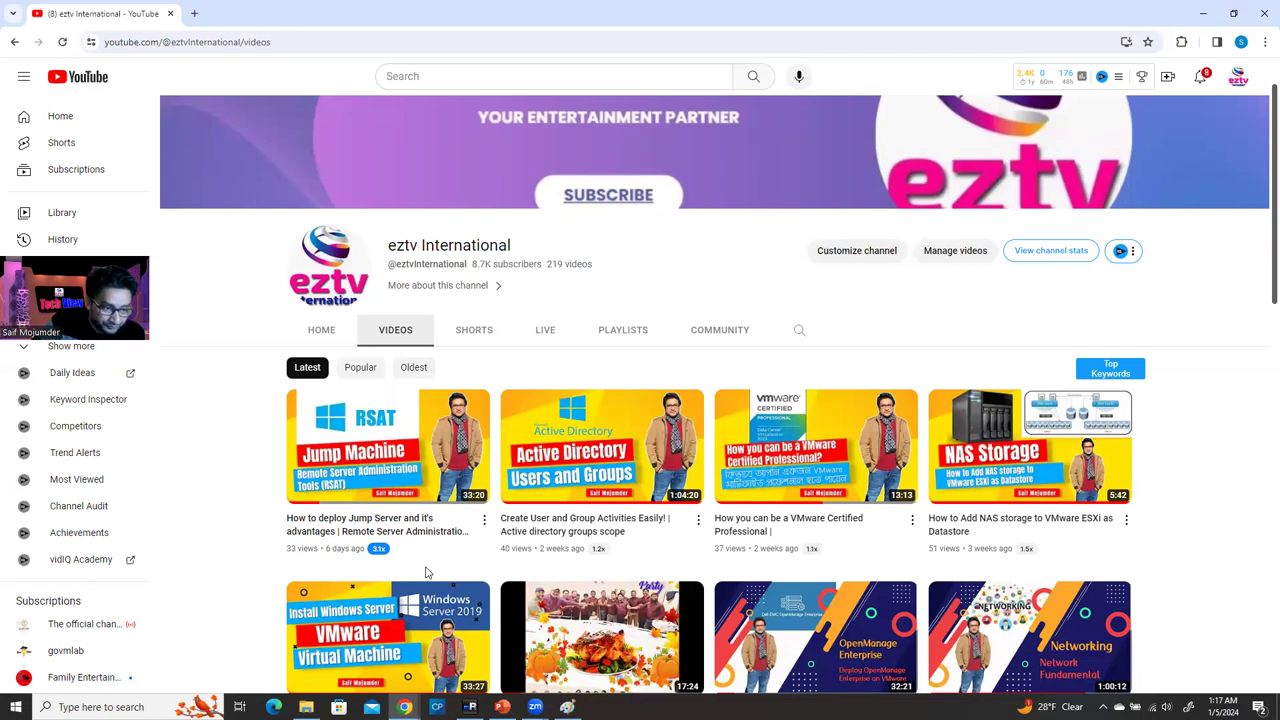
Switch from YouTube in Chrome to the mRemoteNG session showing Active Directory Users and Computers.
mouse_move(461, 549)
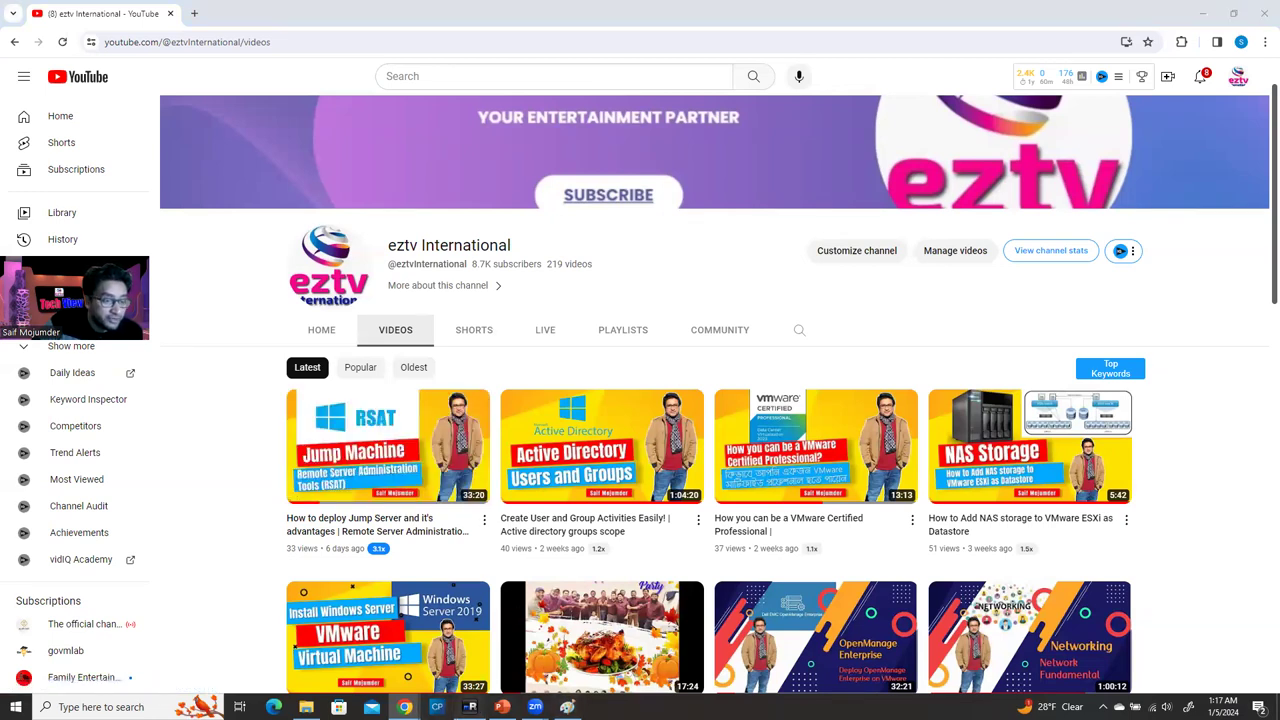
left_click(469, 707)
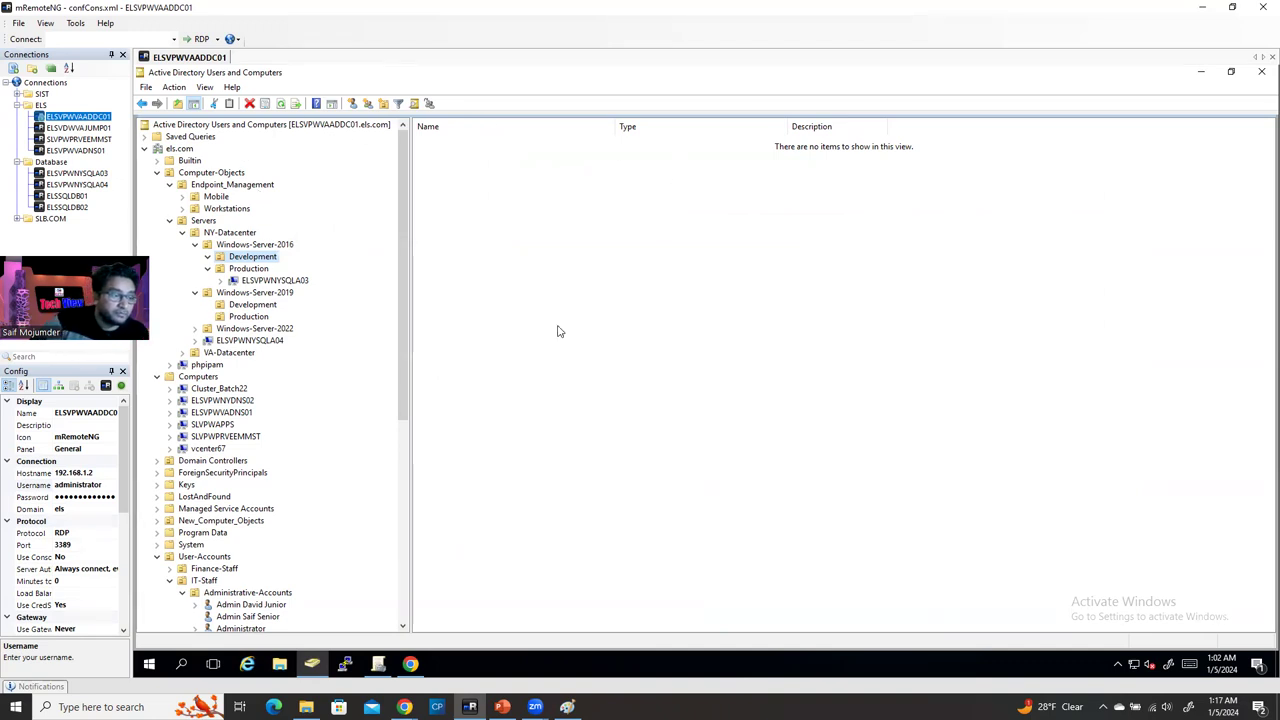
Scroll the tree and expand IT-Staff > Standard-Accounts to list its two user accounts.
left_click(580, 385)
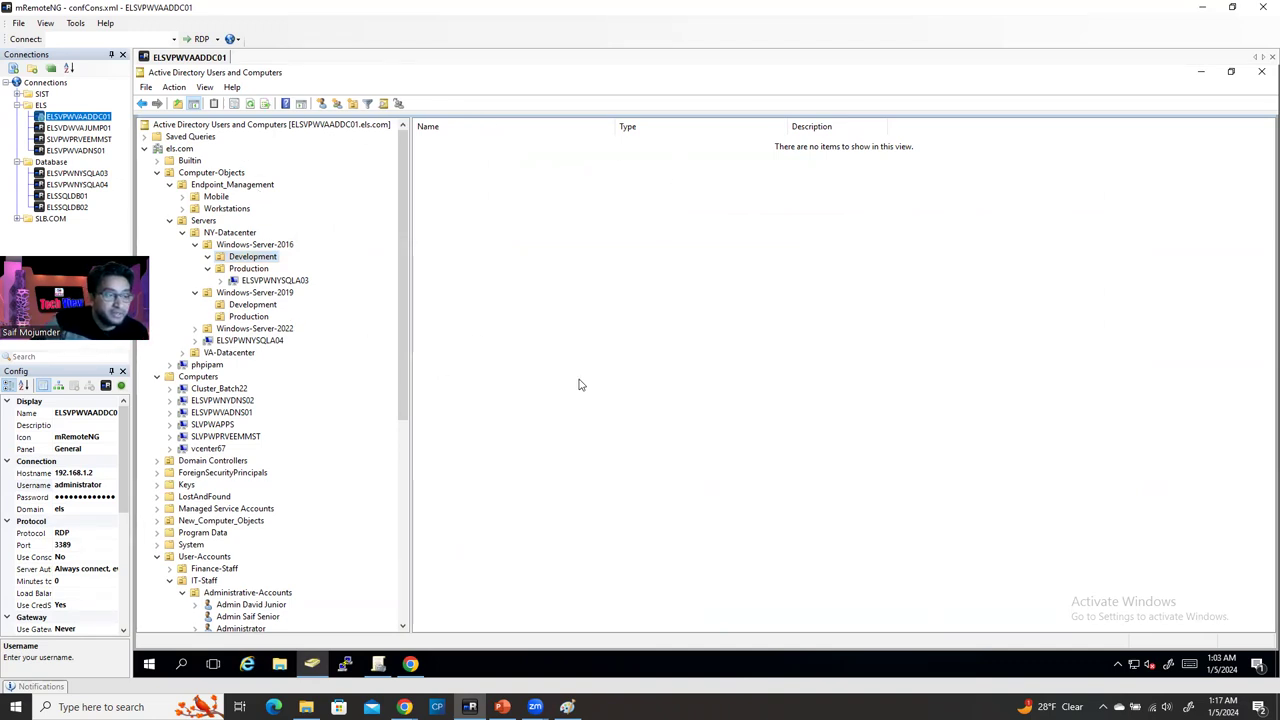
left_click_drag(407, 369, 401, 600)
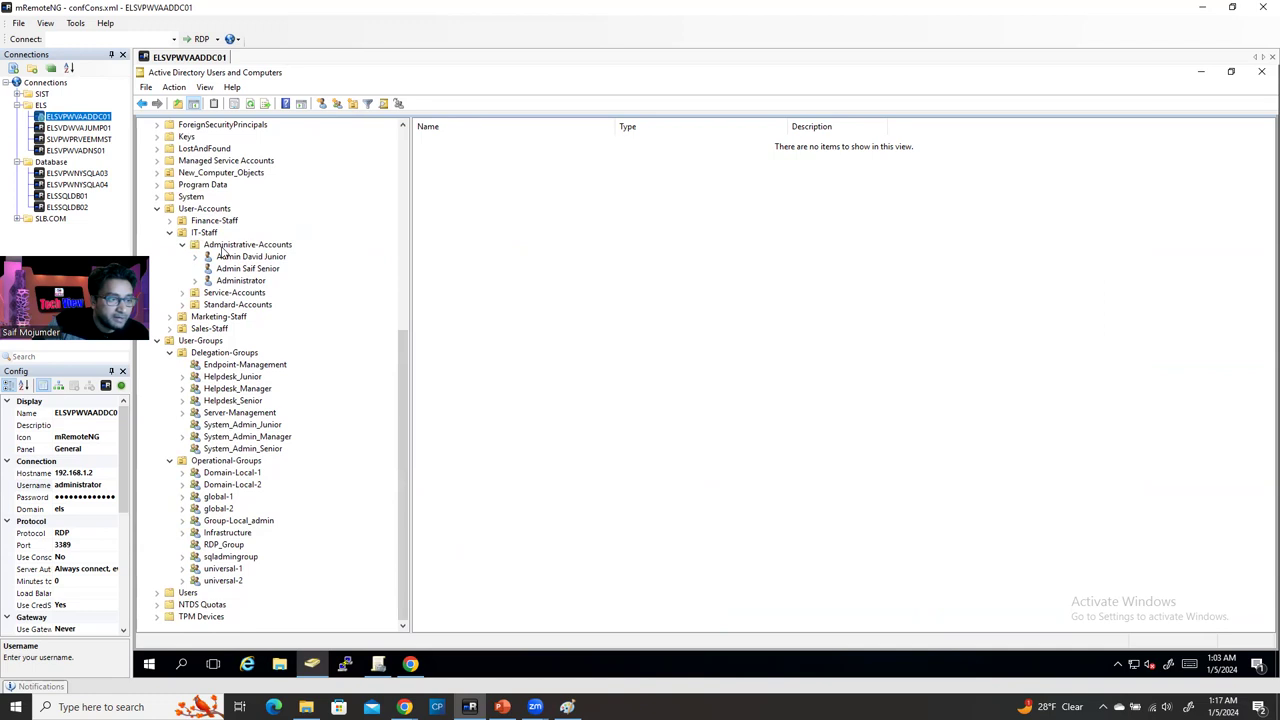
left_click(182, 304)
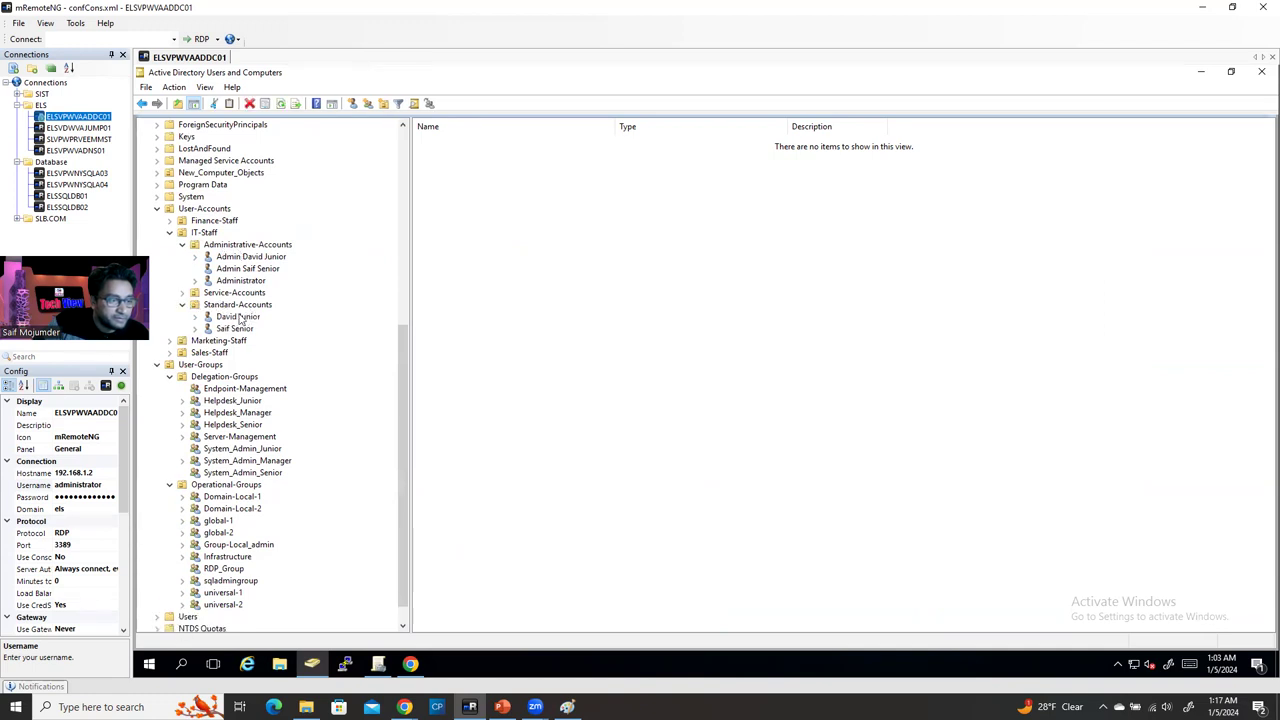
left_click(231, 330)
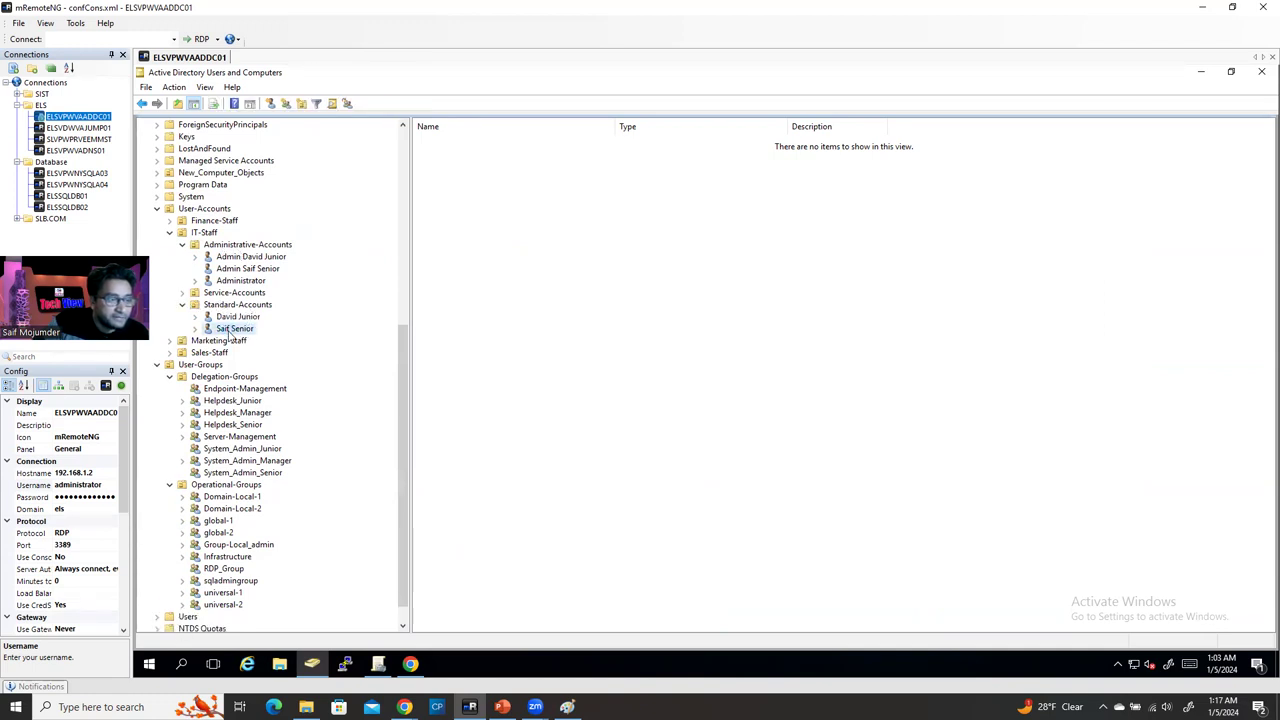
left_click(237, 268)
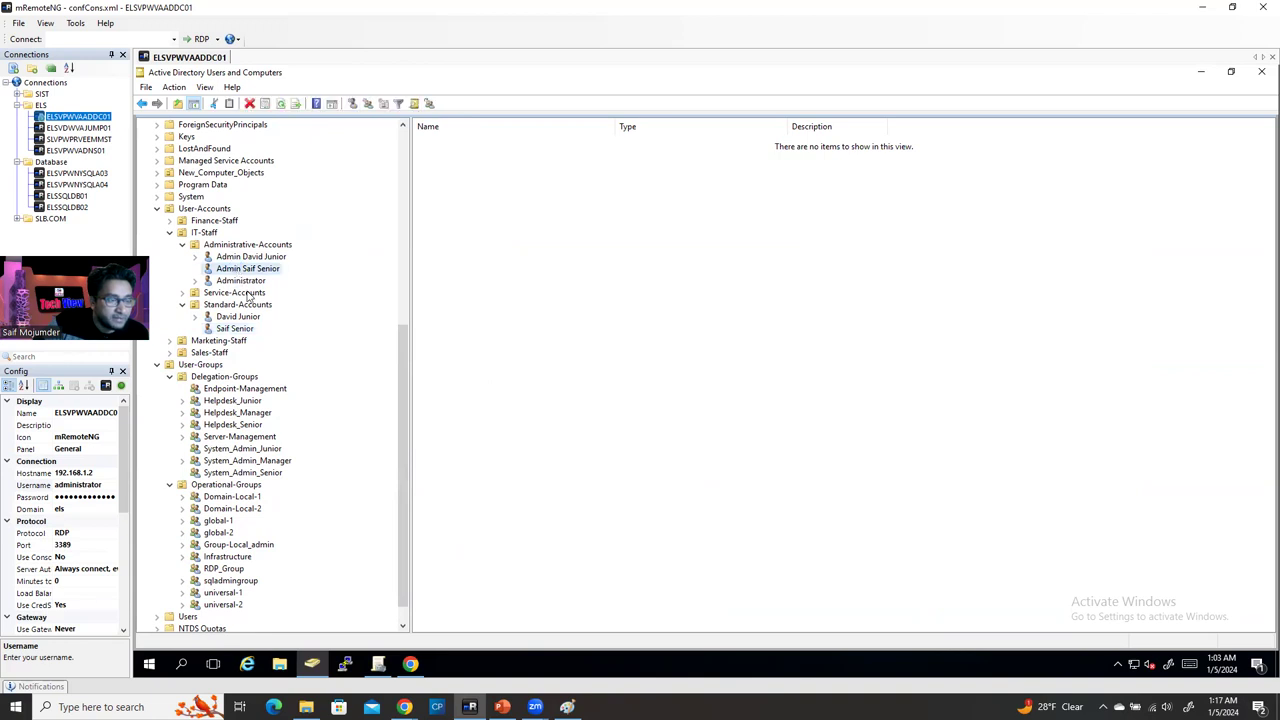
left_click(229, 331)
Check the standard user's logon name on the Account tab, then close its properties unchanged.
right_click(231, 332)
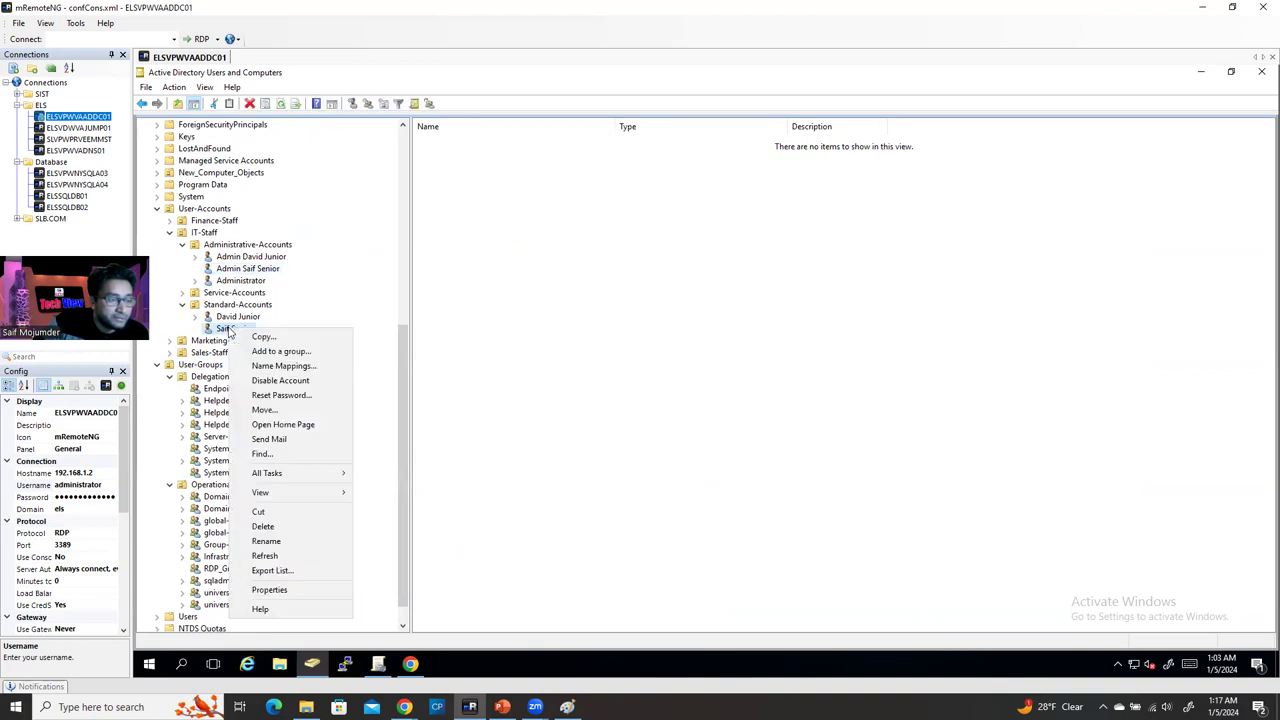
left_click(290, 589)
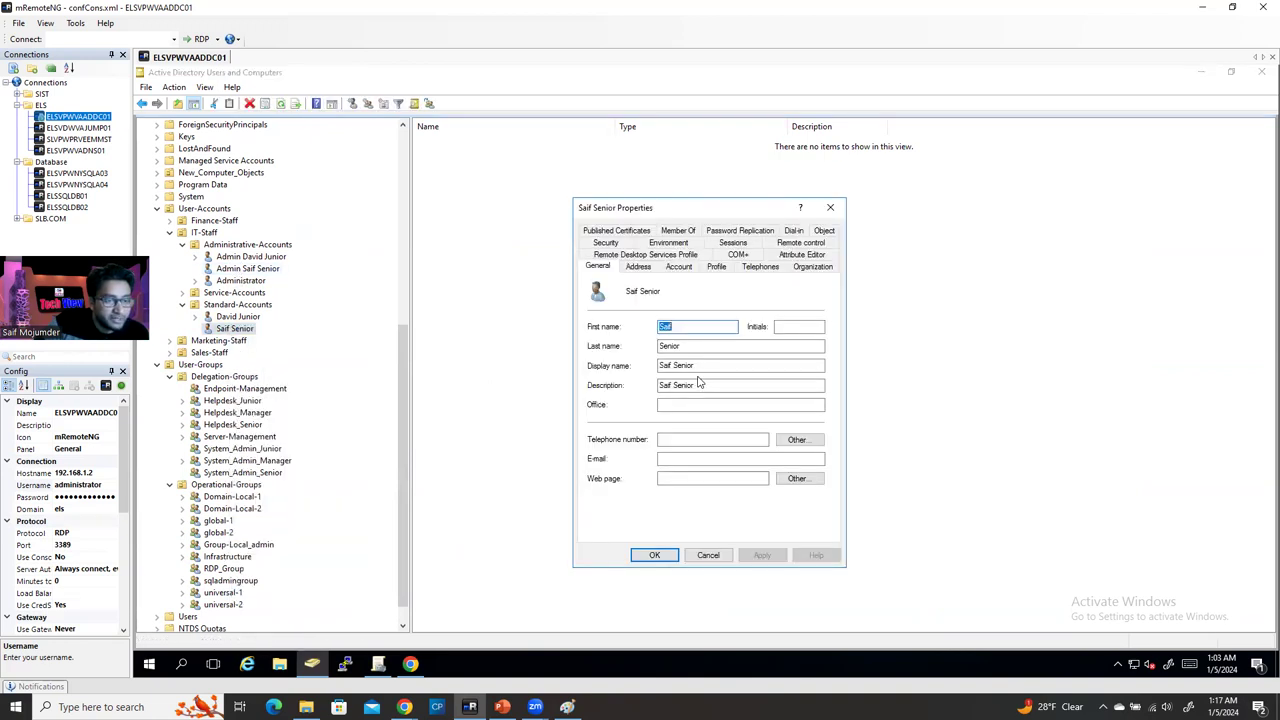
left_click(678, 267)
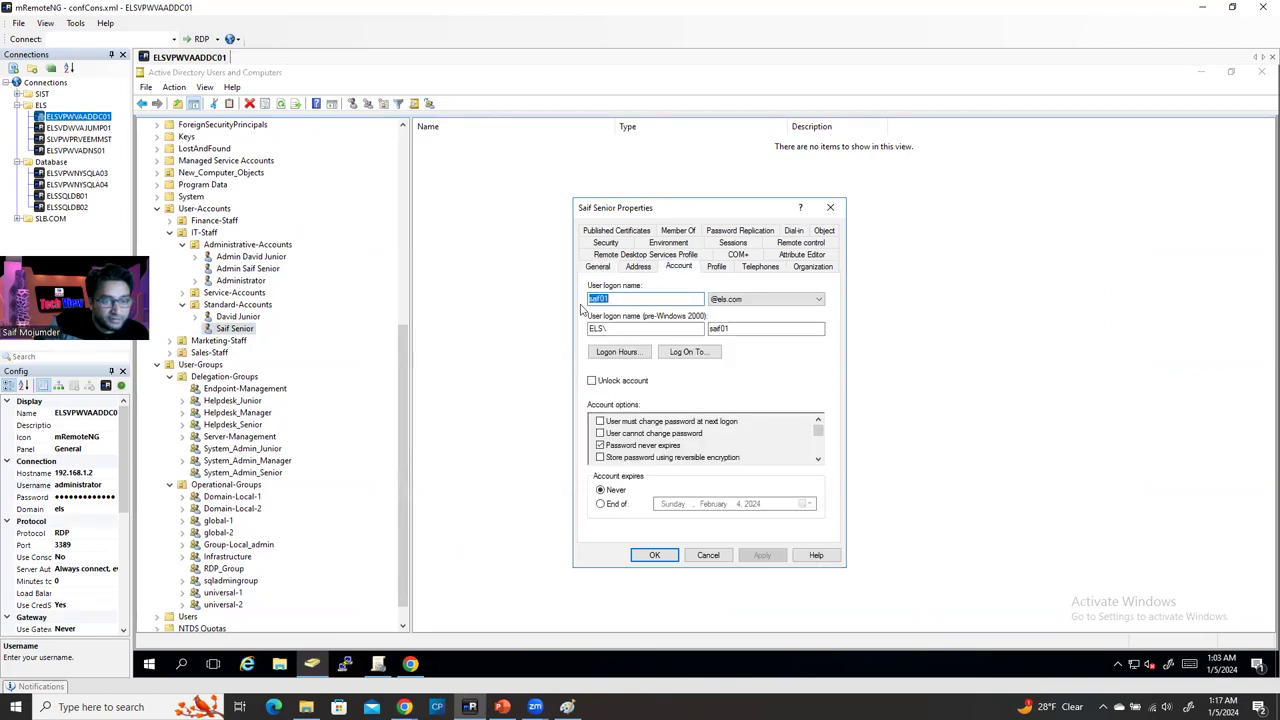
left_click(625, 298)
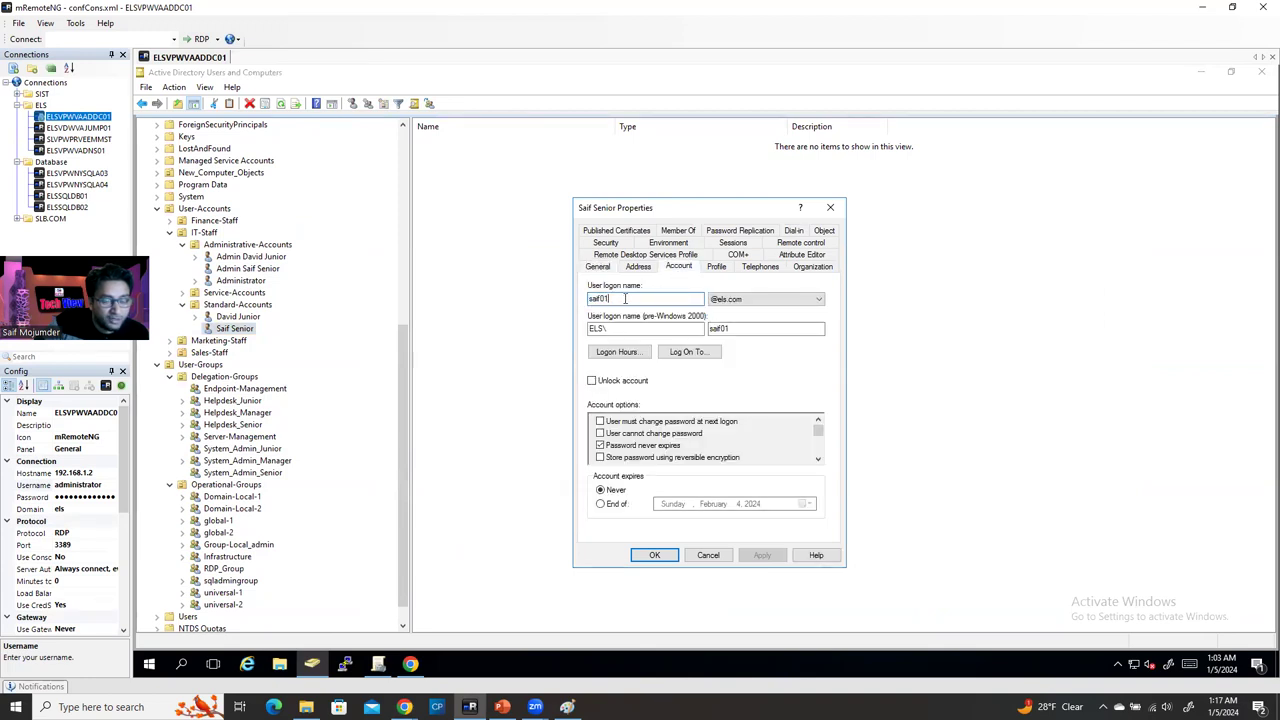
left_click(830, 207)
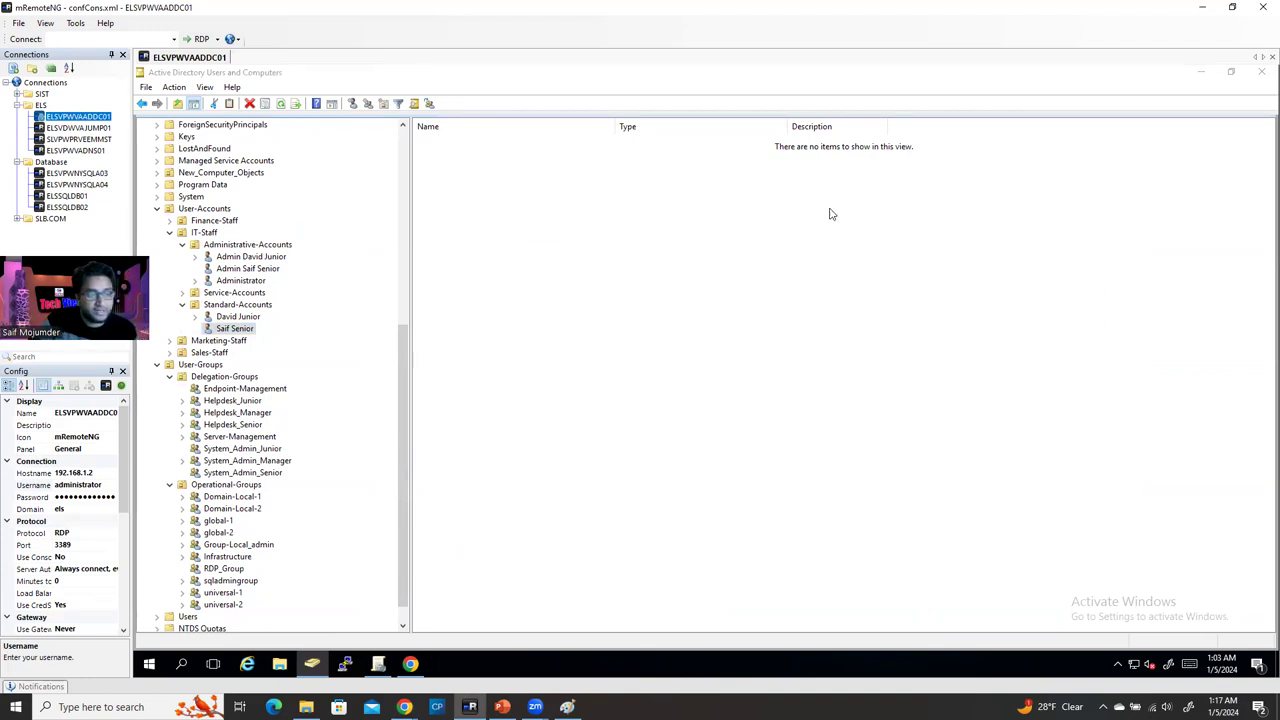
left_click(258, 270)
Open the senior admin account's properties and check its logon name on the Account tab.
right_click(258, 270)
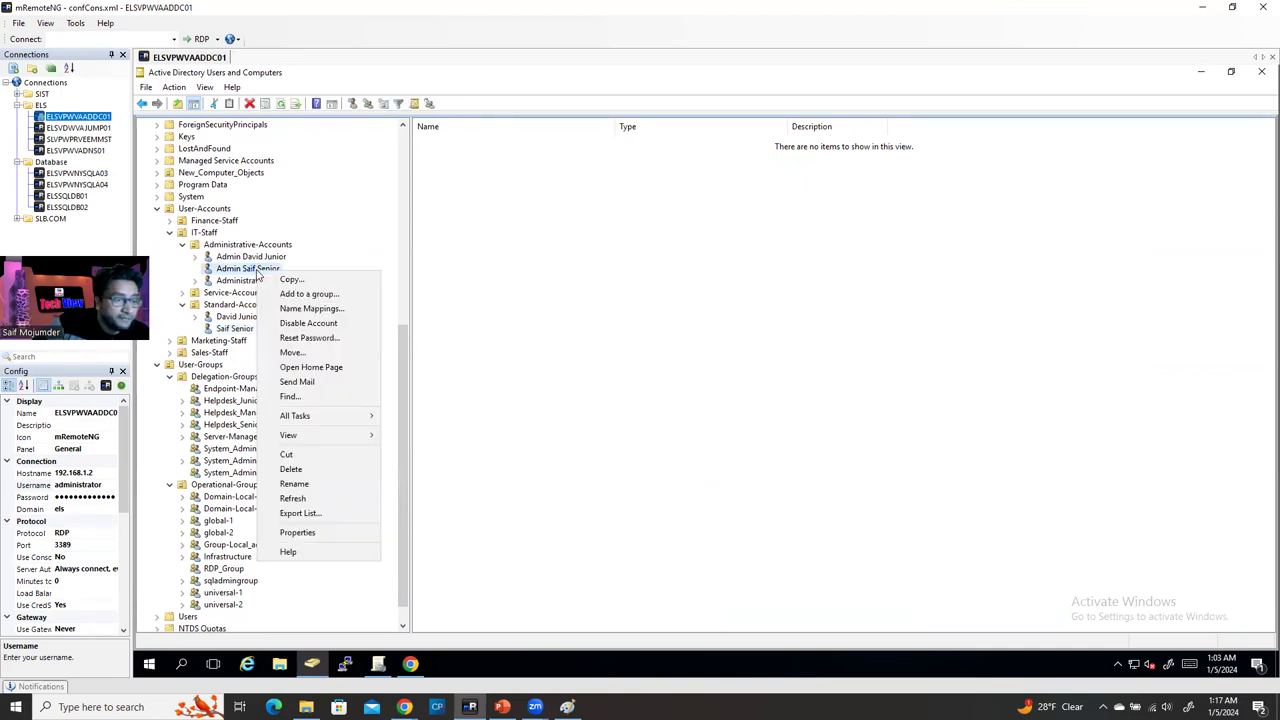
left_click(306, 532)
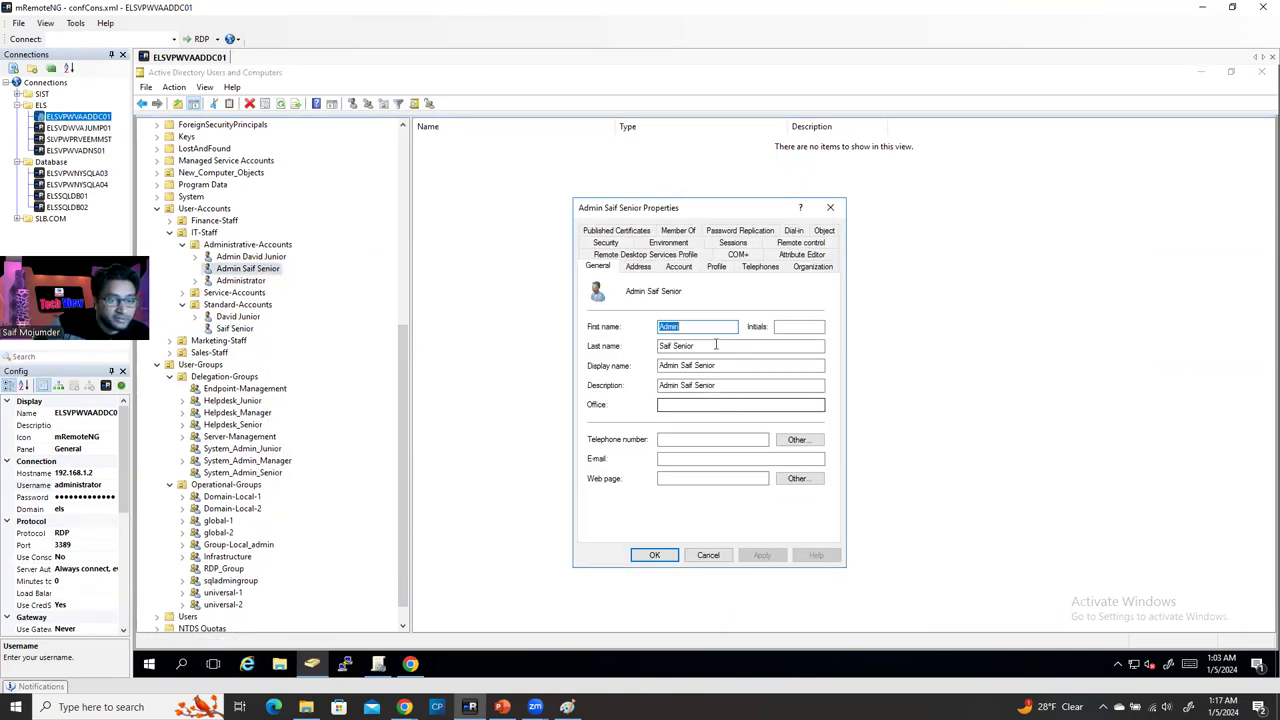
left_click(679, 266)
left_click(628, 300)
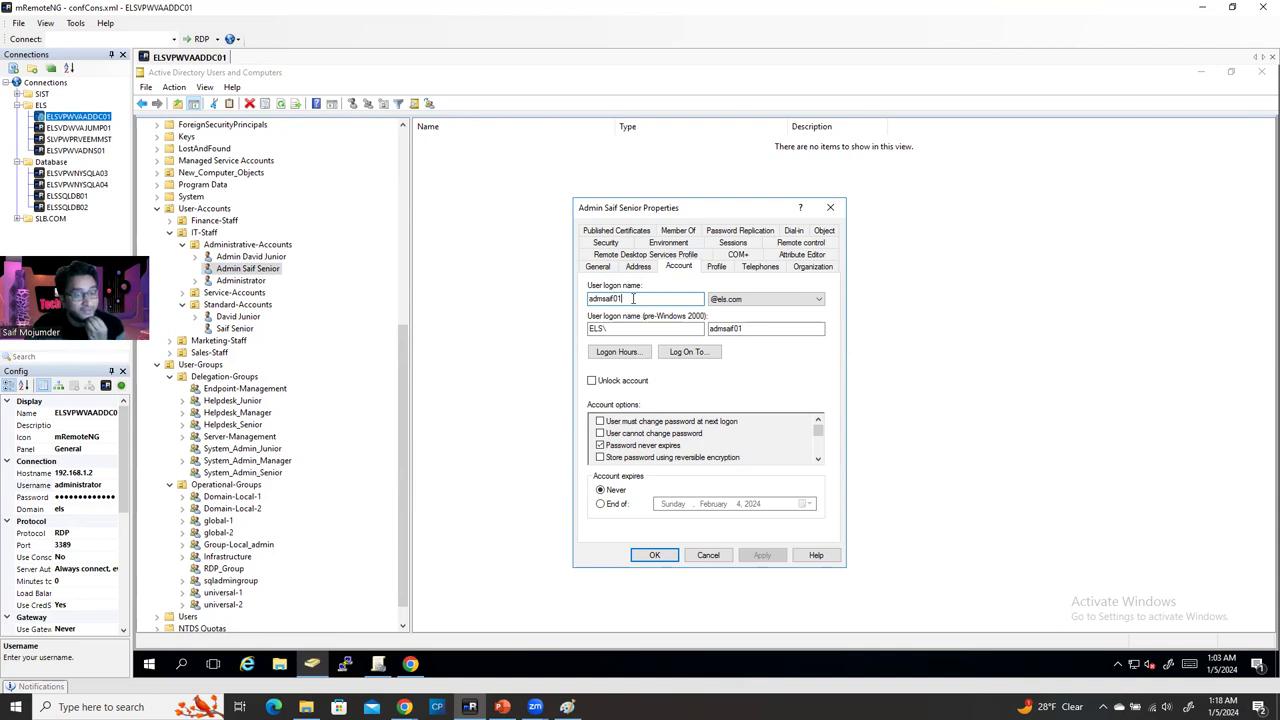
Remove the senior admin account from System_Admin_Senior and save, leaving only Domain Users.
left_click(670, 232)
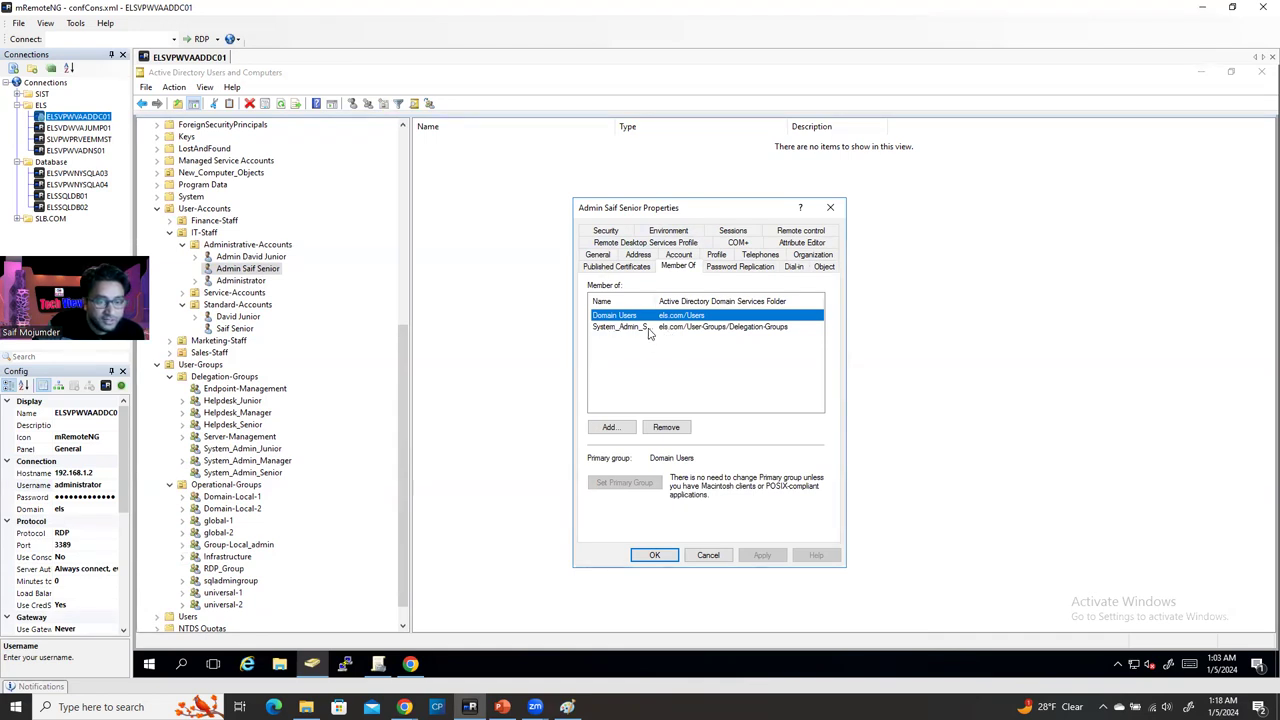
left_click_drag(662, 301, 710, 304)
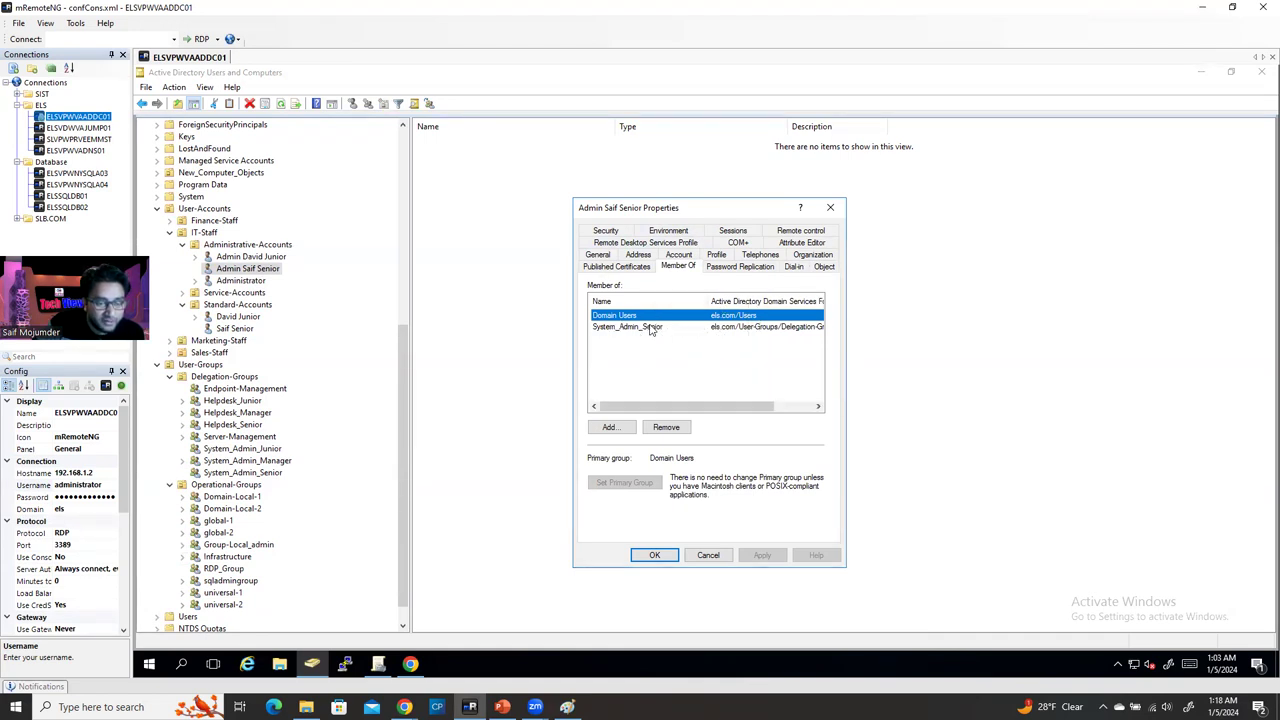
left_click(646, 330)
left_click(666, 427)
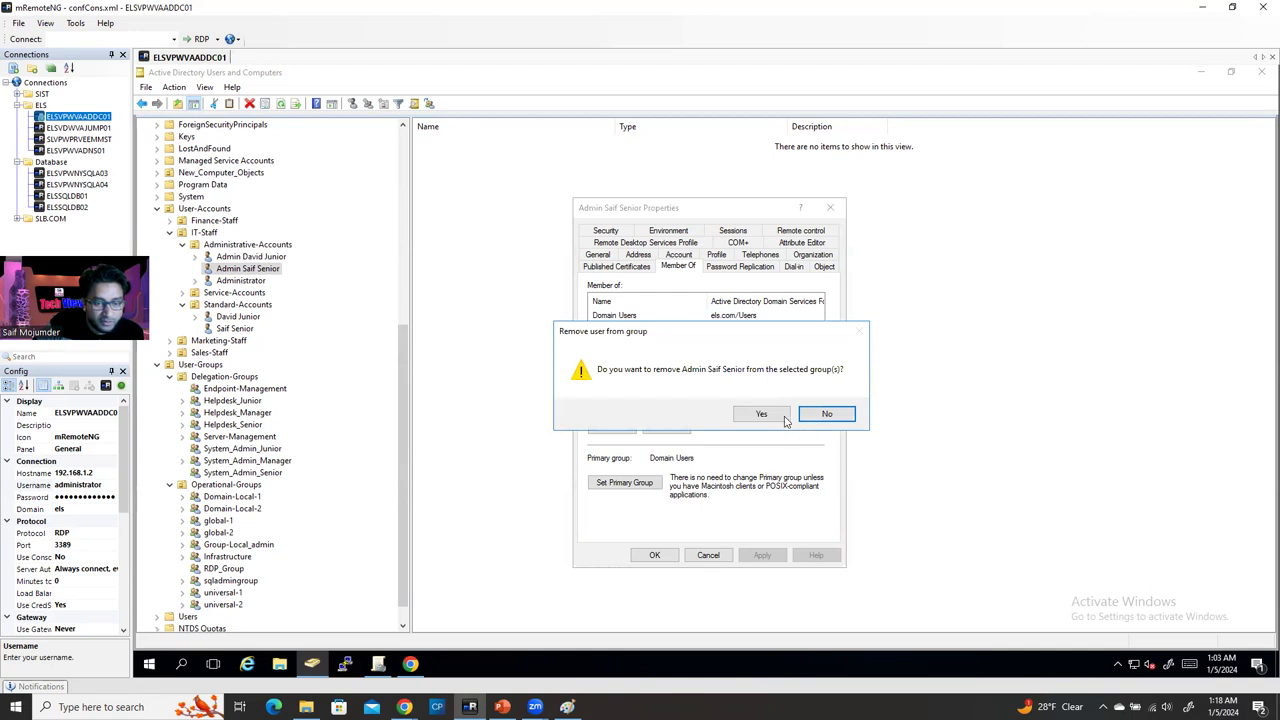
left_click(751, 414)
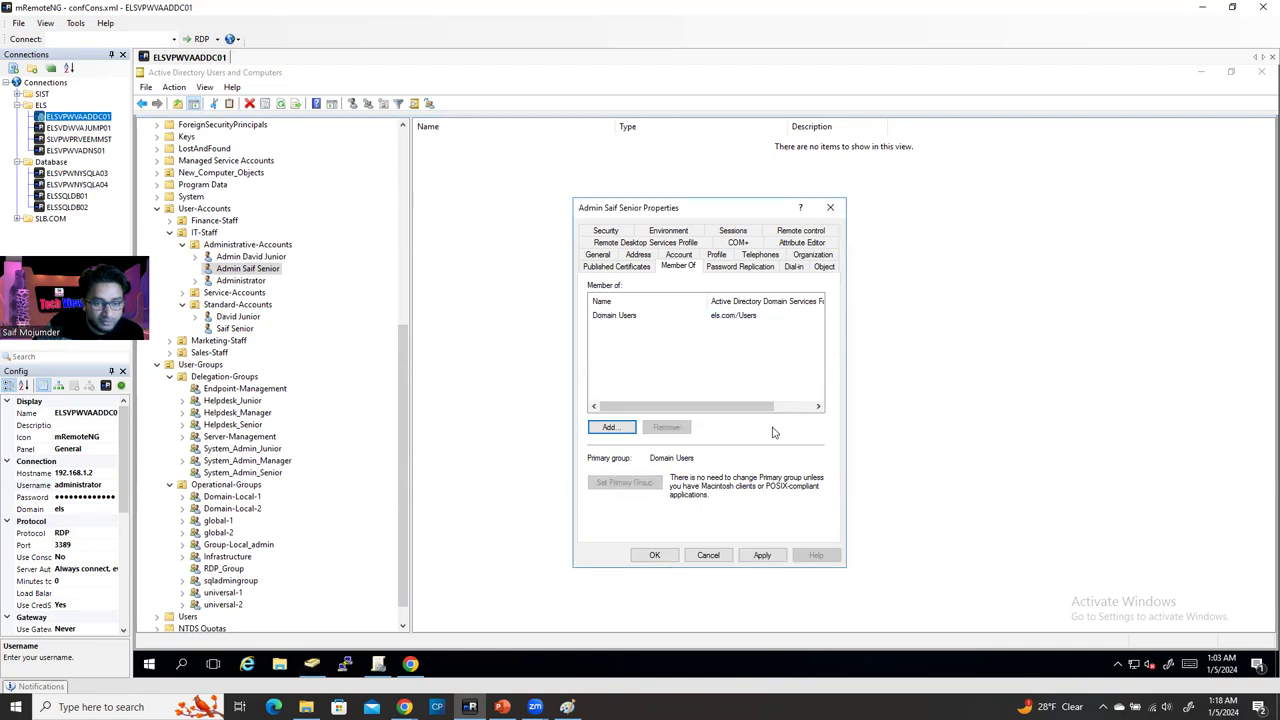
left_click(655, 555)
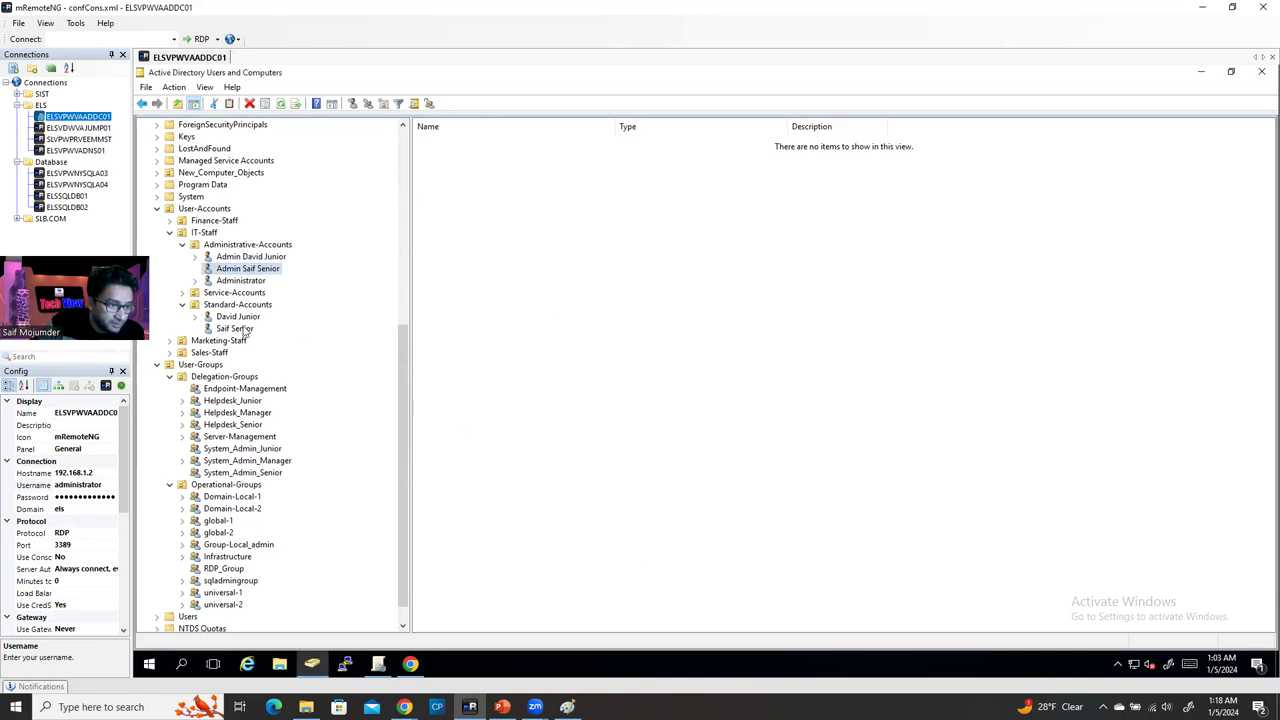
left_click(240, 329)
right_click(240, 329)
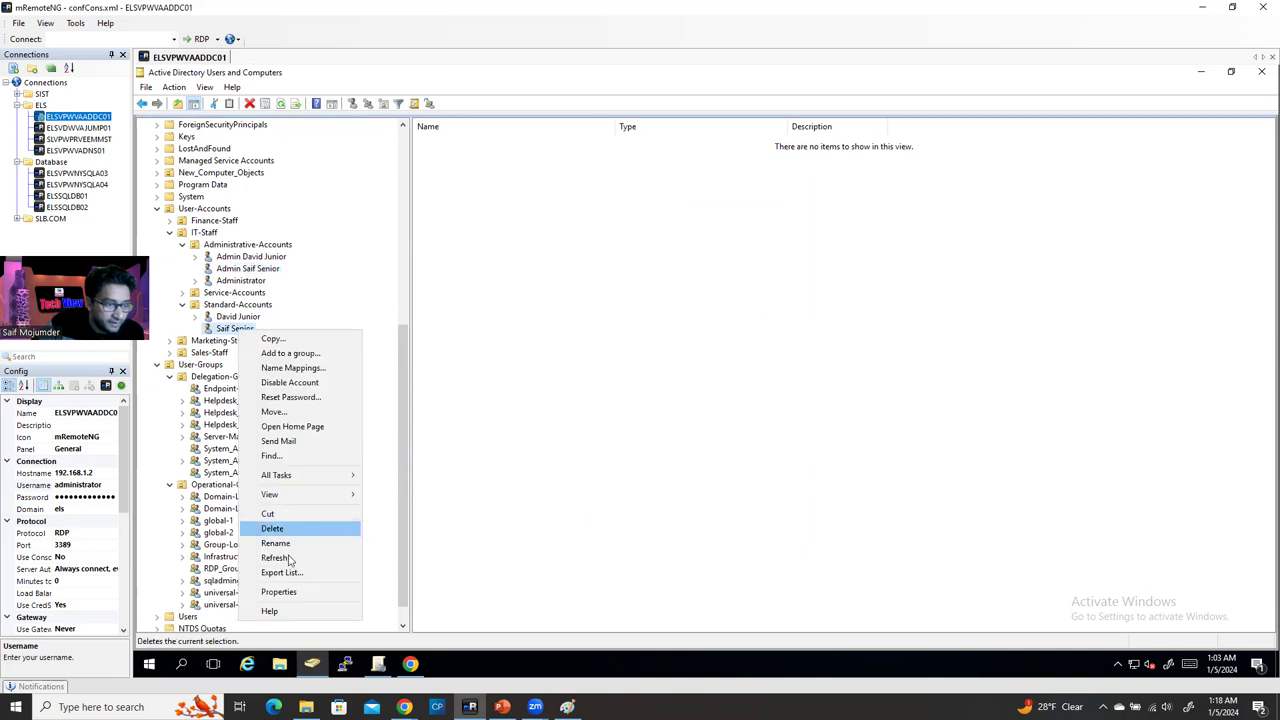
left_click(279, 592)
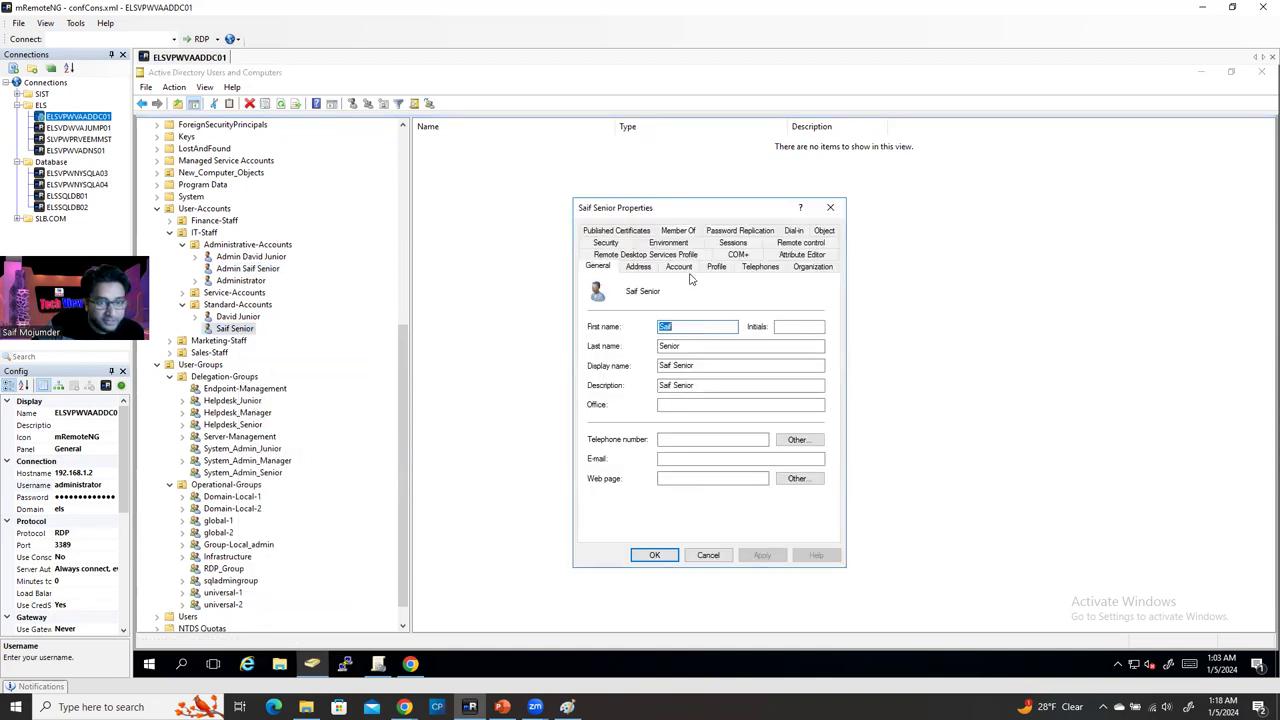
left_click(678, 231)
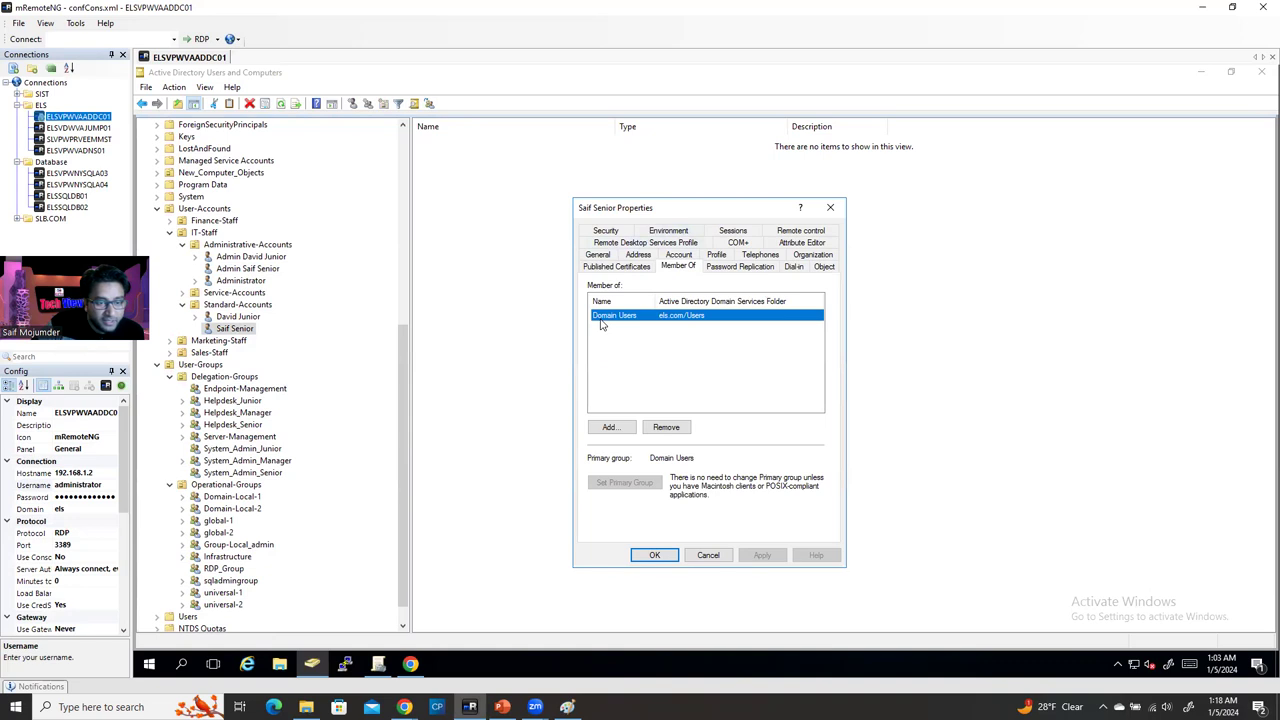
left_click(830, 207)
left_click(241, 281)
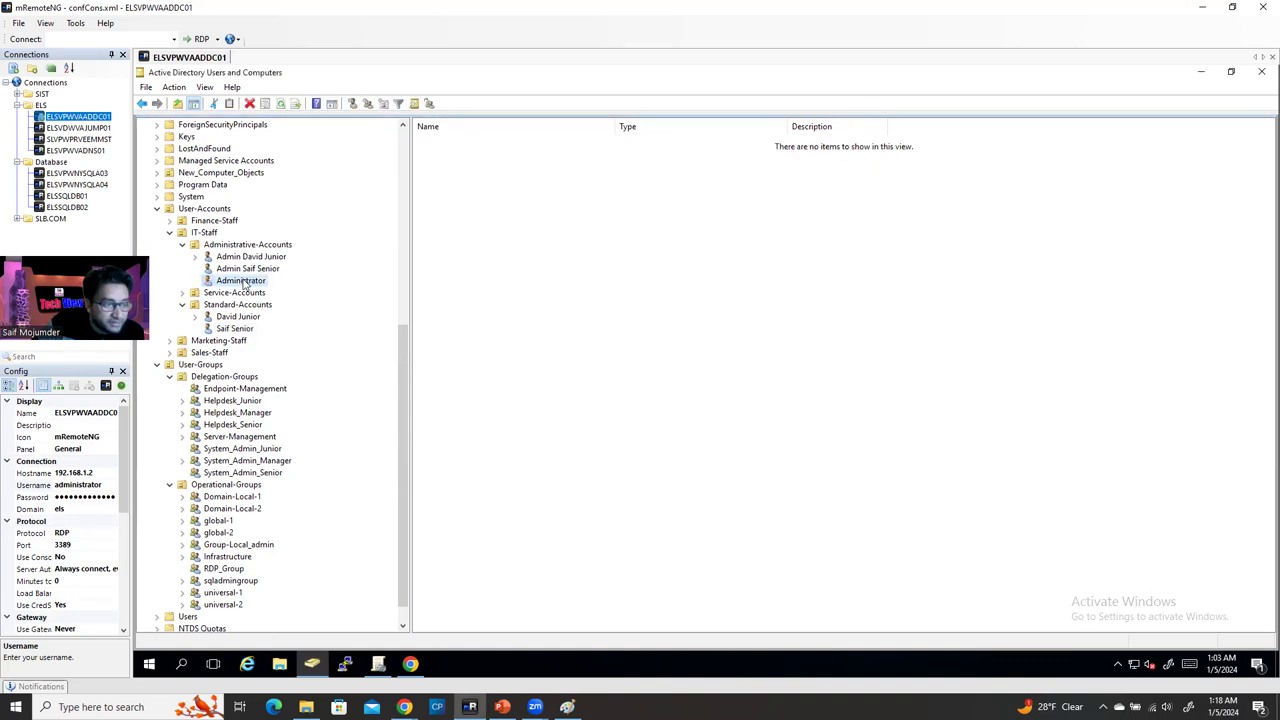
right_click(243, 285)
left_click(238, 268)
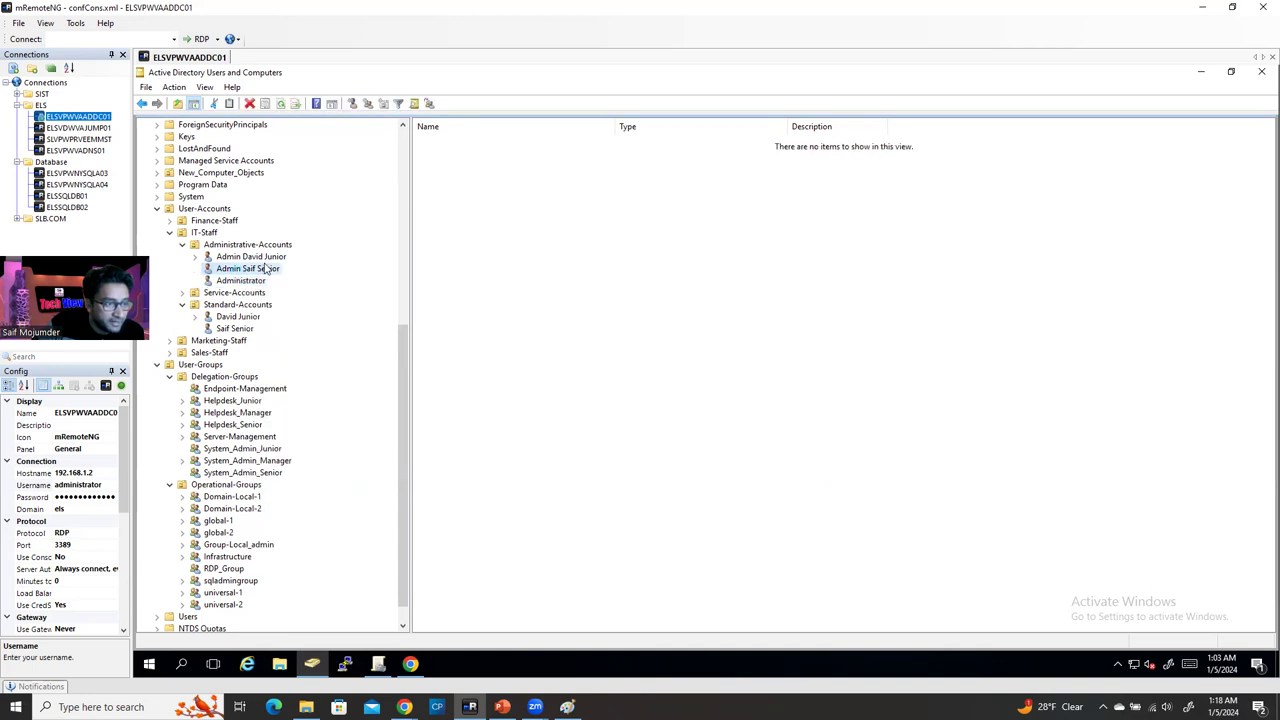
right_click(265, 268)
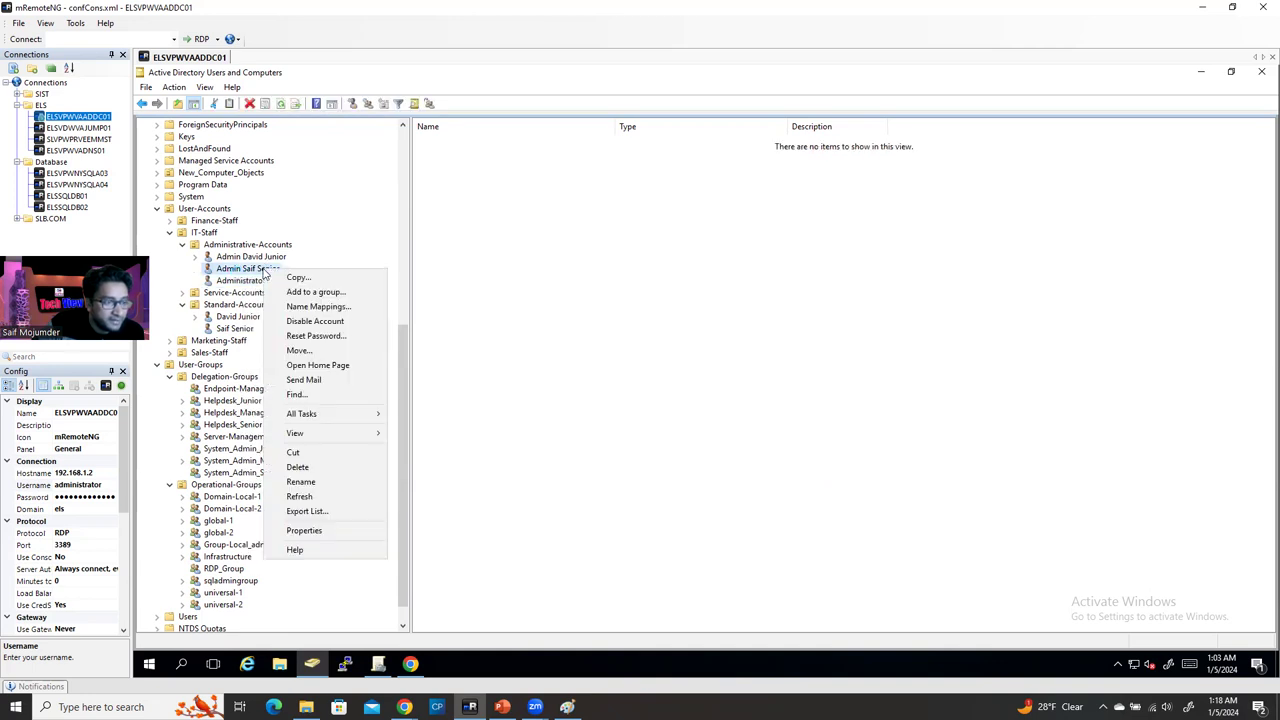
left_click(324, 531)
left_click(676, 220)
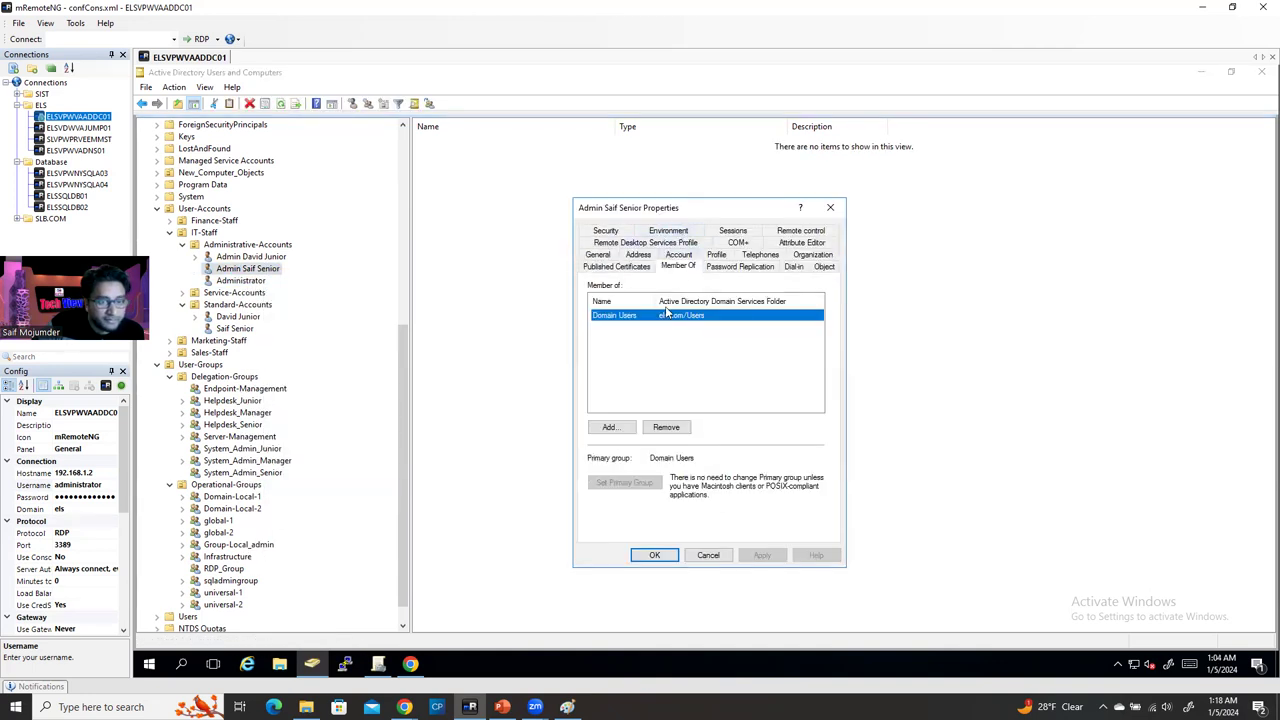
left_click(665, 363)
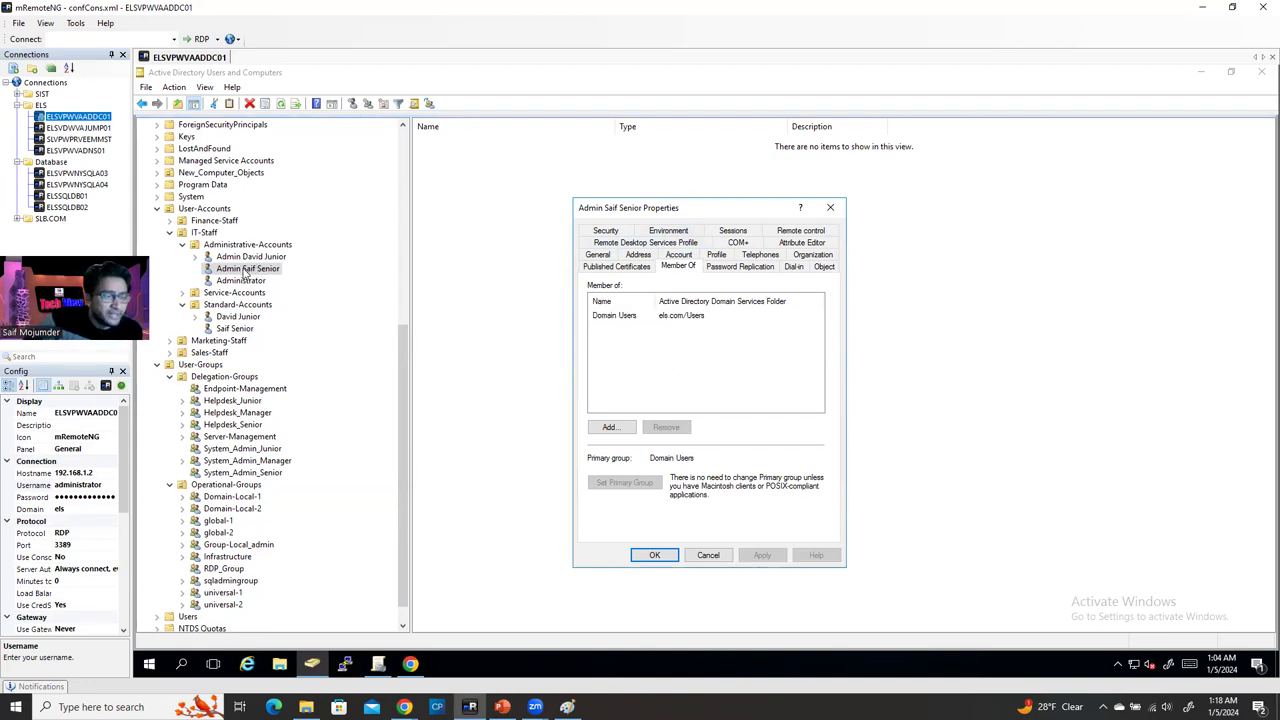
left_click(679, 256)
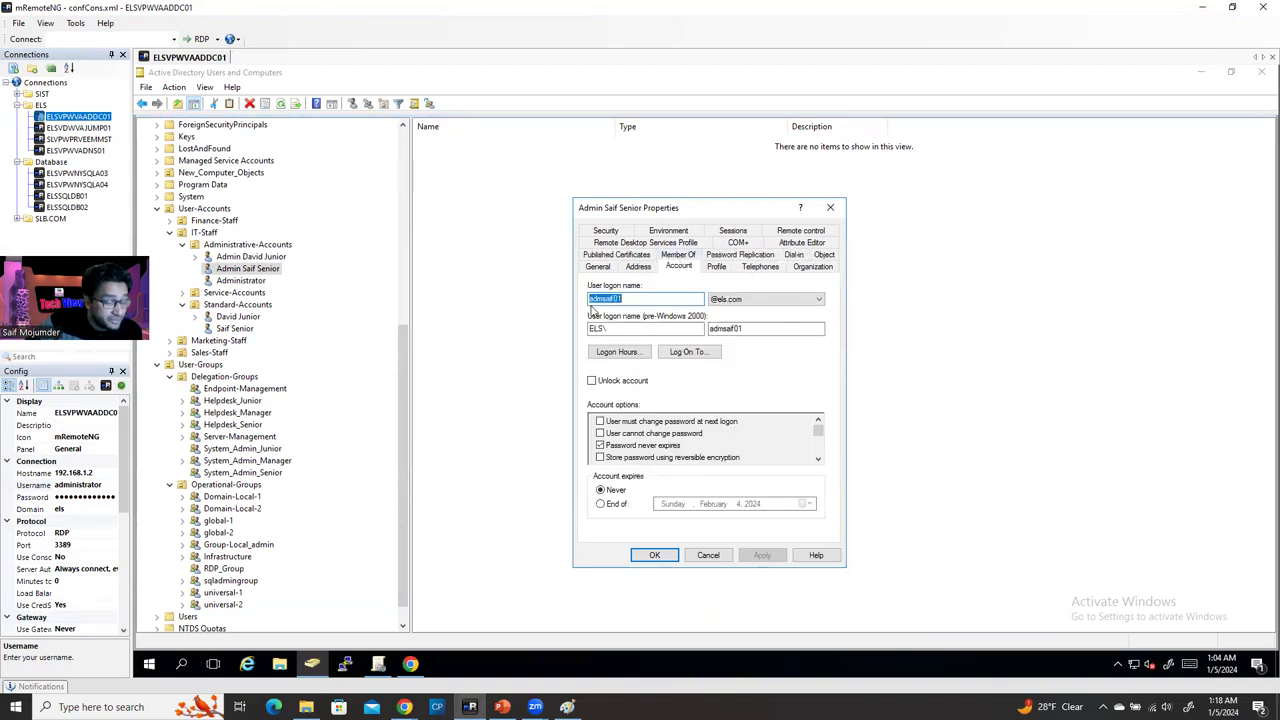
left_click(830, 208)
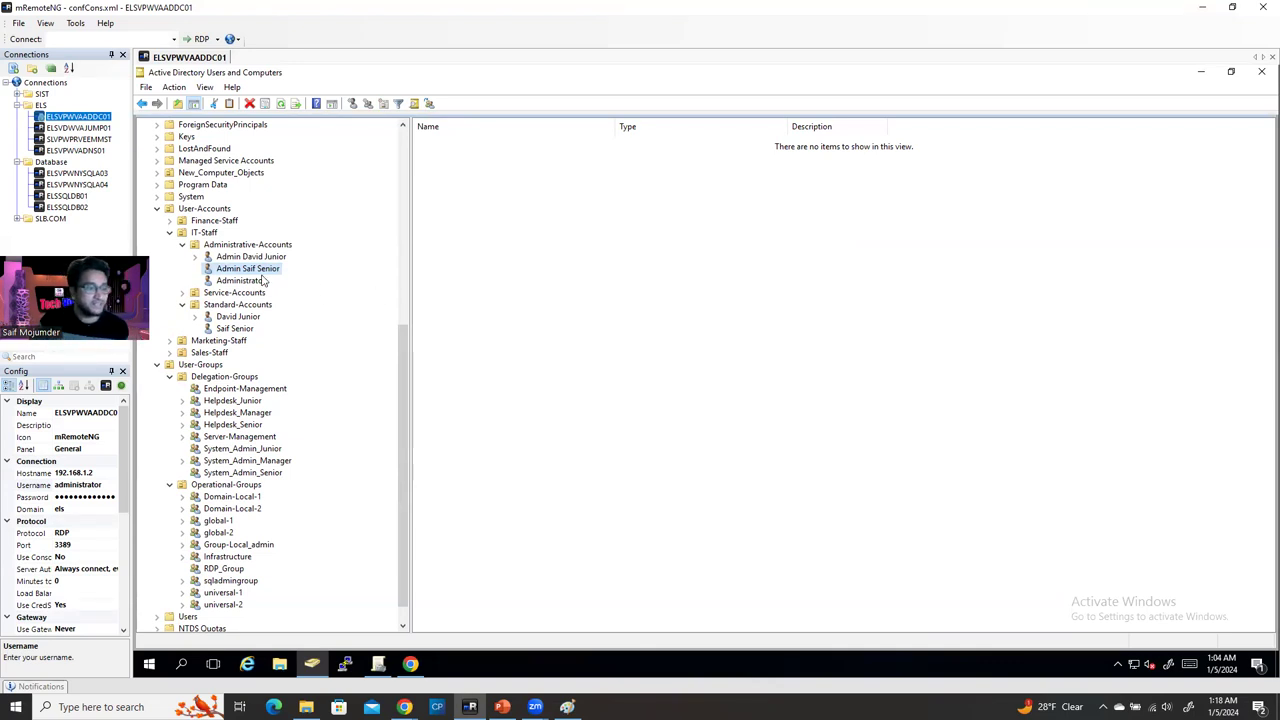
left_click(245, 329)
left_click(251, 270)
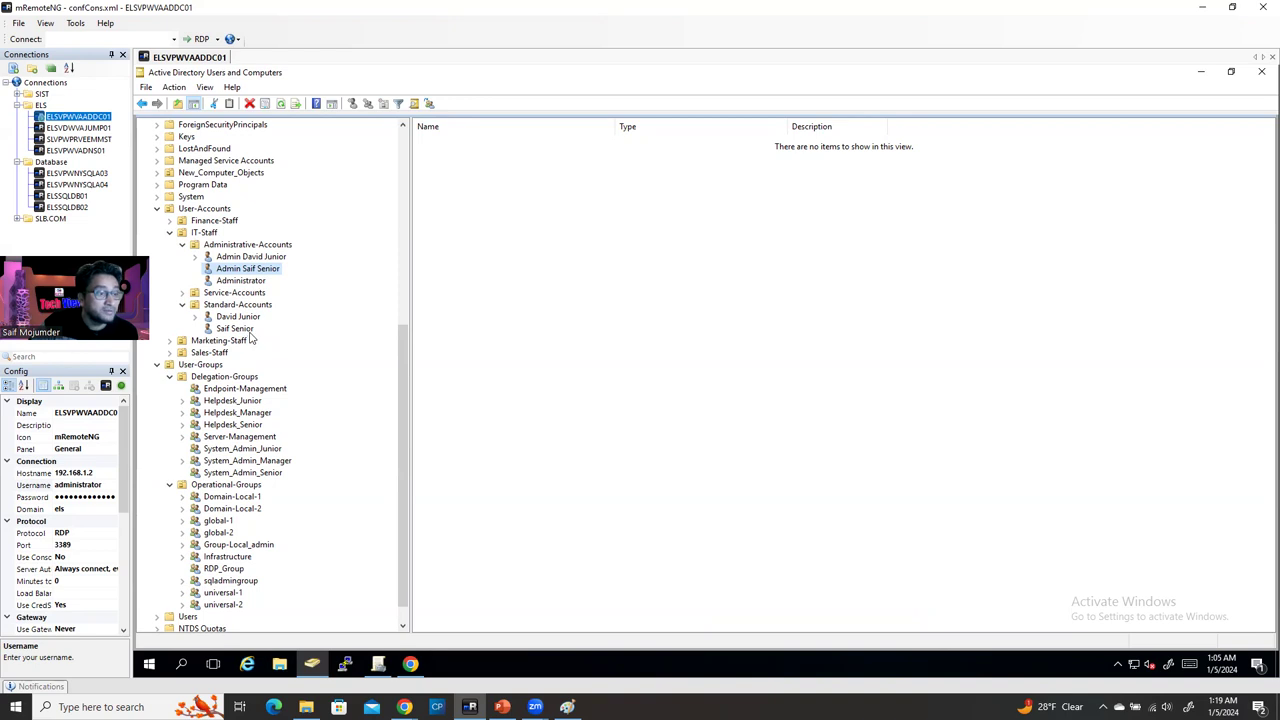
left_click(250, 335)
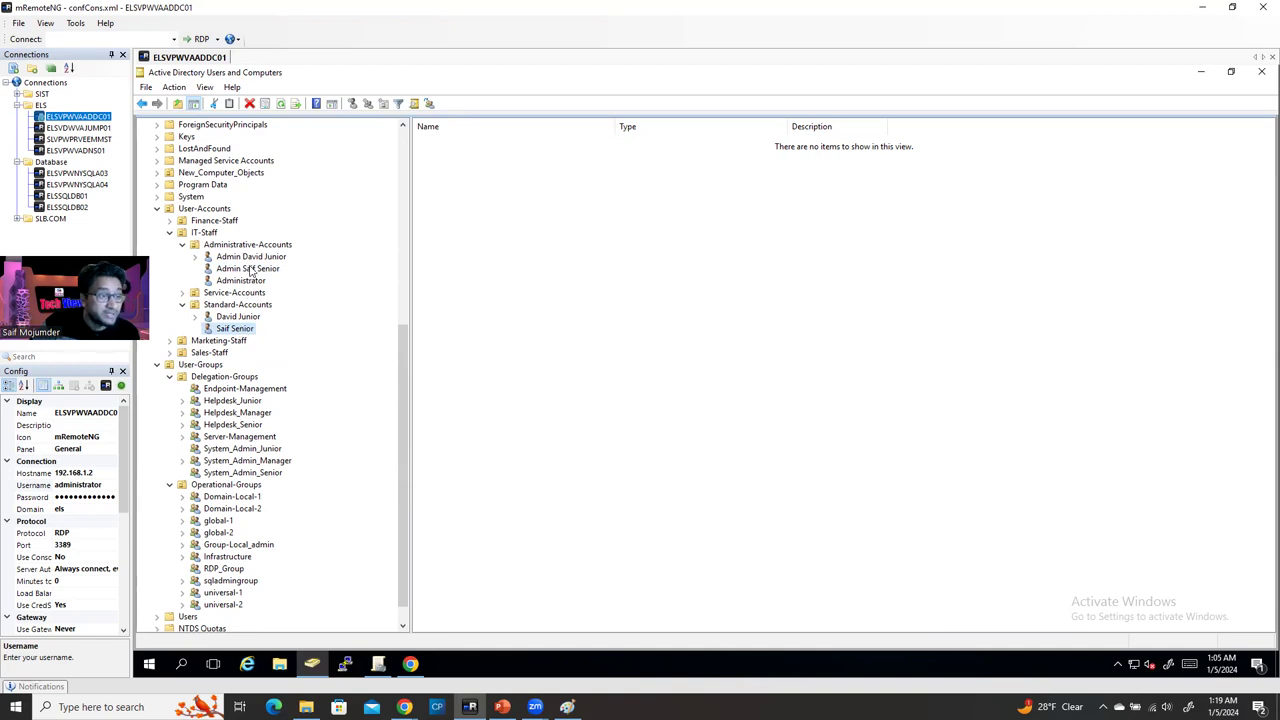
left_click(251, 269)
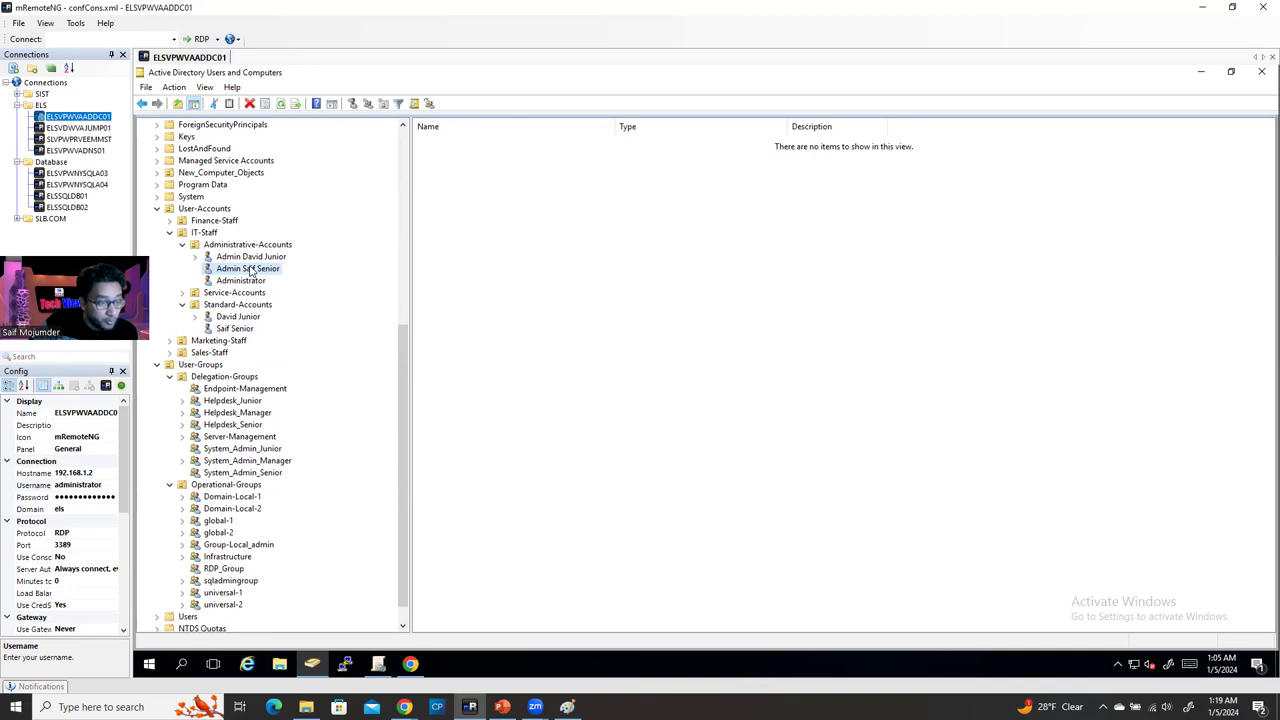
right_click(251, 270)
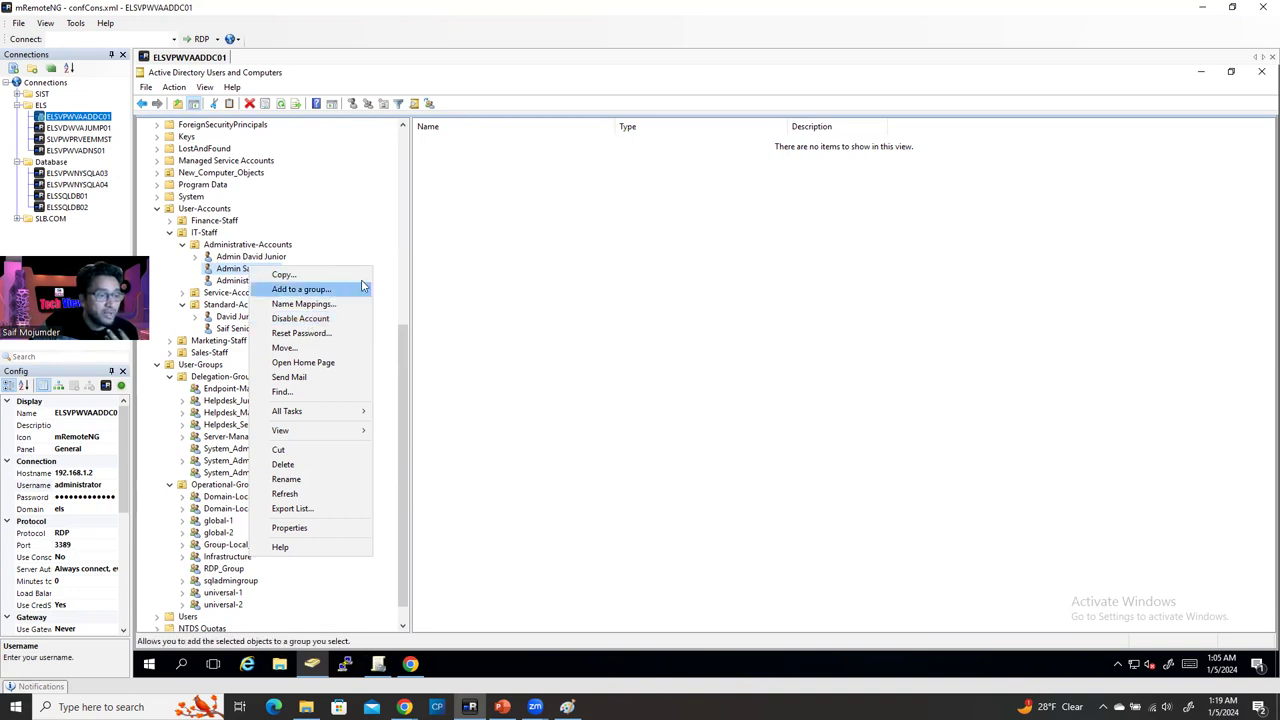
left_click(543, 305)
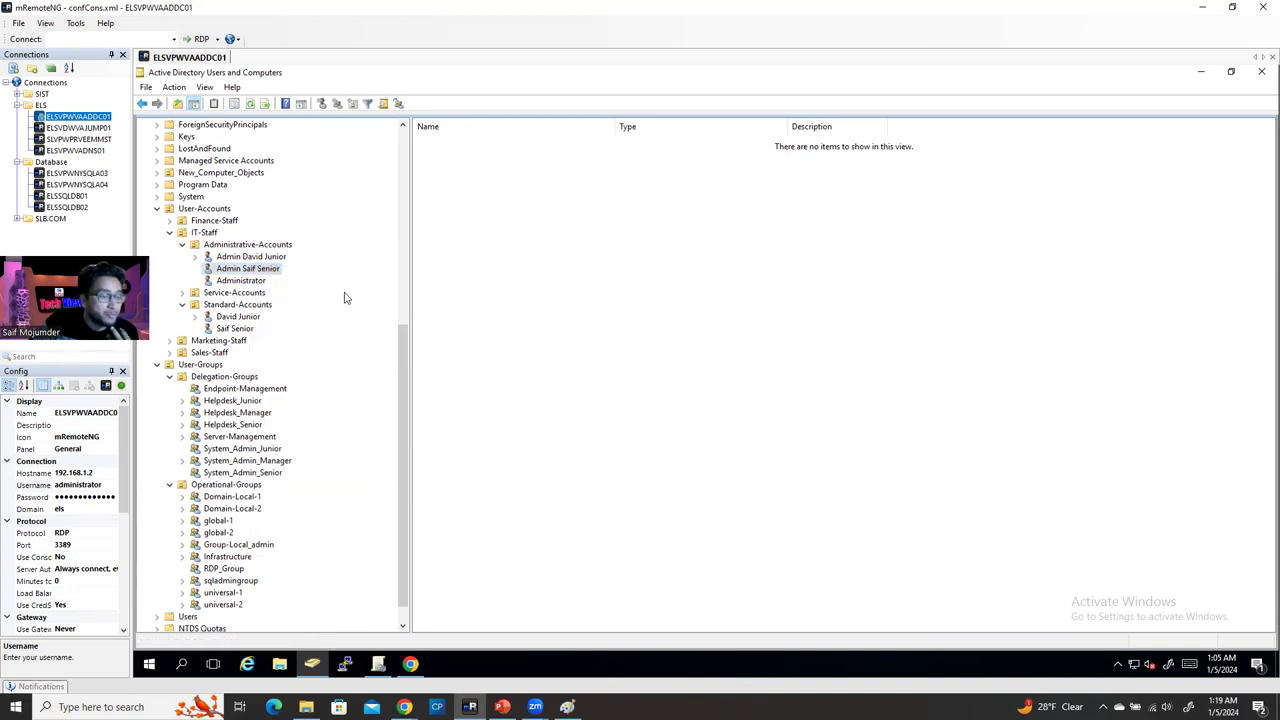
right_click(247, 274)
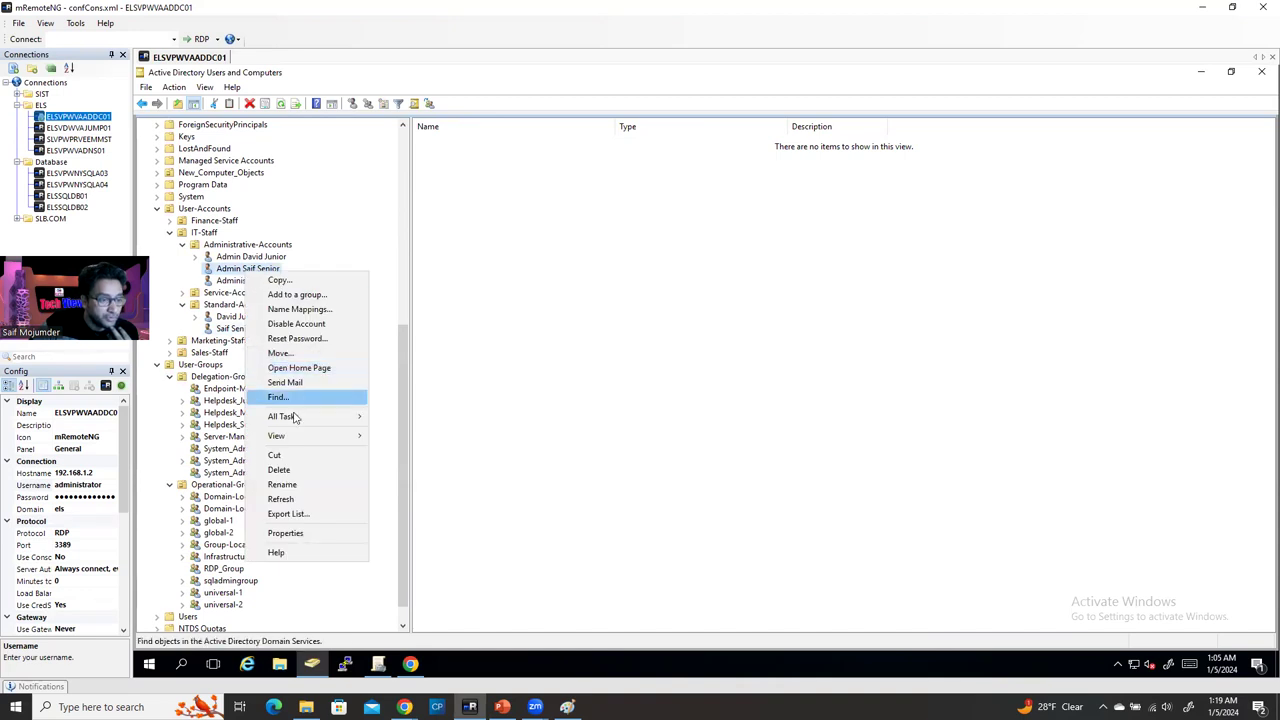
left_click(588, 355)
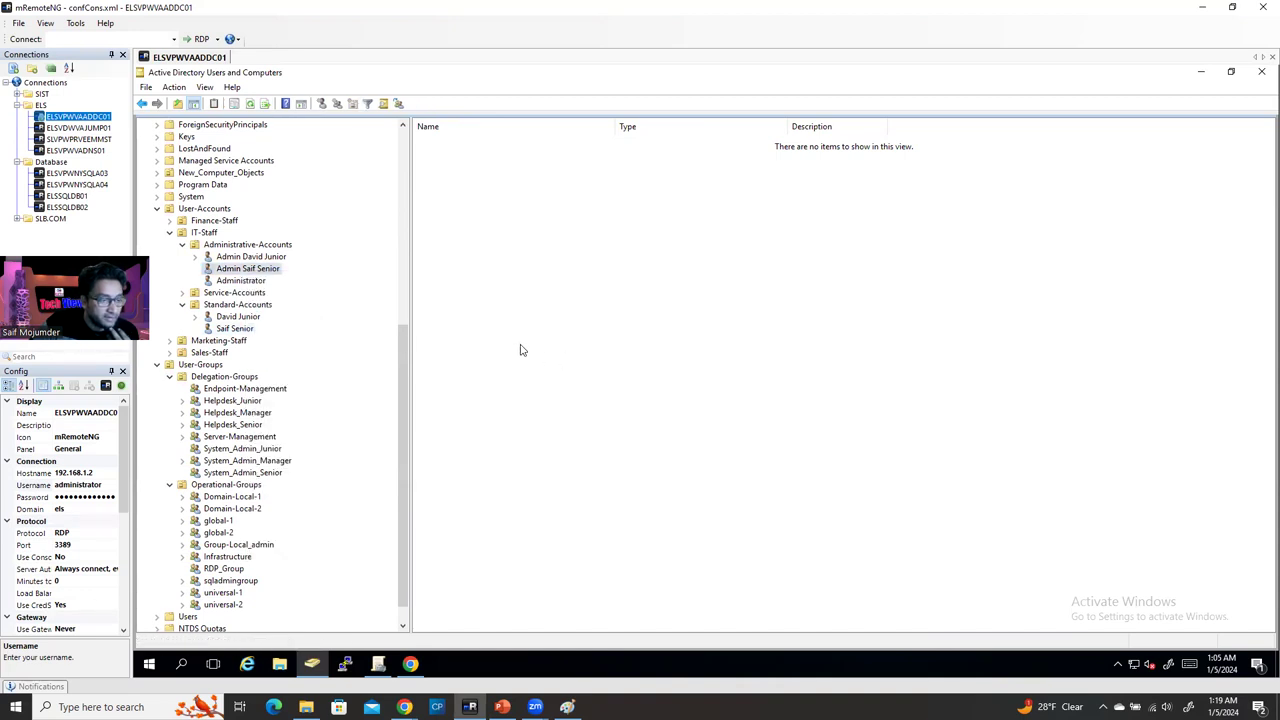
scroll(278, 540, "down", 1)
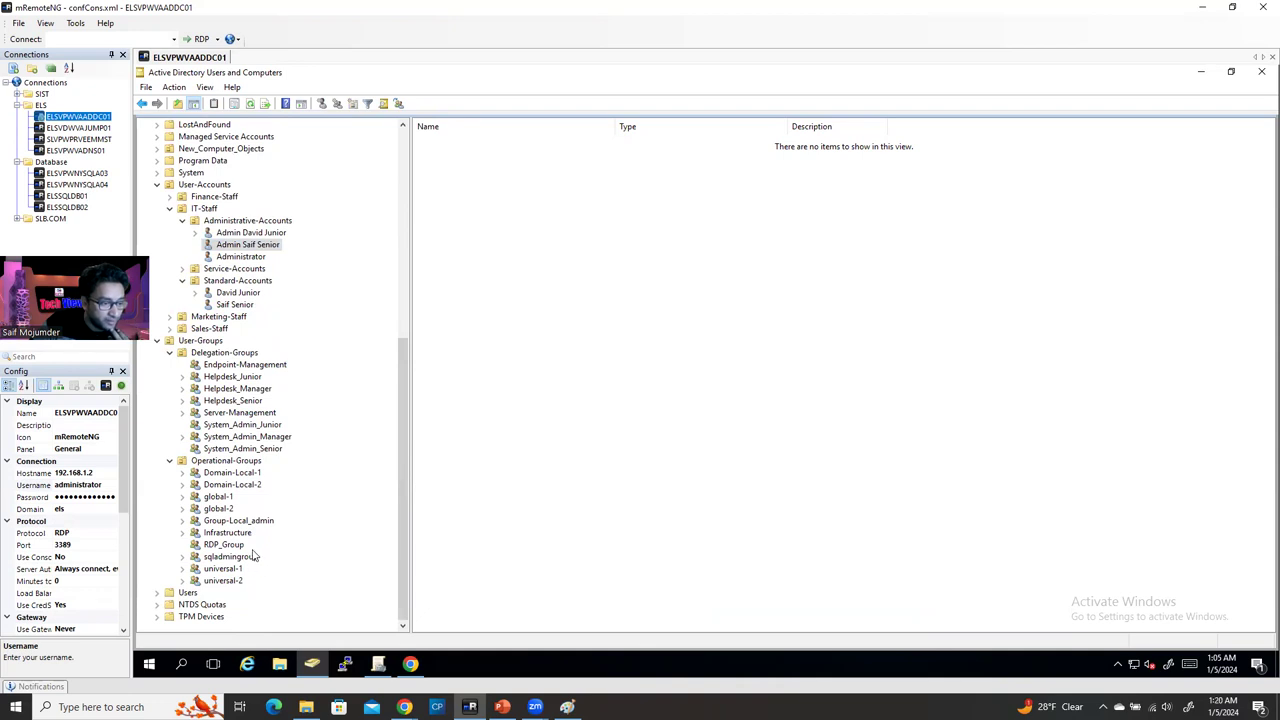
left_click(270, 451)
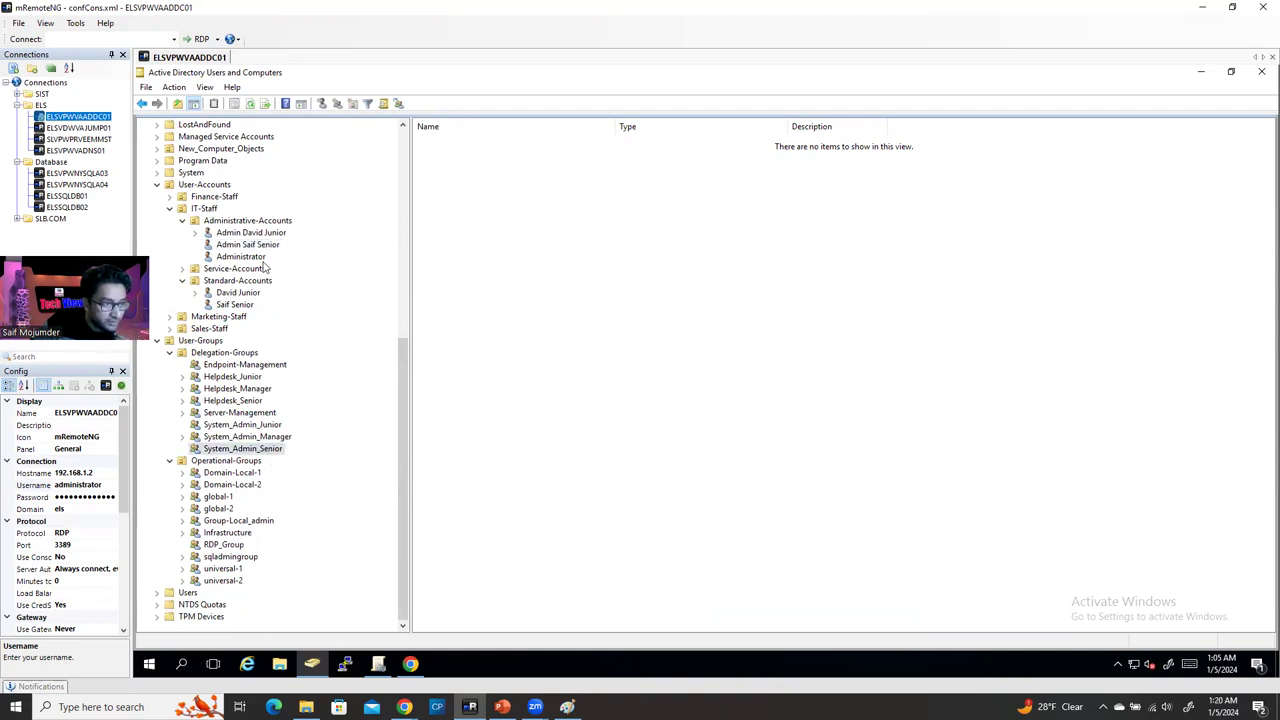
left_click(275, 437)
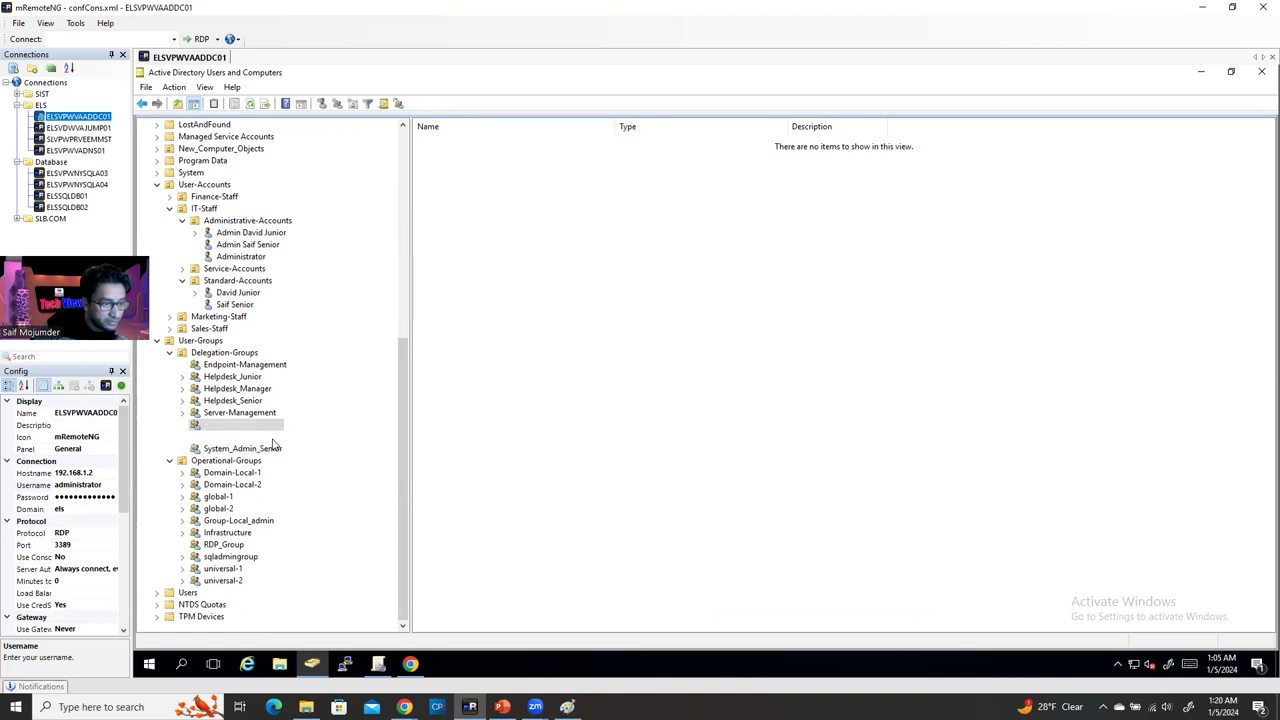
left_click(252, 366)
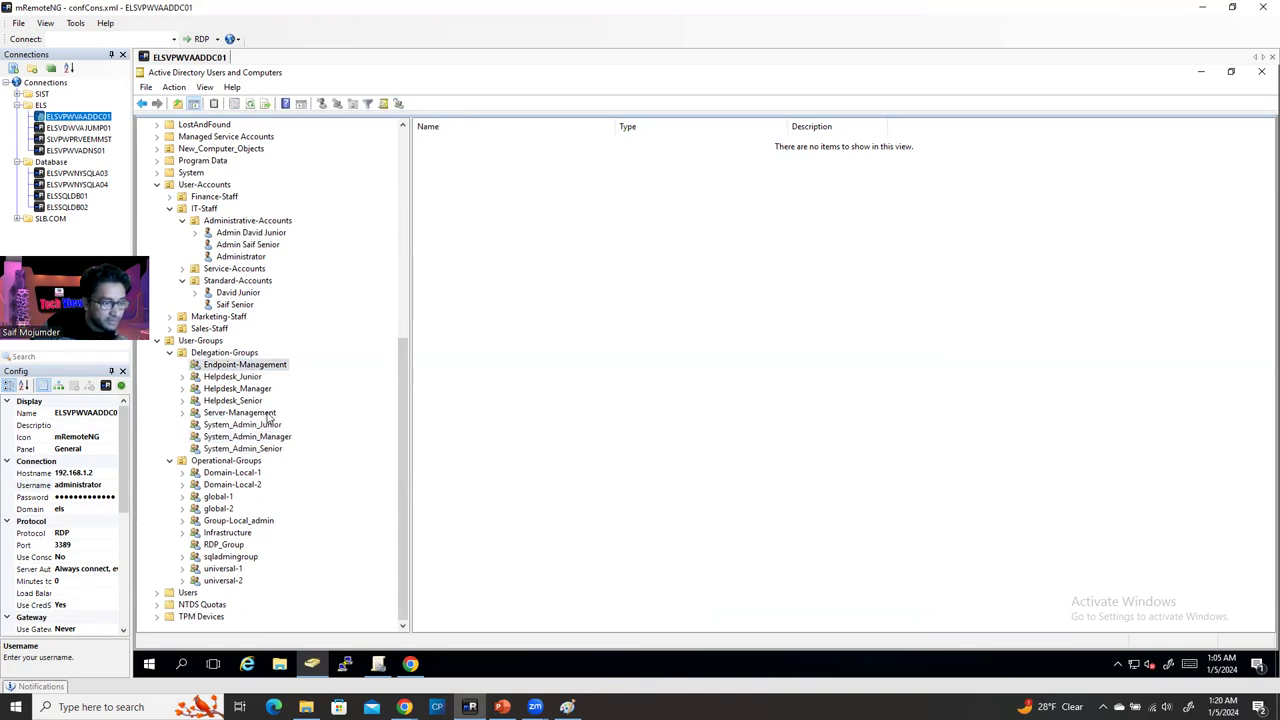
Create a test group named 'sdsdasdsdasd' in Delegation-Groups.
left_click(226, 353)
right_click(511, 337)
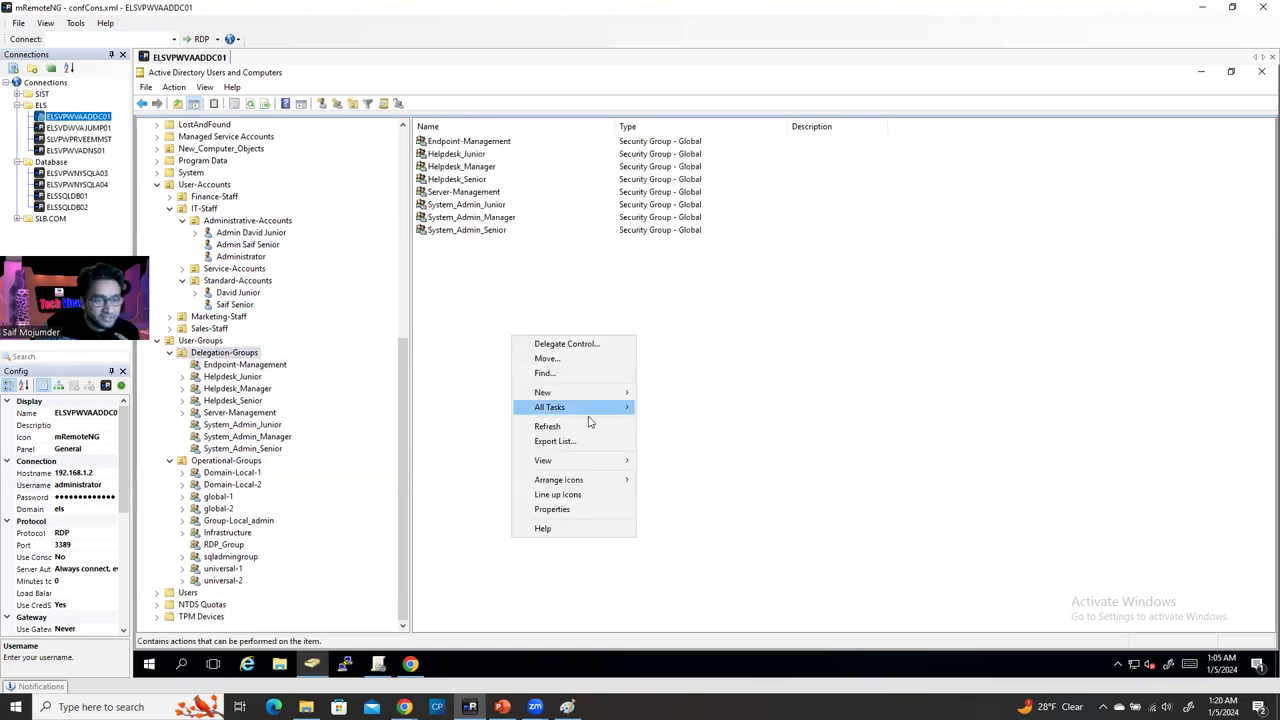
mouse_move(545, 392)
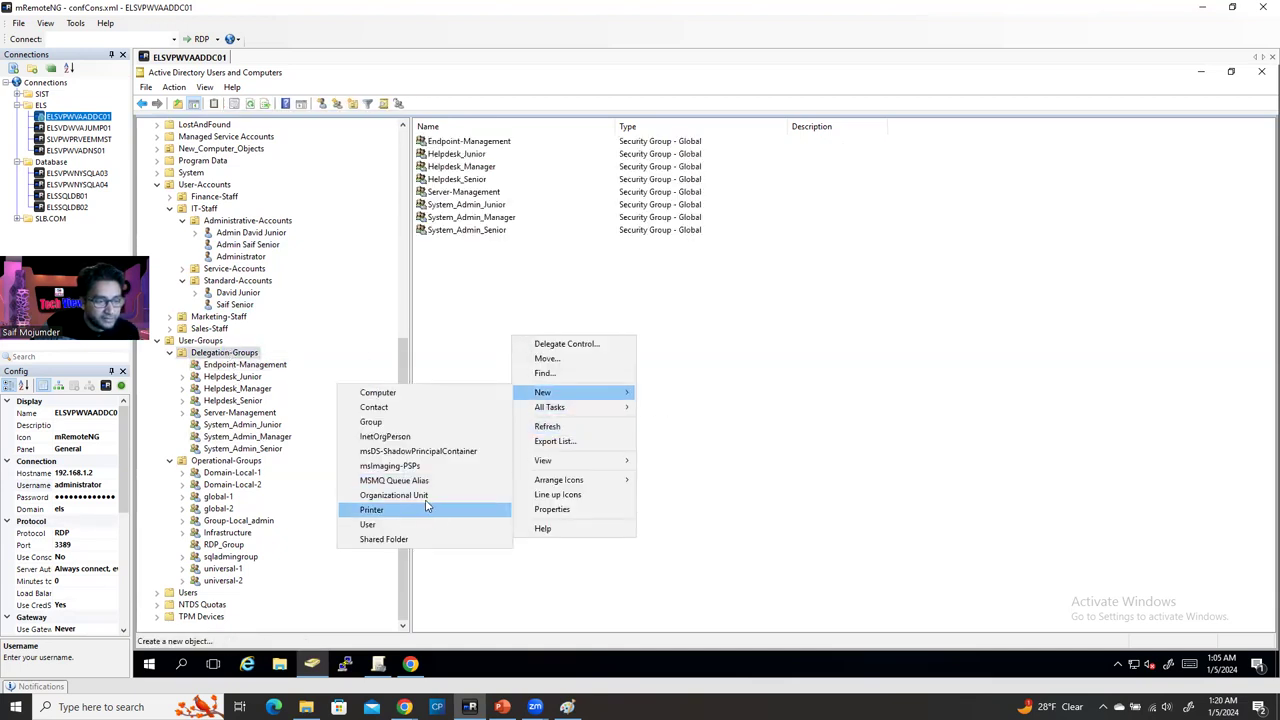
left_click(432, 422)
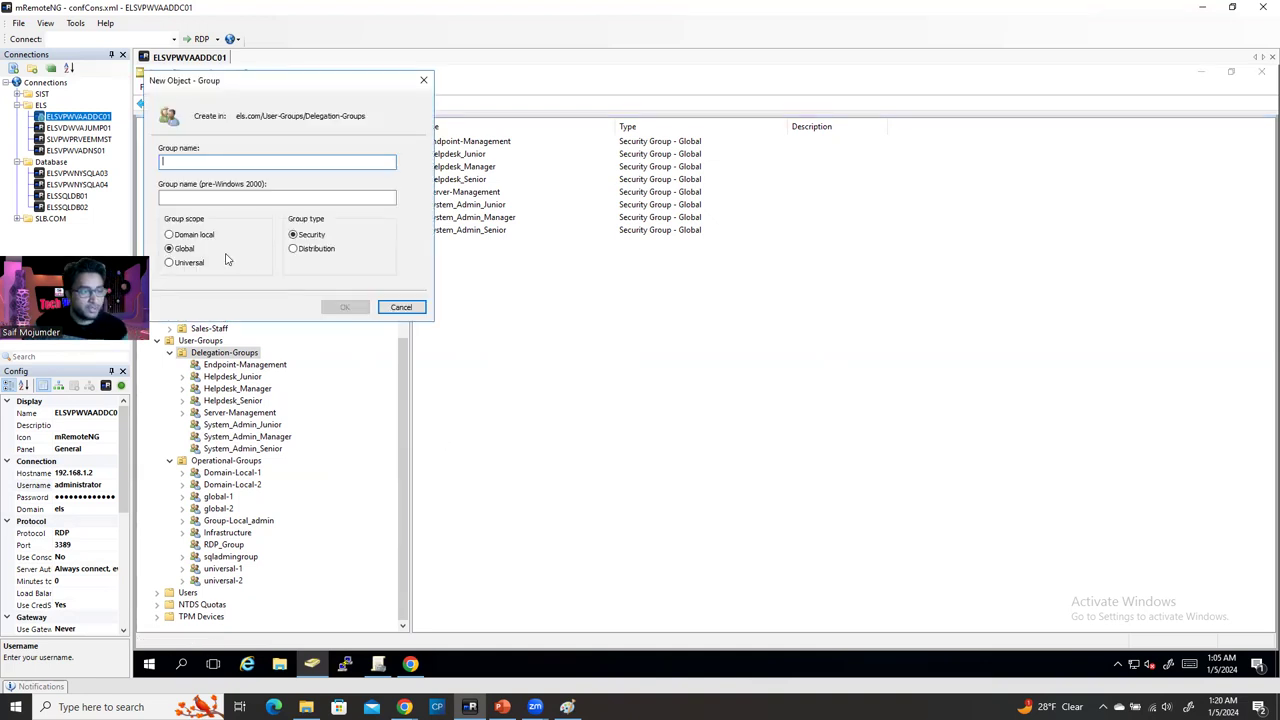
type("sdsdasdsdasd")
left_click(342, 308)
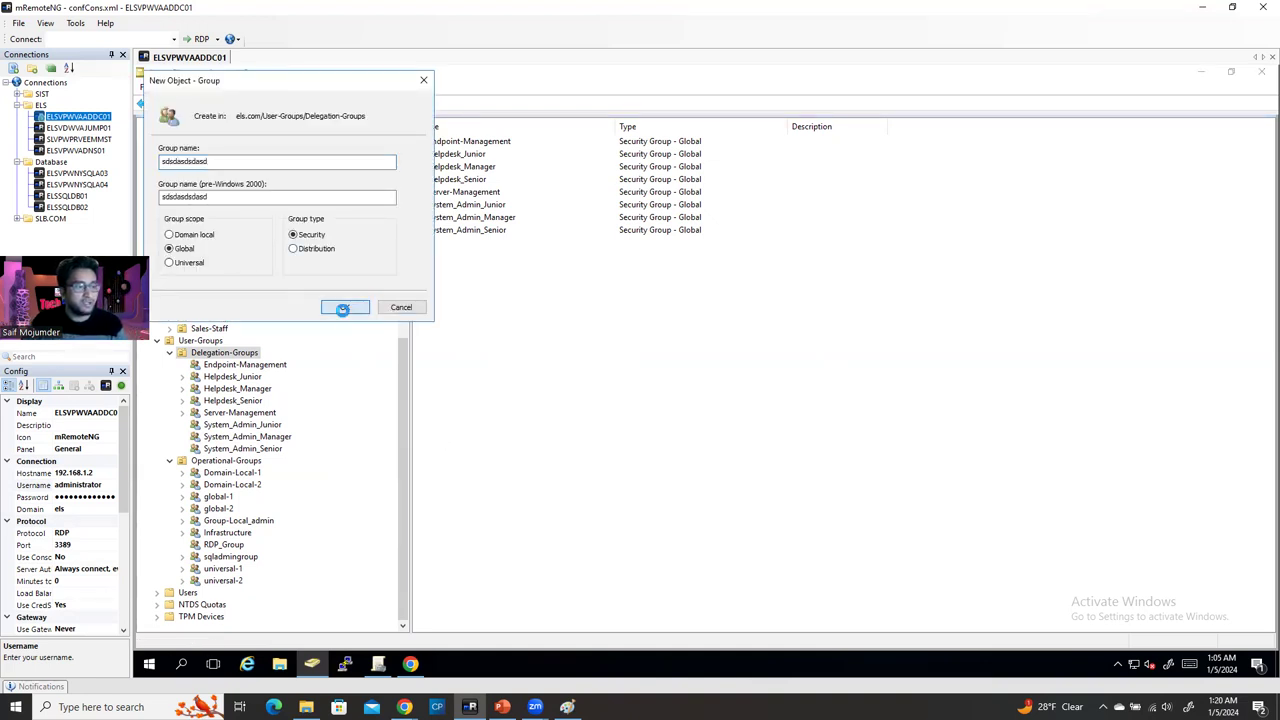
Delete the 'sdsdasdsdasd' test group, leaving eight groups in Delegation-Groups.
left_click(220, 353)
left_click(470, 245)
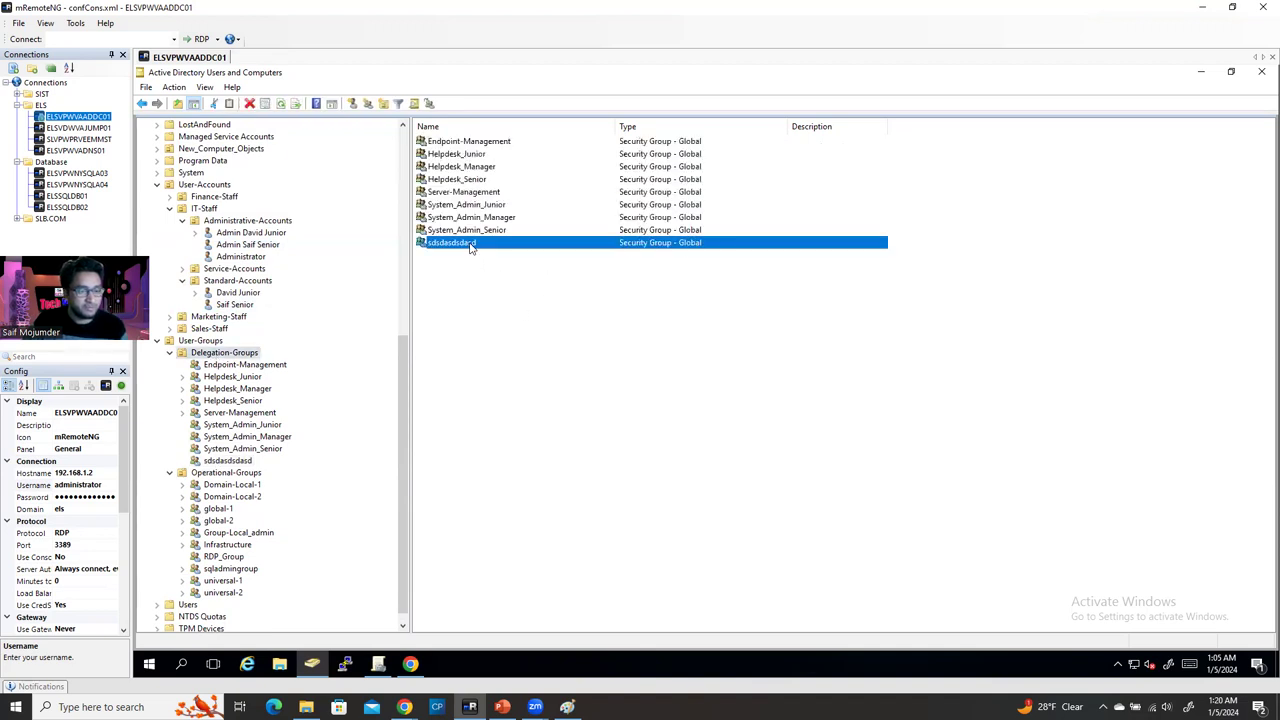
right_click(470, 248)
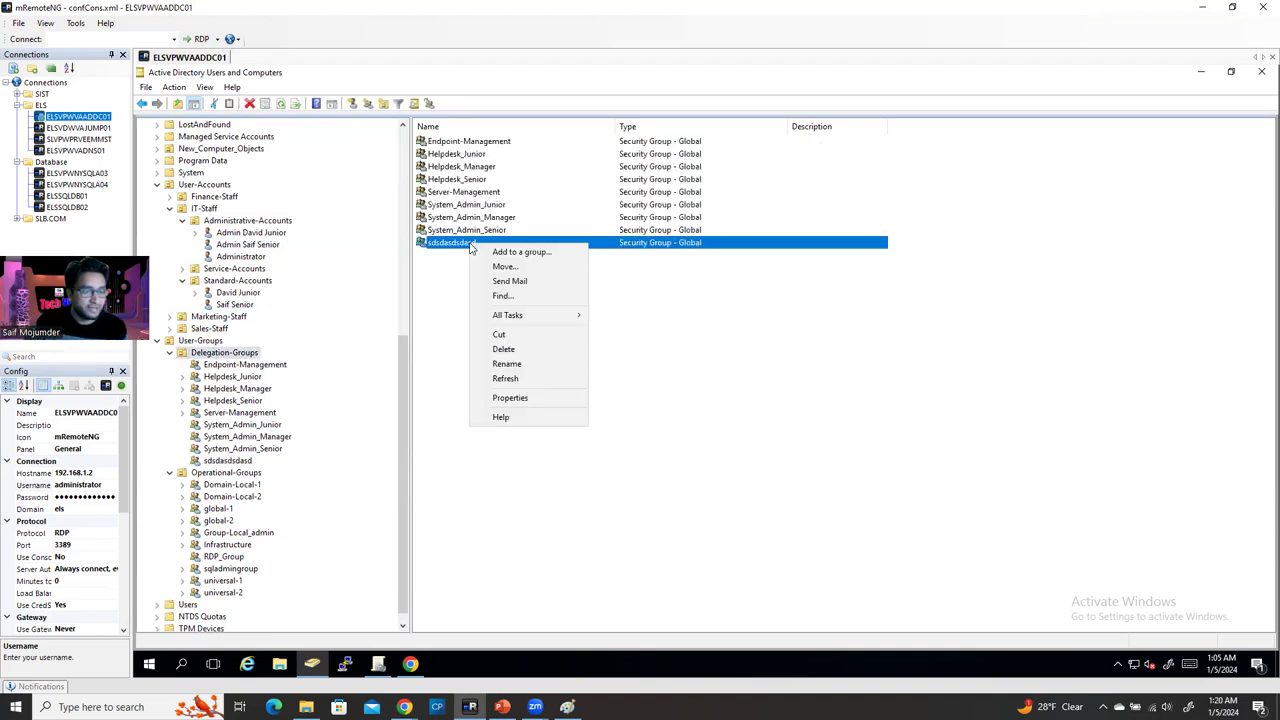
left_click(531, 350)
left_click(754, 411)
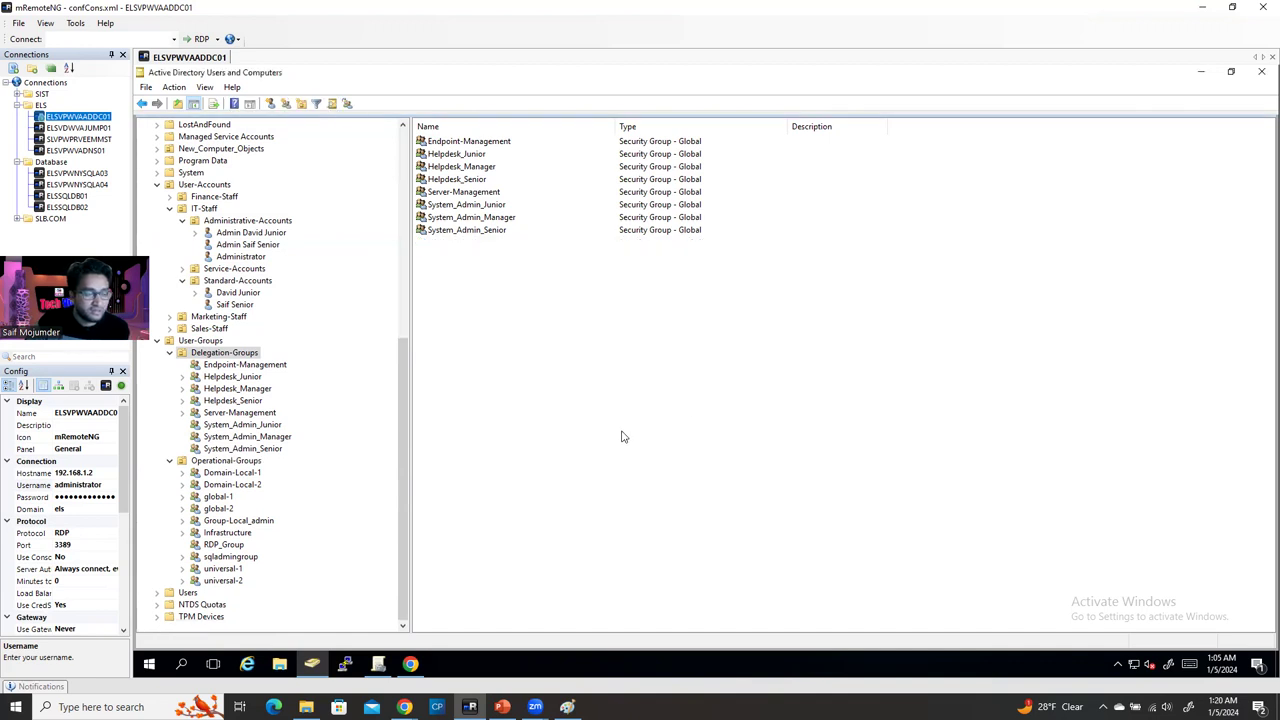
Start a new user in the Standard-Accounts container.
left_click(240, 281)
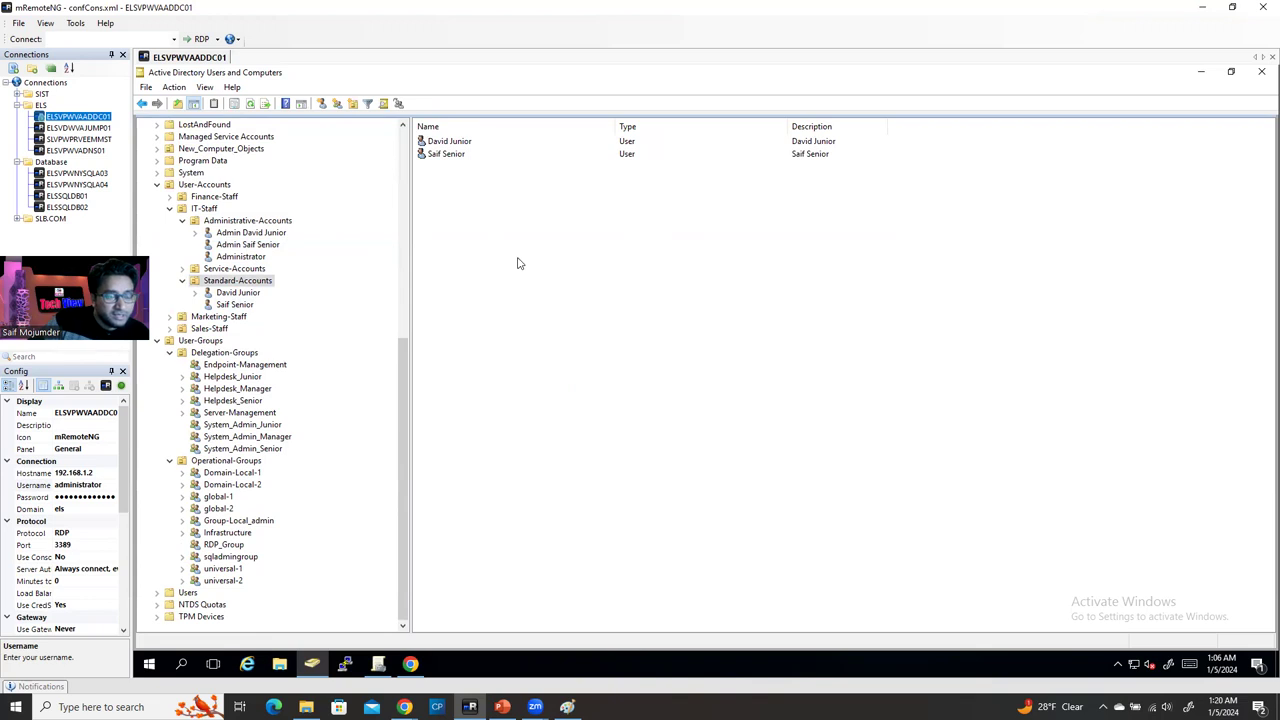
right_click(567, 286)
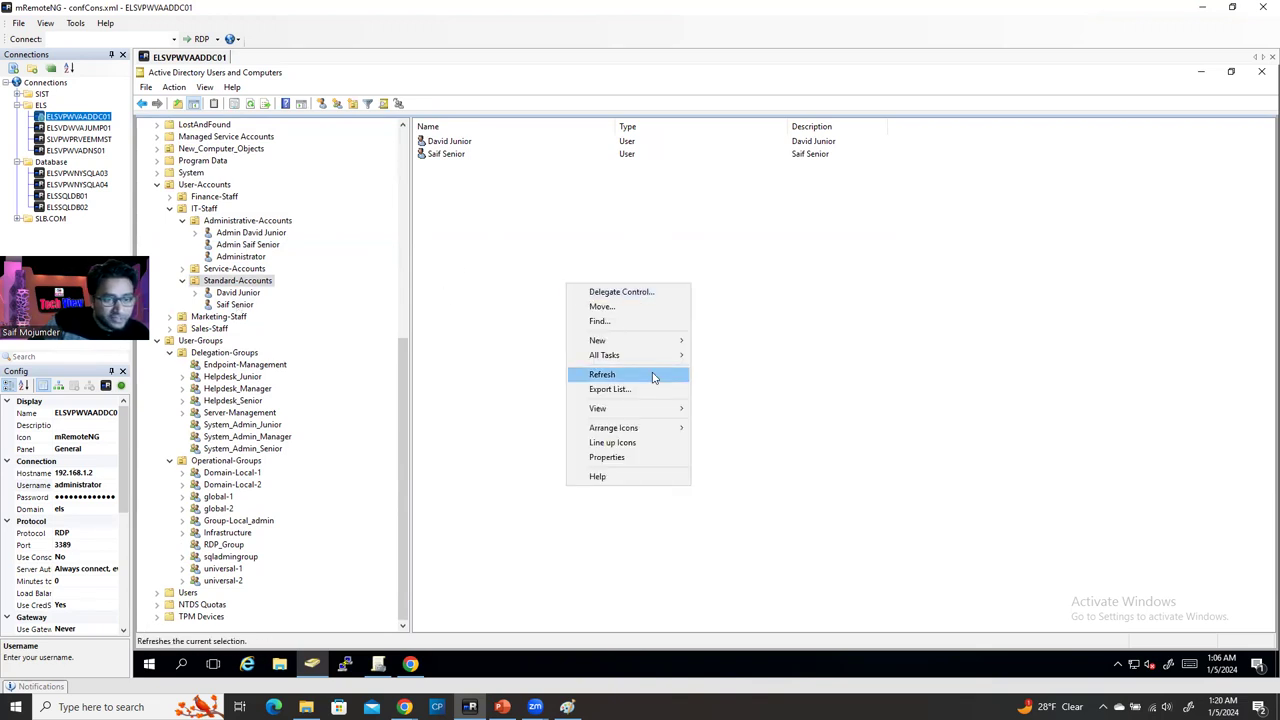
mouse_move(645, 347)
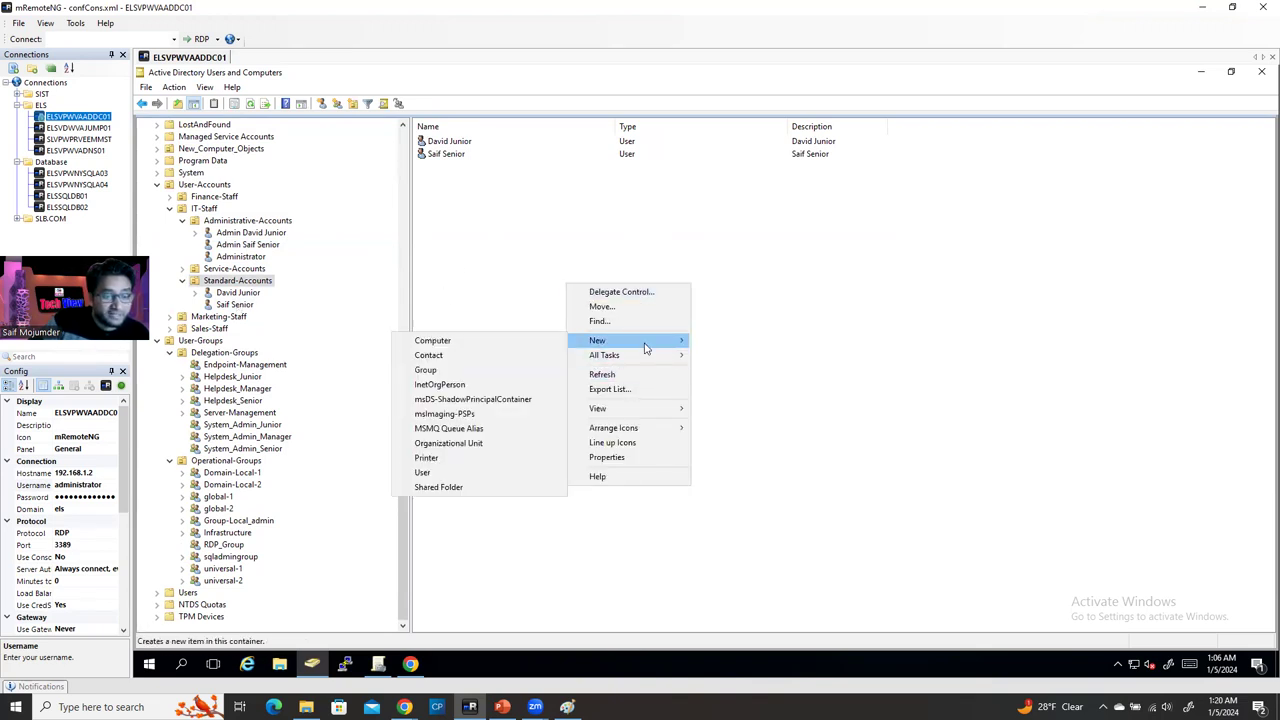
left_click(460, 473)
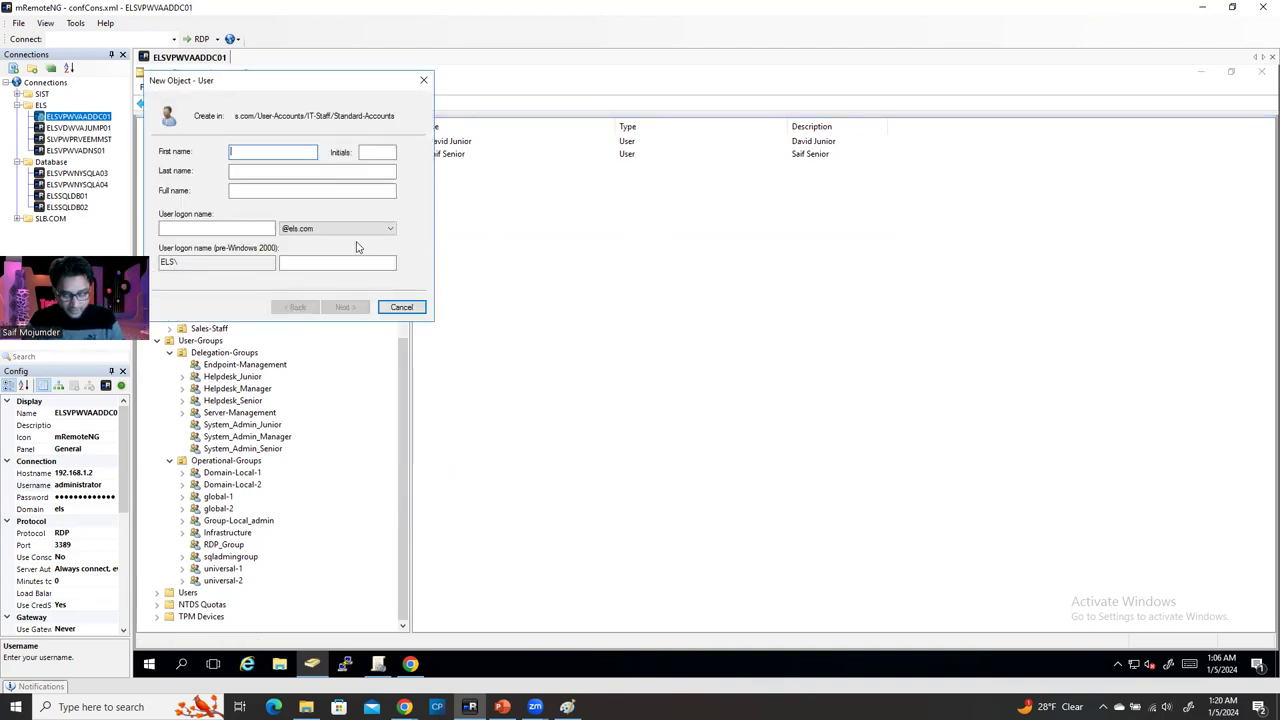
Fill in the first, last and logon names, then close the new-user form without creating it.
type("admin")
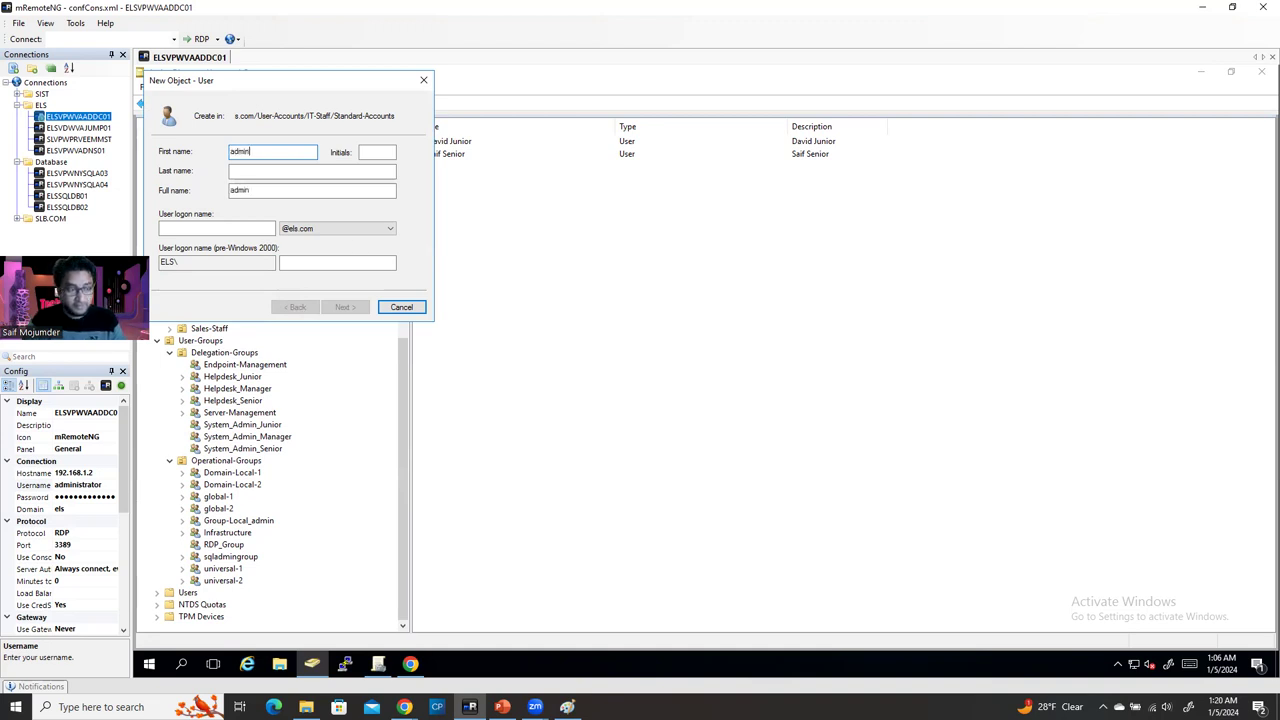
key("Tab")
left_click(276, 172)
type("saif fdfdfd")
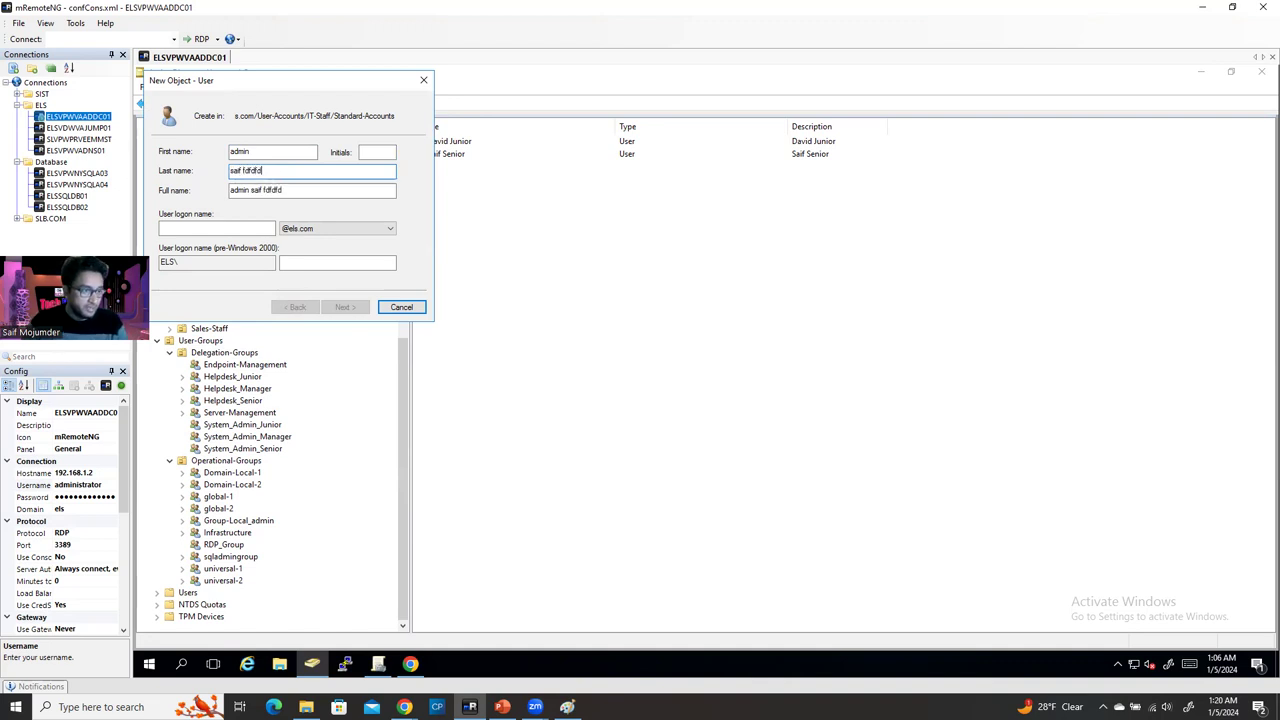
left_click(242, 228)
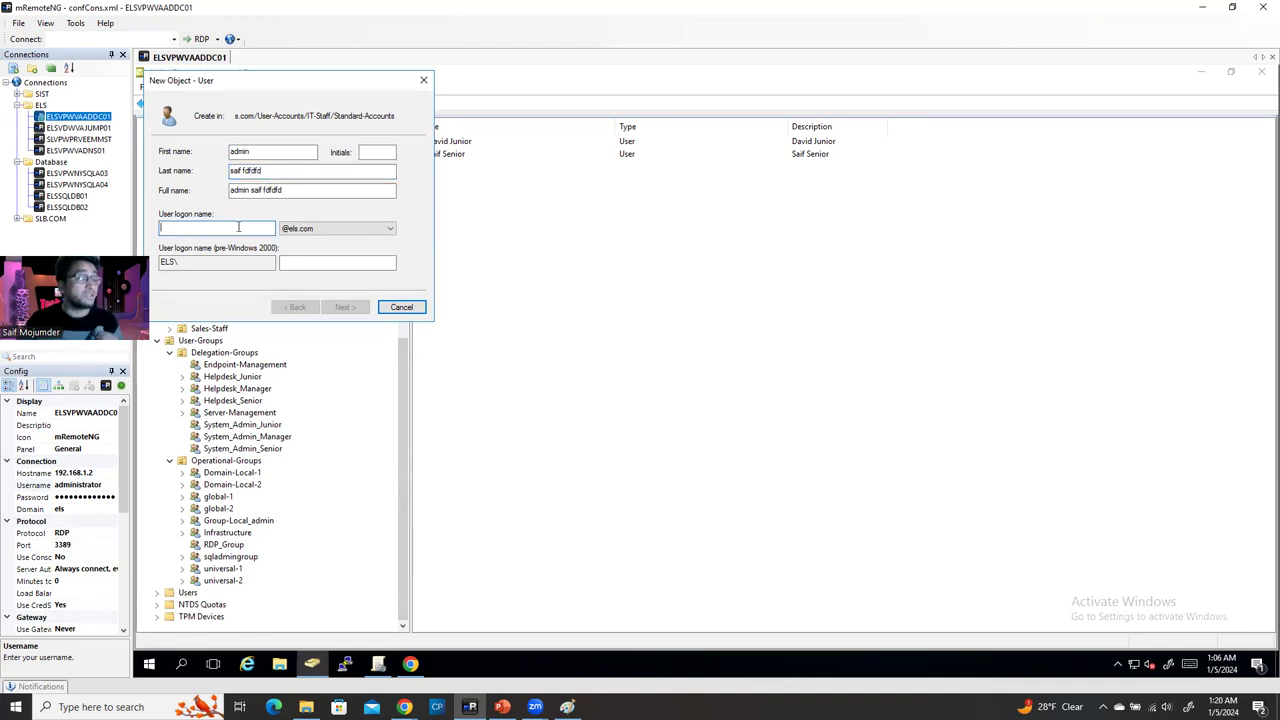
type("admsaif02")
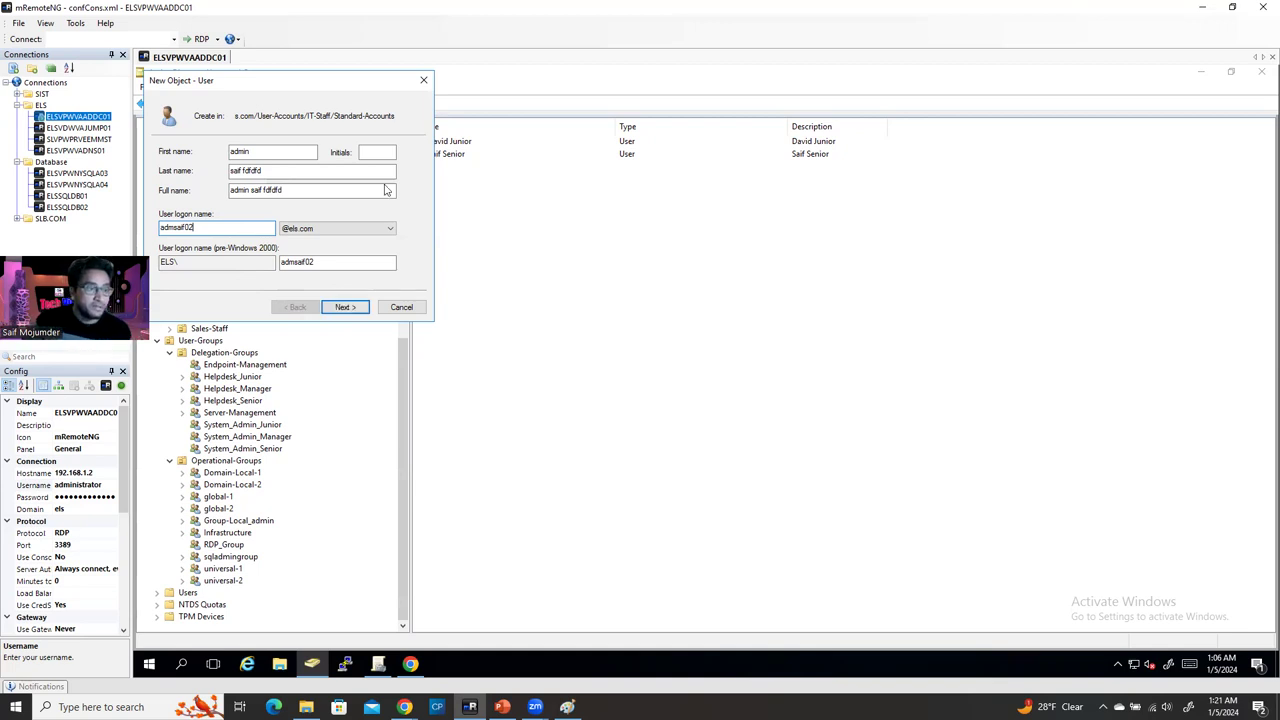
left_click(423, 80)
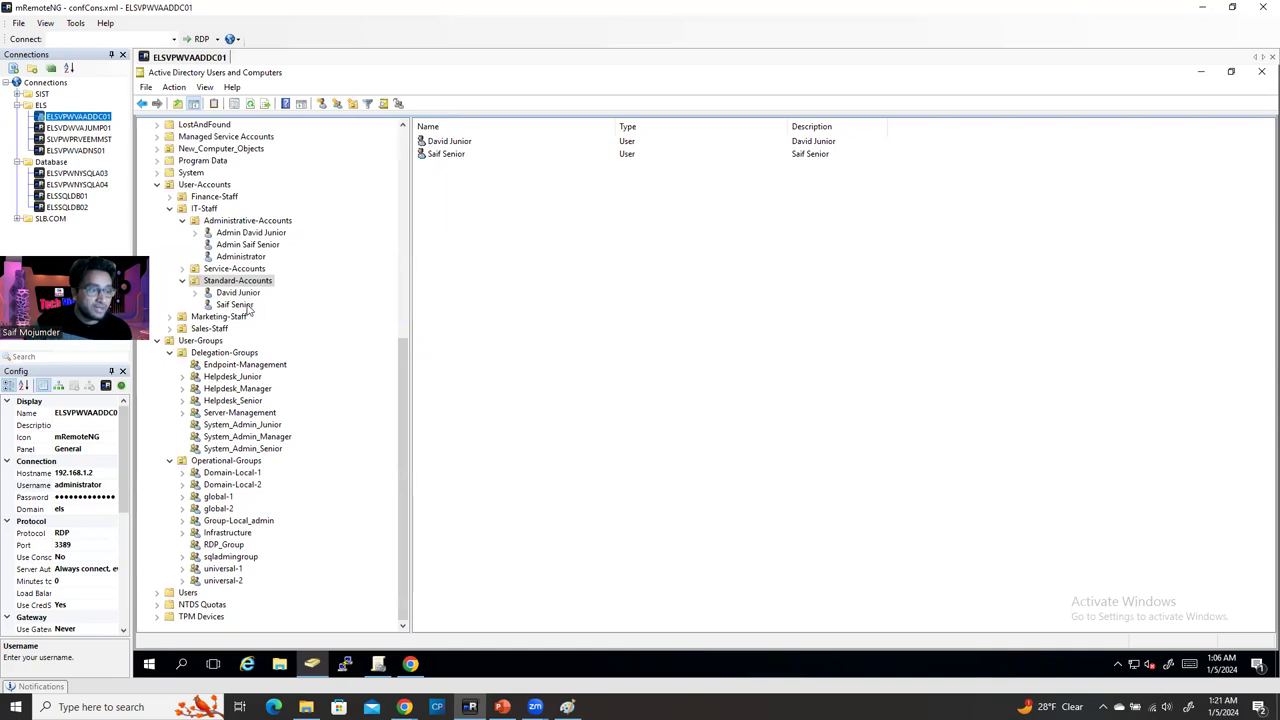
Start another Standard-Accounts user named 'xasdas' with logon 'sadsad' and reach the password page.
right_click(513, 351)
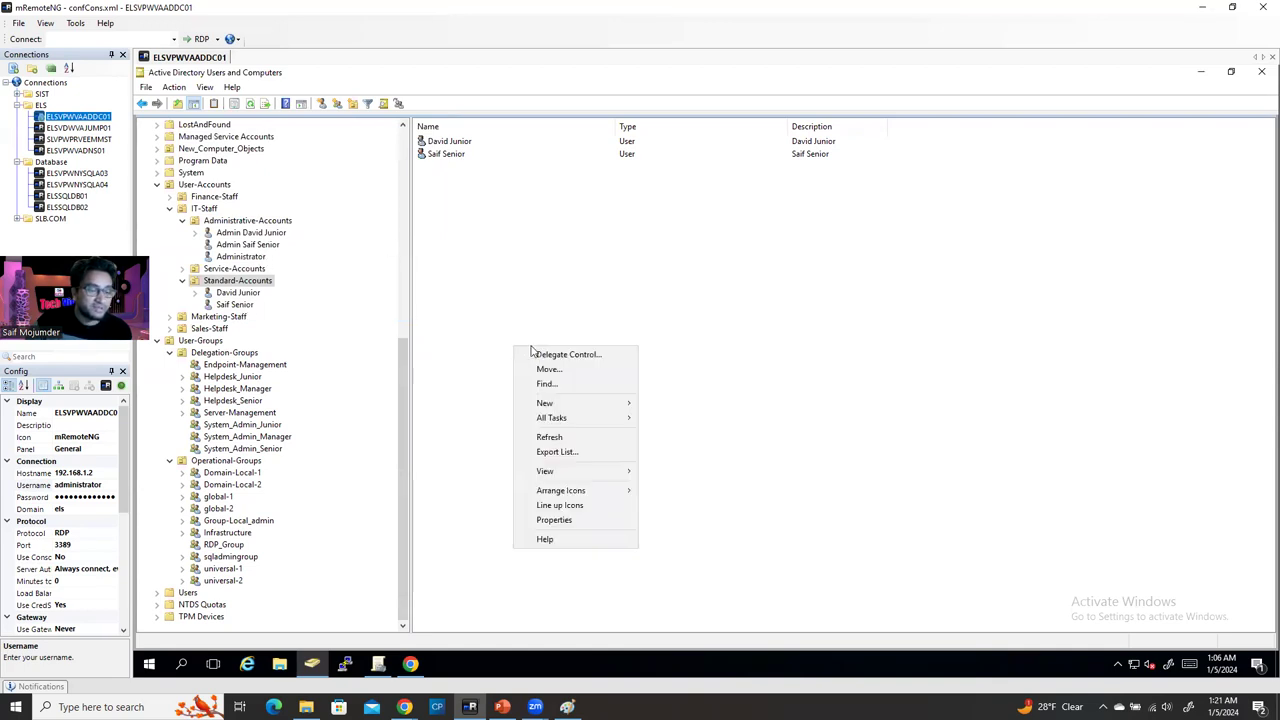
mouse_move(560, 403)
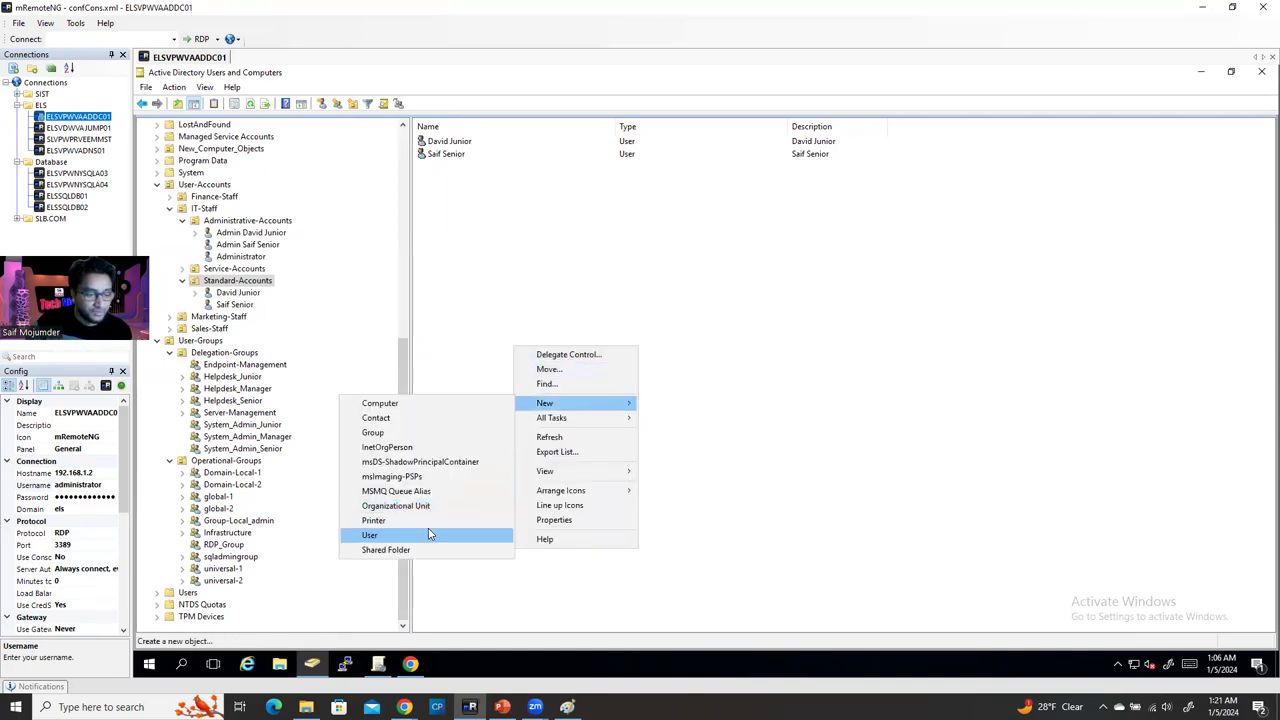
left_click(428, 534)
type("xasdas")
left_click(240, 228)
type("sadsad")
left_click(343, 307)
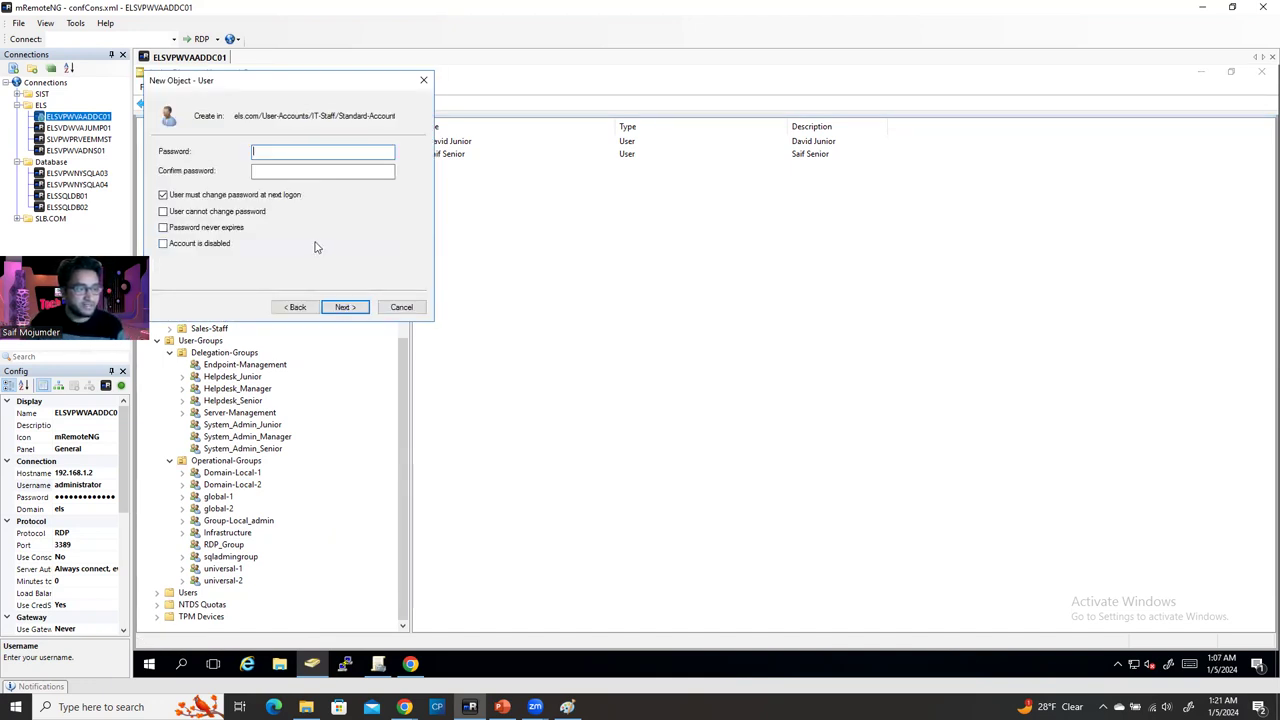
Keep 'must change password at next logon' checked and enter the password and its confirmation.
left_click(163, 196)
left_click(312, 171)
left_click(163, 229)
left_click(163, 227)
left_click(163, 195)
left_click(300, 152)
left_click(305, 172)
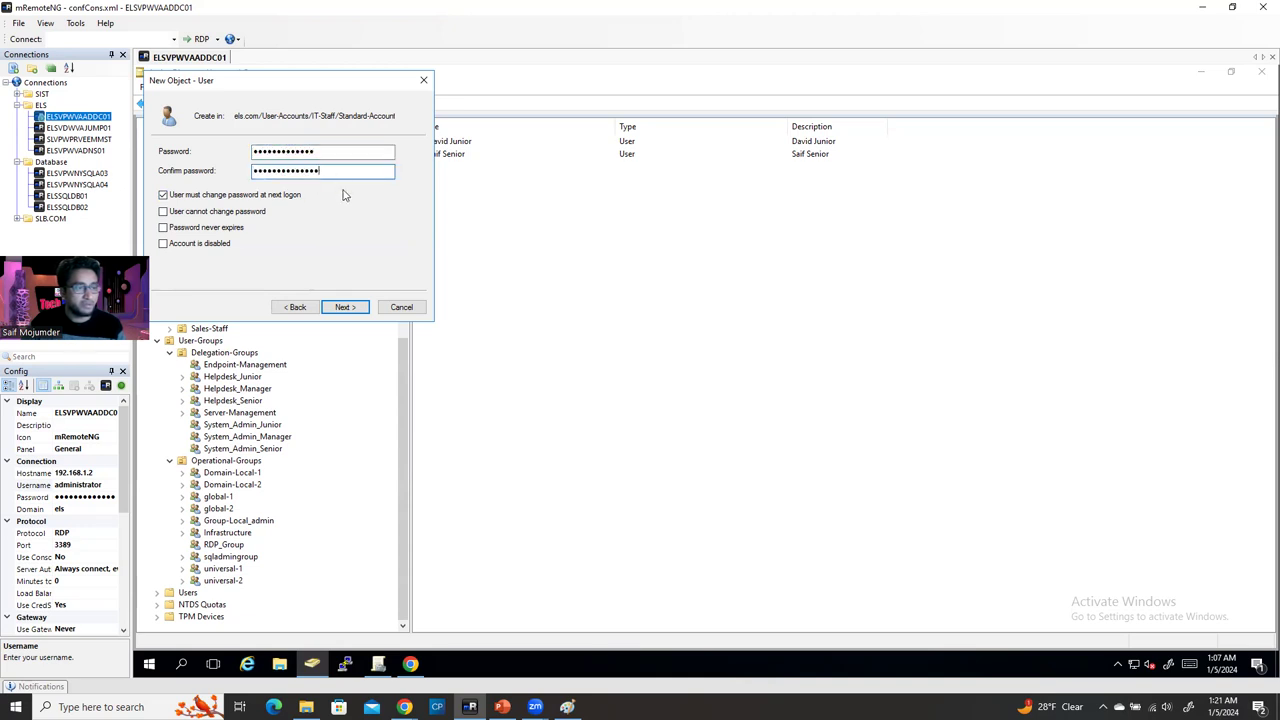
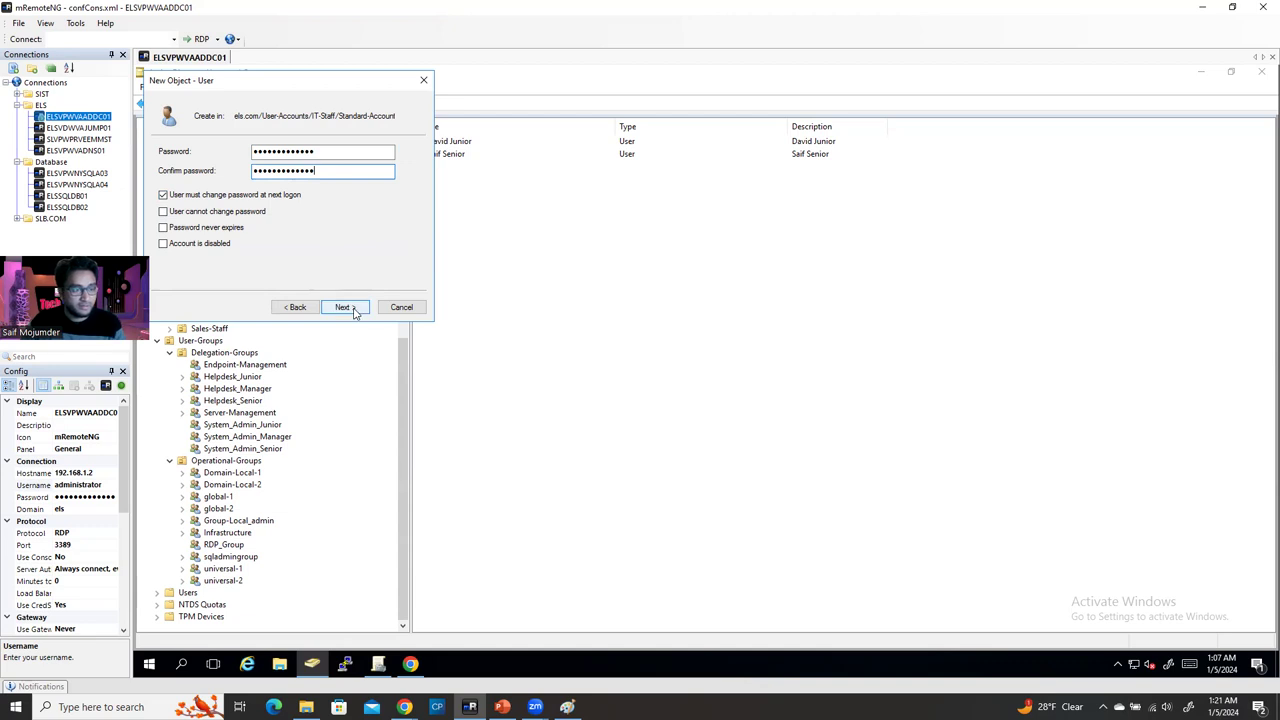
Dismiss the password mismatch error and cancel the new user without creating it.
left_click(347, 308)
left_click(756, 414)
type("P")
key("BackSpace")
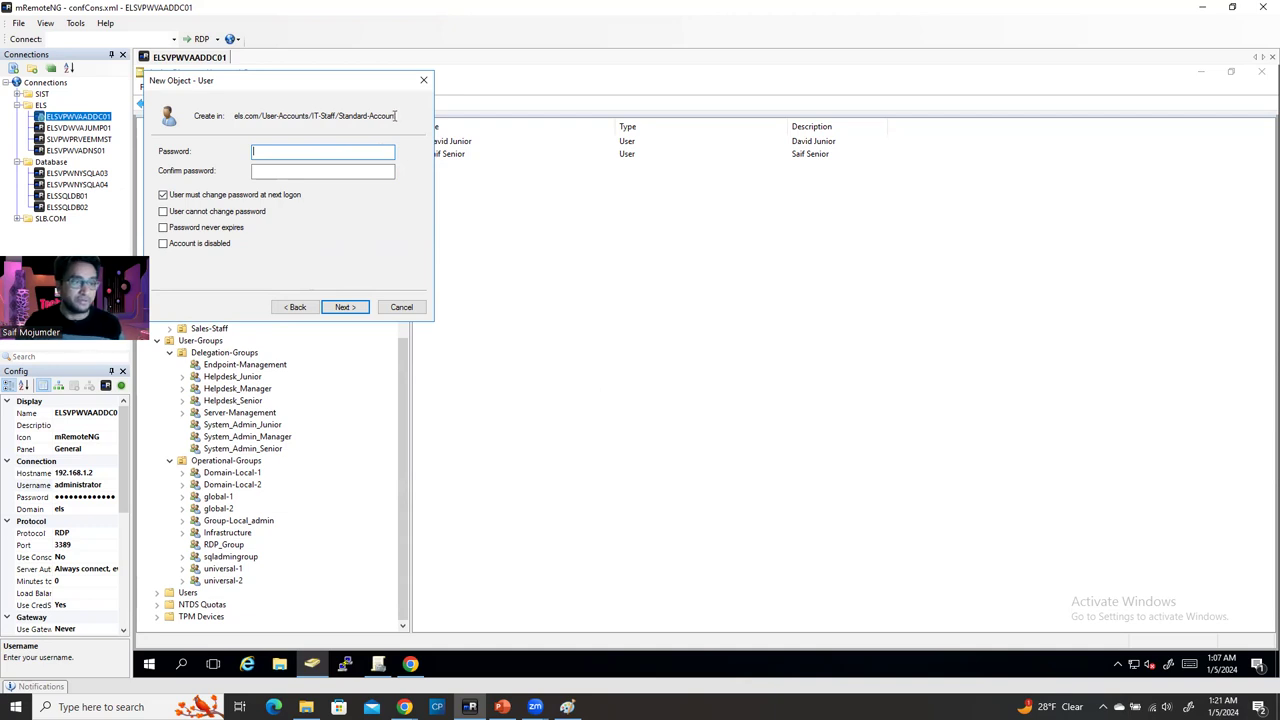
left_click(421, 83)
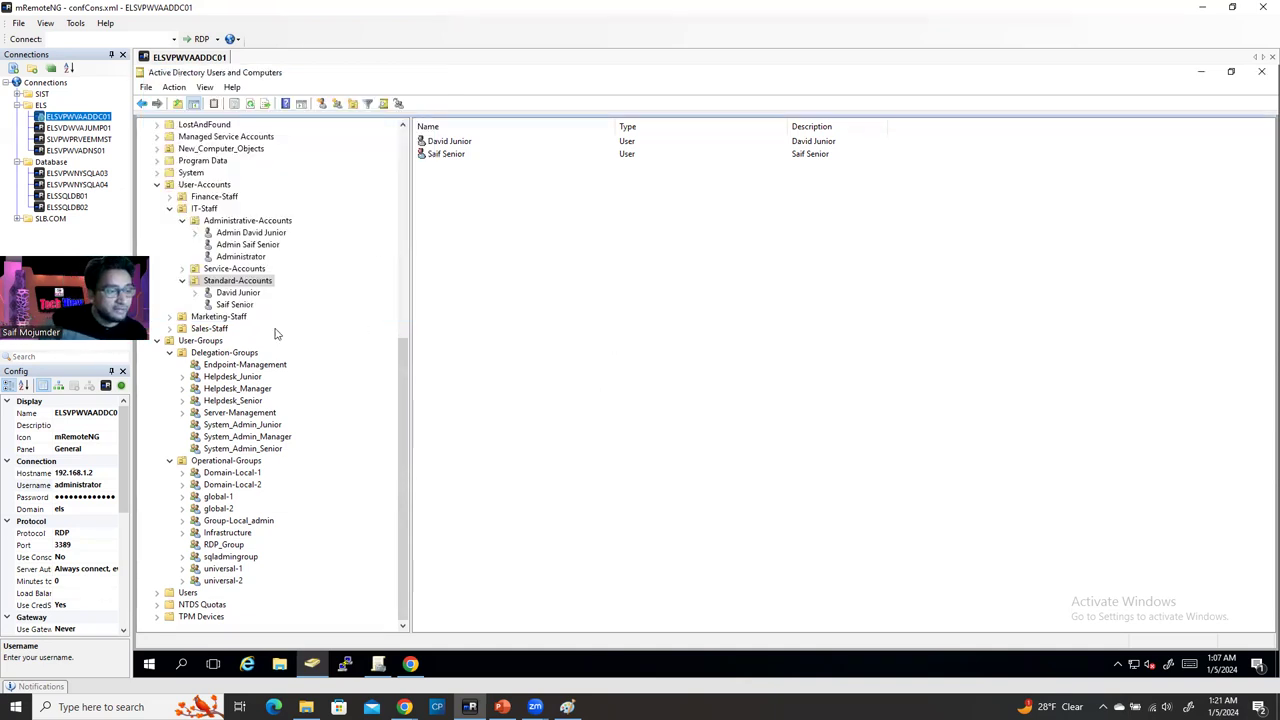
left_click(238, 292)
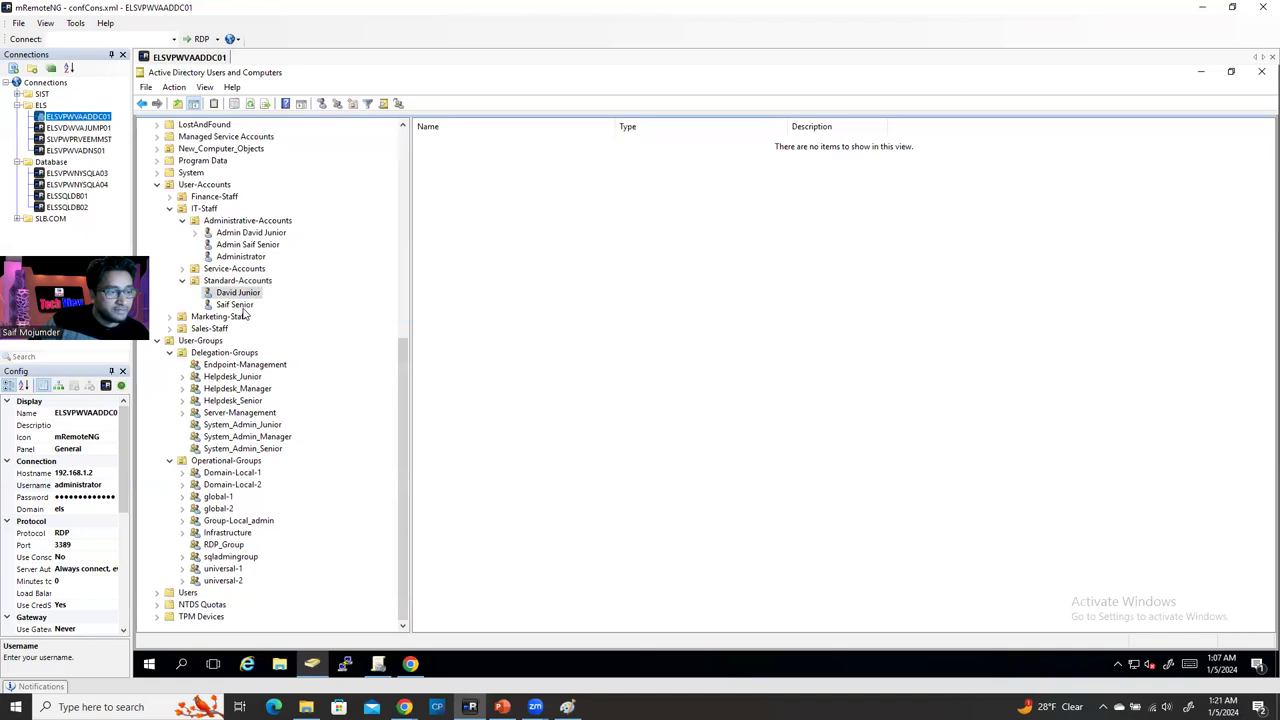
left_click(238, 305)
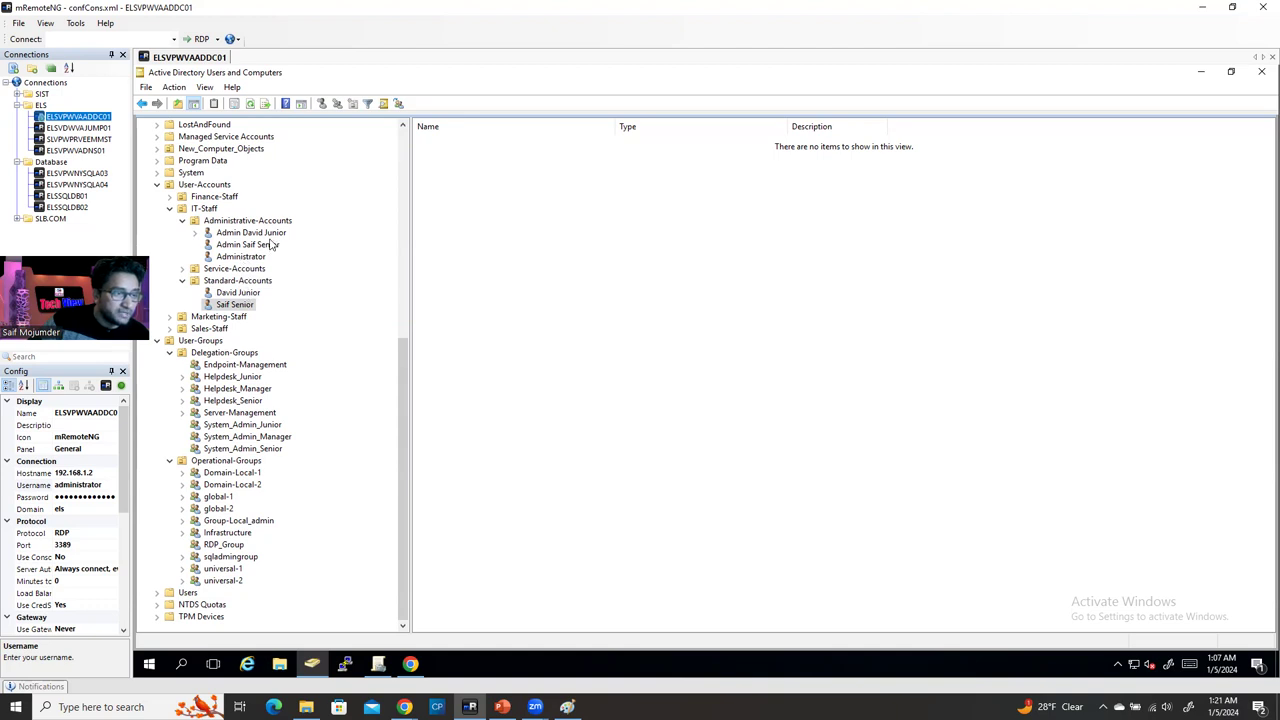
left_click(246, 234)
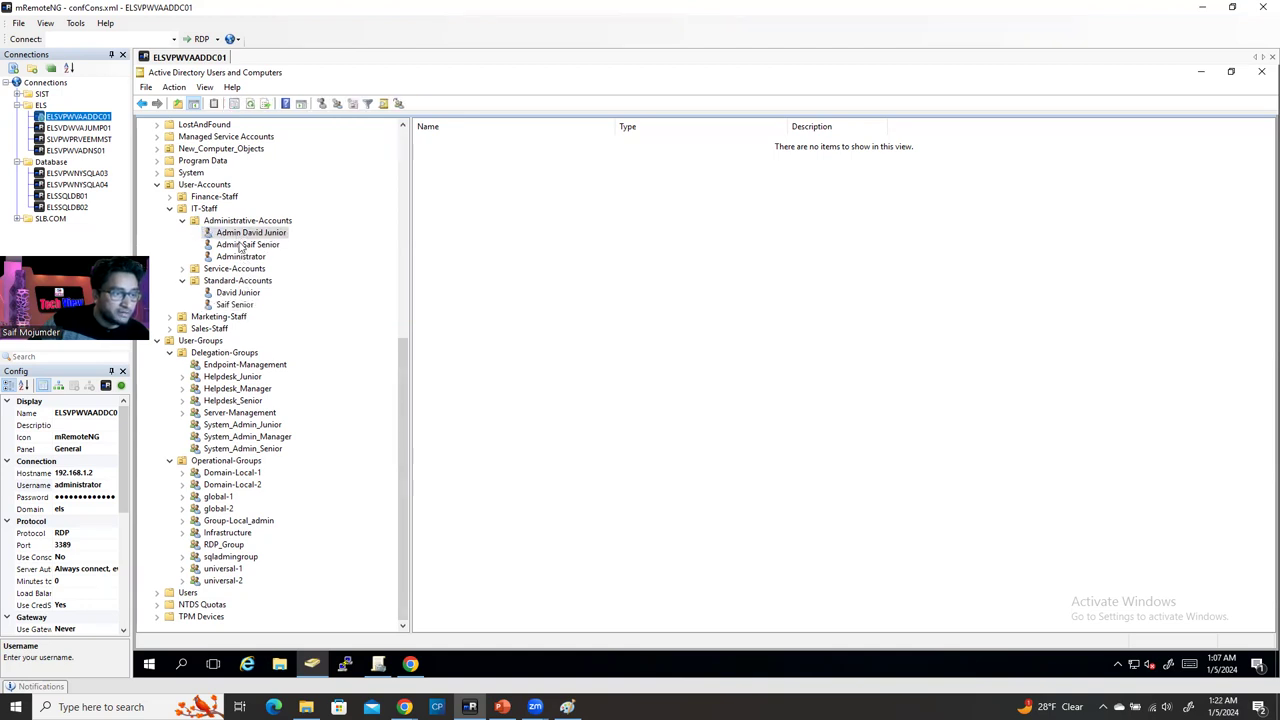
left_click(249, 245)
right_click(249, 247)
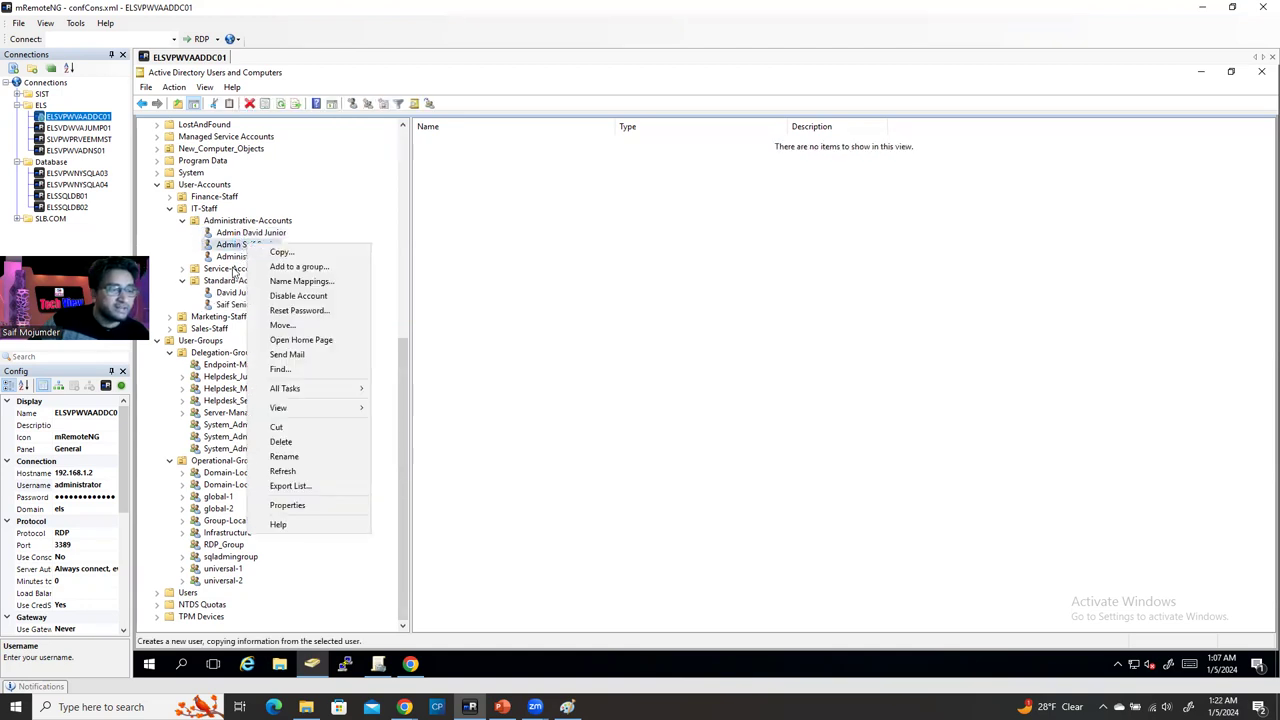
left_click(231, 307)
left_click(231, 307)
right_click(246, 308)
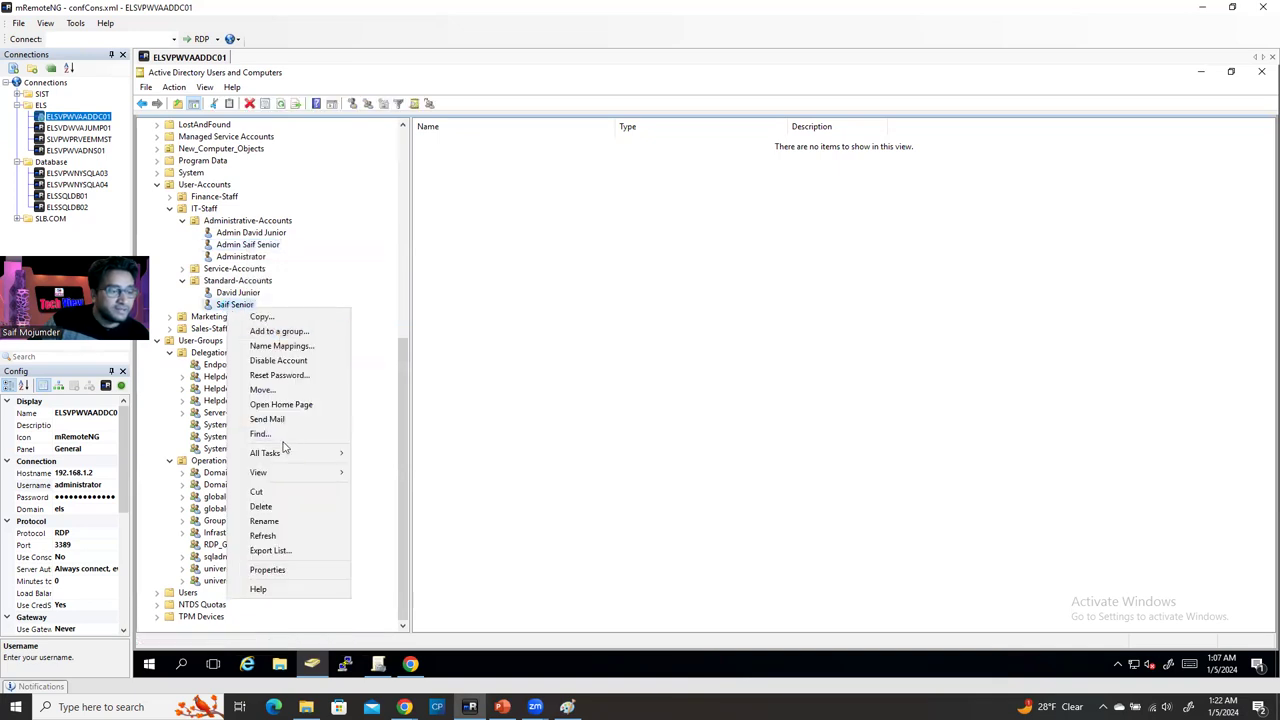
left_click(268, 569)
left_click(678, 267)
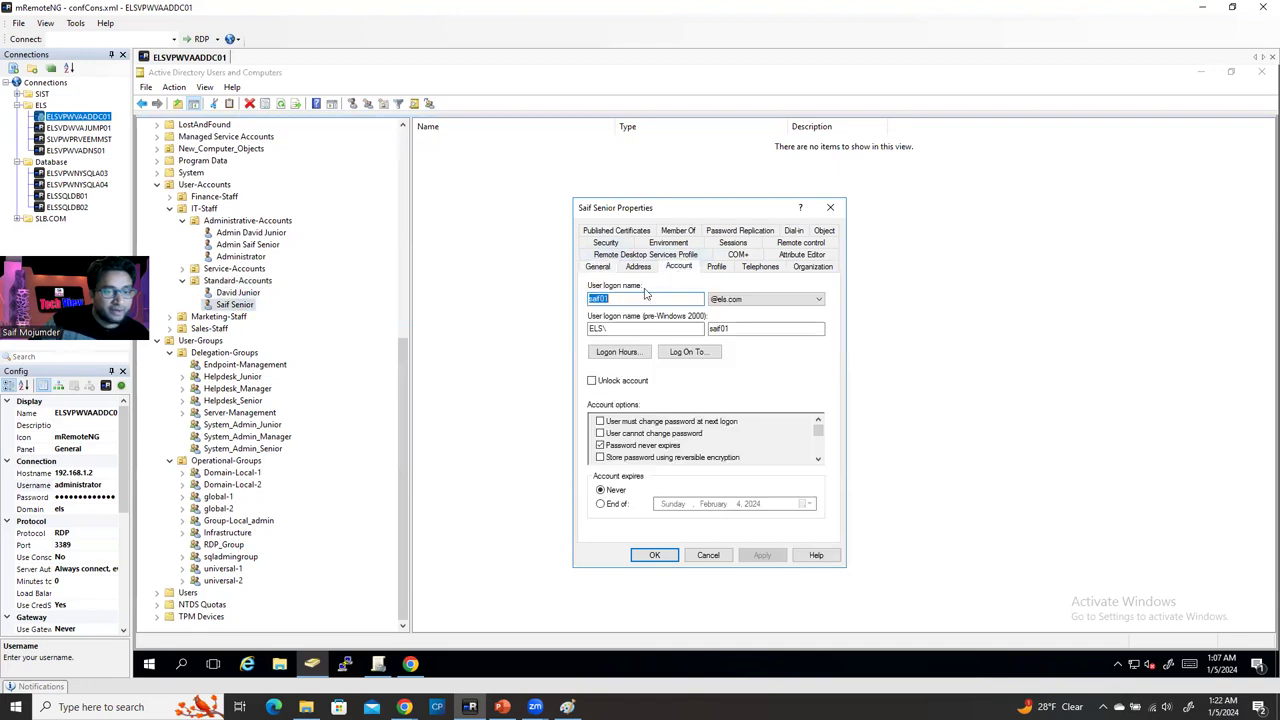
left_click(611, 299)
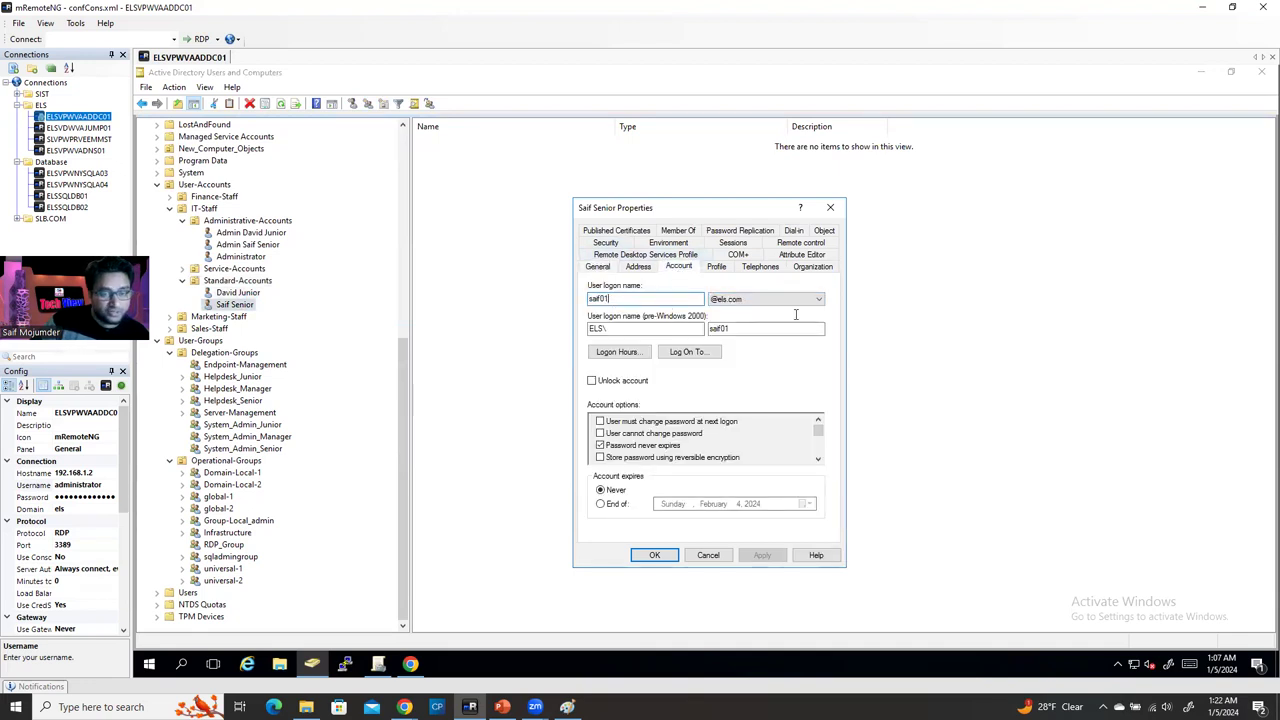
left_click(830, 208)
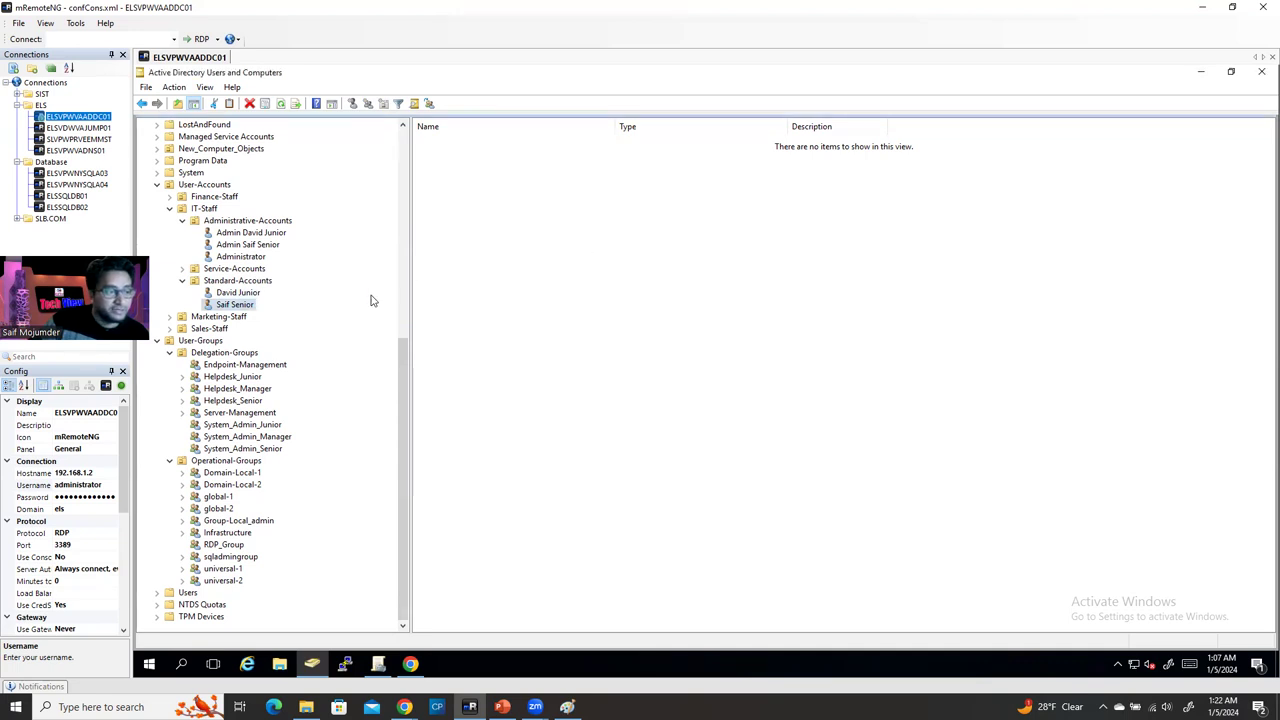
Open the senior admin account's properties and review its Account and Member Of tabs.
left_click(248, 245)
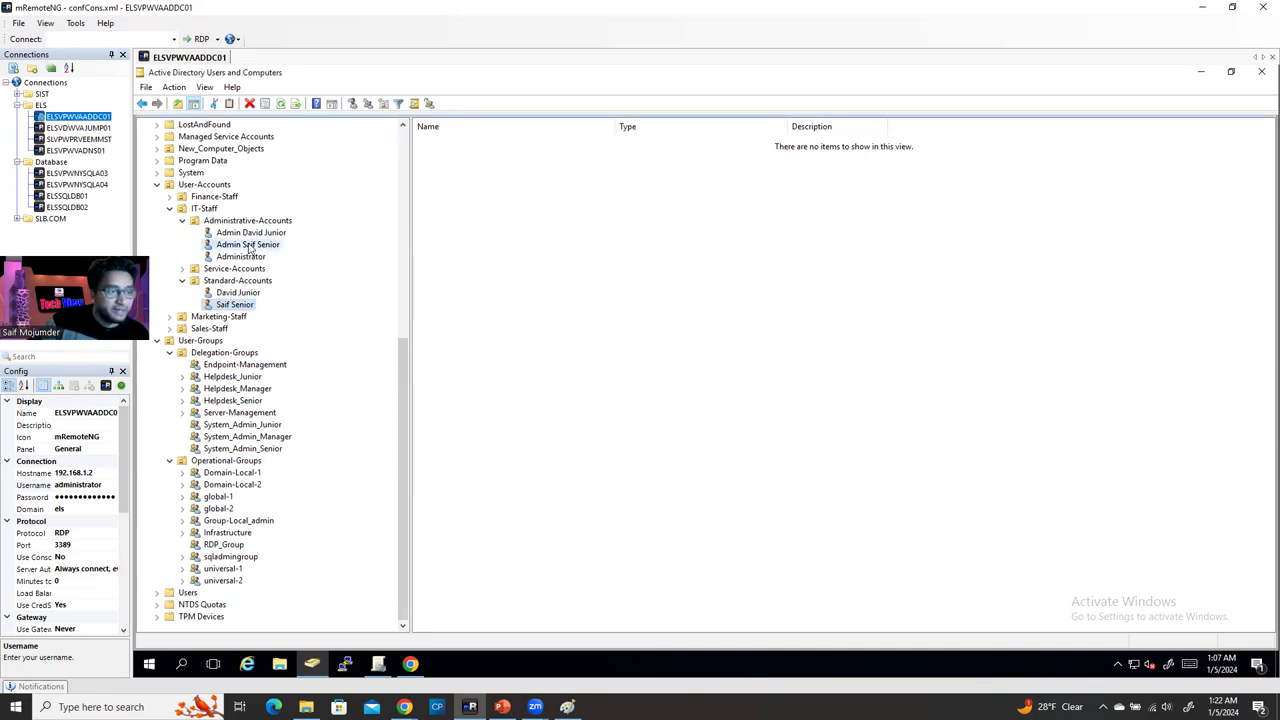
right_click(248, 245)
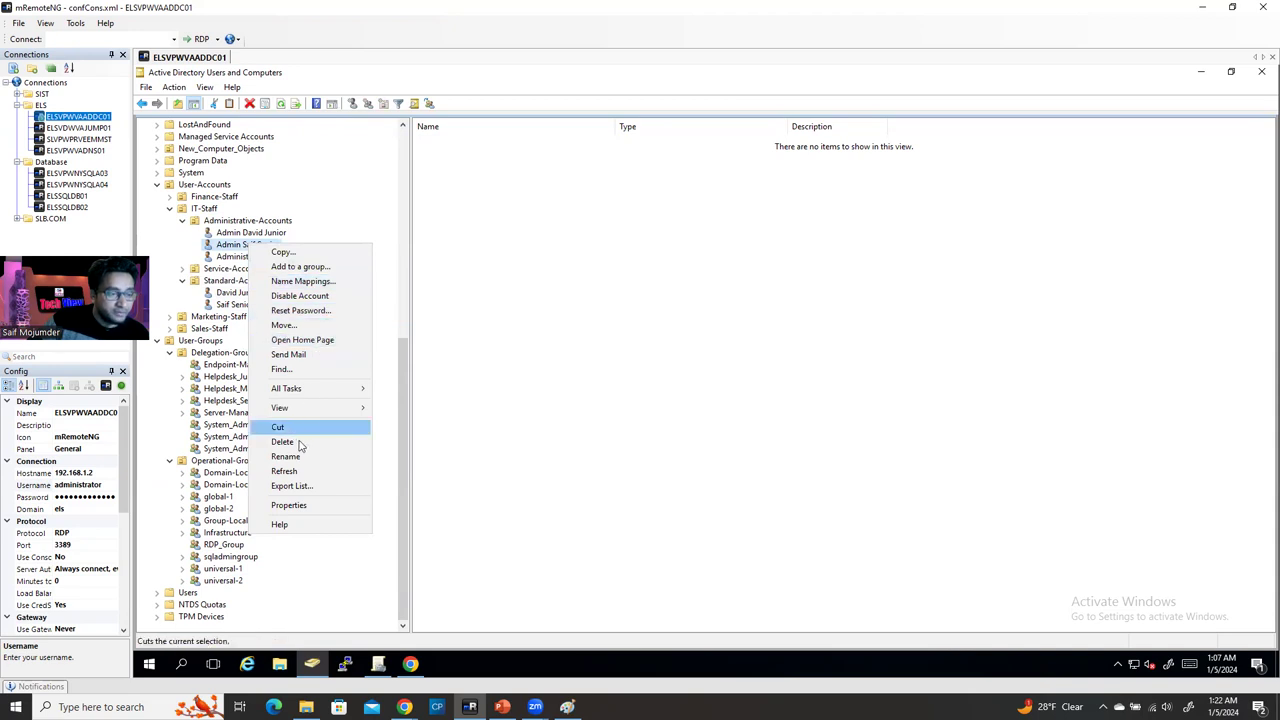
left_click(289, 505)
left_click(679, 266)
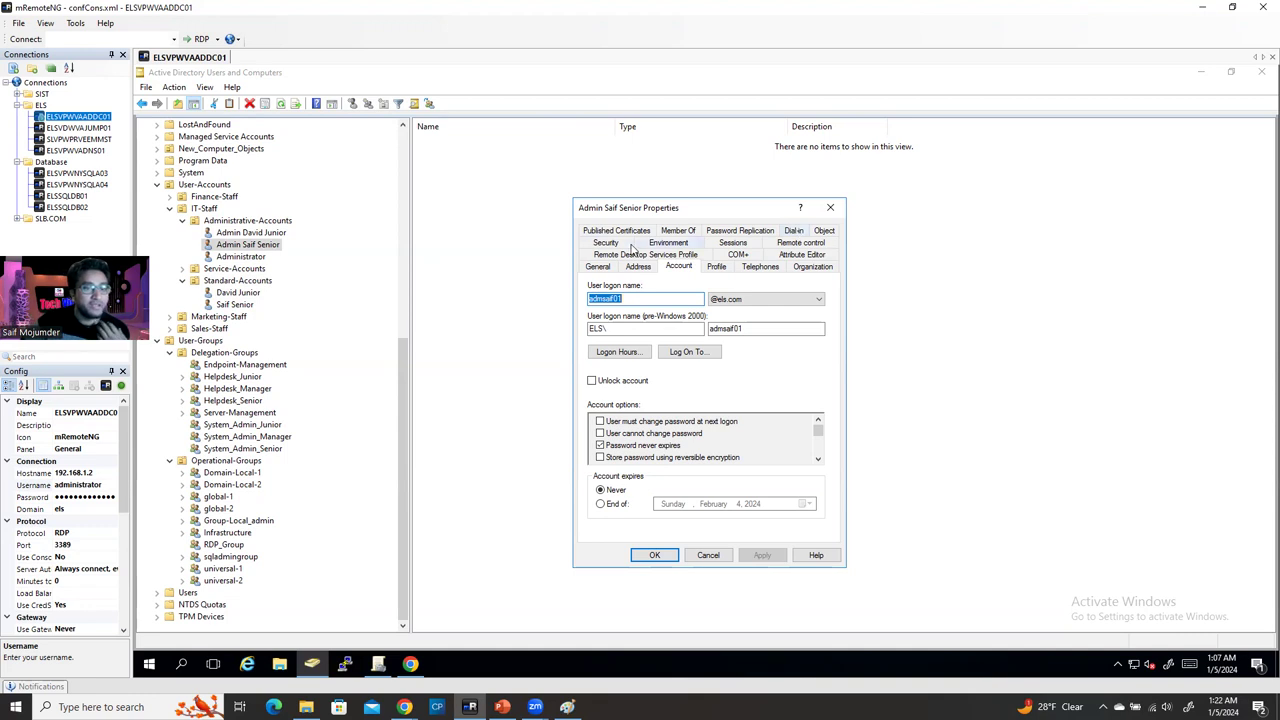
left_click(676, 232)
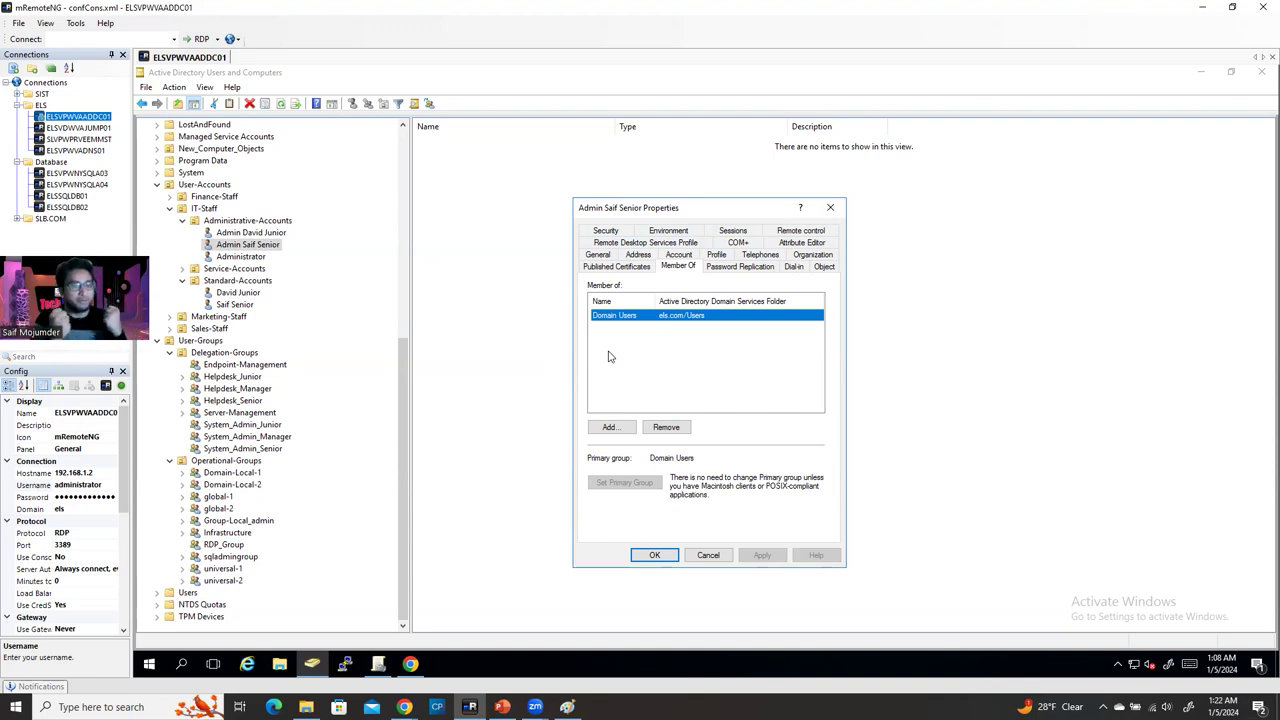
Add the senior admin account to System_Admin_Senior, apply, and close the properties.
left_click(620, 427)
type("system")
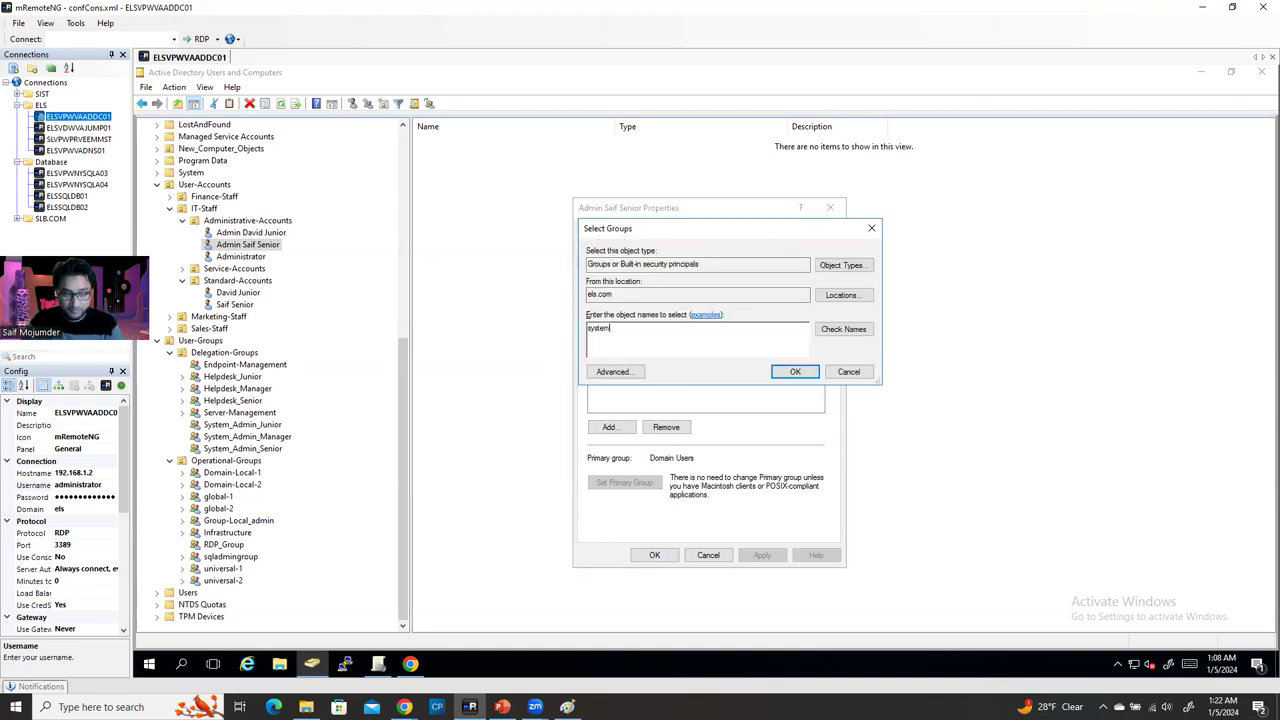
left_click(840, 329)
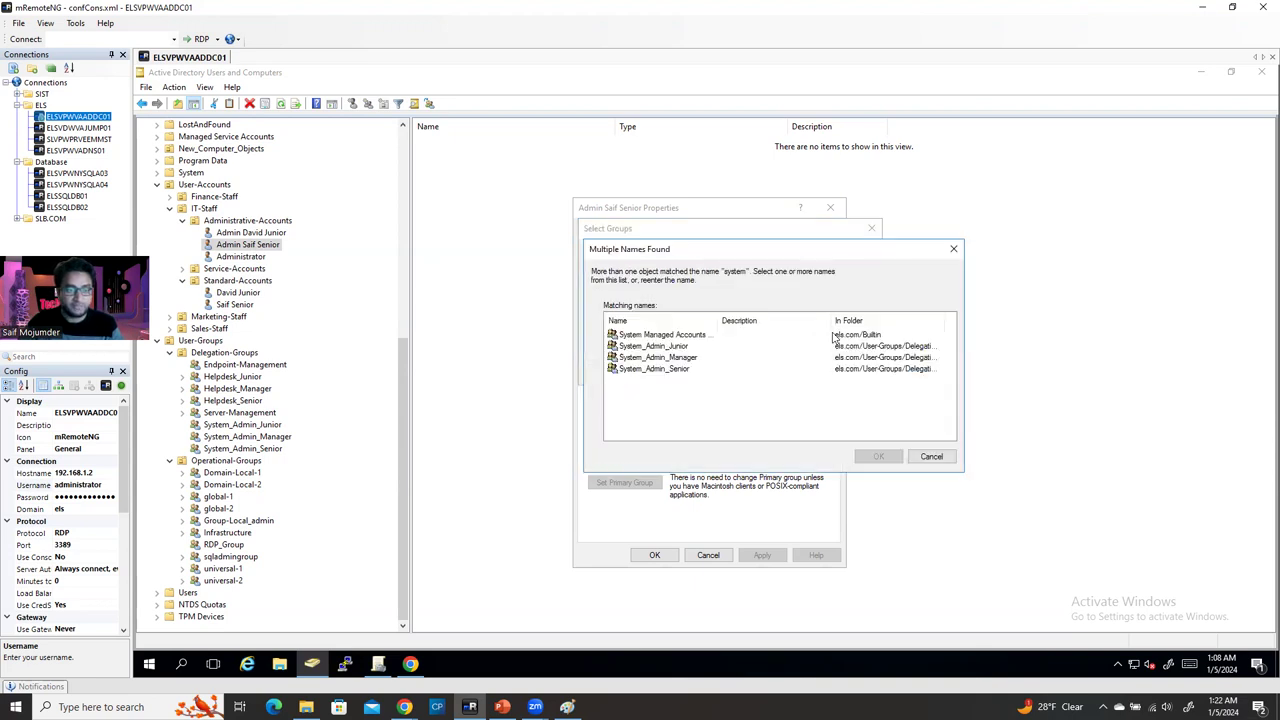
left_click_drag(716, 320, 770, 322)
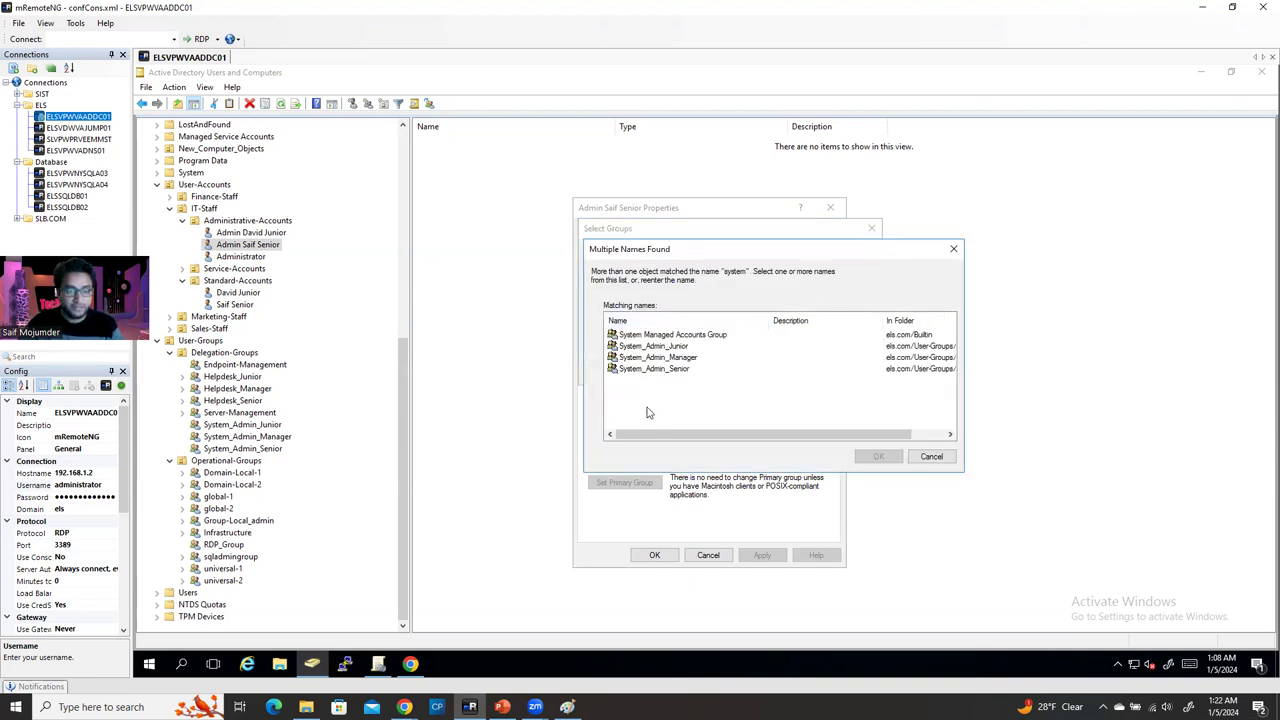
left_click(653, 369)
left_click(878, 456)
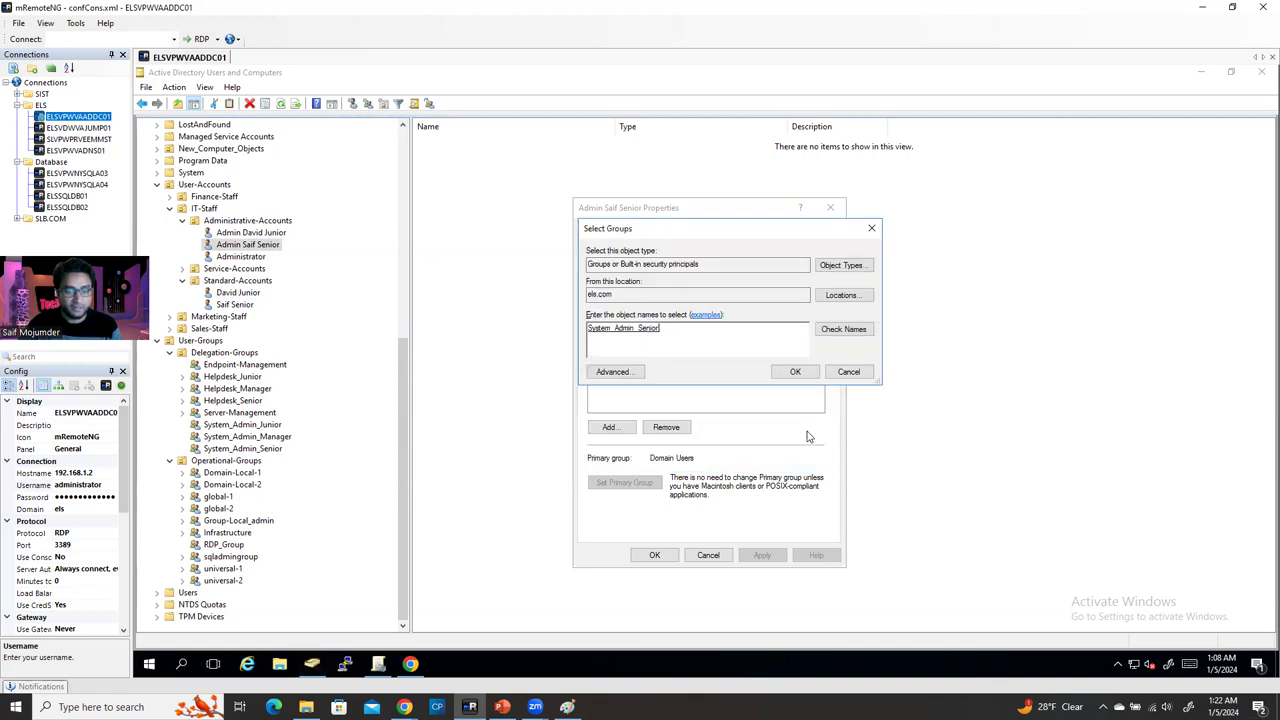
left_click(796, 371)
left_click(680, 316)
left_click(687, 351)
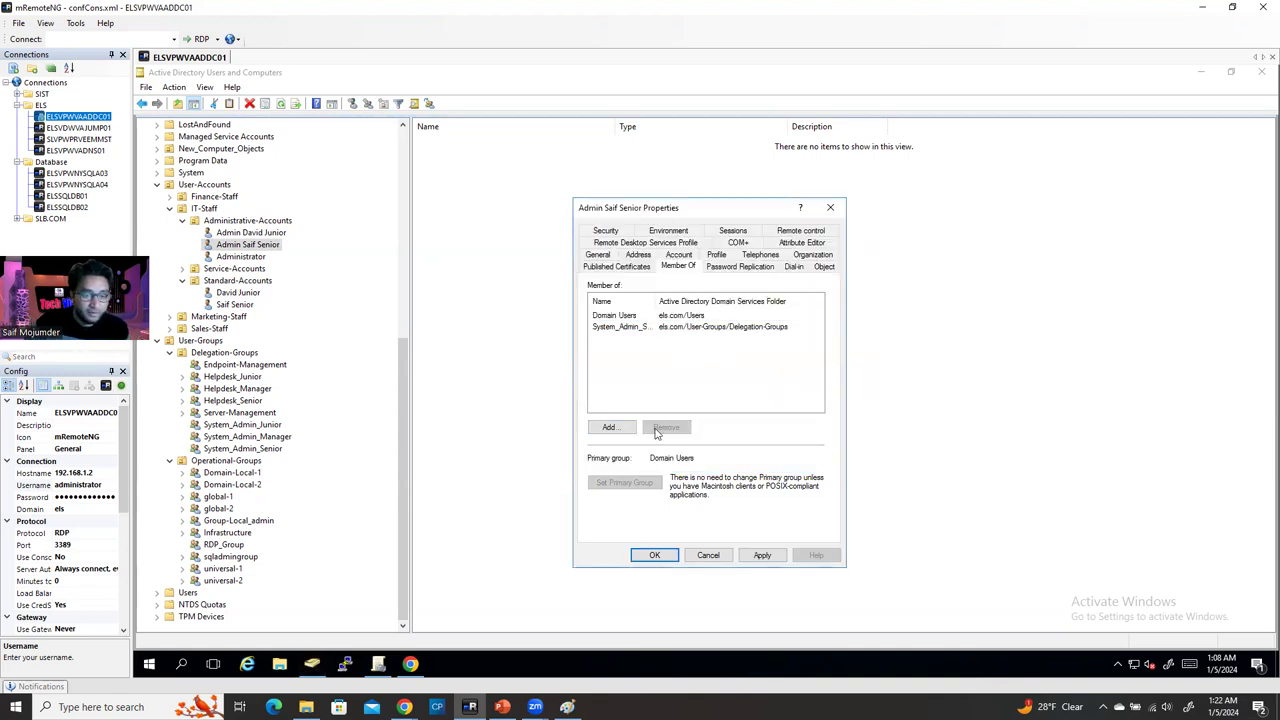
left_click(762, 556)
left_click(655, 556)
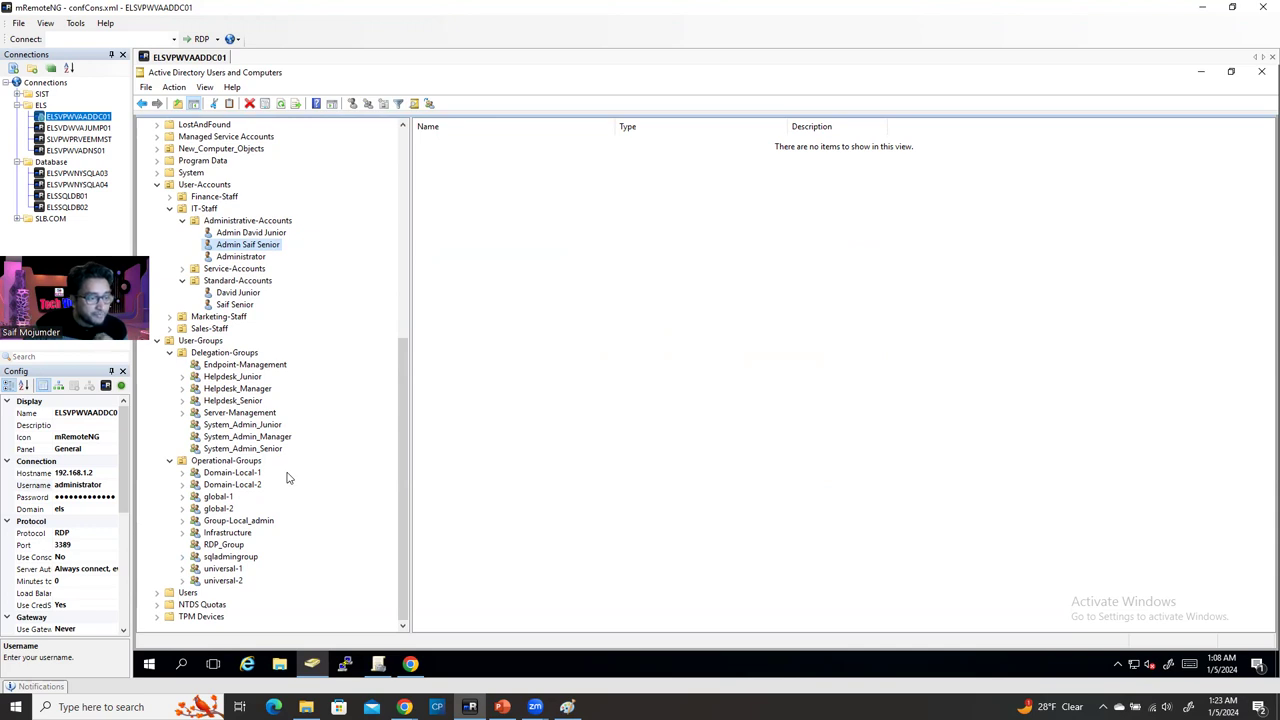
Open Server-Management's properties and review its Members and Member Of tabs.
left_click(268, 366)
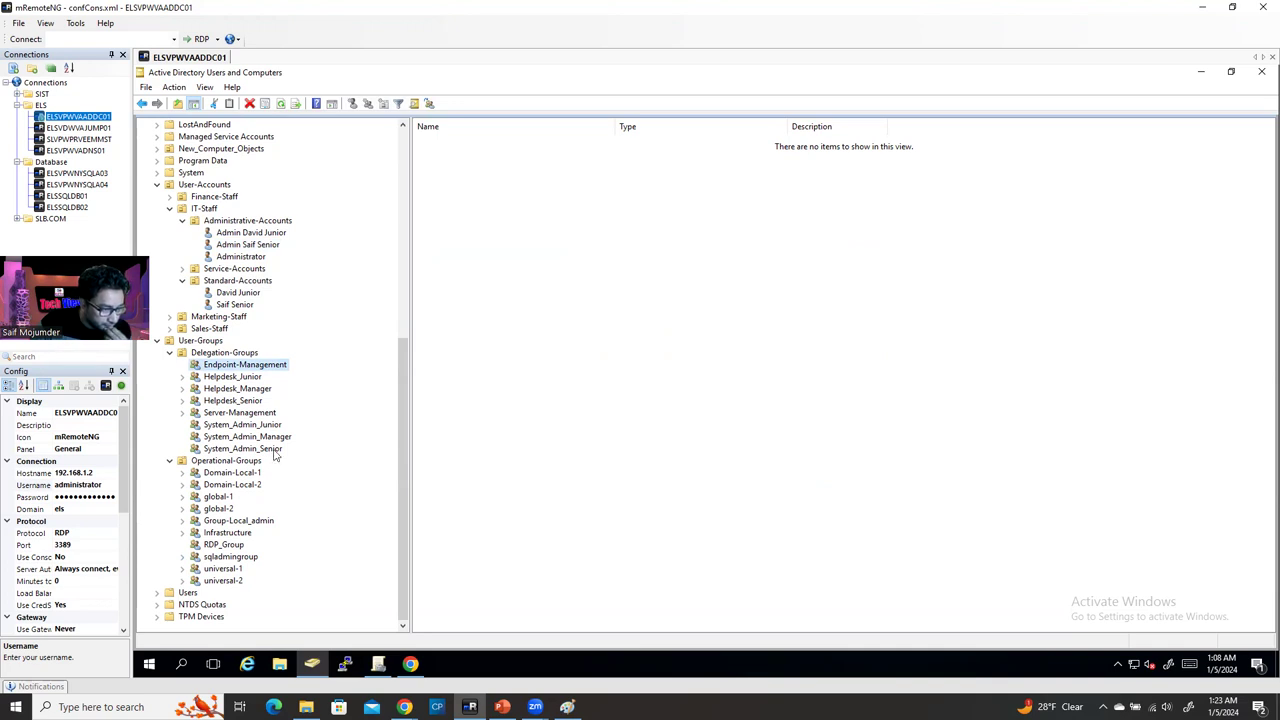
left_click(270, 449)
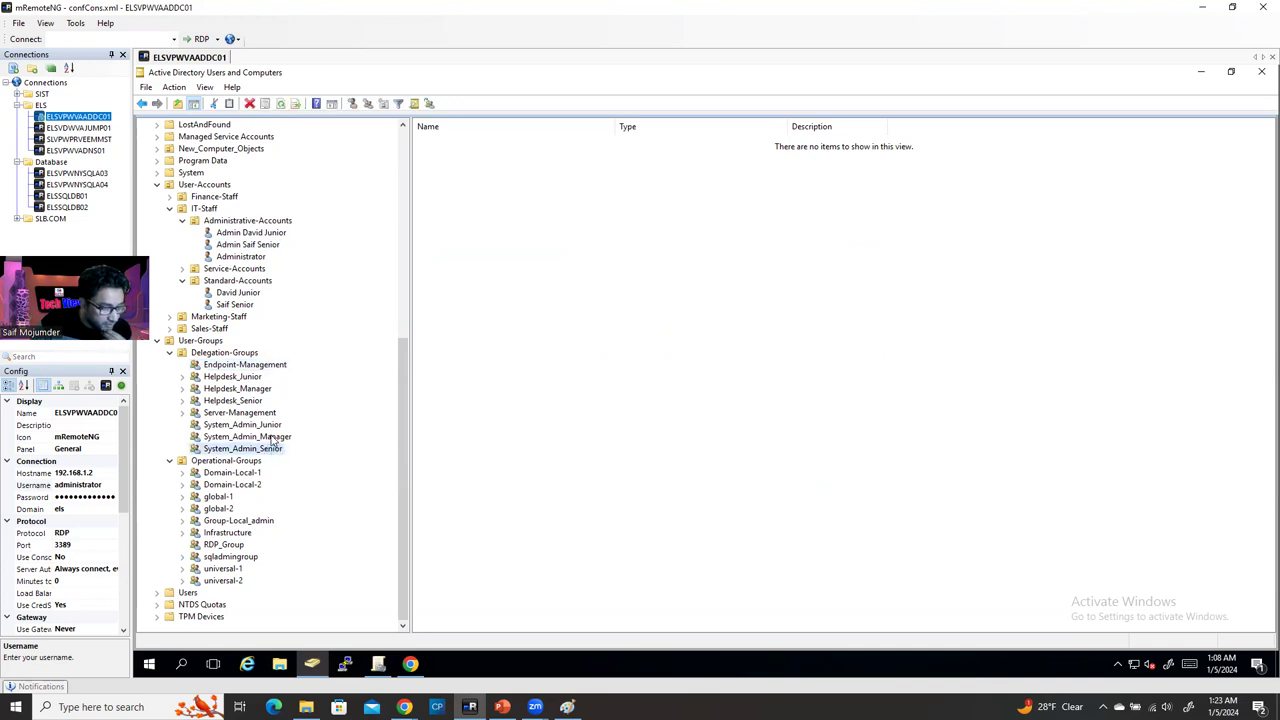
left_click(262, 413)
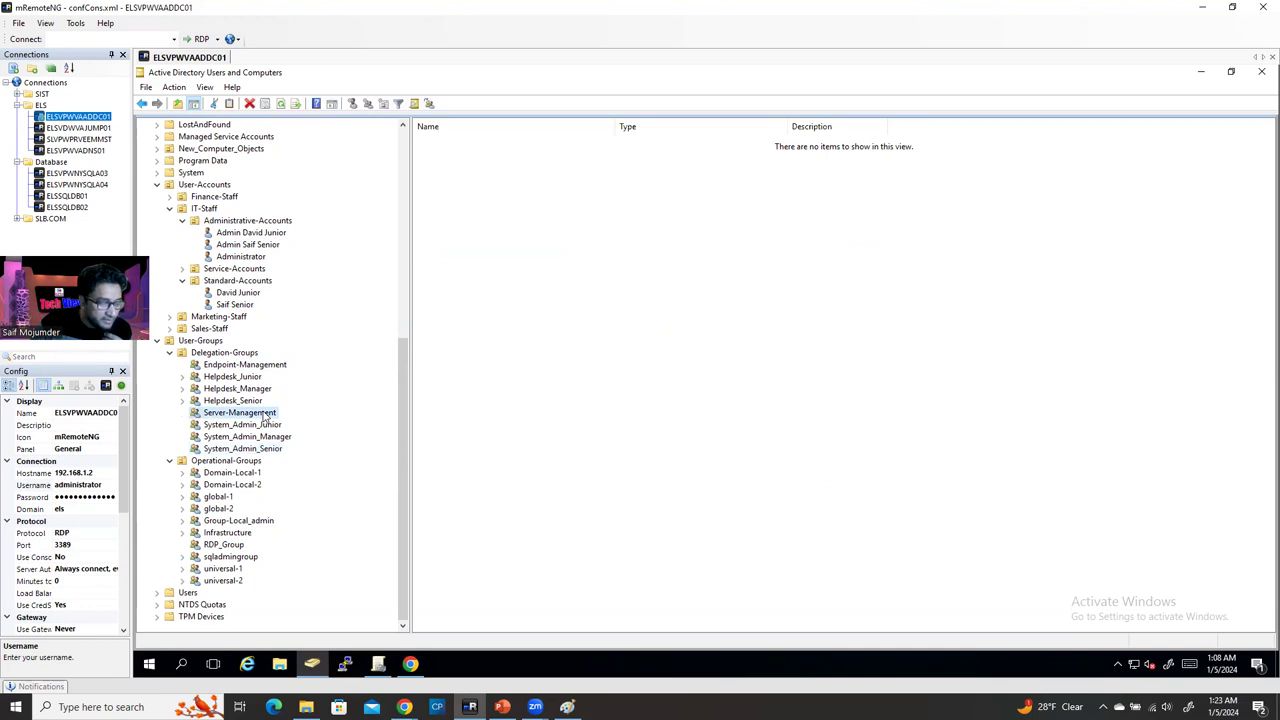
right_click(283, 413)
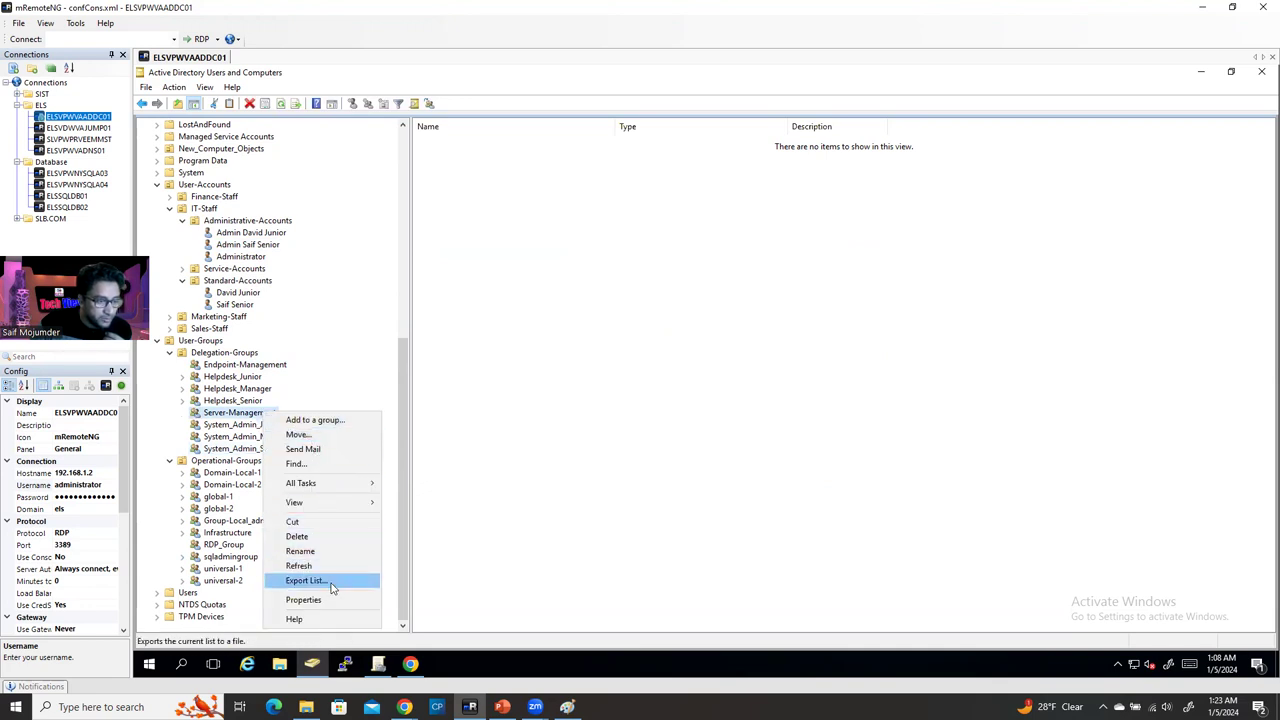
left_click(303, 599)
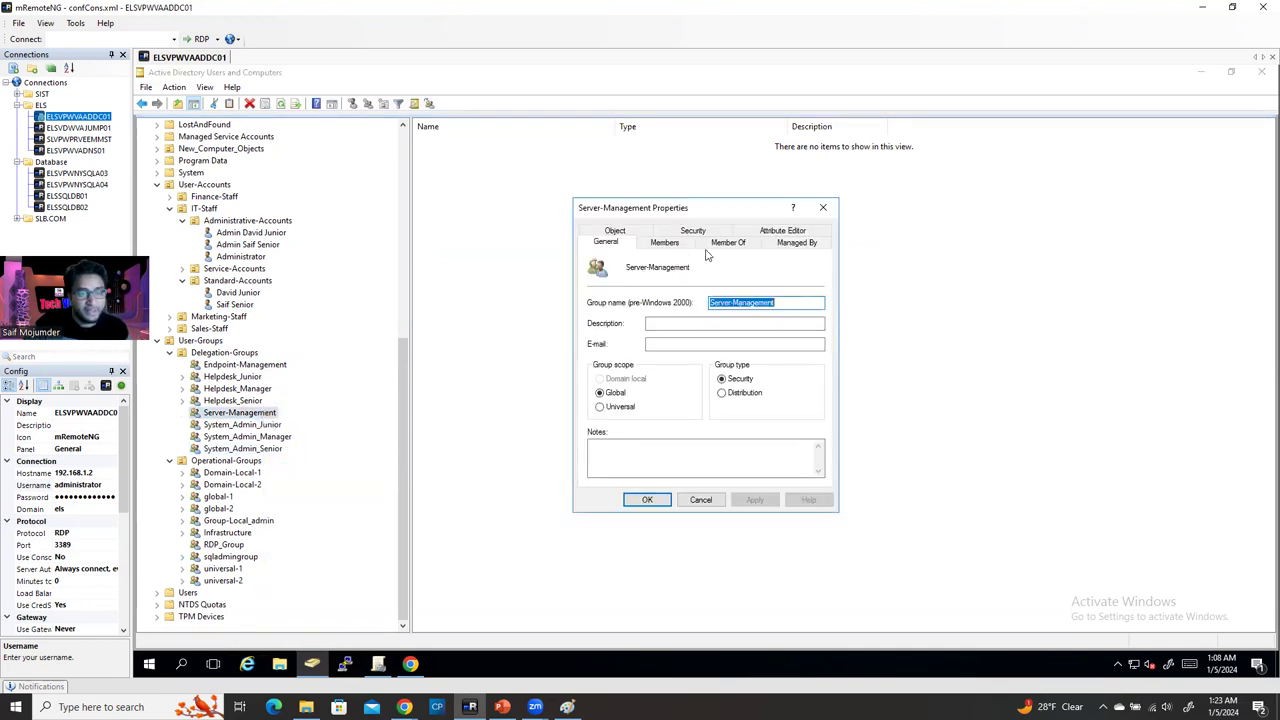
left_click(675, 247)
left_click(718, 247)
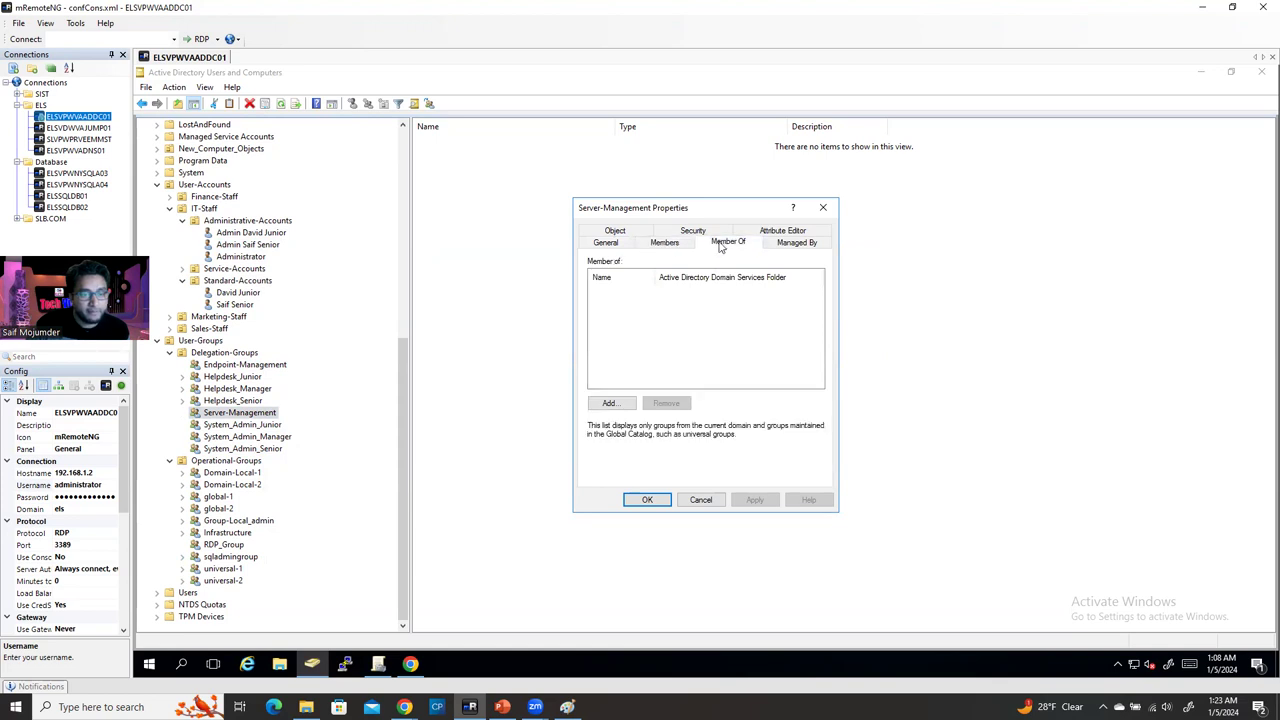
Add Server-Management to System_Admin_Senior via a 'sys' name lookup and save.
left_click(624, 403)
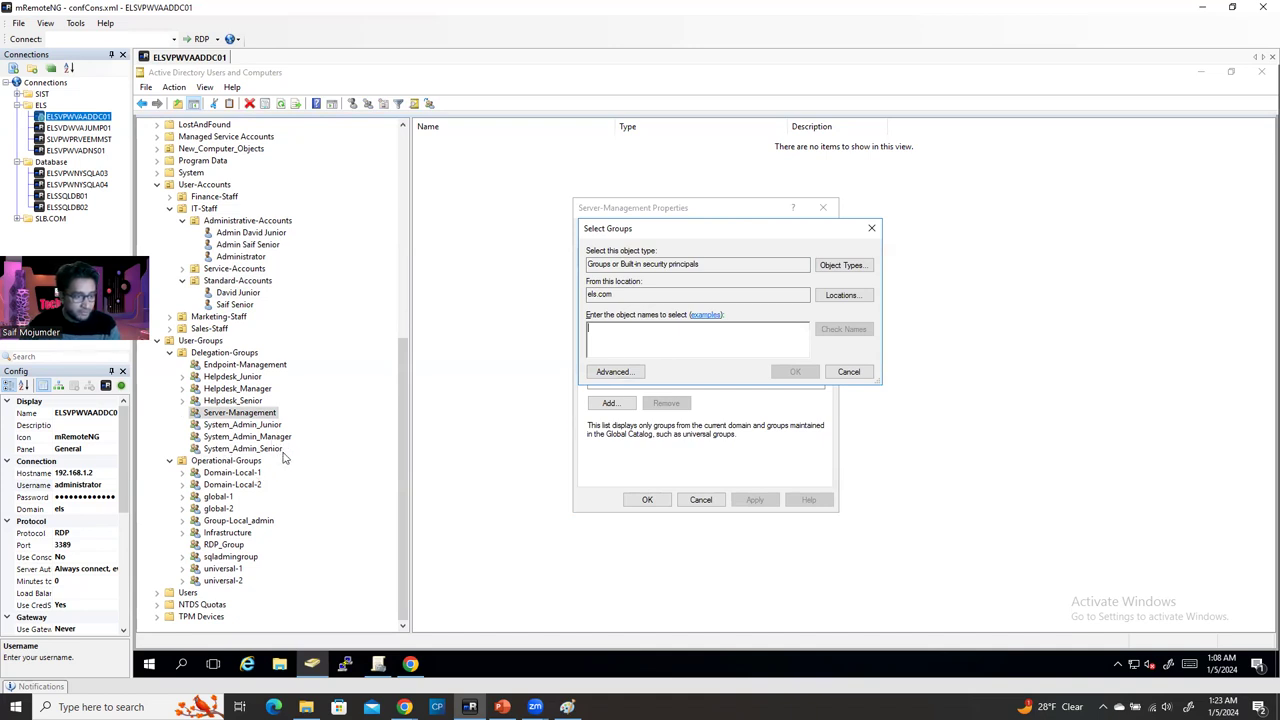
type("sys")
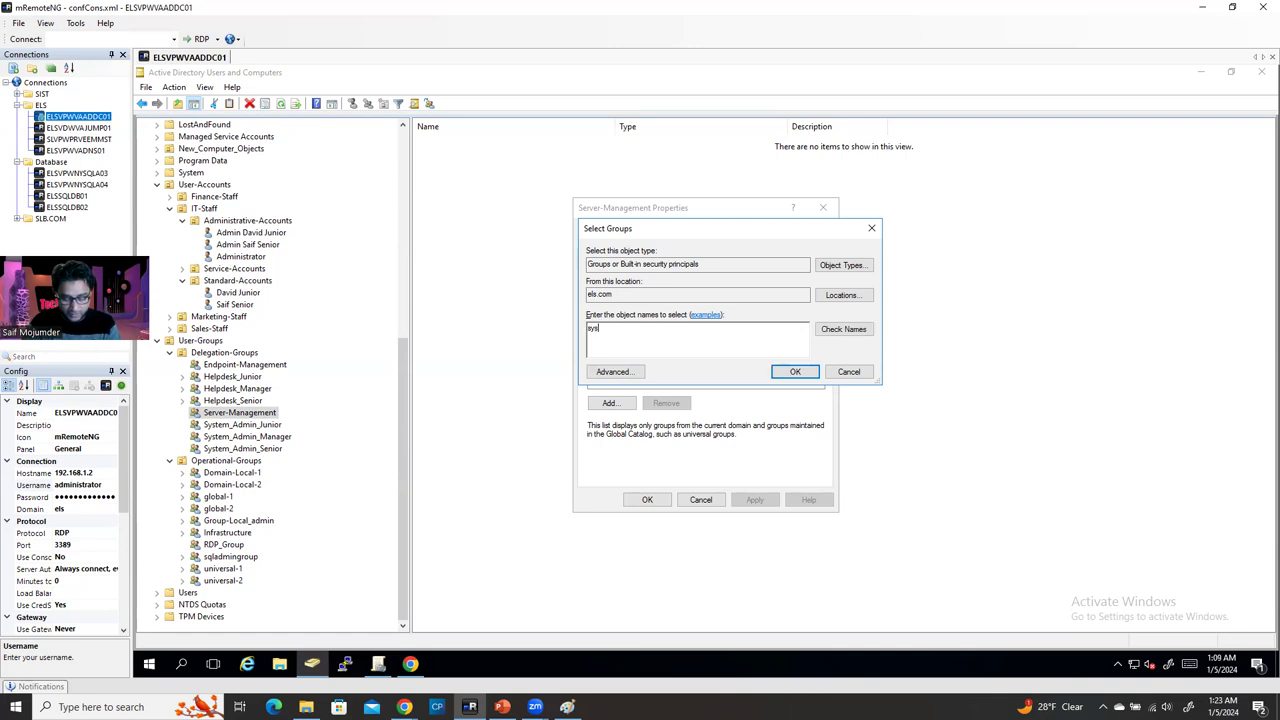
left_click(828, 333)
left_click(702, 369)
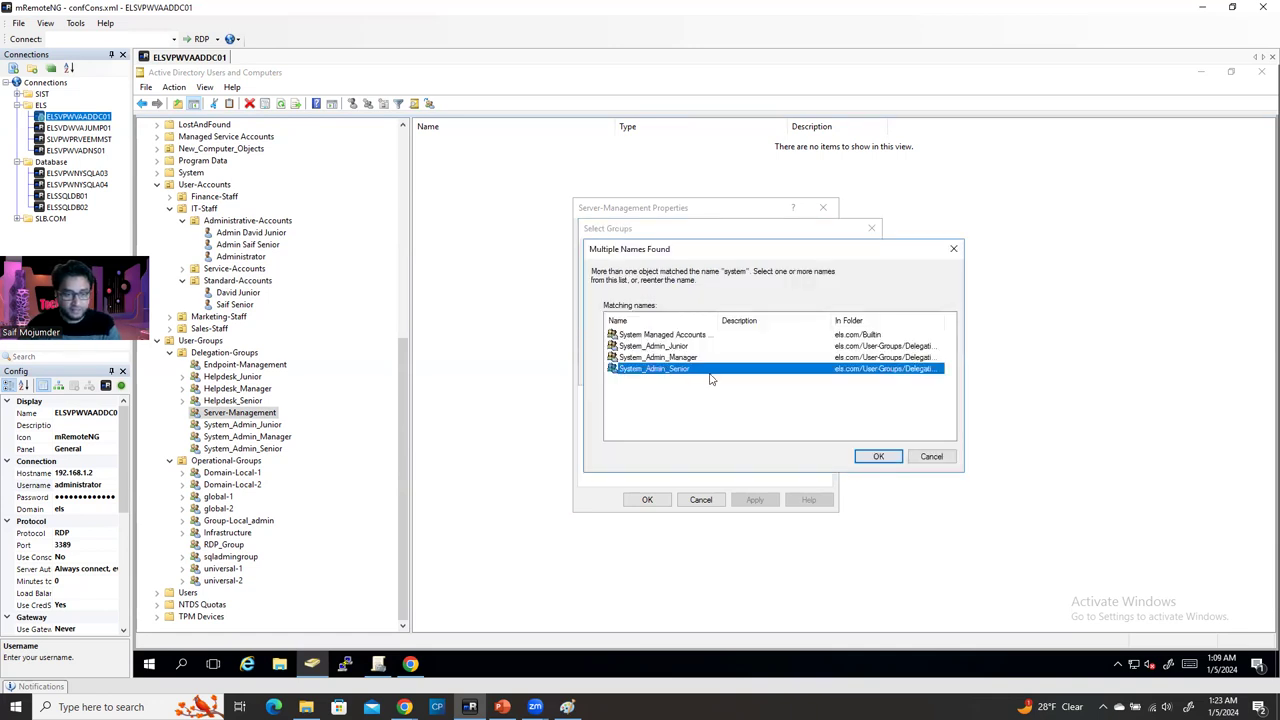
left_click(898, 460)
left_click(794, 371)
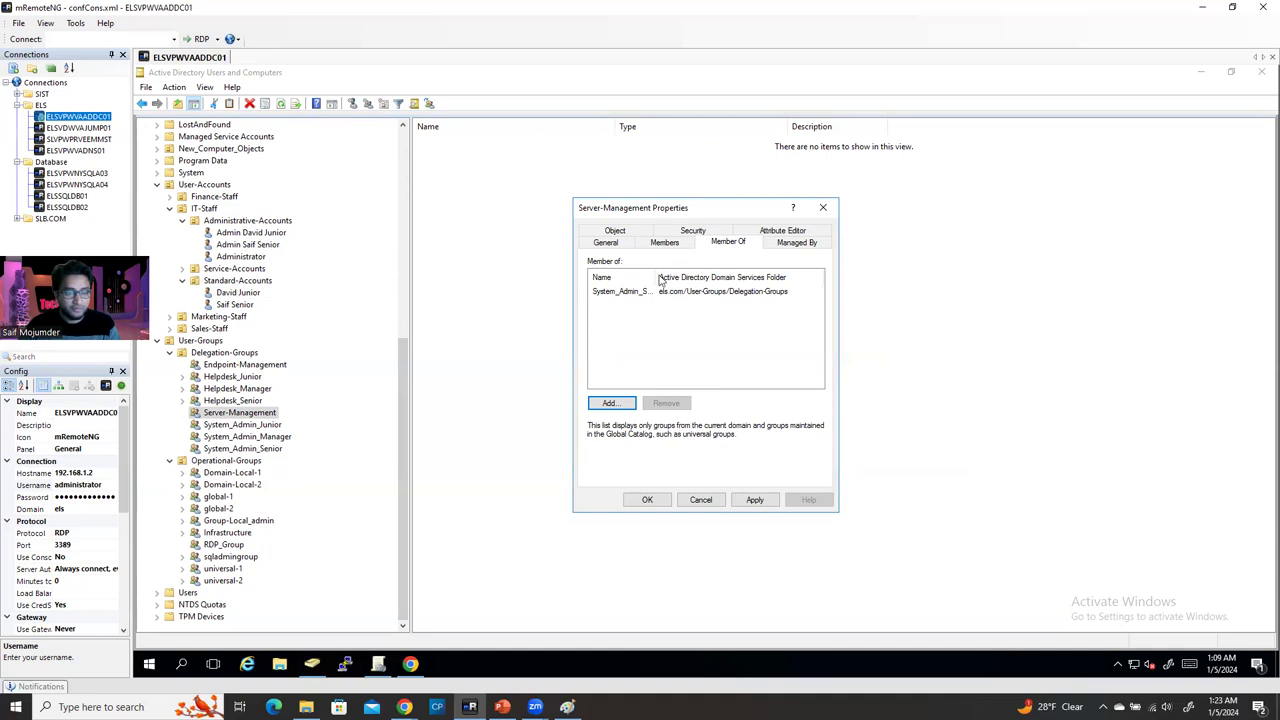
left_click_drag(658, 274, 731, 277)
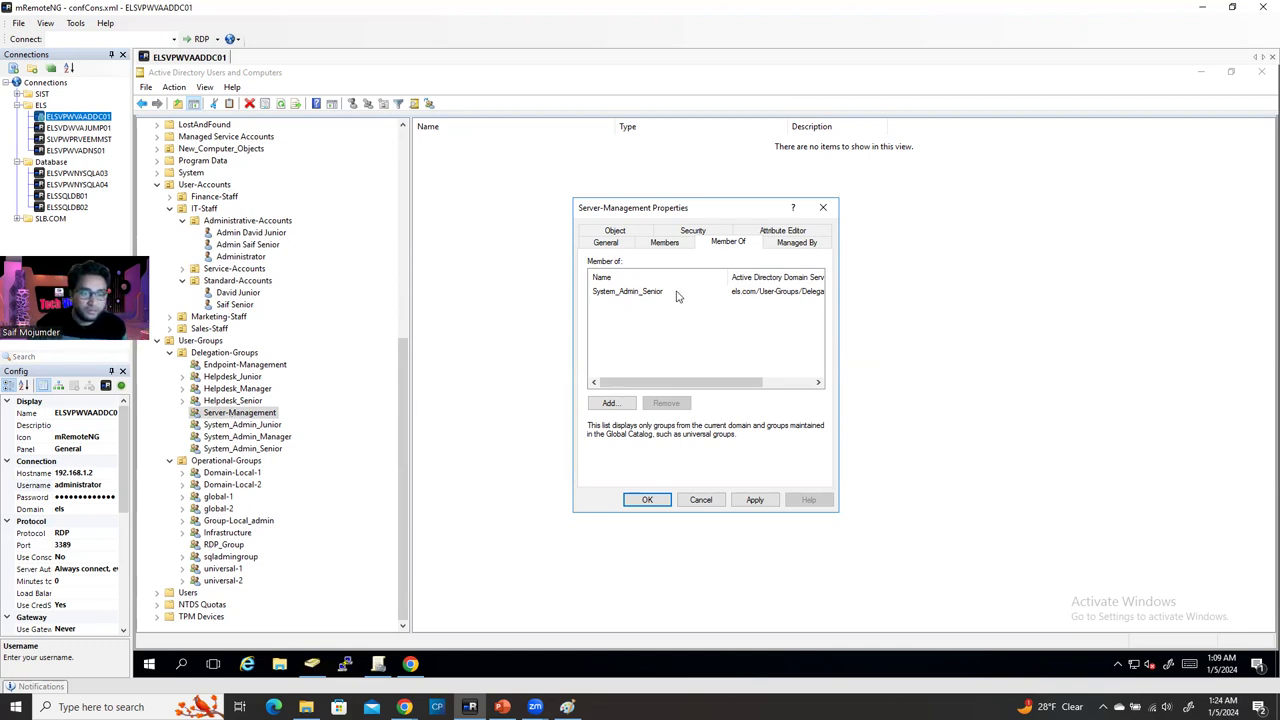
left_click(650, 501)
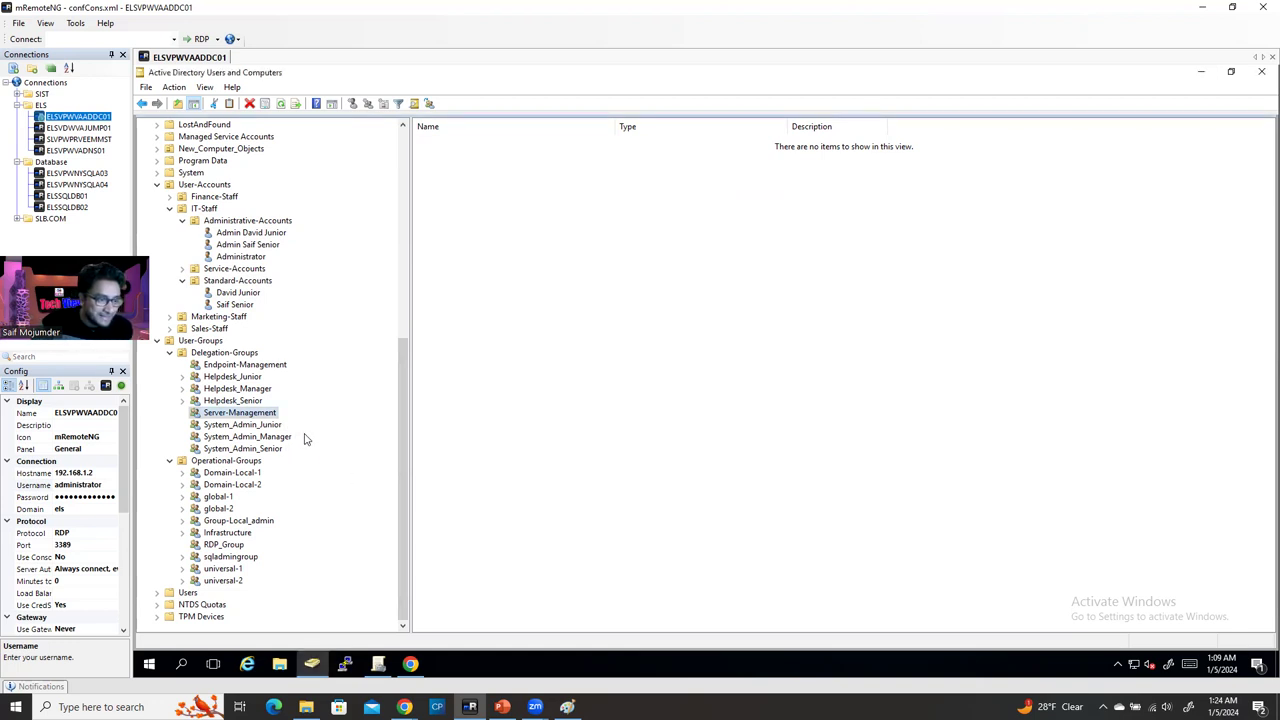
Open System_Admin_Junior's properties and remove the standard user account from its members.
left_click(258, 428)
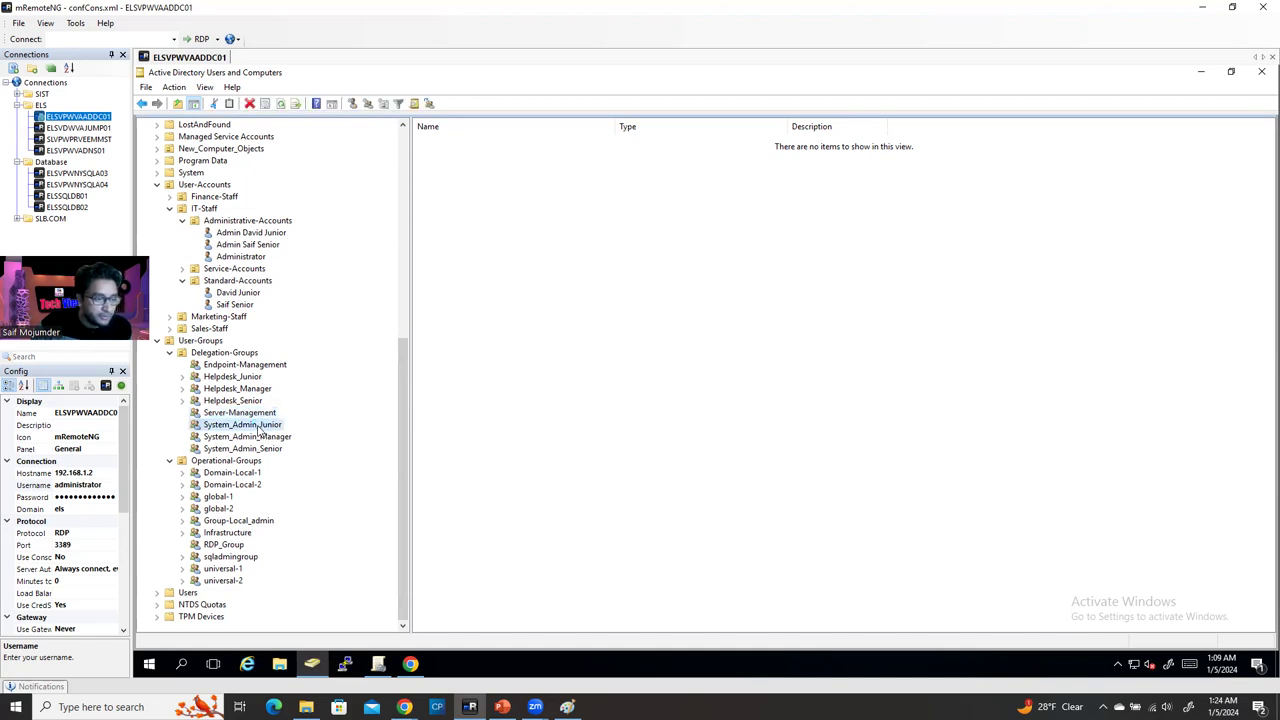
right_click(258, 428)
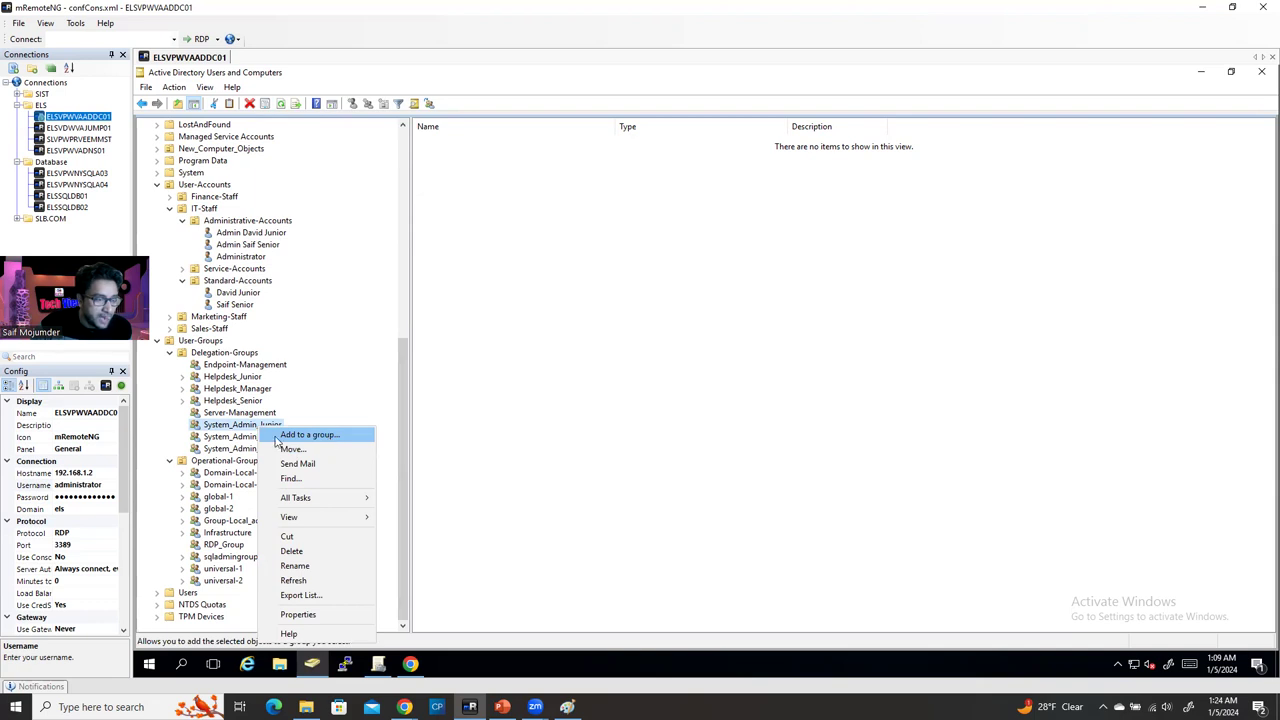
left_click(310, 435)
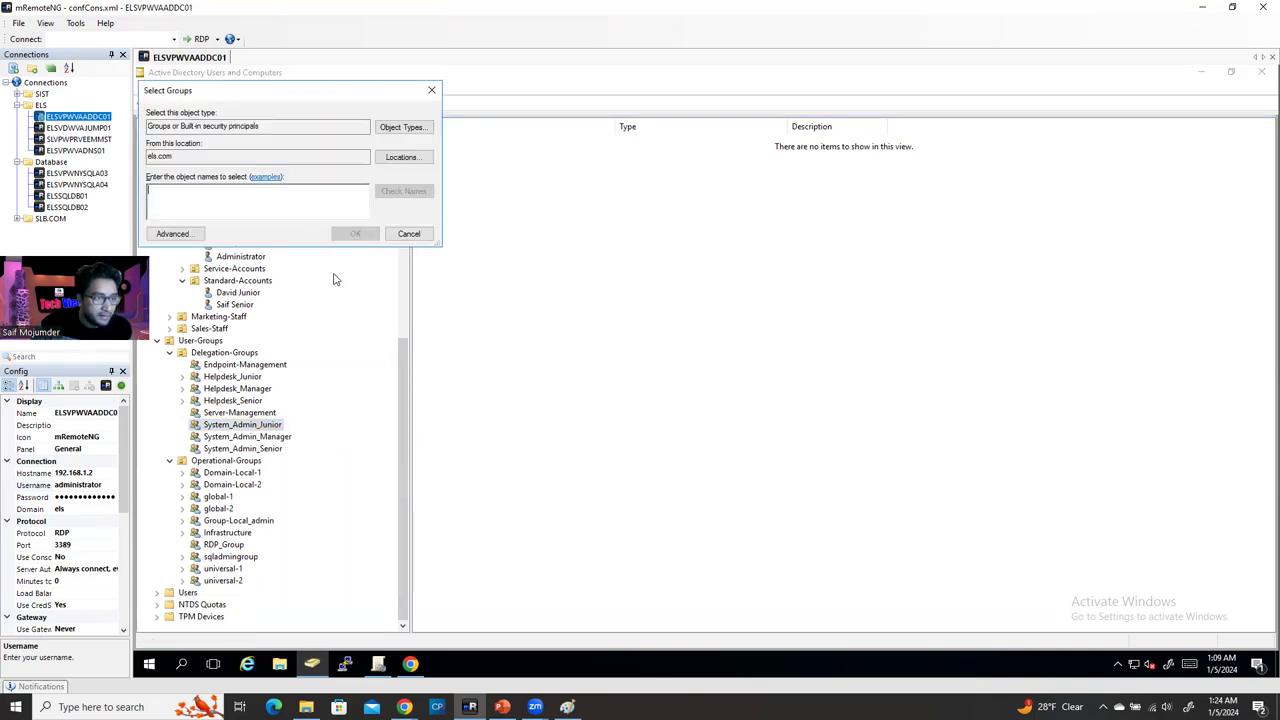
left_click(431, 91)
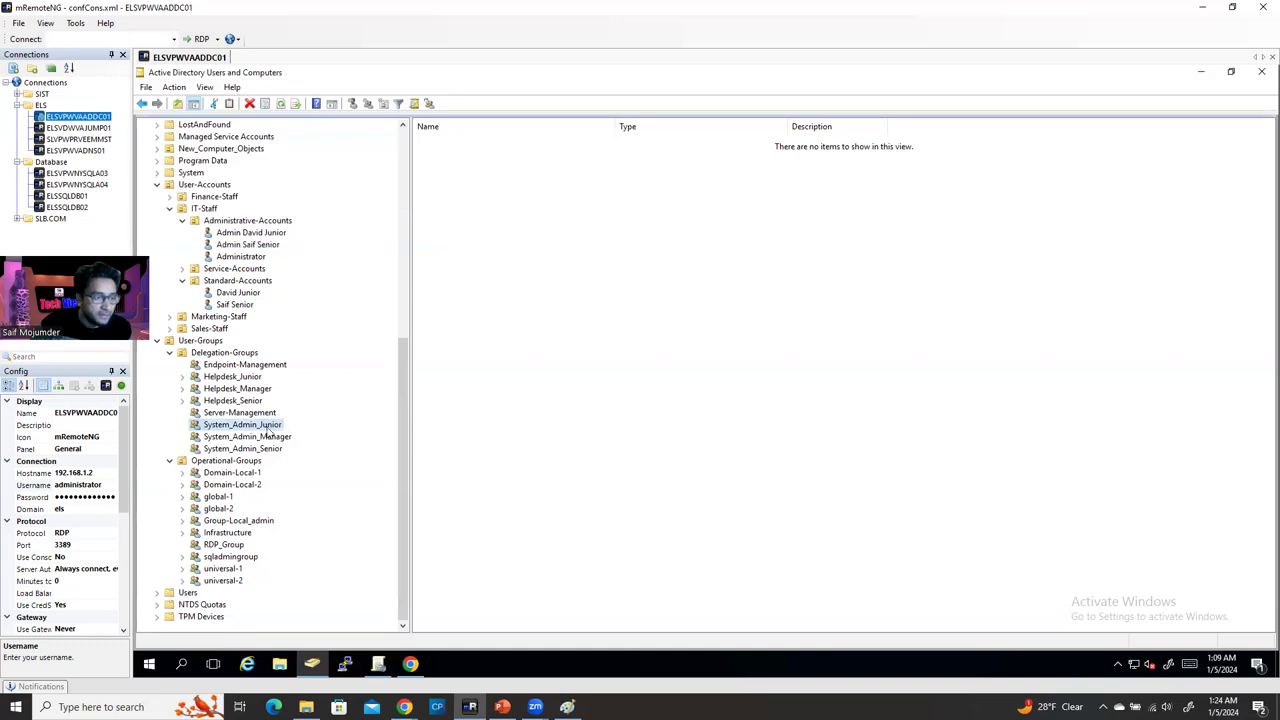
right_click(267, 426)
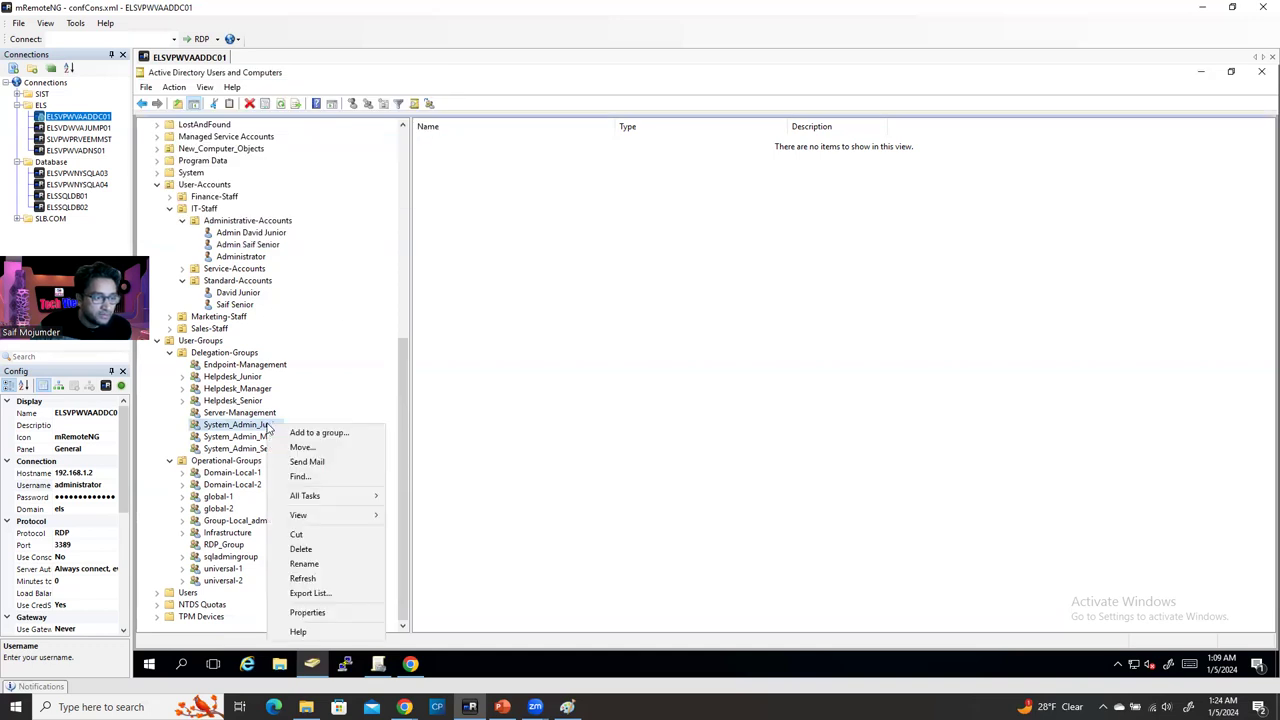
left_click(318, 612)
left_click(665, 243)
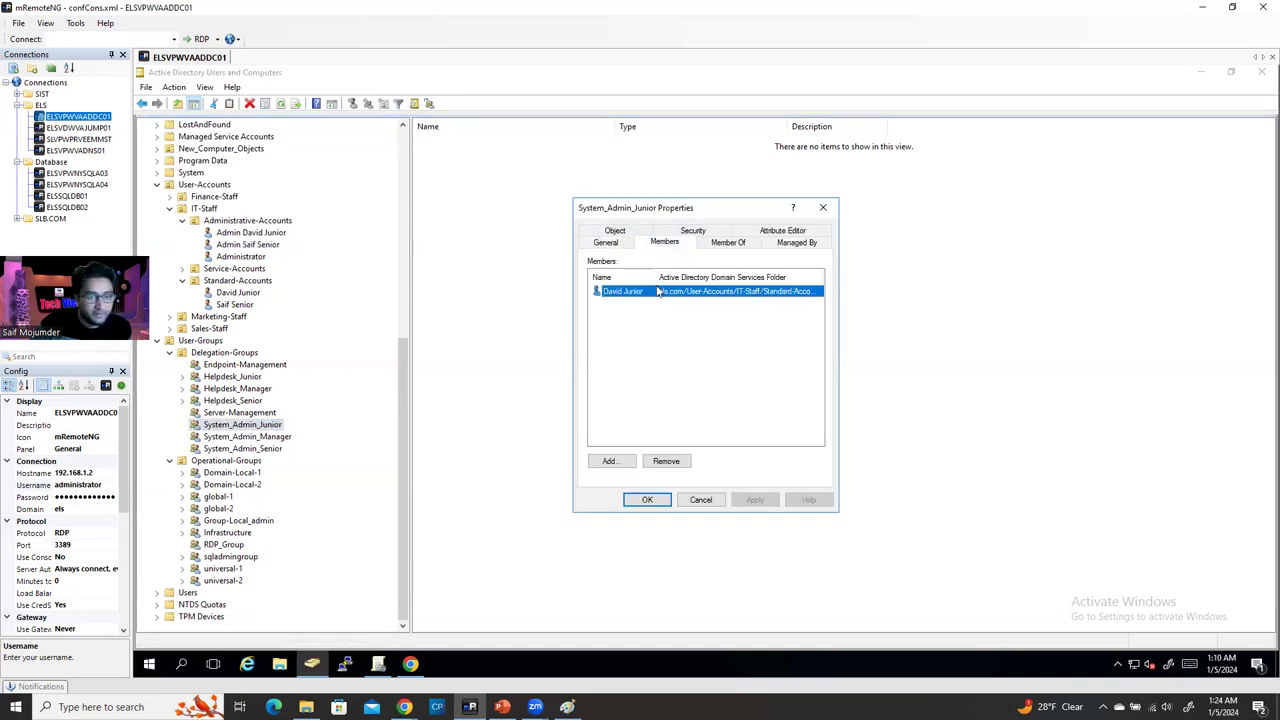
left_click_drag(668, 271, 699, 272)
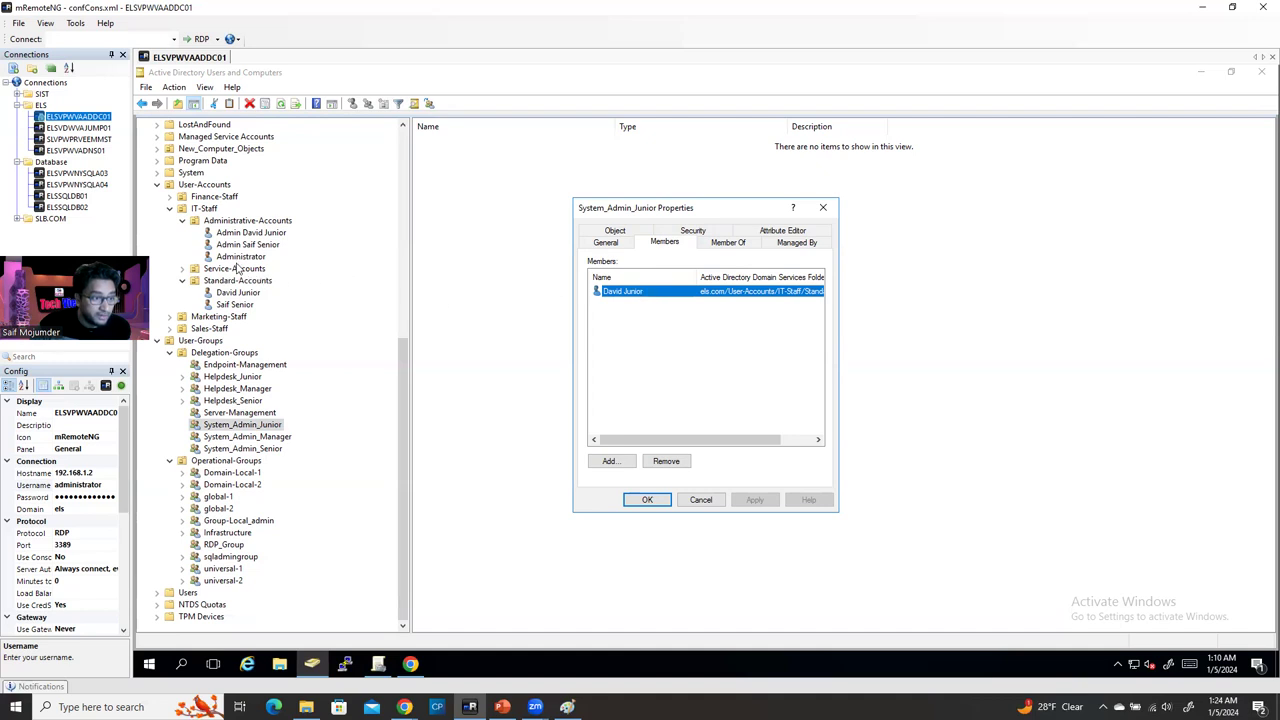
left_click(668, 461)
left_click(752, 416)
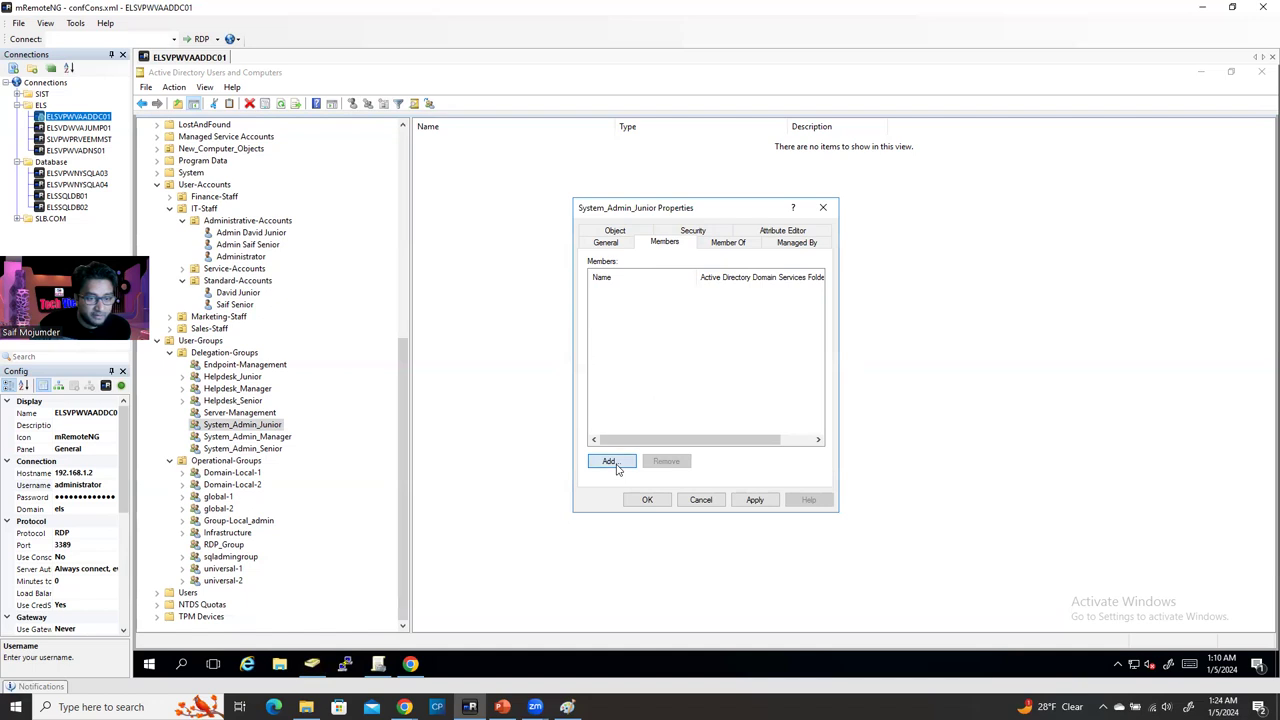
Add the junior admin account as a member via an 'adm' lookup, then close.
left_click(609, 461)
type("admdavid")
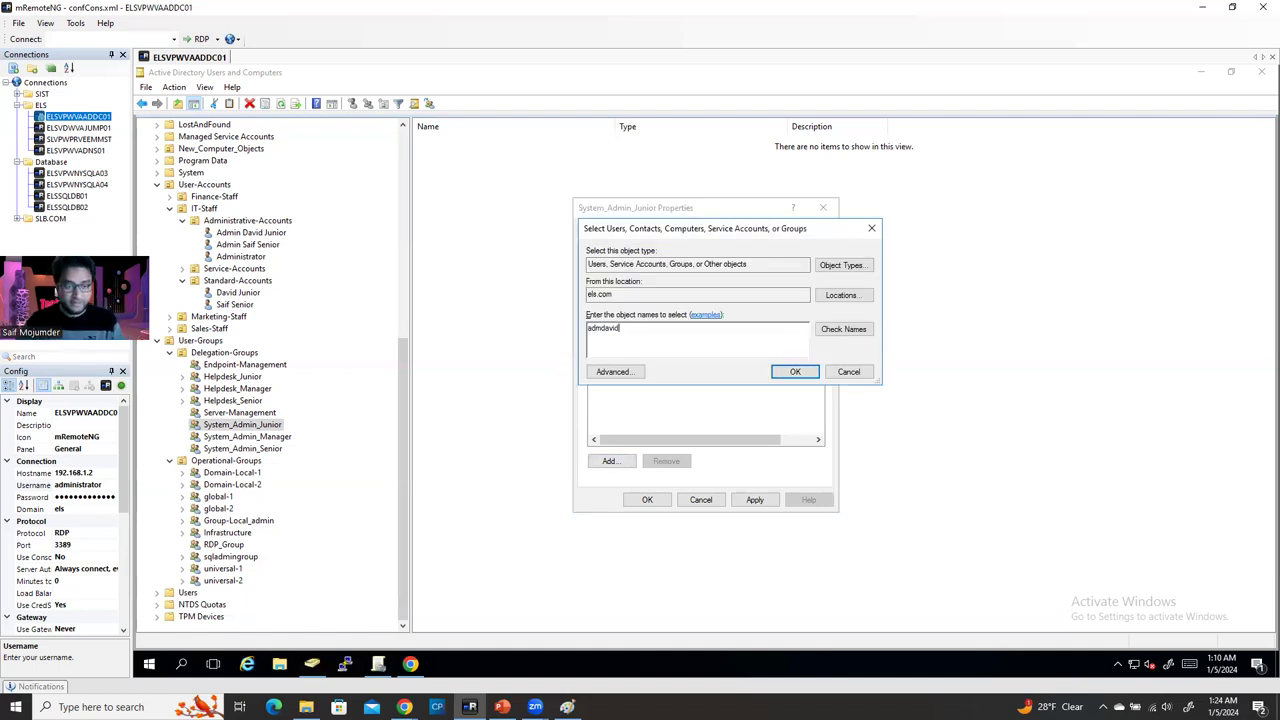
left_click(840, 329)
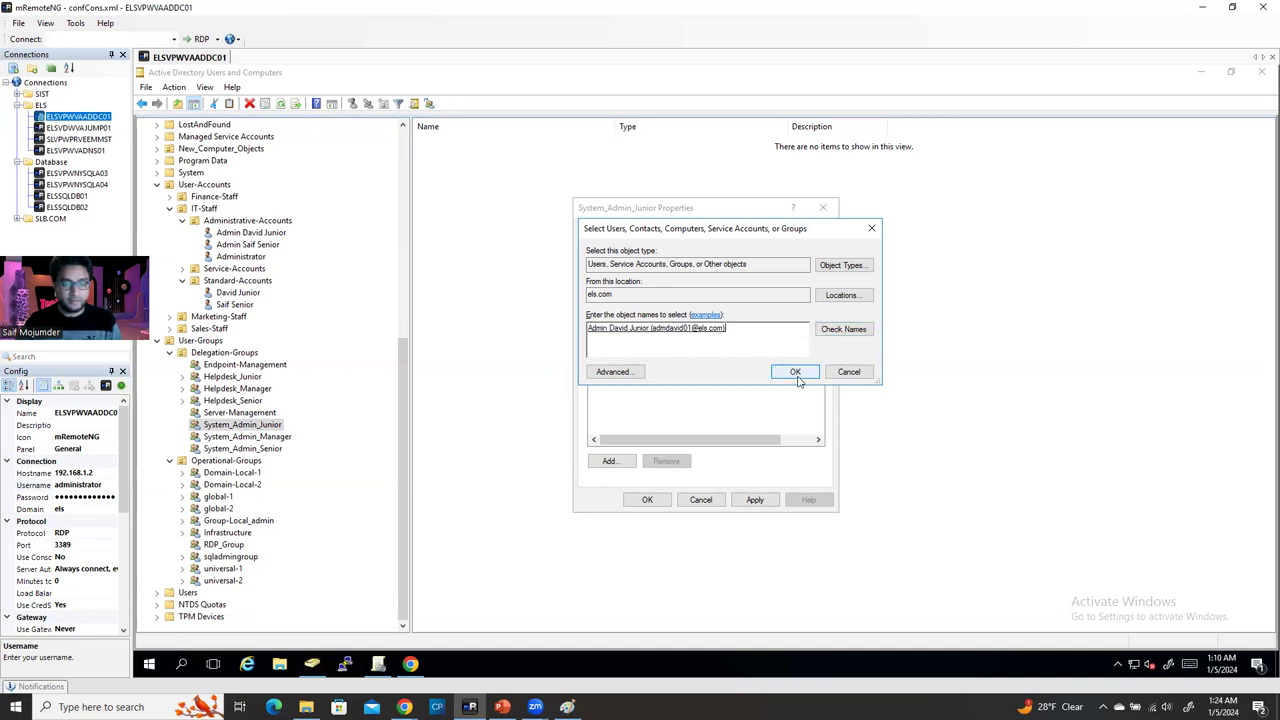
left_click(796, 371)
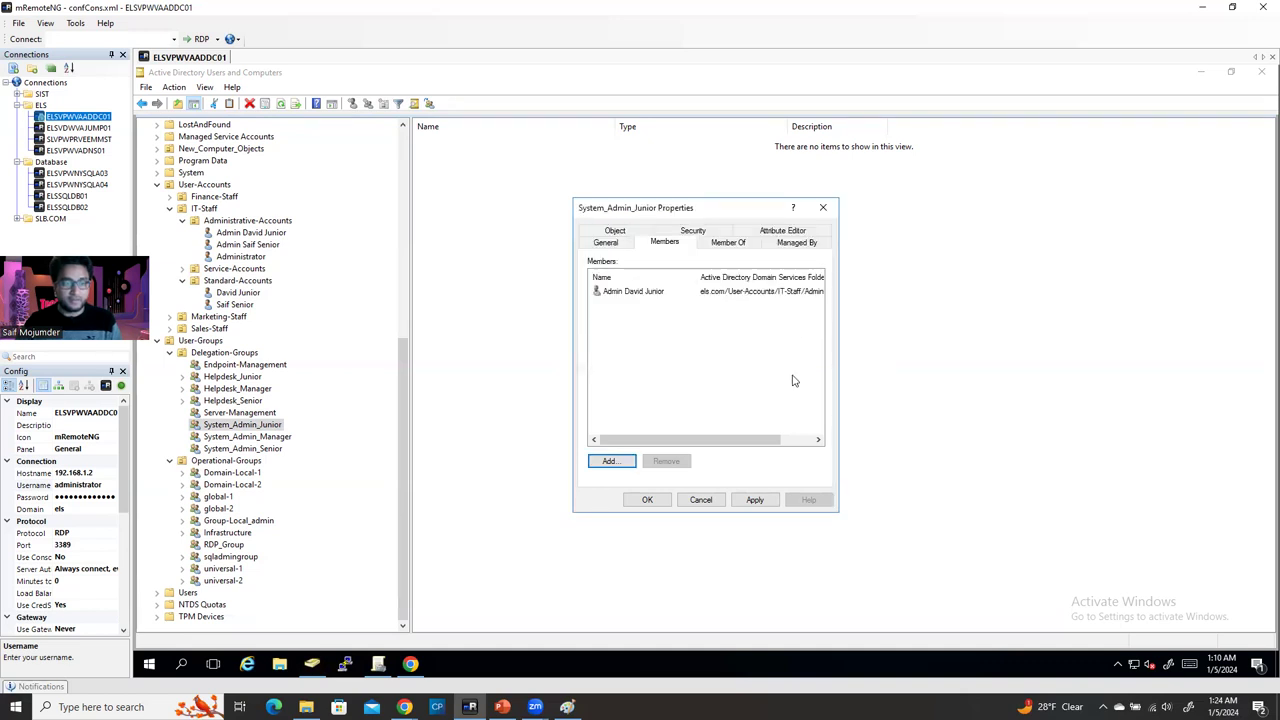
left_click(646, 292)
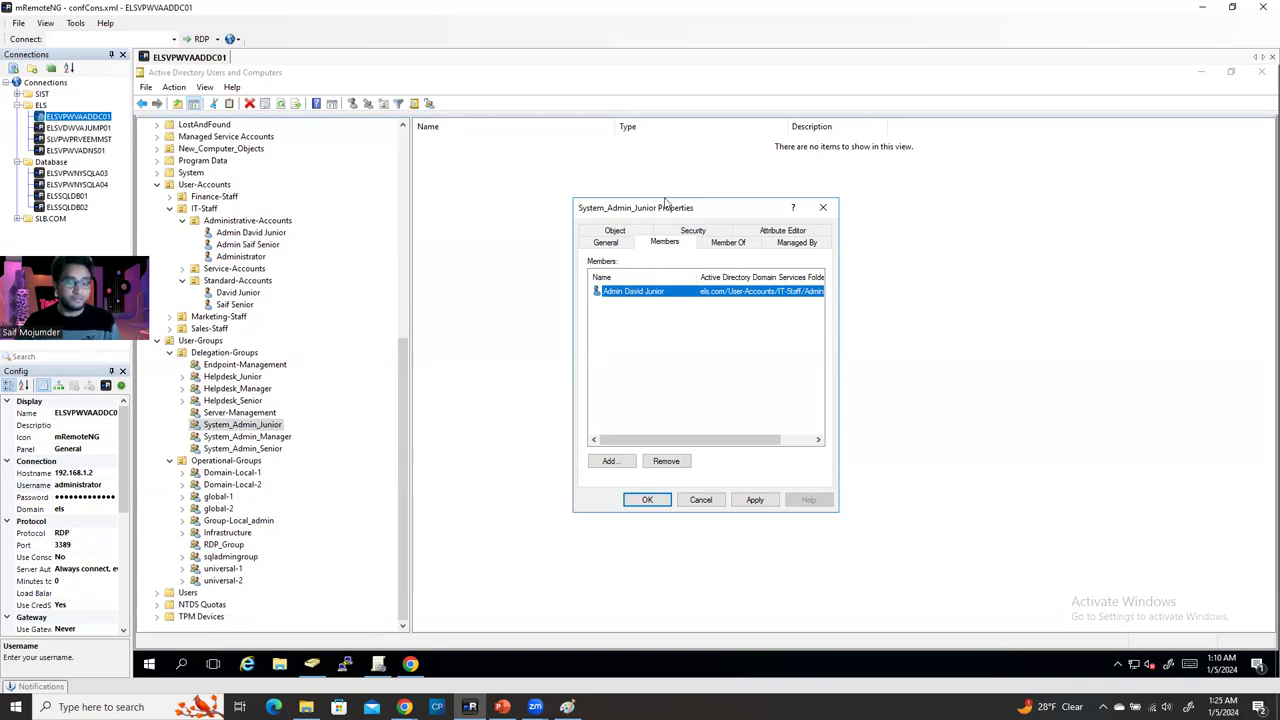
left_click(823, 207)
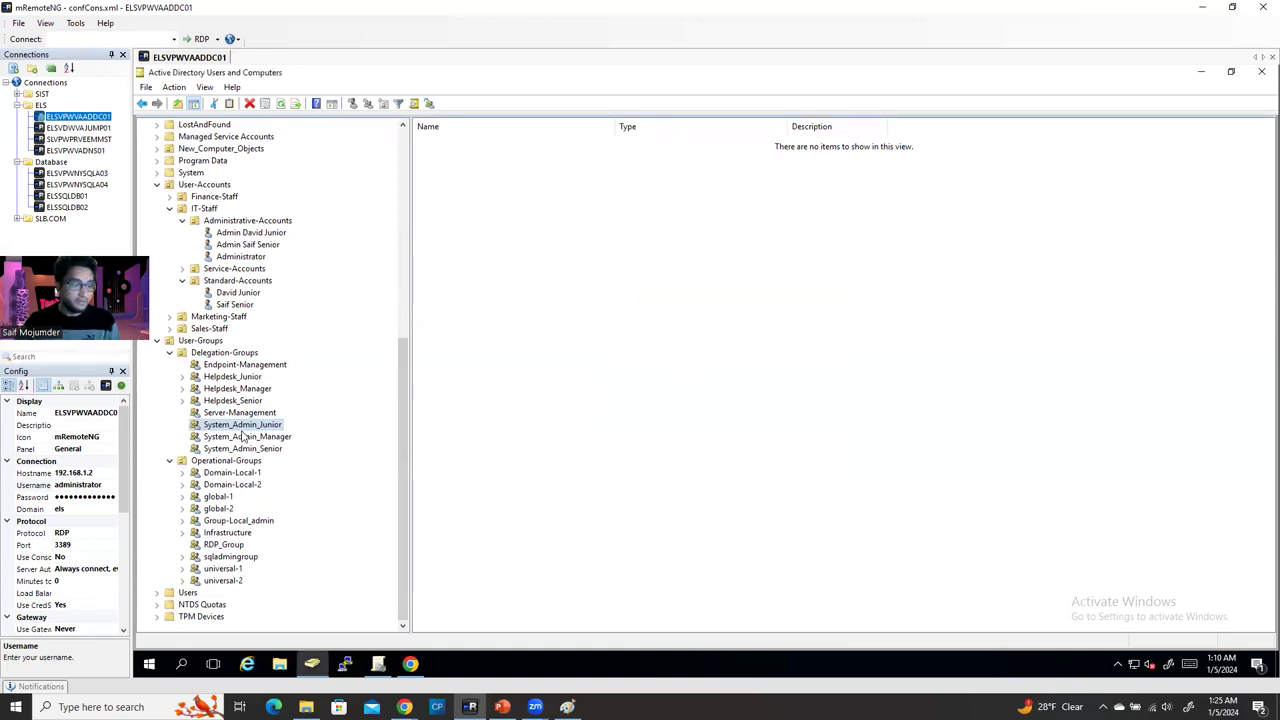
Open Endpoint-Management's properties and remove the admin account from its members.
left_click(254, 368)
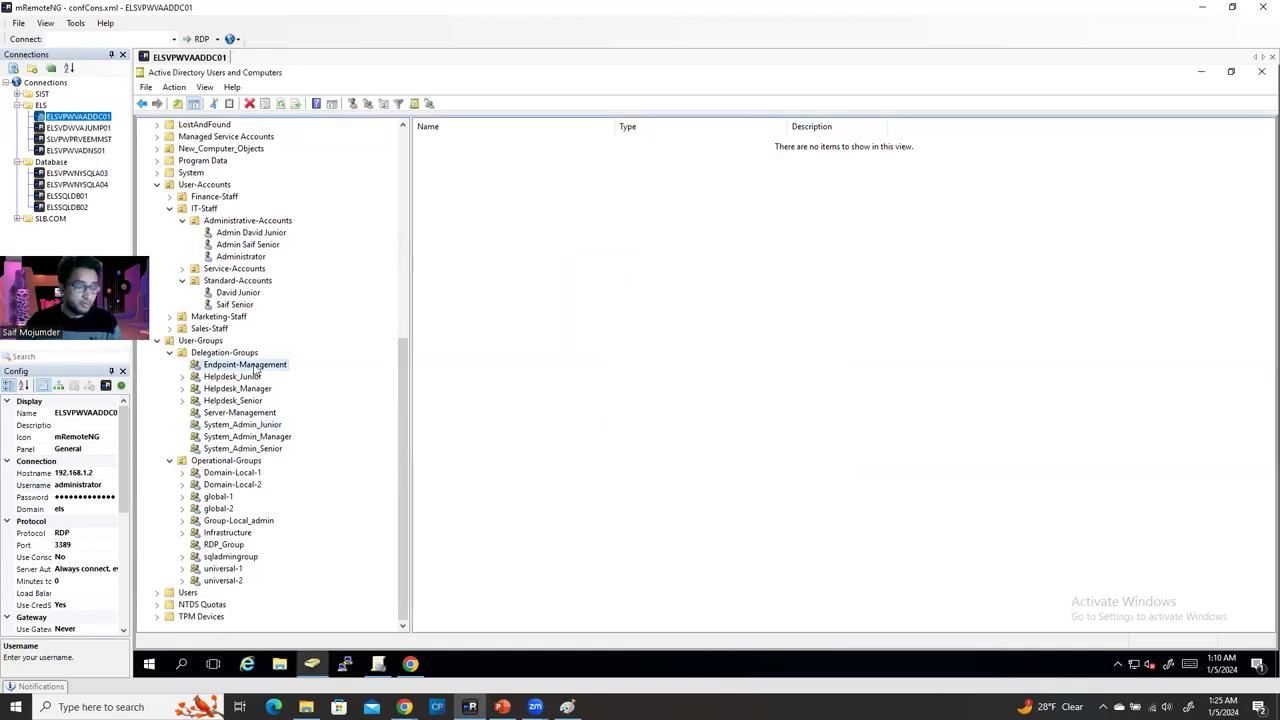
right_click(271, 365)
left_click(295, 553)
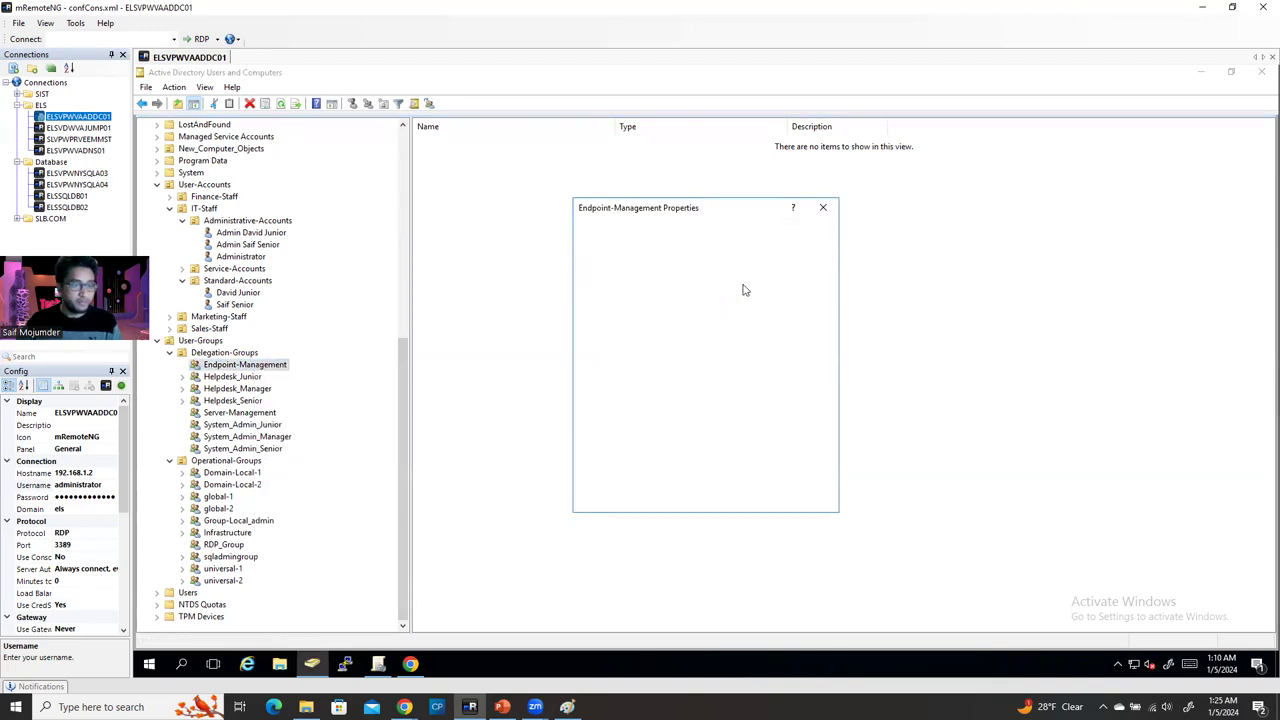
left_click(665, 243)
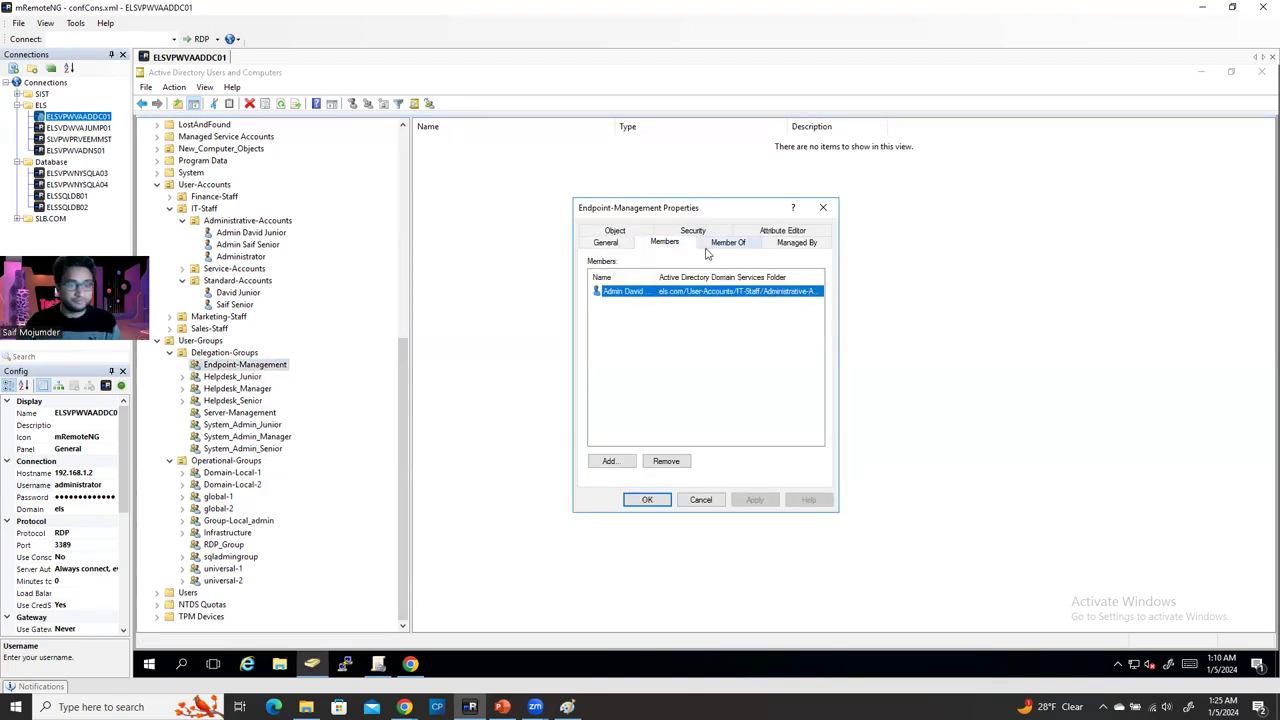
left_click(666, 461)
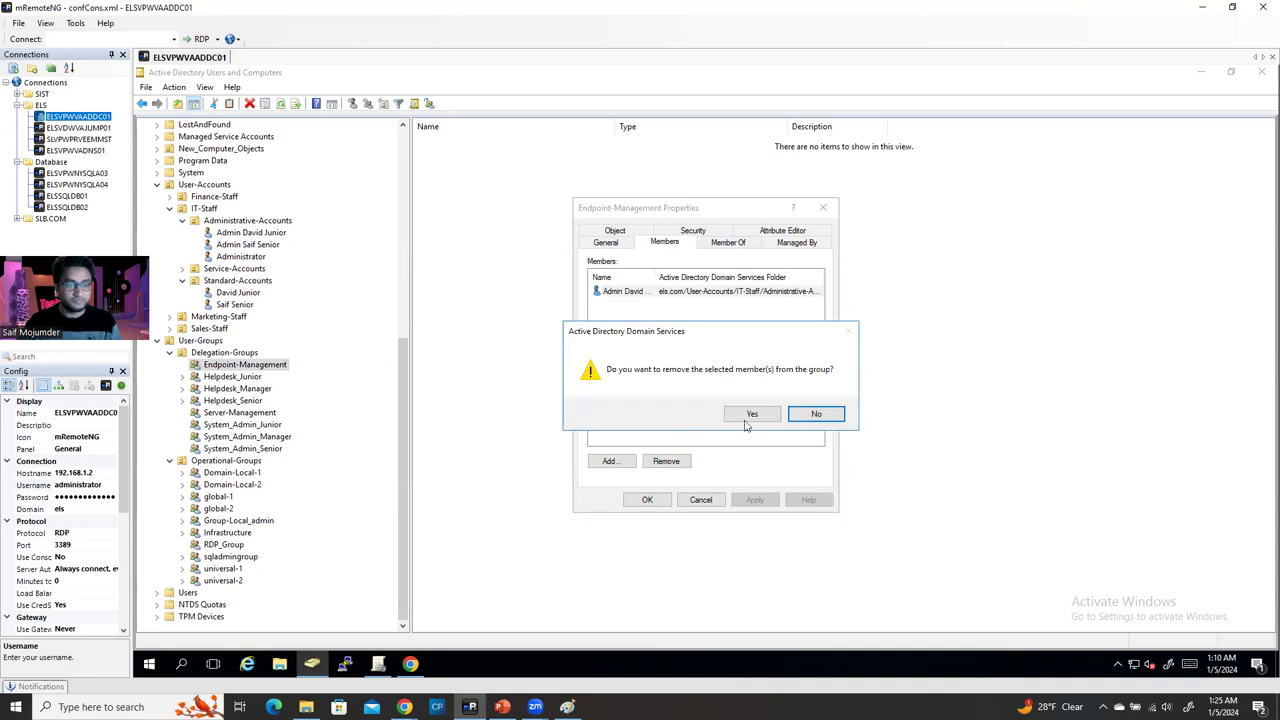
left_click(748, 416)
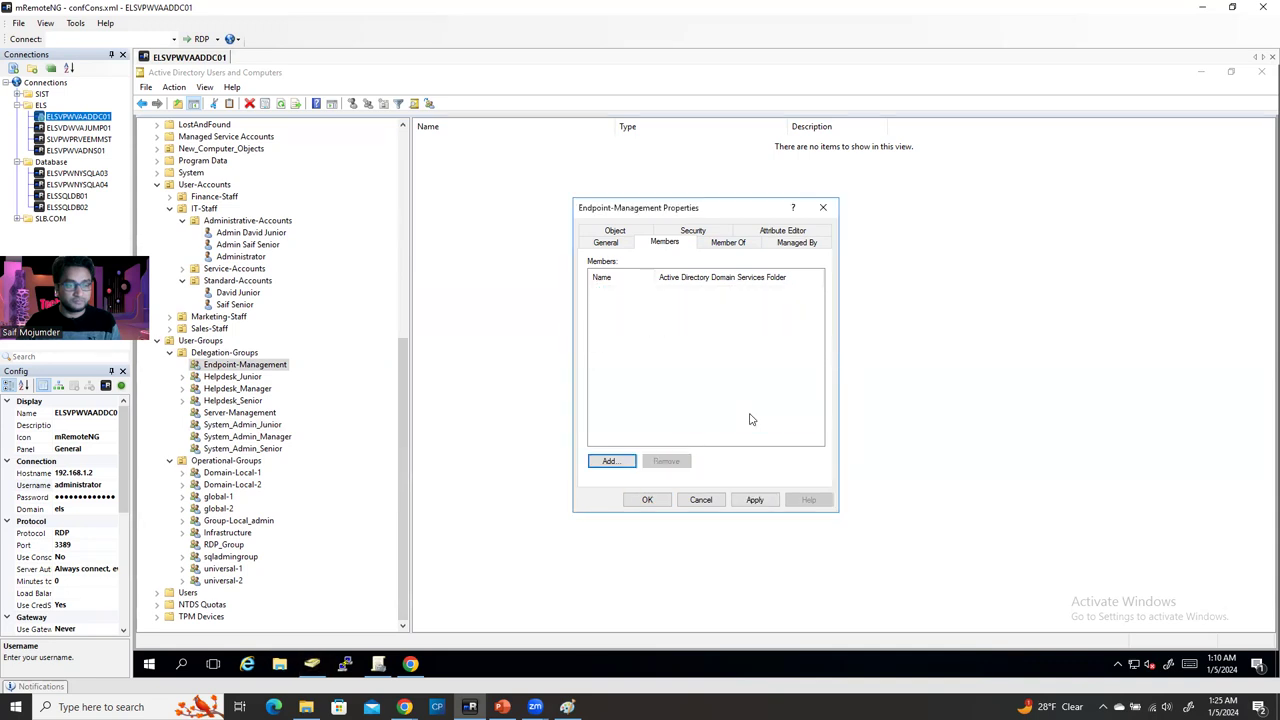
Add Endpoint-Management to System_Admin_Junior via a 'system' name lookup.
left_click(731, 243)
left_click(610, 403)
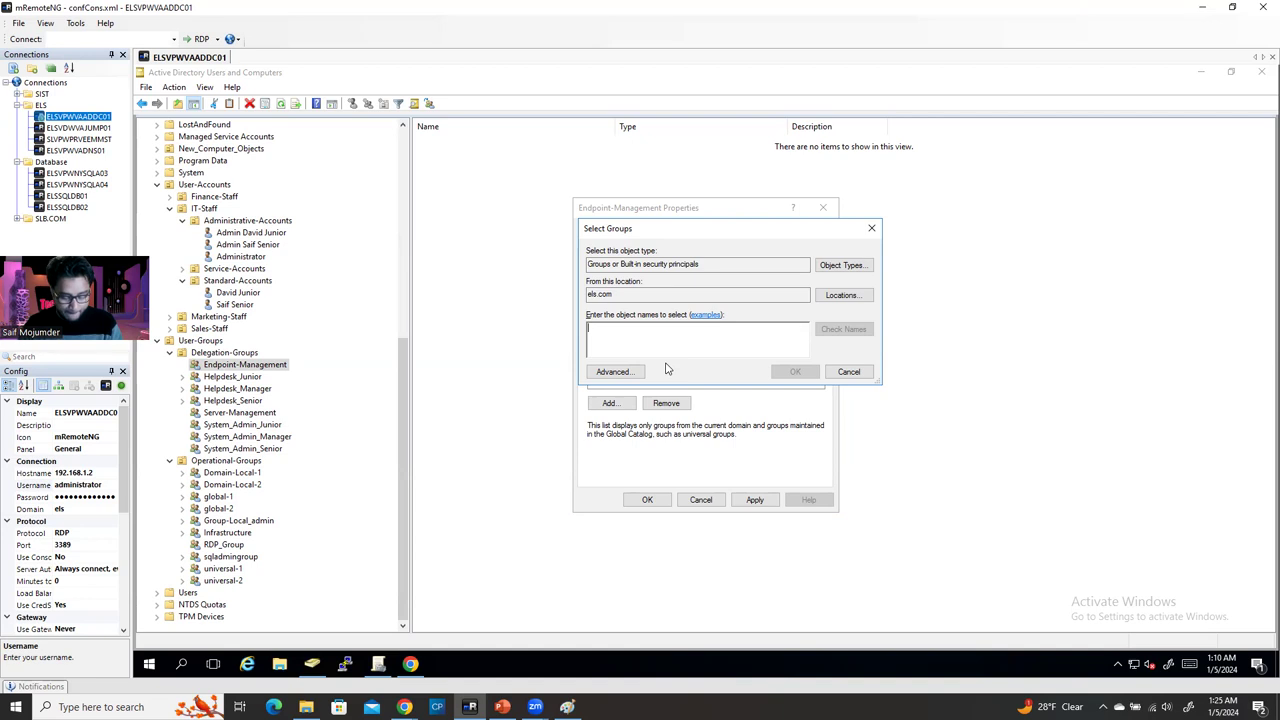
type("s")
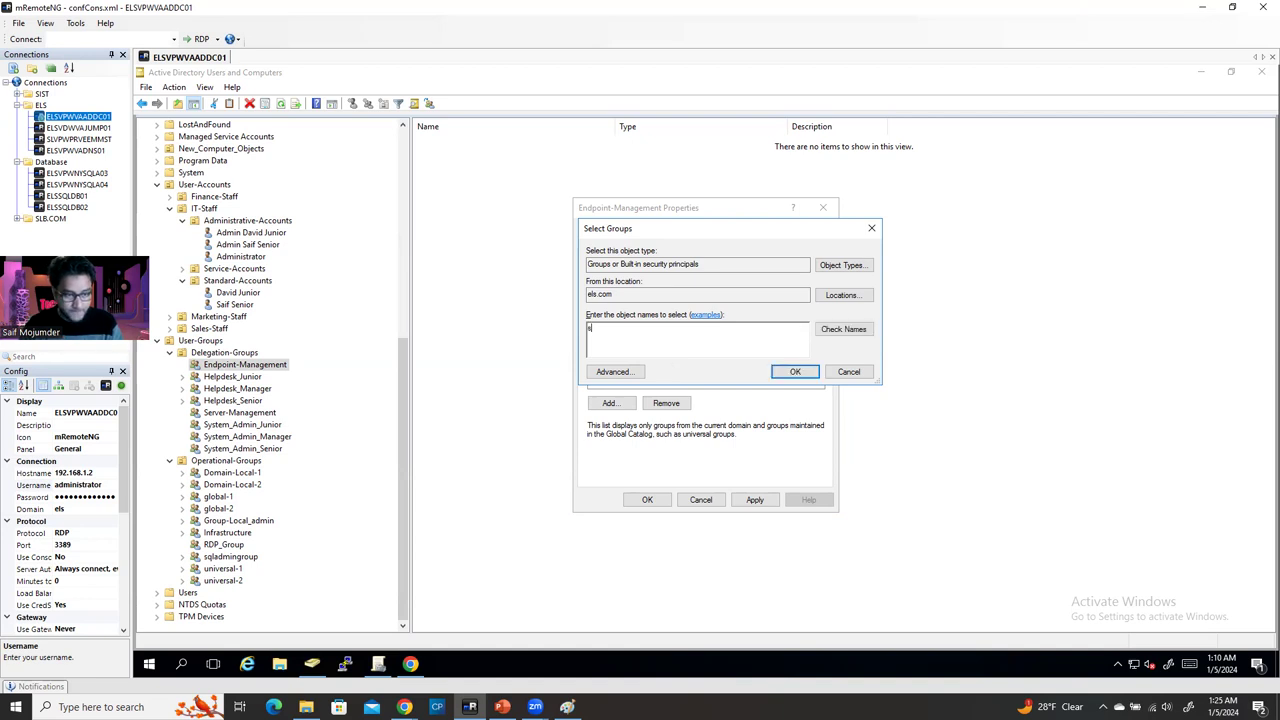
key("BackSpace")
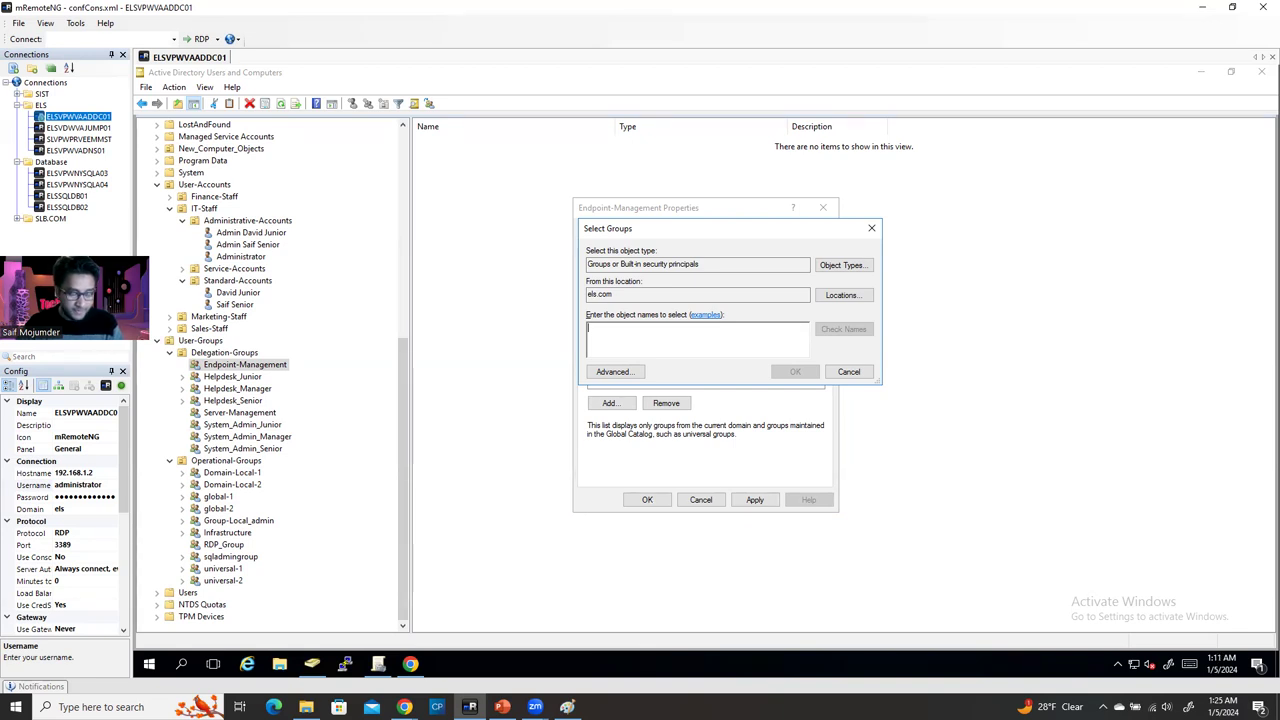
type("system")
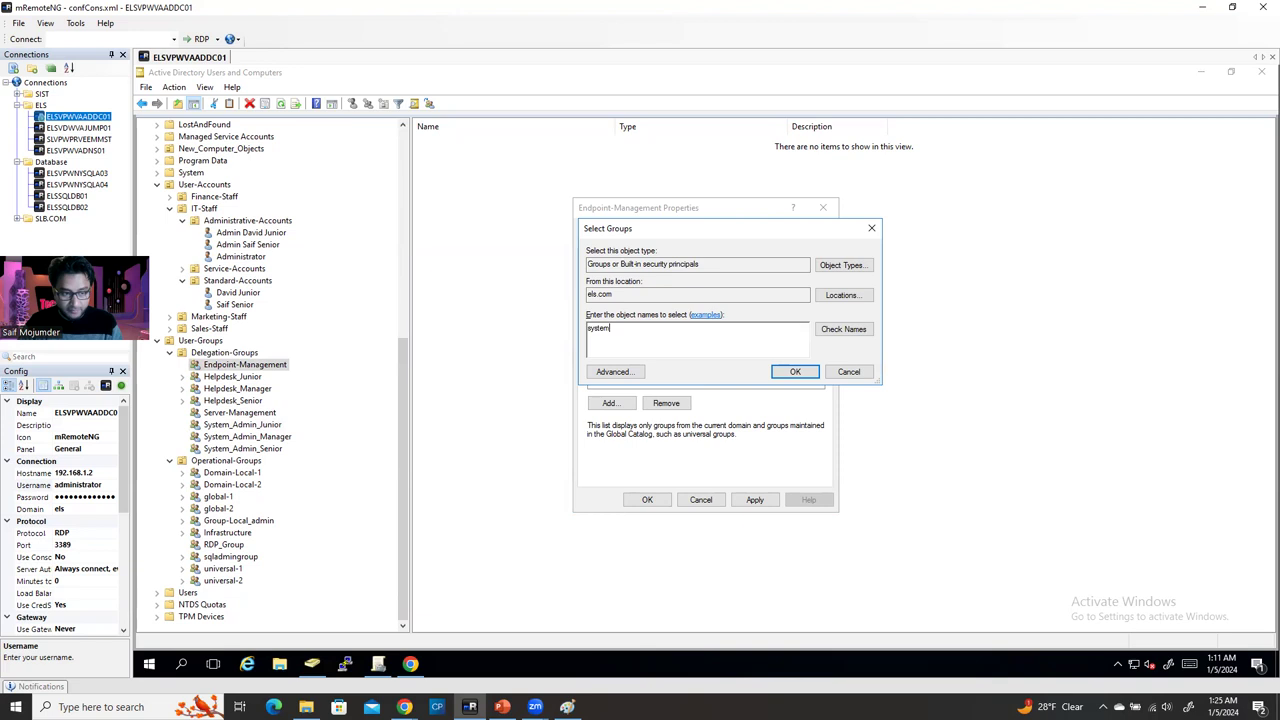
left_click(843, 330)
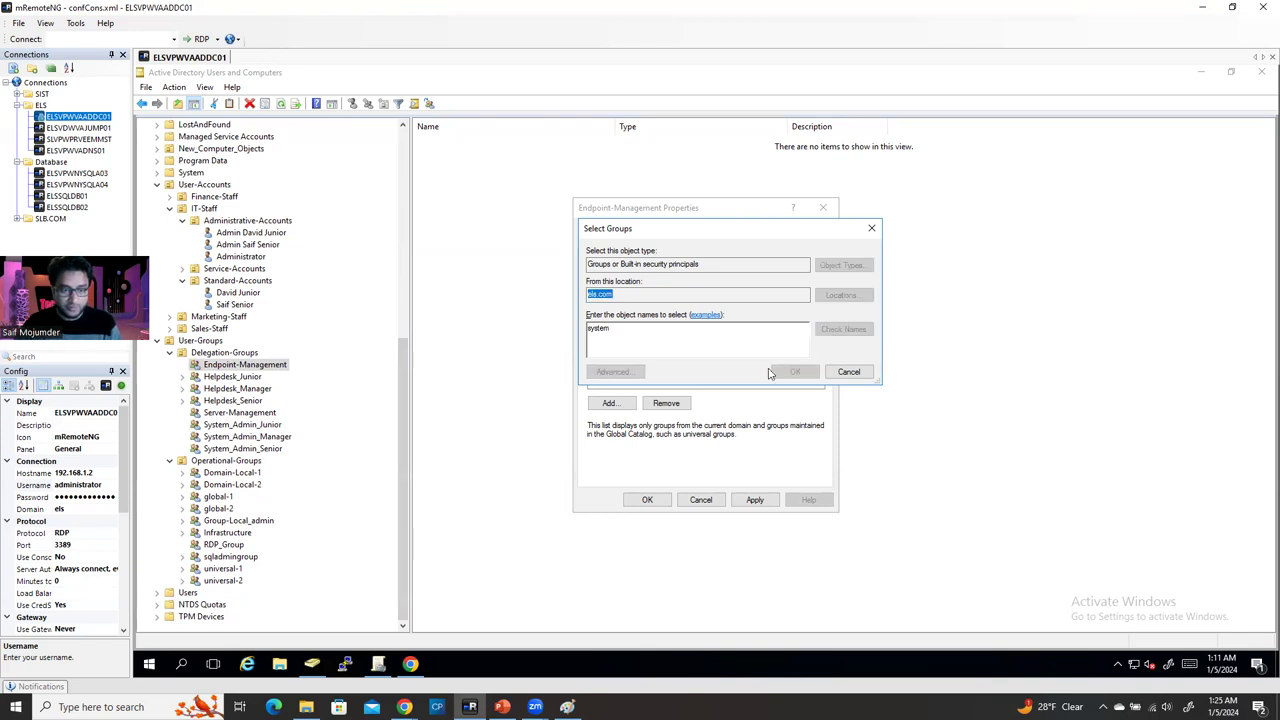
left_click(688, 346)
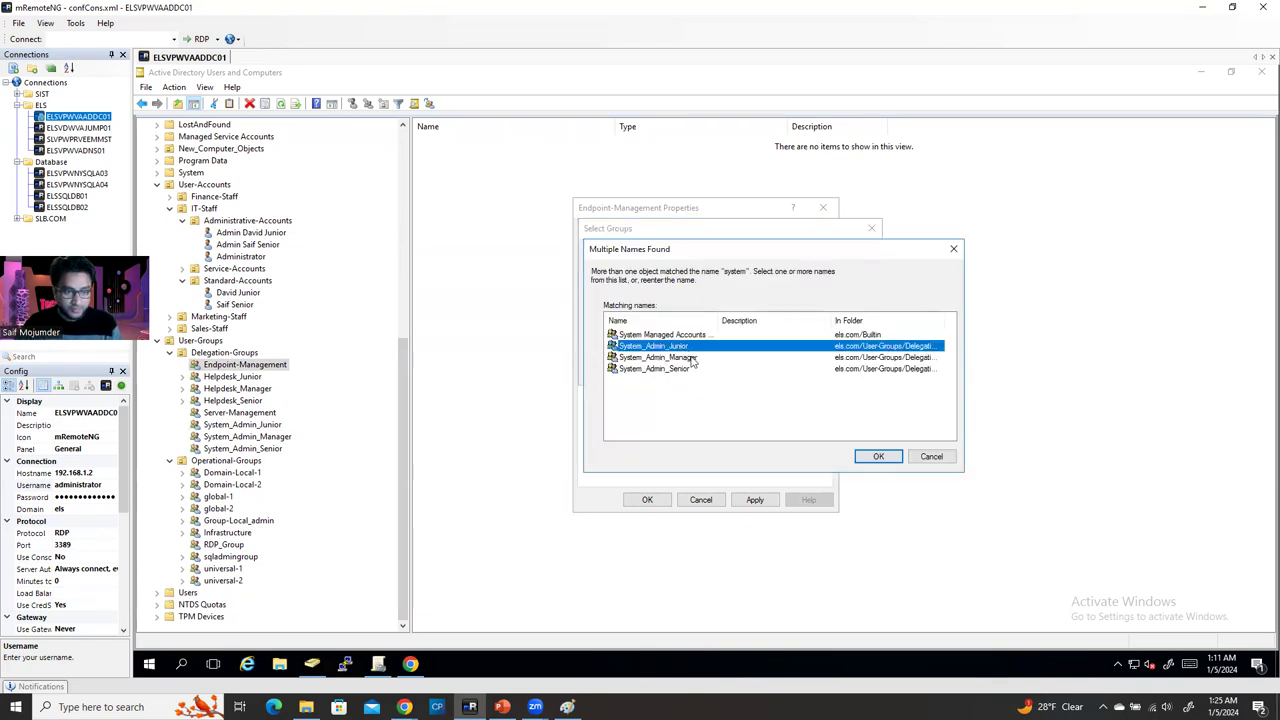
left_click(884, 458)
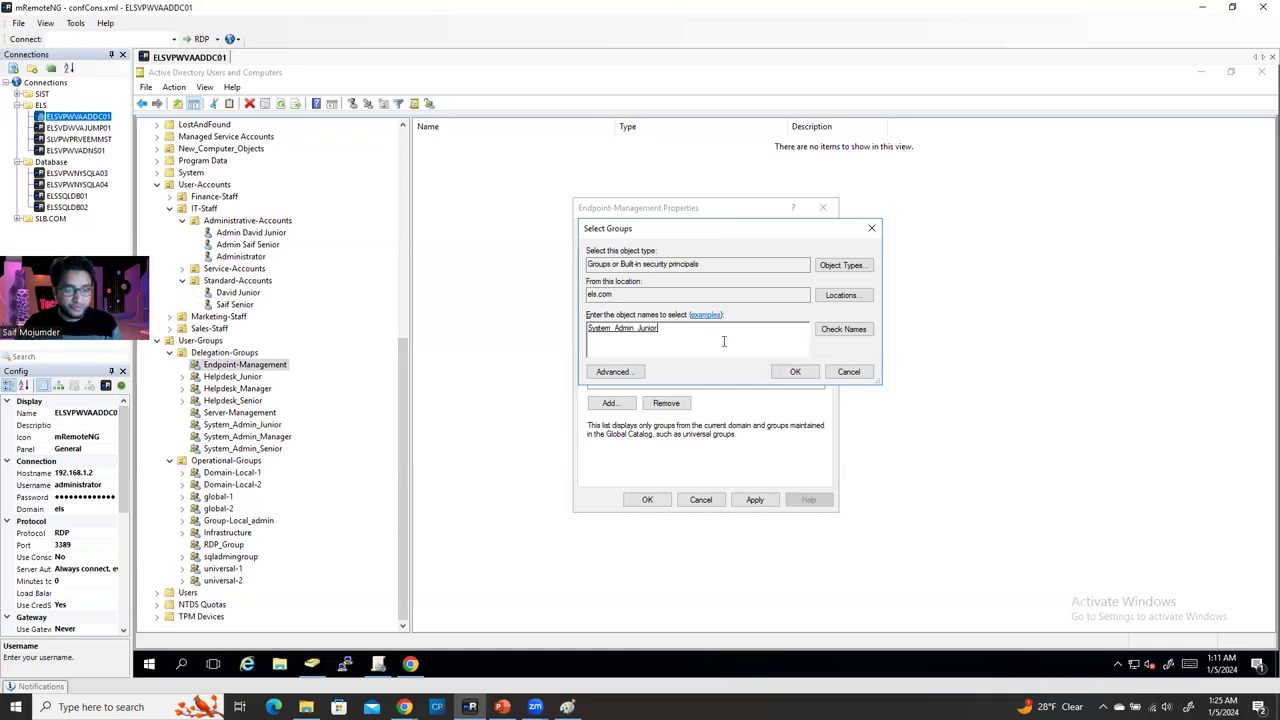
left_click(794, 371)
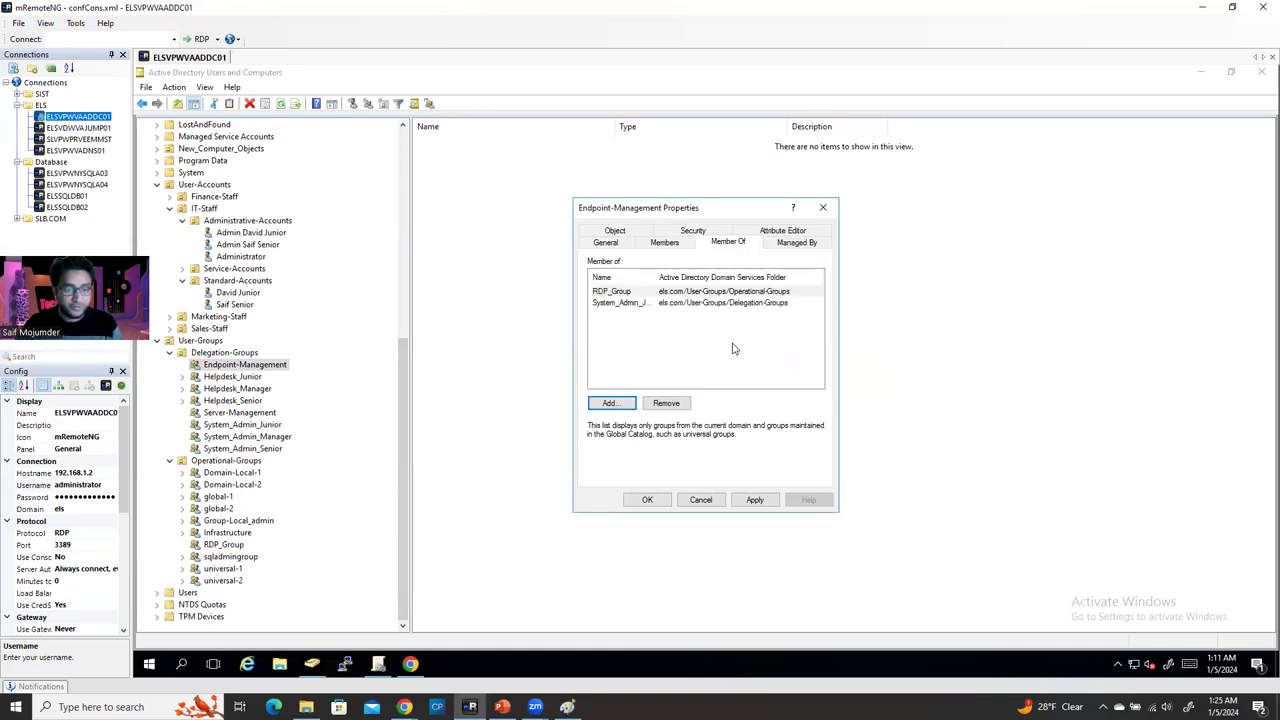
Remove Endpoint-Management from RDP_Group, widen the Name column, then apply and close.
left_click(613, 304)
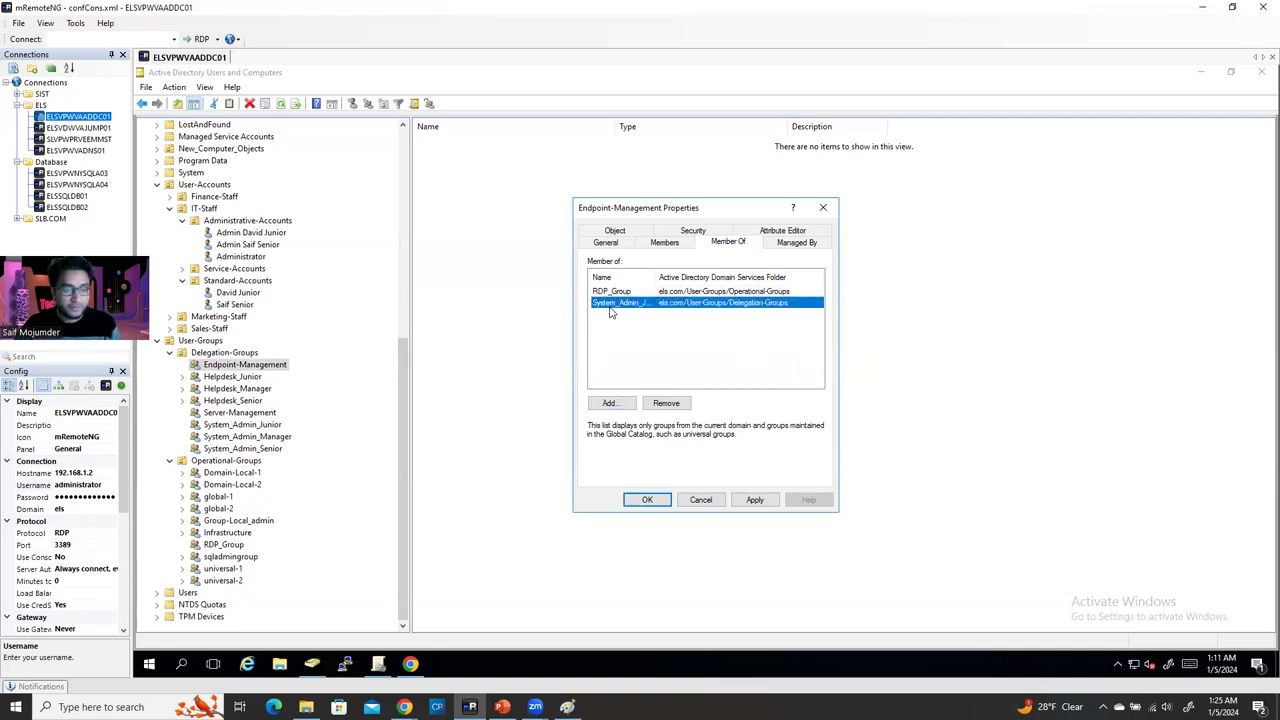
left_click(615, 291)
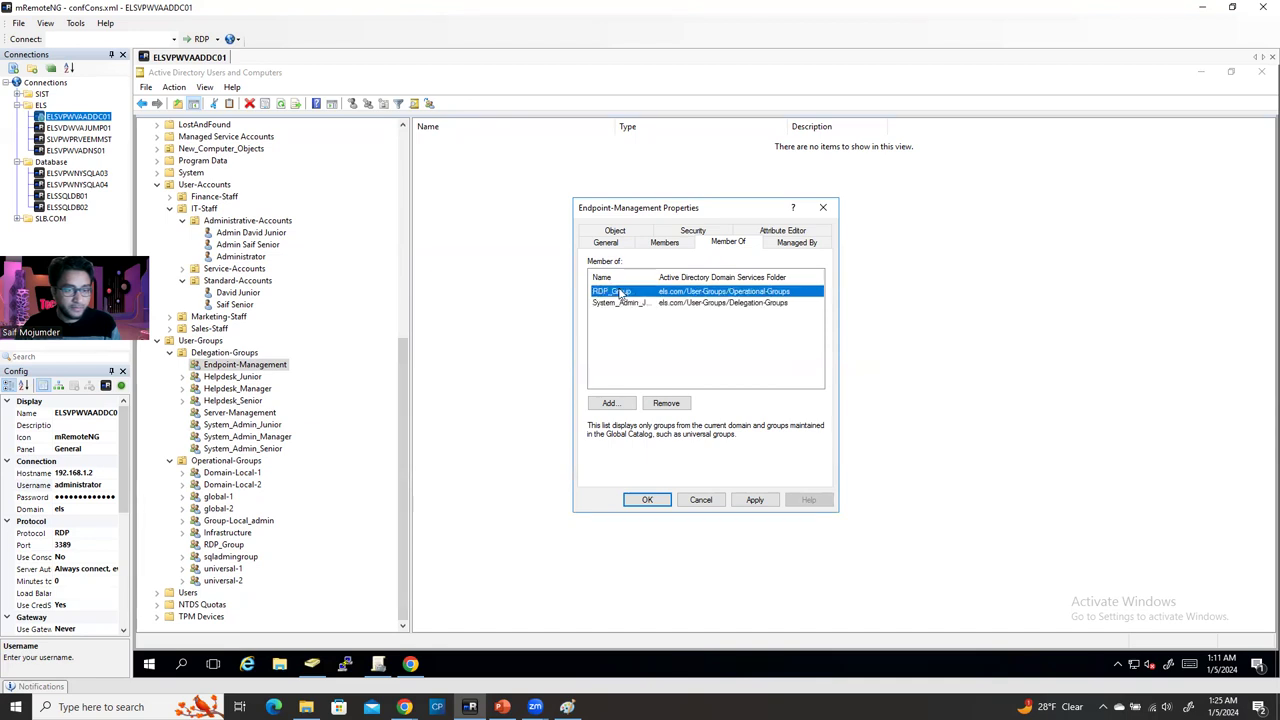
left_click(666, 403)
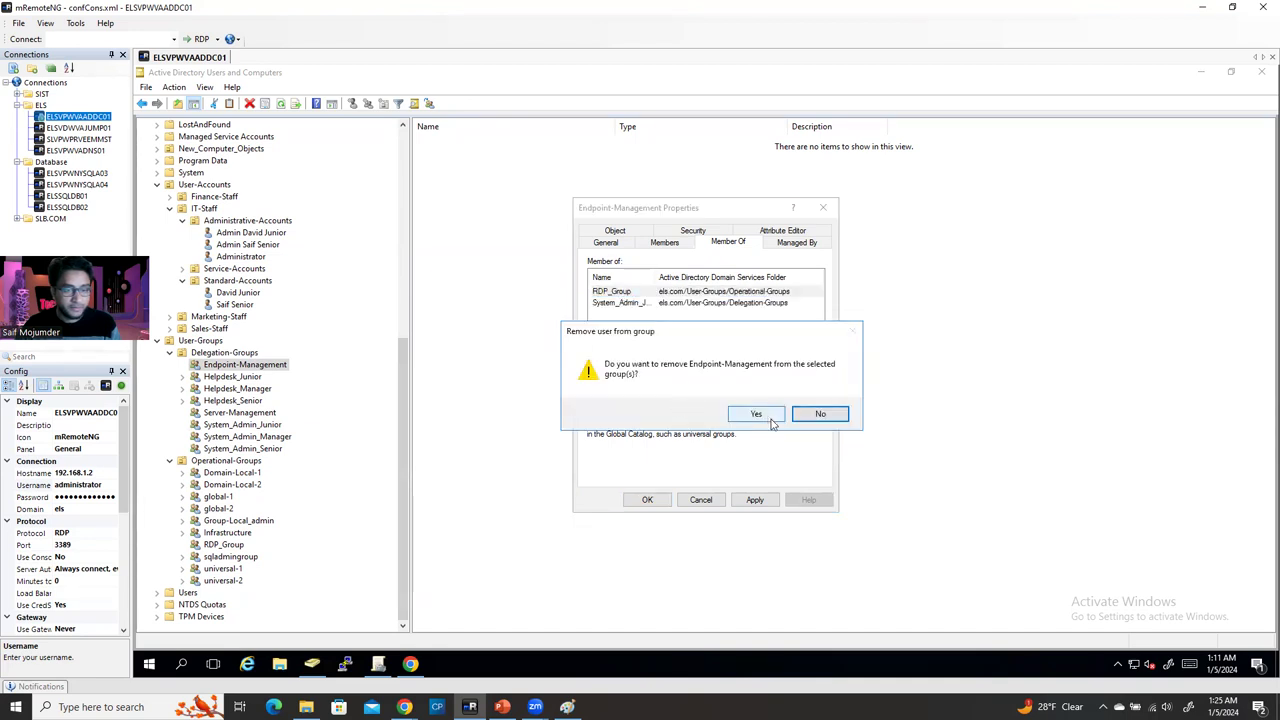
left_click(746, 418)
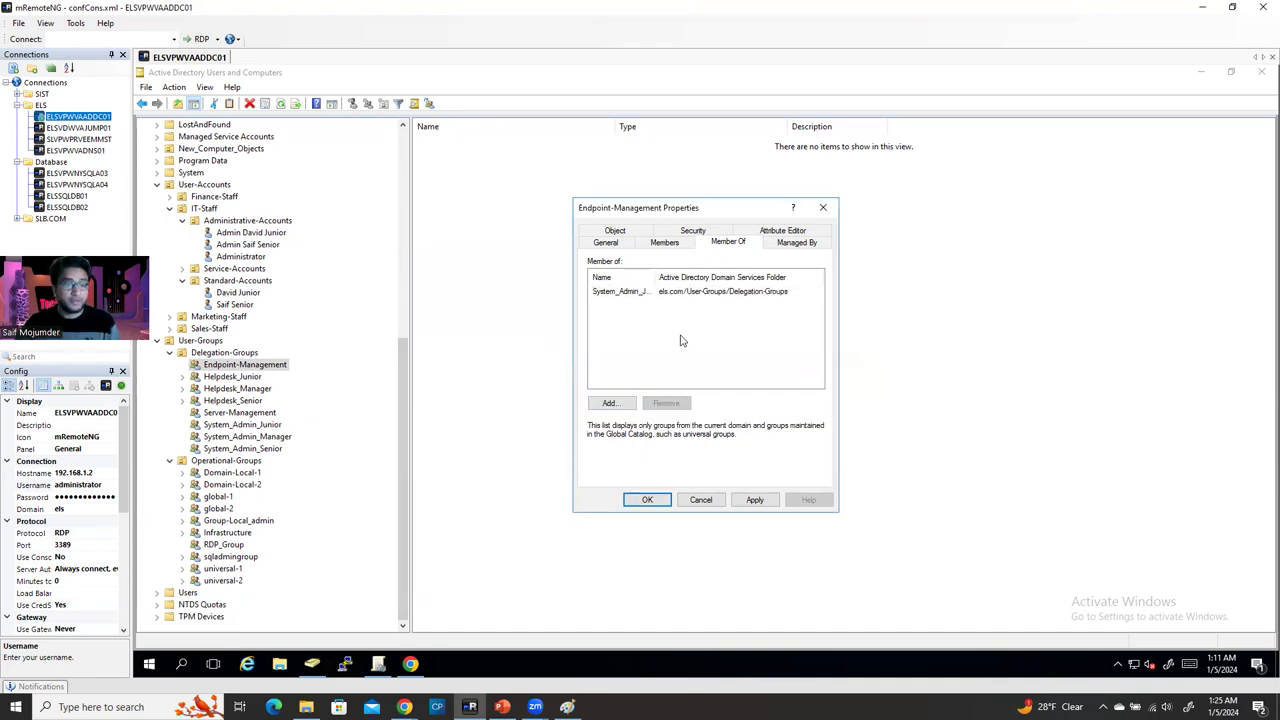
left_click(632, 291)
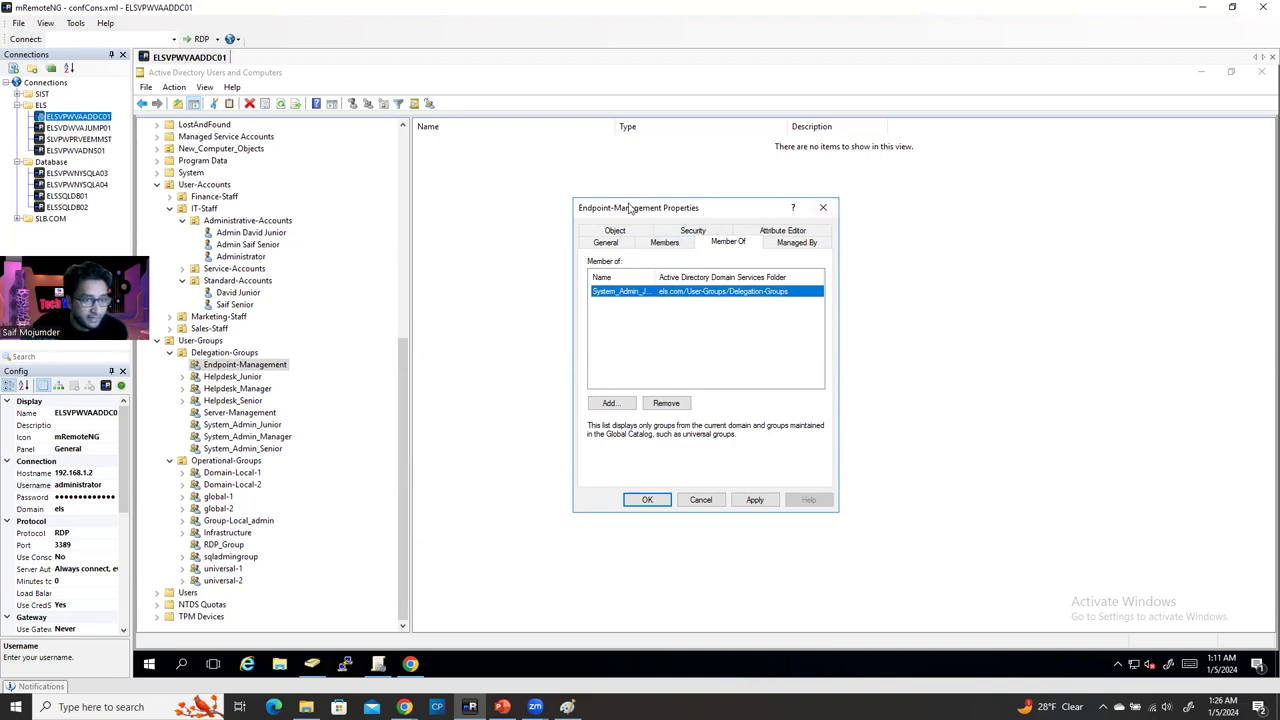
left_click_drag(656, 278, 703, 278)
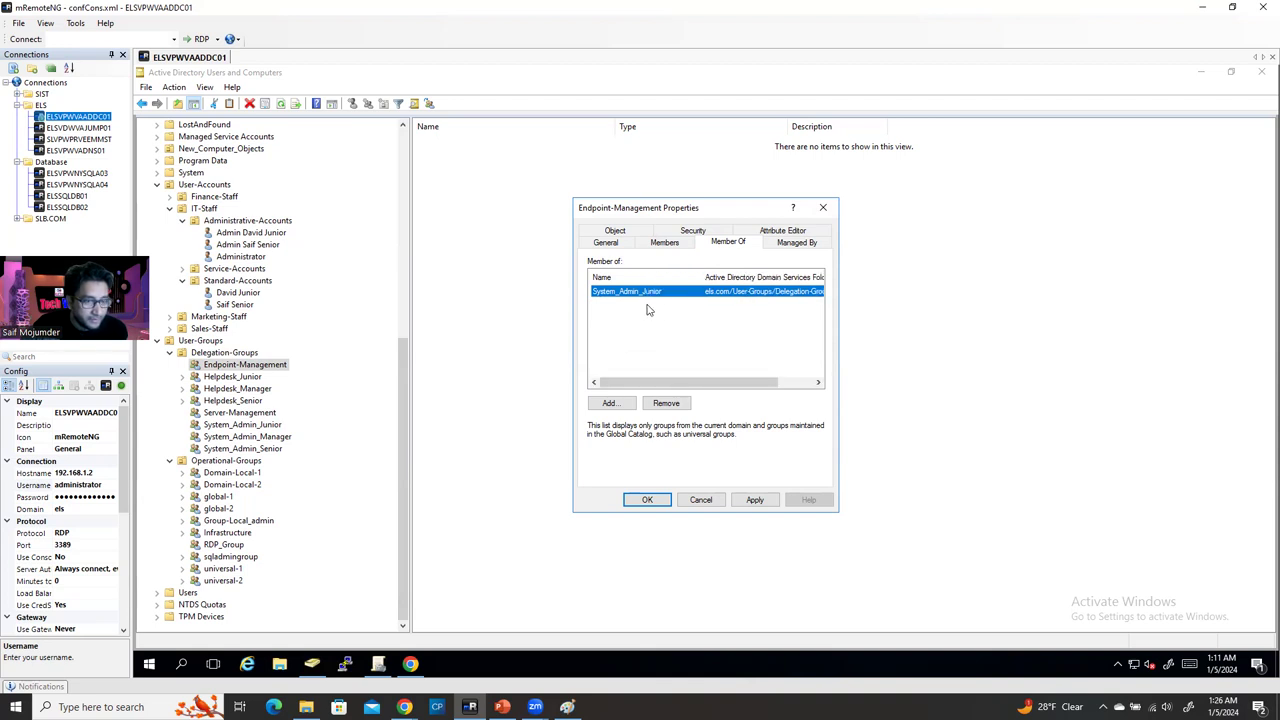
left_click(752, 501)
left_click(648, 500)
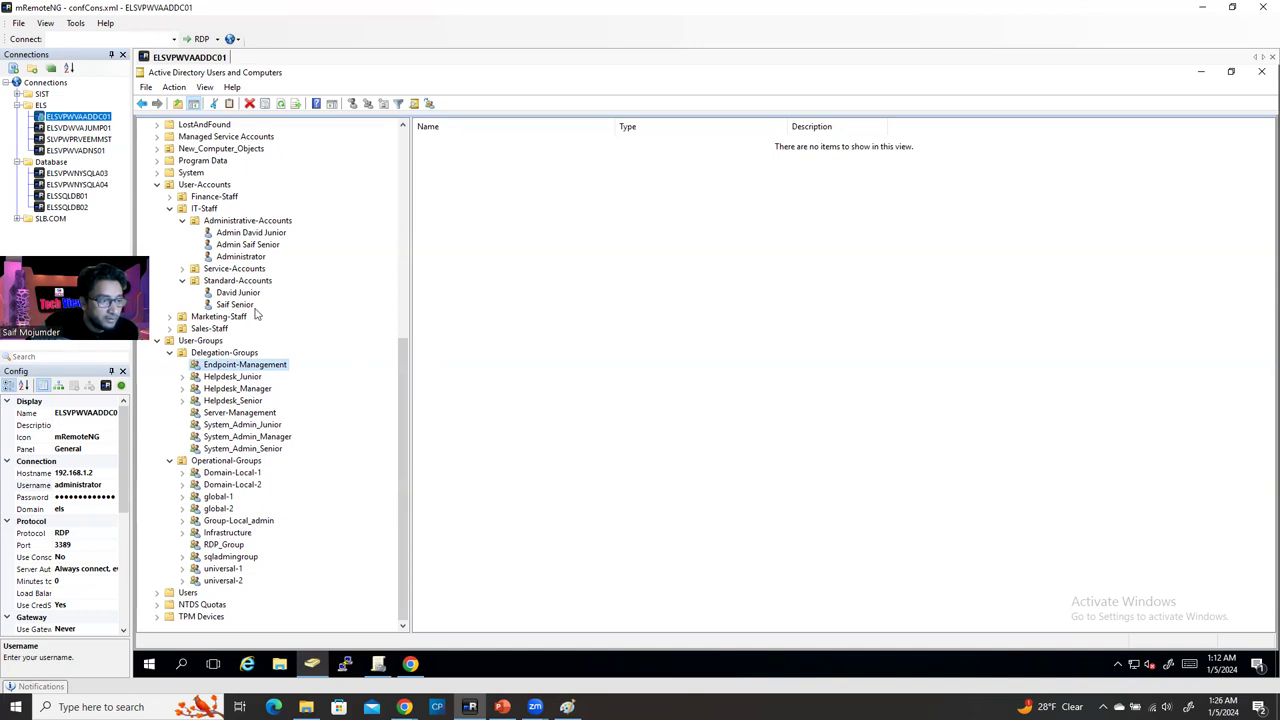
Open RDP_Group's properties and remove it from the built-in Remote Desktop group.
scroll(263, 515, "up", 2)
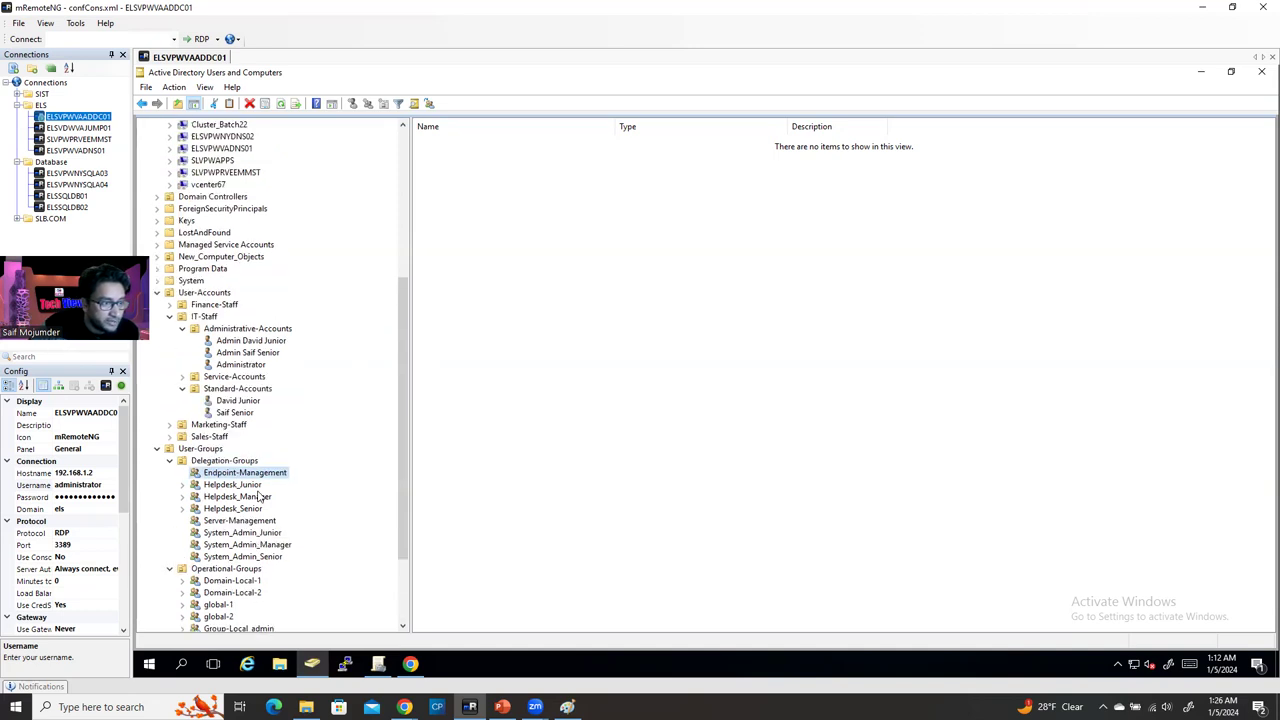
scroll(262, 505, "down", 1)
scroll(268, 531, "down", 1)
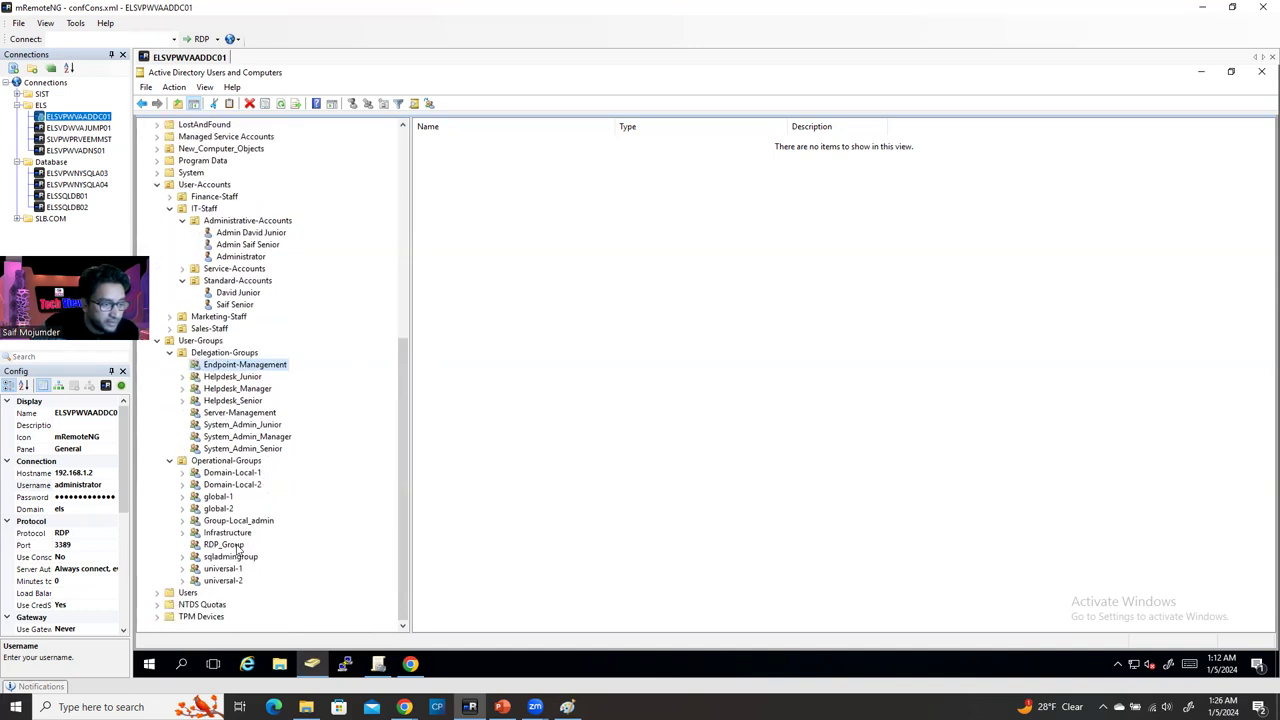
left_click(232, 546)
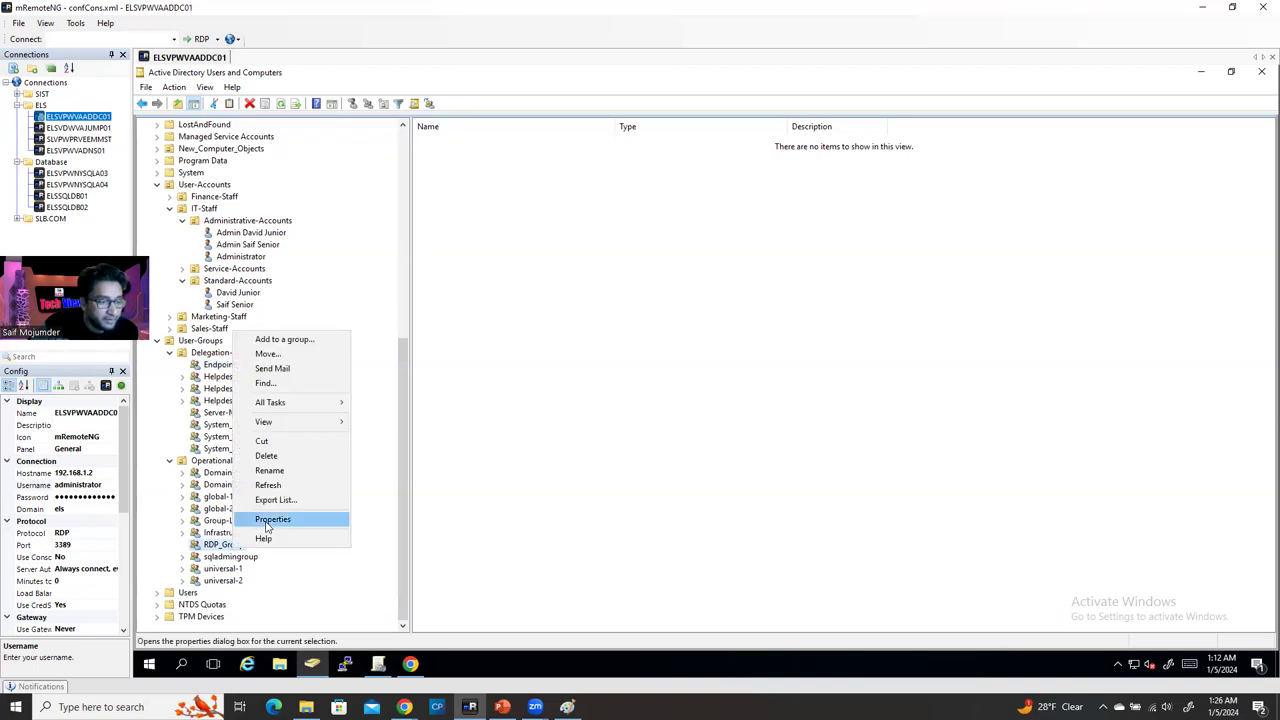
left_click(272, 519)
left_click(748, 232)
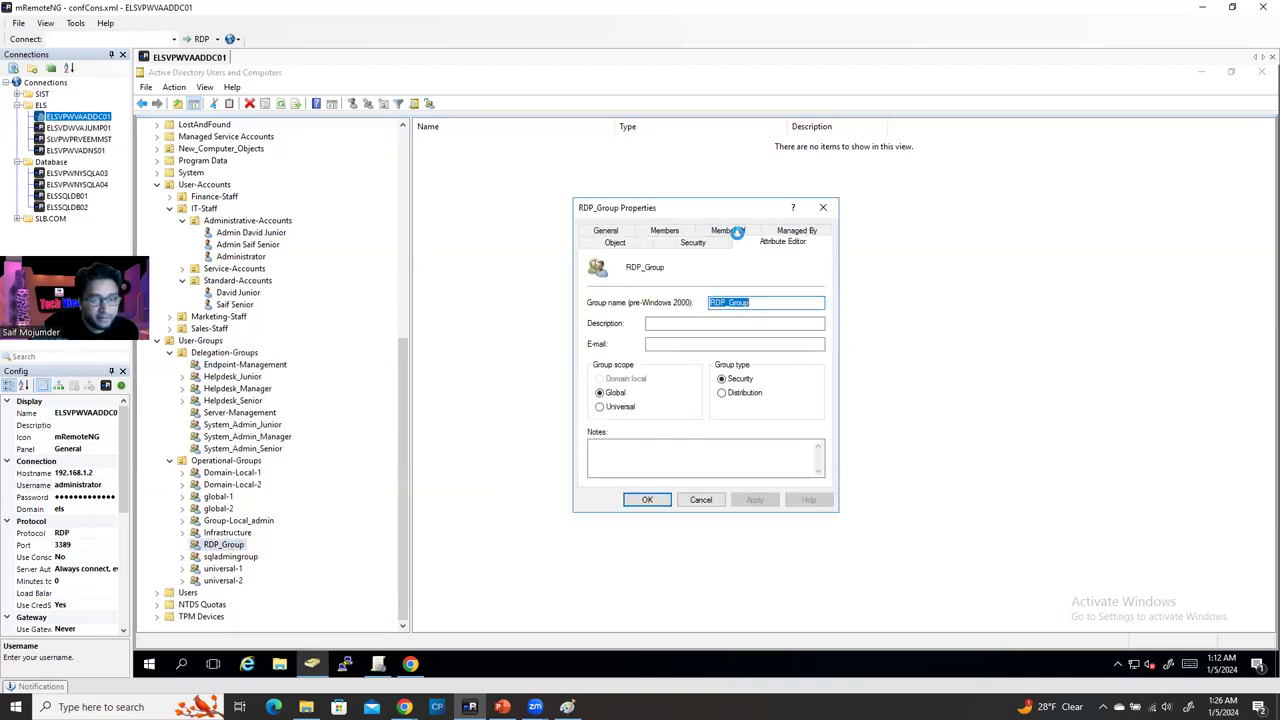
left_click(726, 232)
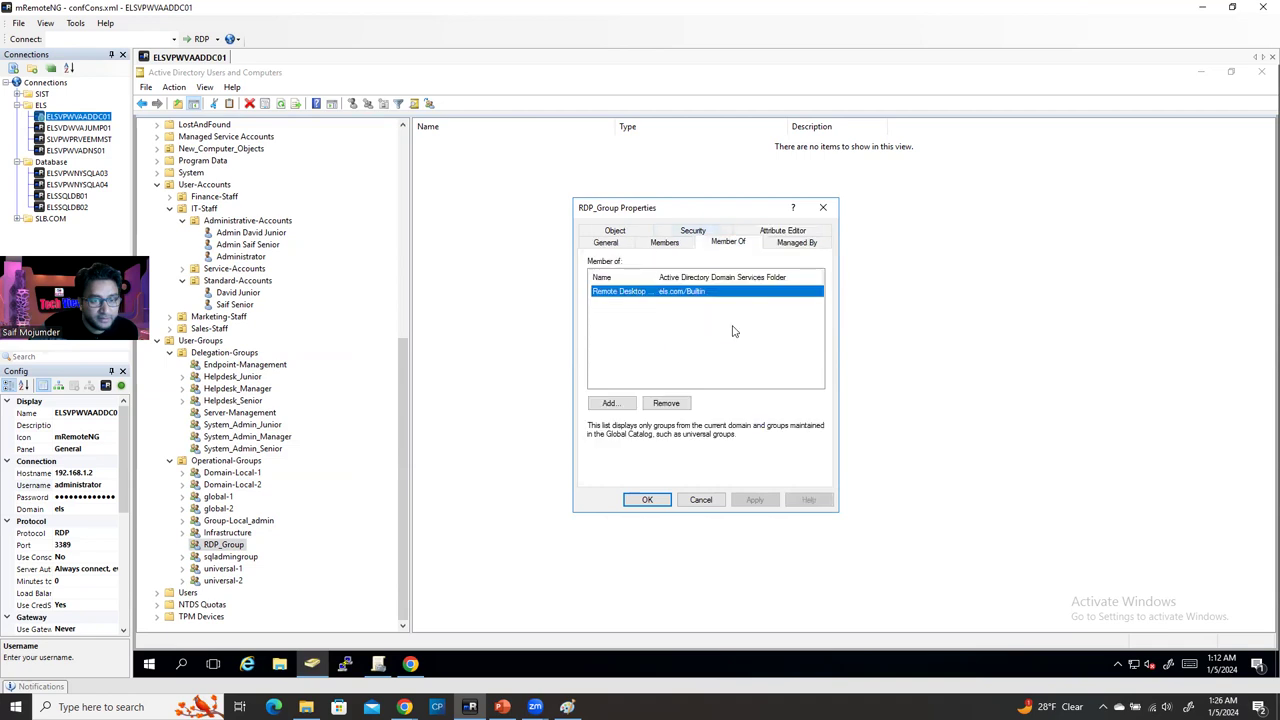
left_click(674, 405)
left_click(735, 392)
Add RDP_Group to Endpoint-Management, correcting the misspelled group name on the second check.
left_click(610, 404)
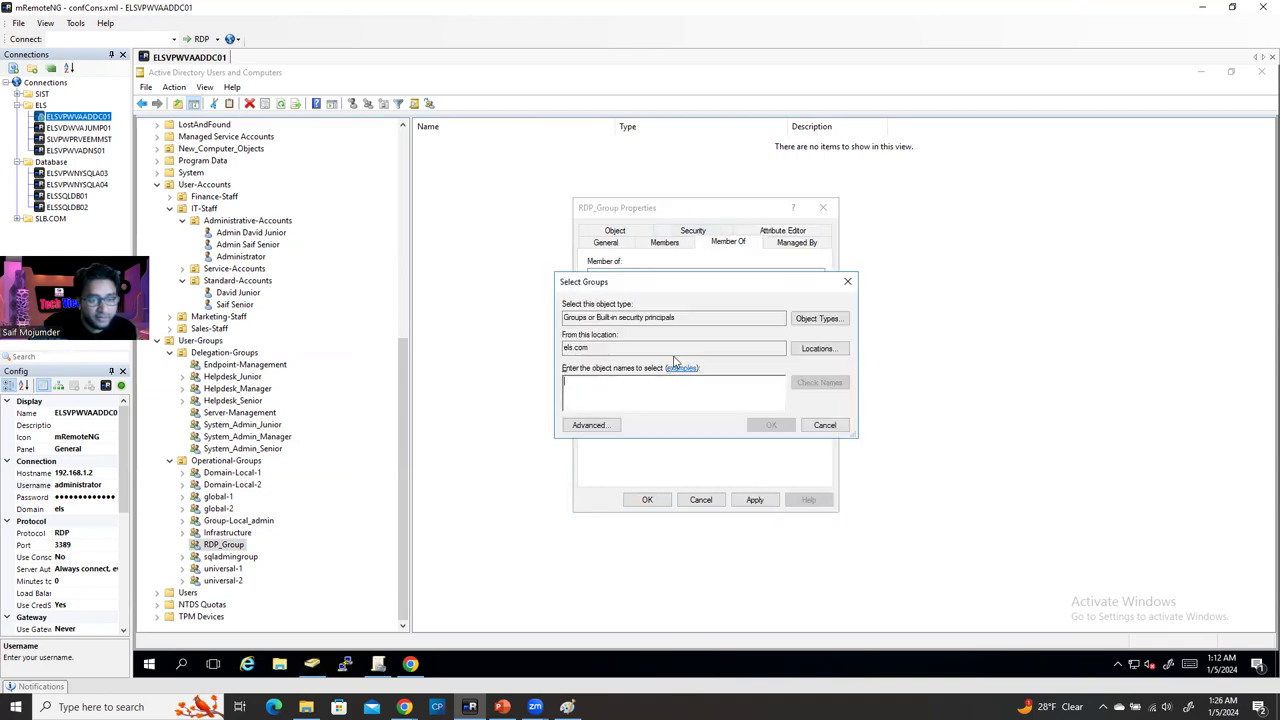
type("endpoint")
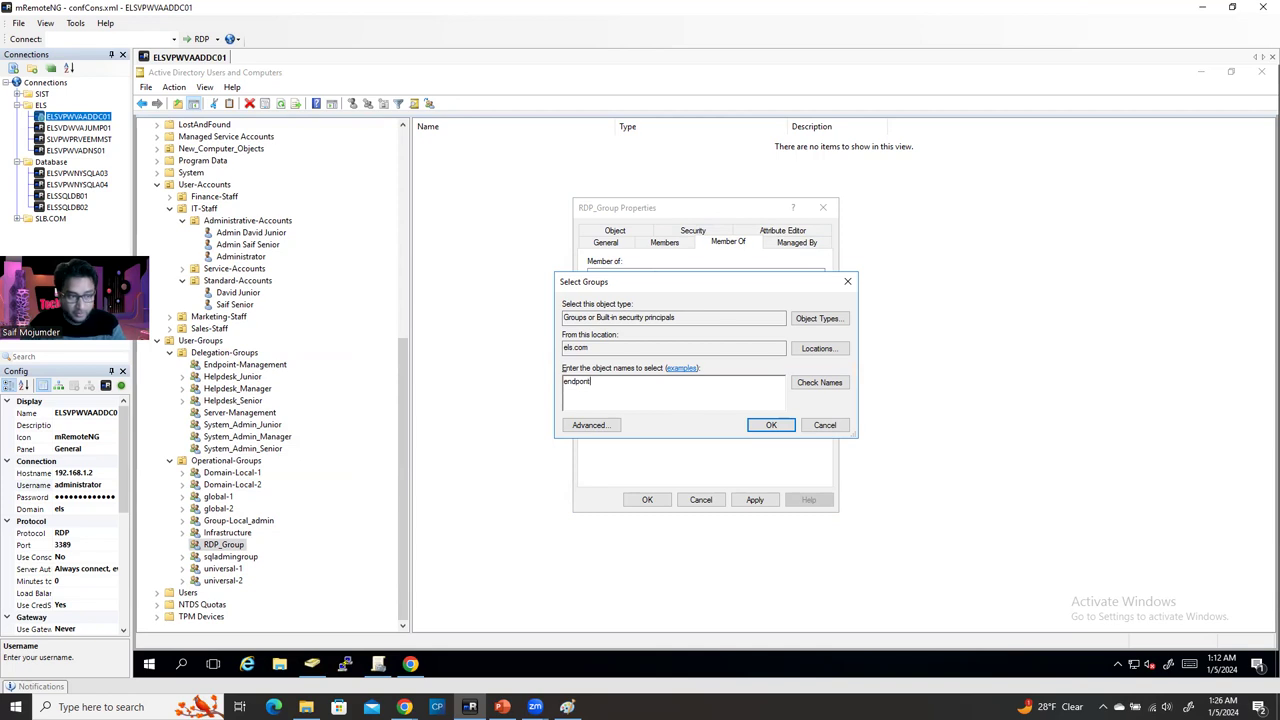
left_click(818, 382)
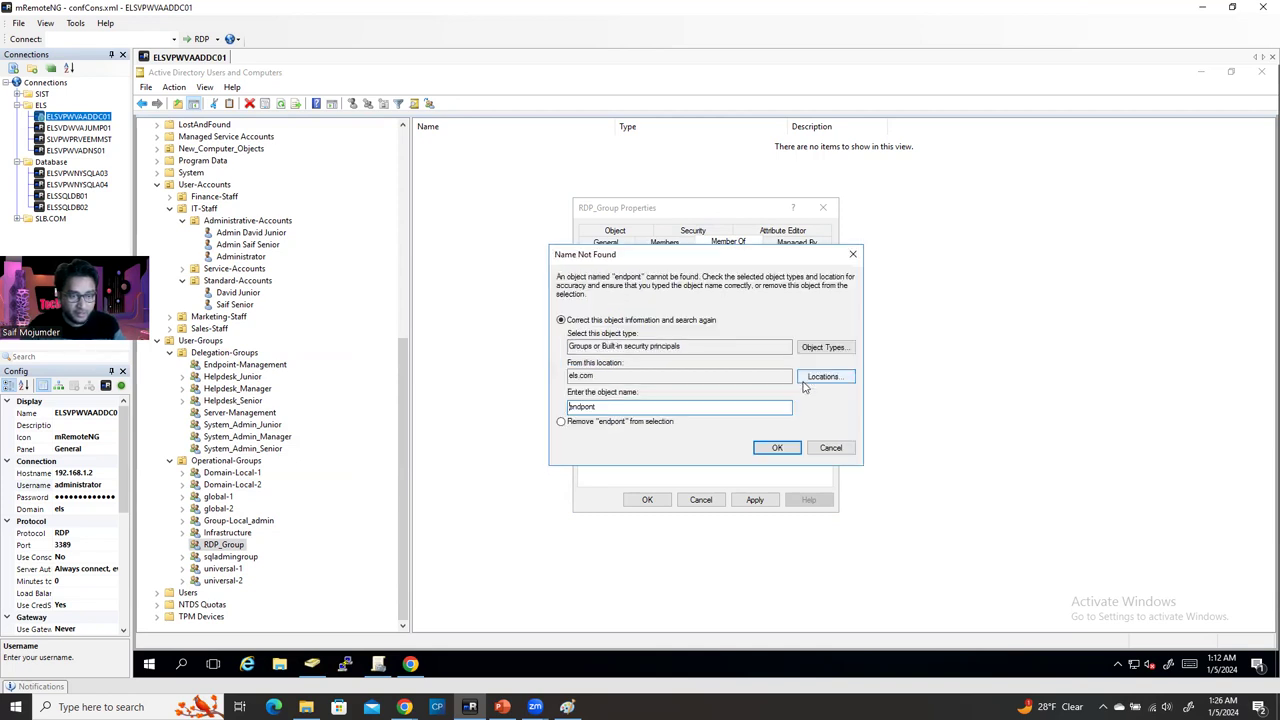
left_click(830, 448)
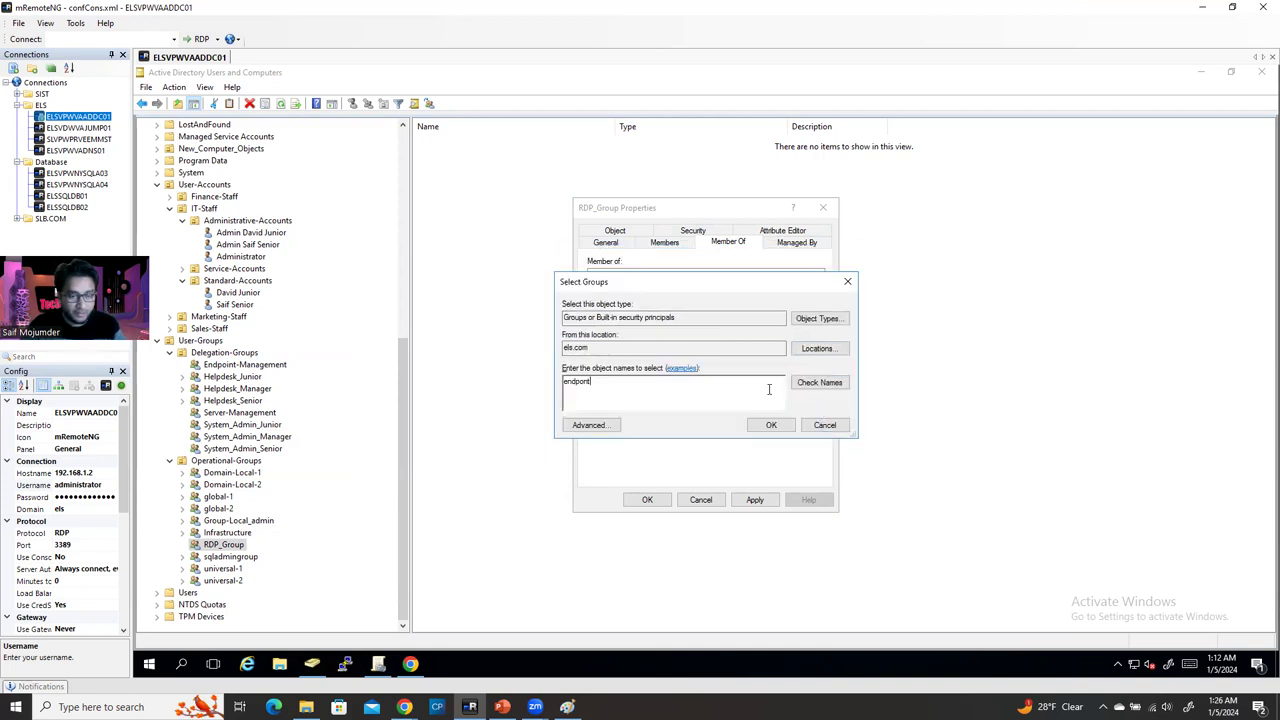
left_click_drag(620, 382, 500, 388)
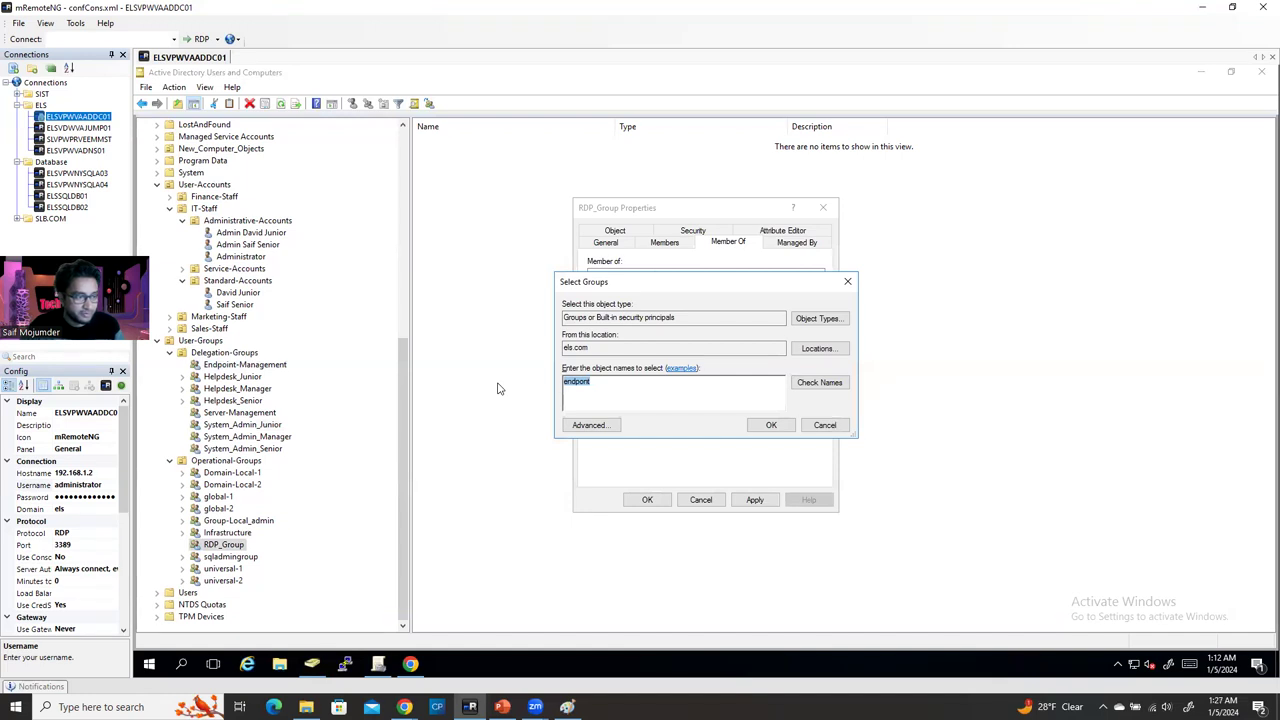
type("E")
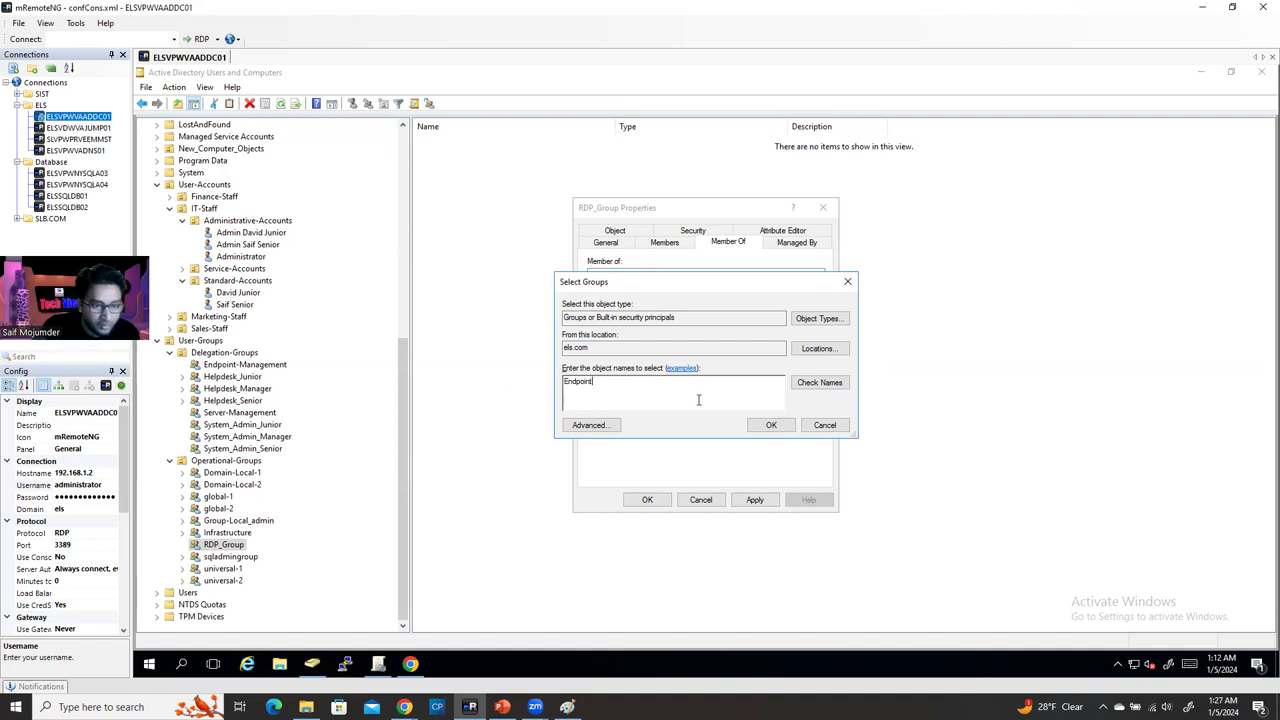
left_click(816, 384)
left_click(771, 425)
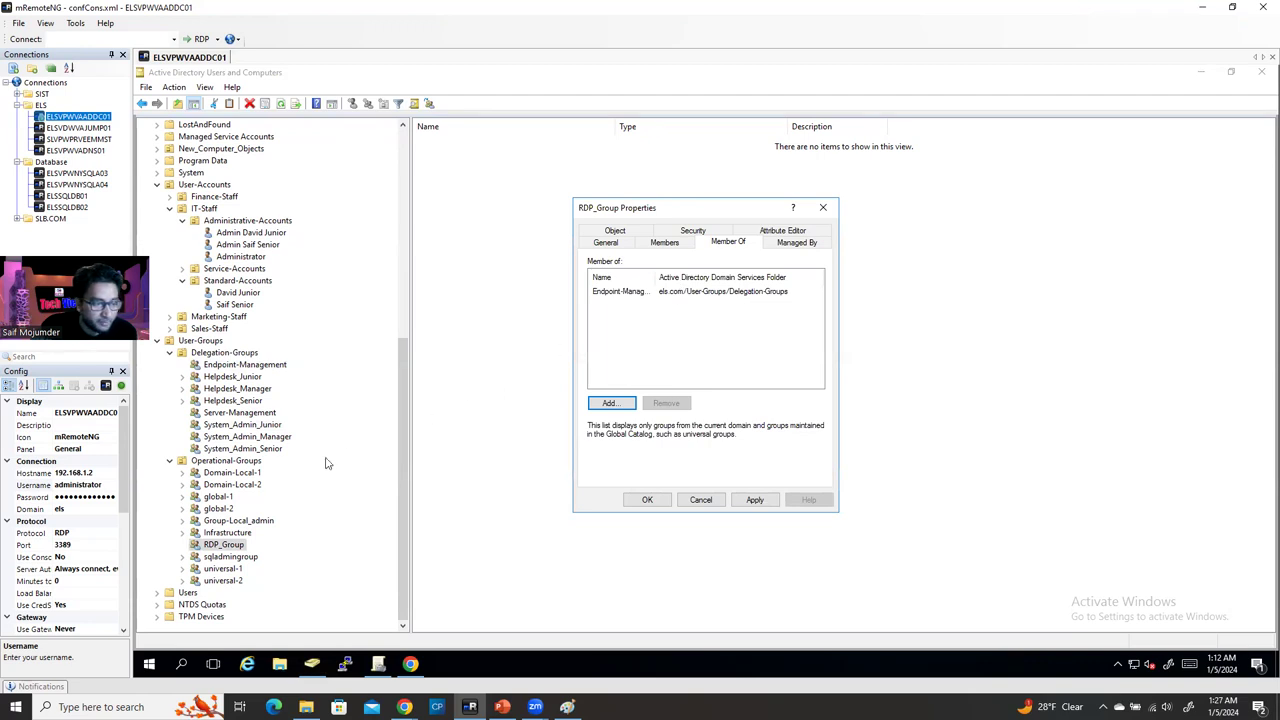
Add RDP_Group to Server-Management as well, then widen the Name column of the membership list.
left_click(624, 403)
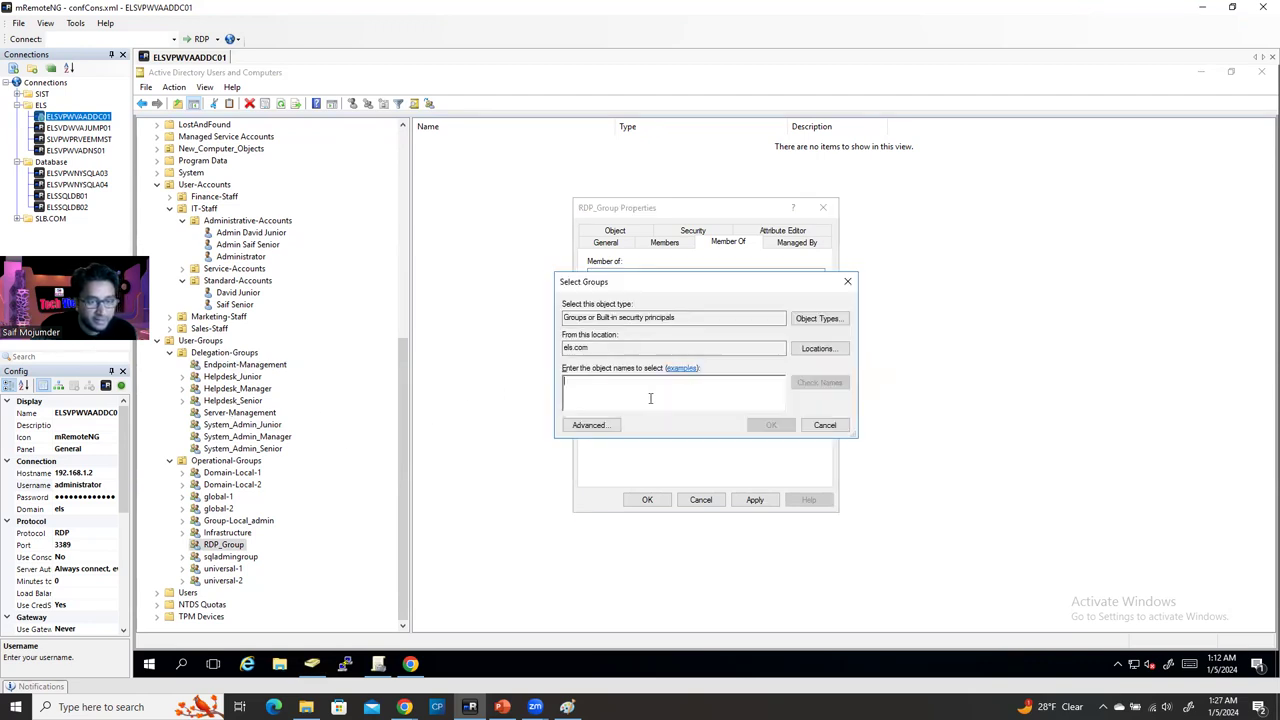
type("Server")
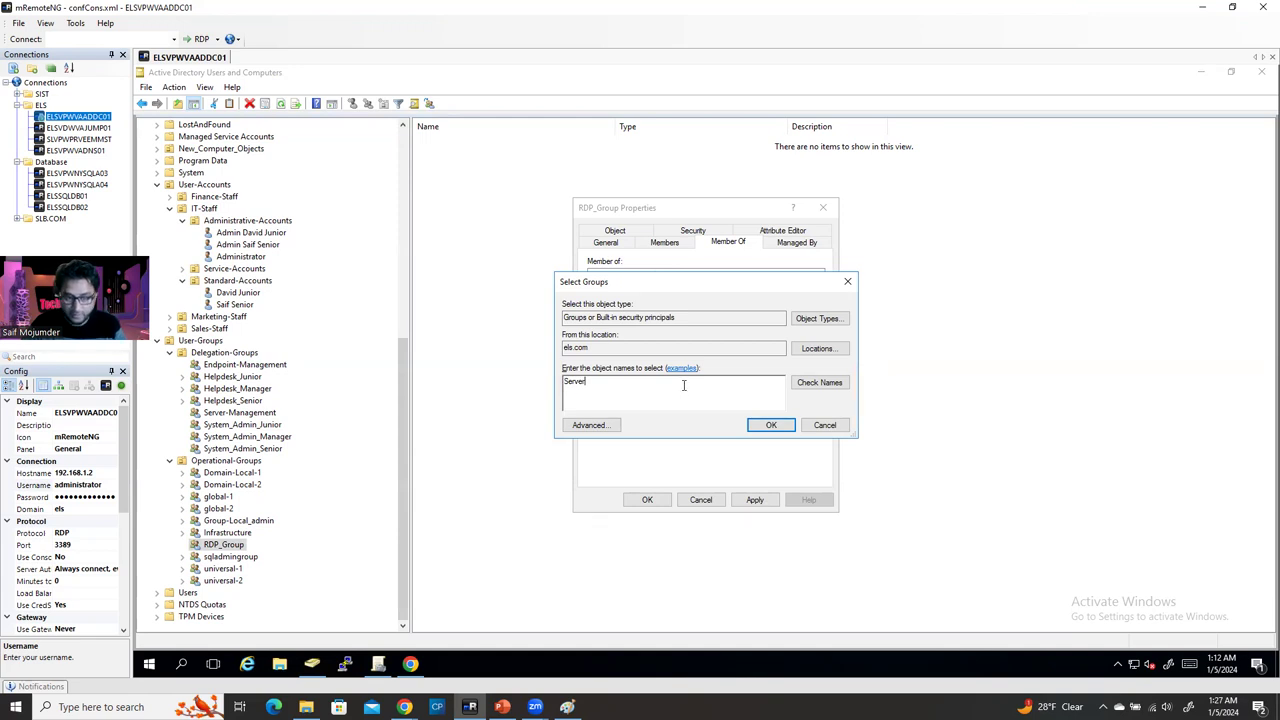
left_click(819, 382)
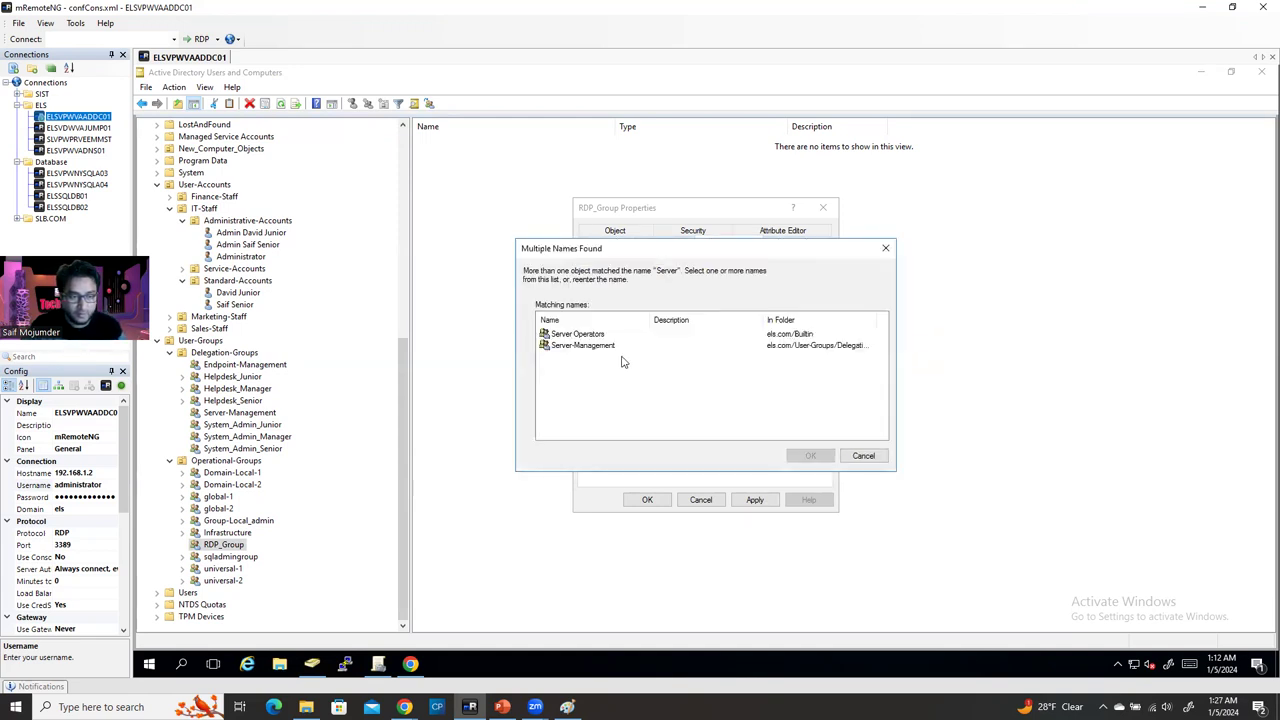
left_click(590, 345)
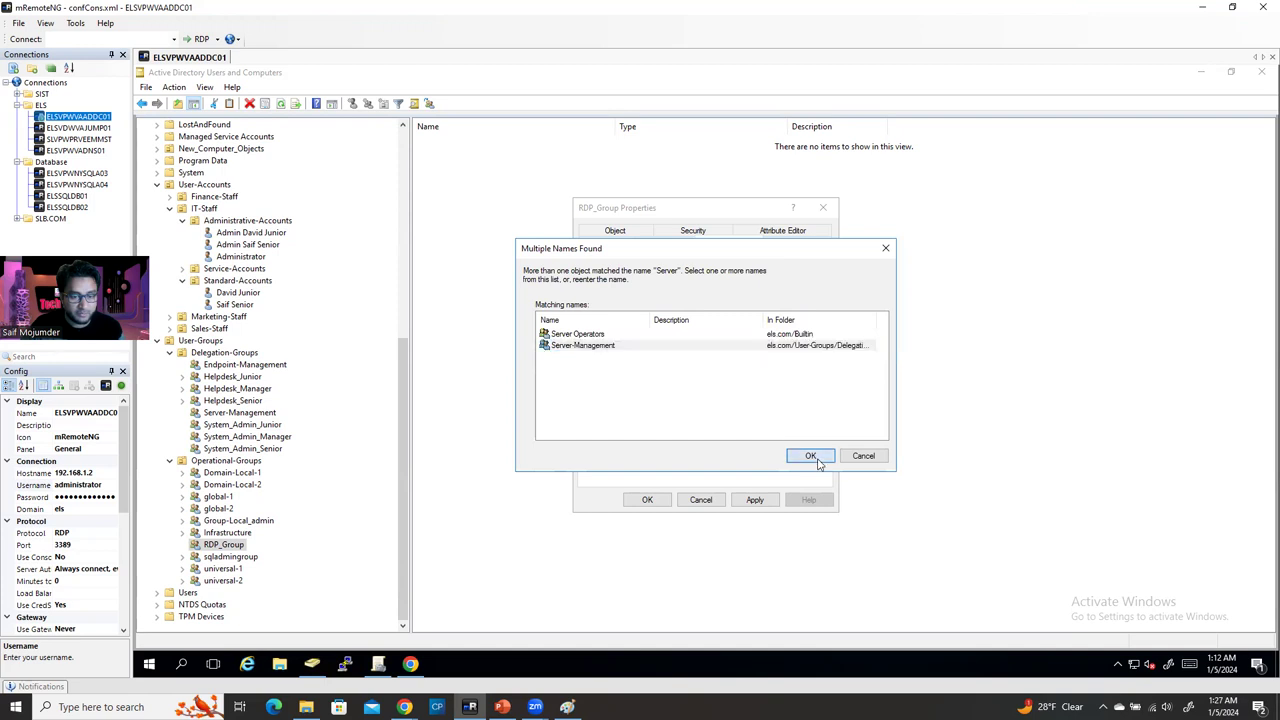
left_click(813, 455)
left_click(768, 424)
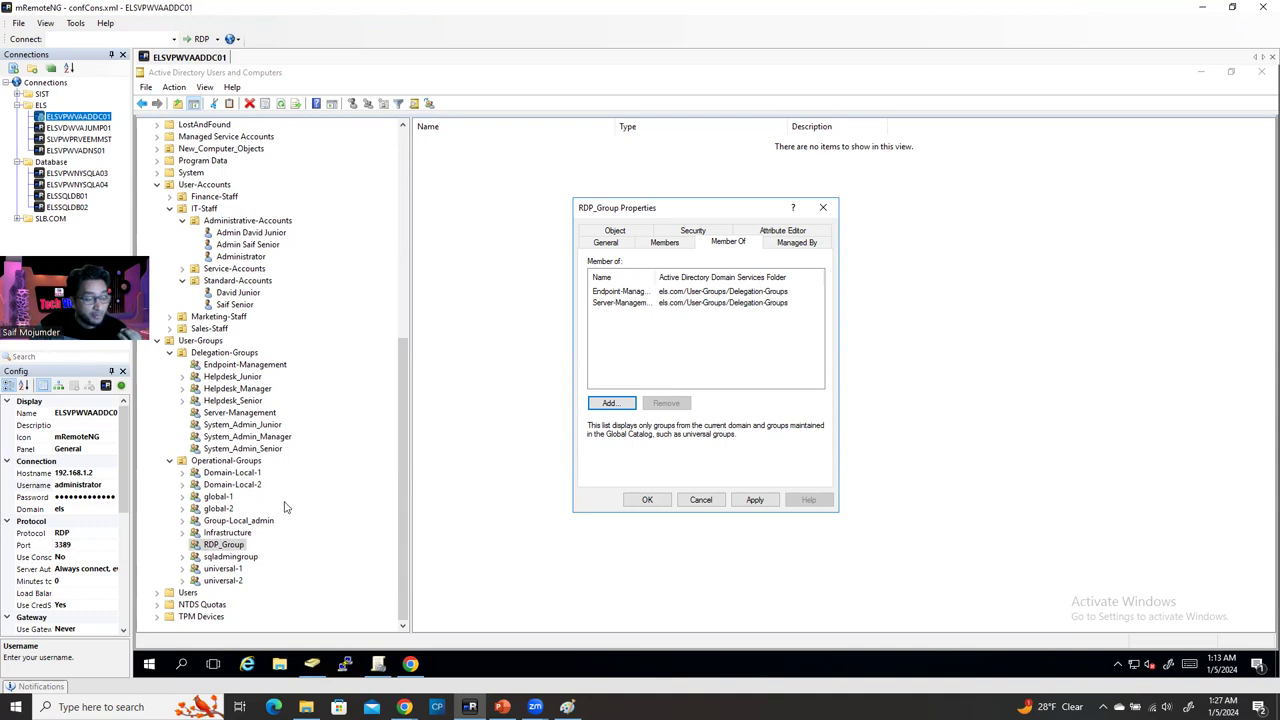
left_click_drag(656, 277, 721, 277)
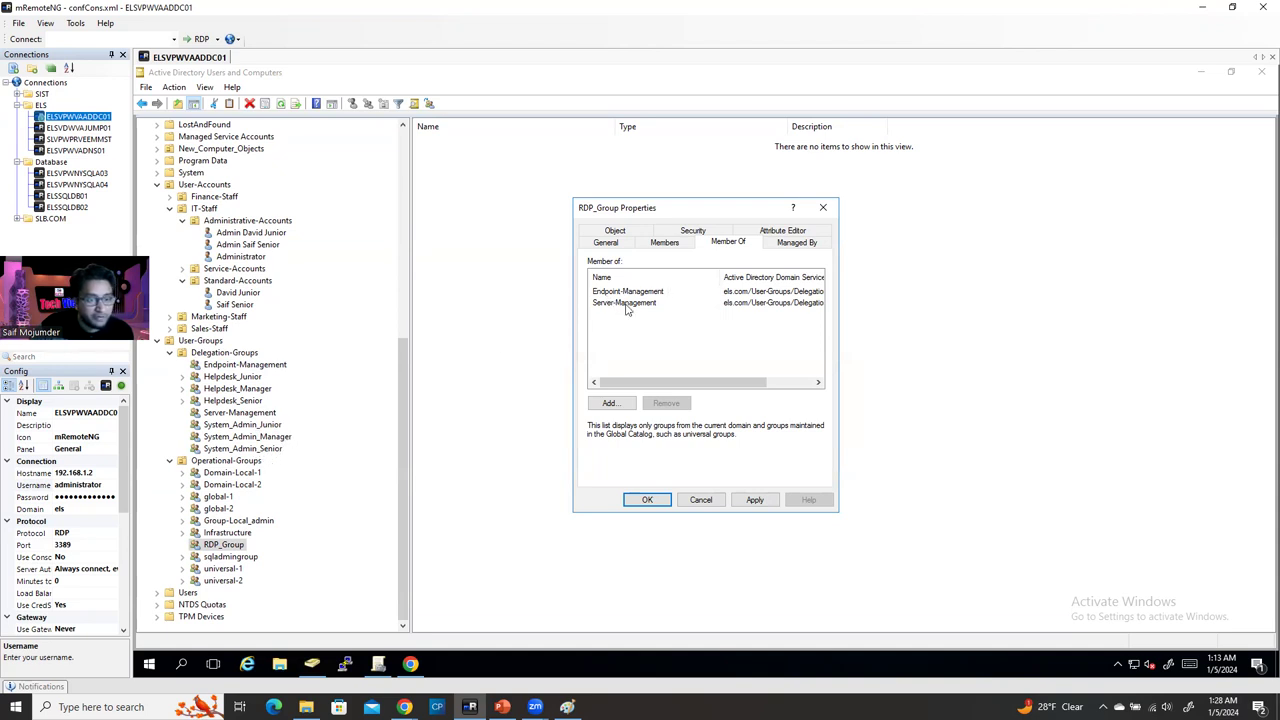
Close RDP_Group's properties, review Server-Management and RDP_Group, then select the ELSVDWVAJUMP01 connection in mRemoteNG.
left_click(241, 448)
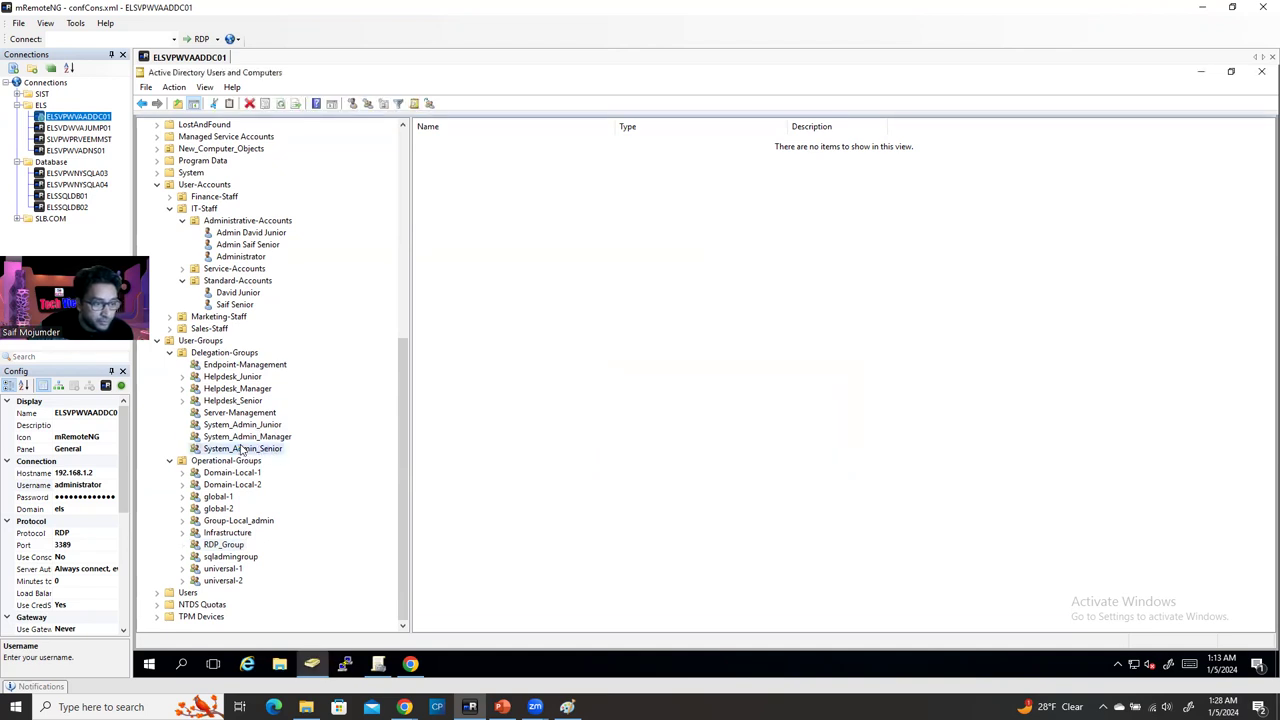
left_click(252, 413)
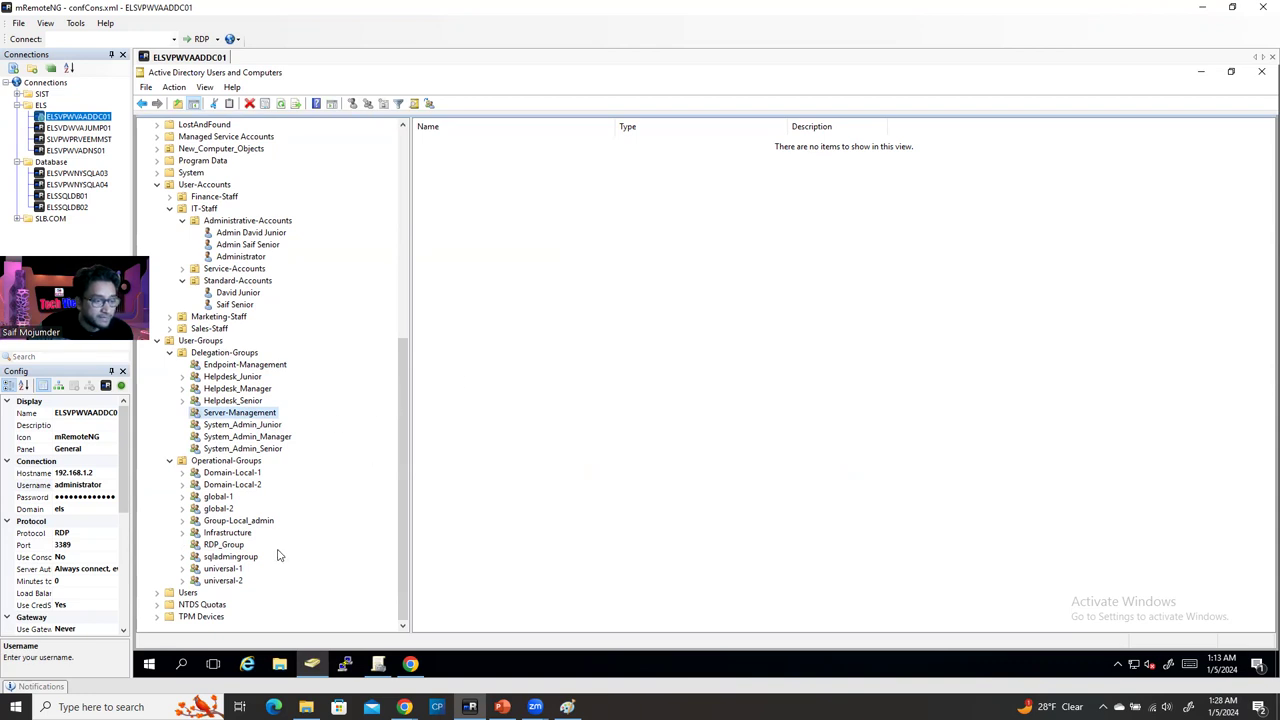
left_click(230, 545)
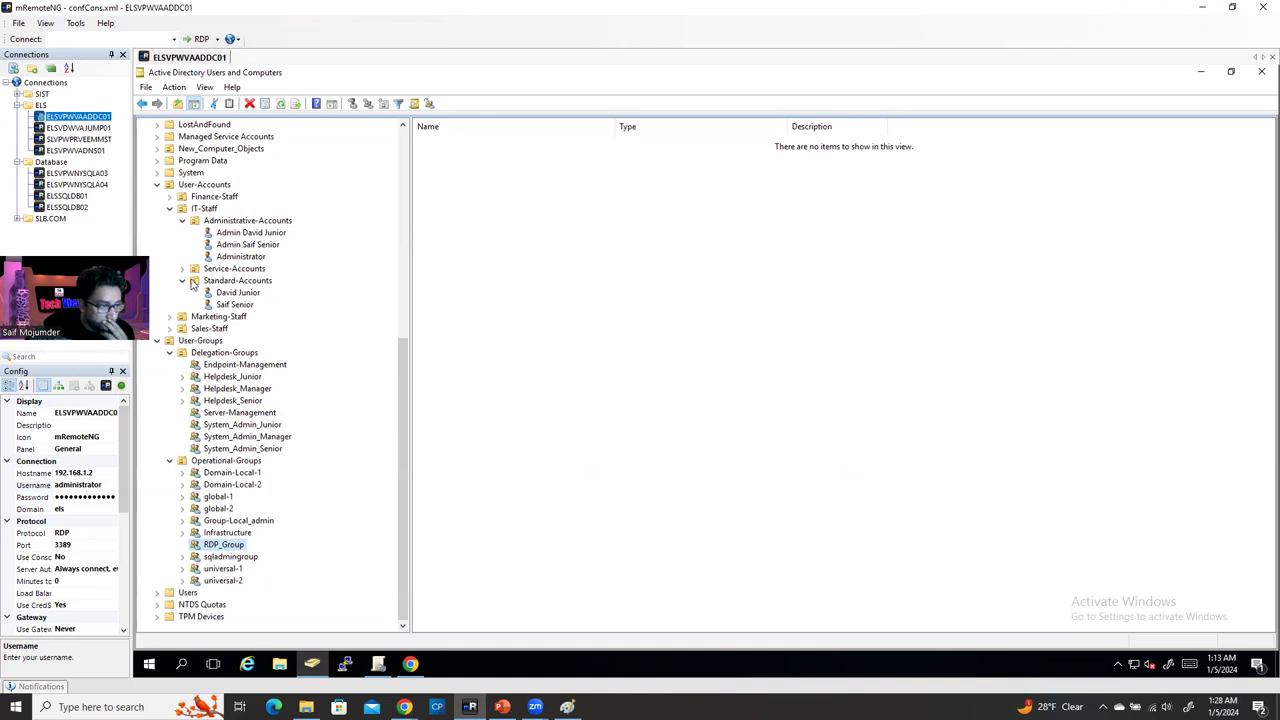
left_click(93, 130)
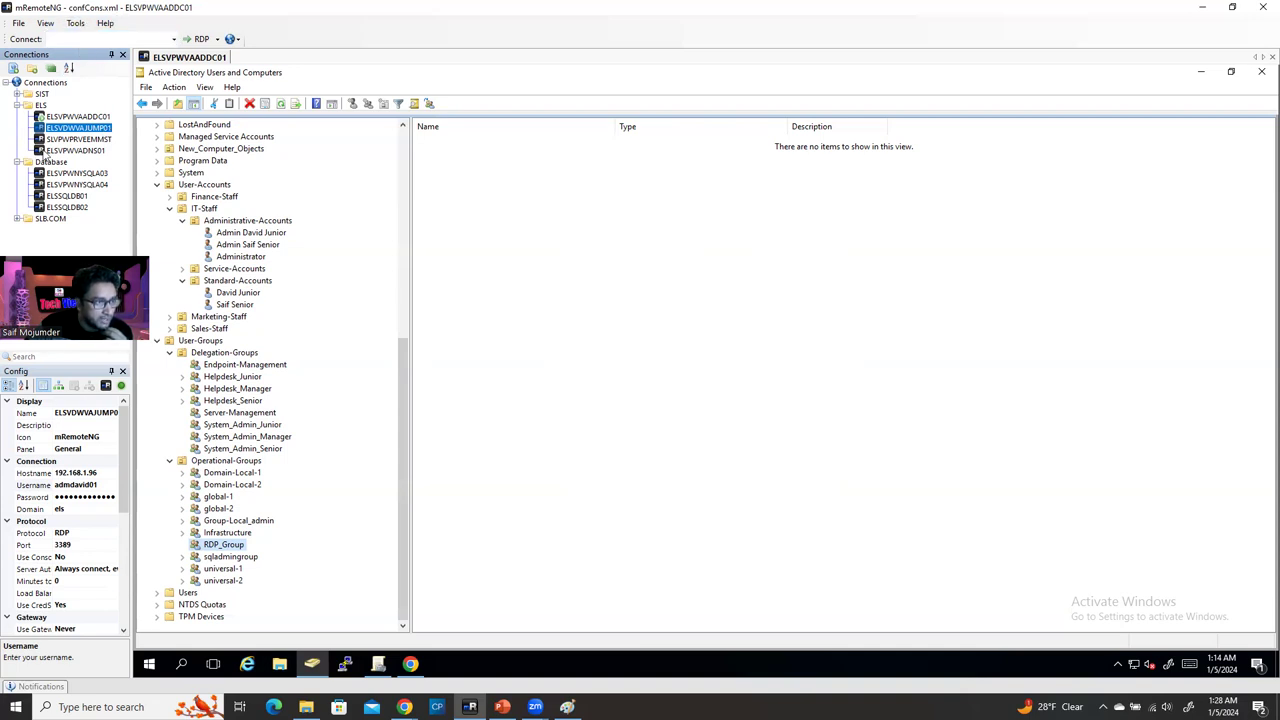
left_click(183, 666)
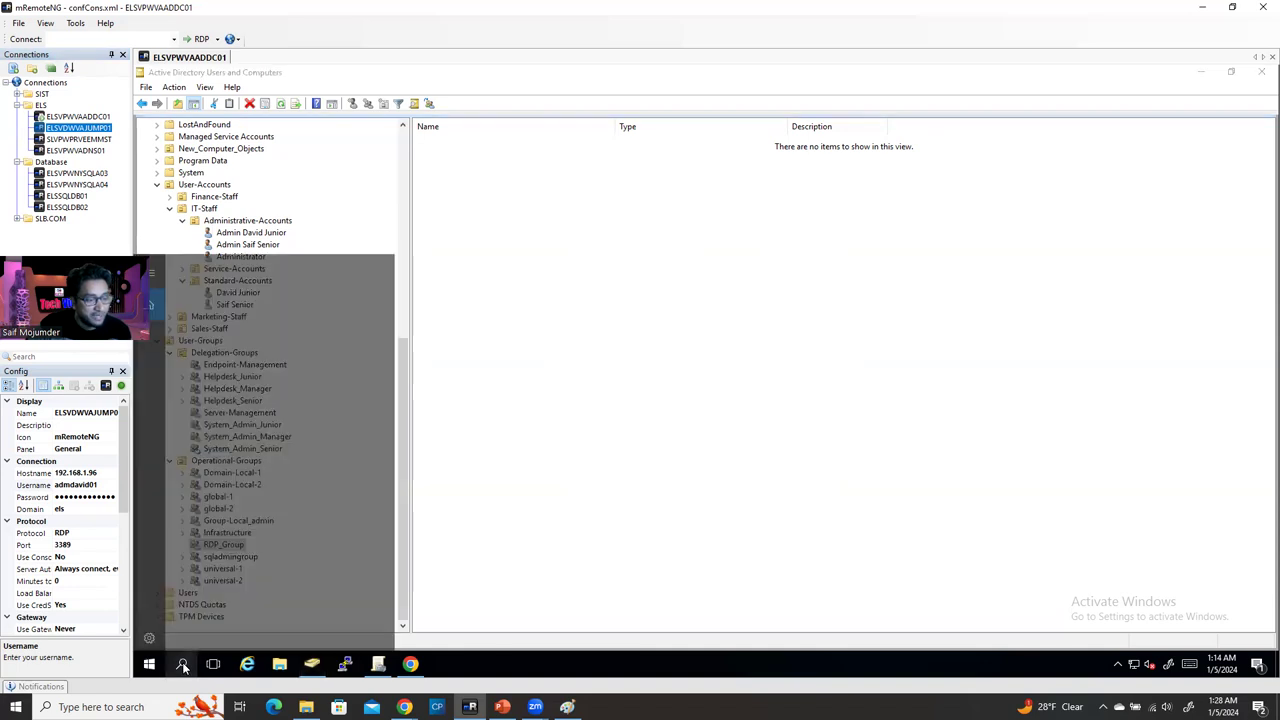
type("rdp")
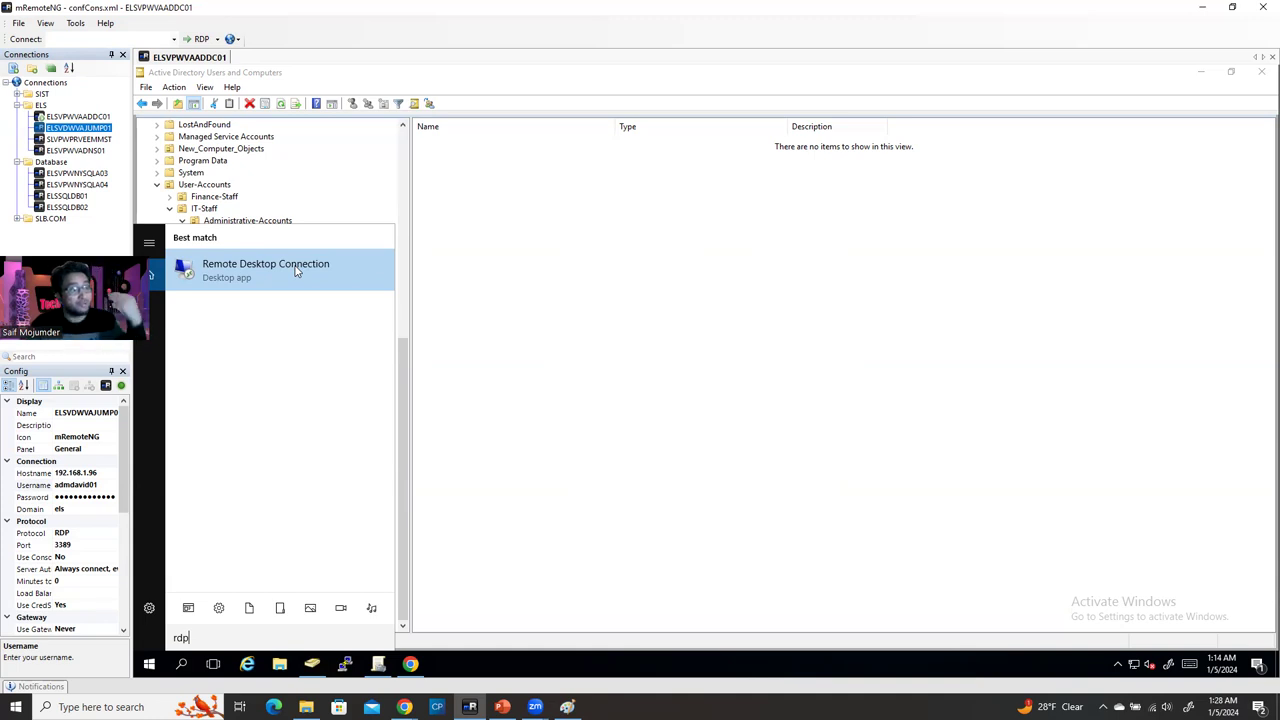
left_click(554, 290)
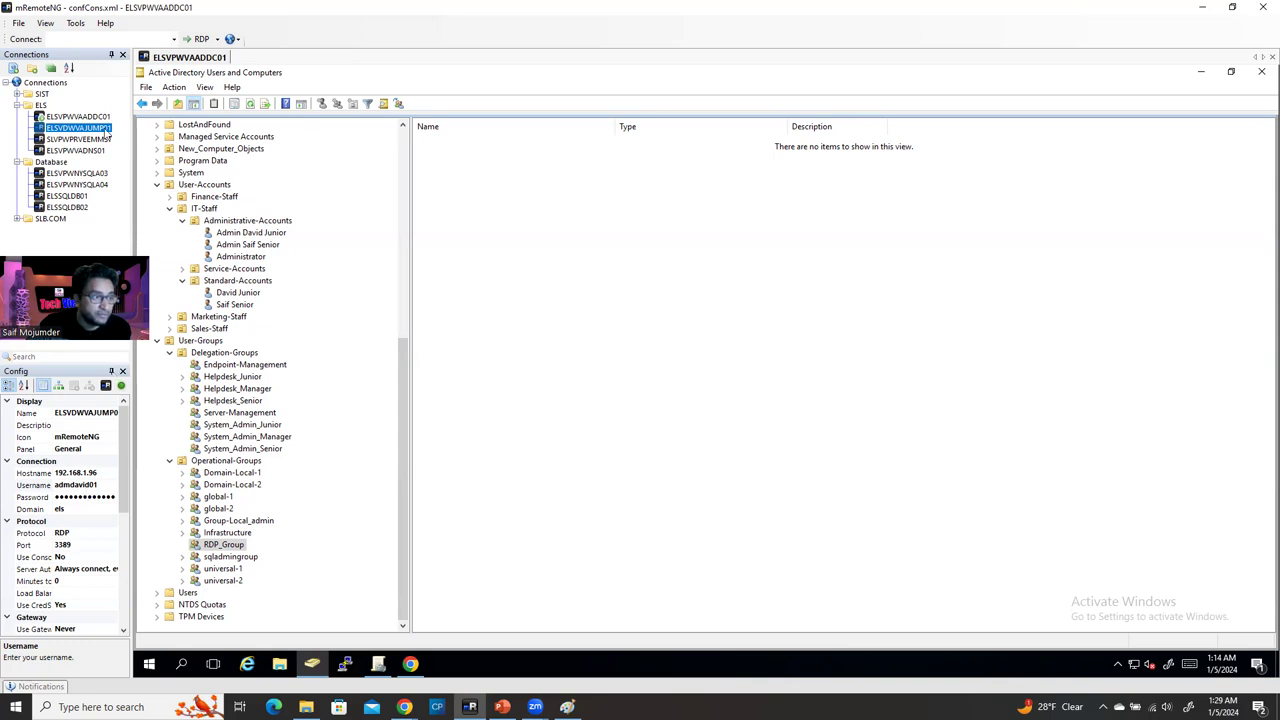
Change the ELSVDWVAJUMP01 connection's username to administrator and connect to the jump server.
double_click(80, 128)
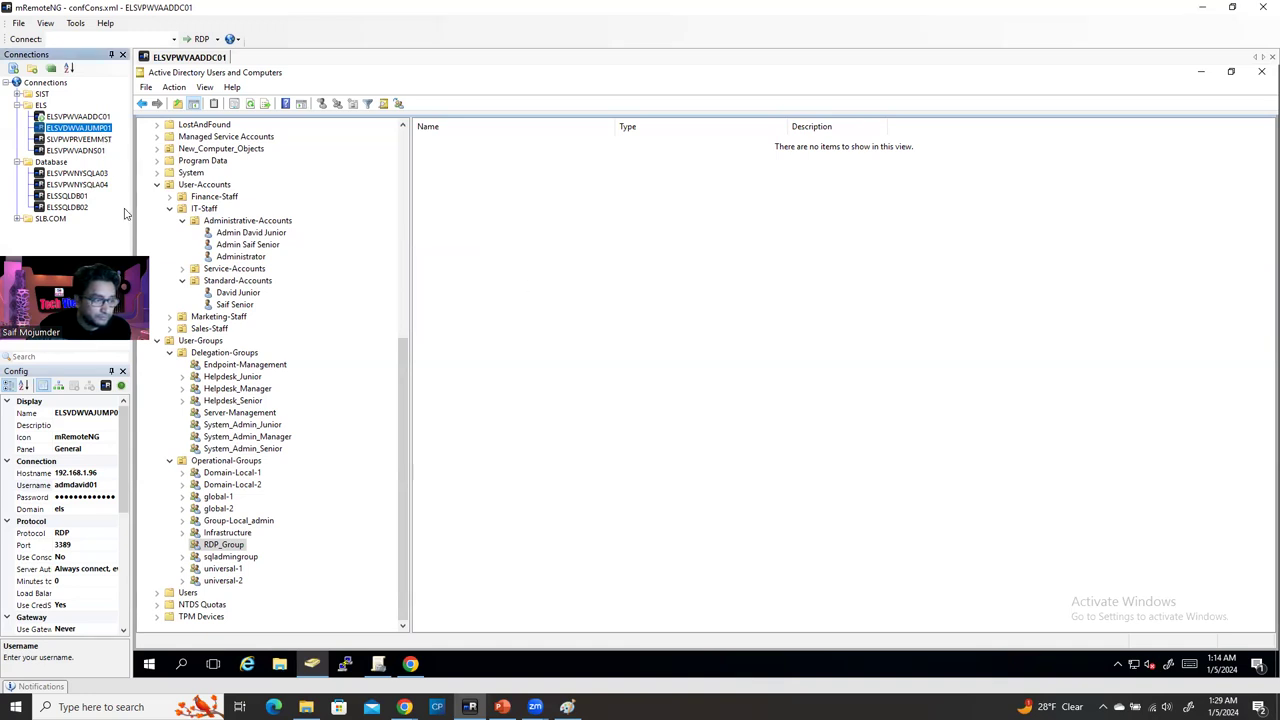
left_click(100, 486)
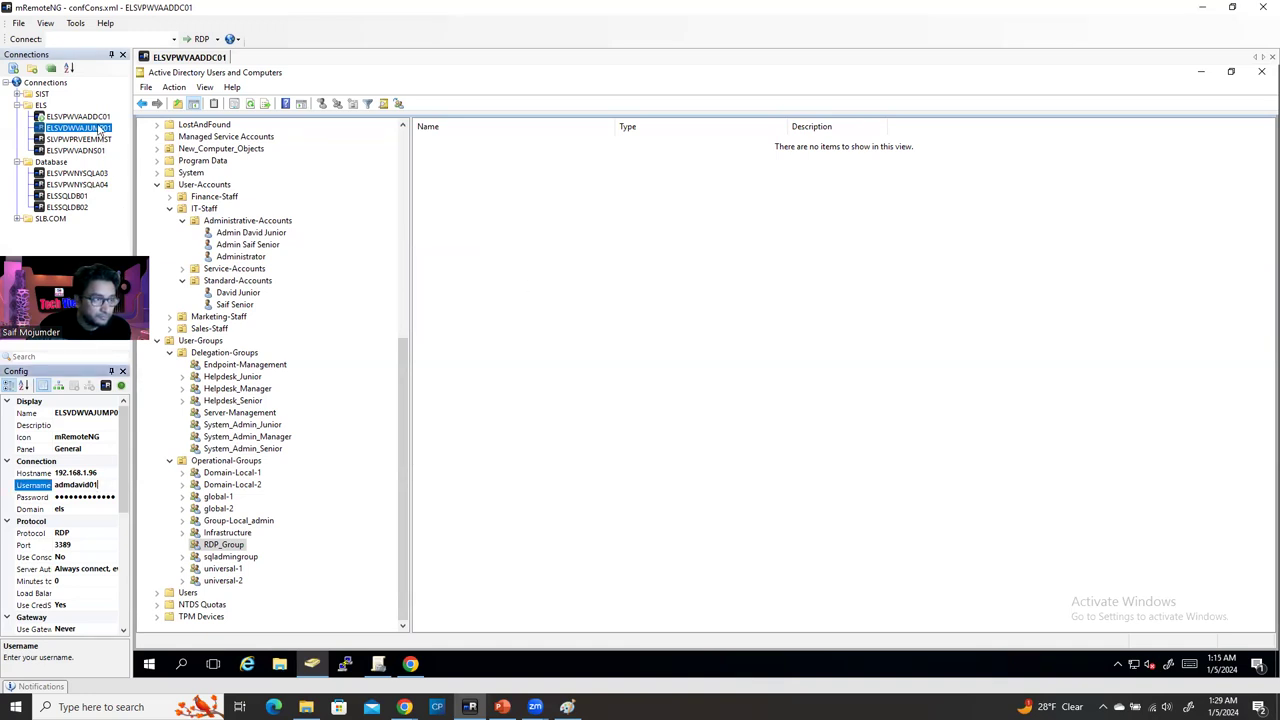
double_click(100, 130)
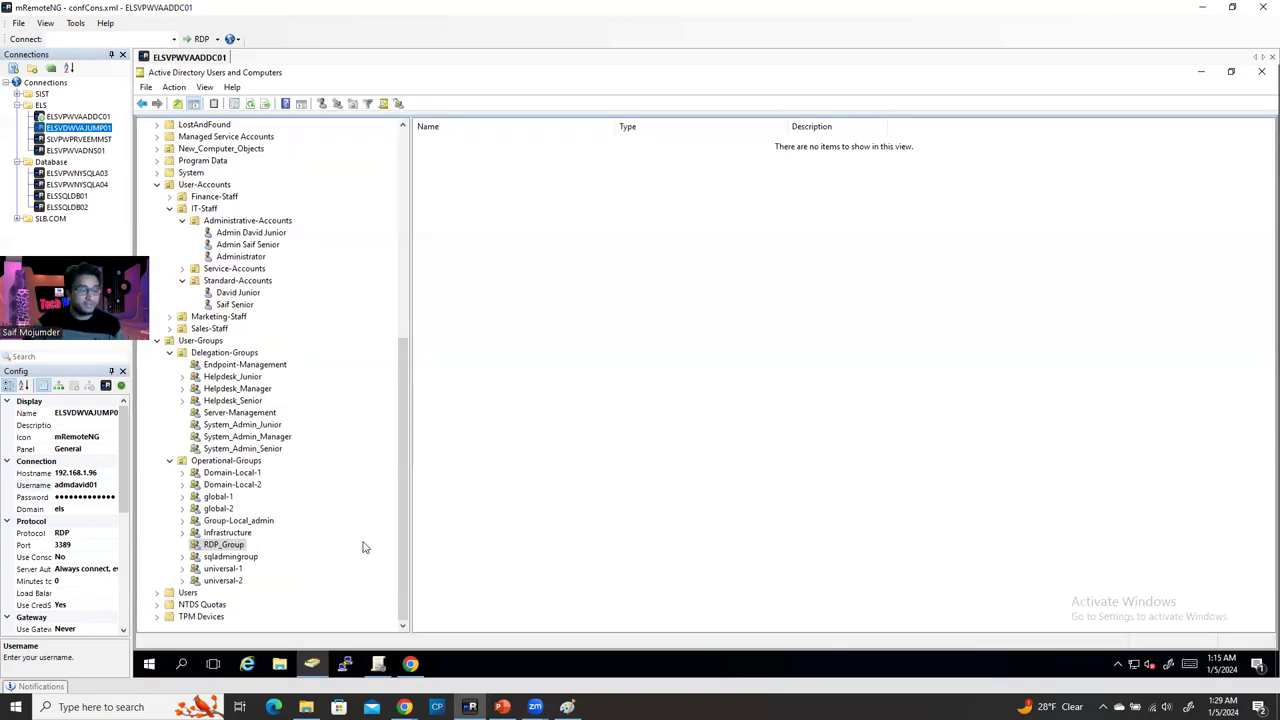
right_click(223, 544)
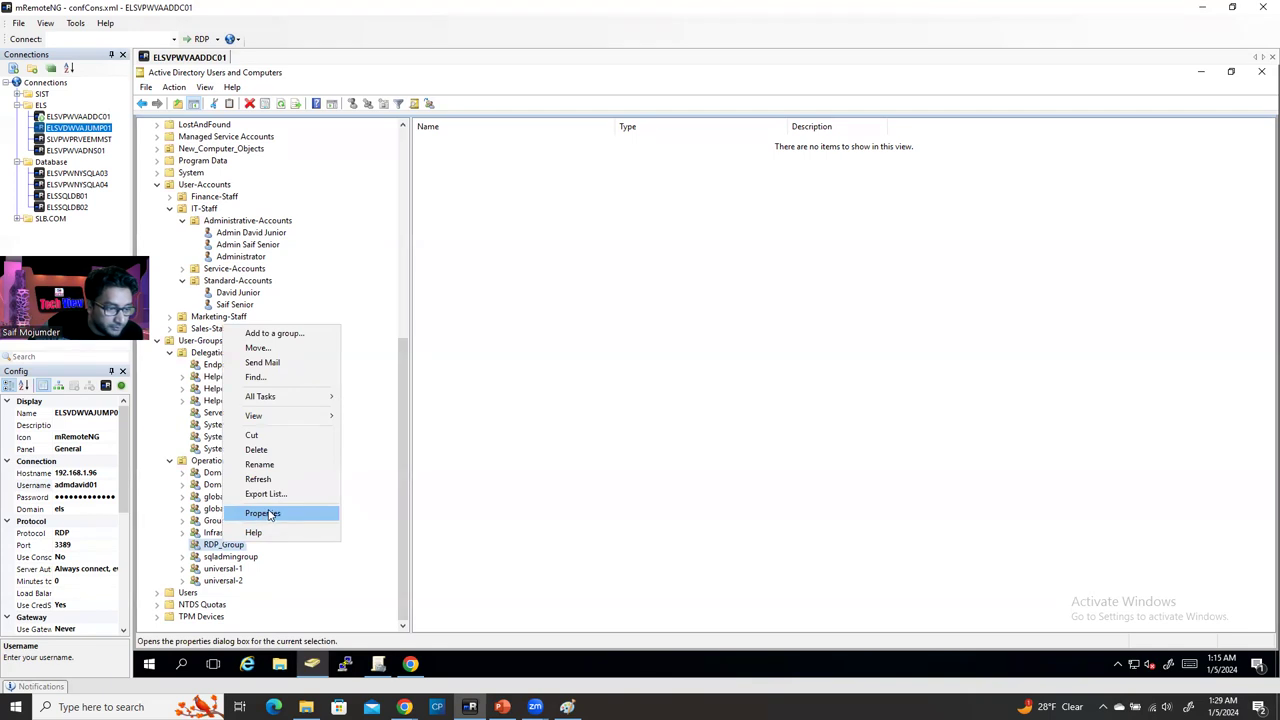
left_click(98, 484)
left_click_drag(98, 484, 46, 485)
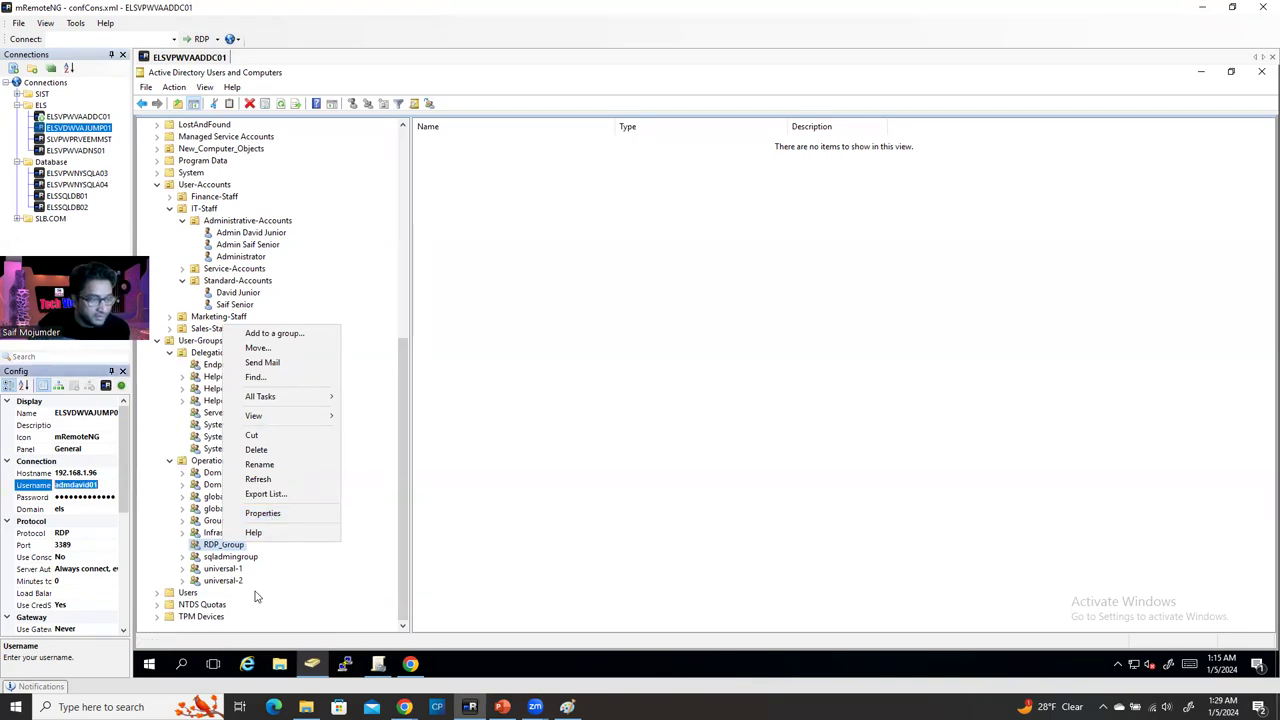
type("administrator")
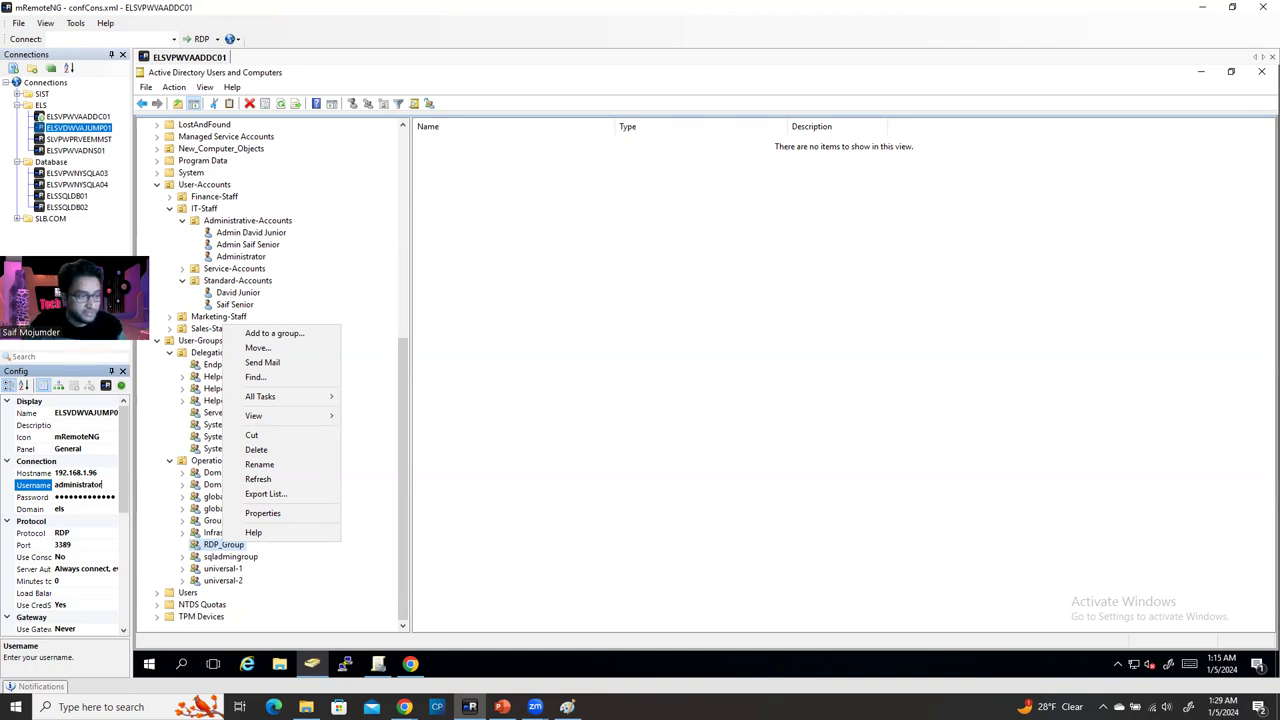
left_click(641, 443)
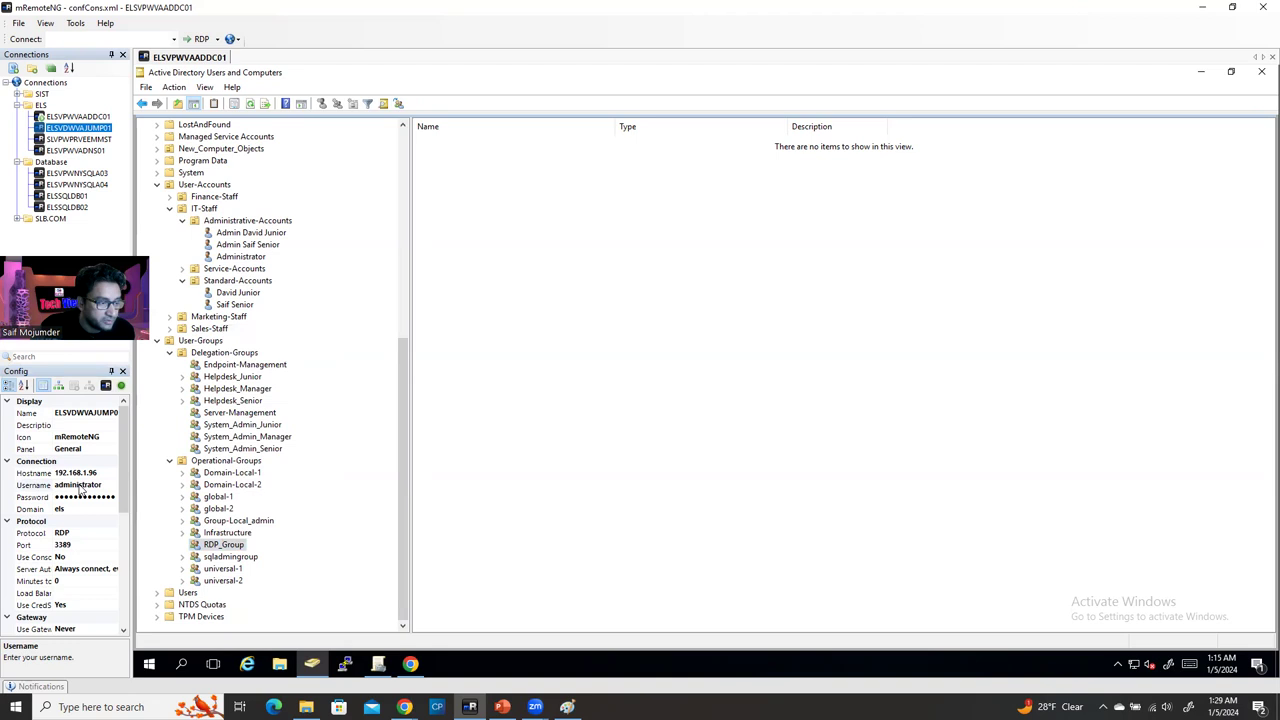
double_click(91, 129)
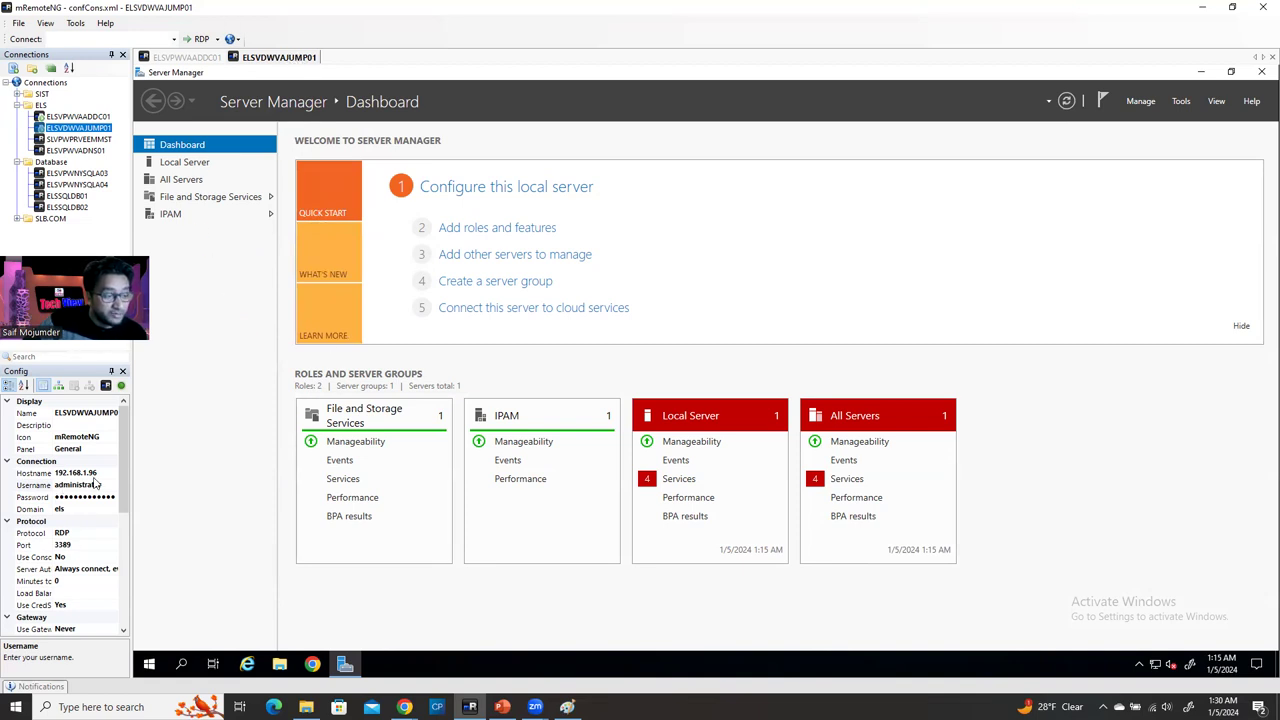
On ELSVDWVAJUMP01, confirm ELS\RDP_Group has Remote Desktop access and require Network Level Authentication.
left_click(190, 163)
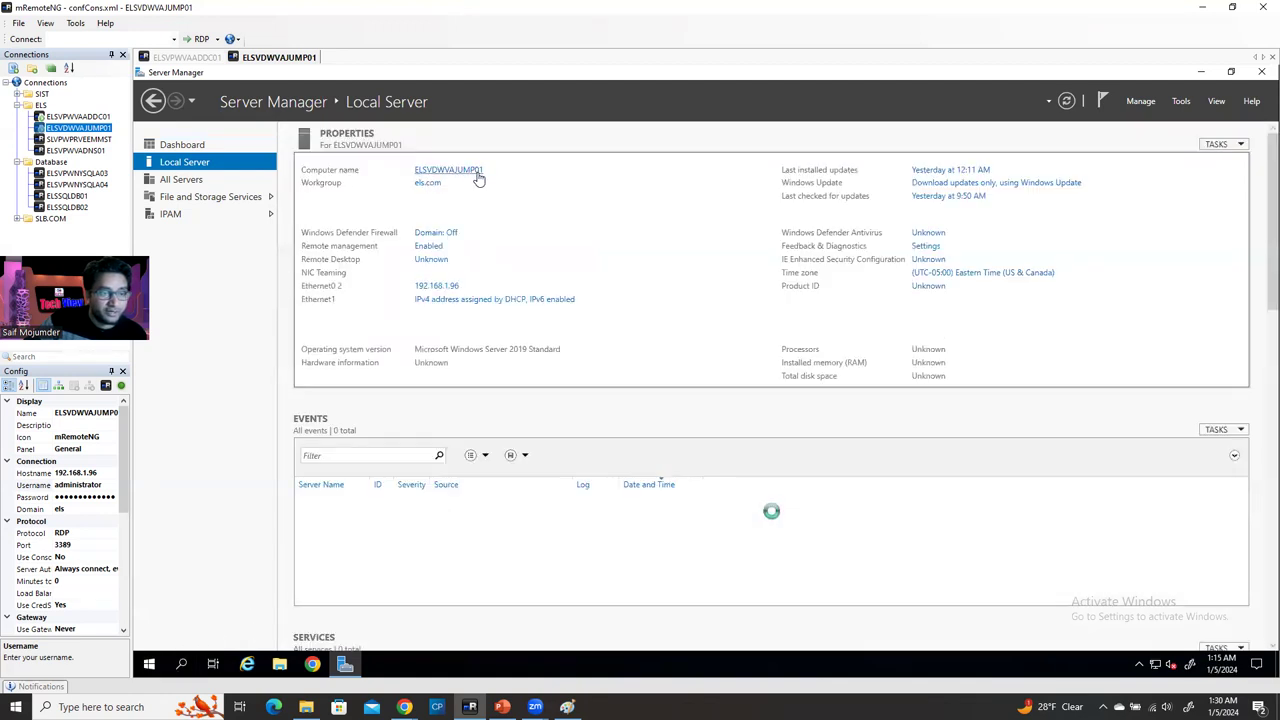
left_click(460, 170)
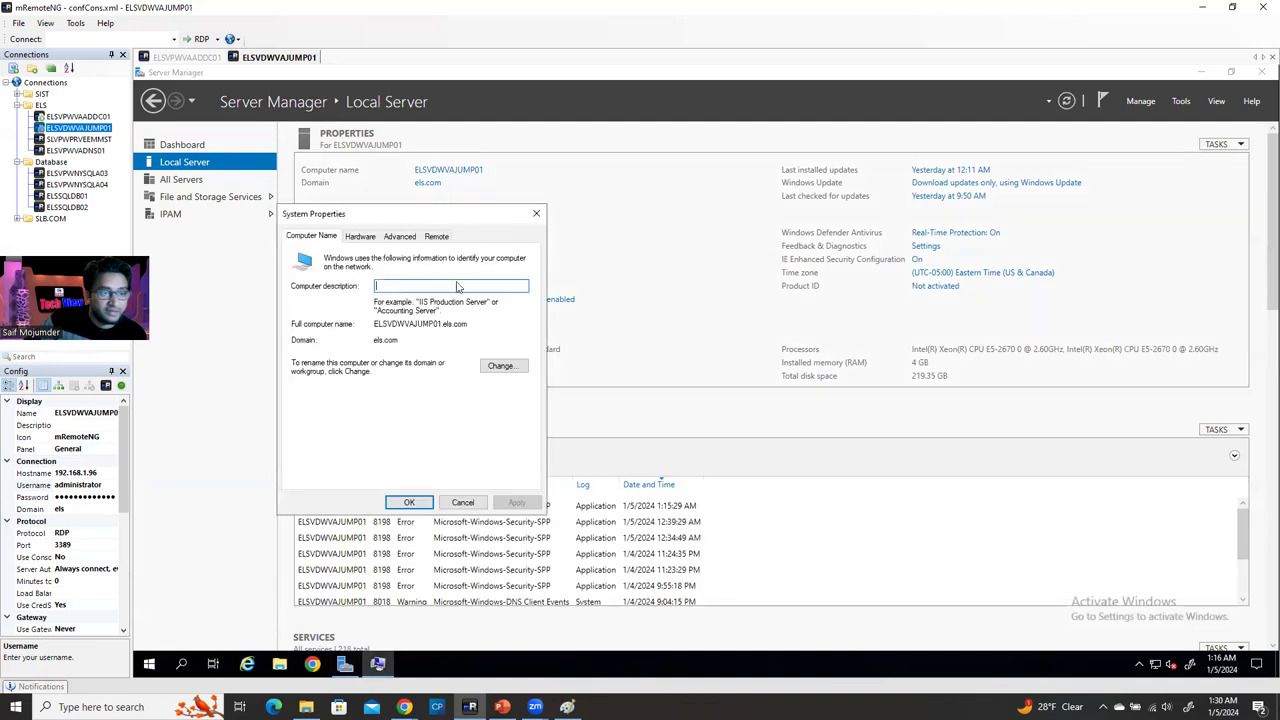
left_click(436, 236)
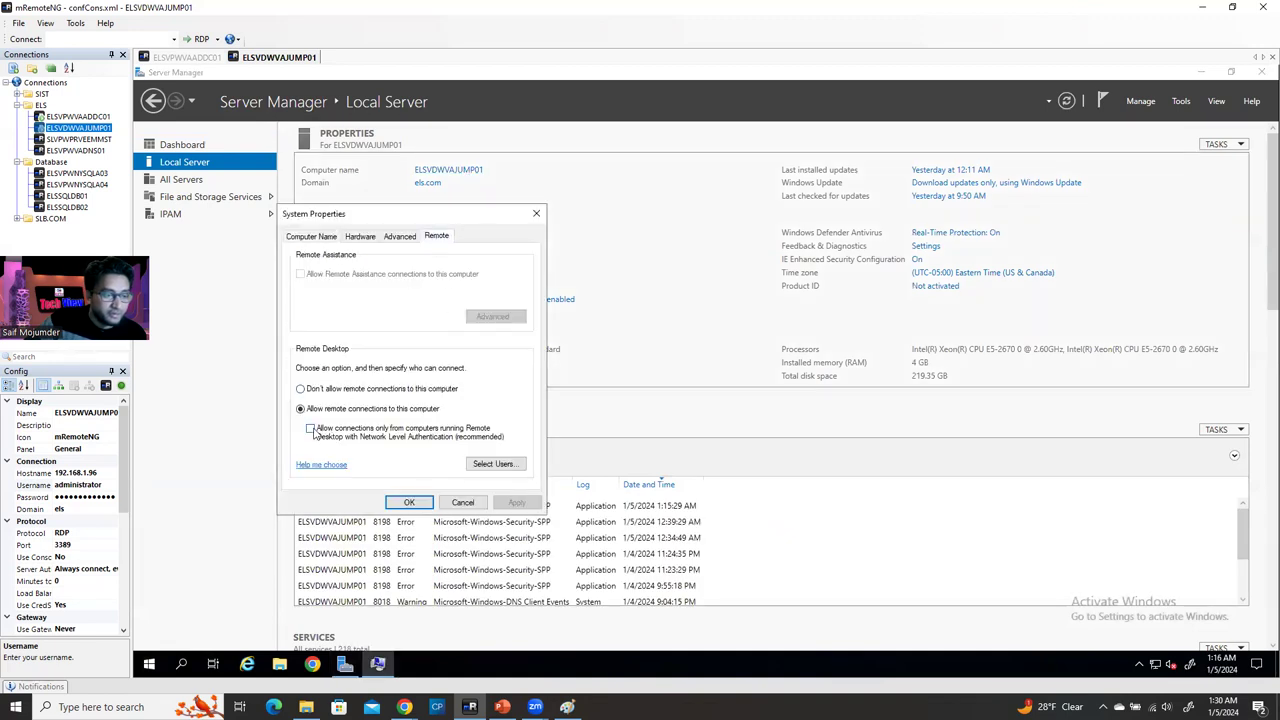
left_click(494, 464)
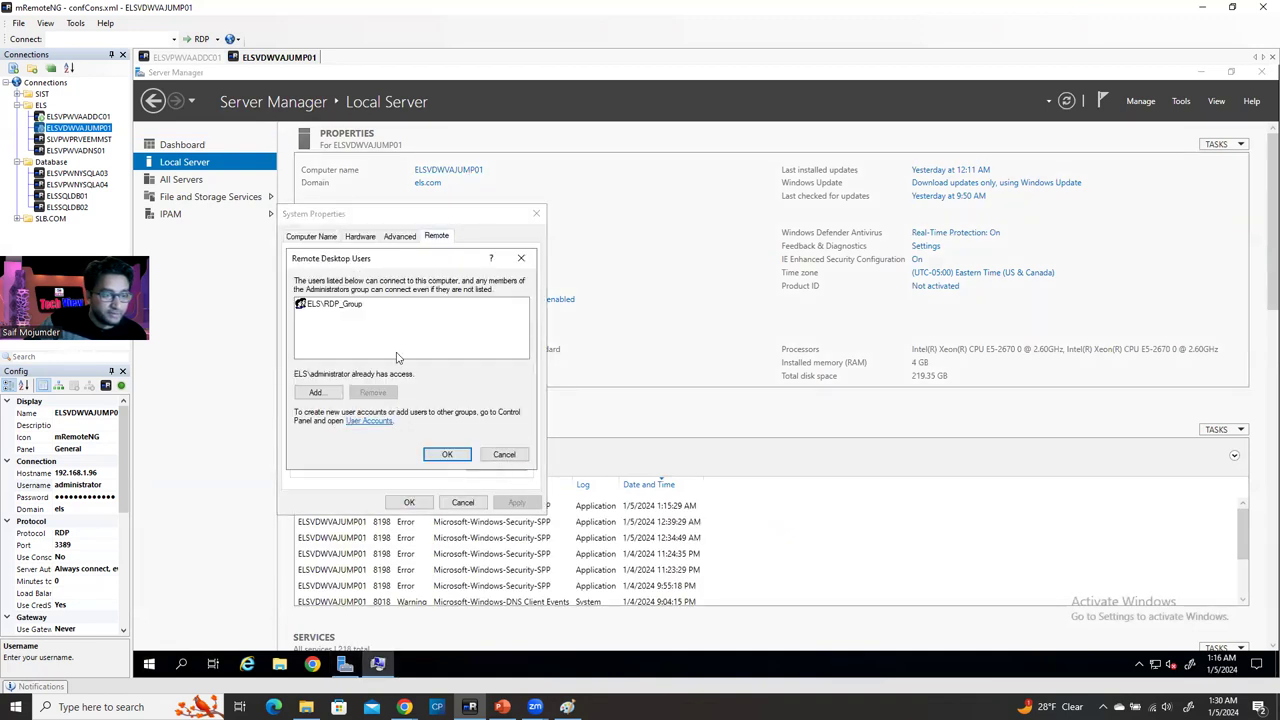
left_click(338, 313)
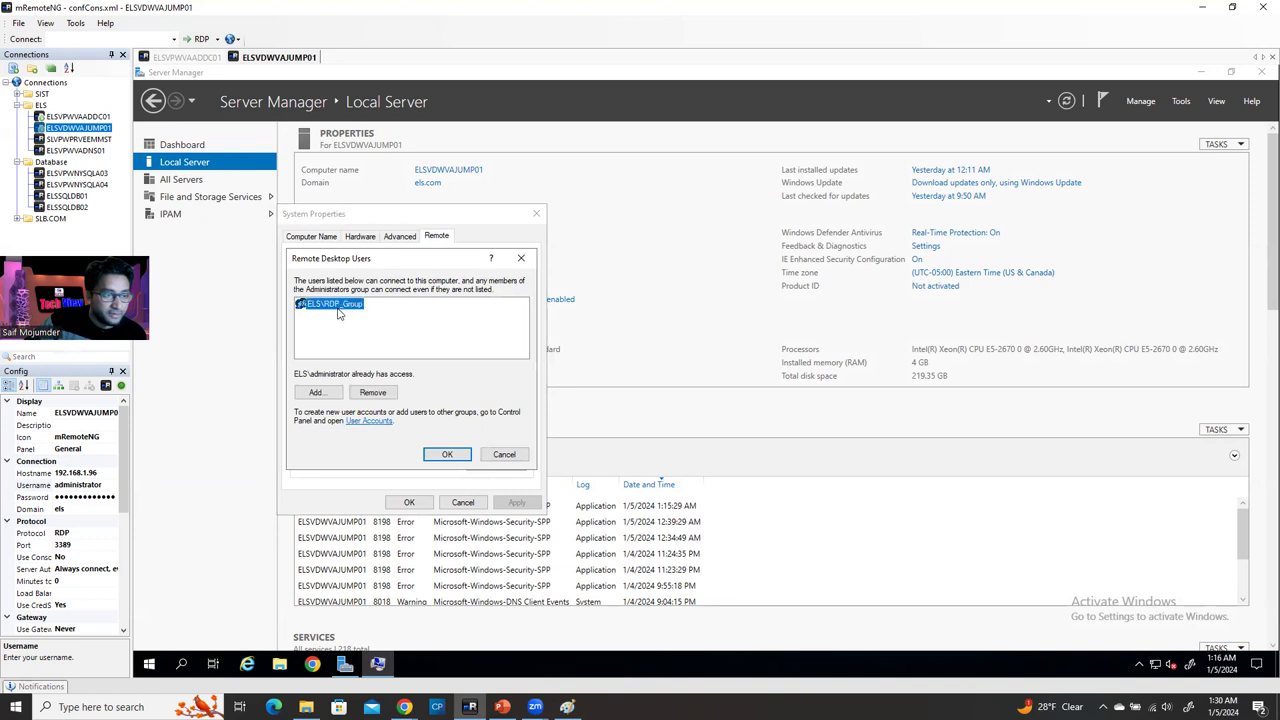
left_click(447, 455)
left_click(366, 433)
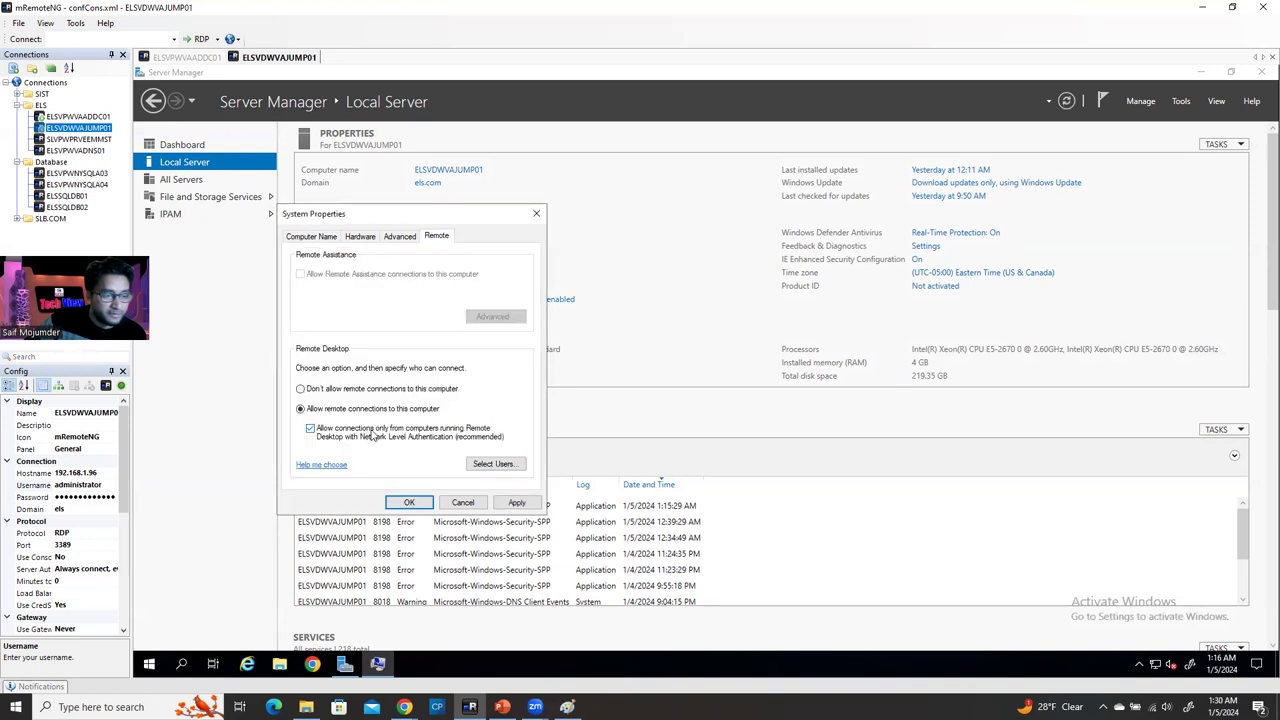
left_click(517, 503)
left_click(409, 502)
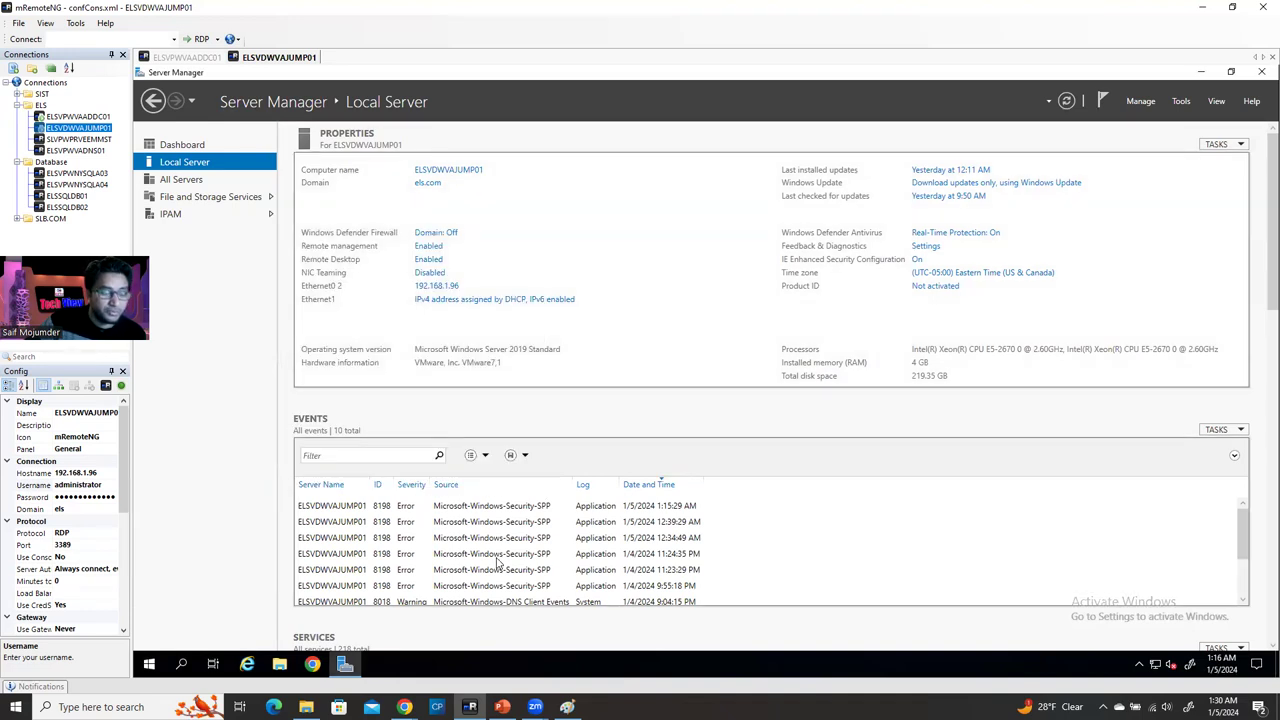
Change the jump server connection's username to the admin user's account and connect with it.
left_click(196, 58)
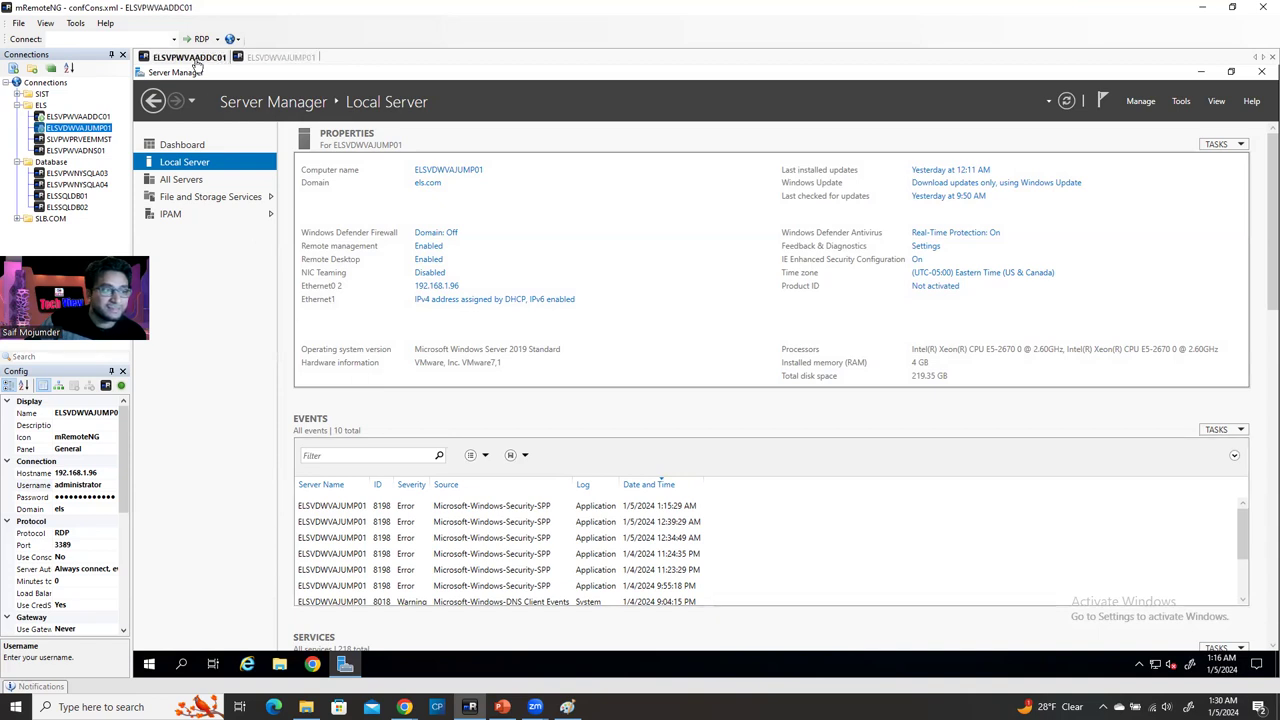
left_click(284, 58)
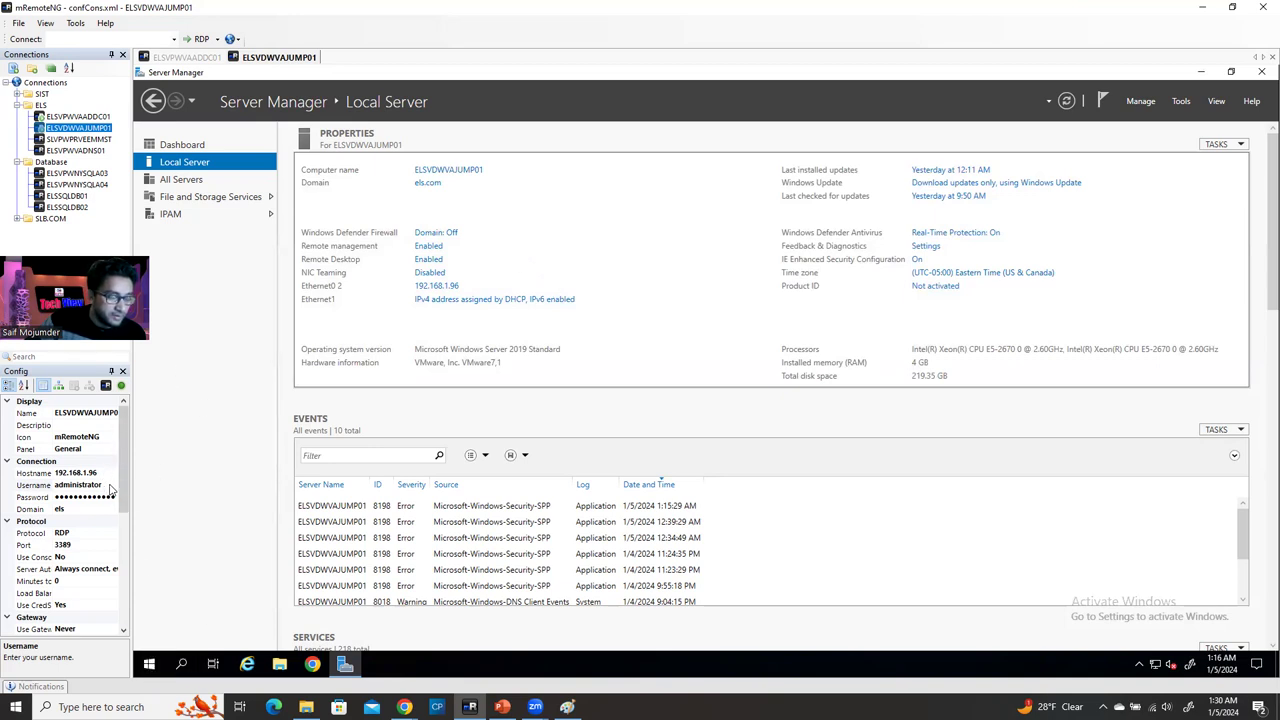
left_click(110, 484)
double_click(106, 484)
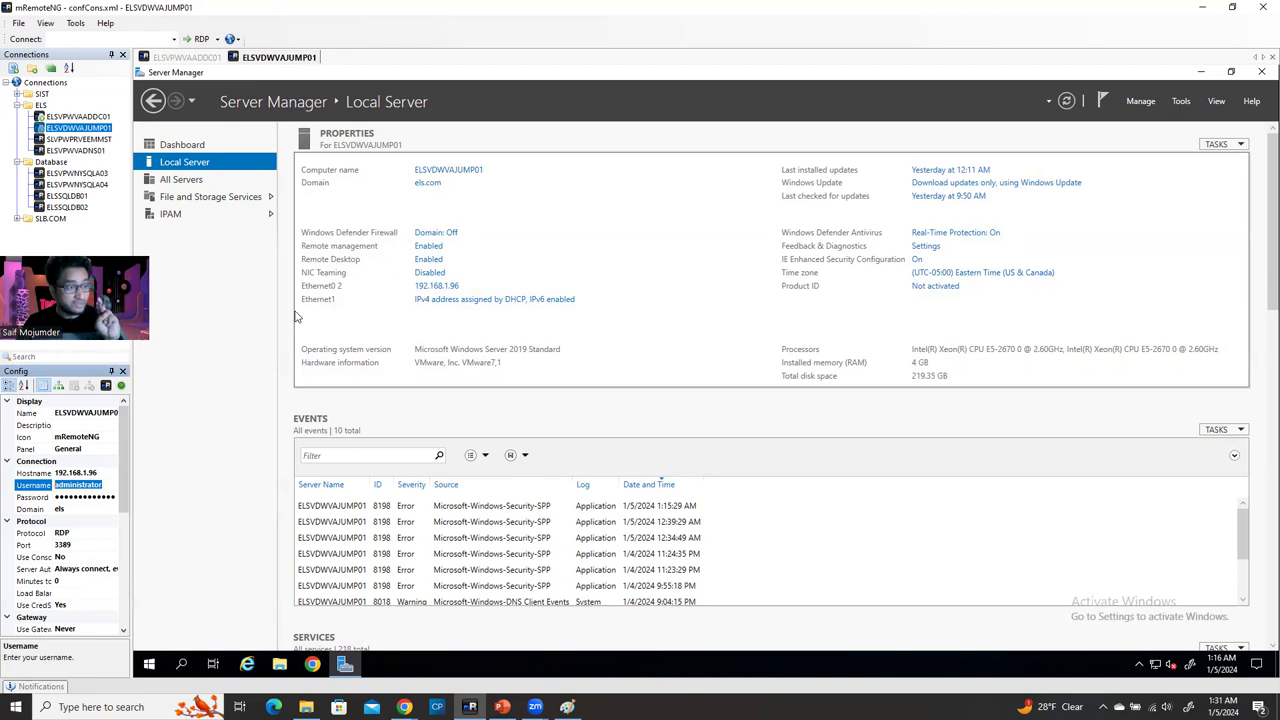
type("admsaif01")
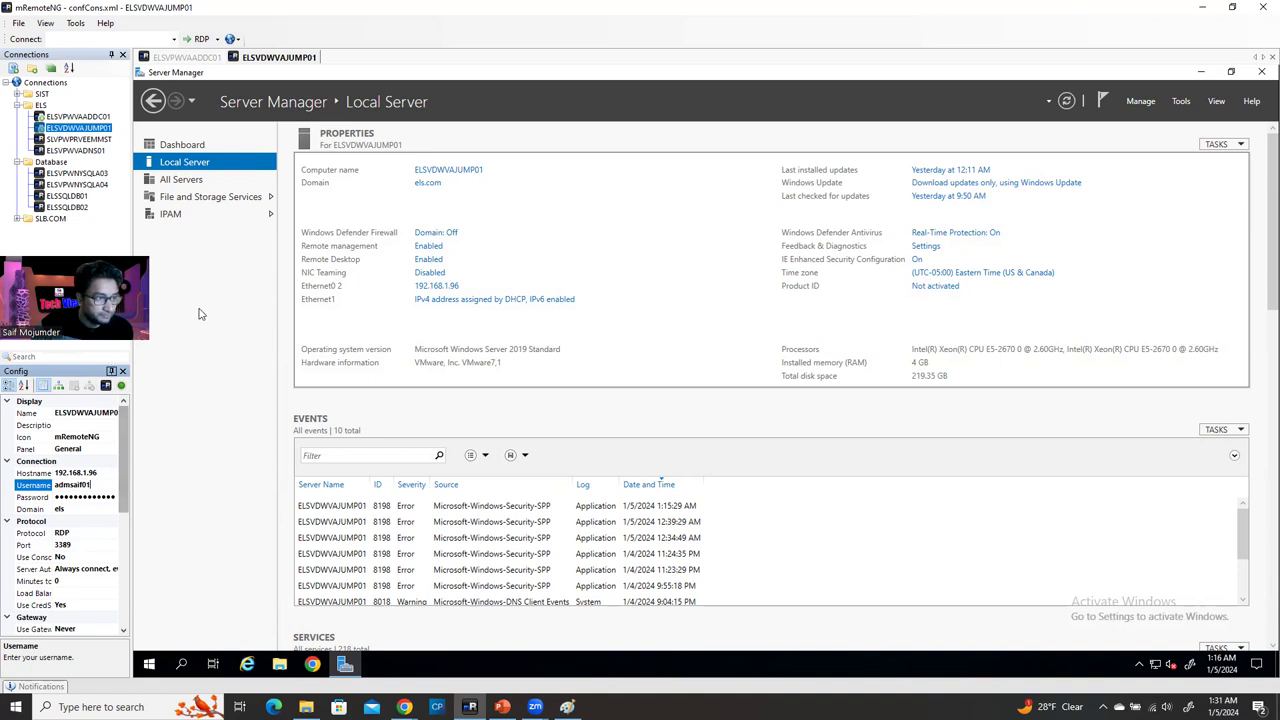
key("Return")
left_click(100, 129)
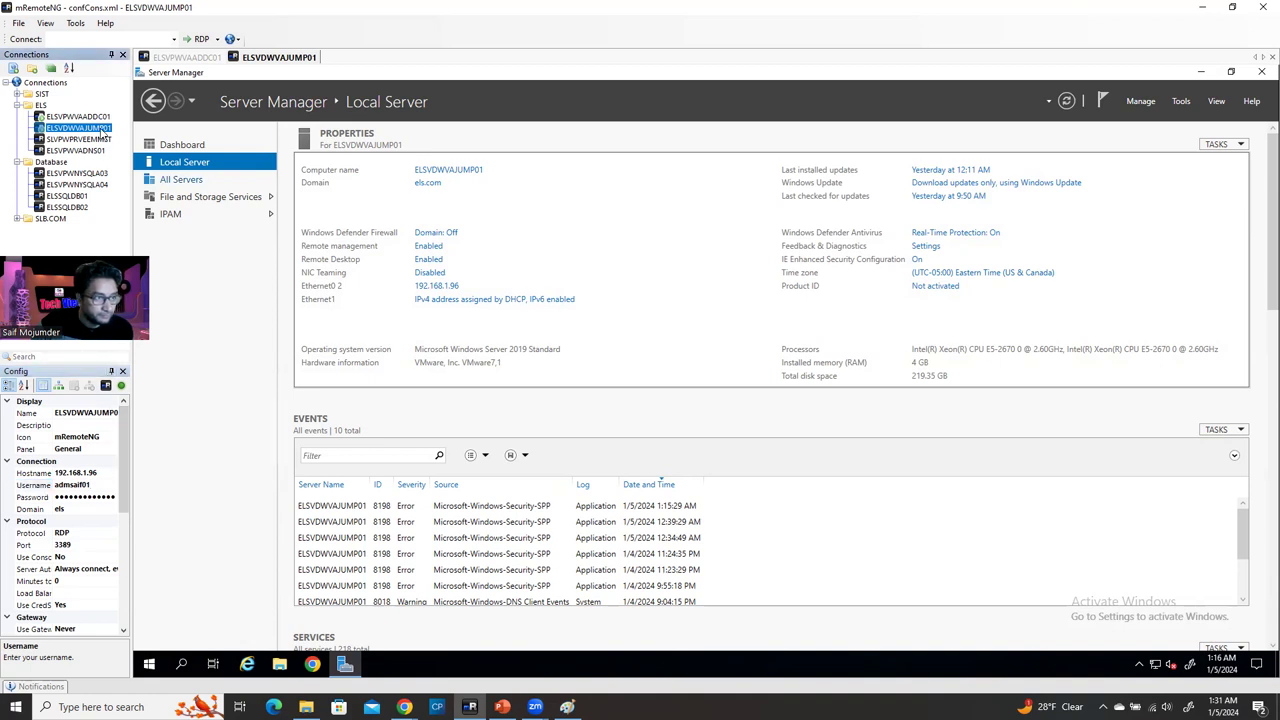
right_click(101, 131)
left_click(135, 137)
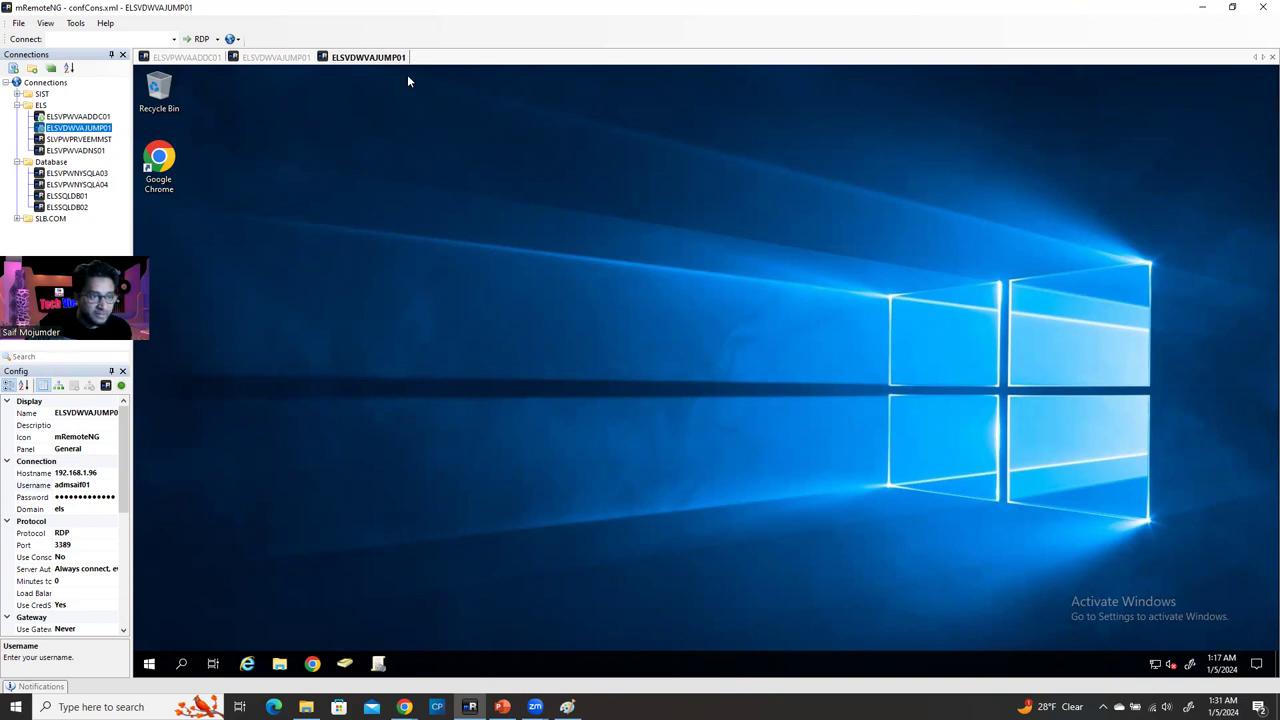
Sign the administrator out of the original jump server session.
left_click(288, 57)
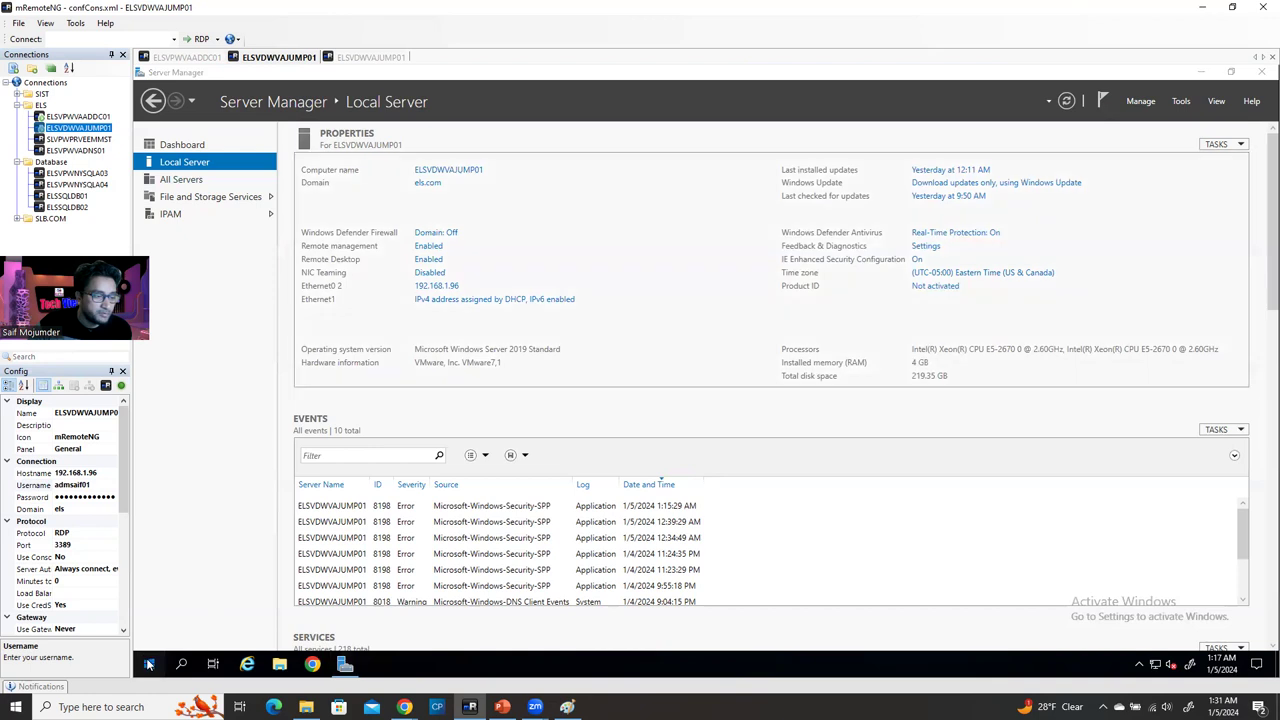
left_click(149, 664)
left_click(162, 506)
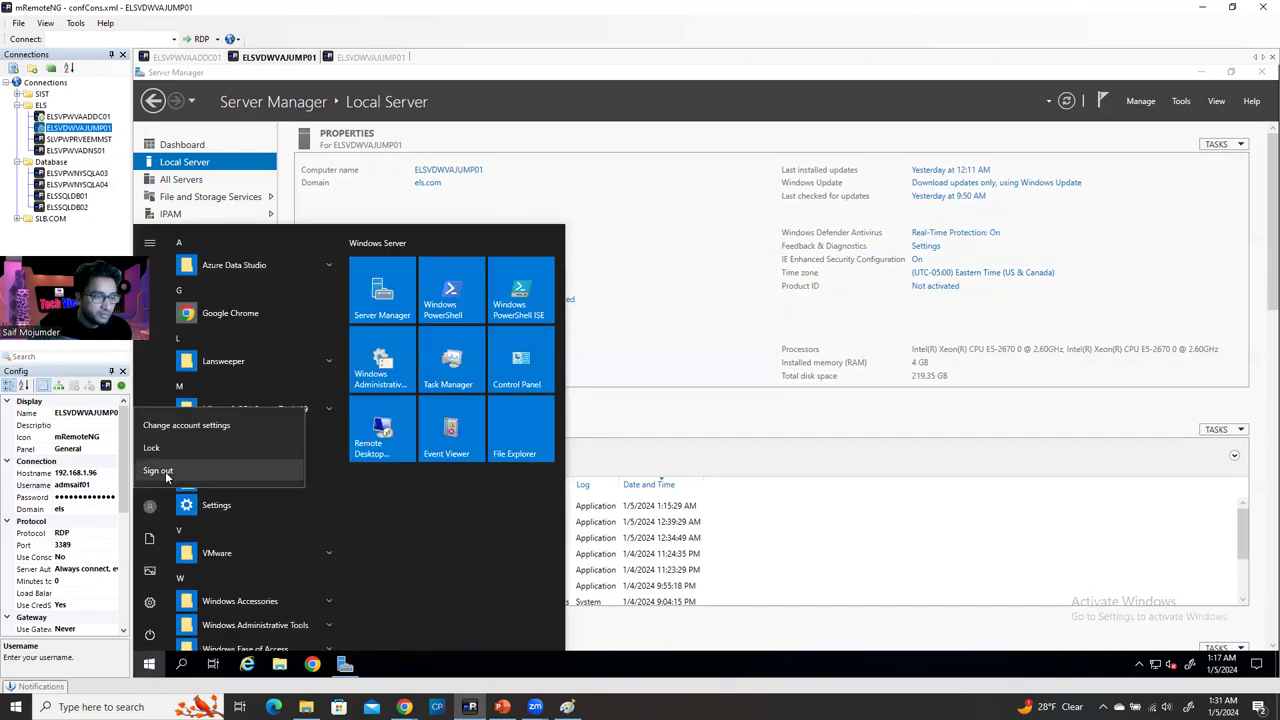
left_click(158, 471)
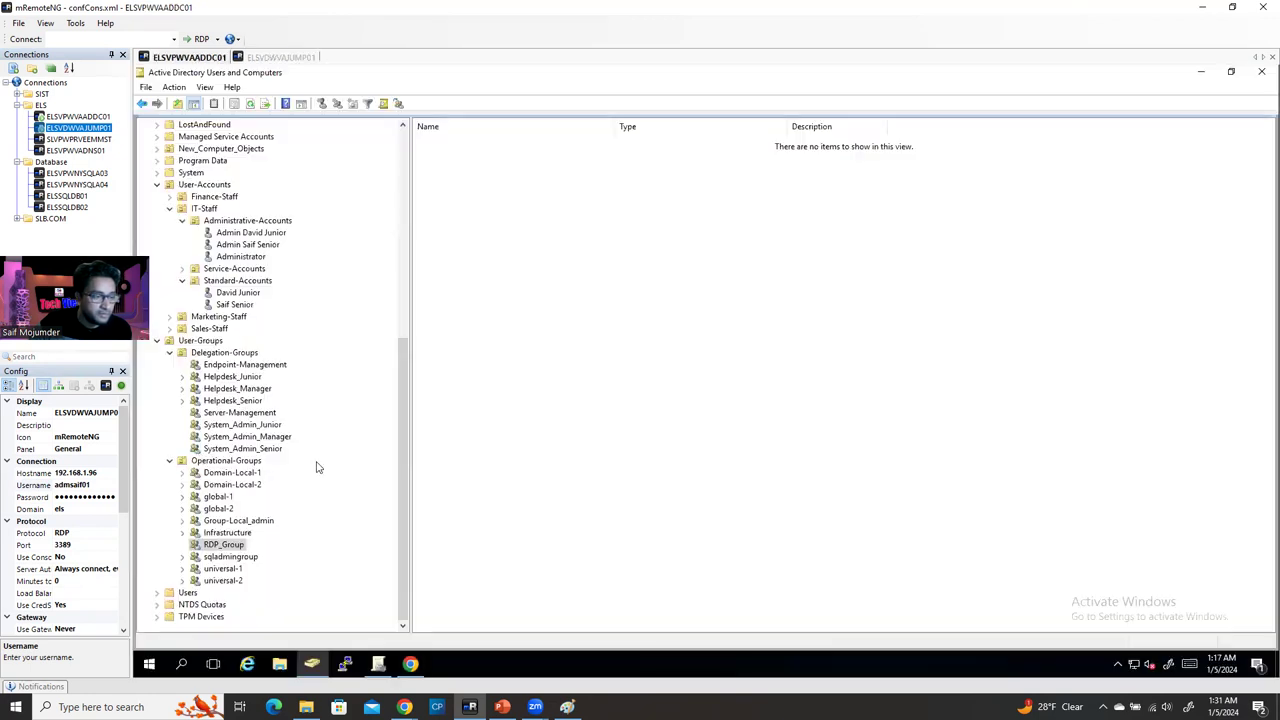
Change the ELSVDWVAJUMP01 connection's username to the senior admin account.
left_click(97, 485)
left_click_drag(97, 485, 56, 487)
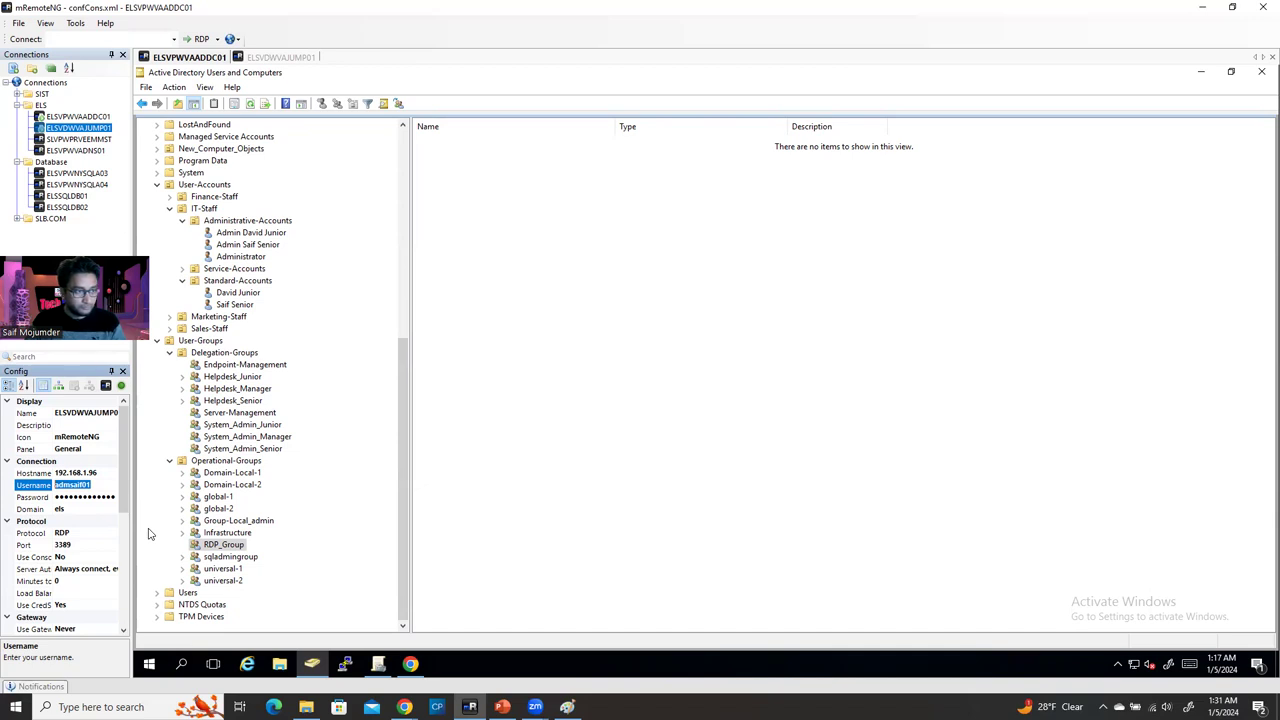
type("s")
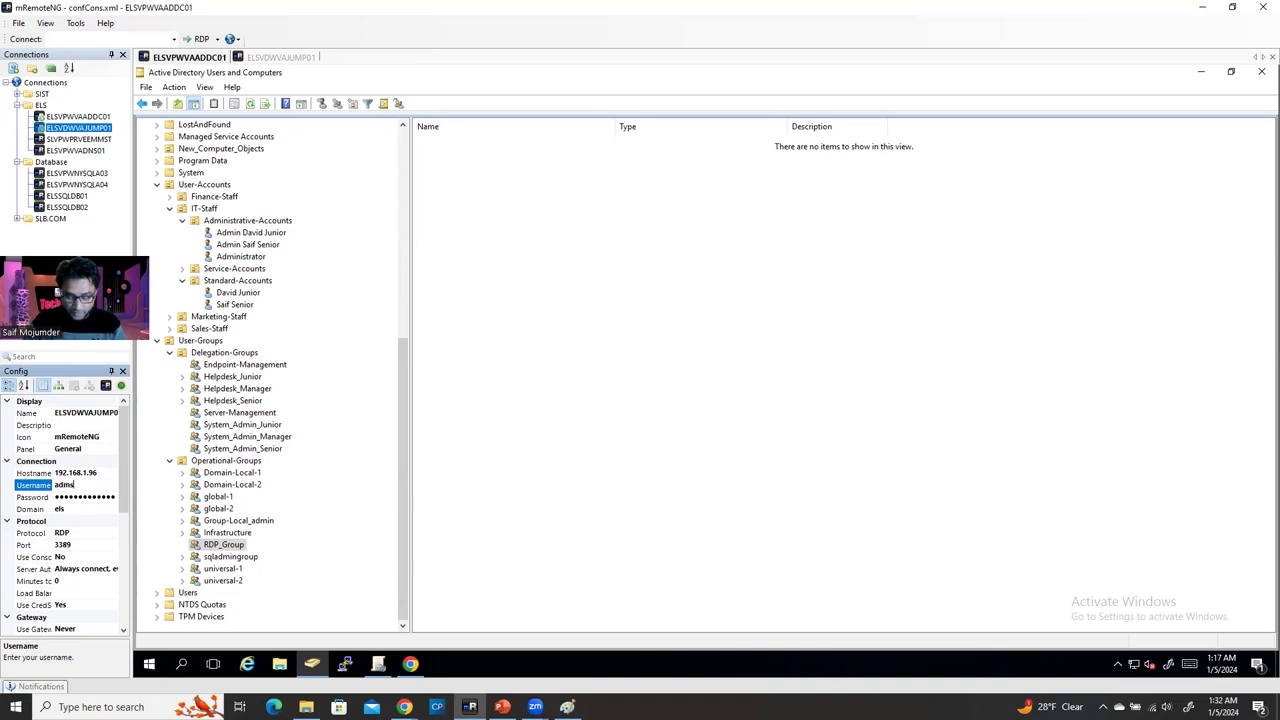
type("f01")
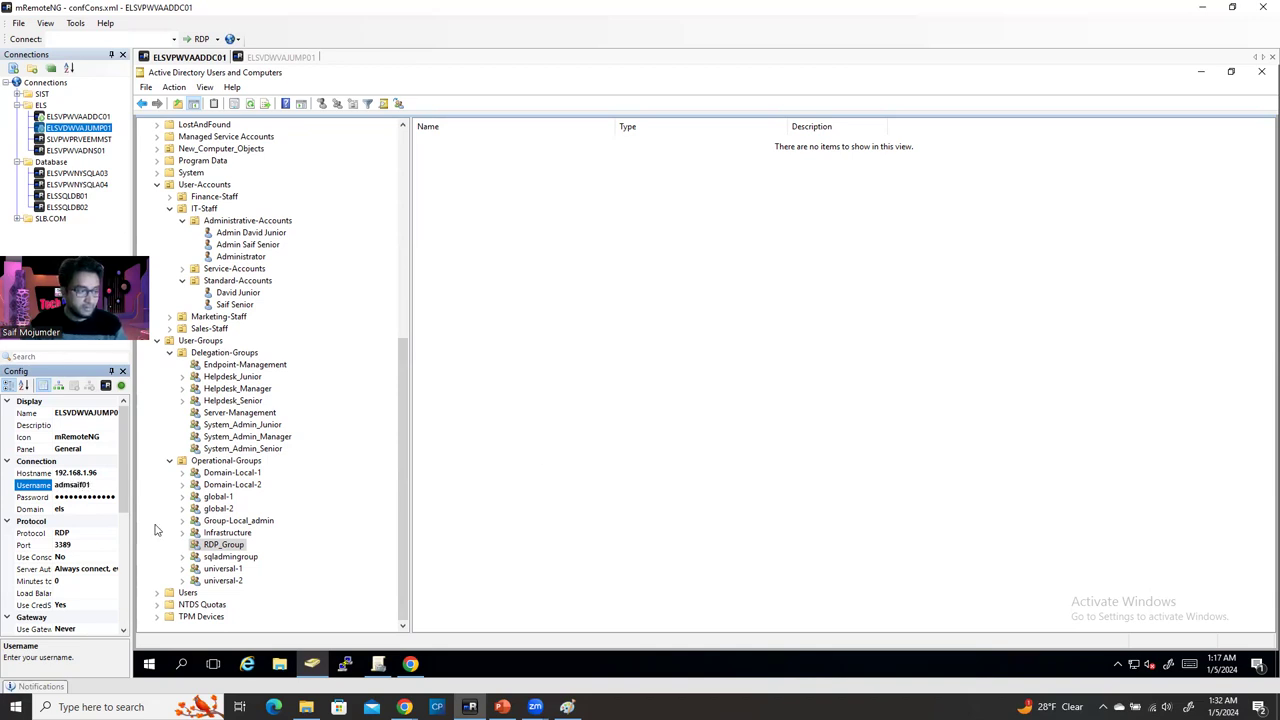
Duplicate the ELSVDWVAJUMP01 connection and set the copy's username to the junior admin account.
right_click(105, 129)
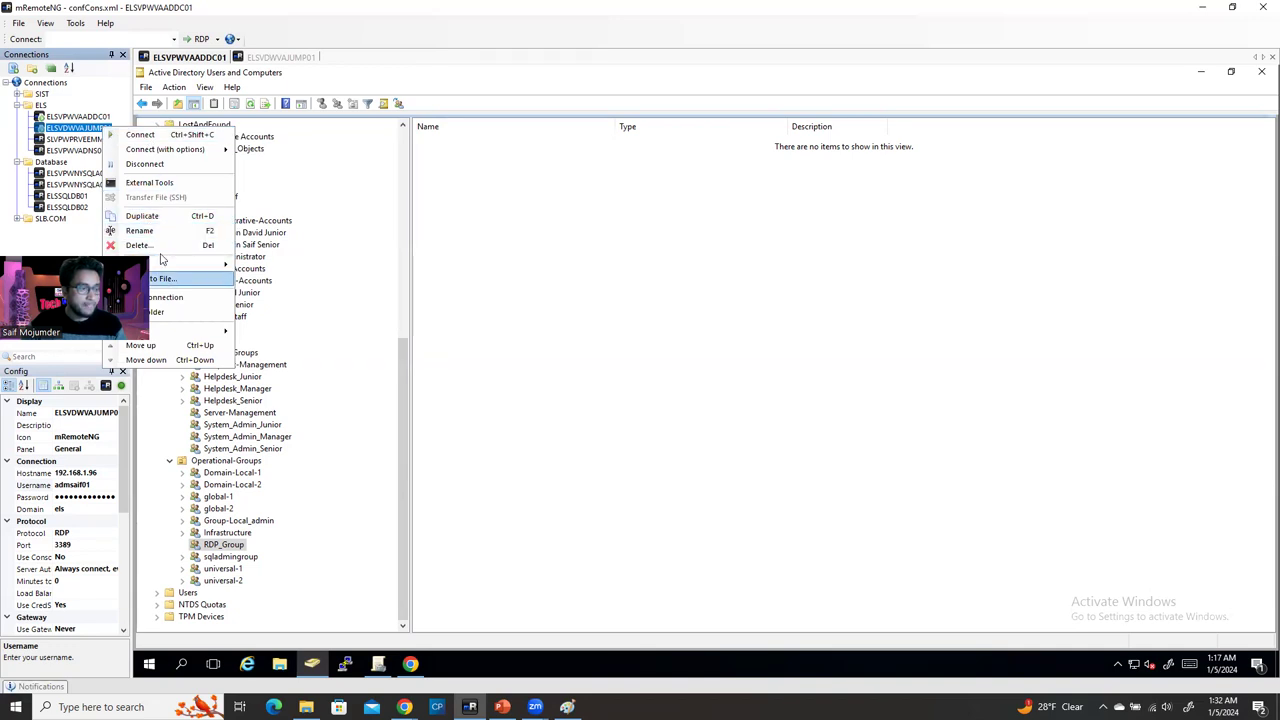
left_click(150, 217)
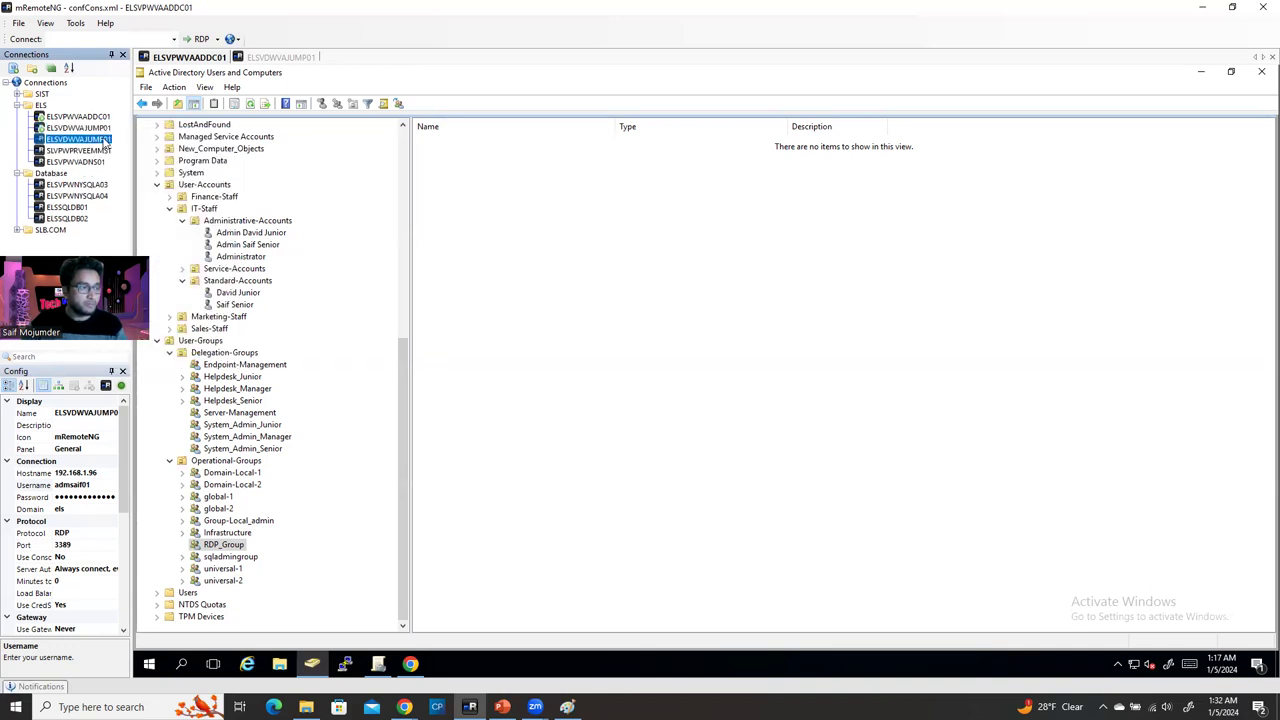
left_click(50, 484)
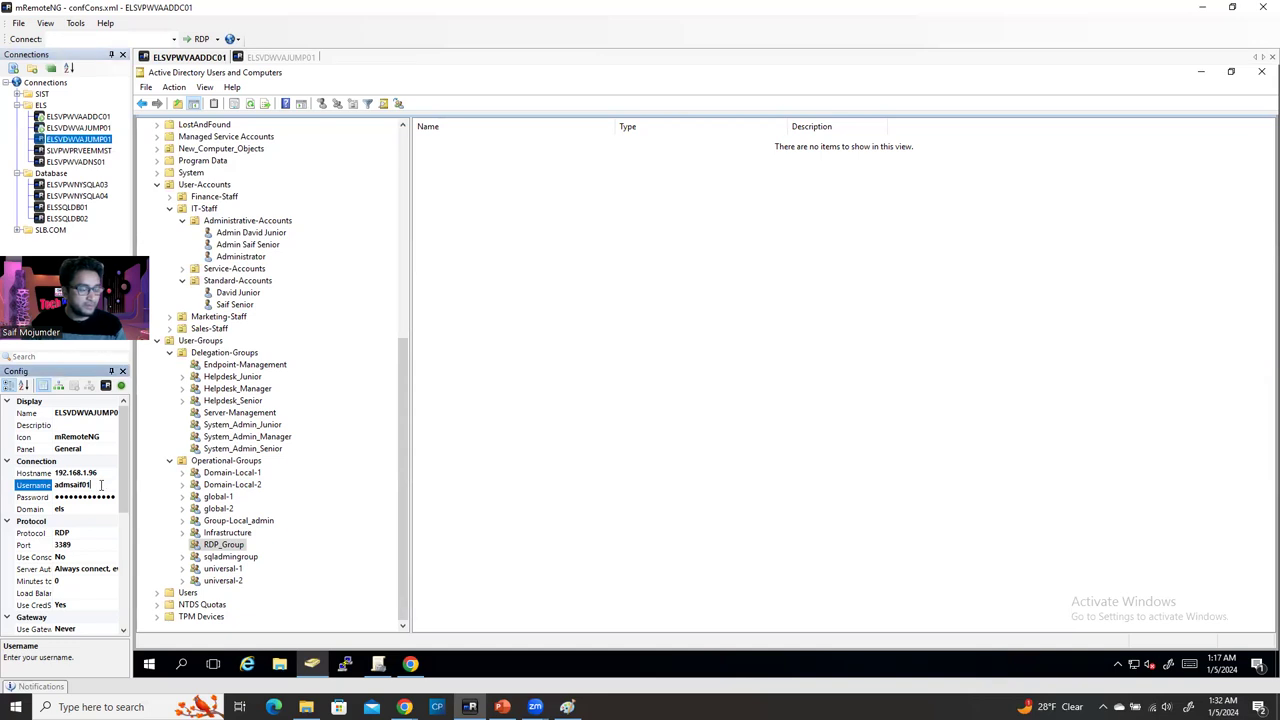
type("ad")
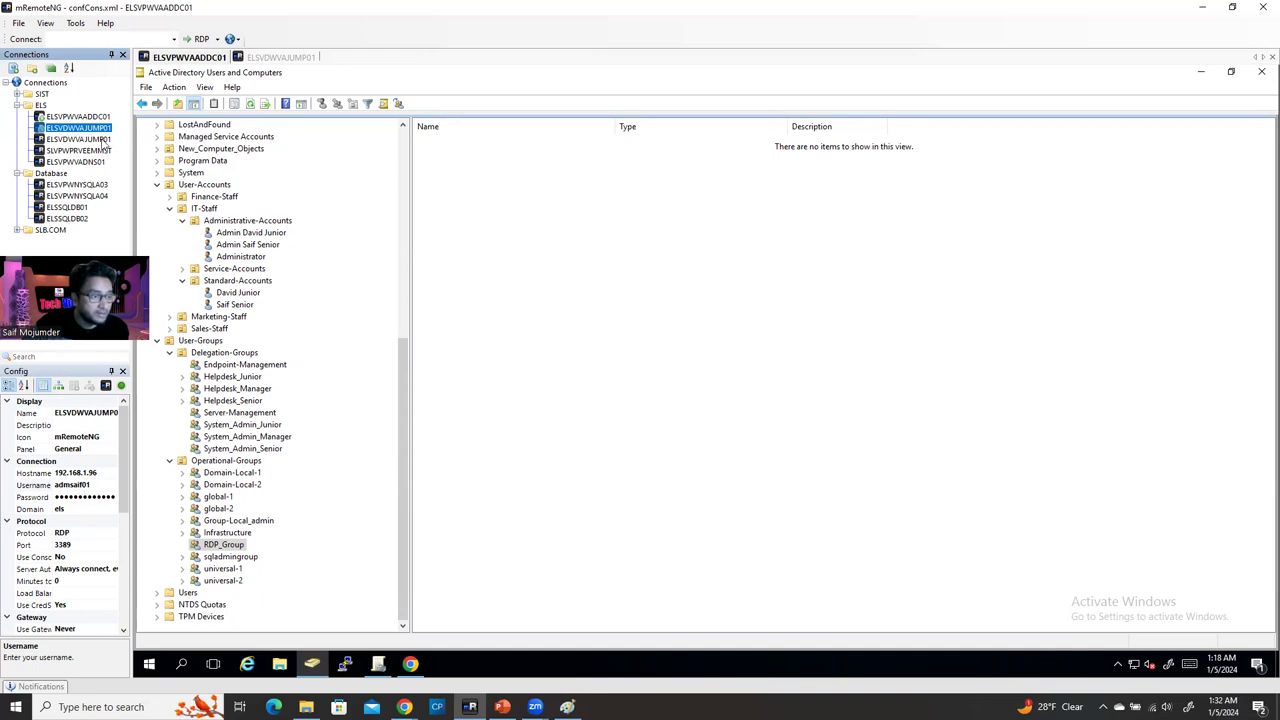
key("Down")
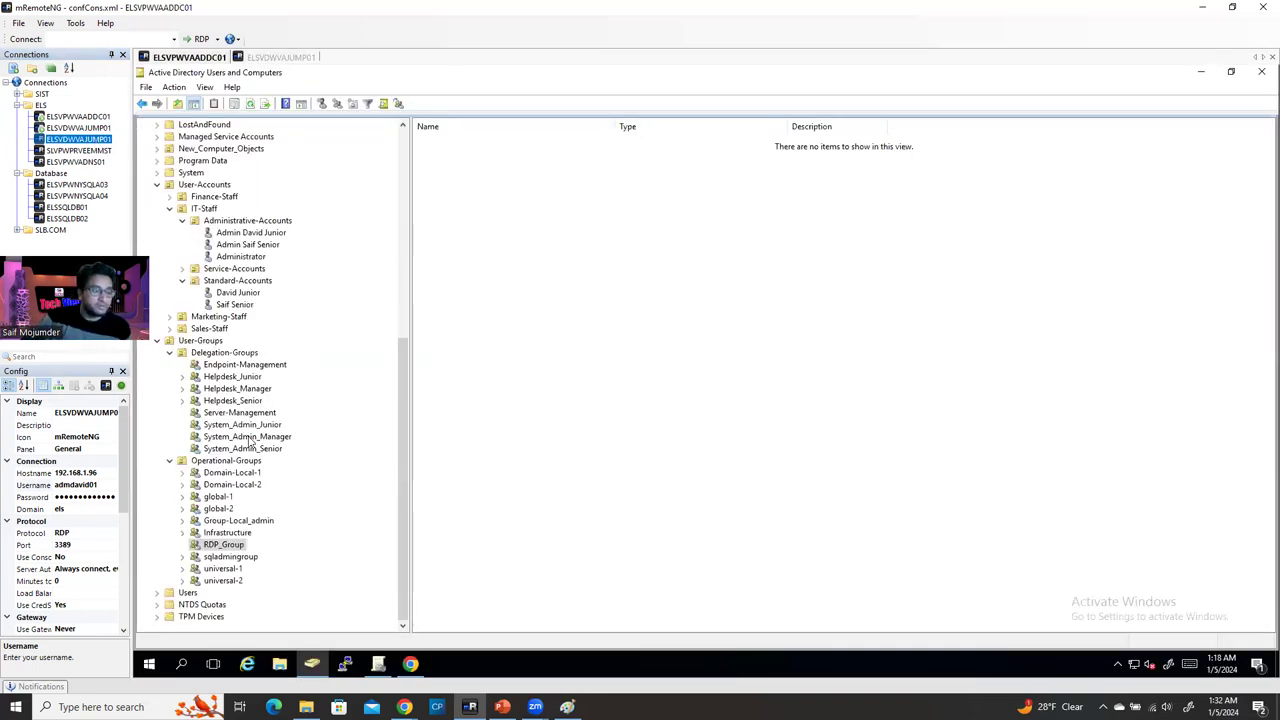
Apply RDP_Group's membership changes and close its properties.
right_click(233, 545)
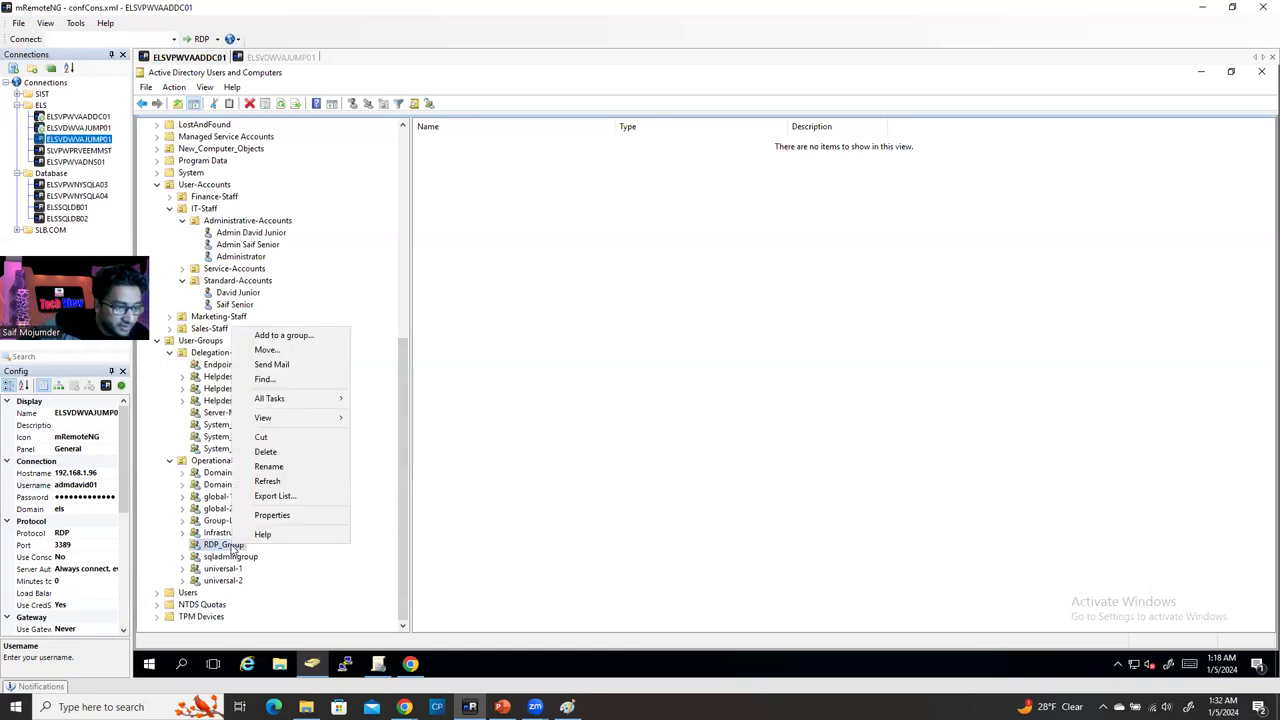
left_click(262, 518)
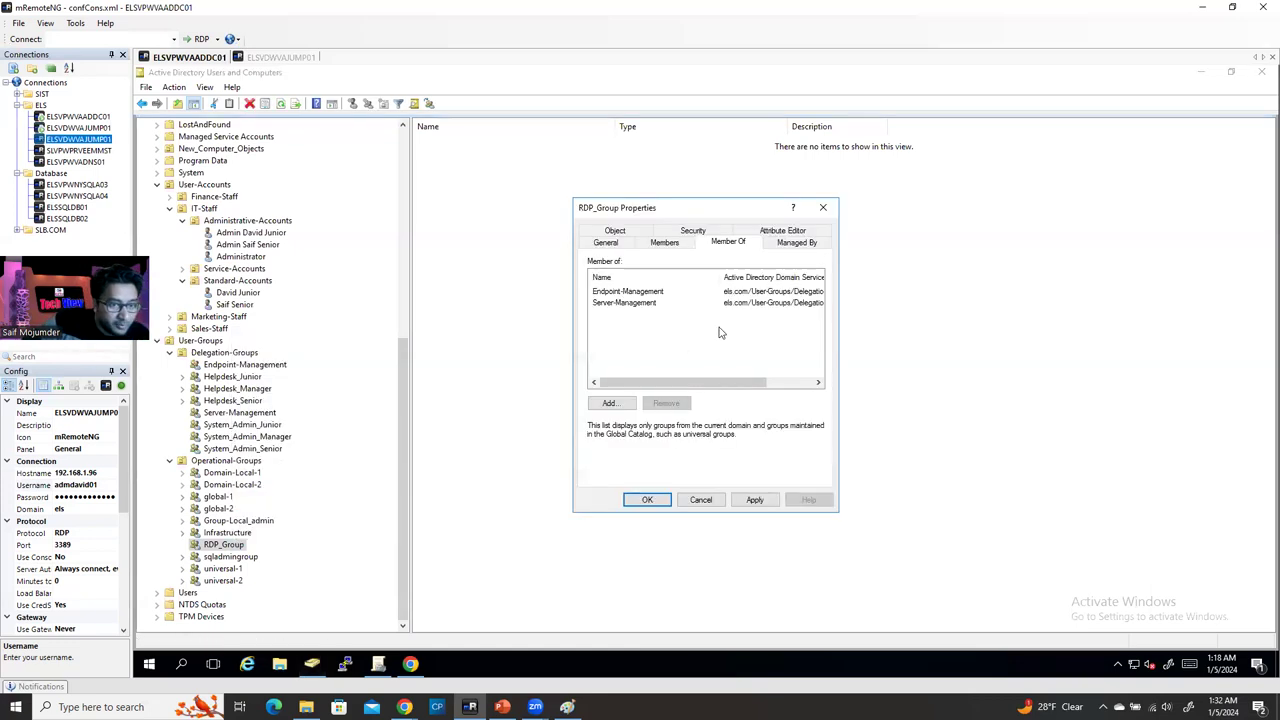
left_click(636, 290)
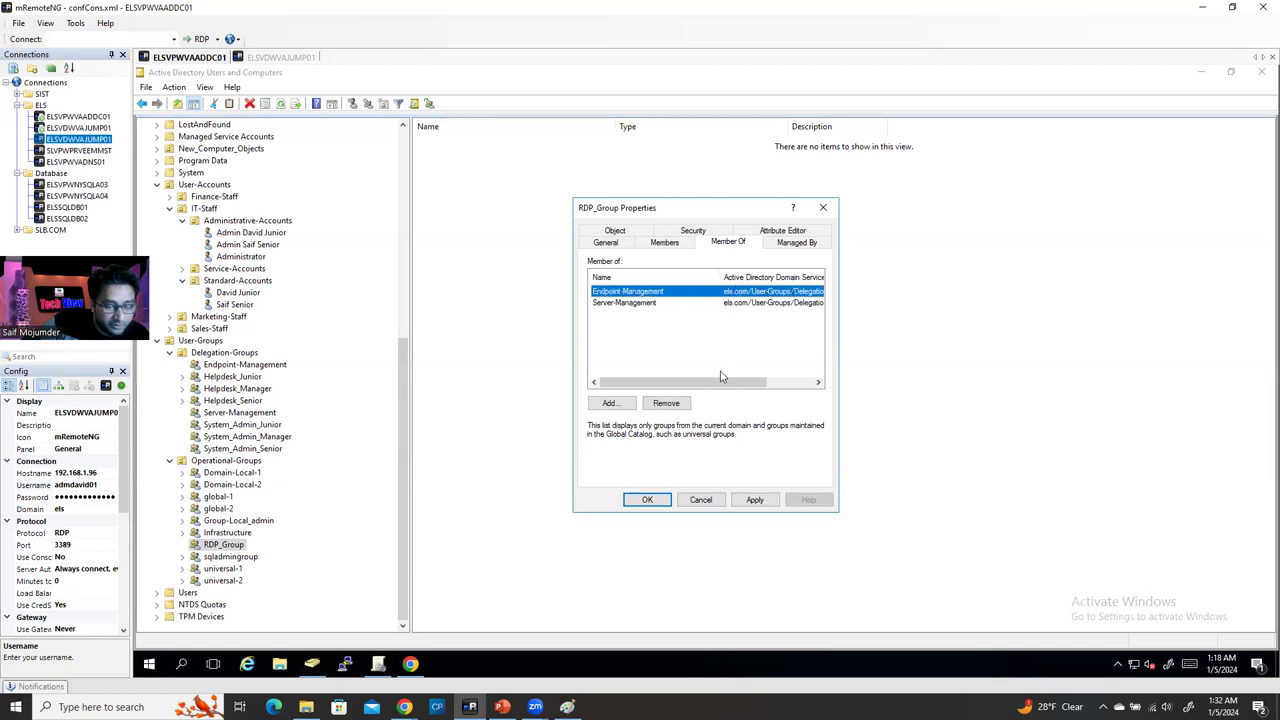
left_click(754, 500)
left_click(647, 500)
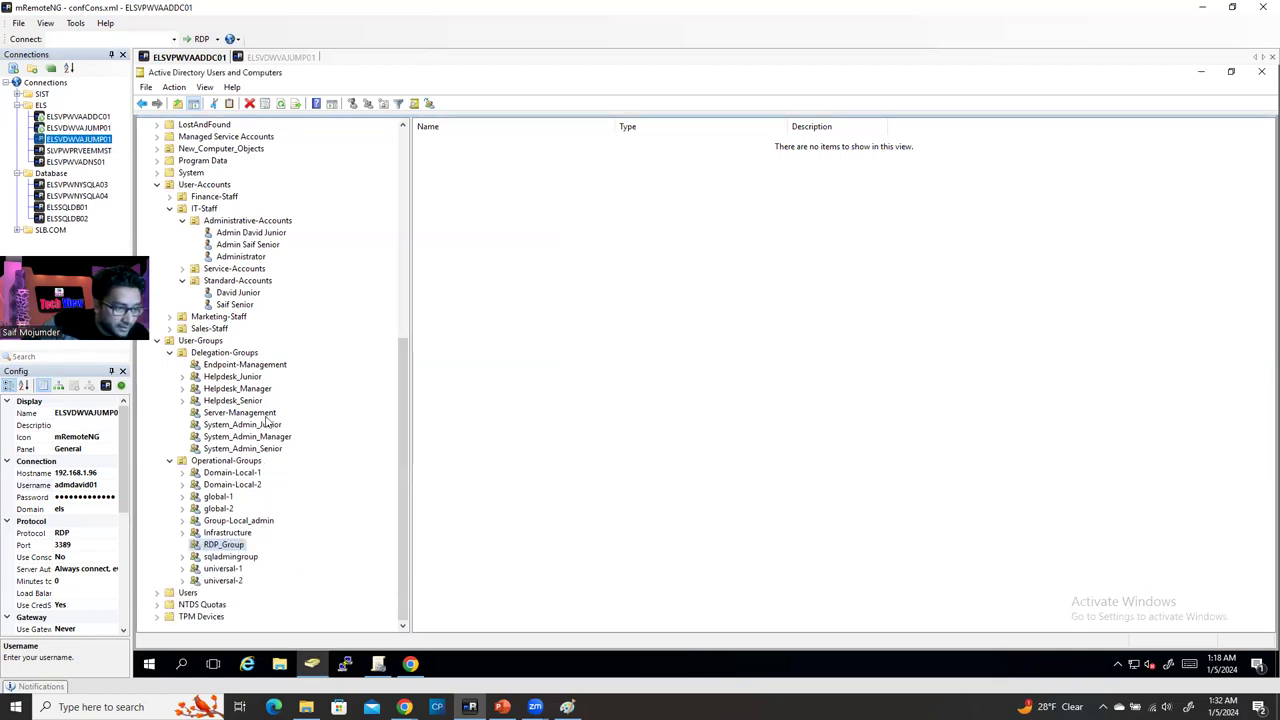
Confirm in Endpoint-Management's Member Of list that it belongs to System_Admin_Junior.
right_click(254, 366)
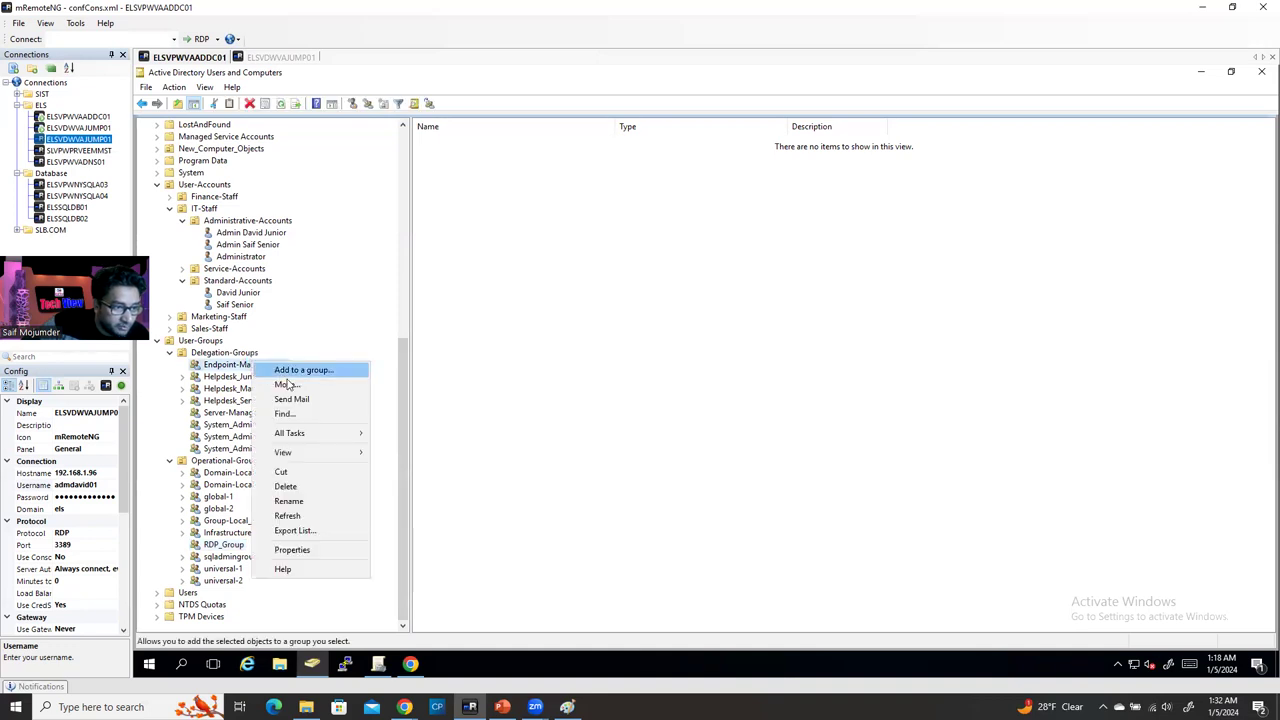
left_click(300, 546)
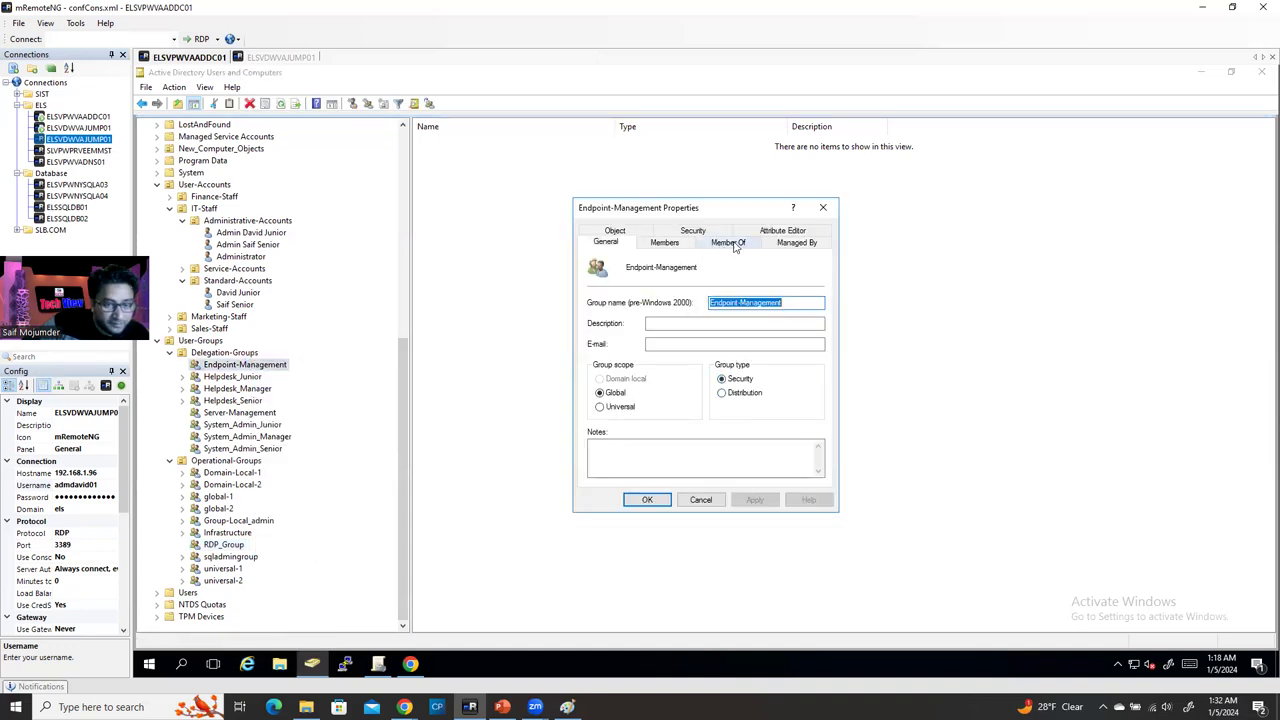
left_click(729, 243)
left_click_drag(650, 277, 748, 280)
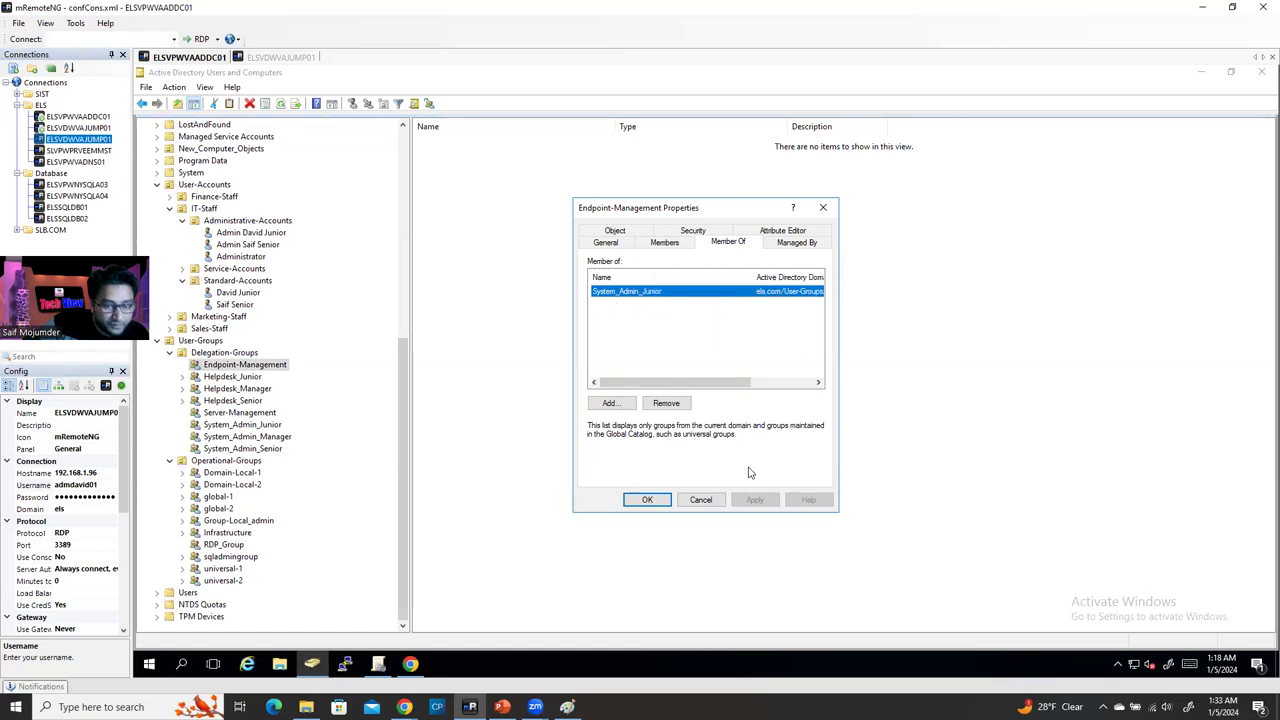
left_click(652, 502)
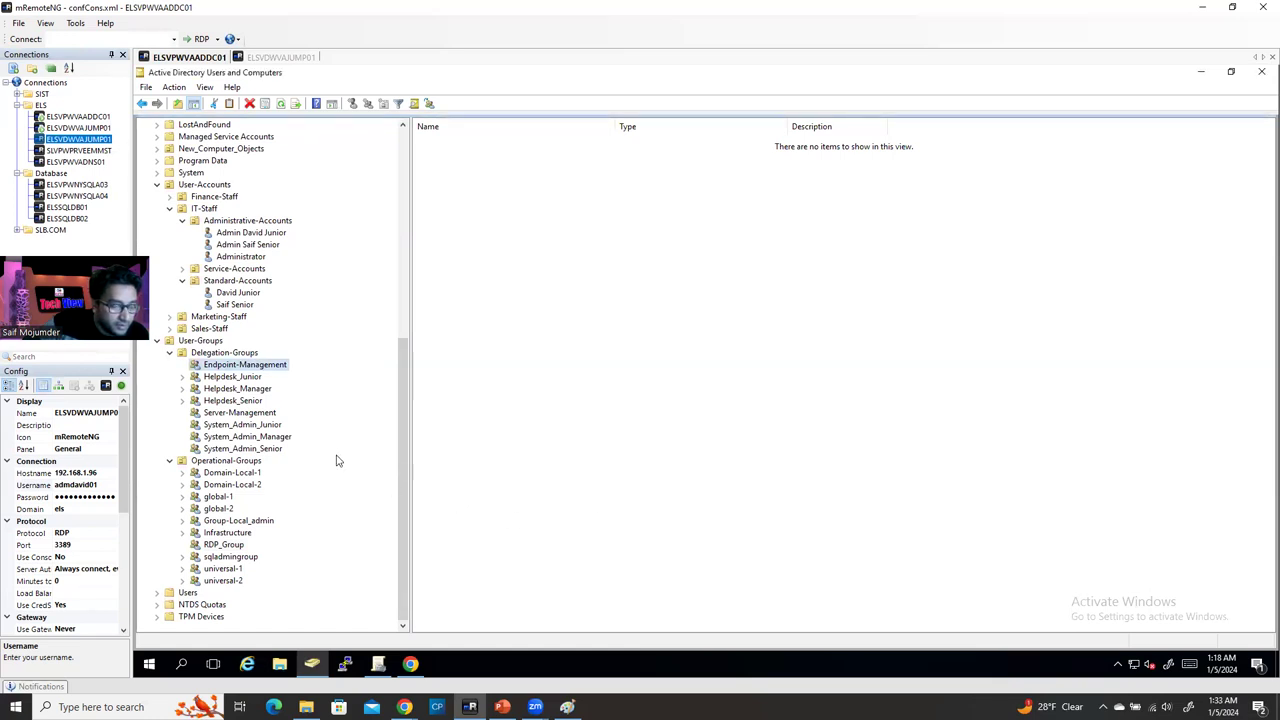
left_click(265, 425)
Remove Endpoint-Management from System_Admin_Junior's members and apply the change.
right_click(277, 425)
left_click(356, 613)
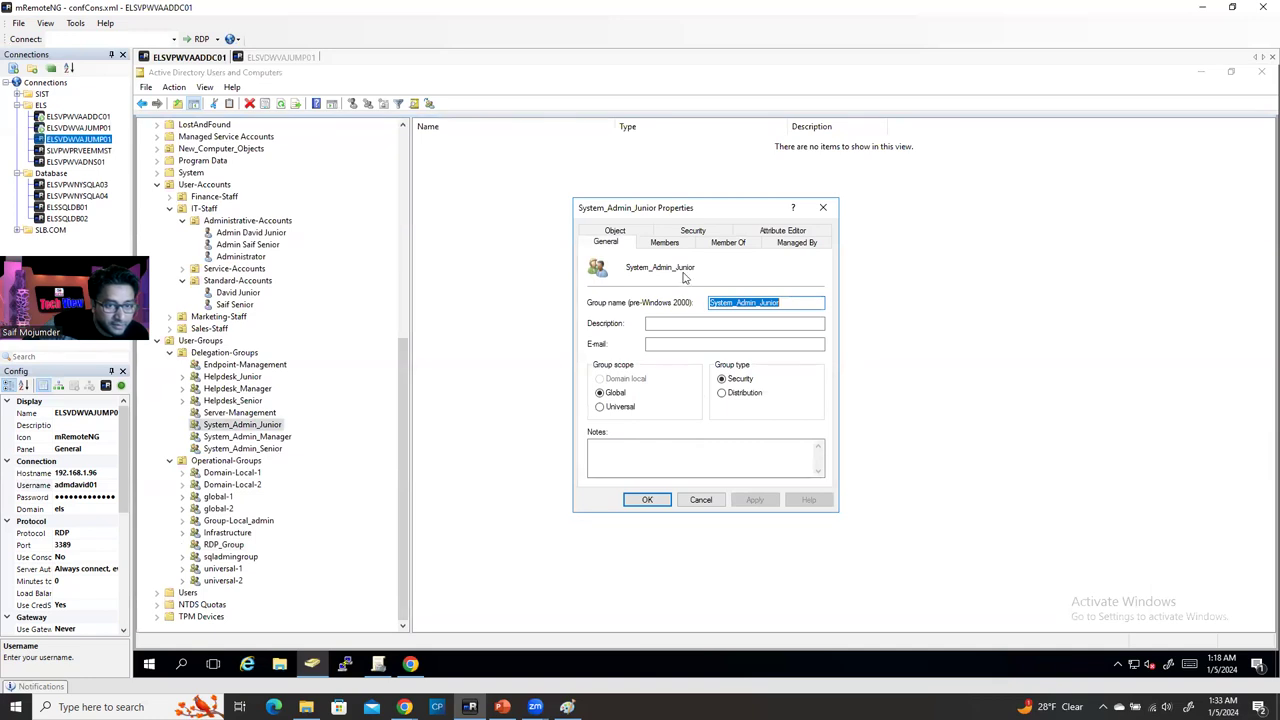
left_click(665, 243)
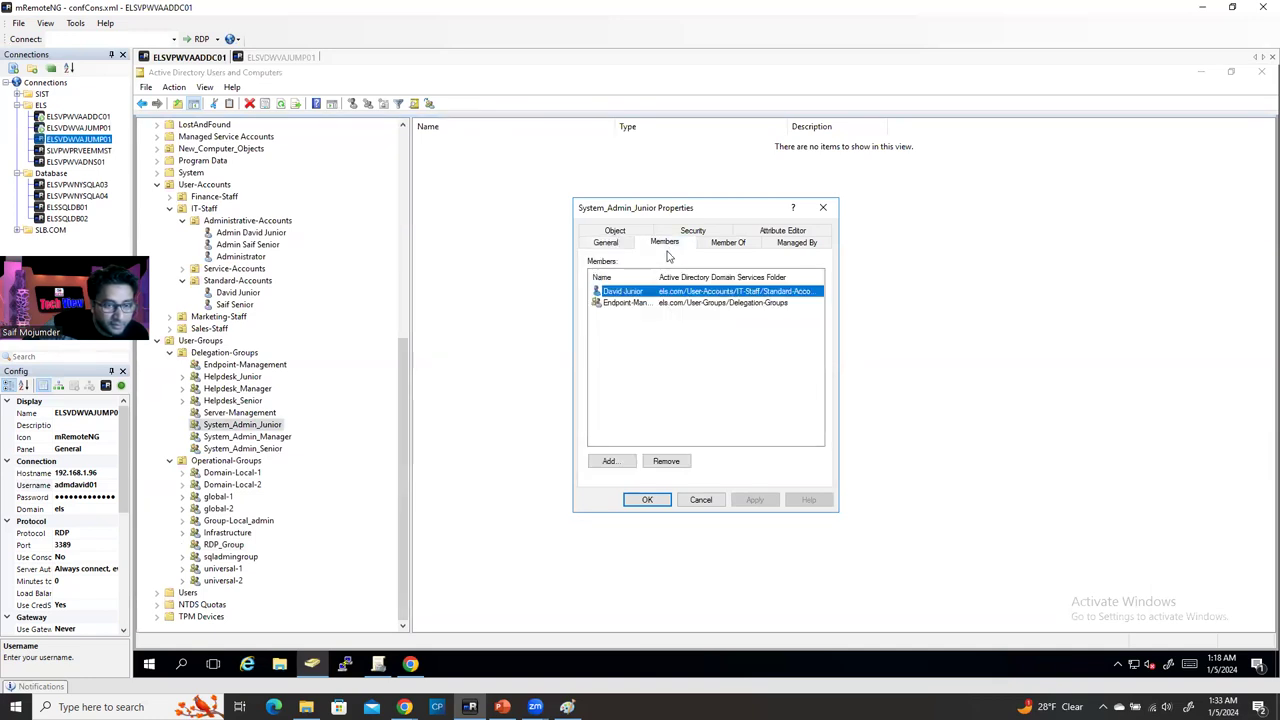
left_click_drag(659, 278, 728, 290)
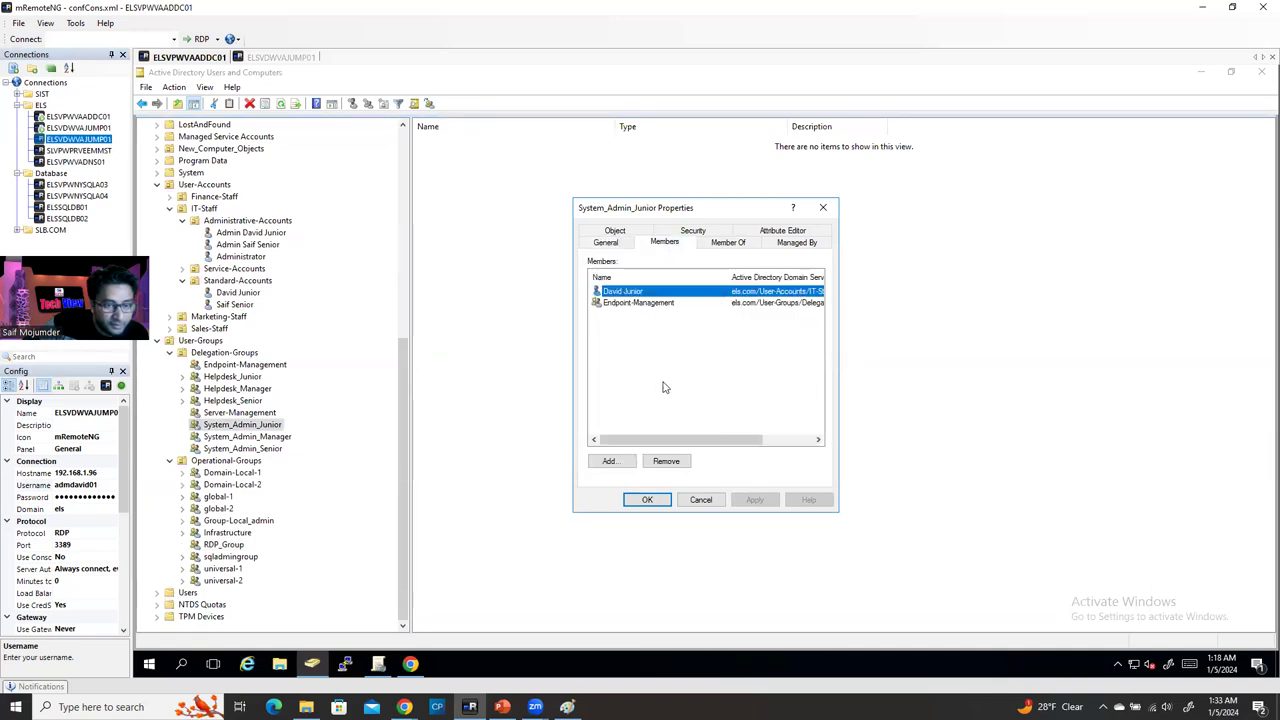
left_click(644, 304)
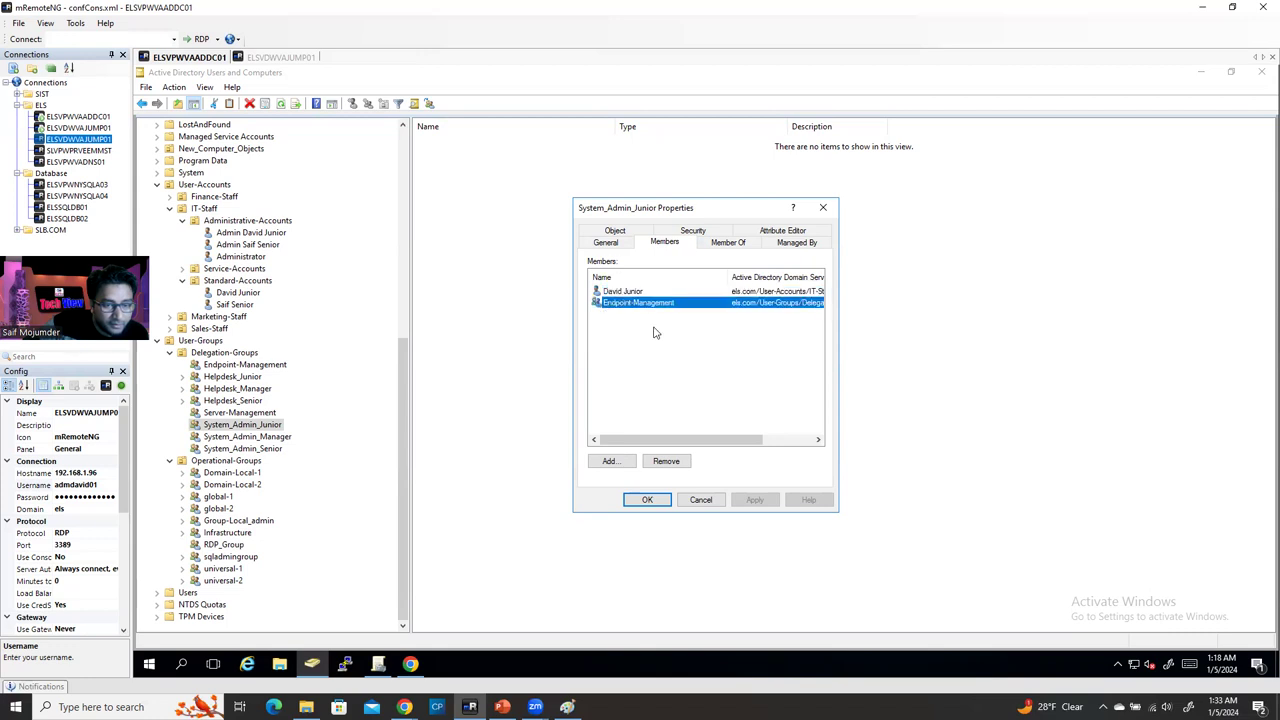
left_click(666, 461)
left_click(750, 414)
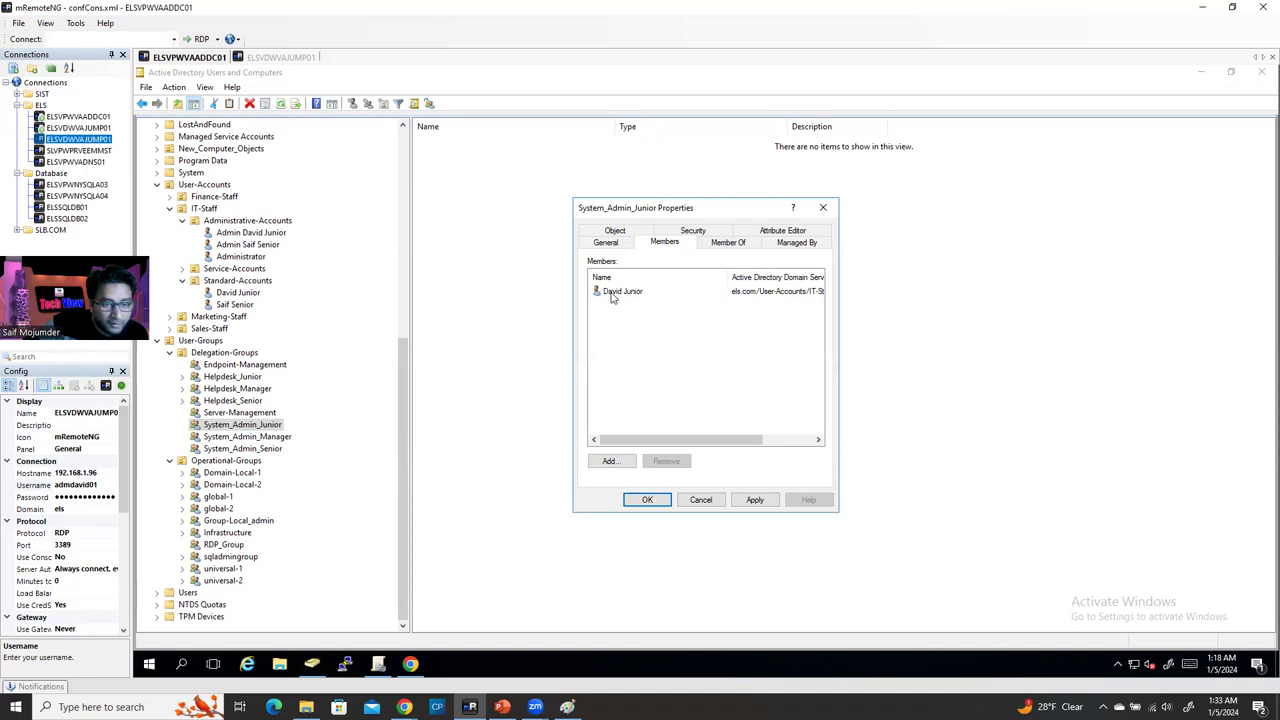
left_click(729, 243)
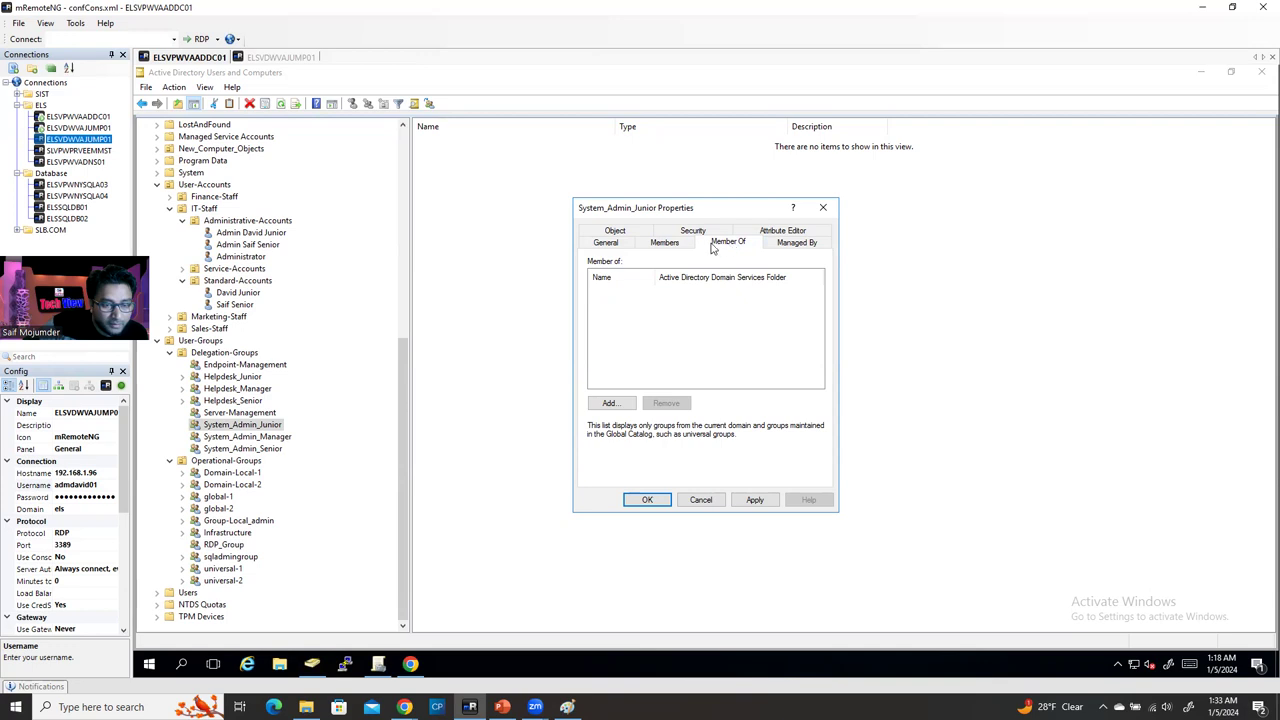
left_click(664, 243)
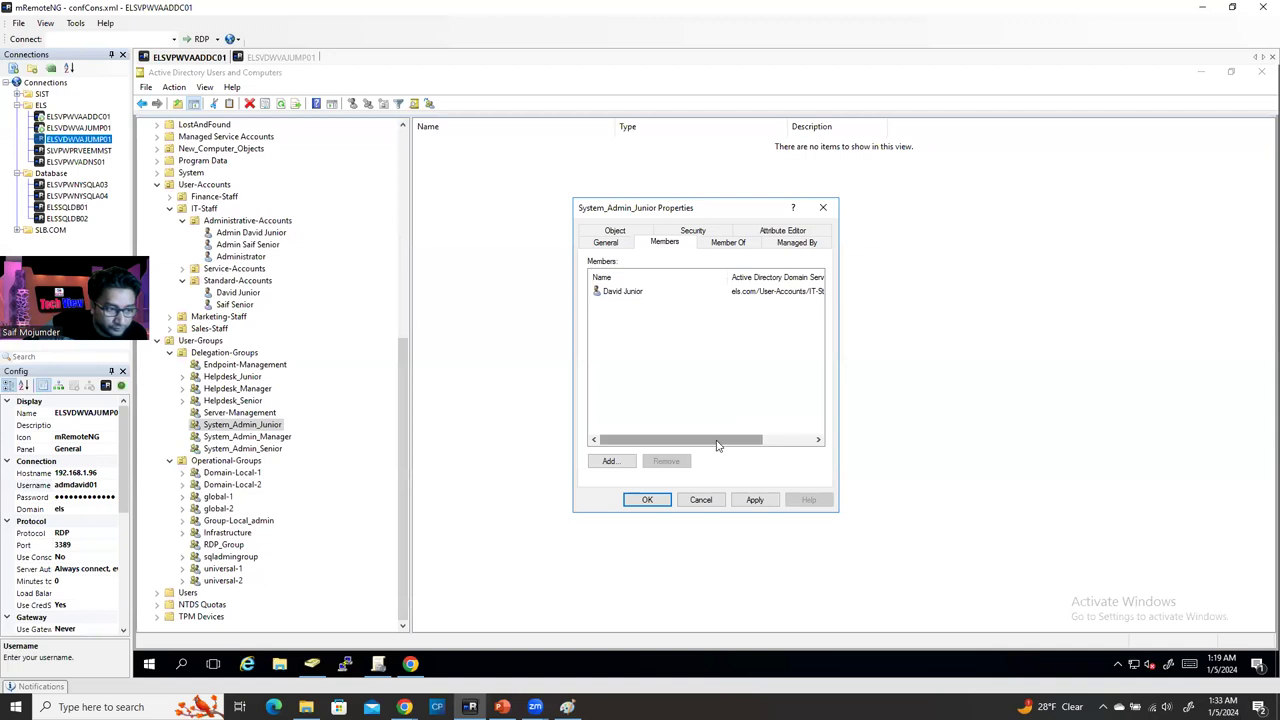
left_click(754, 499)
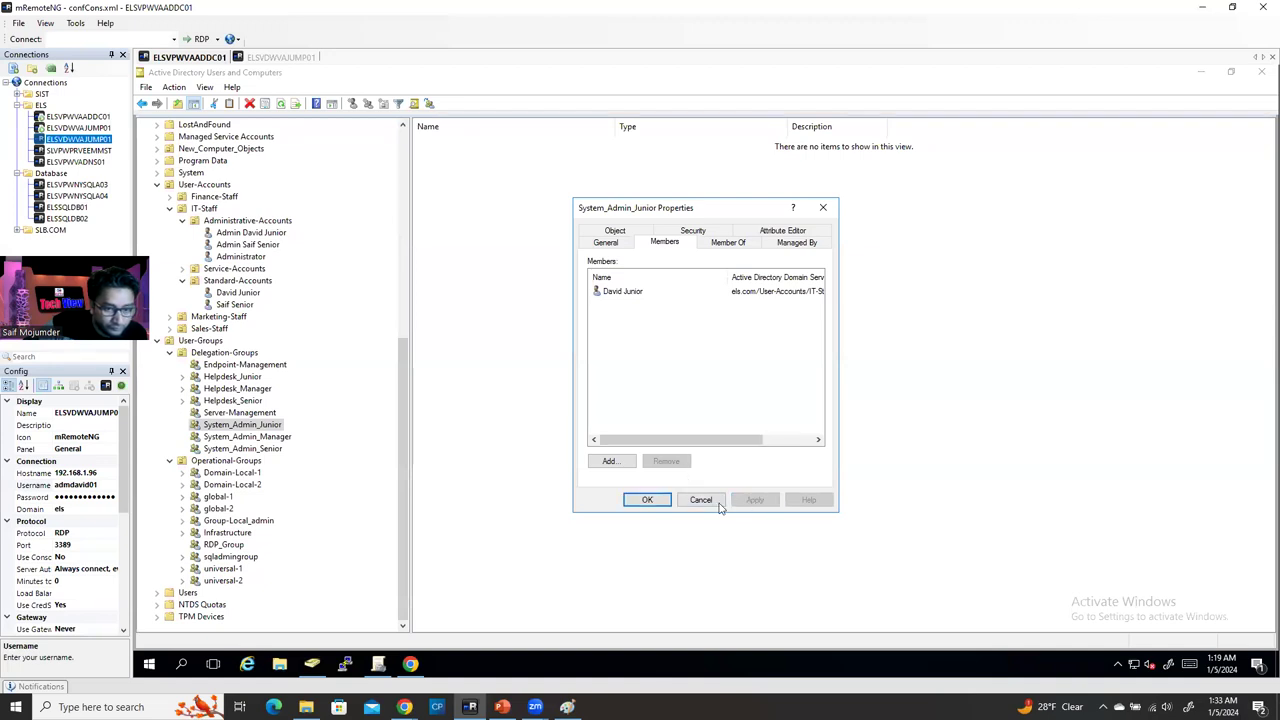
left_click(647, 500)
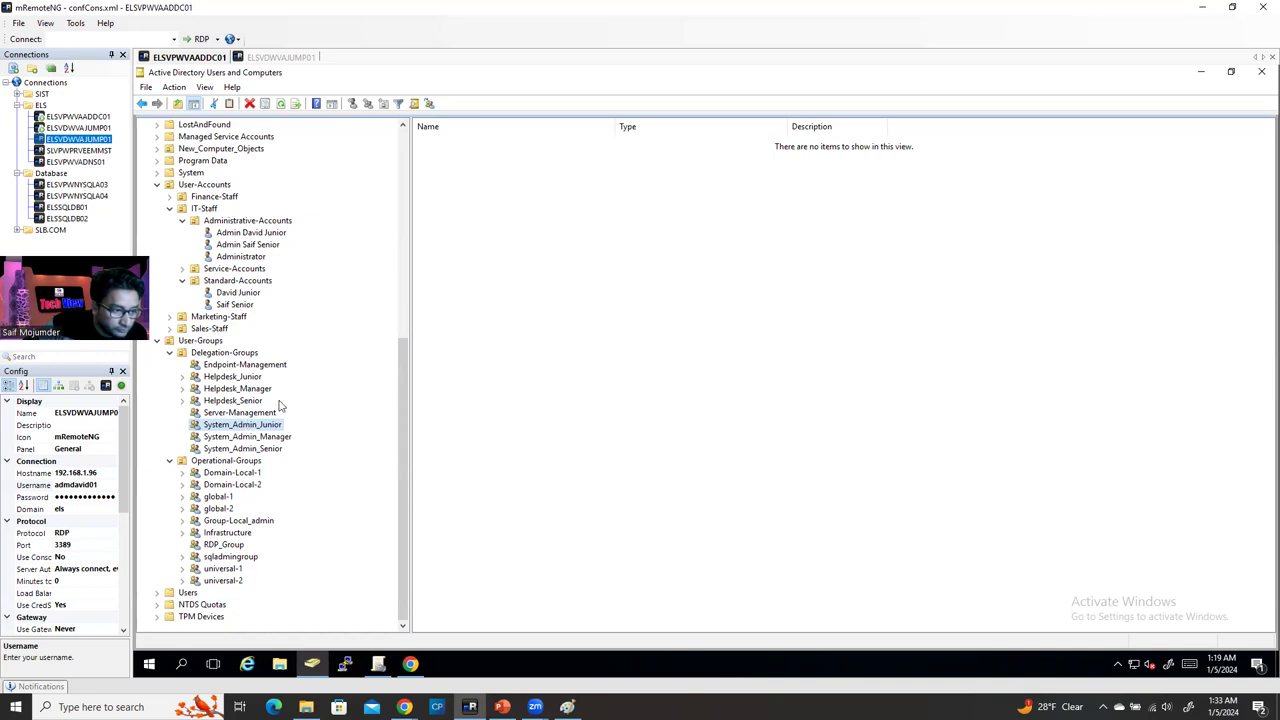
Add Endpoint-Management to System_Admin_Junior, then remove that membership again.
right_click(268, 366)
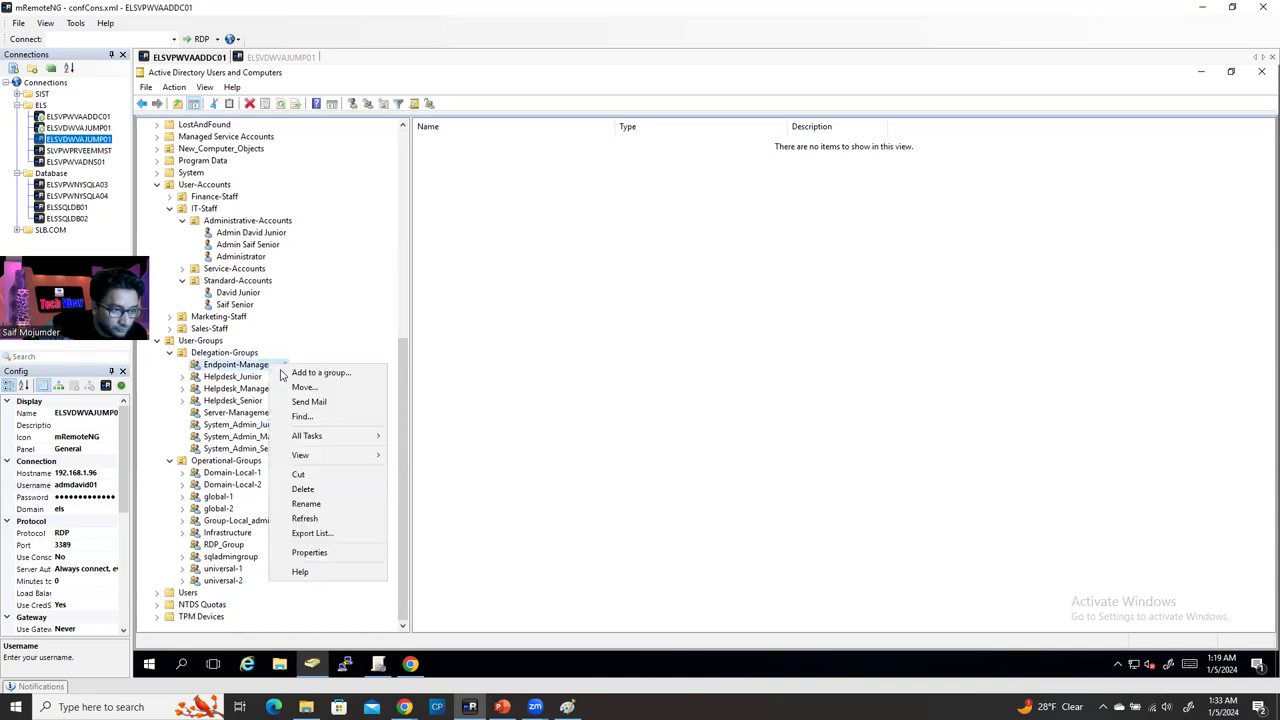
left_click(324, 554)
left_click(728, 243)
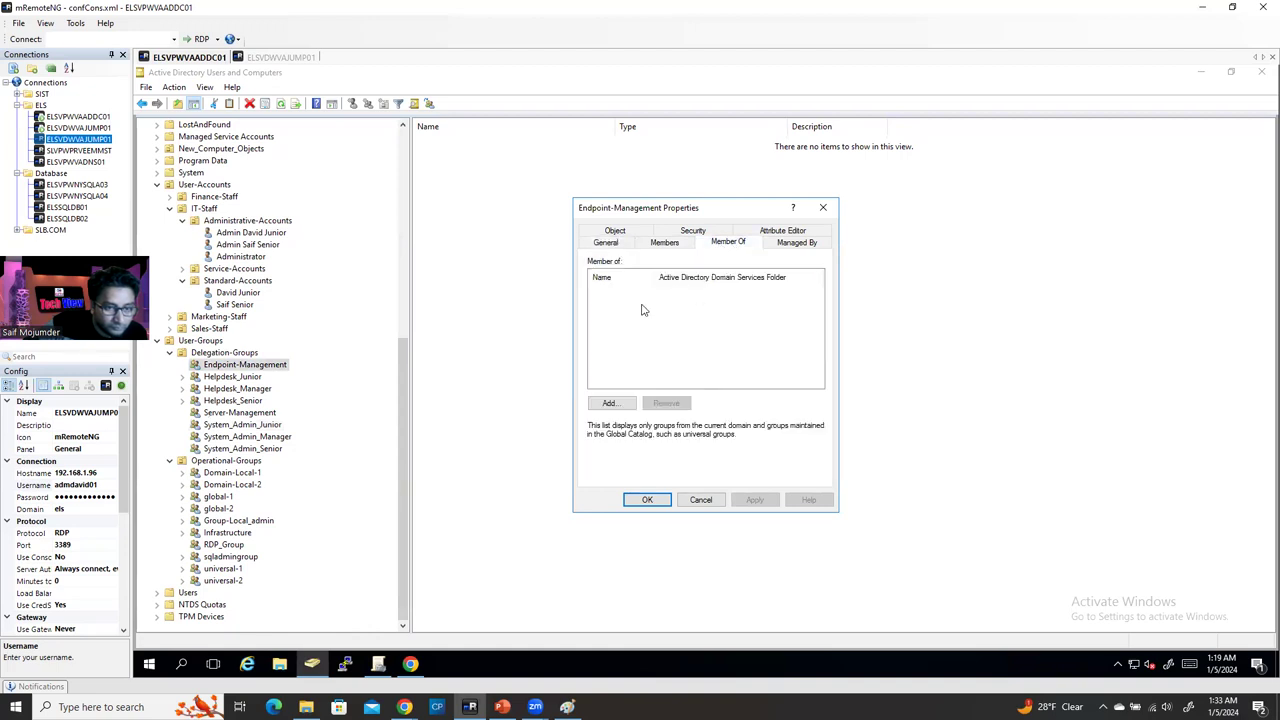
left_click(622, 403)
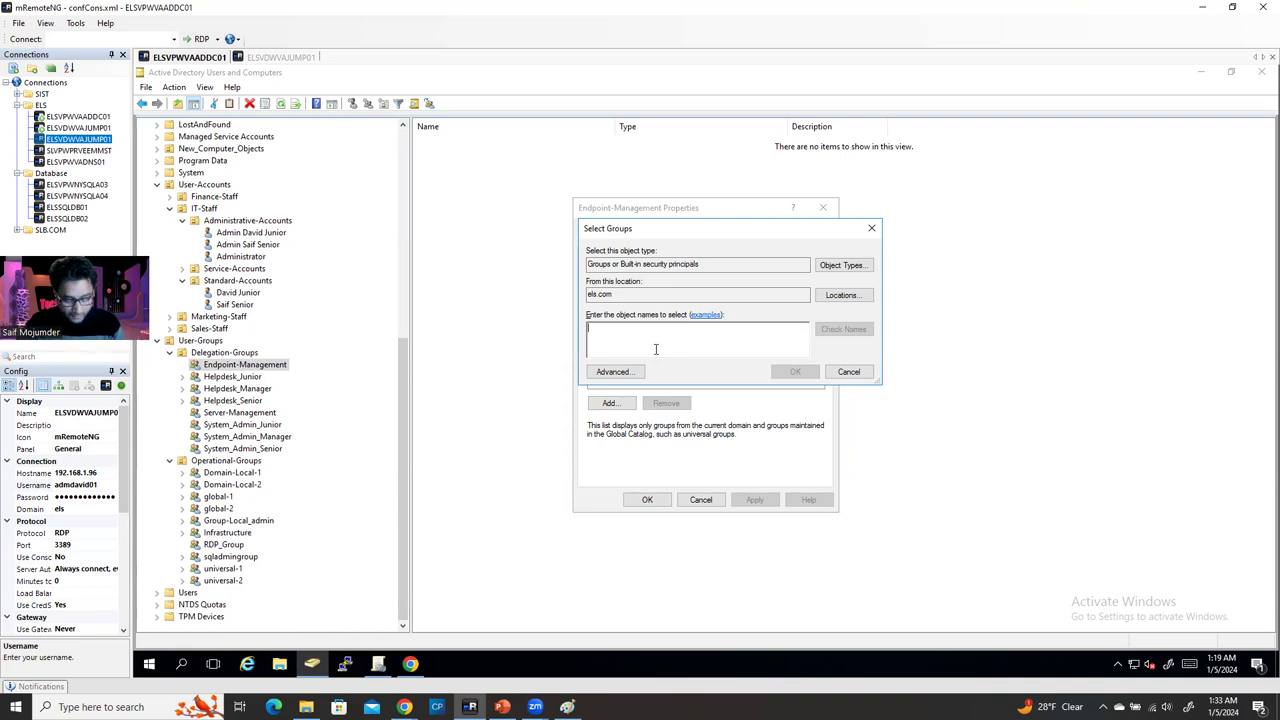
type("system")
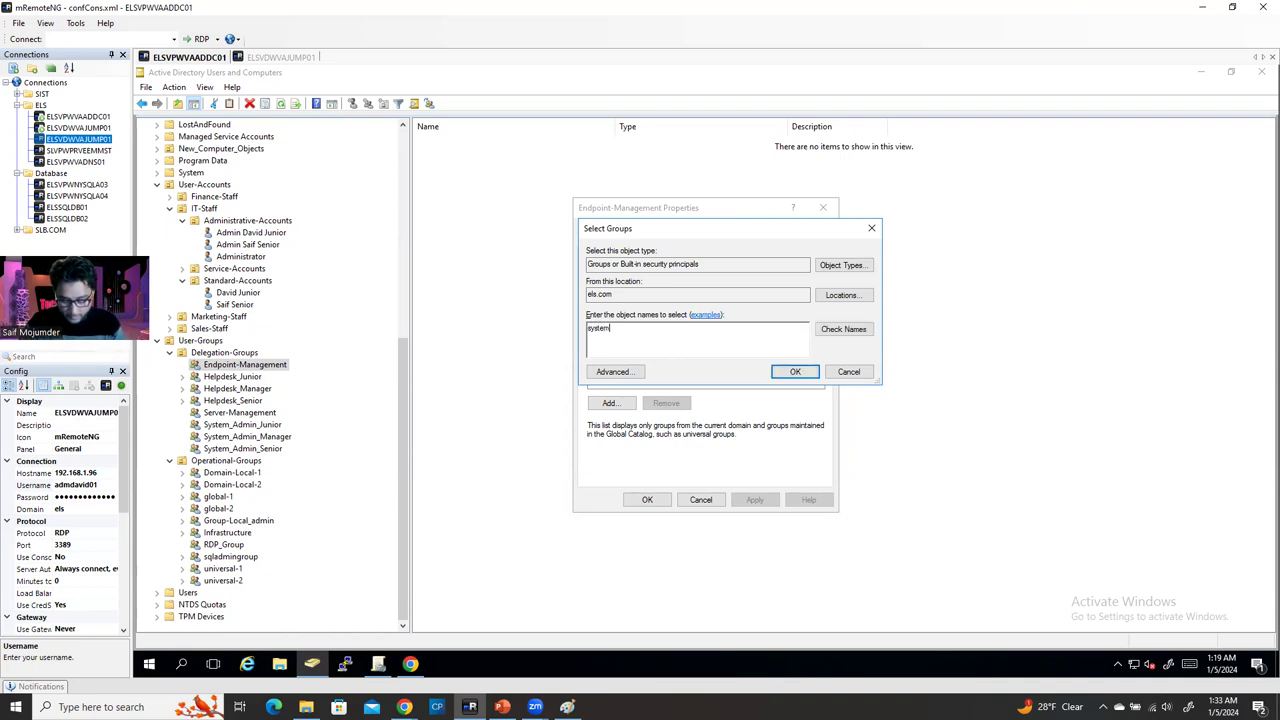
left_click(866, 328)
left_click(685, 346)
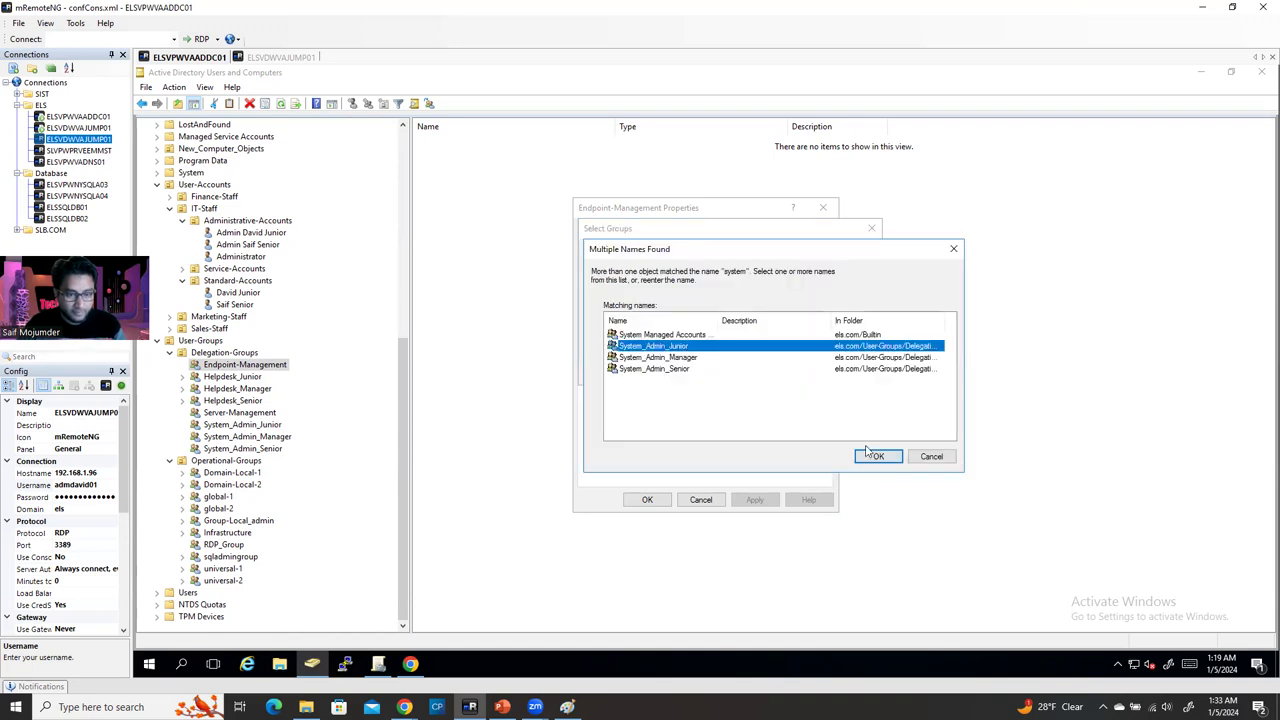
left_click(878, 456)
left_click(785, 373)
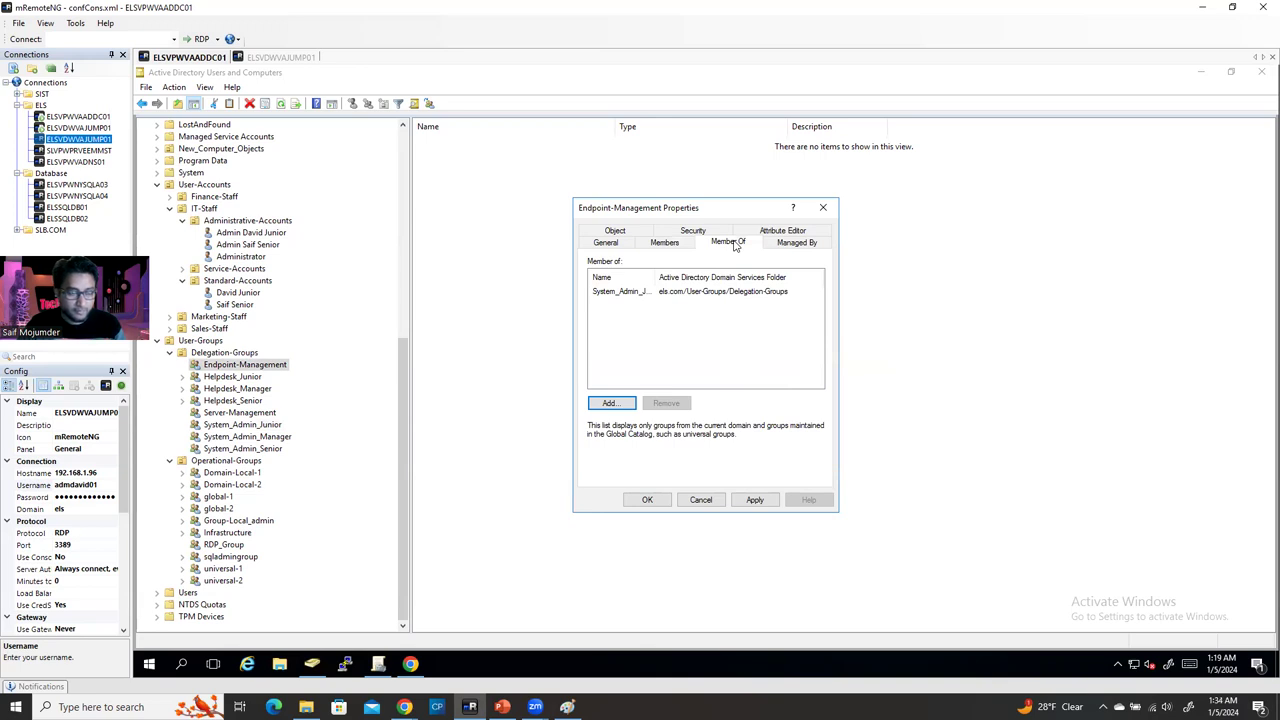
left_click(622, 291)
left_click(667, 403)
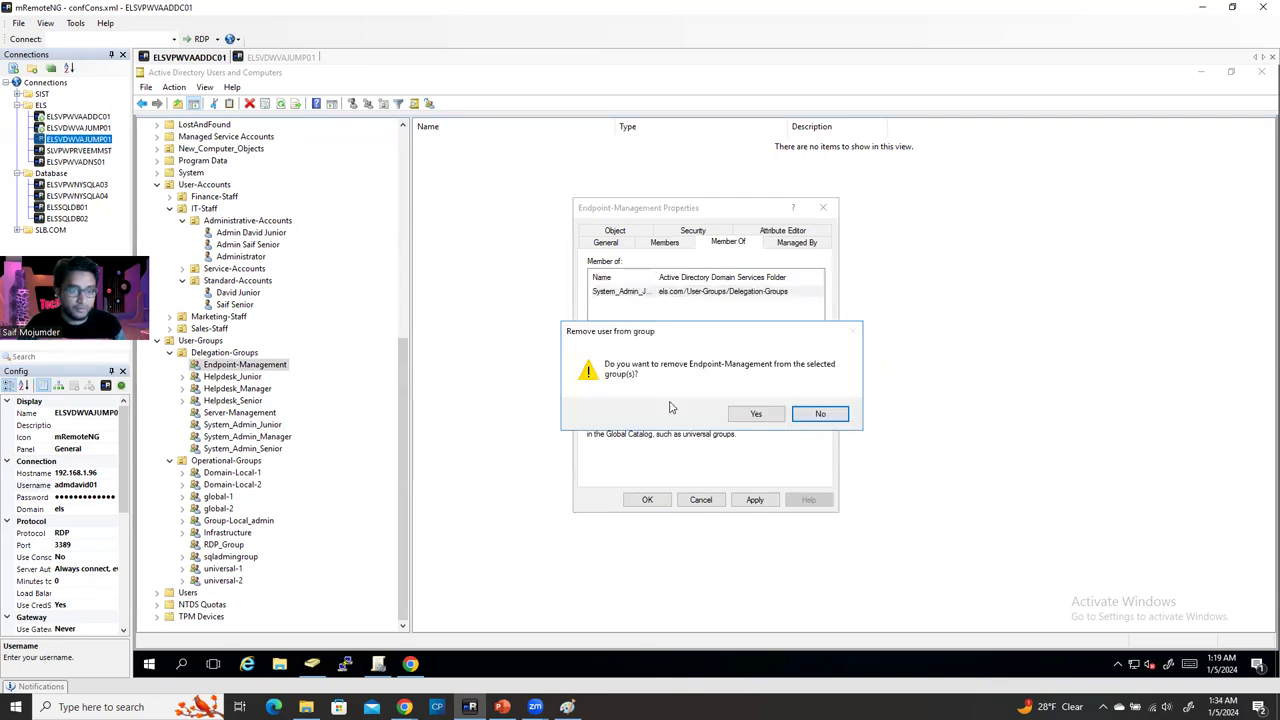
left_click(755, 413)
Remove RDP_Group from Endpoint-Management's members.
left_click(665, 244)
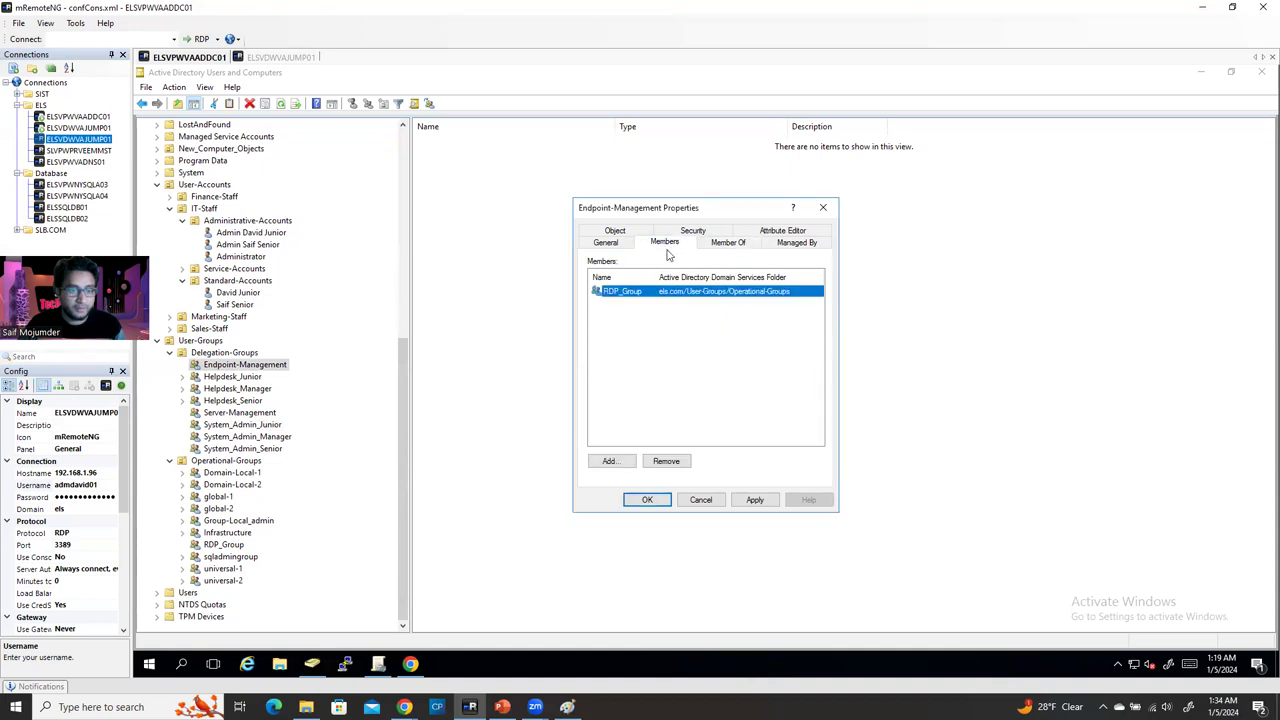
left_click(650, 340)
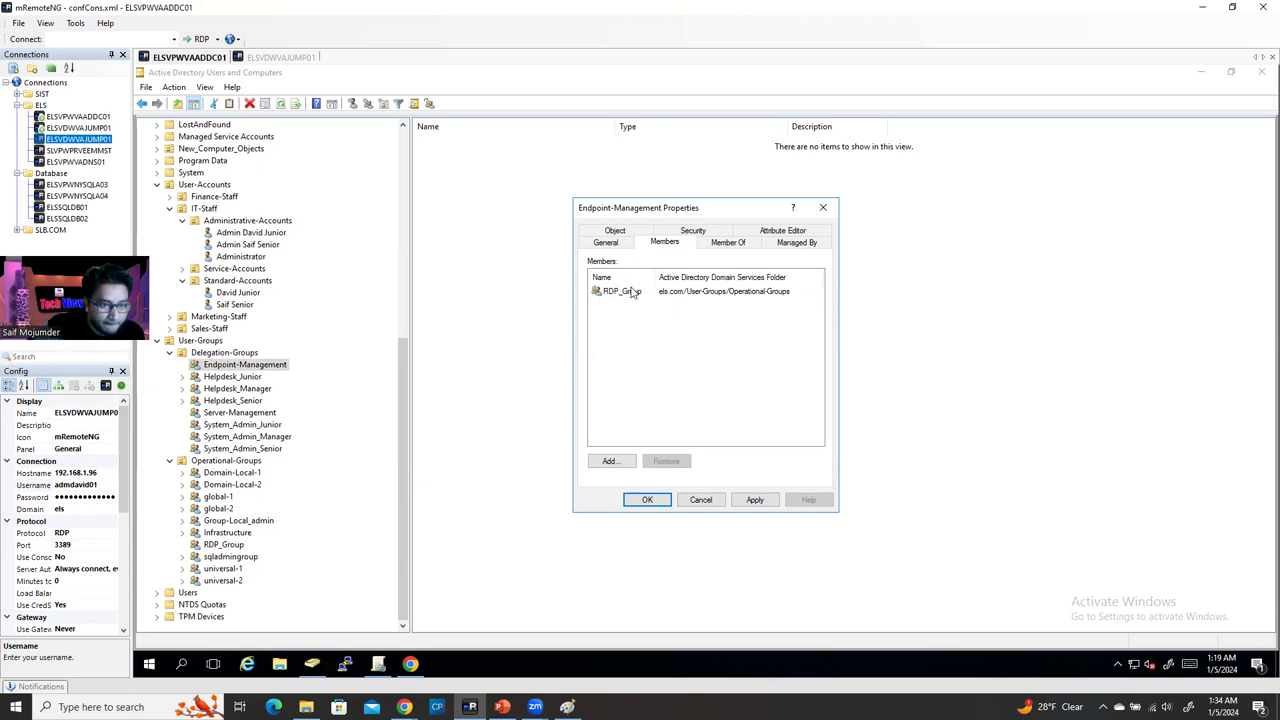
left_click(631, 292)
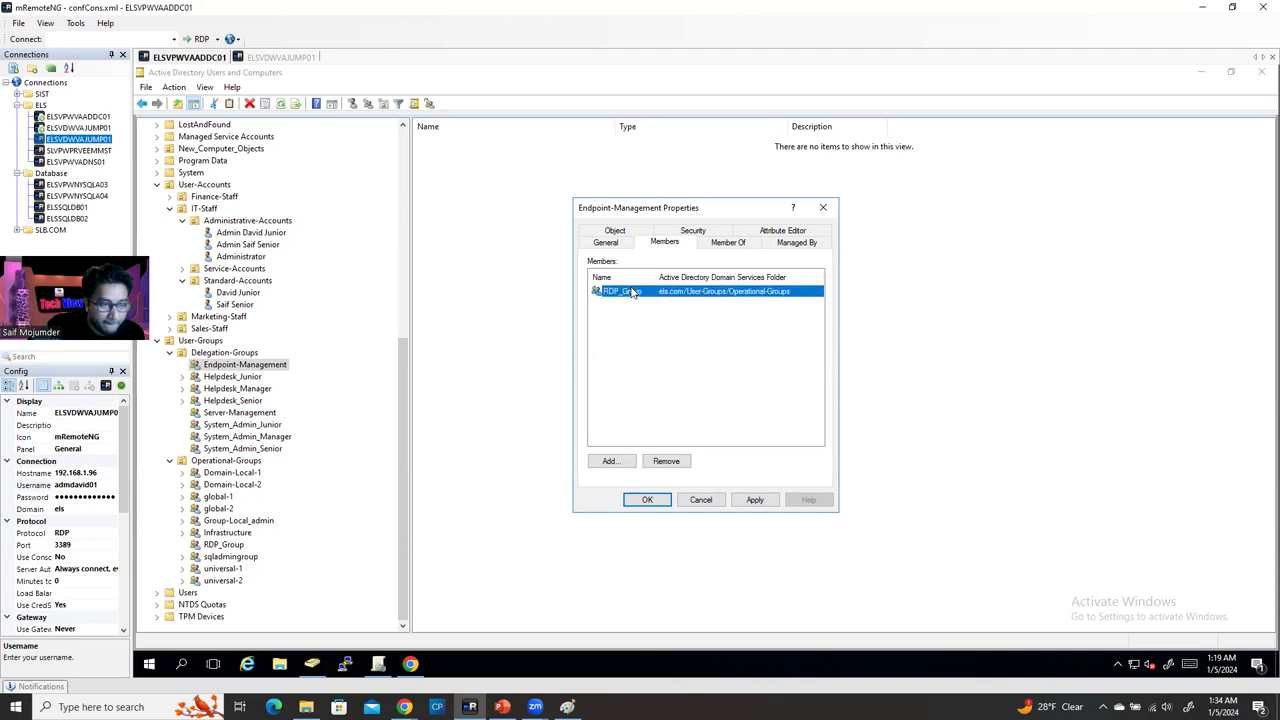
left_click(666, 461)
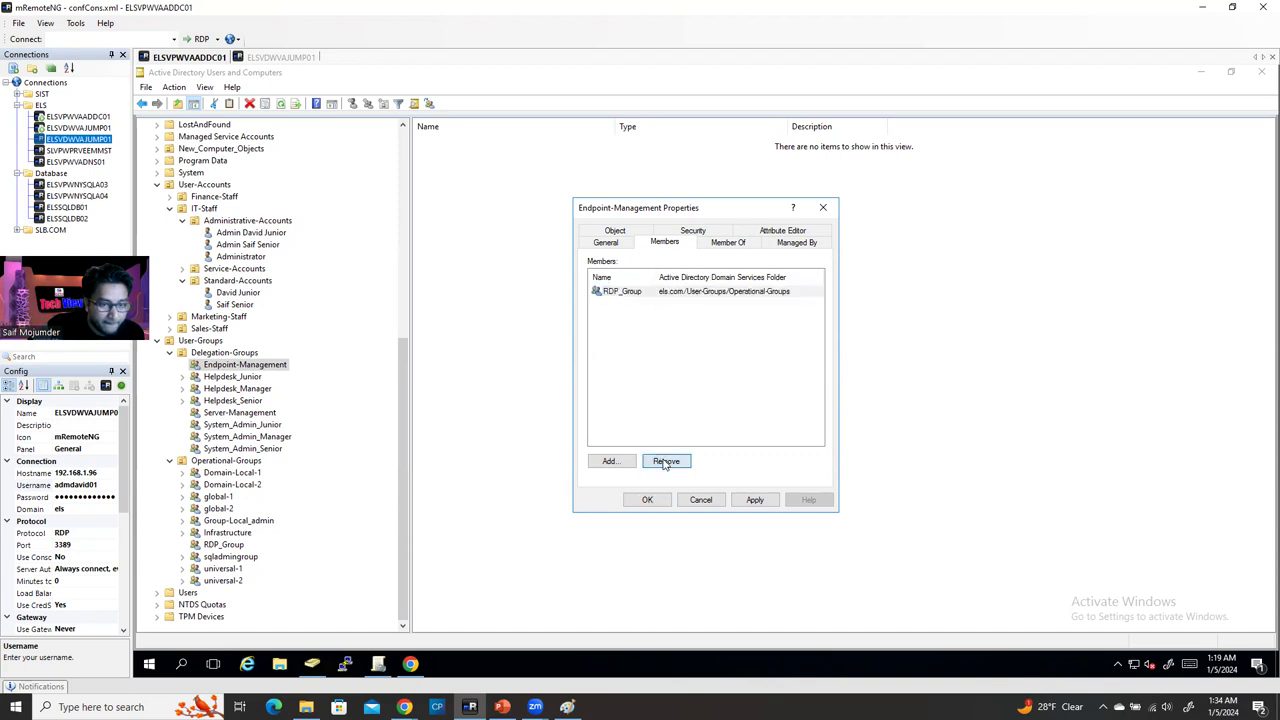
left_click(740, 419)
Add Endpoint-Management to RDP_Group, remove that membership again, and close the properties.
left_click(750, 245)
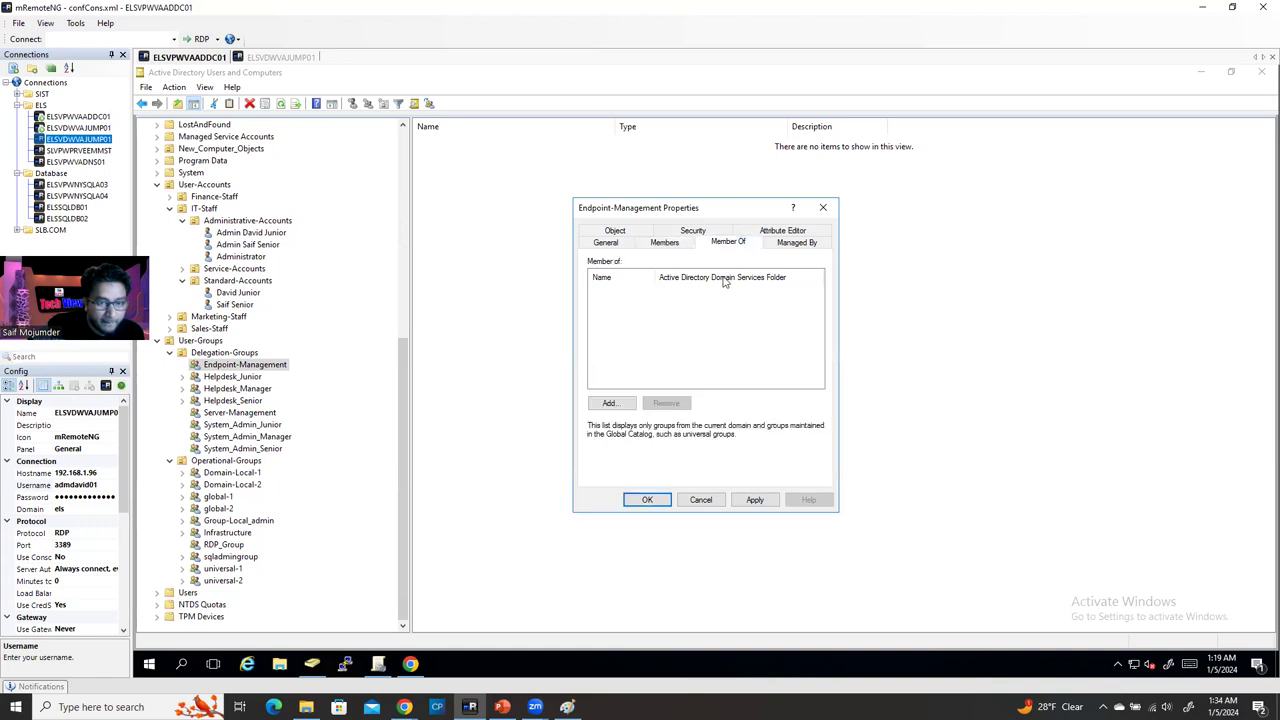
left_click(610, 403)
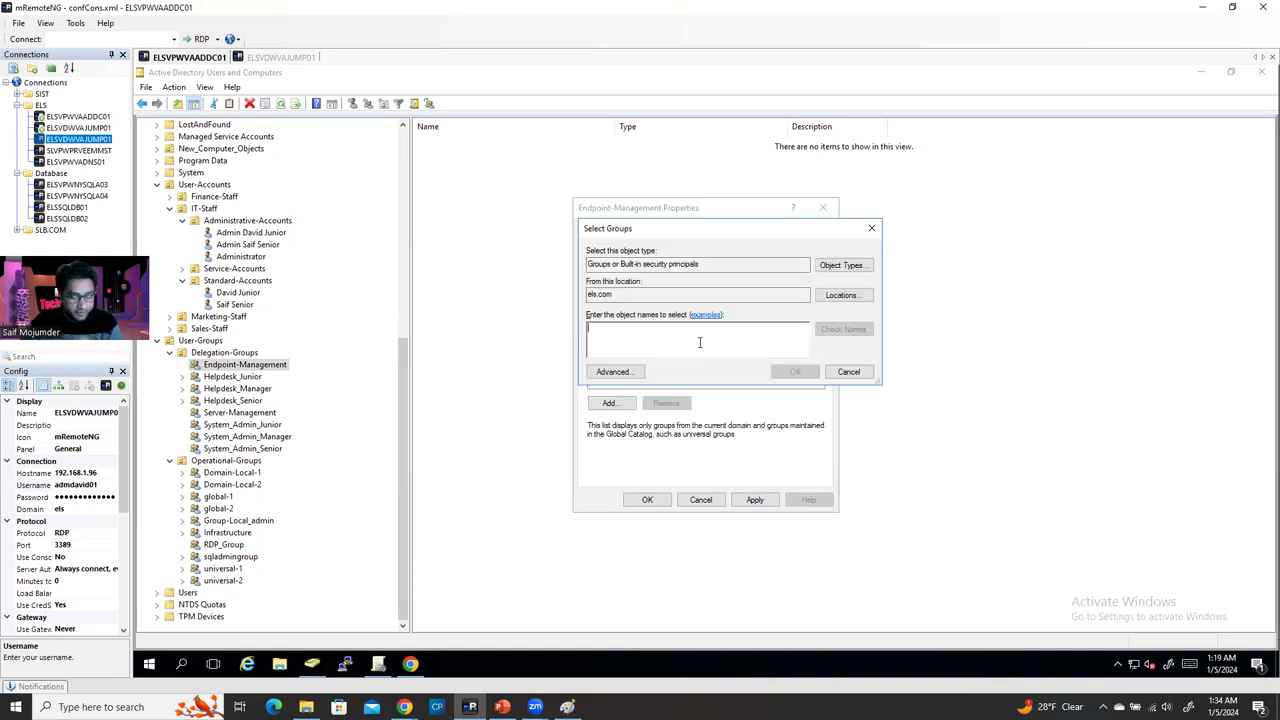
type("rdp")
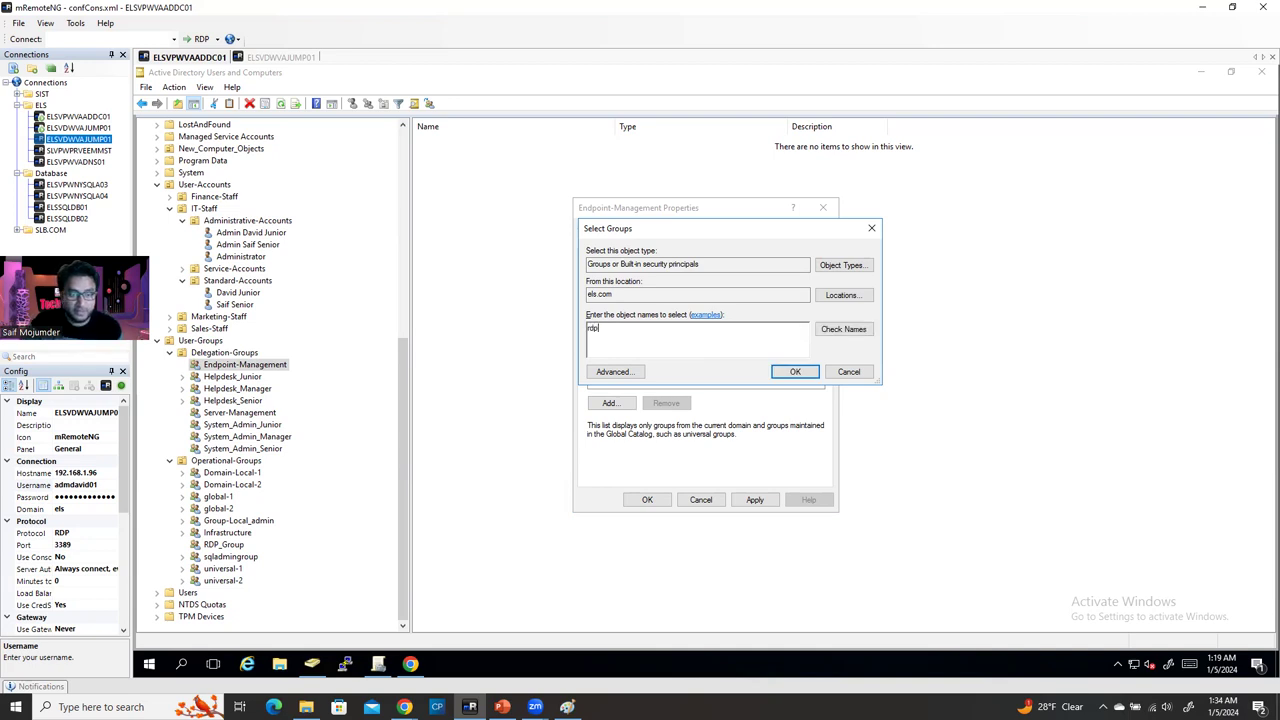
left_click(860, 337)
left_click(792, 372)
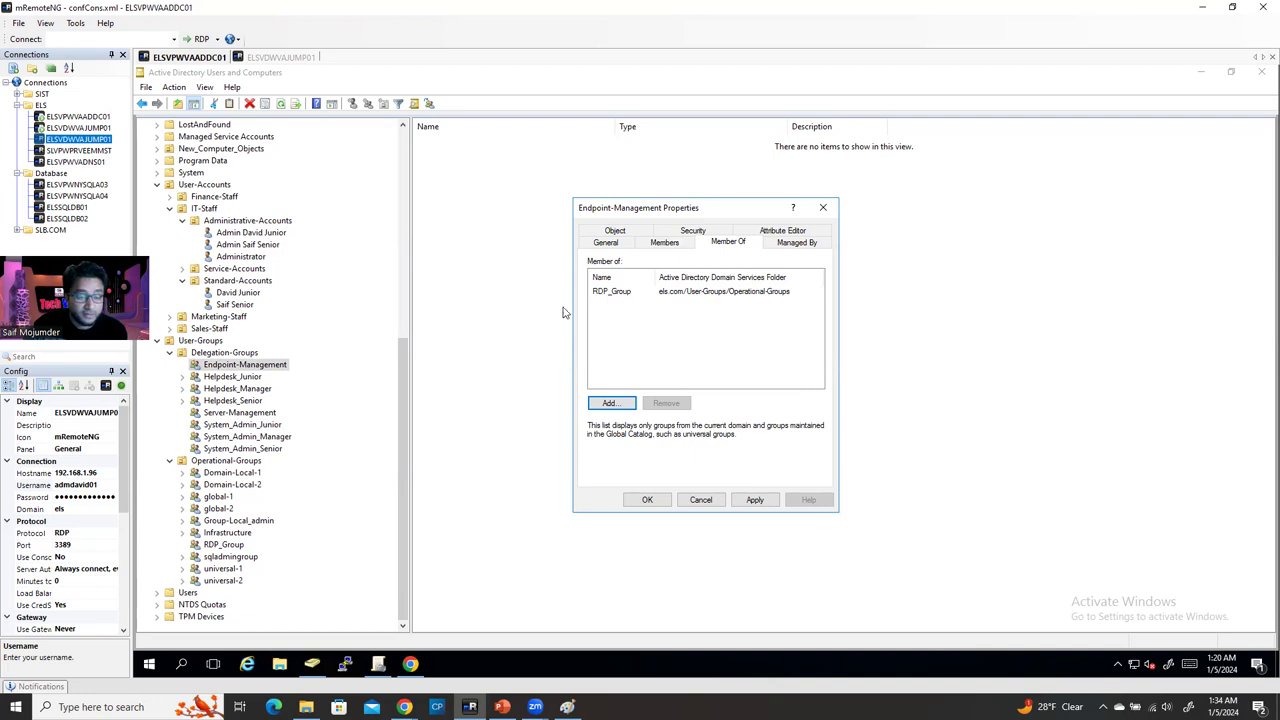
left_click(614, 290)
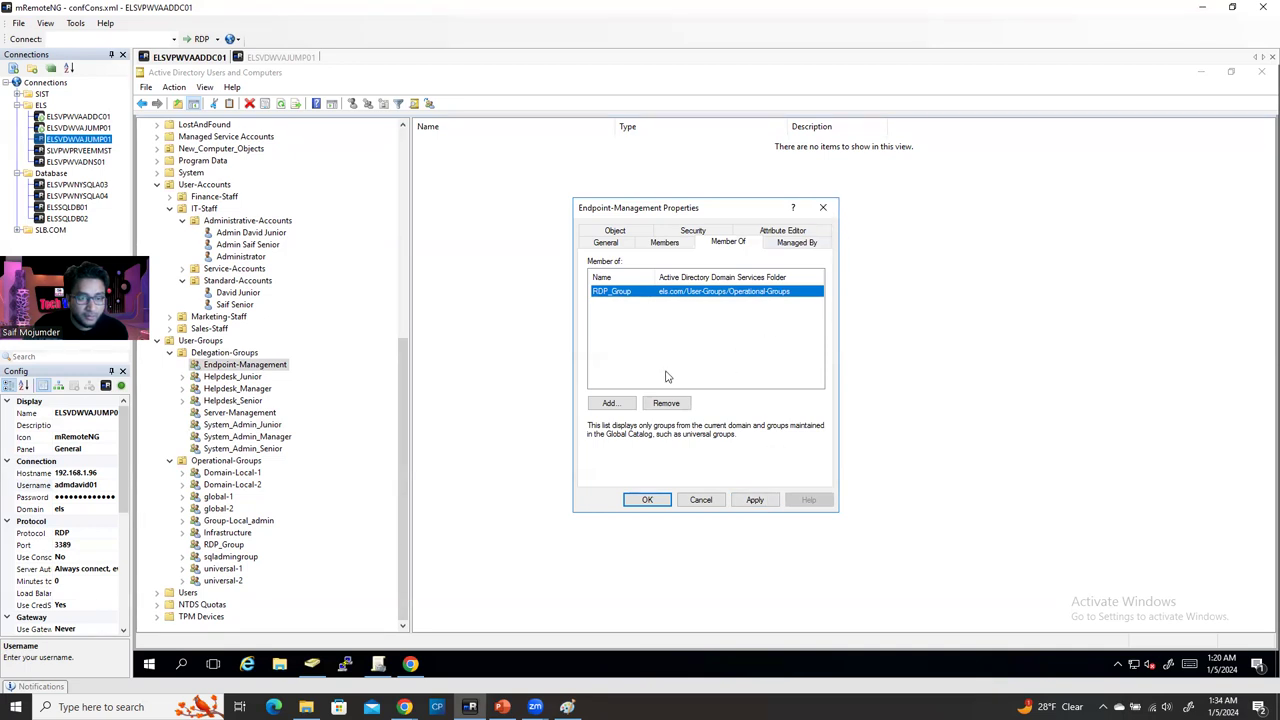
left_click(666, 403)
left_click(757, 416)
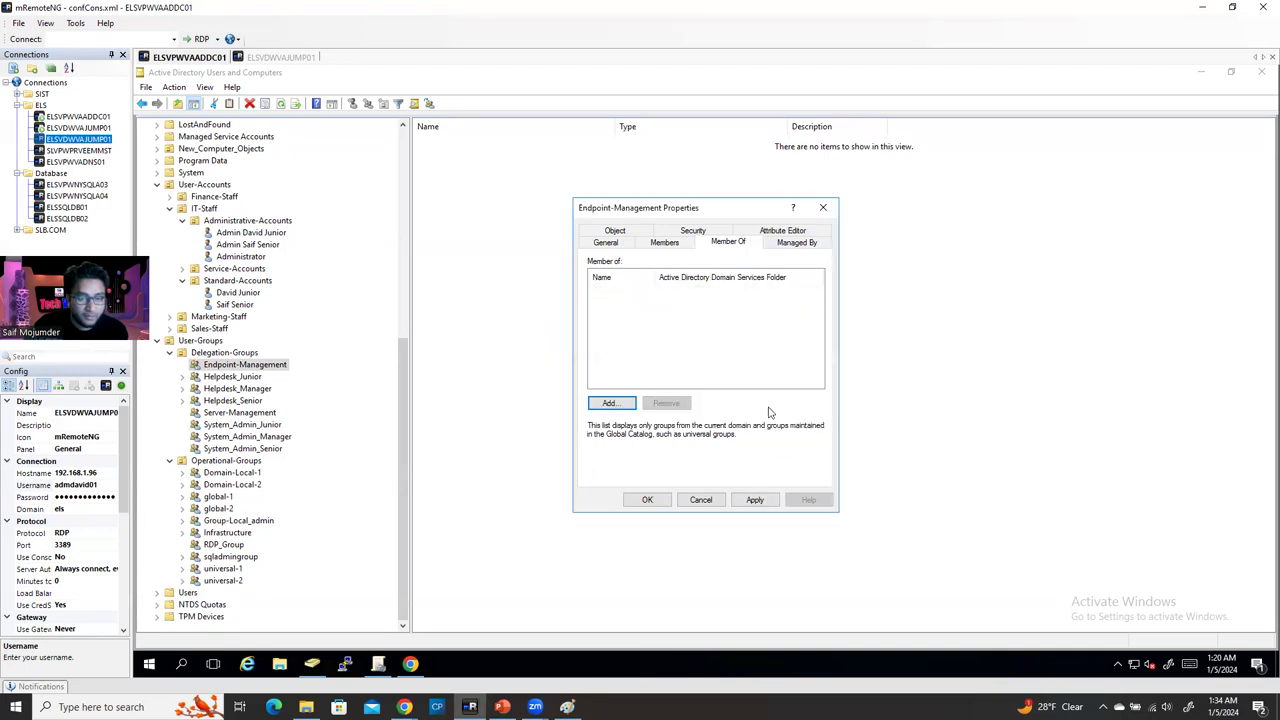
left_click(823, 207)
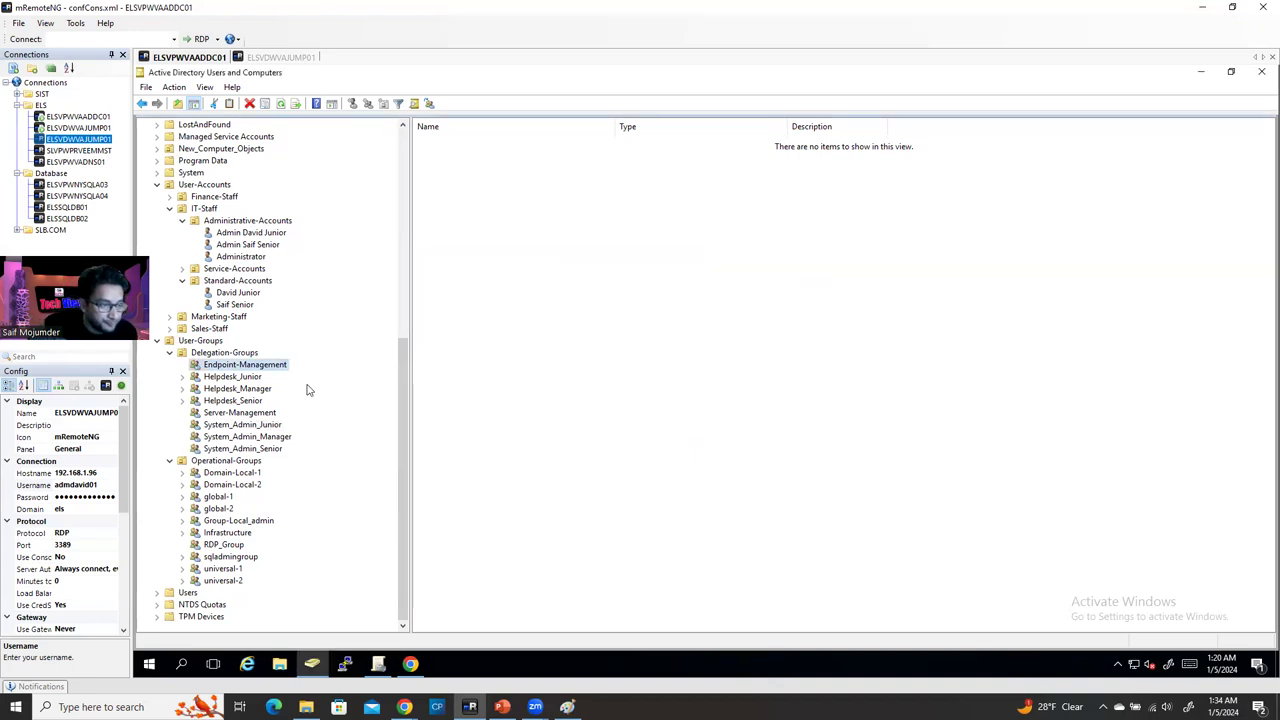
Open RDP_Group's properties and review its current members and Member Of groups.
right_click(244, 547)
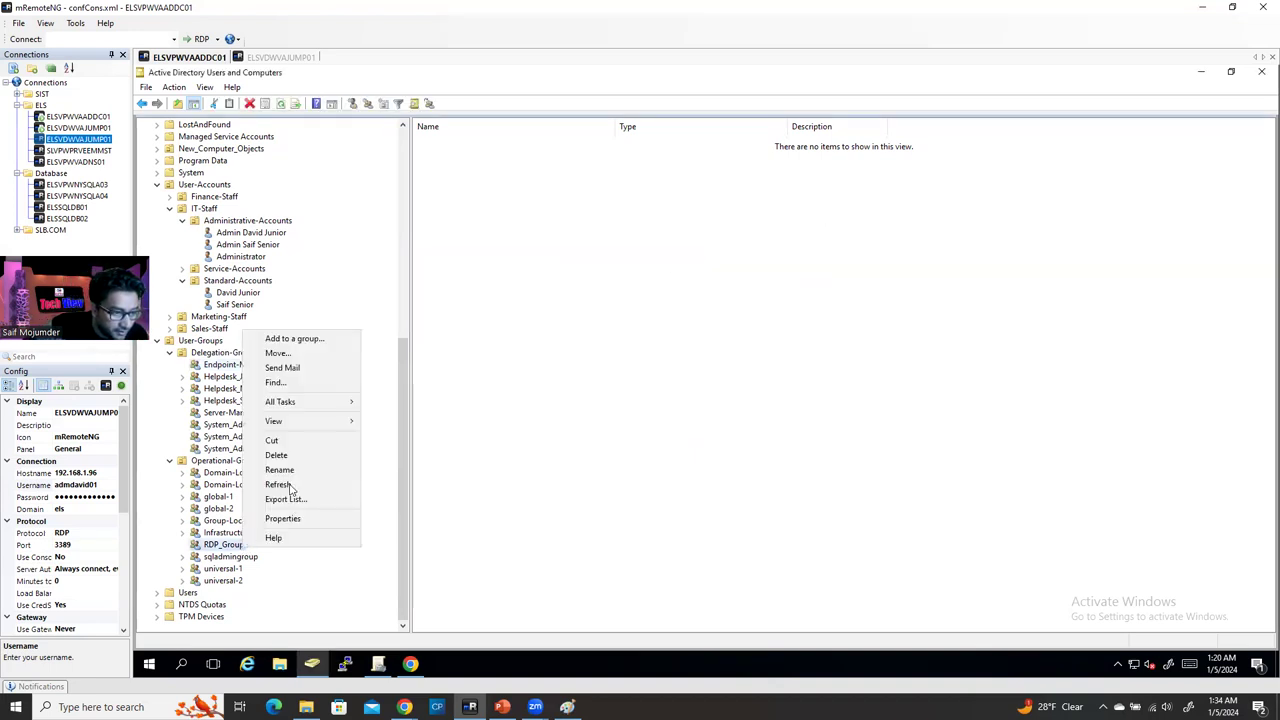
left_click(290, 518)
left_click(667, 244)
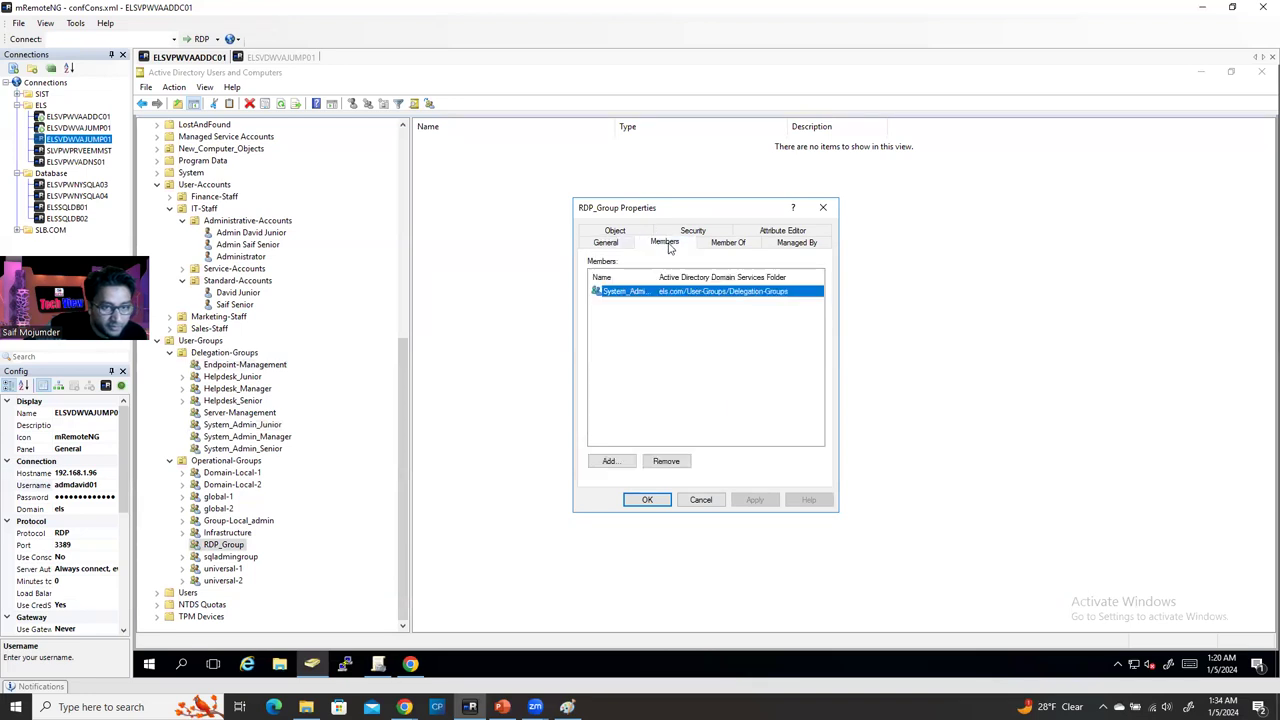
left_click_drag(701, 272, 710, 274)
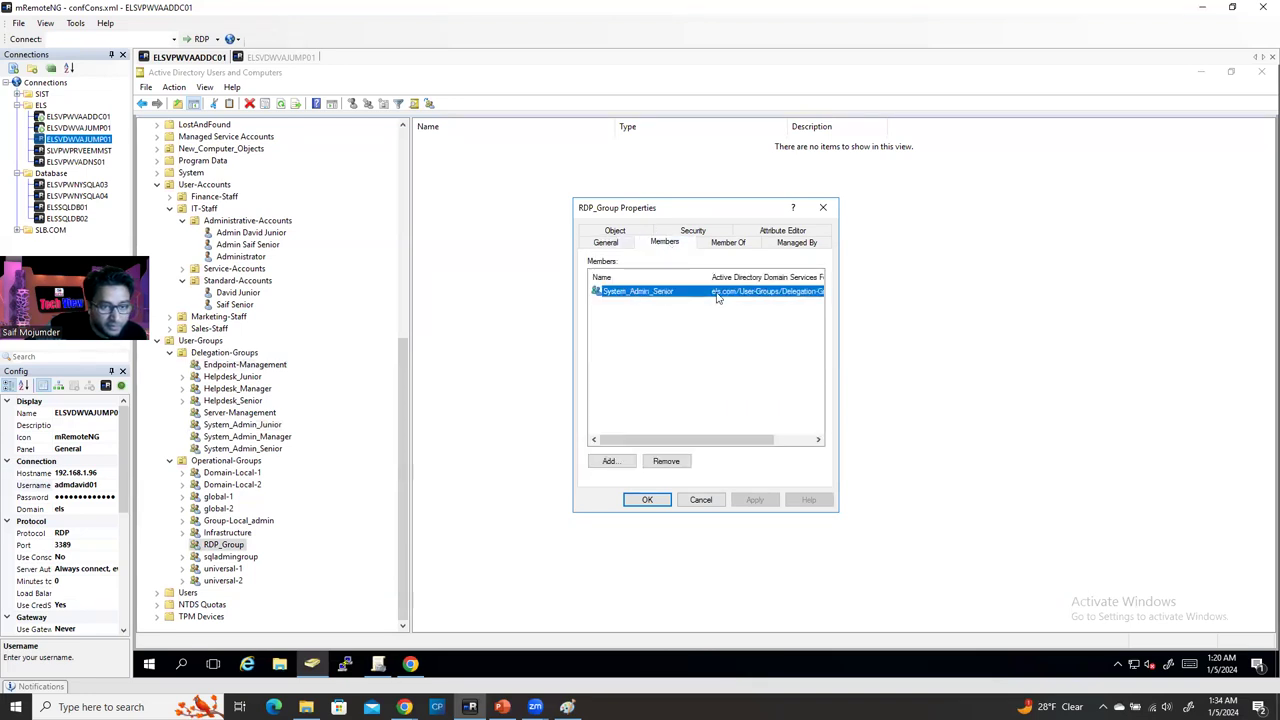
left_click(728, 243)
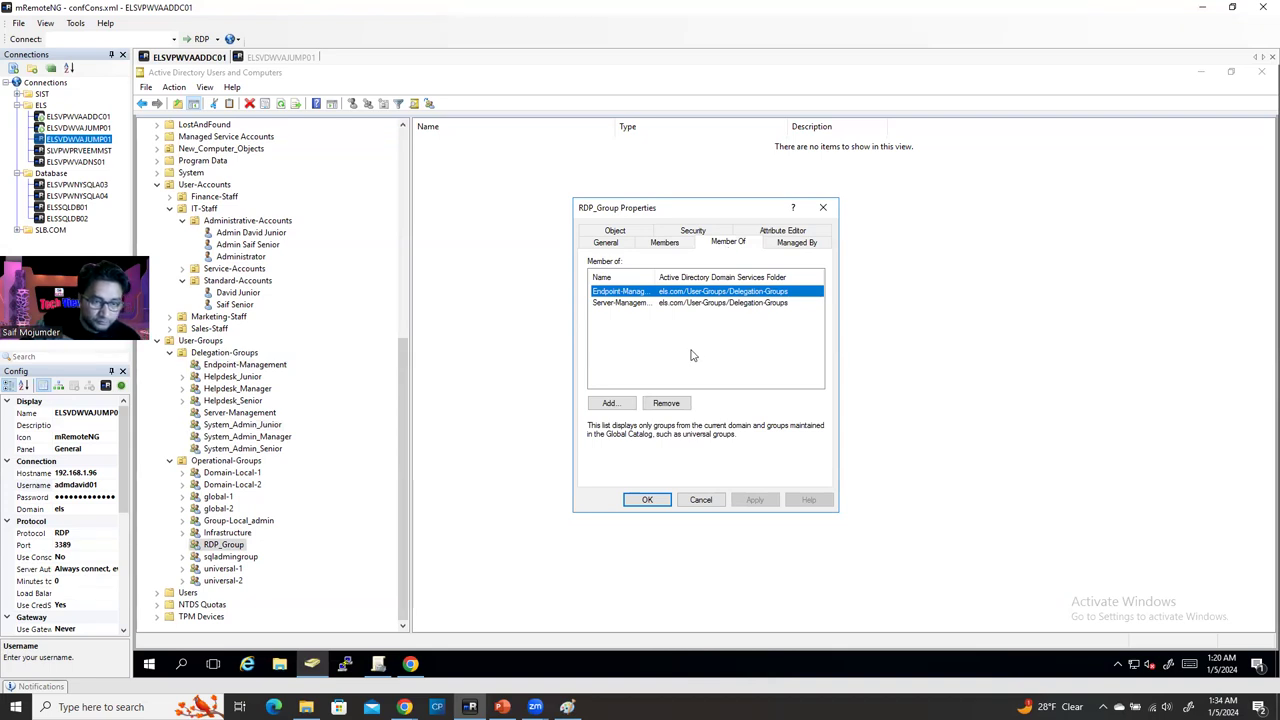
left_click(664, 243)
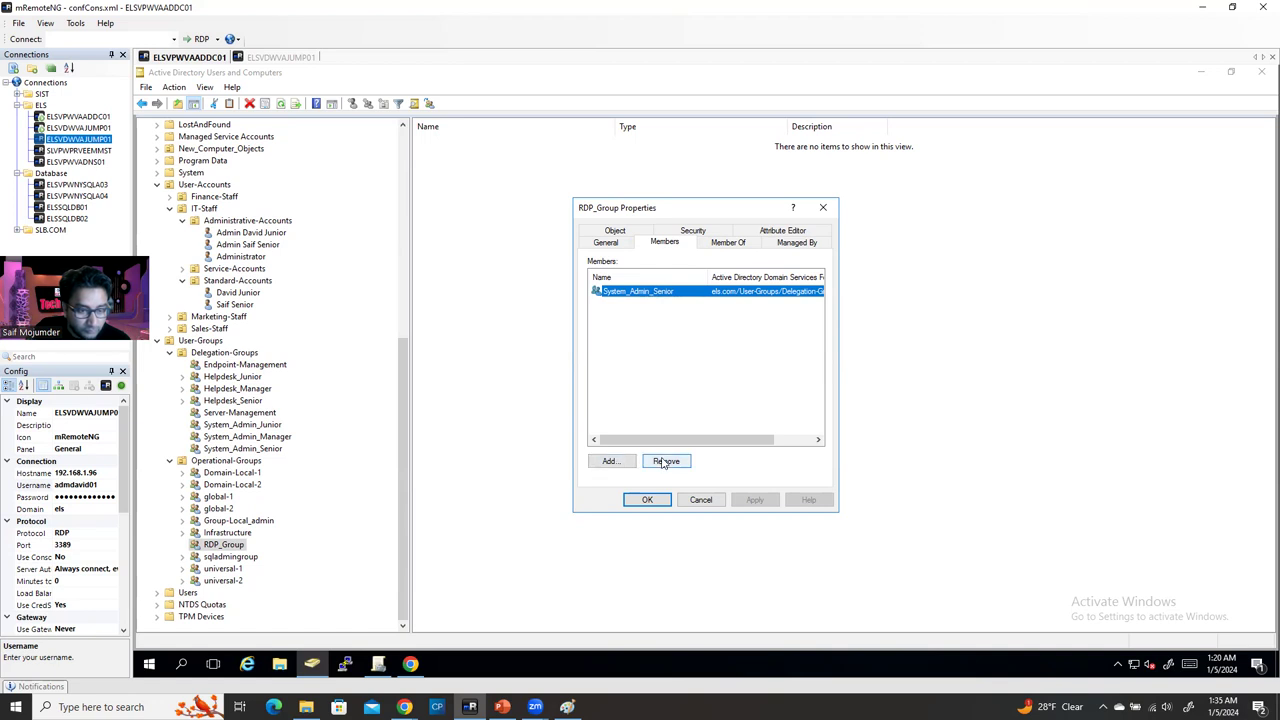
Remove System_Admin_Senior from RDP_Group's members and drop its Endpoint-Management and Server-Management memberships.
left_click(666, 461)
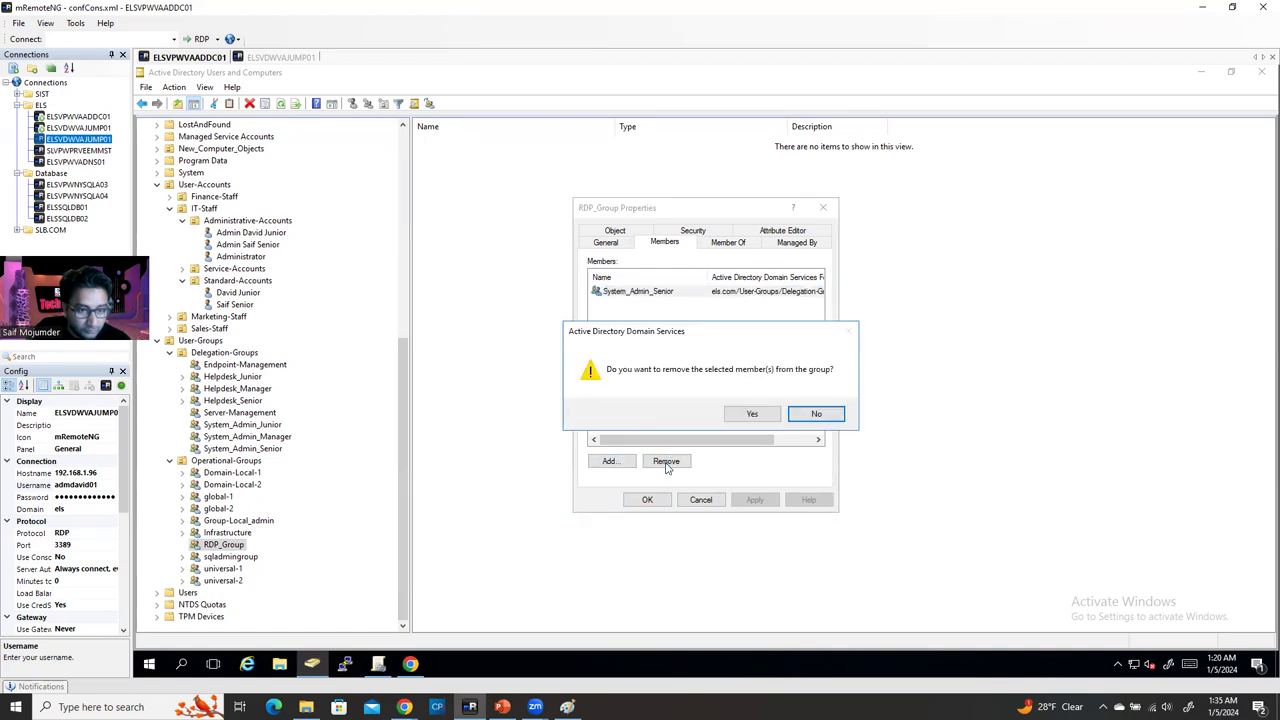
left_click(752, 416)
left_click(728, 242)
left_click(705, 291)
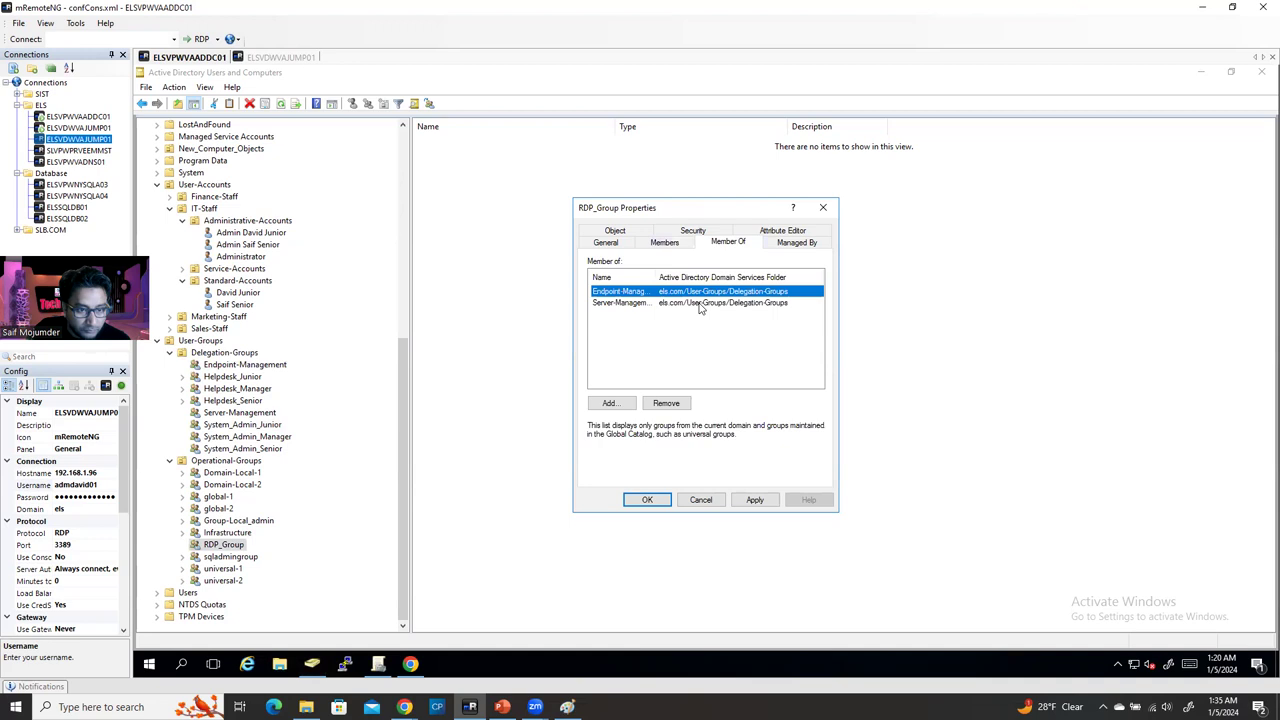
left_click(665, 402)
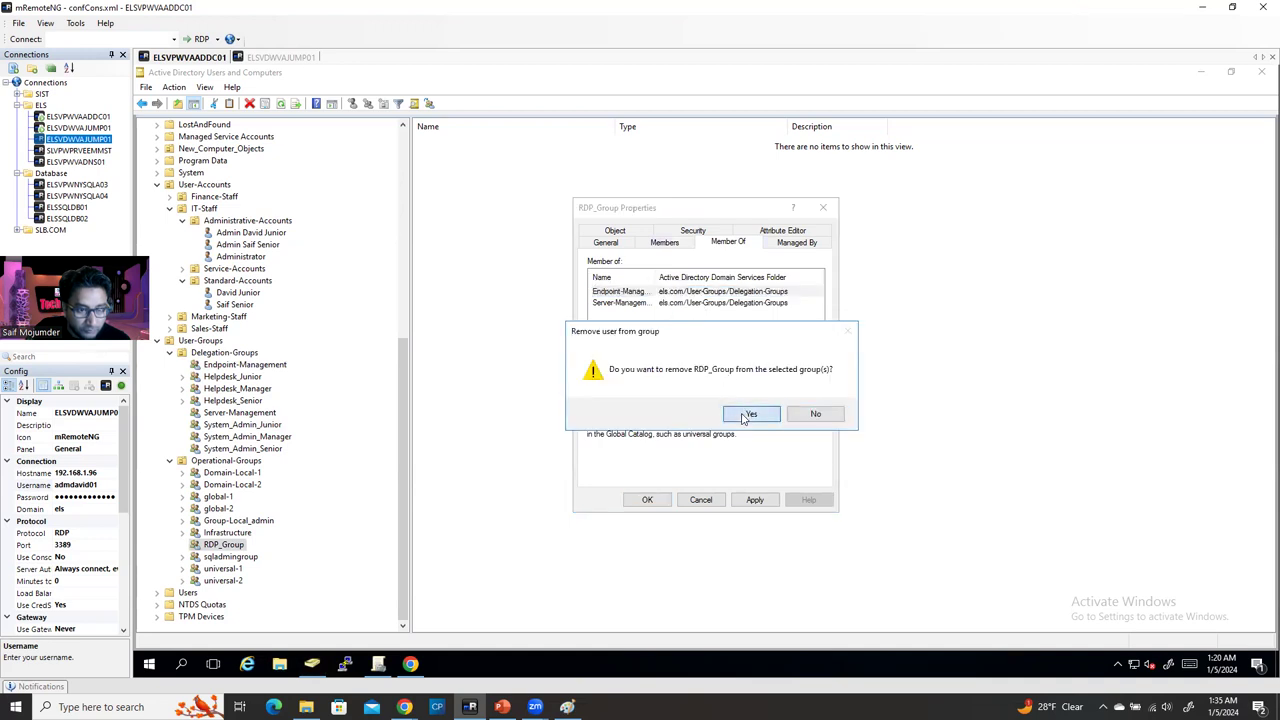
left_click(750, 414)
left_click(676, 296)
left_click(666, 403)
left_click(752, 416)
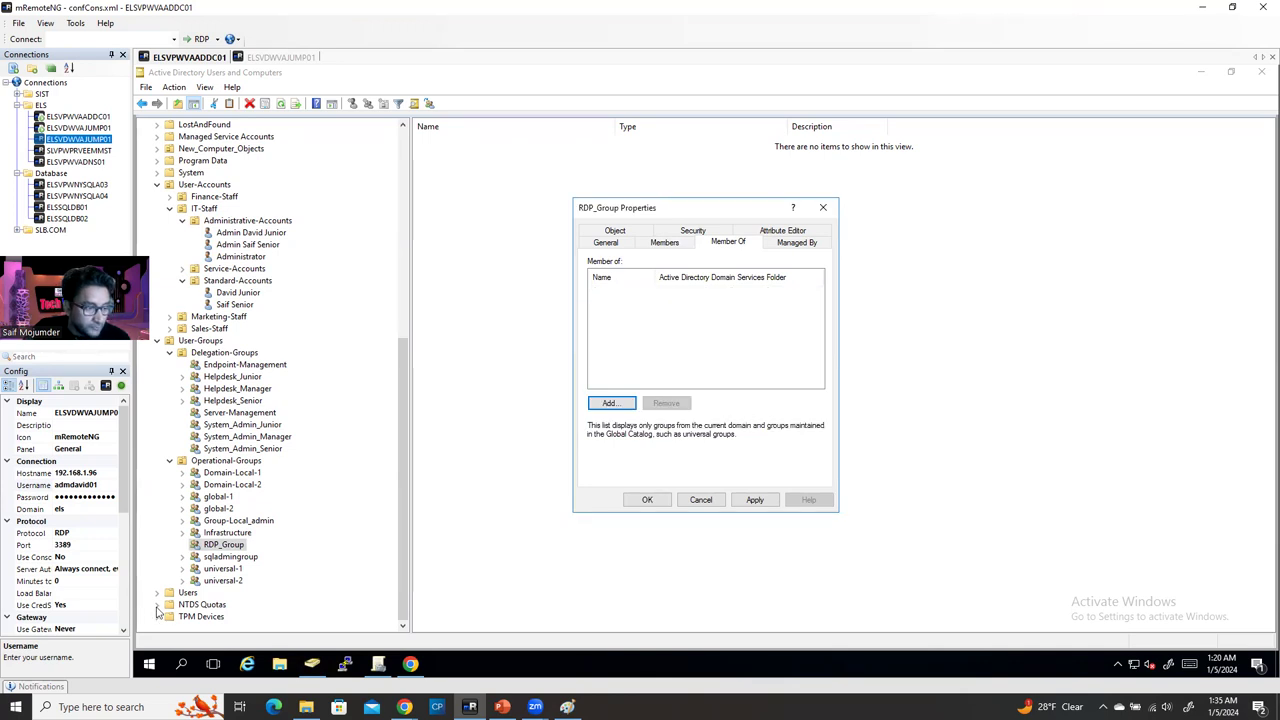
Add Endpoint-Management and Server-Management as members of RDP_Group.
left_click(662, 243)
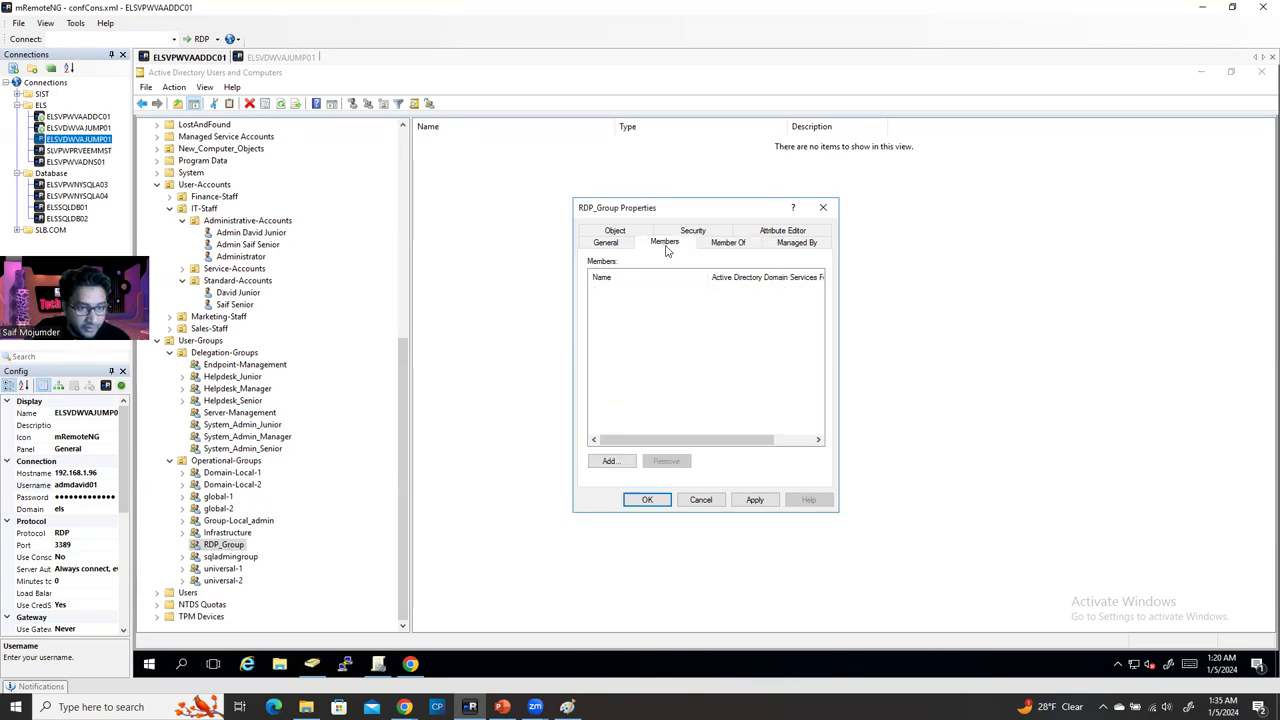
left_click(610, 461)
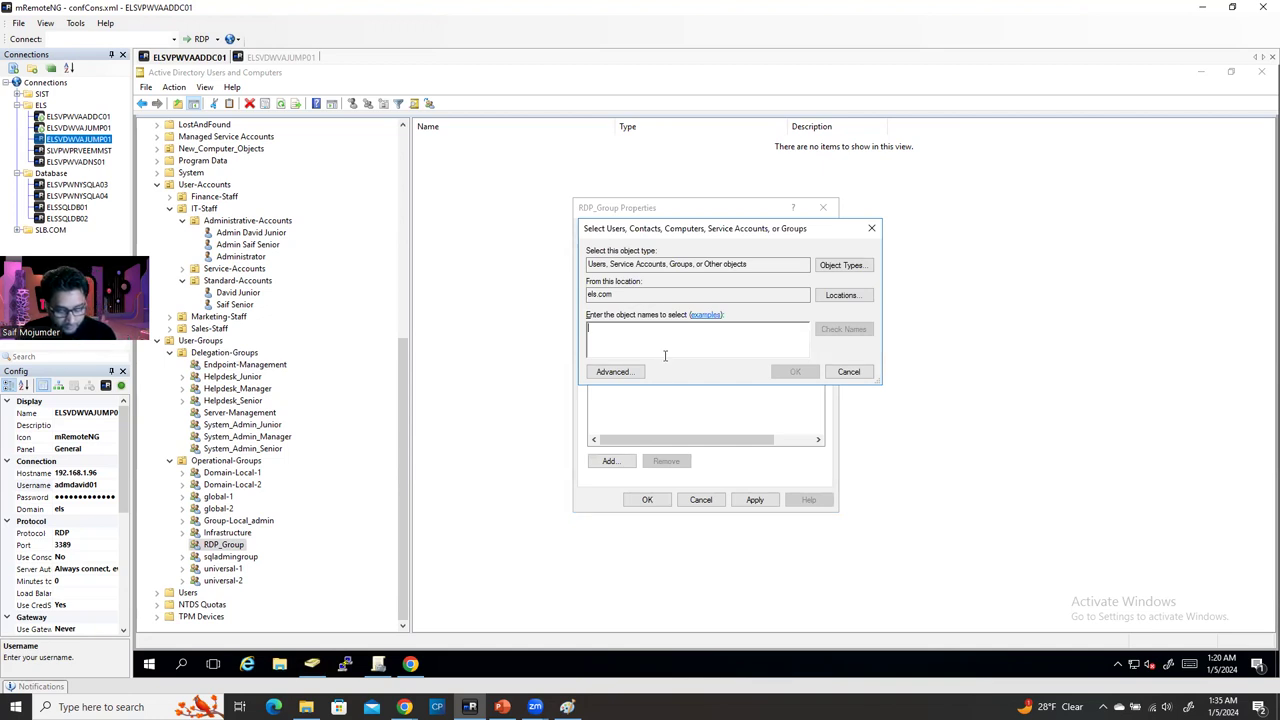
type("Endpoint")
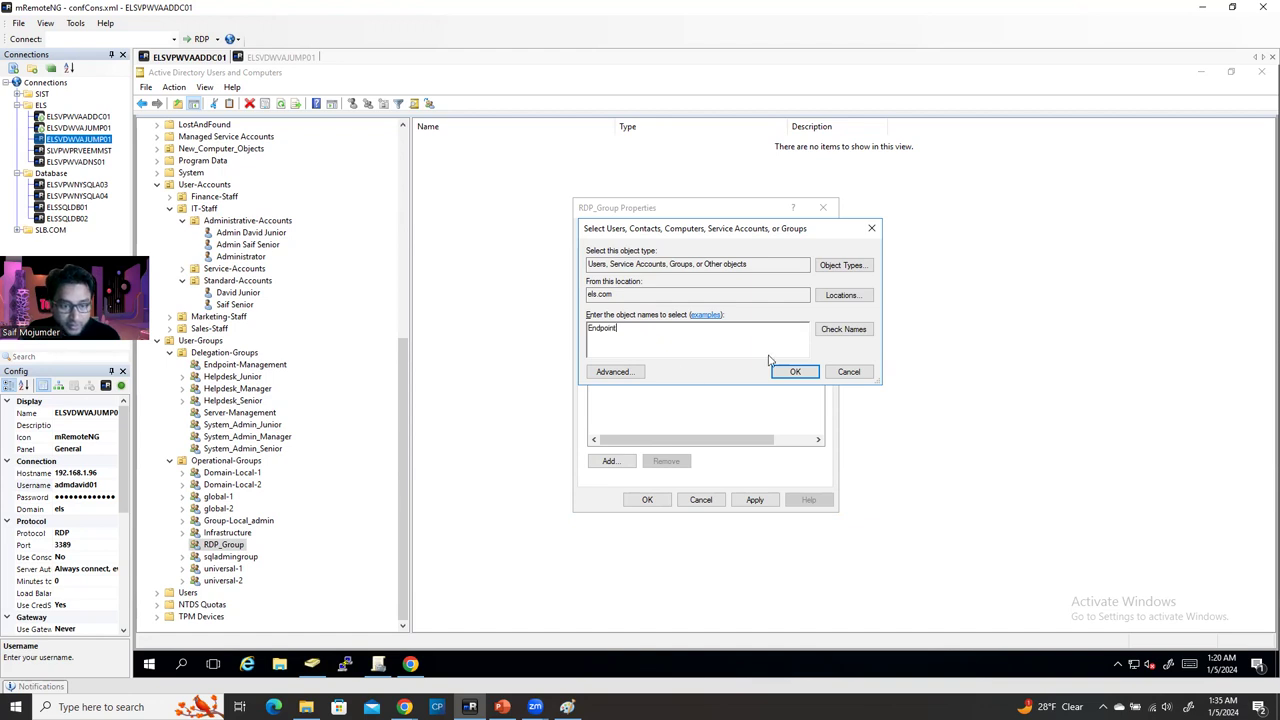
left_click(843, 329)
left_click(787, 372)
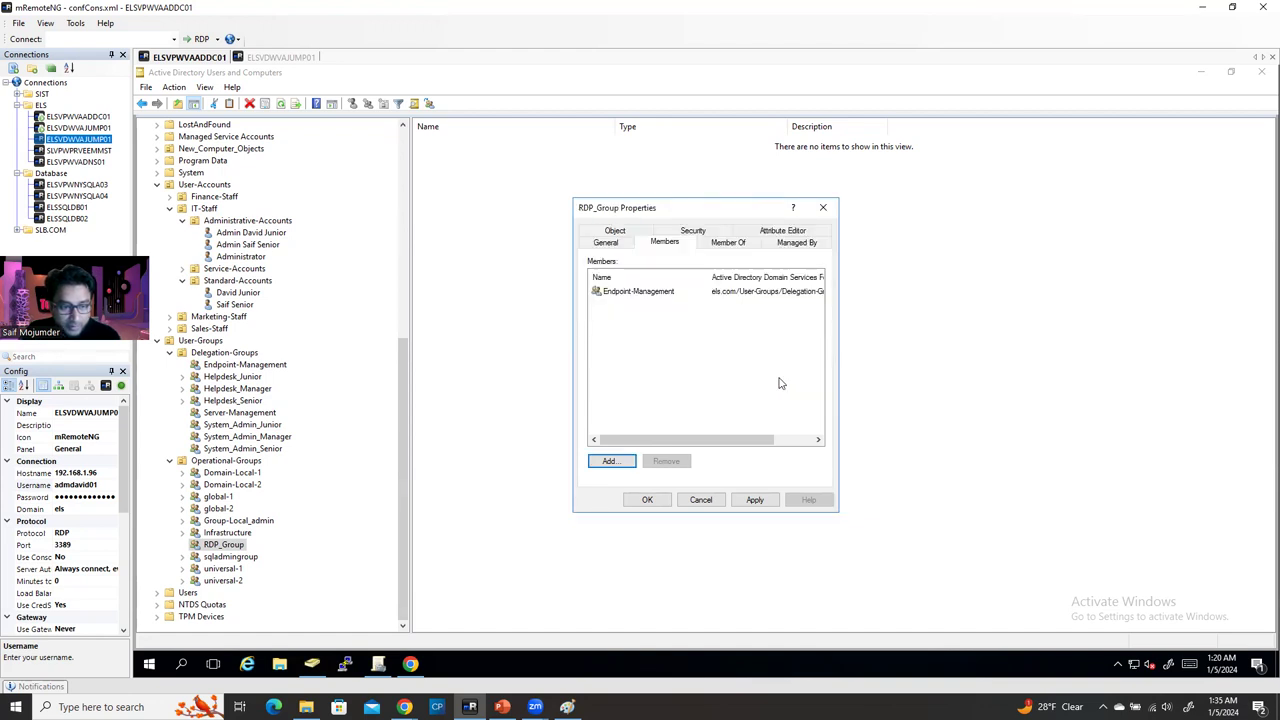
left_click(610, 462)
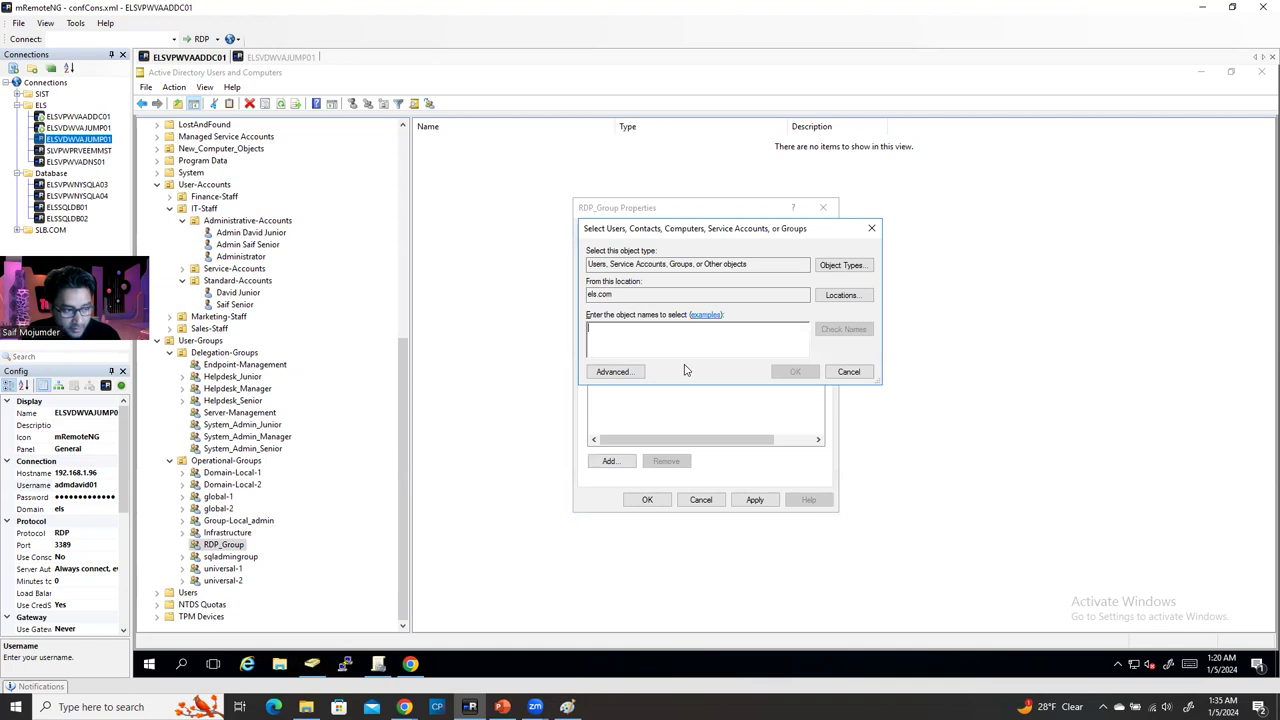
type("Server")
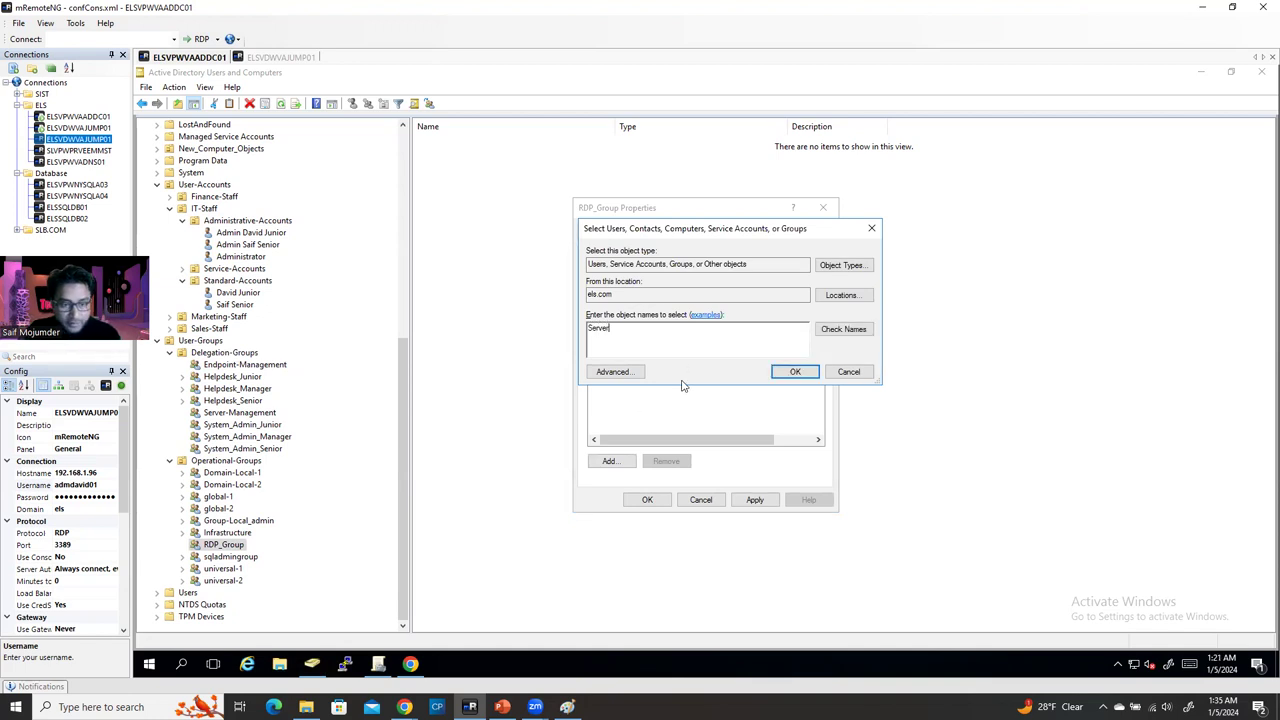
left_click(836, 333)
left_click(790, 372)
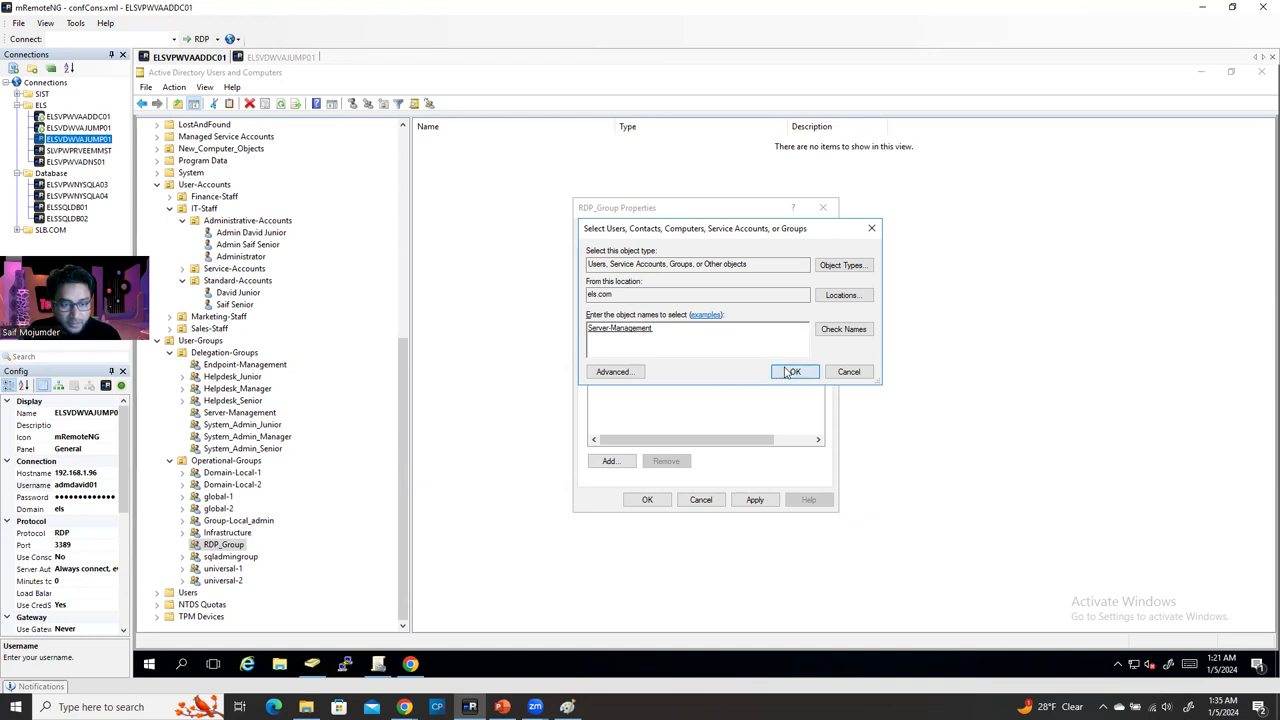
Review the two new members, apply the changes and close RDP_Group's properties.
left_click(655, 304)
key("Up")
left_click(651, 304)
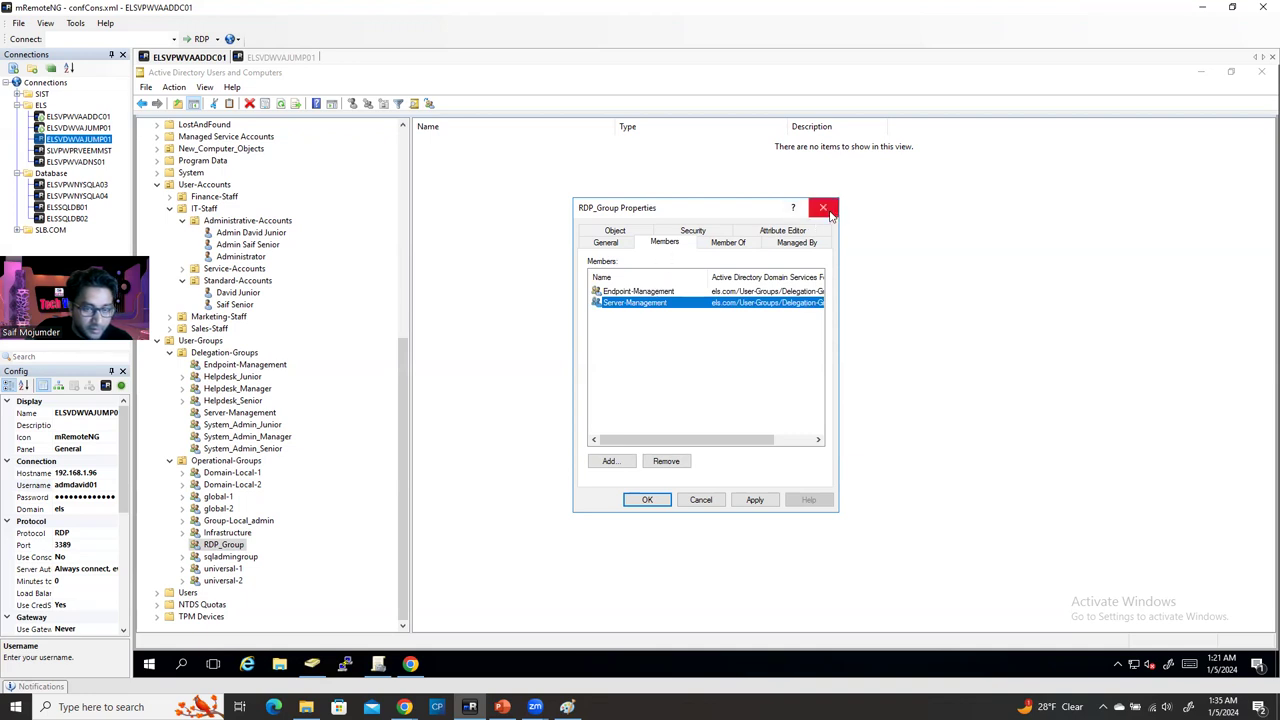
left_click(755, 500)
left_click(647, 500)
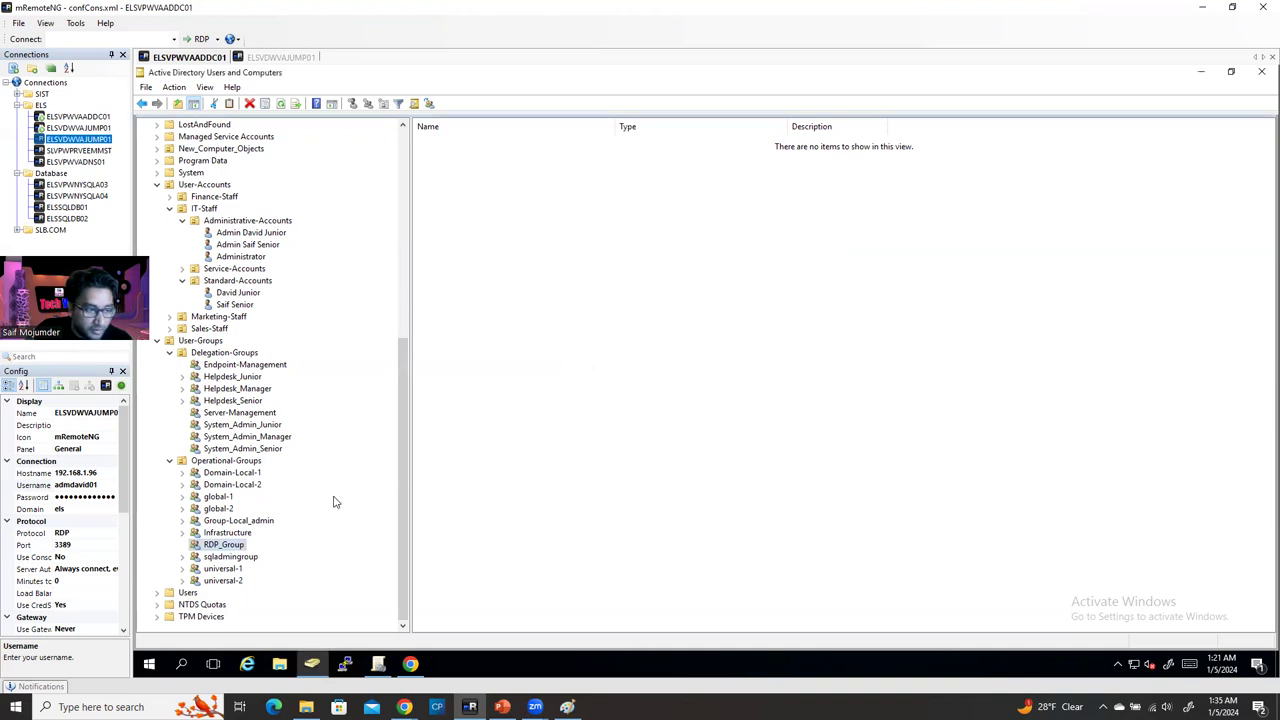
Open Endpoint-Management's properties and confirm it has no members and belongs to RDP_Group.
left_click(265, 367)
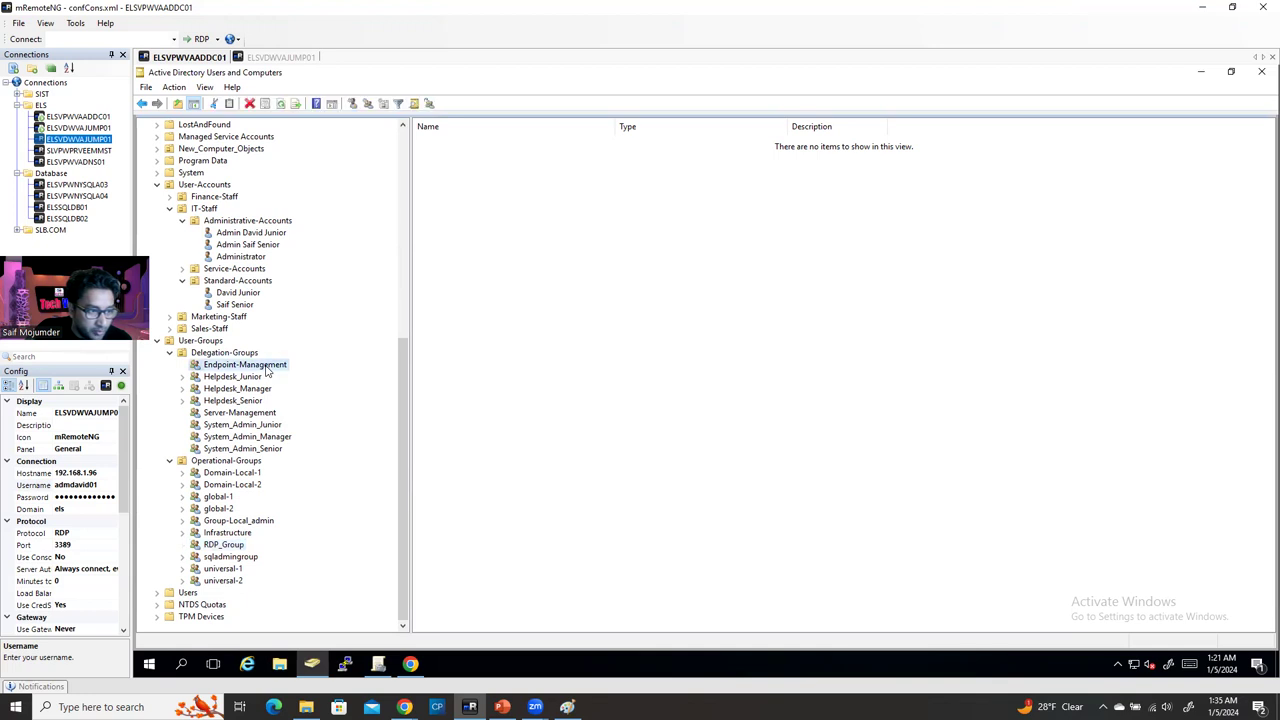
right_click(266, 367)
left_click(306, 555)
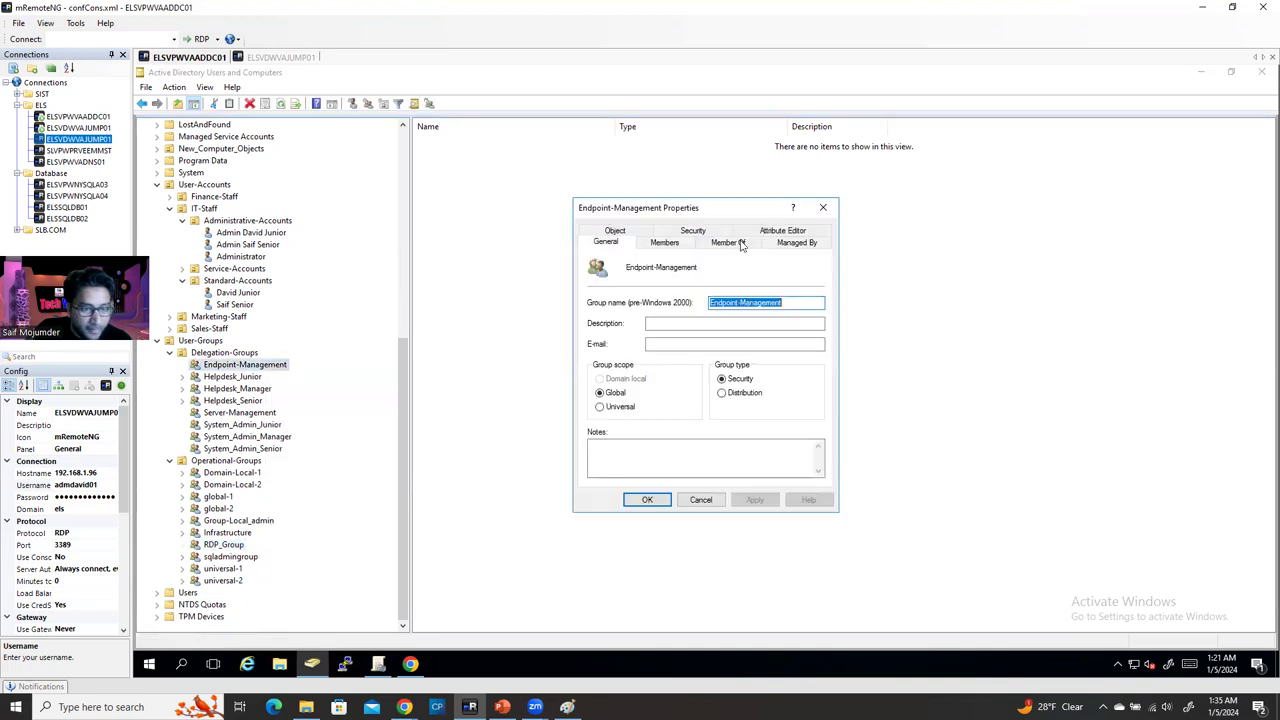
left_click(676, 245)
left_click(728, 247)
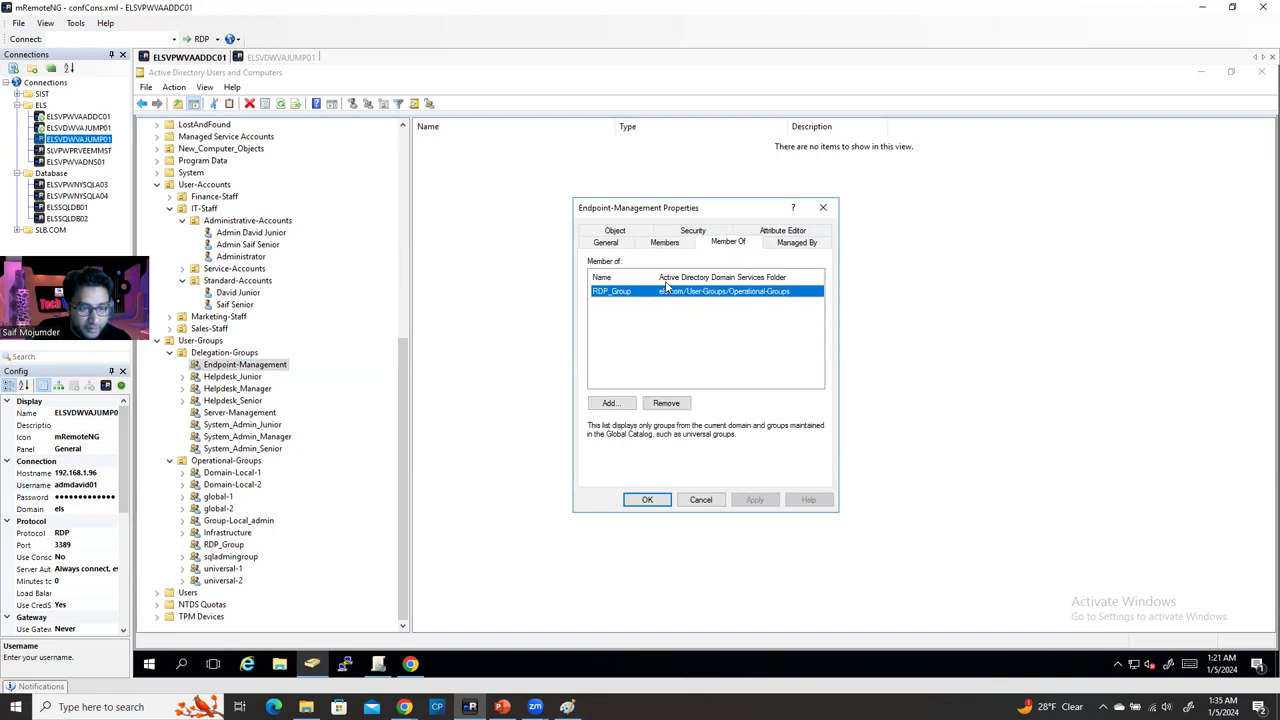
left_click_drag(655, 276, 695, 285)
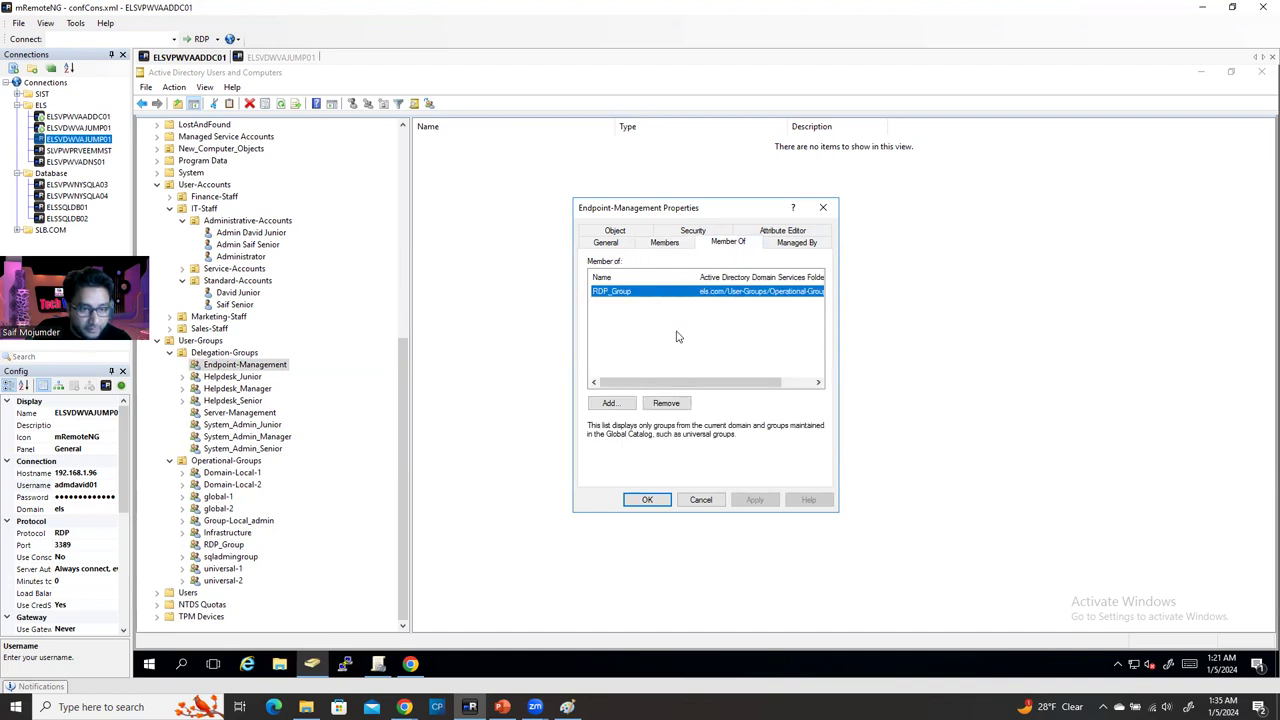
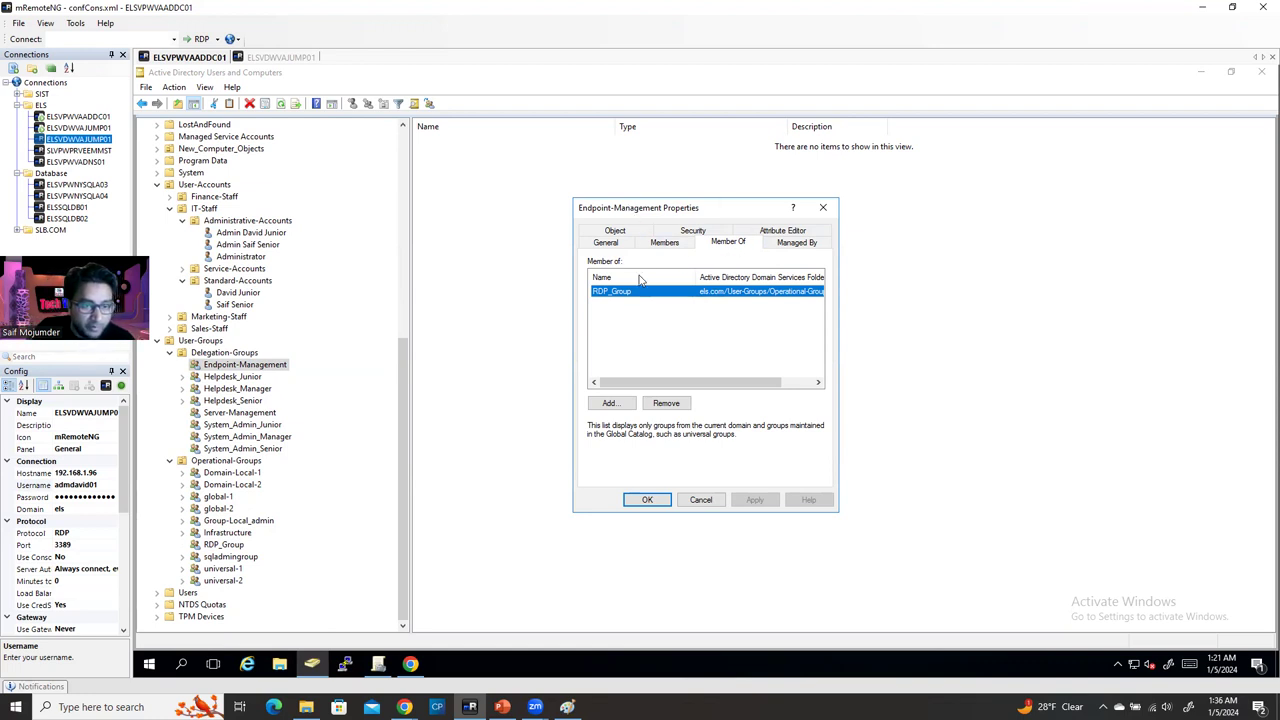
Reopen the Endpoint-Management group properties and review its Member Of and Members tabs.
left_click(701, 500)
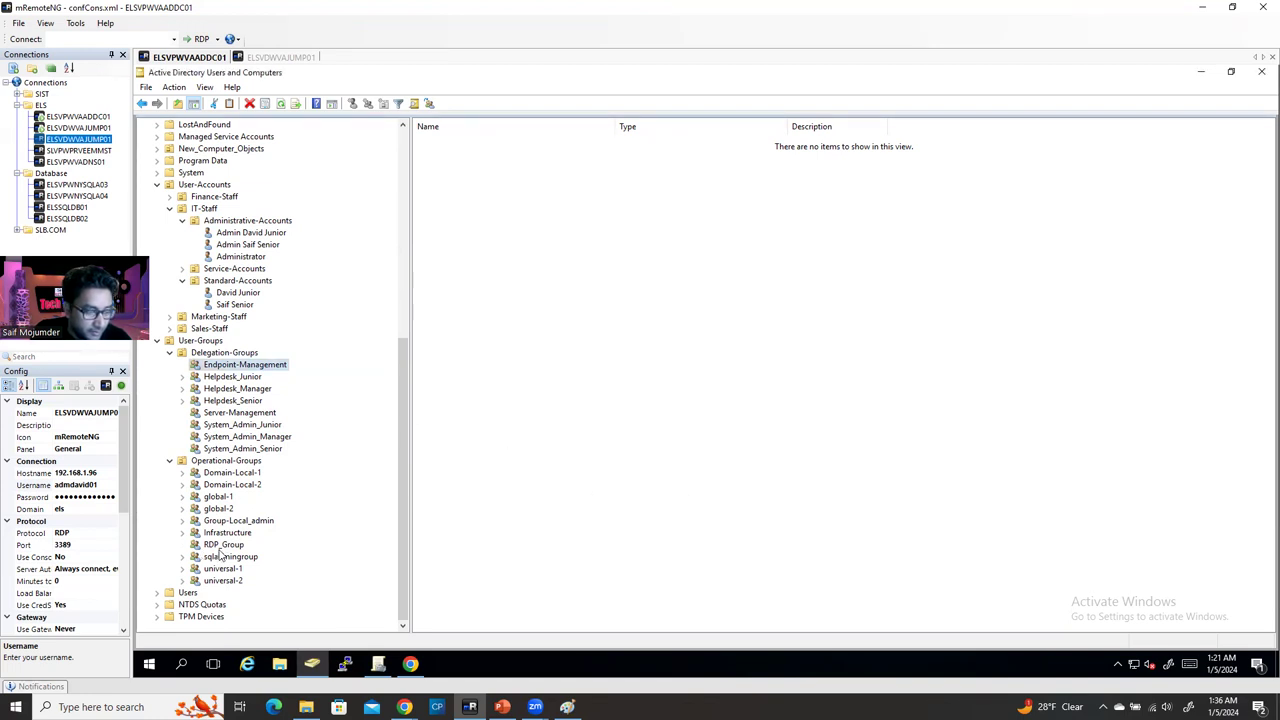
right_click(268, 367)
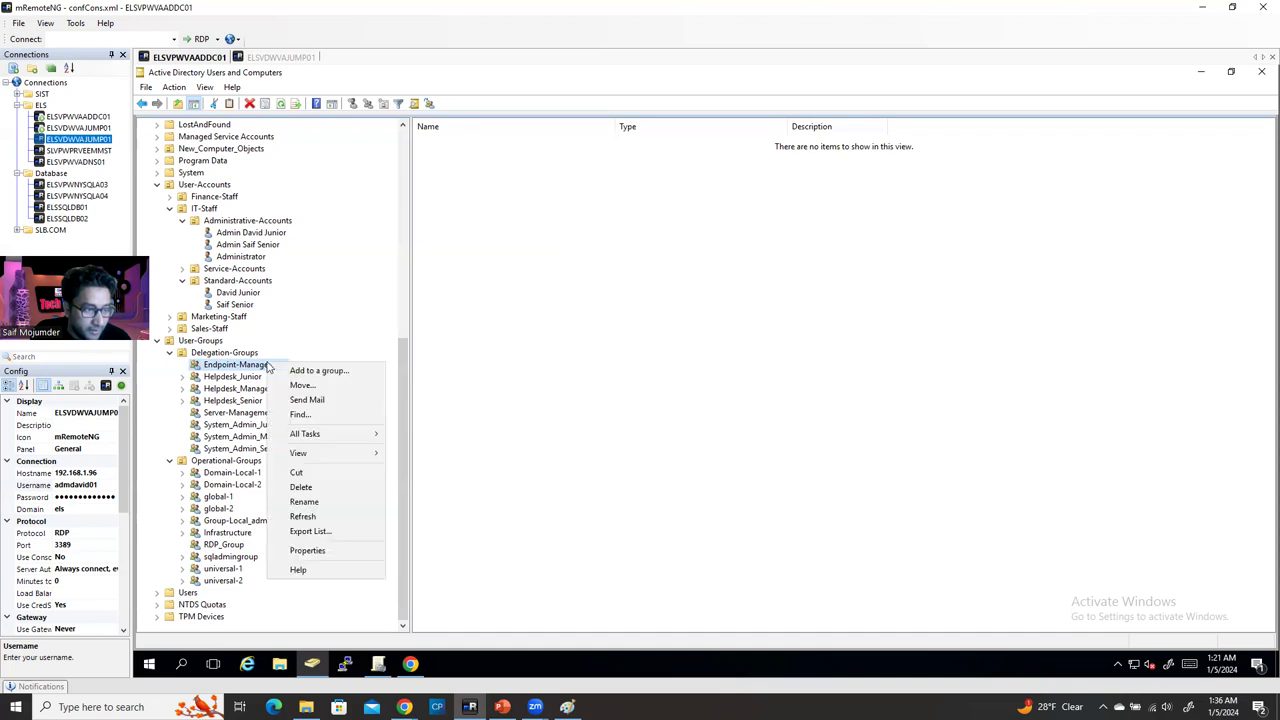
left_click(312, 549)
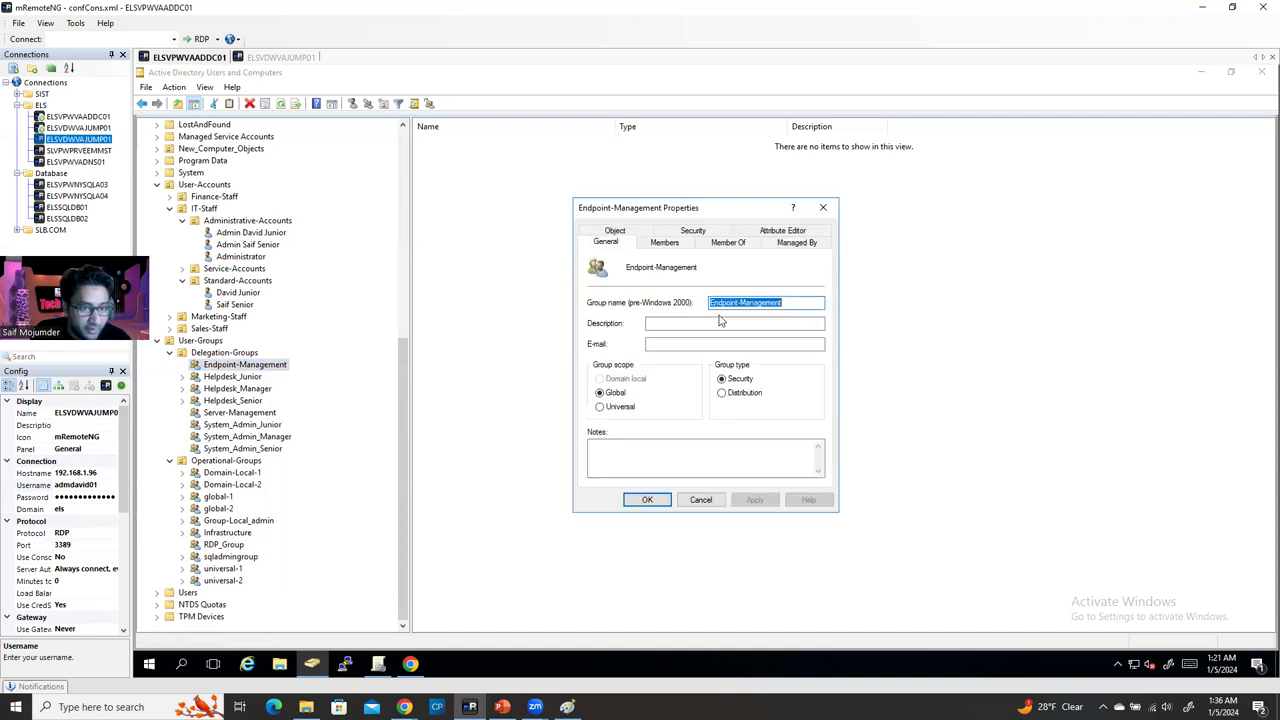
left_click(728, 242)
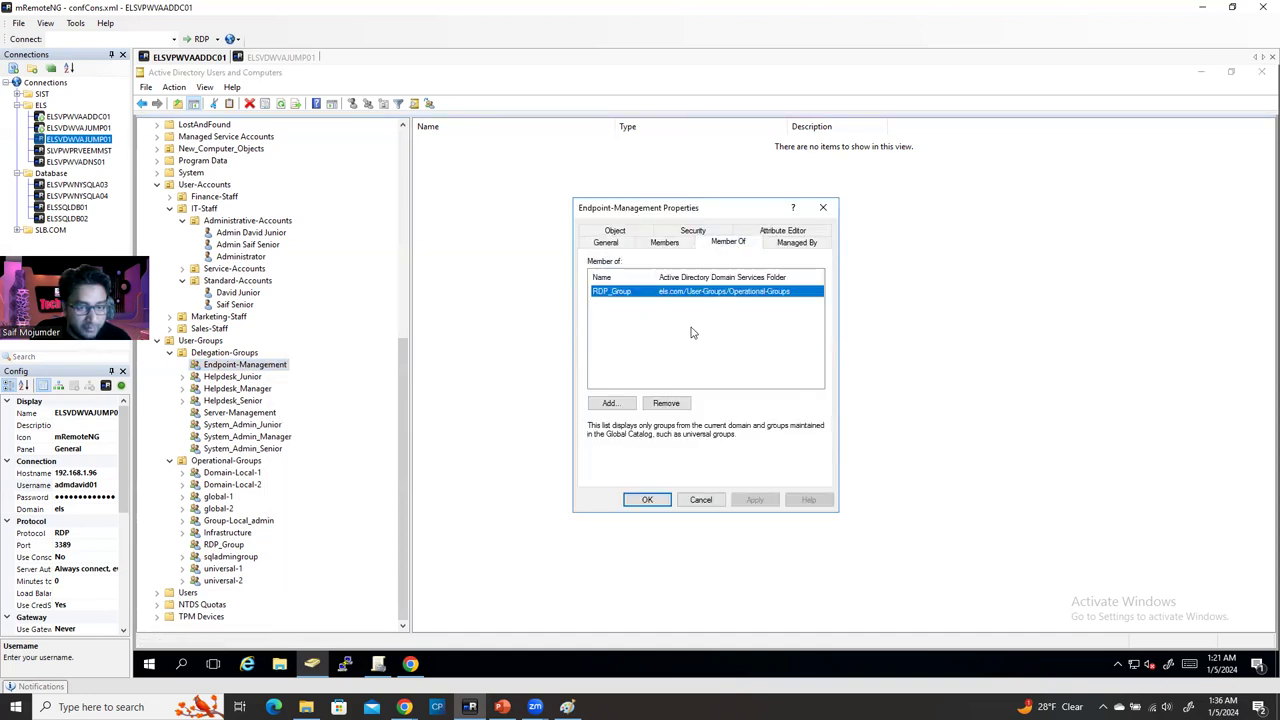
left_click(665, 243)
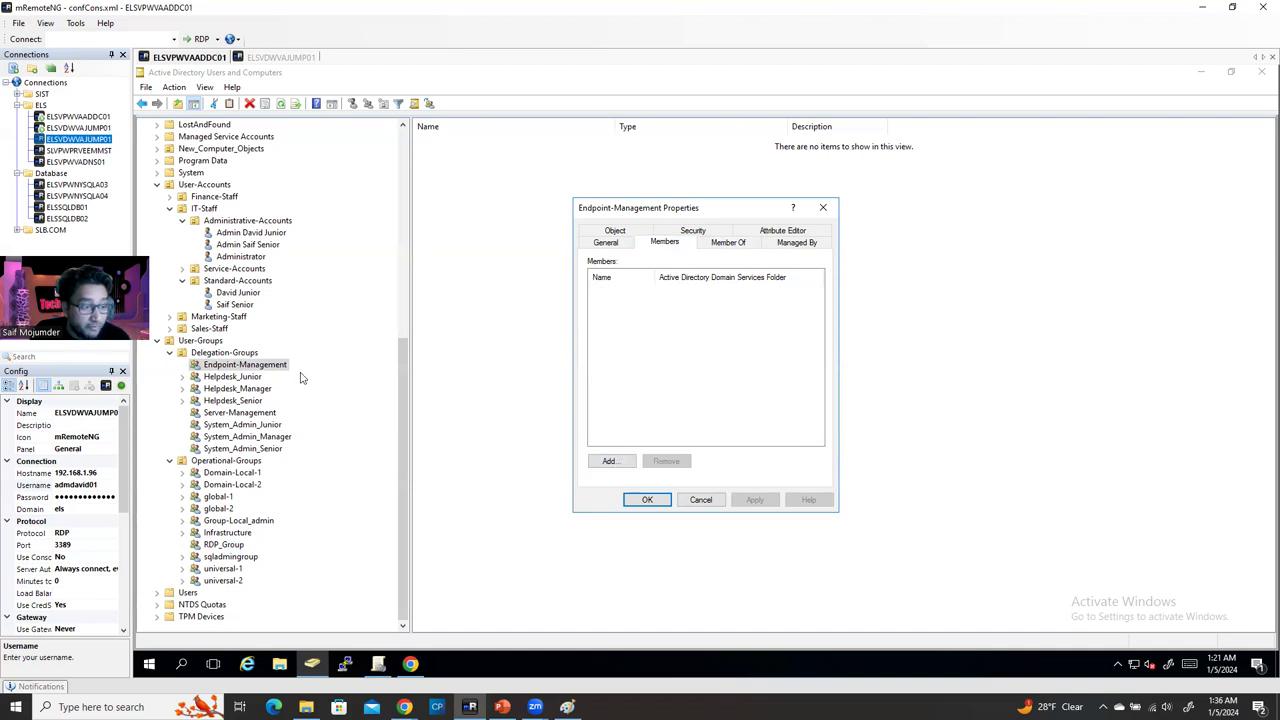
Add System_Admin_Junior to the Endpoint-Management members, then apply and save.
left_click(607, 463)
type("system")
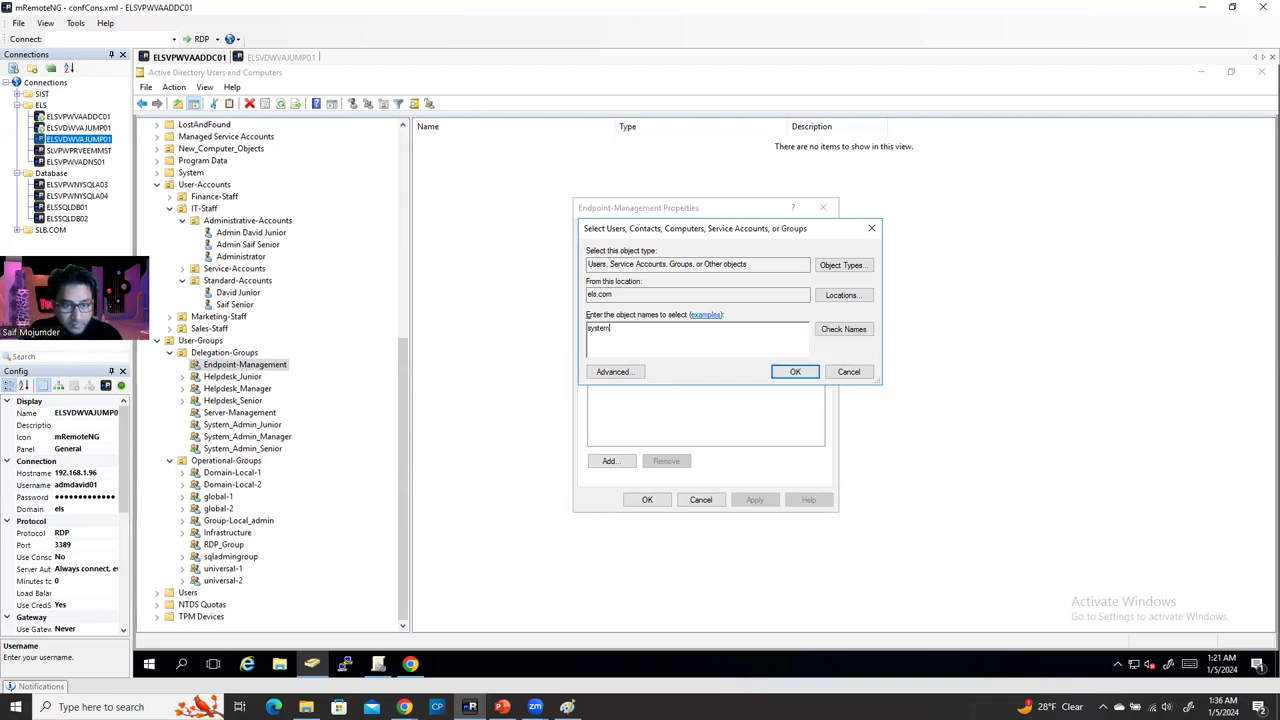
left_click(843, 329)
left_click(703, 335)
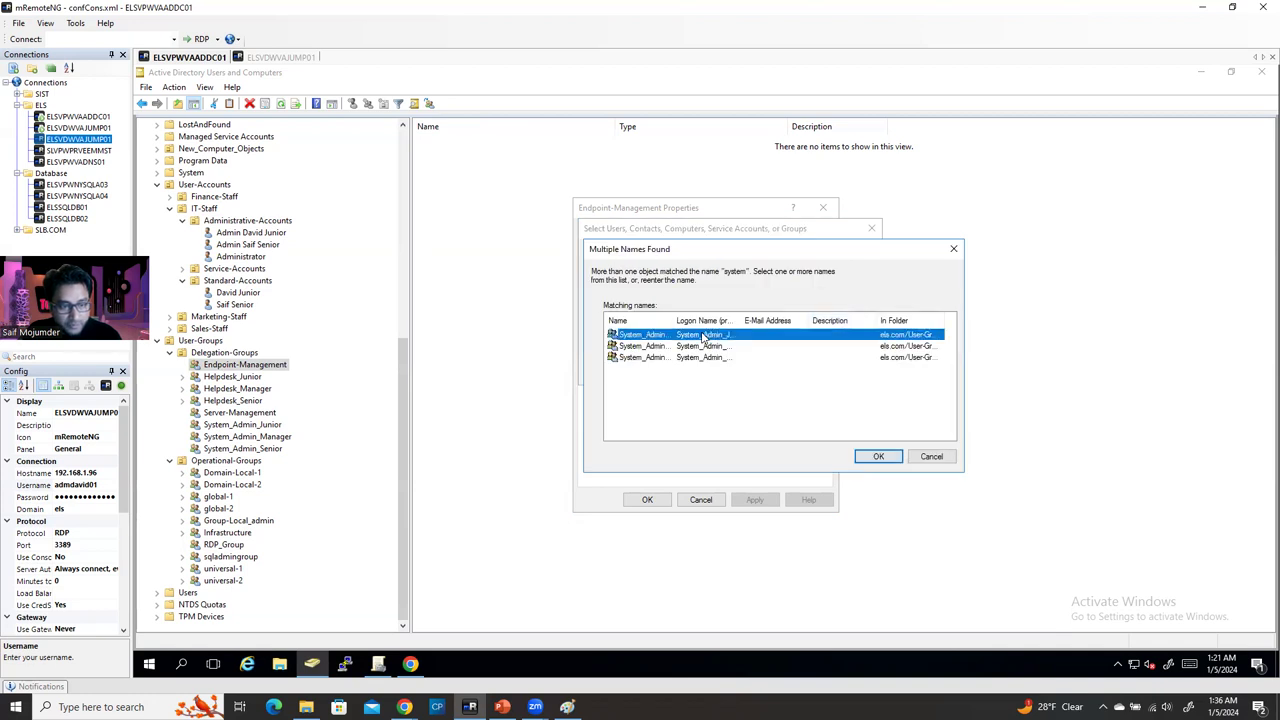
double_click(741, 320)
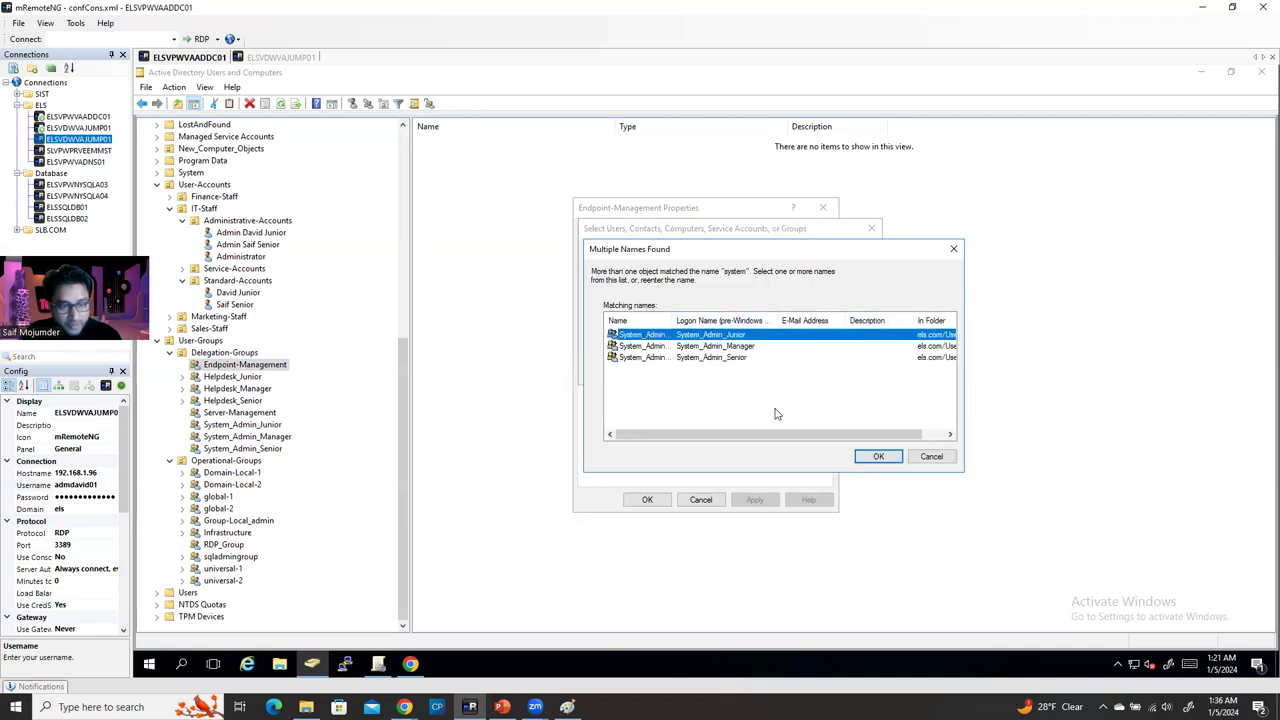
left_click(880, 456)
left_click(795, 371)
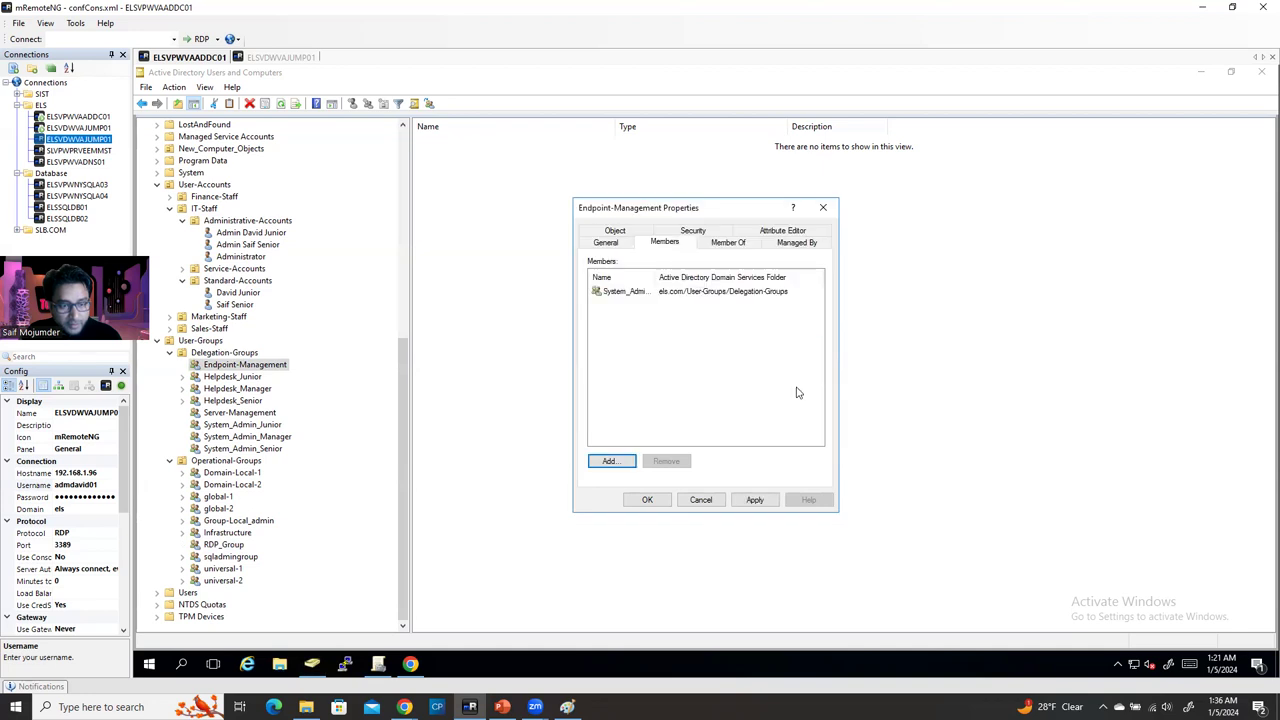
left_click(755, 500)
left_click(647, 500)
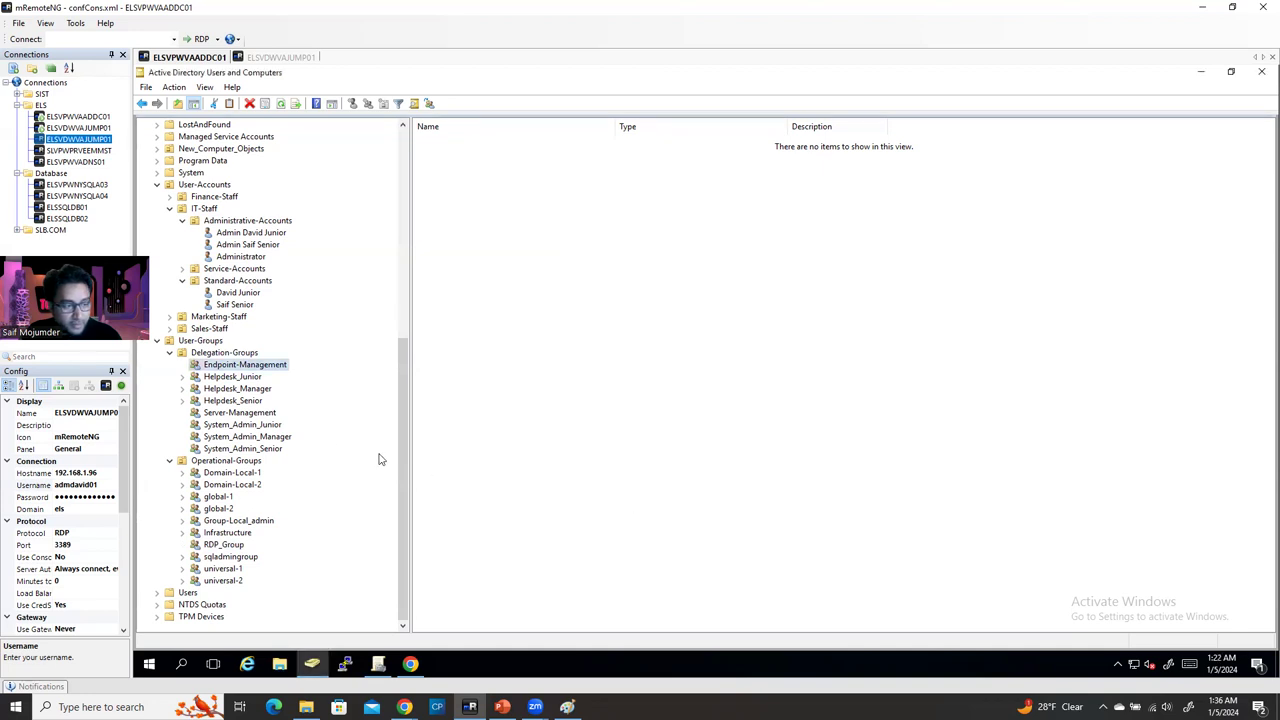
left_click(240, 412)
right_click(262, 426)
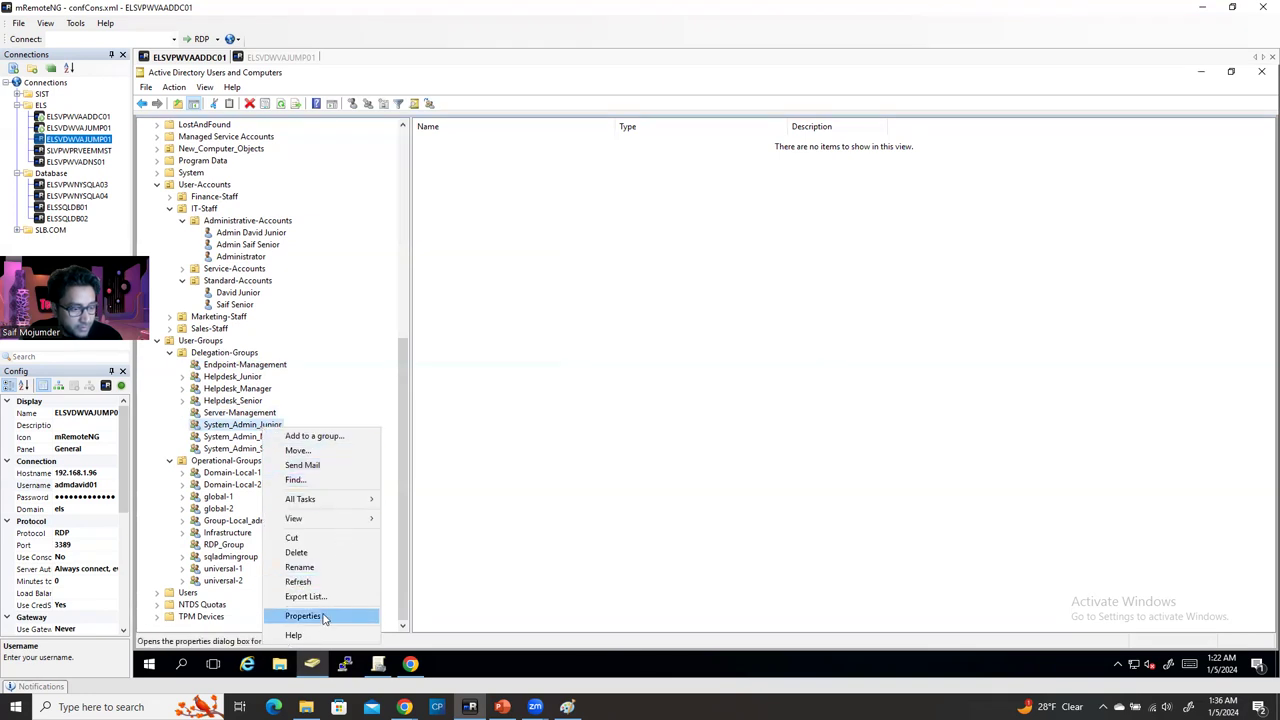
left_click(322, 616)
left_click(692, 231)
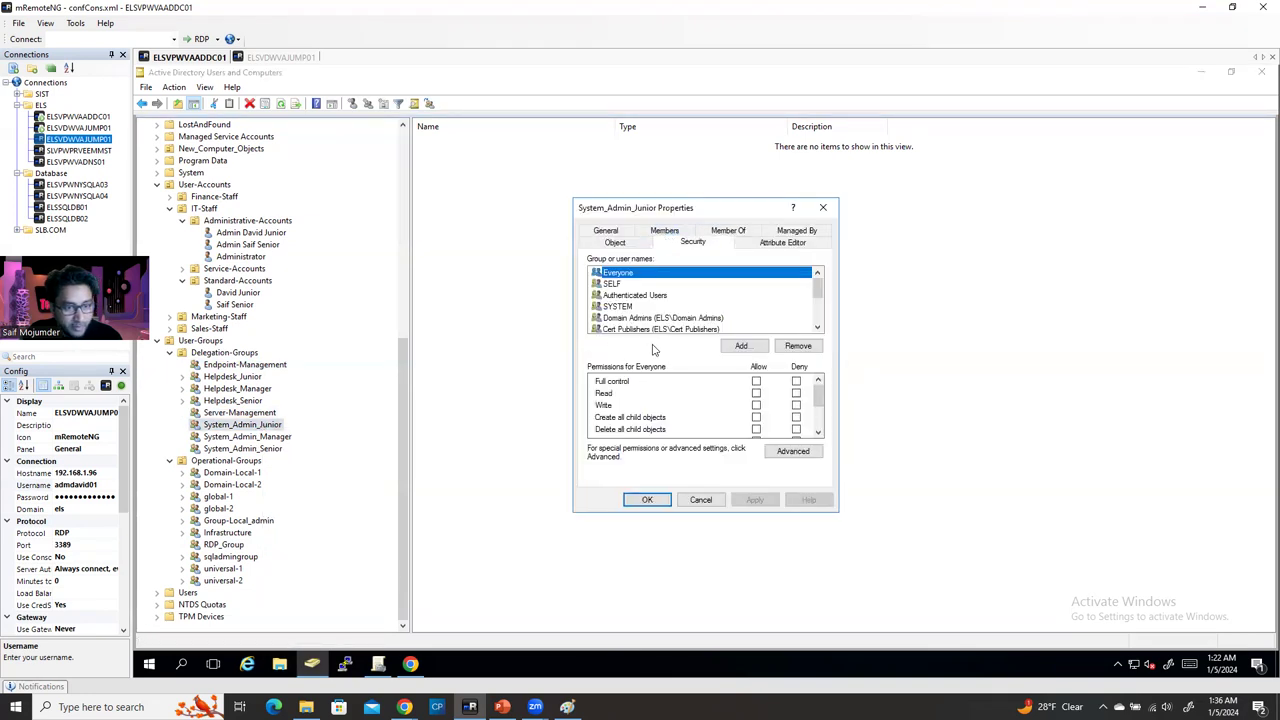
left_click(664, 231)
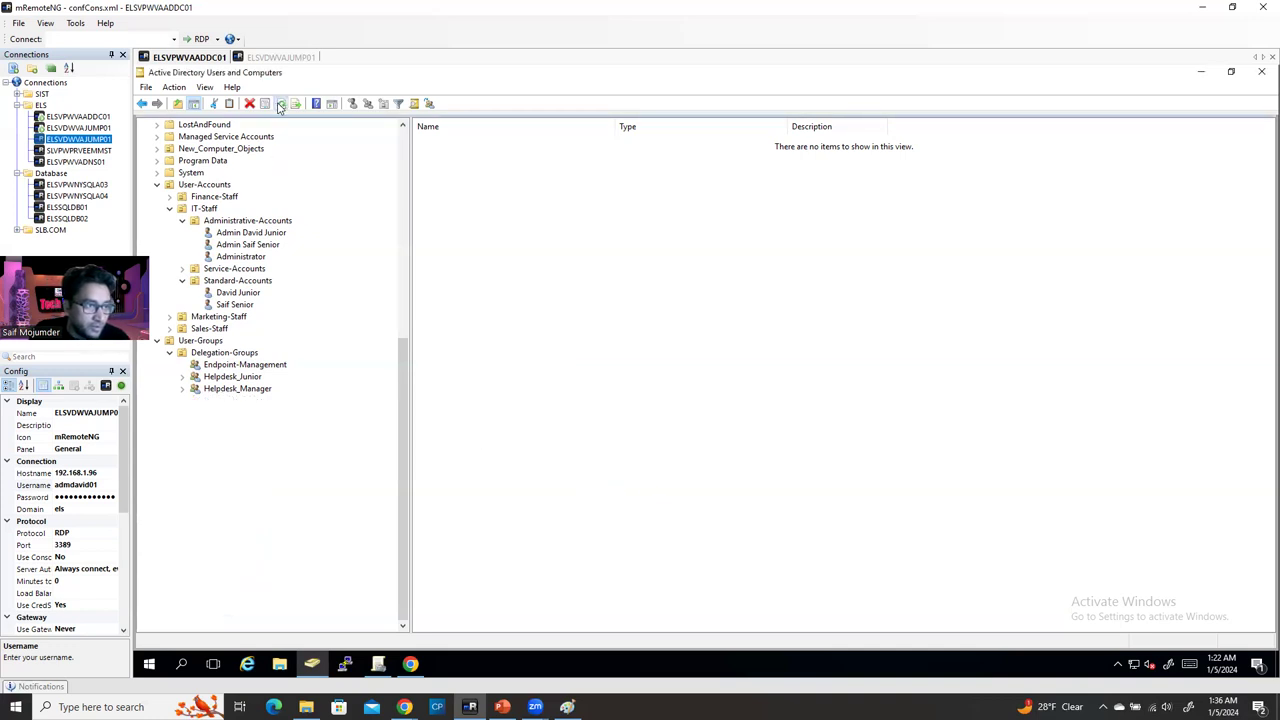
right_click(99, 152)
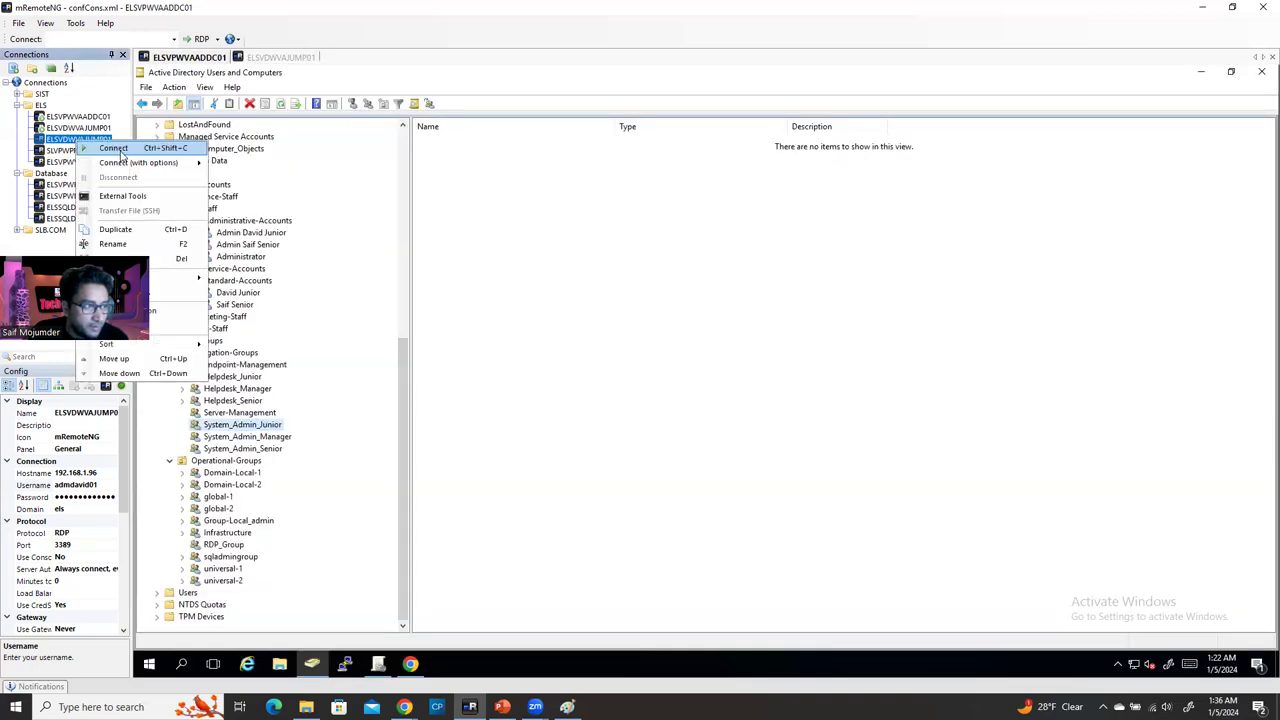
key("Escape")
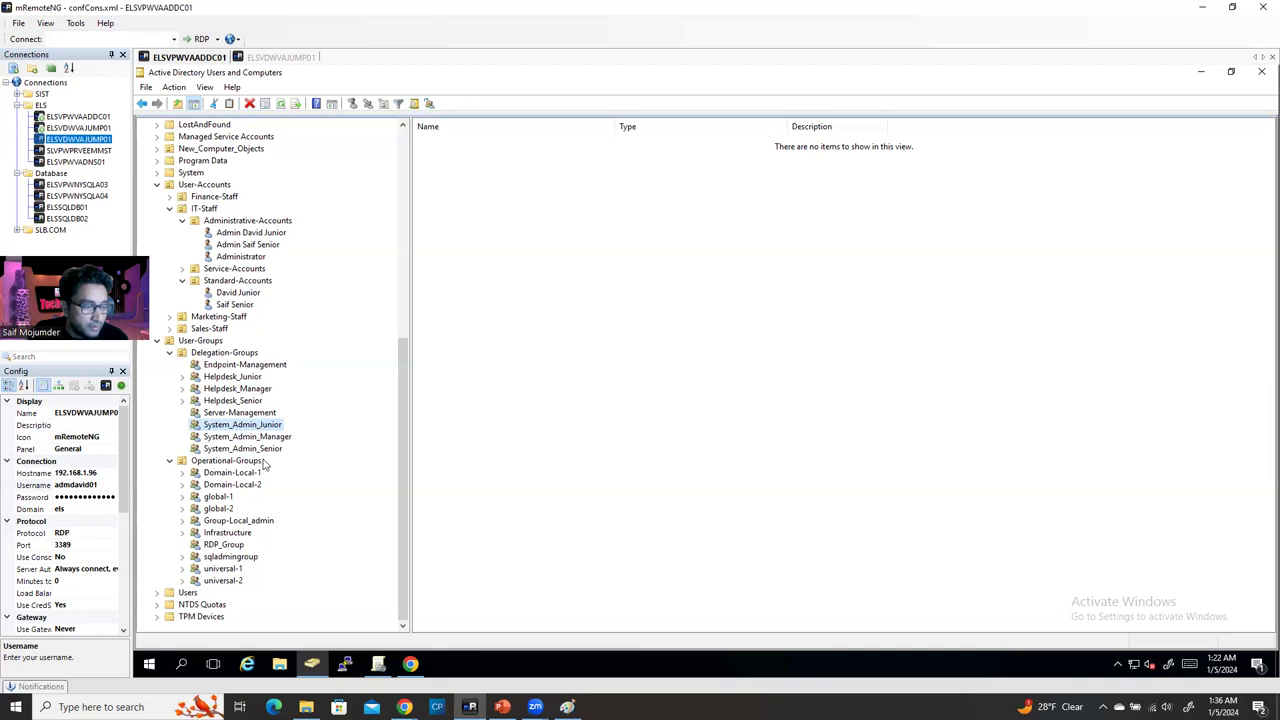
key("Down")
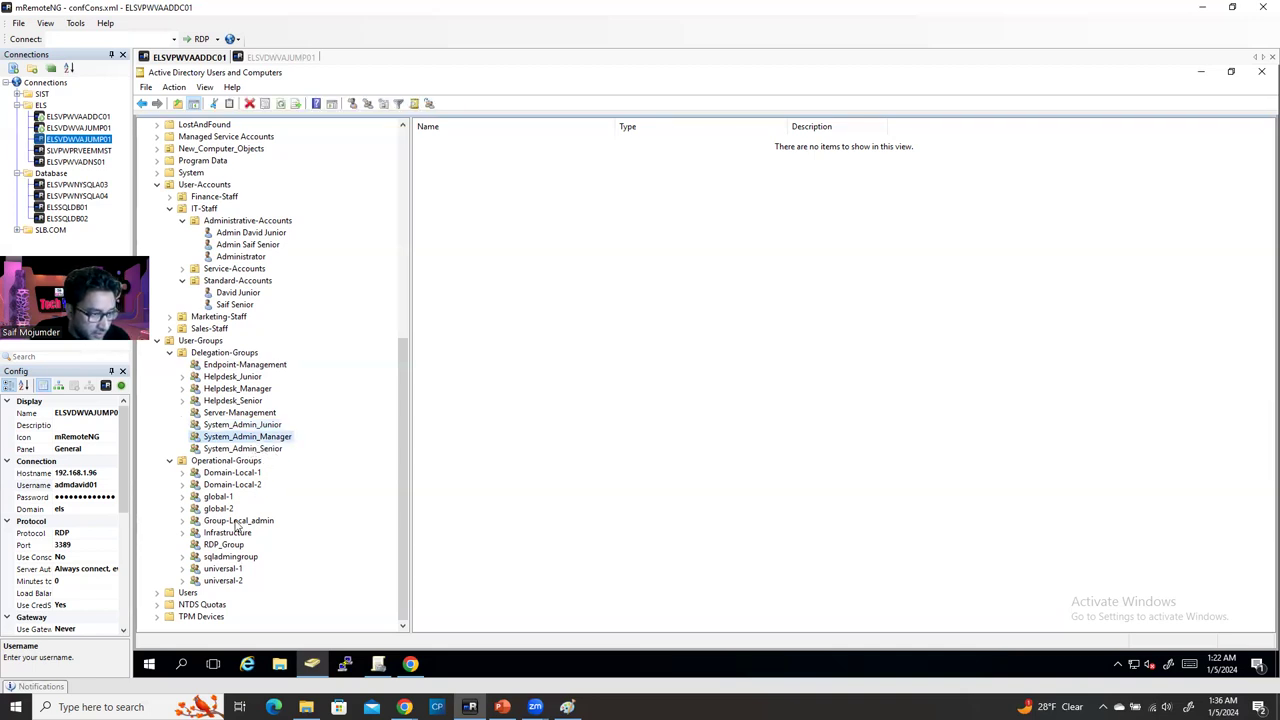
left_click(261, 450)
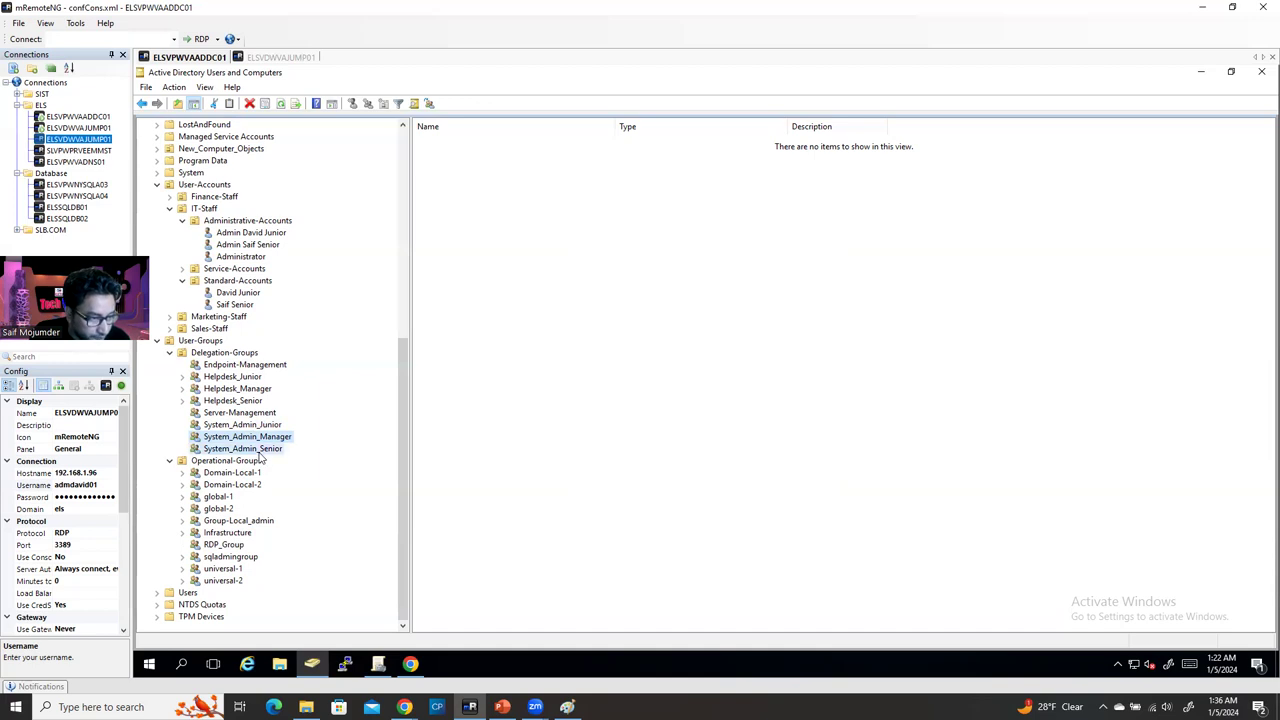
right_click(261, 451)
left_click(311, 425)
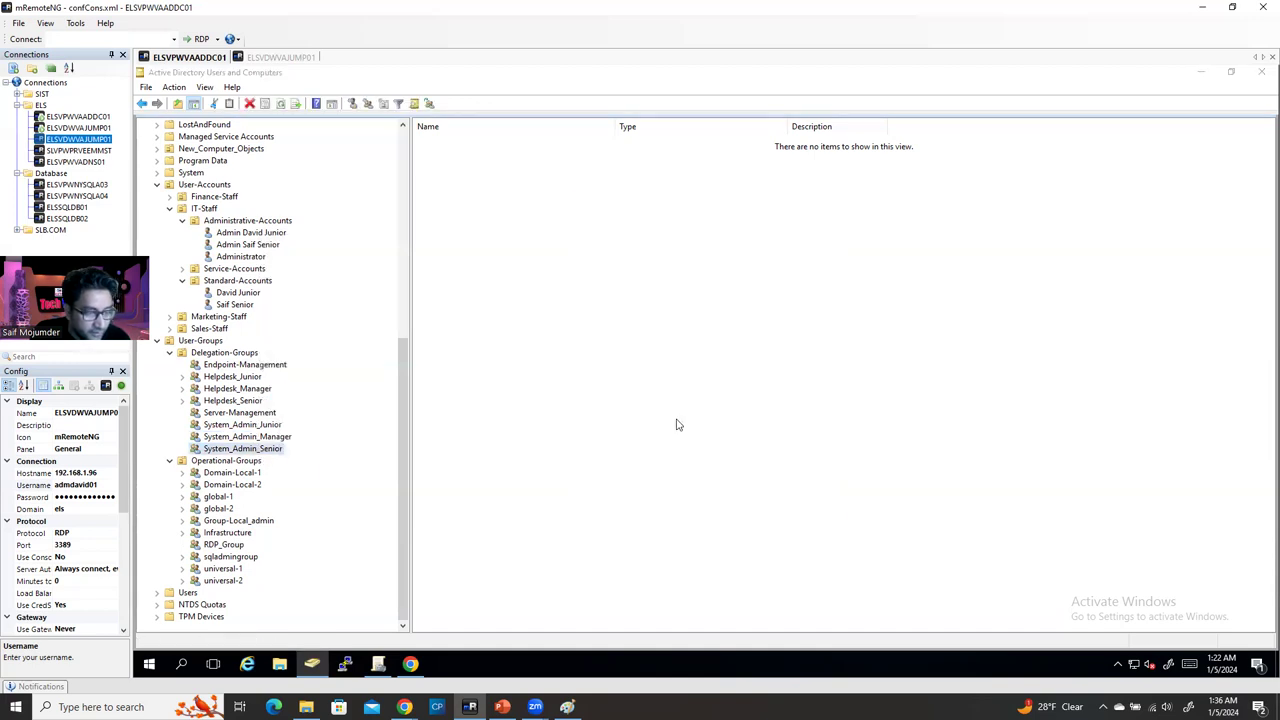
Remove Server-Management from System_Admin_Senior's members list.
left_click(663, 244)
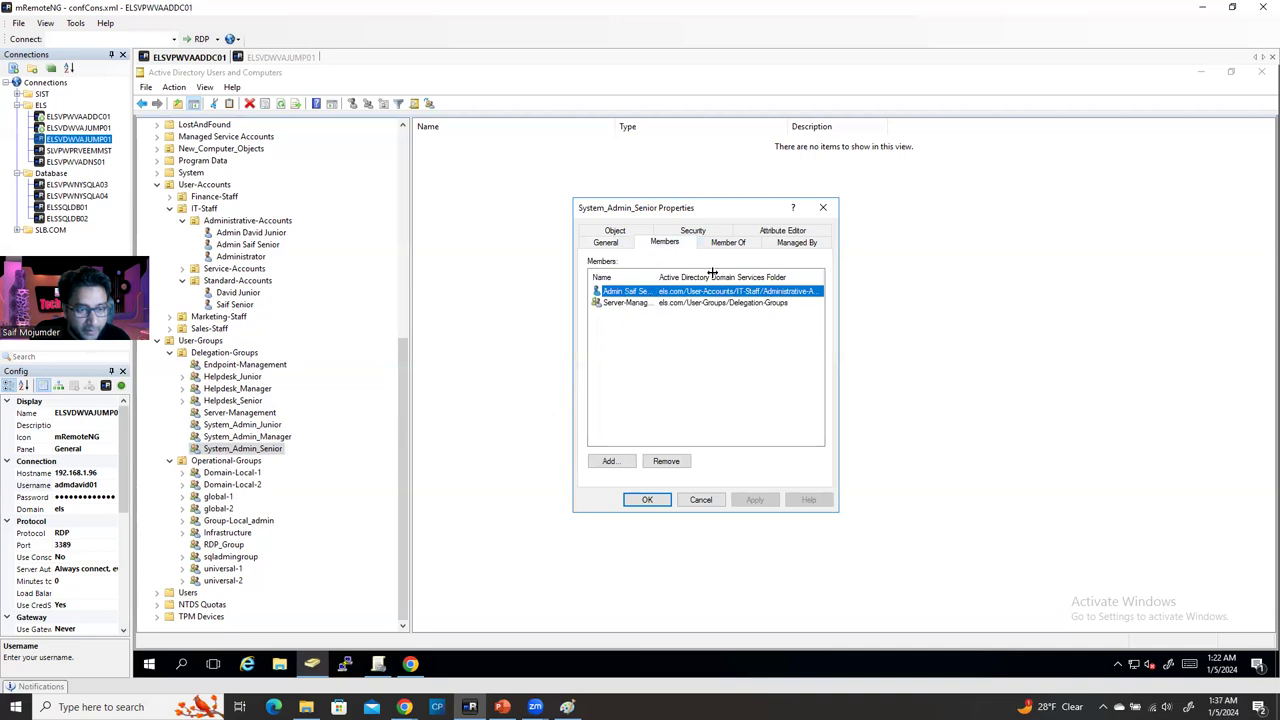
left_click_drag(712, 272, 714, 274)
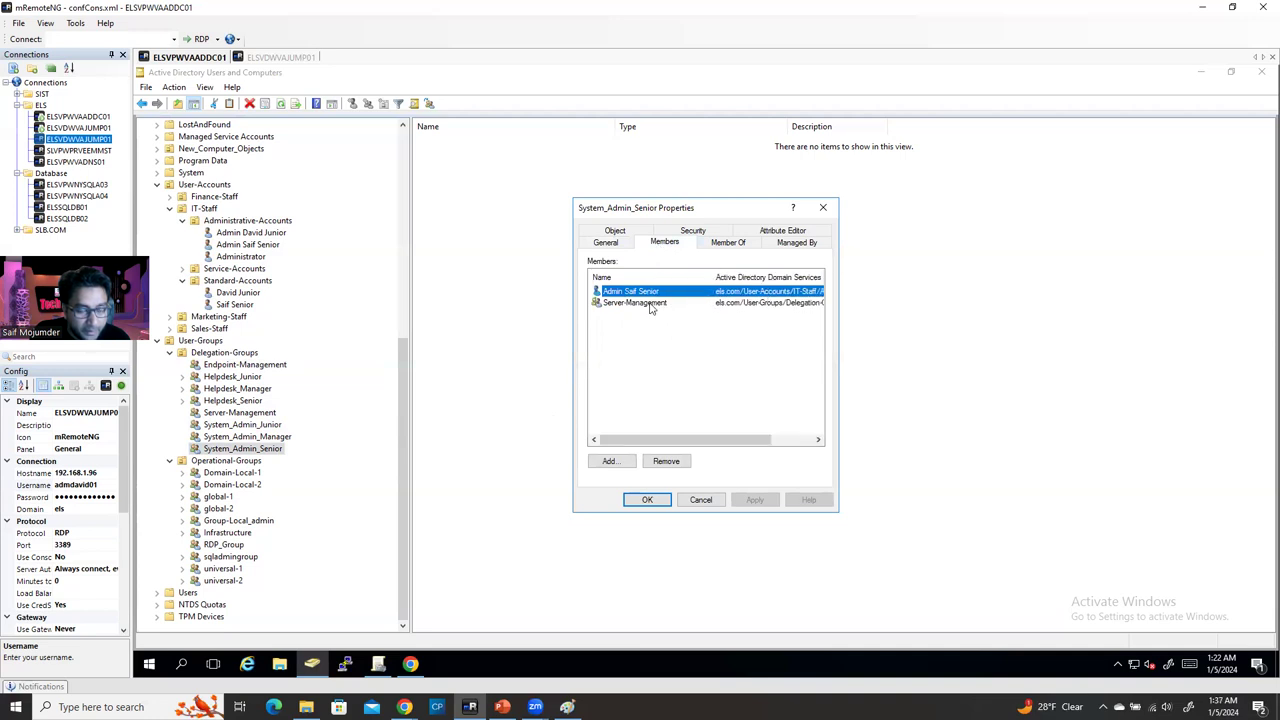
left_click(650, 303)
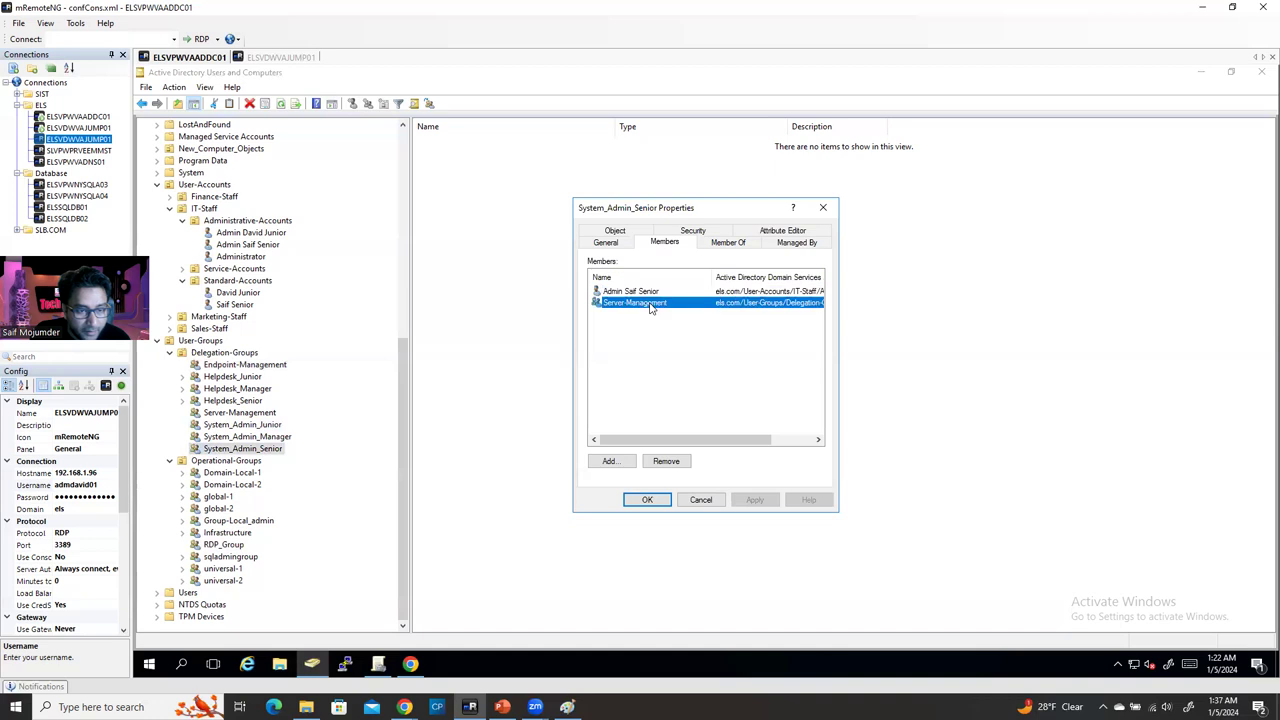
left_click(666, 461)
left_click(751, 414)
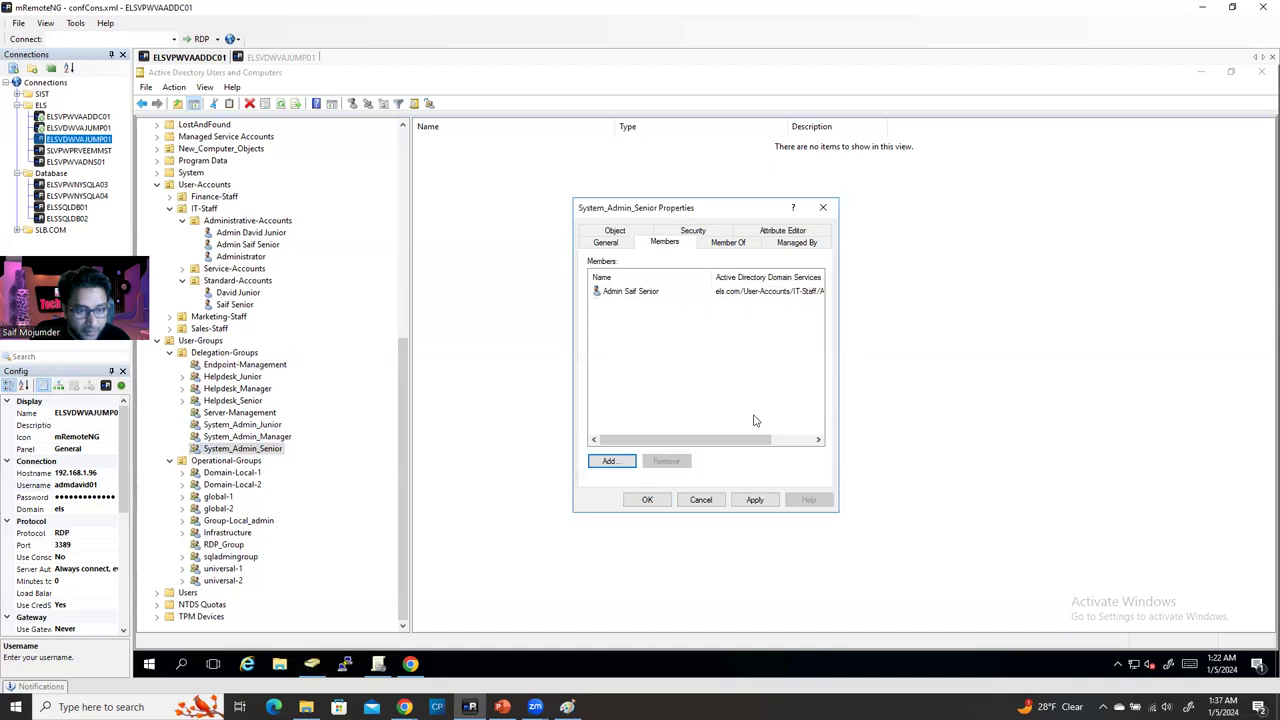
Make System_Admin_Senior a member of Server-Management through its Member Of tab.
left_click(733, 244)
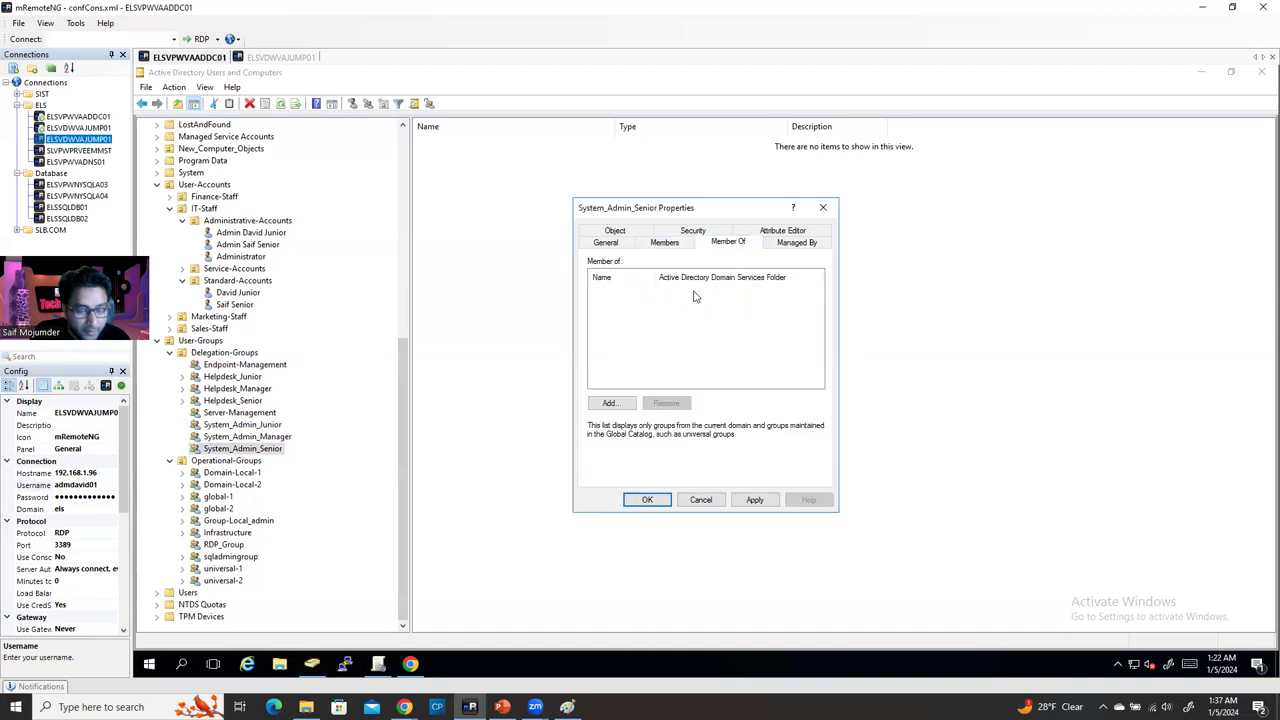
left_click(612, 403)
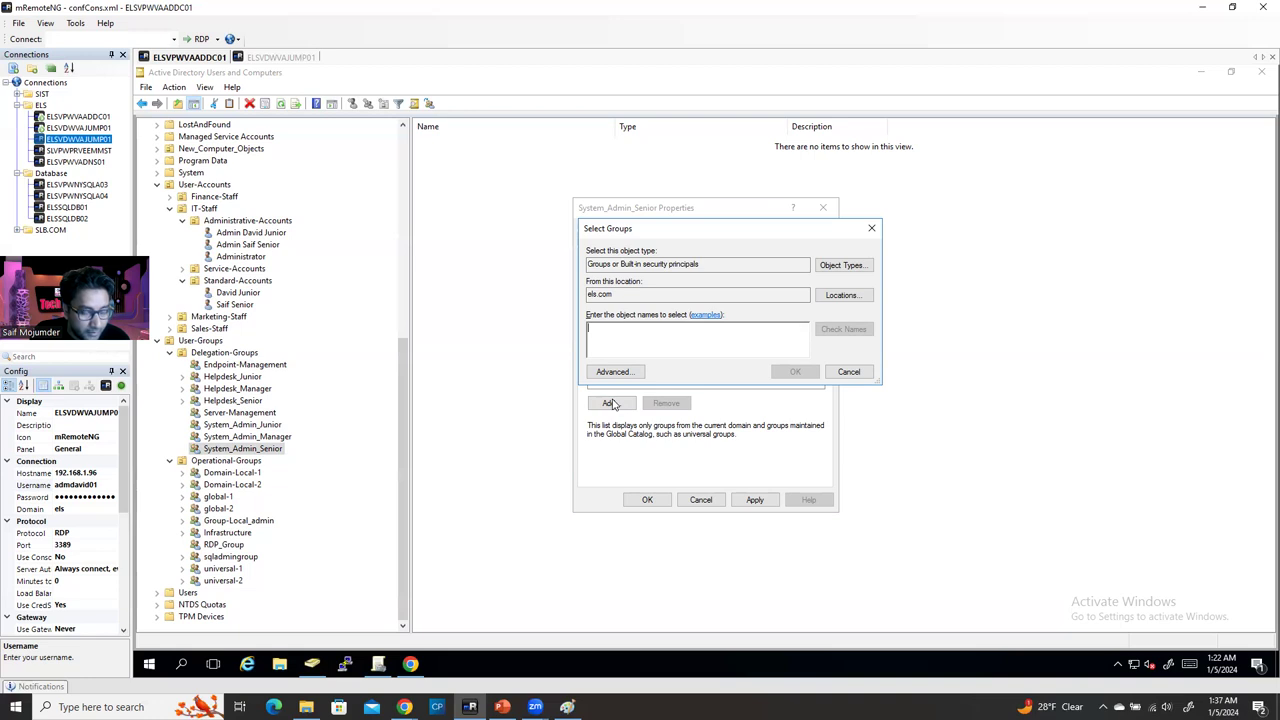
type("server")
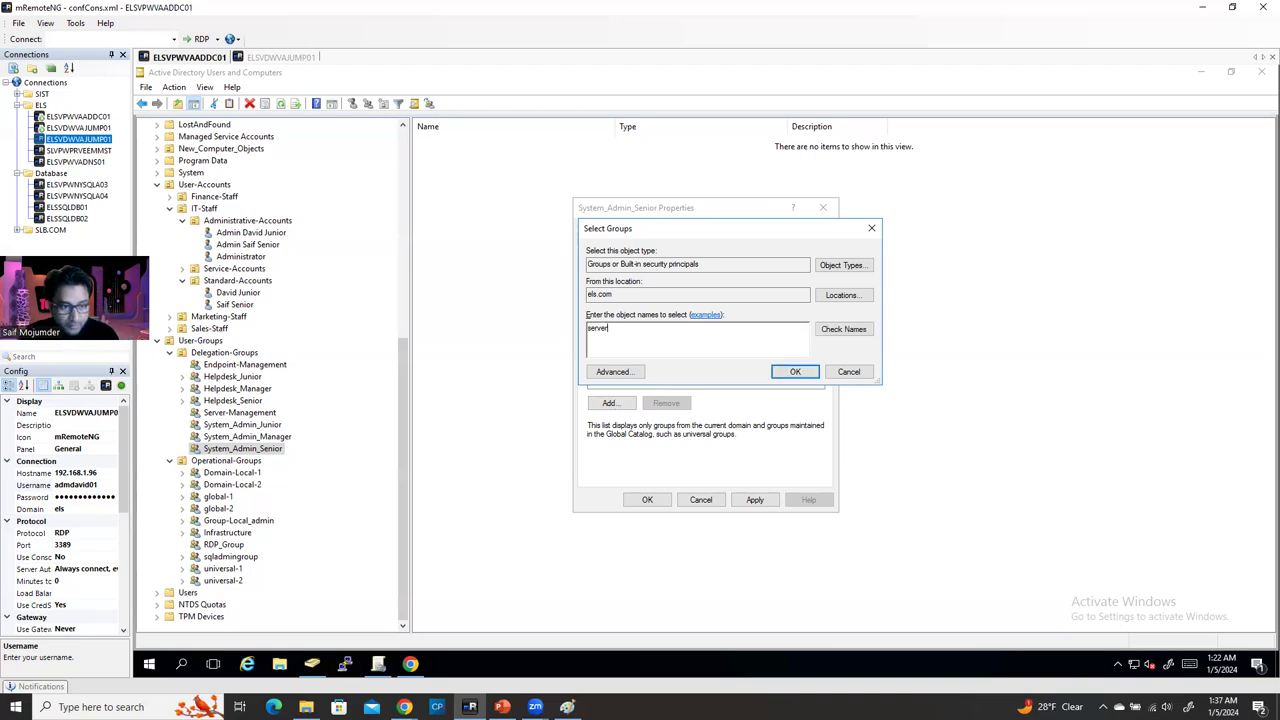
left_click(843, 329)
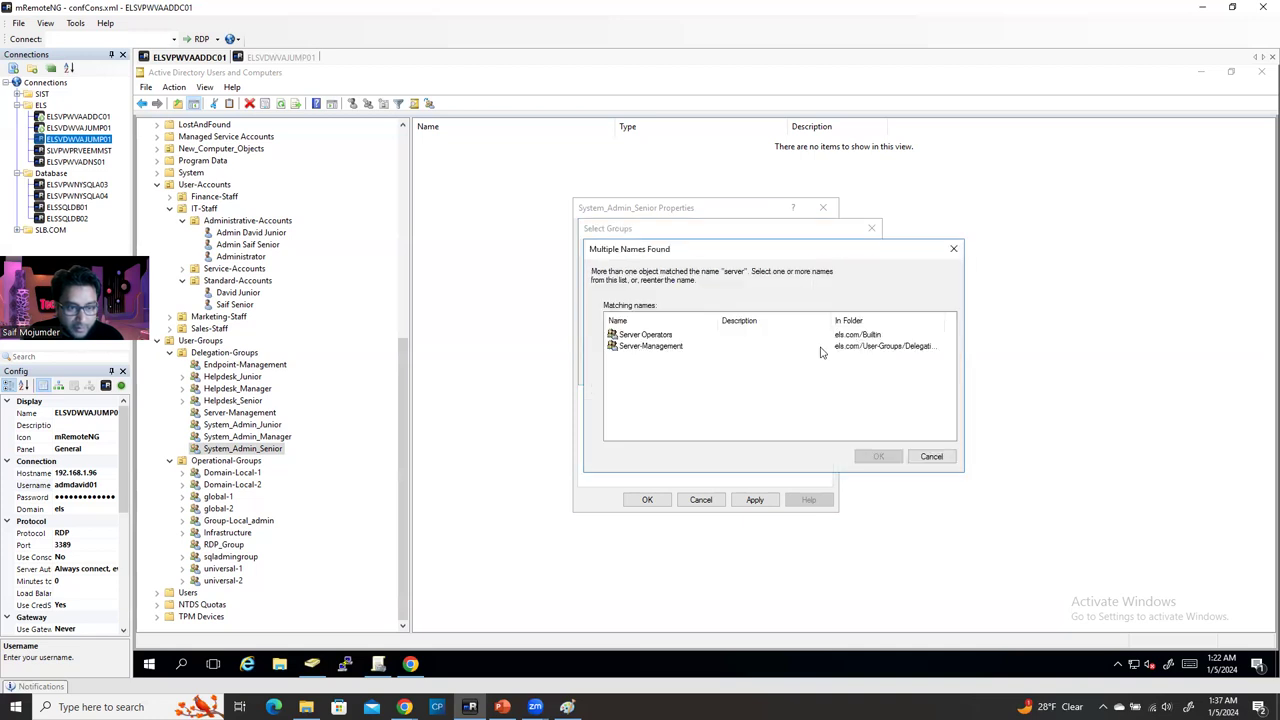
left_click(669, 348)
double_click(677, 350)
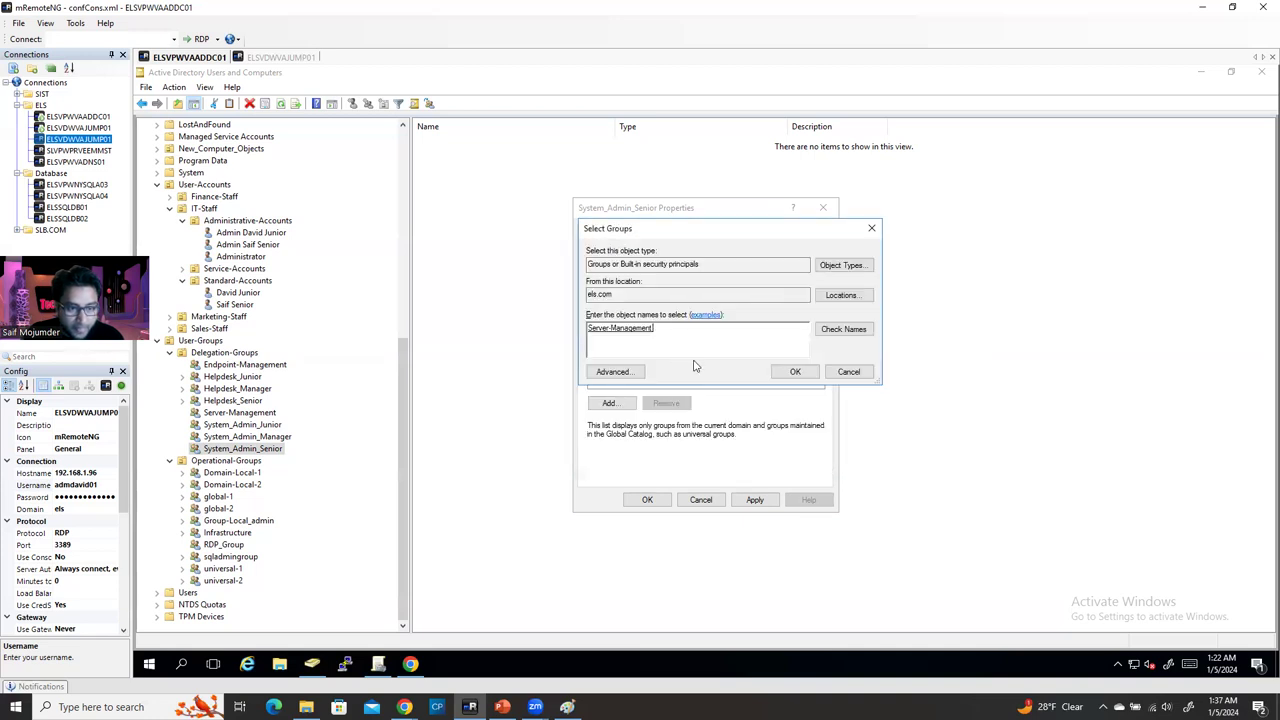
left_click(789, 374)
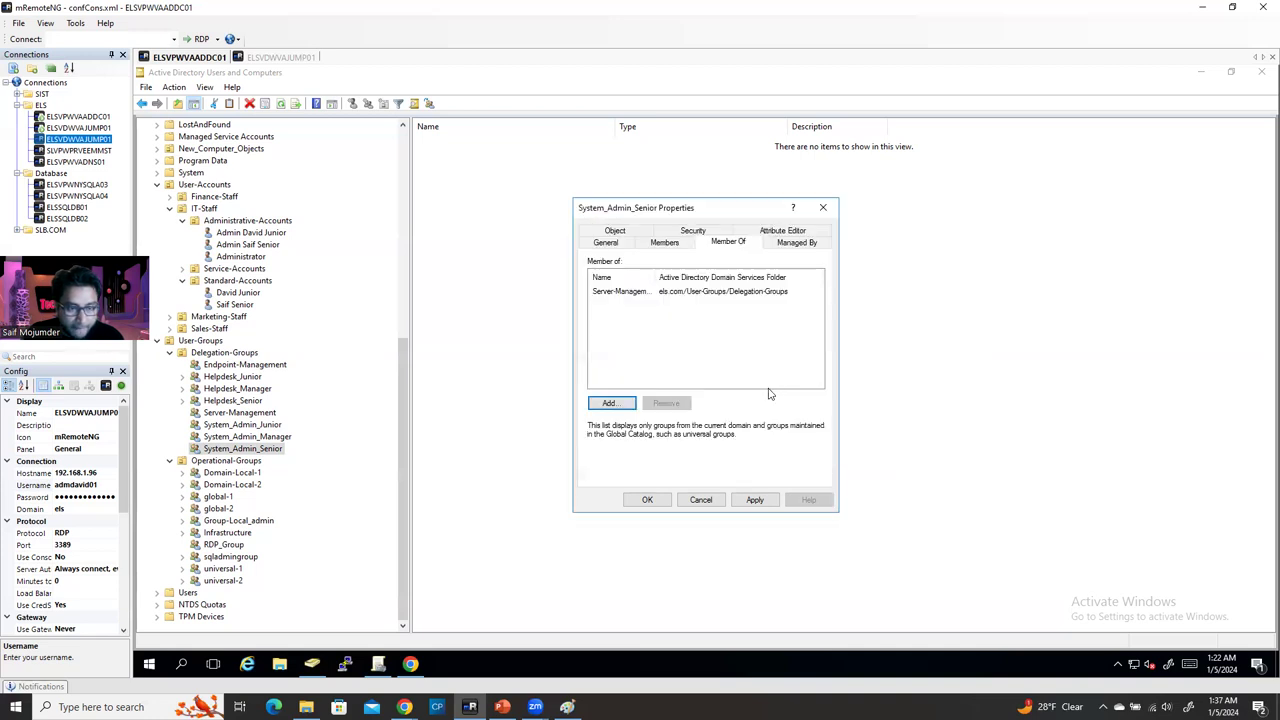
Recheck System_Admin_Senior's Members and Member Of tabs, then close the properties with OK.
left_click(662, 242)
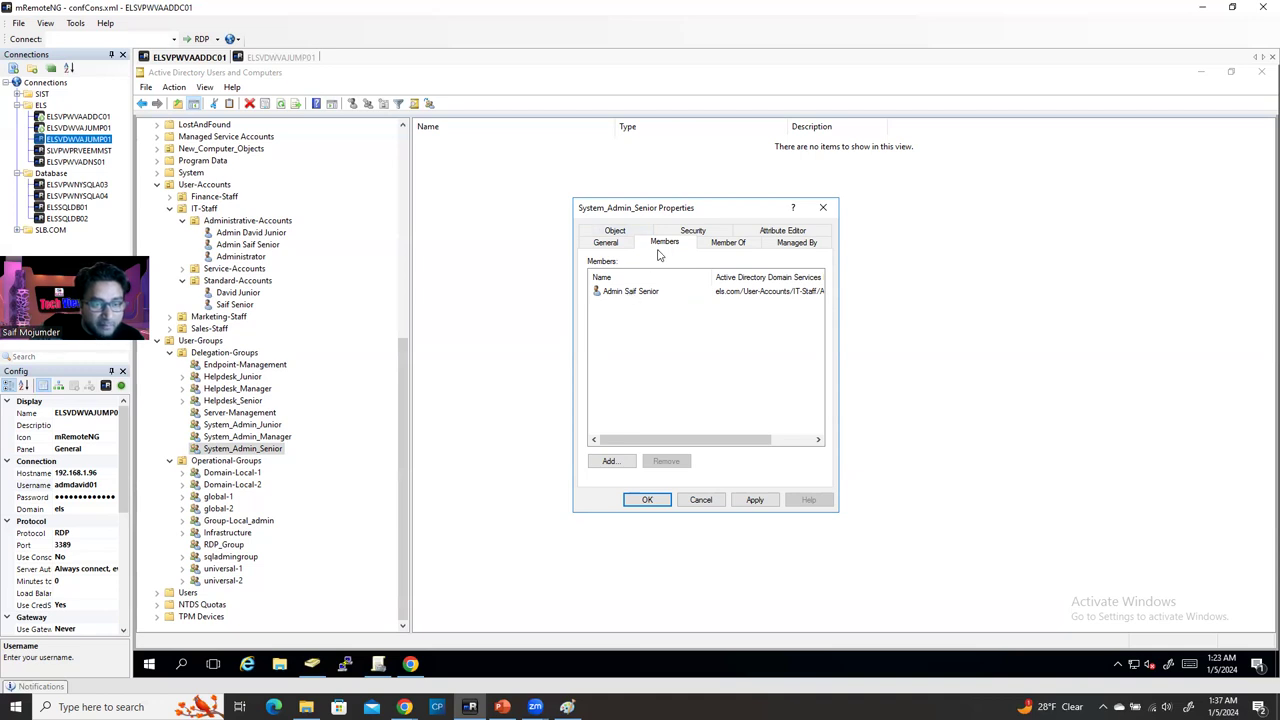
left_click(729, 244)
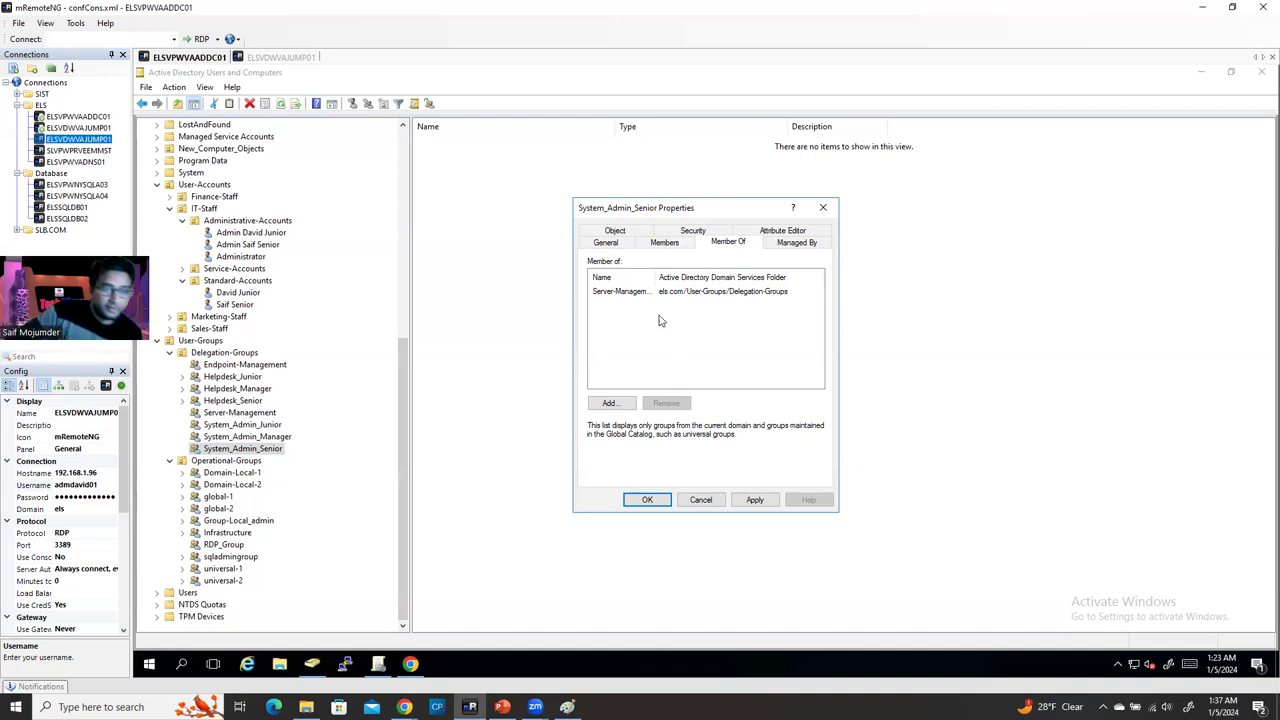
left_click_drag(650, 276, 700, 276)
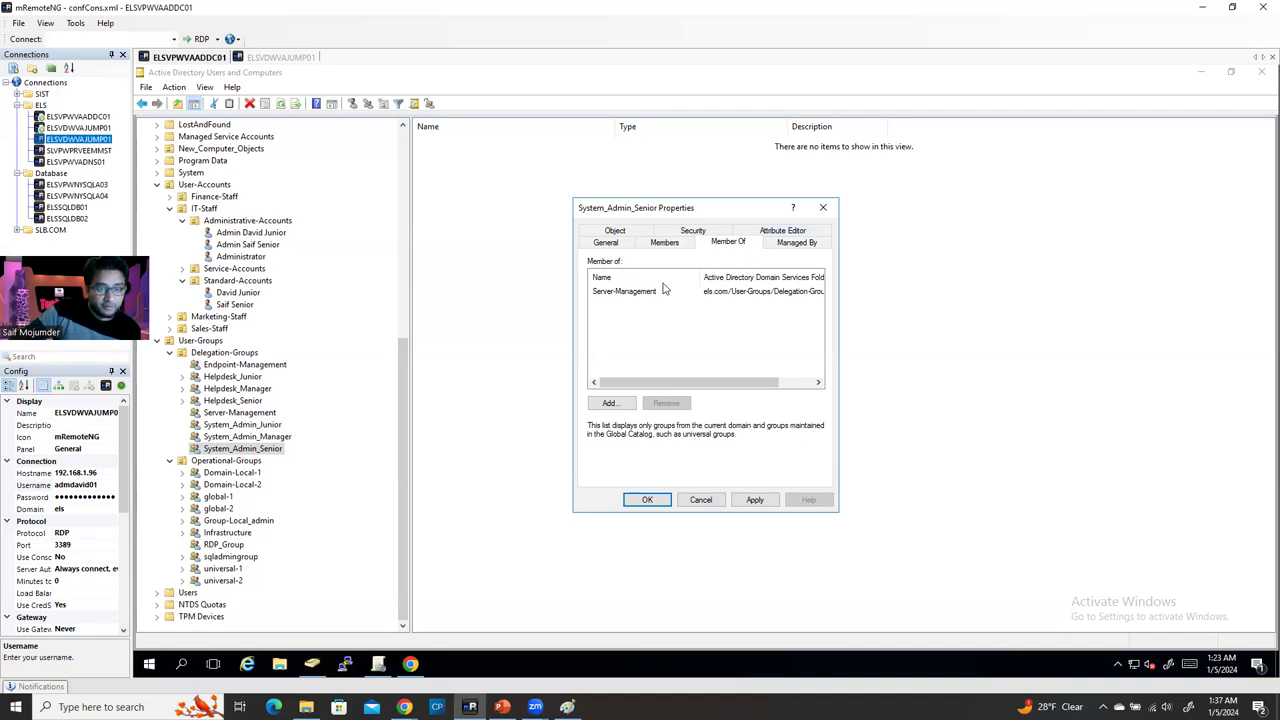
left_click(630, 292)
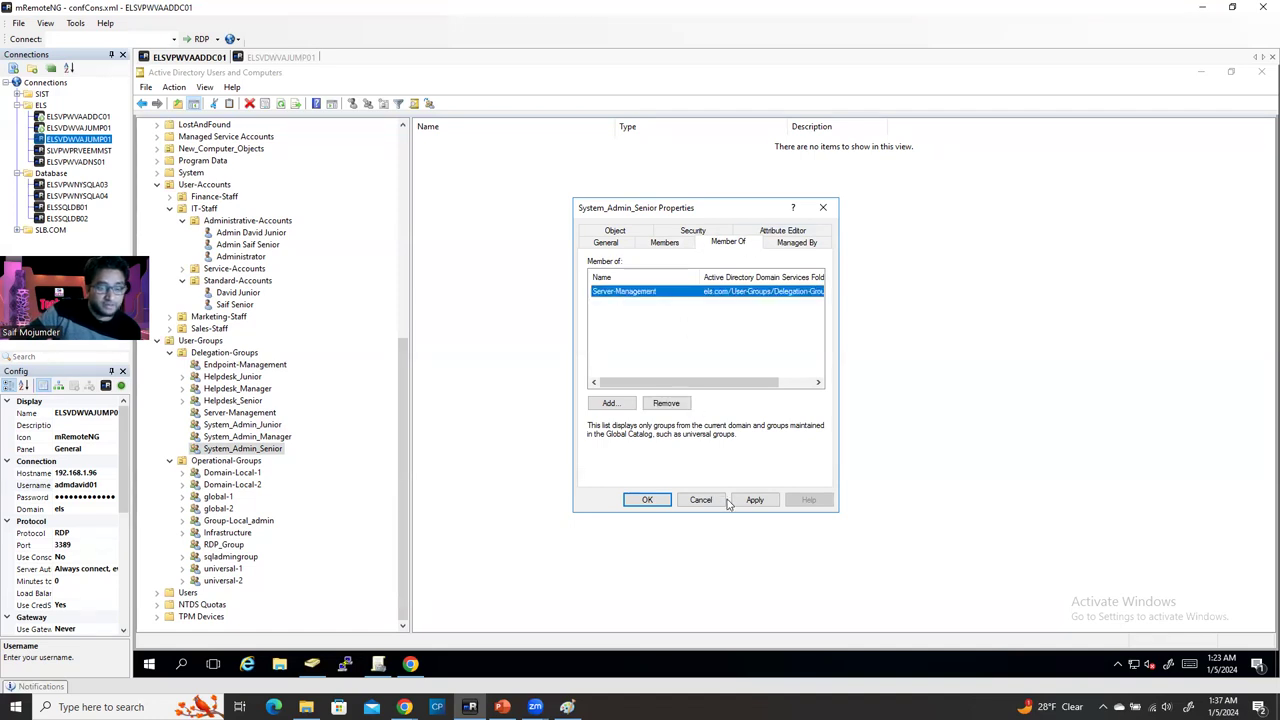
left_click(648, 501)
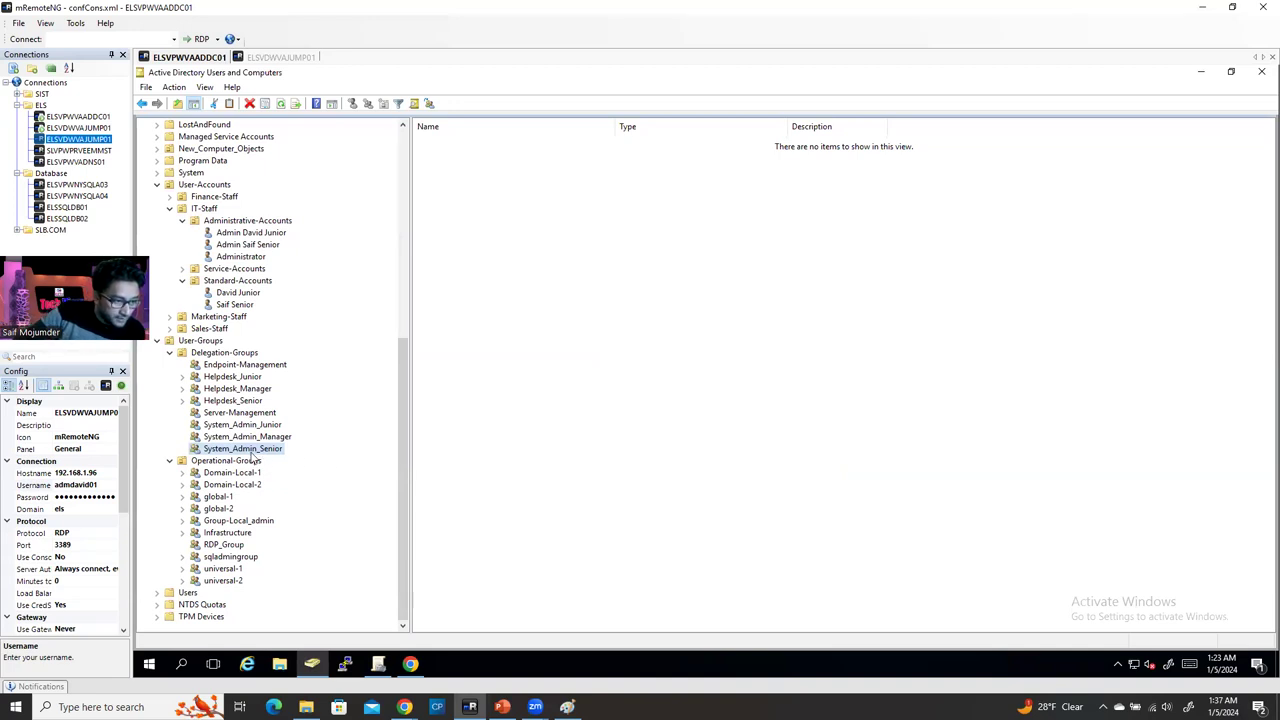
Verify Server-Management contains System_Admin_Senior and belongs to RDP_Group, then return to the jump-server session.
left_click(244, 417)
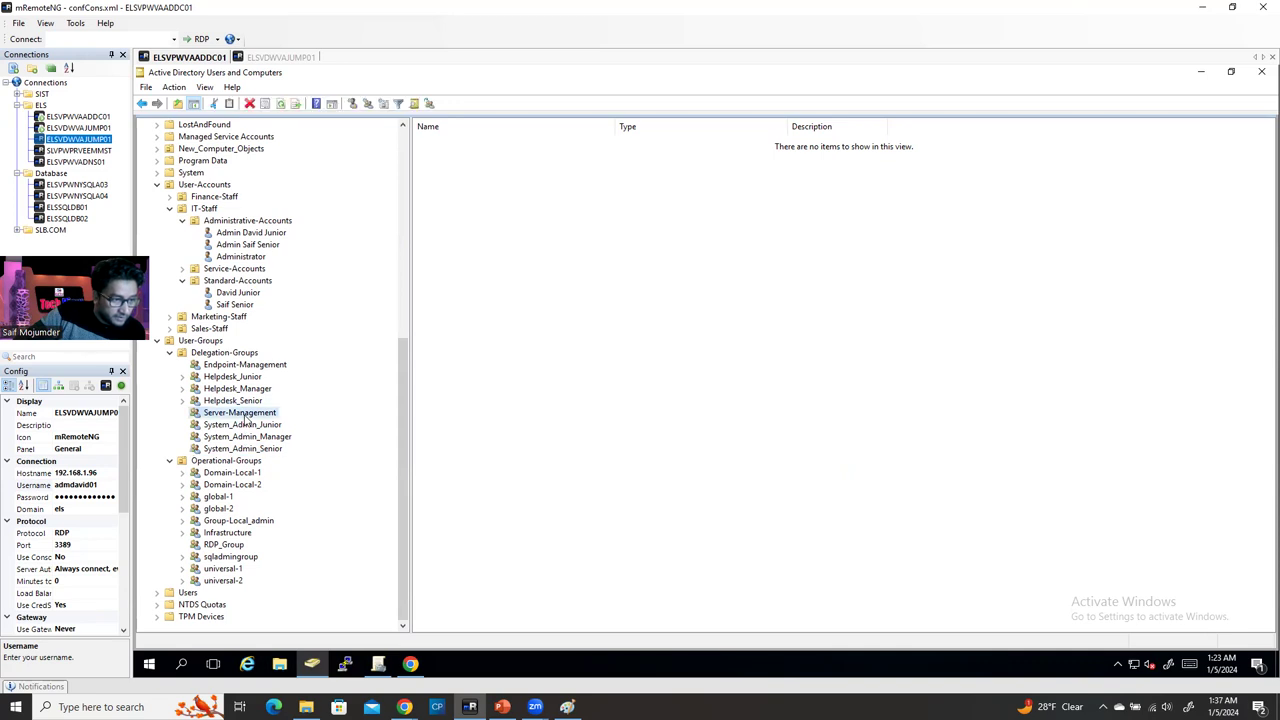
right_click(244, 417)
left_click(300, 605)
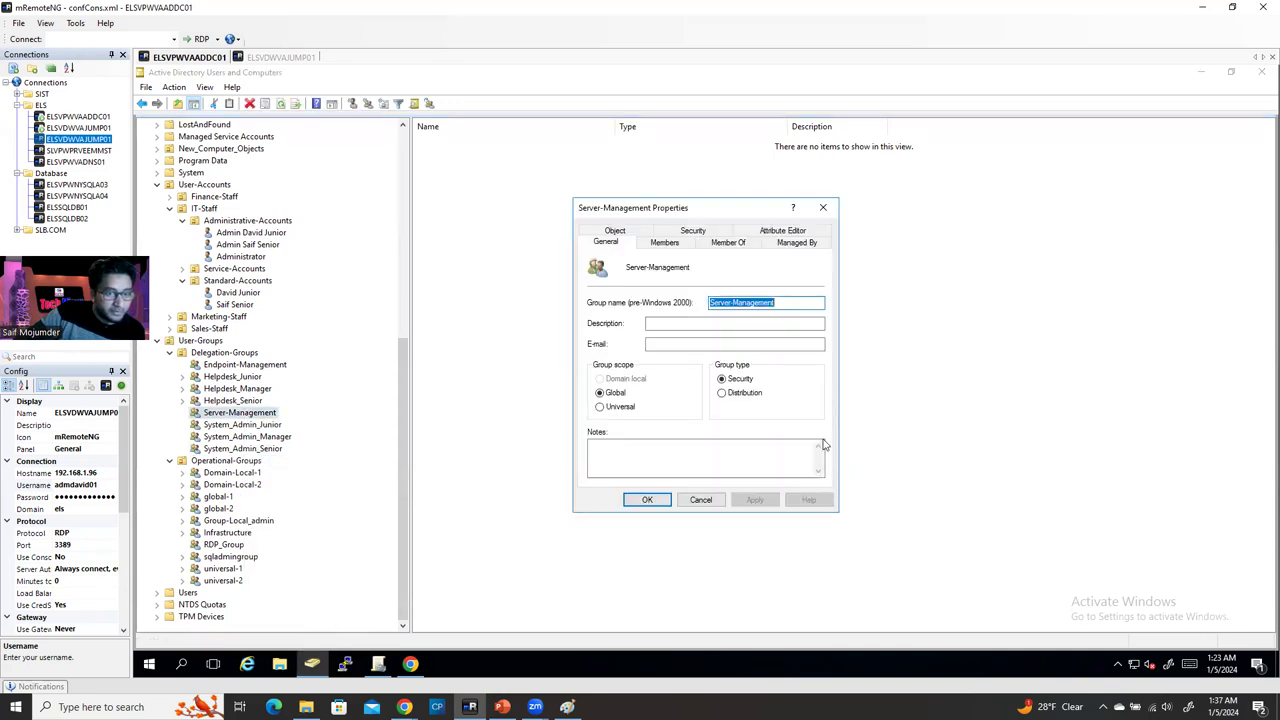
left_click(664, 242)
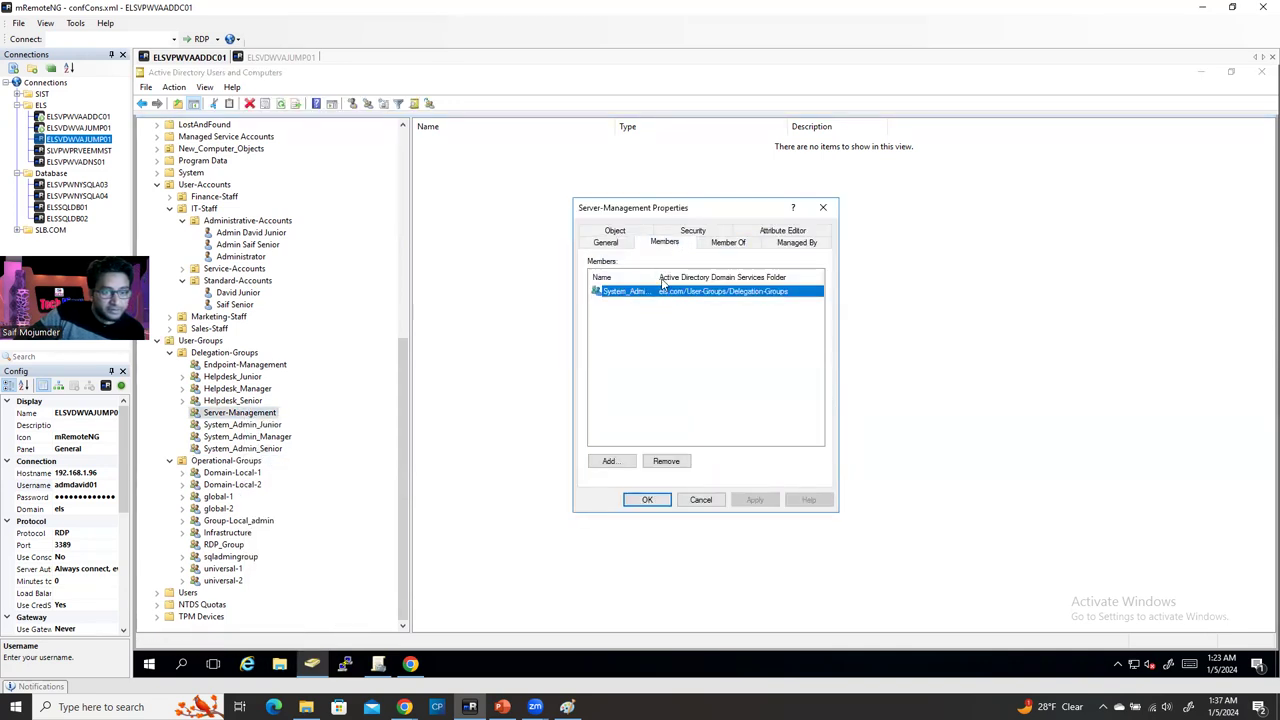
double_click(659, 278)
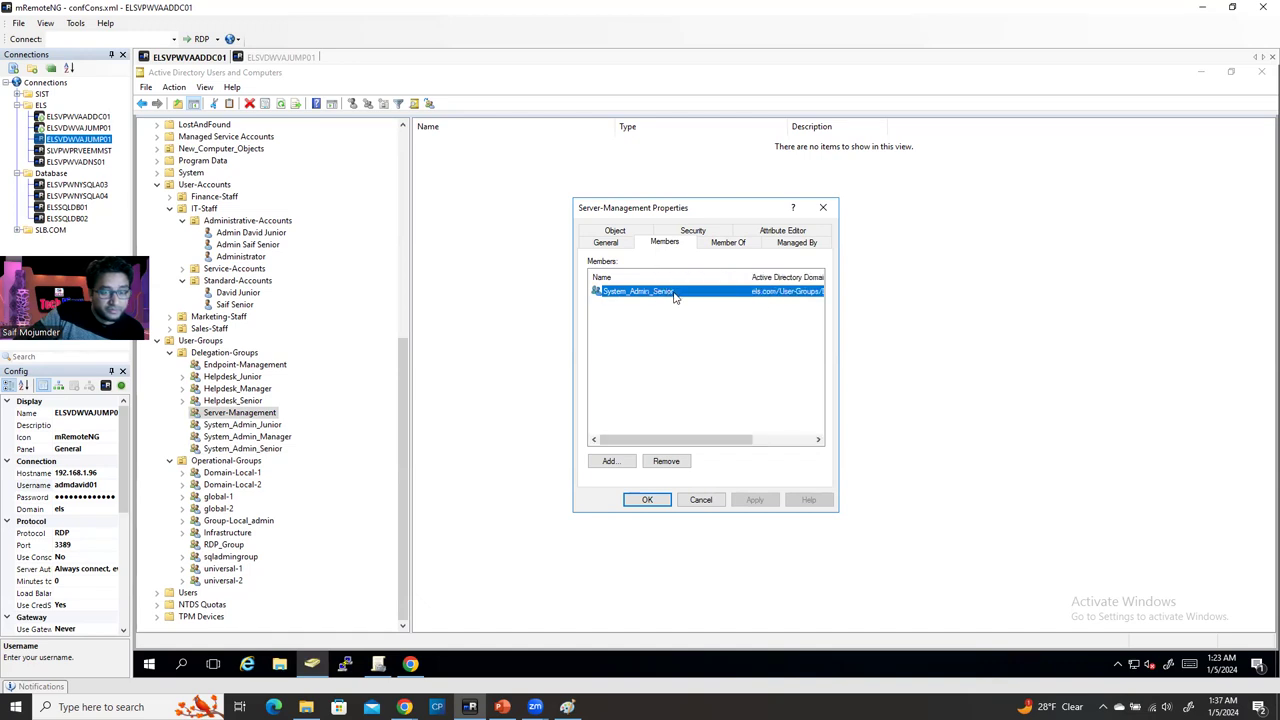
left_click(735, 244)
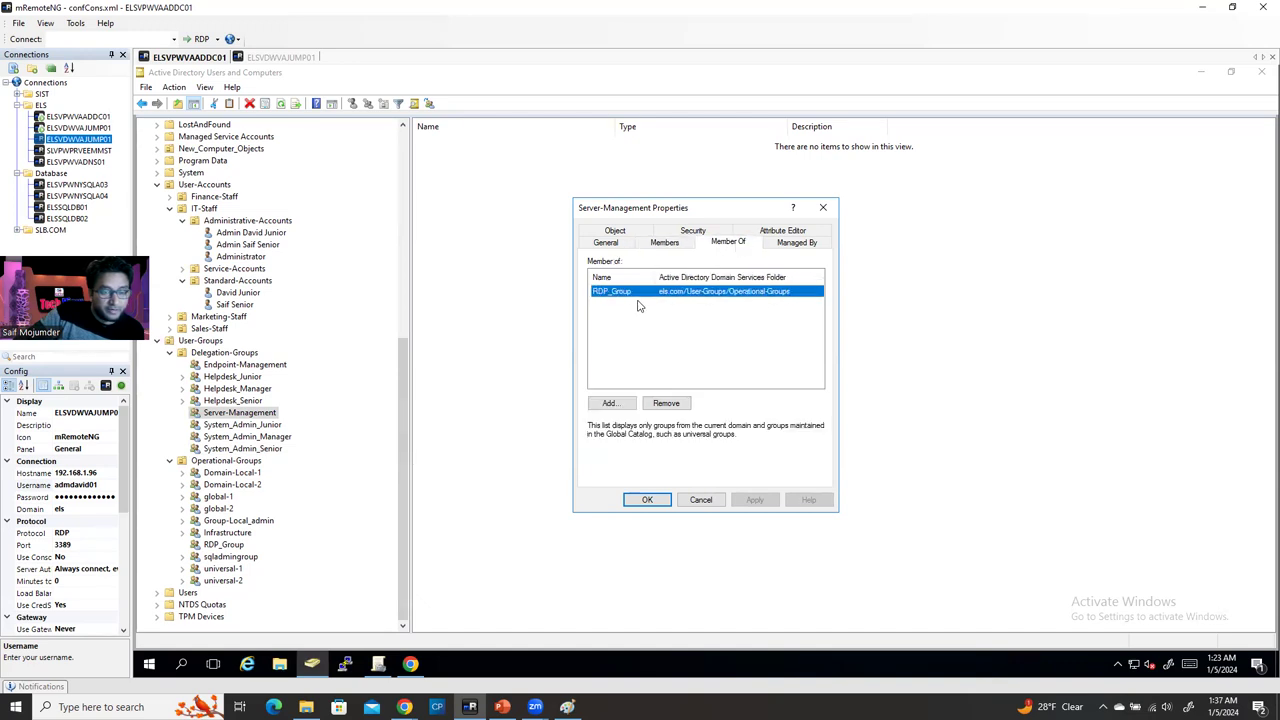
left_click(650, 497)
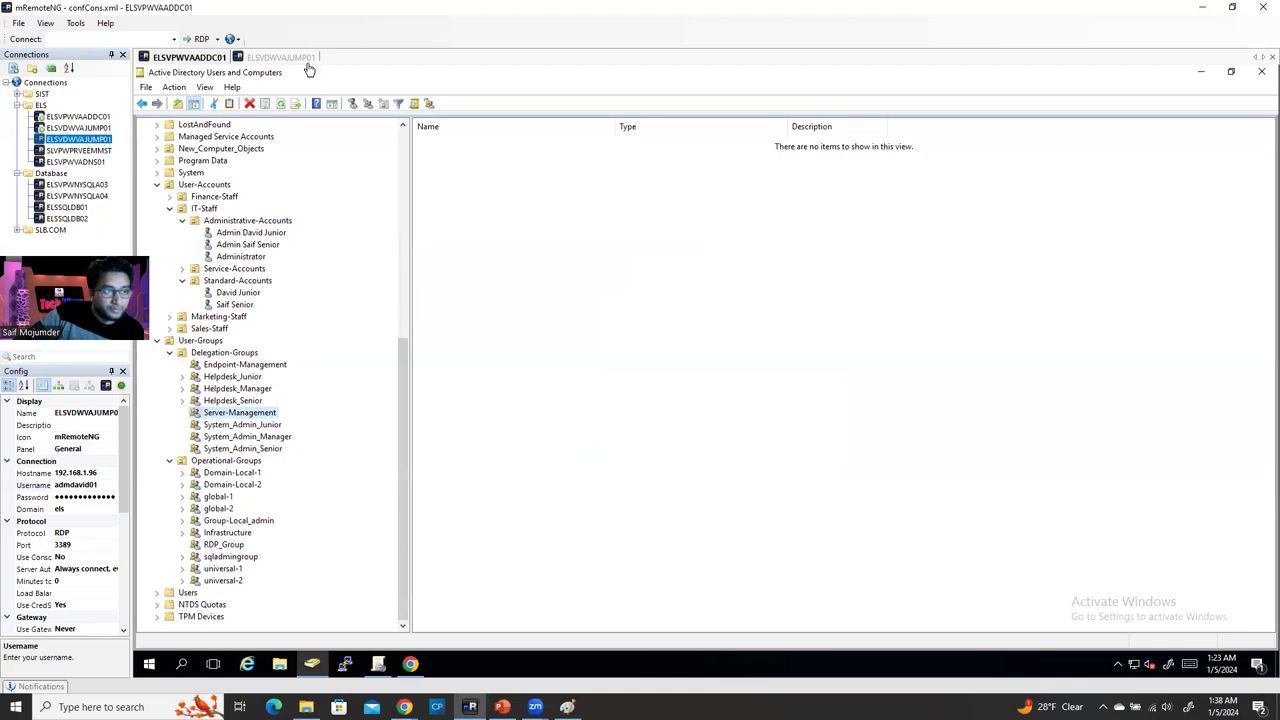
left_click(305, 60)
Sign out of the ELSVDWVAJUMP01 jump-server session.
left_click(149, 664)
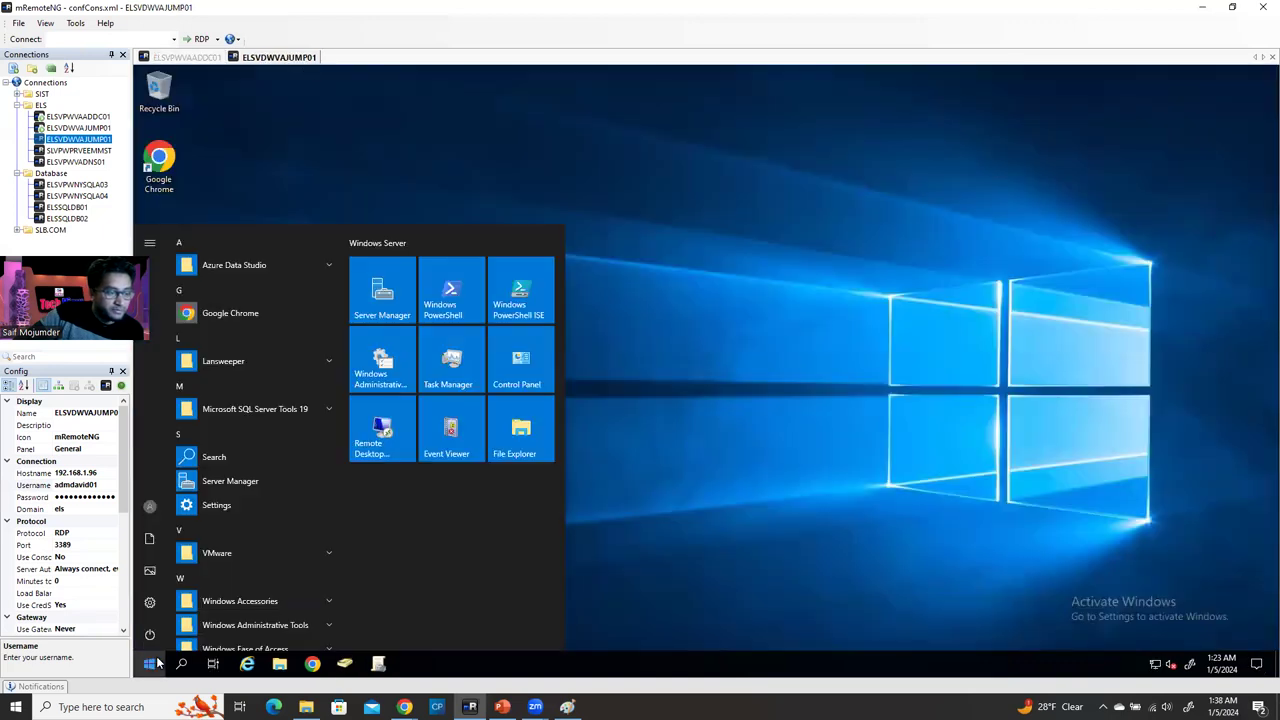
left_click(149, 507)
left_click(163, 475)
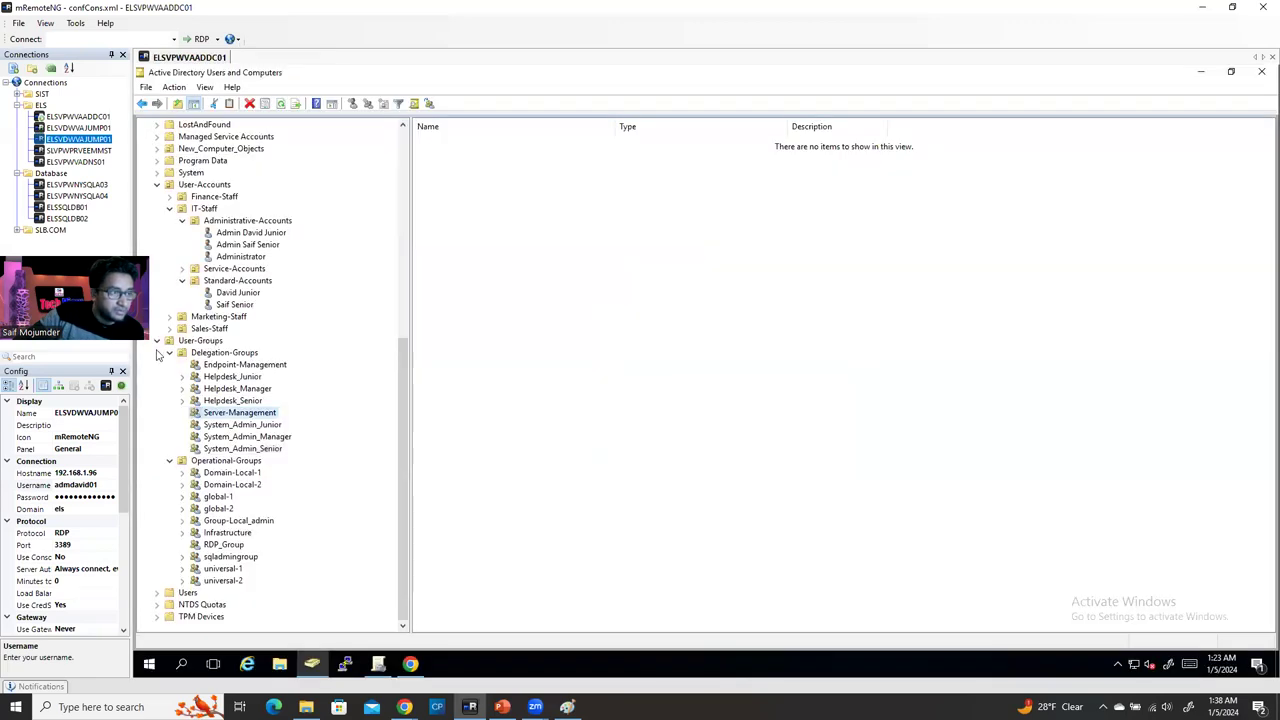
Reconnect to ELSVDWVAJUMP01 from the Connections tree, then return to the domain controller session.
double_click(80, 128)
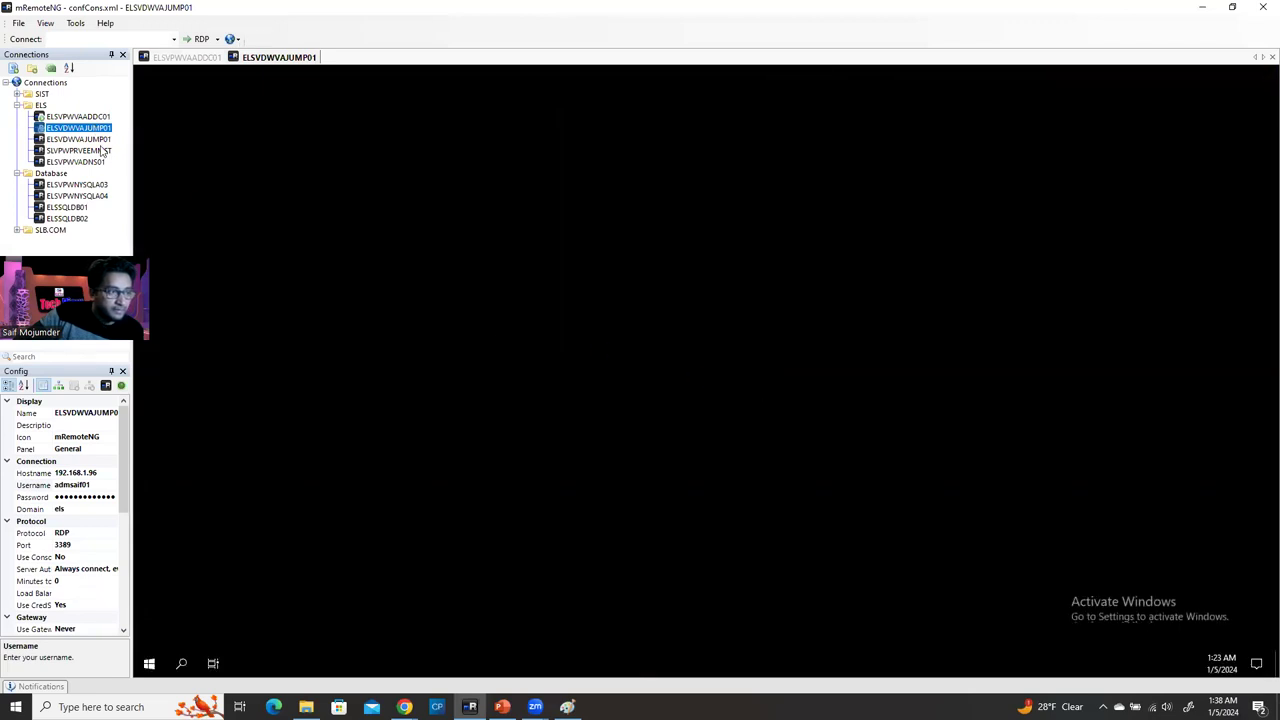
left_click(97, 140)
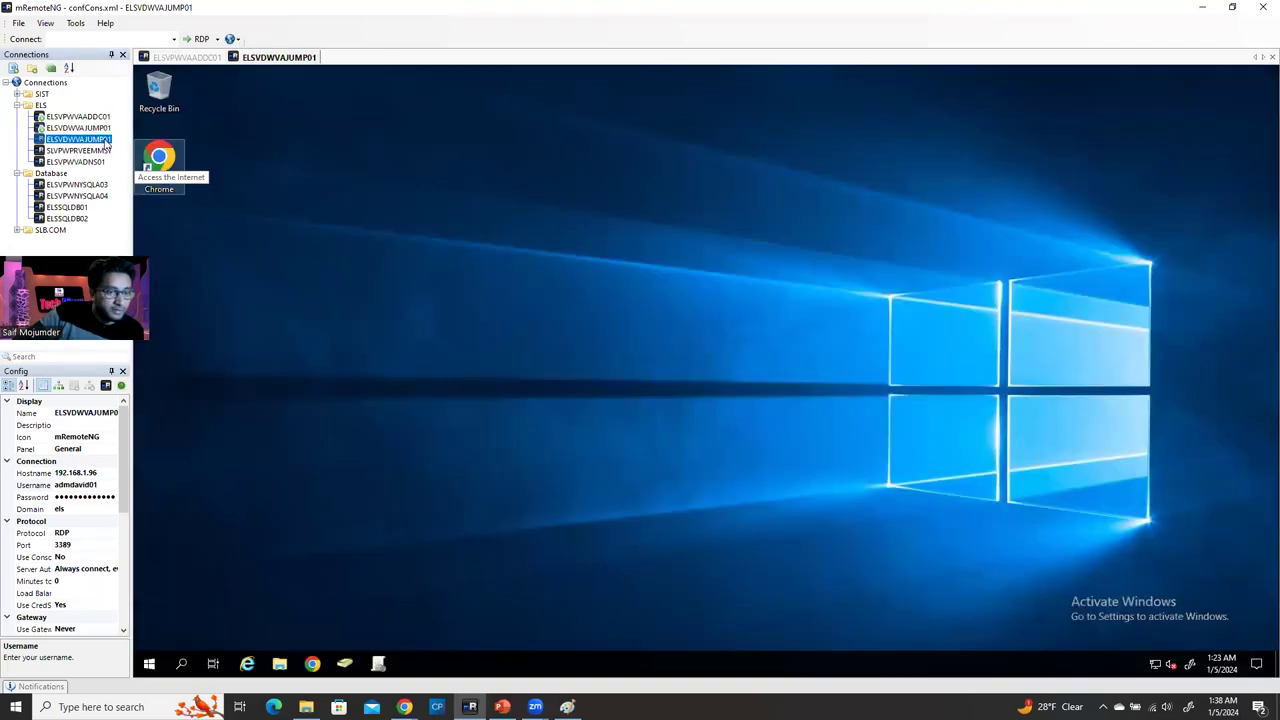
right_click(104, 141)
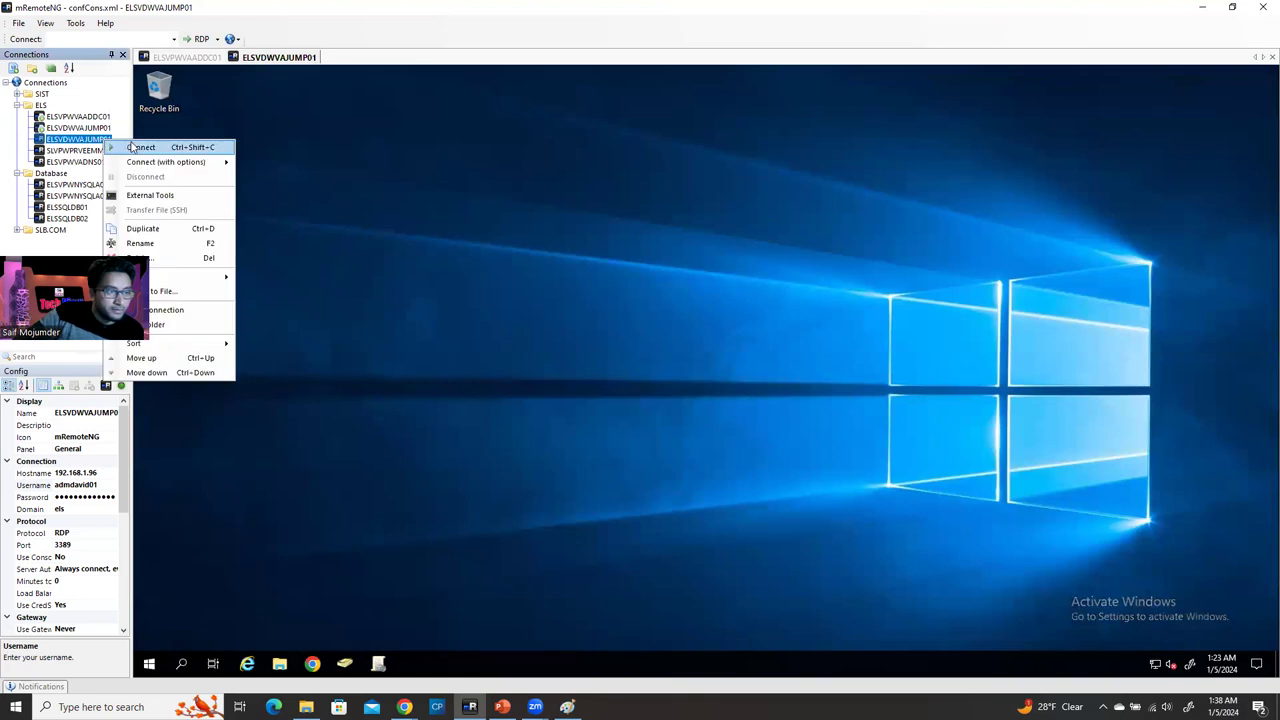
left_click(134, 147)
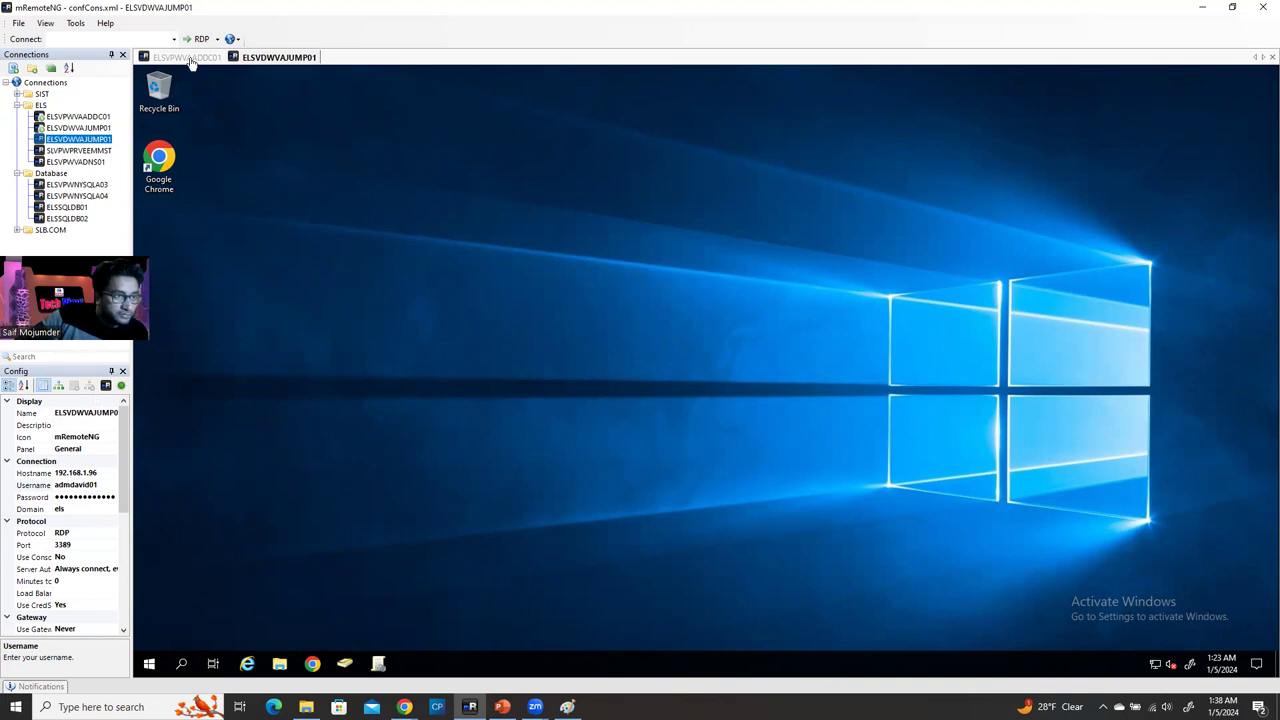
left_click(188, 57)
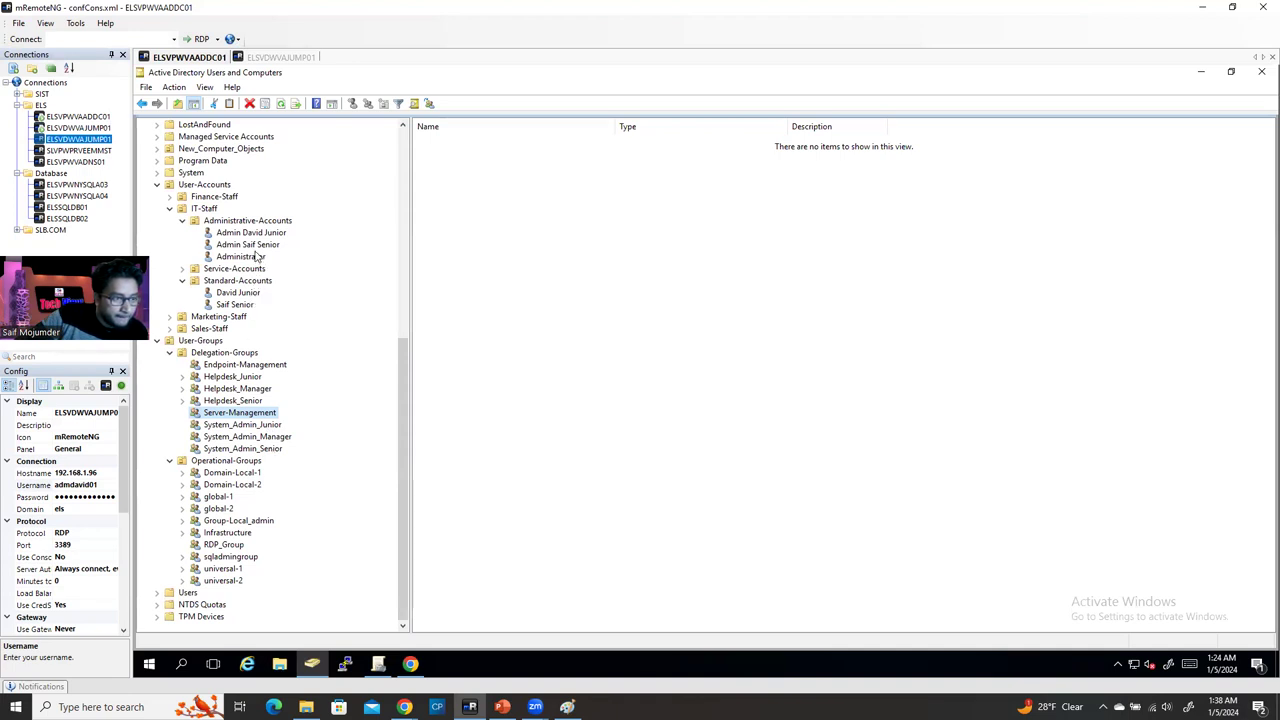
Check the junior admin account's logon name against the connection's saved username.
left_click(266, 235)
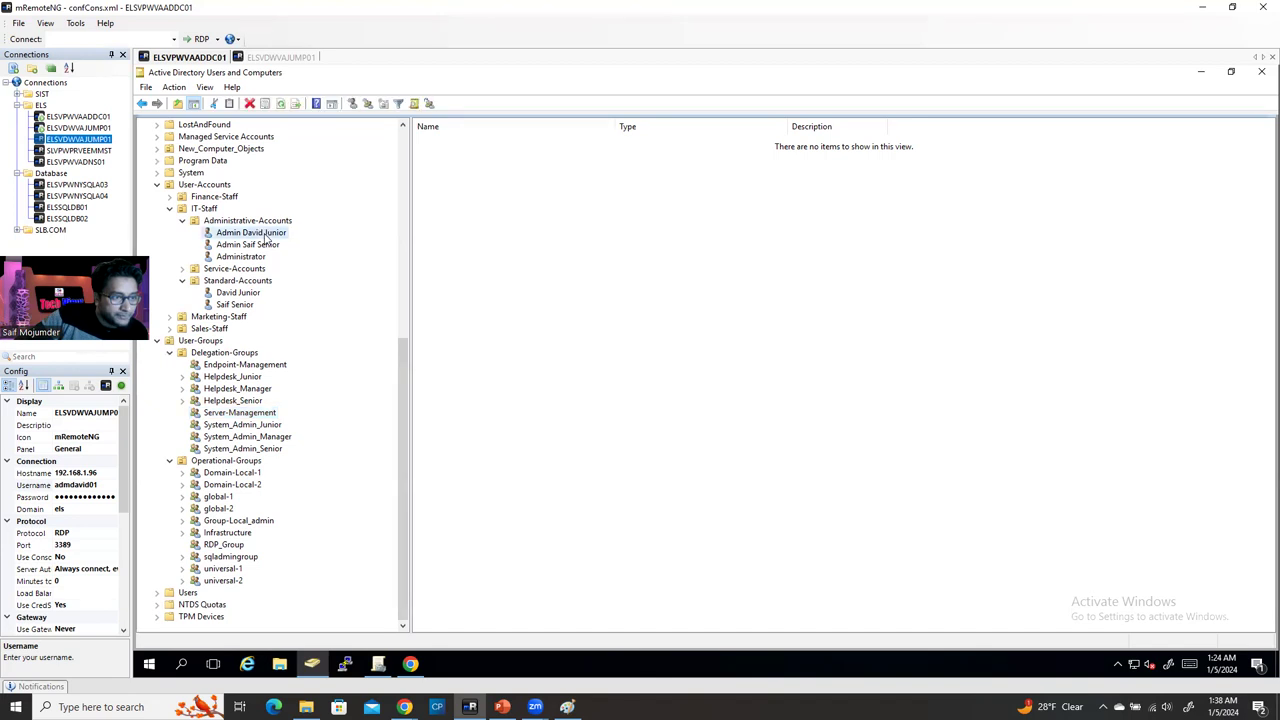
right_click(266, 238)
left_click(325, 497)
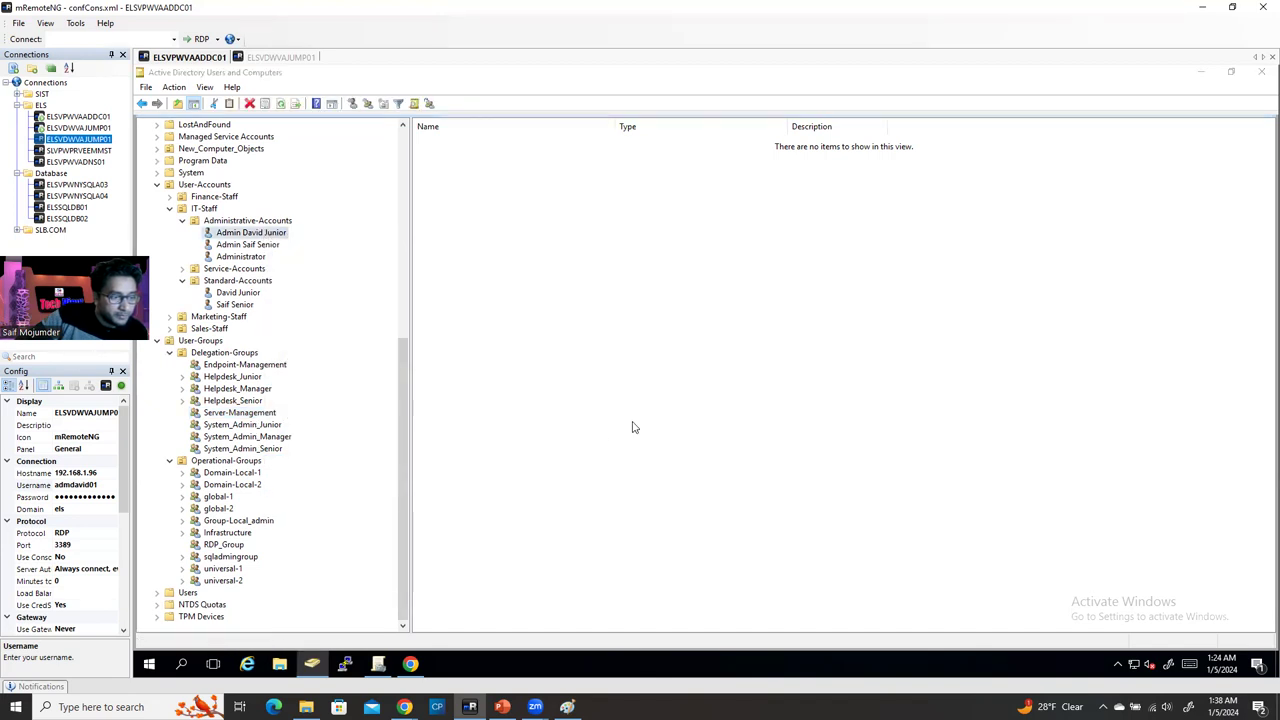
left_click(679, 266)
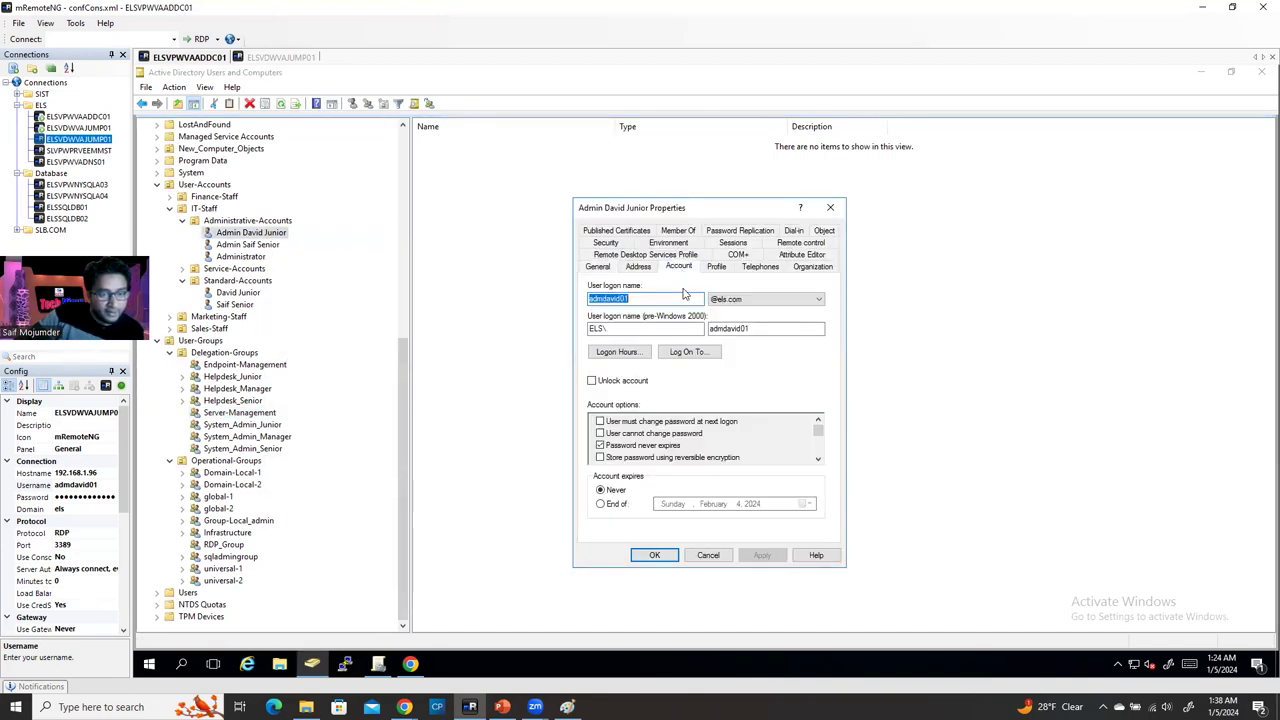
left_click(647, 298)
left_click_drag(647, 298, 580, 302)
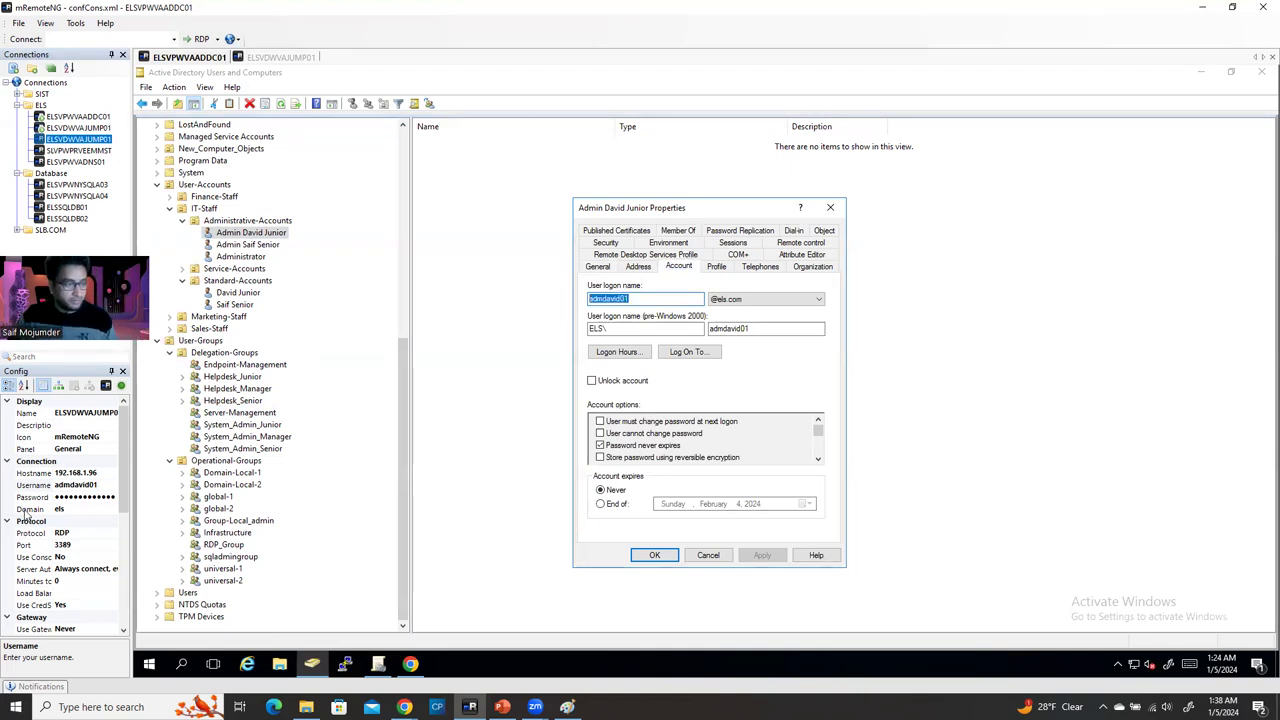
left_click(103, 486)
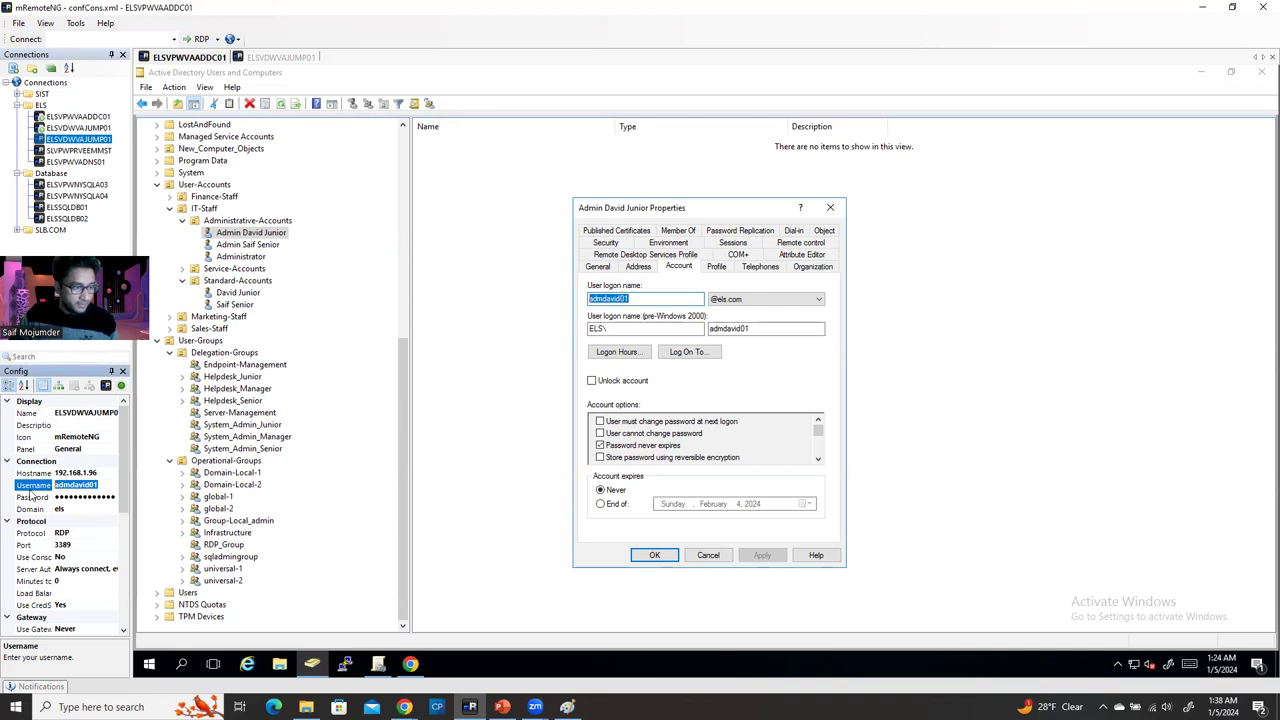
key("Return")
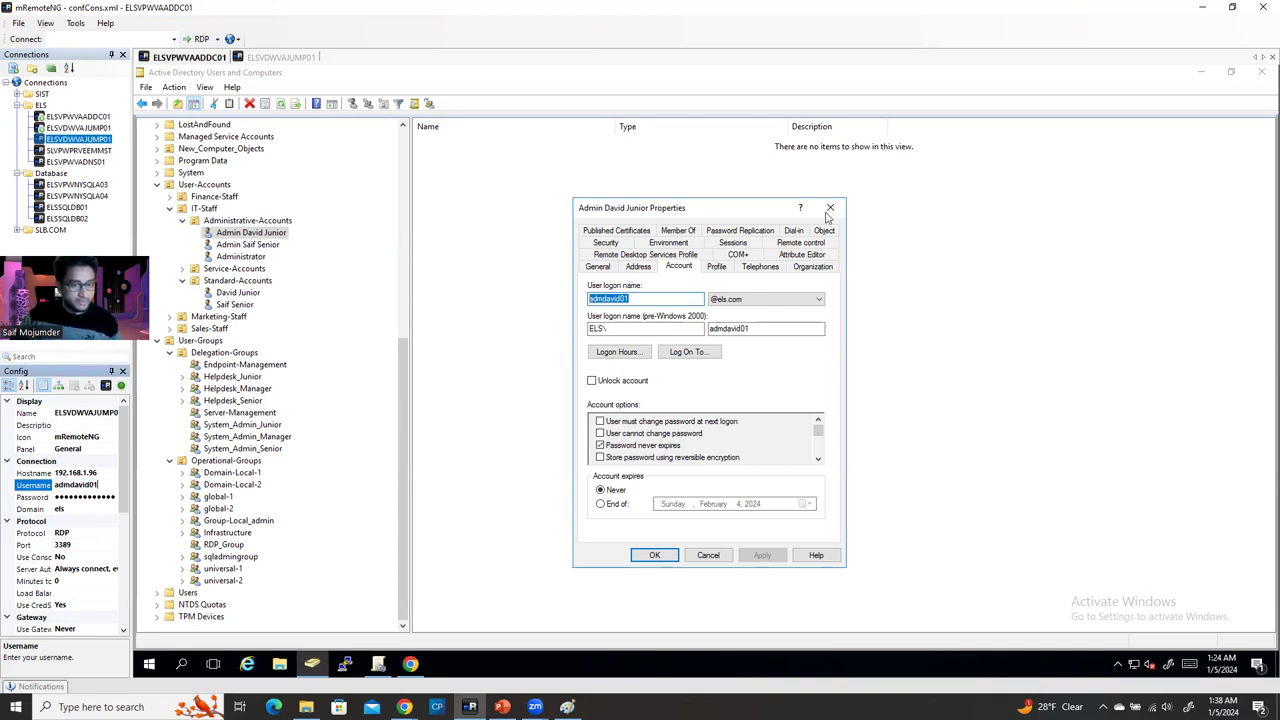
Add the junior admin account to the System_Admin_Junior group and apply.
left_click(686, 234)
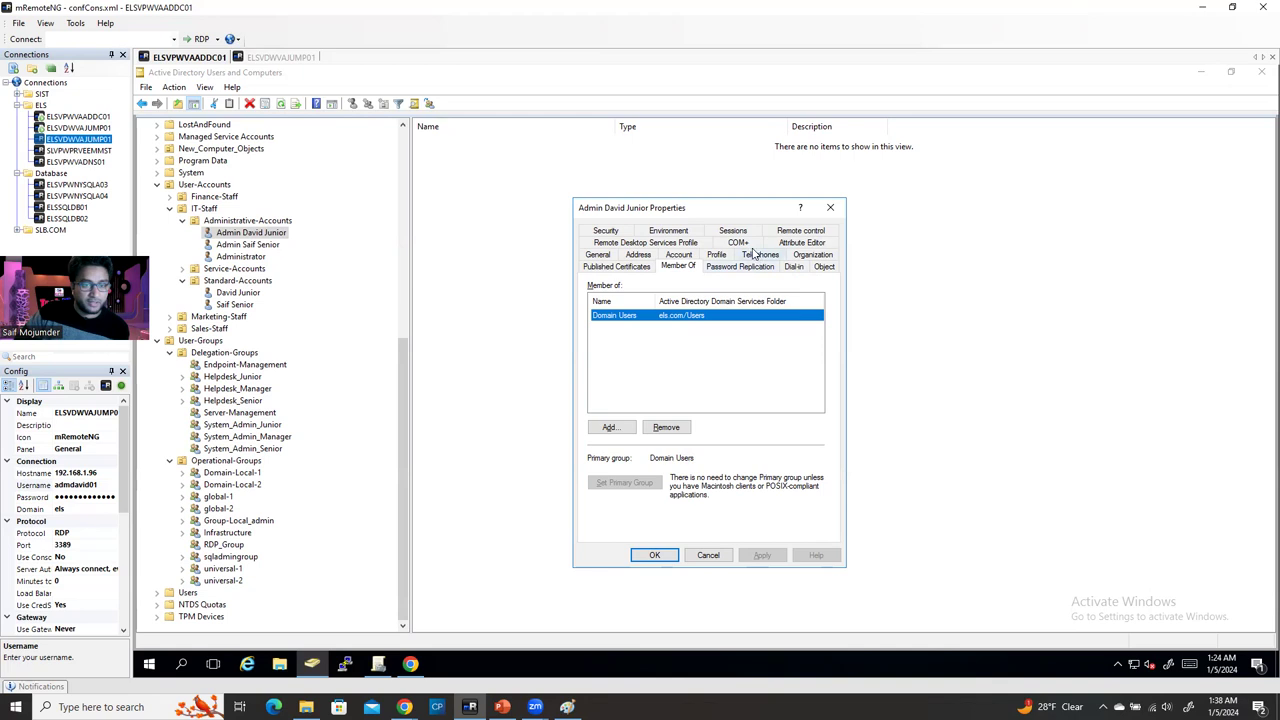
left_click(610, 428)
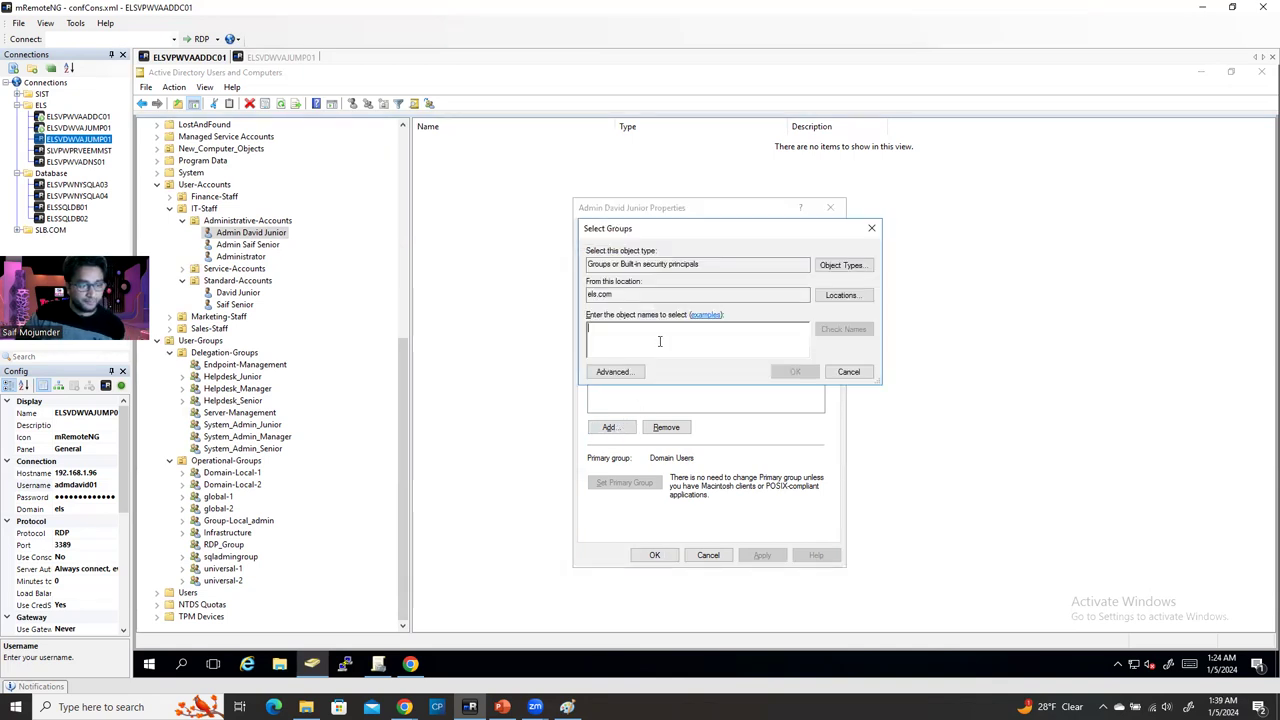
type("system")
left_click(843, 332)
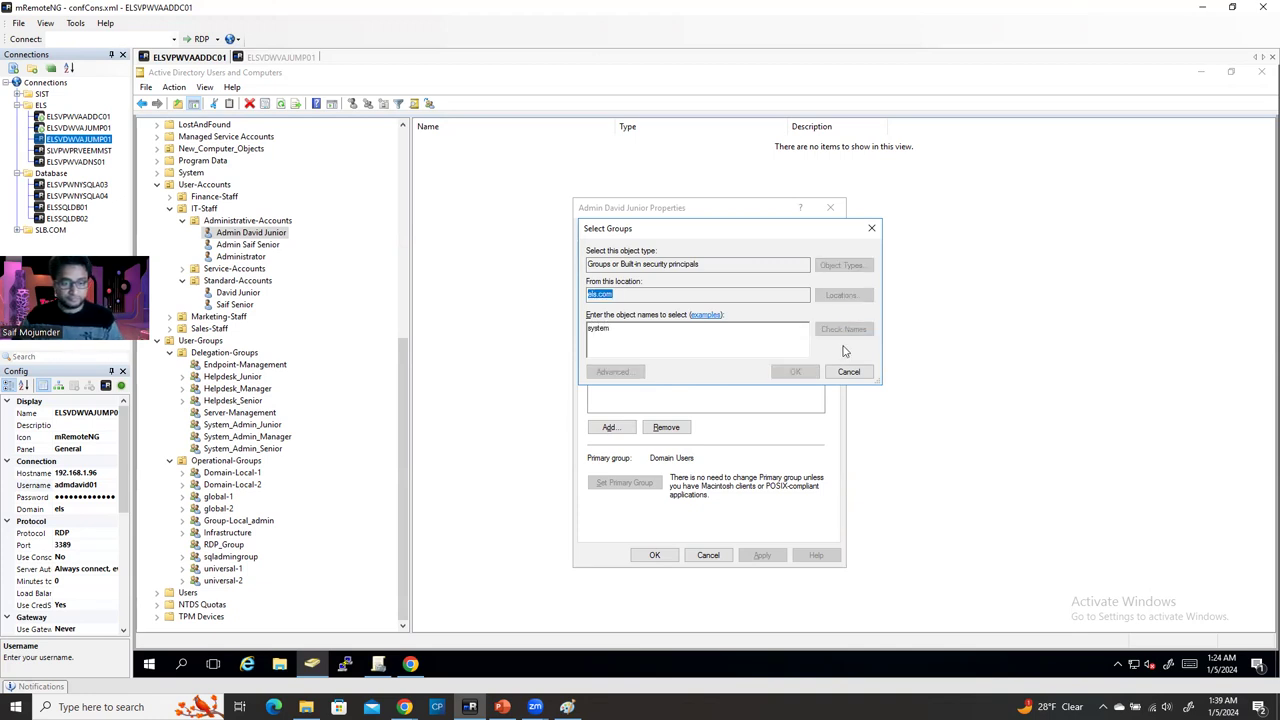
left_click(684, 346)
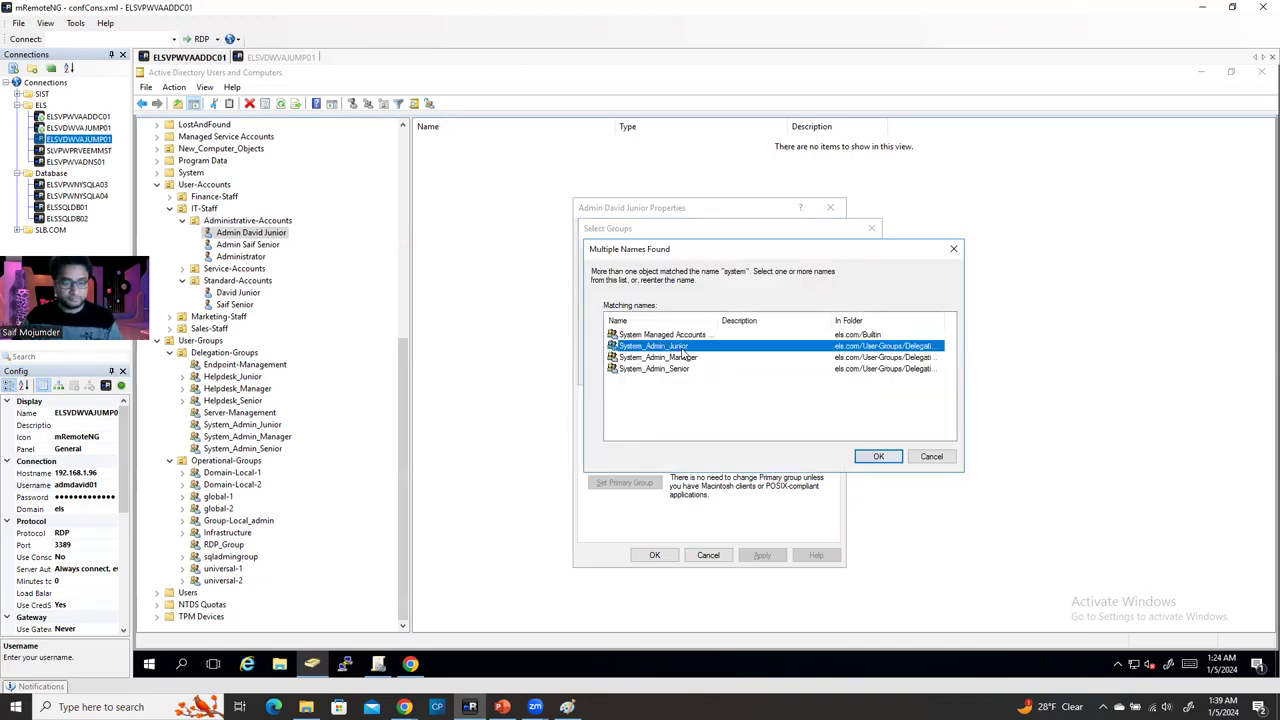
double_click(684, 348)
left_click(791, 372)
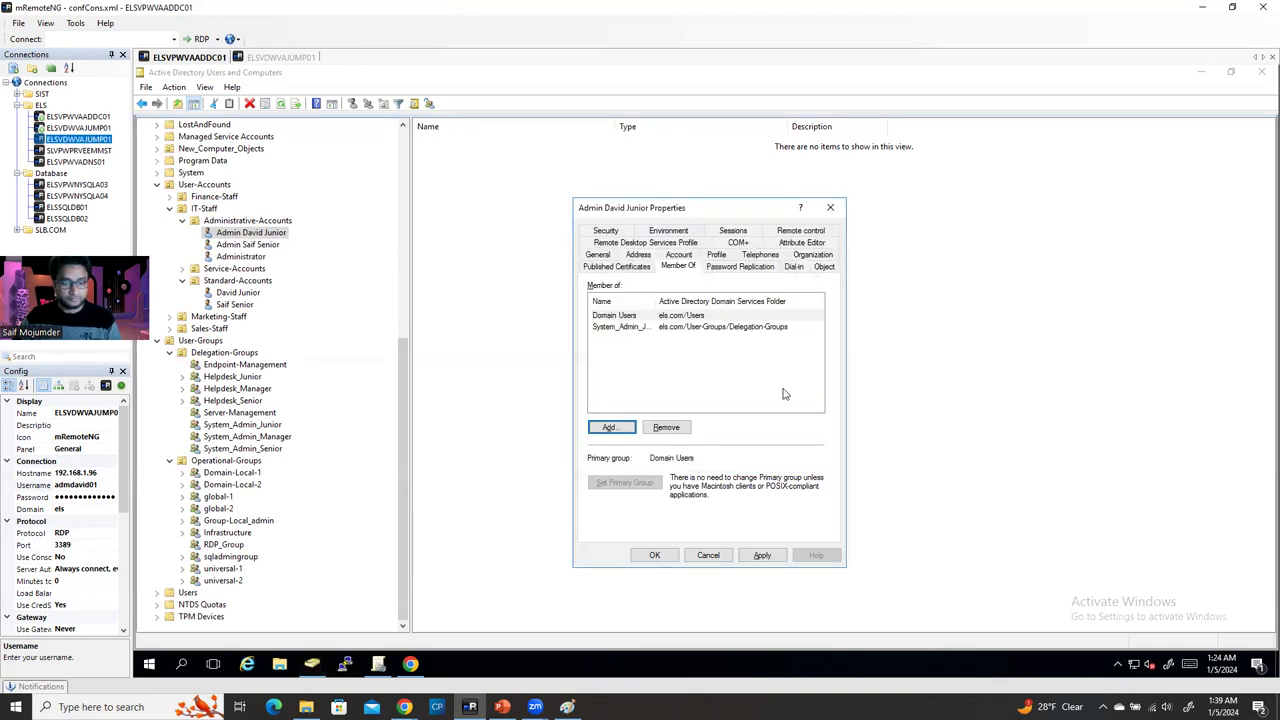
left_click(760, 555)
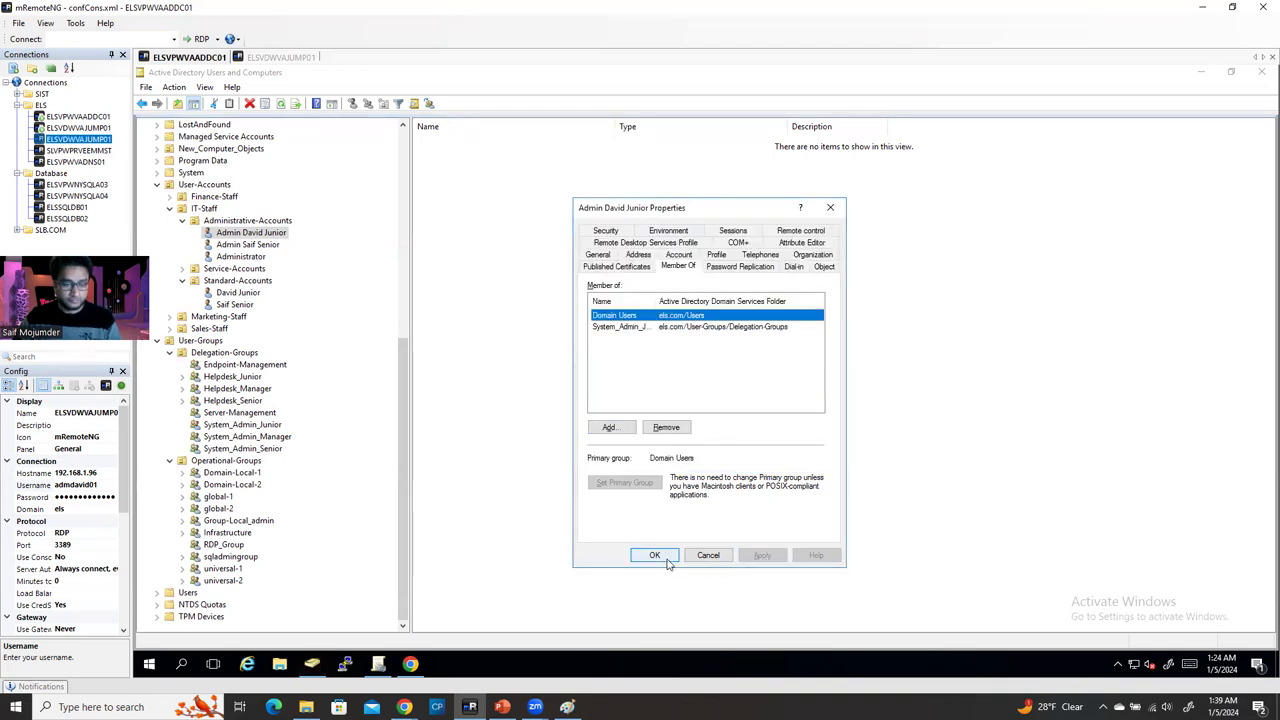
left_click(658, 556)
Review the senior admin account's Member Of groups, then open a second ELSVDWVAJUMP01 session.
left_click(250, 244)
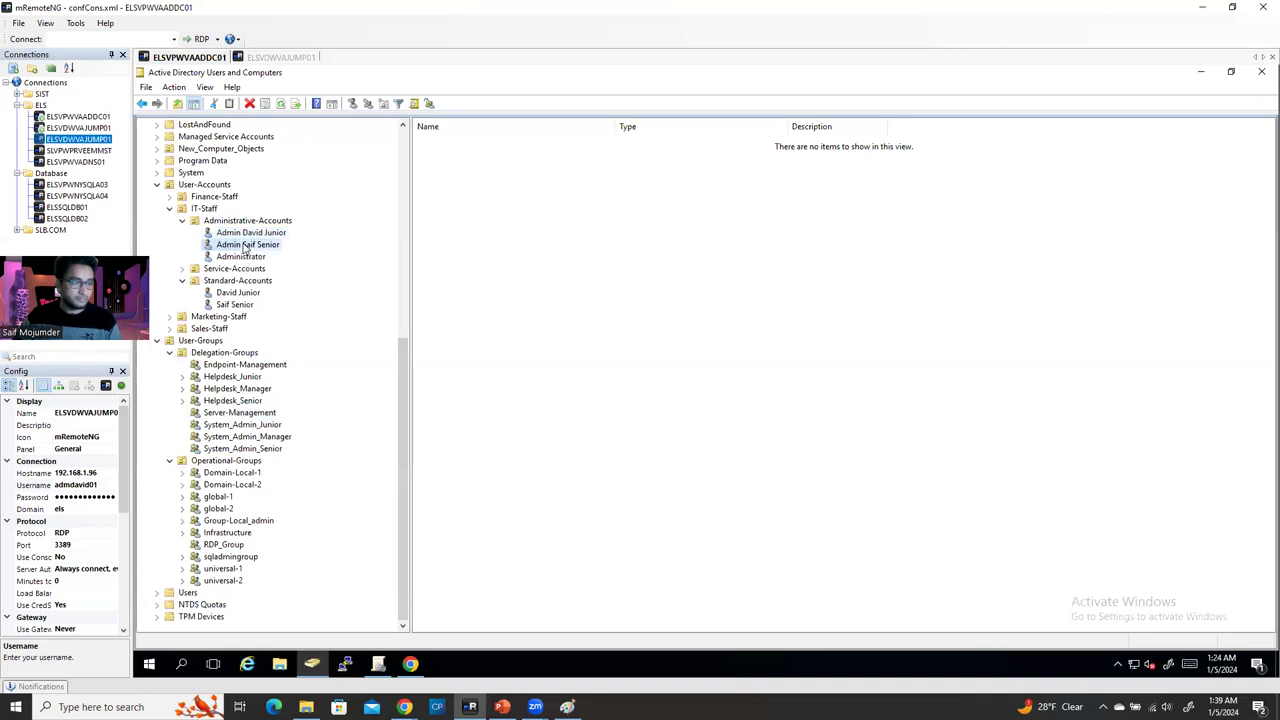
right_click(263, 245)
left_click(305, 505)
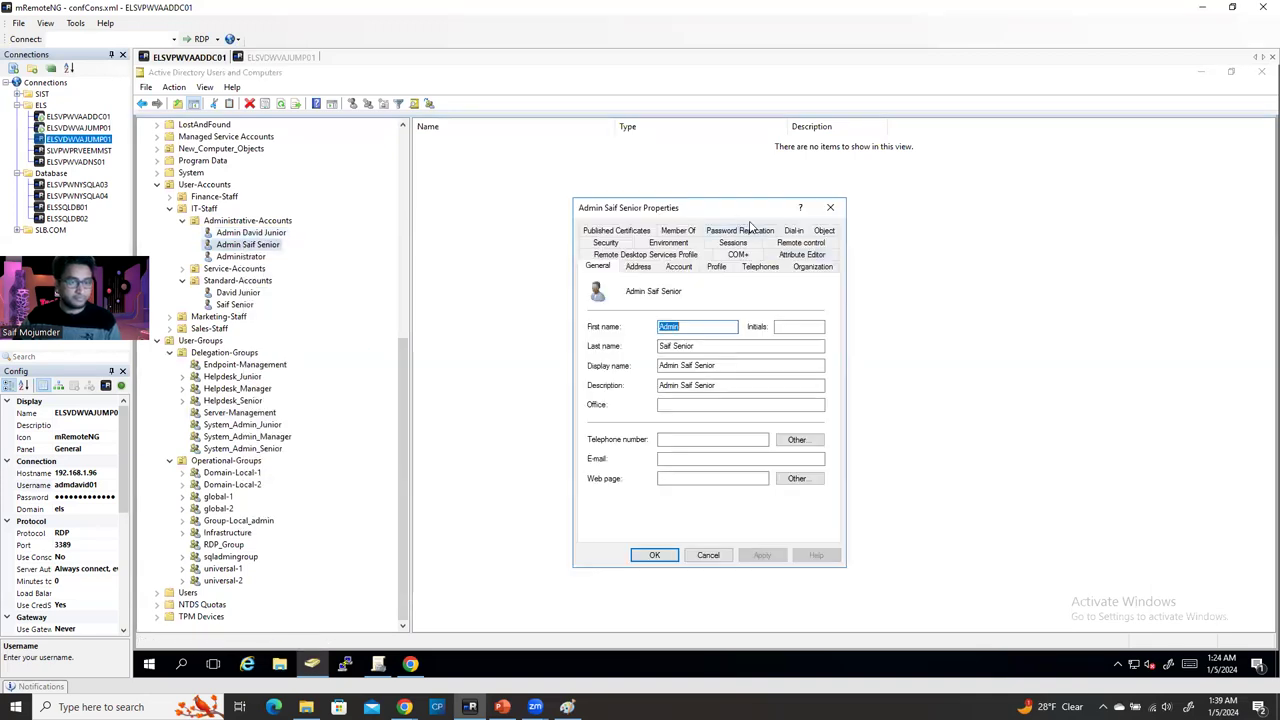
left_click(678, 242)
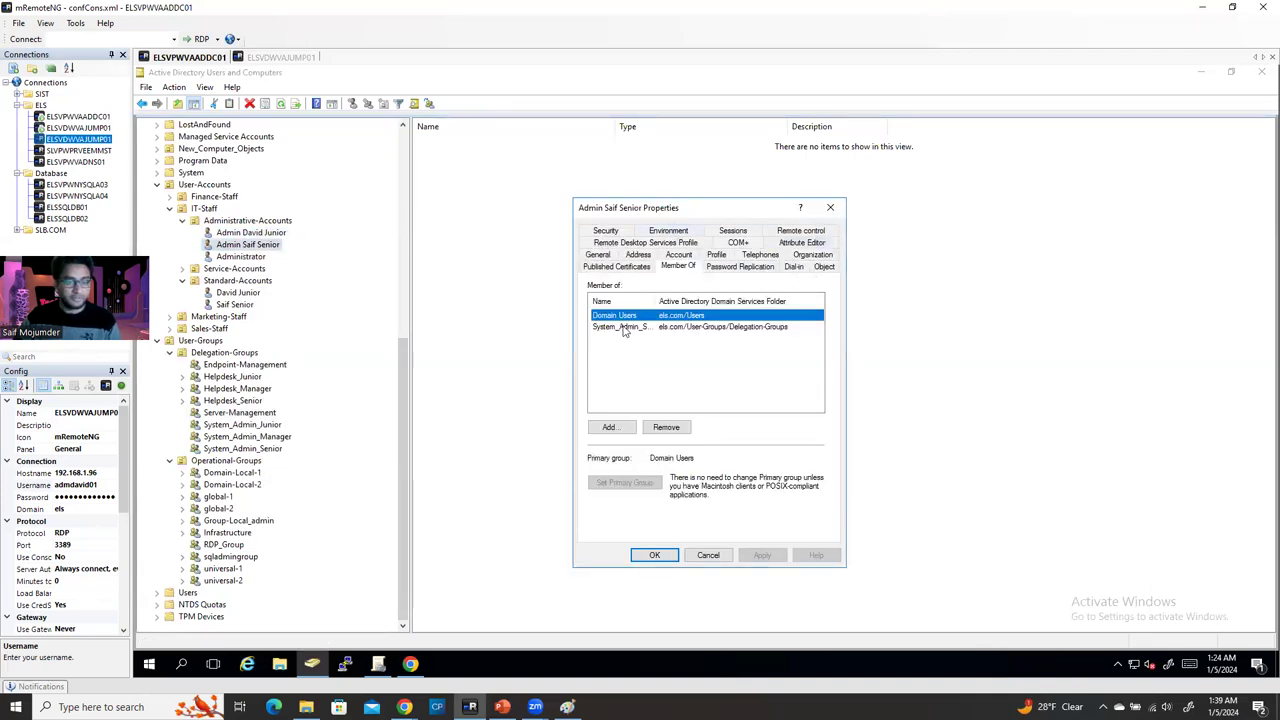
left_click(838, 208)
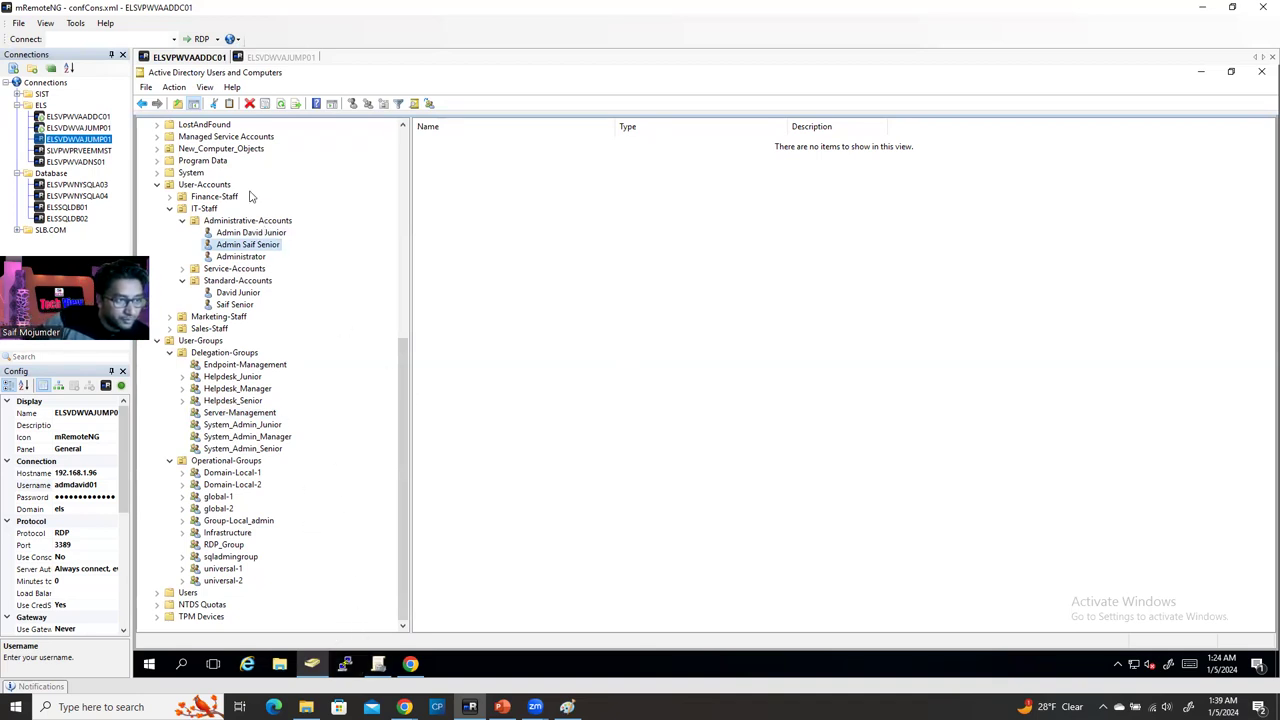
double_click(90, 139)
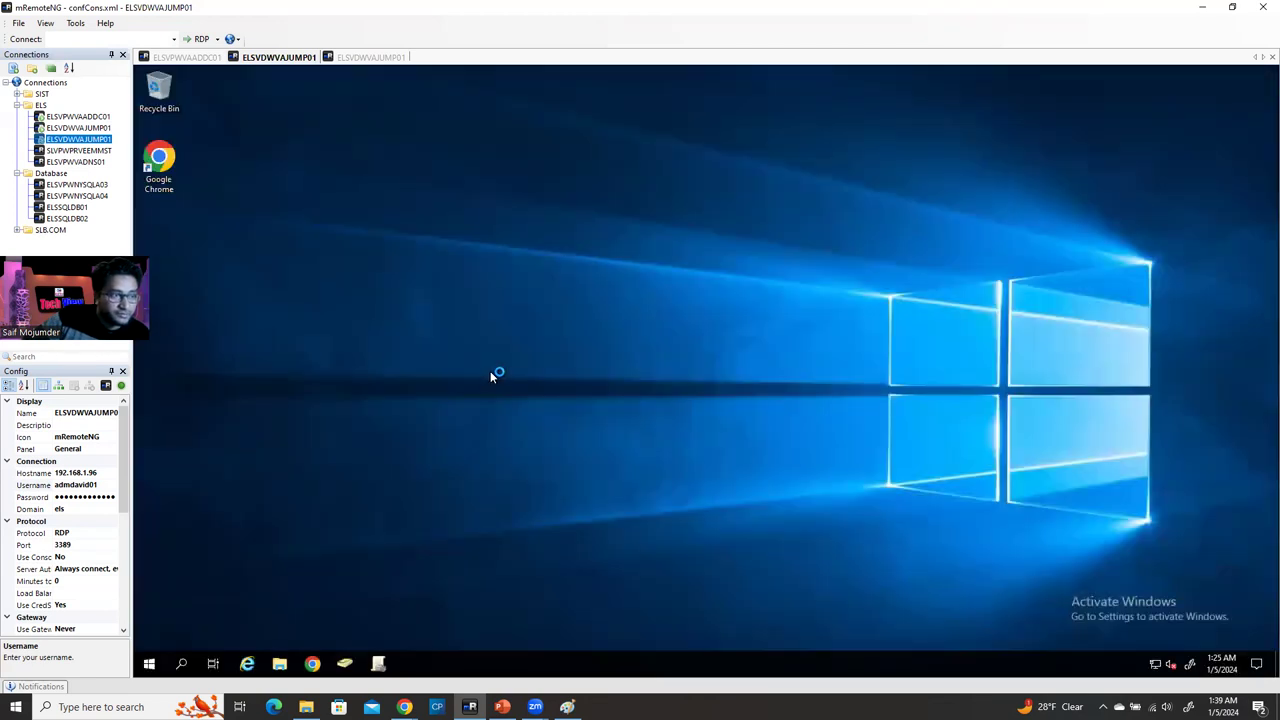
Sign out of the first ELSVDWVAJUMP01 session.
left_click(87, 128)
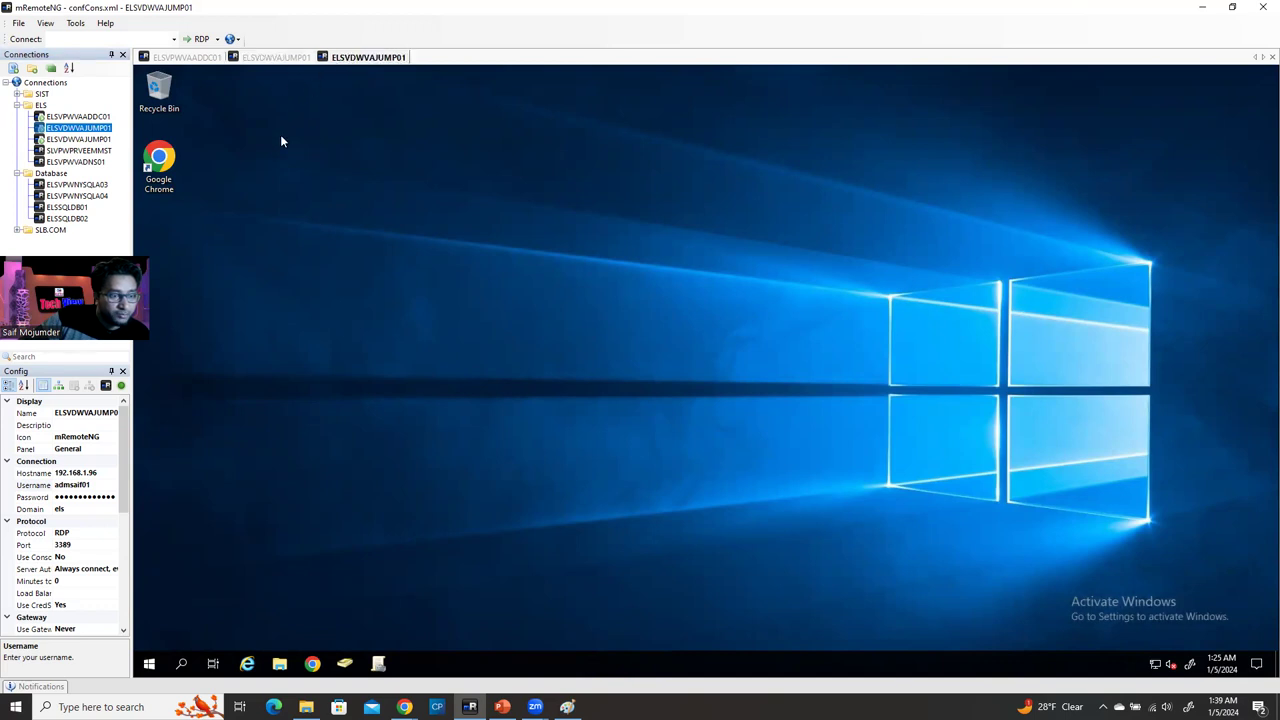
left_click(282, 57)
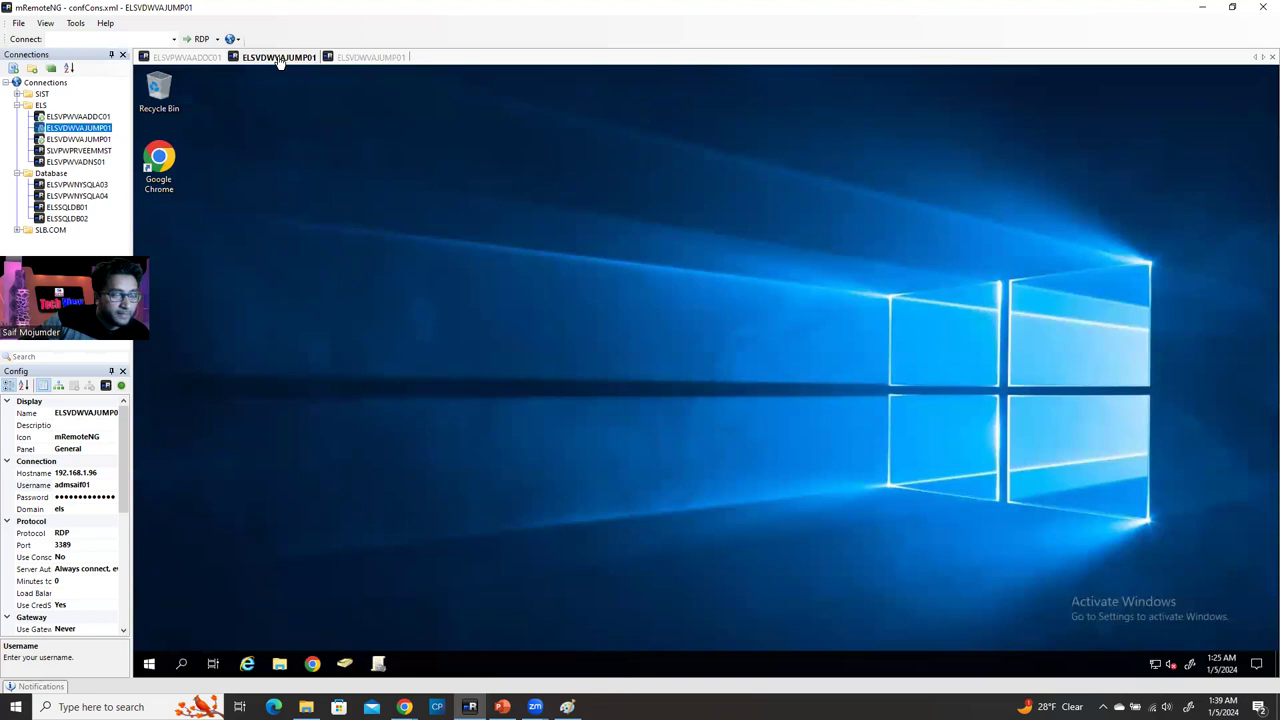
left_click(149, 663)
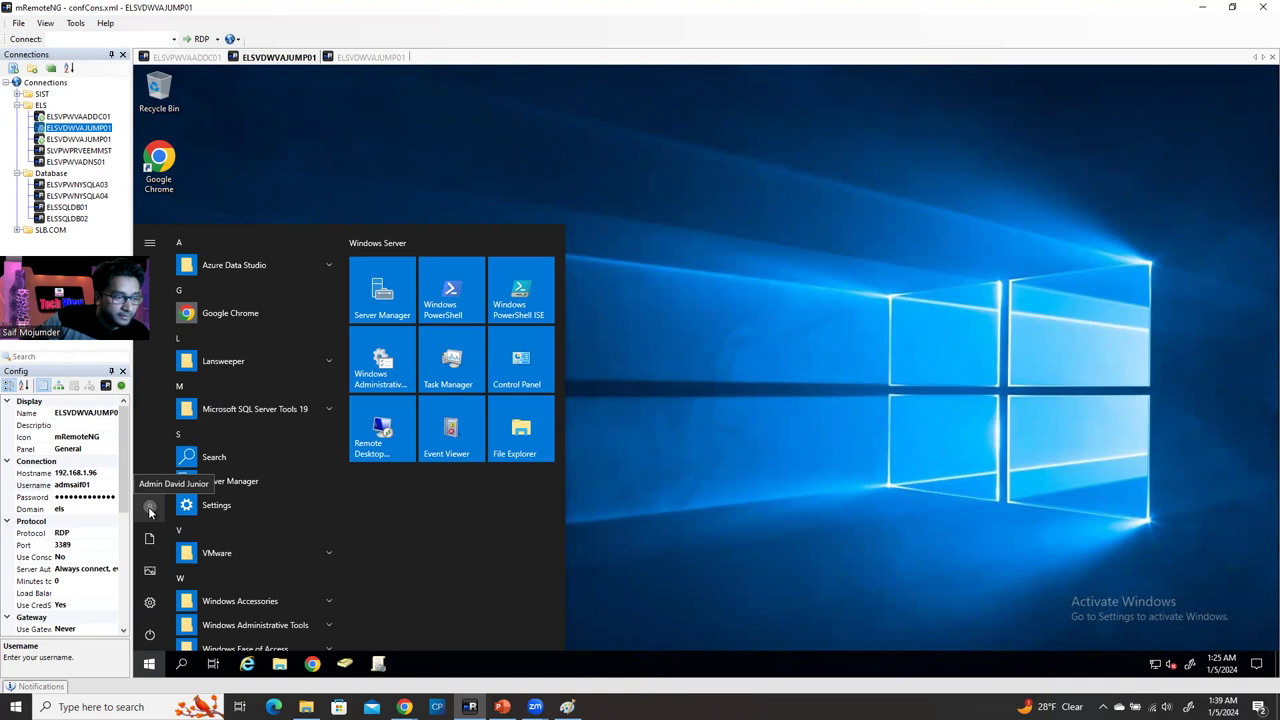
left_click(149, 510)
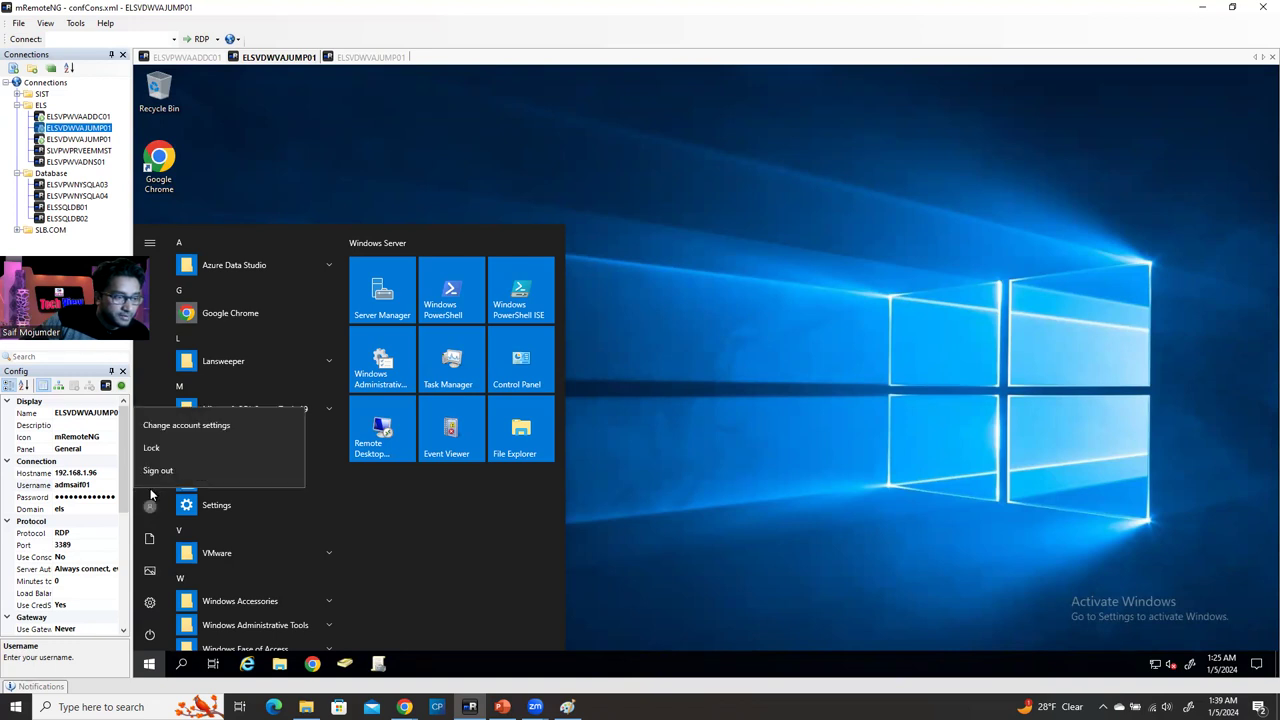
left_click(157, 472)
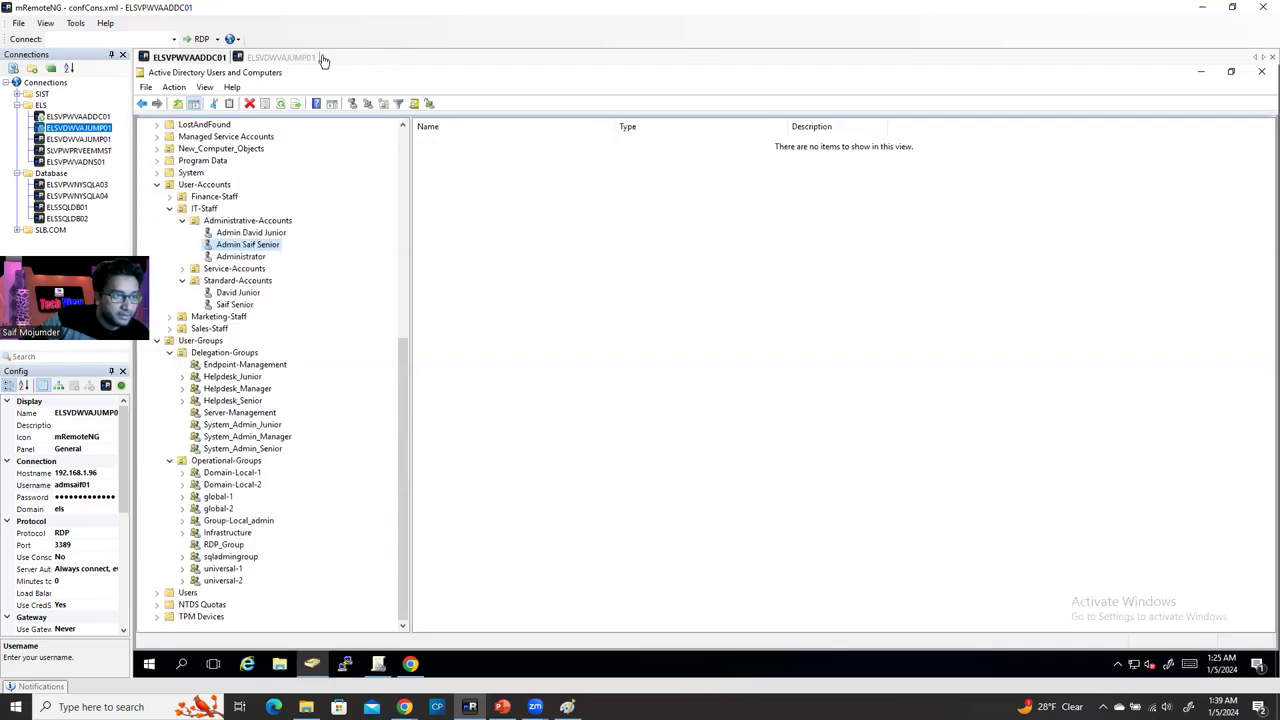
Sign out of the remaining ELSVDWVAJUMP01 session as well.
left_click(302, 60)
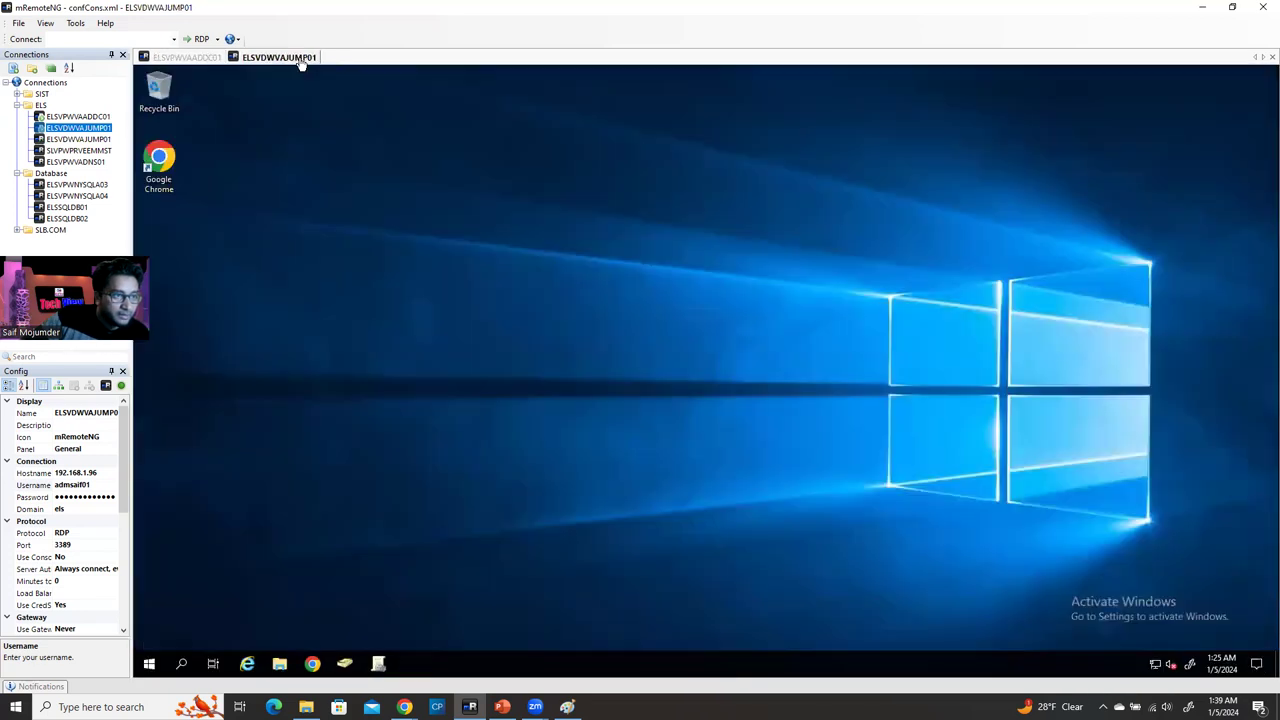
left_click(152, 664)
left_click(152, 664)
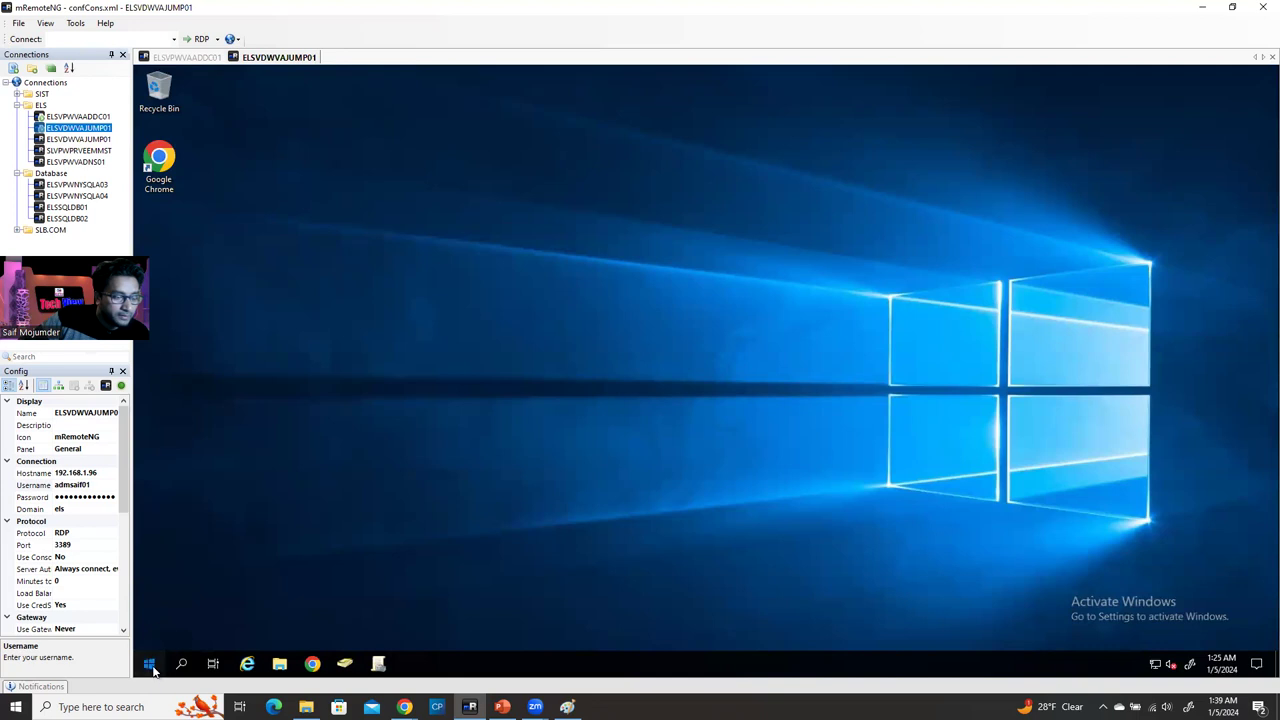
left_click(152, 664)
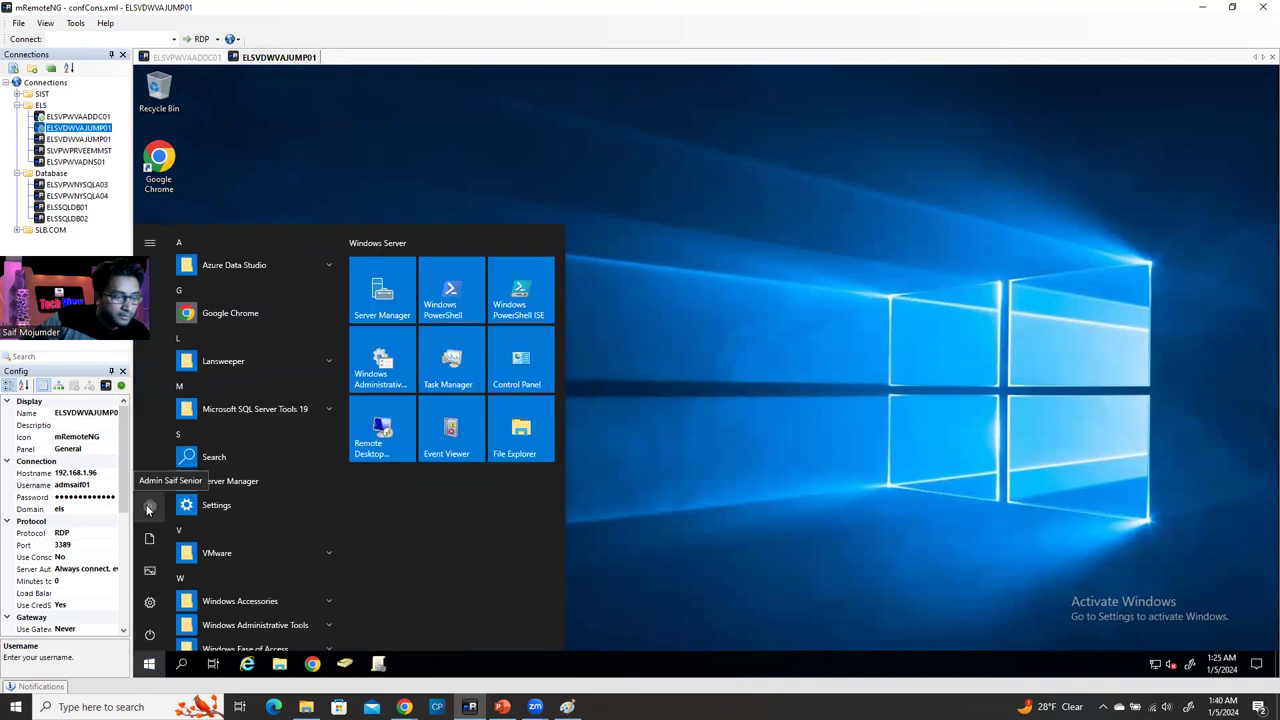
left_click(148, 509)
left_click(165, 472)
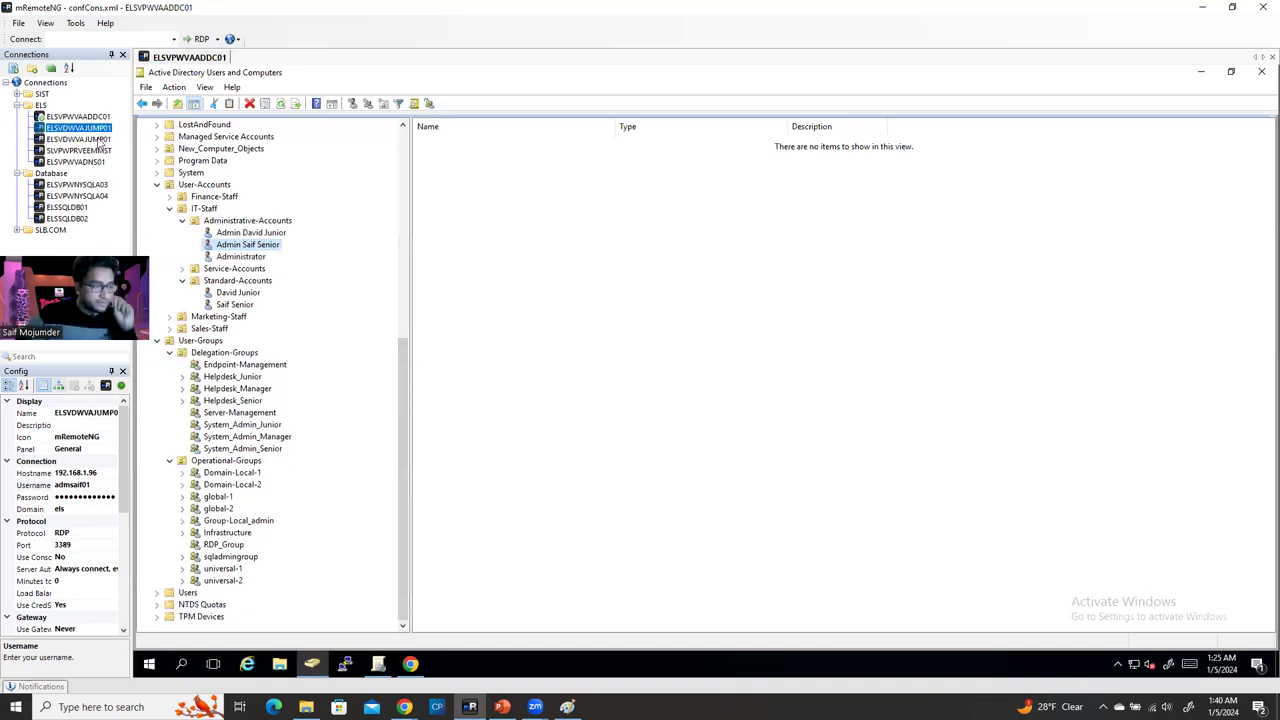
Append the senior admin's first name to the first ELSVDWVAJUMP01 connection's name.
left_click(104, 416)
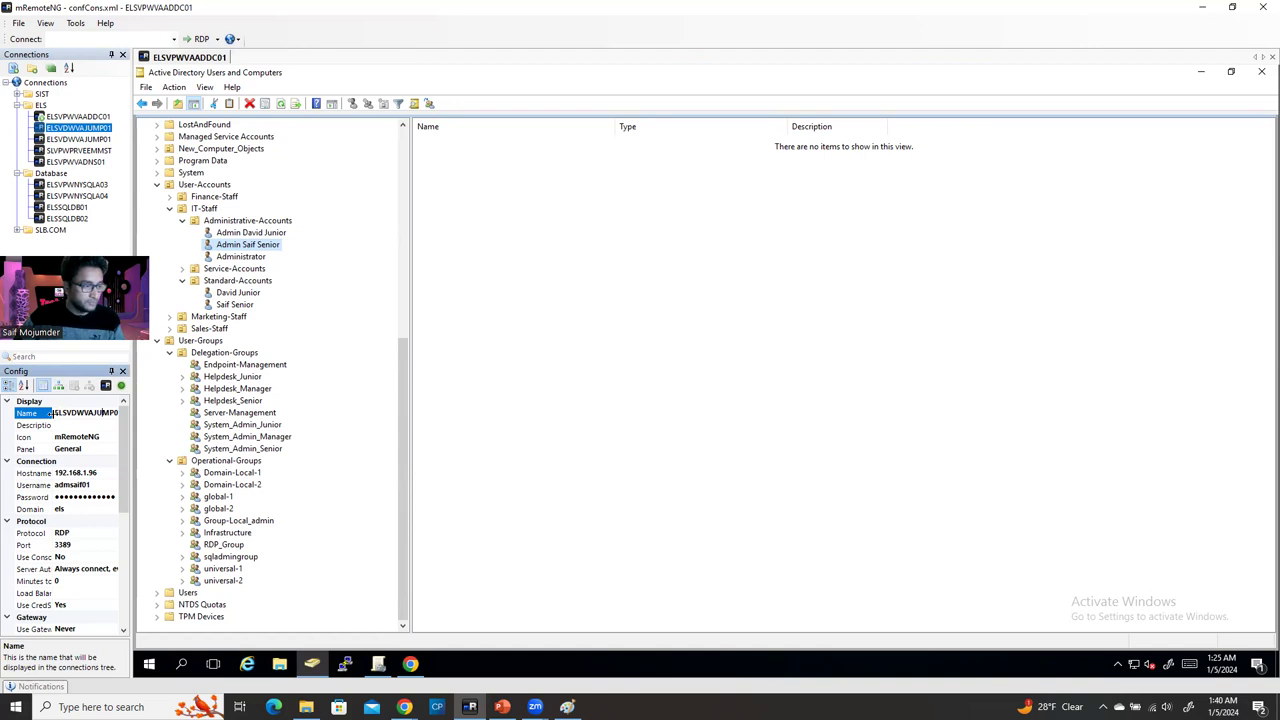
mouse_move(123, 480)
left_mouse_down()
mouse_move(123, 491)
mouse_move(123, 480)
left_mouse_up()
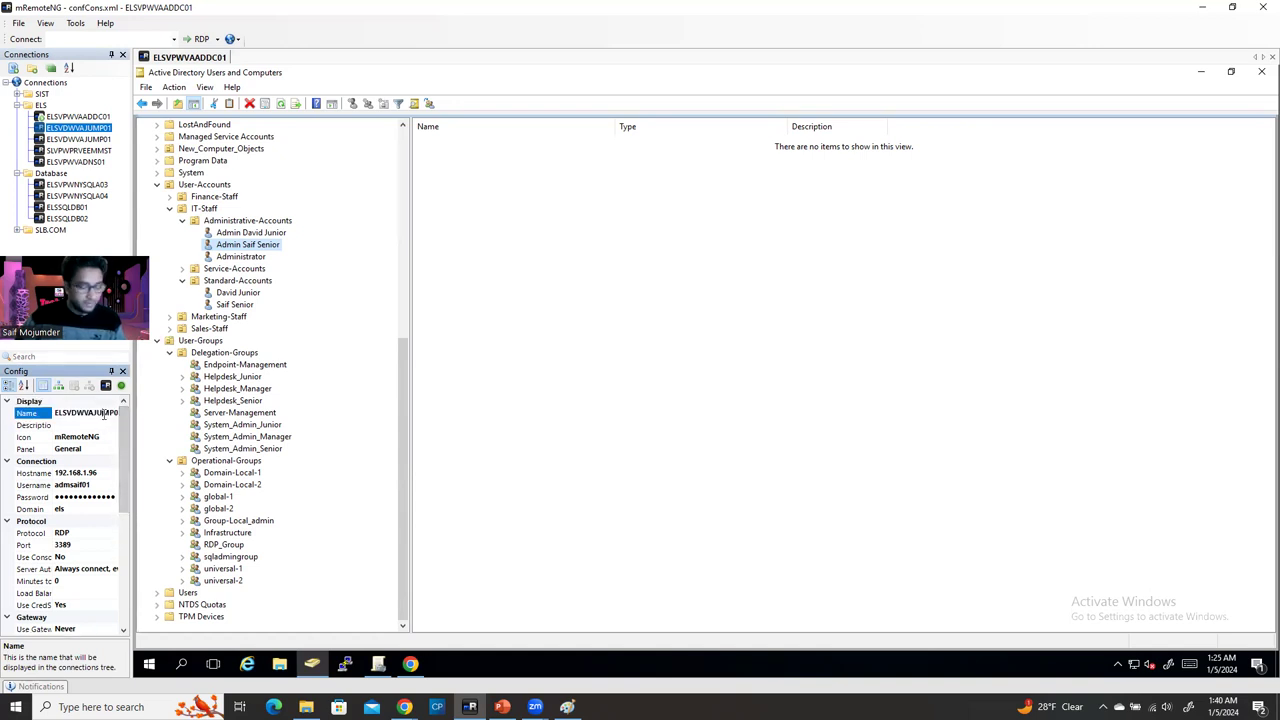
key("End")
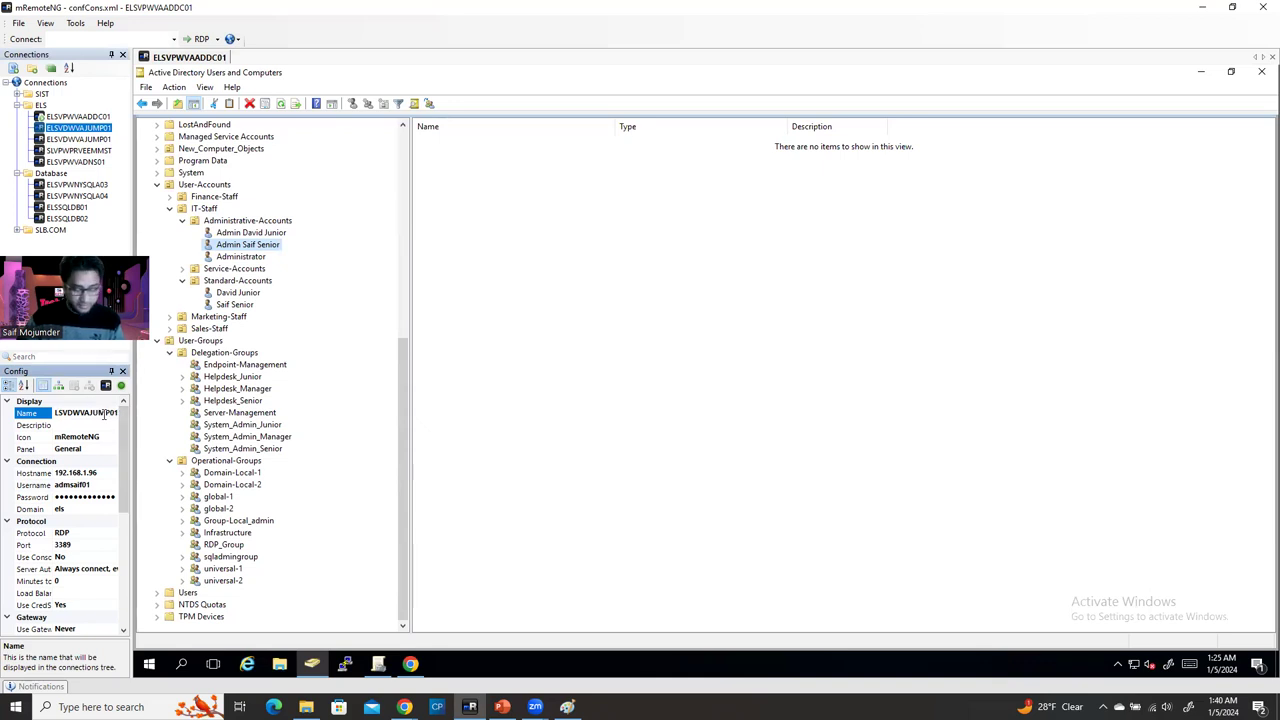
type("-Saif")
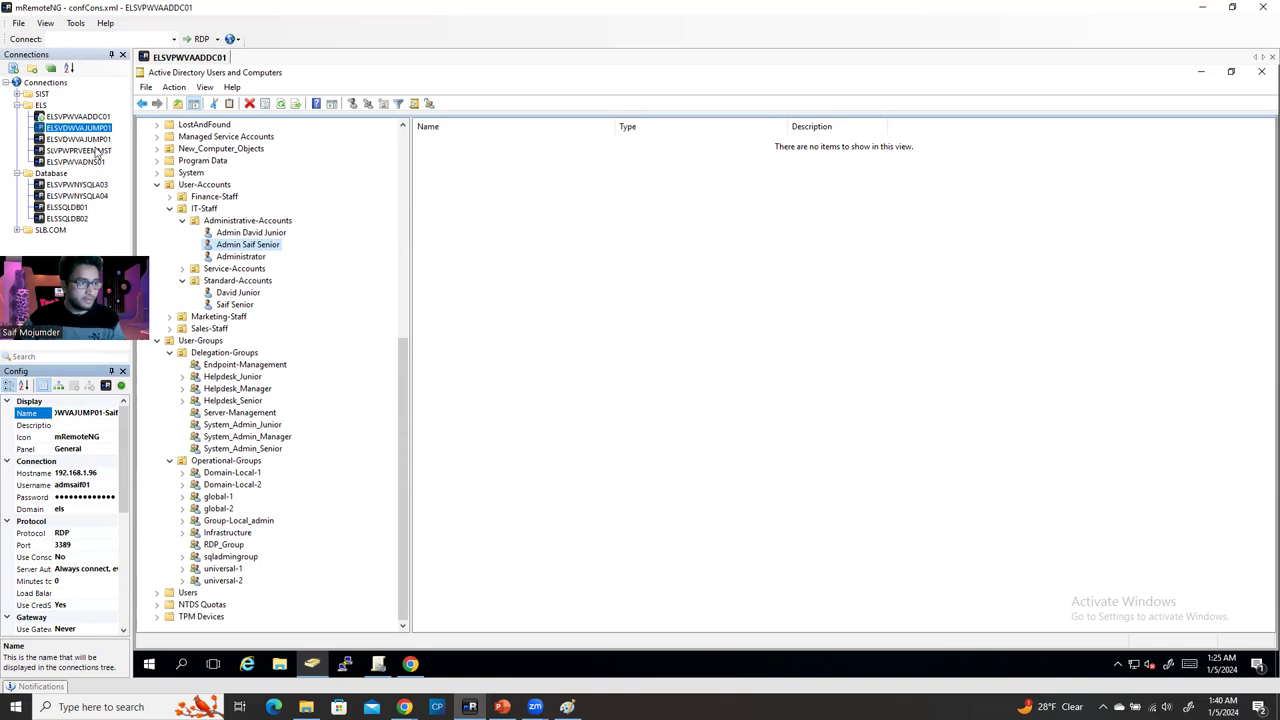
left_click(96, 140)
Append the junior admin's first name to the other connection's name, then connect the first one.
left_click(96, 415)
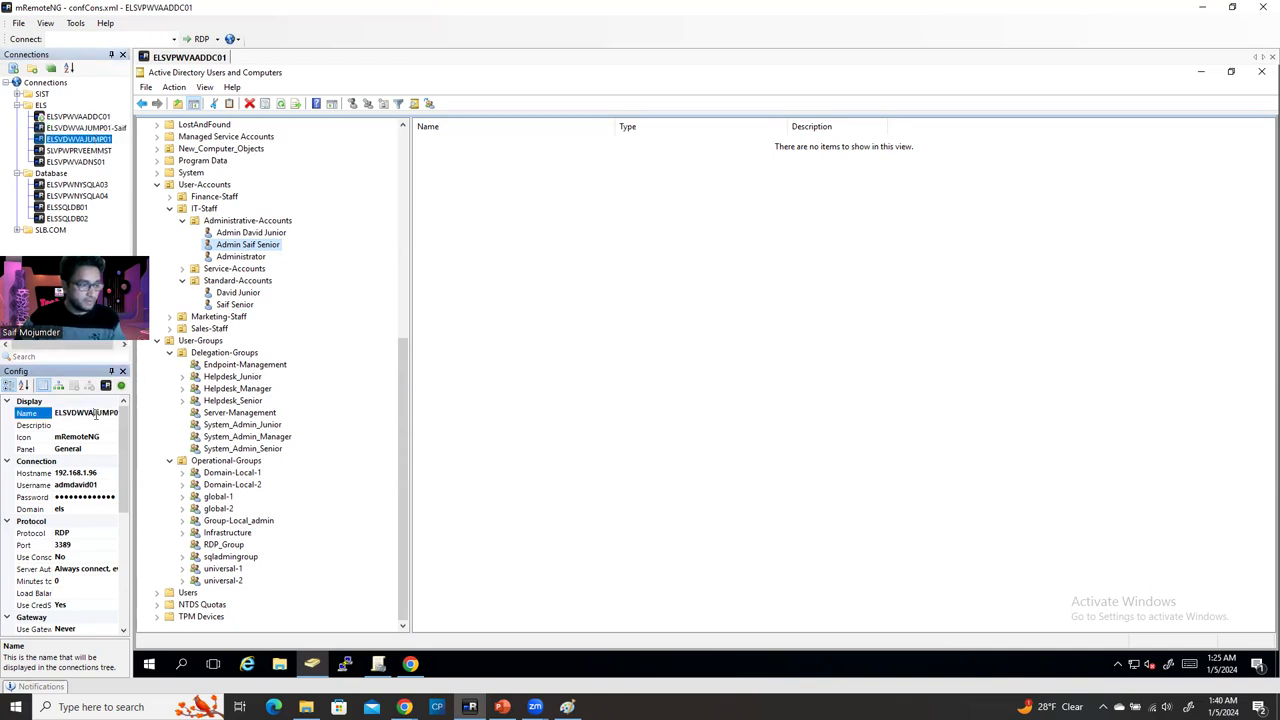
key("End")
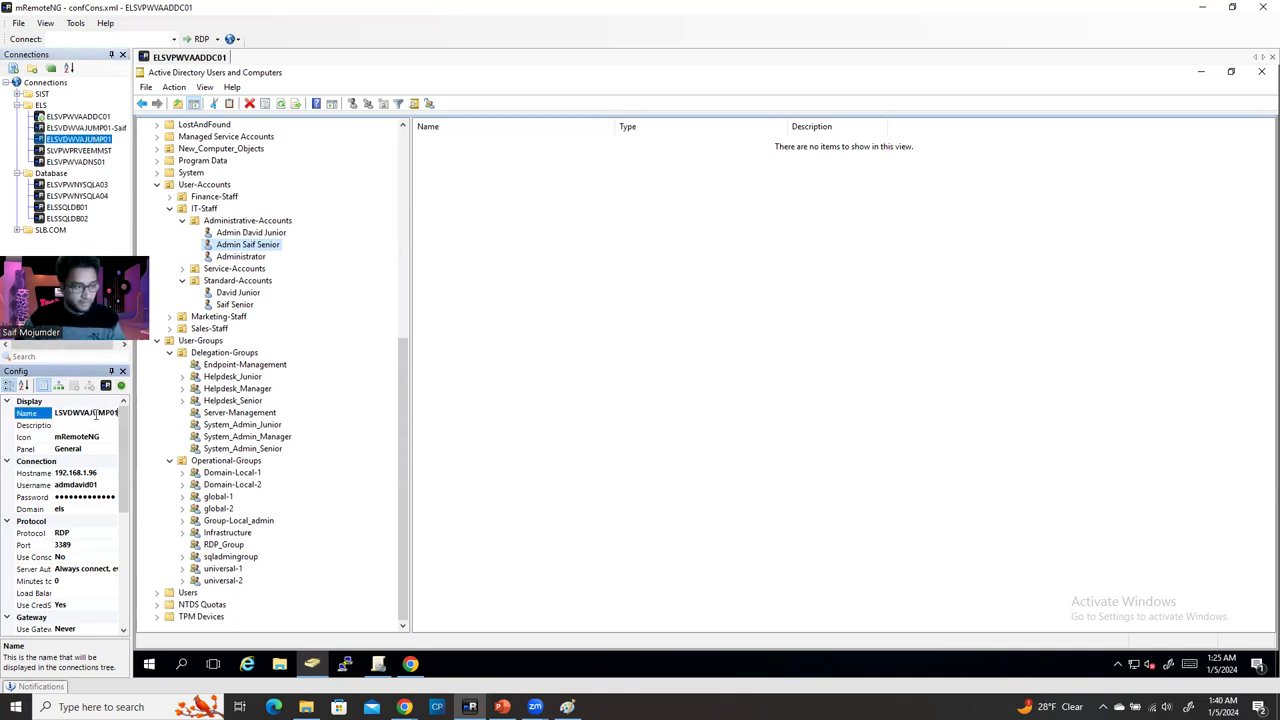
type("-David")
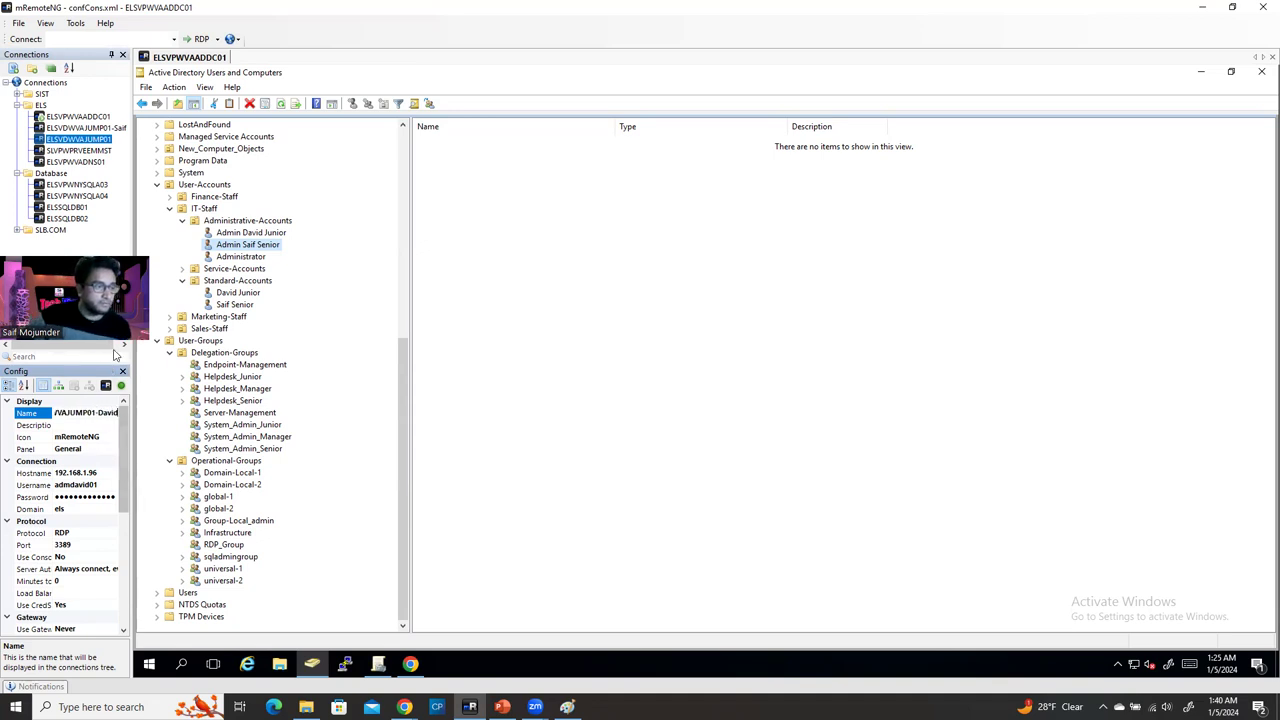
double_click(92, 128)
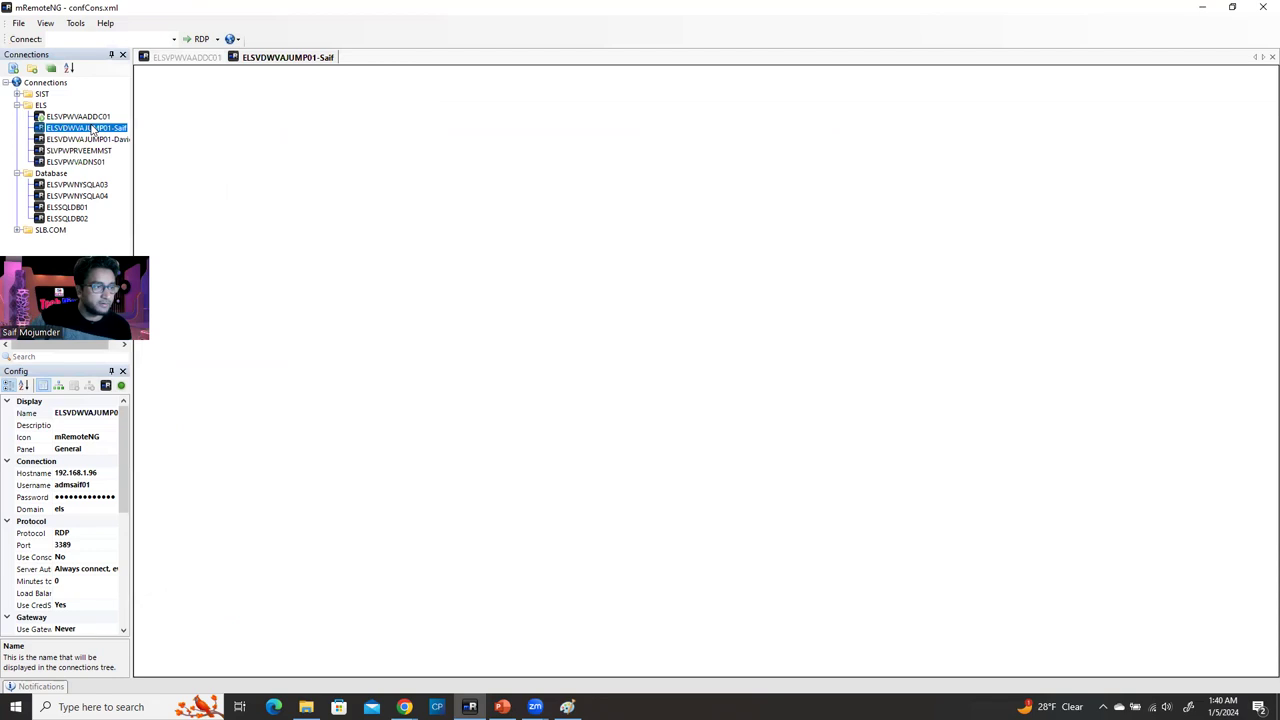
Connect the second renamed entry and show Server Manager's Local Server page in the first admin's session.
double_click(88, 139)
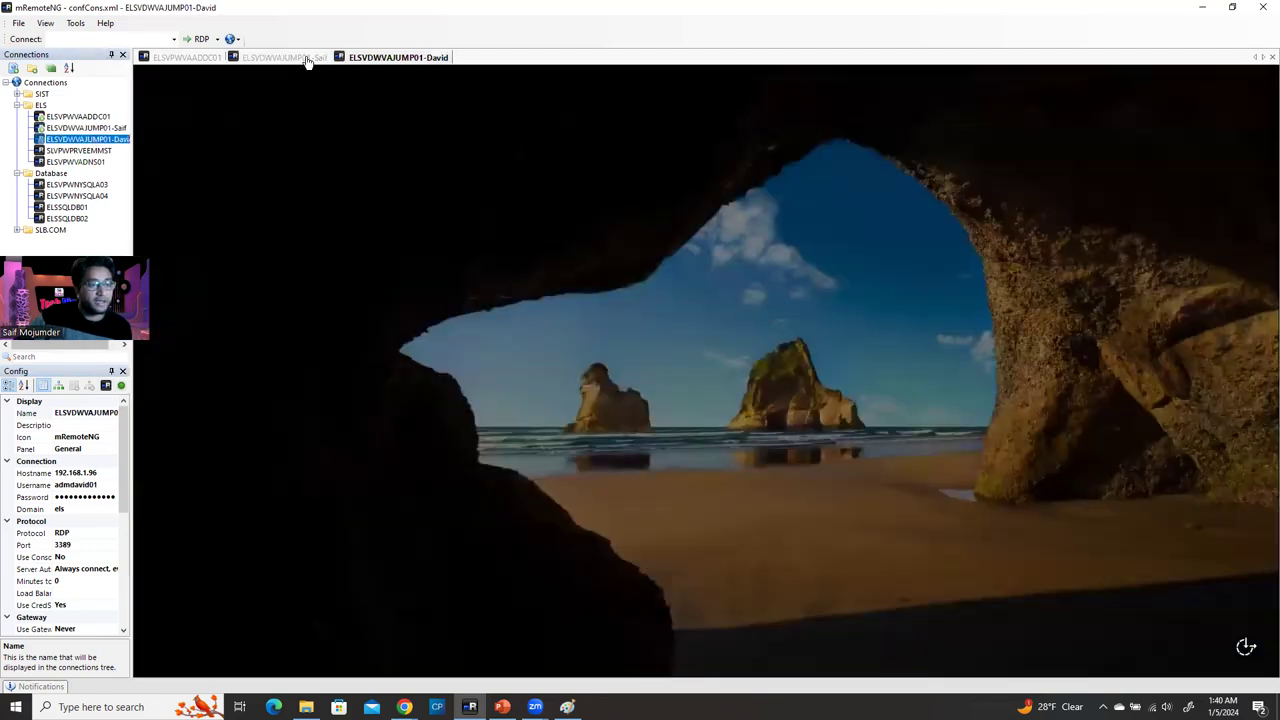
left_click(307, 57)
left_click(398, 57)
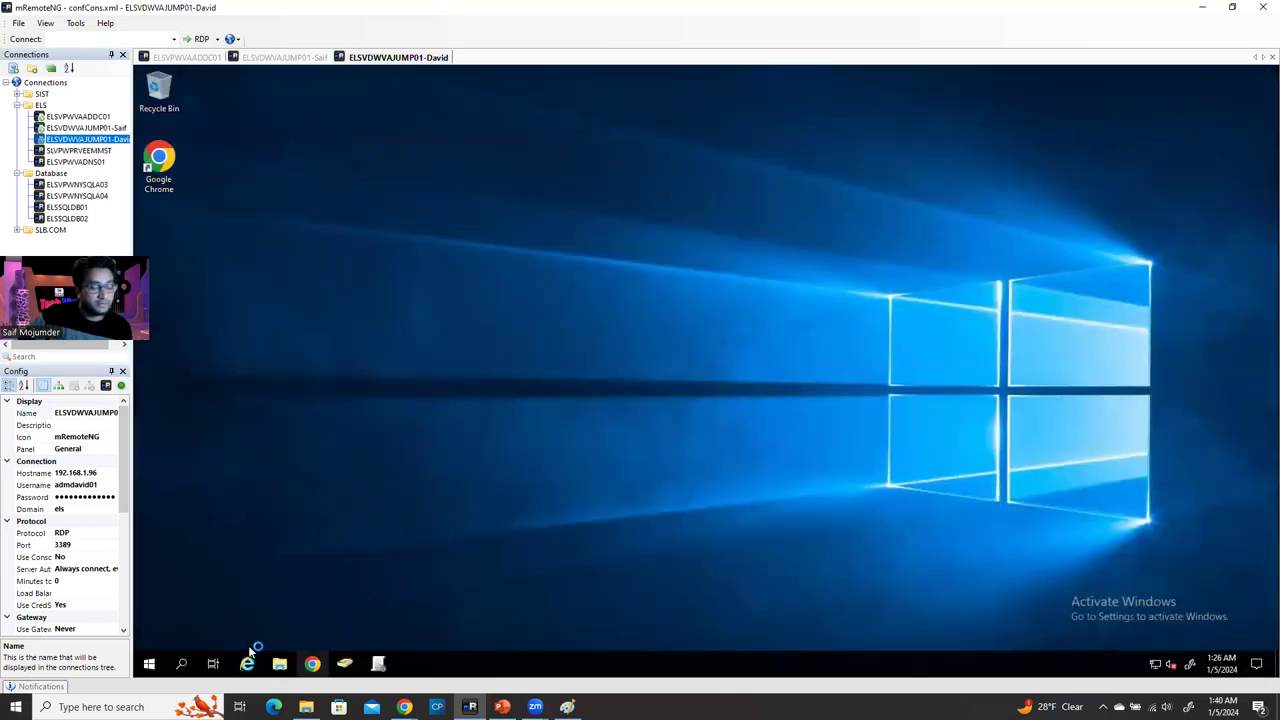
left_click(282, 60)
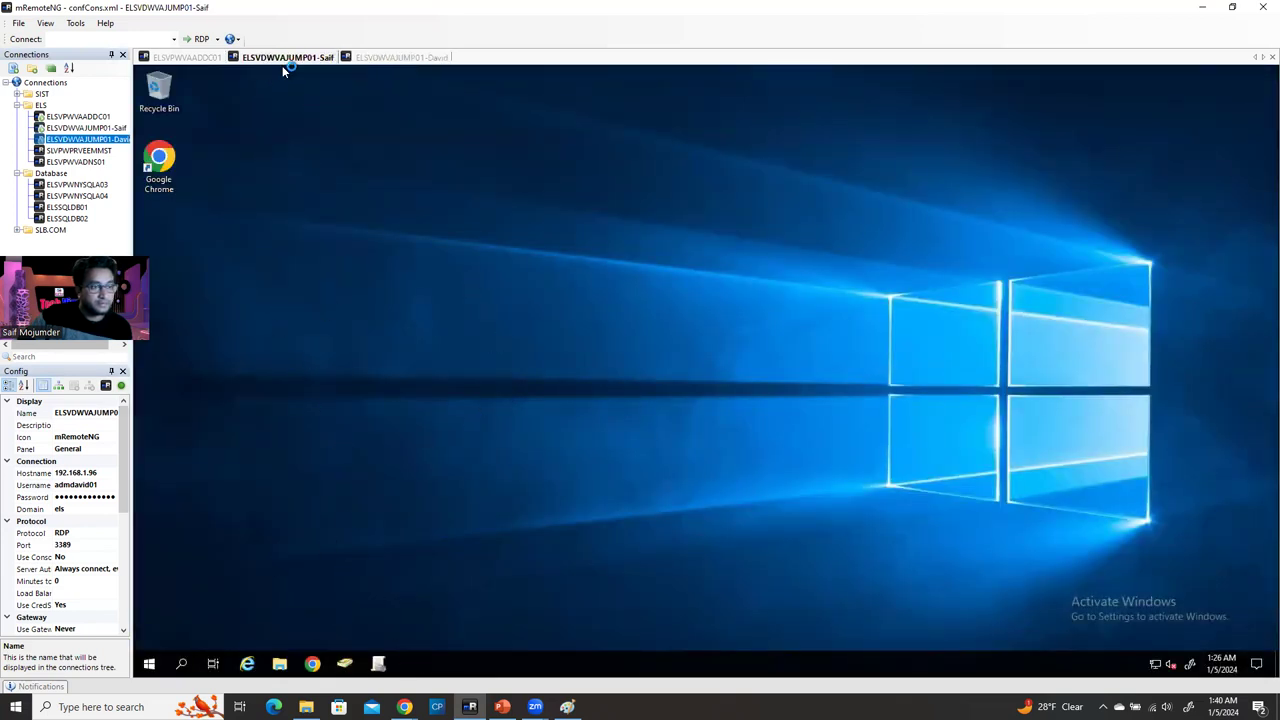
left_click(149, 669)
left_click(729, 327)
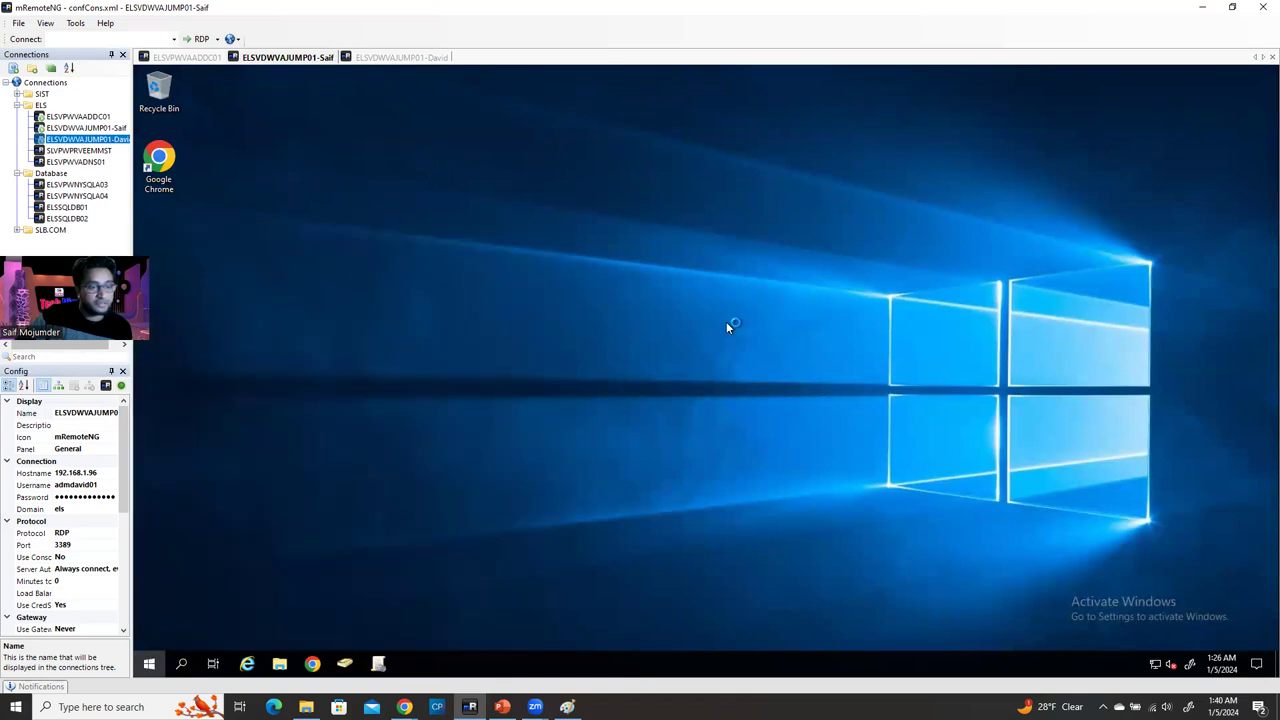
left_click(199, 60)
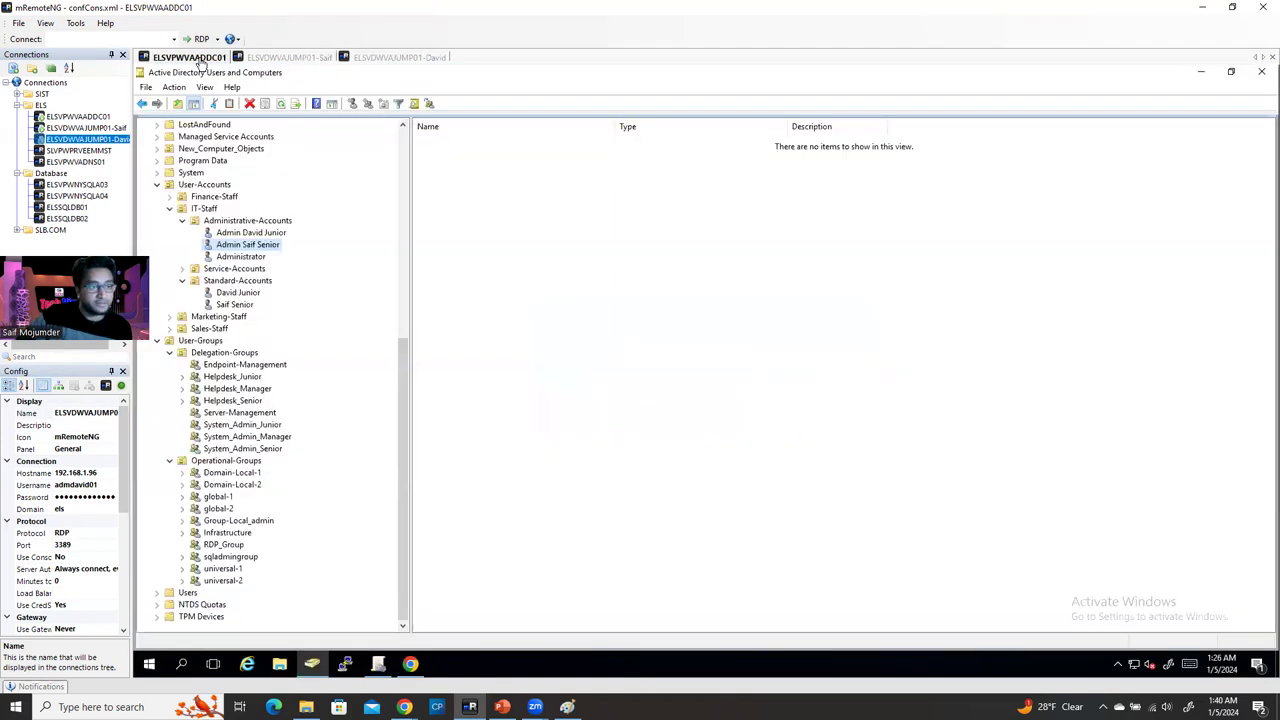
left_click(300, 58)
left_click(182, 162)
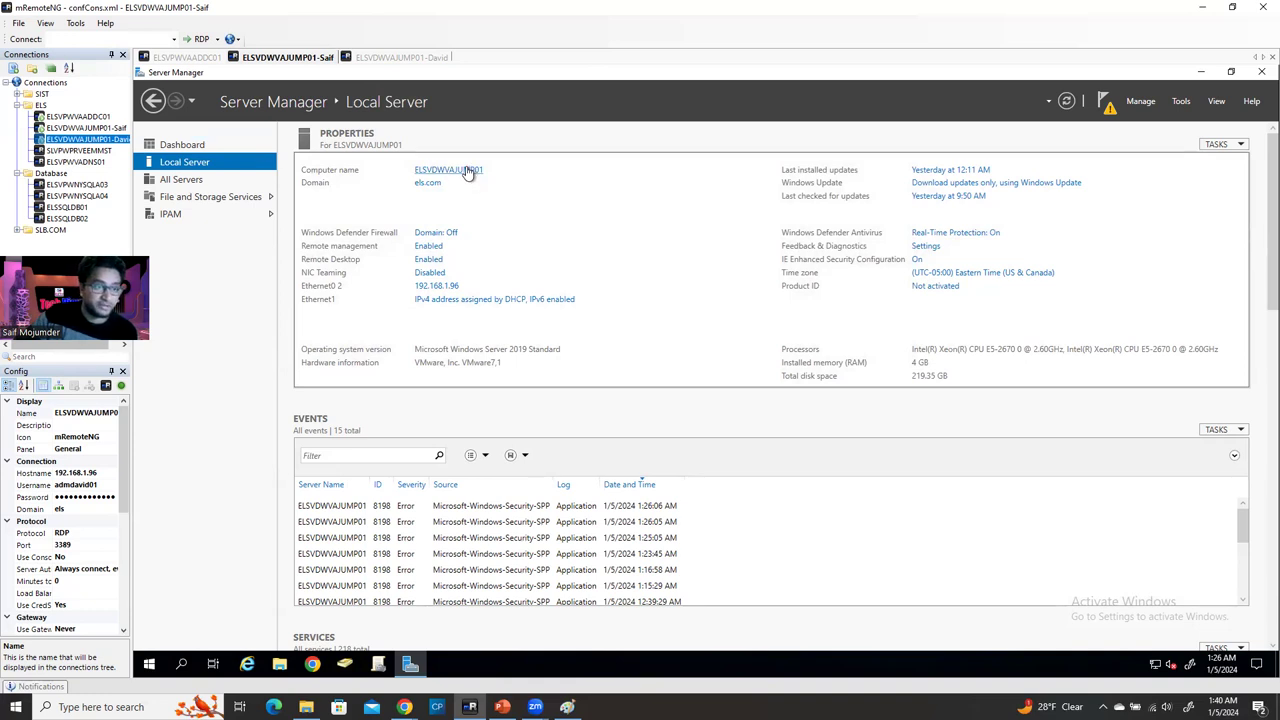
Open Server Manager's Local Server page in the second admin's session, cancelling the computer-name UAC prompts.
left_click(467, 171)
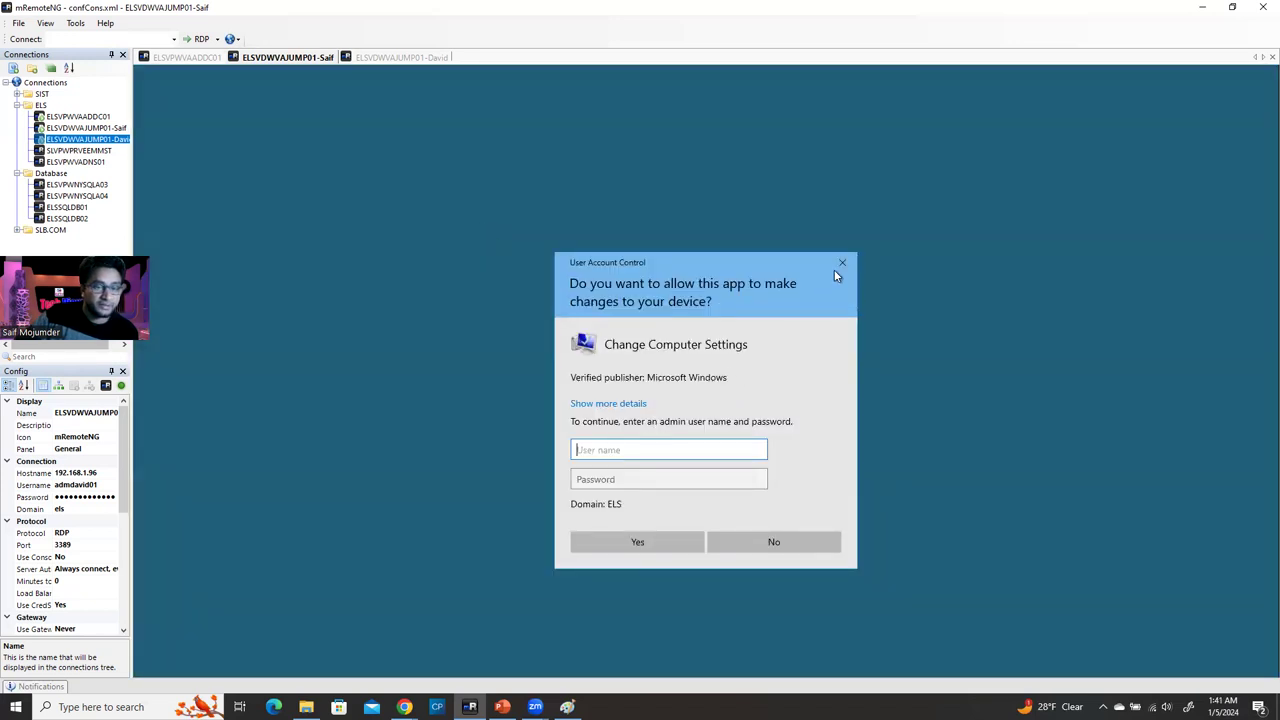
left_click(841, 264)
left_click(380, 57)
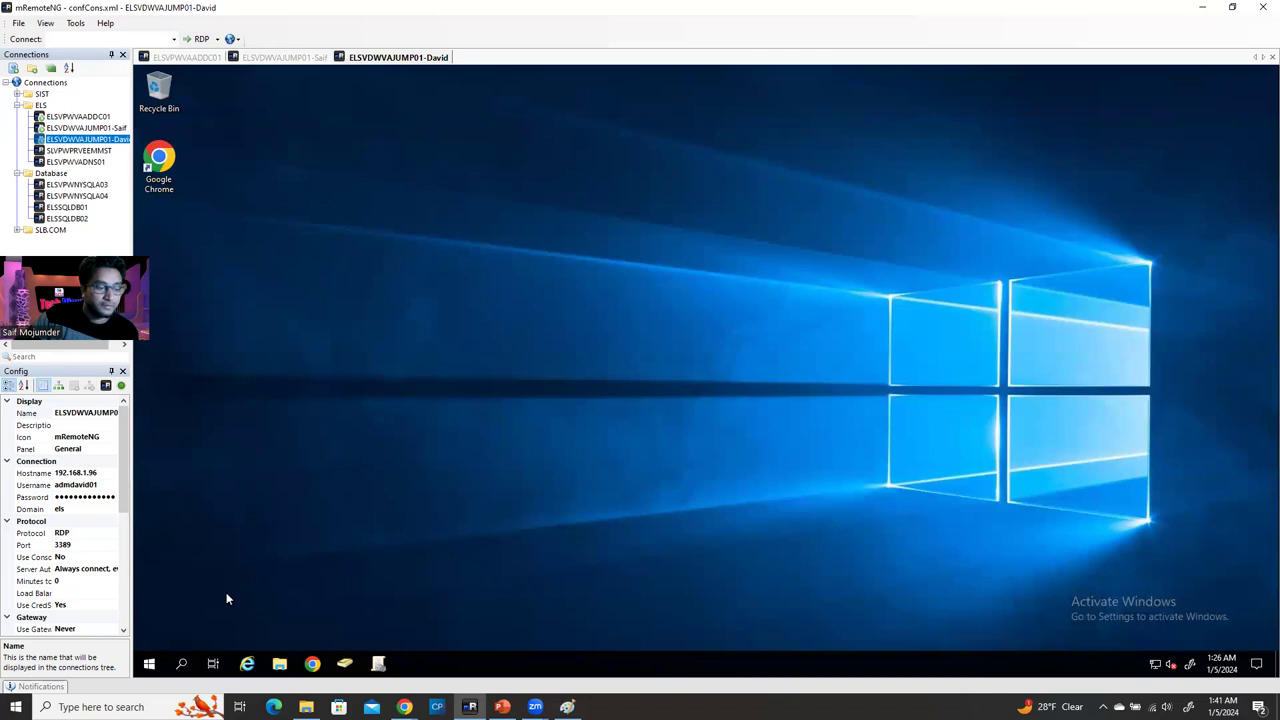
left_click(149, 666)
left_click(386, 289)
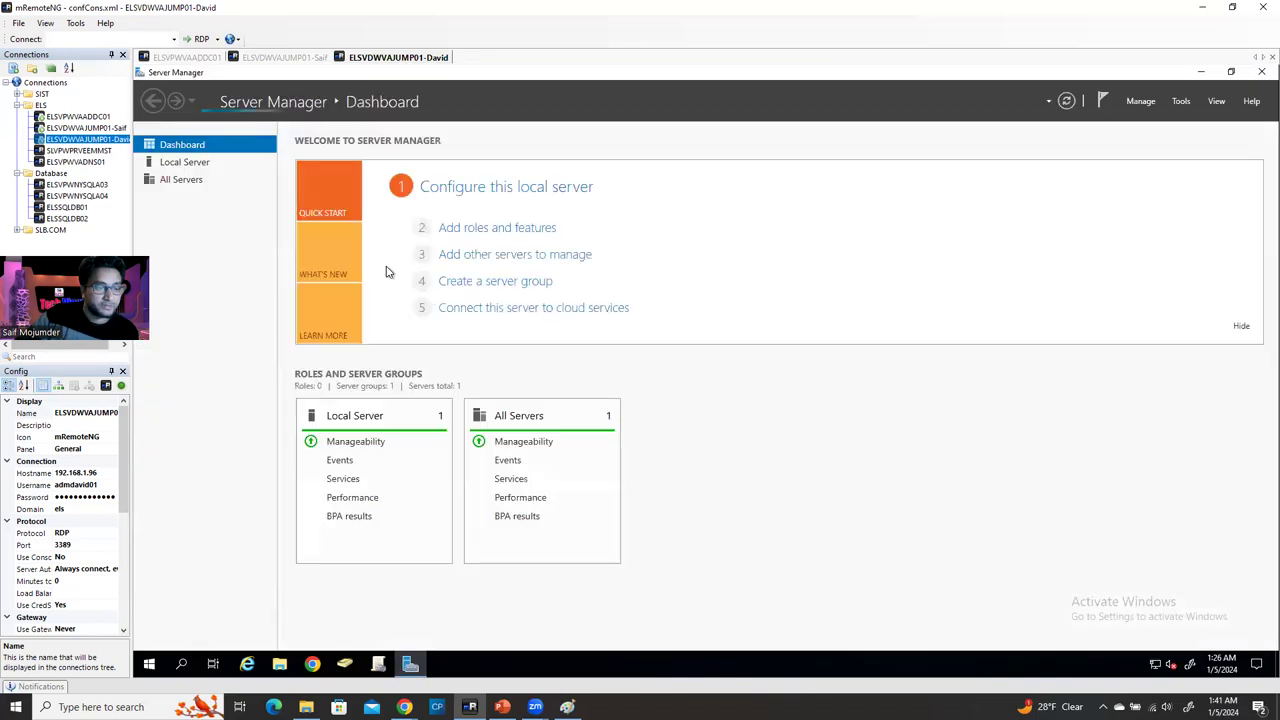
left_click(170, 163)
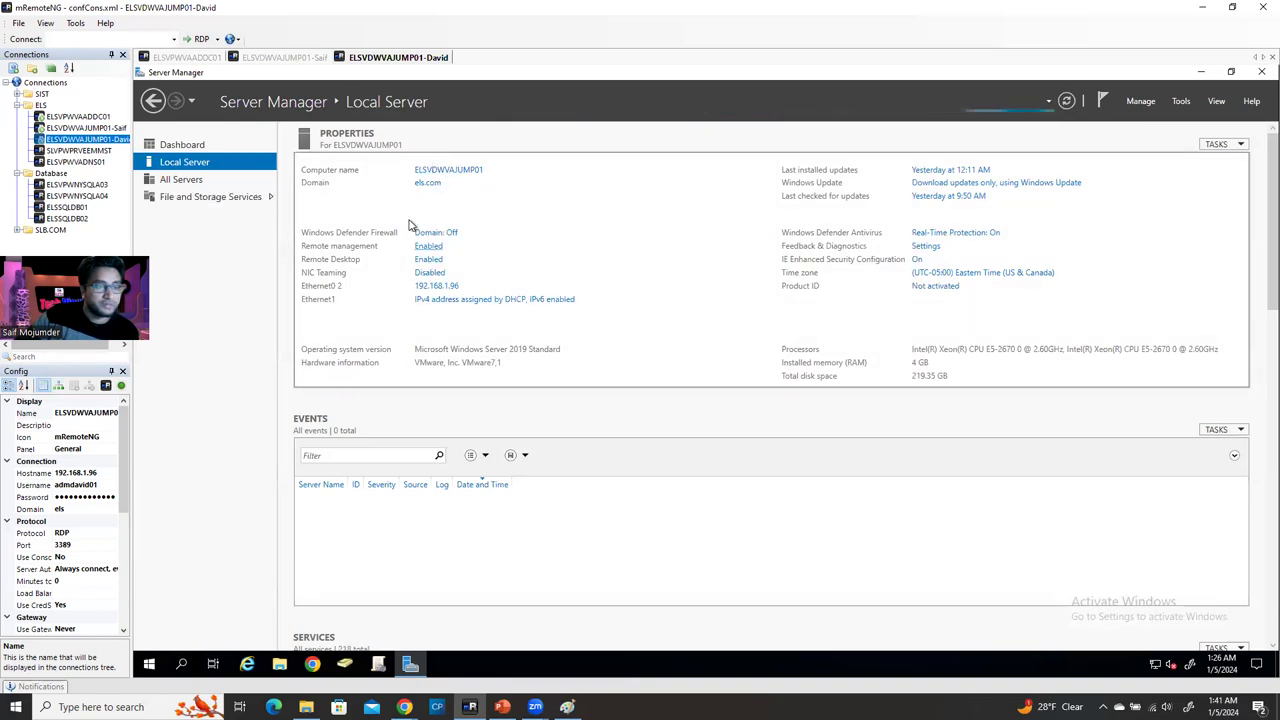
left_click(443, 172)
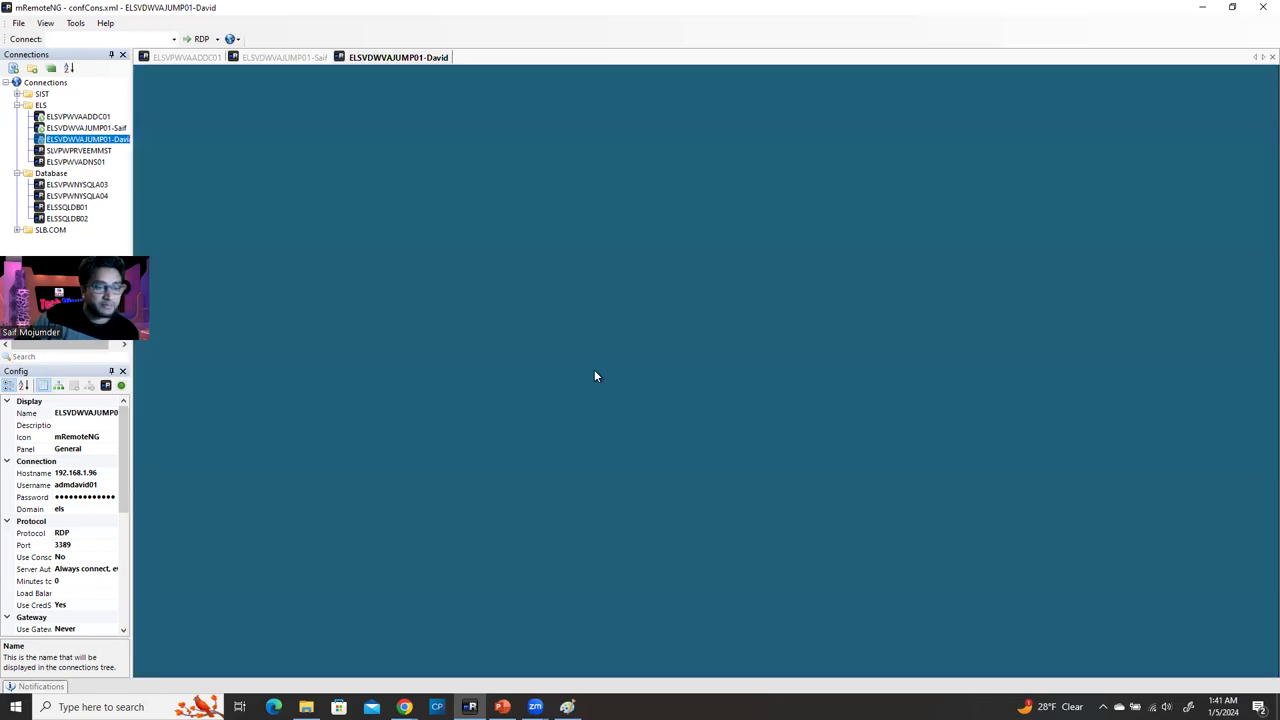
left_click(842, 262)
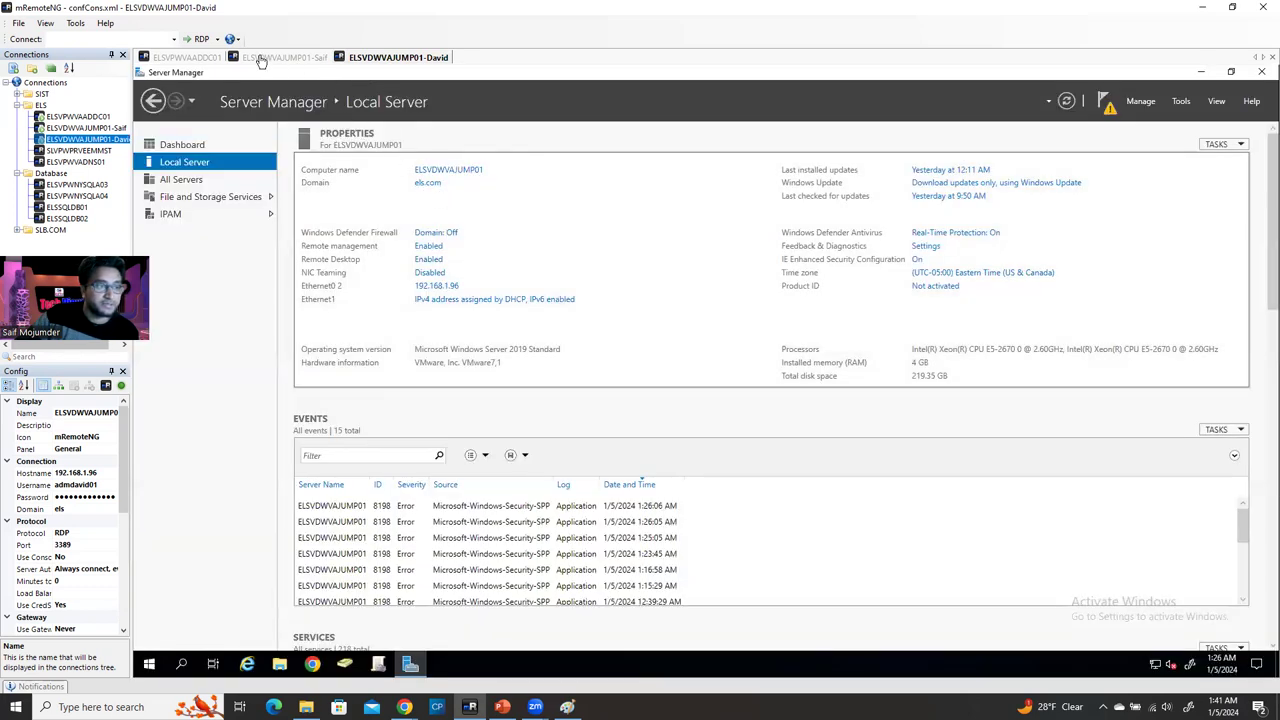
left_click(186, 57)
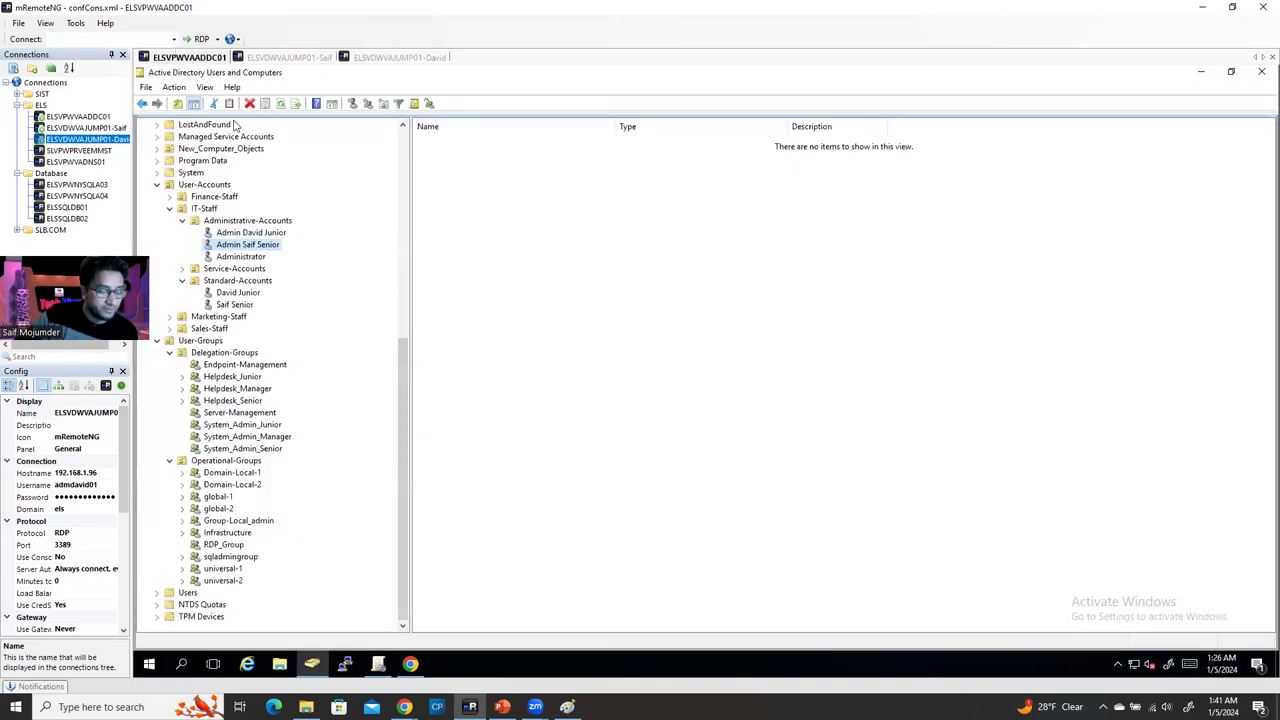
left_click(306, 60)
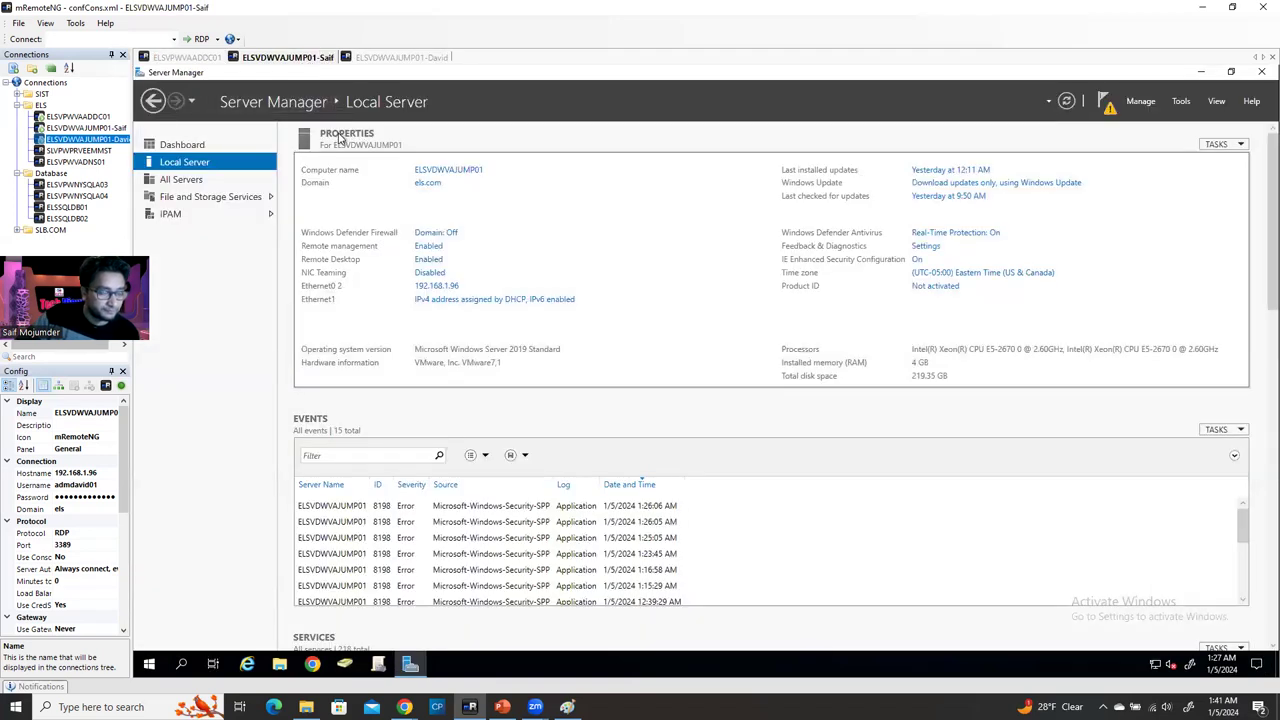
Open System Properties for ELSVDWVAJUMP01 by entering the administrator user name and password at the UAC prompt.
left_click(463, 178)
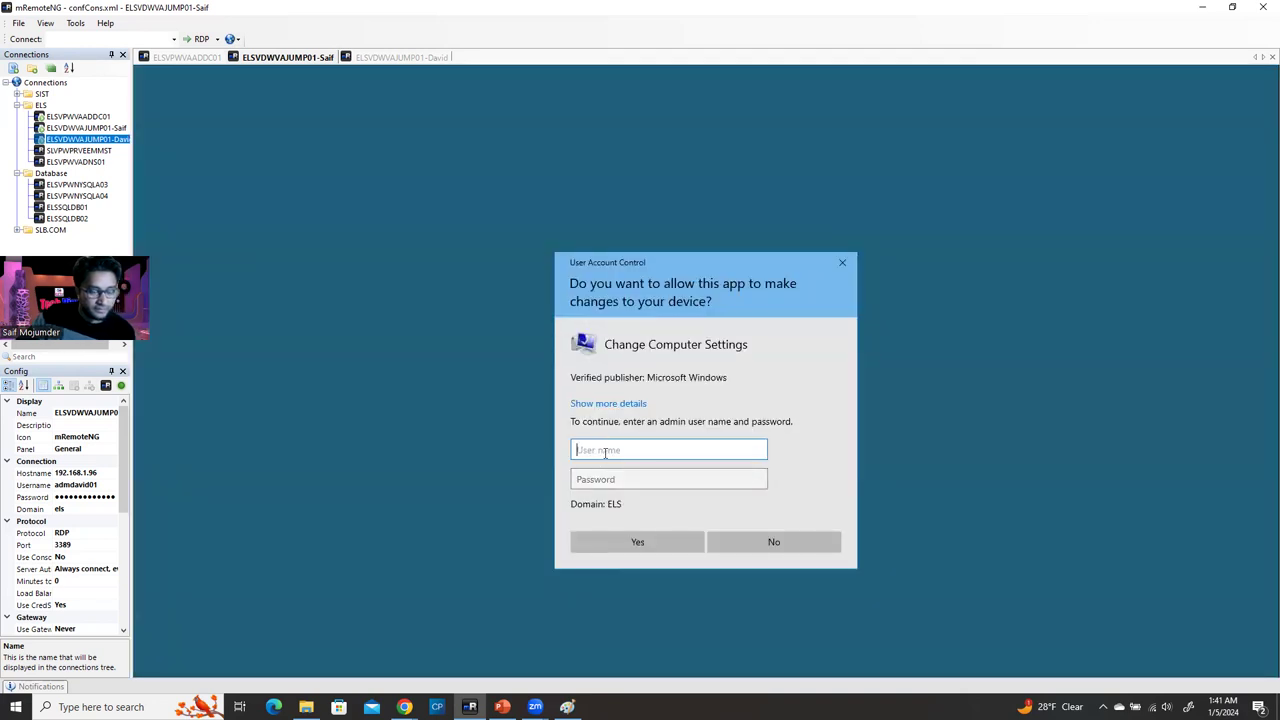
type("administrator")
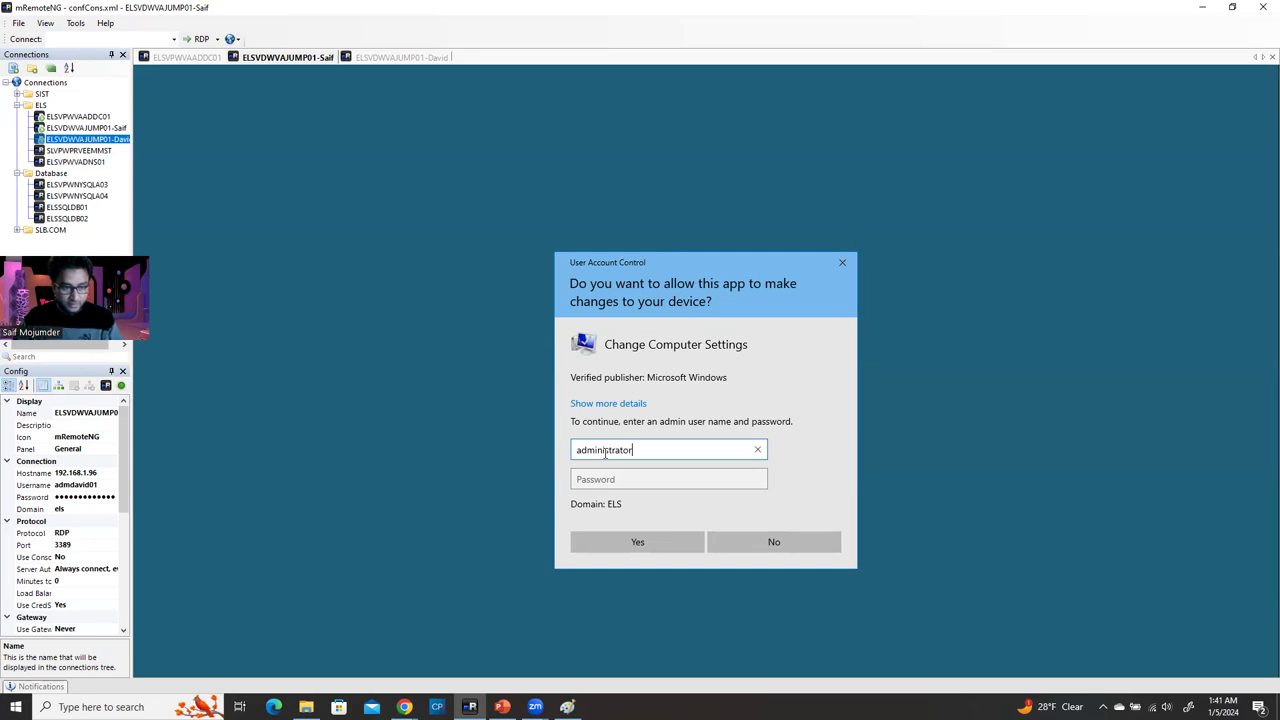
left_click(646, 478)
type("••••")
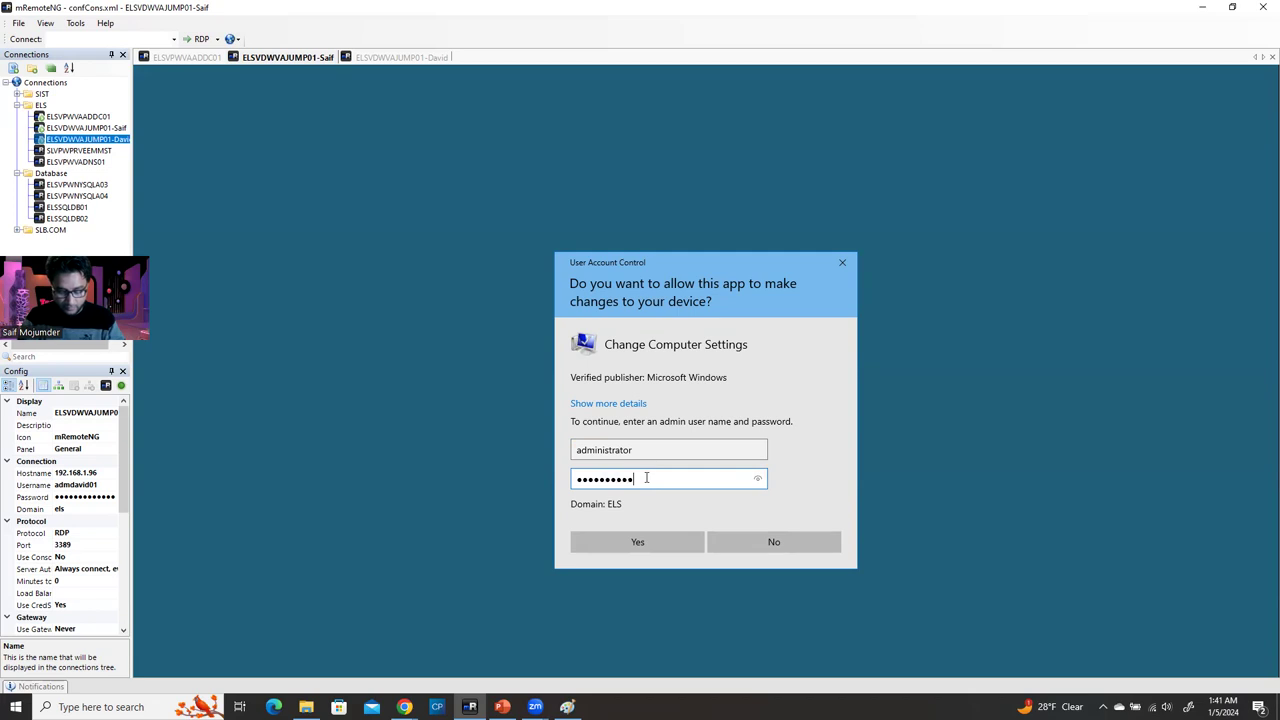
key("Return")
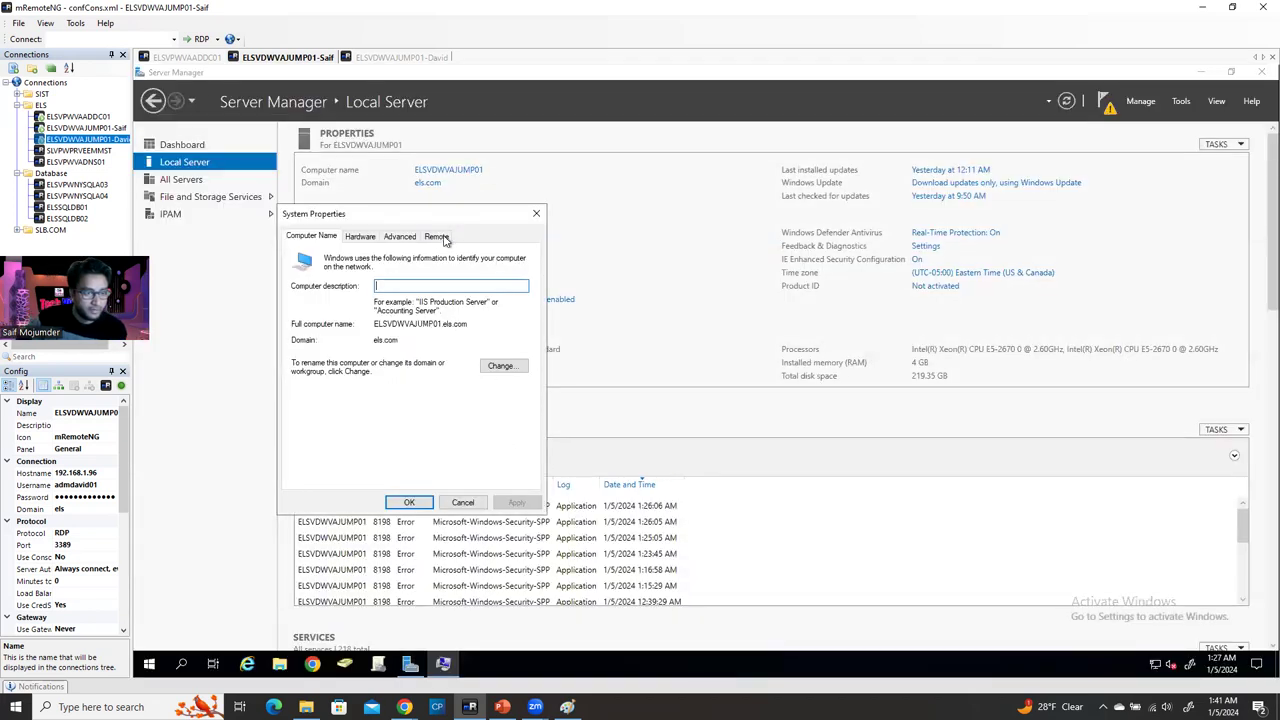
Add ELS\RDP_Group to the jump server's Remote Desktop Users on the Remote tab.
left_click(440, 238)
left_click(492, 465)
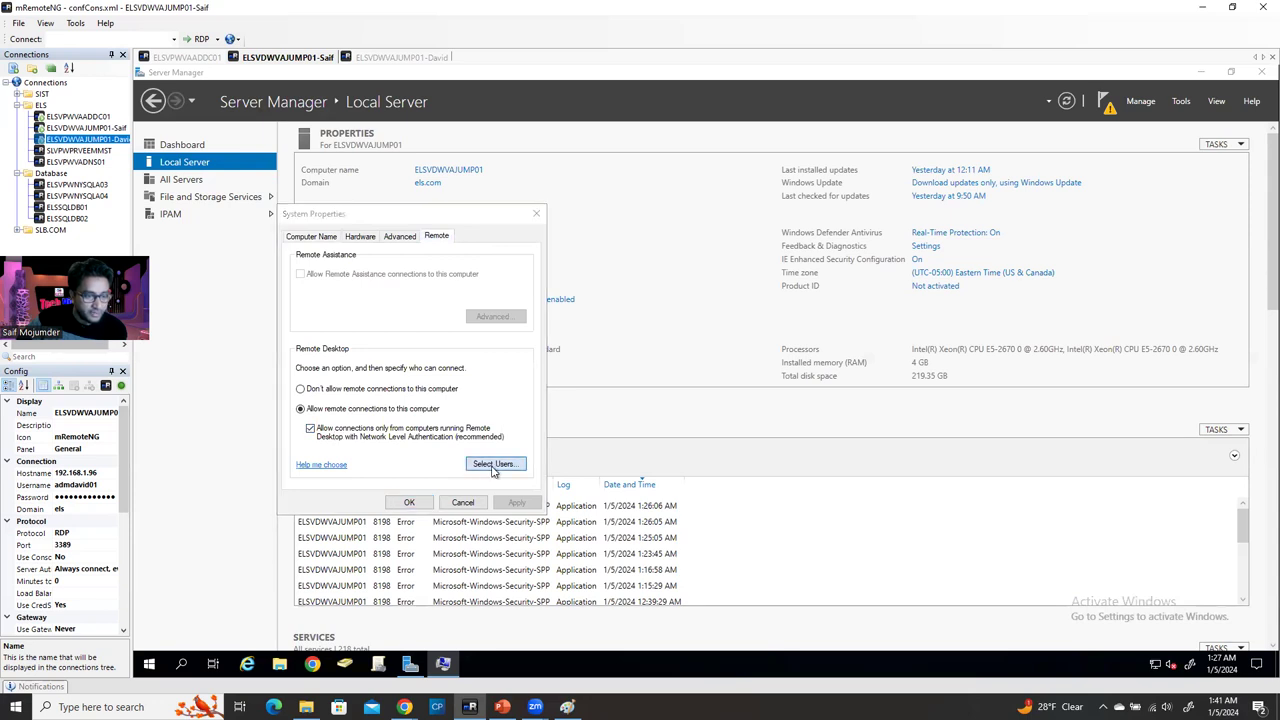
left_click(336, 396)
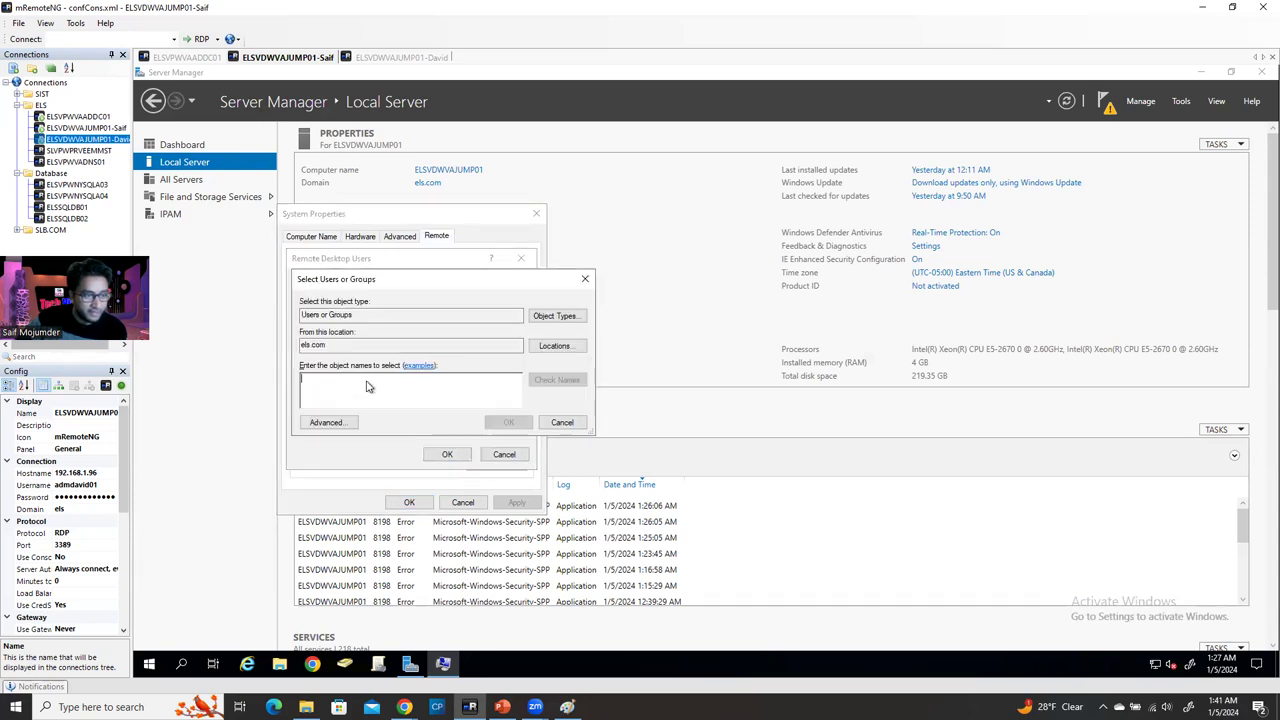
type("rdp")
left_click(557, 380)
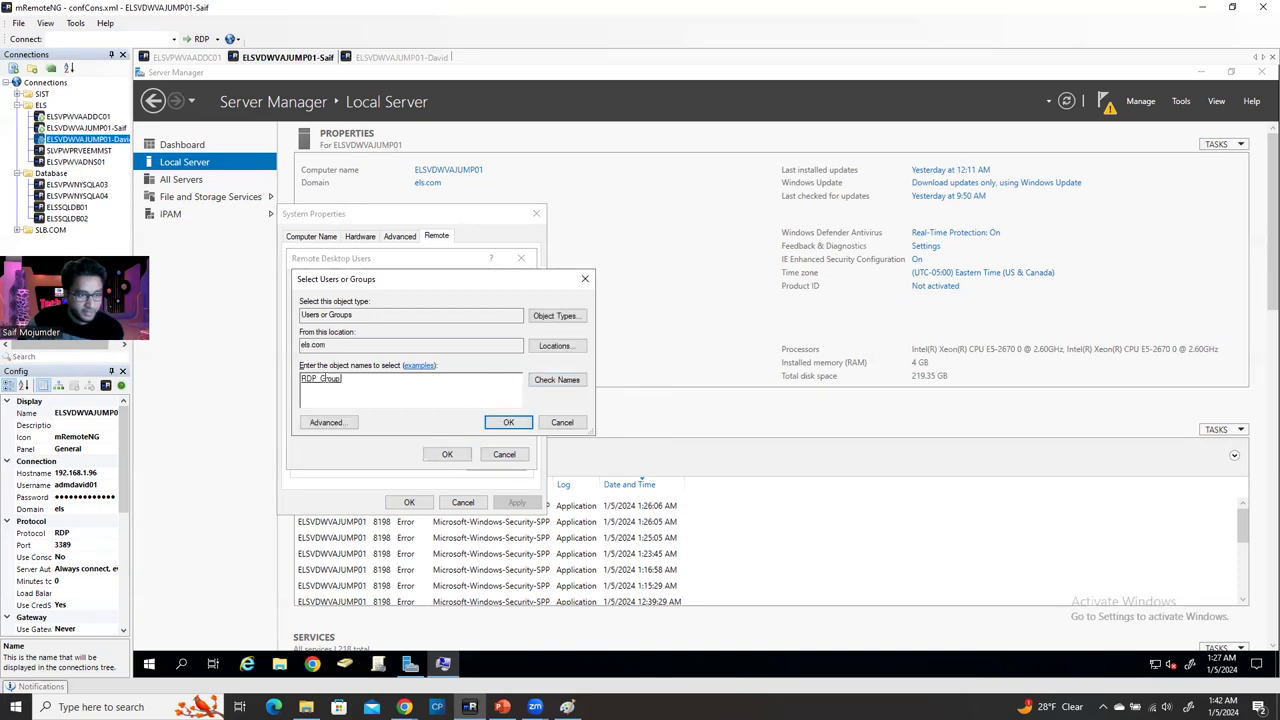
left_click(508, 422)
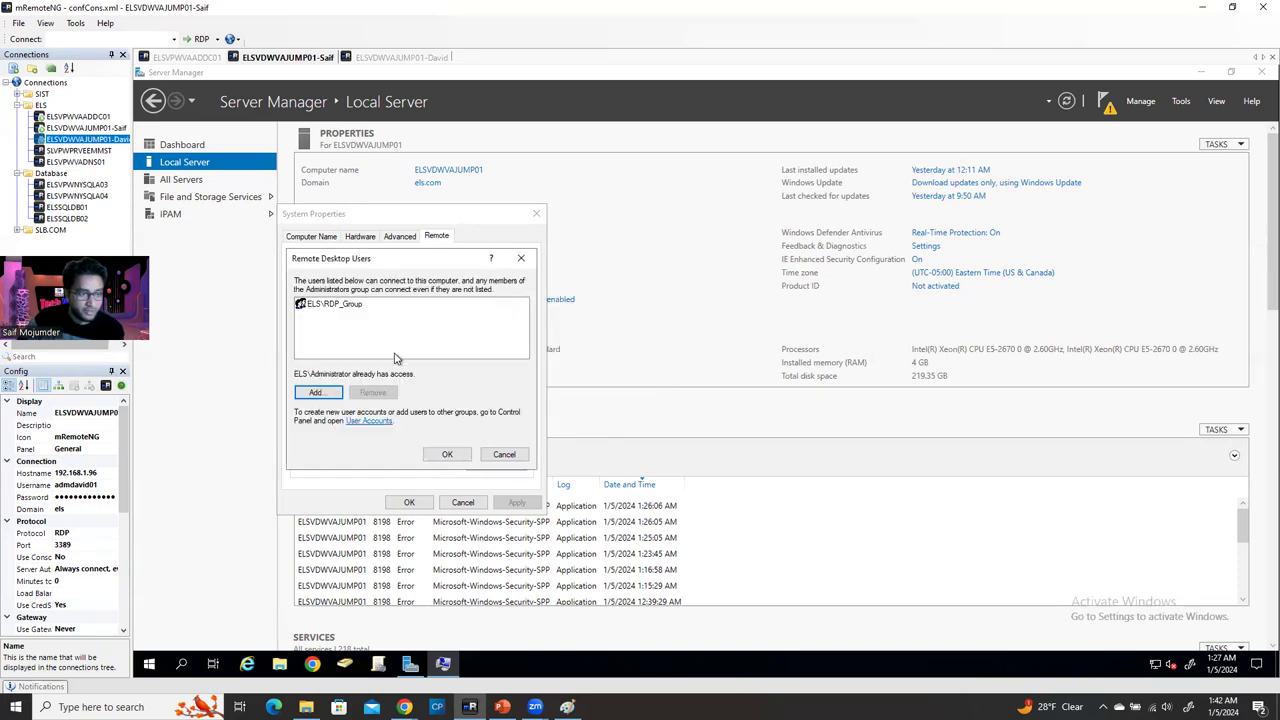
left_click(450, 455)
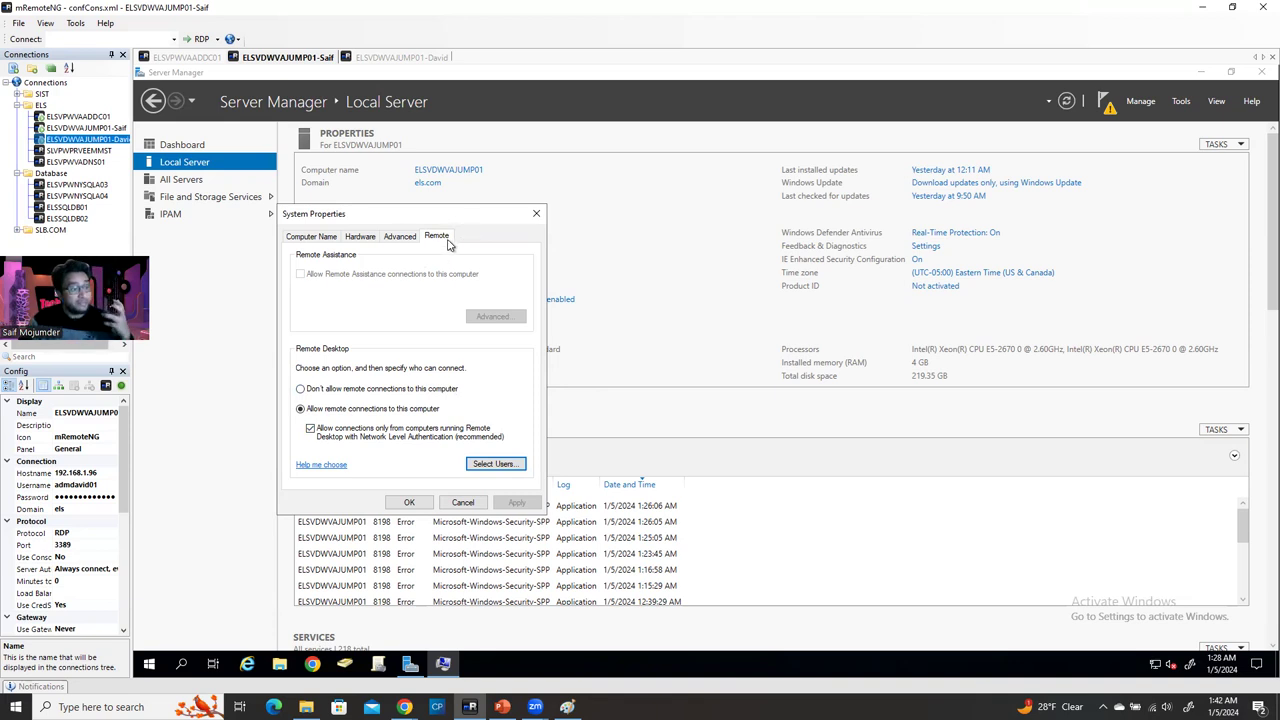
Move System Properties aside and reopen Remote Desktop Users to verify RDP_Group is listed.
left_click_drag(466, 214, 810, 213)
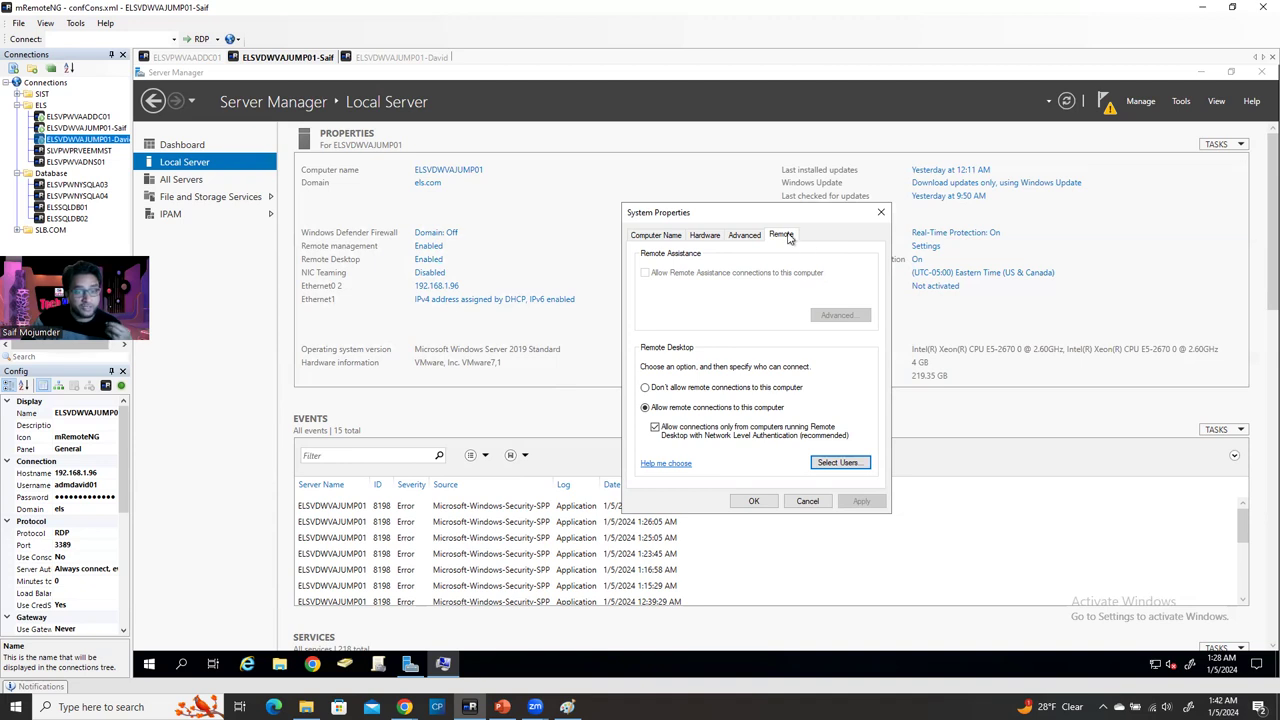
left_click(812, 464)
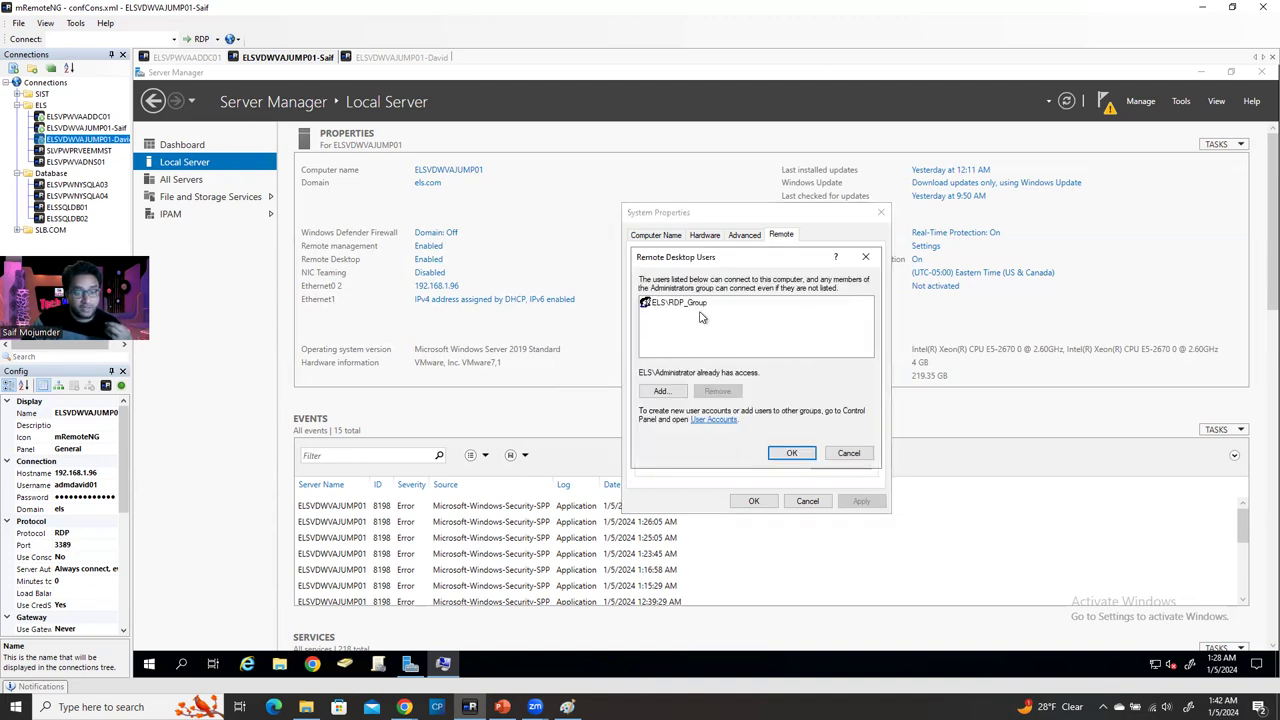
left_click(866, 257)
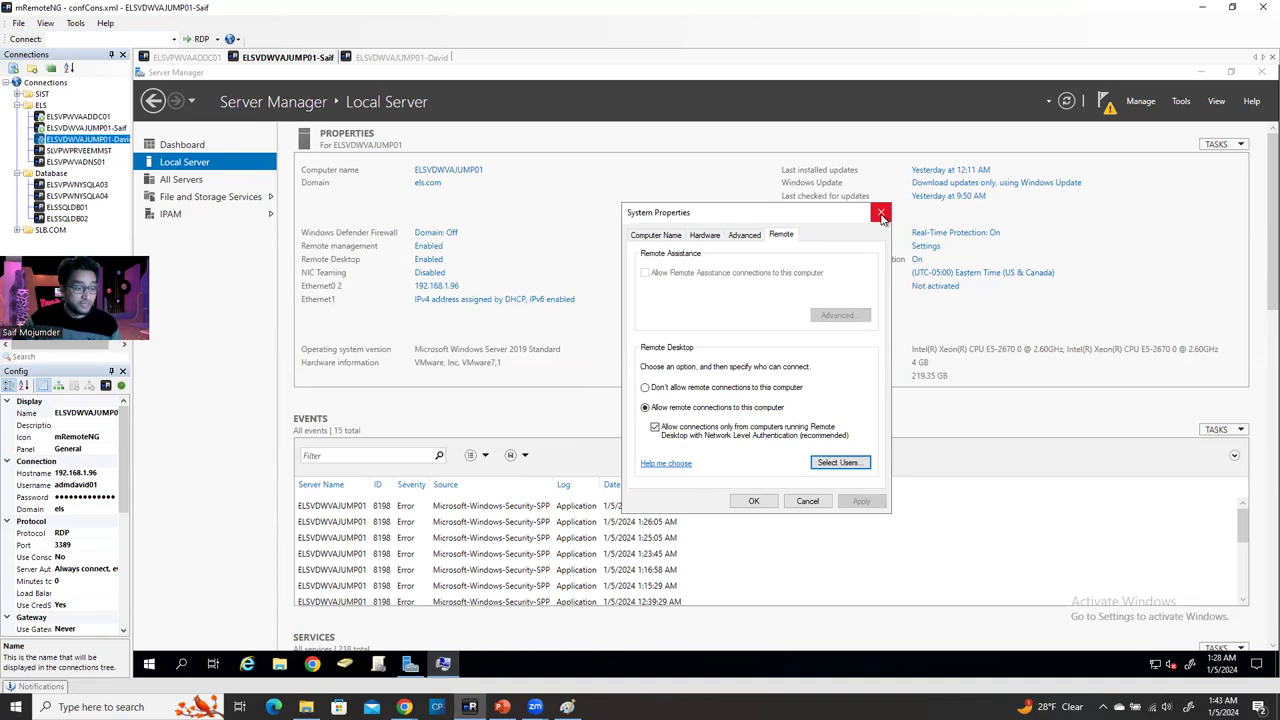
Launch Computer Management from Windows search and close System Properties.
left_click(182, 666)
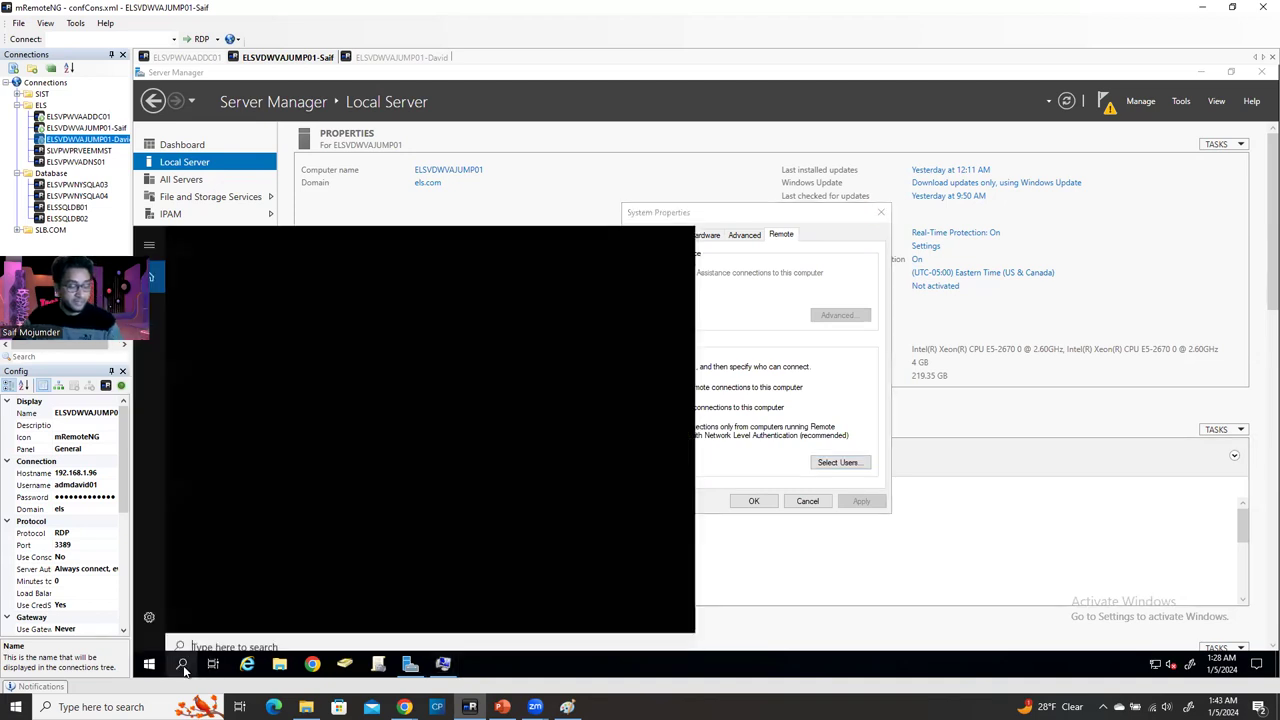
type("c")
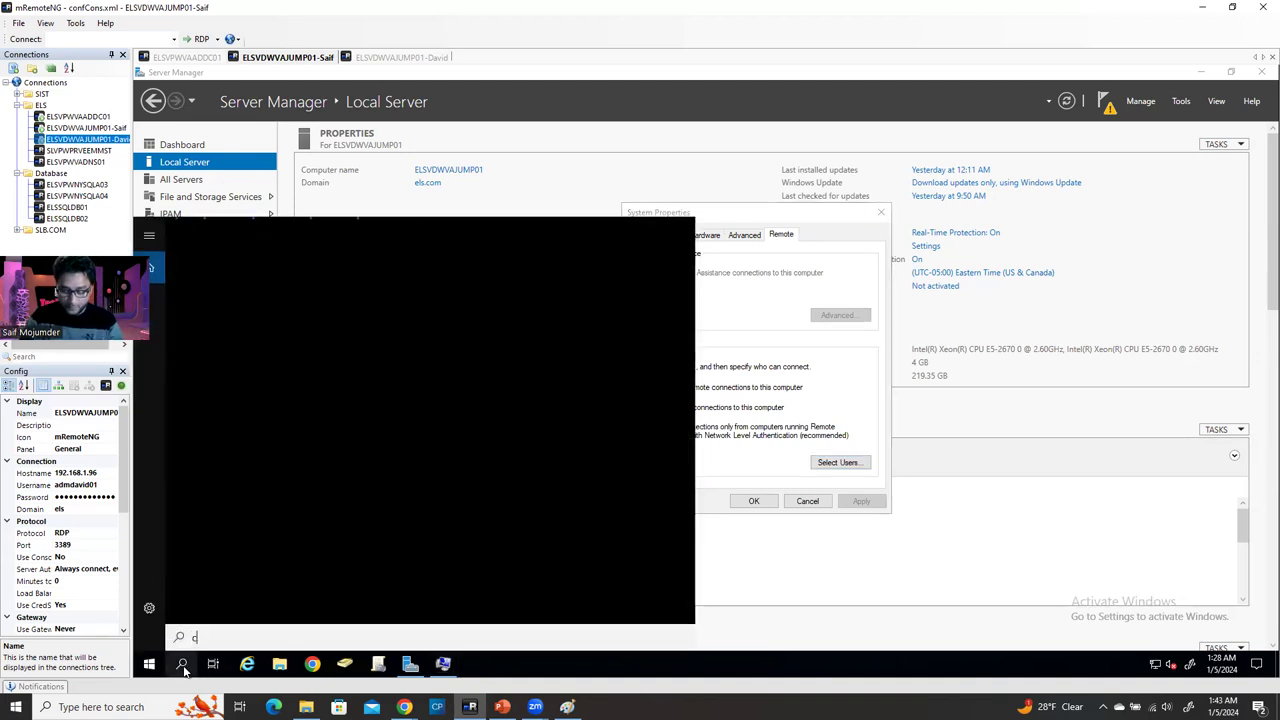
type("omputer")
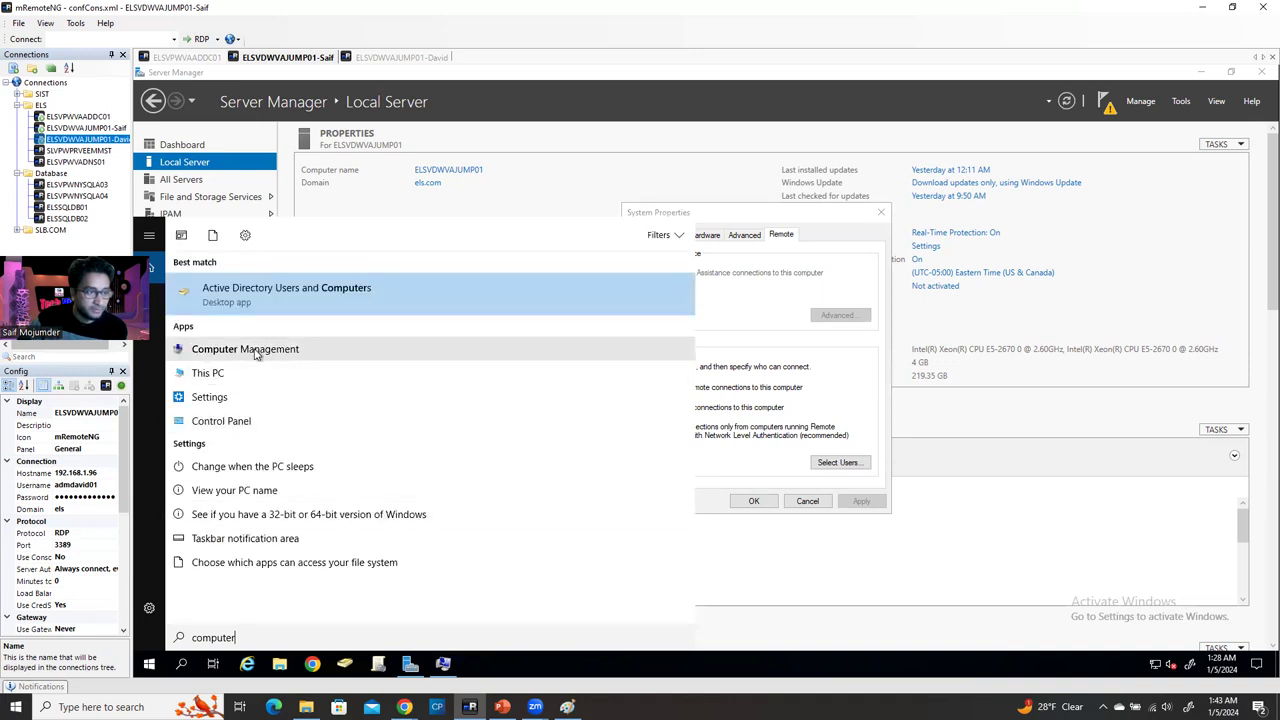
left_click(284, 352)
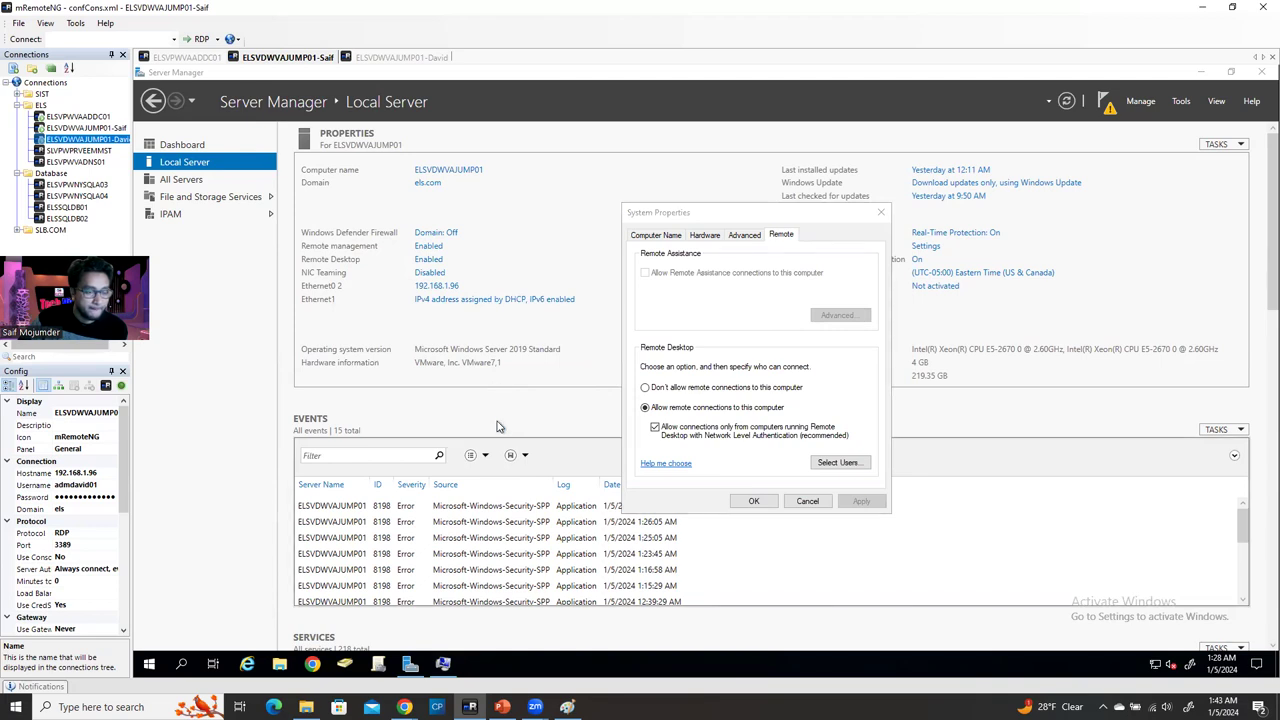
left_click(881, 212)
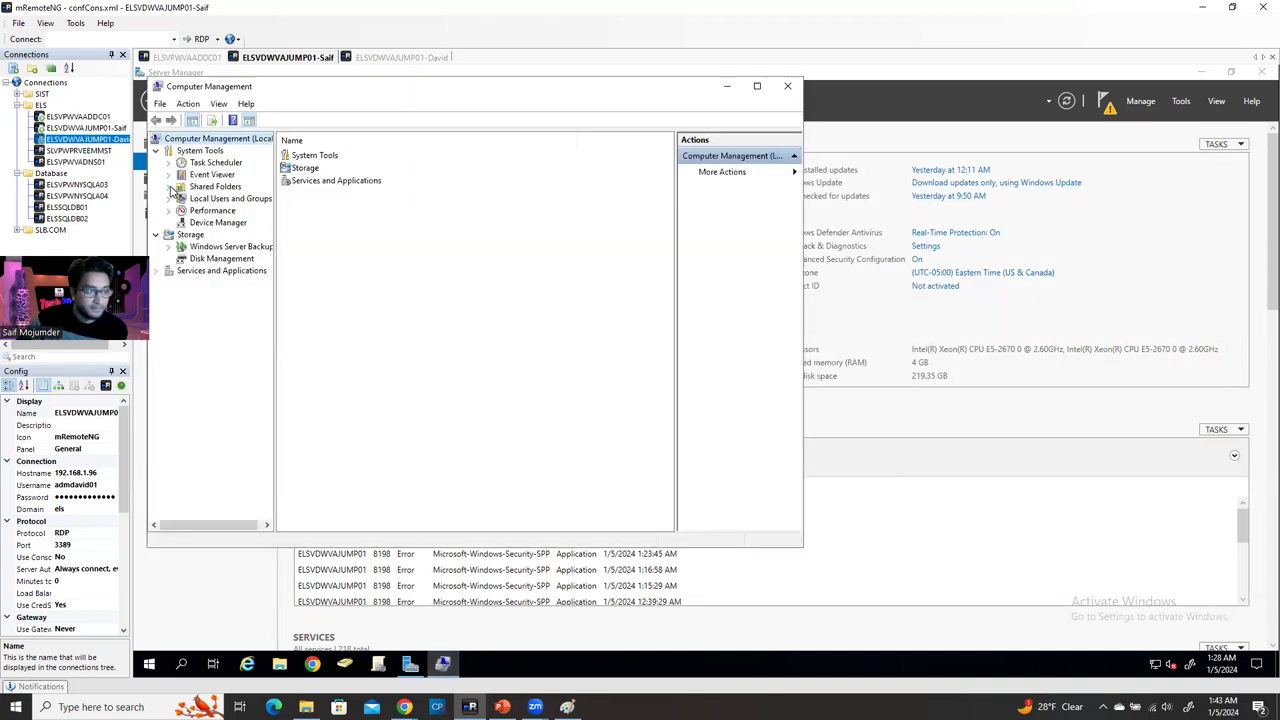
Add ELS\RDP_Group to the local Administrators group, then close Computer Management.
left_click(169, 198)
left_click(200, 225)
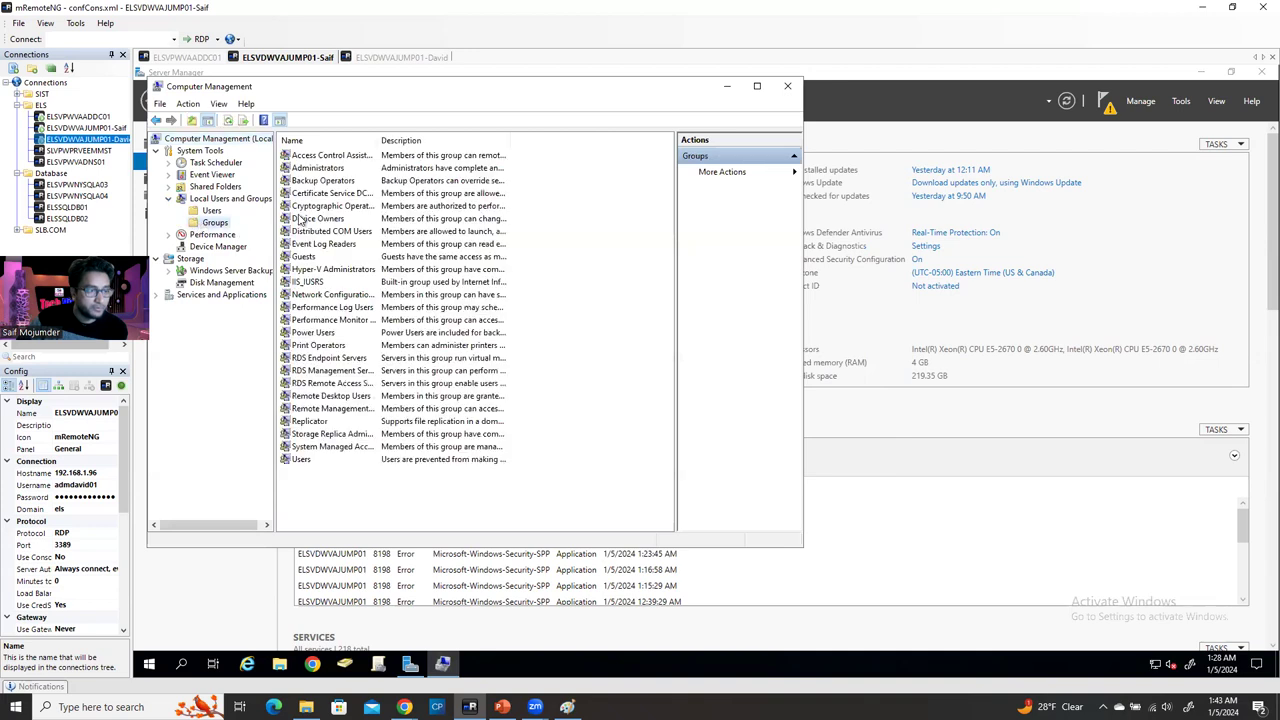
double_click(330, 168)
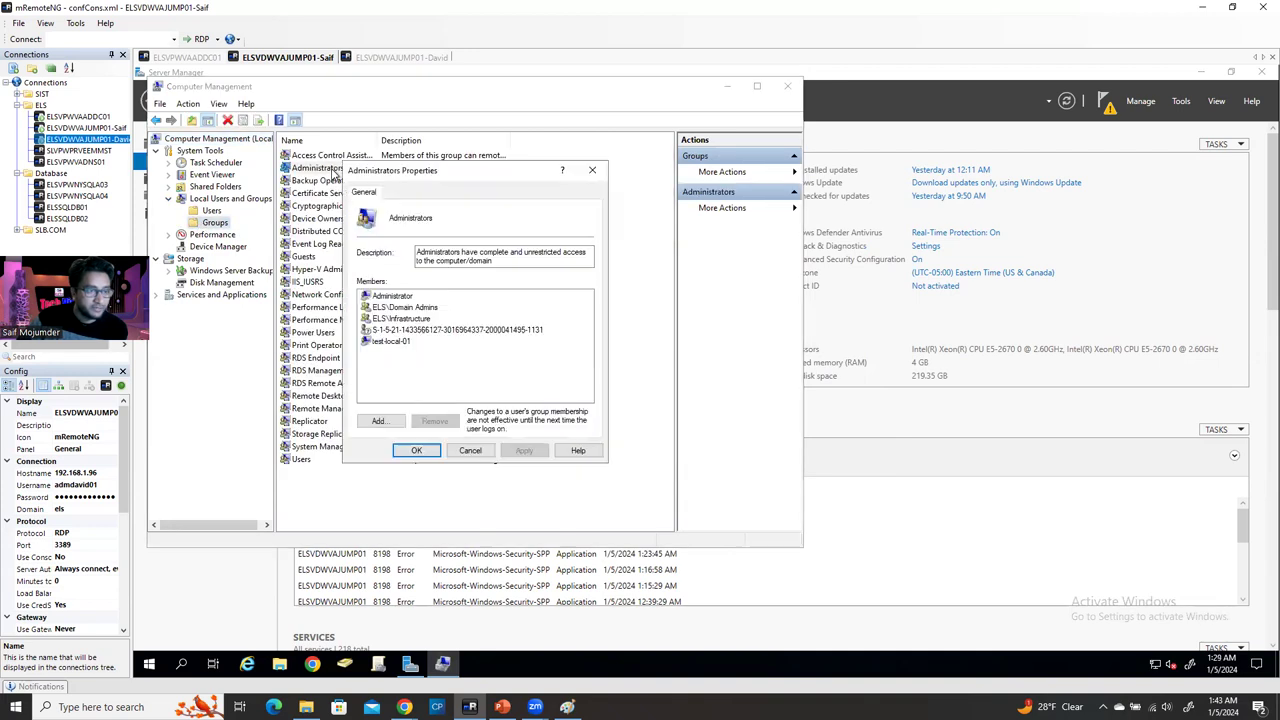
left_click(396, 420)
type("rdp")
left_click(612, 291)
left_click(565, 338)
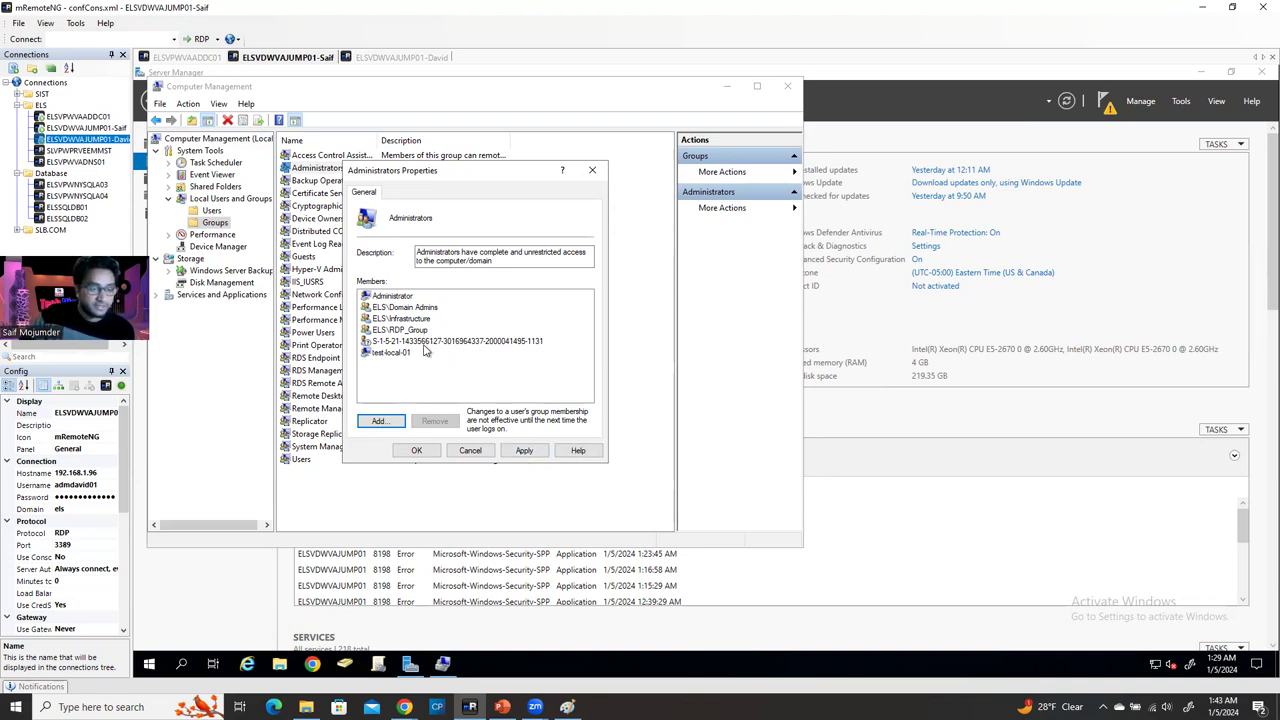
left_click(590, 170)
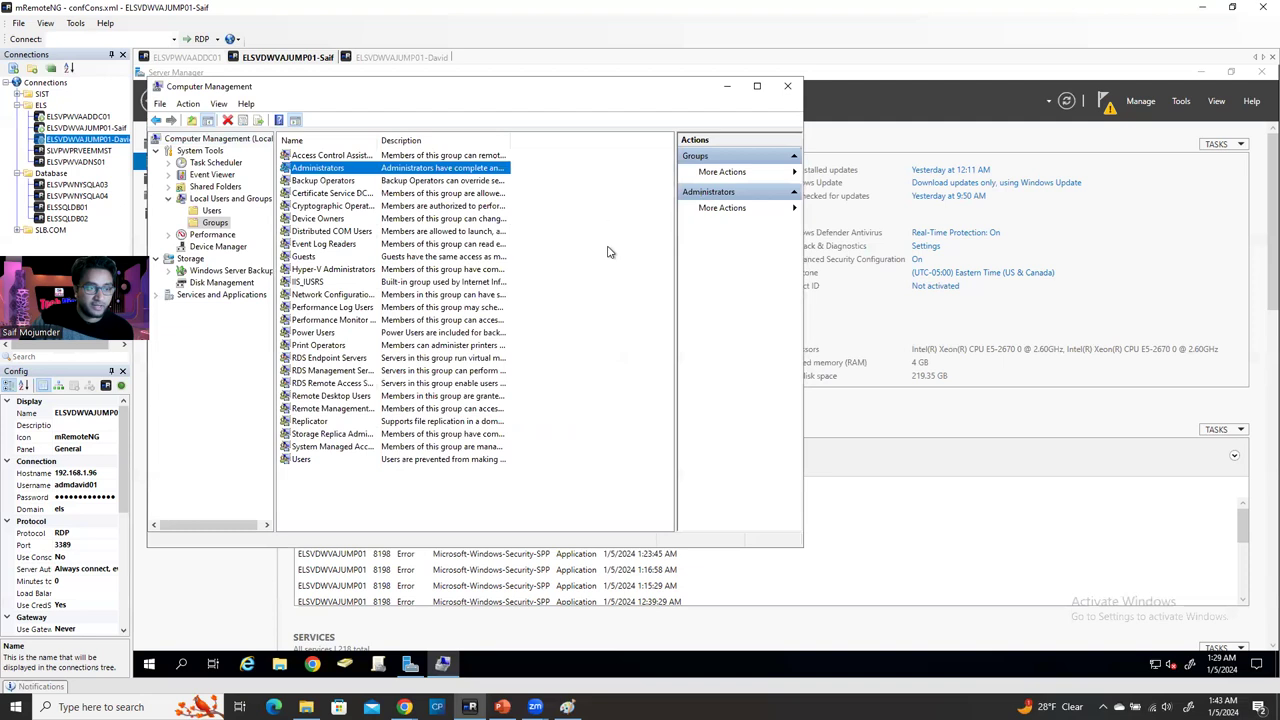
left_click(789, 86)
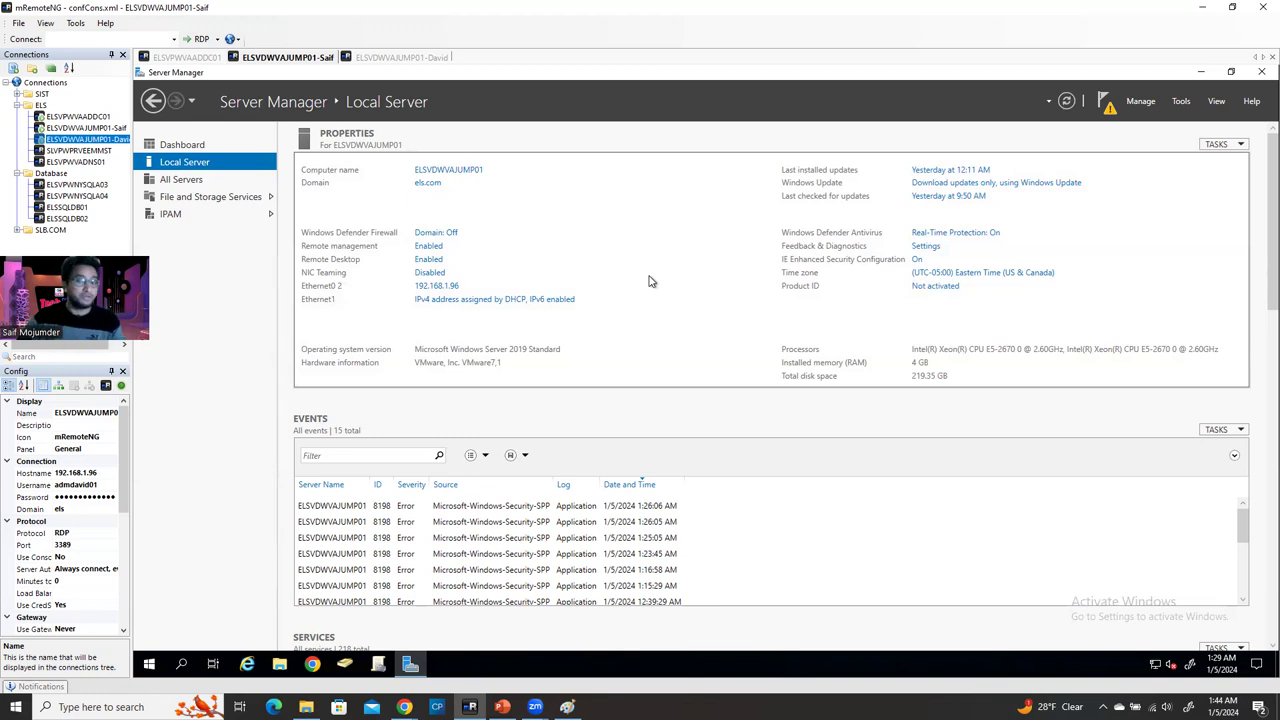
Sign out of the jump-server session from the remote Start menu.
left_click(150, 665)
left_click(150, 506)
left_click(168, 476)
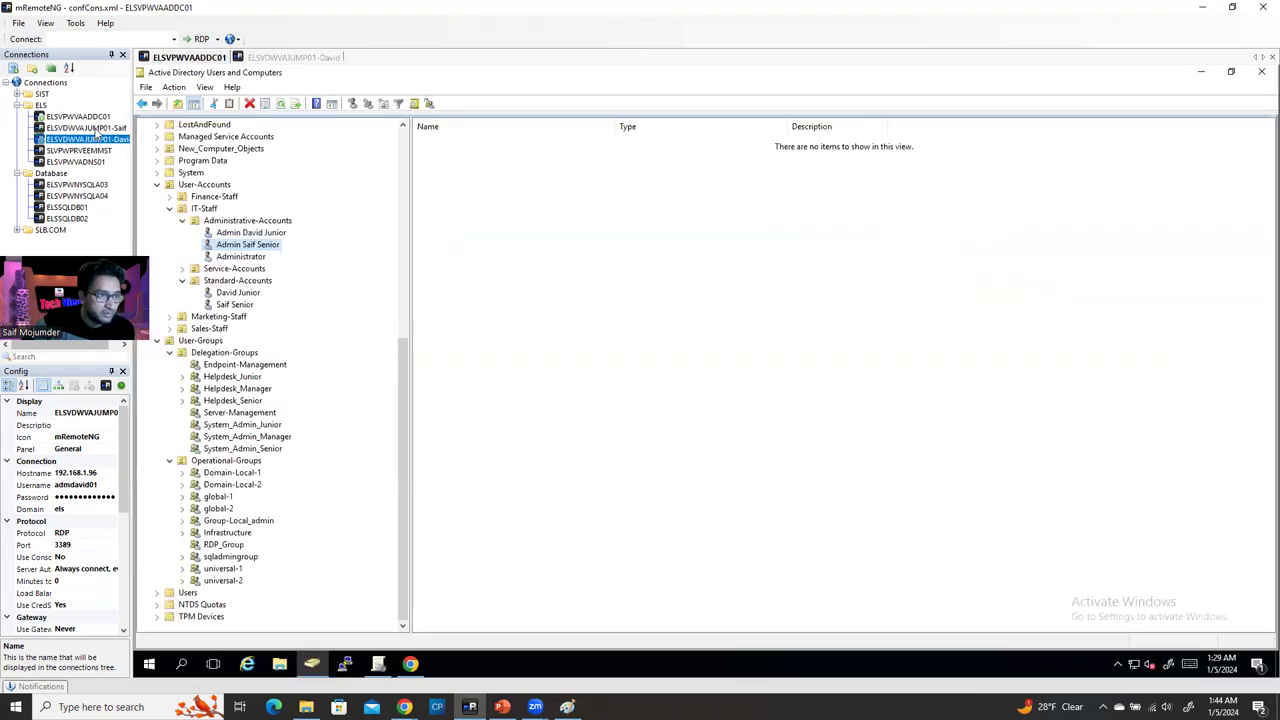
Reconnect the jump-server session in mRemoteNG and bring the PowerPoint presentation to the front.
double_click(90, 128)
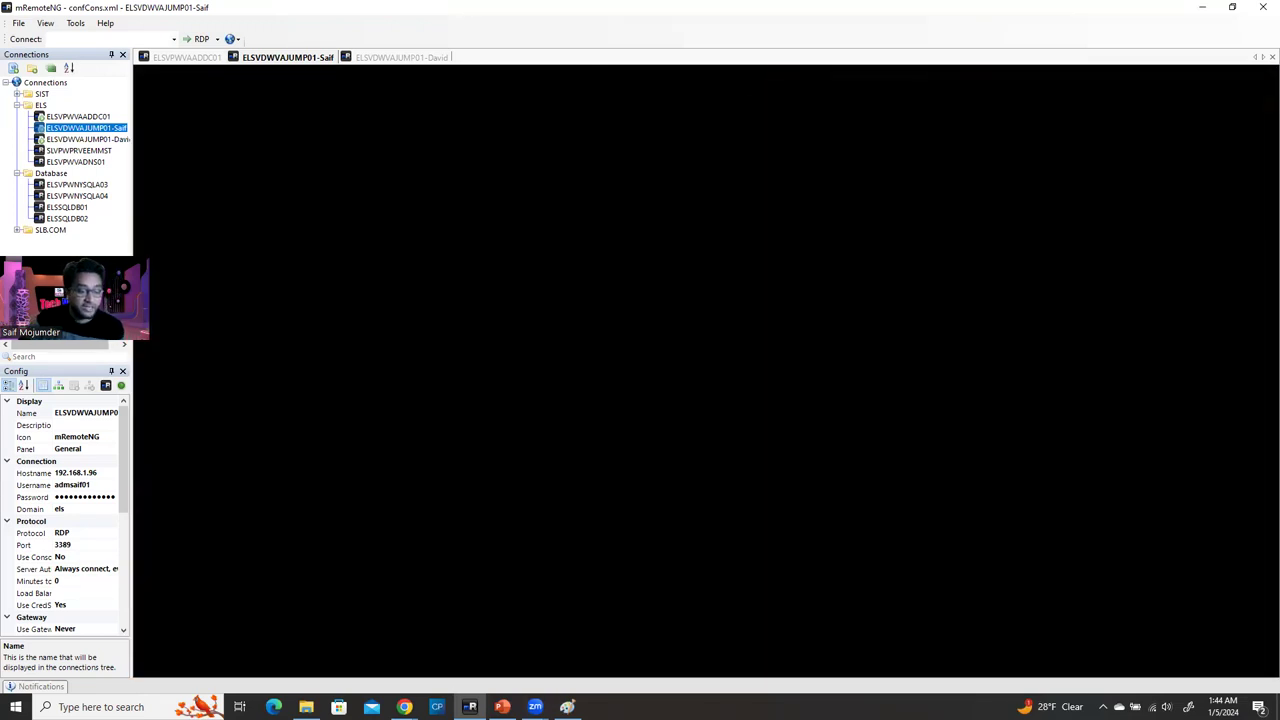
mouse_move(502, 707)
left_click(502, 652)
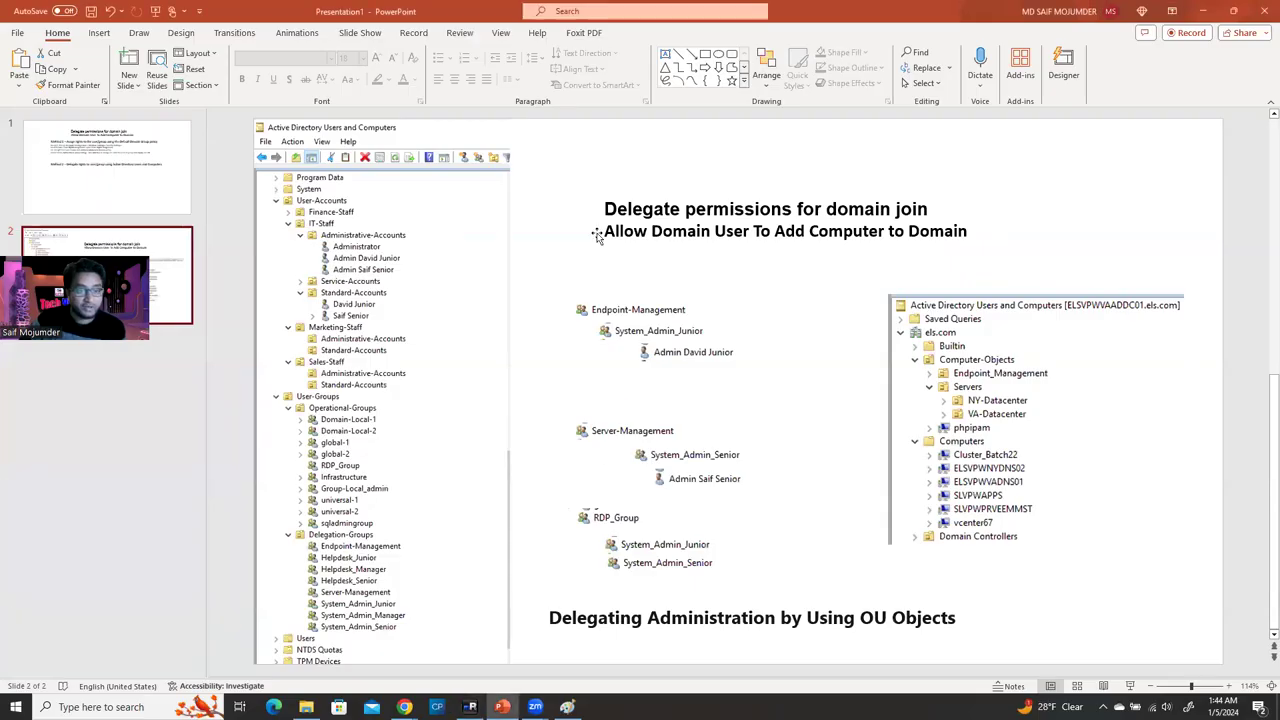
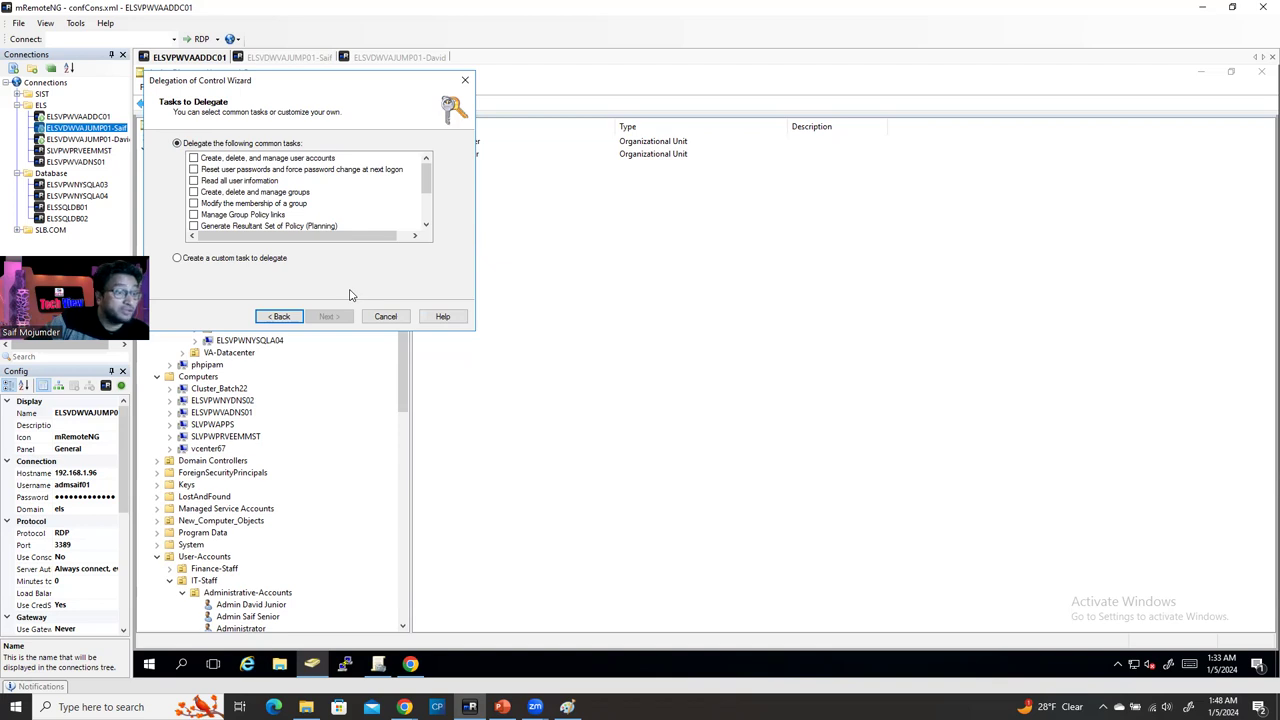
Drag the wizard clear of the directory tree and select 'Create a custom task to delegate'.
left_click_drag(330, 83, 711, 128)
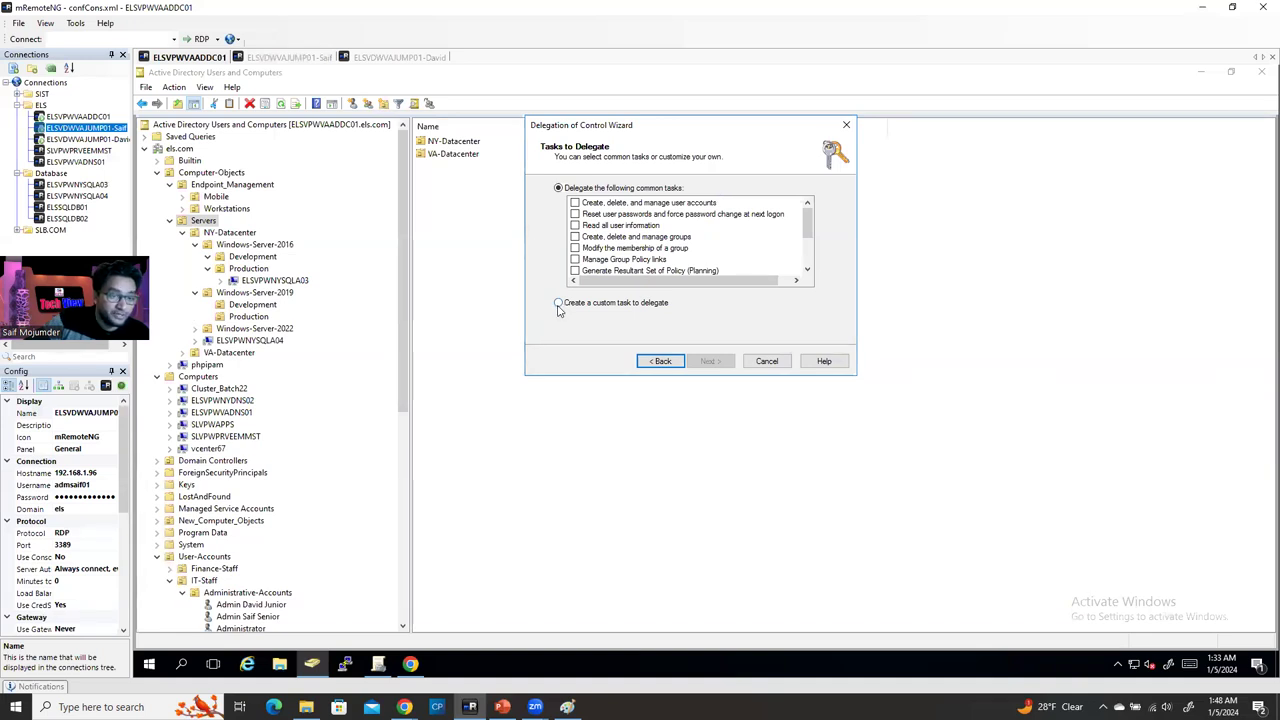
left_click(558, 304)
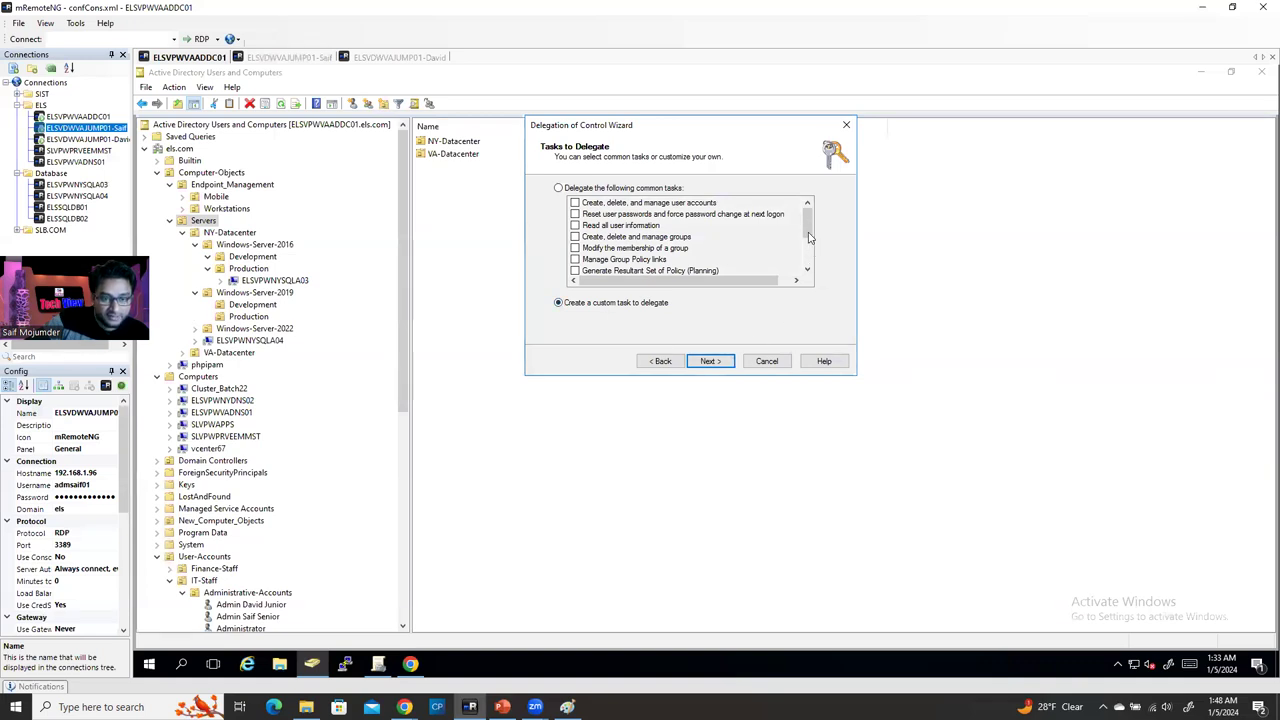
left_click(710, 361)
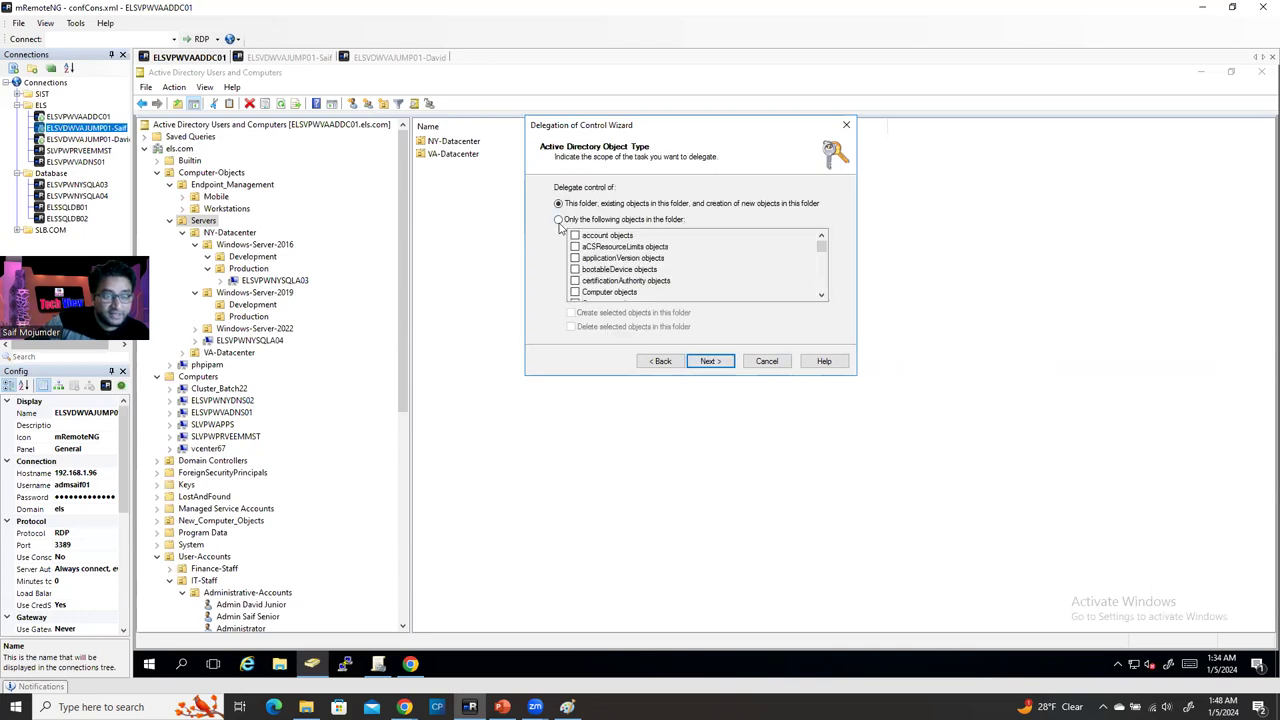
Limit delegation to creating Computer objects in this folder, then show creation/deletion child-object permissions.
left_click(559, 221)
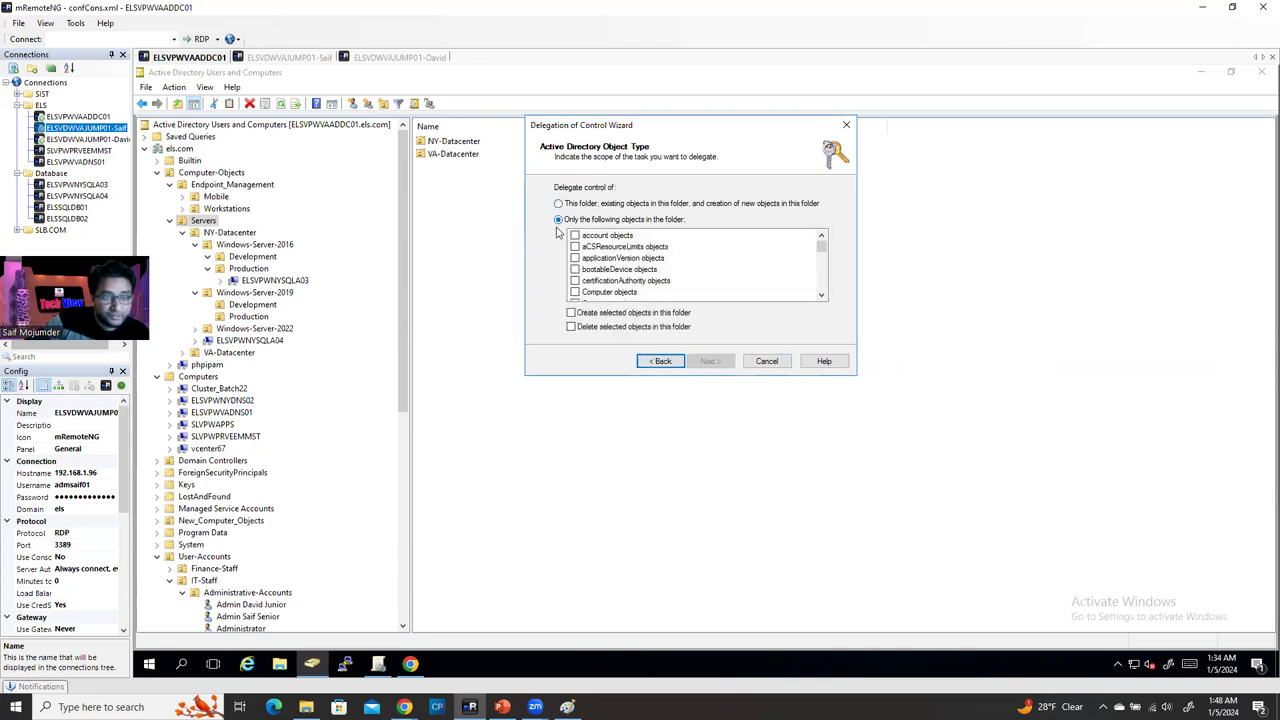
left_click(821, 296)
left_click(821, 296)
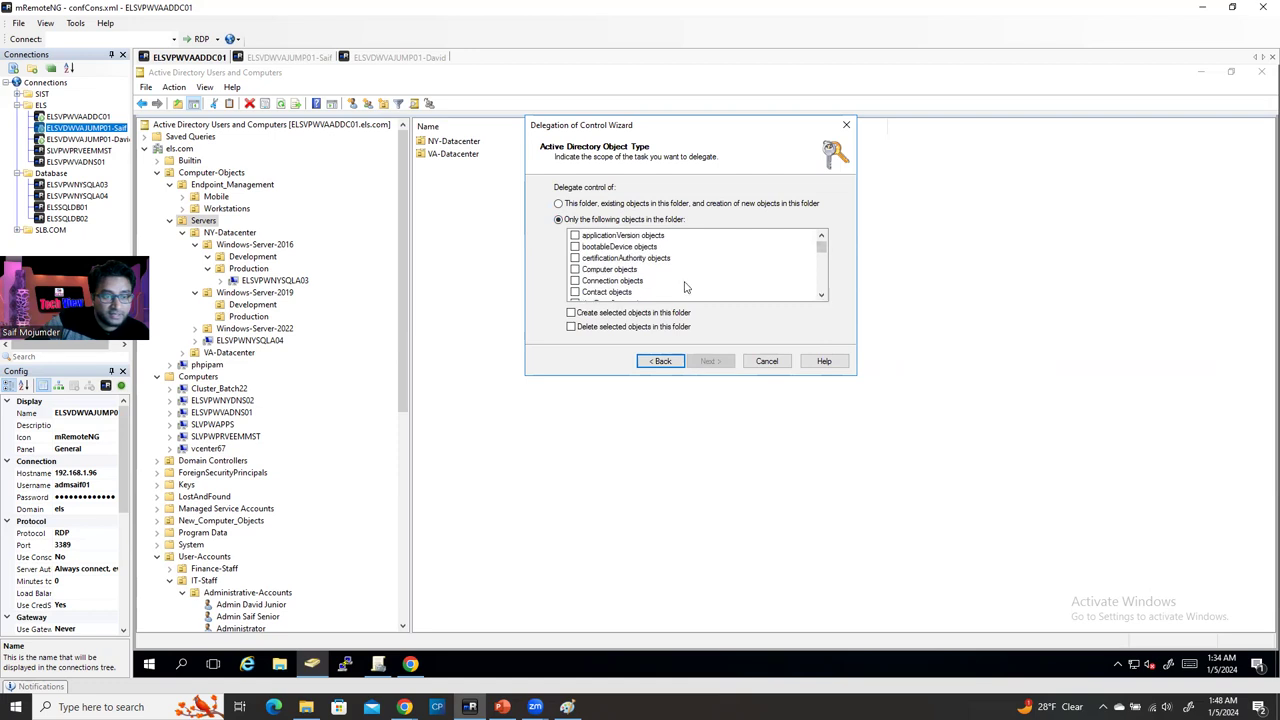
left_click(575, 270)
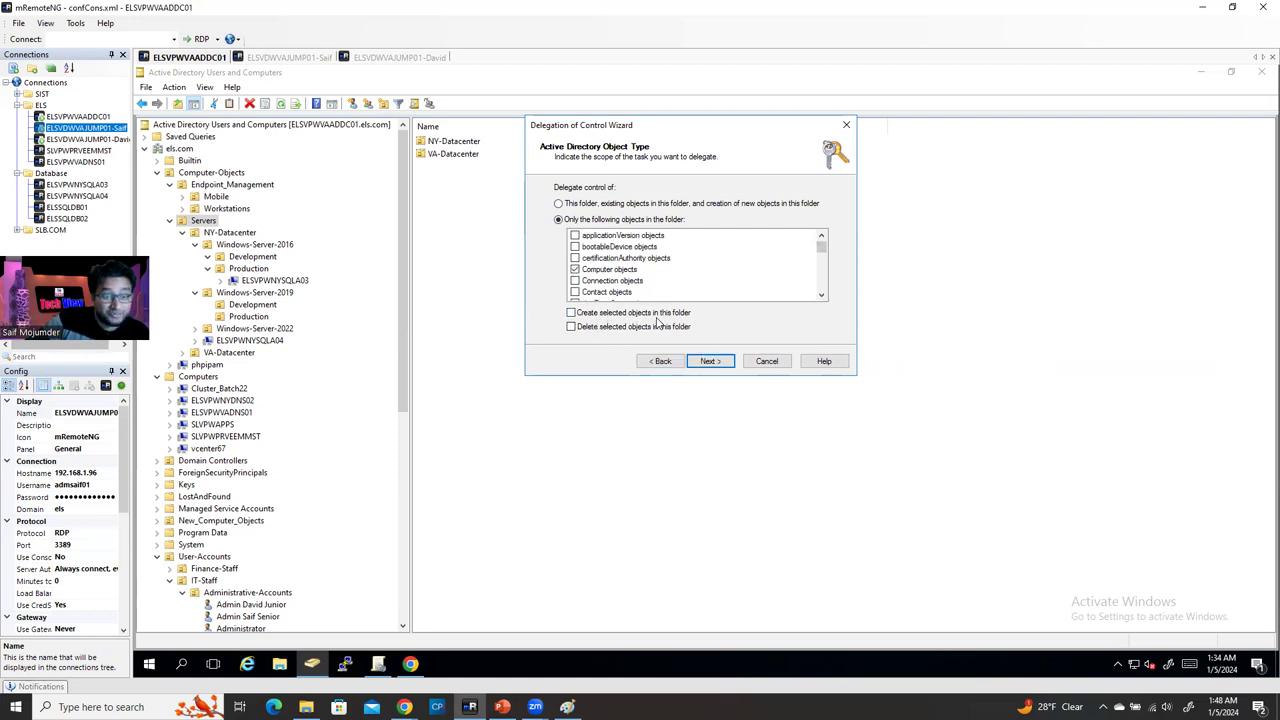
left_click(571, 313)
left_click(709, 363)
left_click(580, 233)
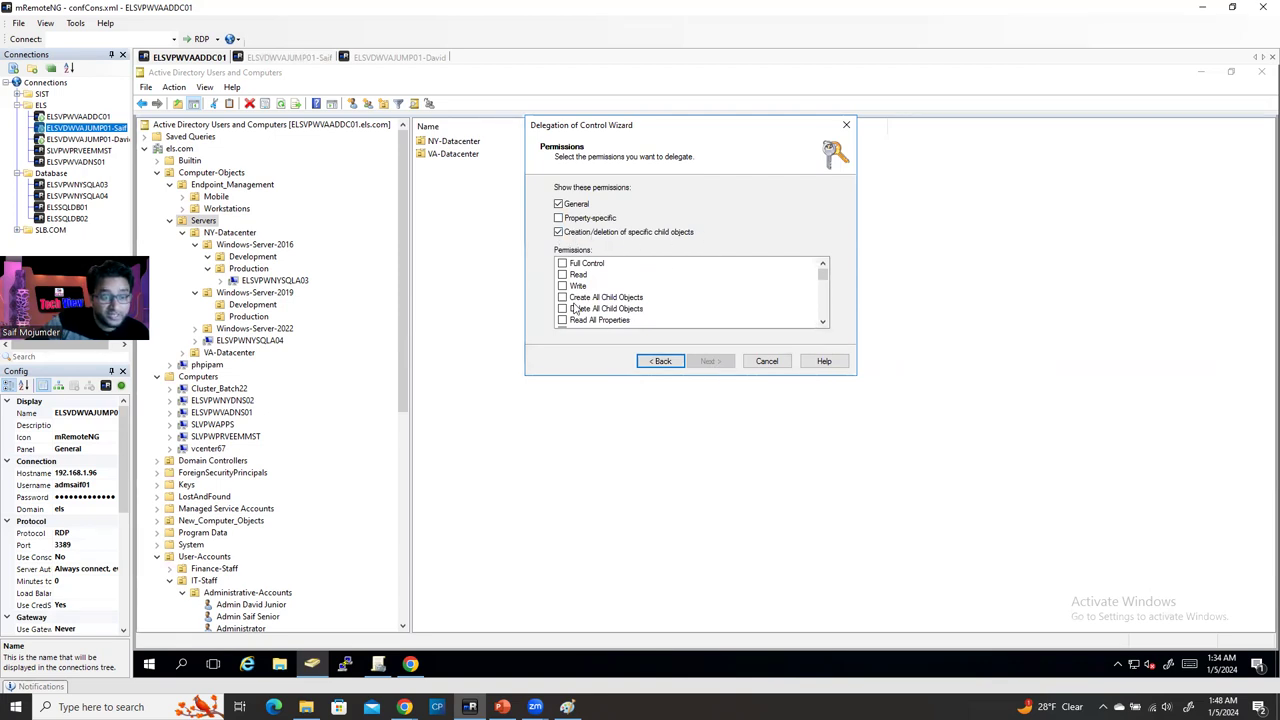
Grant Create All Child Objects and finish the Delegation of Control Wizard.
left_click(562, 297)
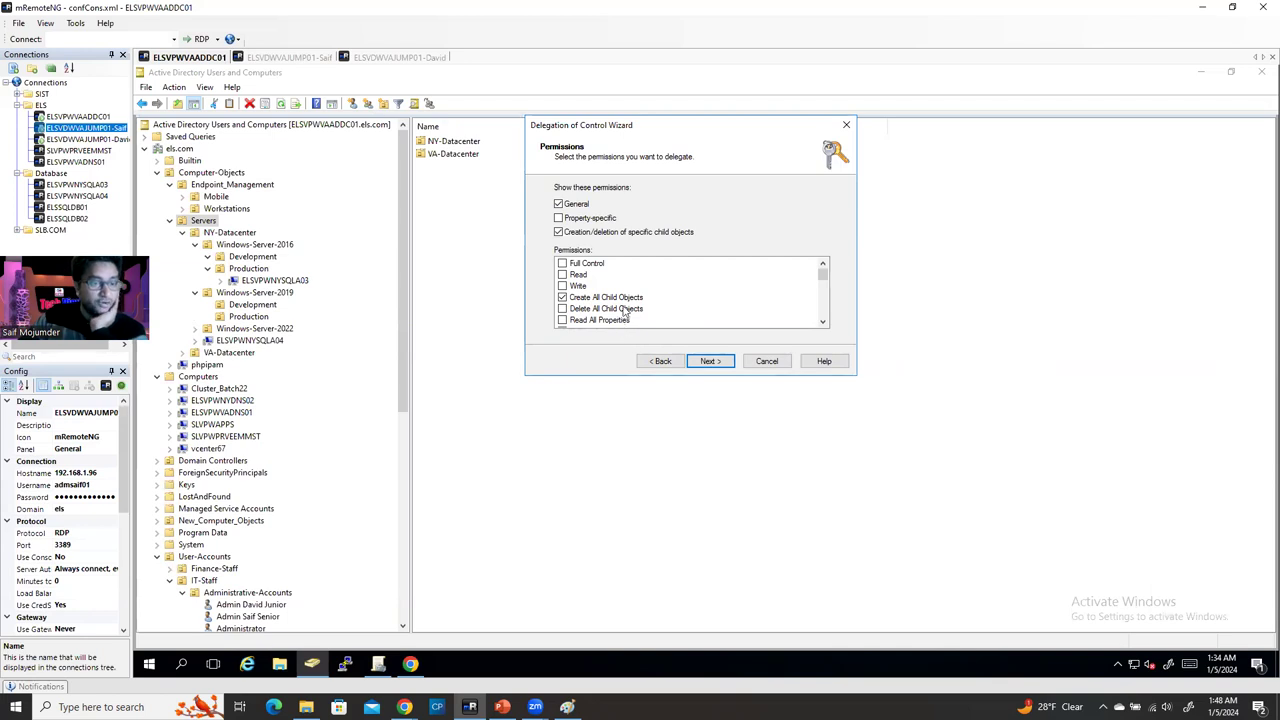
left_click(716, 362)
left_click(716, 362)
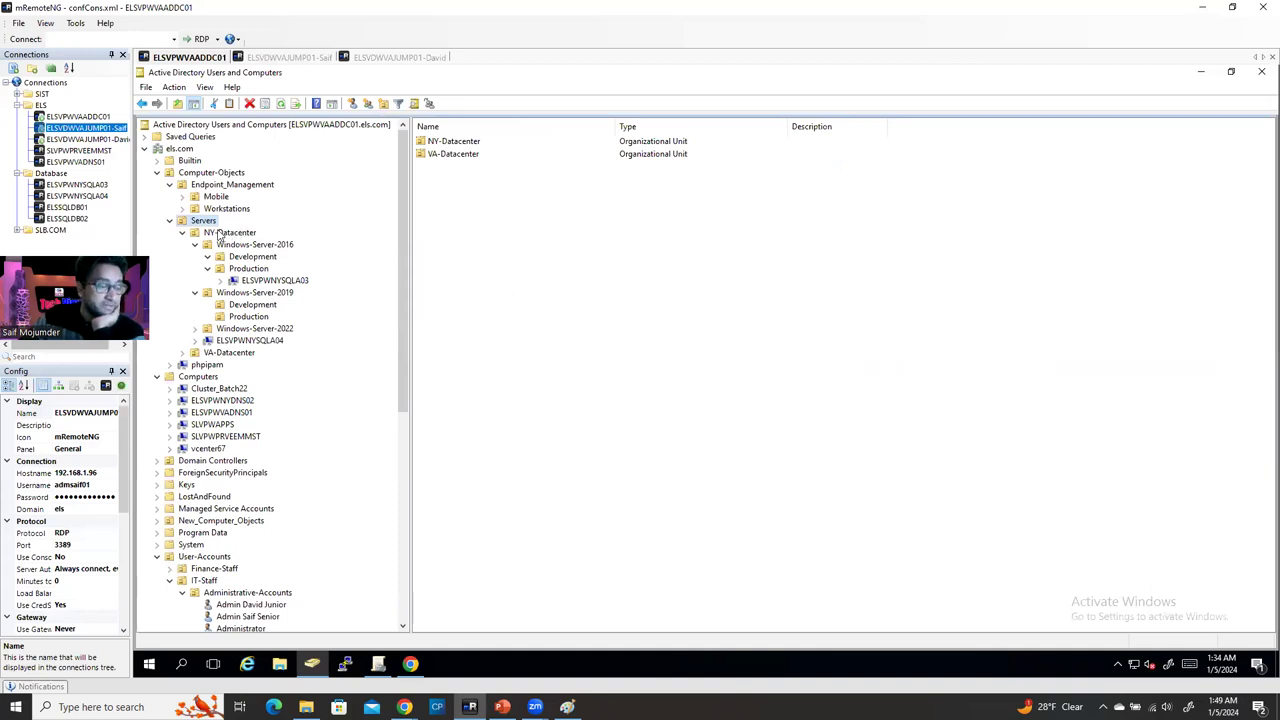
left_click(502, 707)
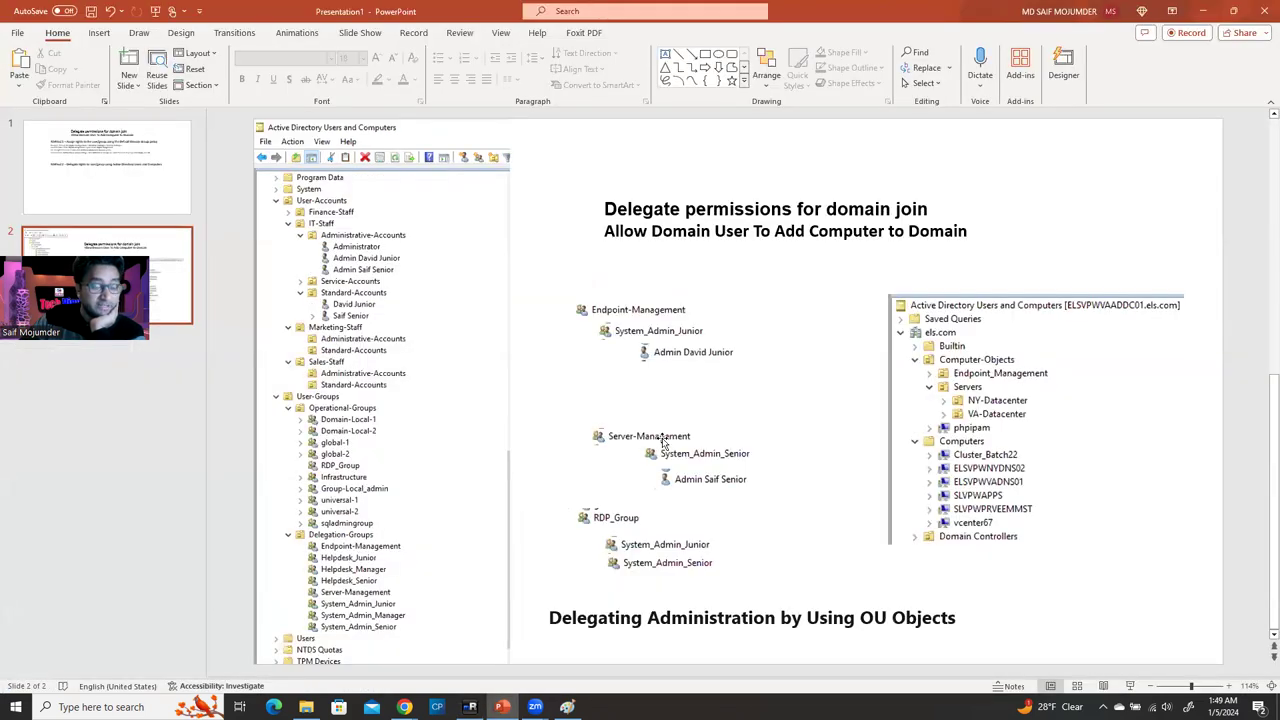
left_click(470, 707)
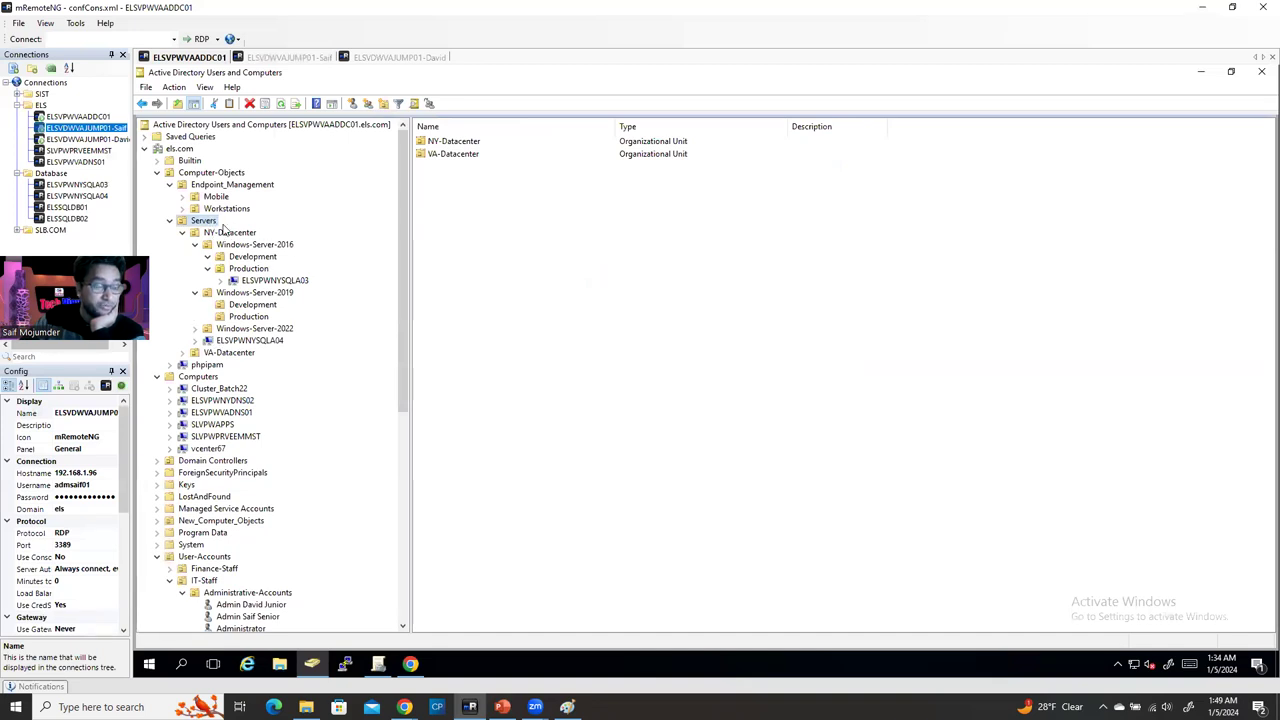
left_click(502, 707)
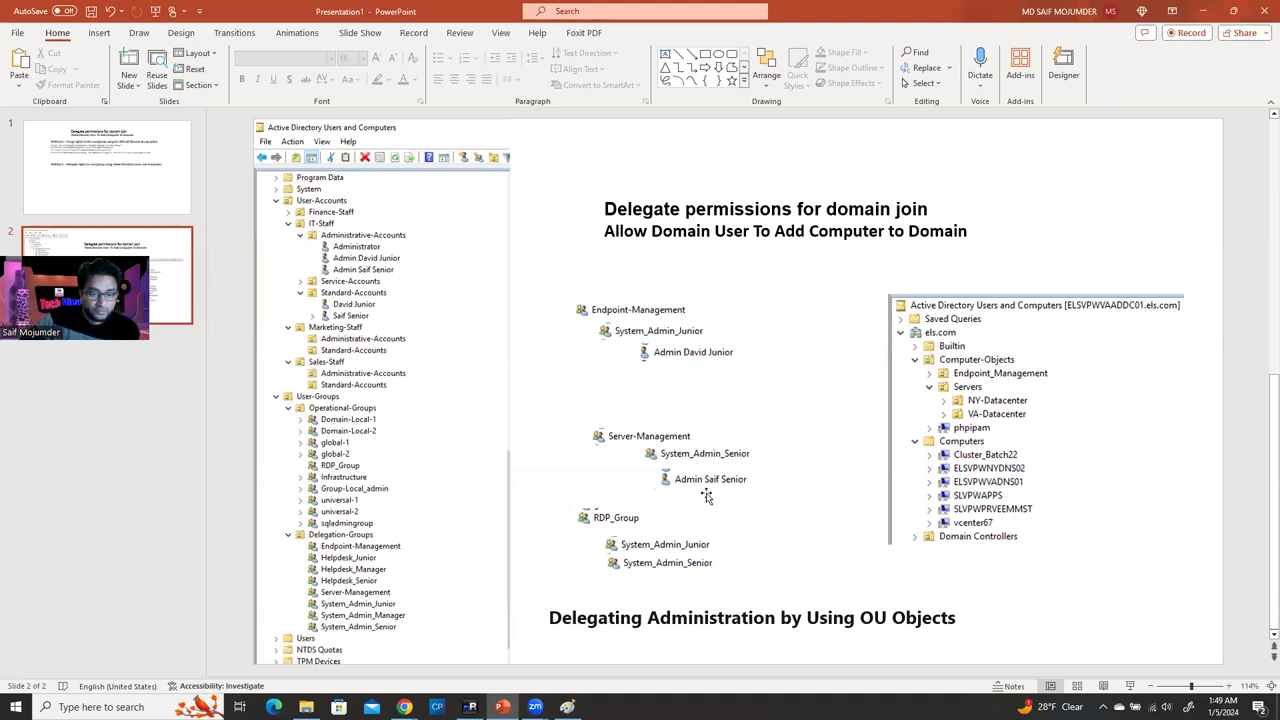
left_click(1203, 11)
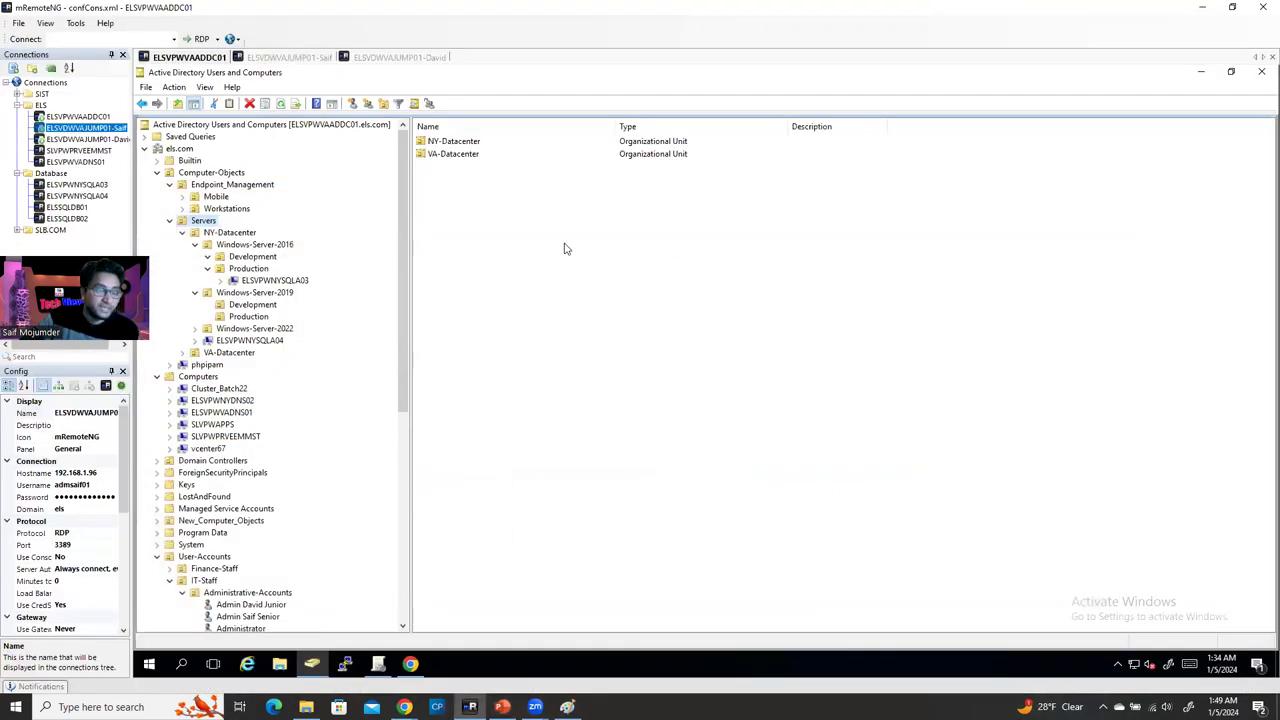
On the jump server session, look through Server Manager's Tools list, then minimize Server Manager.
left_click(290, 57)
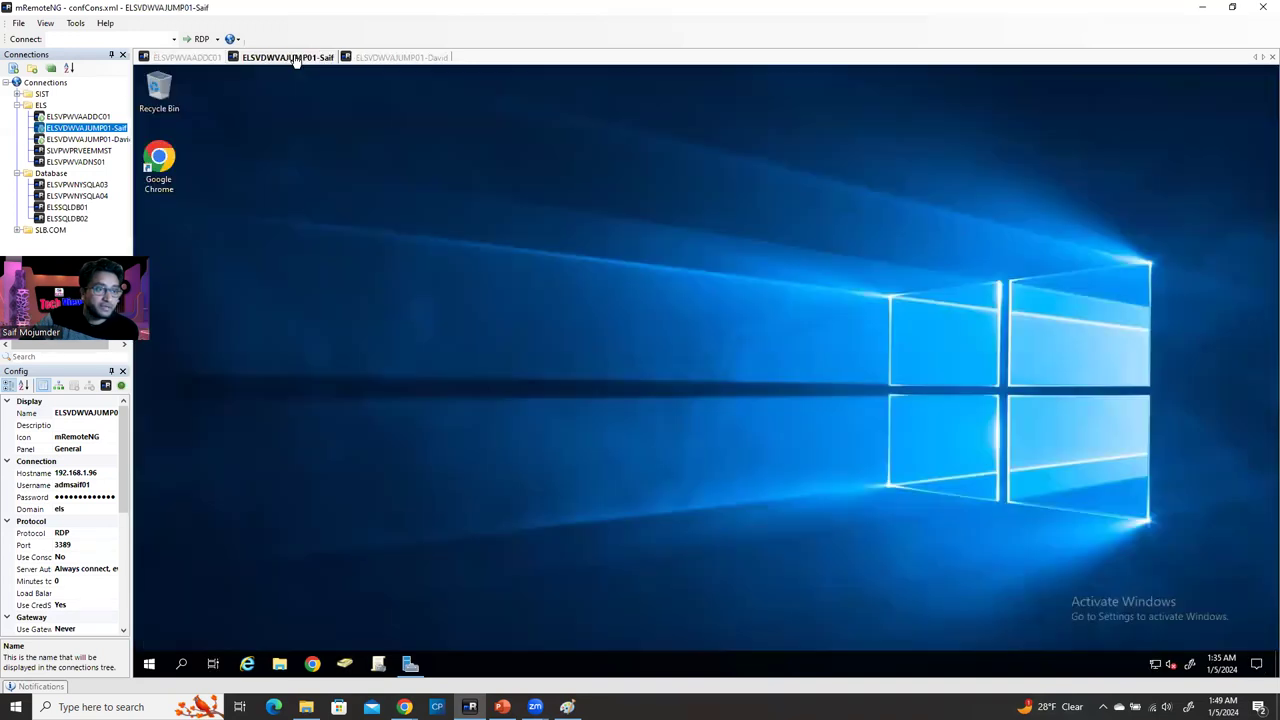
left_click(344, 666)
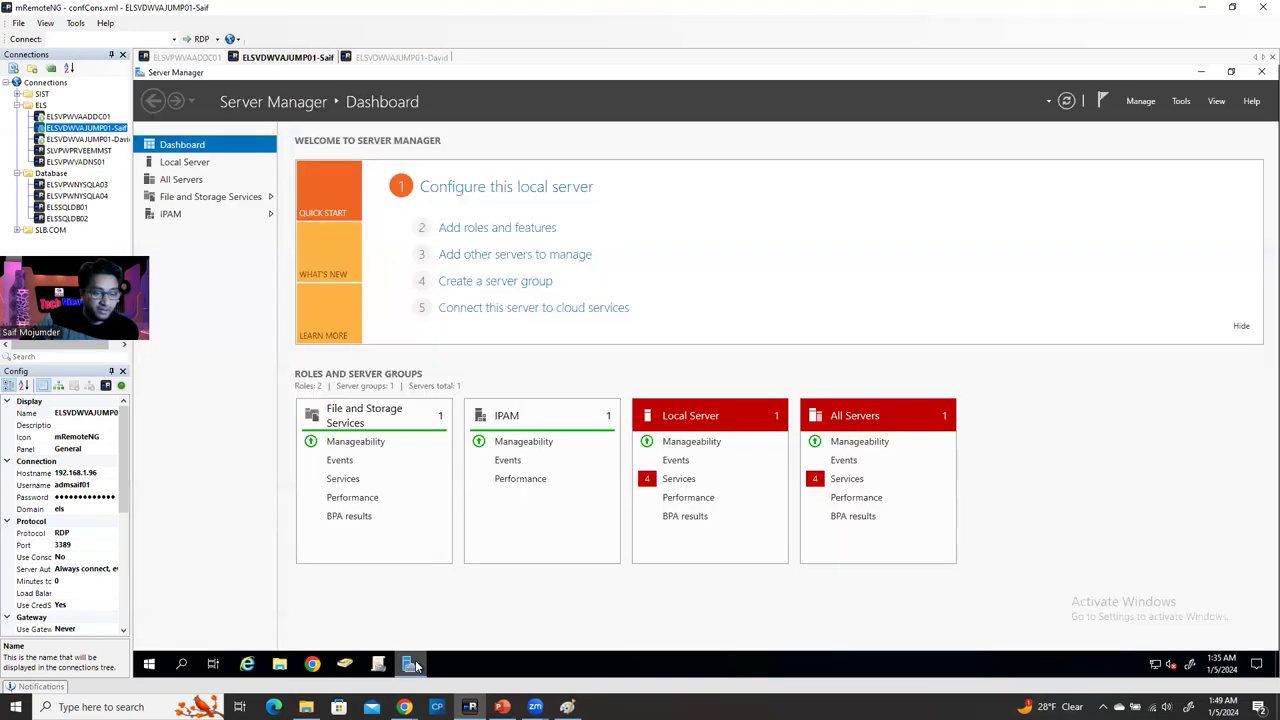
left_click(1181, 102)
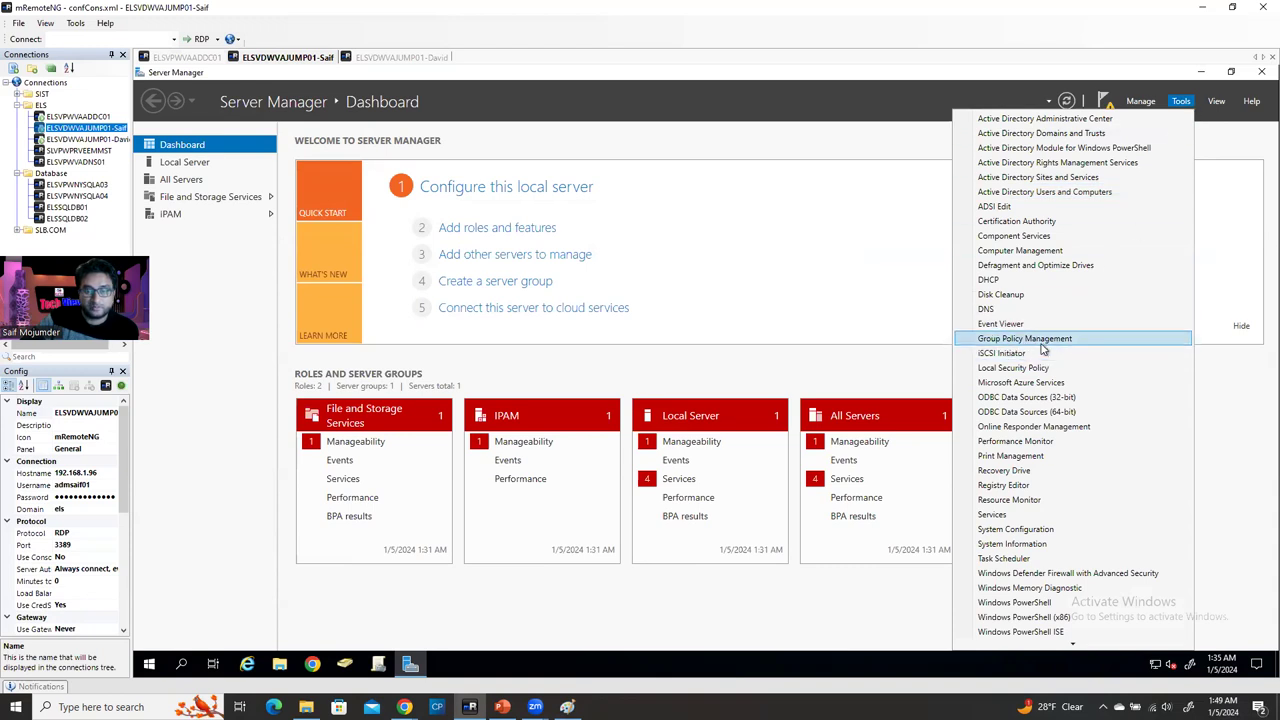
left_click(792, 92)
left_click(792, 92)
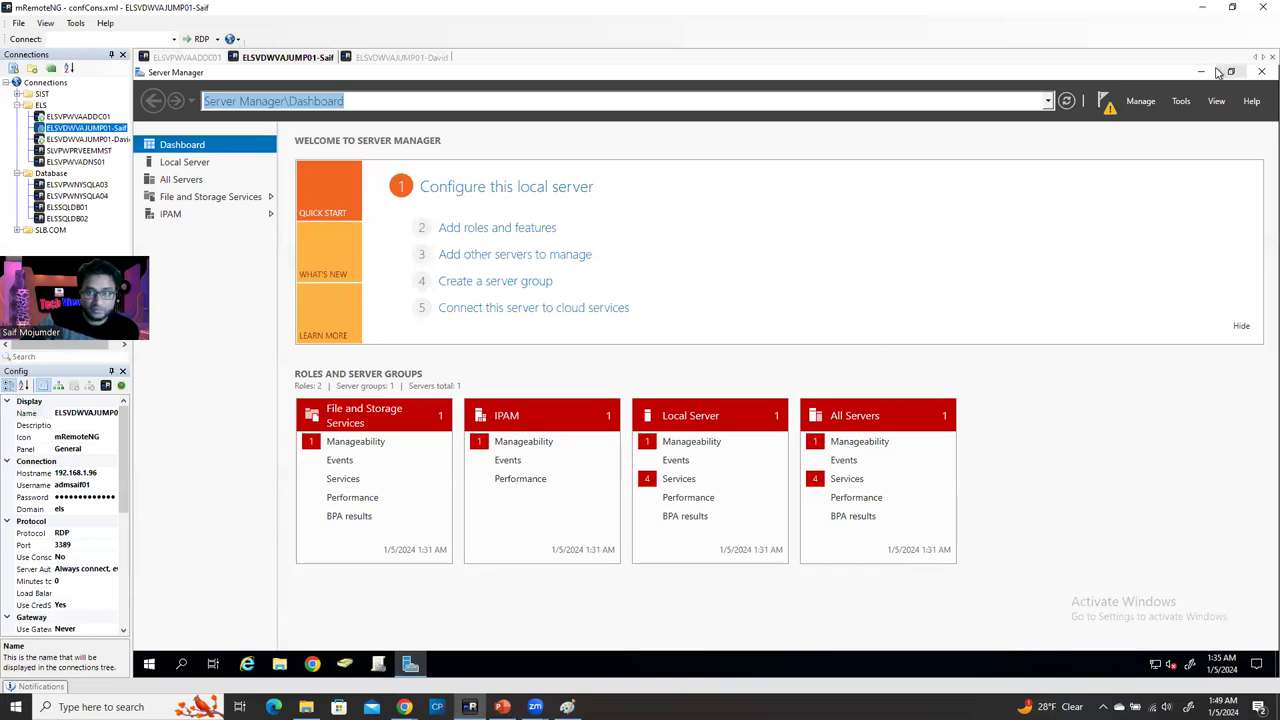
left_click(344, 664)
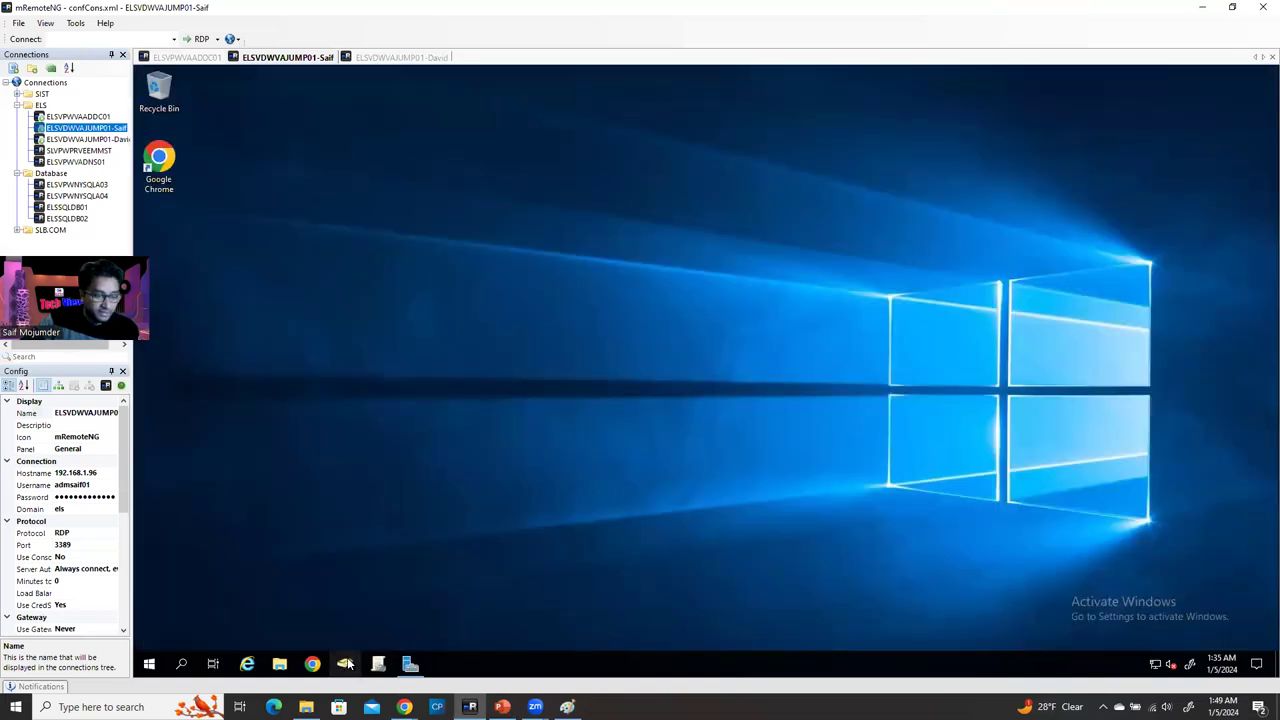
Open ADUC maximized with a wider tree pane, refresh it, and return to the DC session.
left_click(379, 670)
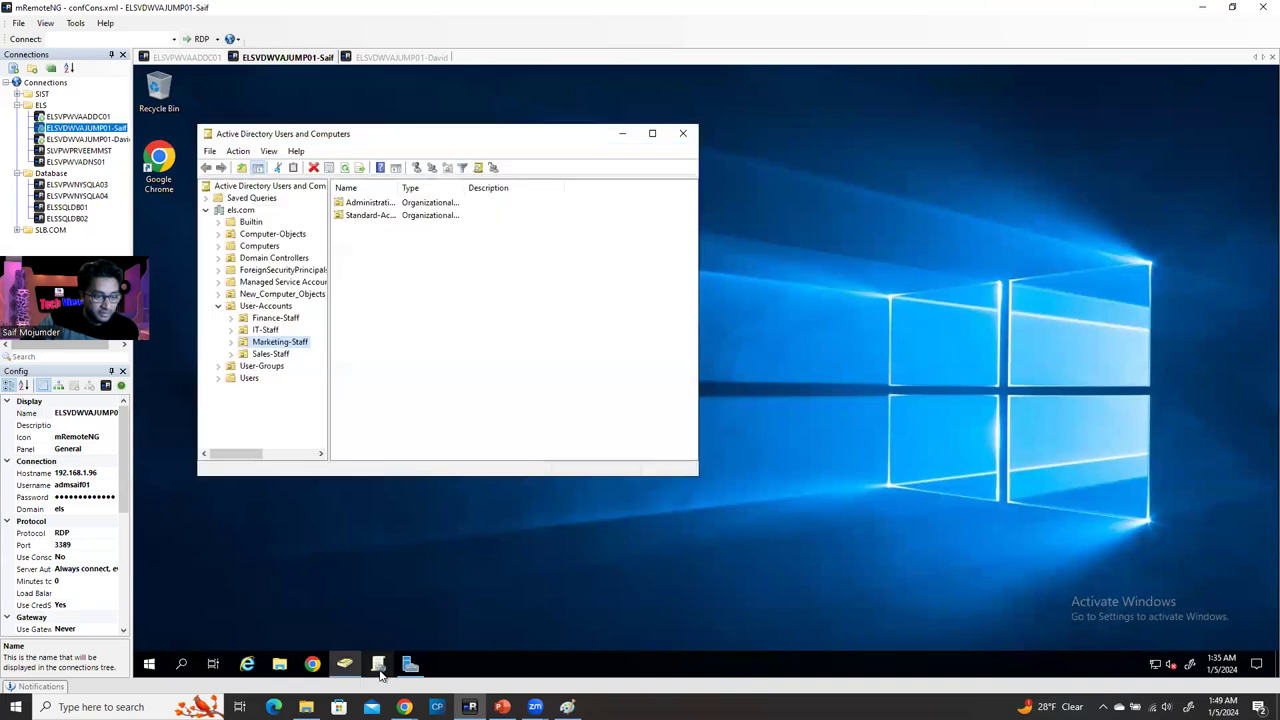
left_click(652, 133)
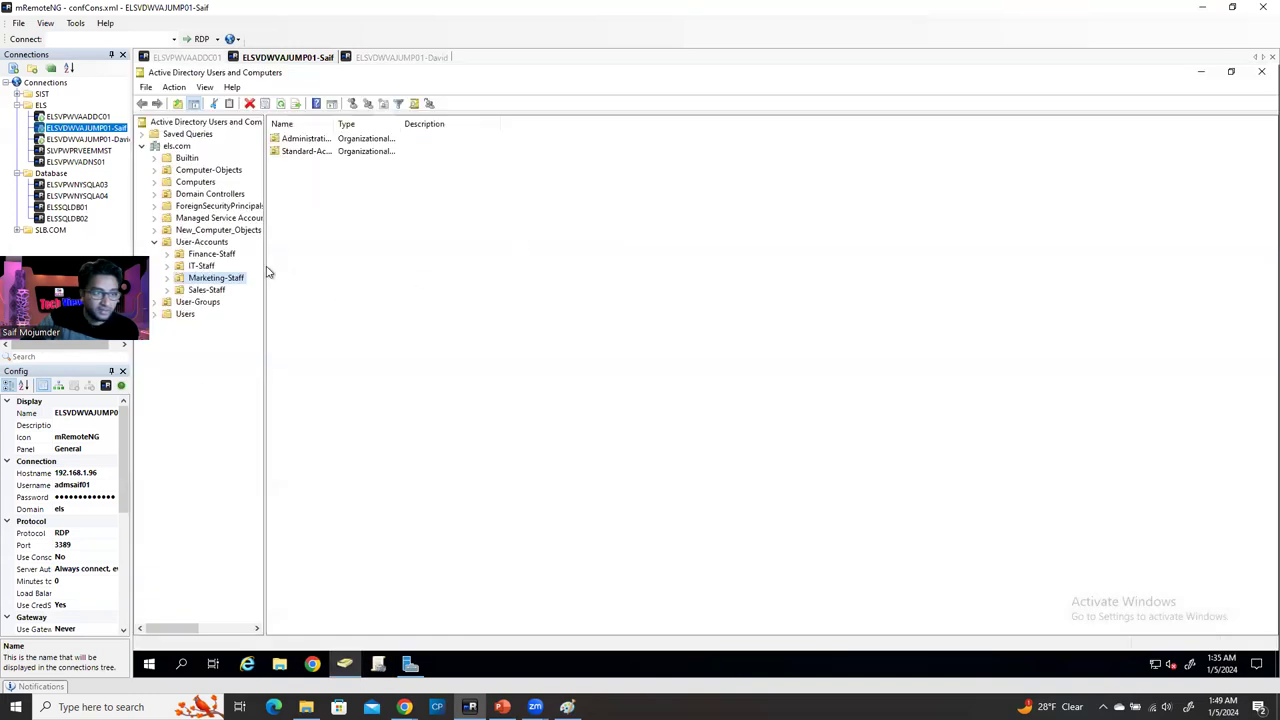
left_click_drag(264, 176, 430, 200)
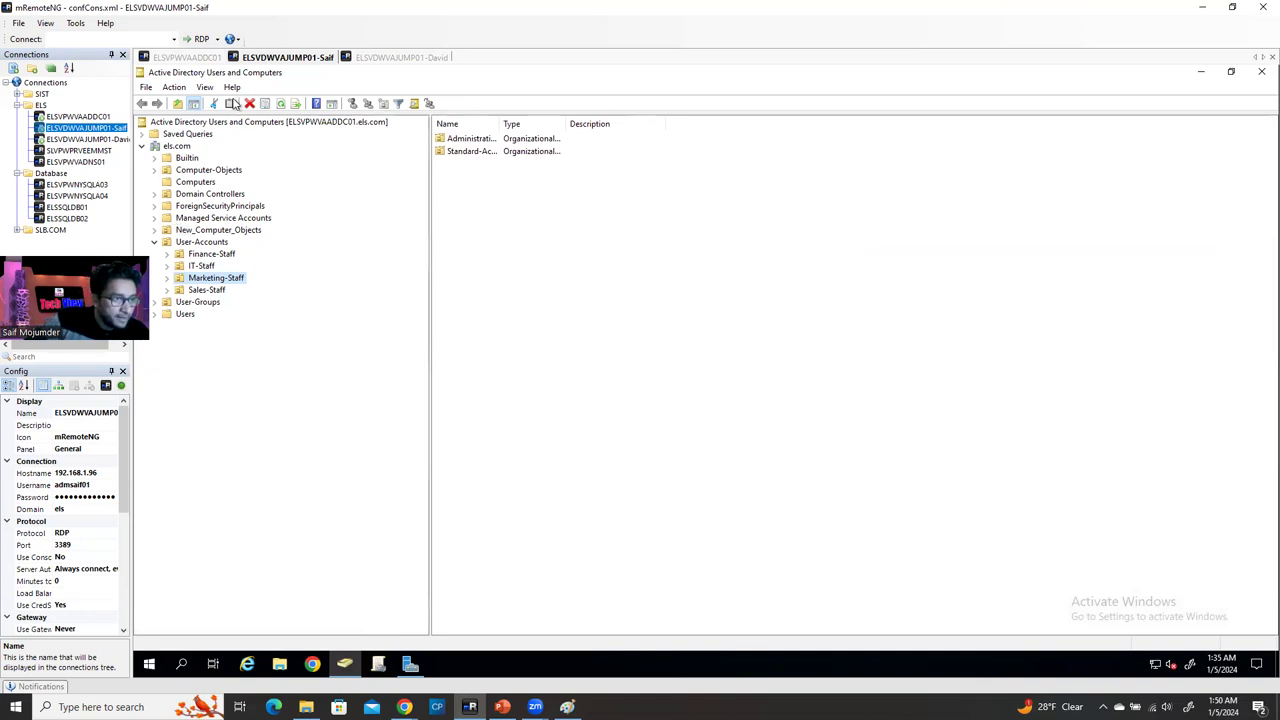
left_click(282, 104)
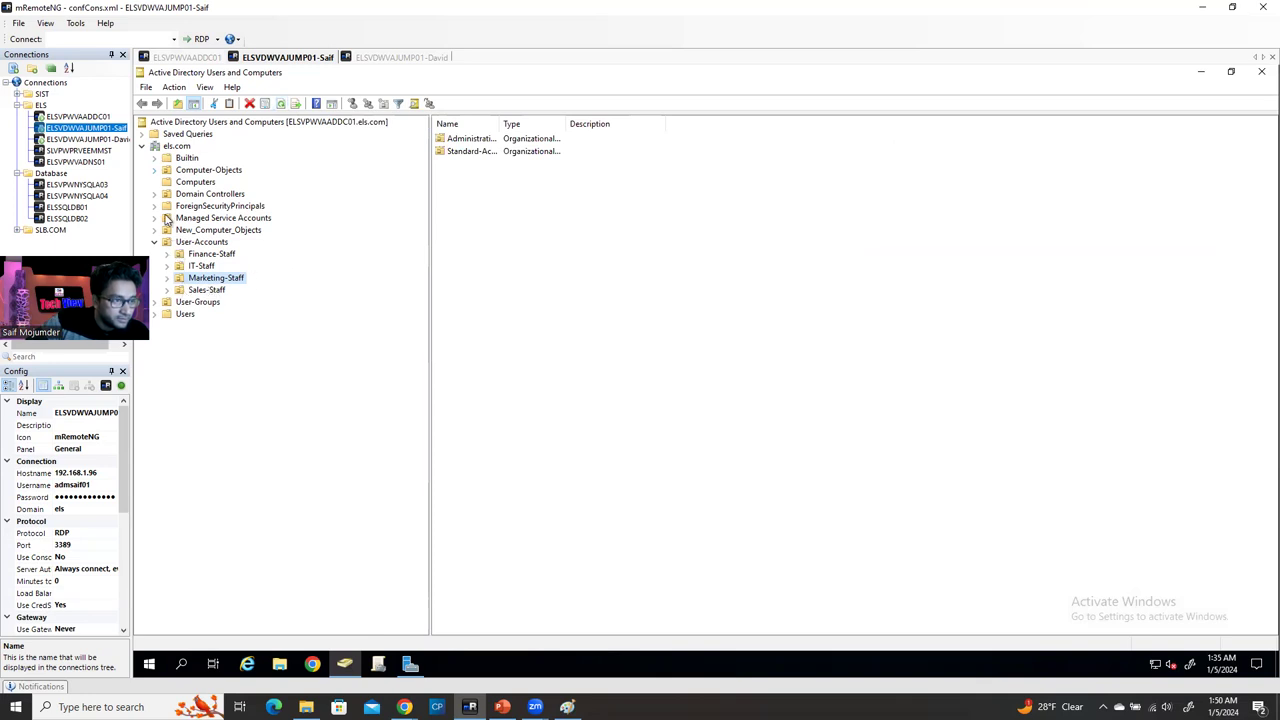
left_click(188, 57)
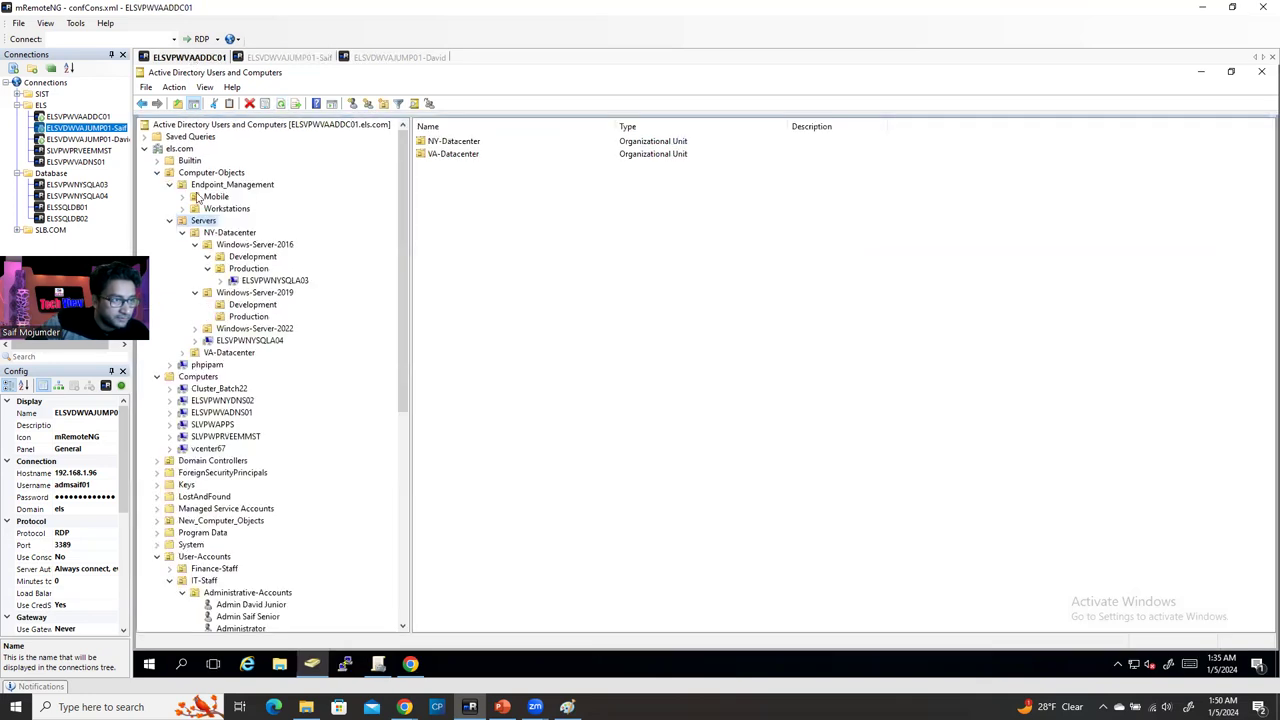
Select and refresh the els.com domain in both the domain controller and jump server sessions.
left_click(179, 148)
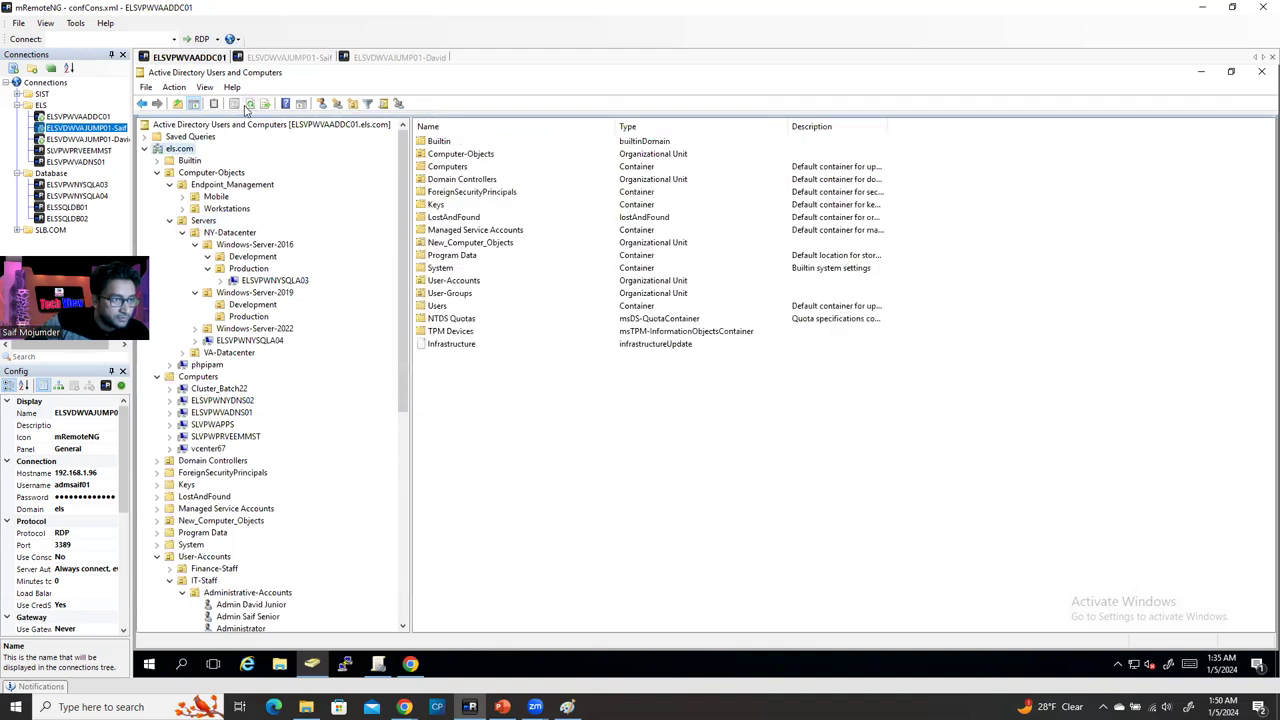
left_click(250, 105)
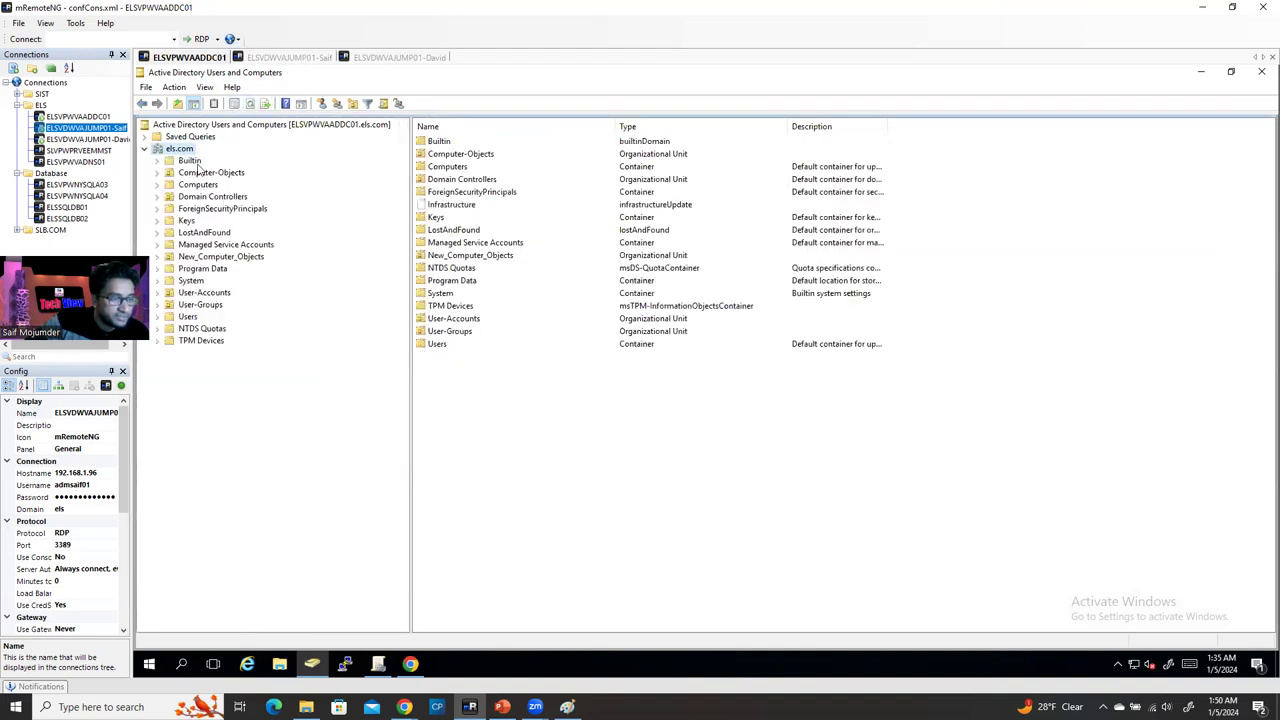
left_click(295, 57)
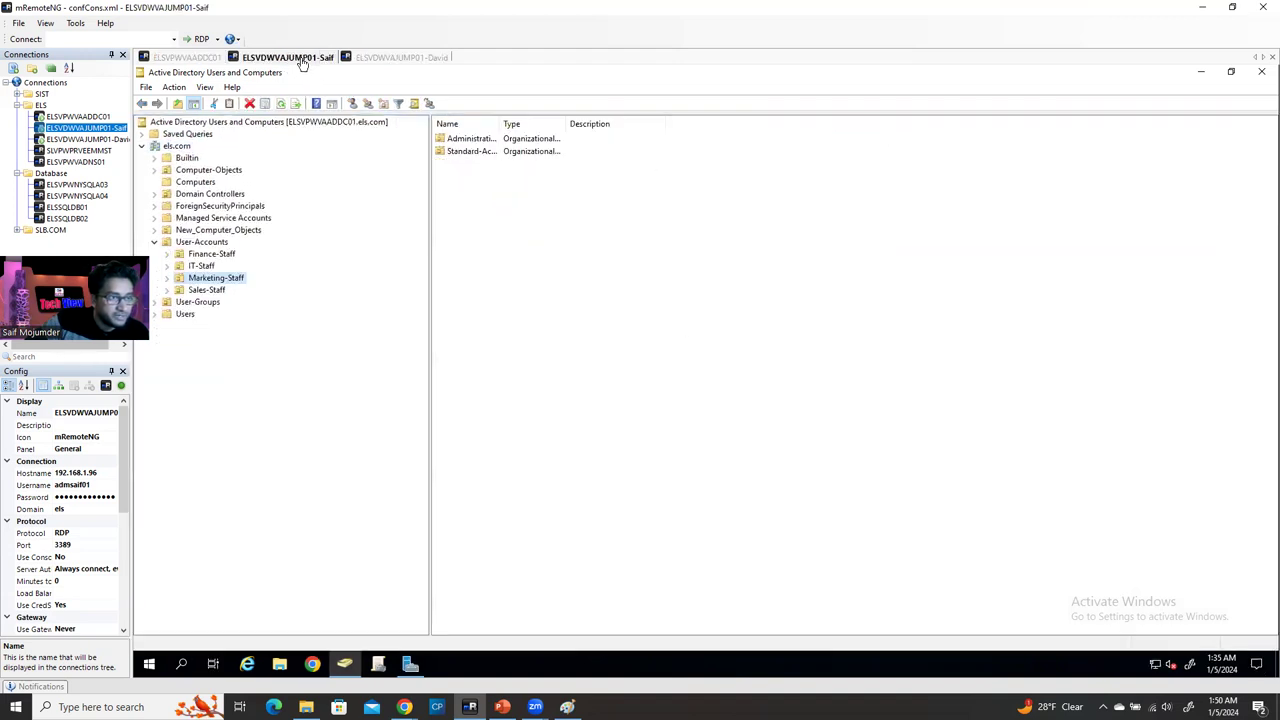
left_click(176, 146)
left_click(250, 104)
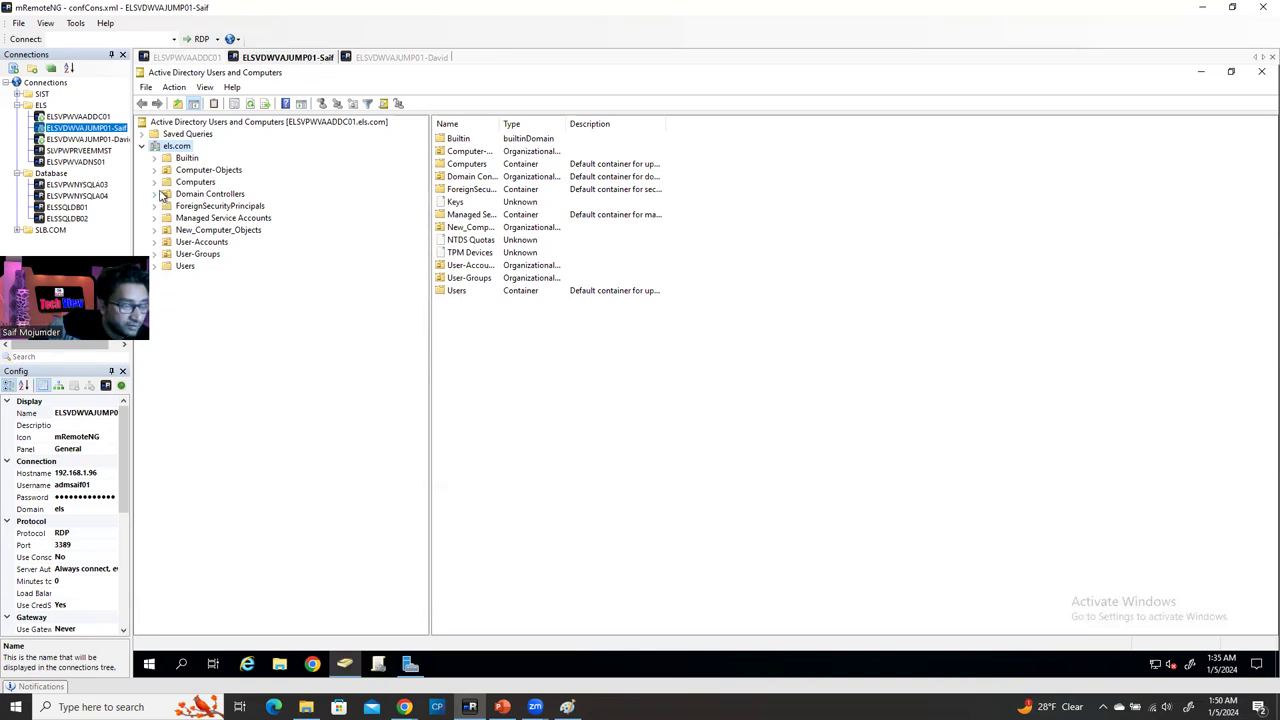
Check context actions in the jump server's Computer-Objects, then at the domain controller's domain root.
left_click(155, 171)
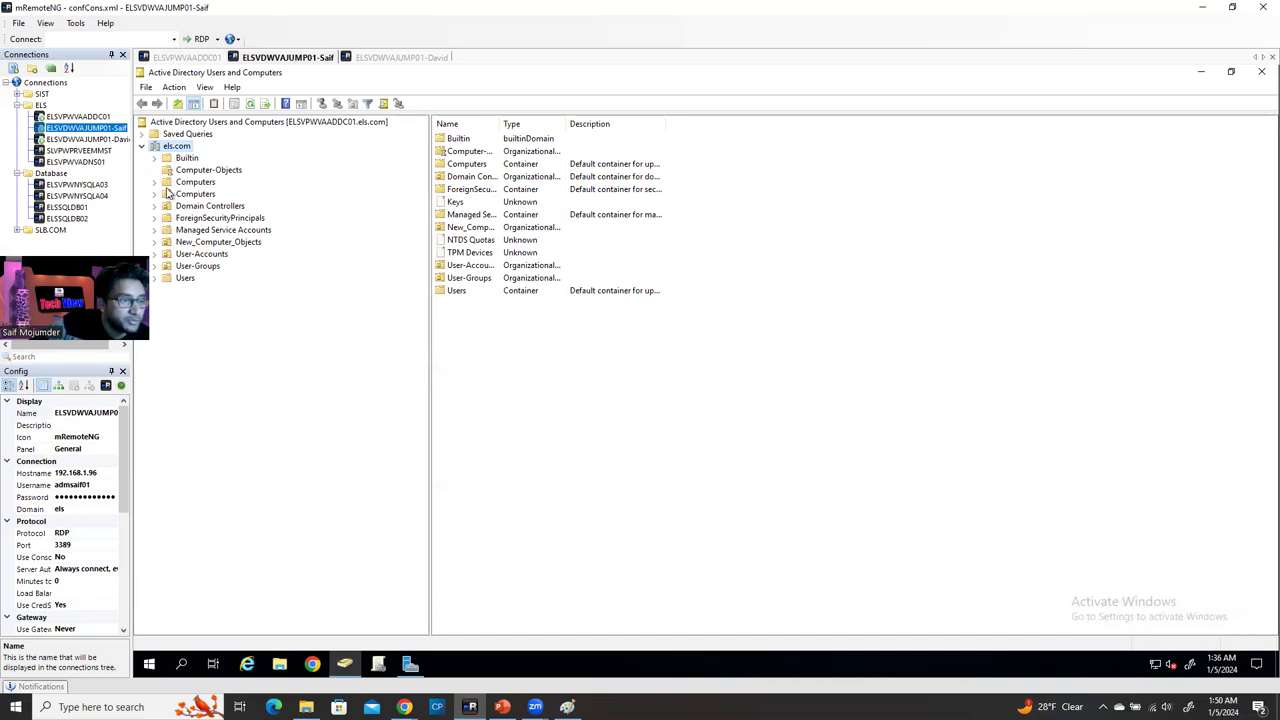
left_click(205, 170)
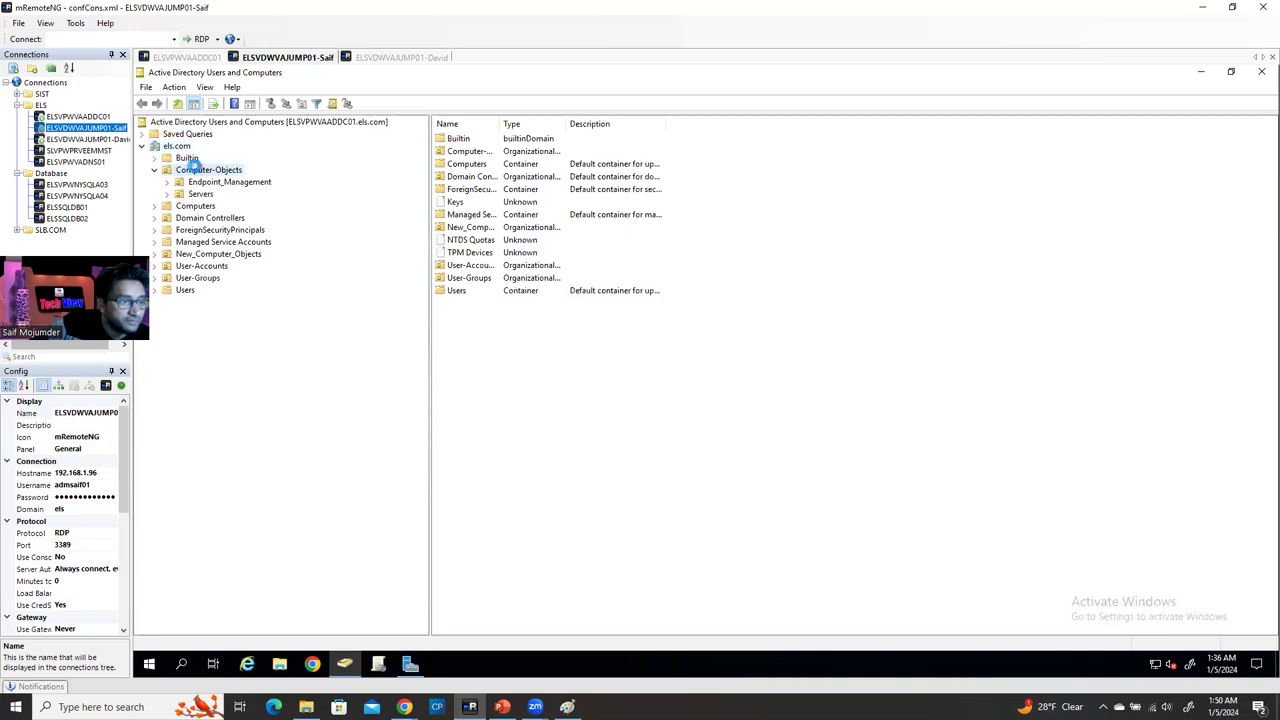
right_click(572, 229)
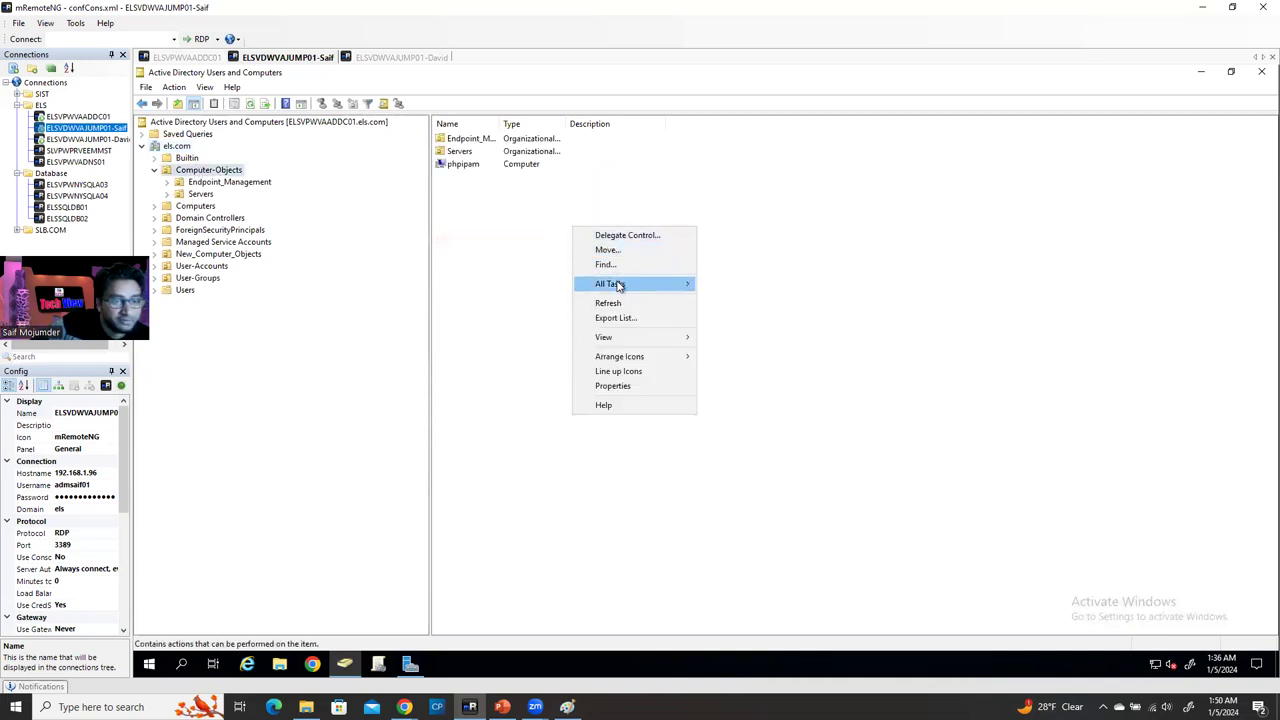
left_click(188, 58)
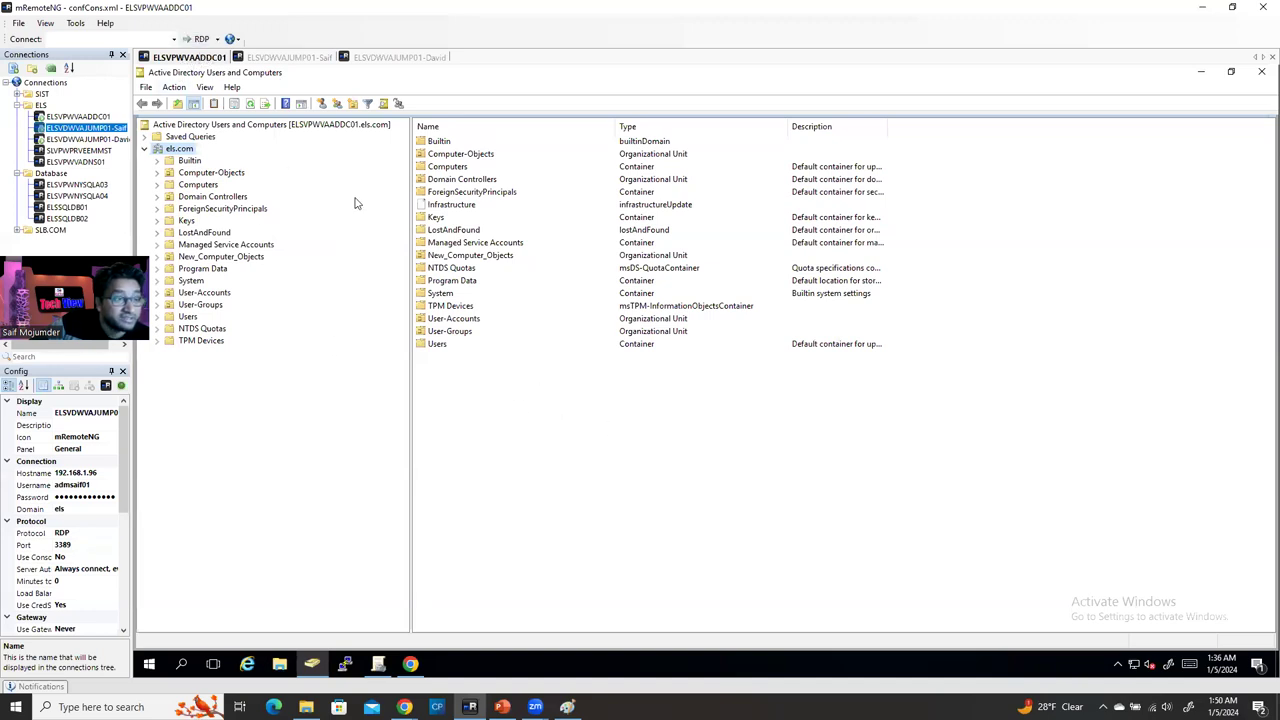
right_click(630, 407)
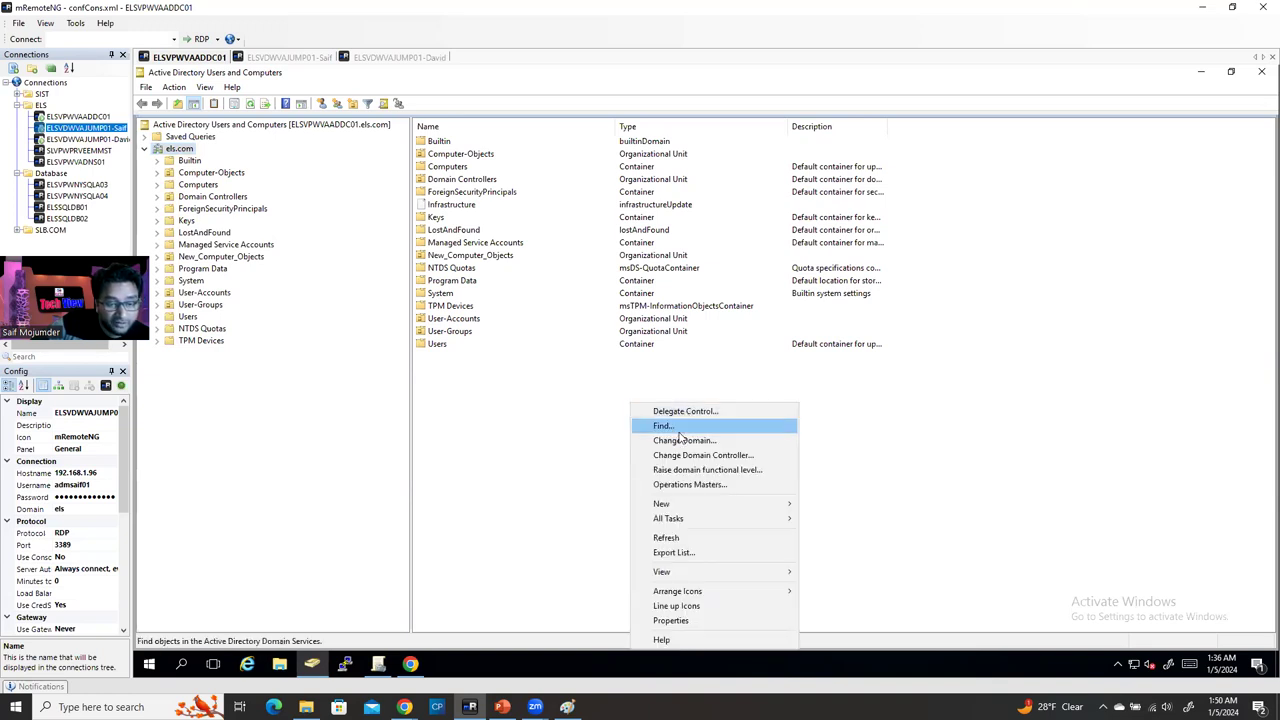
mouse_move(678, 508)
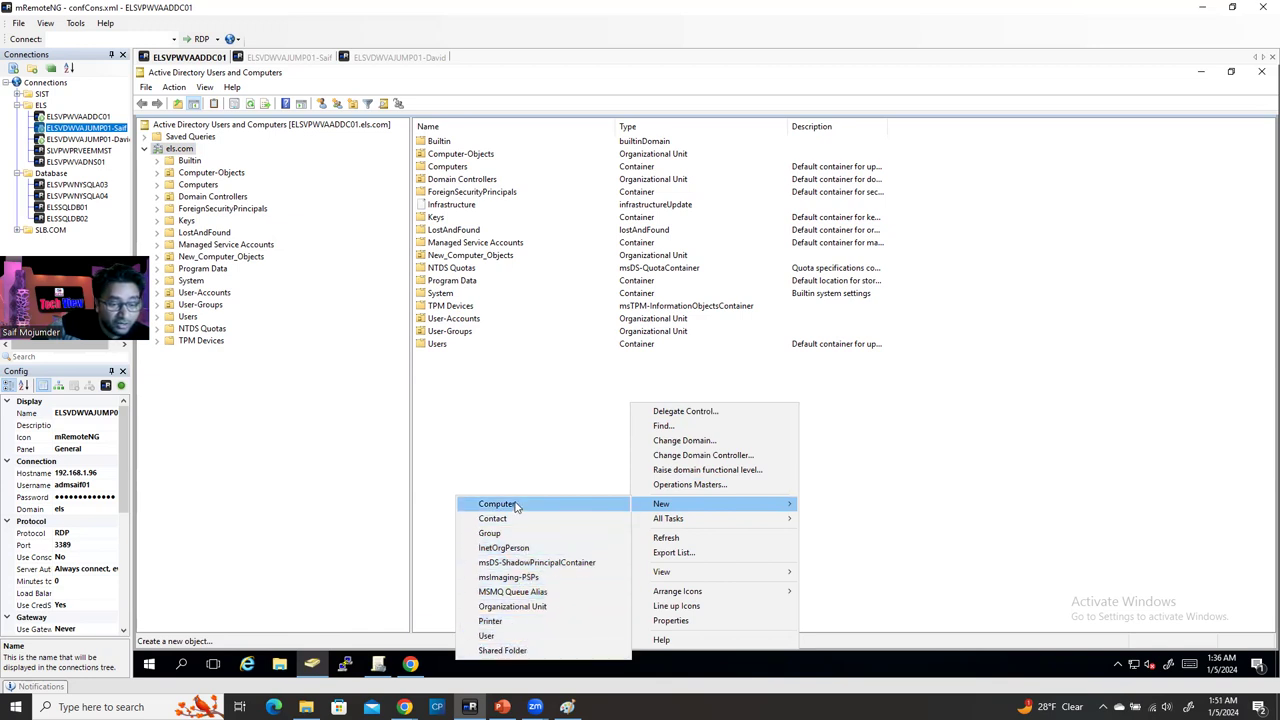
On the jump server, check the context actions available in els.com, Builtin and Computer-Objects.
left_click(290, 57)
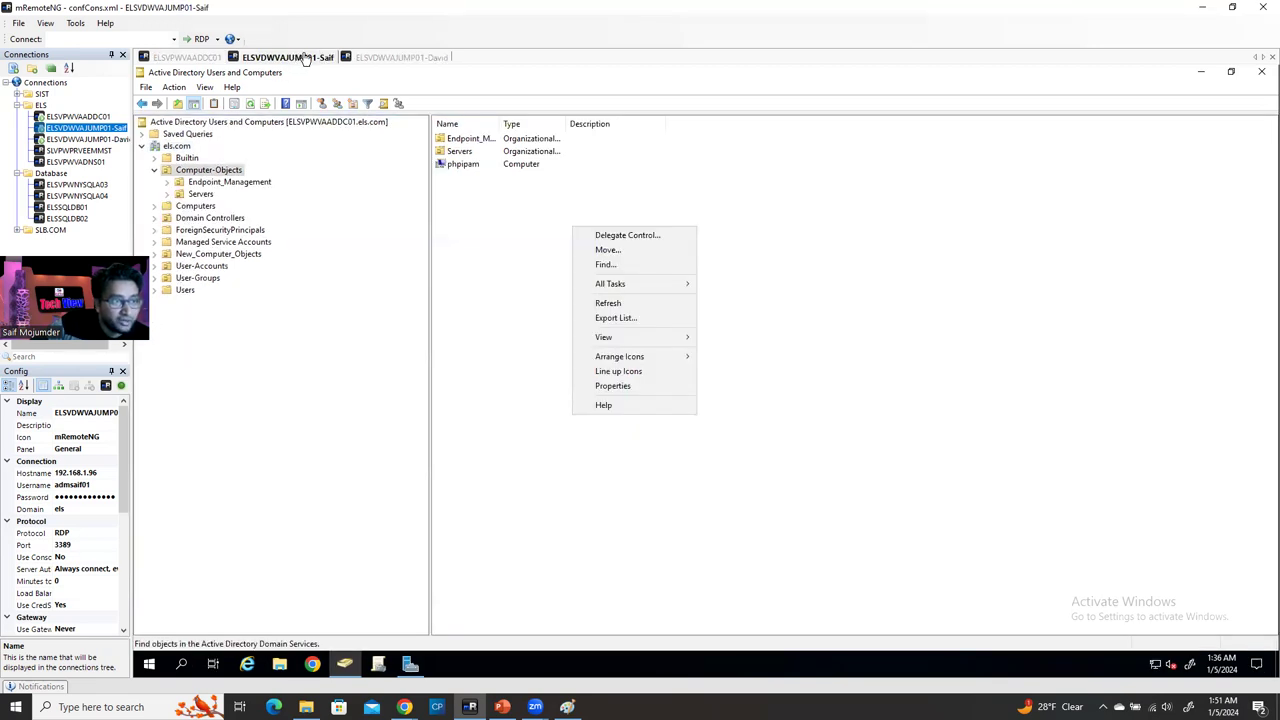
left_click(520, 323)
left_click(177, 146)
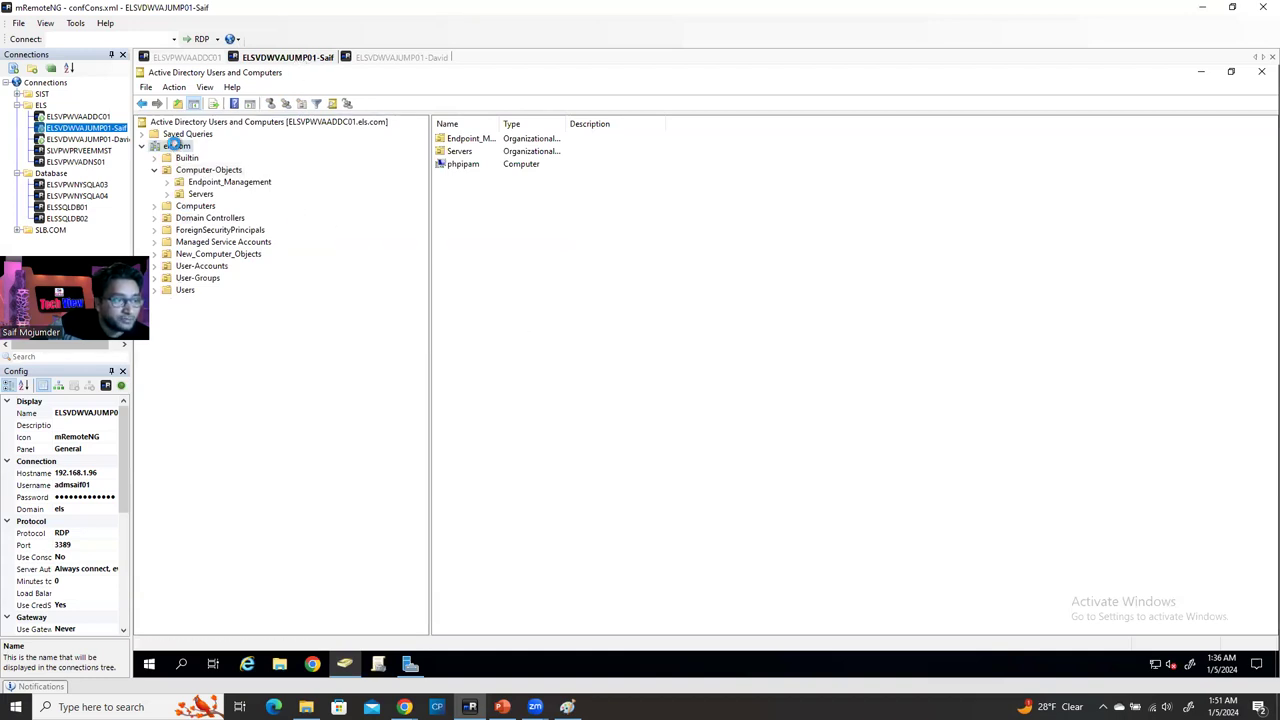
right_click(629, 351)
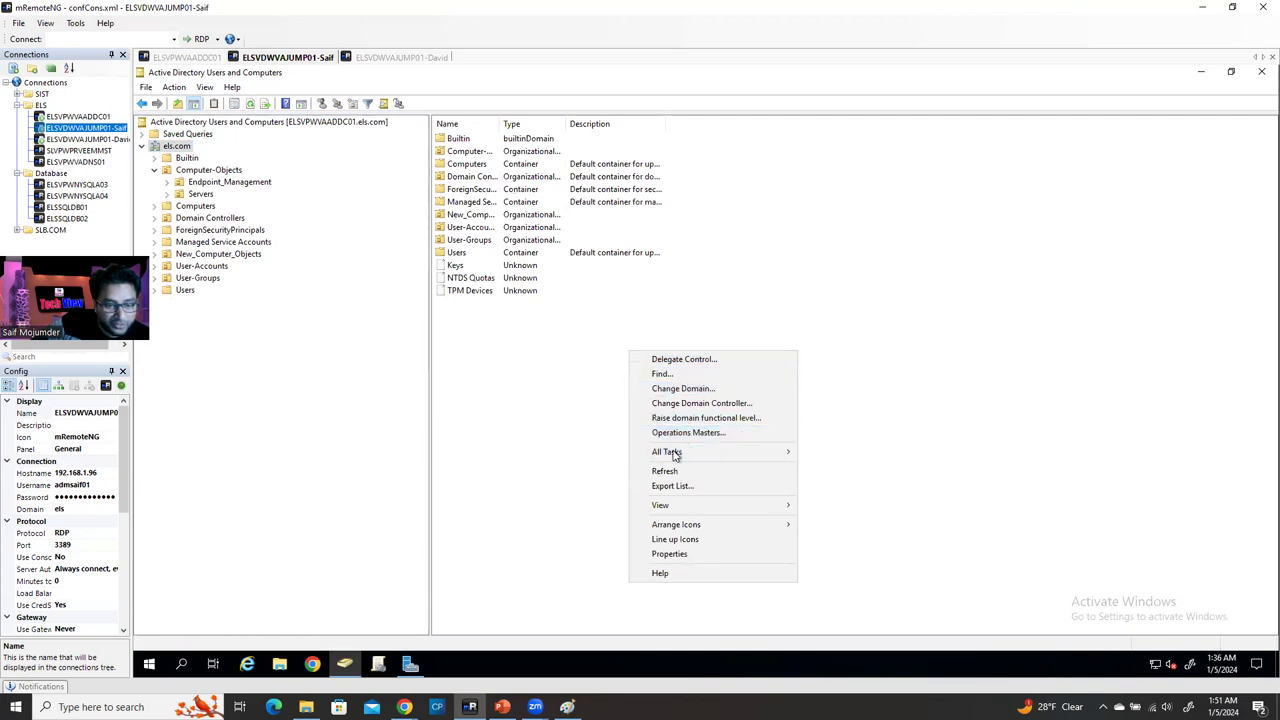
left_click(186, 158)
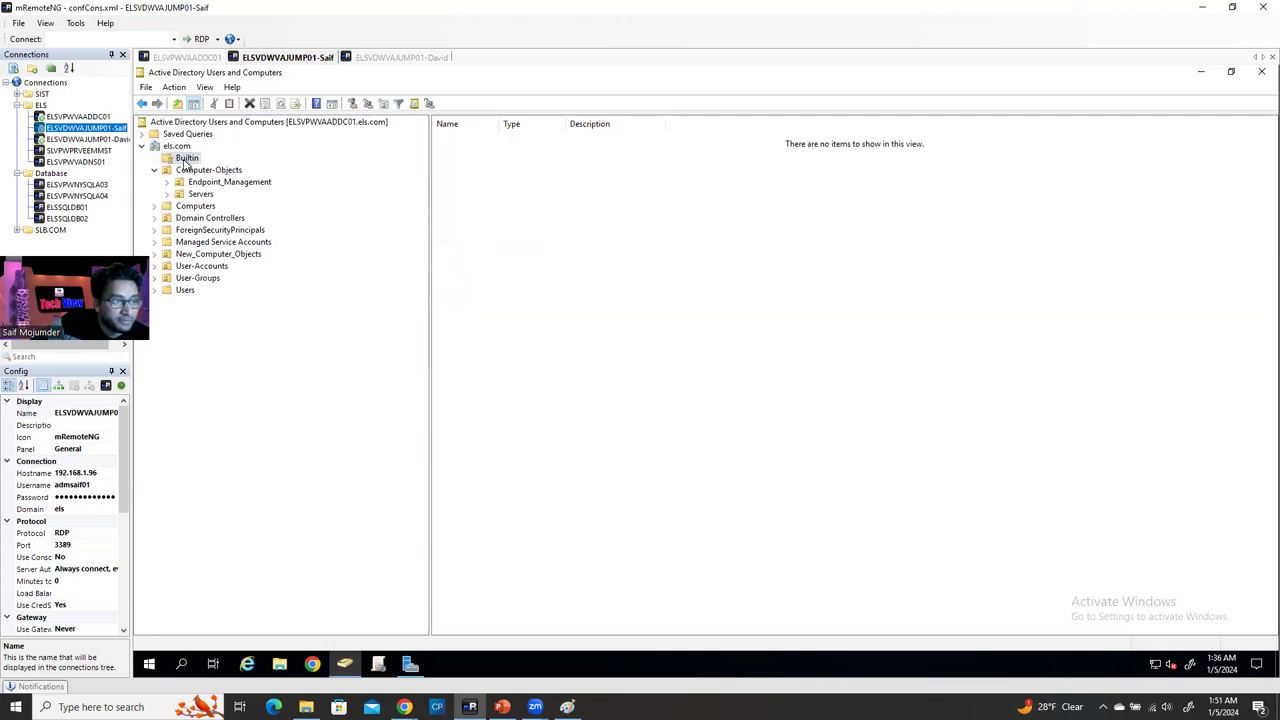
right_click(728, 356)
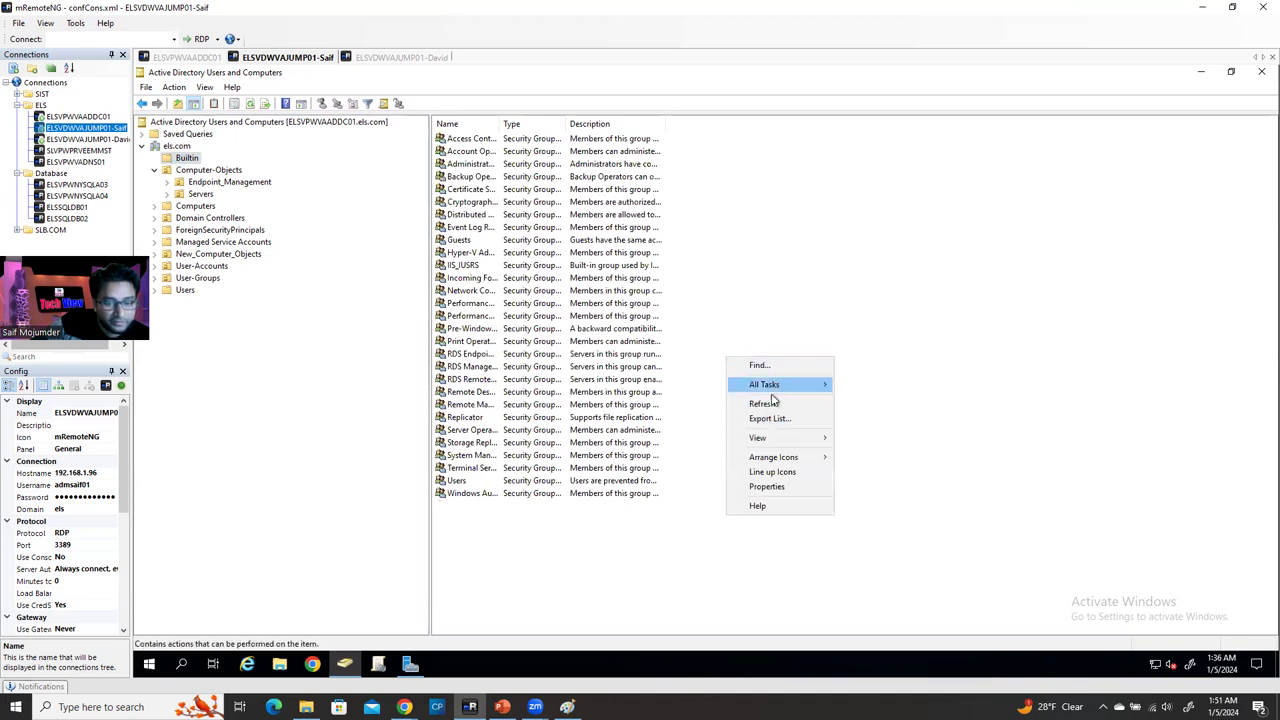
left_click(205, 171)
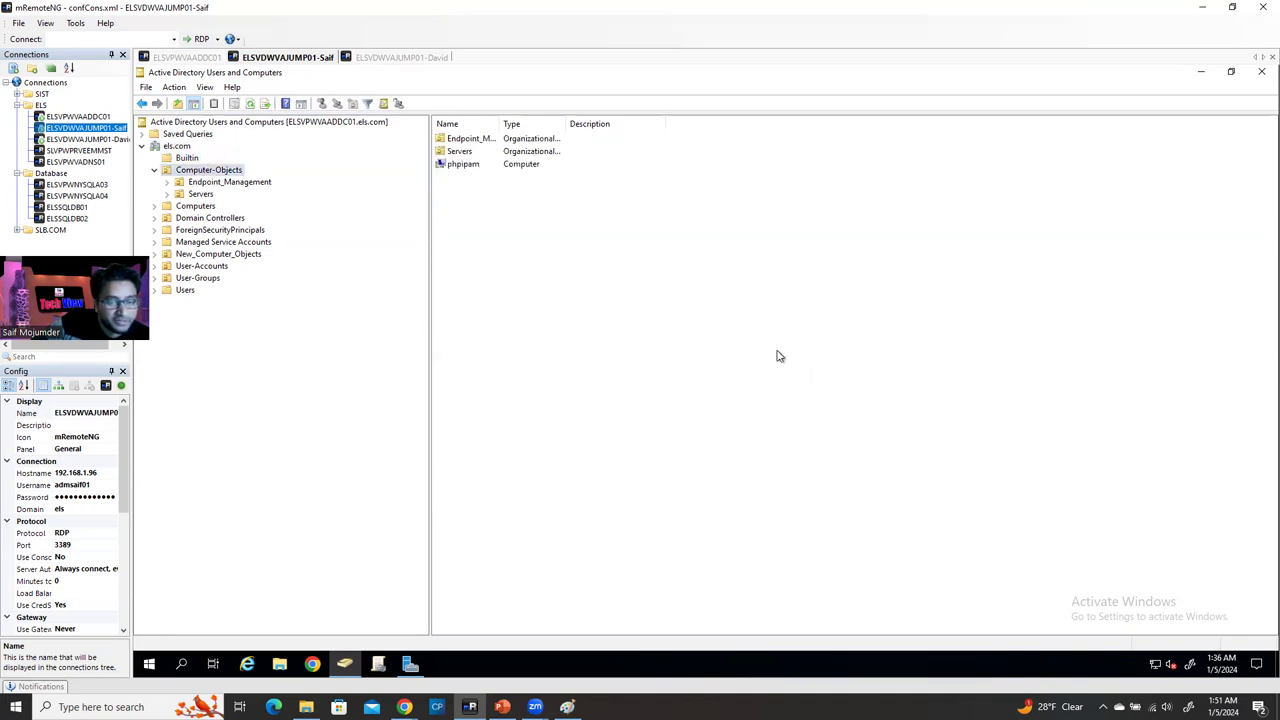
right_click(743, 330)
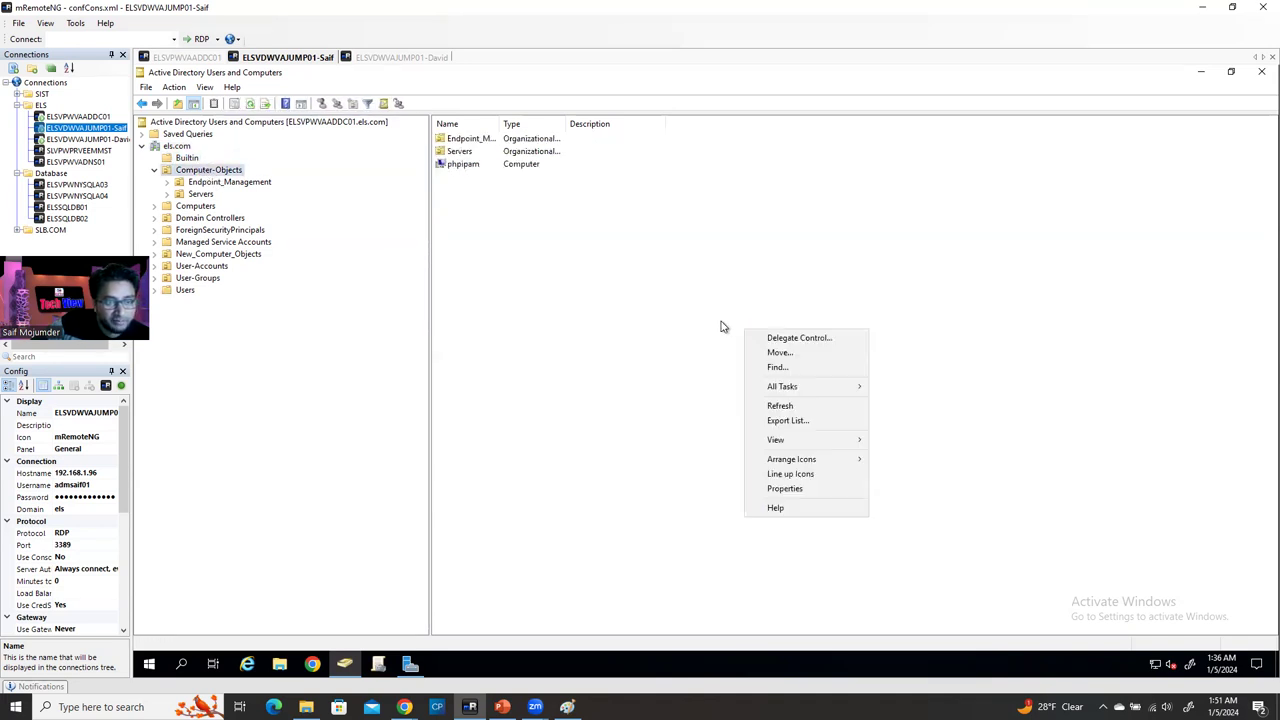
Check the context actions in Endpoint_Management and Servers, then expand Servers and NY-Datacenter.
left_click(212, 183)
right_click(570, 250)
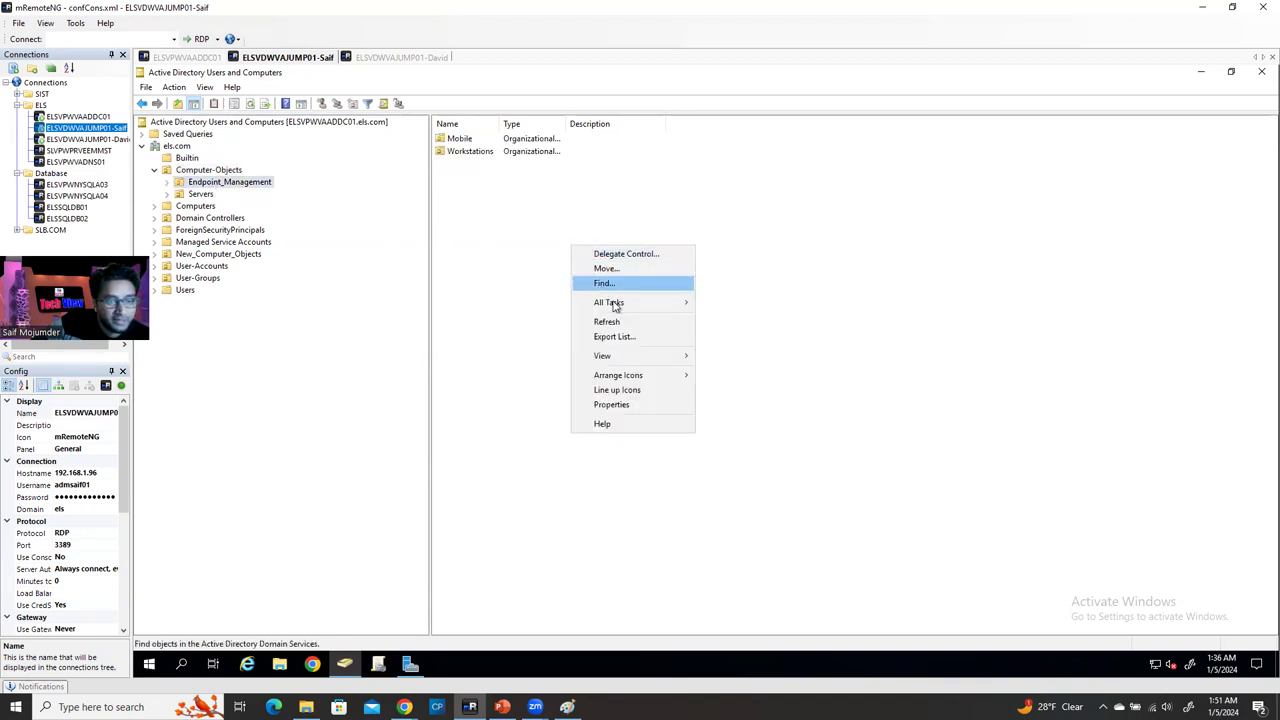
left_click(197, 195)
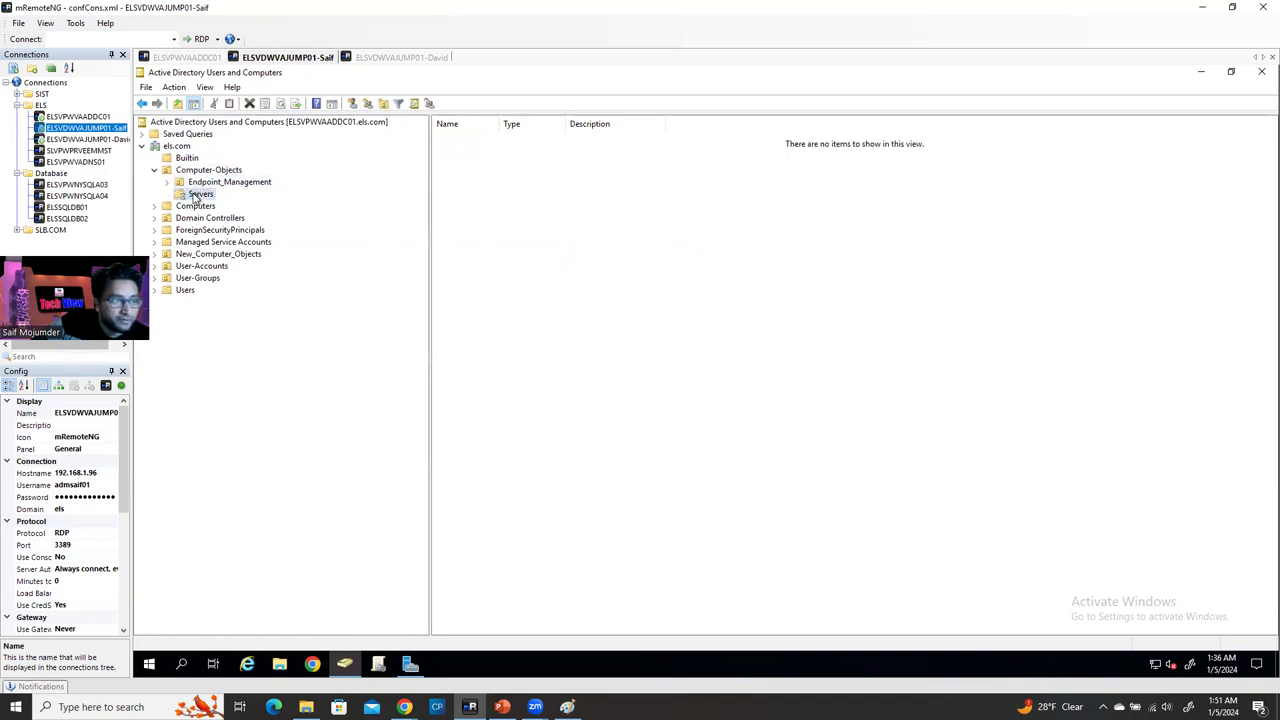
right_click(599, 208)
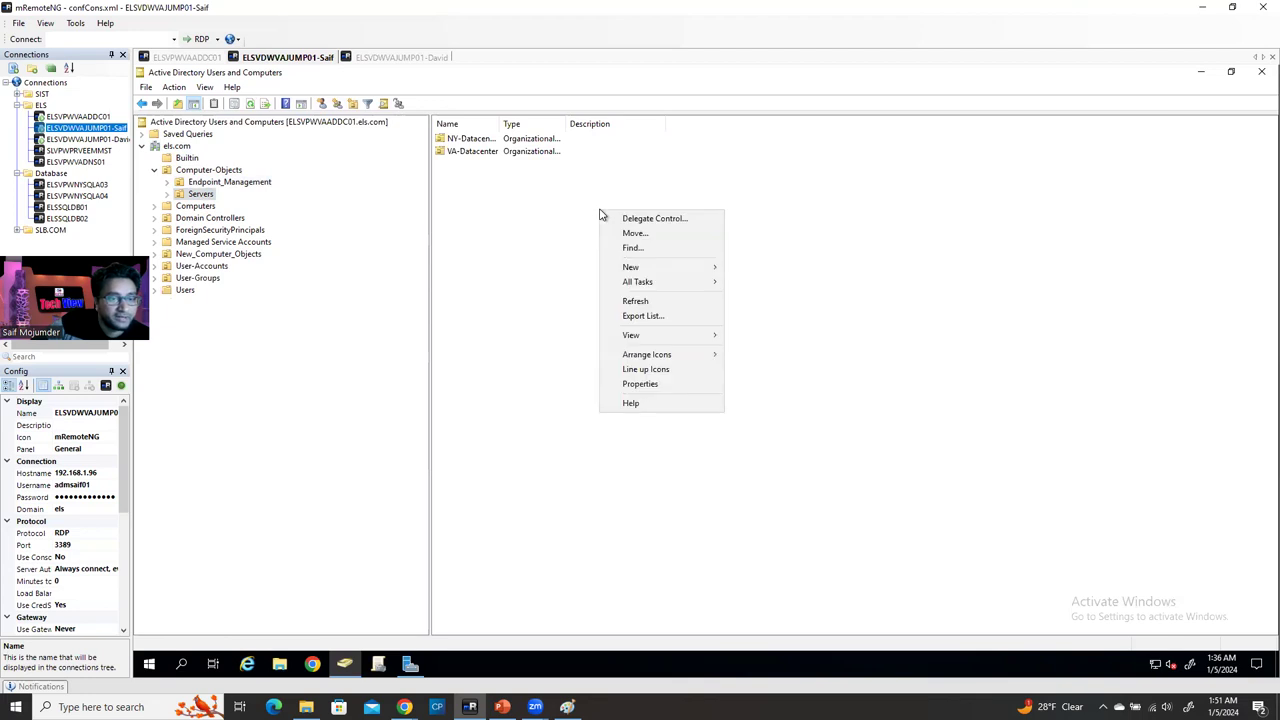
mouse_move(649, 268)
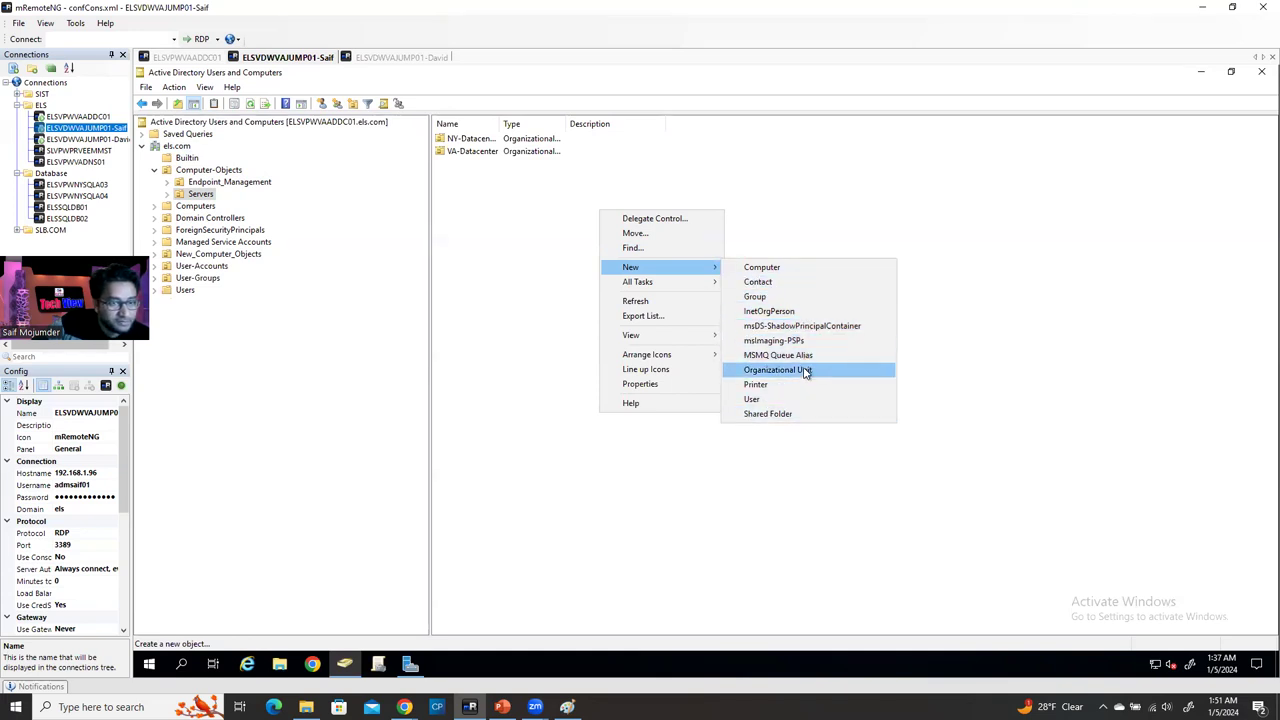
left_click(170, 195)
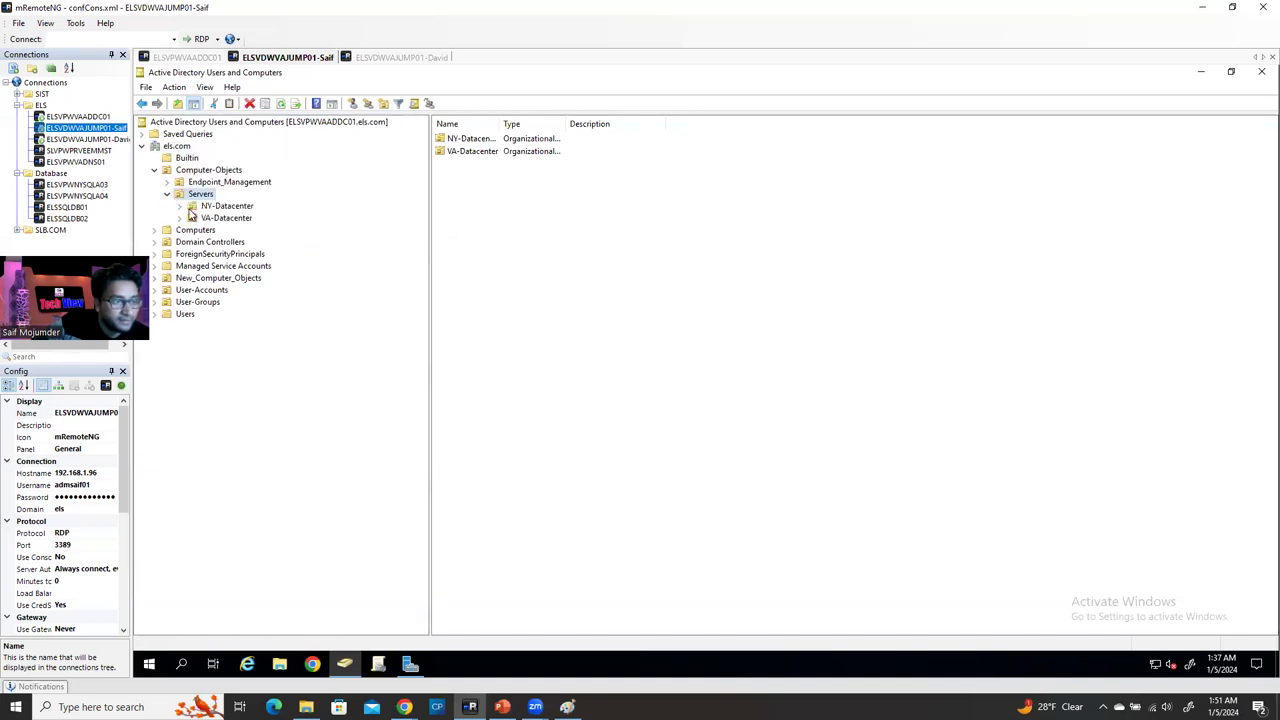
left_click(180, 206)
Create a test computer object named 'sdfsdfsd' in NY-Datacenter.
left_click(222, 206)
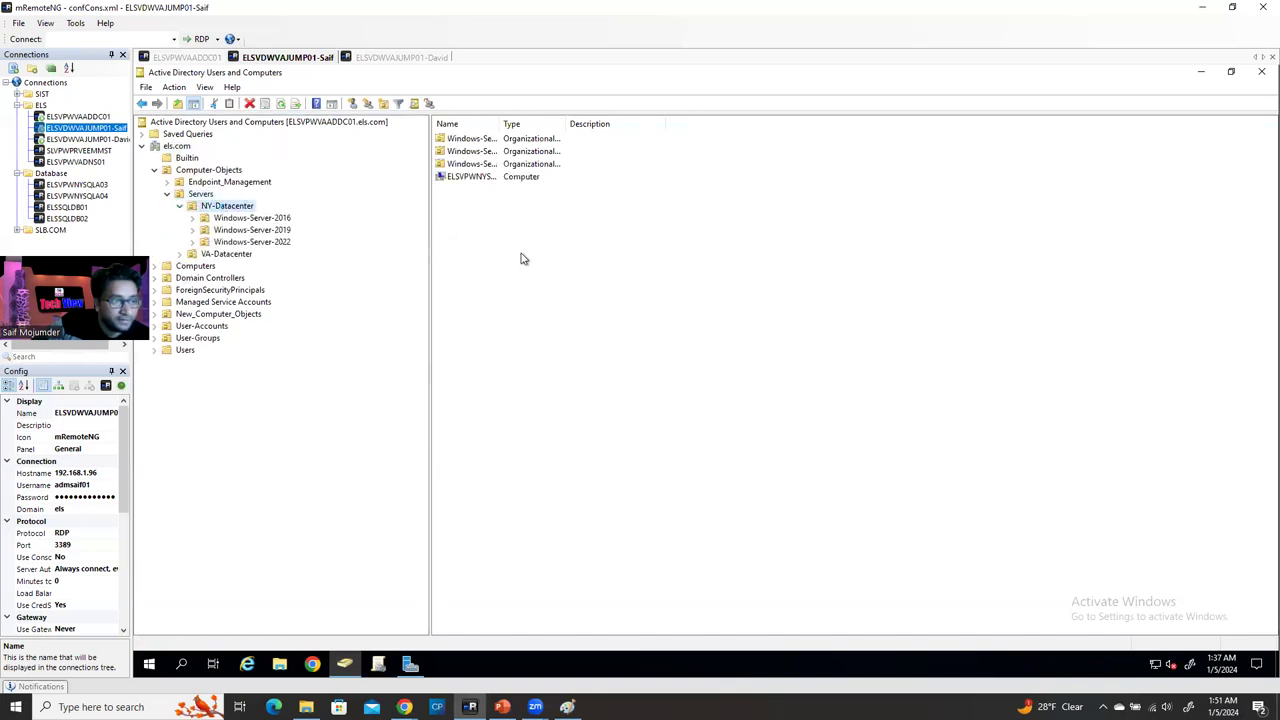
right_click(463, 214)
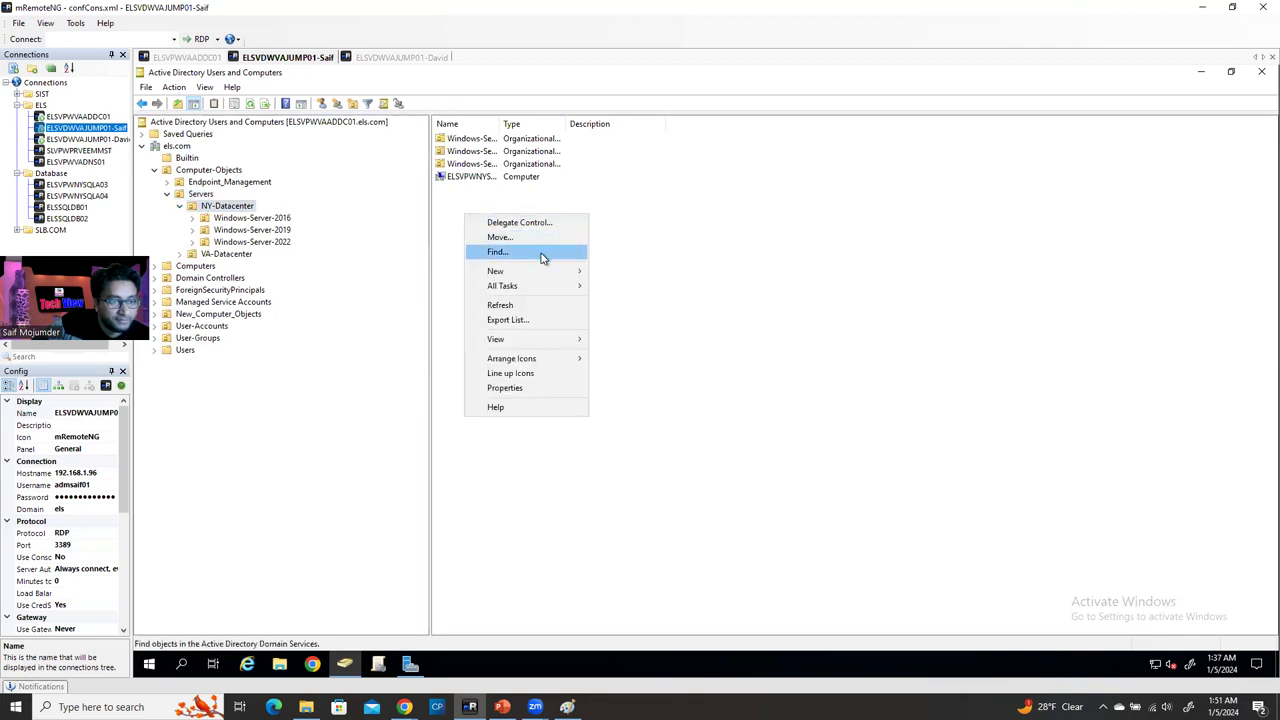
mouse_move(537, 271)
left_click(645, 276)
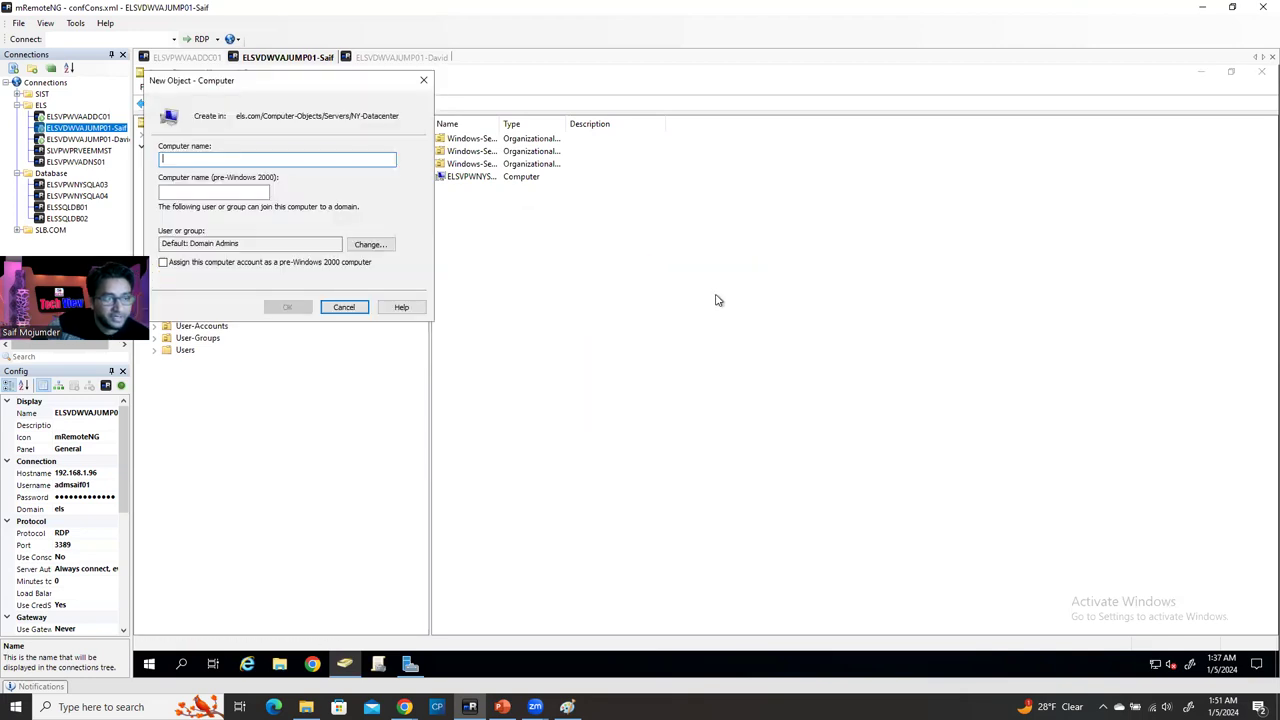
type("sdfsdfsd")
left_click(287, 307)
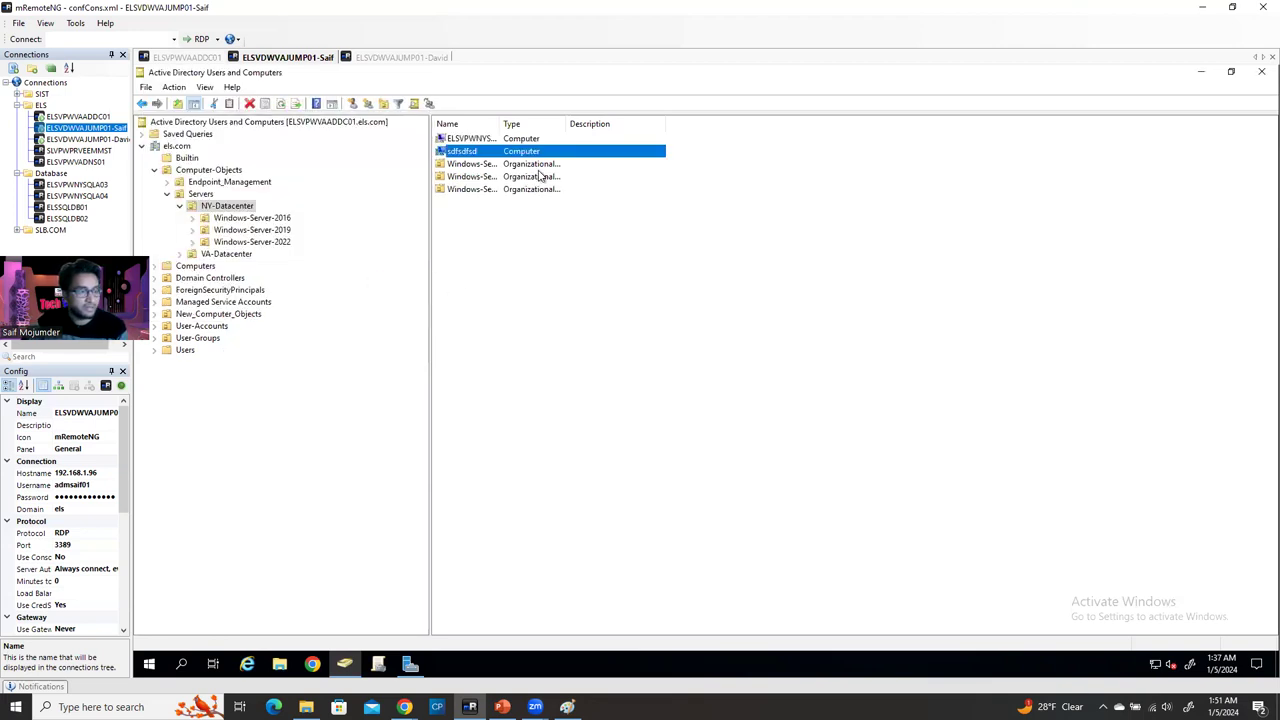
Delete the 'sdfsdfsd' test computer and return to the Servers OU.
right_click(535, 152)
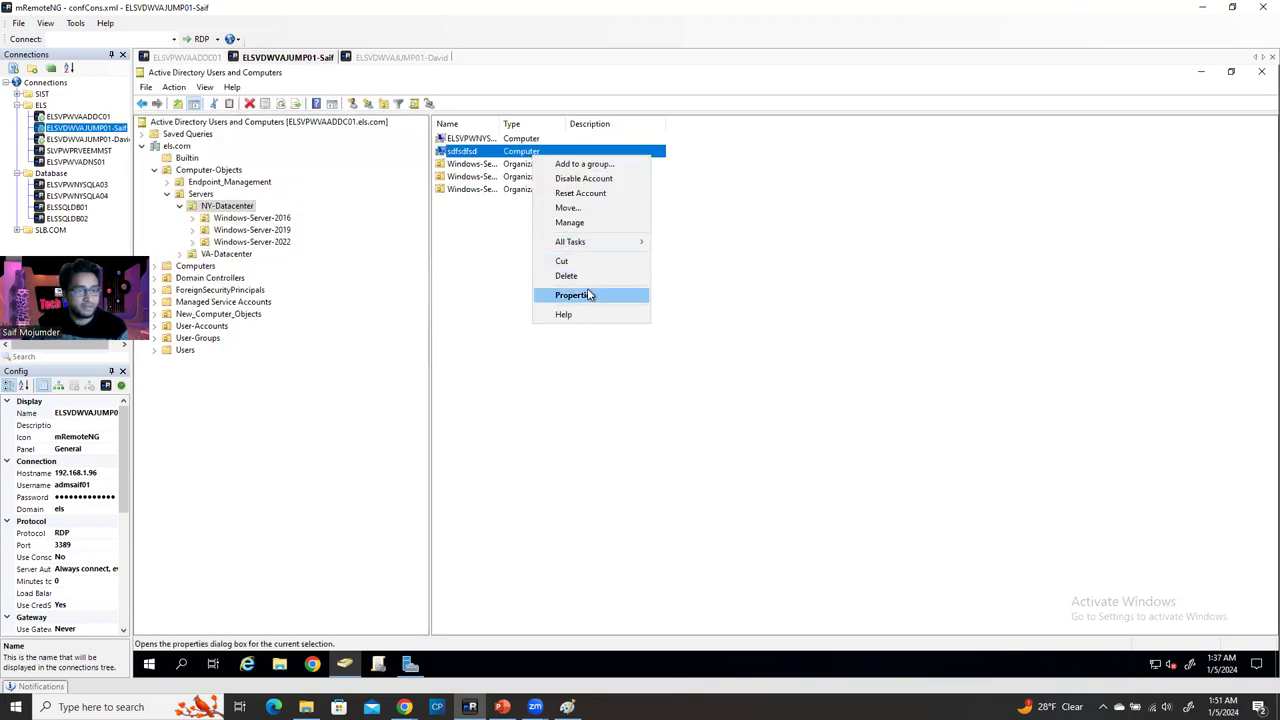
left_click(586, 276)
left_click(734, 416)
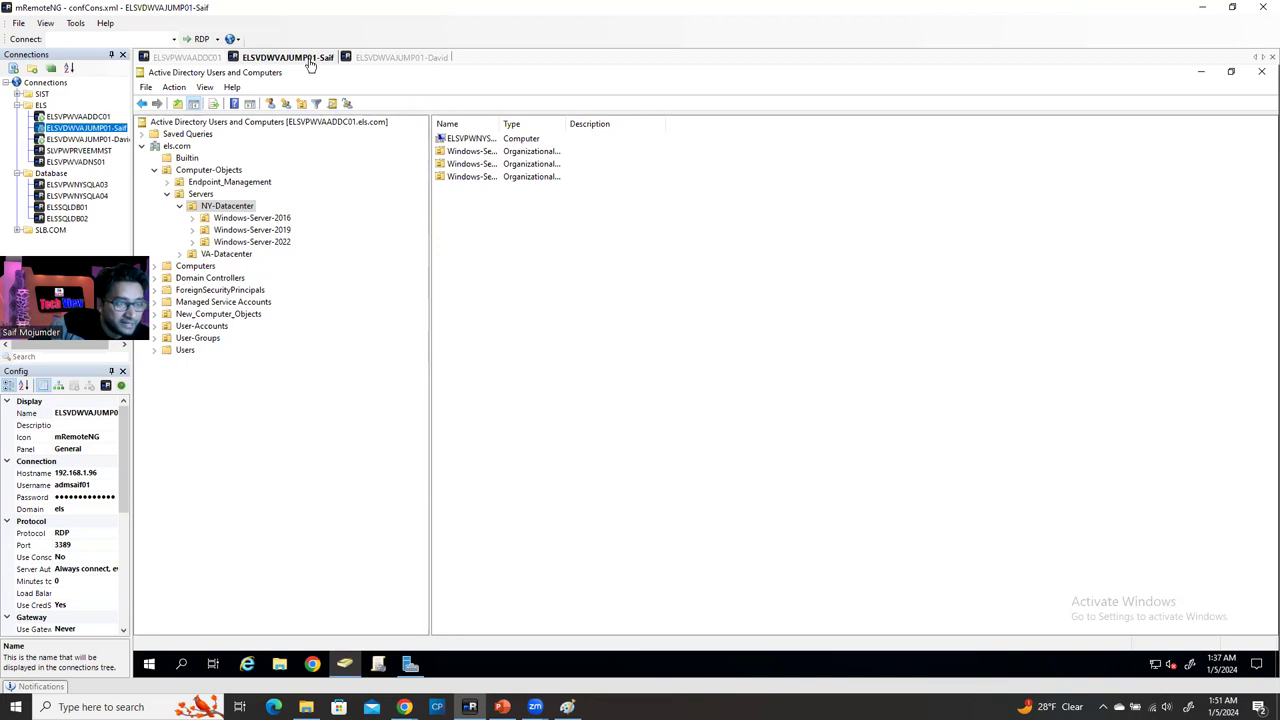
left_click(203, 195)
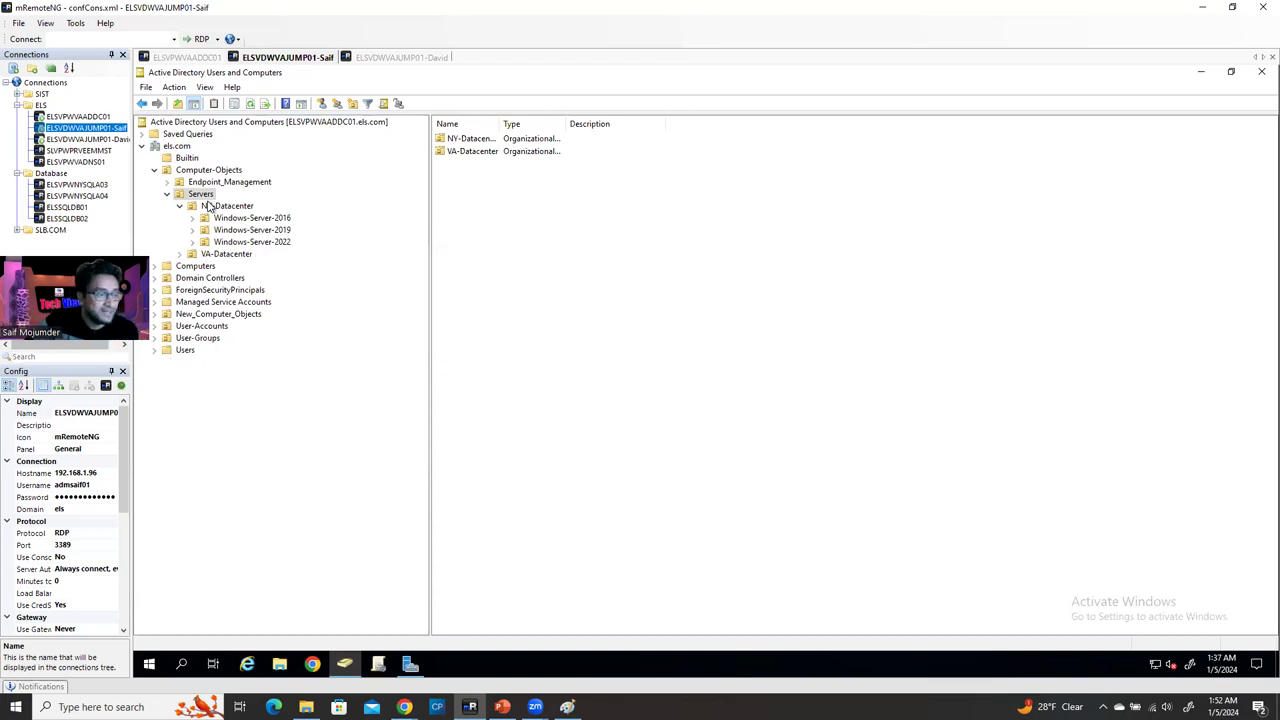
Connect to SLVPWPRVEEMMST from the Connections tree and review its domain and username settings.
left_click(90, 150)
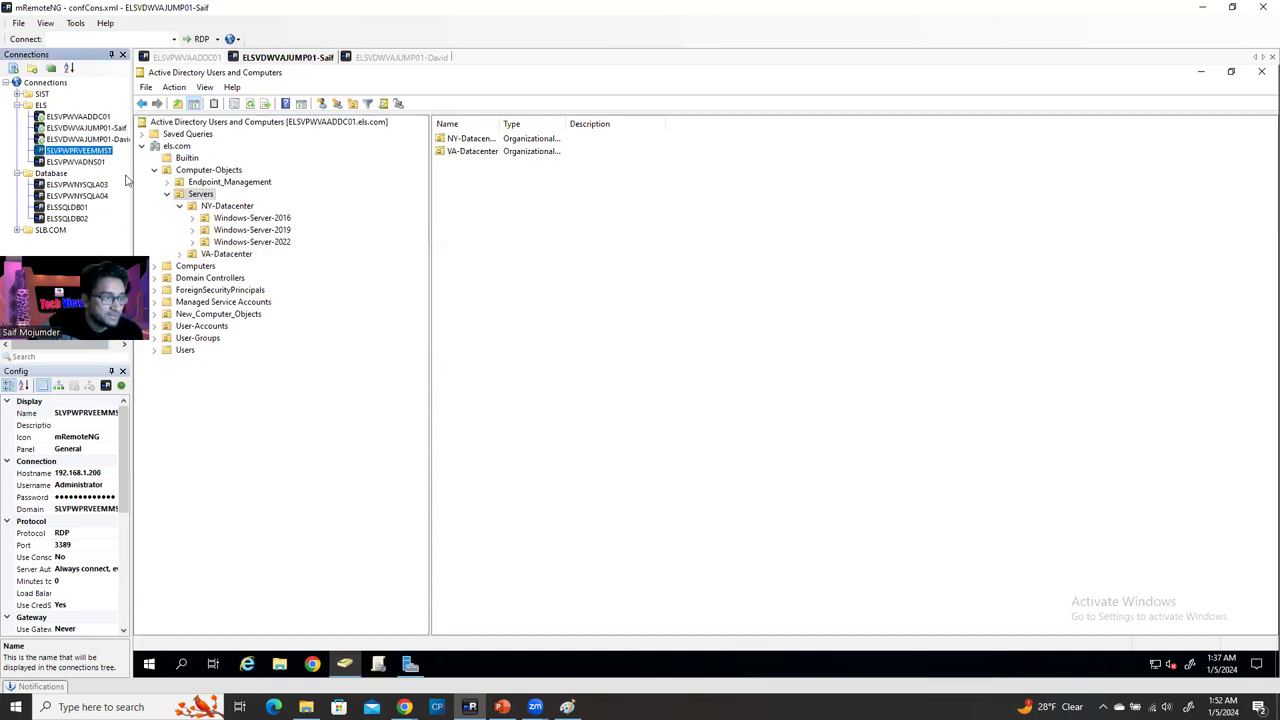
double_click(72, 150)
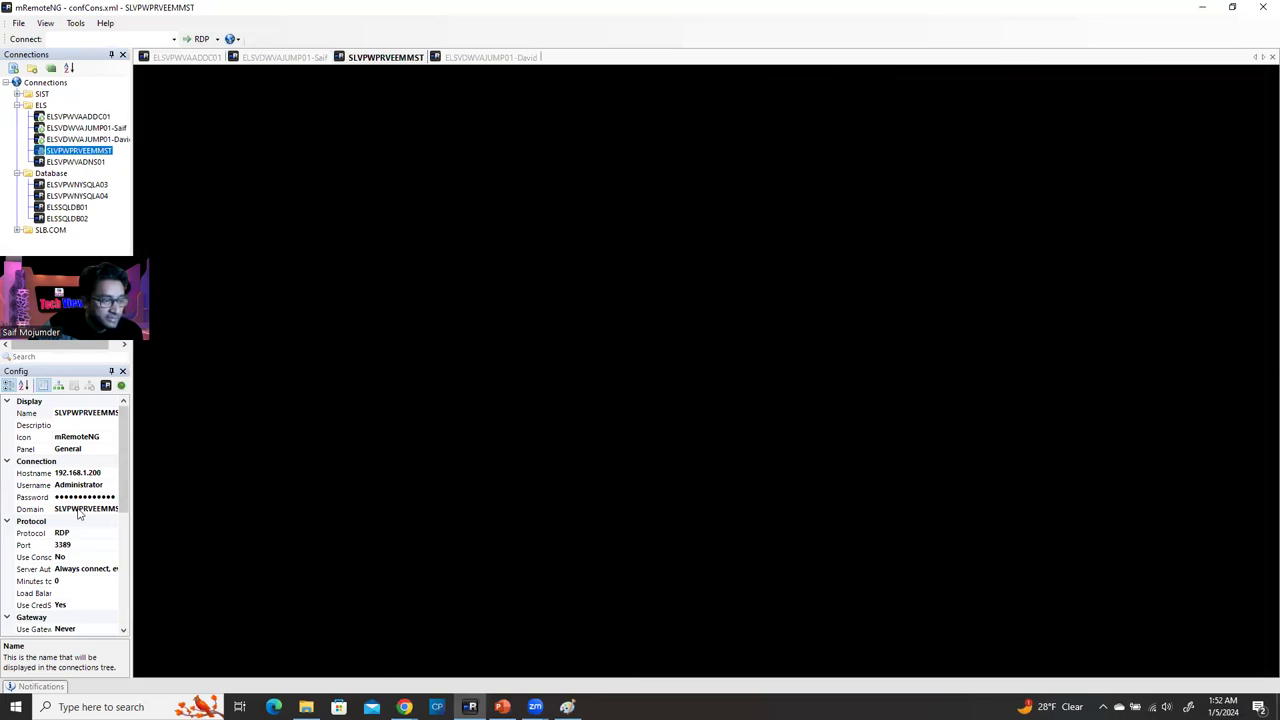
left_click(96, 510)
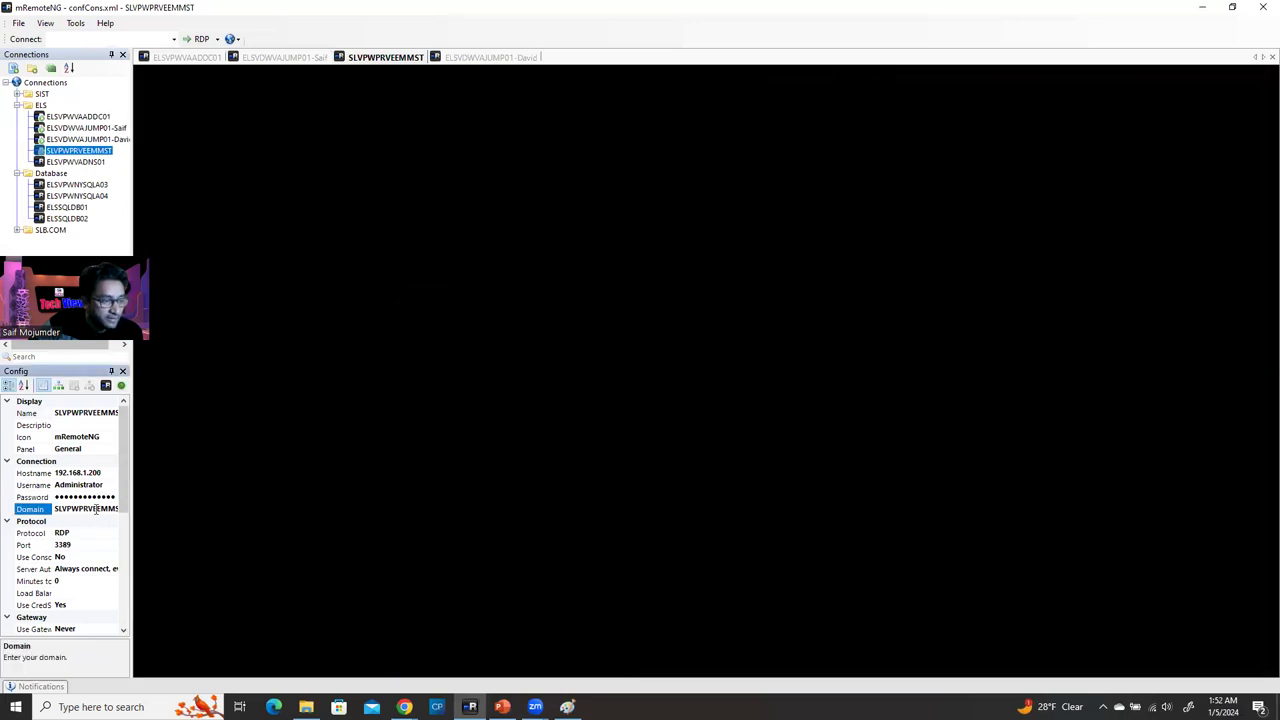
left_click(81, 485)
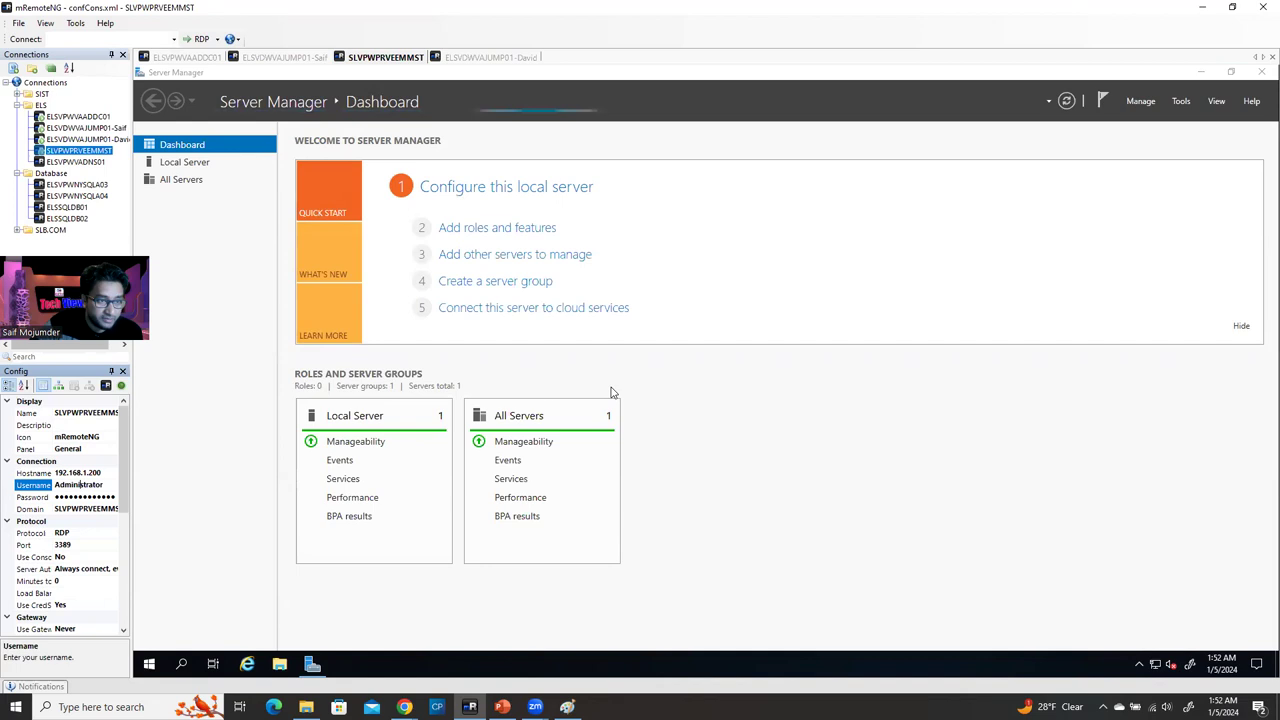
Return to the SLVPWPRVEEMMST session and show its Local Server properties page.
left_click(507, 59)
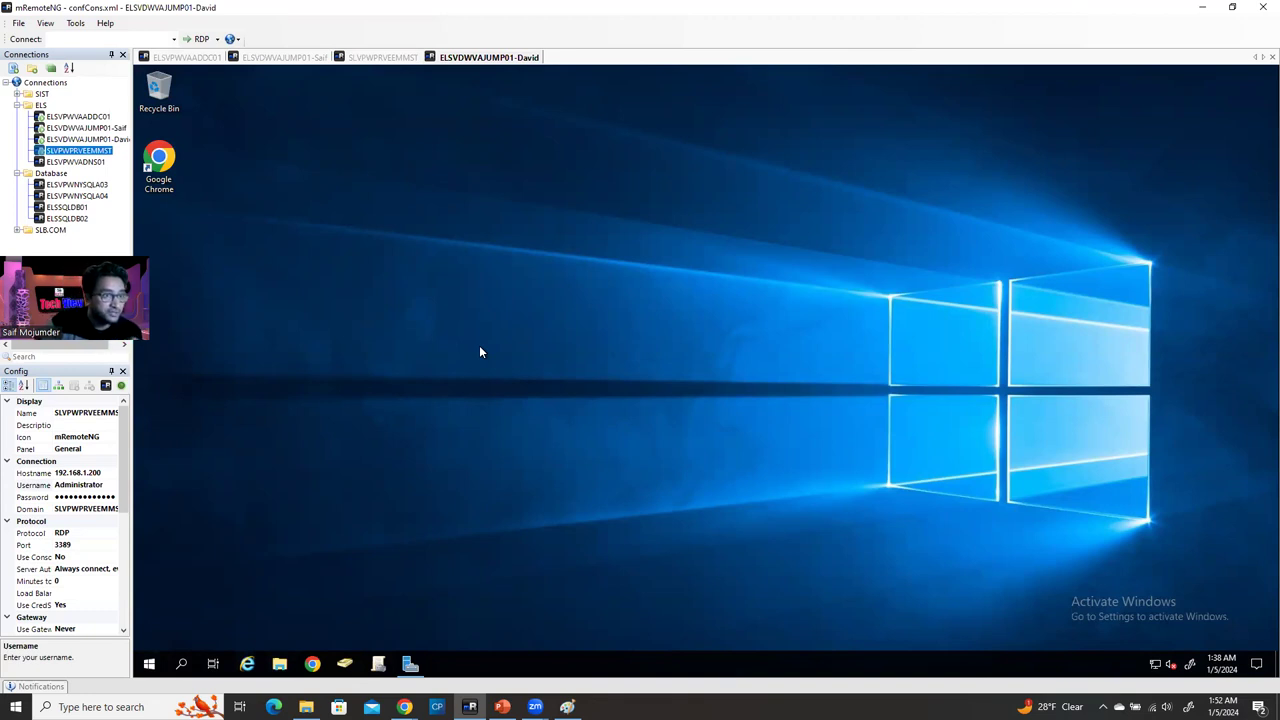
left_click(385, 58)
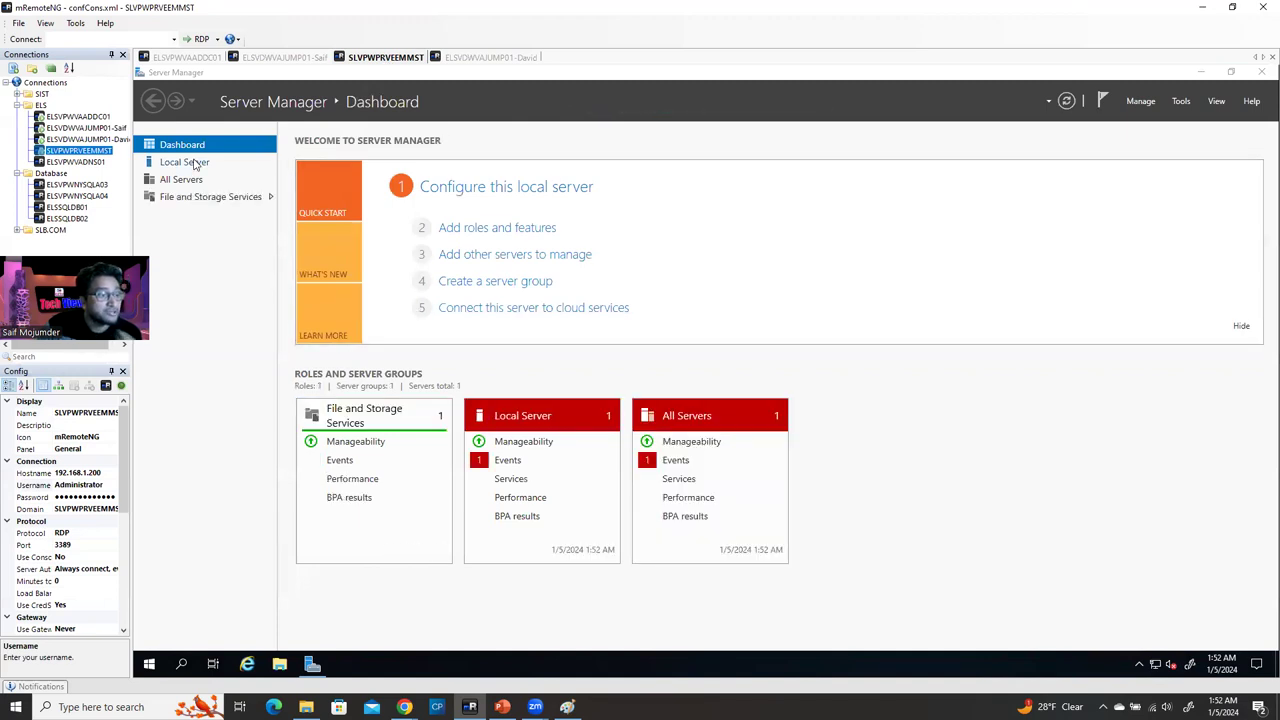
left_click(185, 162)
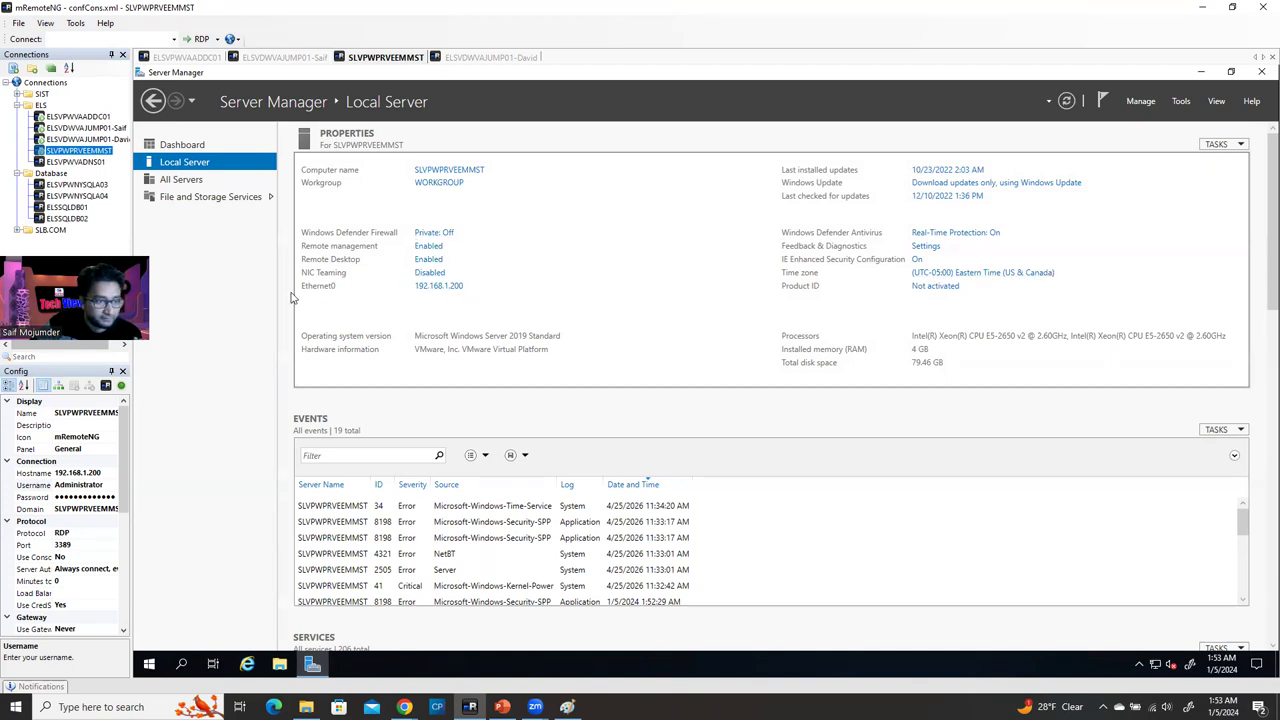
Change SLVPWPRVEEMMST's membership from workgroup to the els.com domain.
left_click(455, 172)
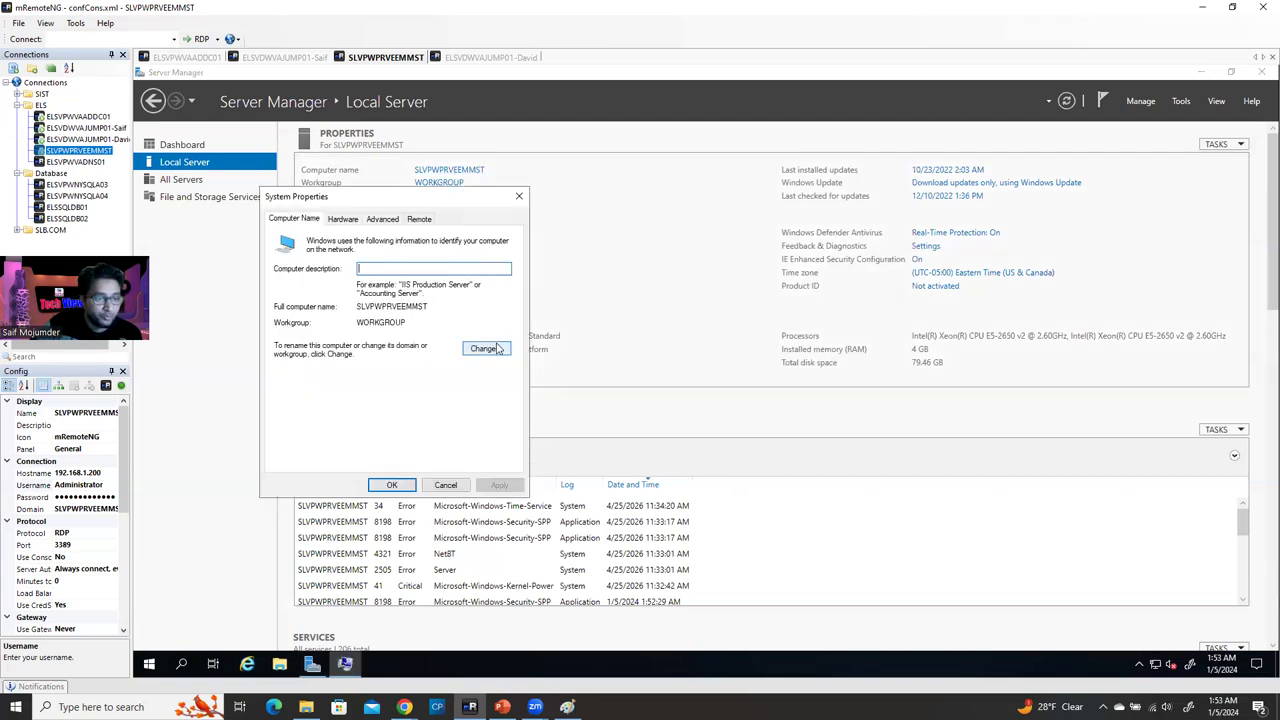
left_click(486, 348)
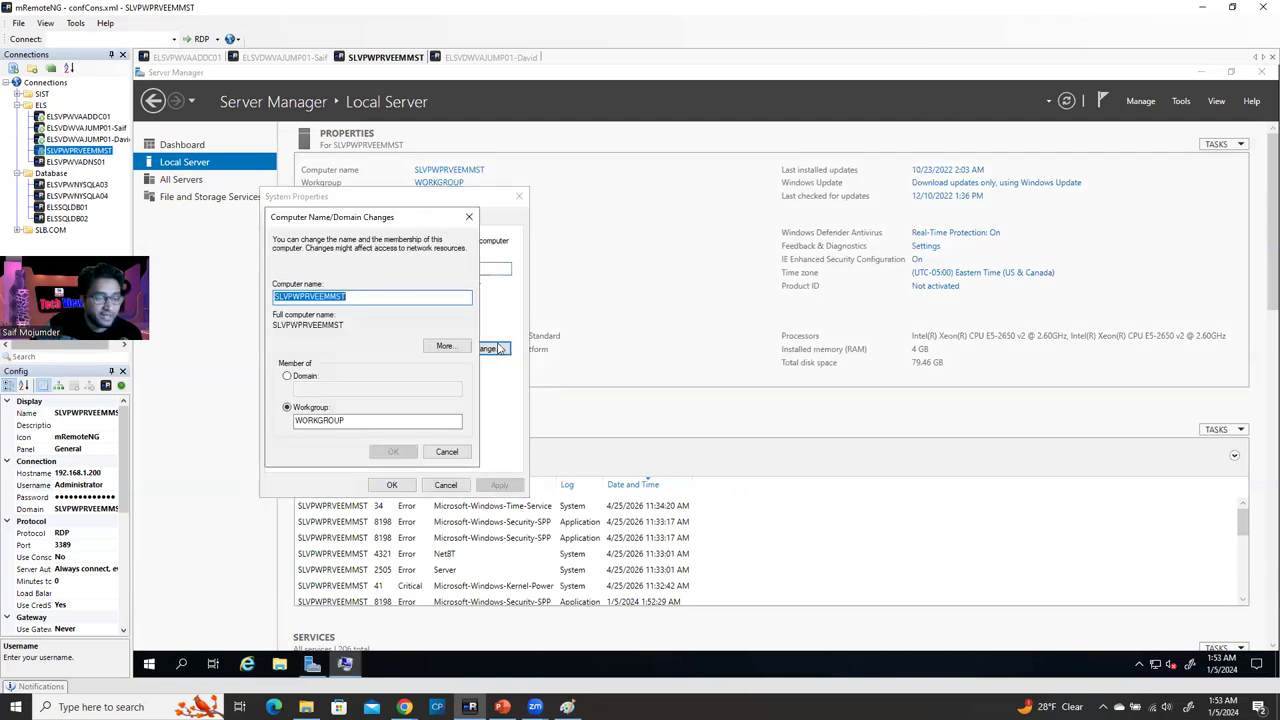
left_click(305, 380)
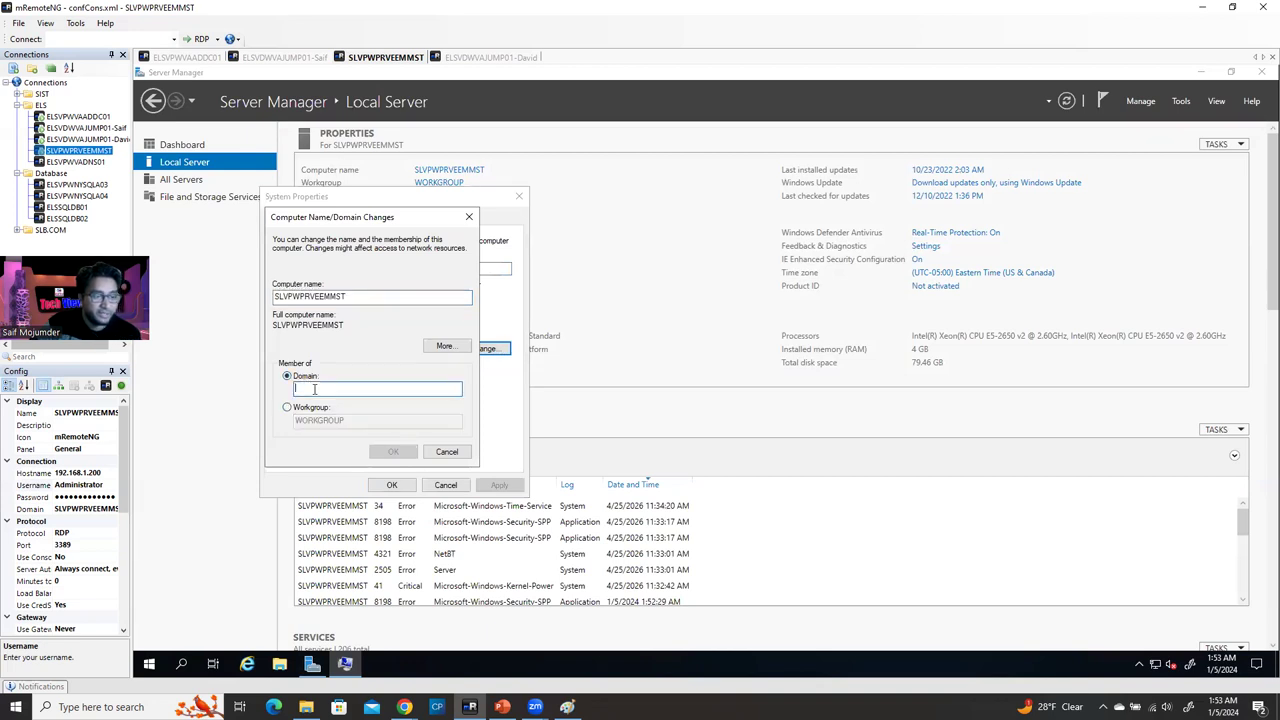
type("els.com")
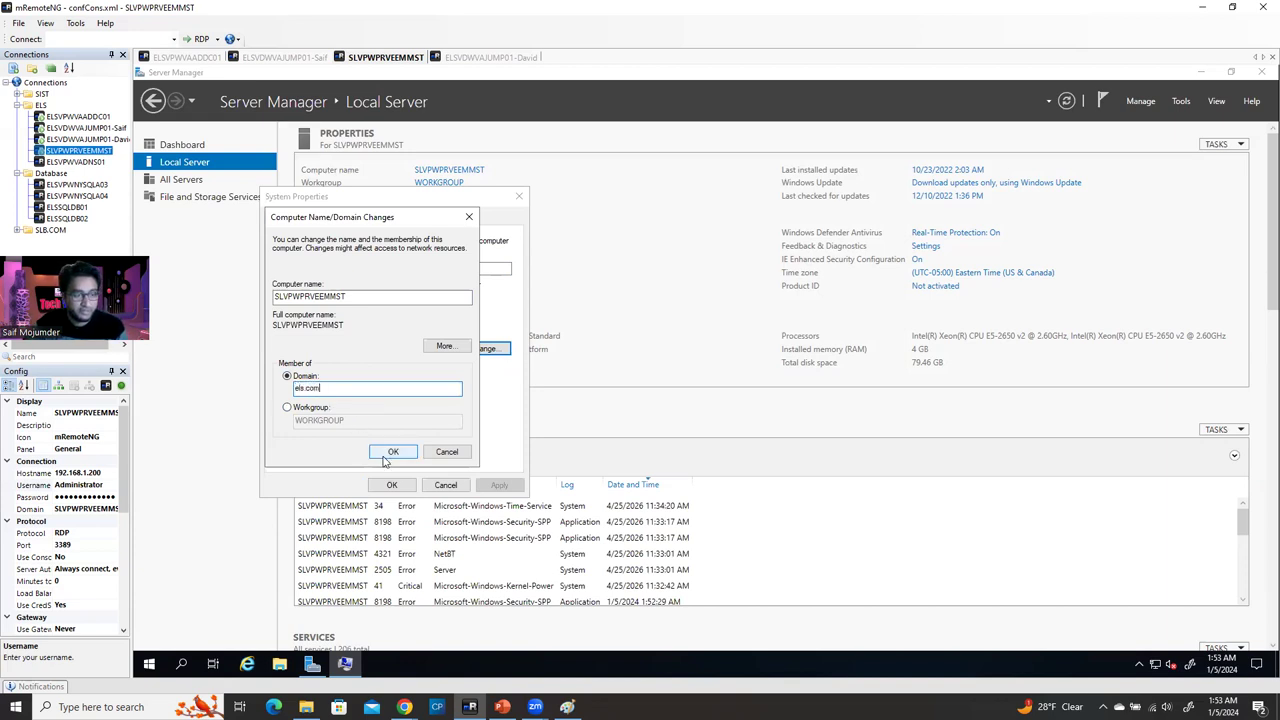
left_click(392, 454)
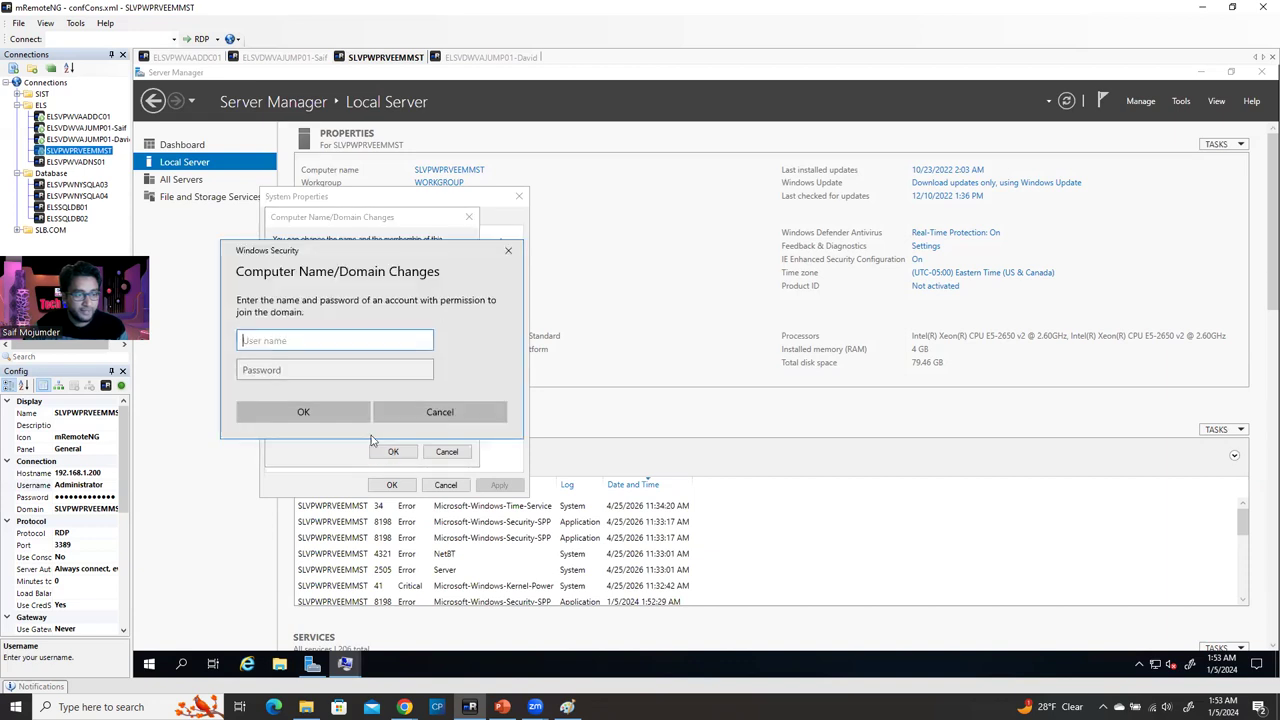
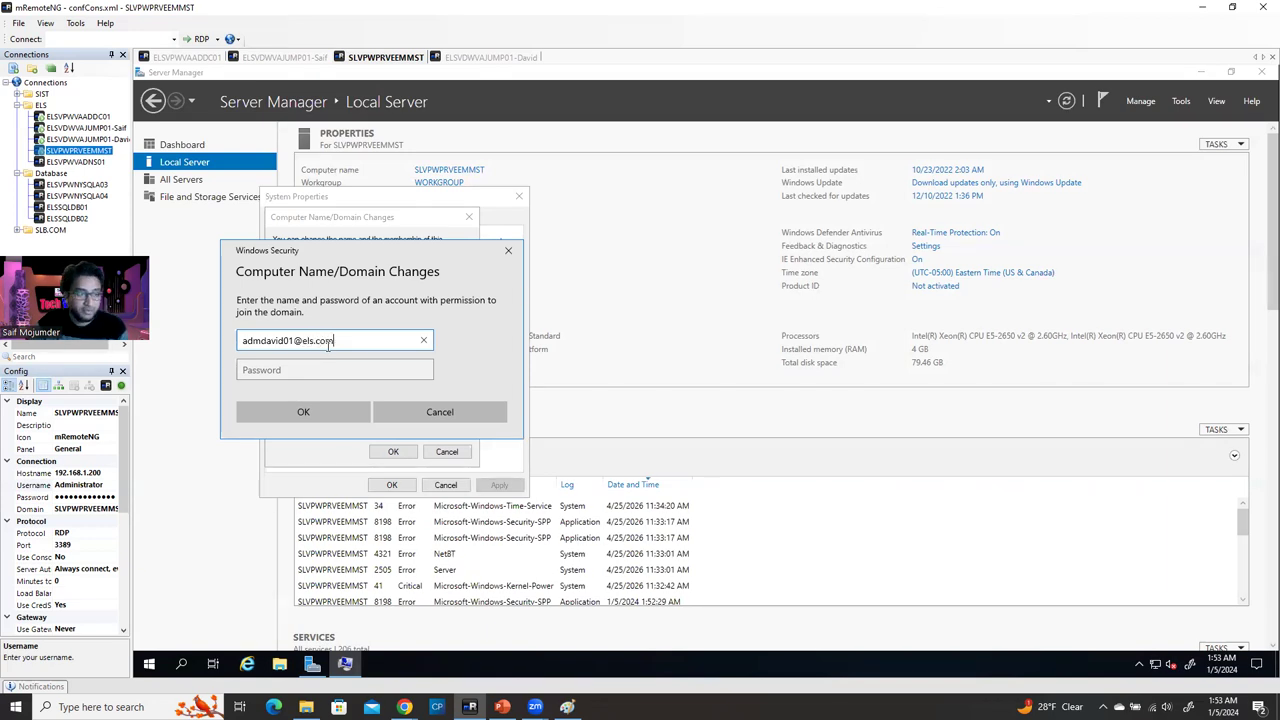
Enter the els.com domain account's username and password to authorize the join.
left_click(328, 367)
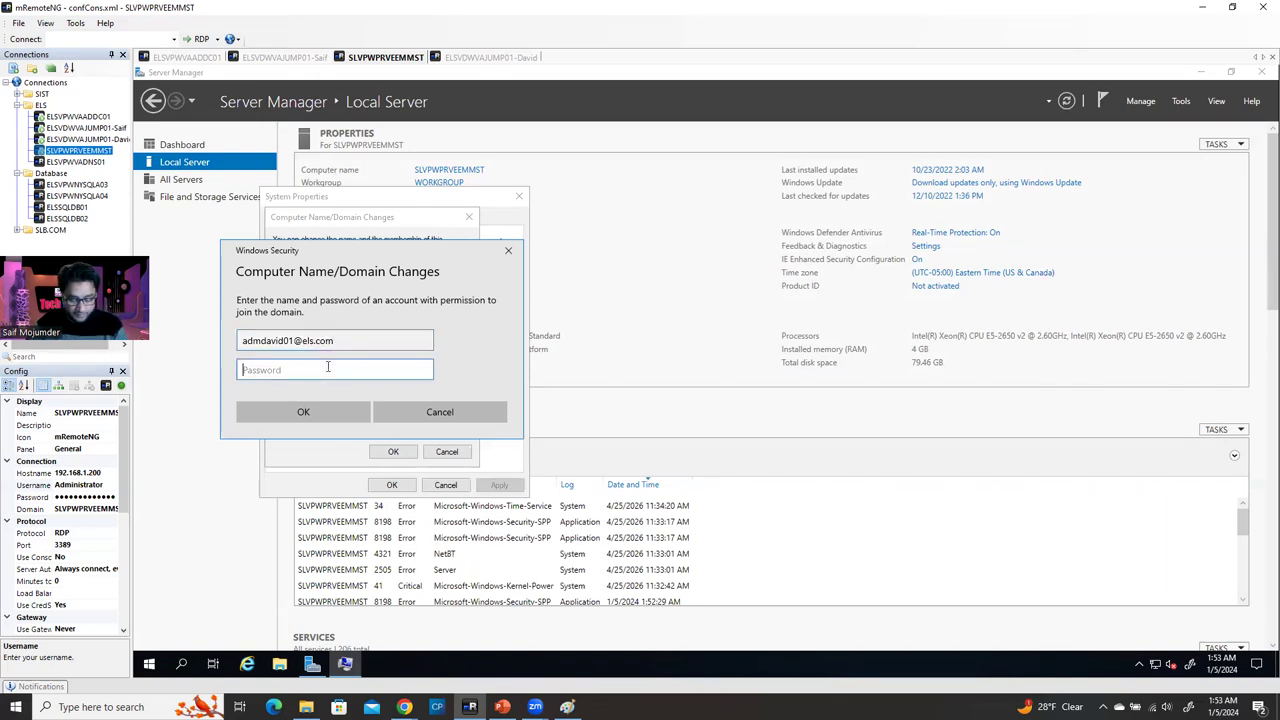
type("************")
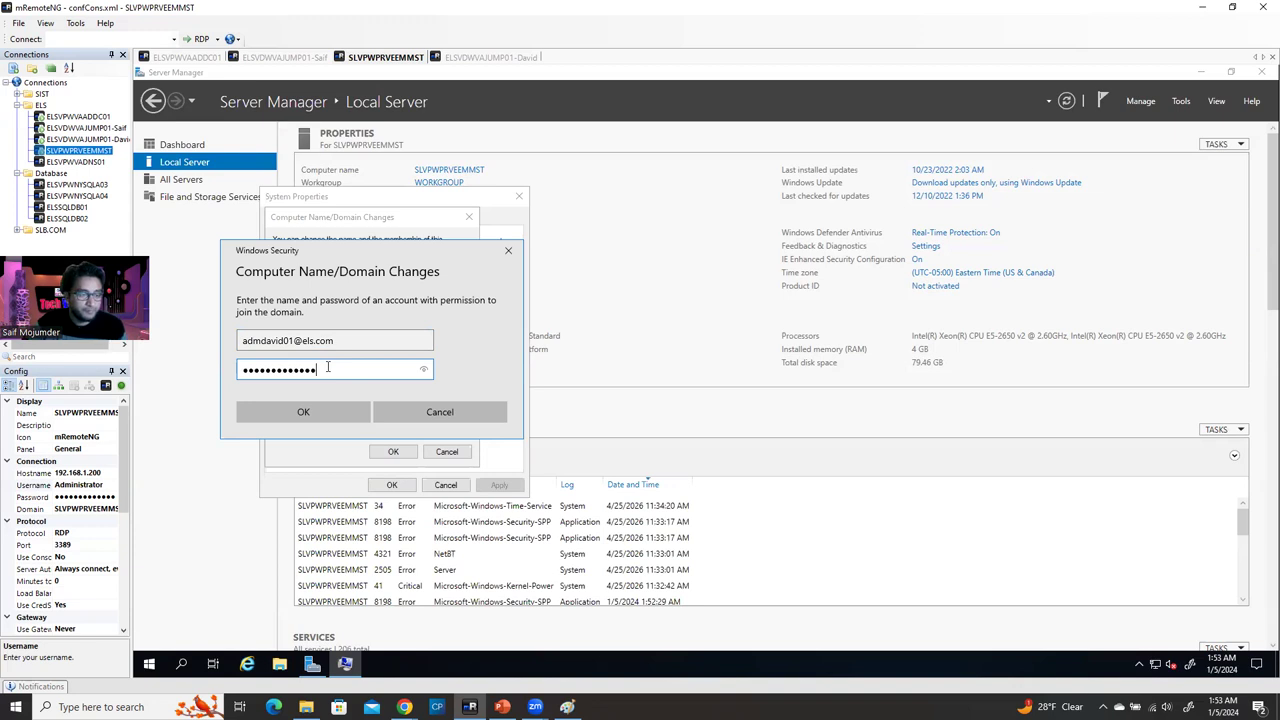
left_click(305, 412)
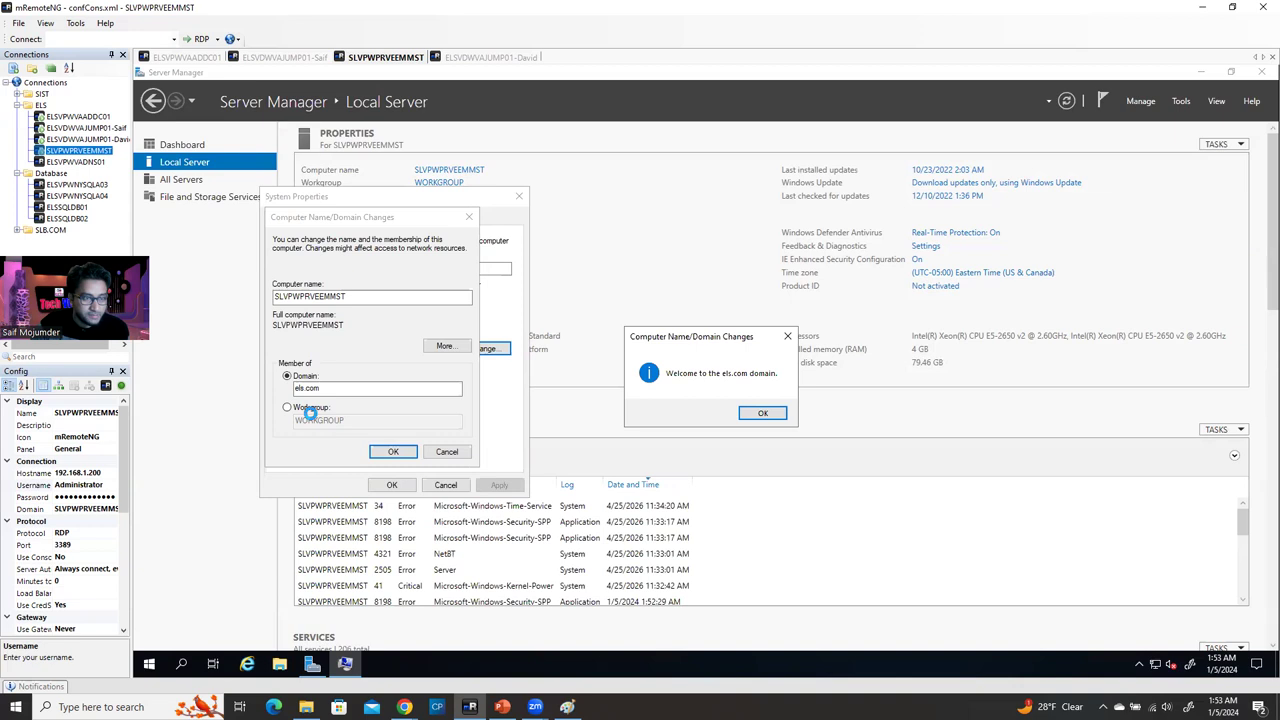
Acknowledge the domain welcome and restart notices, close System Properties, and restart the server.
left_click(762, 413)
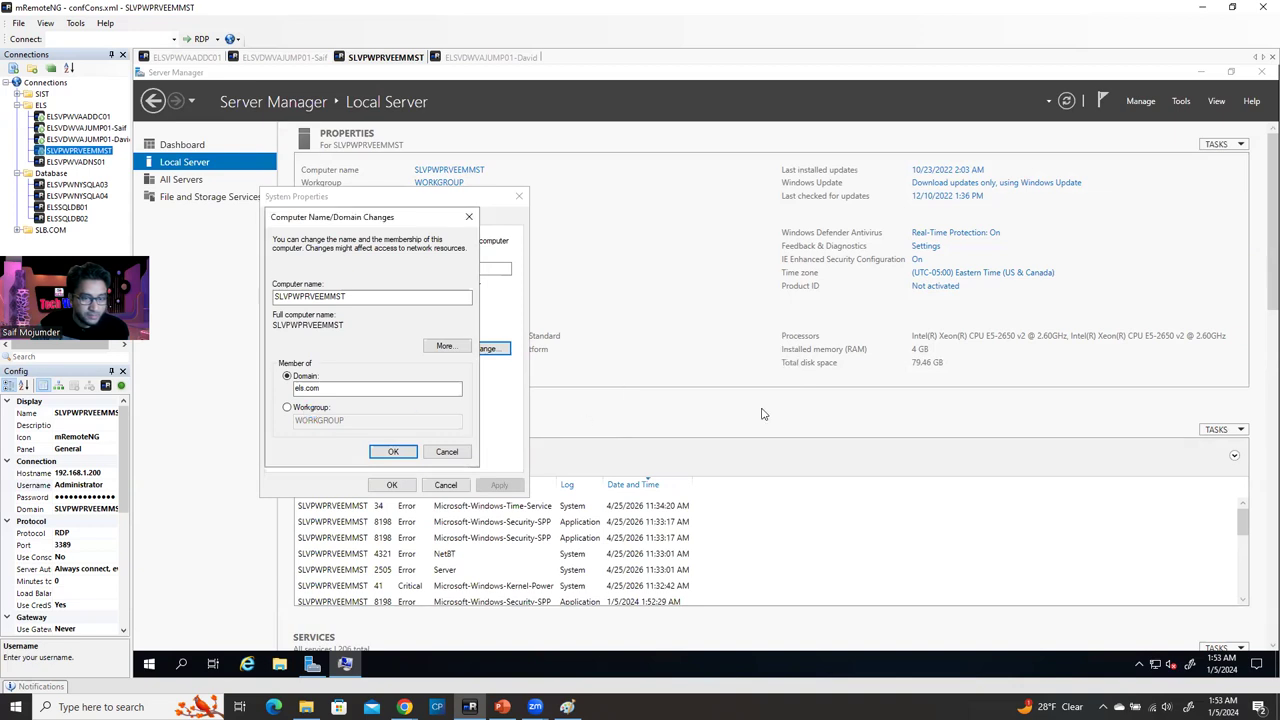
left_click(787, 382)
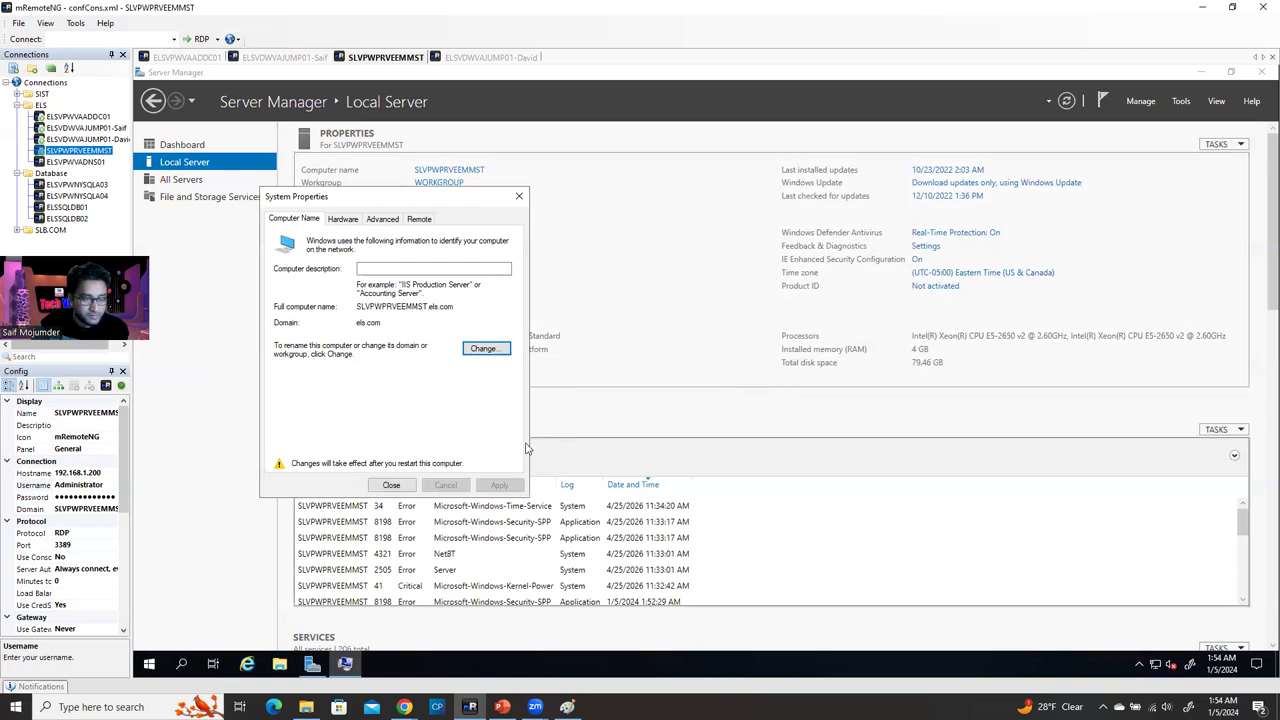
left_click(391, 485)
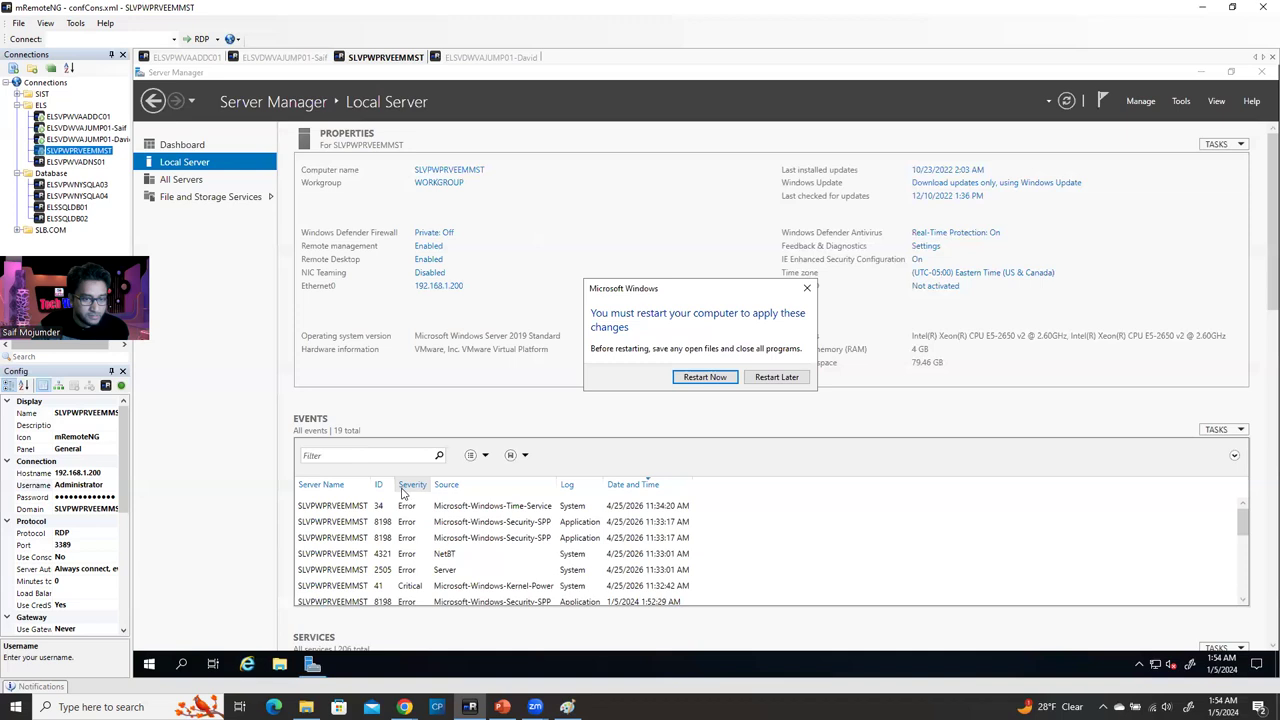
left_click(709, 378)
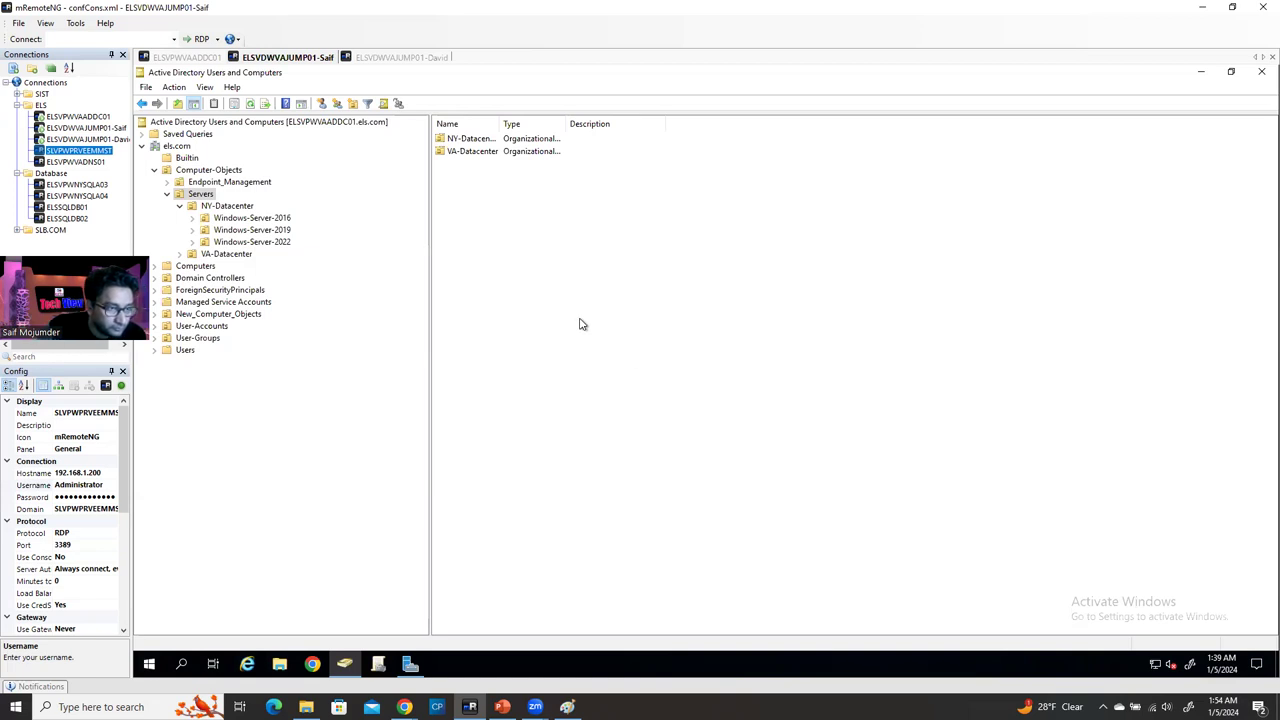
Open Endpoint_Management's properties and close them without changes.
left_click(254, 187)
right_click(257, 188)
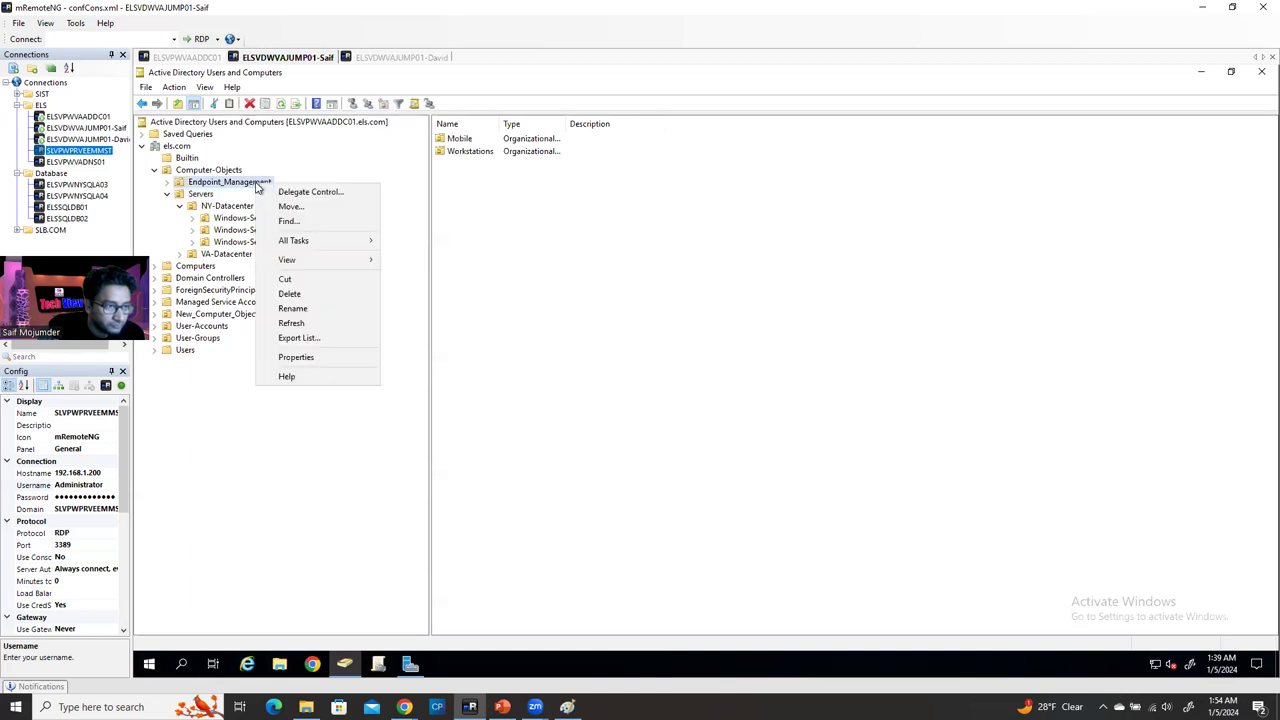
left_click(313, 360)
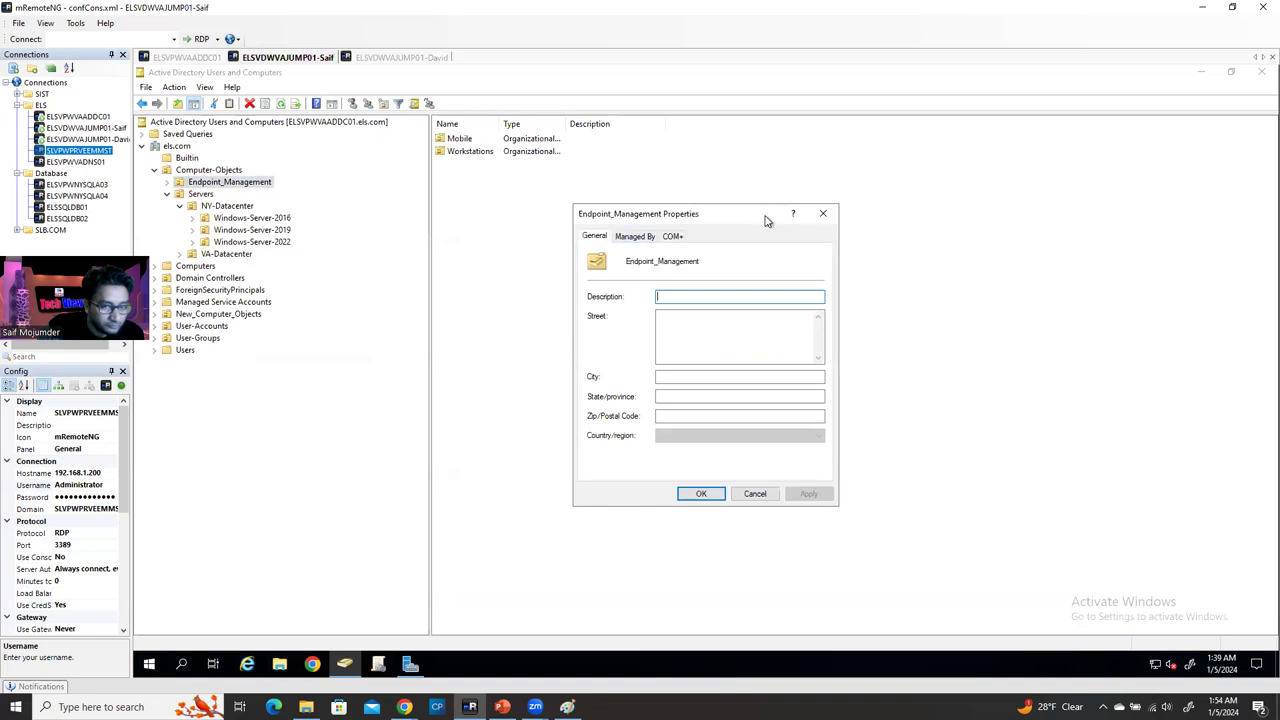
left_click(825, 215)
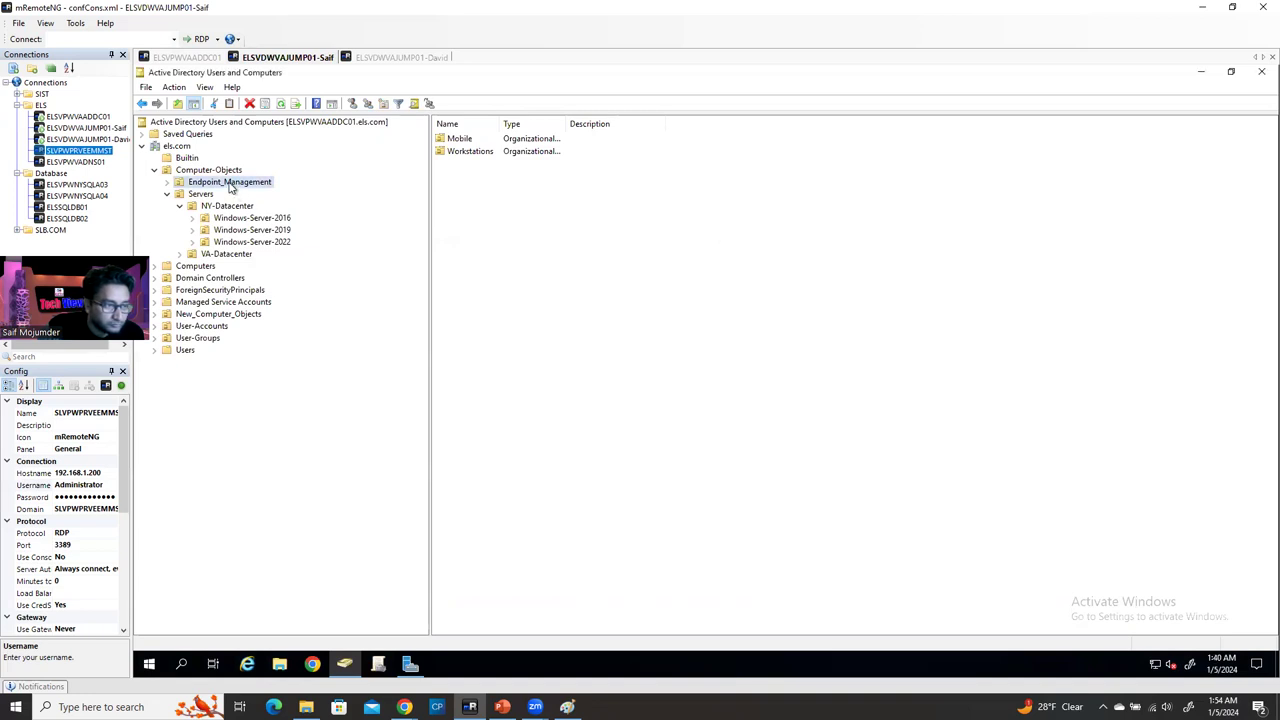
Enable Advanced Features and inspect SLVPWPRVEEMMST in the widened Computers container list.
left_click(205, 87)
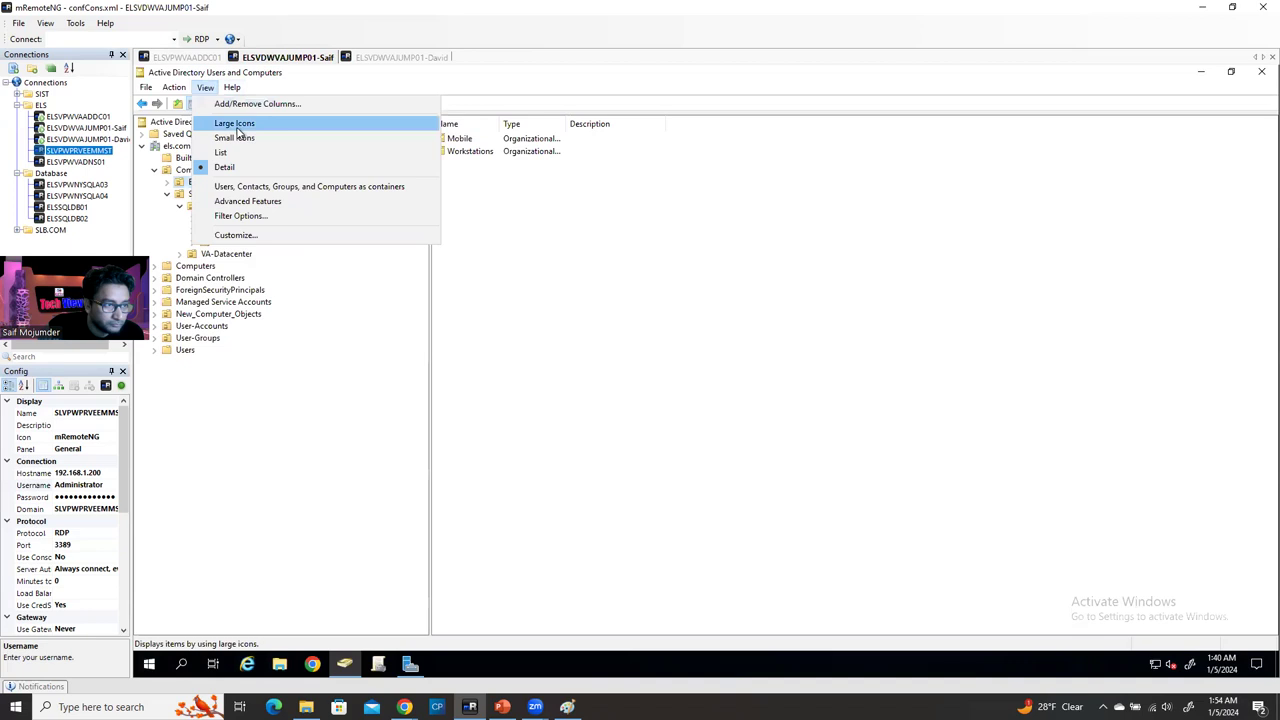
left_click(253, 201)
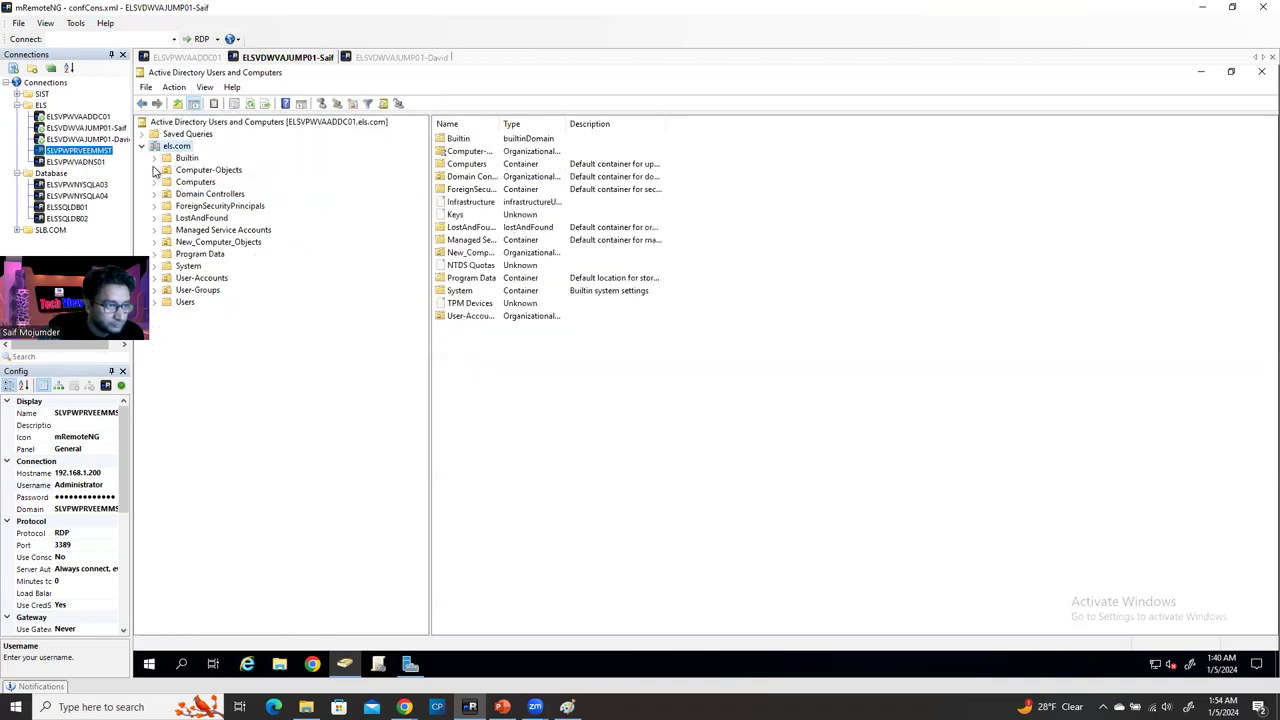
left_click(154, 170)
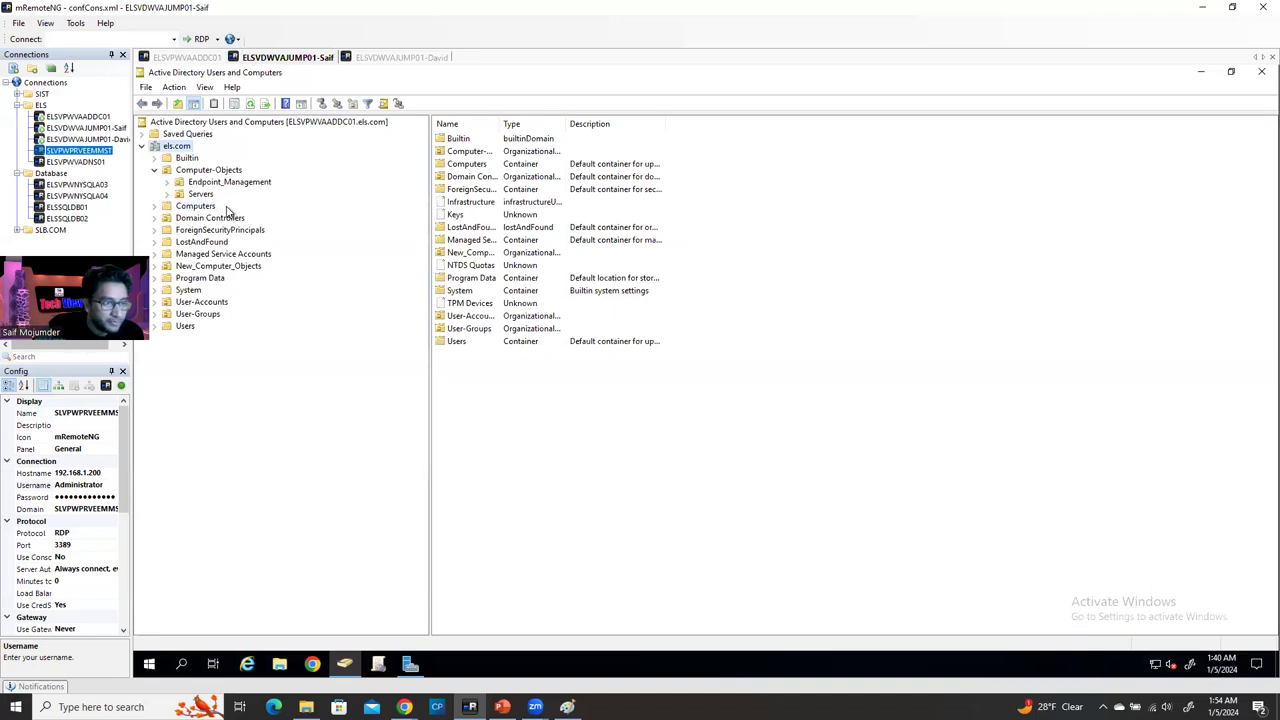
left_click(195, 206)
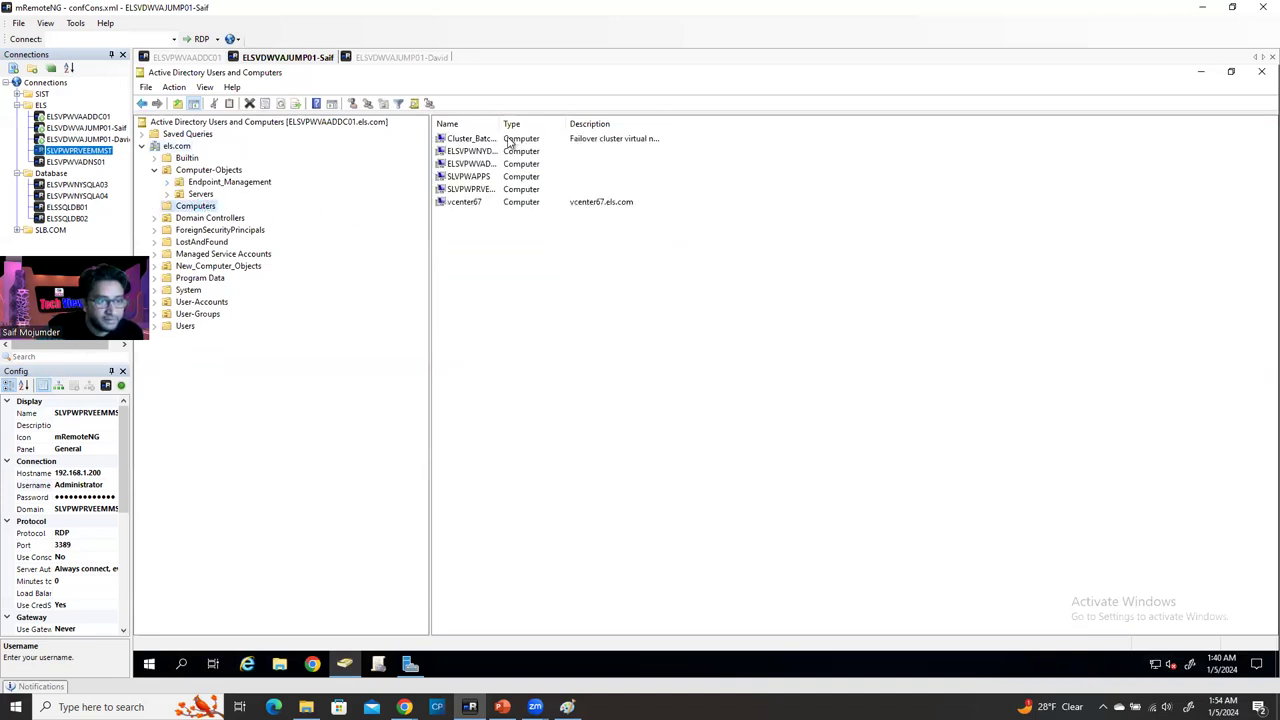
left_click_drag(500, 124, 655, 128)
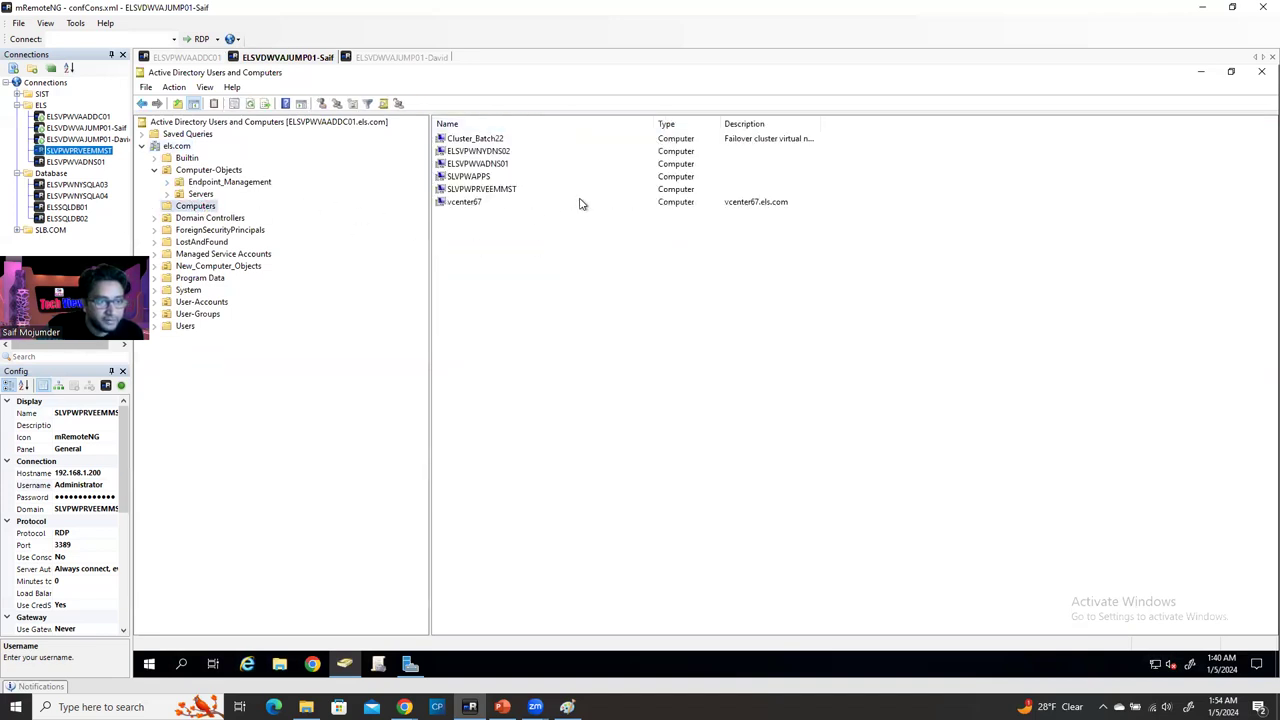
left_click(500, 192)
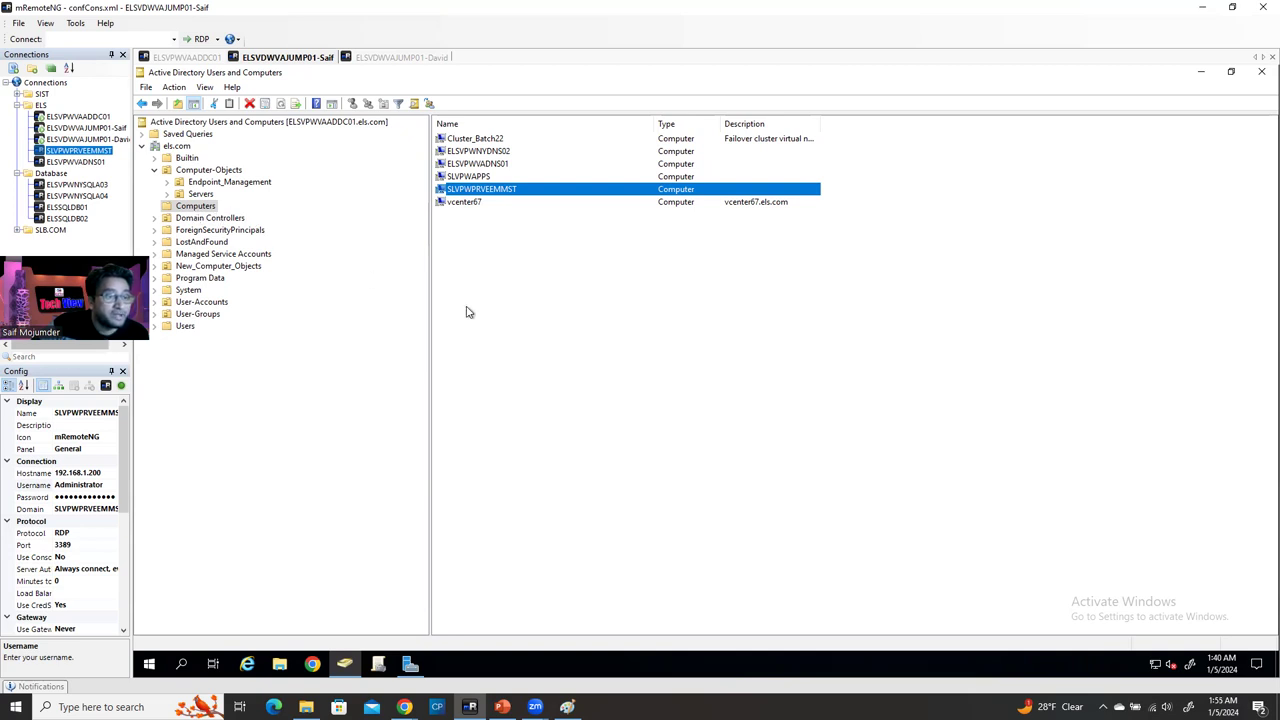
left_click(607, 344)
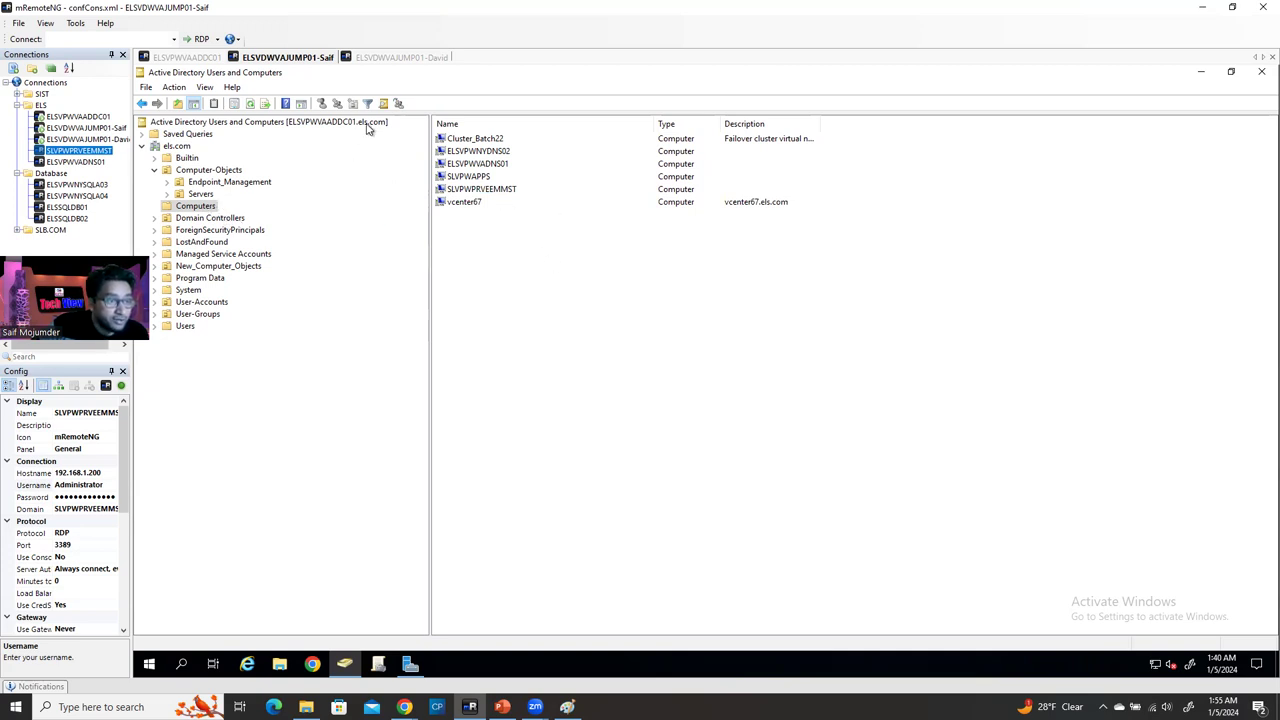
Try moving SLVPWPRVEEMMST into the Servers OU and dismiss the access denied error.
left_click(403, 58)
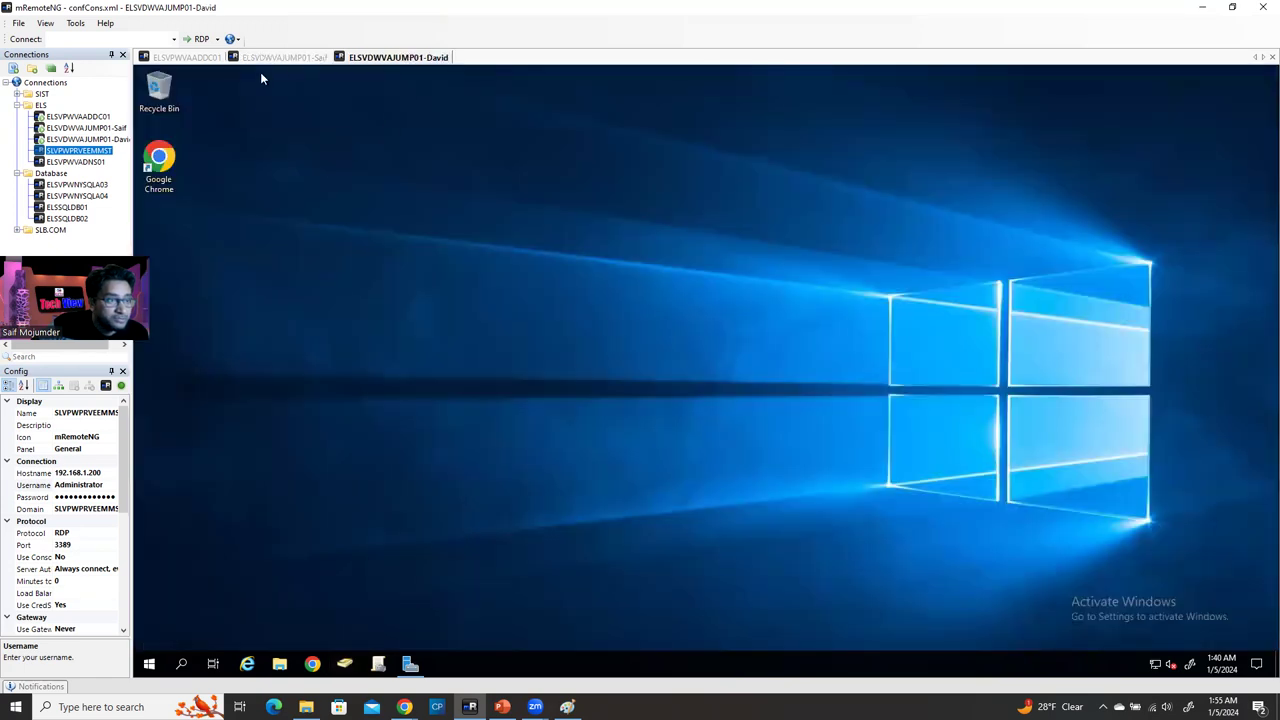
left_click(282, 58)
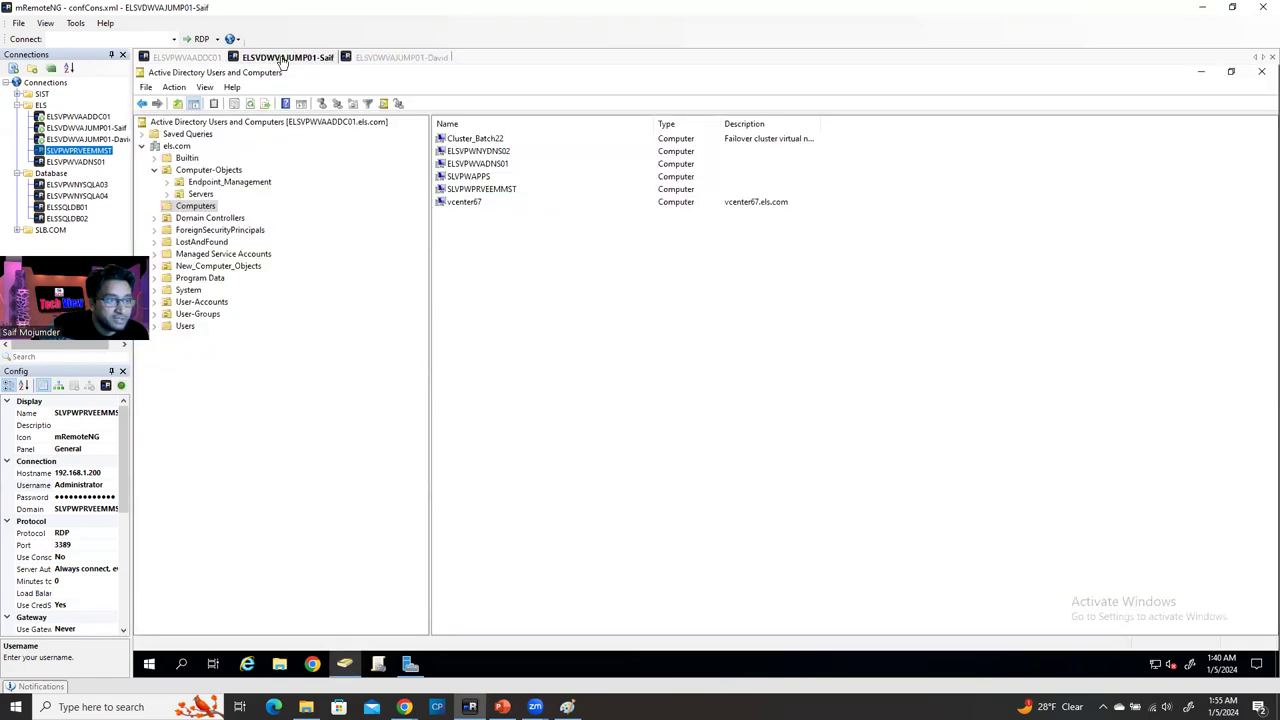
left_click(480, 190)
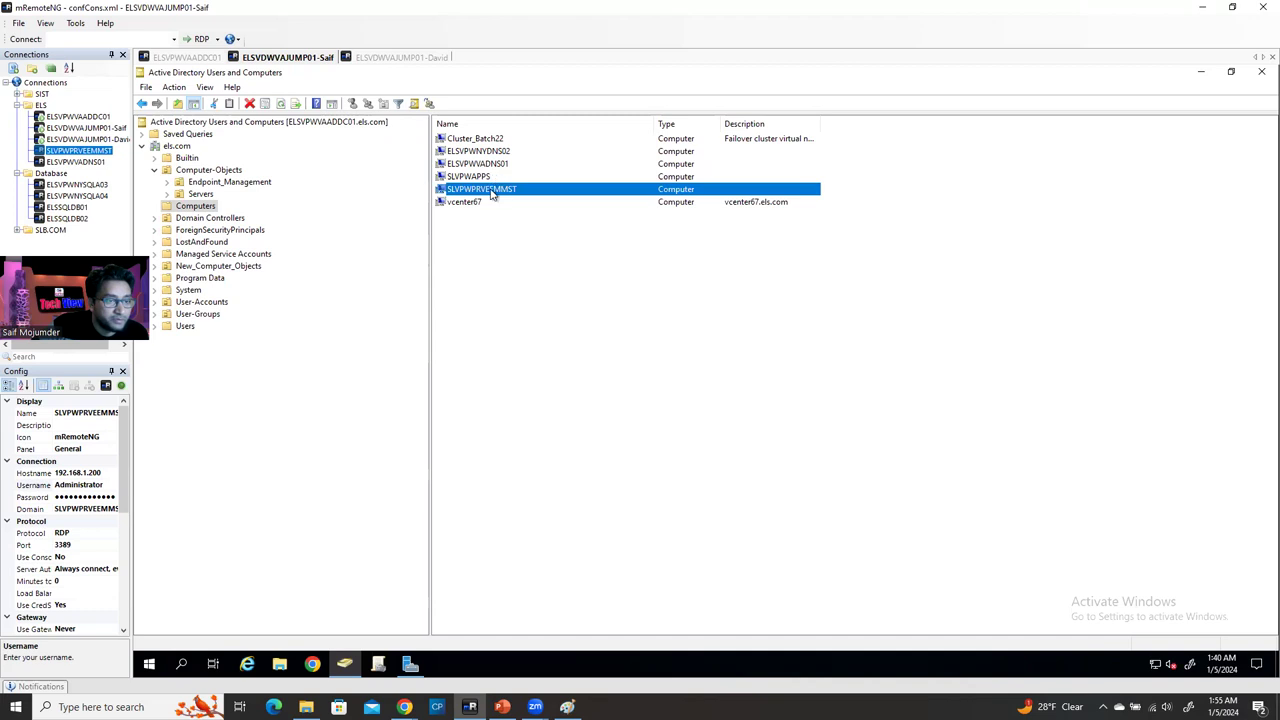
left_click_drag(201, 197, 205, 199)
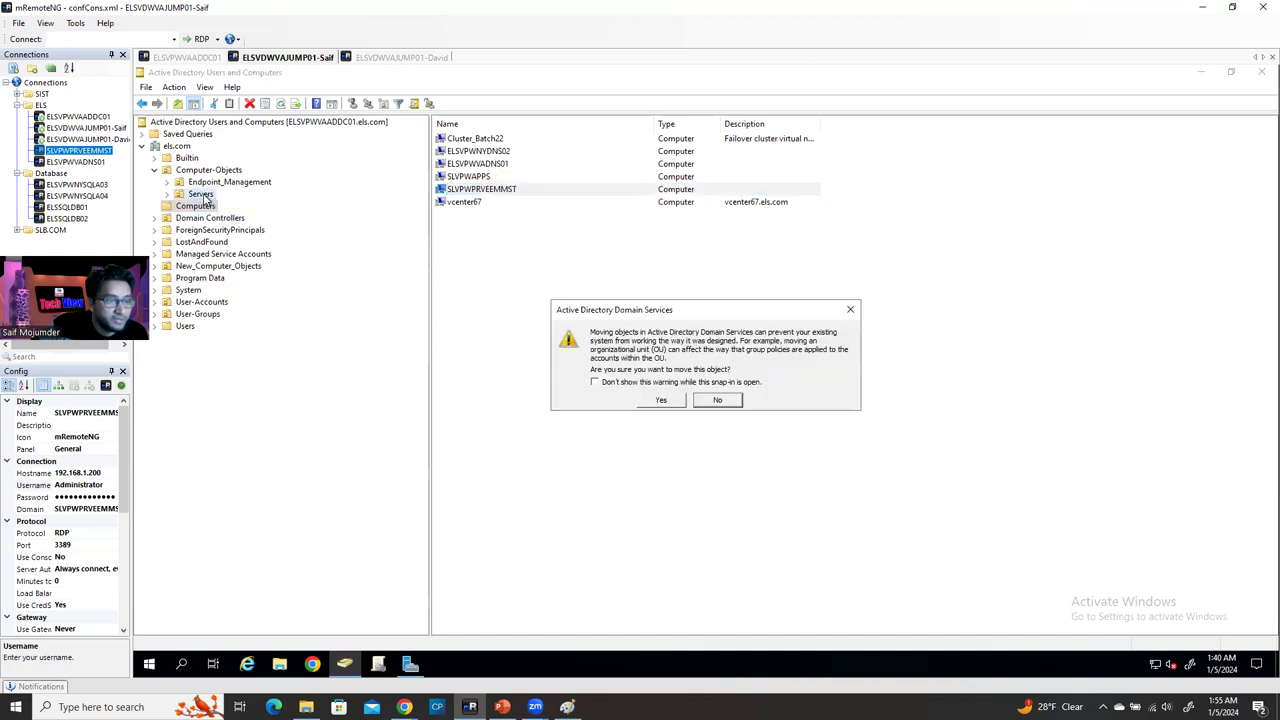
left_click(674, 401)
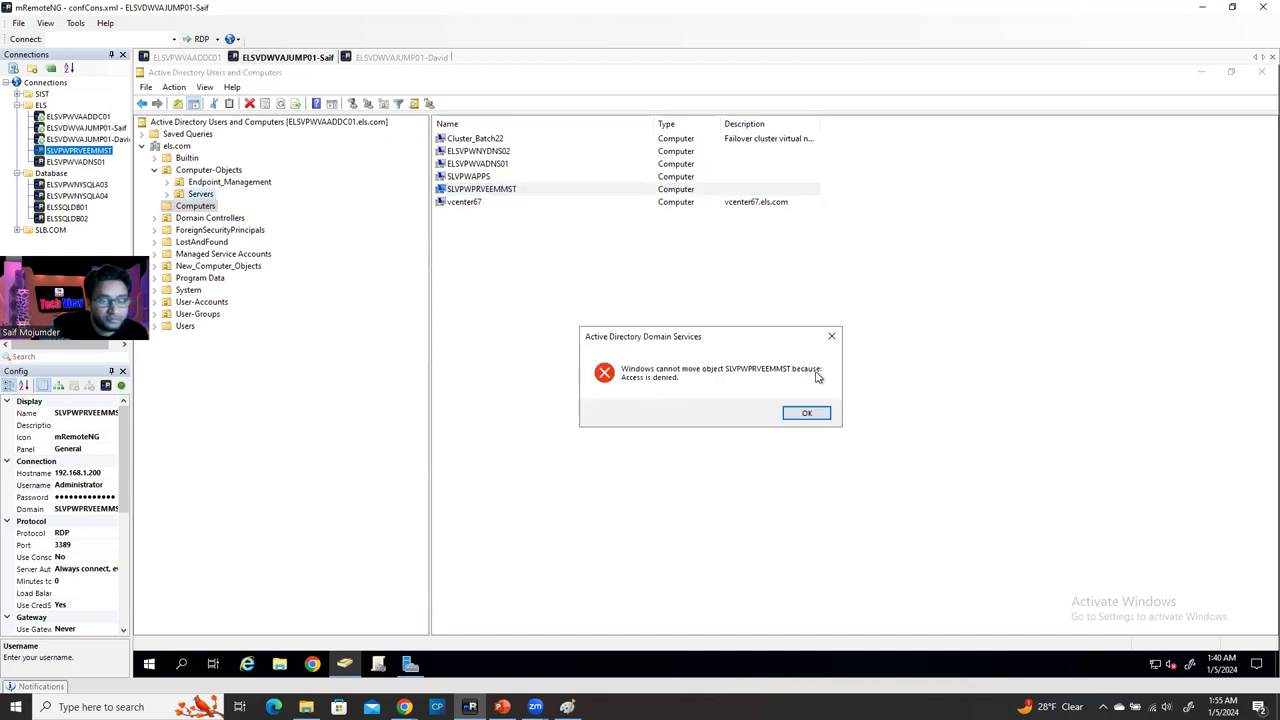
left_click(810, 413)
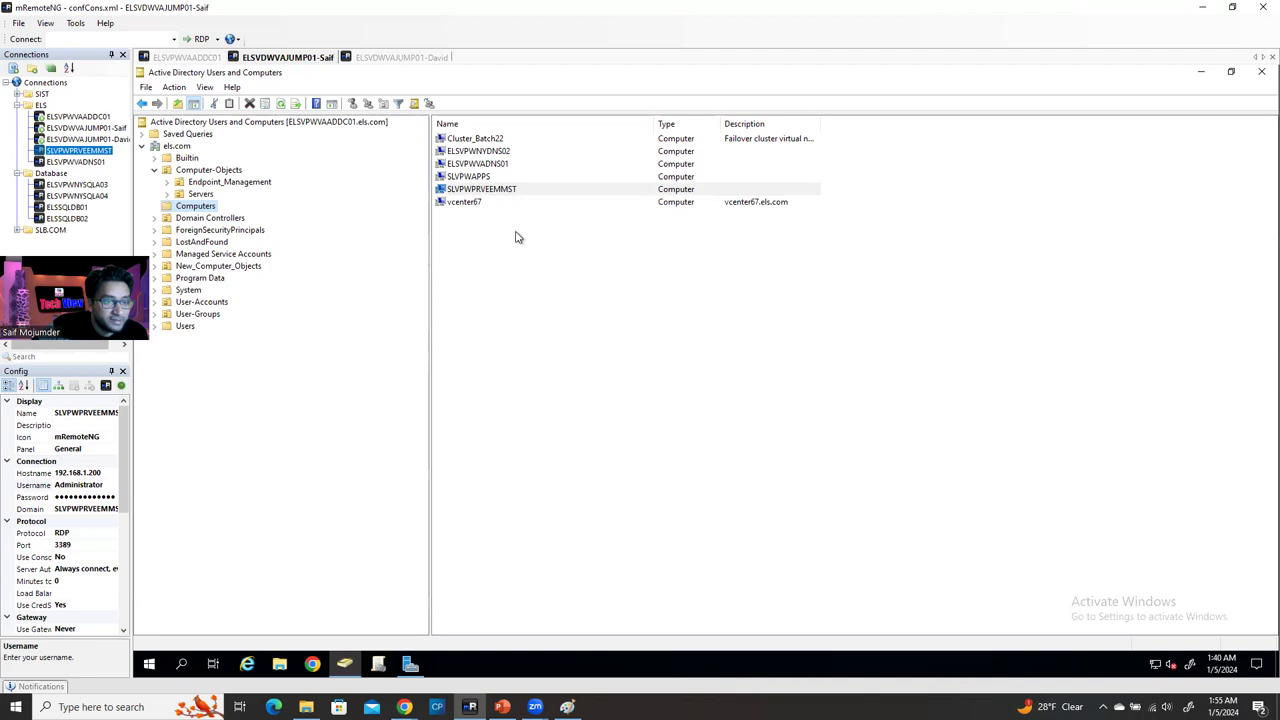
Open the Endpoint_Management OU's properties.
left_click(196, 185)
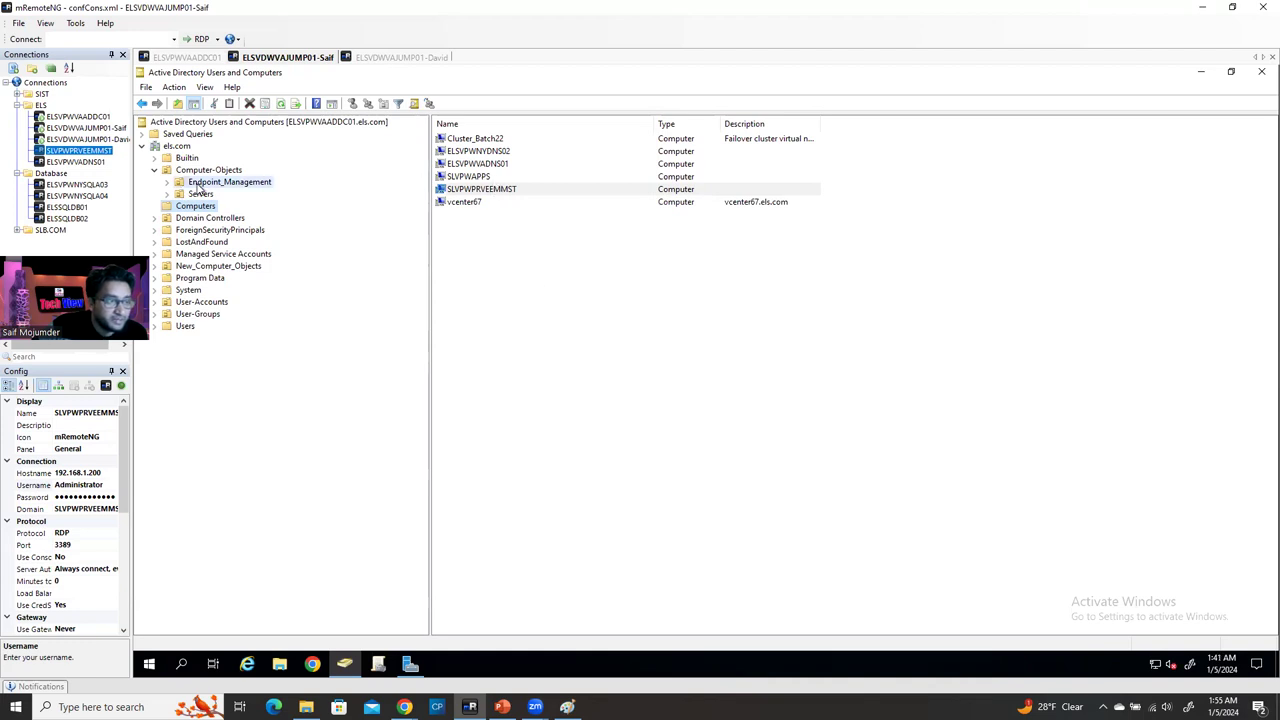
right_click(200, 188)
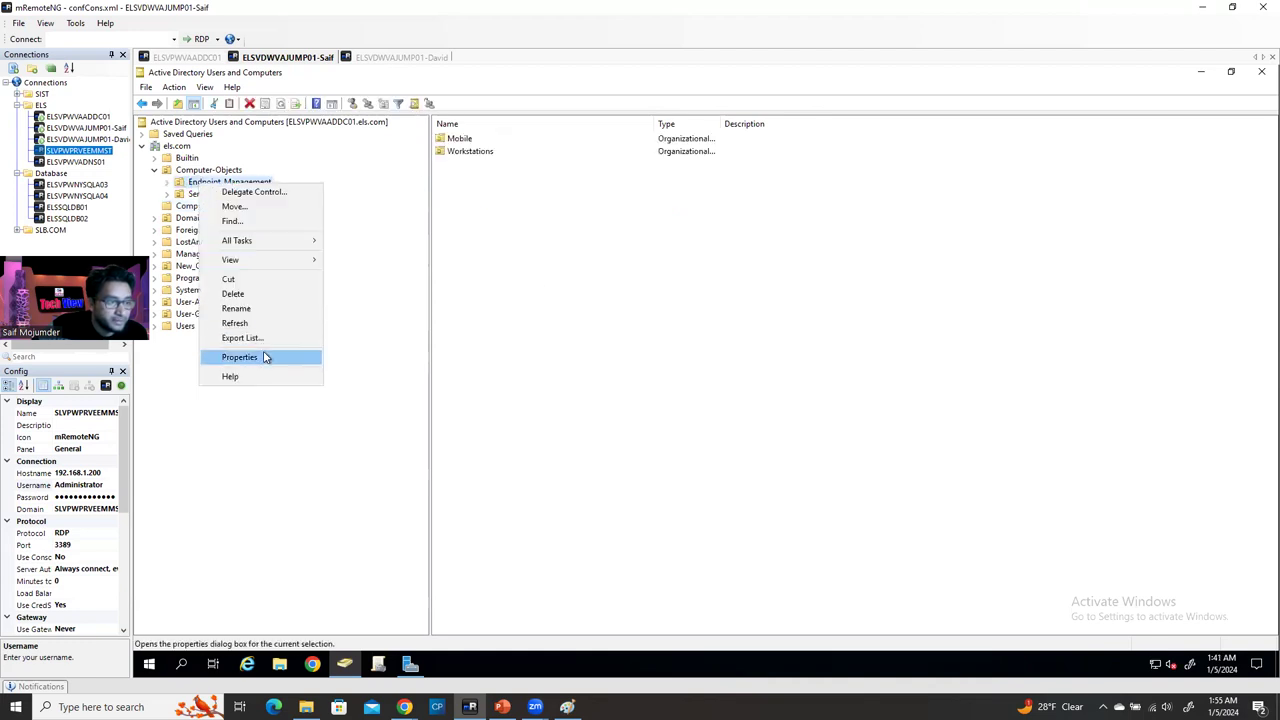
left_click(264, 356)
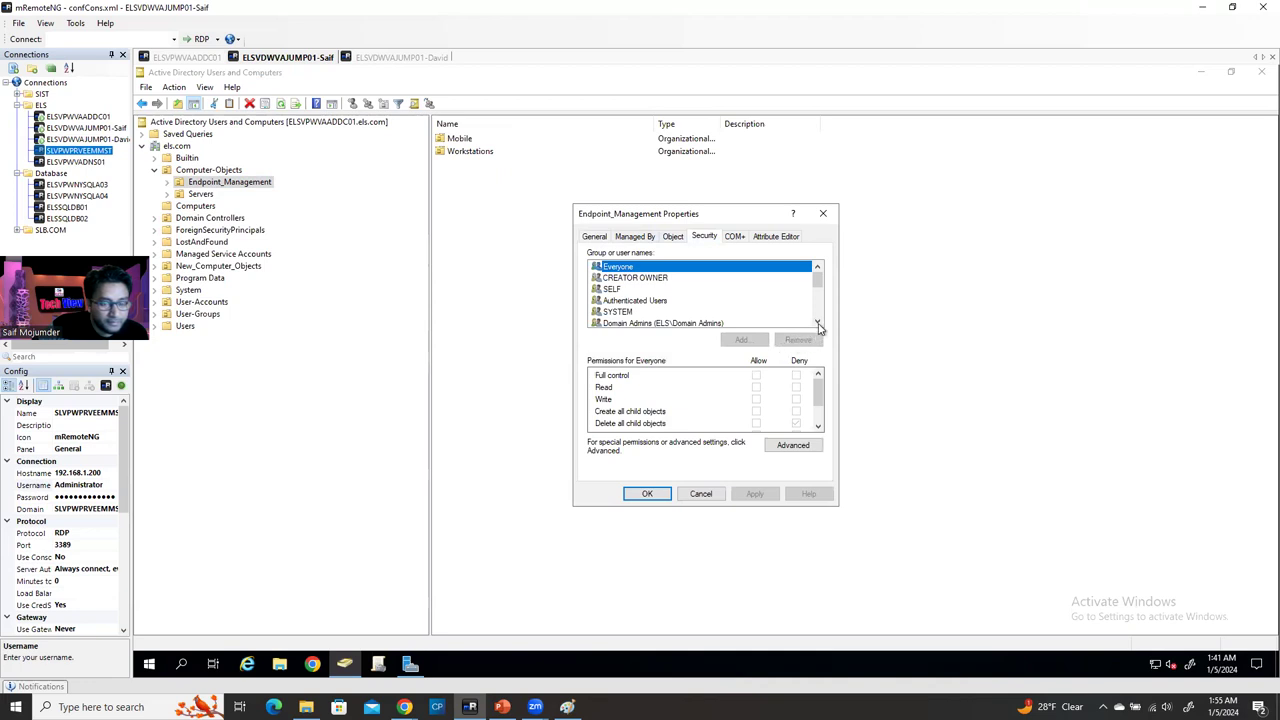
Scroll through the groups listed on Endpoint_Management's Security tab, then cancel the dialog.
left_click(817, 324)
left_click(817, 324)
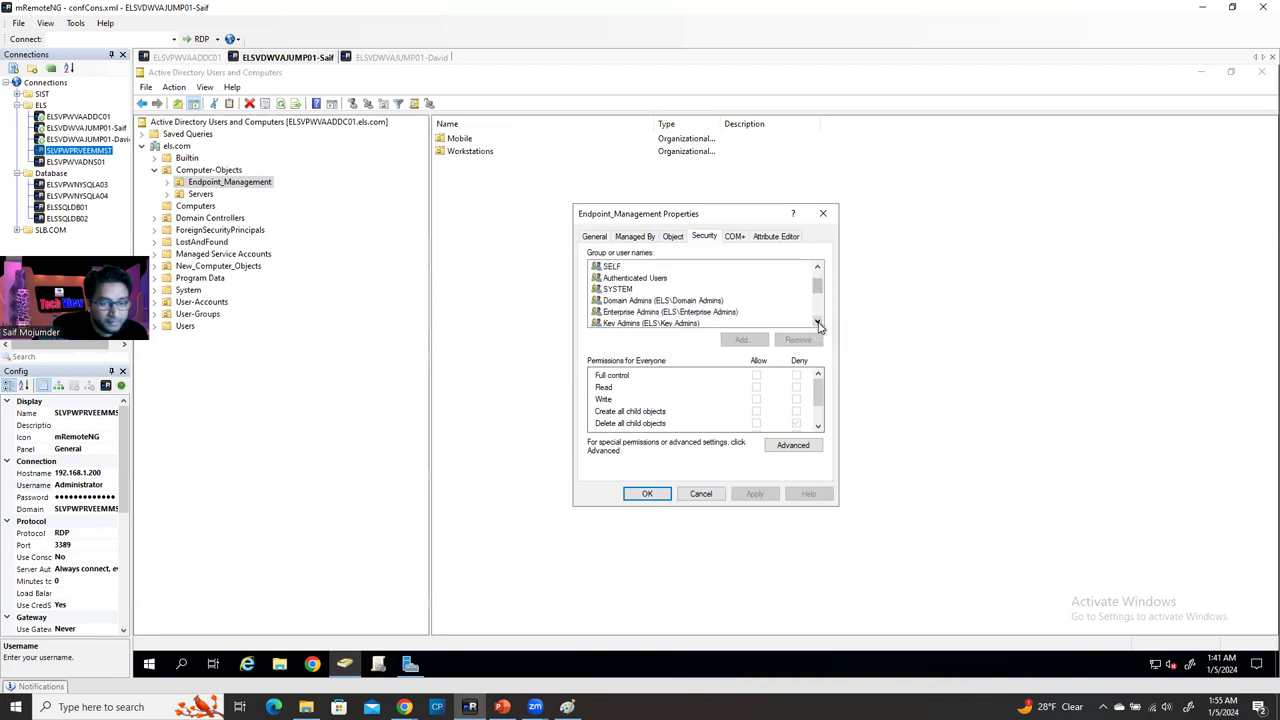
left_click(817, 324)
left_click(817, 324)
left_click(817, 324)
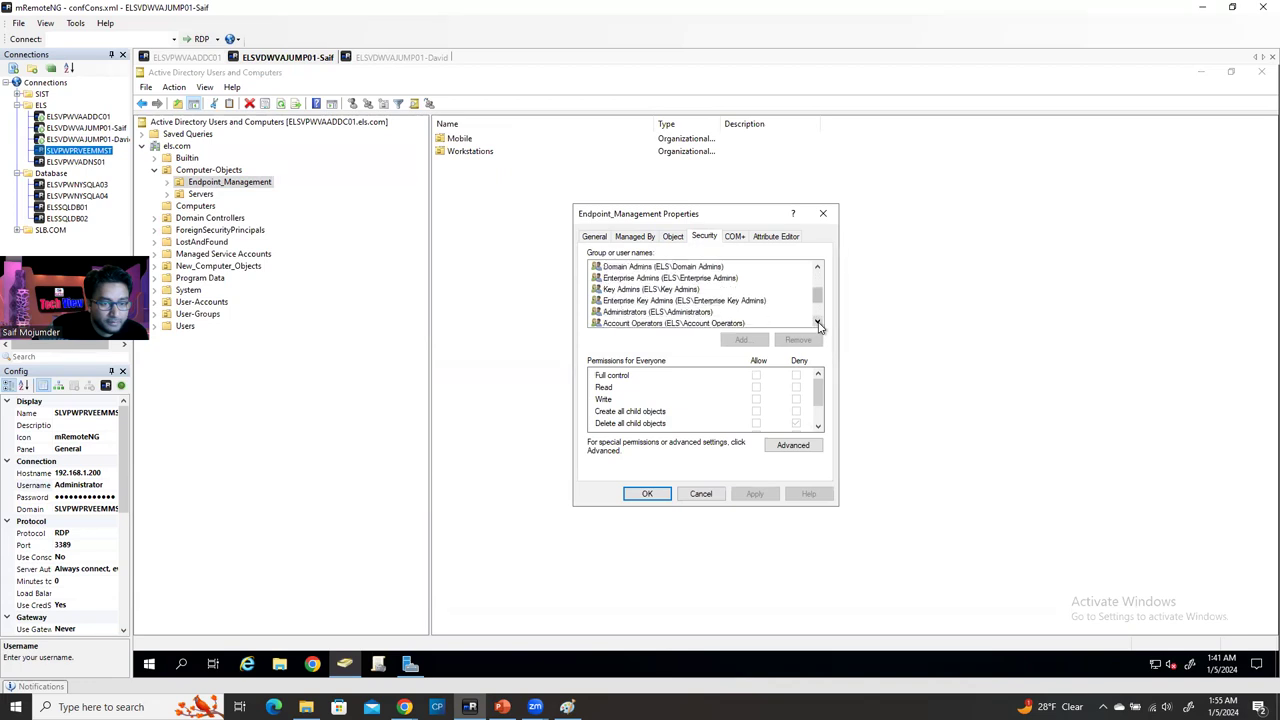
left_click(817, 324)
left_click(817, 324)
left_click(817, 324)
left_click(817, 324)
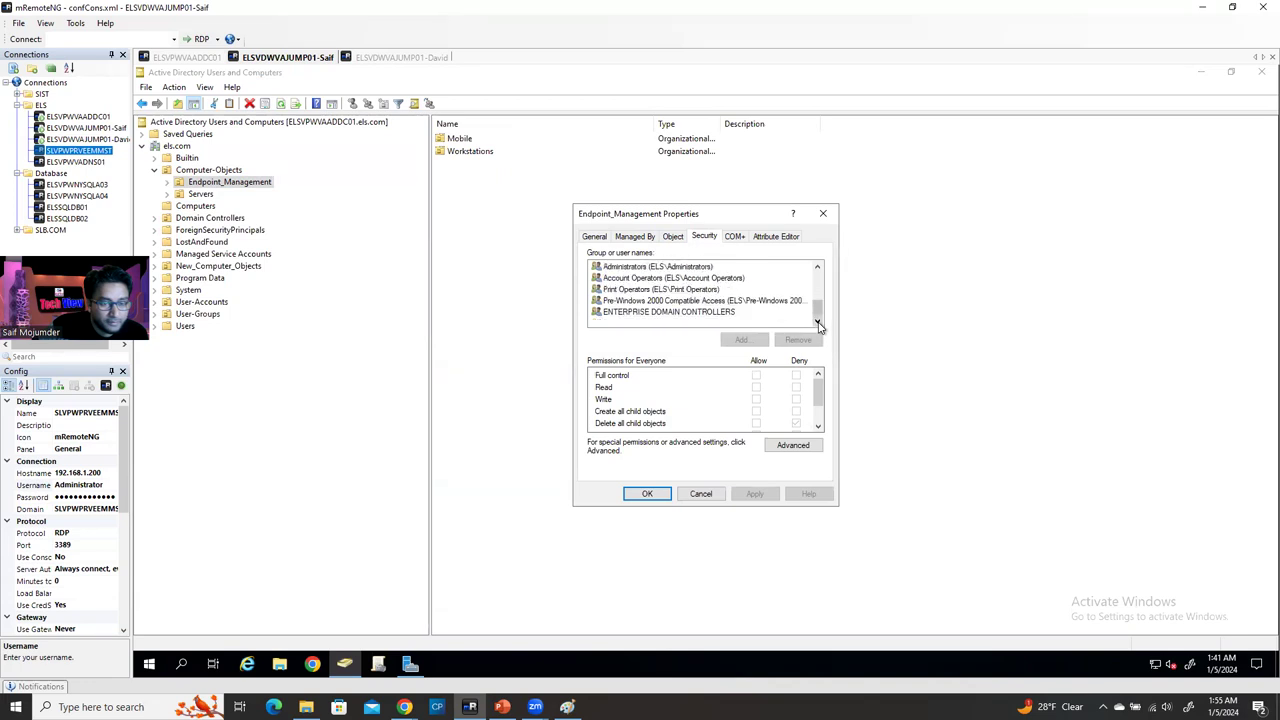
left_click(817, 268)
left_click(817, 268)
left_click(817, 268)
left_click(817, 268)
left_click(817, 268)
left_click(817, 268)
left_click(817, 268)
left_click(817, 268)
left_click(817, 268)
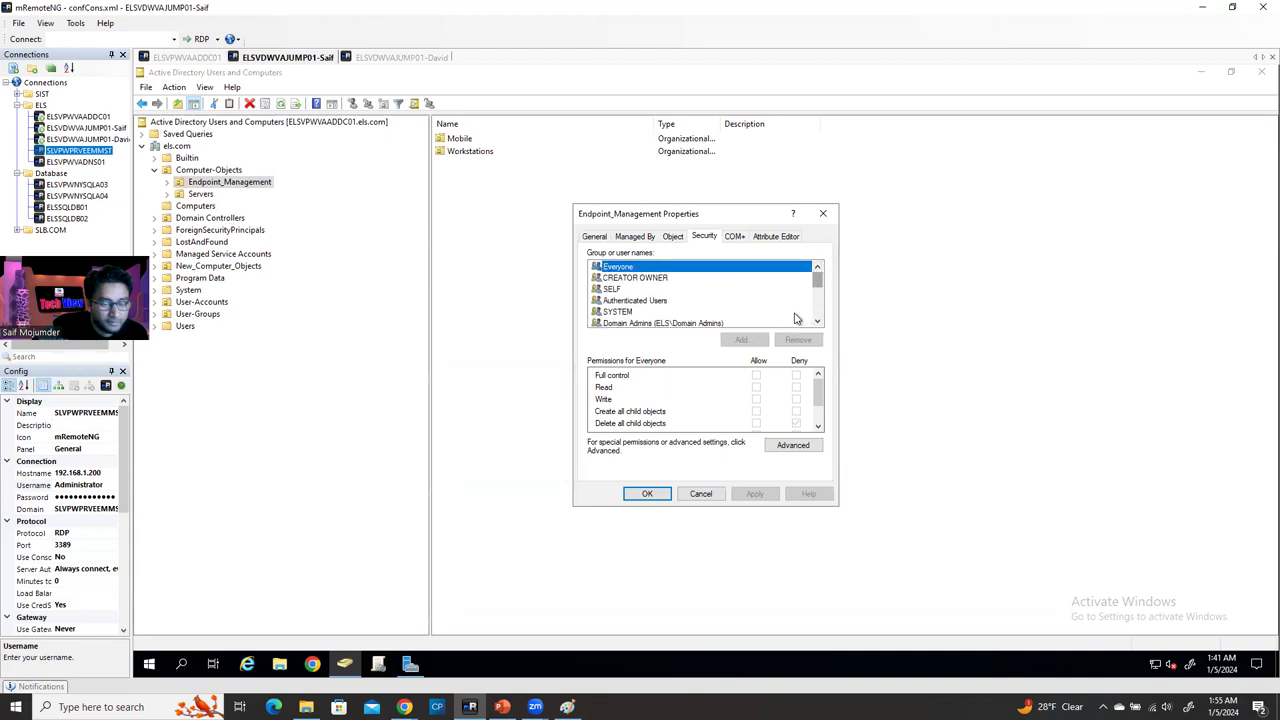
left_click(699, 494)
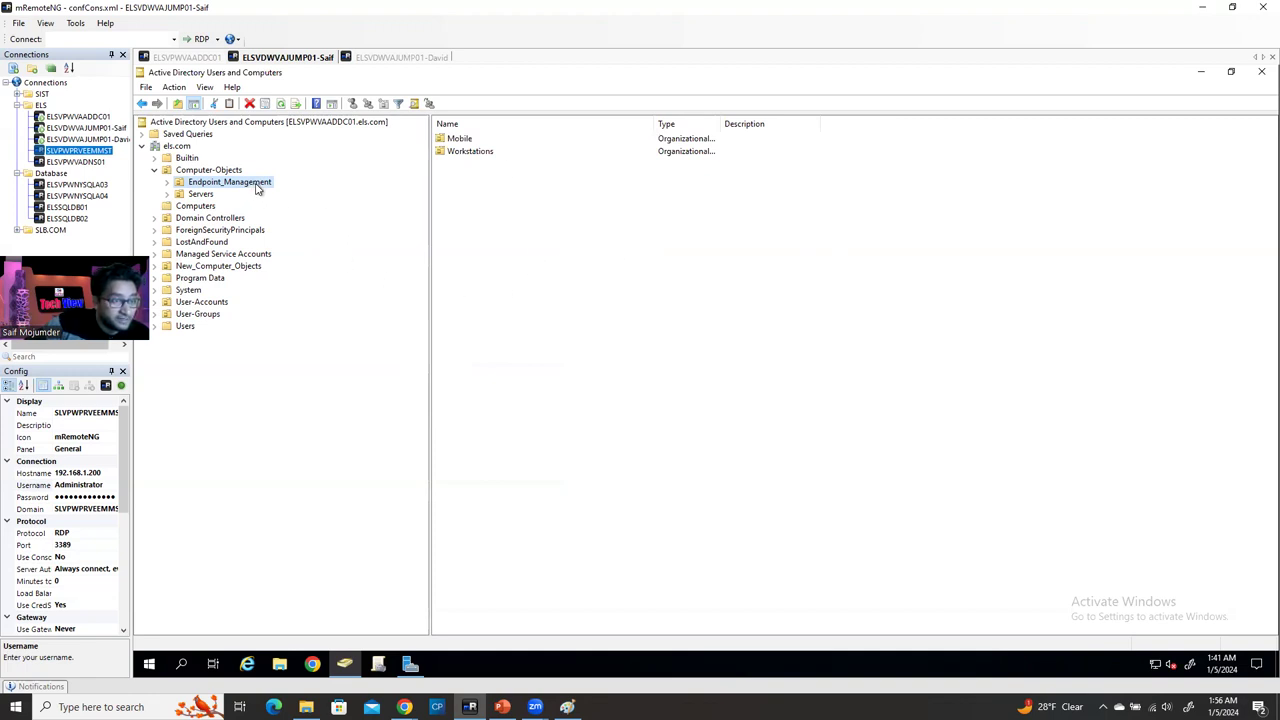
Browse the Servers OU and Computers container, then switch to the other jump-server session.
left_click(199, 194)
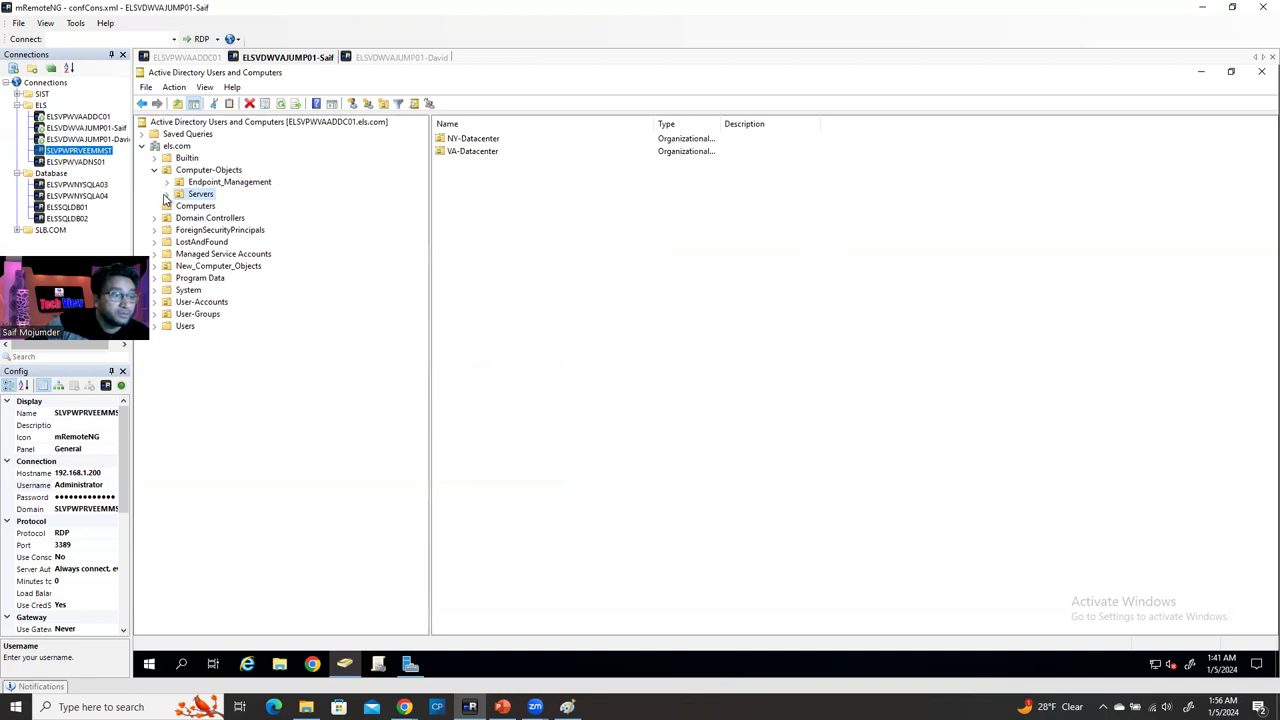
left_click(186, 206)
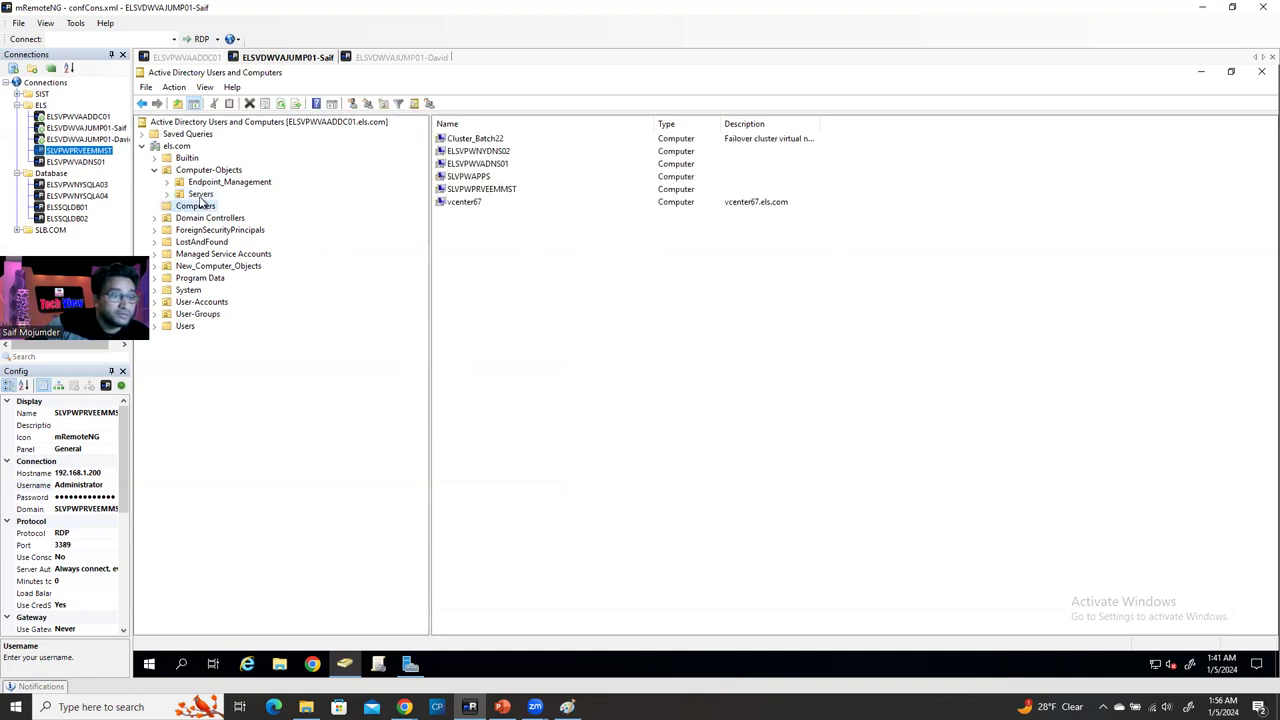
left_click(399, 58)
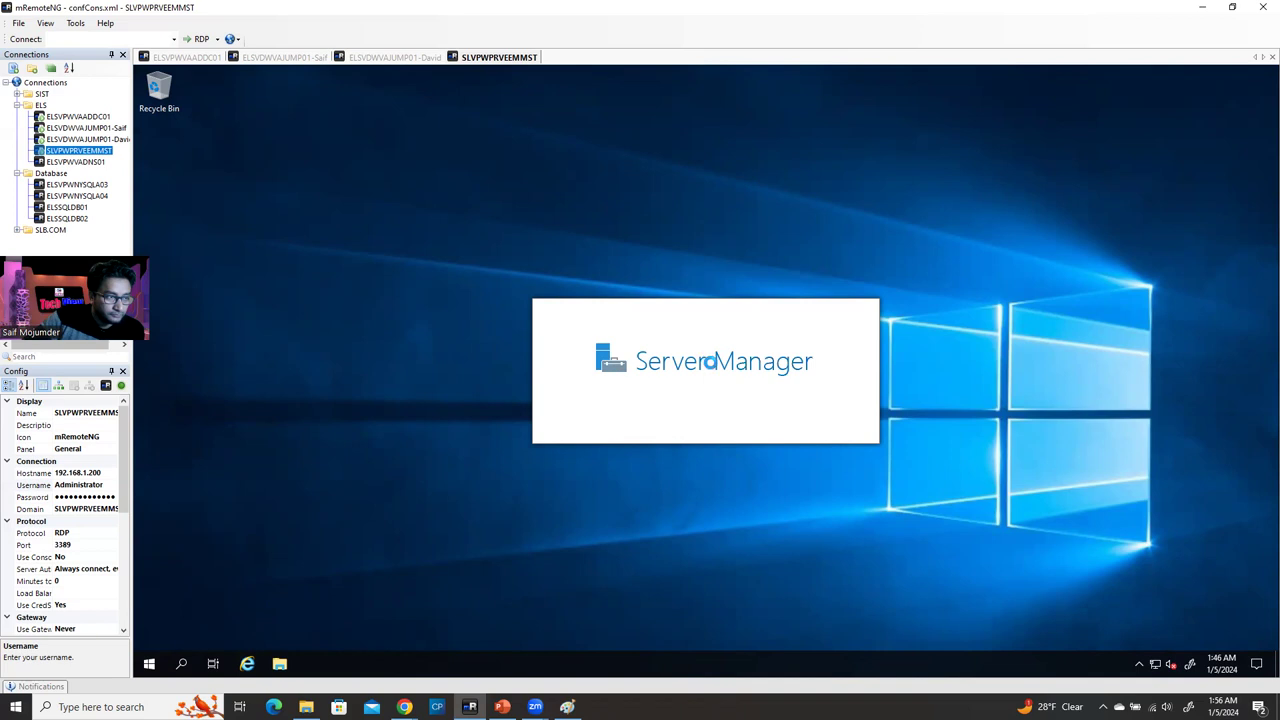
In the second session, check context-menu actions in Endpoint_Management, Servers and Computers, then return.
left_click(298, 60)
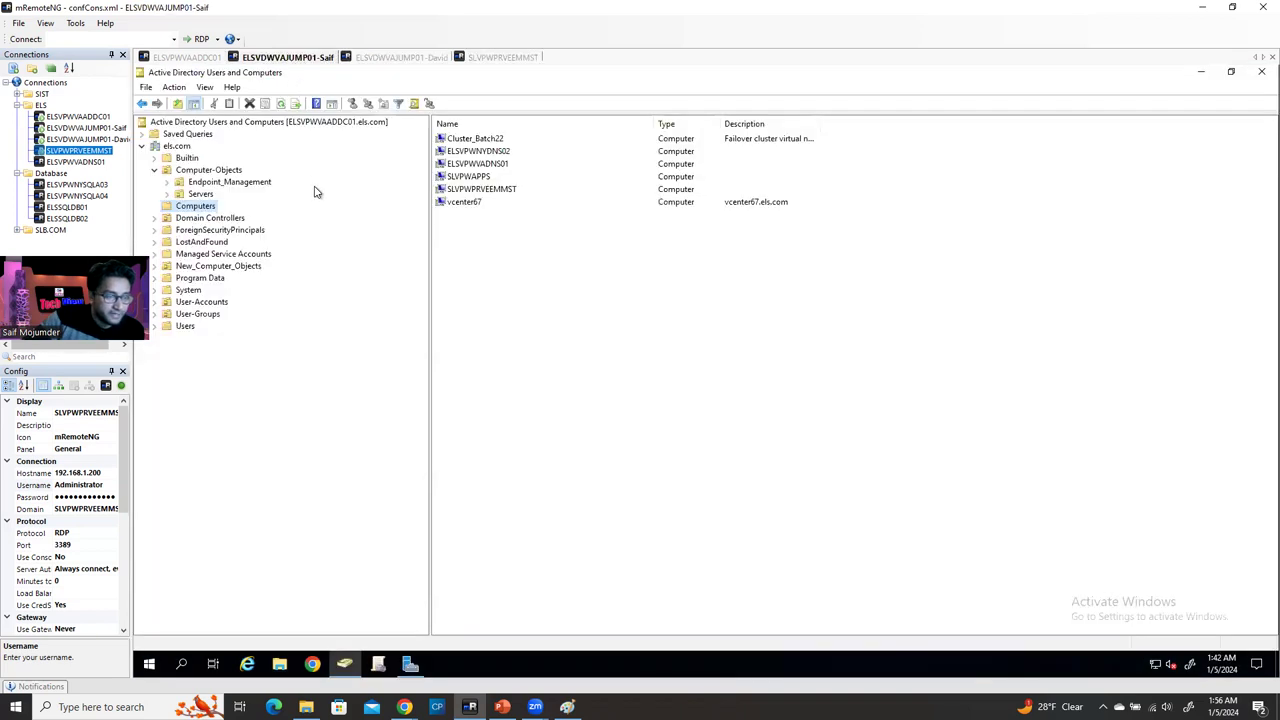
left_click(421, 60)
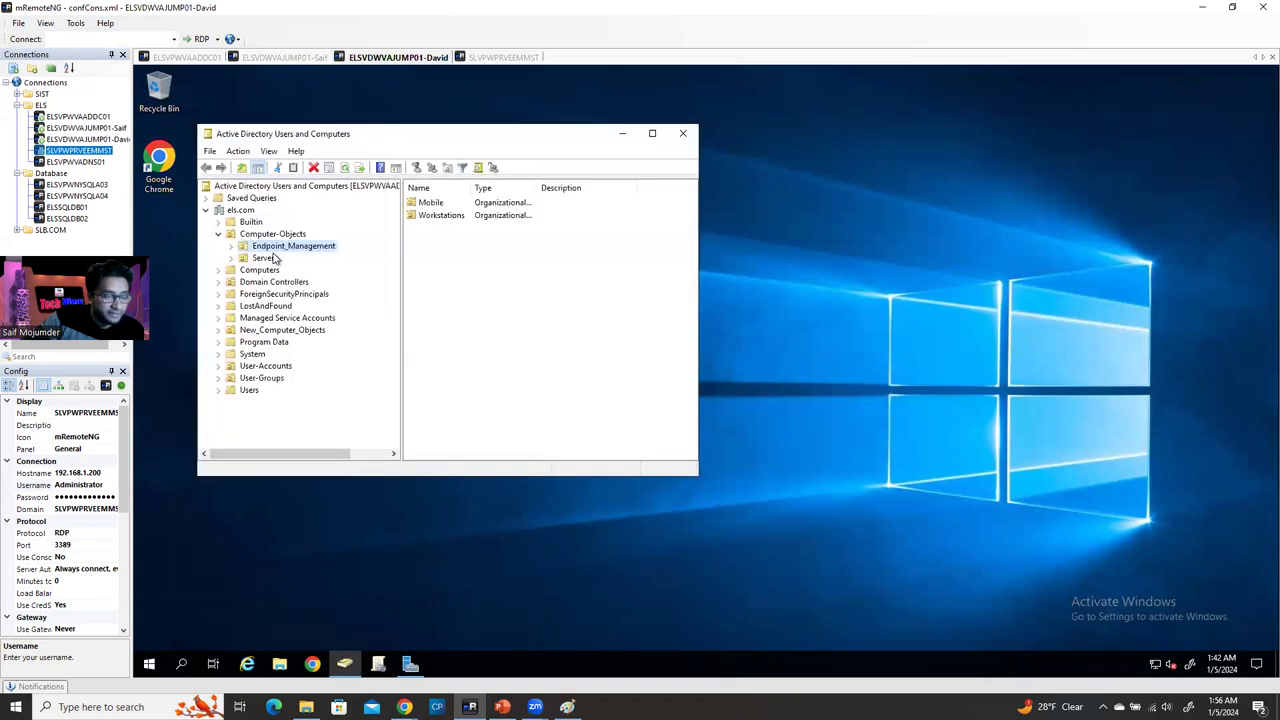
right_click(514, 274)
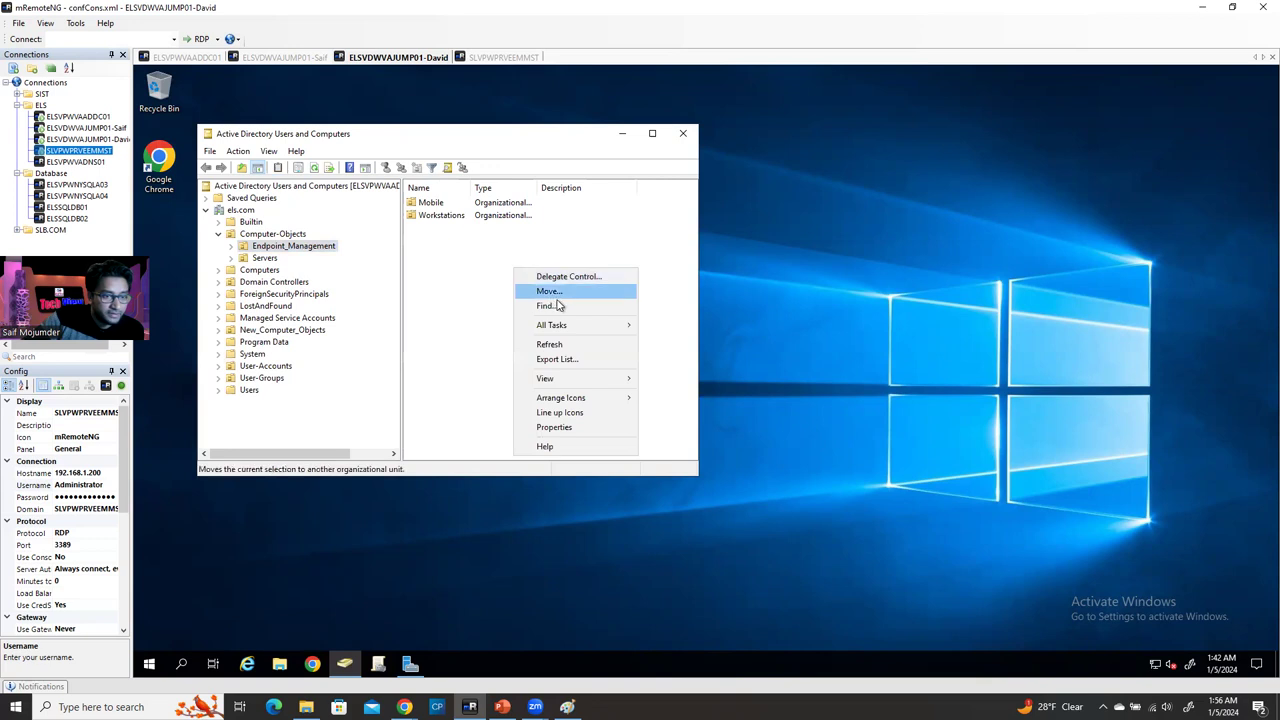
left_click(268, 259)
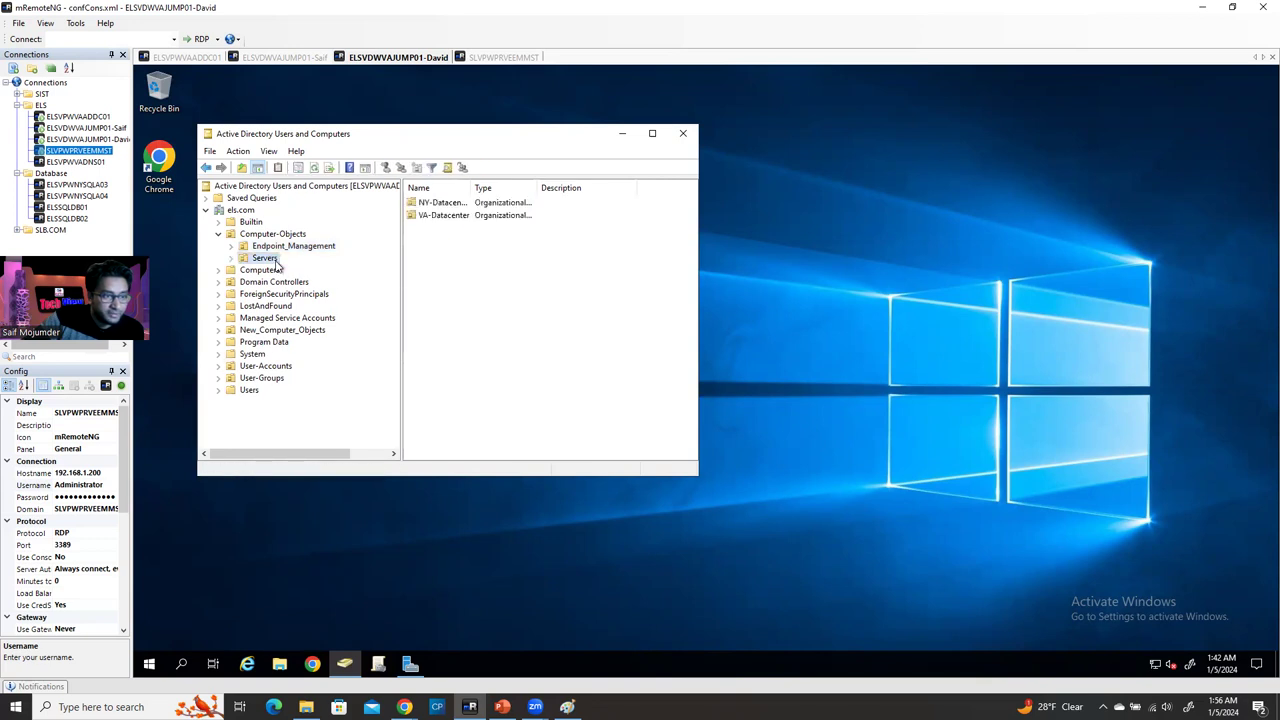
right_click(473, 267)
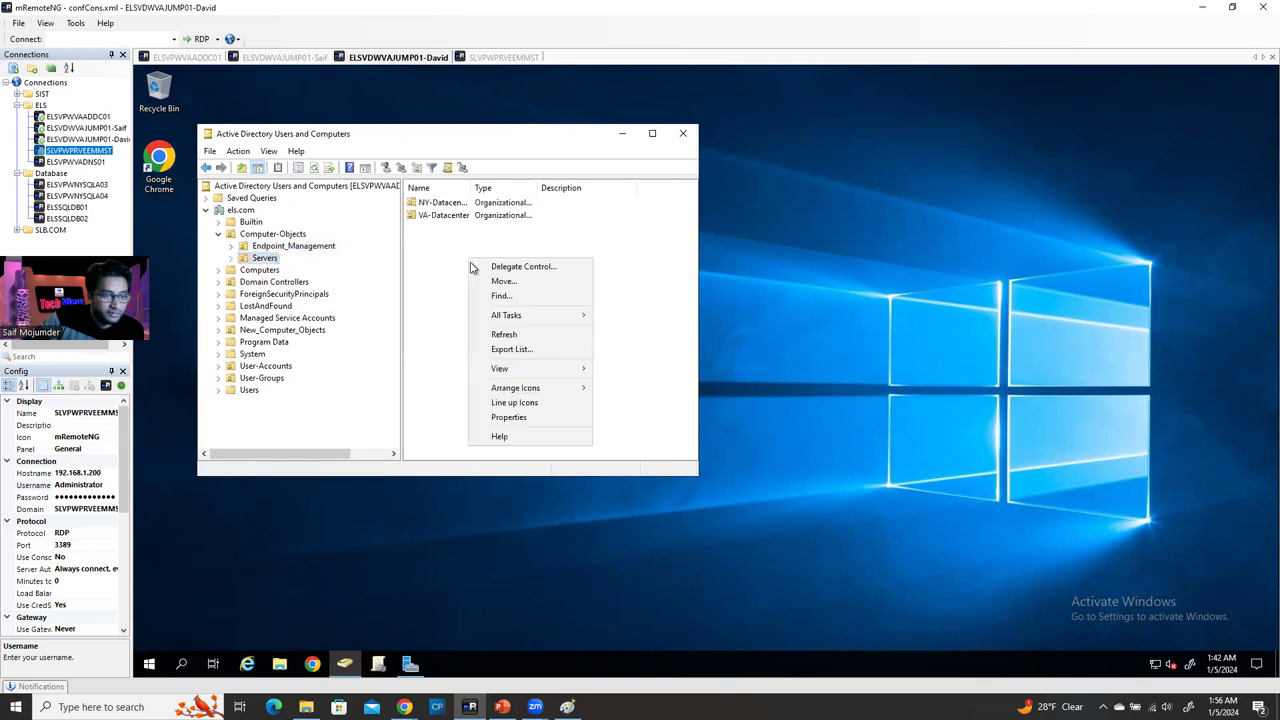
left_click(255, 270)
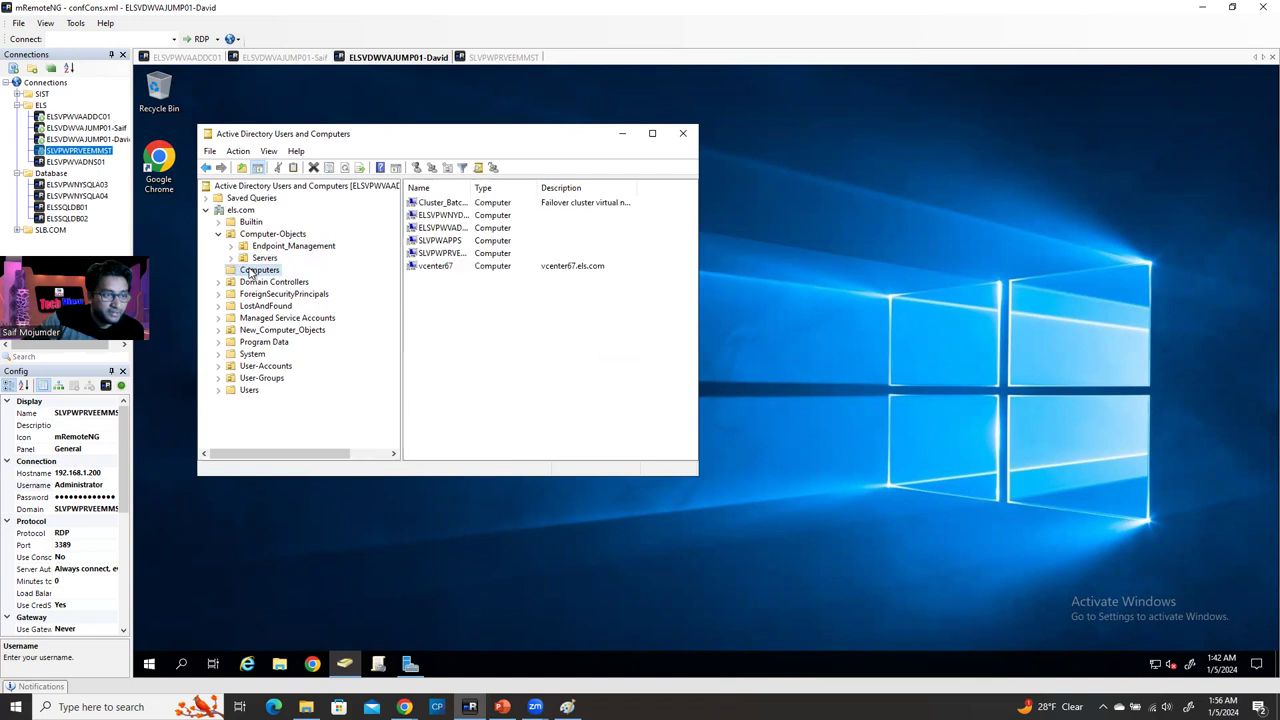
right_click(452, 302)
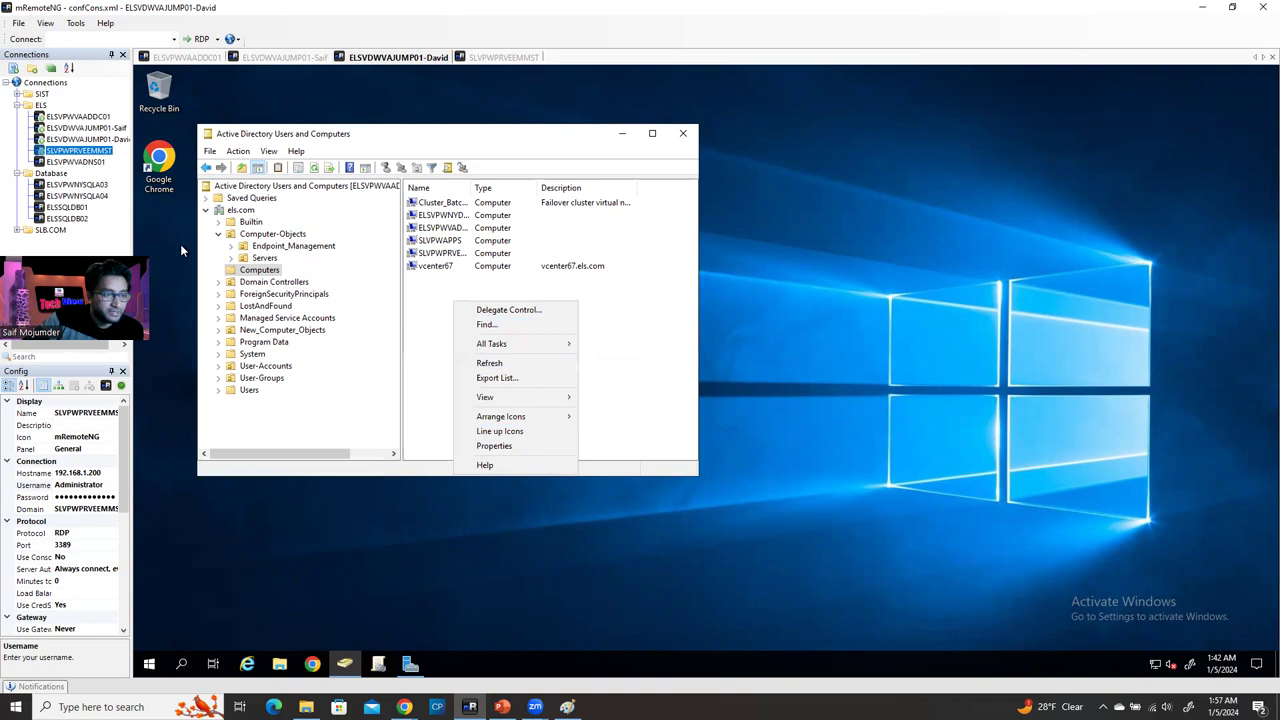
left_click(300, 60)
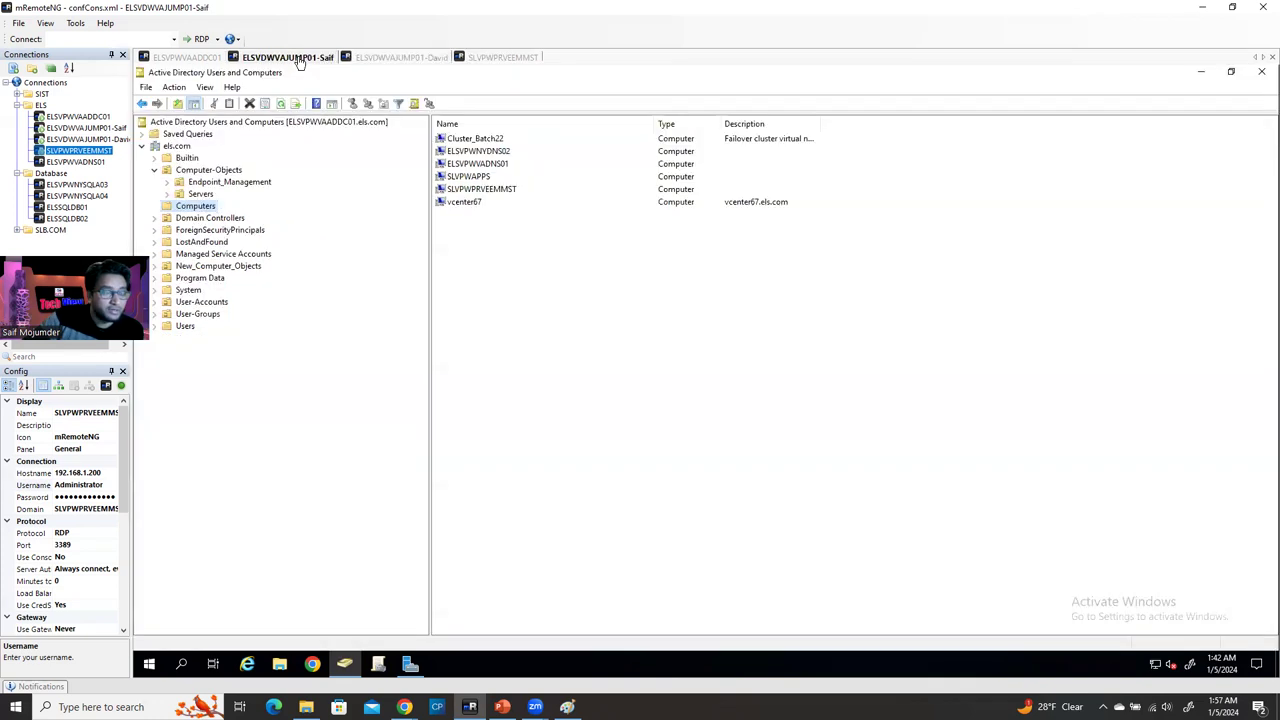
Check the context-menu actions available on the Computers container and Servers OU.
right_click(204, 207)
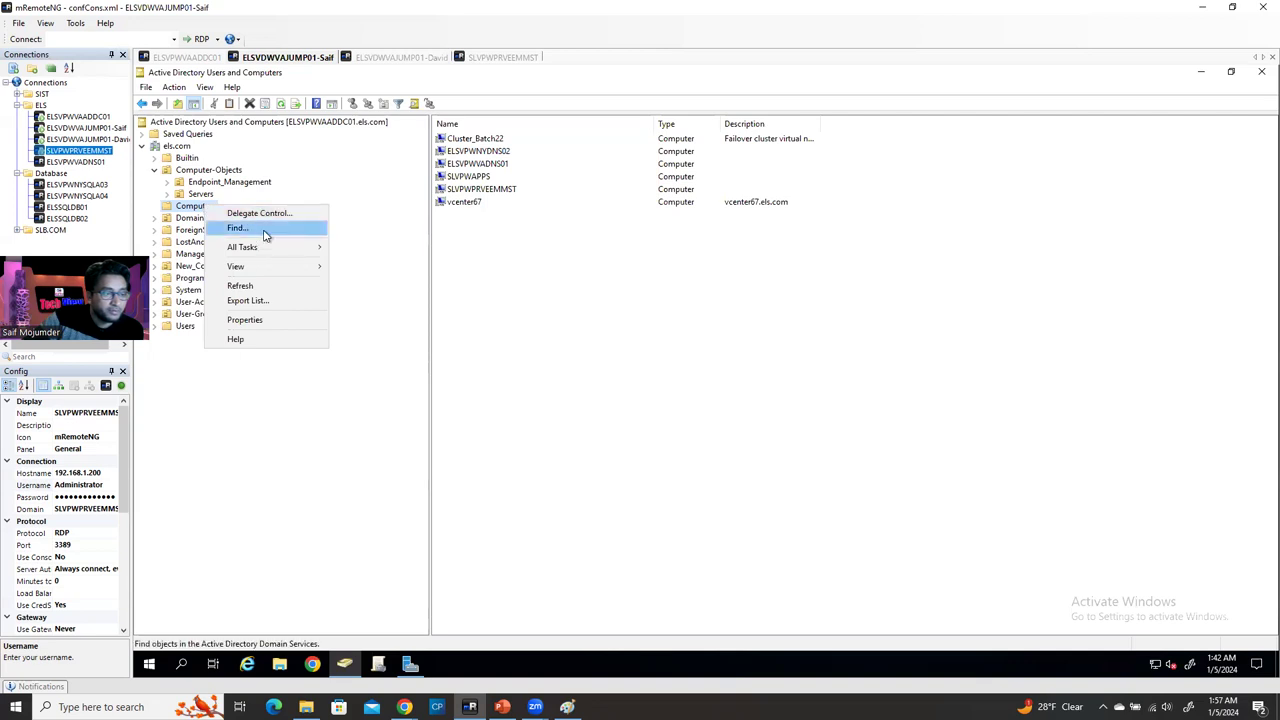
left_click(209, 171)
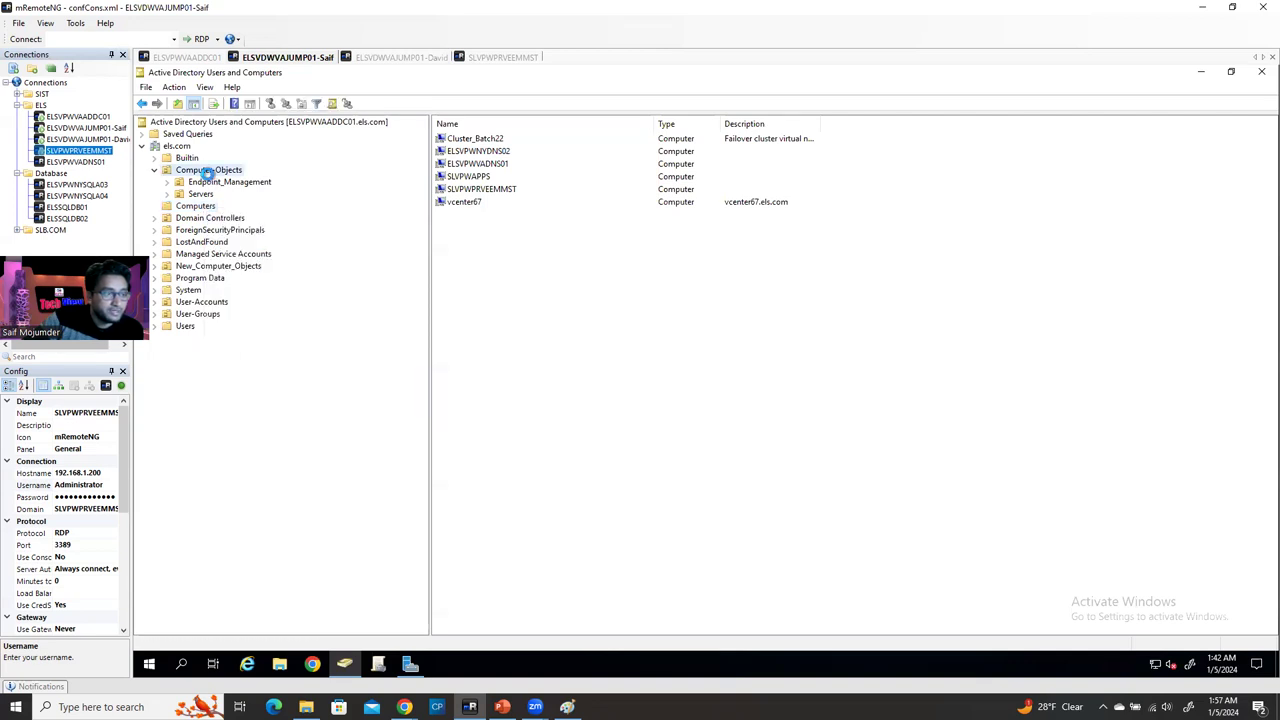
left_click(203, 195)
right_click(203, 195)
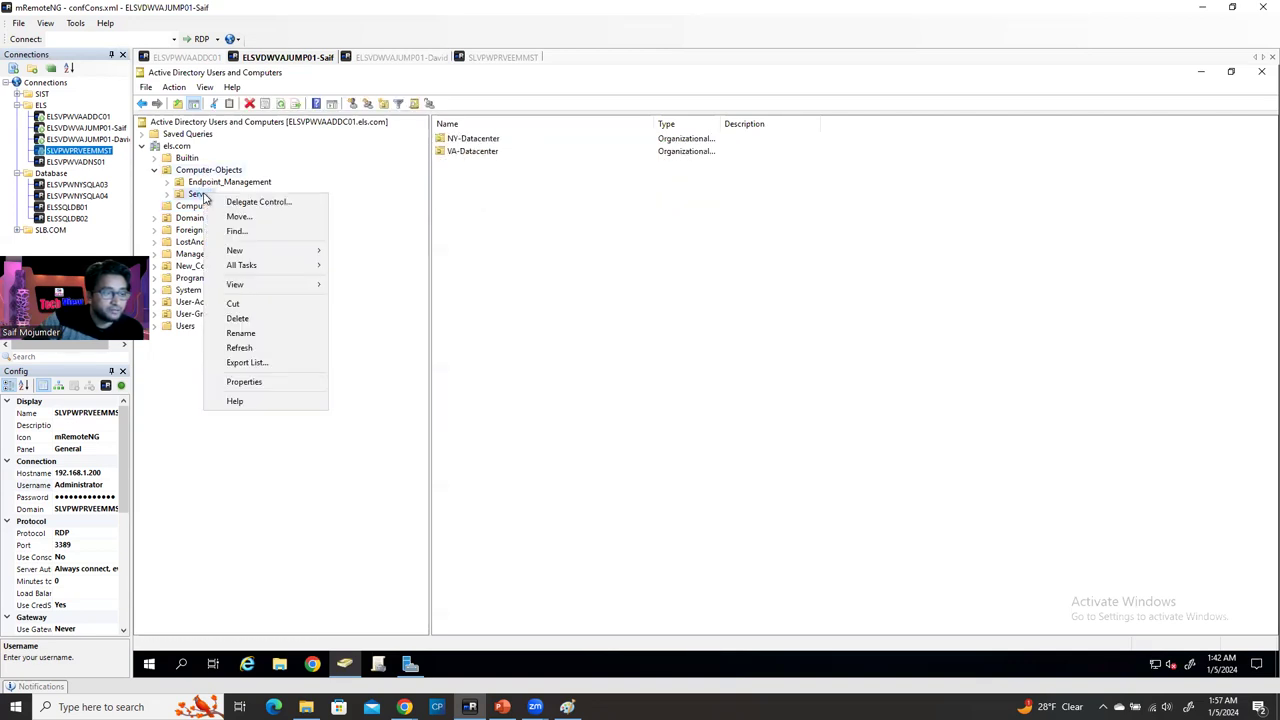
mouse_move(254, 252)
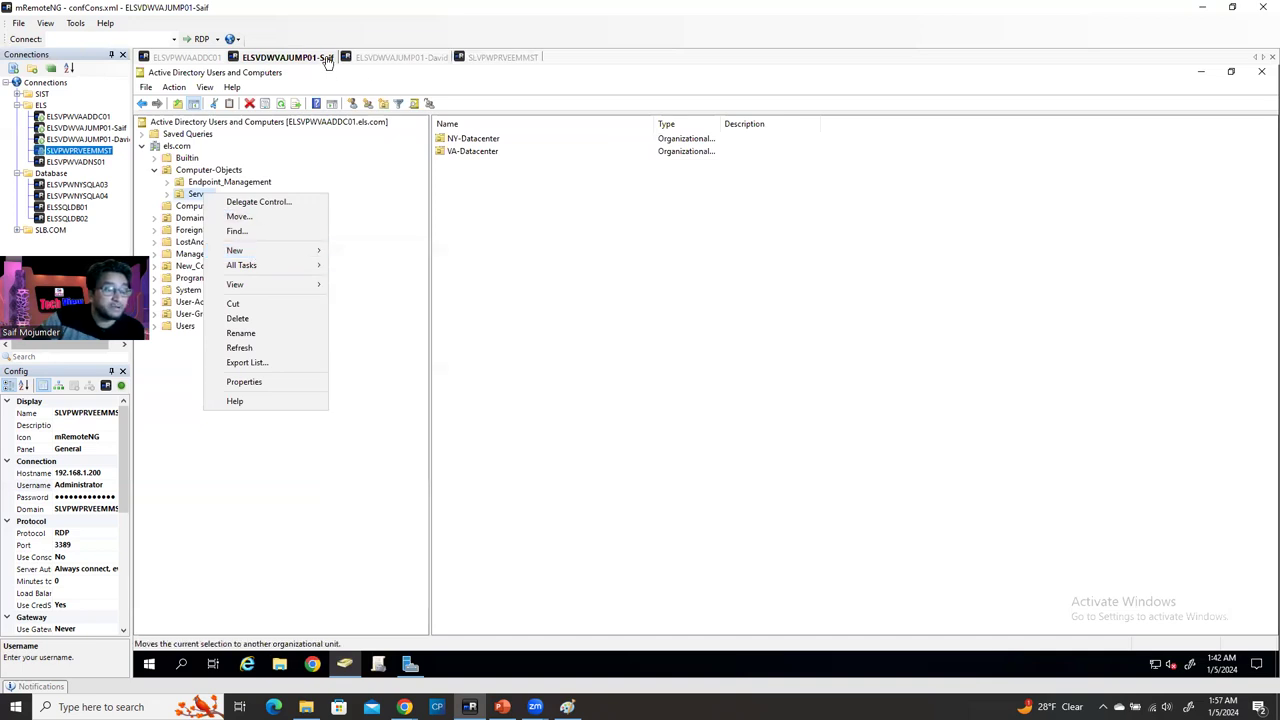
left_click(595, 293)
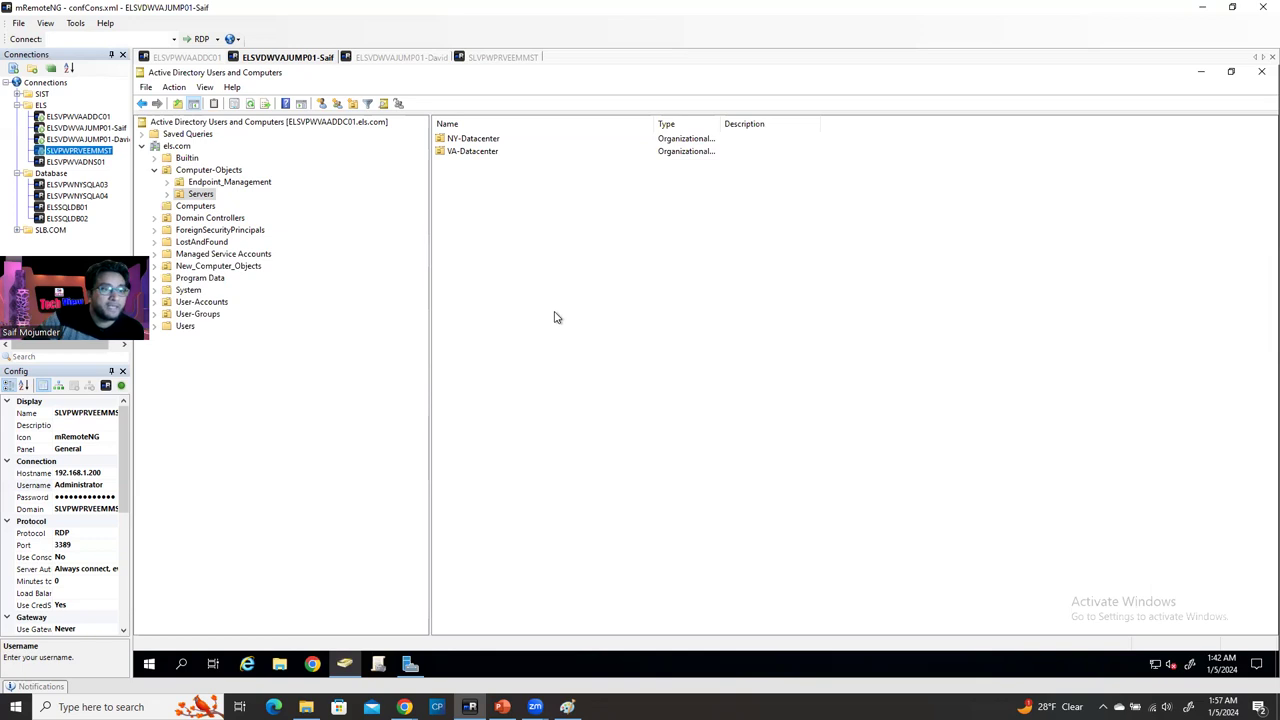
In the other session, check Servers and Endpoint_Management actions, then switch to the domain controller.
left_click(429, 58)
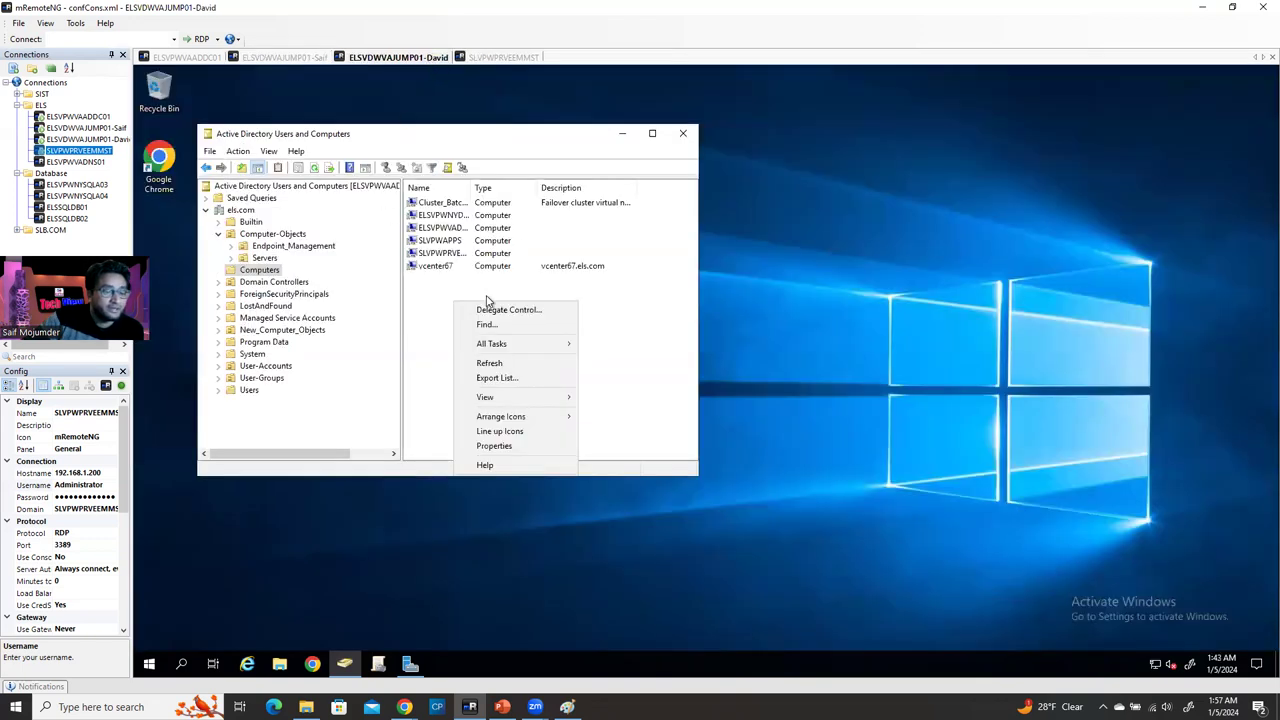
left_click(266, 259)
right_click(282, 259)
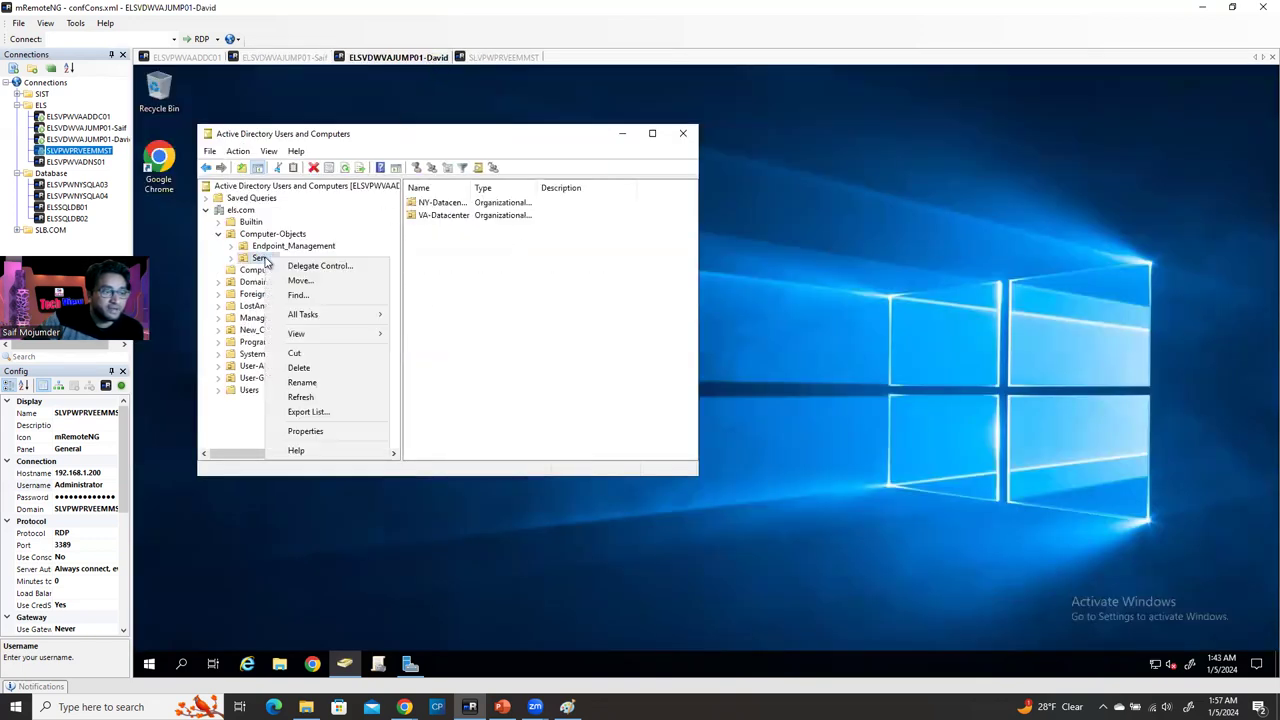
left_click(290, 246)
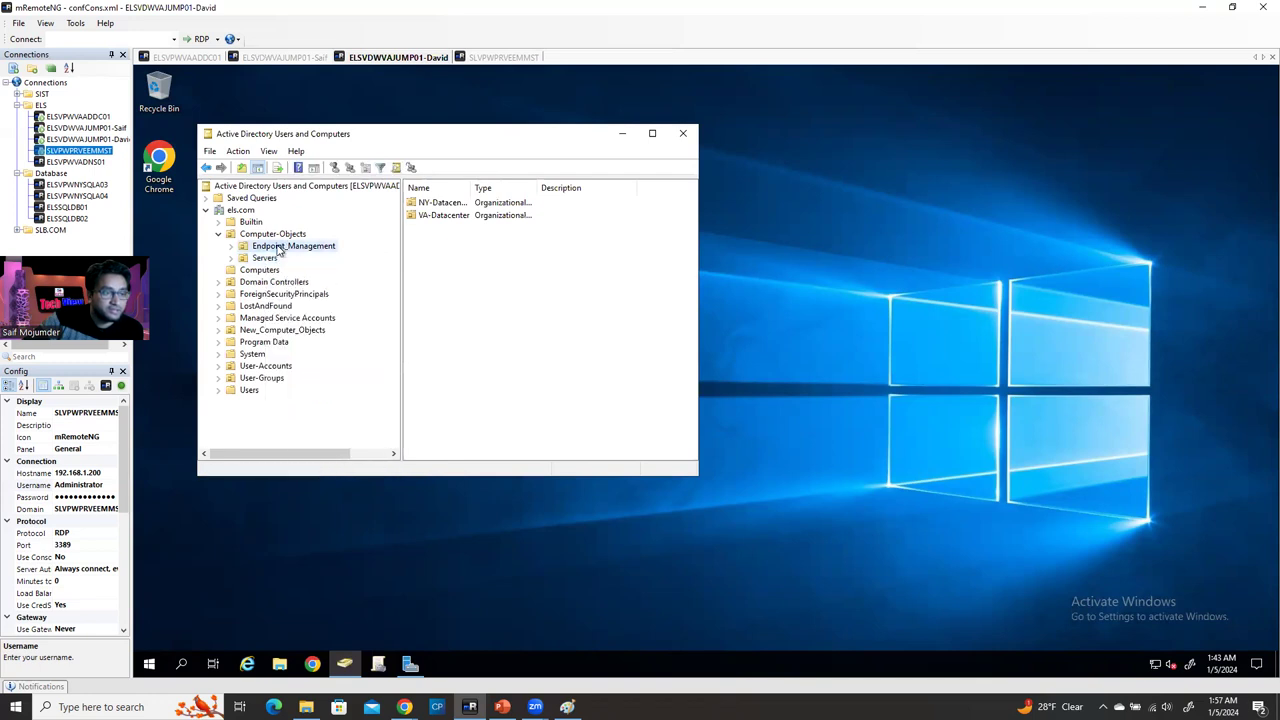
right_click(296, 247)
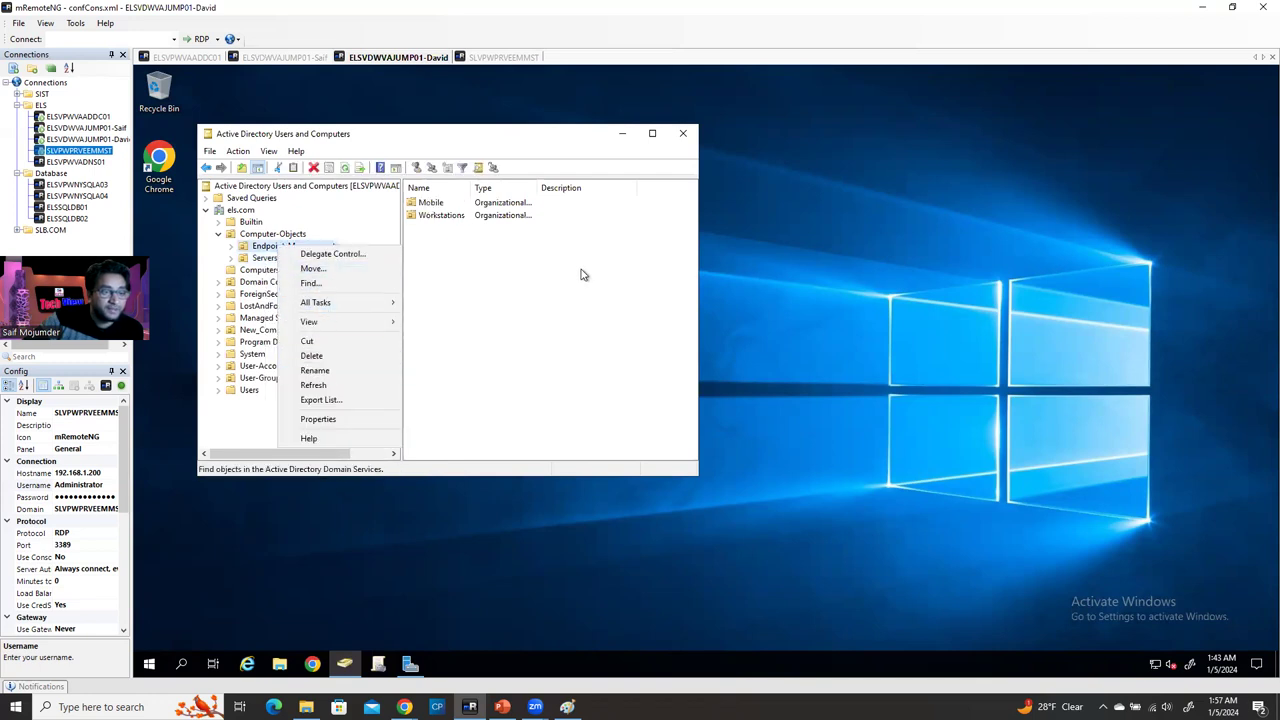
left_click(565, 295)
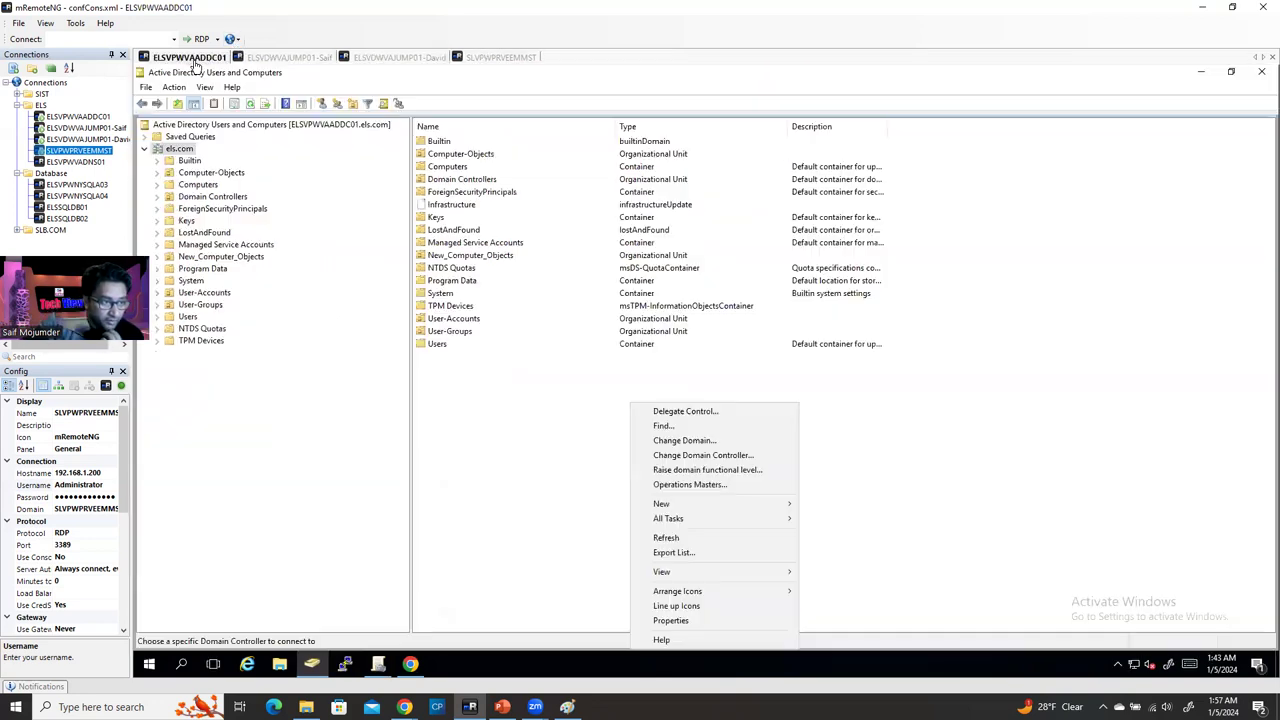
left_click(190, 57)
On ELSVPWVAADDC01, expand Computer-Objects and bring up Endpoint_Management's context menu.
left_click(221, 174)
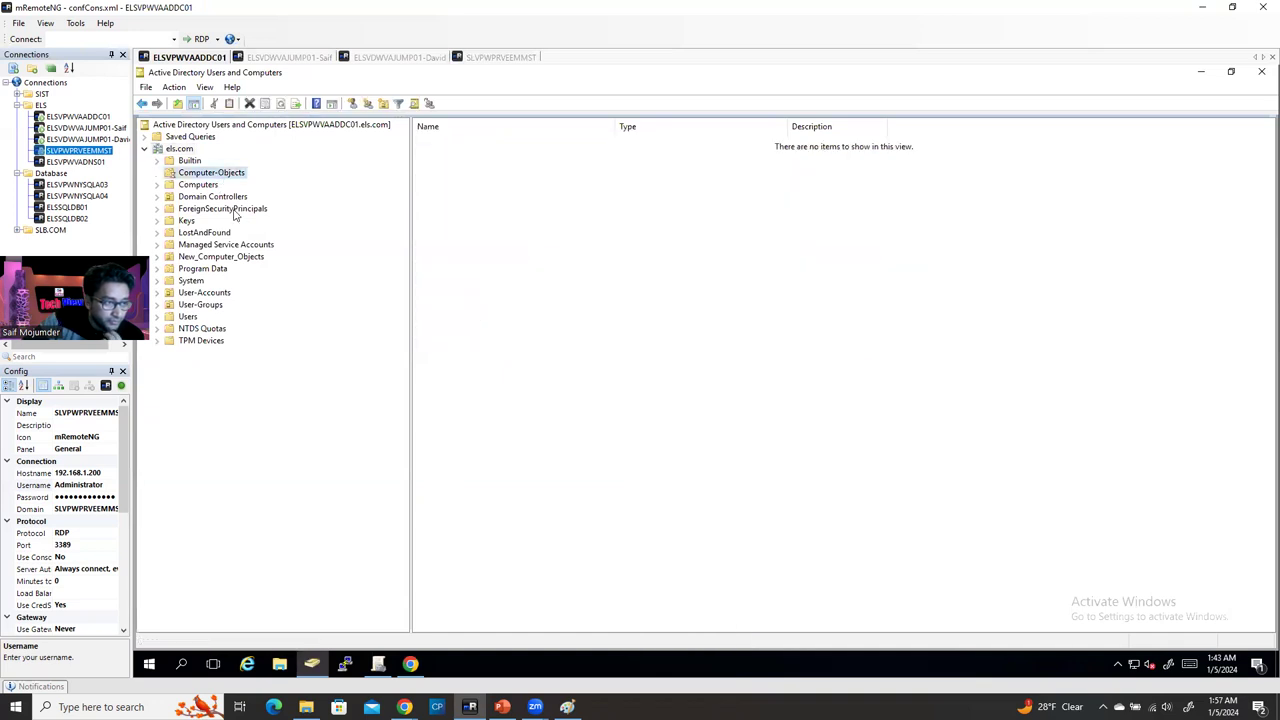
left_click(157, 174)
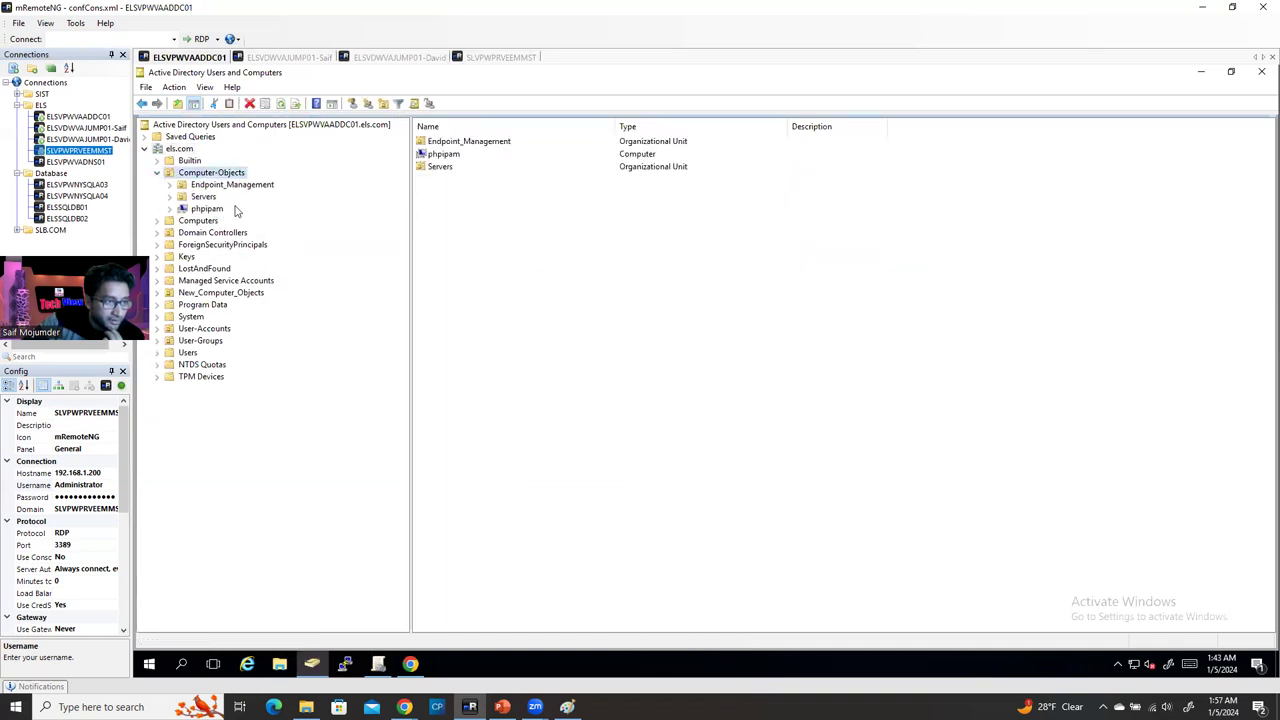
left_click(225, 186)
right_click(224, 190)
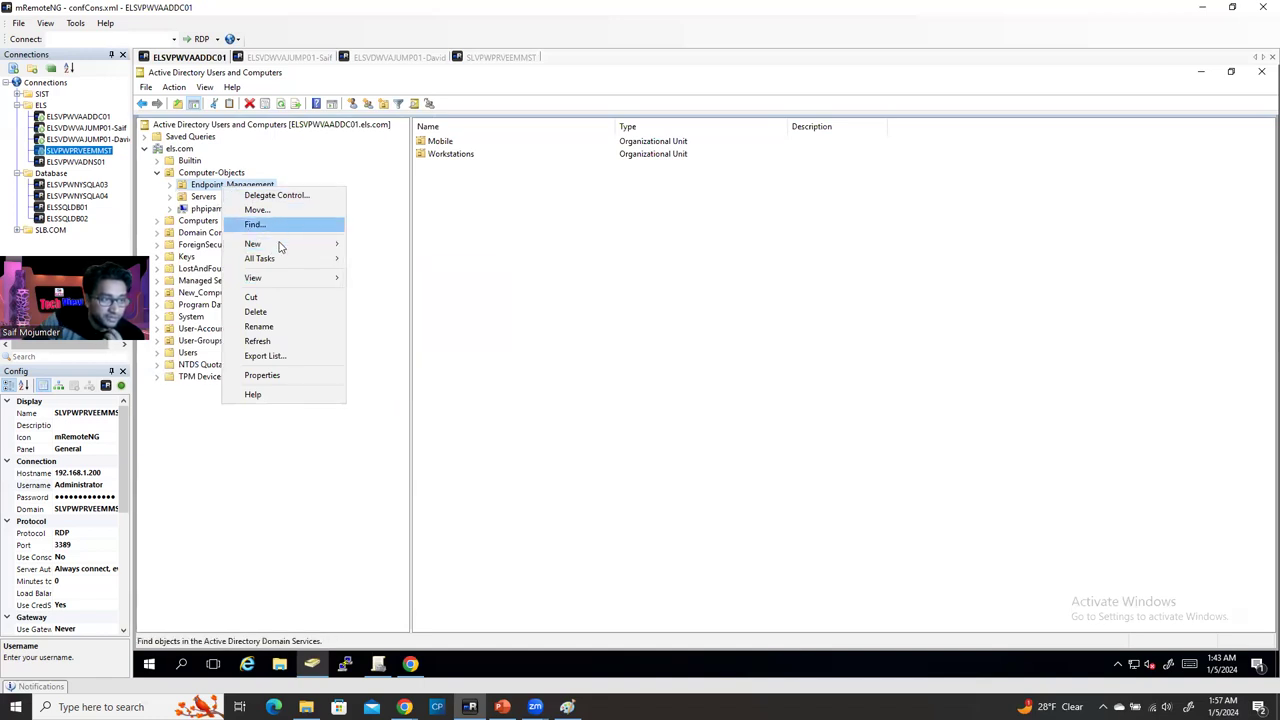
mouse_move(286, 247)
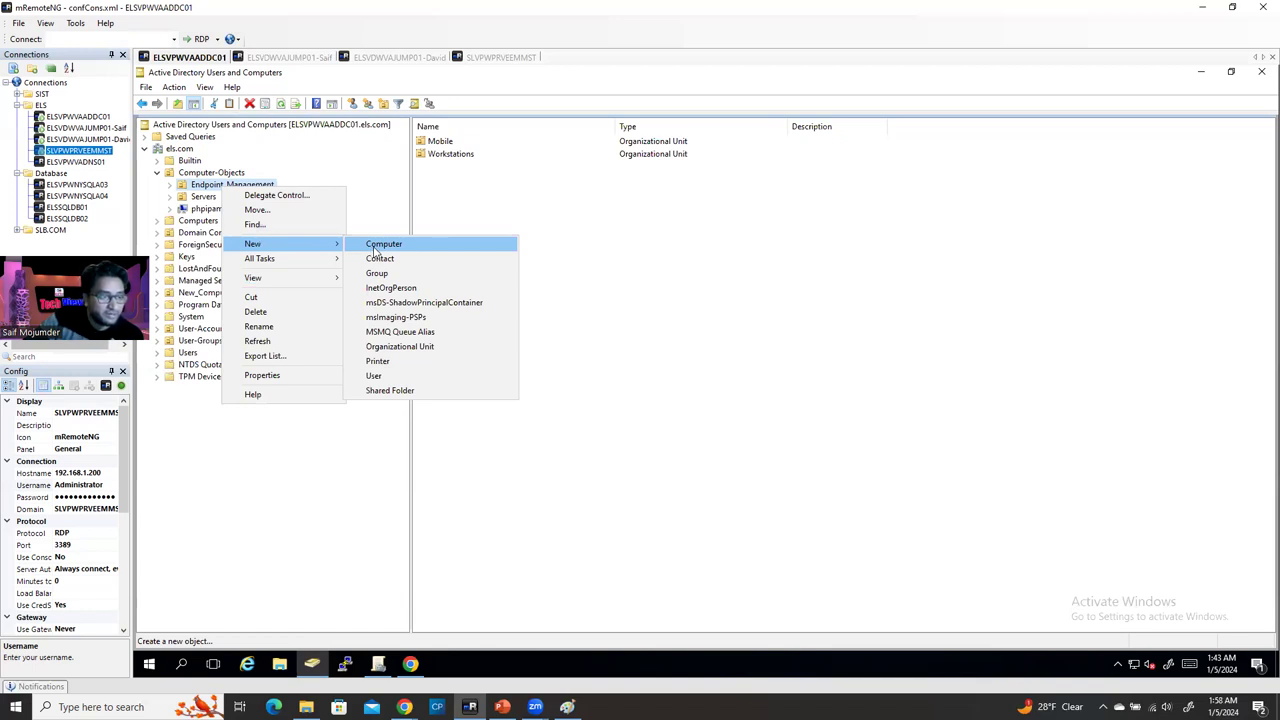
Start the Delegation of Control wizard and add the Endpoint-Management group.
left_click(300, 195)
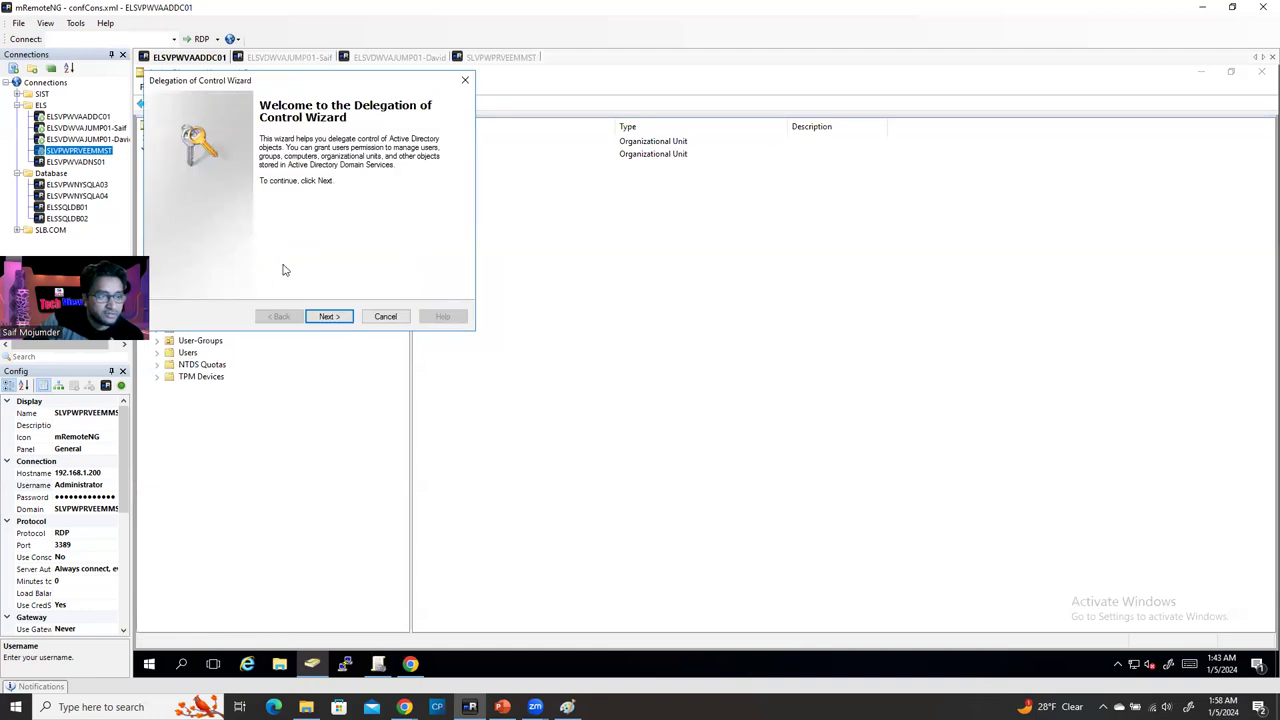
left_click(330, 316)
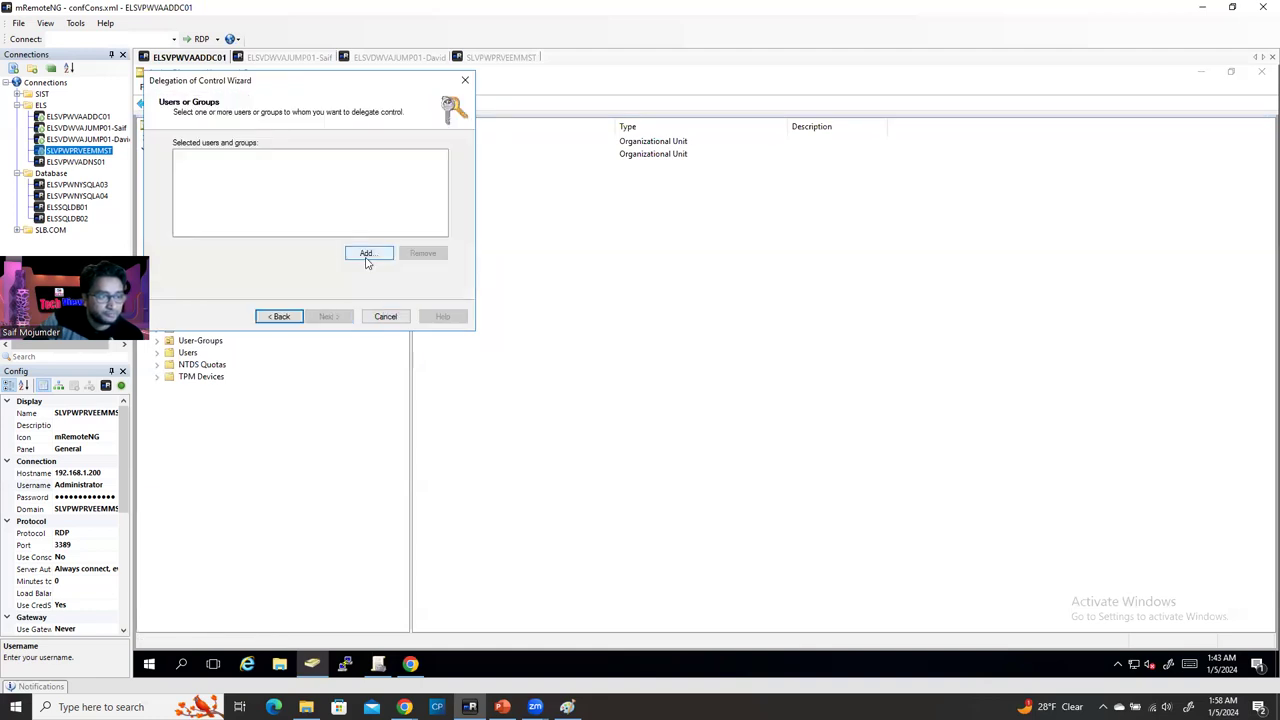
left_click(350, 251)
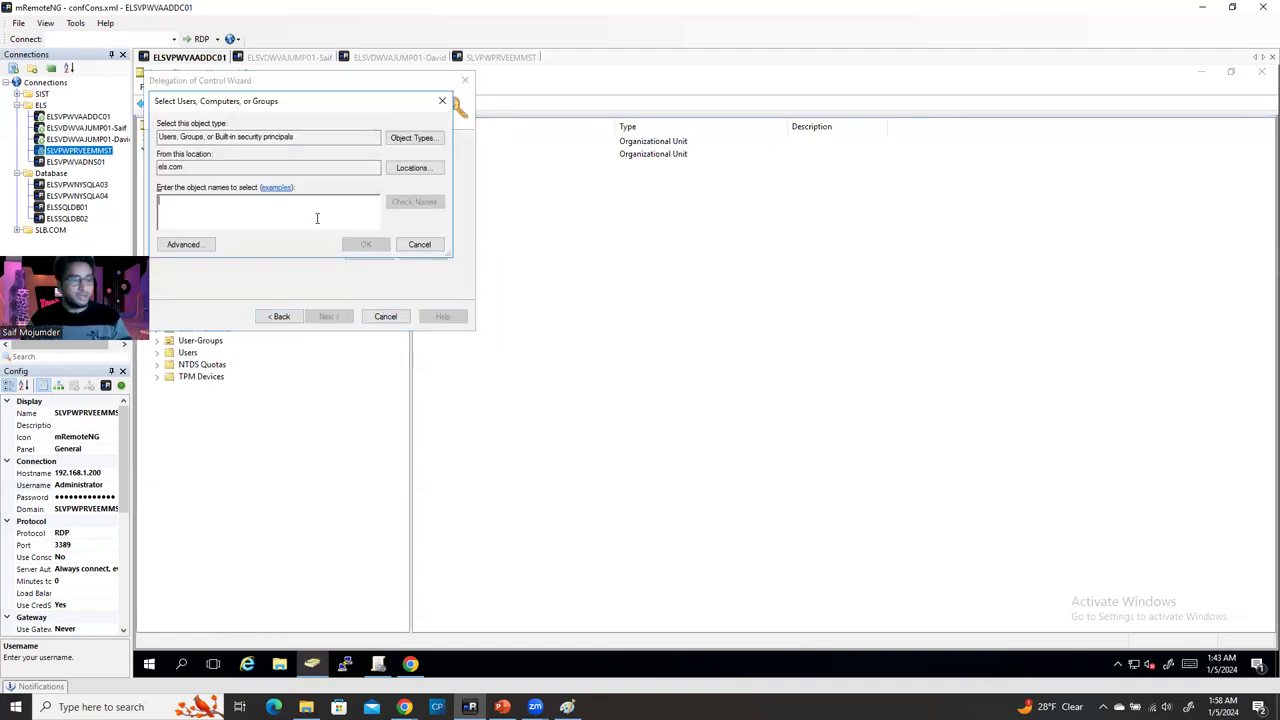
type("s")
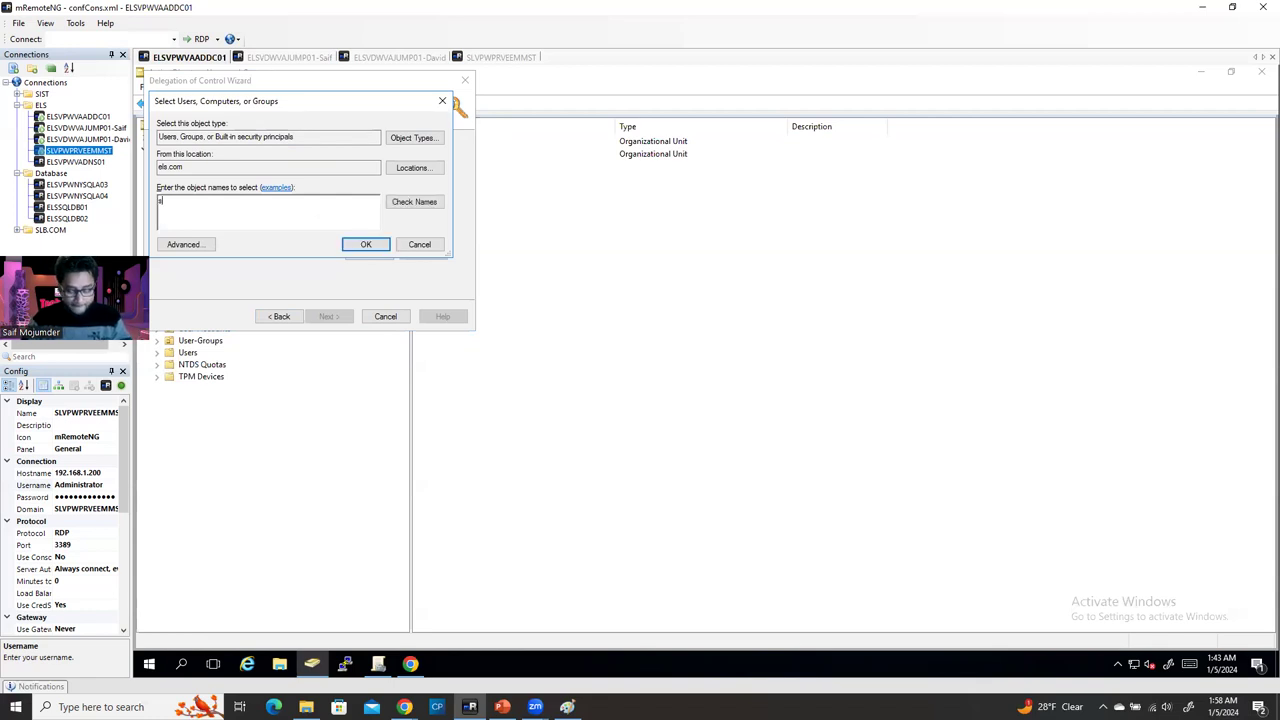
key("BackSpace")
type("e")
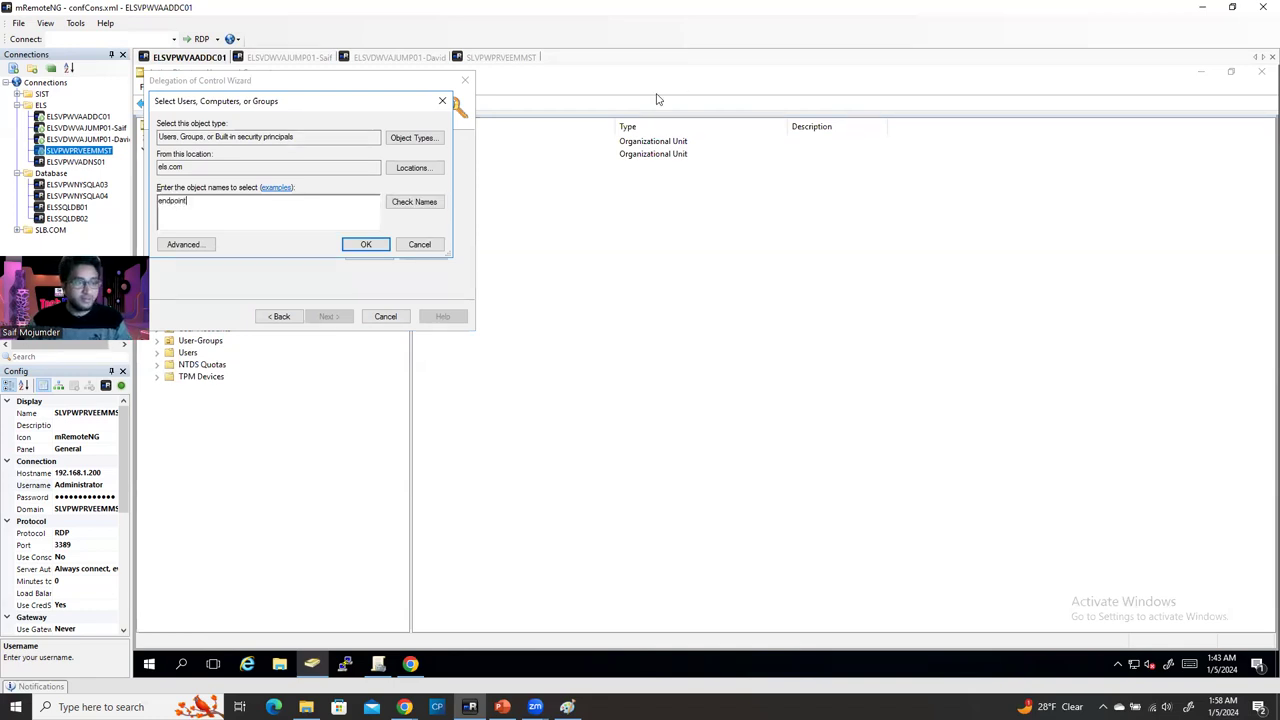
left_click(398, 204)
left_click(366, 245)
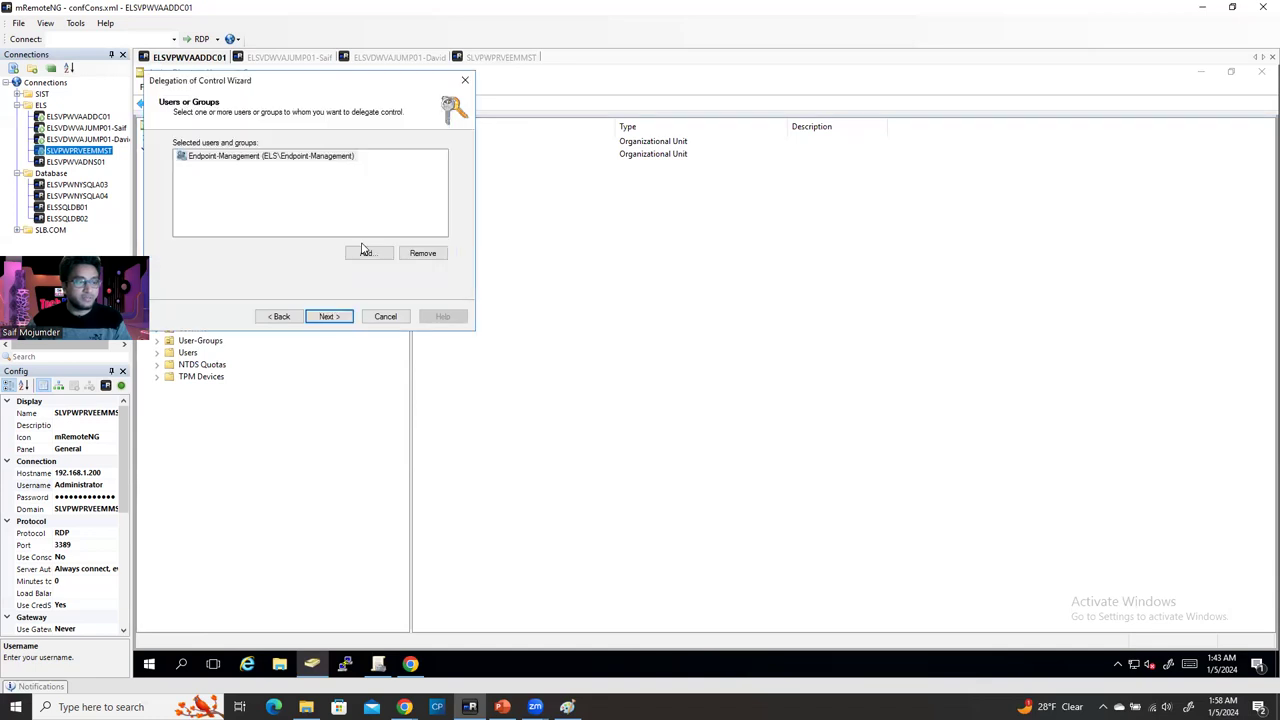
Add the Helpdesk_Junior group to the delegation list.
left_click(366, 253)
type("help")
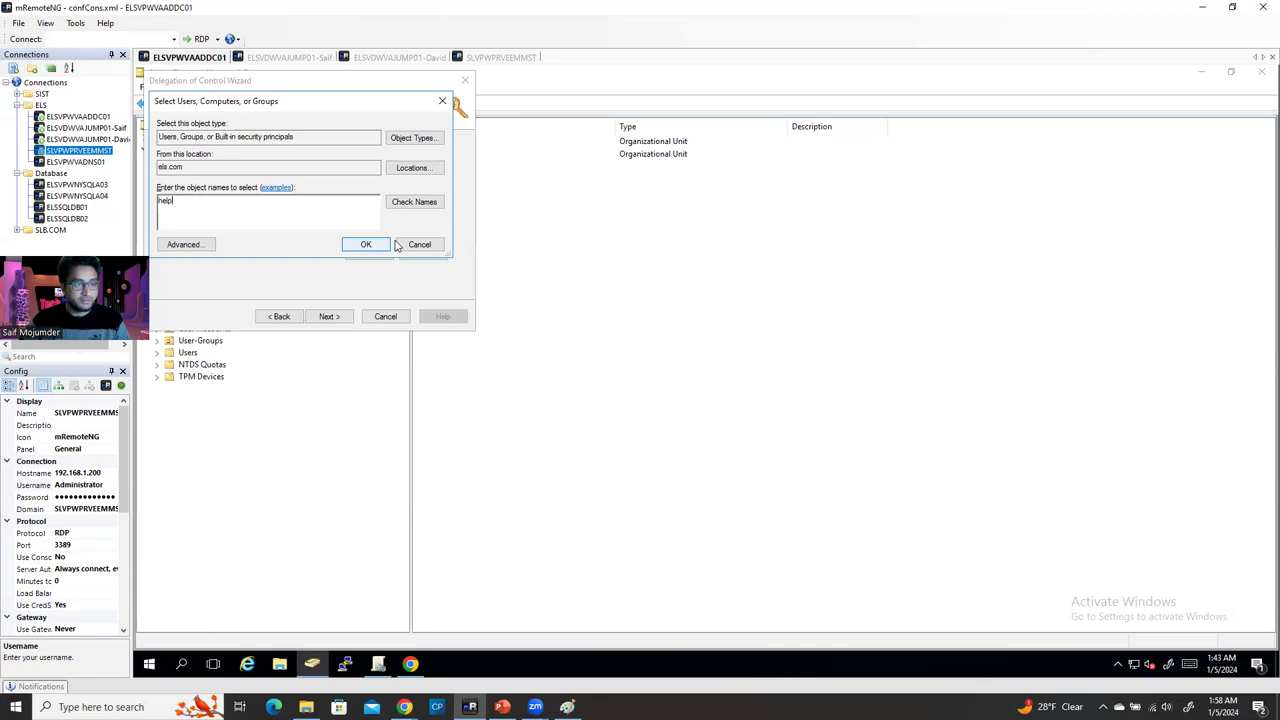
left_click(414, 203)
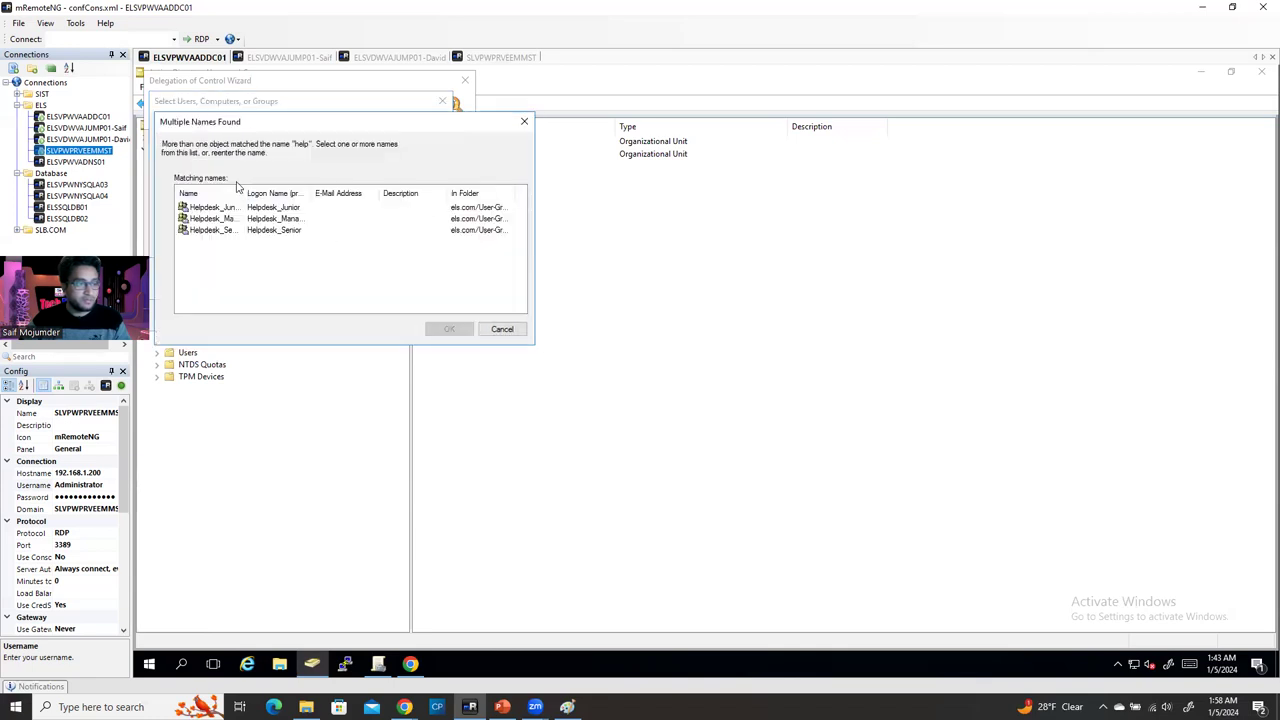
left_click_drag(247, 193, 333, 193)
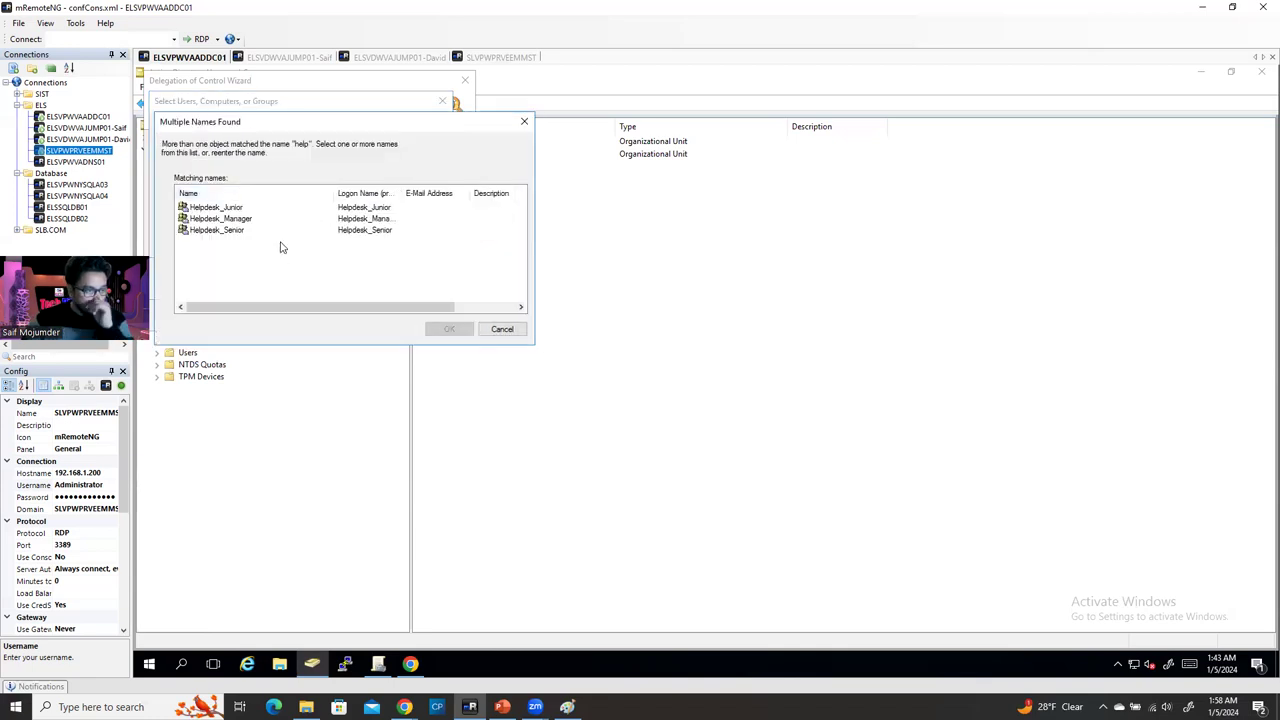
left_click(243, 209)
left_click(443, 330)
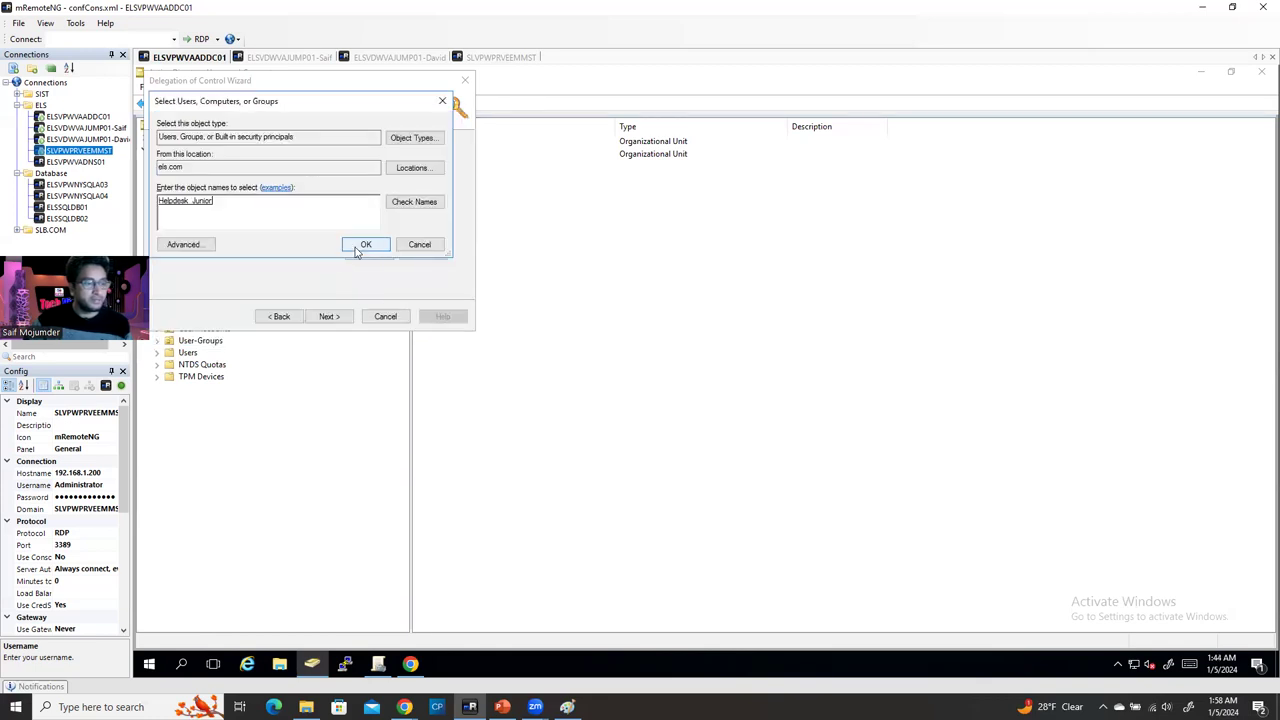
left_click(364, 245)
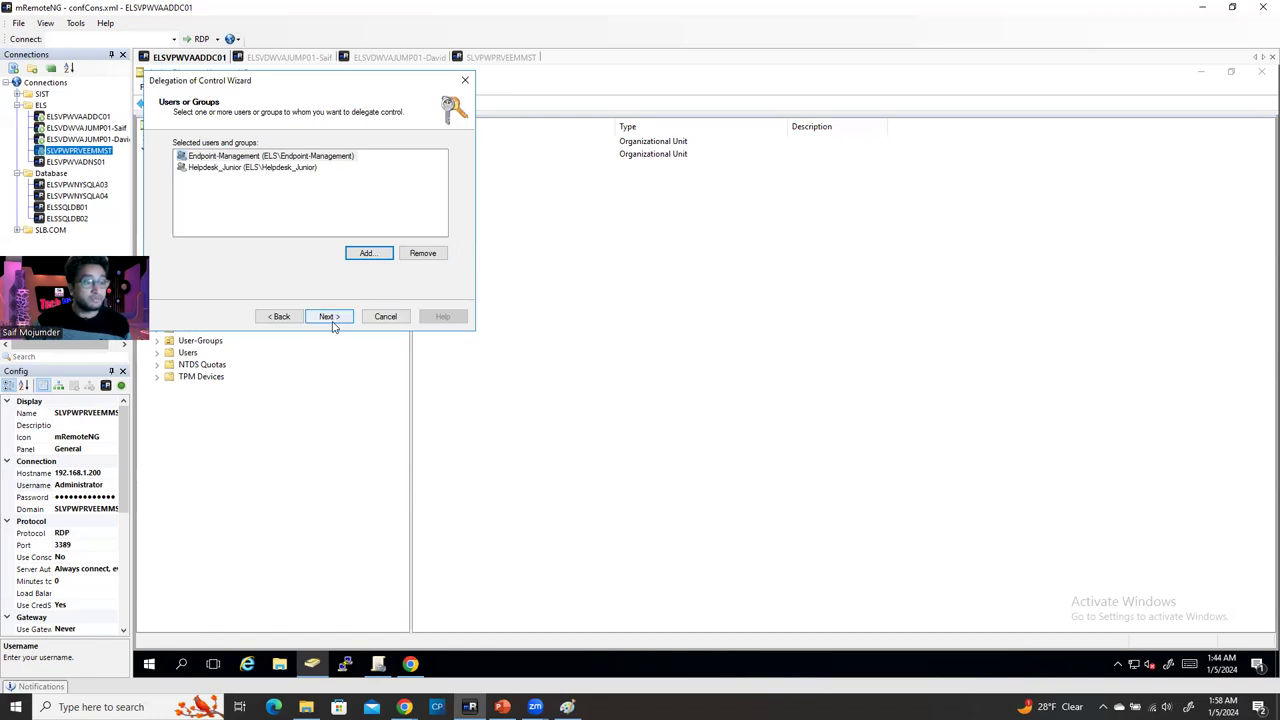
left_click(331, 317)
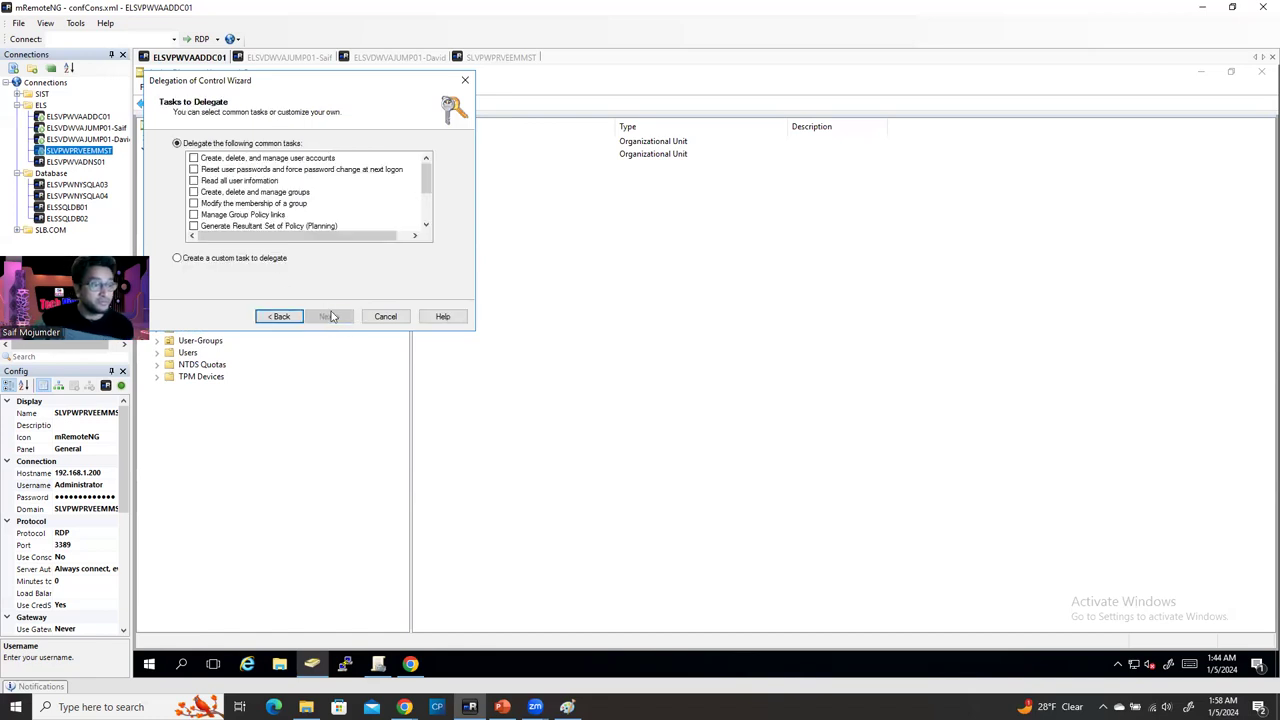
Delegate a custom task: create Computer objects and Delete All Child Objects, then finish.
left_click(274, 262)
left_click(329, 316)
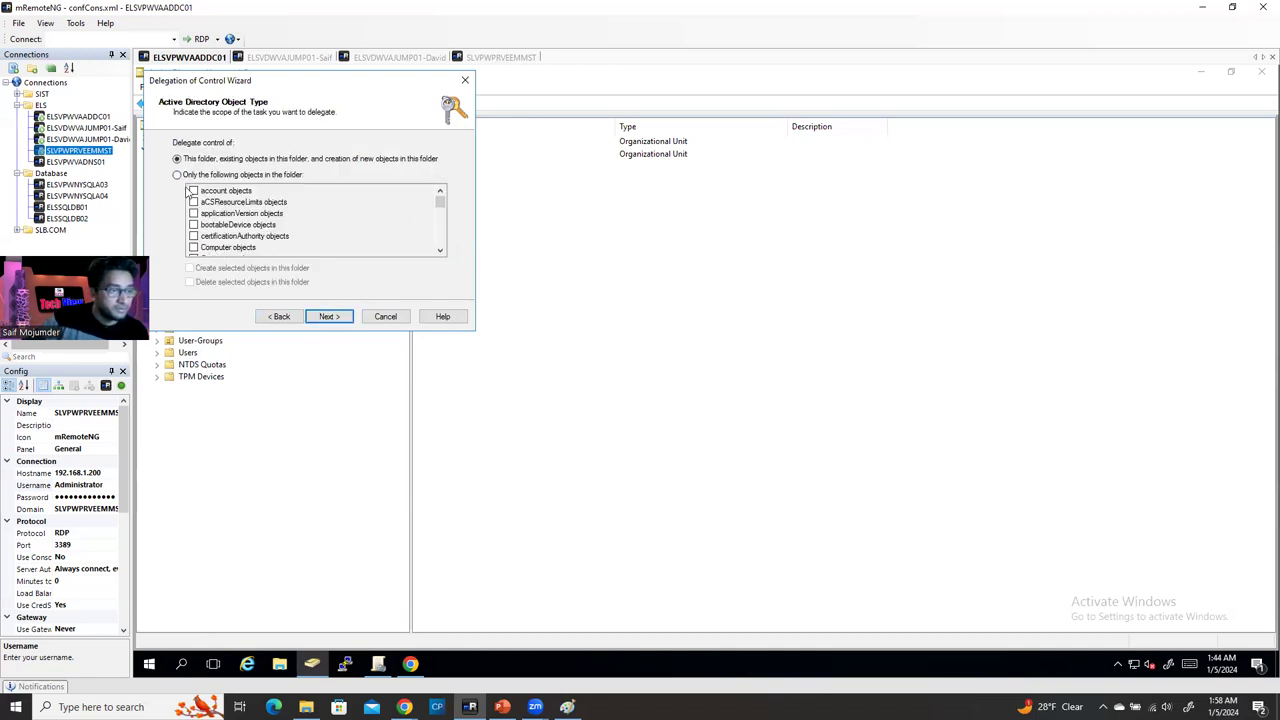
left_click(177, 175)
left_click(194, 248)
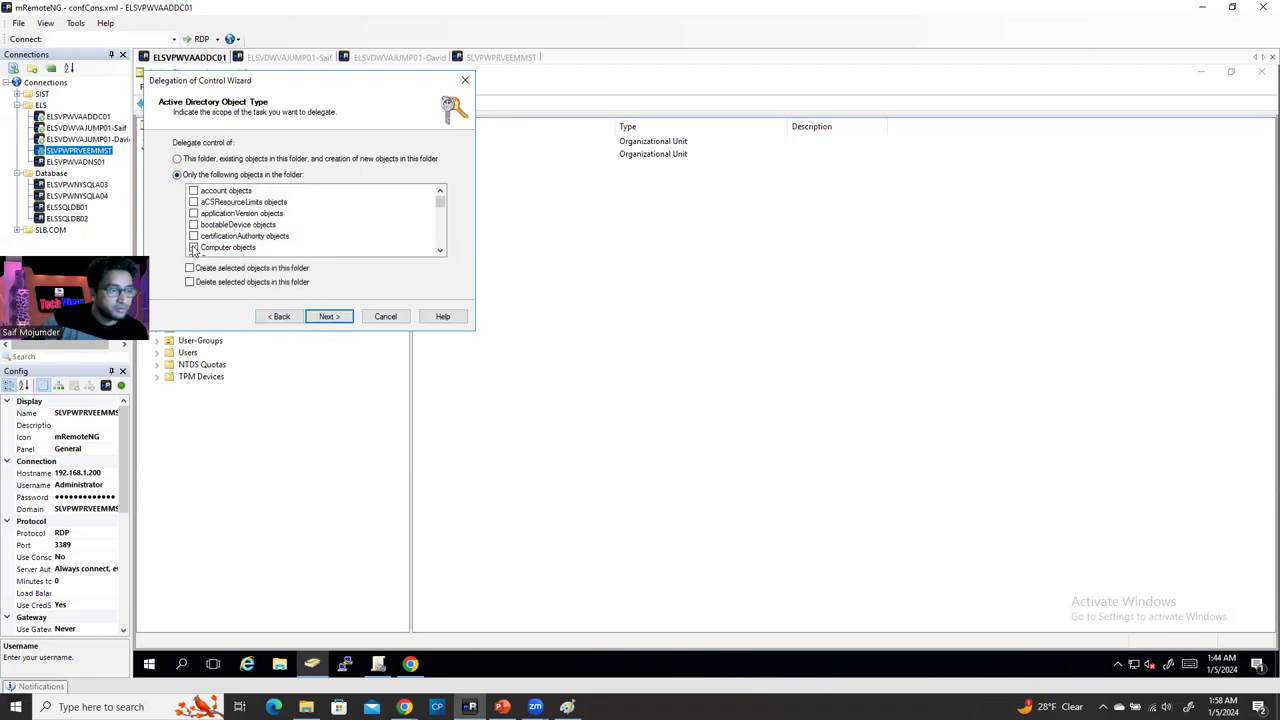
left_click(190, 268)
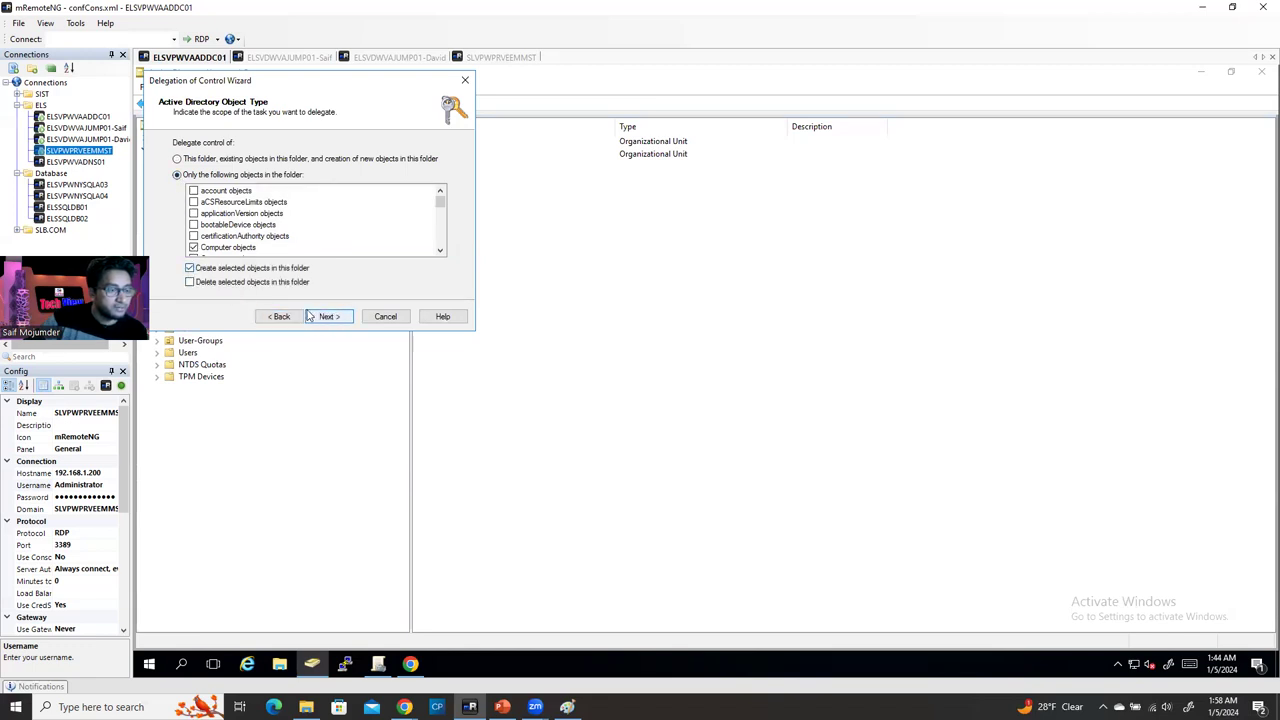
left_click(330, 317)
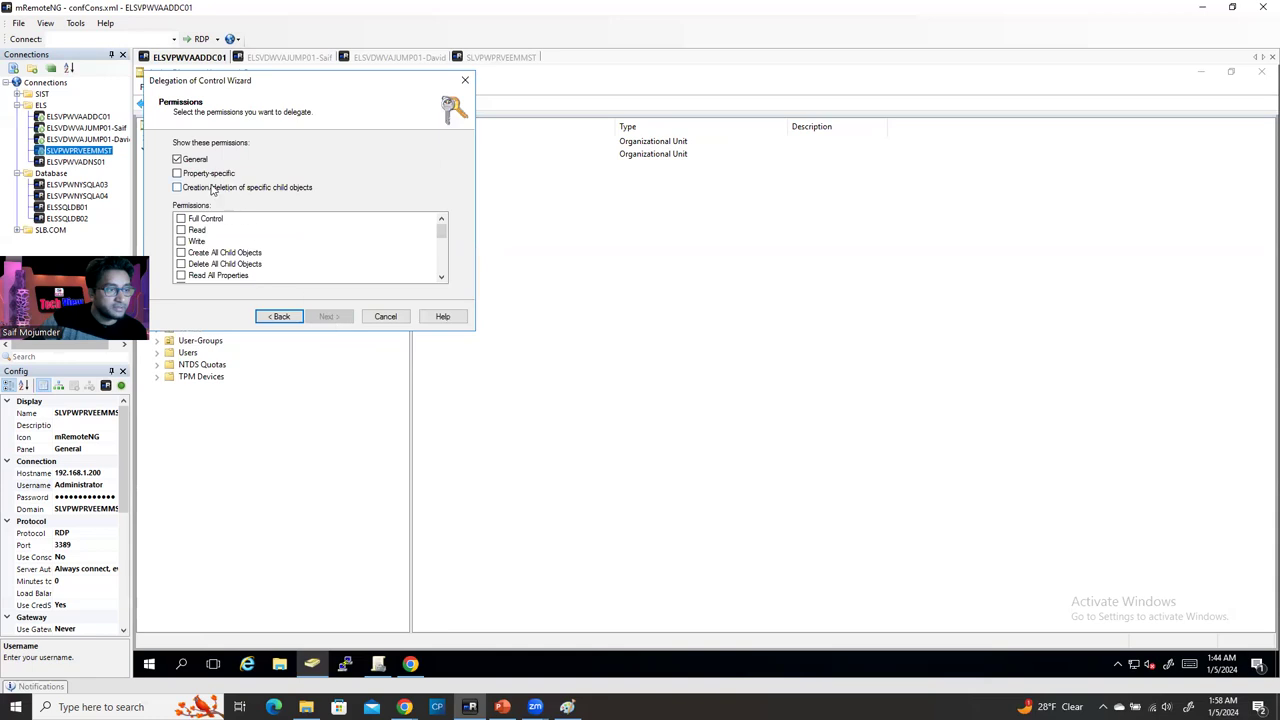
left_click(179, 188)
left_click(180, 264)
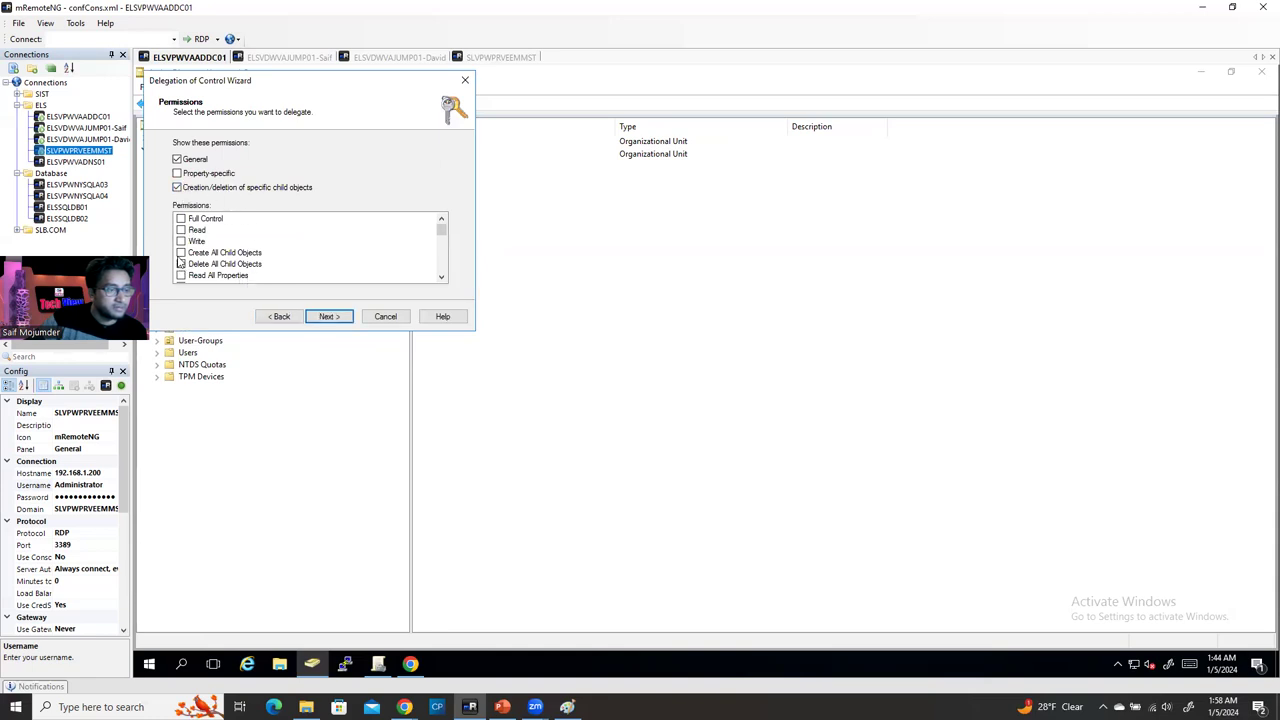
left_click(330, 317)
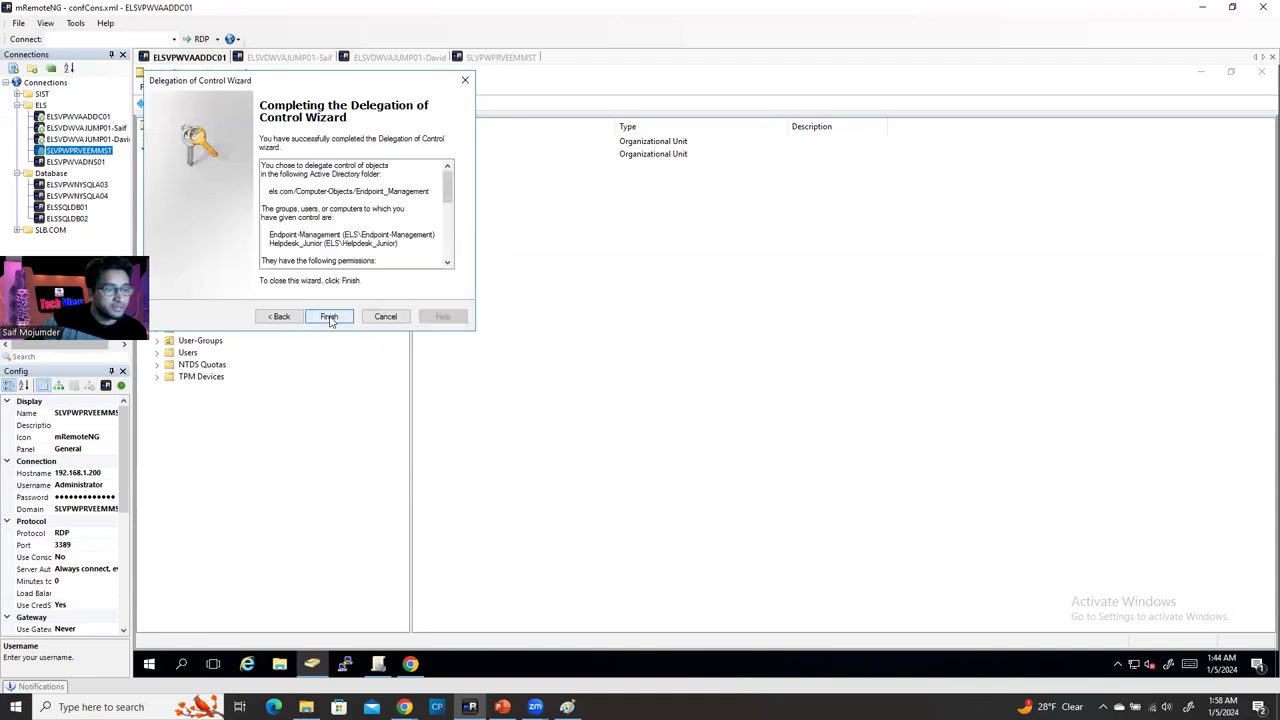
left_click(330, 317)
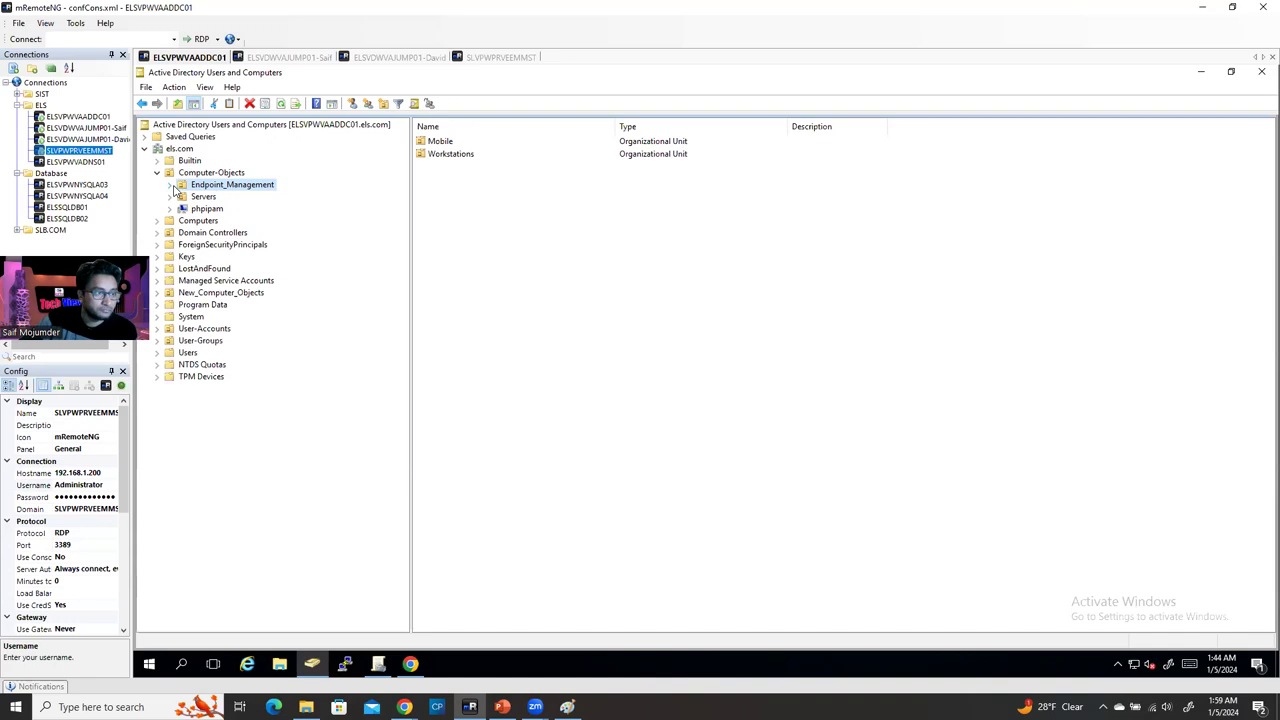
Refresh the directory view in both sessions and bring up Endpoint_Management's actions.
left_click(171, 185)
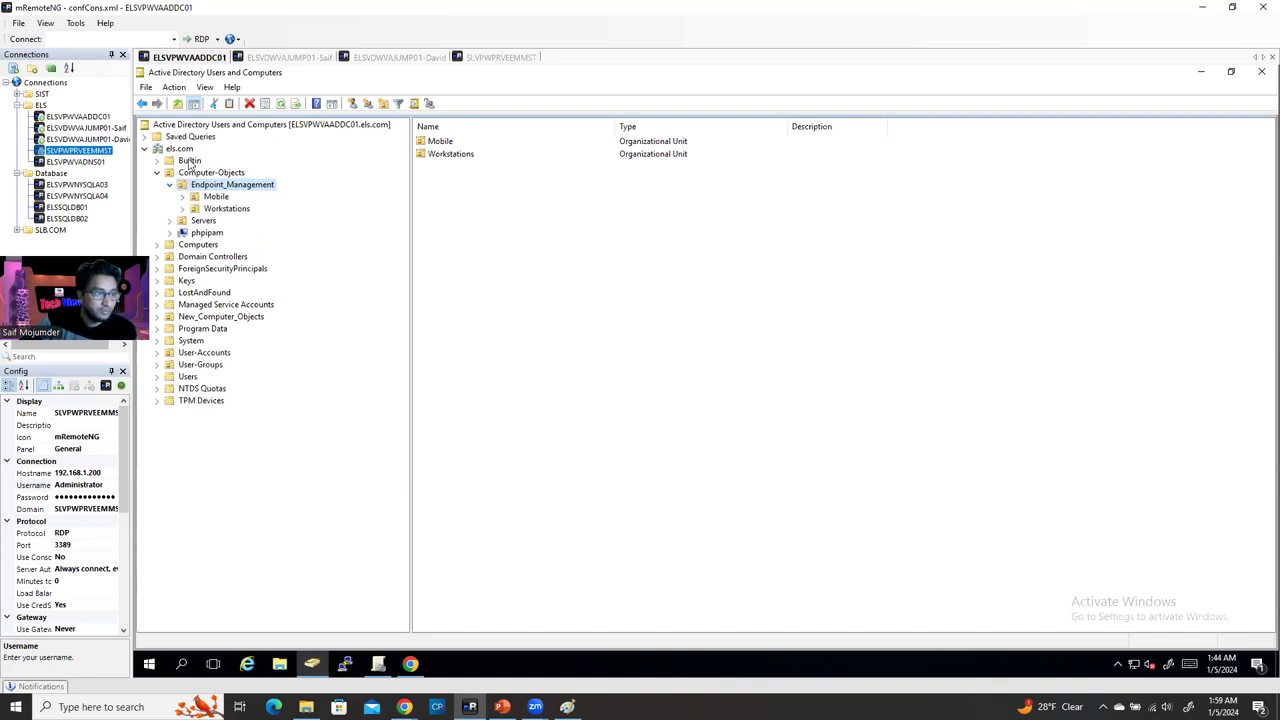
left_click(180, 148)
left_click(254, 104)
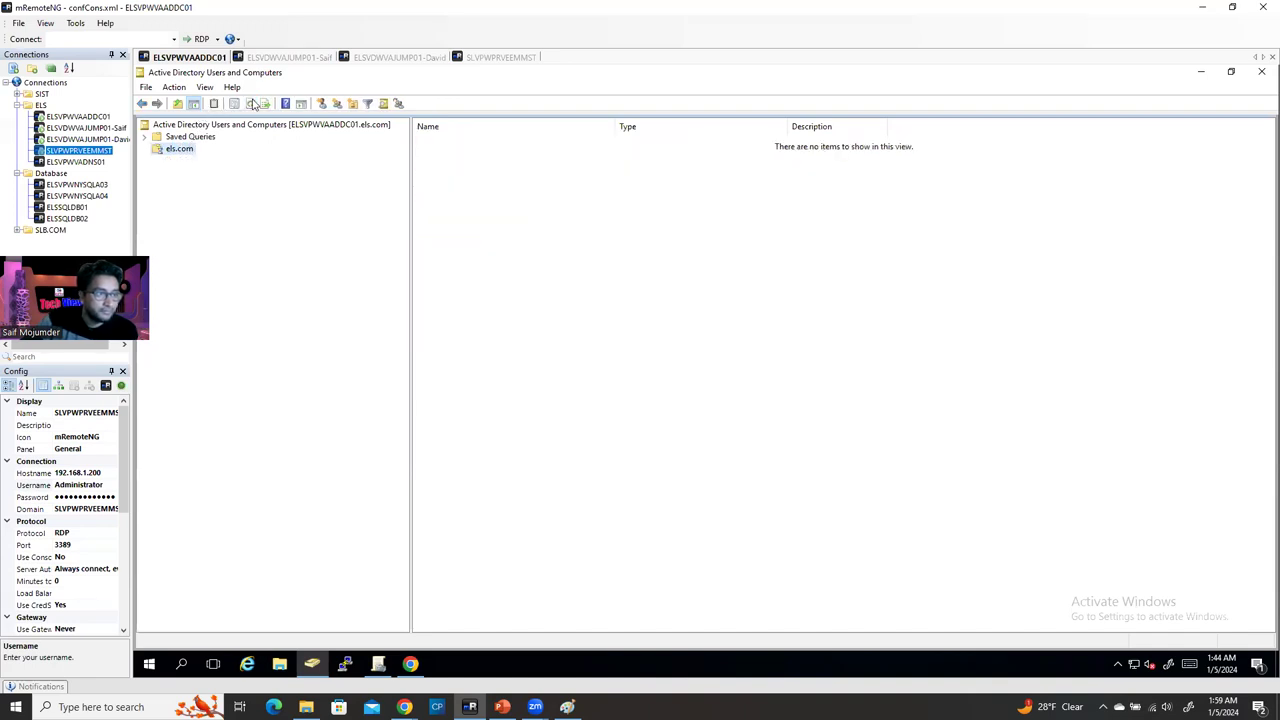
left_click(306, 57)
left_click(398, 57)
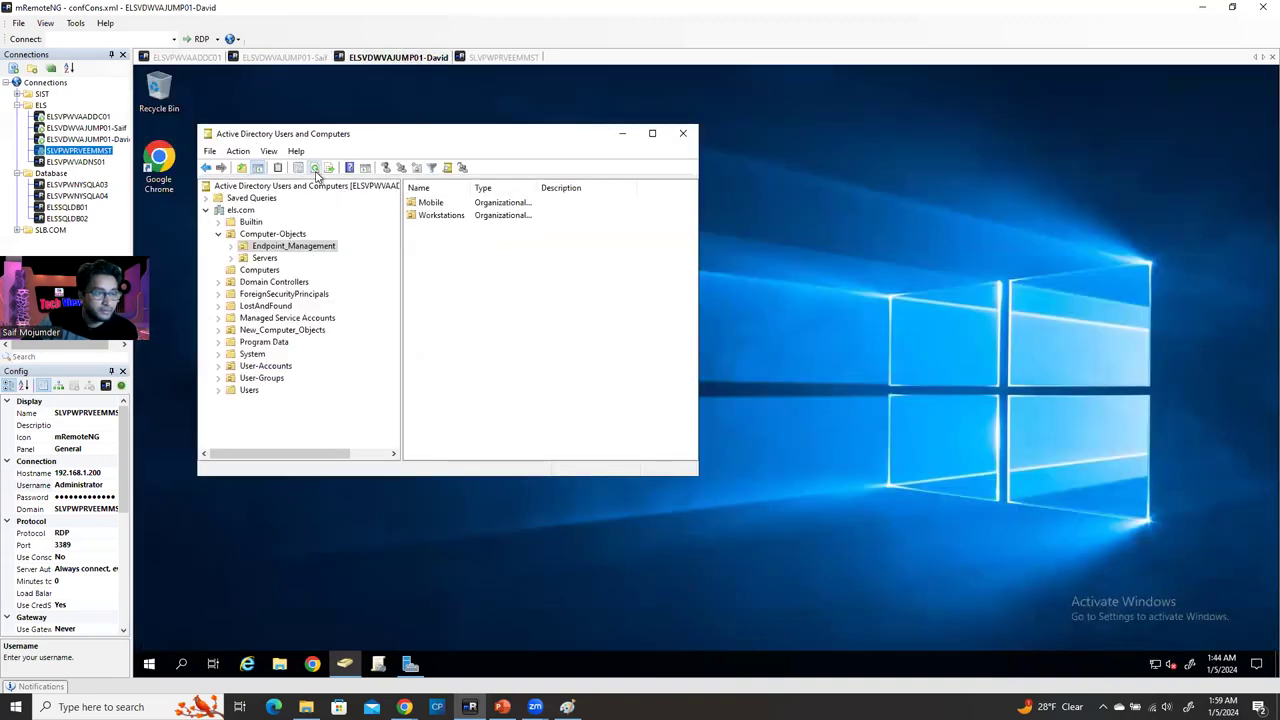
left_click(316, 170)
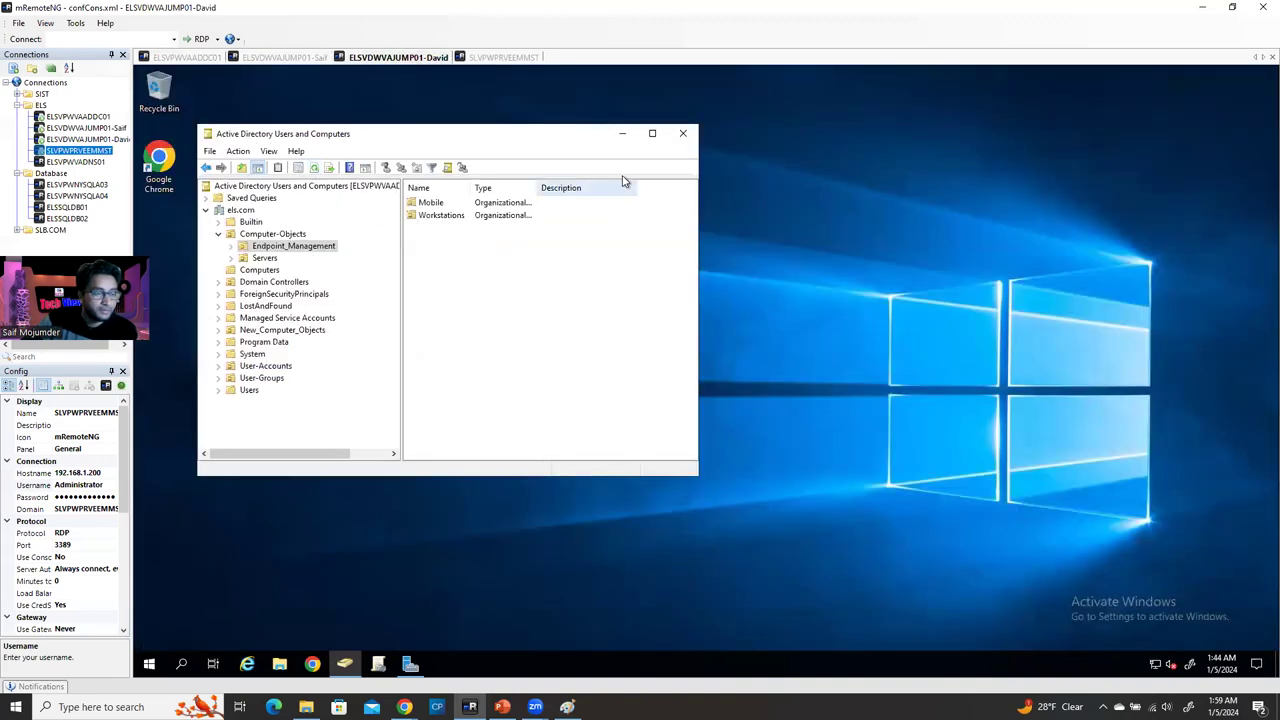
right_click(313, 248)
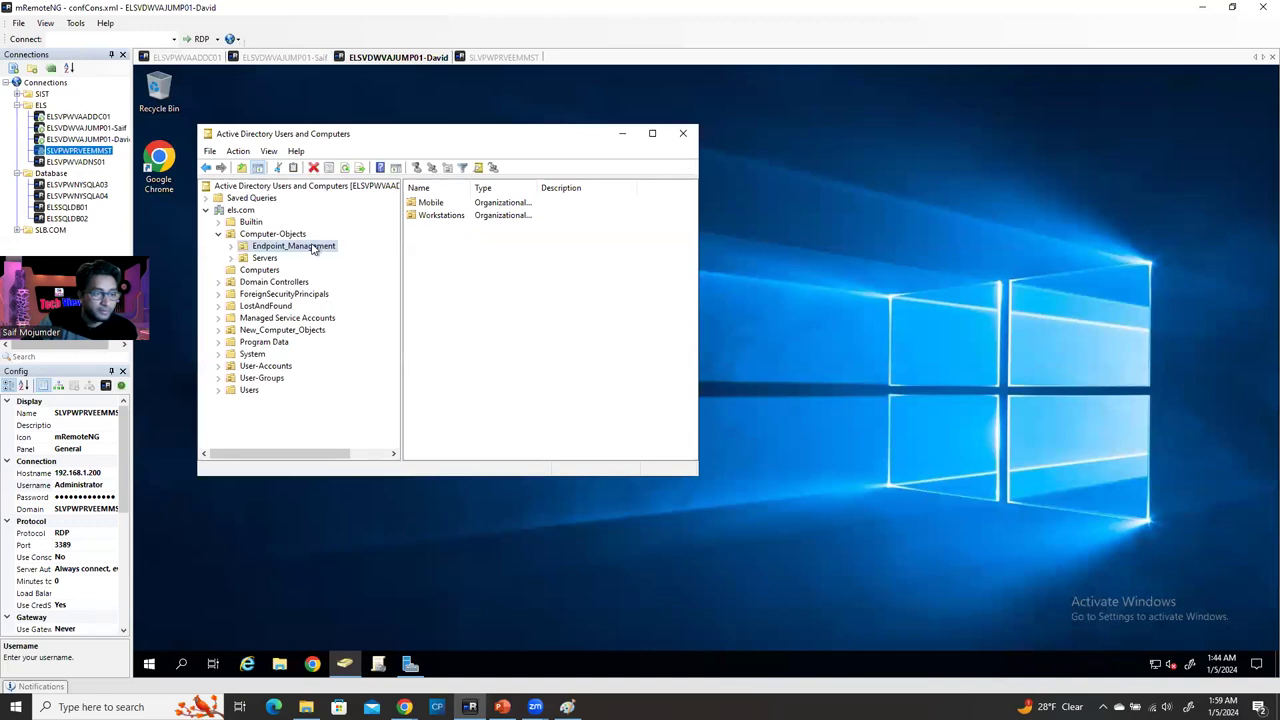
mouse_move(352, 308)
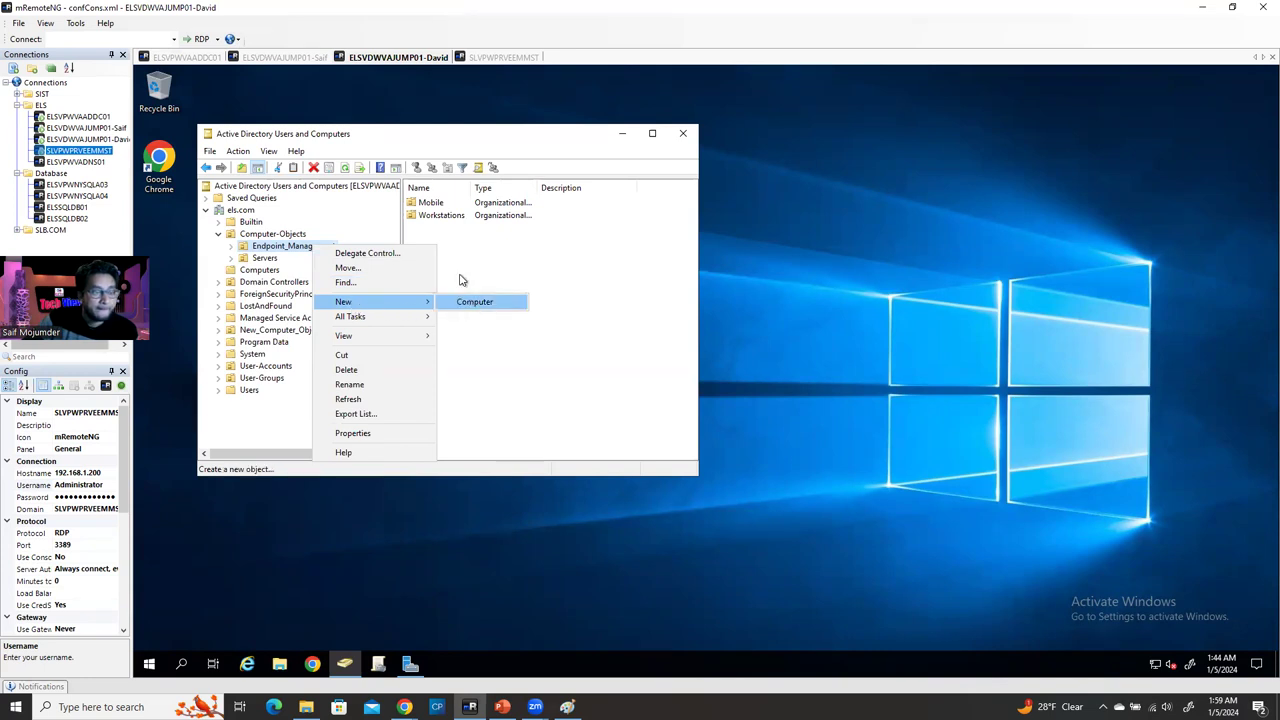
Sign out of the second jump-server session, reconnect, and return to the New > Computer menu.
left_click(272, 57)
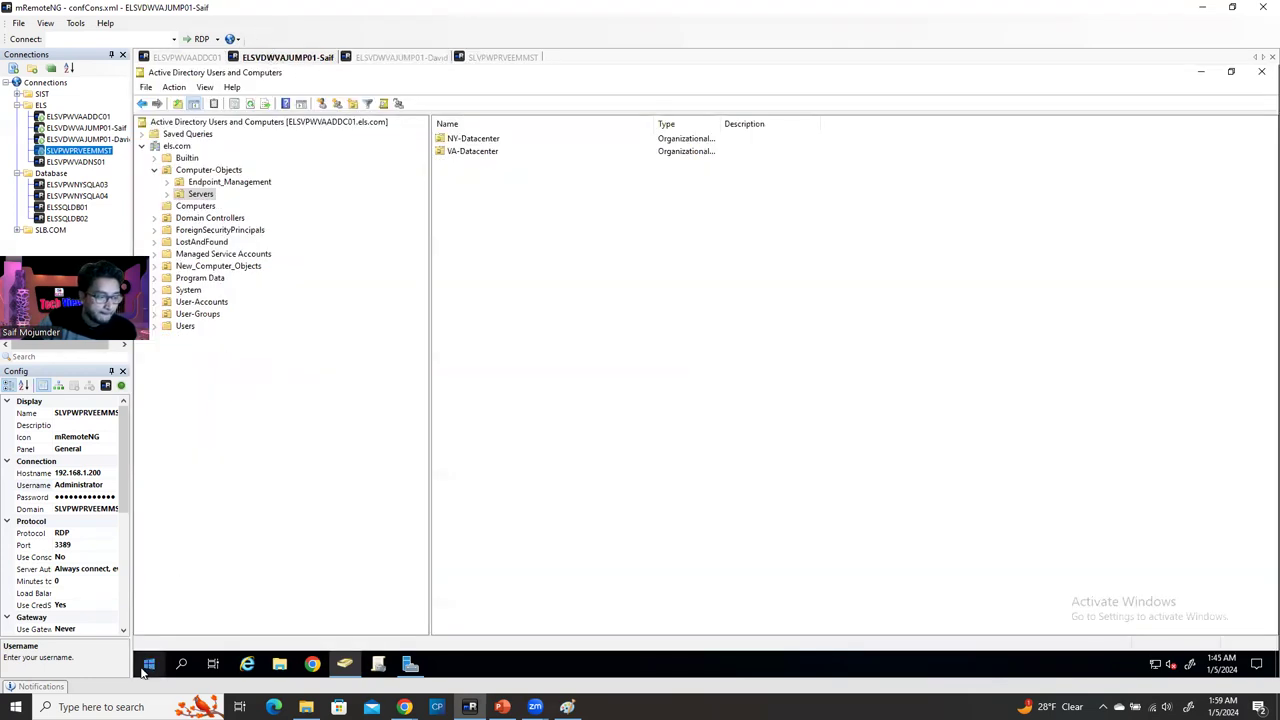
left_click(148, 664)
left_click(153, 512)
left_click(166, 472)
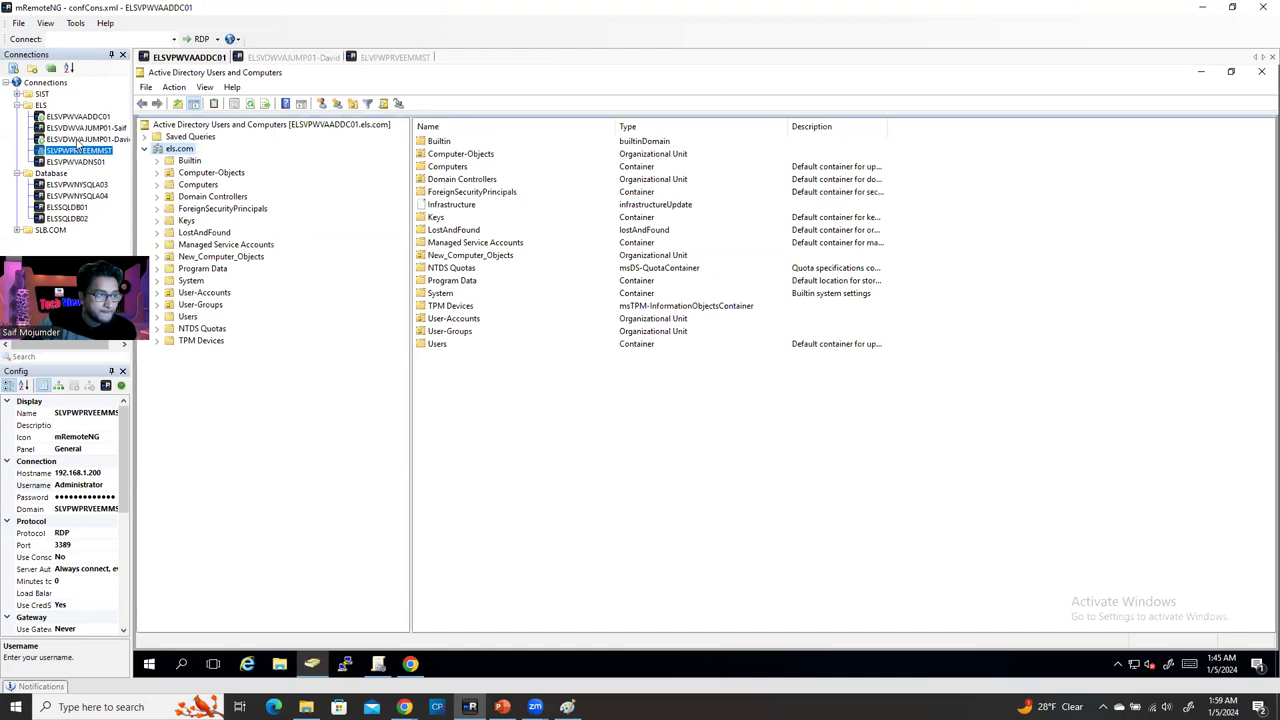
double_click(86, 128)
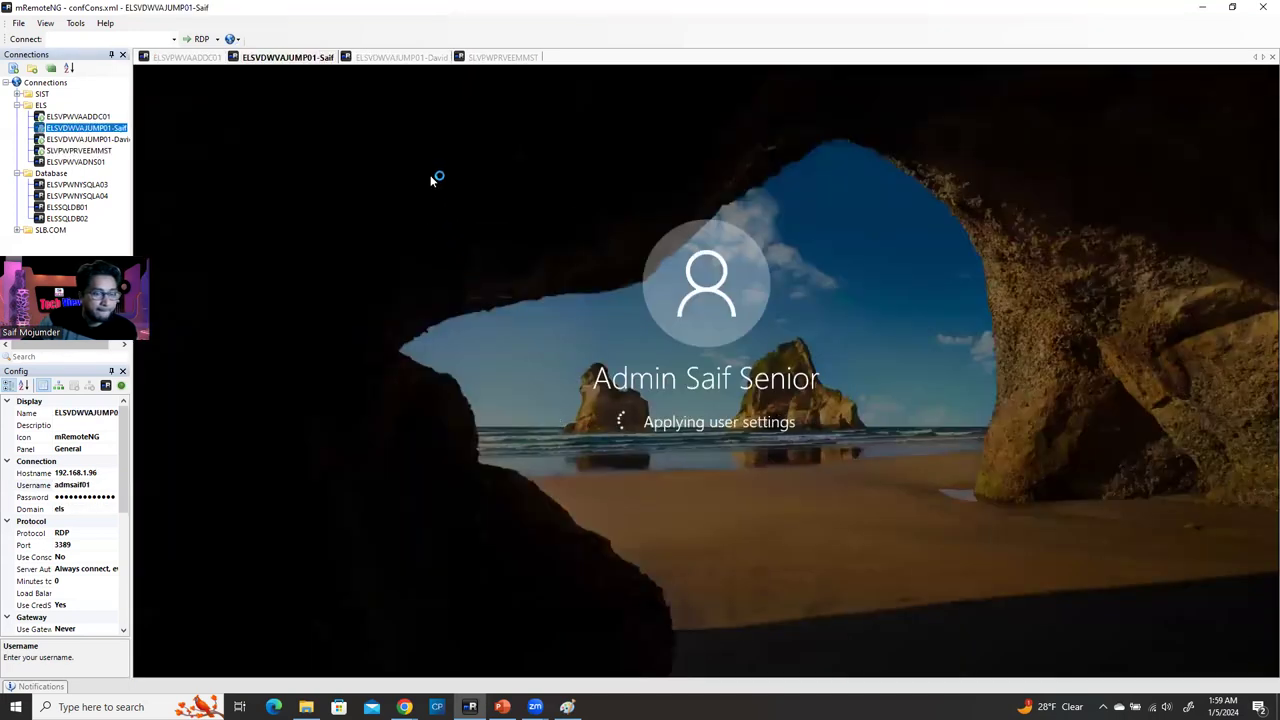
left_click(398, 58)
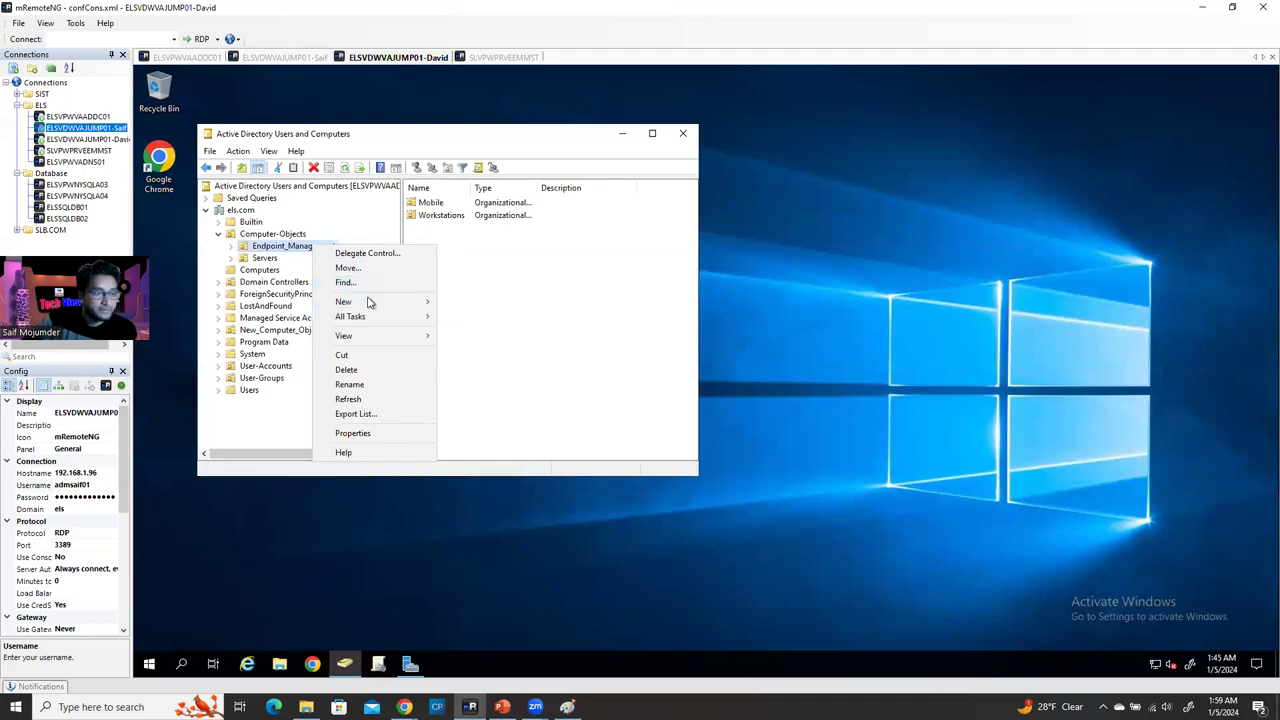
mouse_move(368, 302)
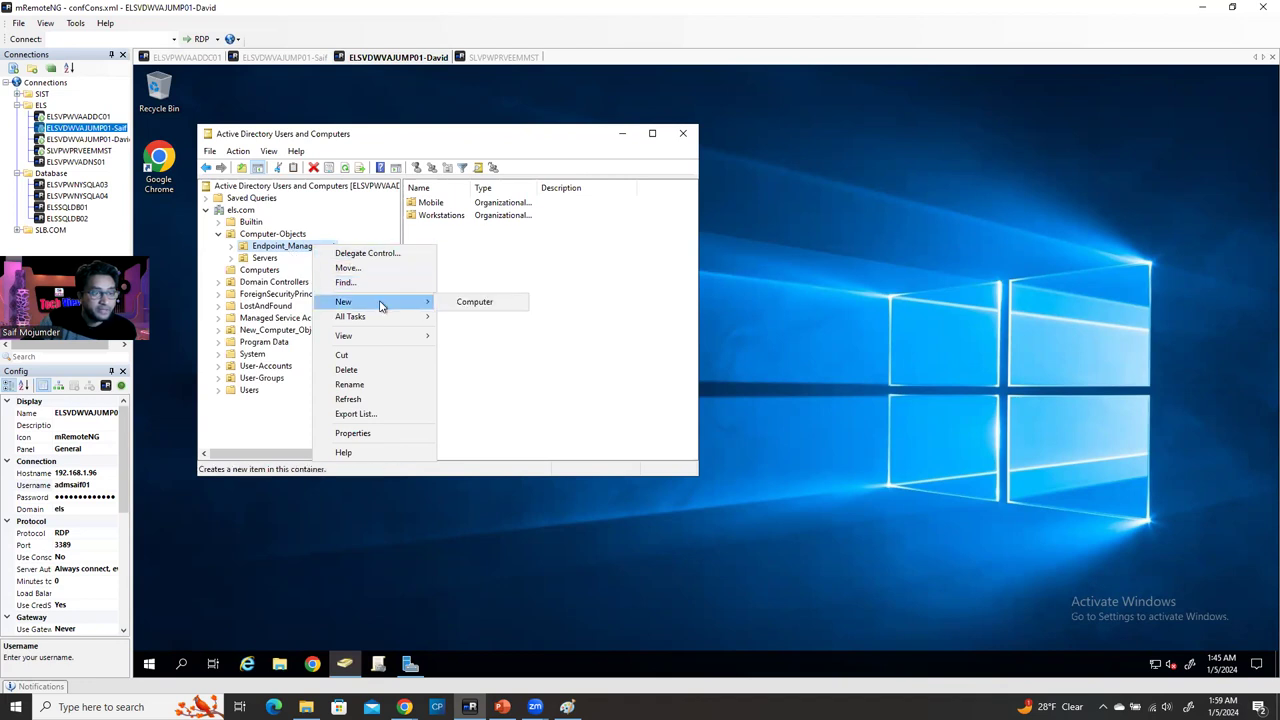
Create the test computer asdas in Endpoint_Management, then delete it.
left_click(474, 305)
type("asdas")
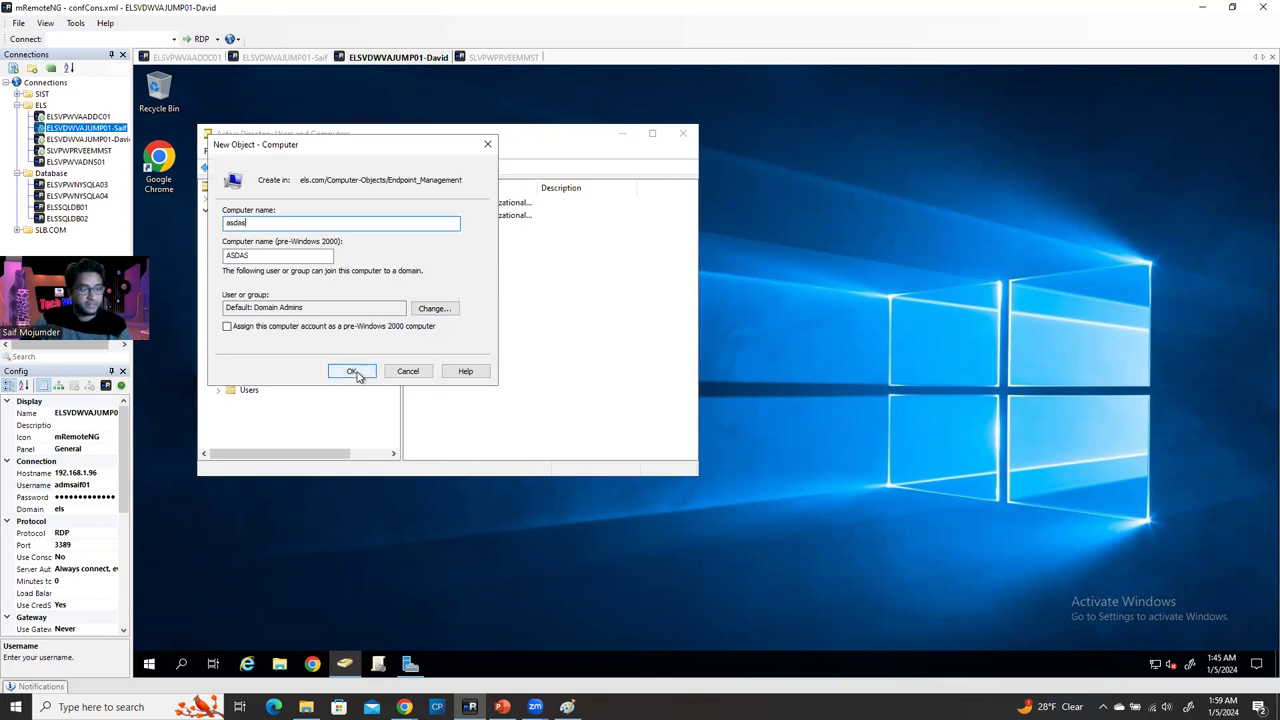
left_click(352, 371)
right_click(440, 205)
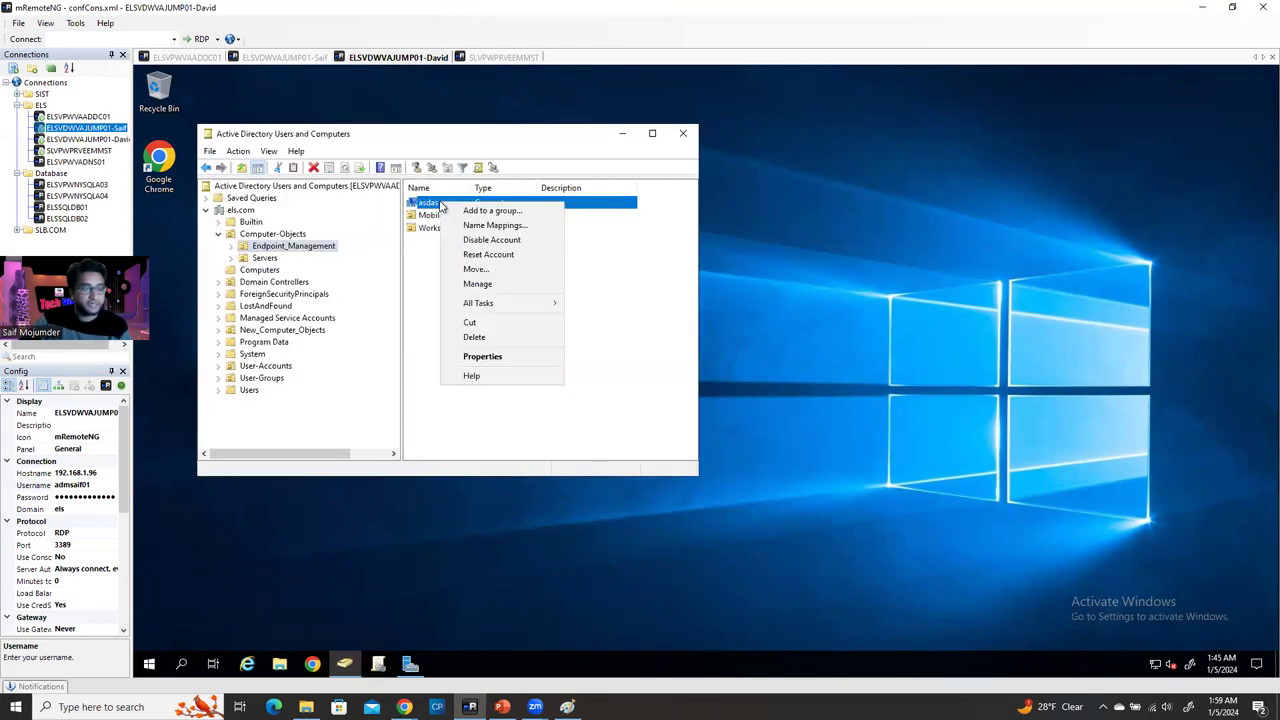
left_click(476, 337)
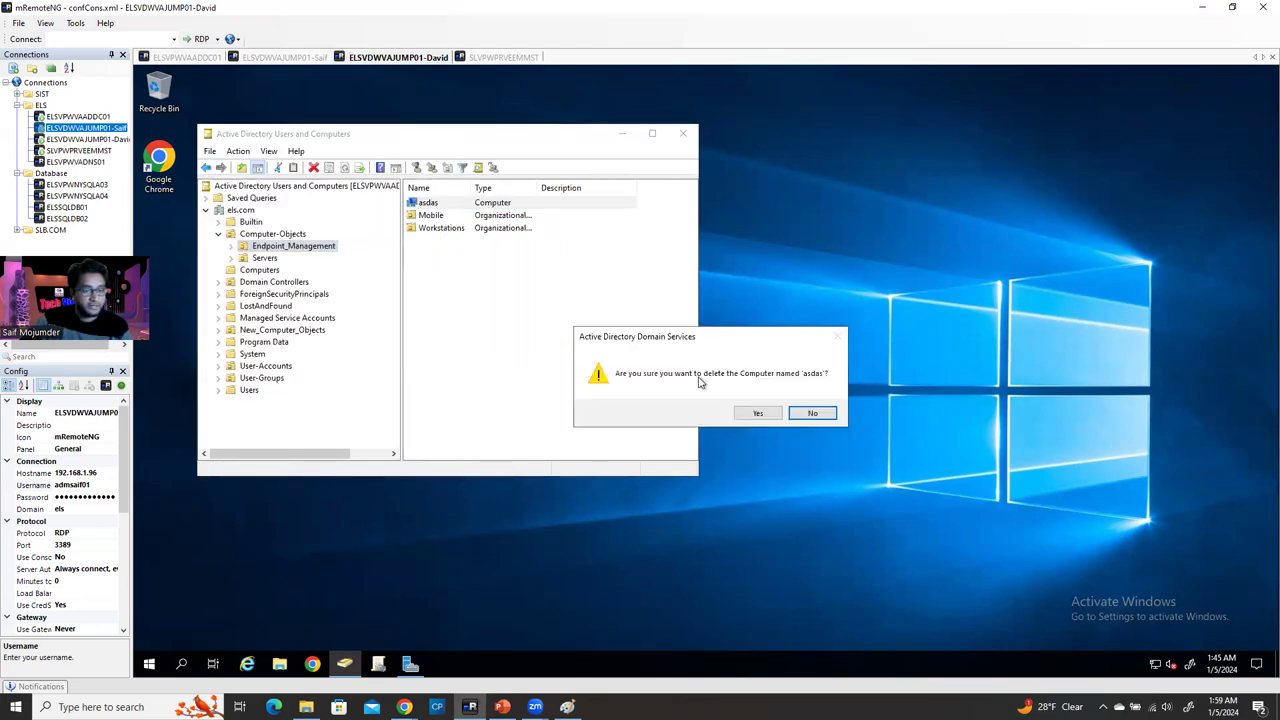
left_click(750, 412)
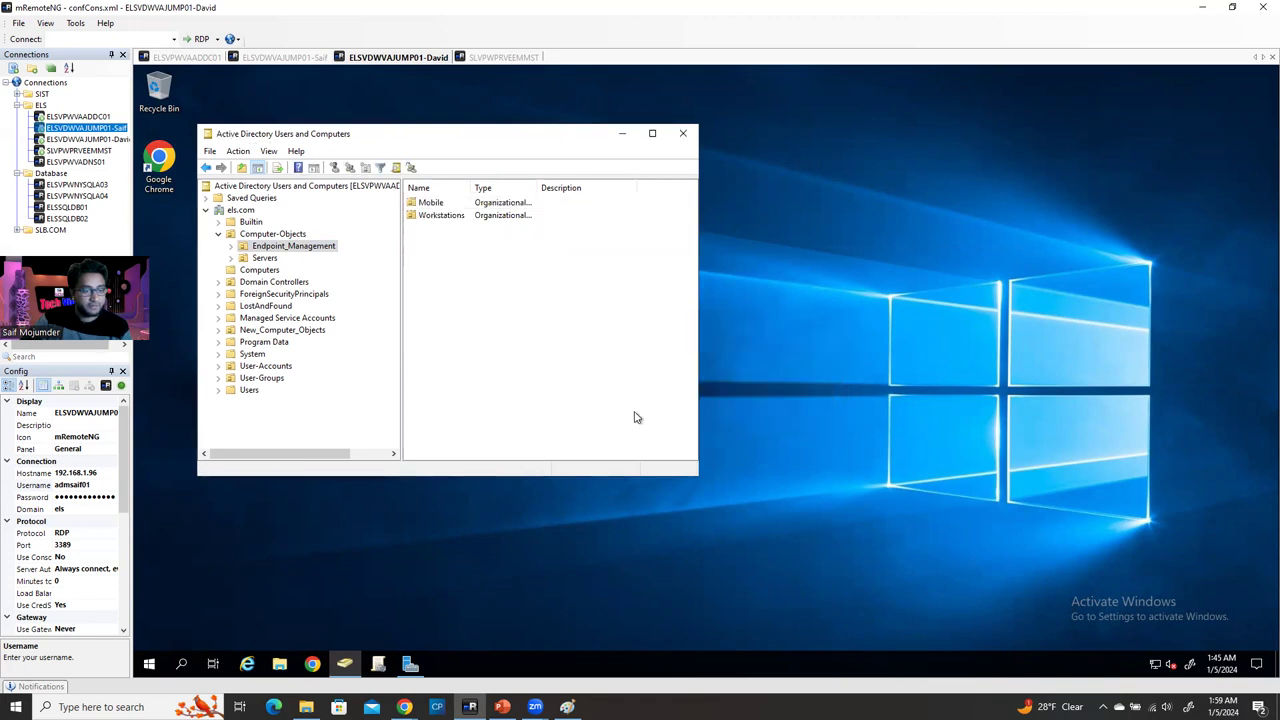
Check the Servers OU's actions, then switch to the second jump-server session.
left_click(258, 260)
right_click(258, 262)
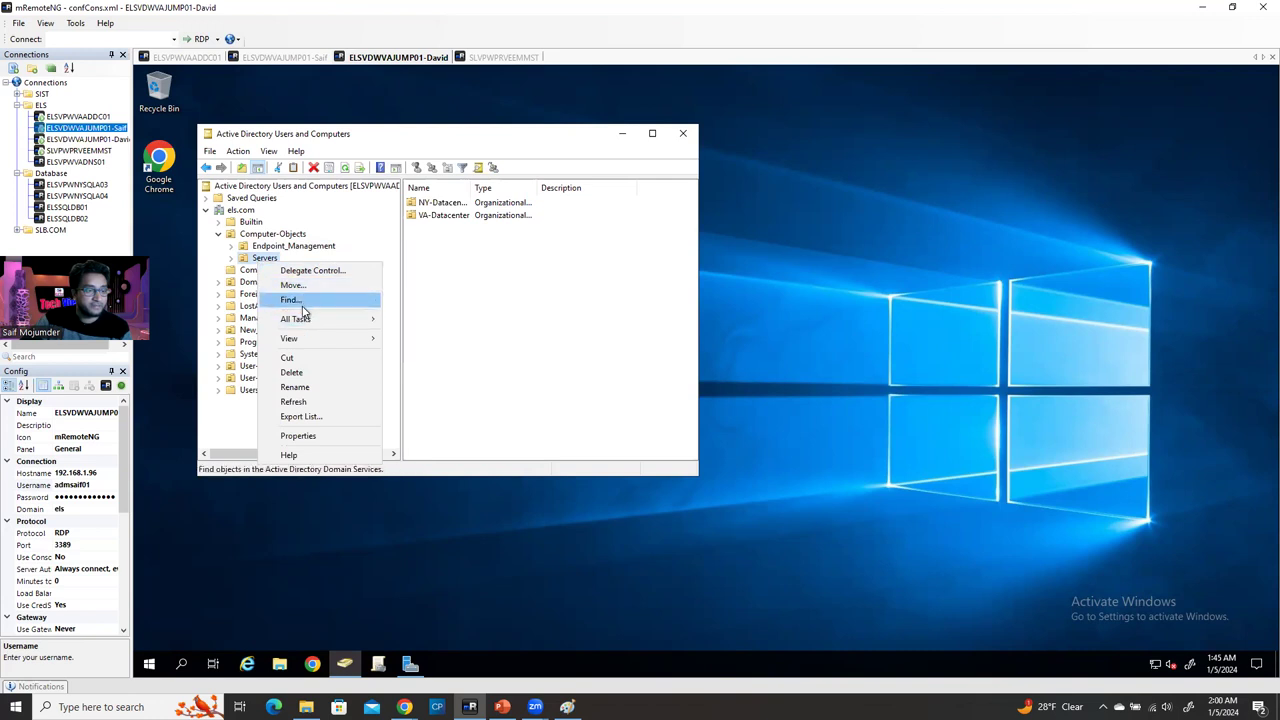
left_click(570, 299)
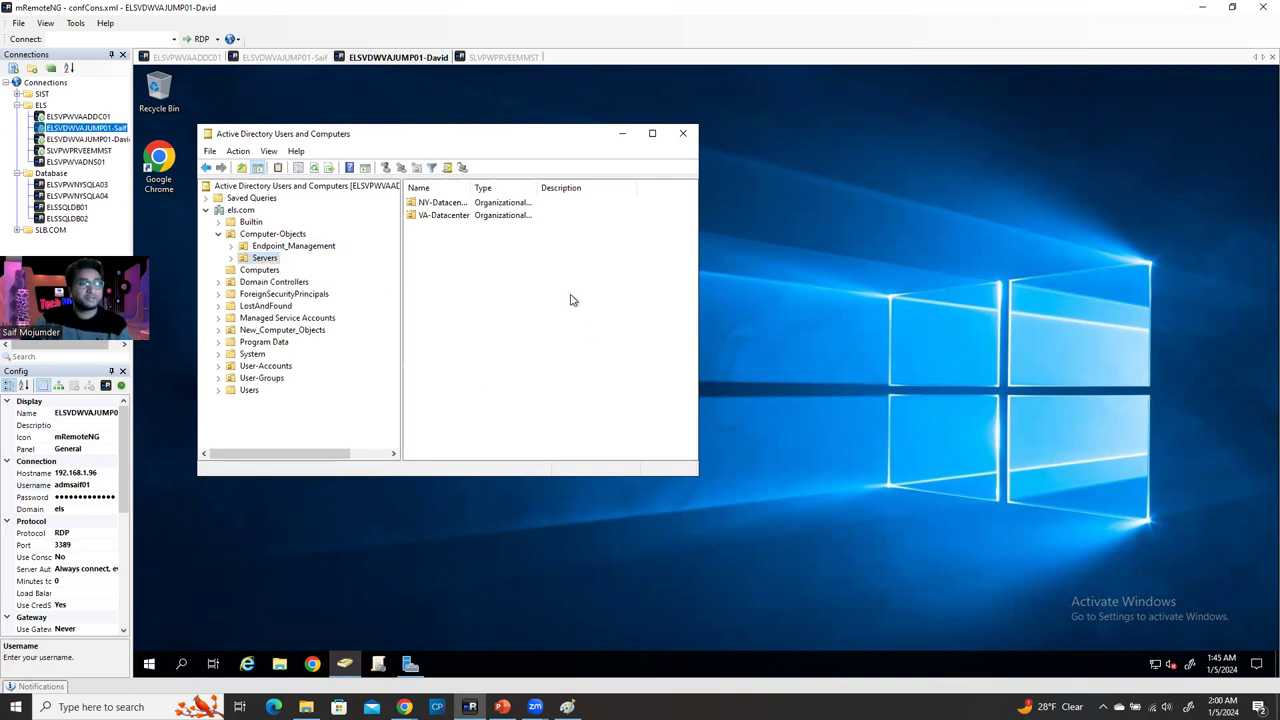
left_click(318, 58)
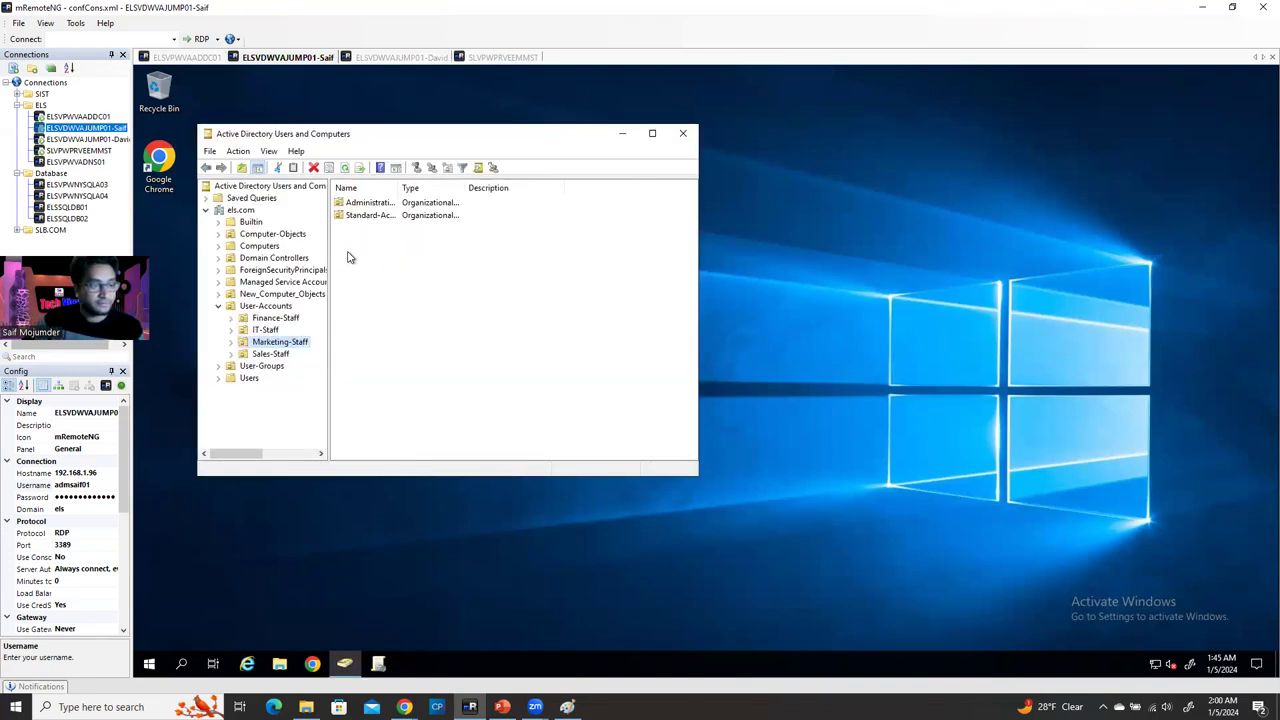
Expand Computer-Objects and Servers, then open and dismiss the Servers New menu without creating anything.
left_click(218, 234)
left_click(230, 258)
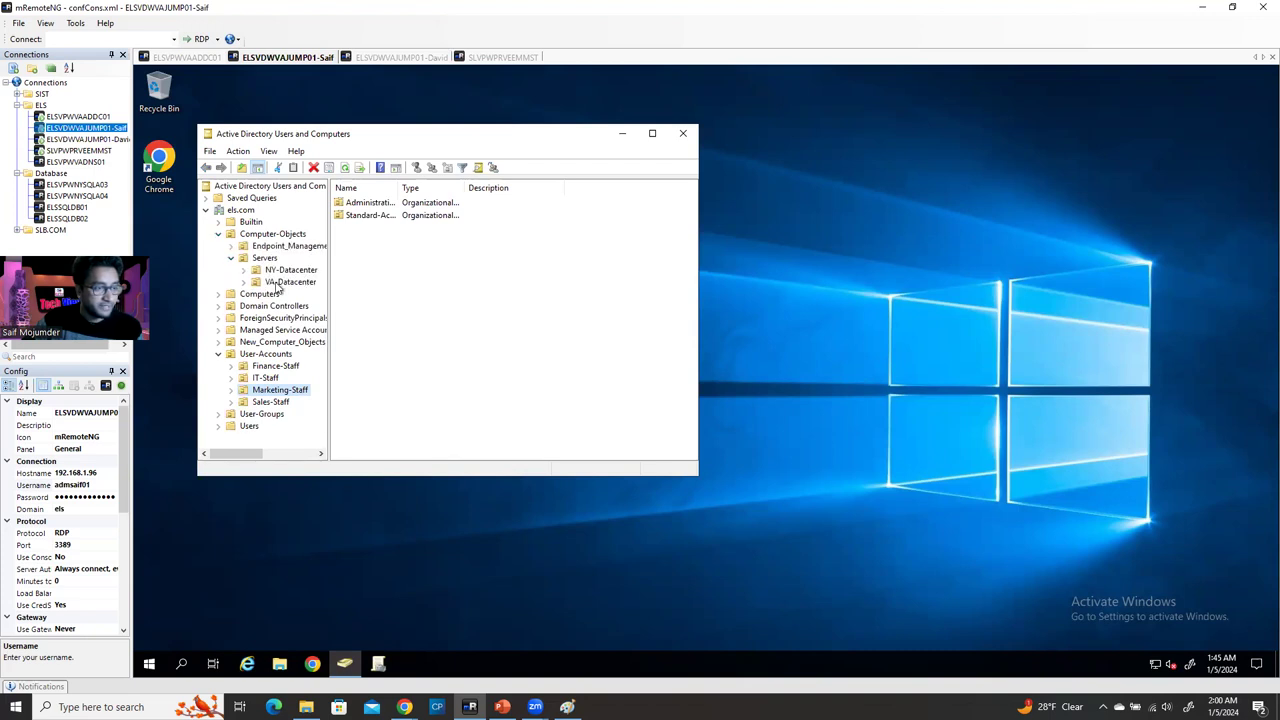
left_click(265, 258)
right_click(267, 261)
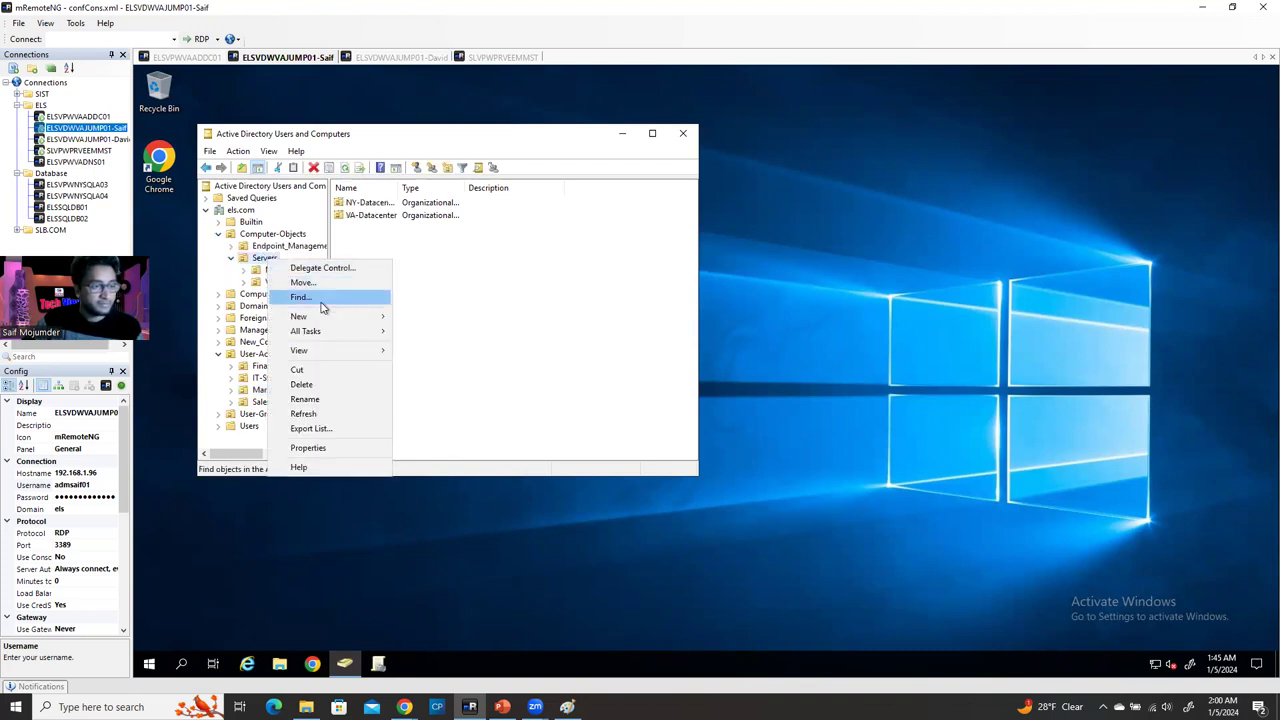
mouse_move(324, 318)
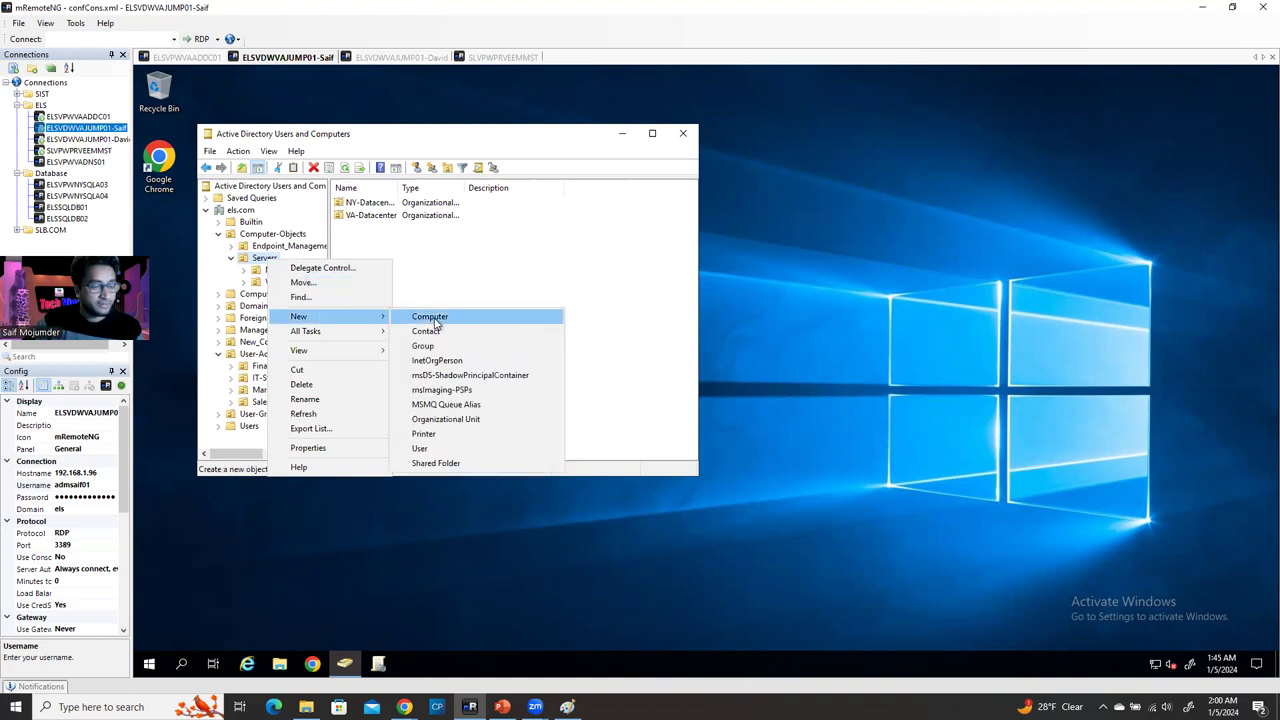
left_click(505, 272)
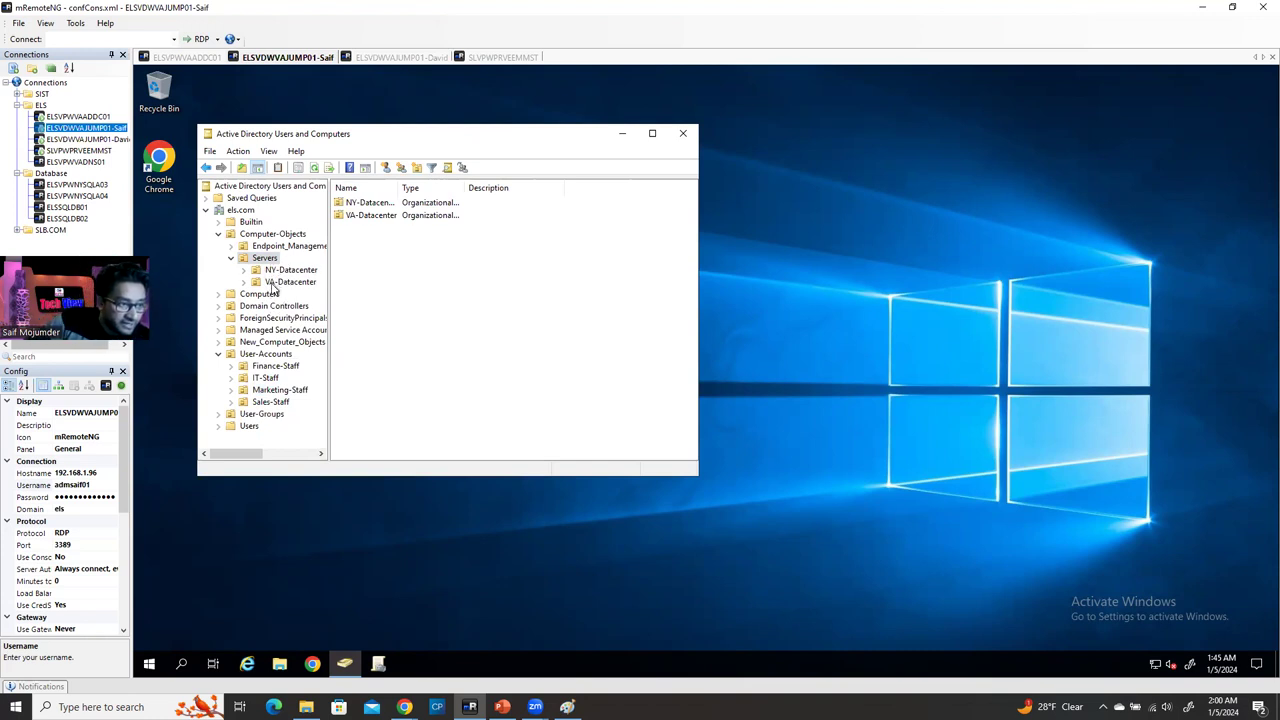
View Computer-Objects, then show Endpoint_Management in the first jump-server session.
left_click(280, 236)
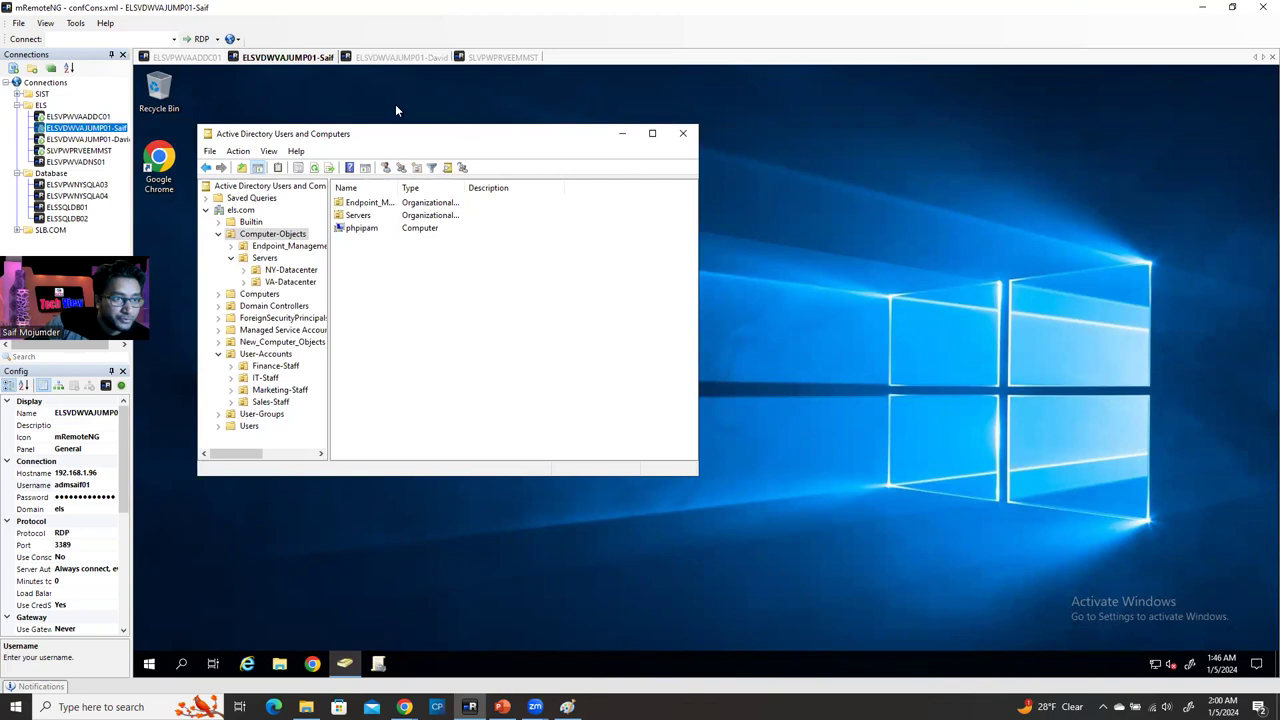
left_click(422, 62)
left_click(322, 250)
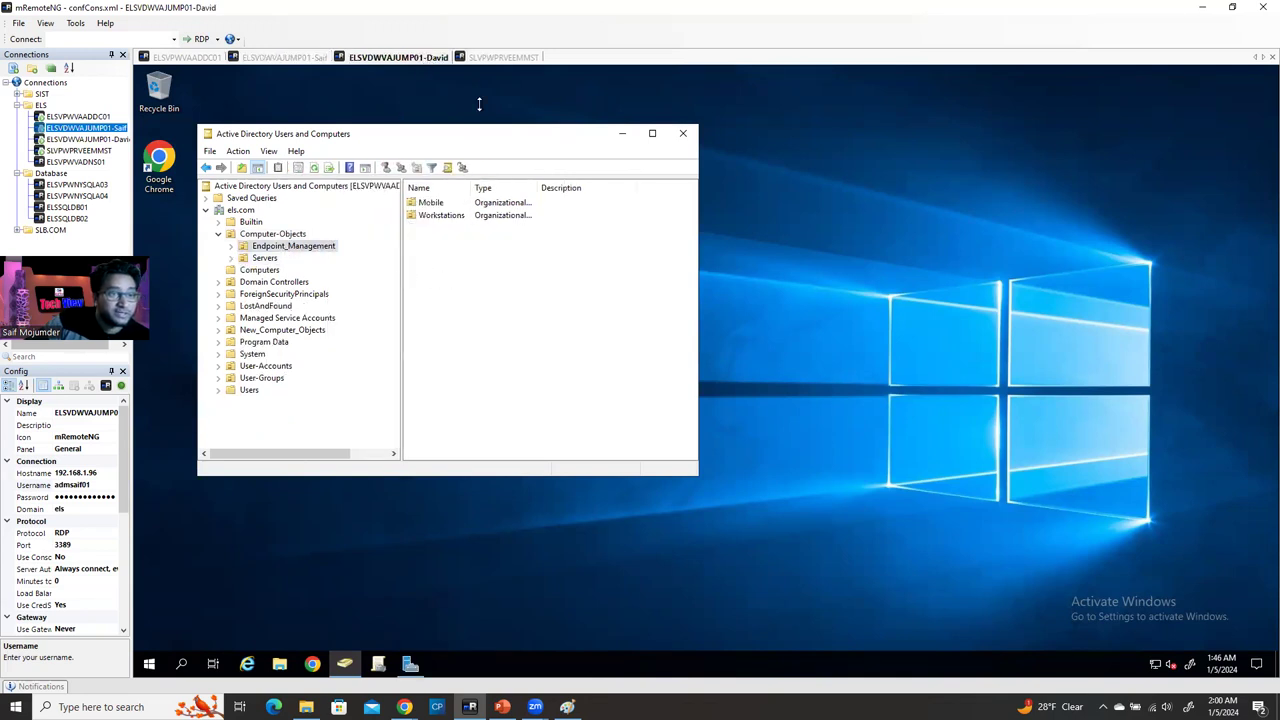
In the SLVPWPRVEEMMST session, open the local server properties and list the Computers container.
left_click(513, 58)
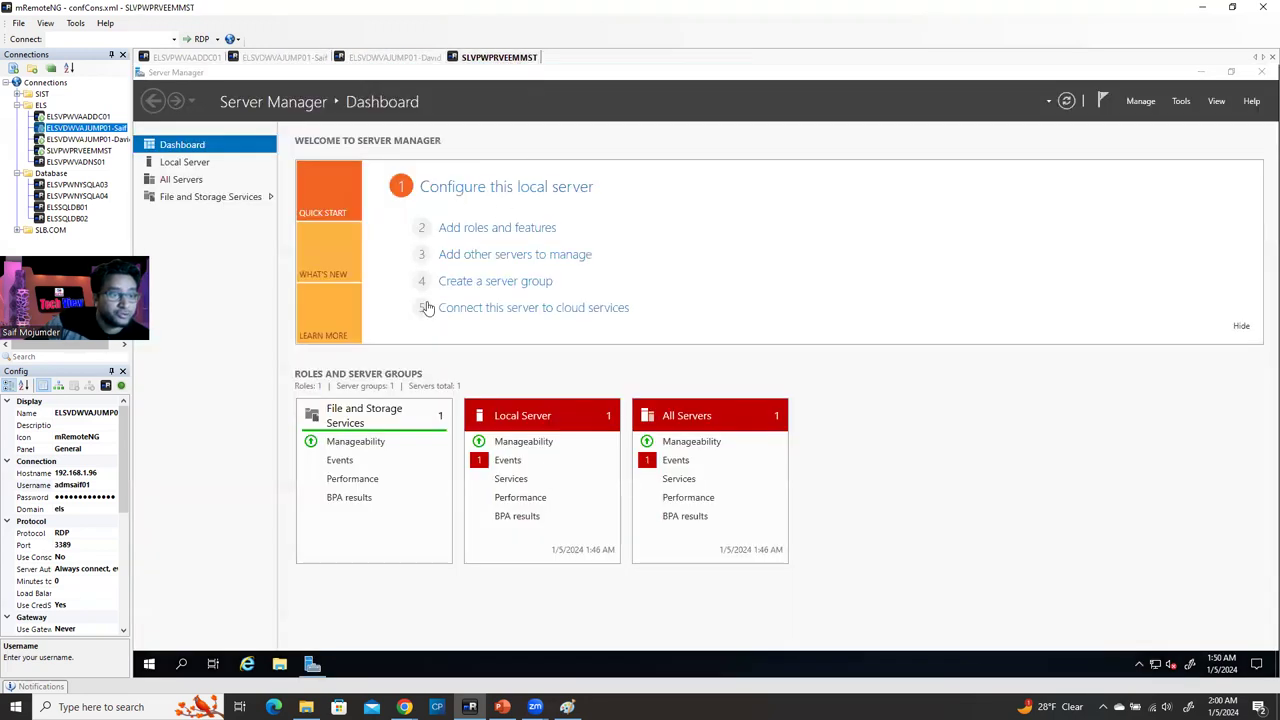
left_click(203, 165)
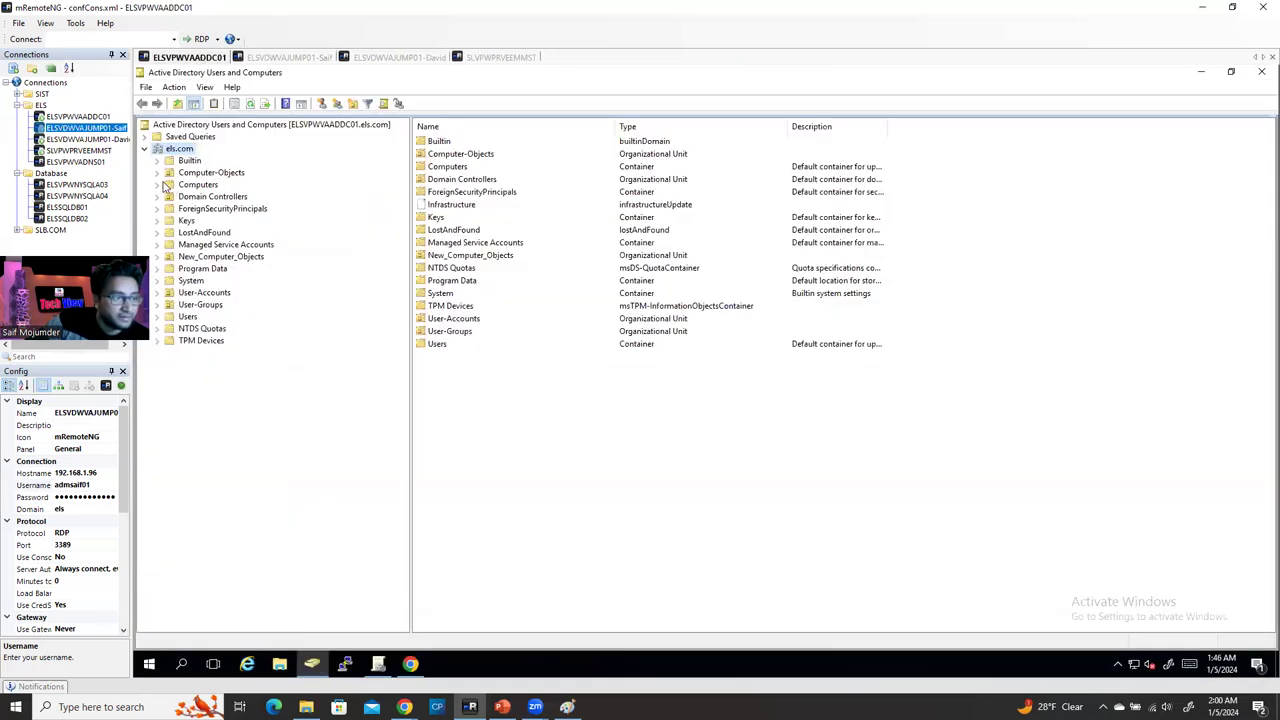
left_click(157, 185)
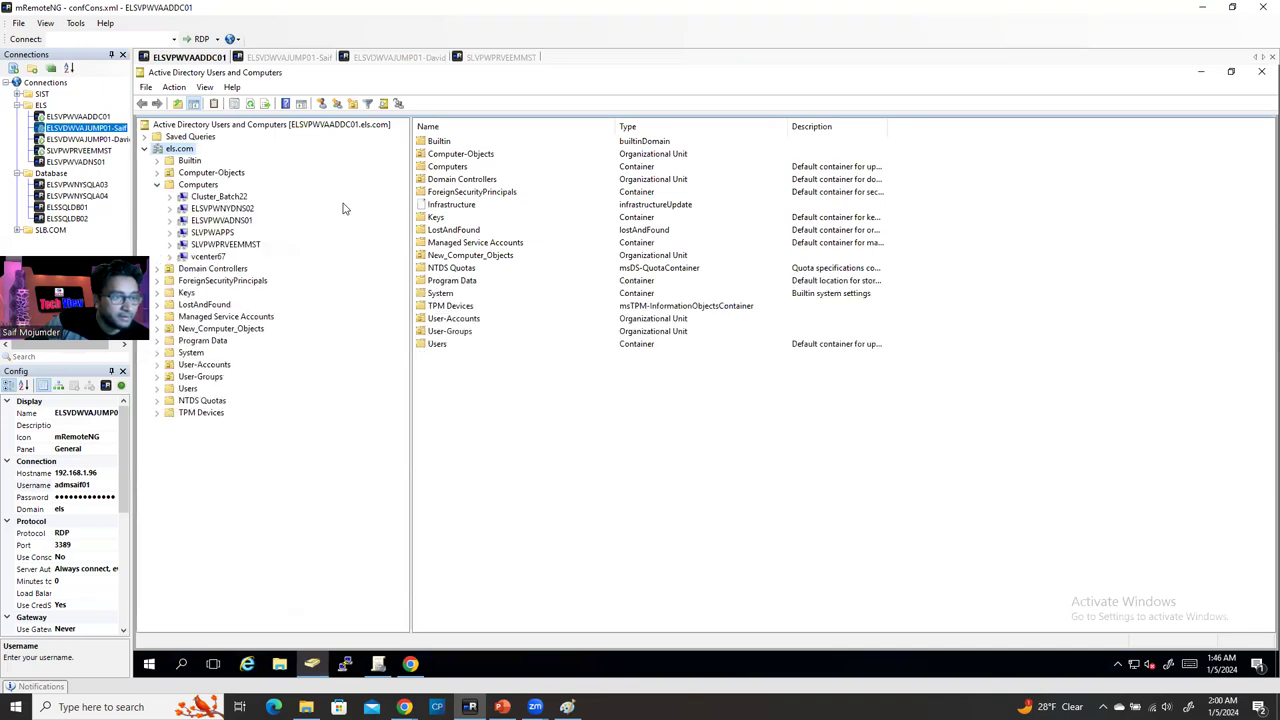
left_click(198, 186)
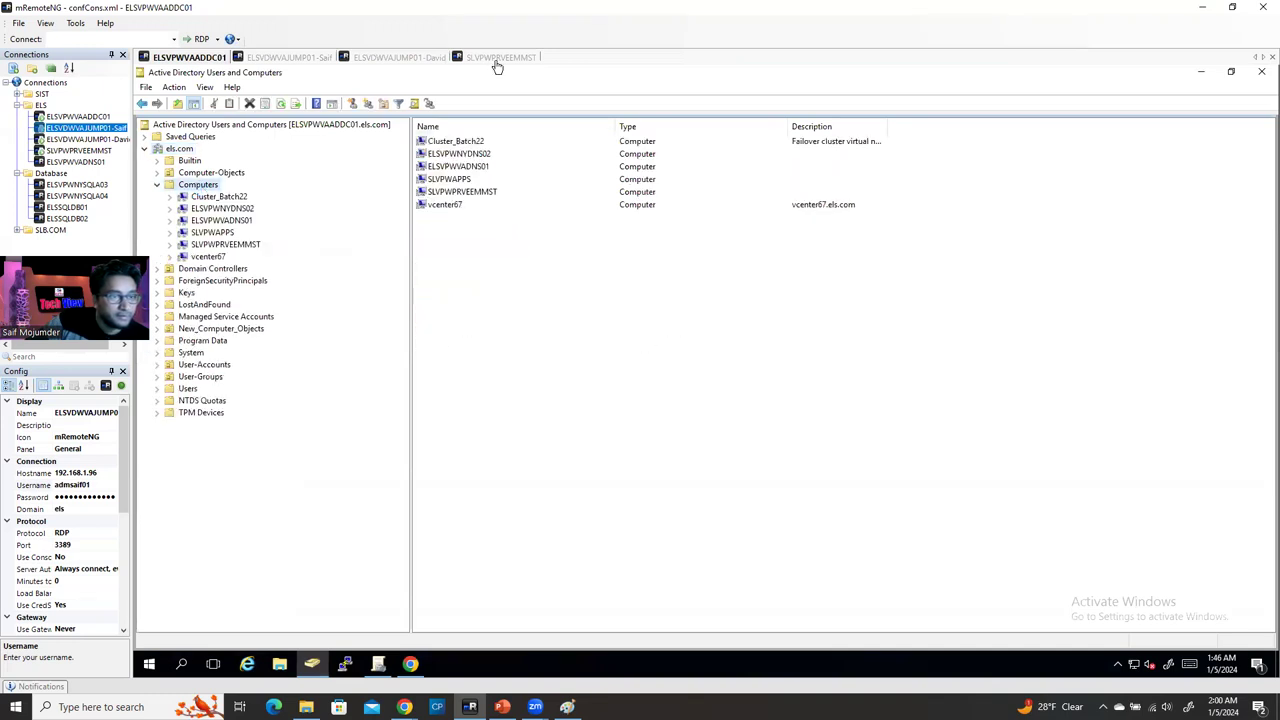
left_click(495, 59)
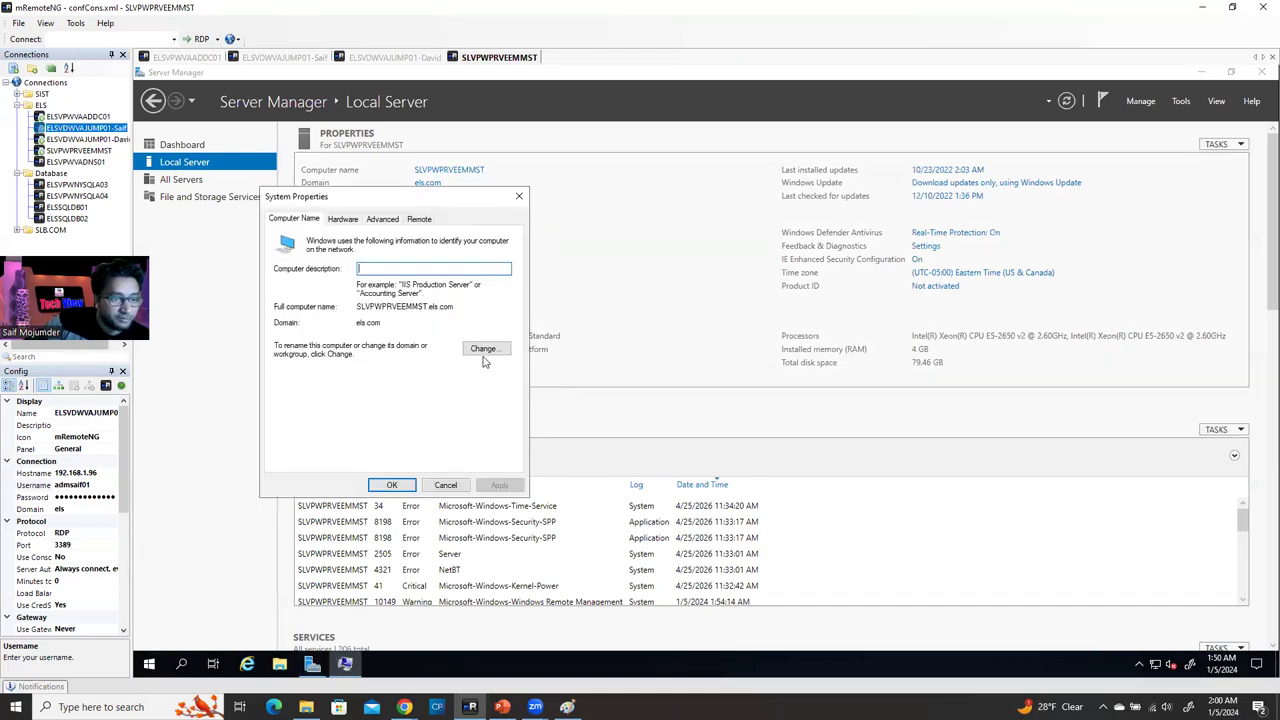
Change the server's membership from the els.com domain to workgroup FASDFDS.
left_click(482, 350)
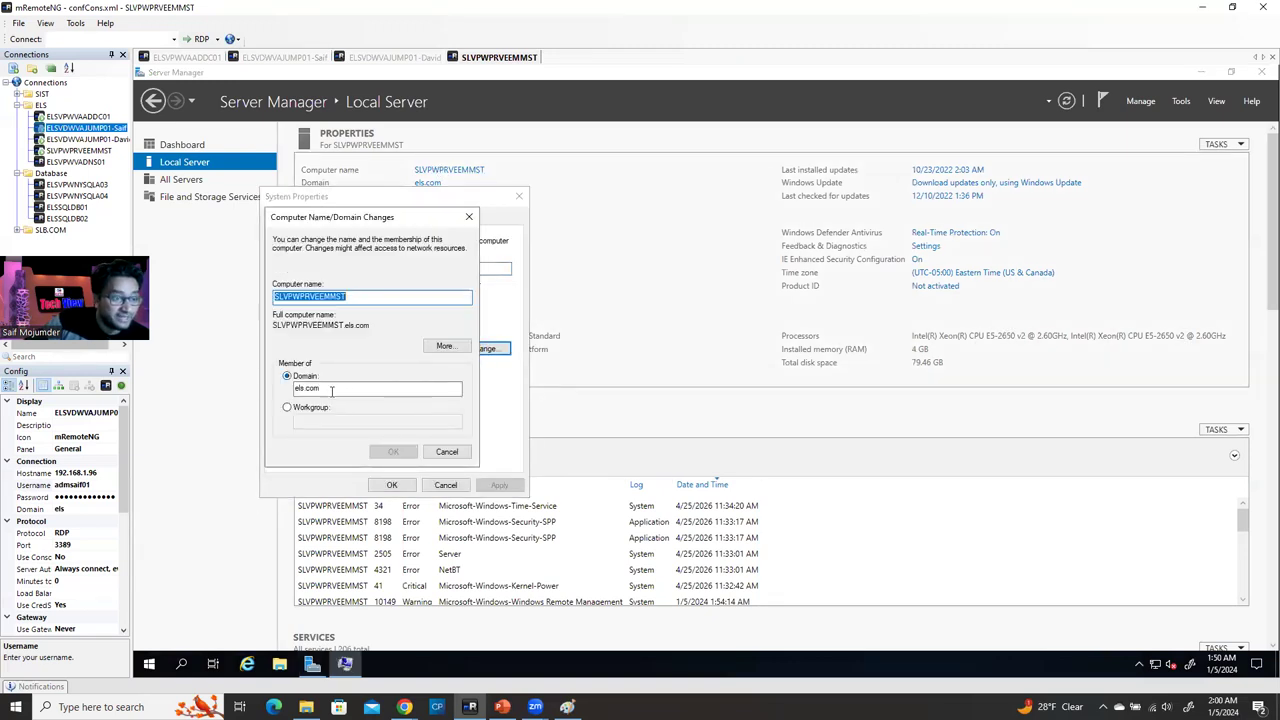
left_click(287, 408)
left_click(317, 422)
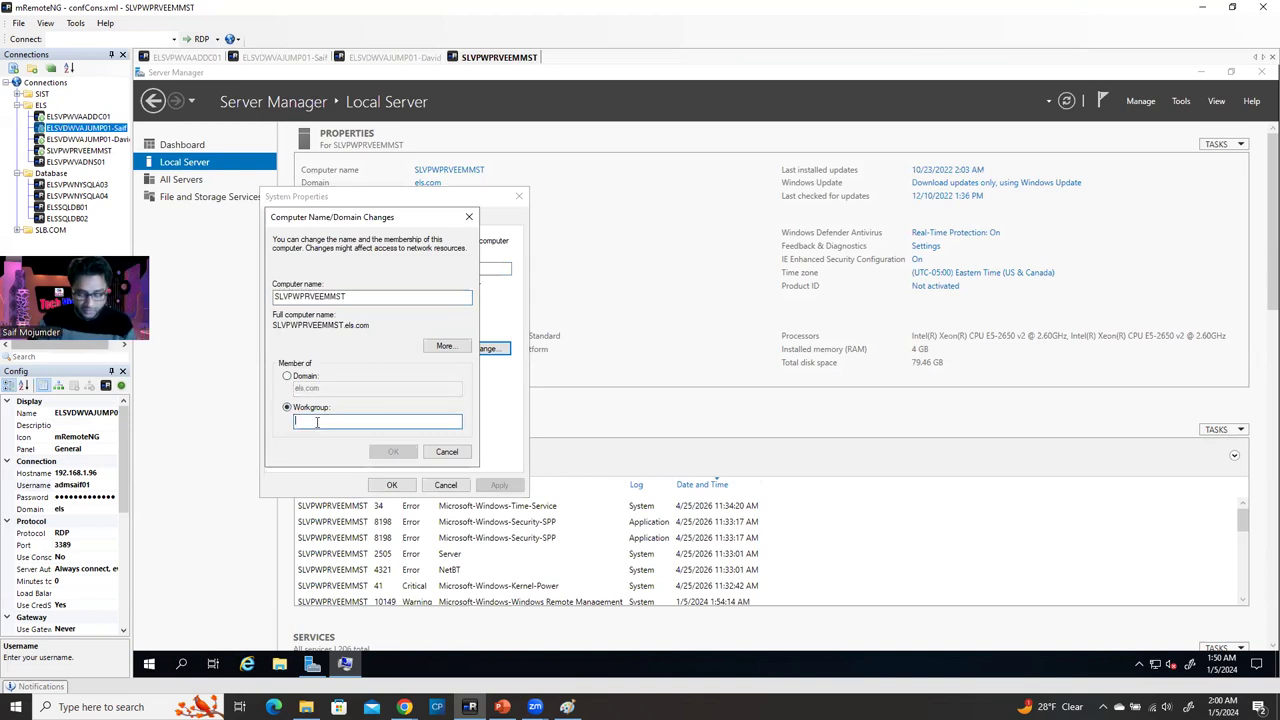
type("FASDFDS")
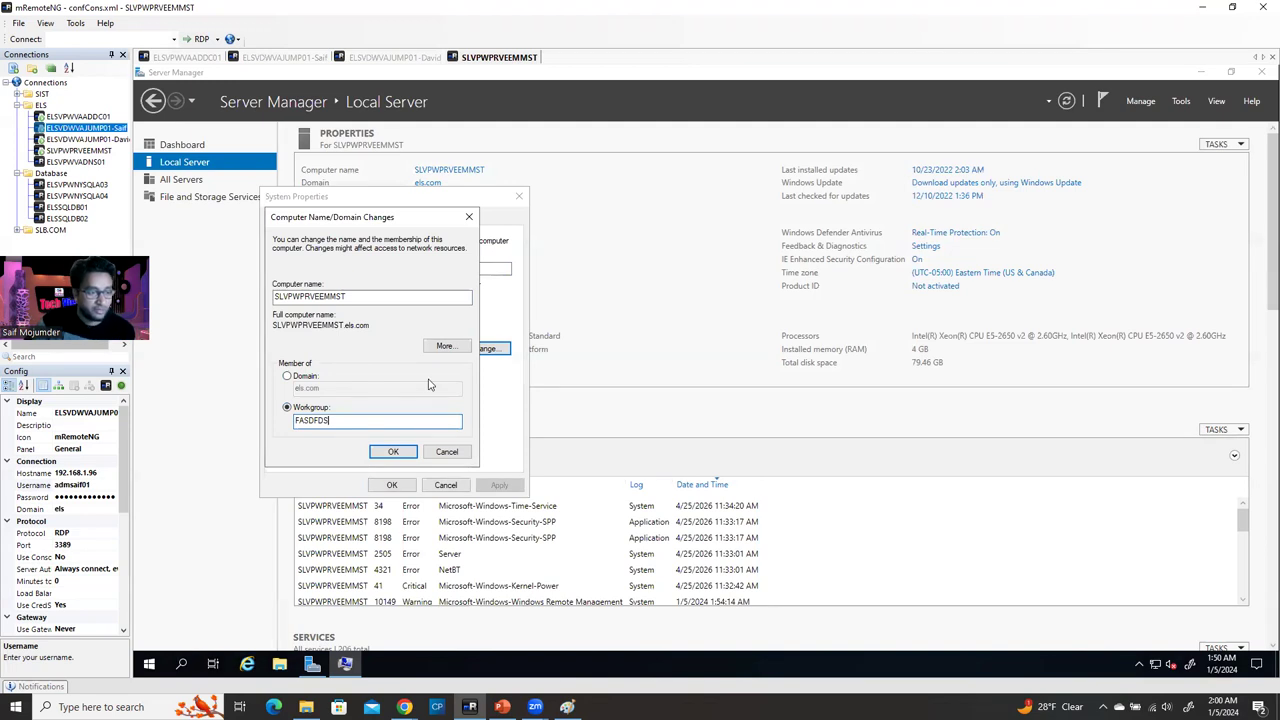
left_click(382, 453)
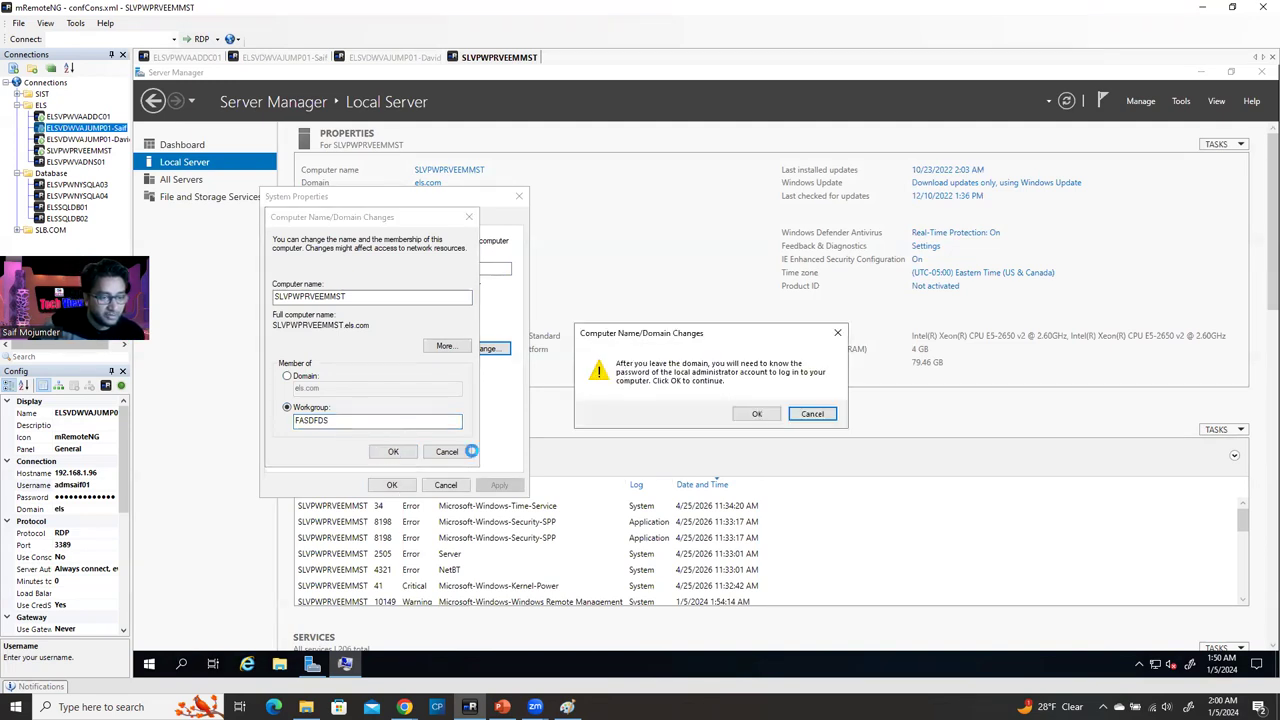
Accept the domain-leaving warning and workgroup welcome, then restart the server now.
left_click(808, 414)
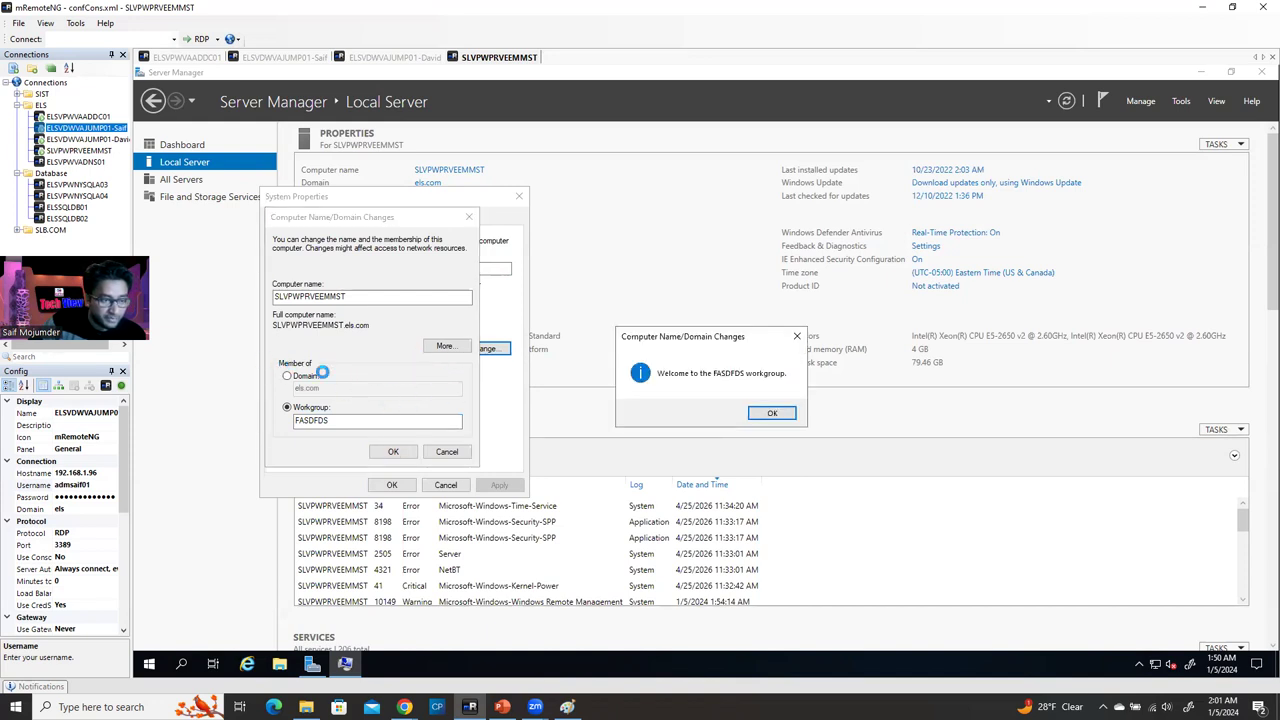
left_click(774, 413)
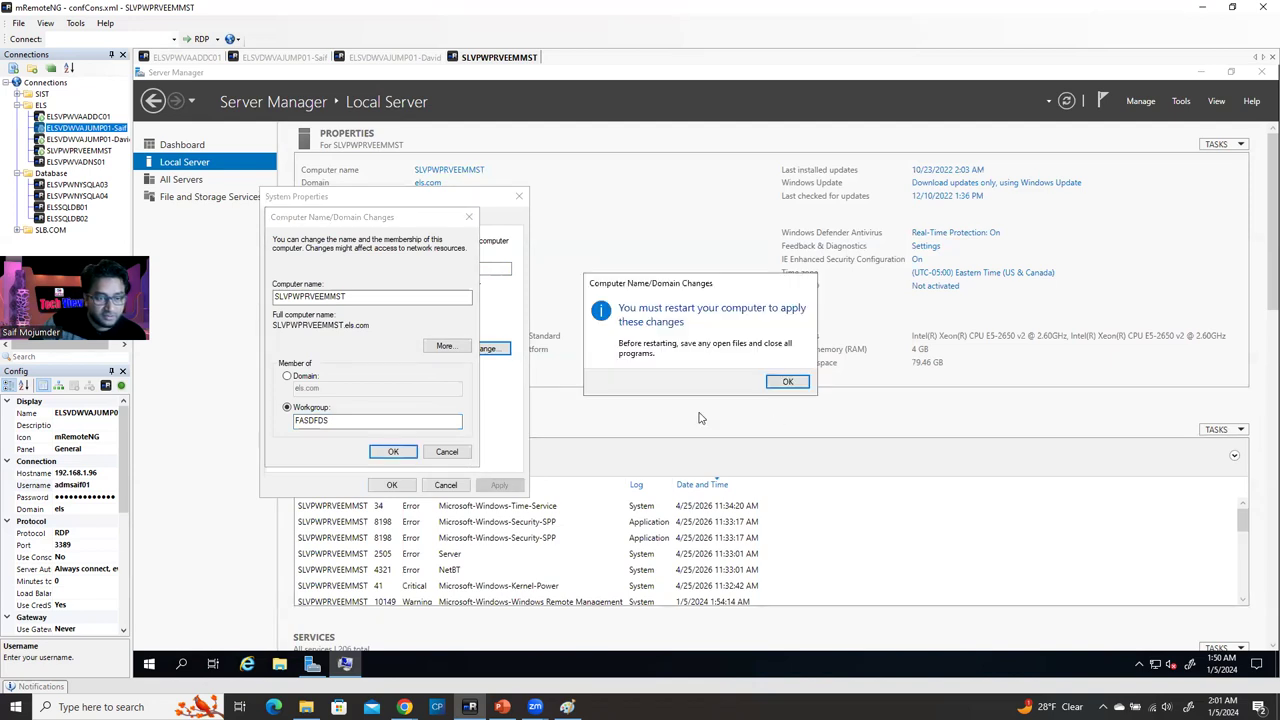
left_click(787, 381)
left_click(392, 484)
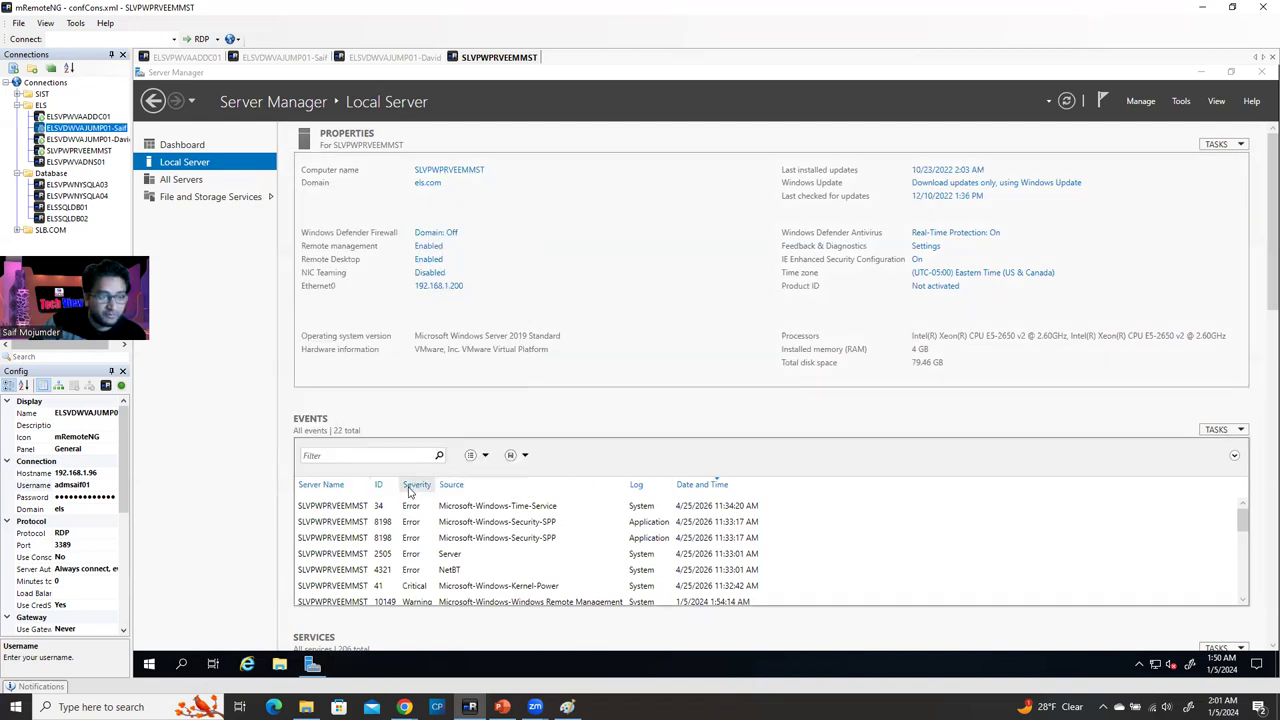
left_click(705, 377)
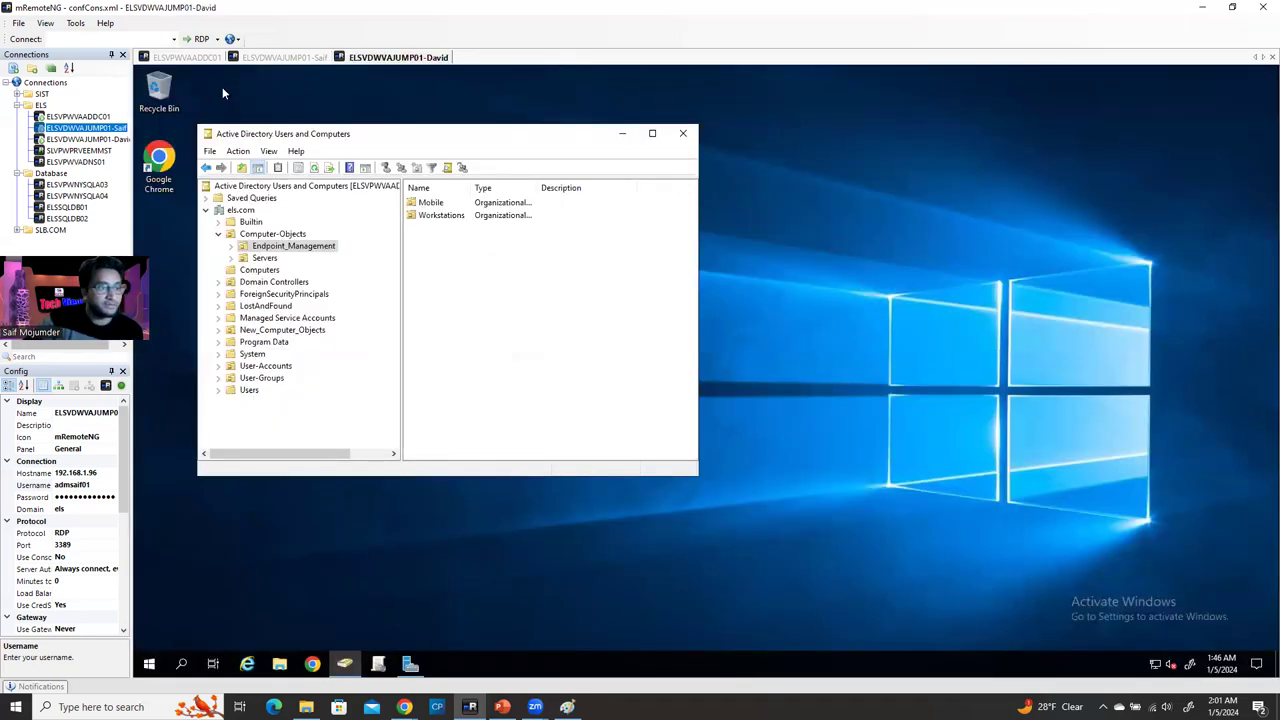
On the ELSVPWVAADDC01 domain controller, refresh Computers and delete the SLVPWPRVEEMMST computer object.
left_click(187, 57)
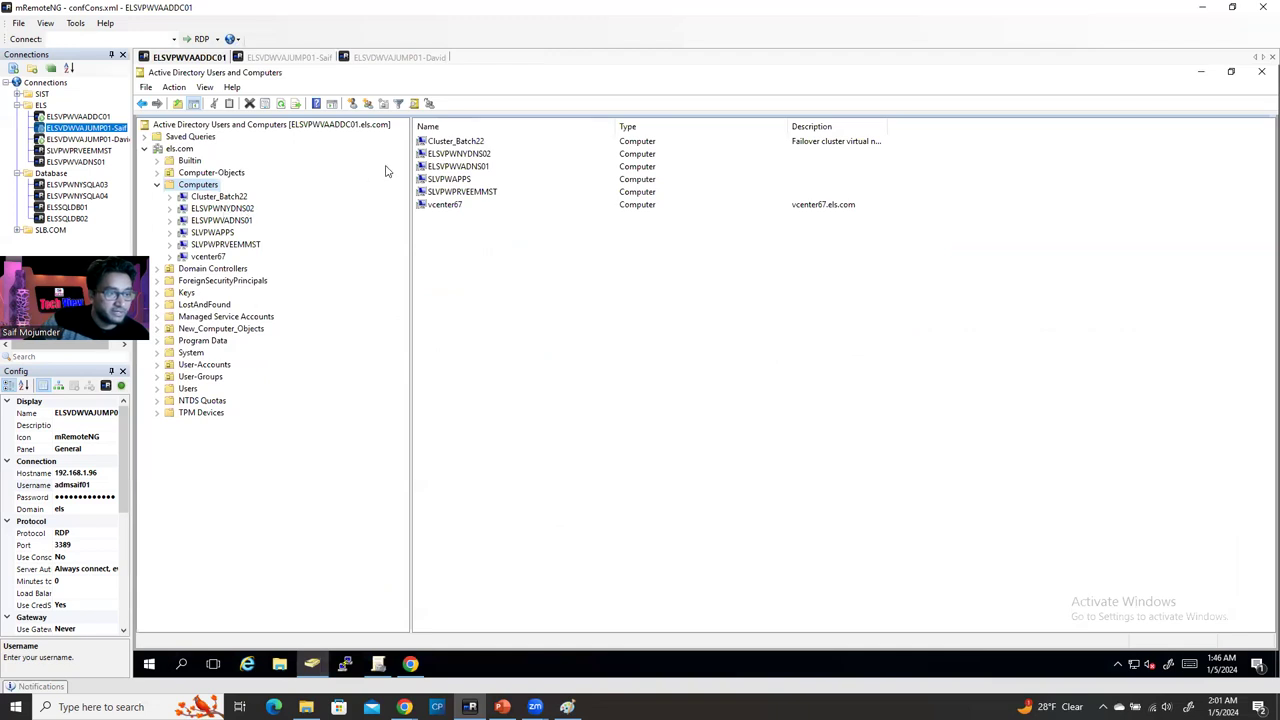
left_click(281, 104)
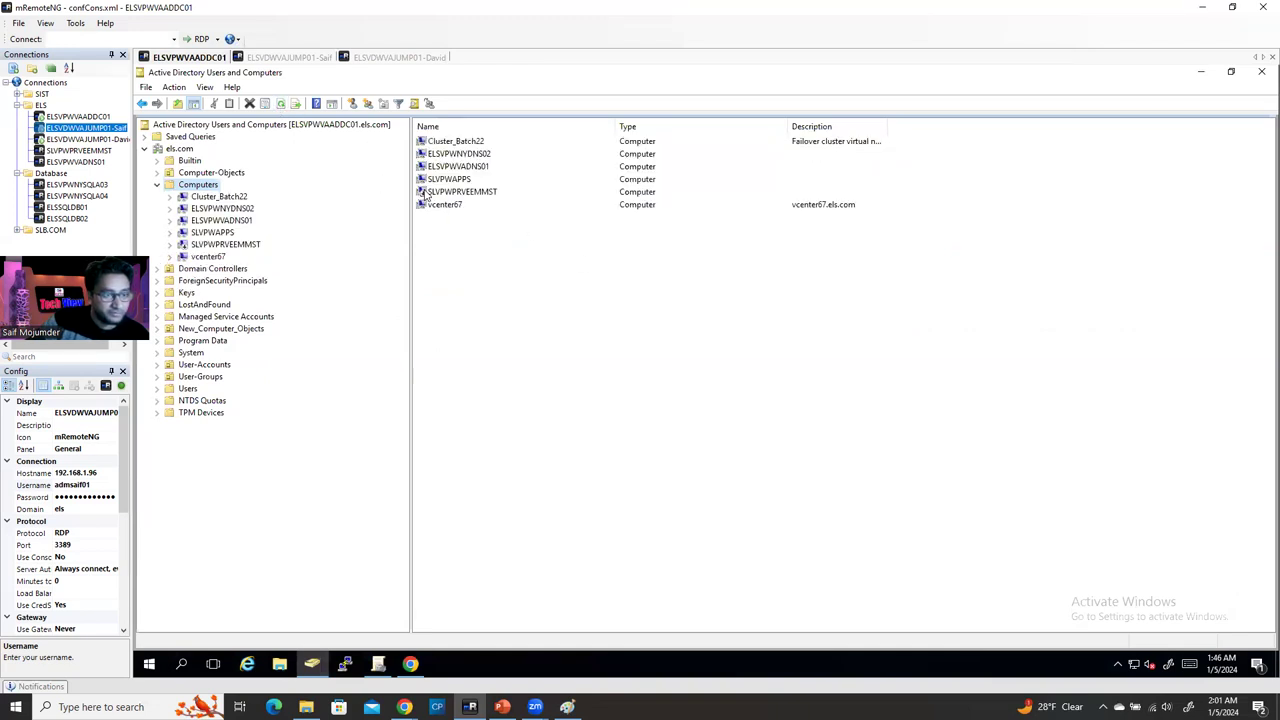
right_click(424, 195)
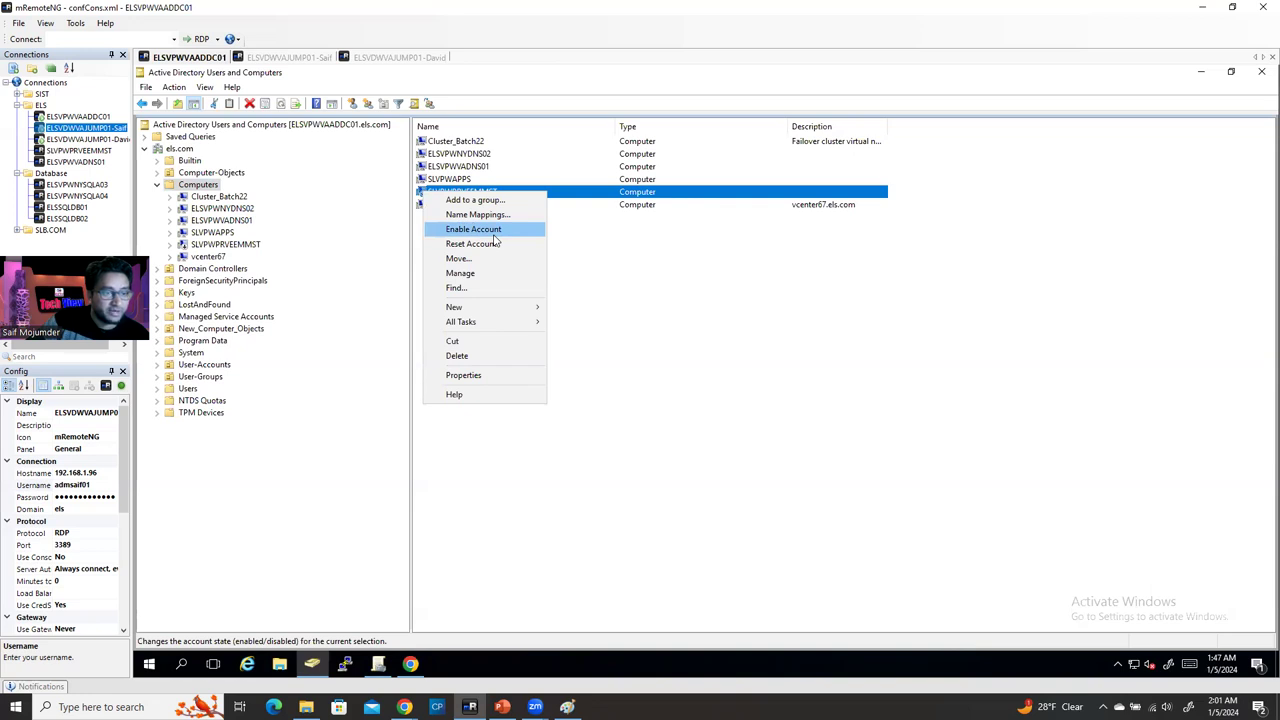
left_click(506, 358)
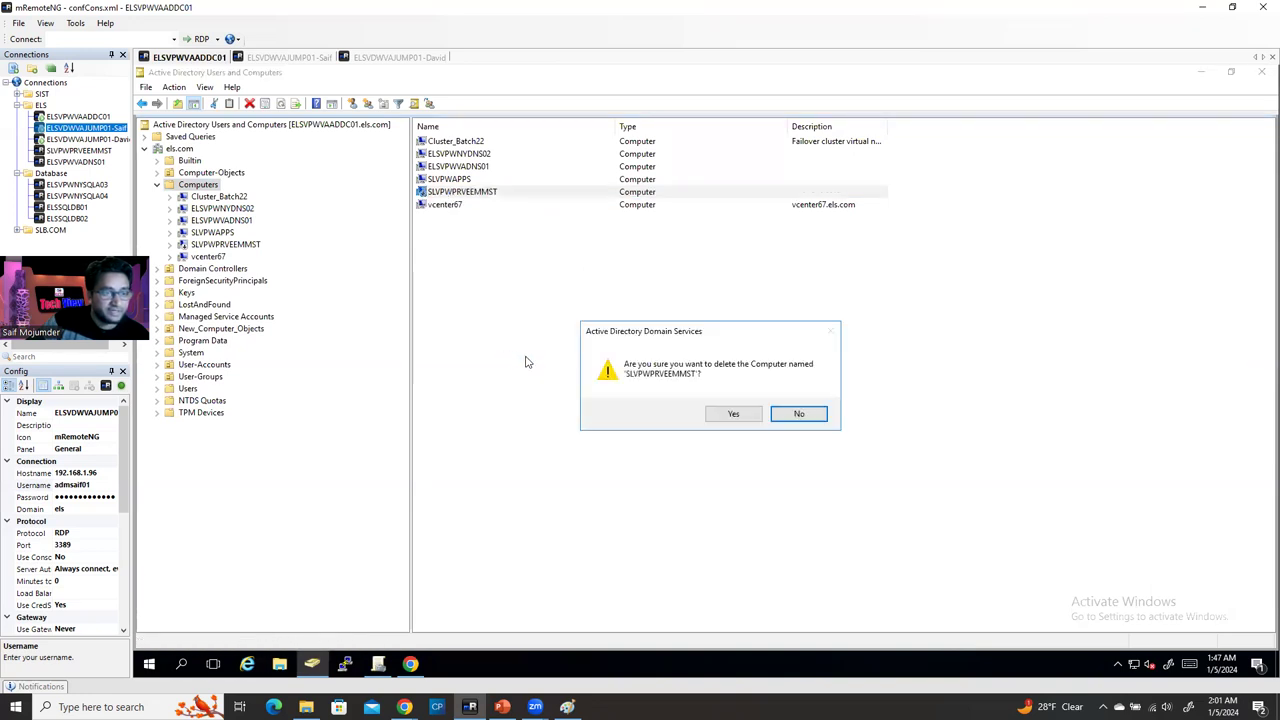
left_click(733, 416)
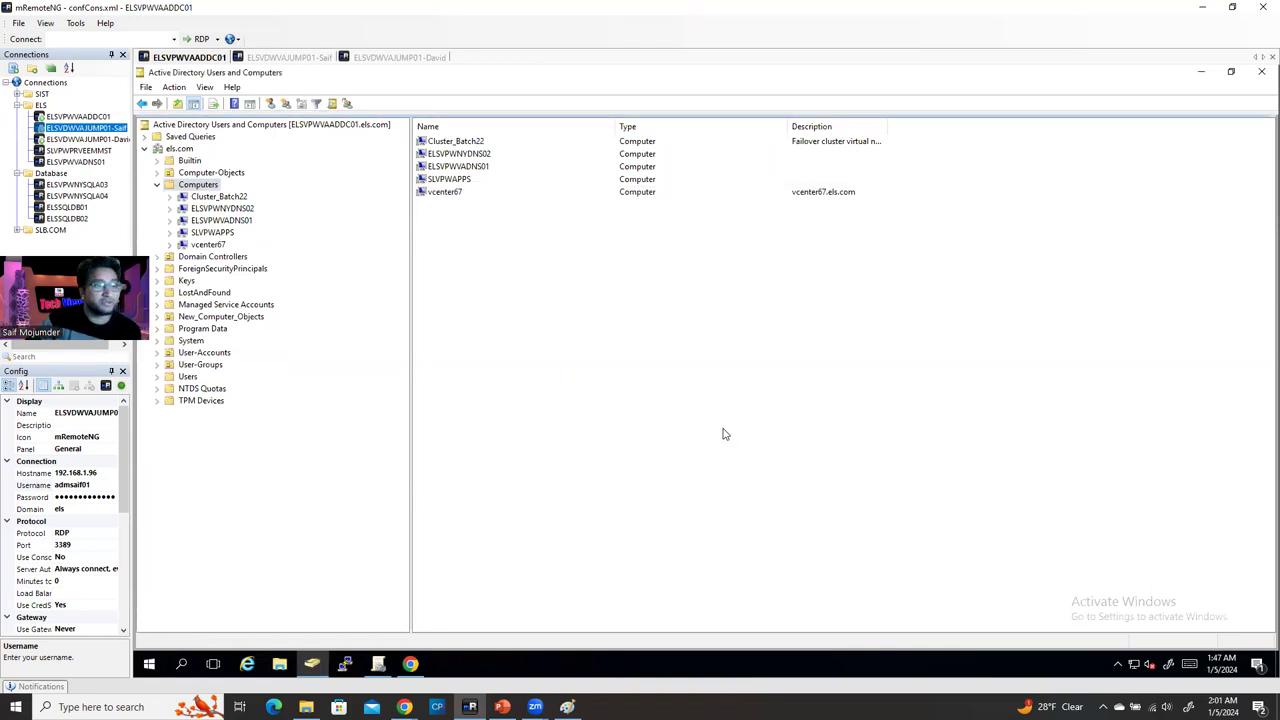
Connect to the SLVPWPRVEEMMST server from the mRemoteNG Connections tree.
left_click(416, 58)
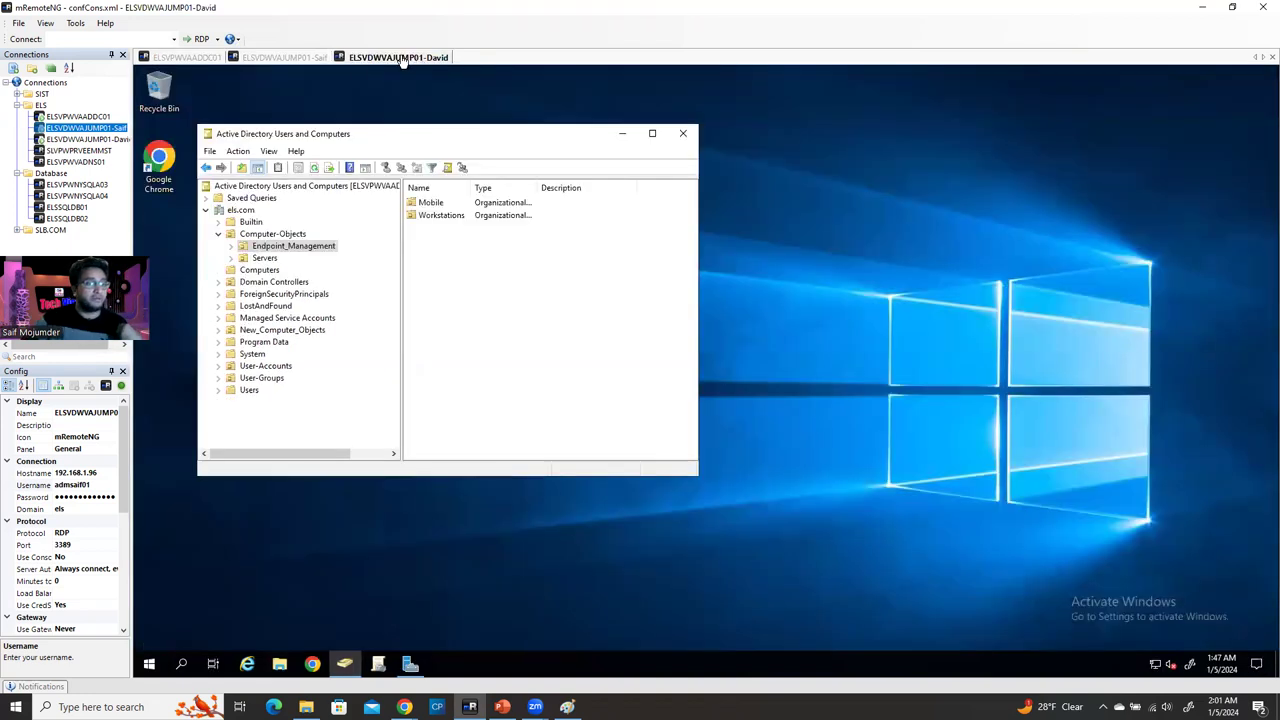
left_click(80, 151)
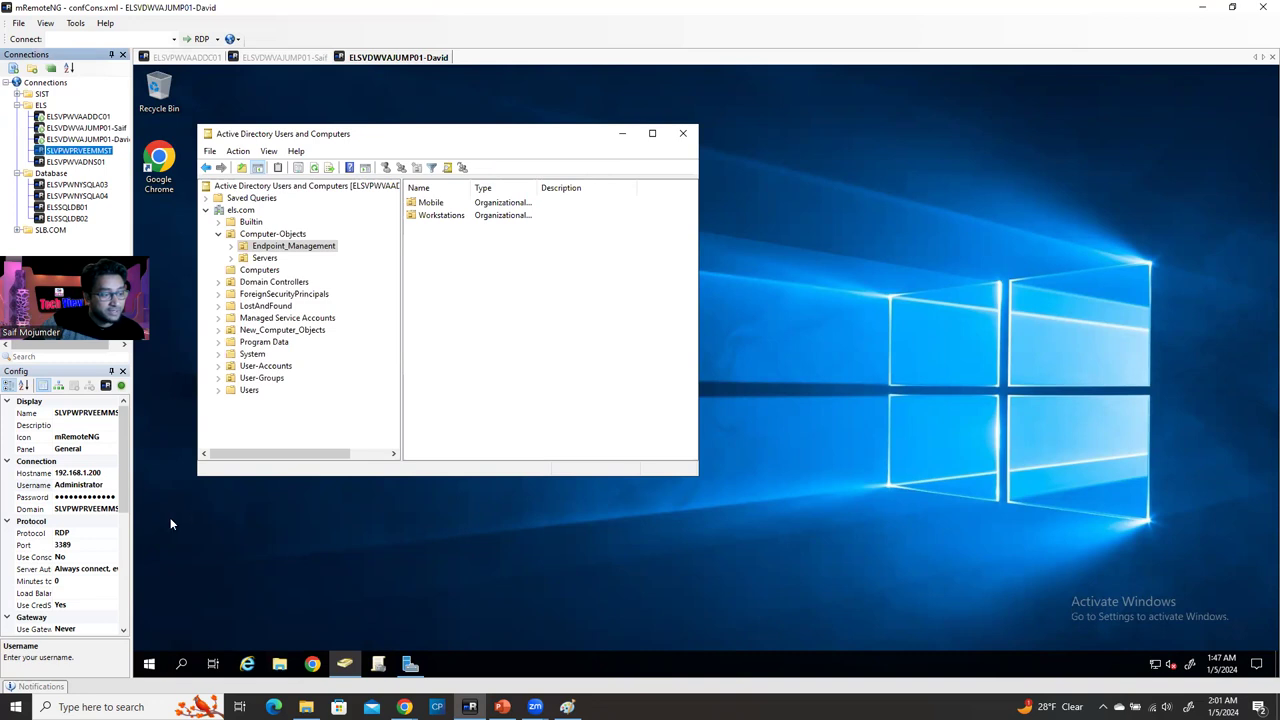
double_click(97, 151)
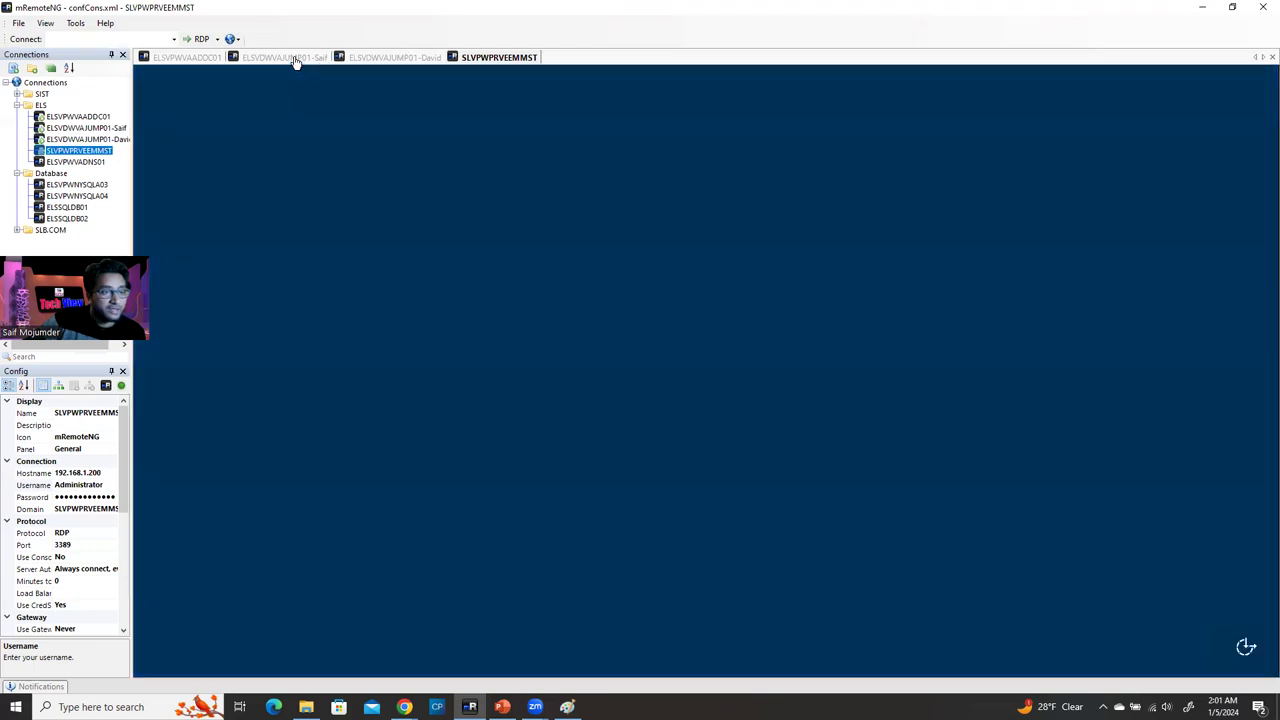
Check the other jump-server session's container actions, then return to the ELSVDWVAJUMP01 helpdesk session.
left_click(292, 57)
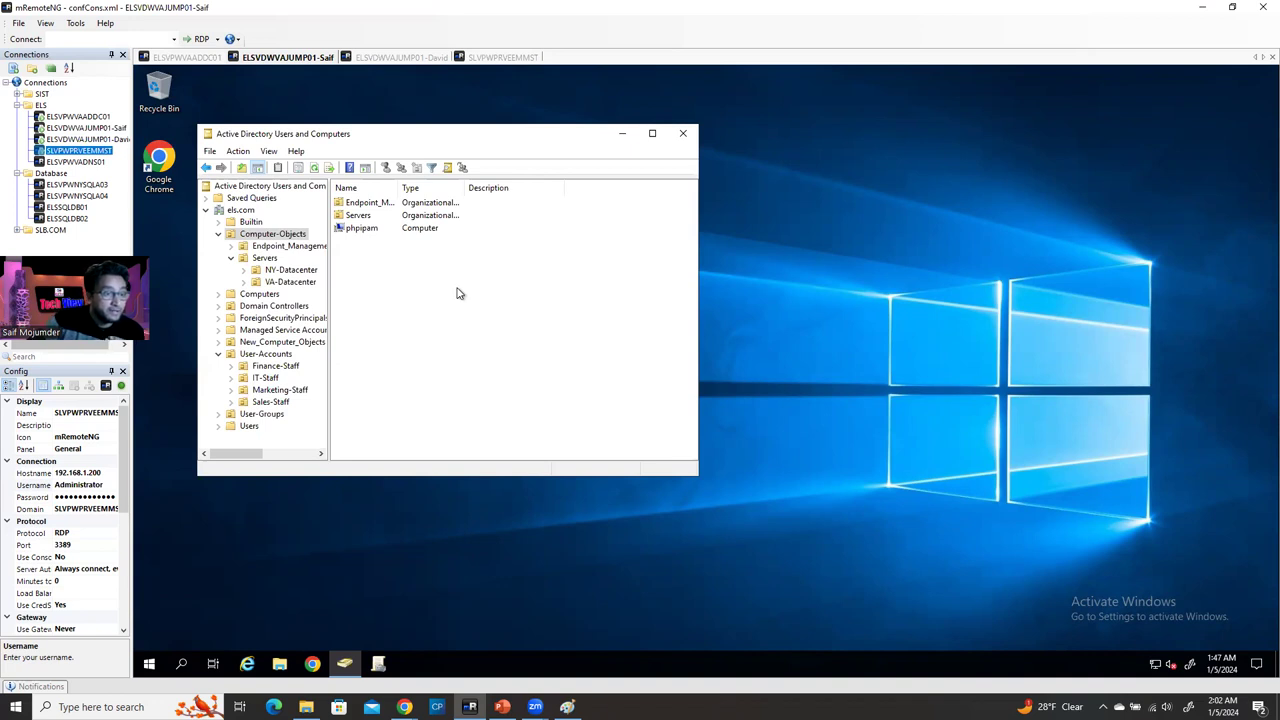
right_click(380, 258)
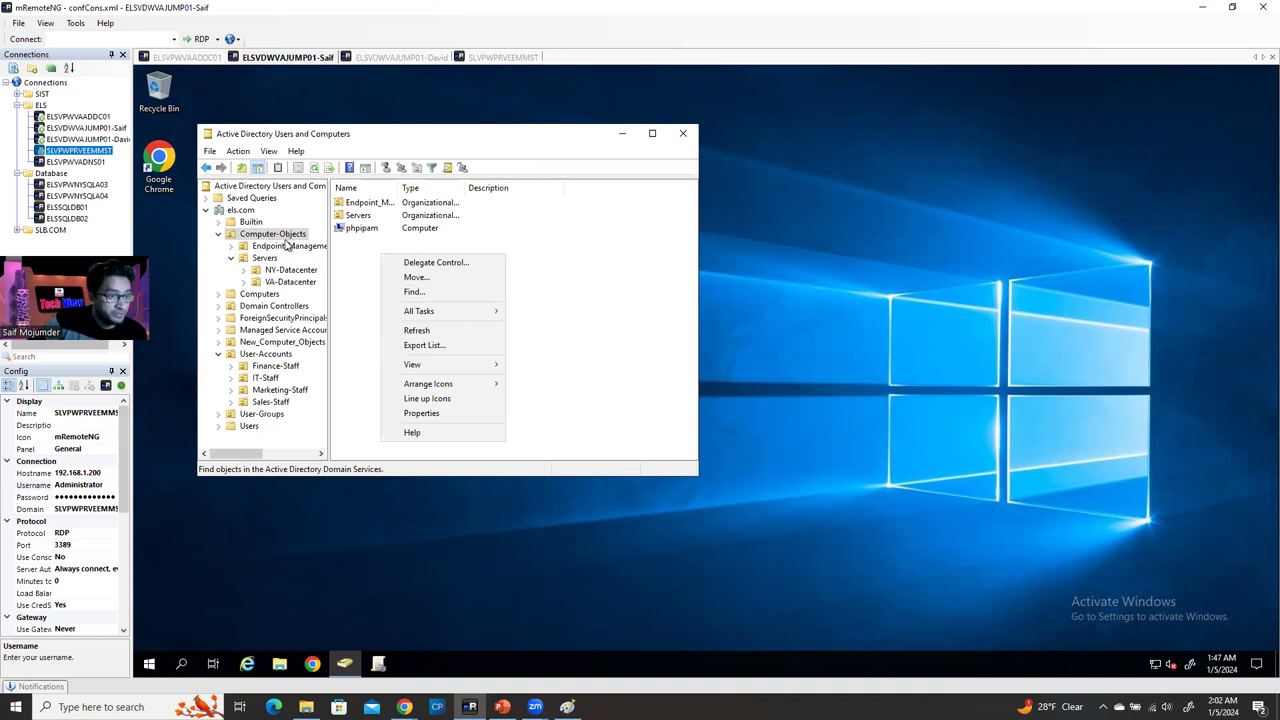
left_click(434, 59)
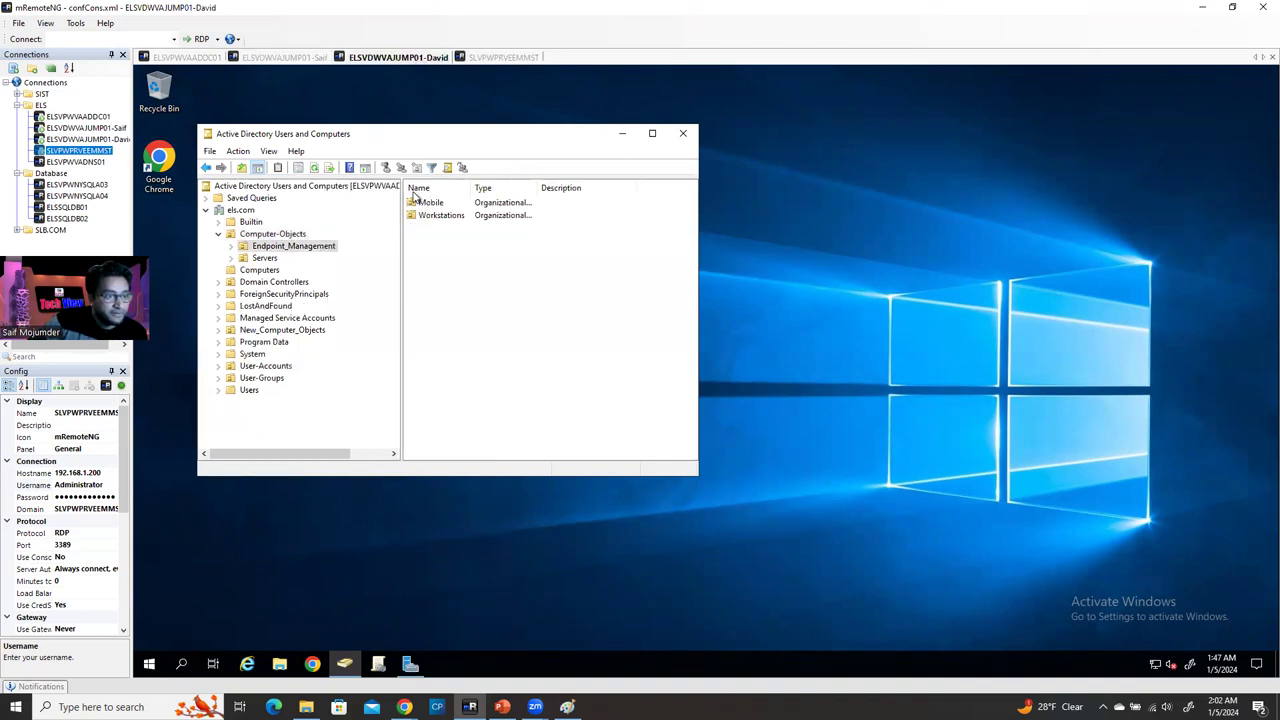
Pre-stage computer SLVPWPRVEEMMST in Endpoint_Management, then bring up the SLVPWPRVEEMMST session.
right_click(456, 243)
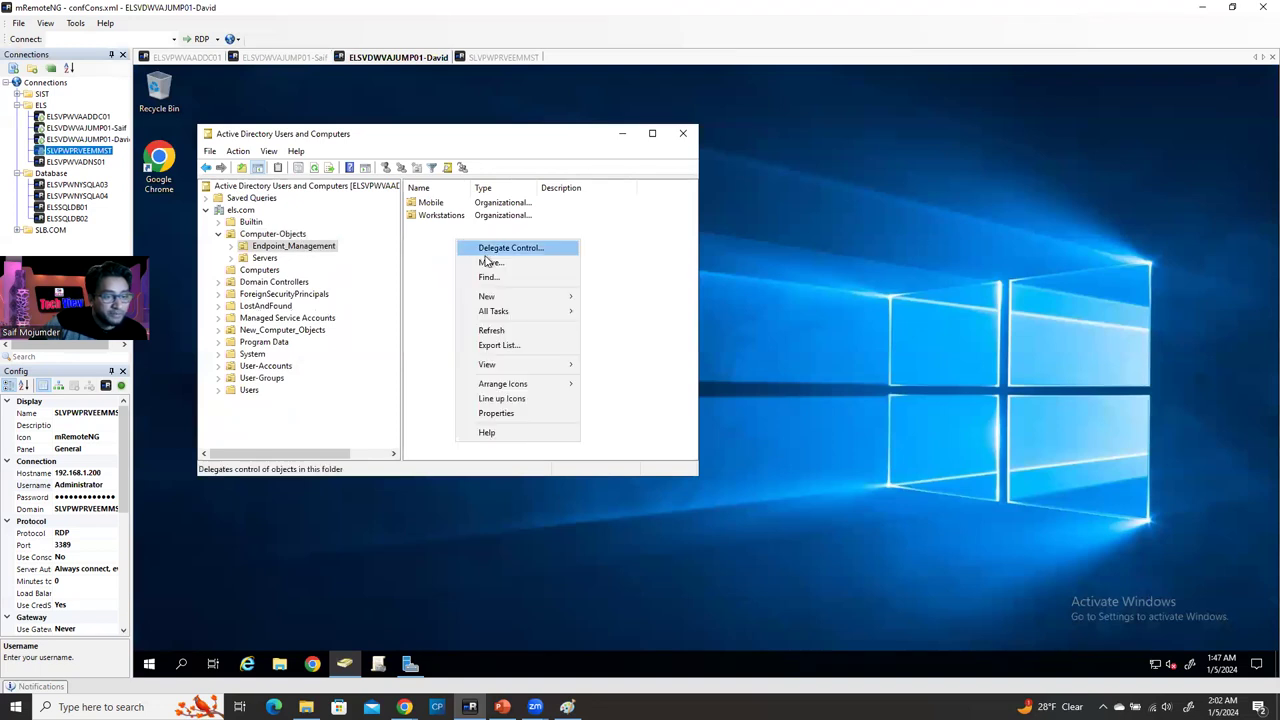
mouse_move(545, 297)
left_click(612, 298)
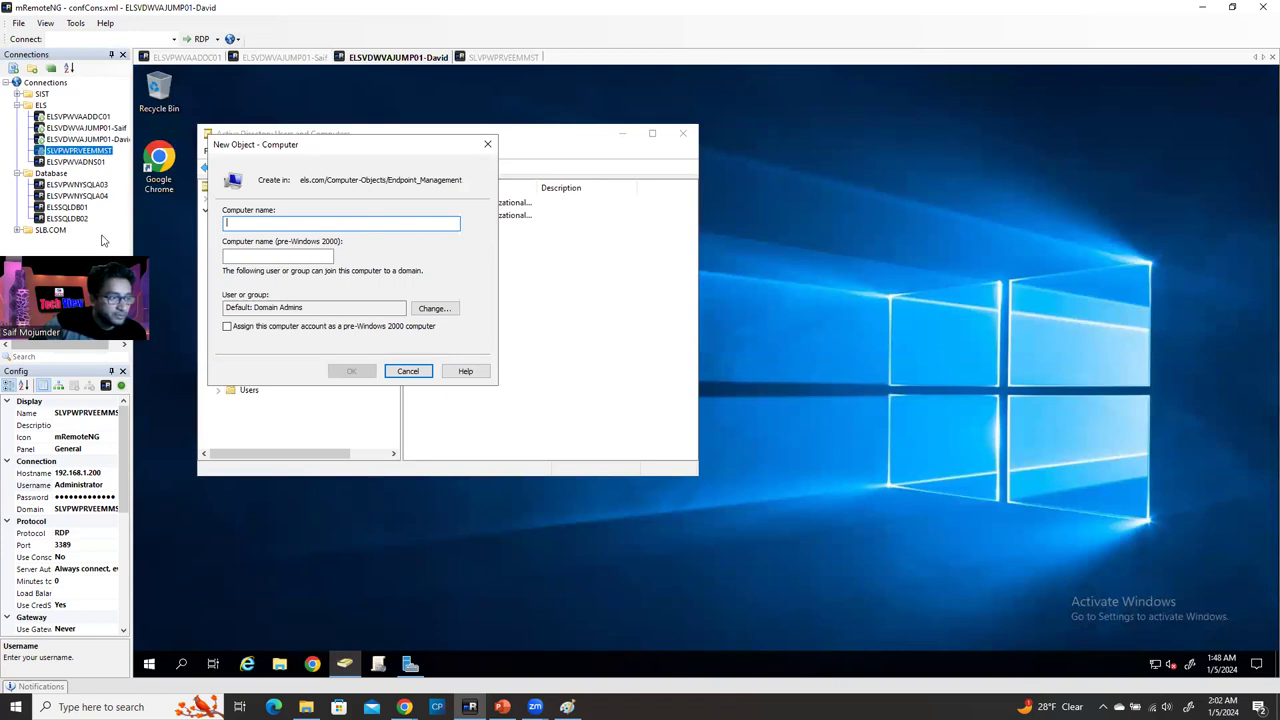
left_click(96, 412)
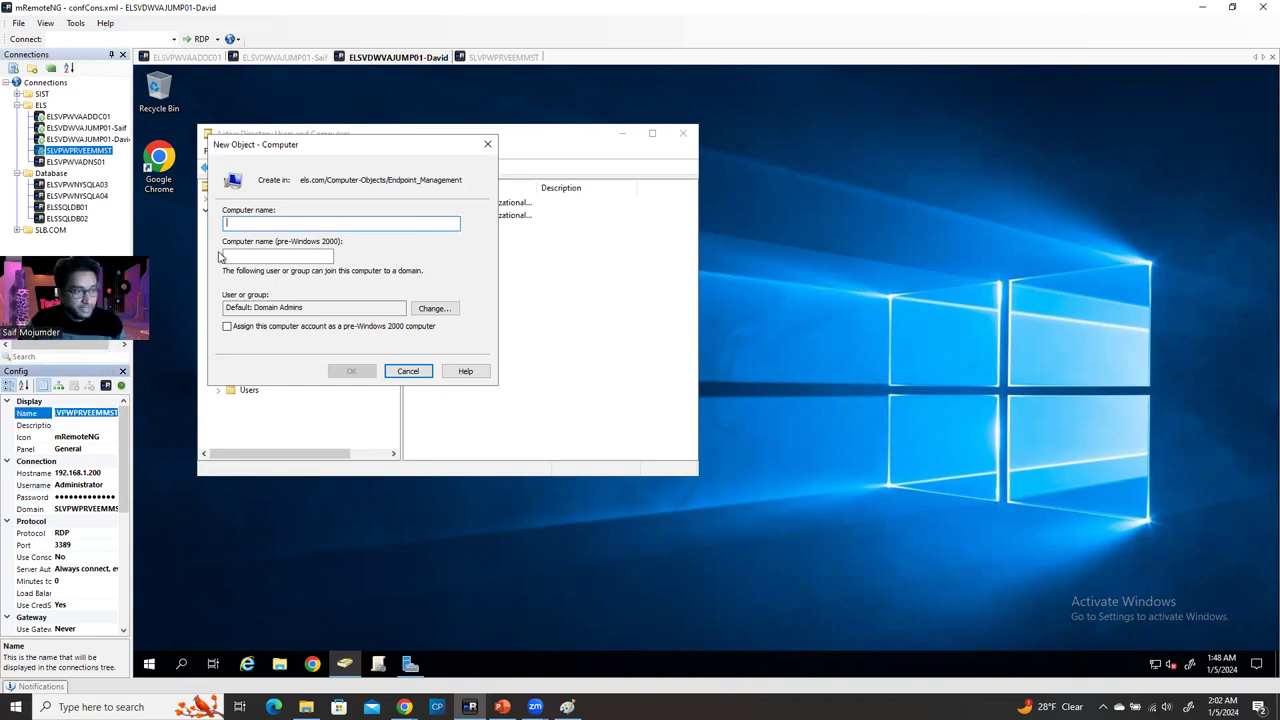
type("SLVPWPRVEEMMST")
left_click(350, 371)
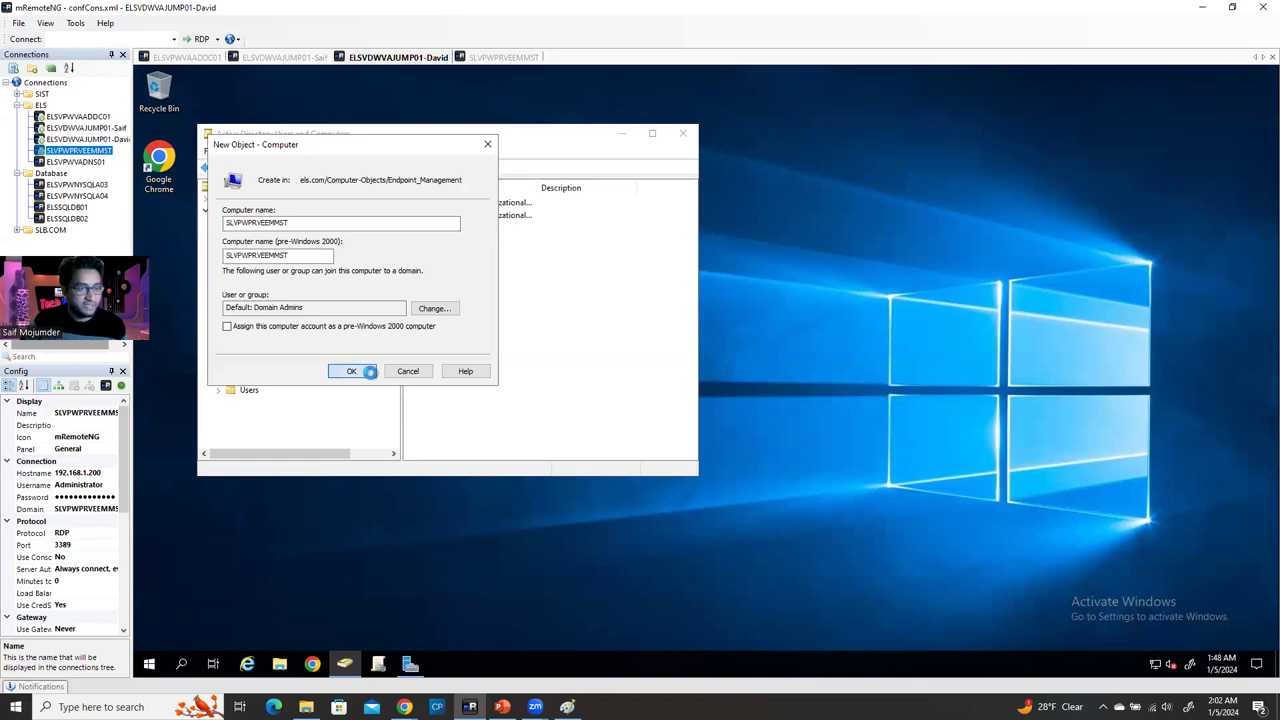
left_click(530, 60)
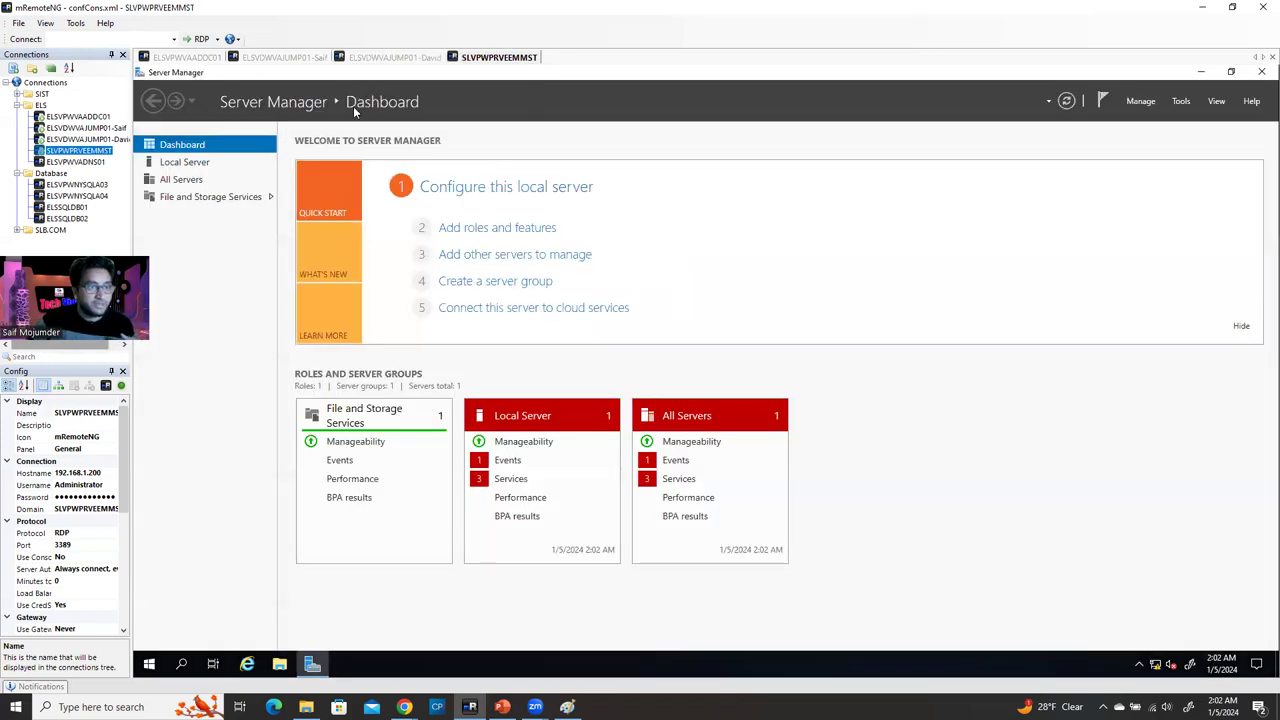
Navigate to NY-Datacenter > Windows-Server-2019 > Production, widening the tree pane.
left_click(302, 57)
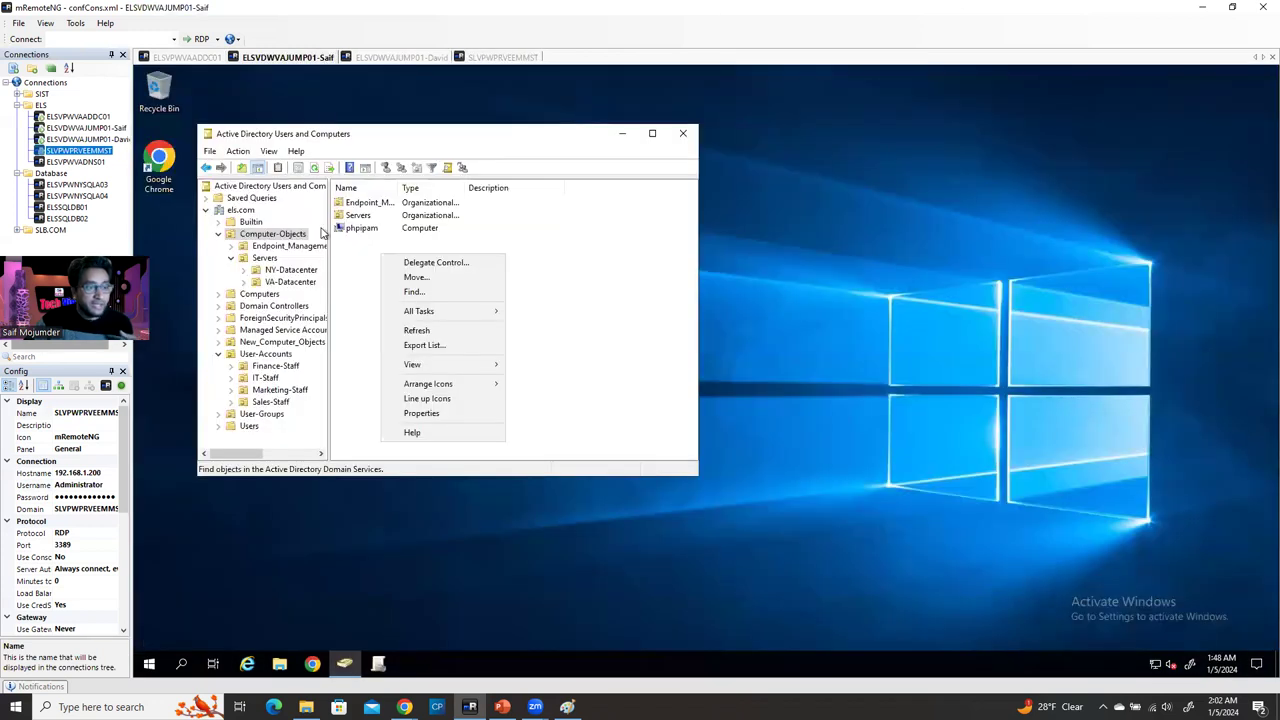
left_click(290, 270)
left_click(290, 270)
left_click(250, 271)
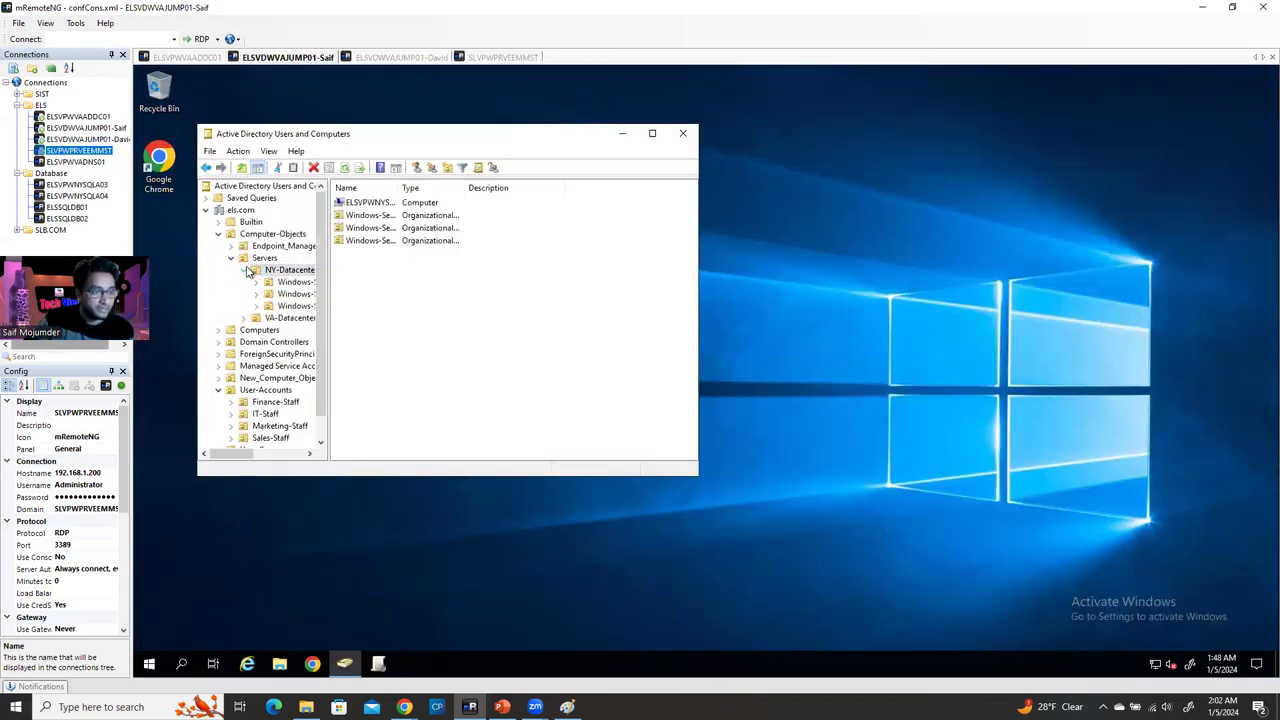
left_click_drag(327, 322, 447, 336)
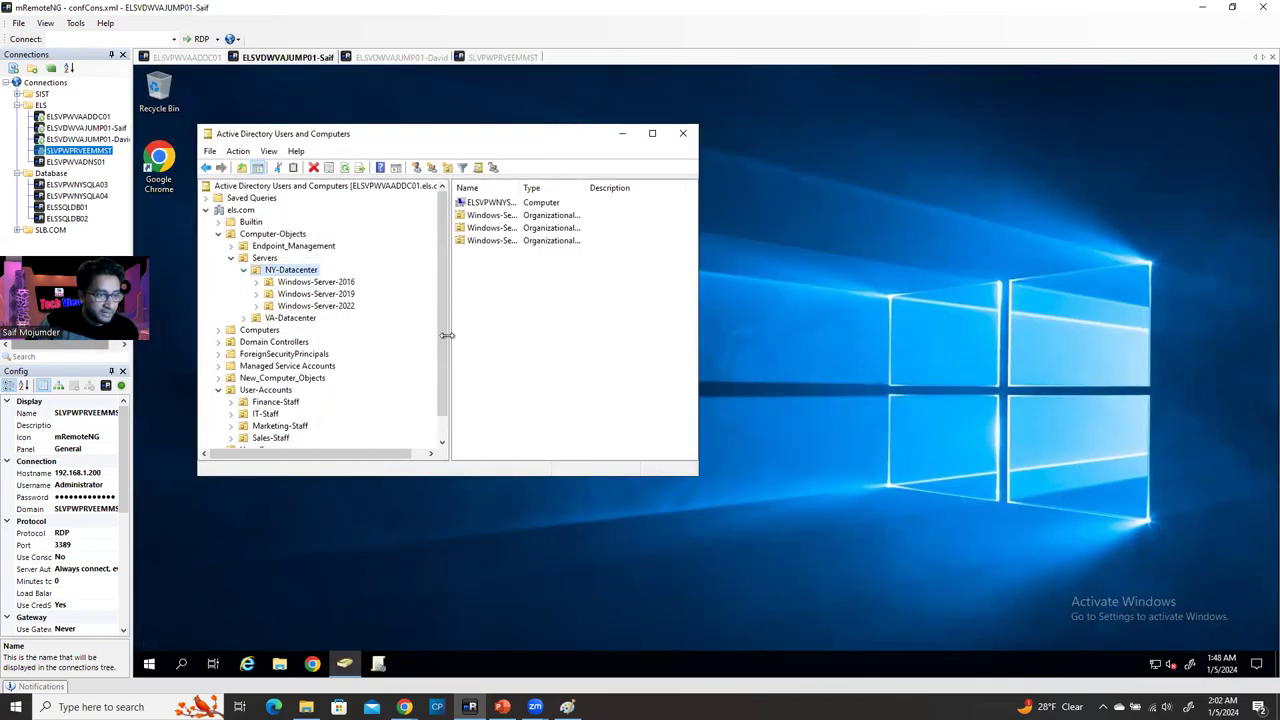
left_click(267, 294)
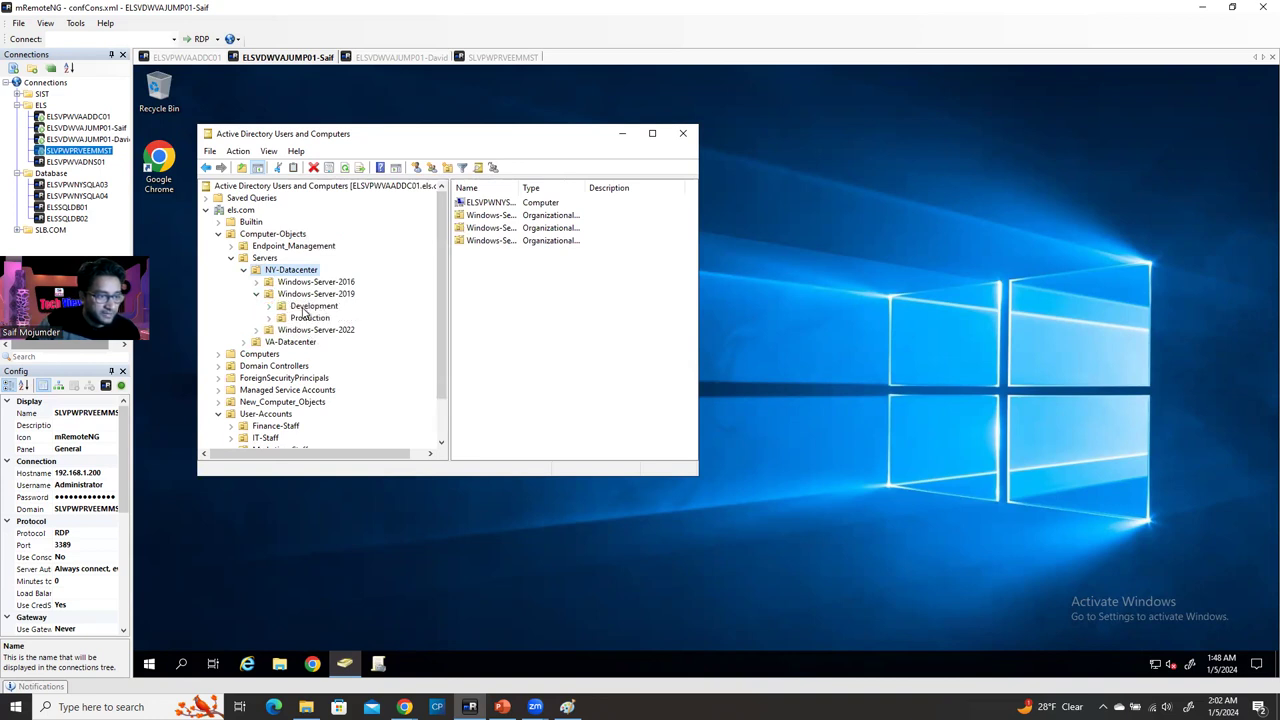
left_click(293, 319)
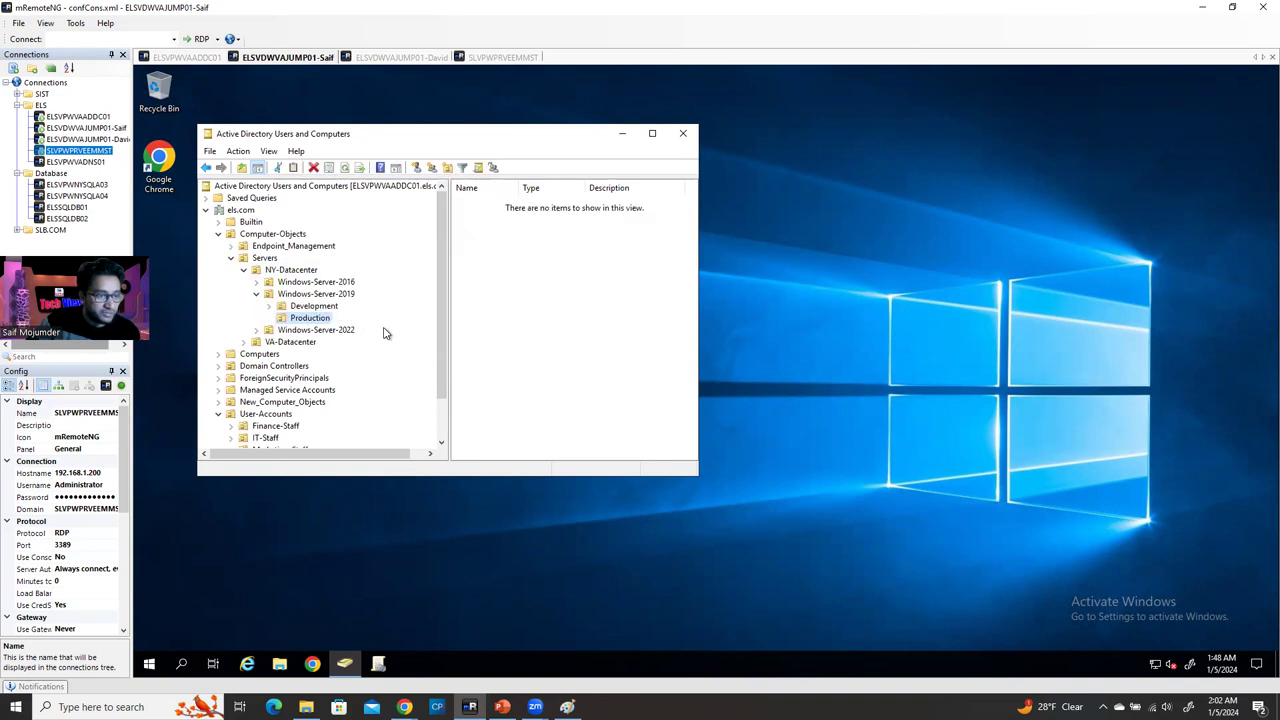
Try creating computer SLVPWPRVEEMMST in Production and dismiss the name-already-in-use error.
right_click(517, 271)
mouse_move(590, 328)
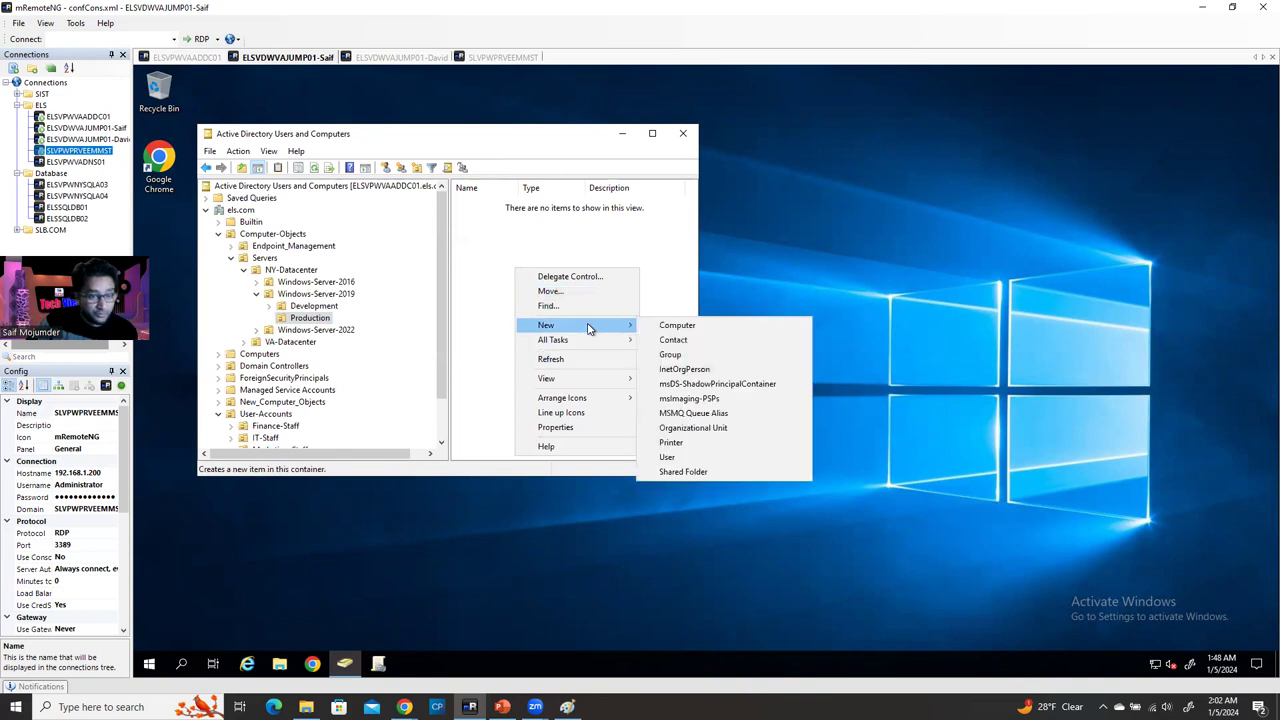
left_click(698, 328)
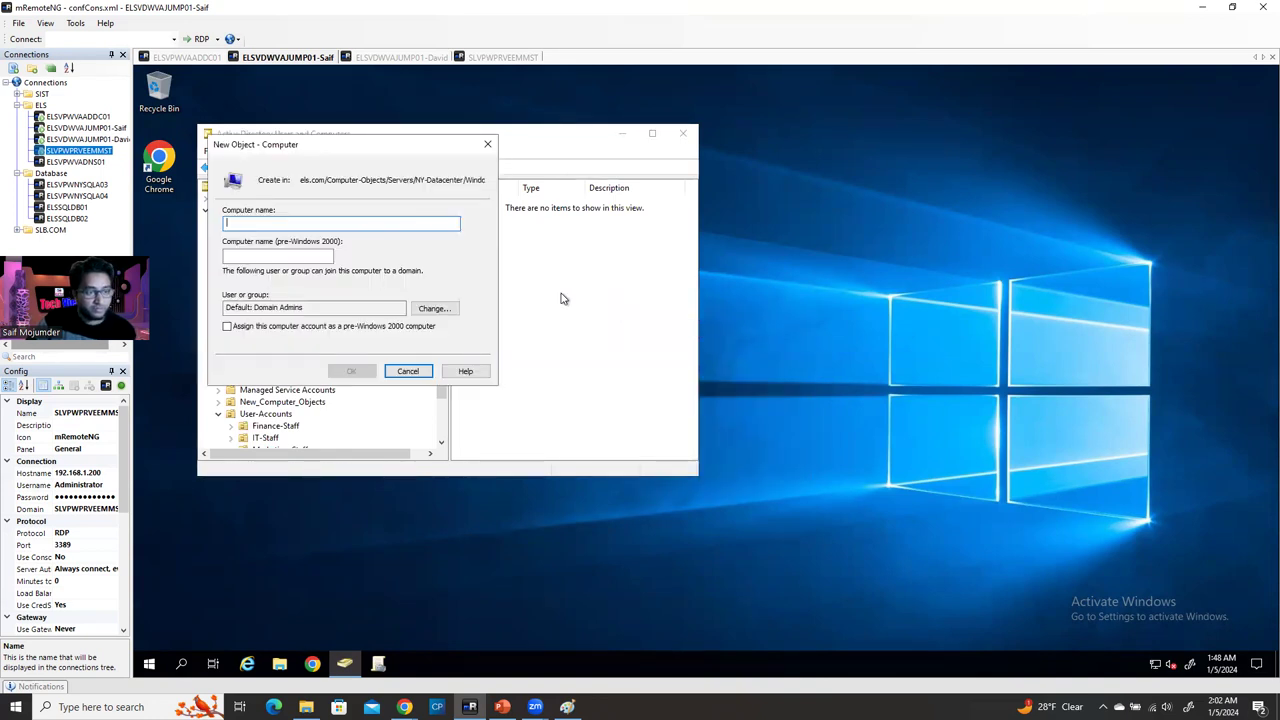
type("SLVPWPRVEEMMST")
left_click(351, 371)
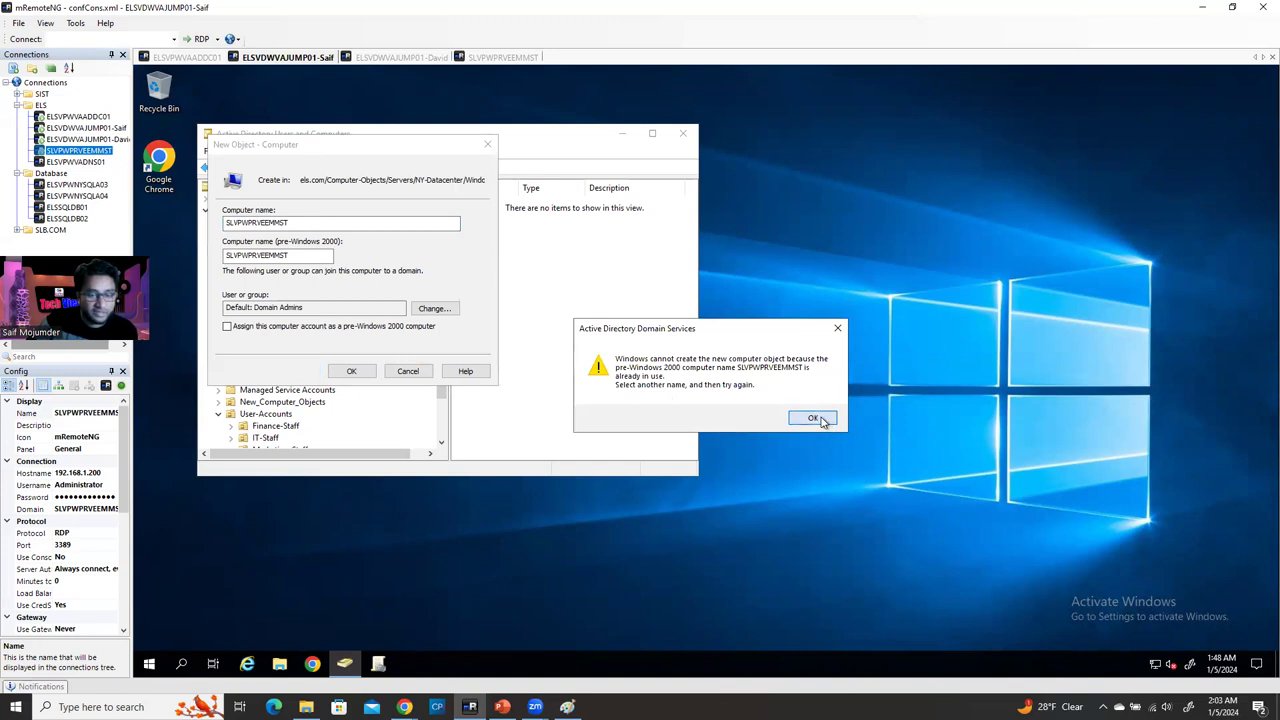
left_click(816, 419)
left_click(487, 144)
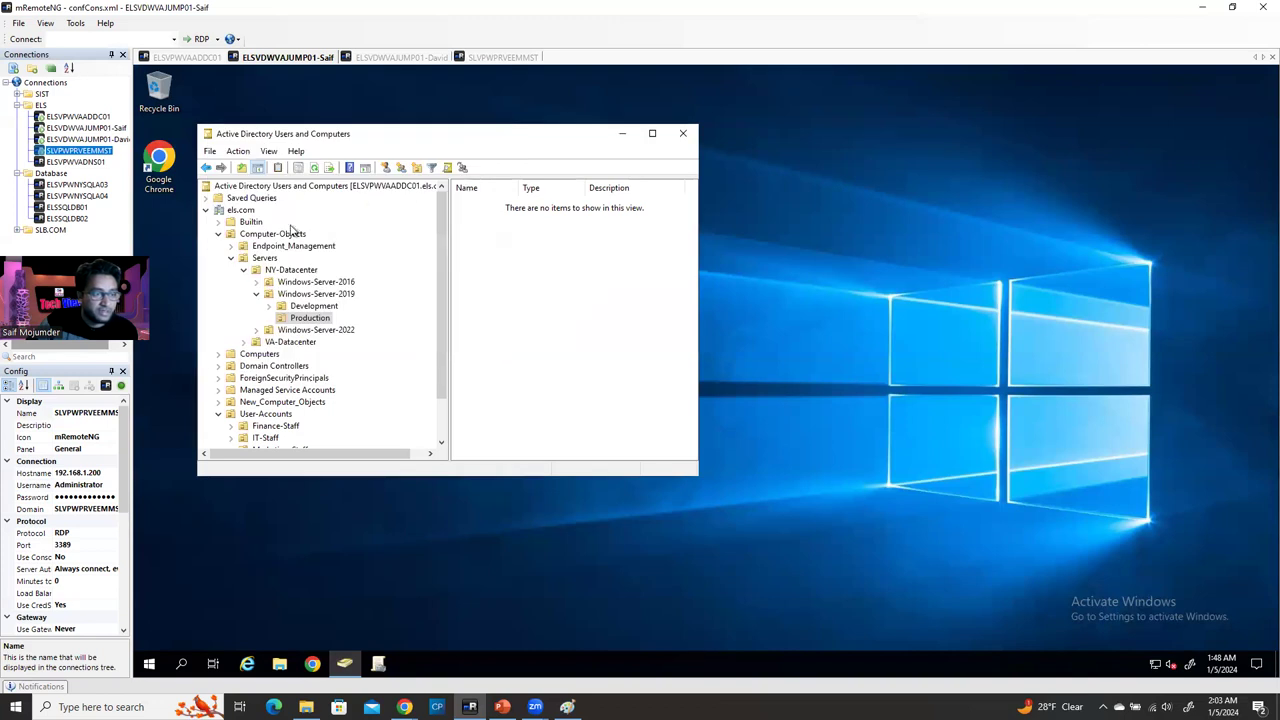
Try deleting SLVPWPRVEEMMST from Endpoint_Management with the Delete key; refused for insufficient privileges.
left_click(266, 248)
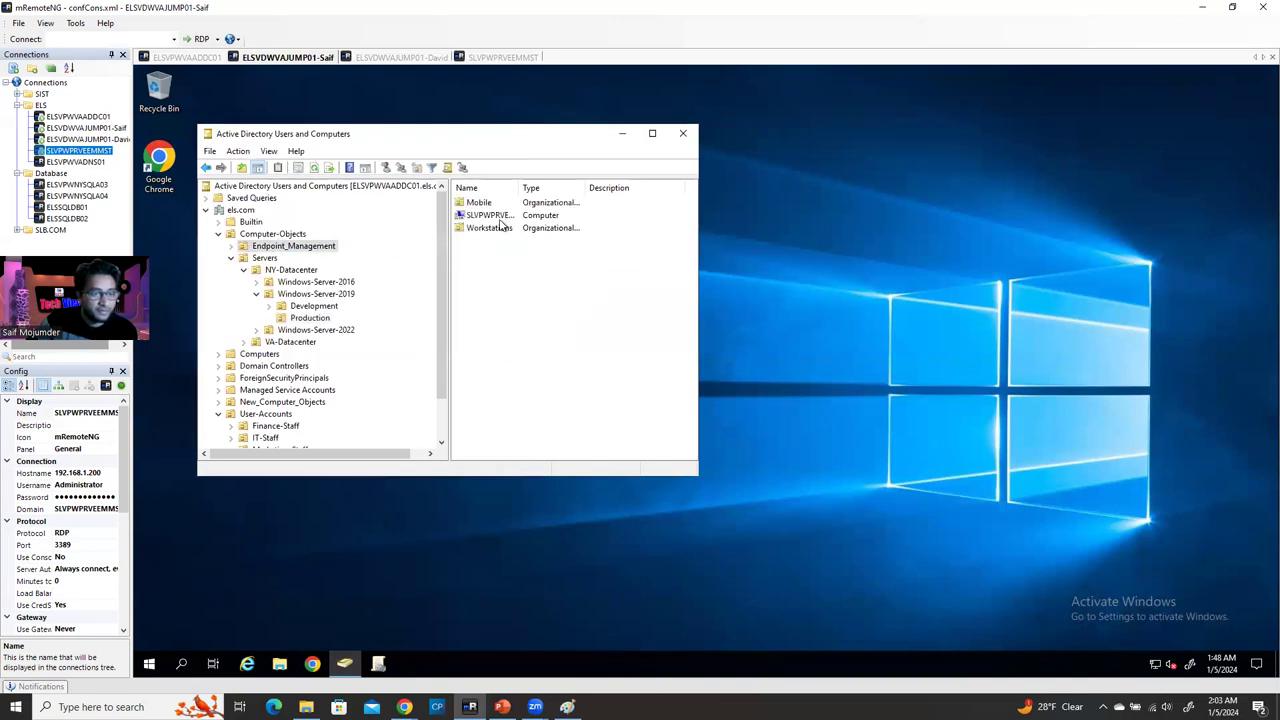
left_click(498, 216)
key("Delete")
left_click(730, 410)
left_click(832, 416)
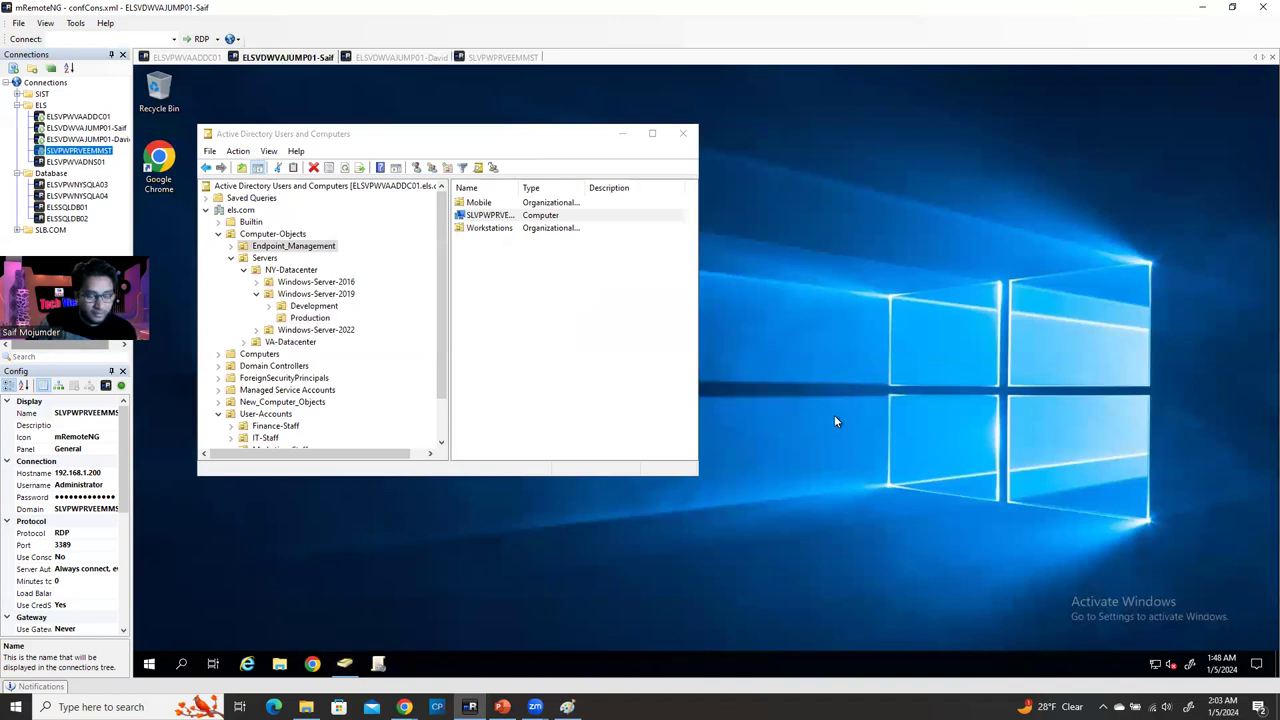
Widen the Name column and retry deleting SLVPWPRVEEMMST via its menu, again refused.
double_click(566, 191)
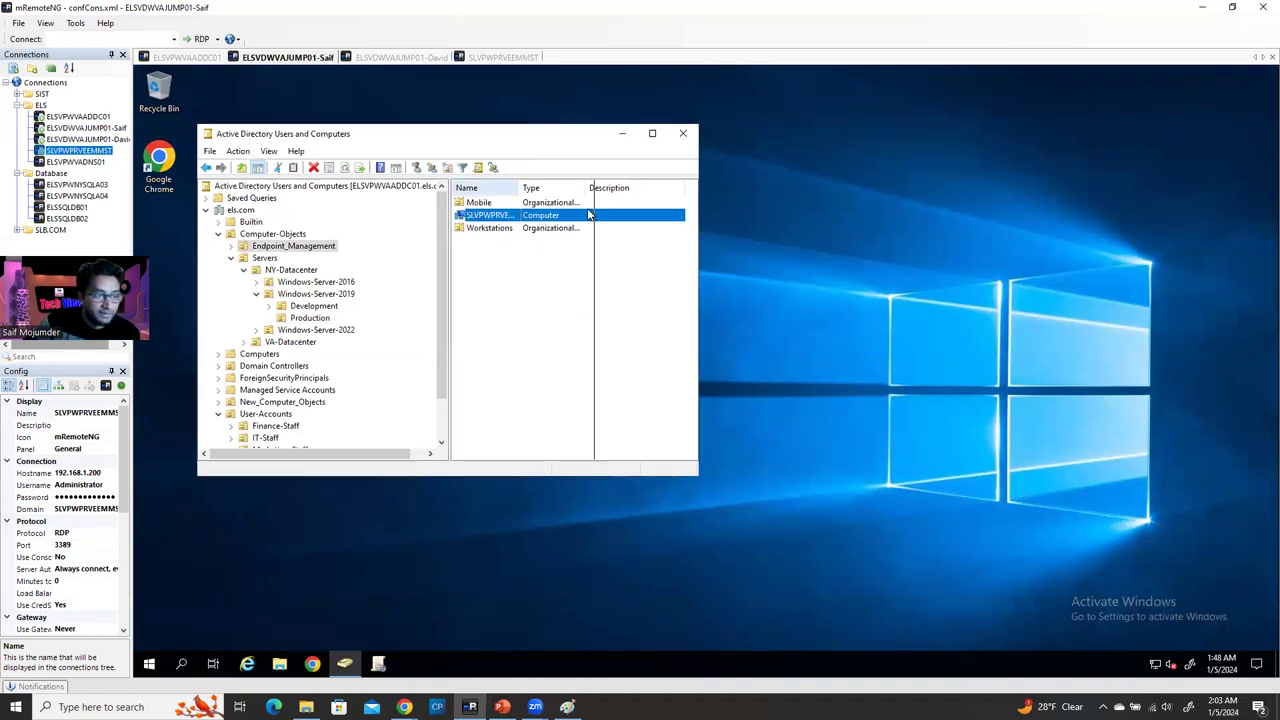
right_click(517, 218)
left_click(555, 338)
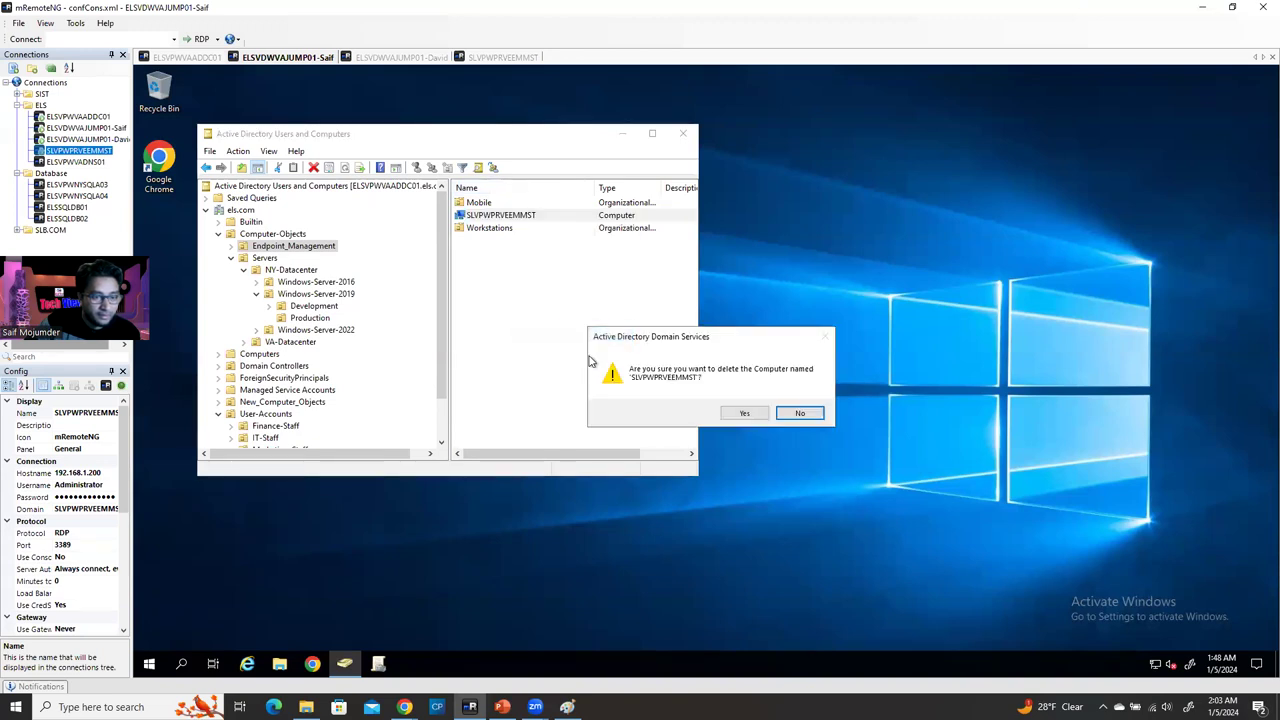
left_click(745, 413)
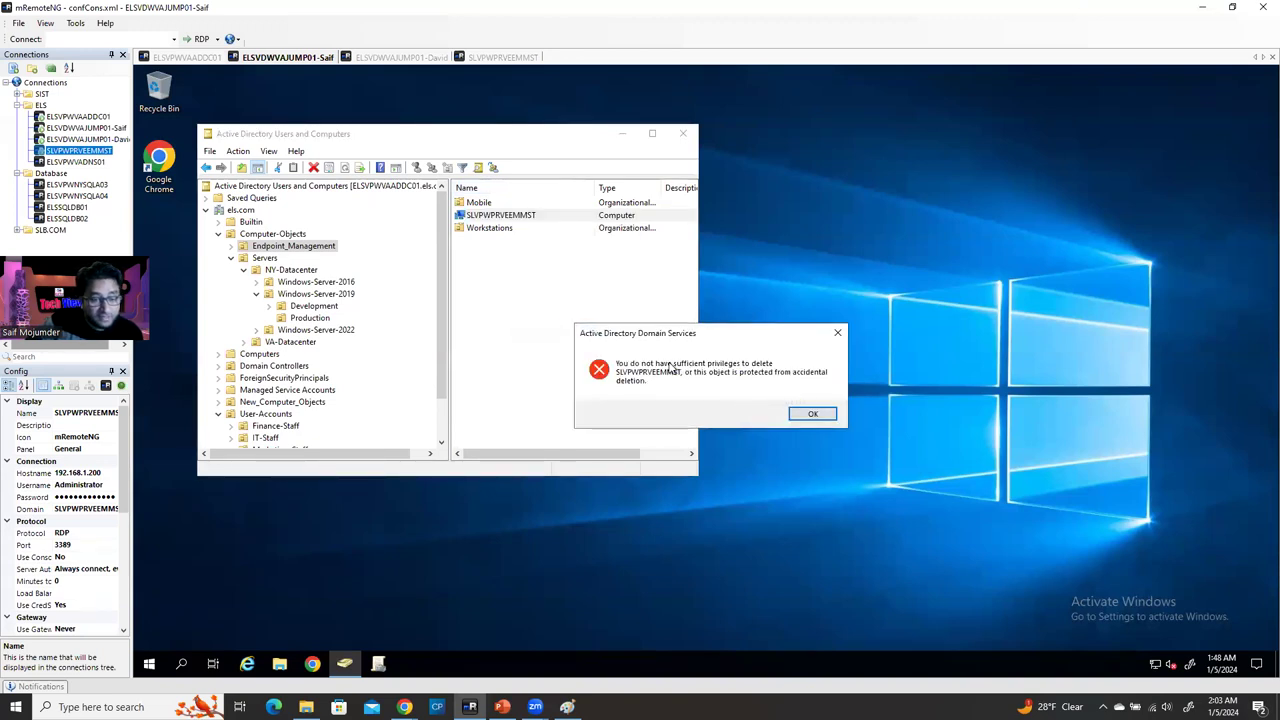
left_click(812, 413)
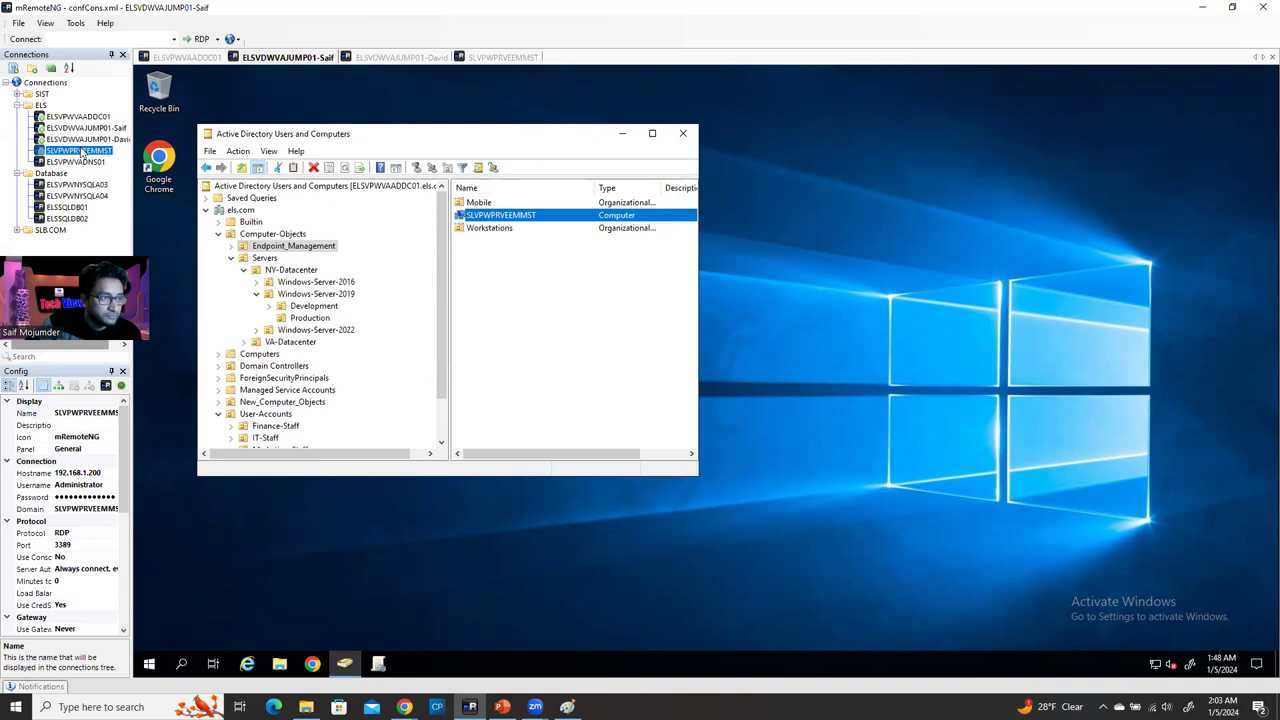
On ELSVPWVAADDC01, delete SLVPWPRVEEMMST from Computer-Objects > Endpoint_Management, then return to the jump session.
left_click(186, 60)
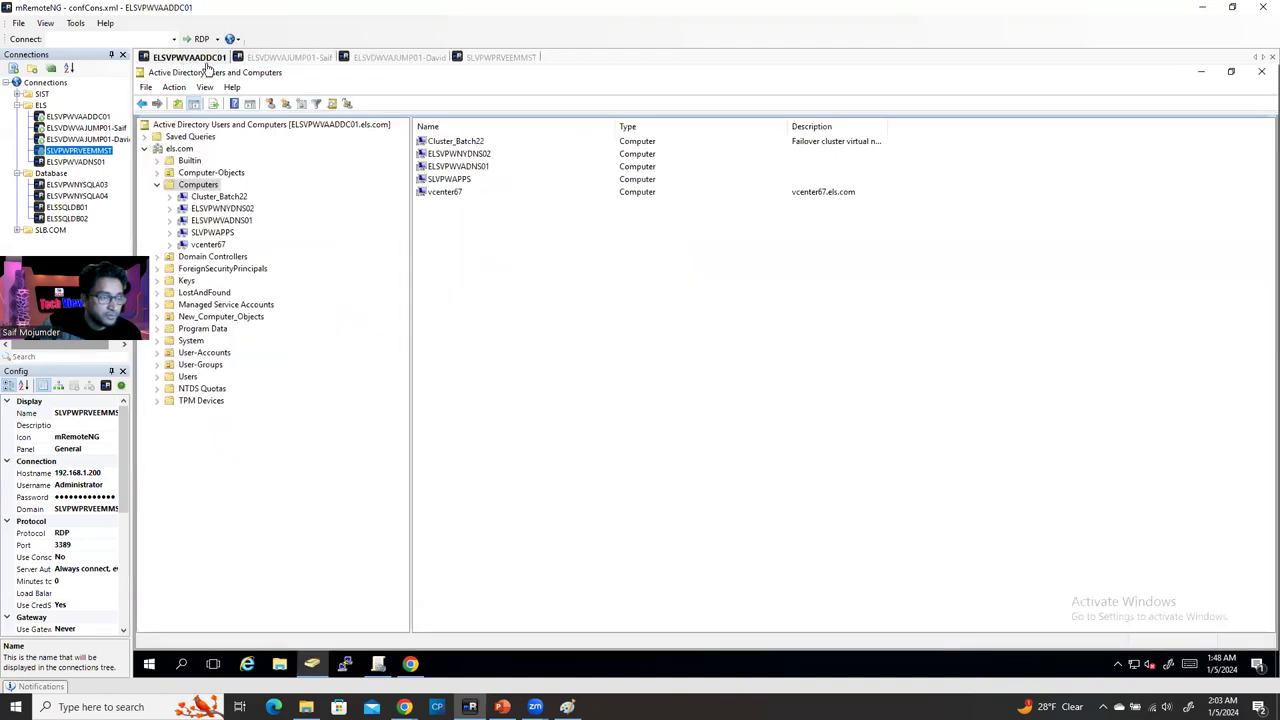
left_click(157, 173)
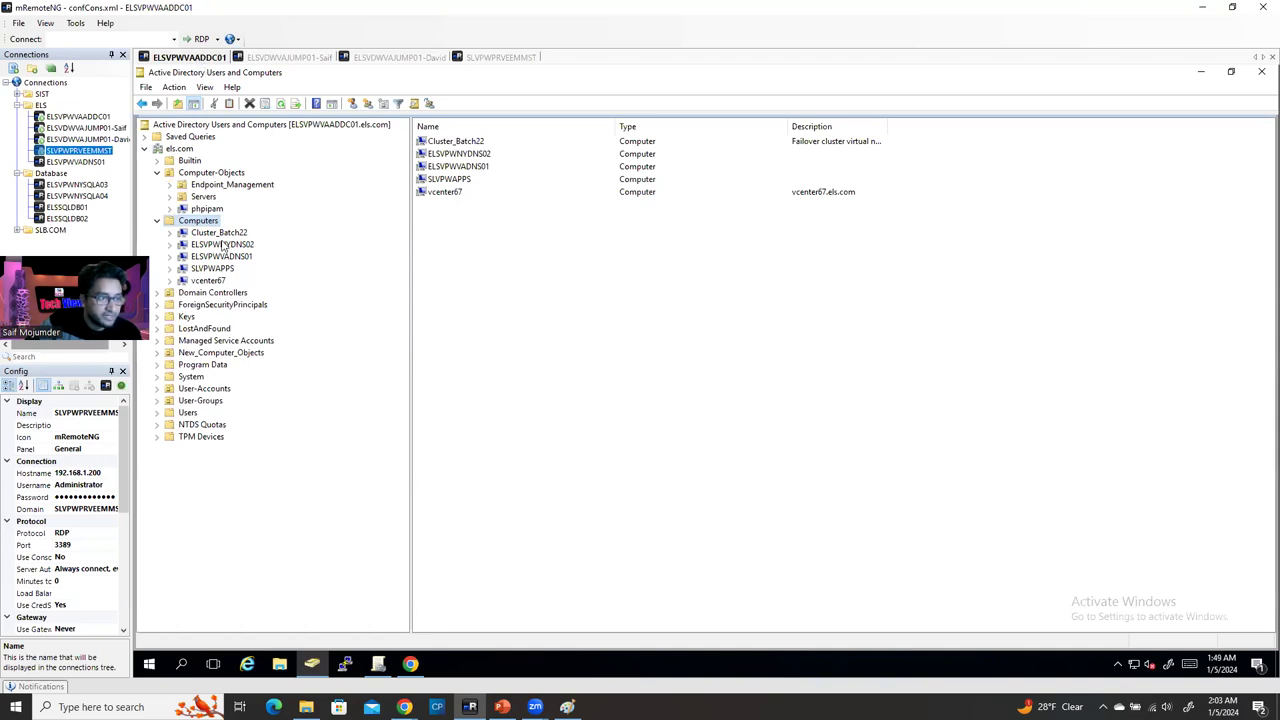
left_click(169, 185)
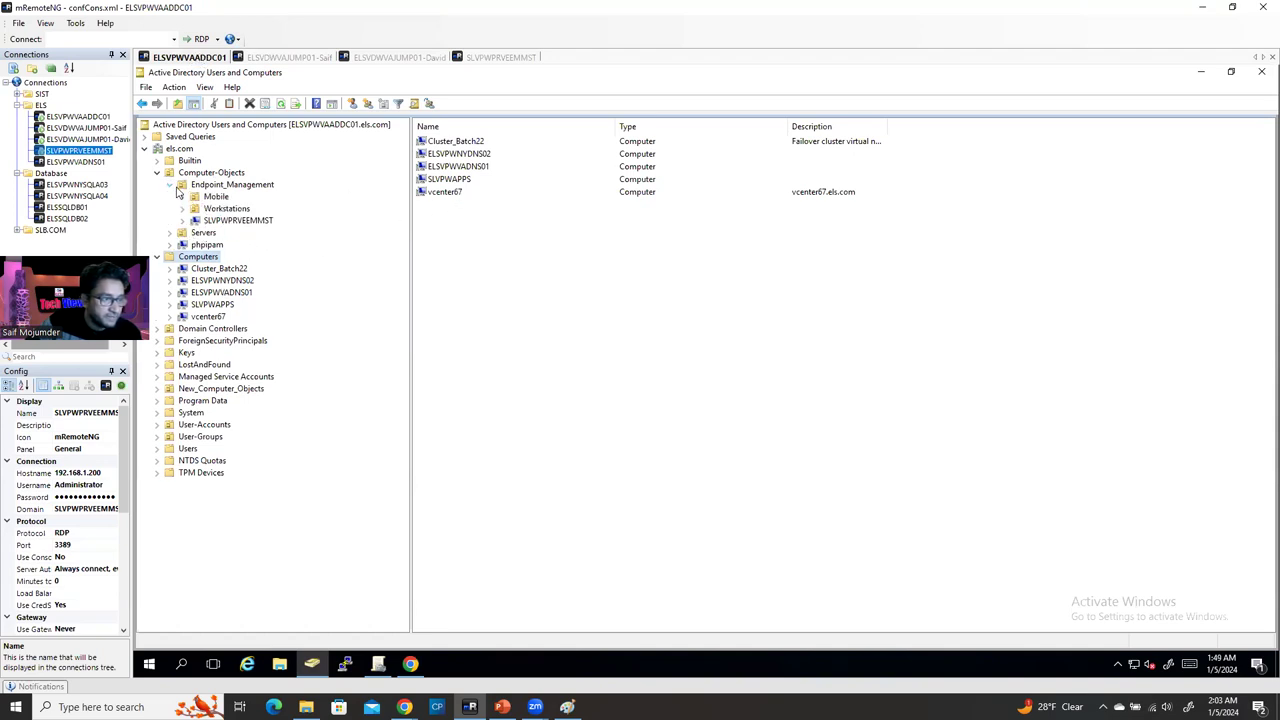
left_click(234, 220)
right_click(262, 220)
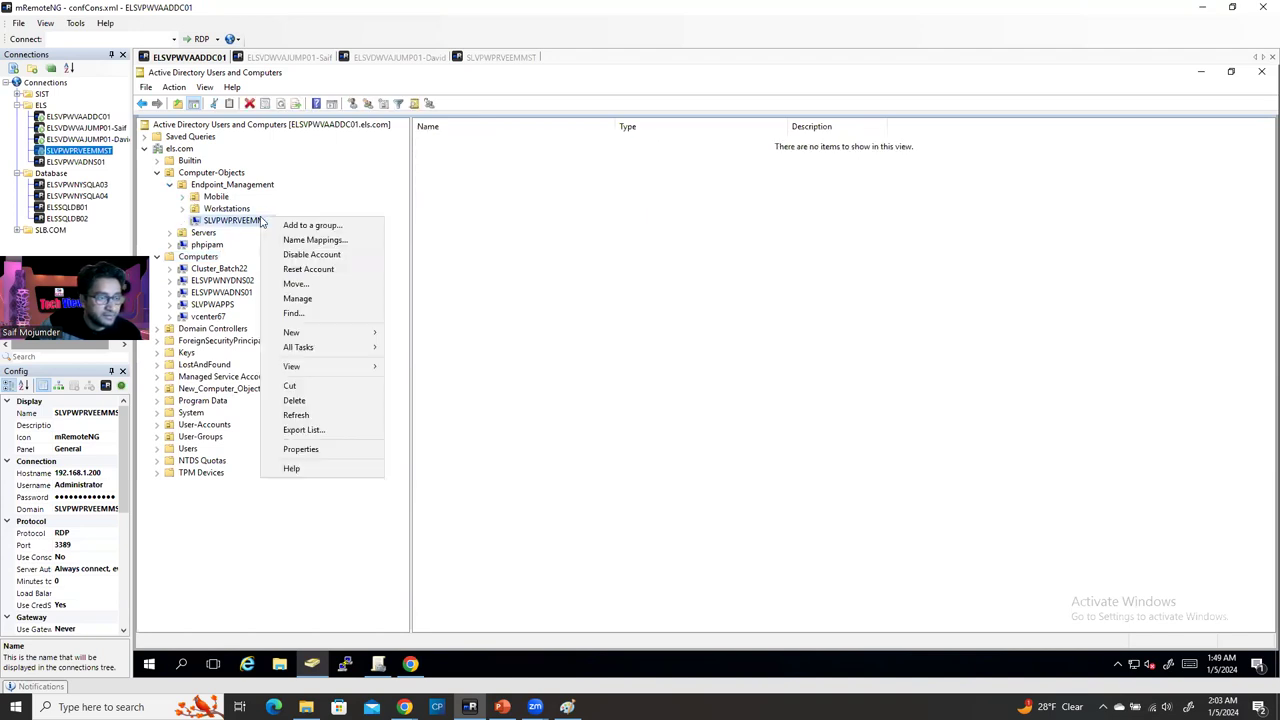
left_click(295, 400)
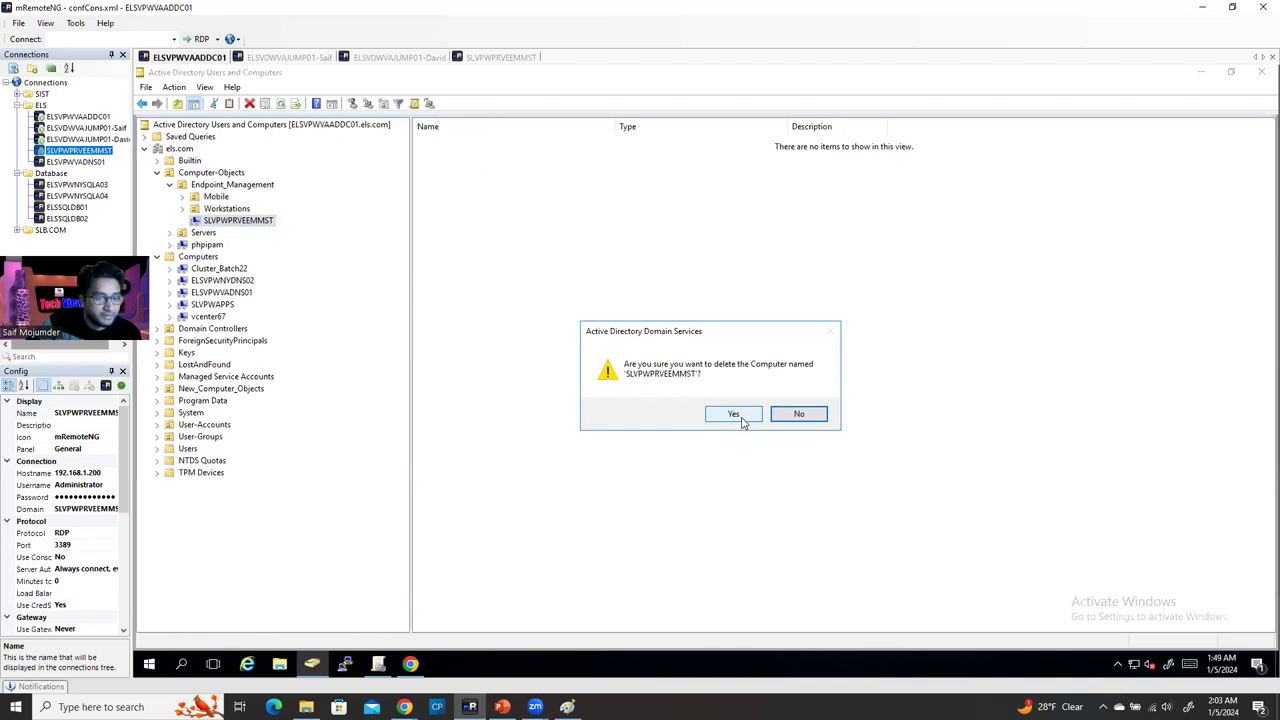
left_click(733, 414)
left_click(293, 57)
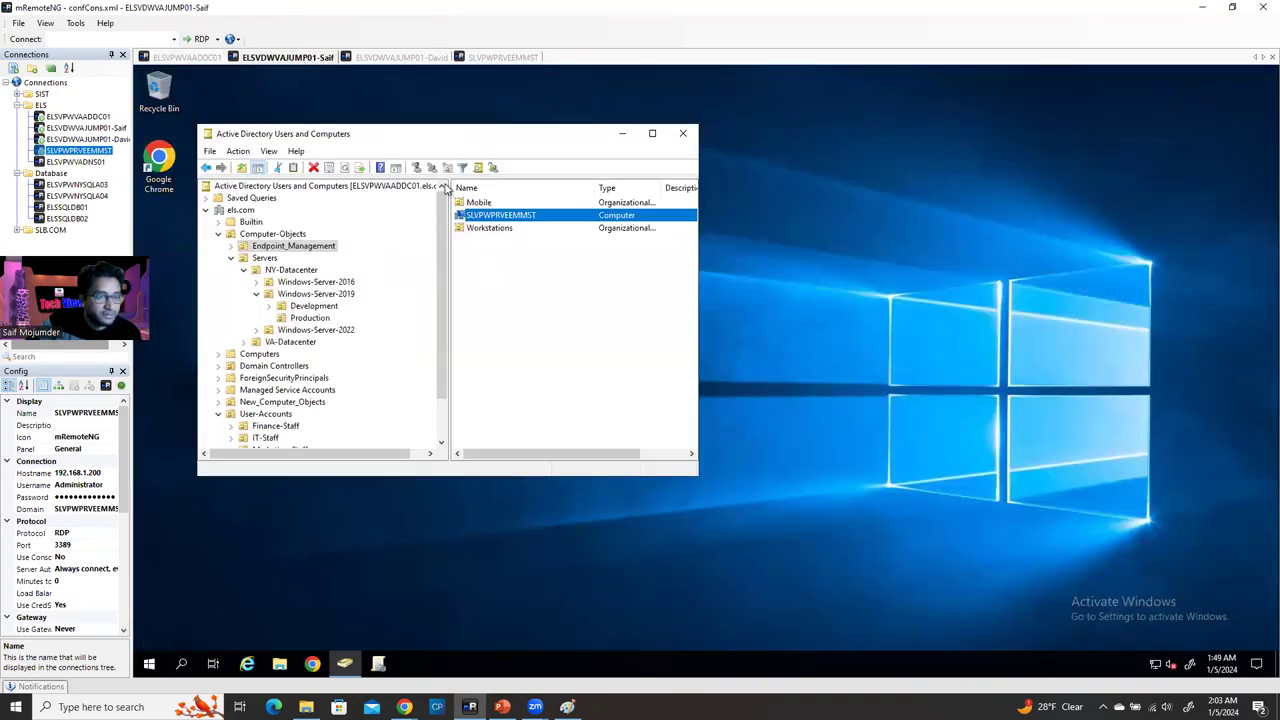
Refresh Endpoint_Management to confirm SLVPWPRVEEMMST is gone.
left_click(276, 234)
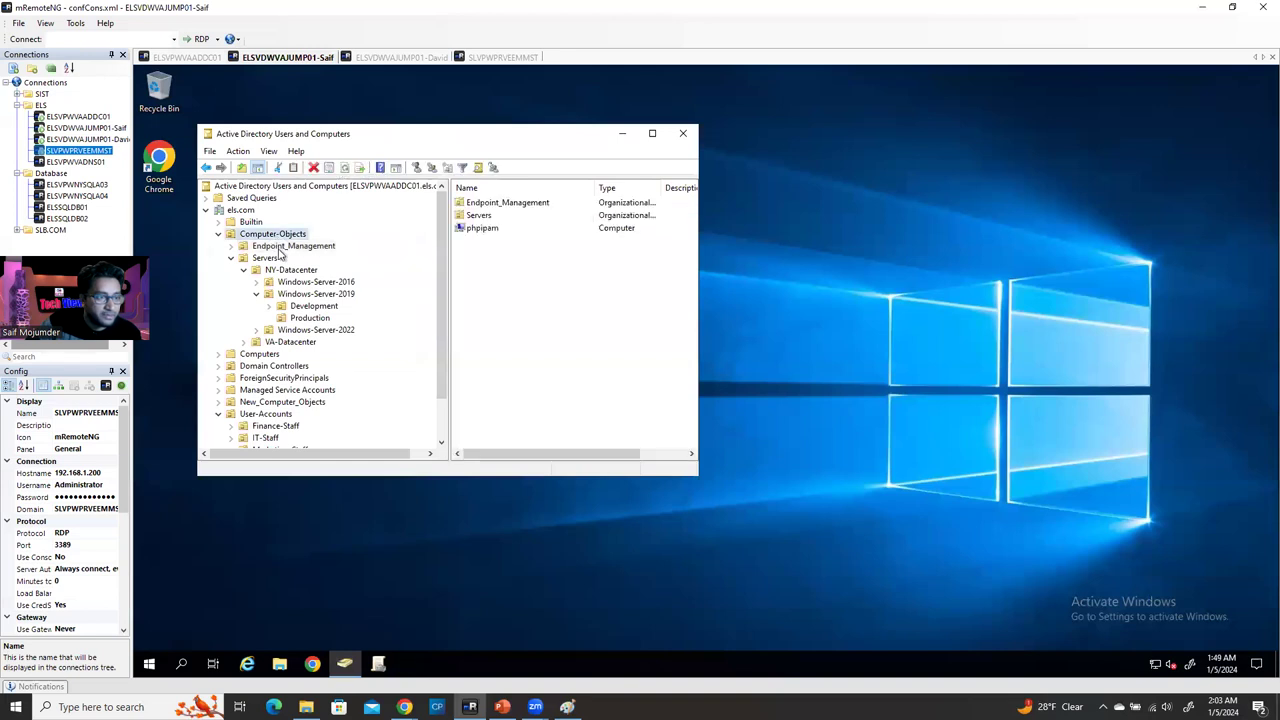
left_click(285, 246)
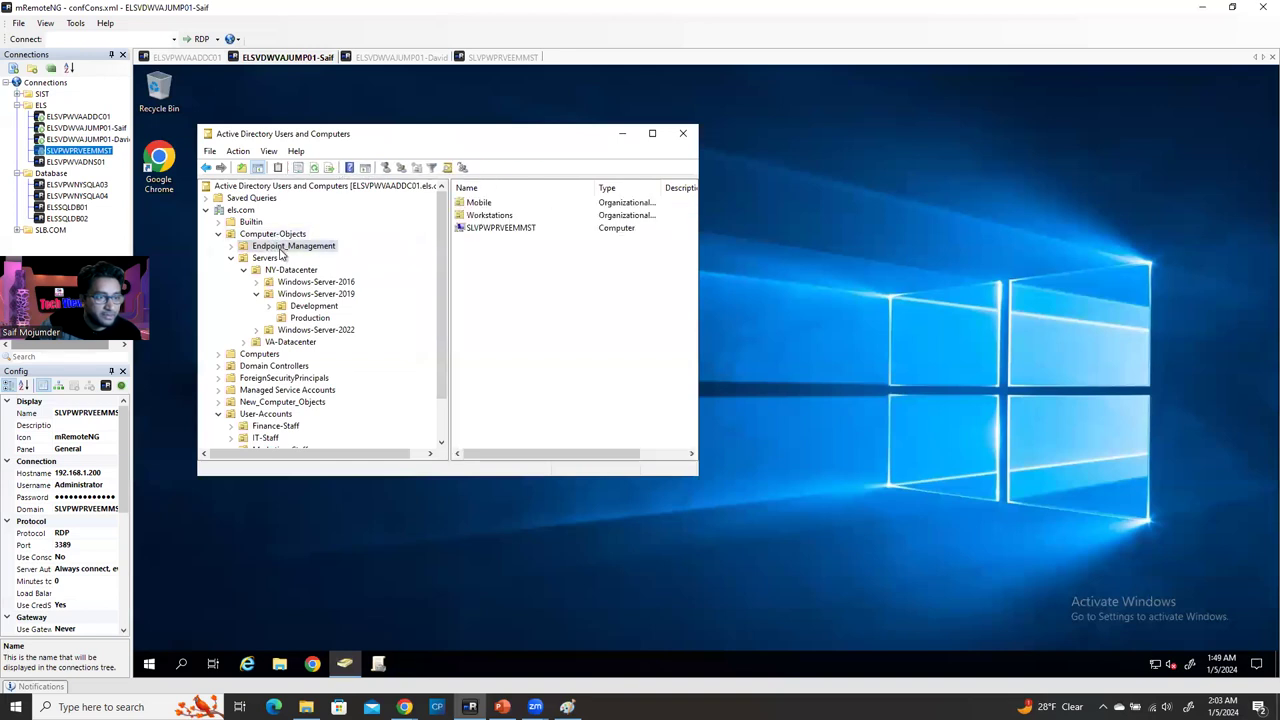
left_click(314, 167)
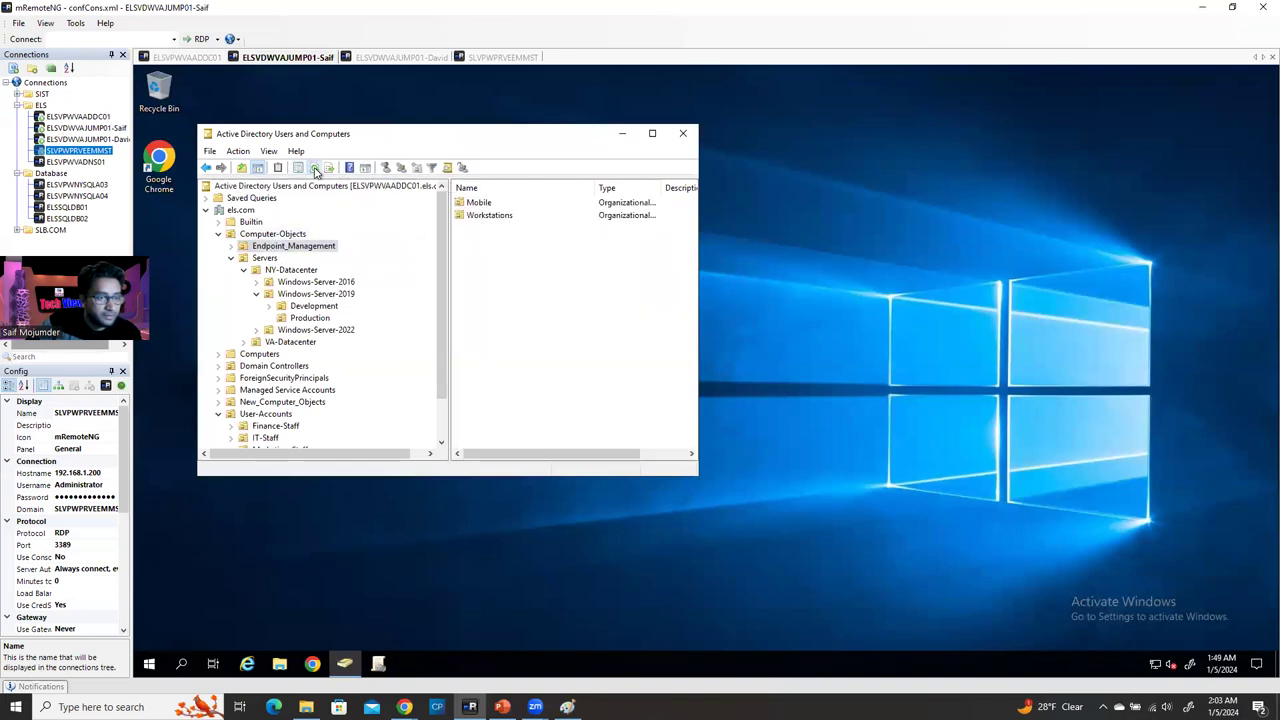
Create computer object SLVPWPRVEEMMST in the Windows-Server-2019 Production OU.
left_click(310, 318)
right_click(518, 284)
left_click(574, 344)
key("Return")
type("SLVPWPRVEEMMST")
left_click(351, 371)
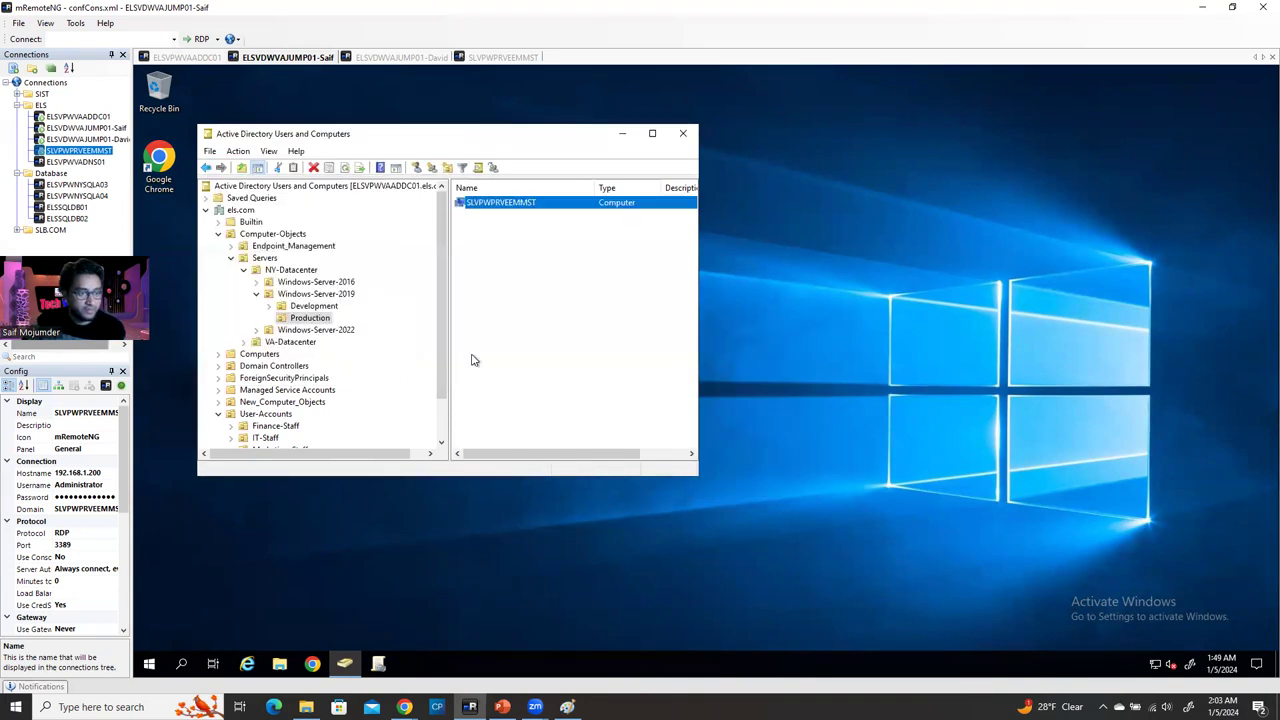
left_click(545, 300)
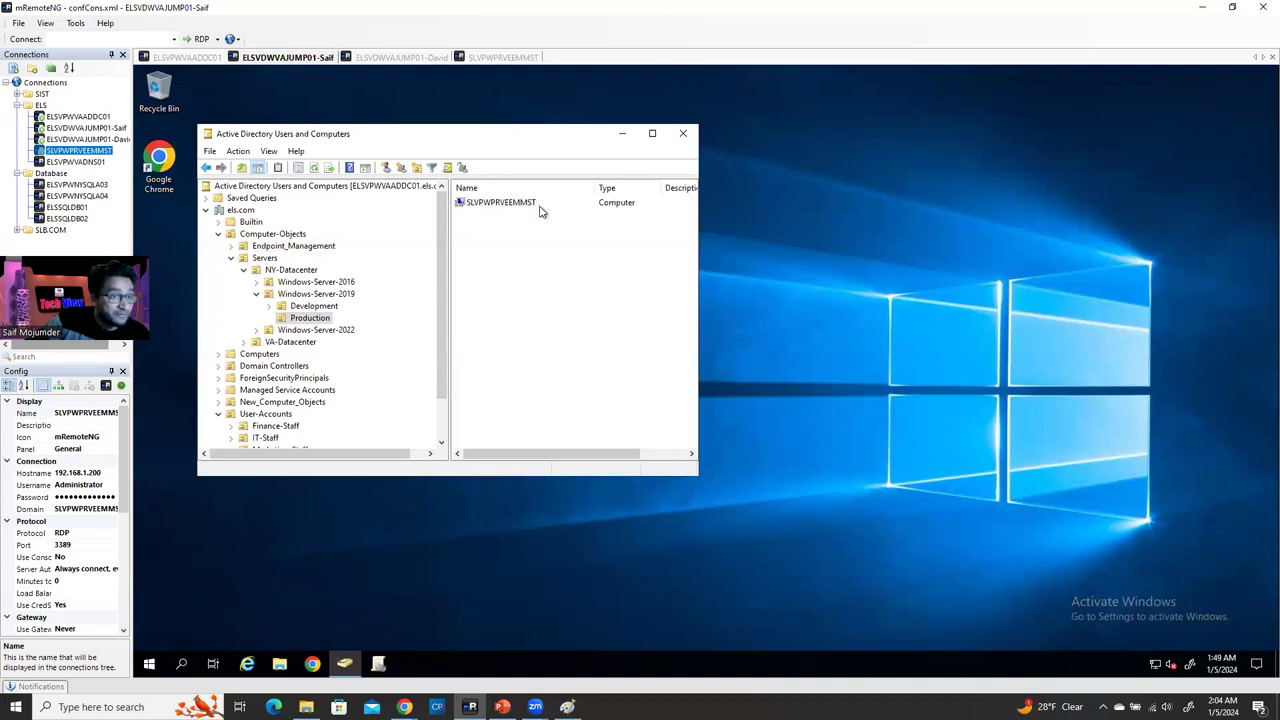
left_click(519, 59)
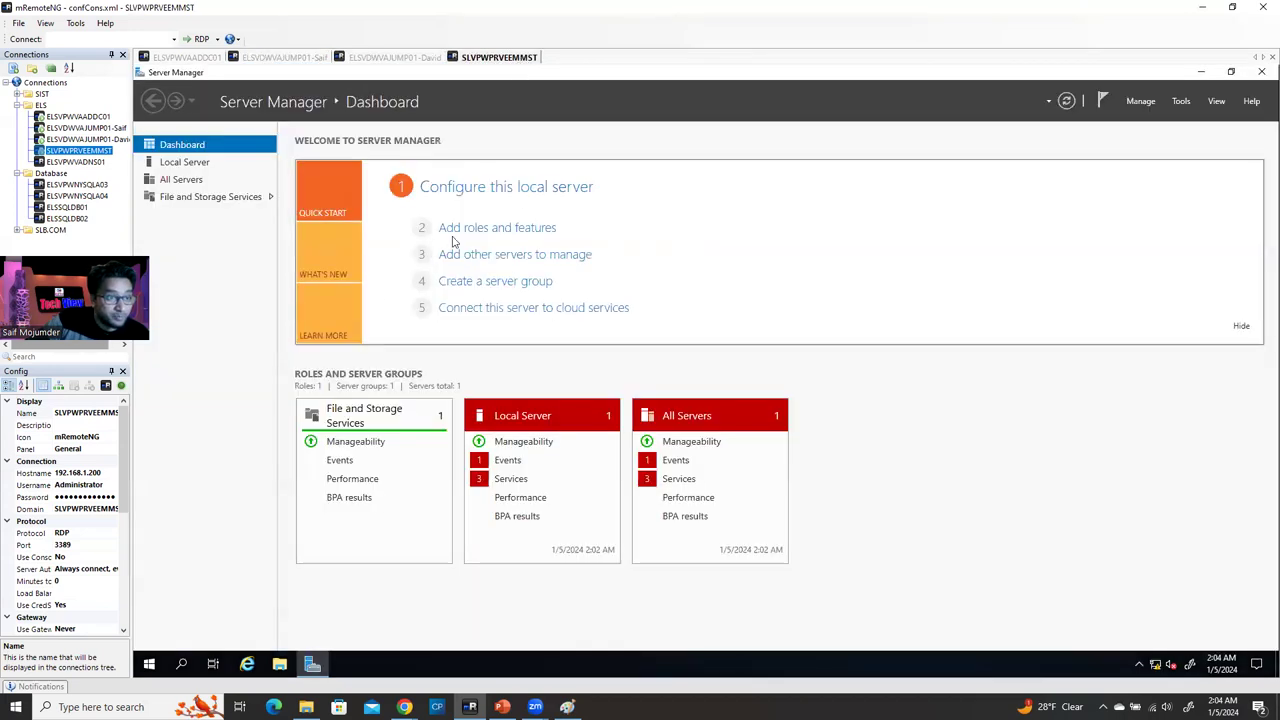
left_click(208, 165)
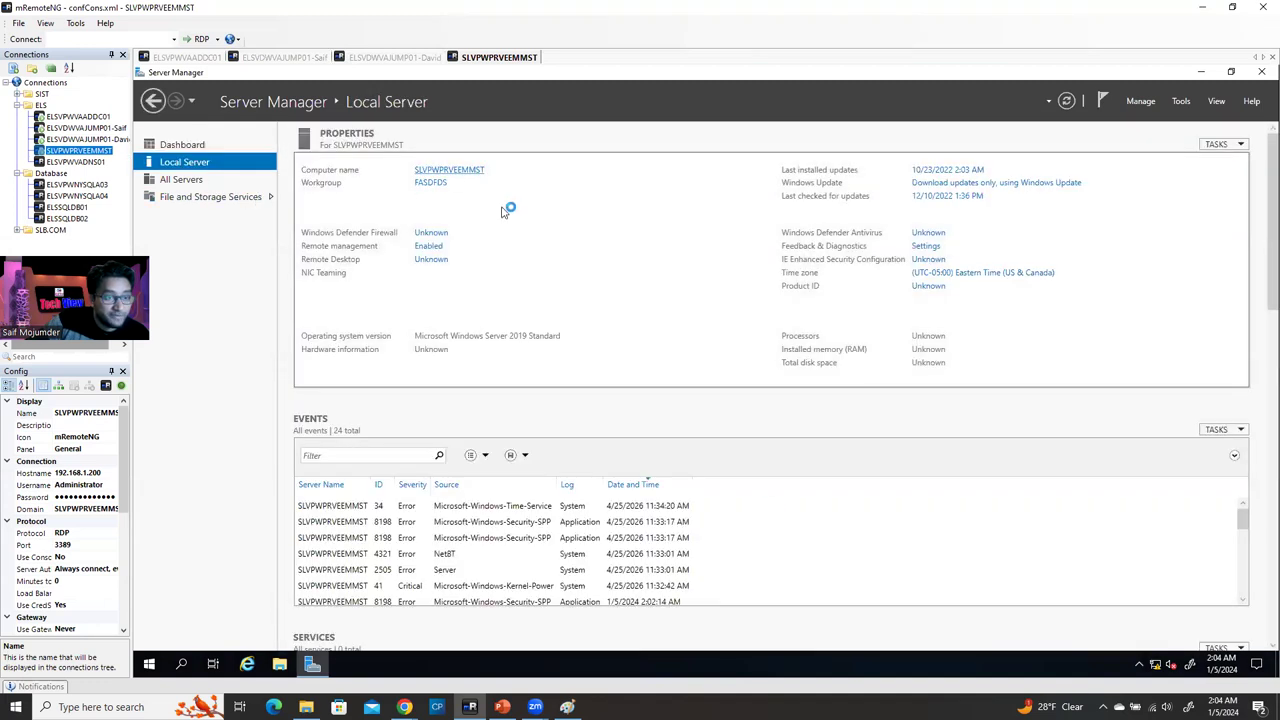
left_click(463, 171)
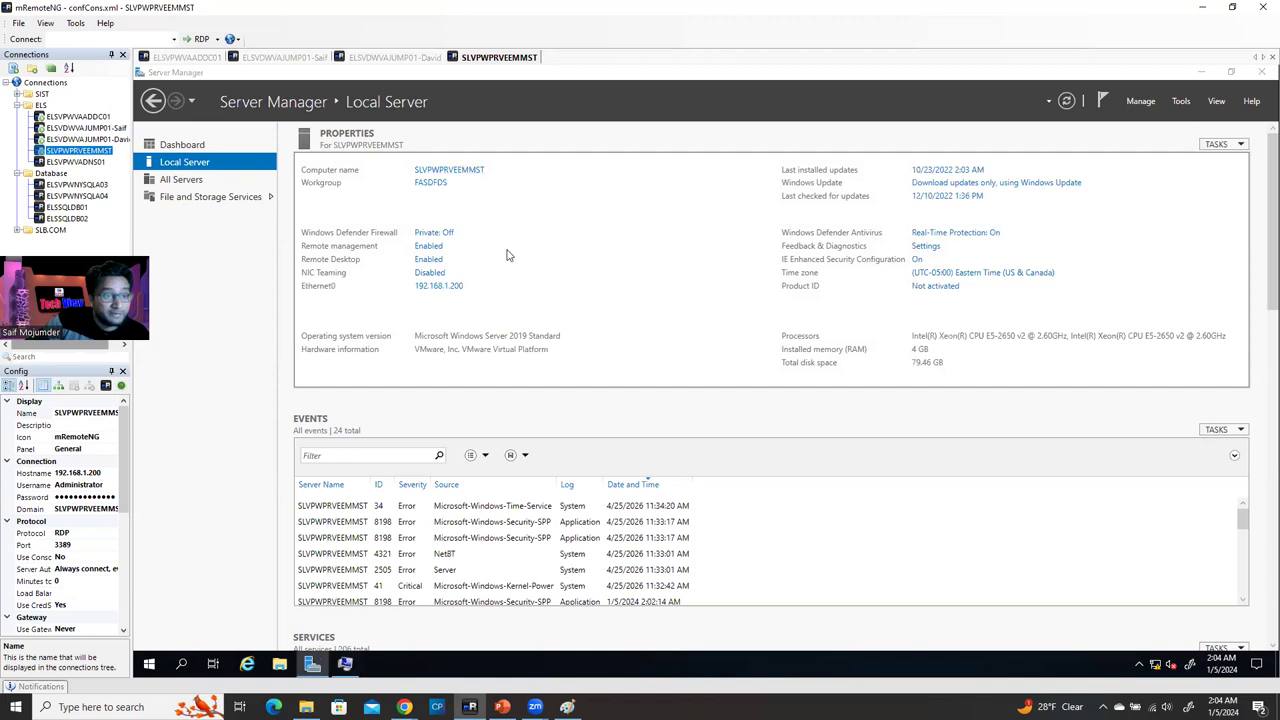
left_click(290, 57)
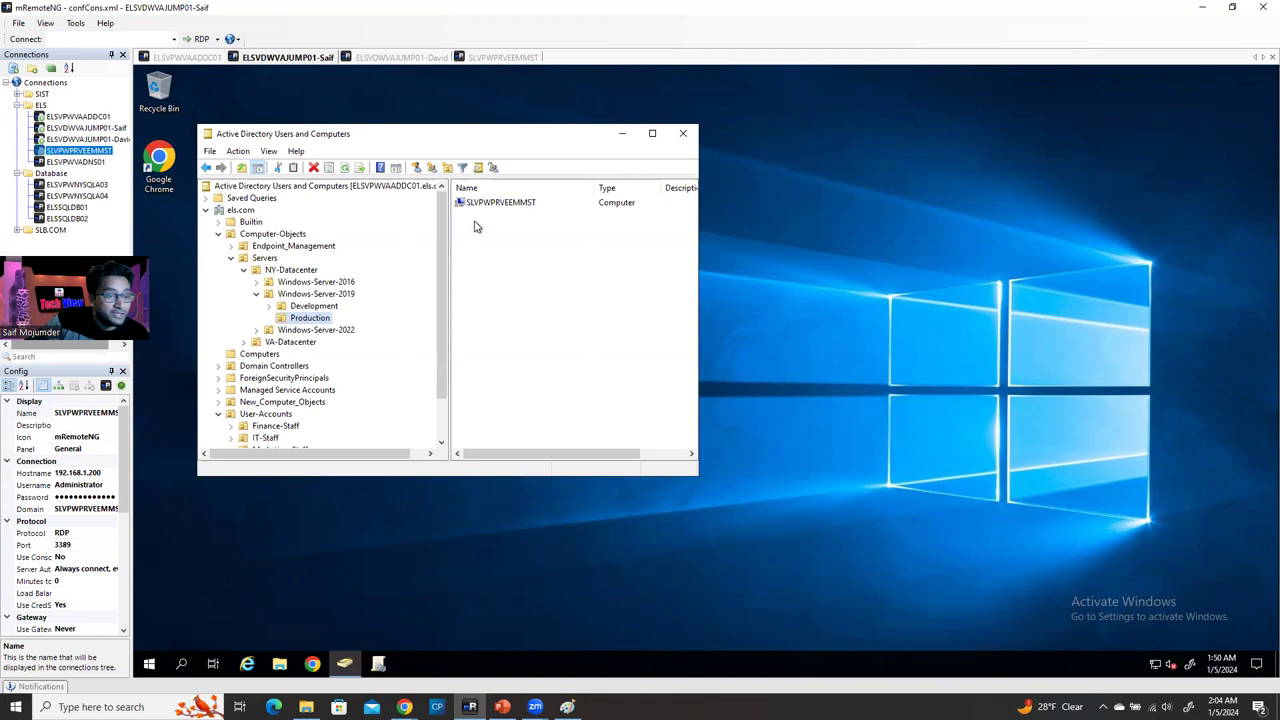
Drag ELSVPWVADNS01 from Computers into another OU, confirm, and dismiss the Access is denied error.
left_click(257, 356)
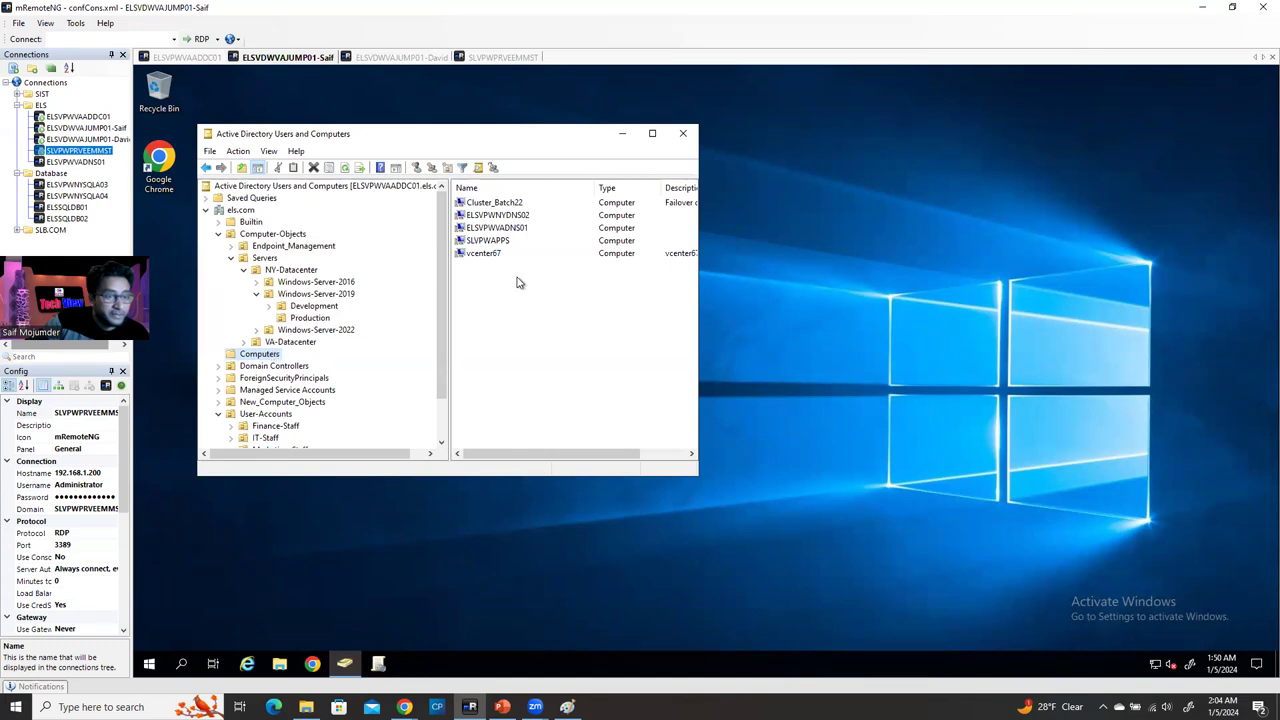
left_click_drag(471, 233, 324, 325)
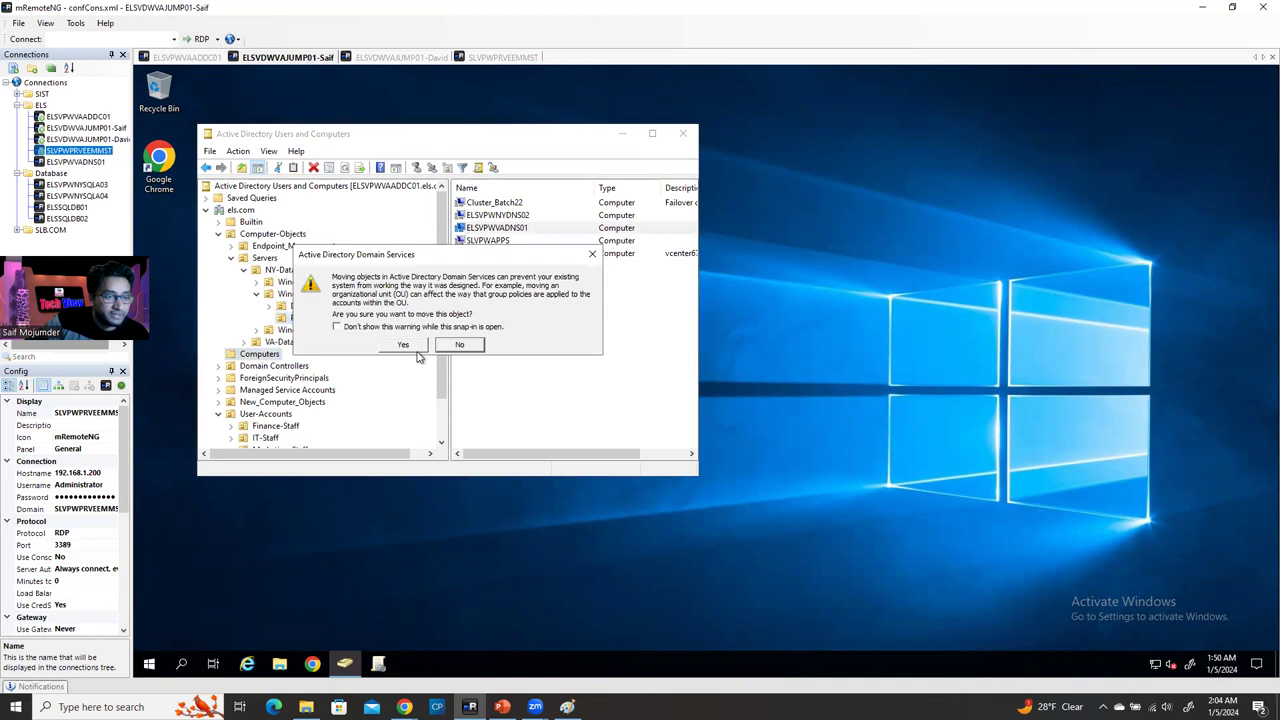
left_click(403, 344)
left_click(804, 412)
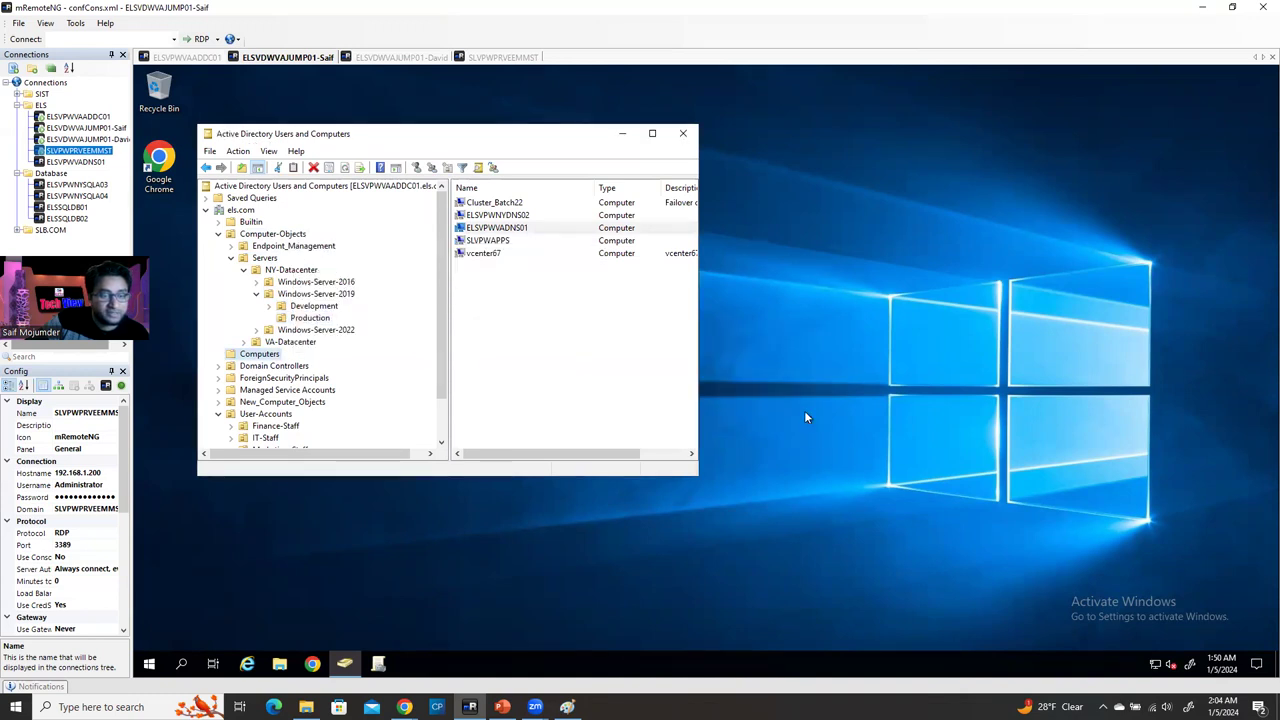
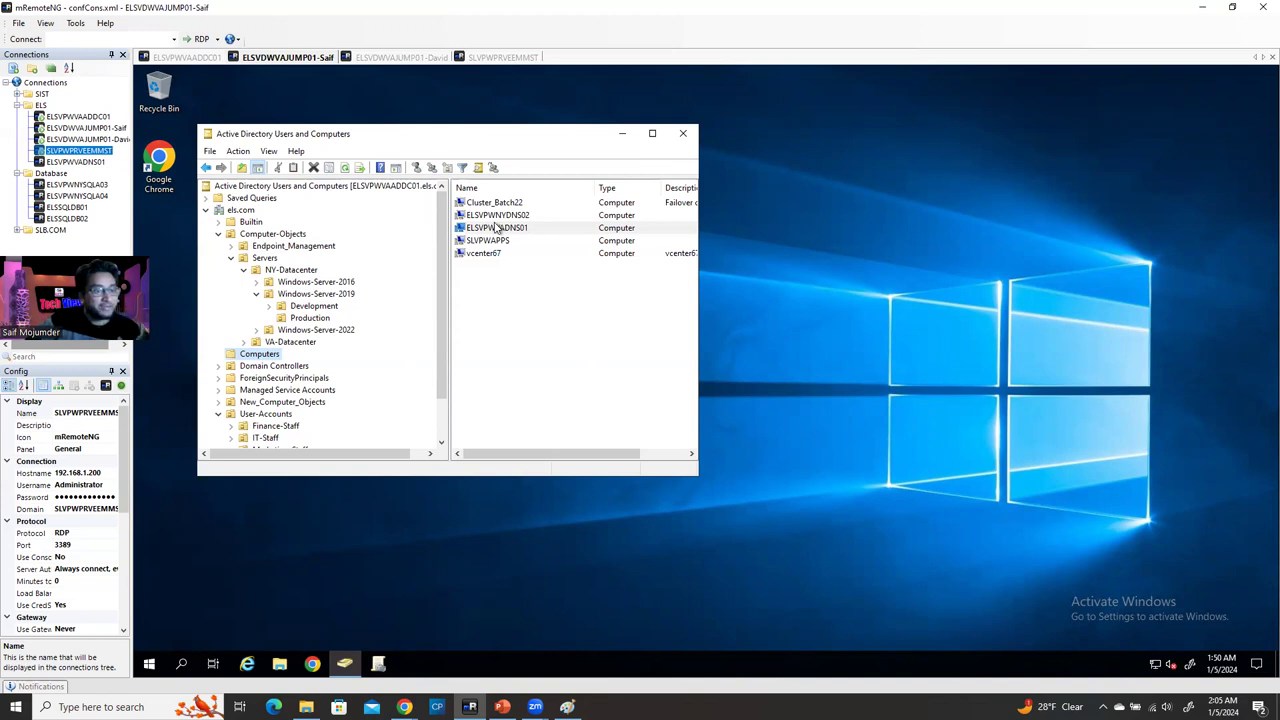
On SLVPWPRVEEMMST, set membership to Domain els.com, then return to the jump server session.
left_click(513, 295)
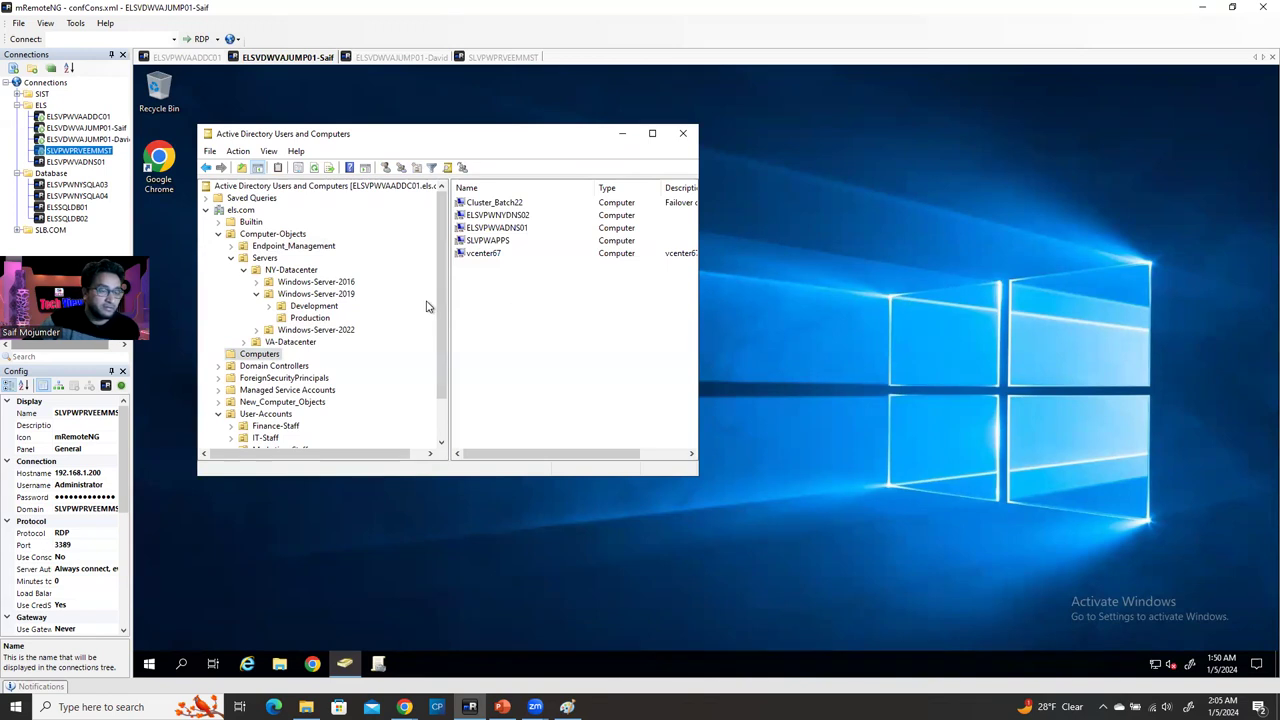
left_click(503, 57)
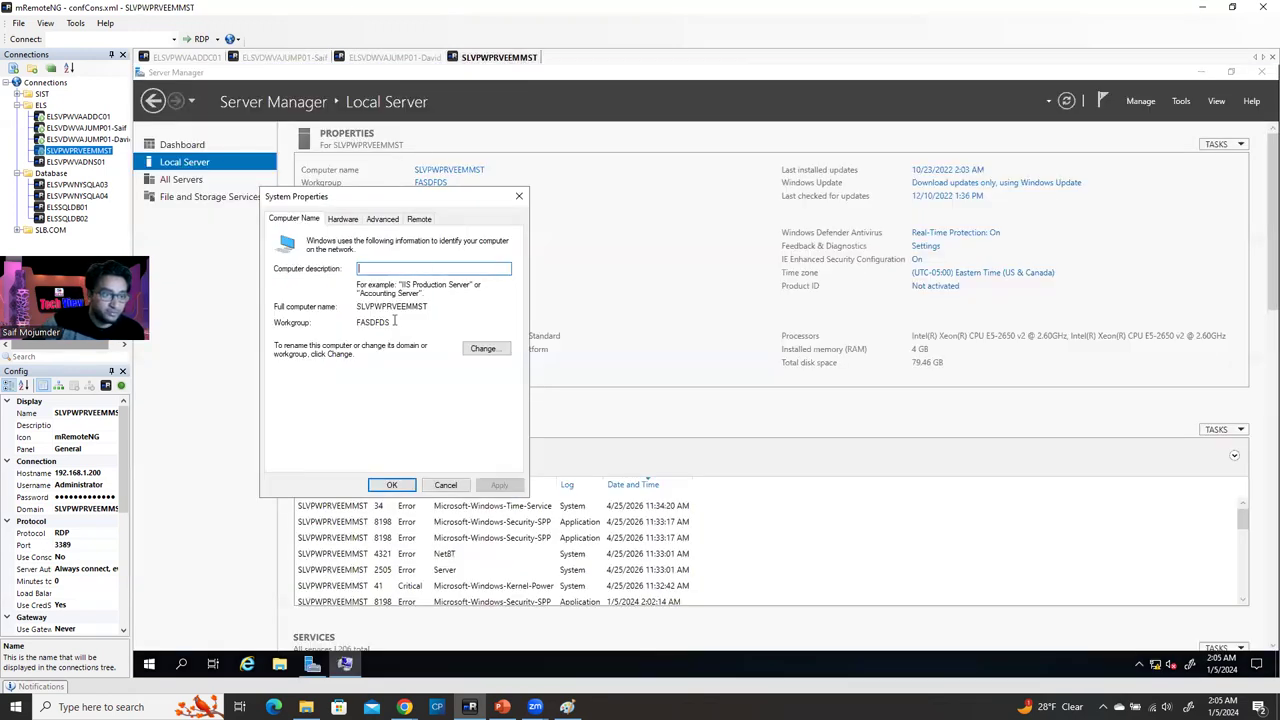
left_click(487, 350)
left_click(306, 378)
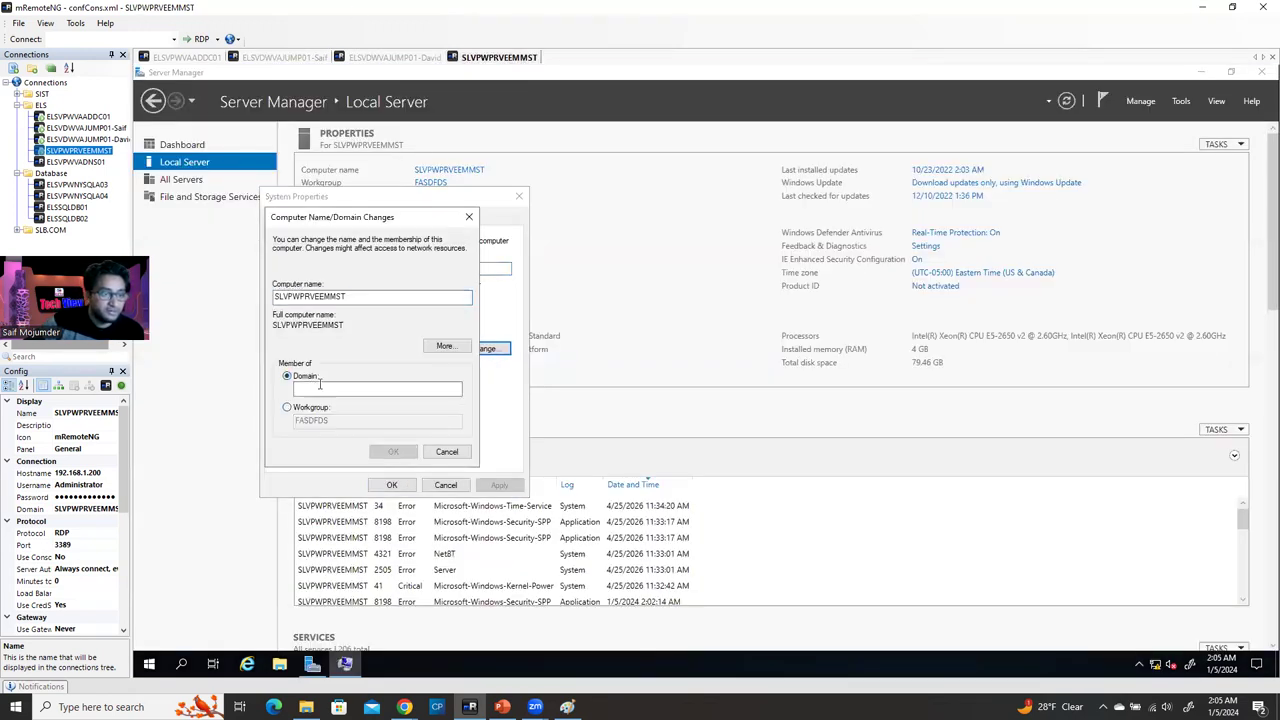
type("els.com")
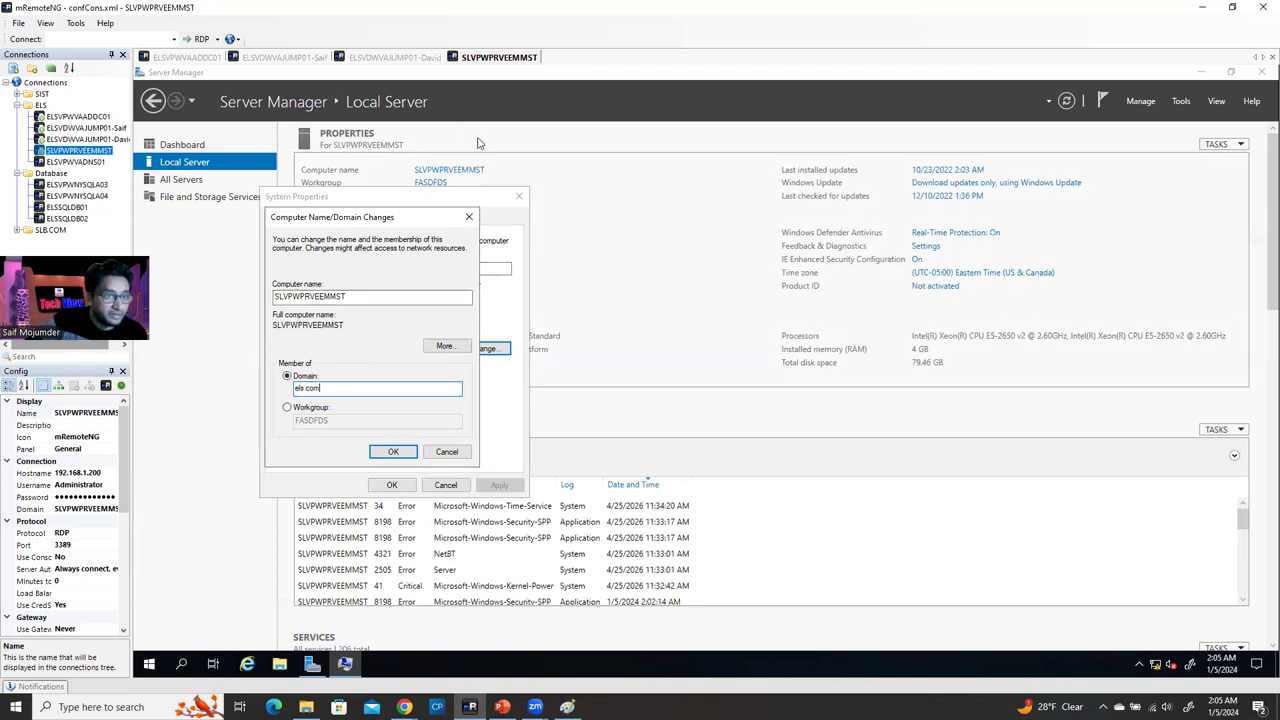
left_click(285, 57)
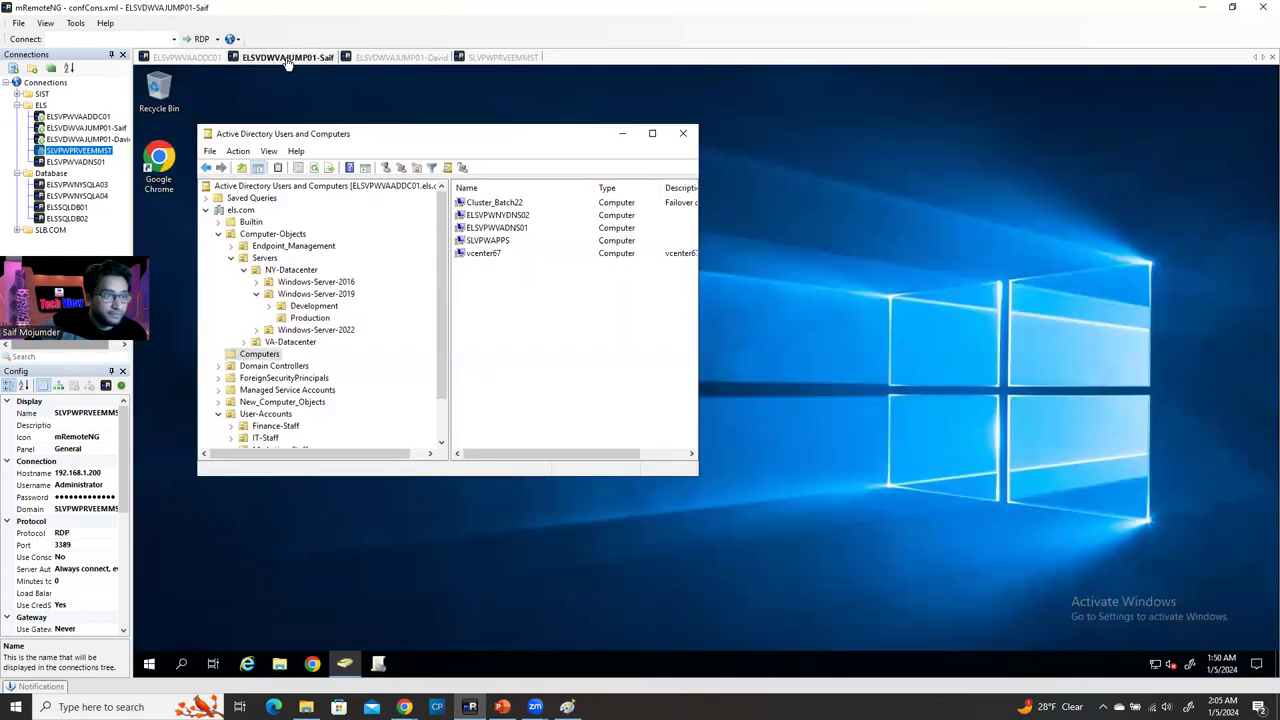
Check that SLVPWPRVEEMMST's computer account in the Production OU shows an empty DNS name.
left_click(322, 318)
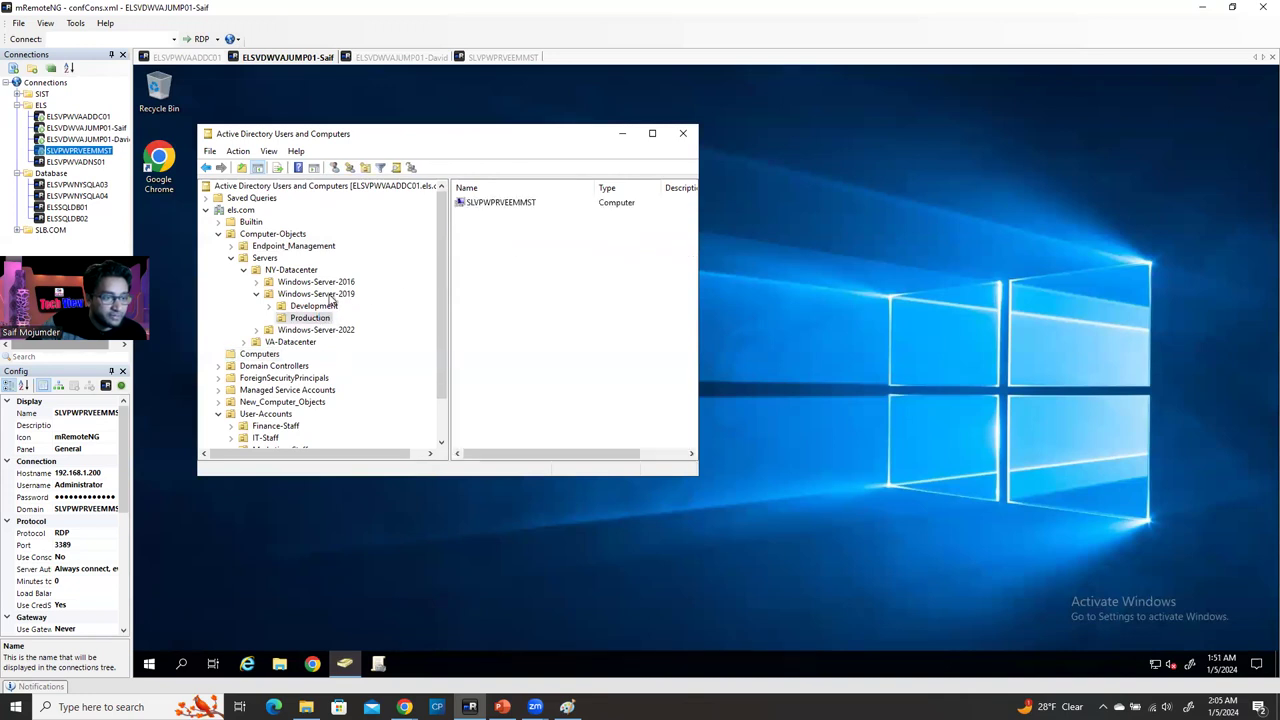
right_click(505, 205)
left_click(555, 344)
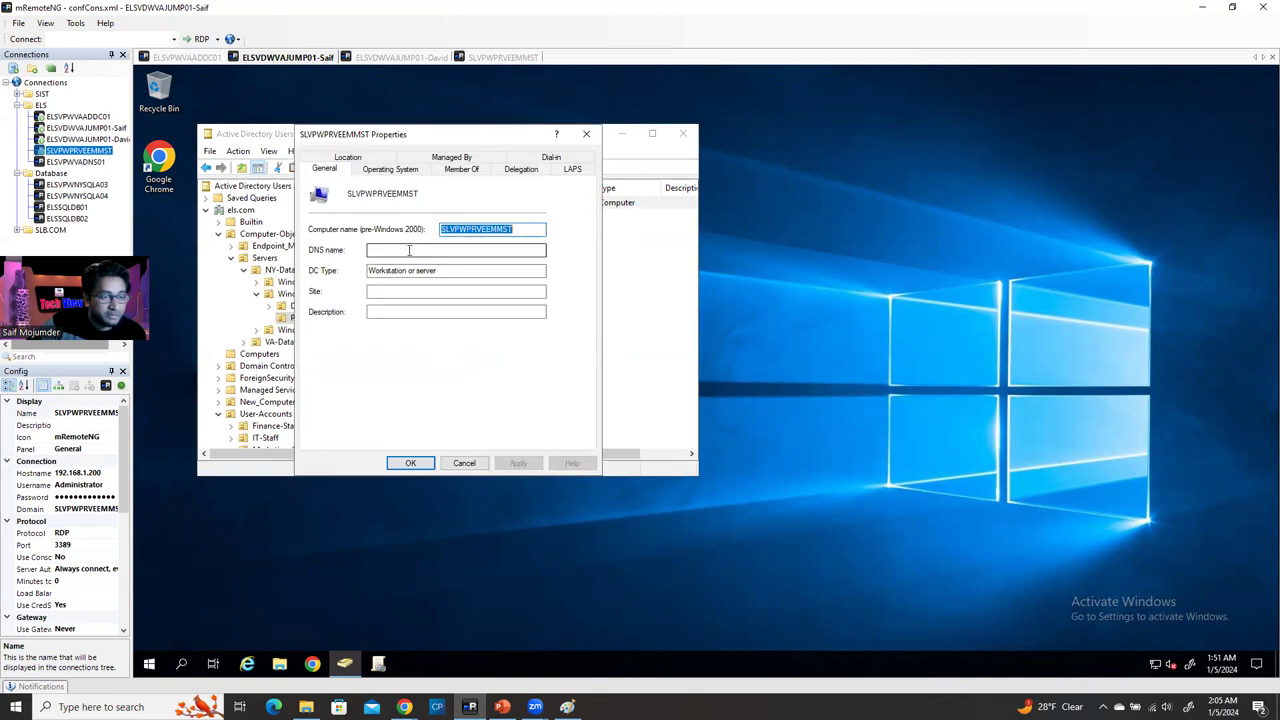
left_click(409, 250)
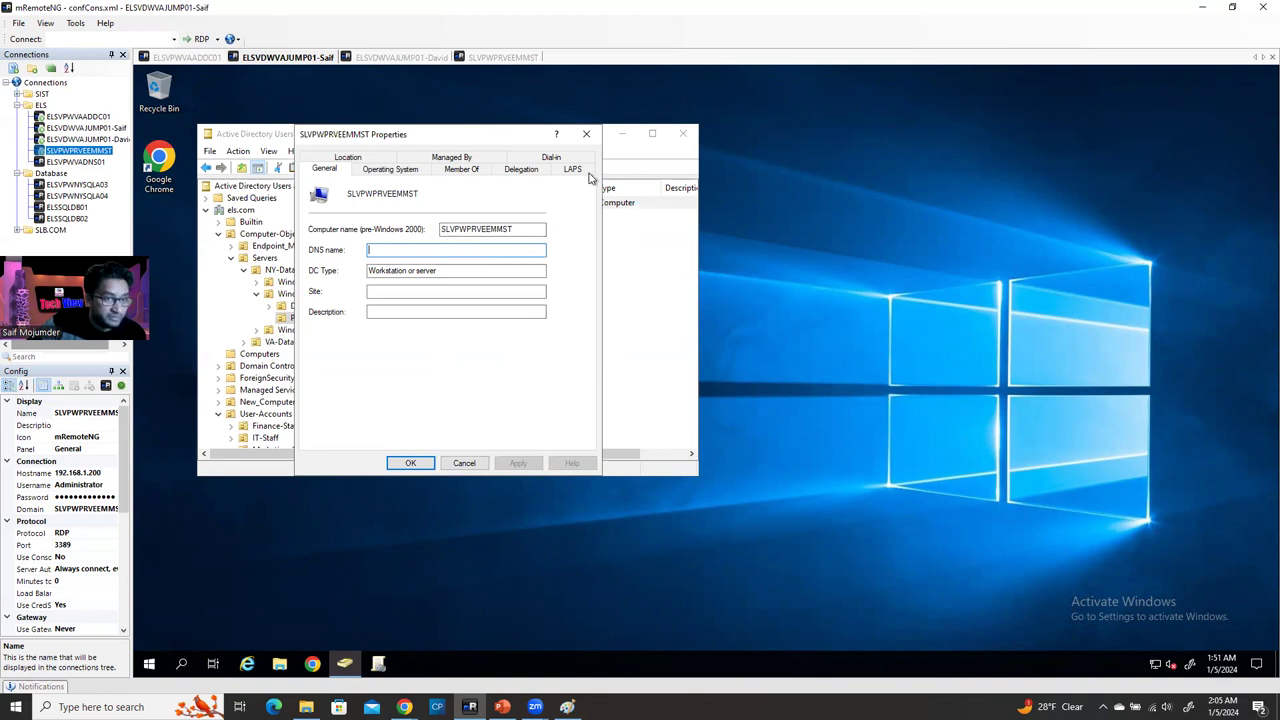
left_click(586, 134)
left_click(508, 58)
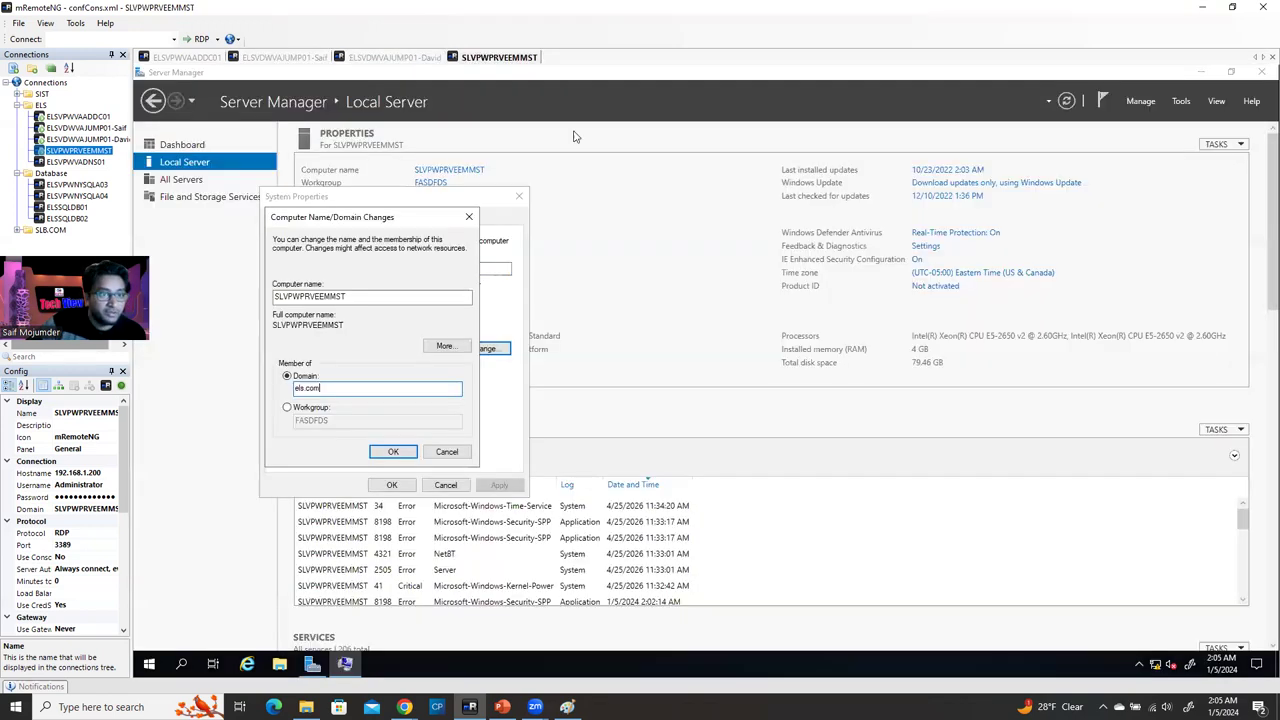
Attempt the els.com domain join with a first admin account and dismiss the bad-credentials error.
left_click(393, 451)
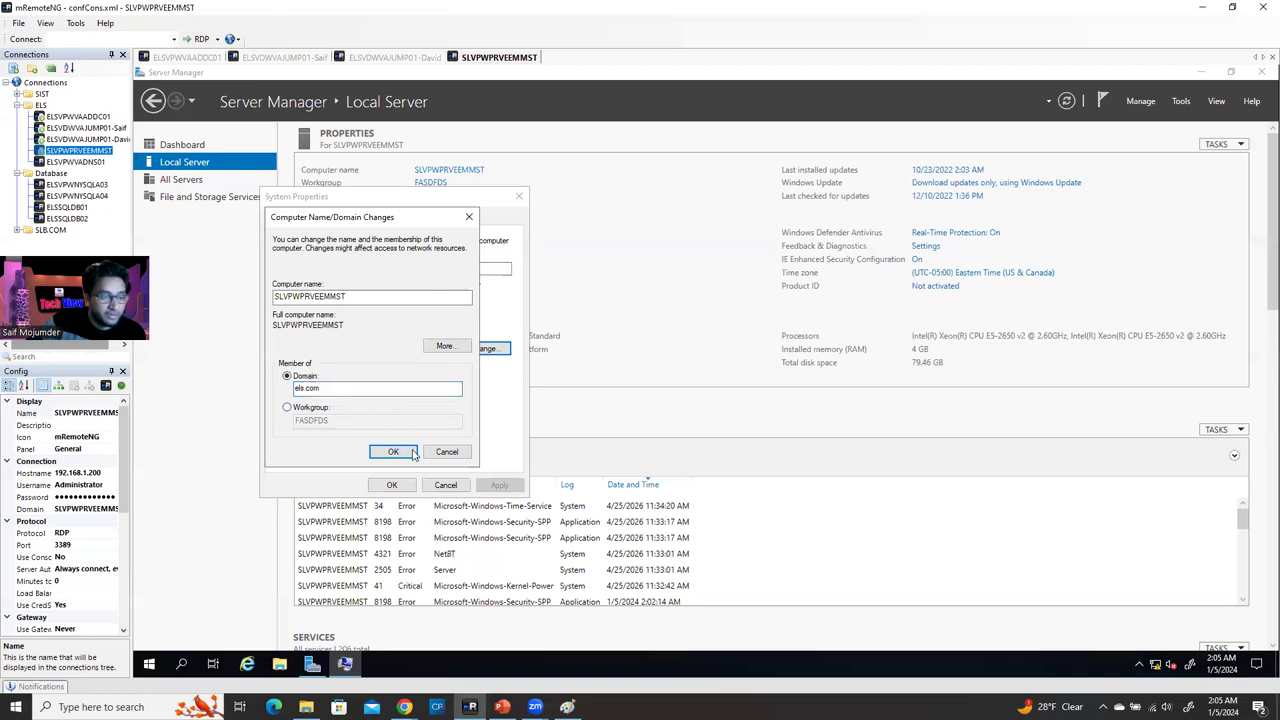
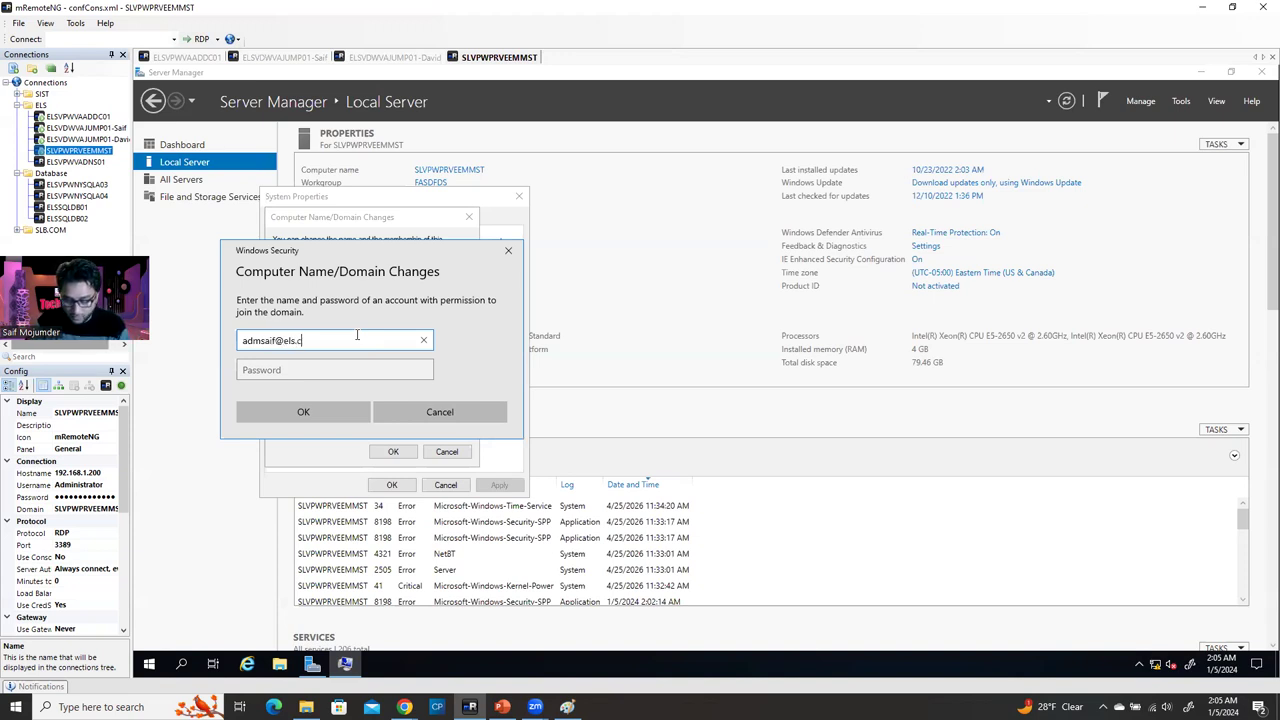
left_click(318, 367)
type("•••")
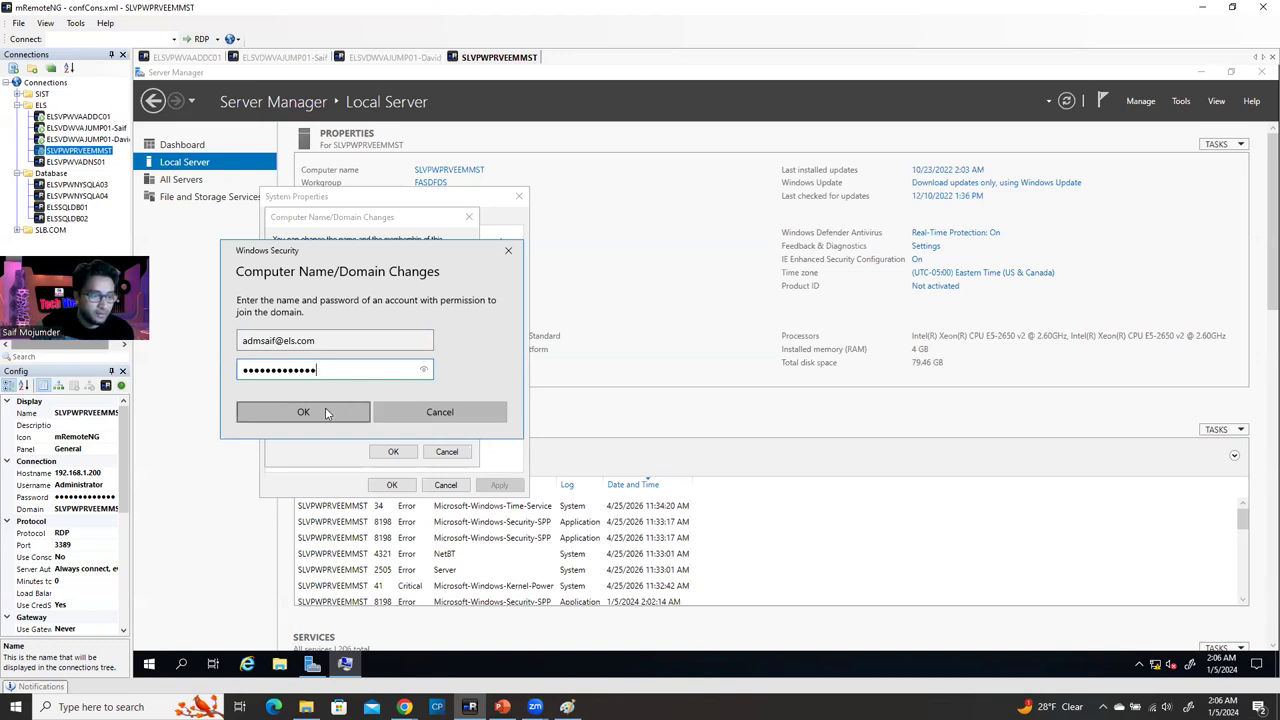
left_click(323, 410)
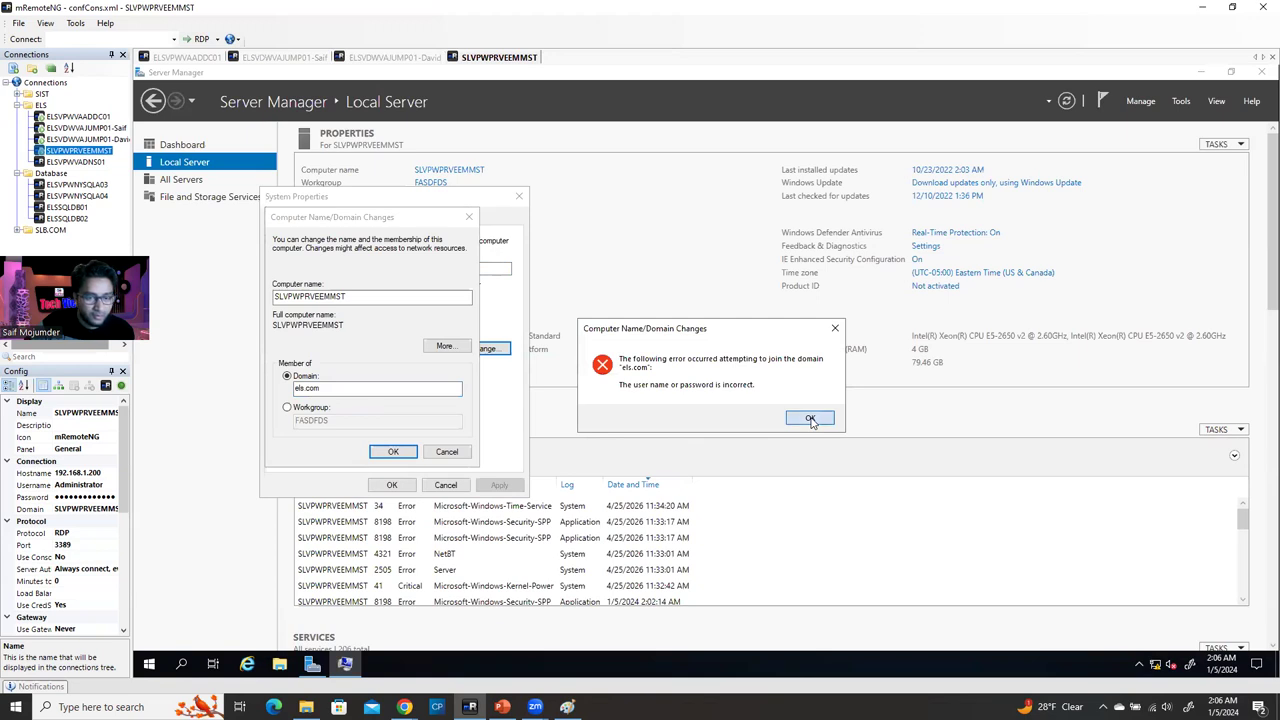
left_click(810, 419)
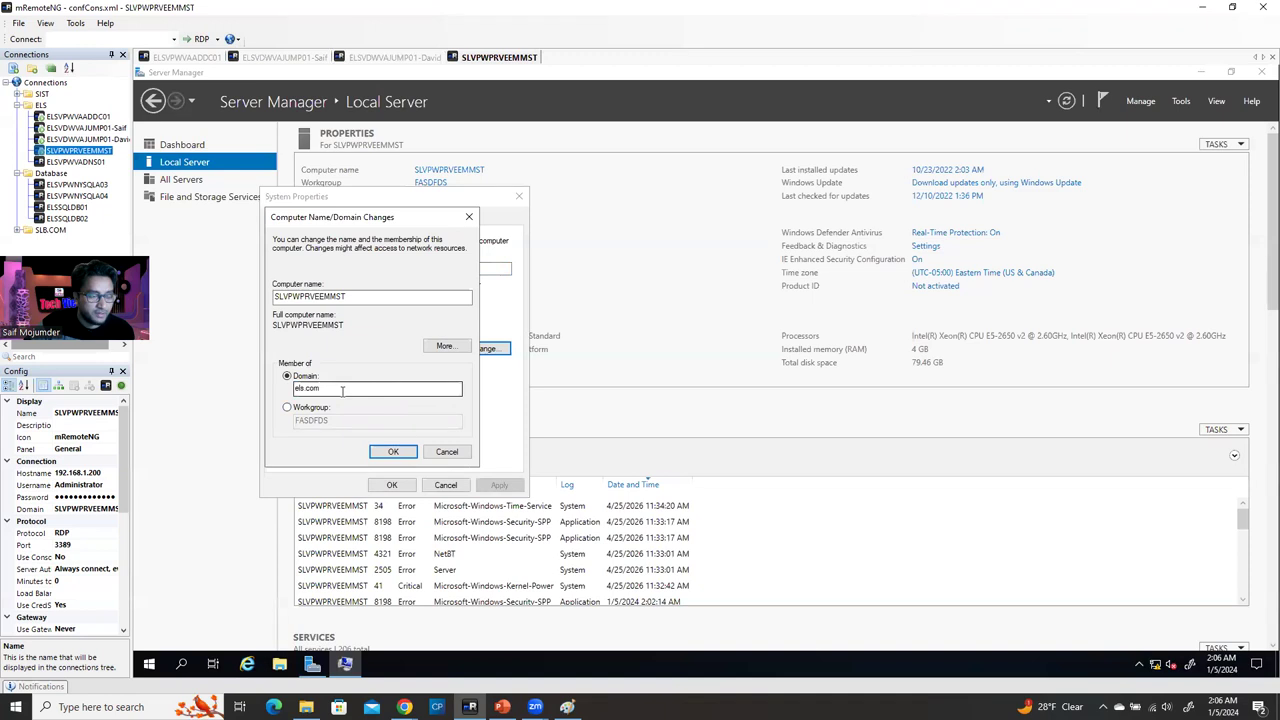
Retry the join with the correct domain admin account and acknowledge the welcome and restart notices.
left_click(393, 451)
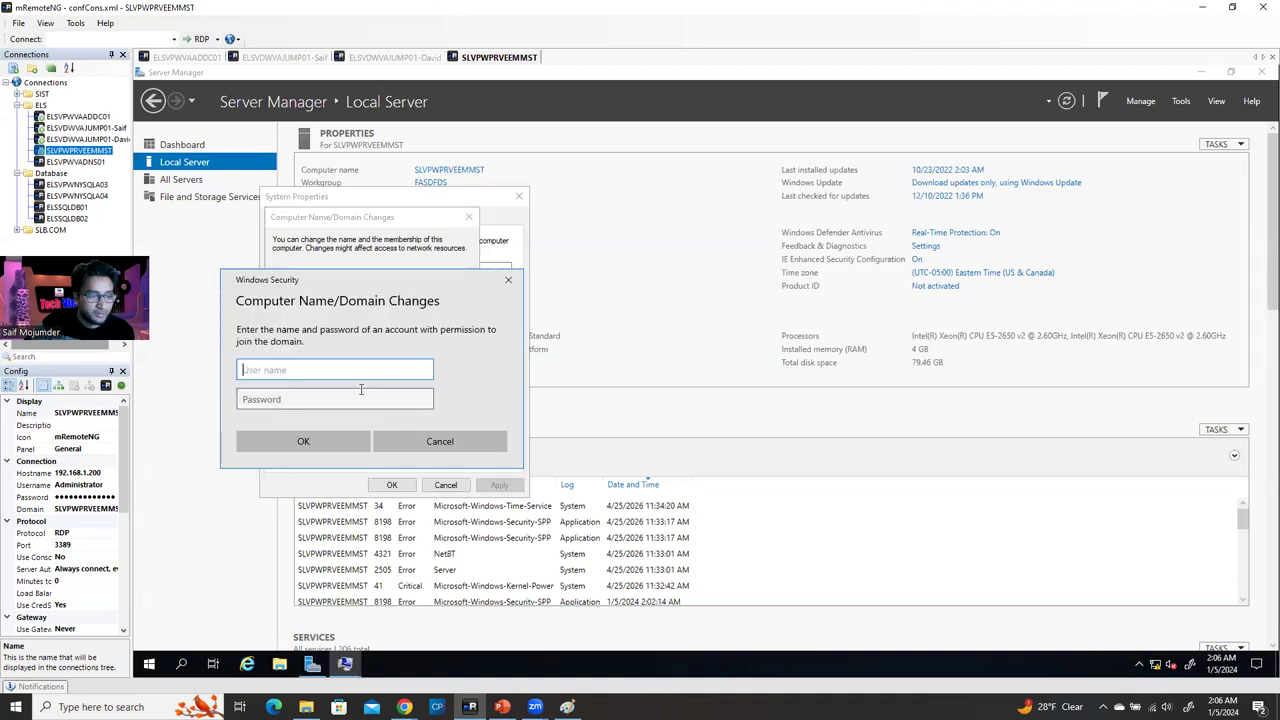
type("admsaif01")
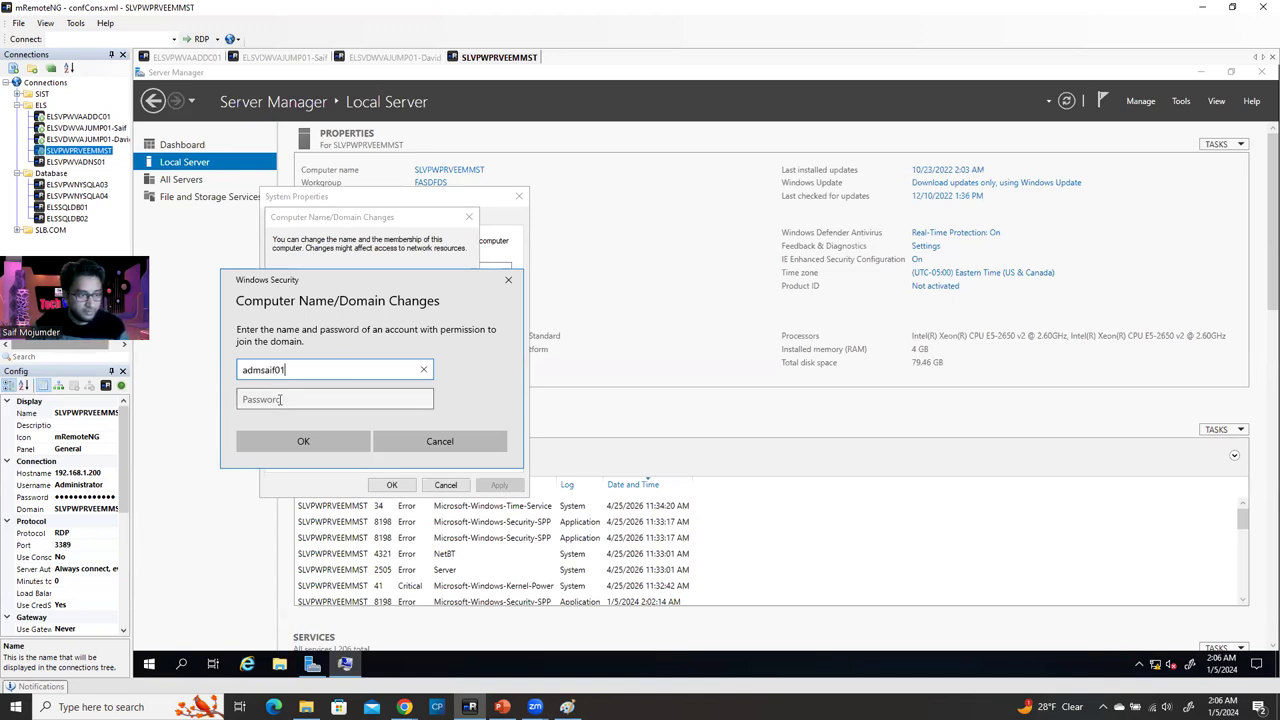
left_click(280, 399)
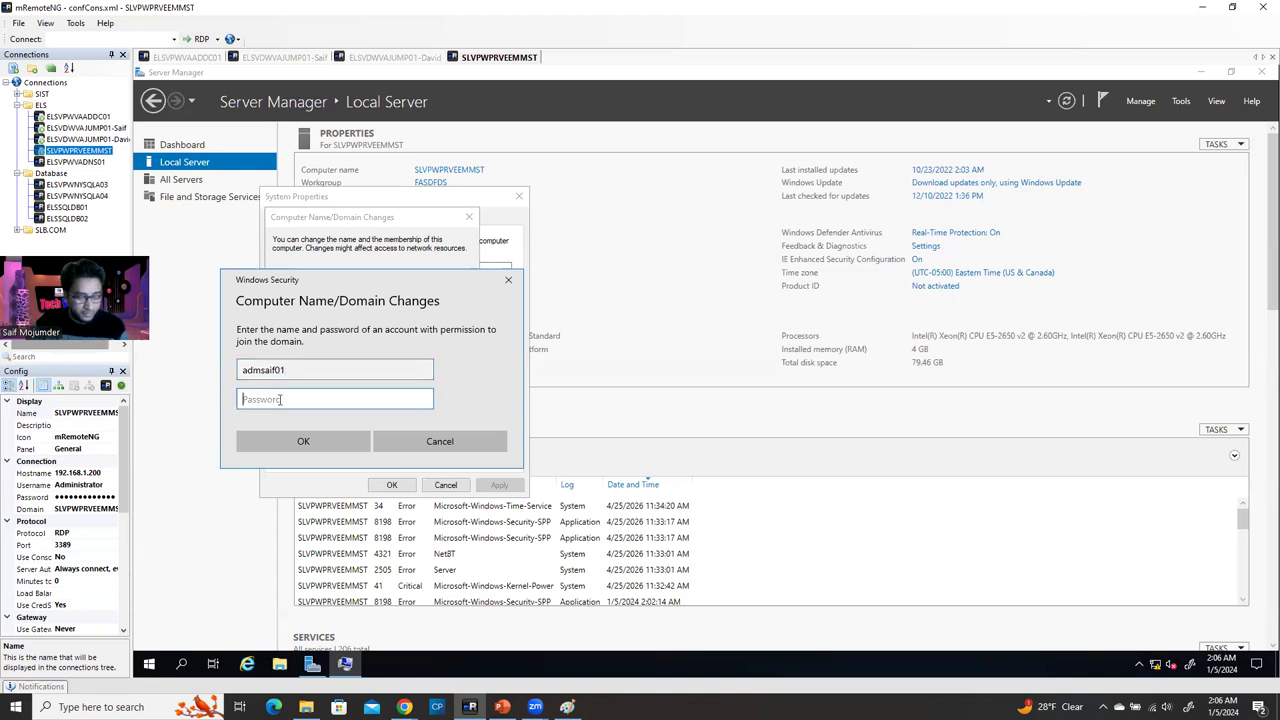
type("***")
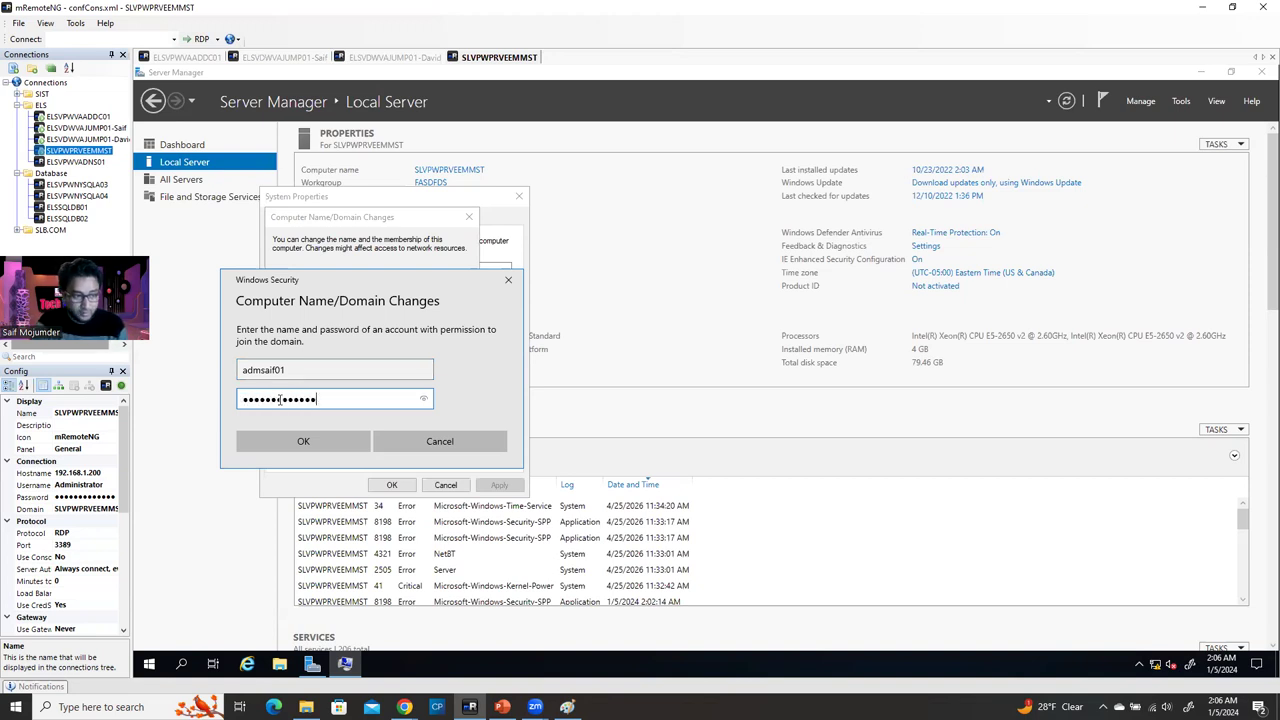
left_click(296, 440)
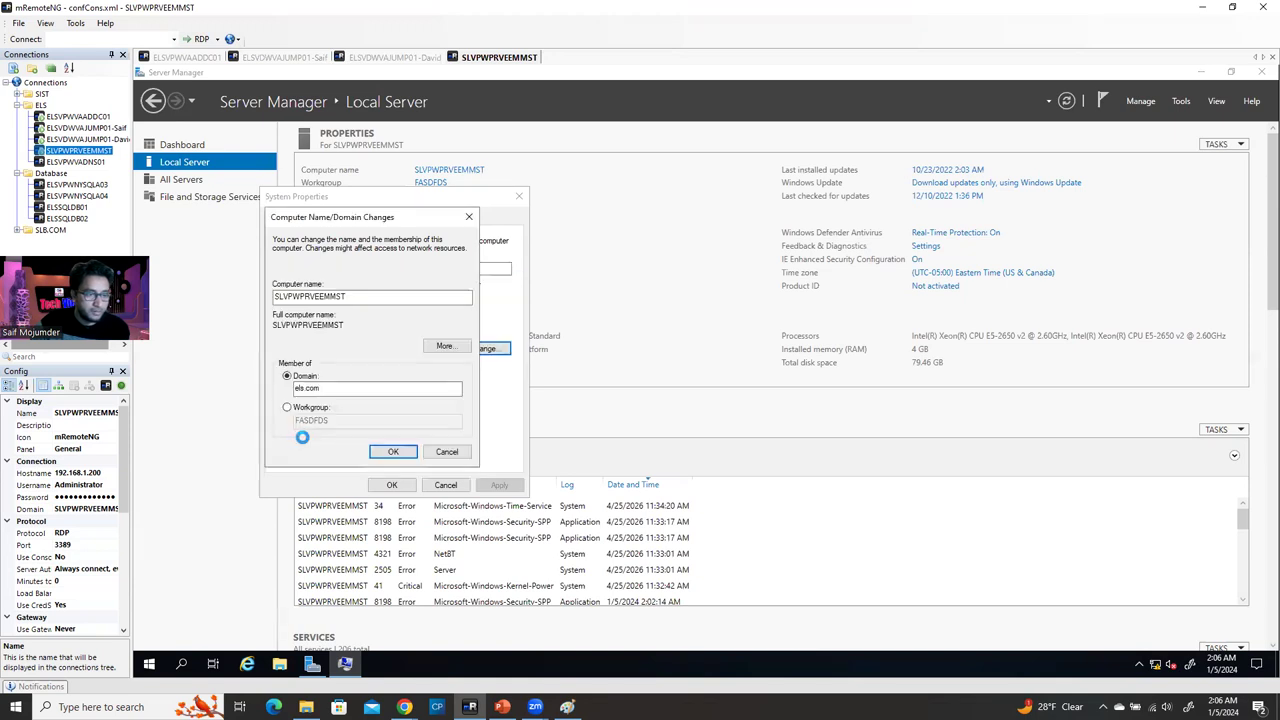
left_click(762, 413)
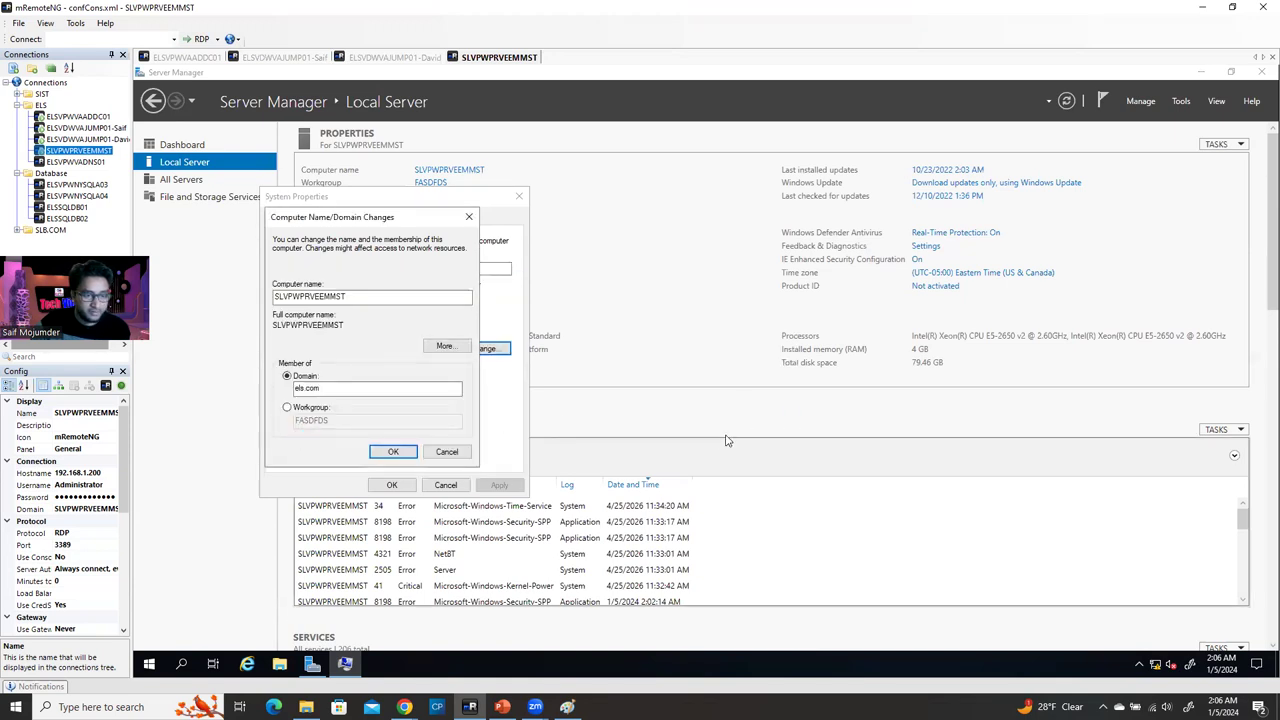
left_click(786, 382)
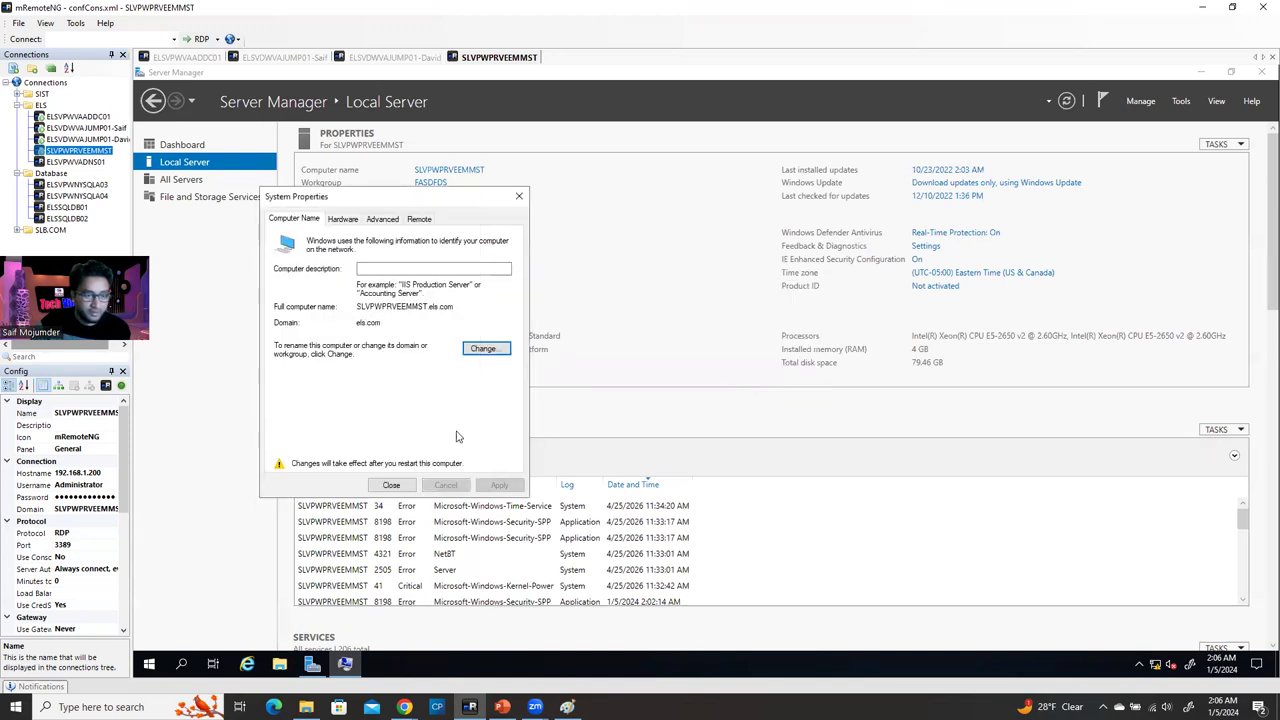
left_click(392, 485)
Restart SLVPWPRVEEMMST now and open the Windows-Server-2019 > Production OU on the jump server.
left_click(705, 377)
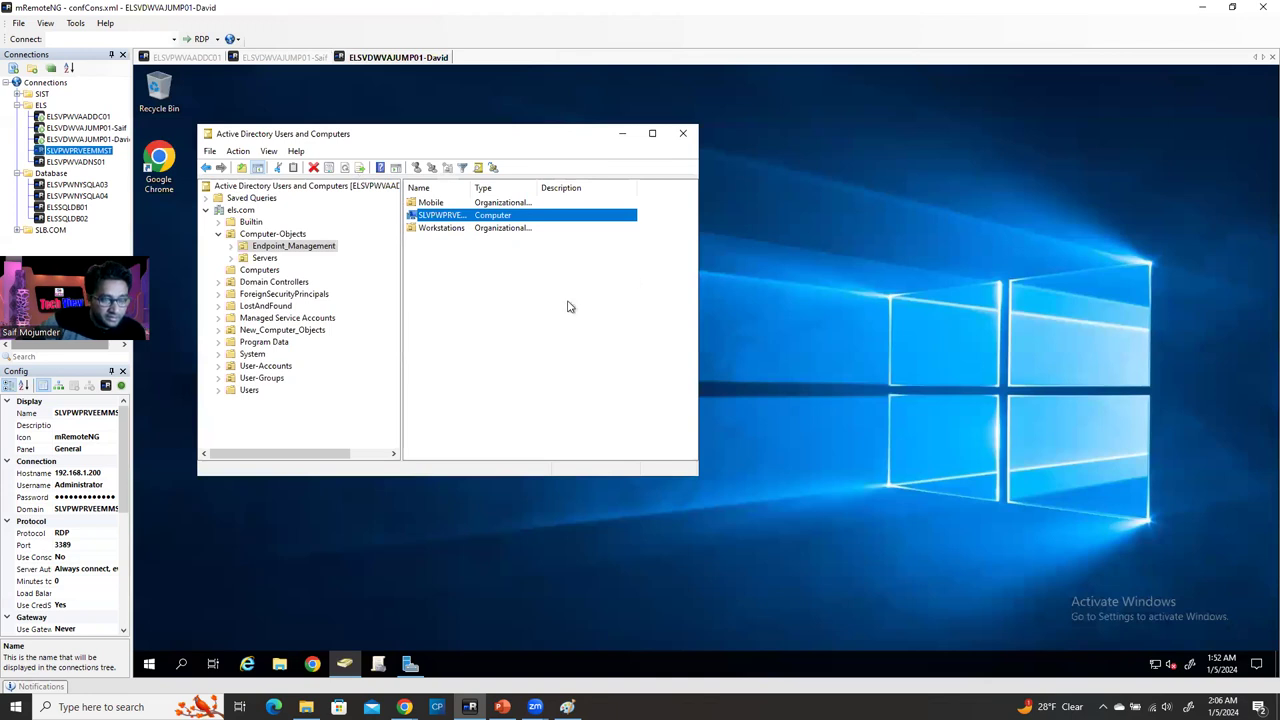
left_click(281, 58)
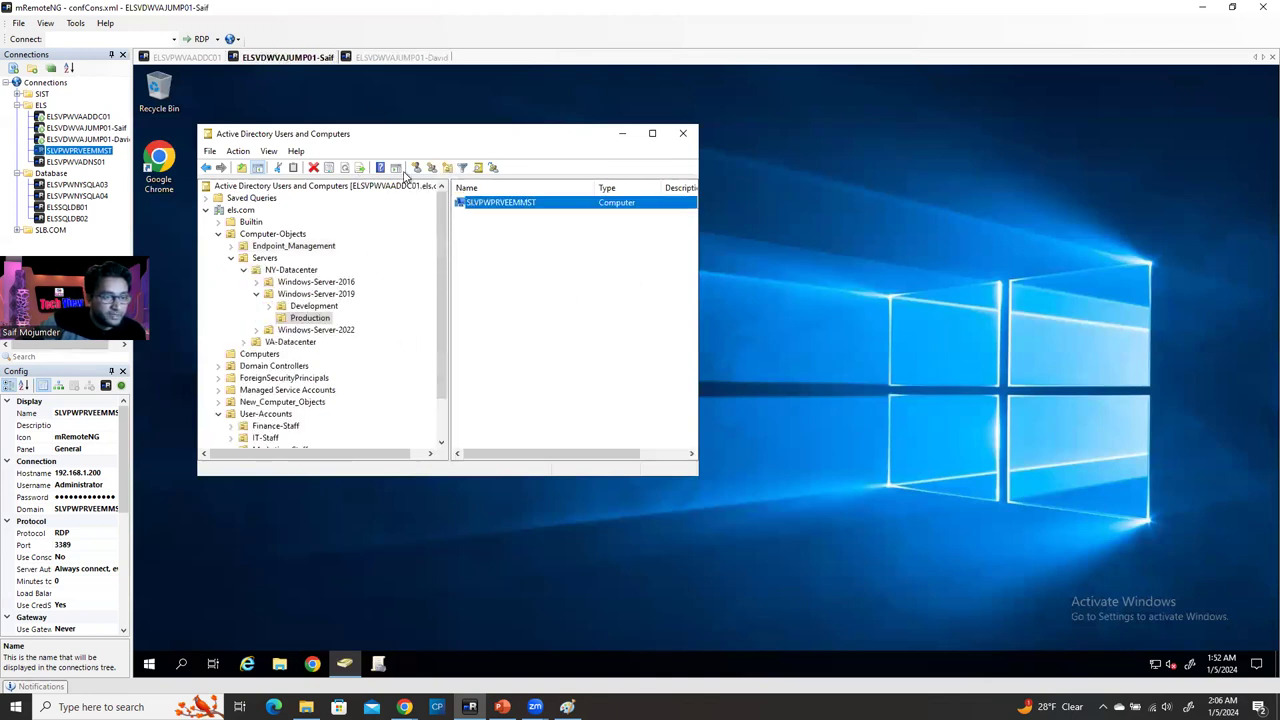
left_click(320, 294)
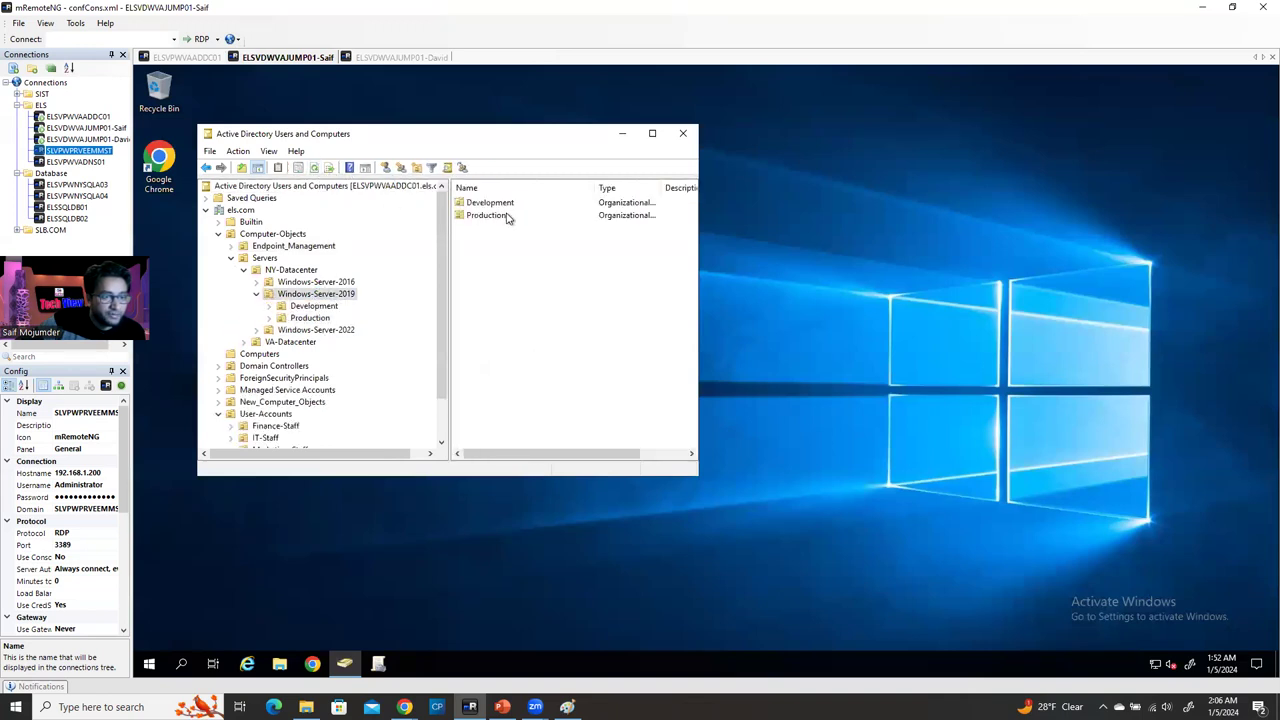
left_click(308, 318)
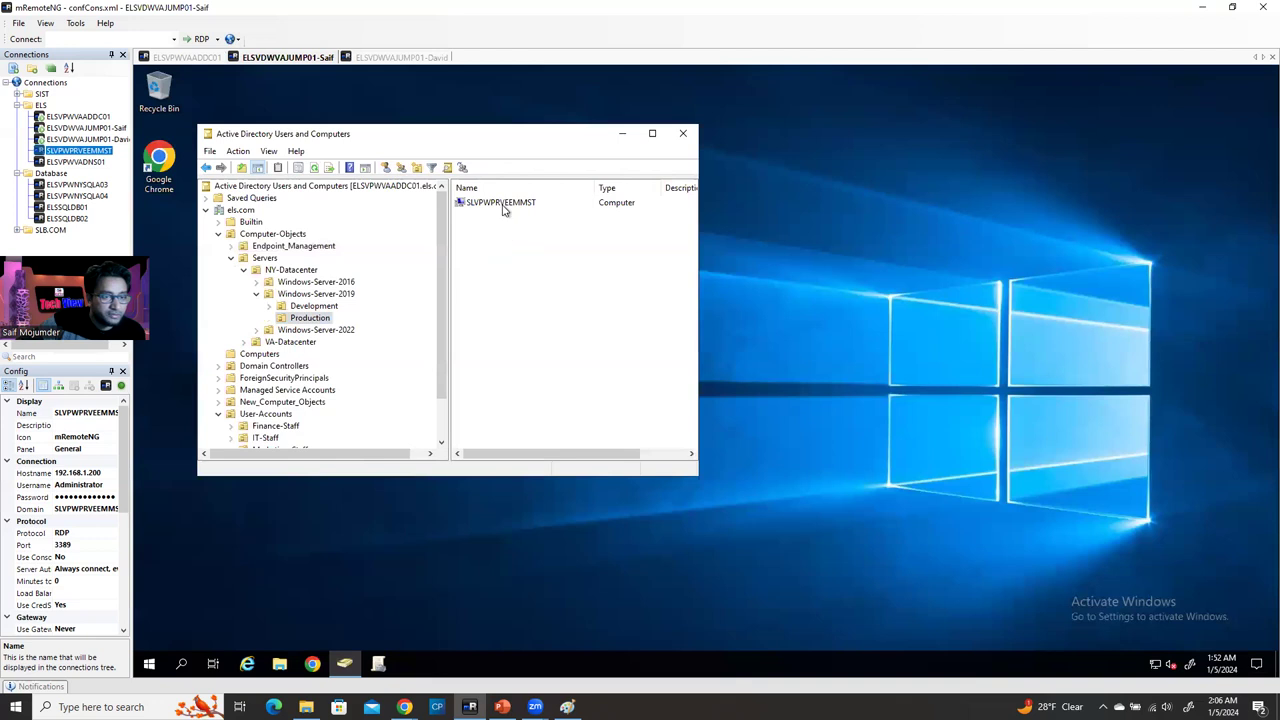
Confirm SLVPWPRVEEMMST's DNS name now reads SLVPWPRVEEMMST.els.com and view ELSVPWVADNS01's connection details.
left_click(504, 212)
right_click(503, 206)
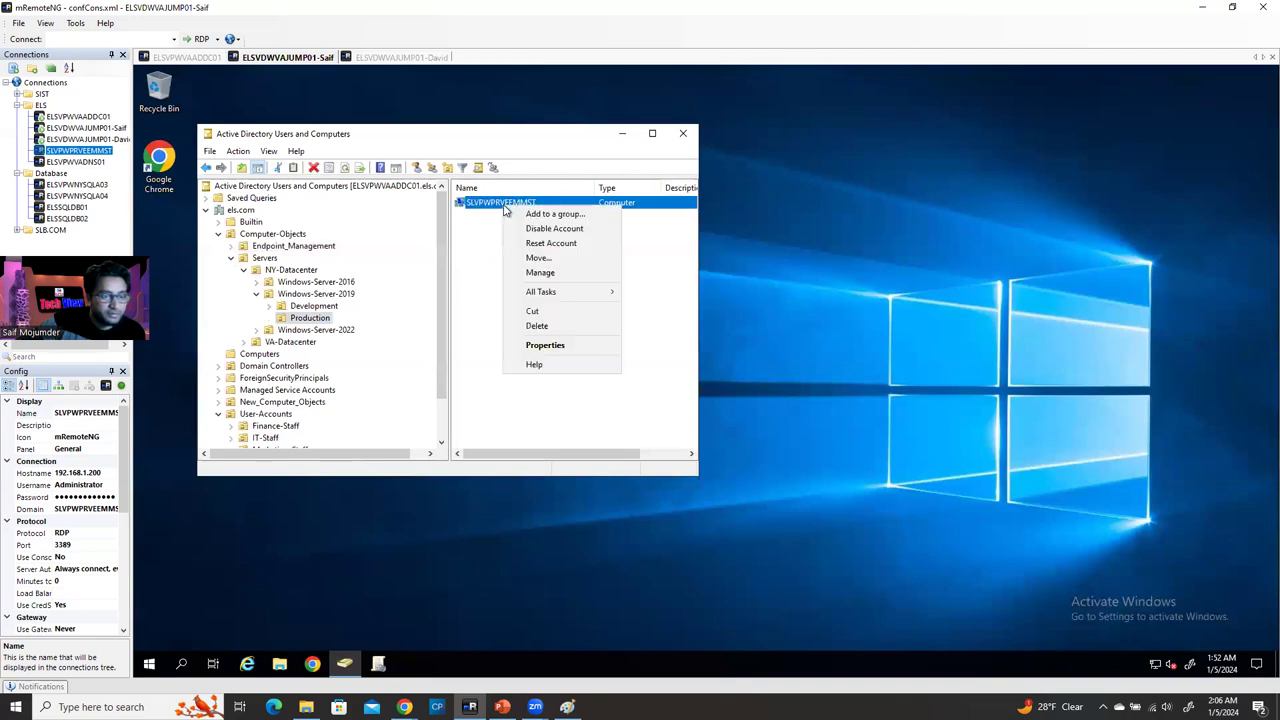
left_click(571, 347)
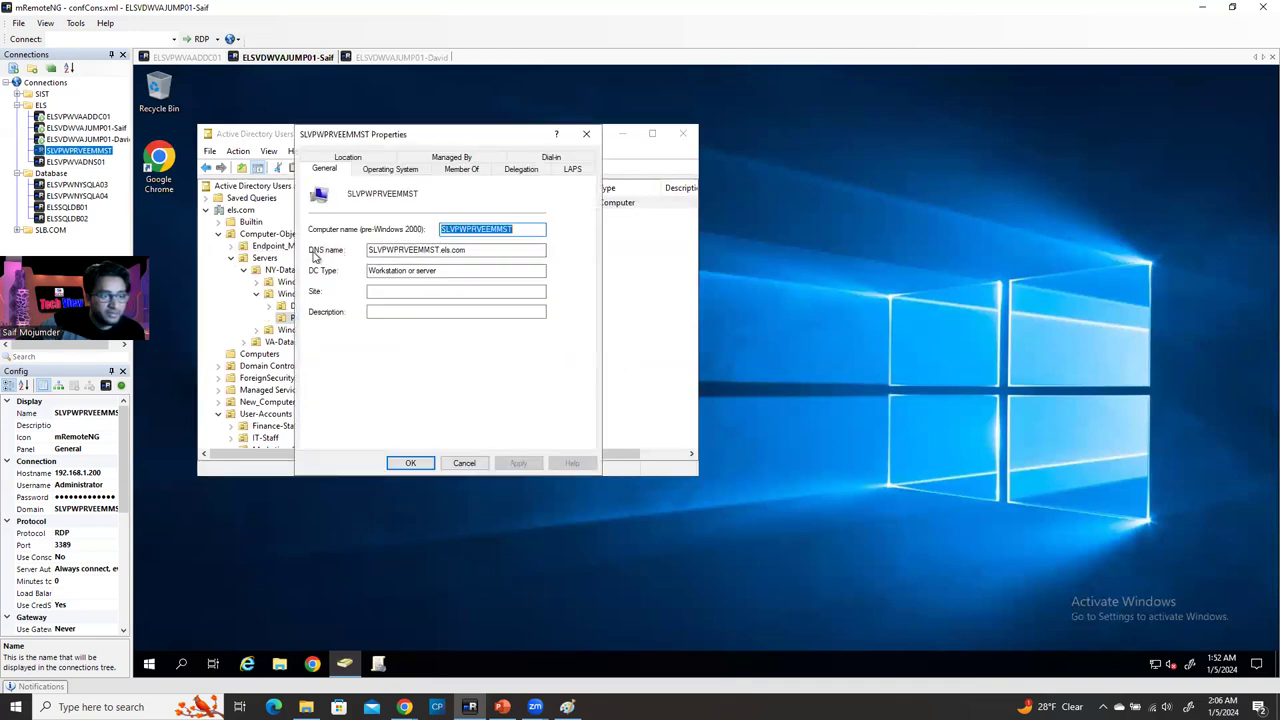
left_click_drag(369, 250, 467, 250)
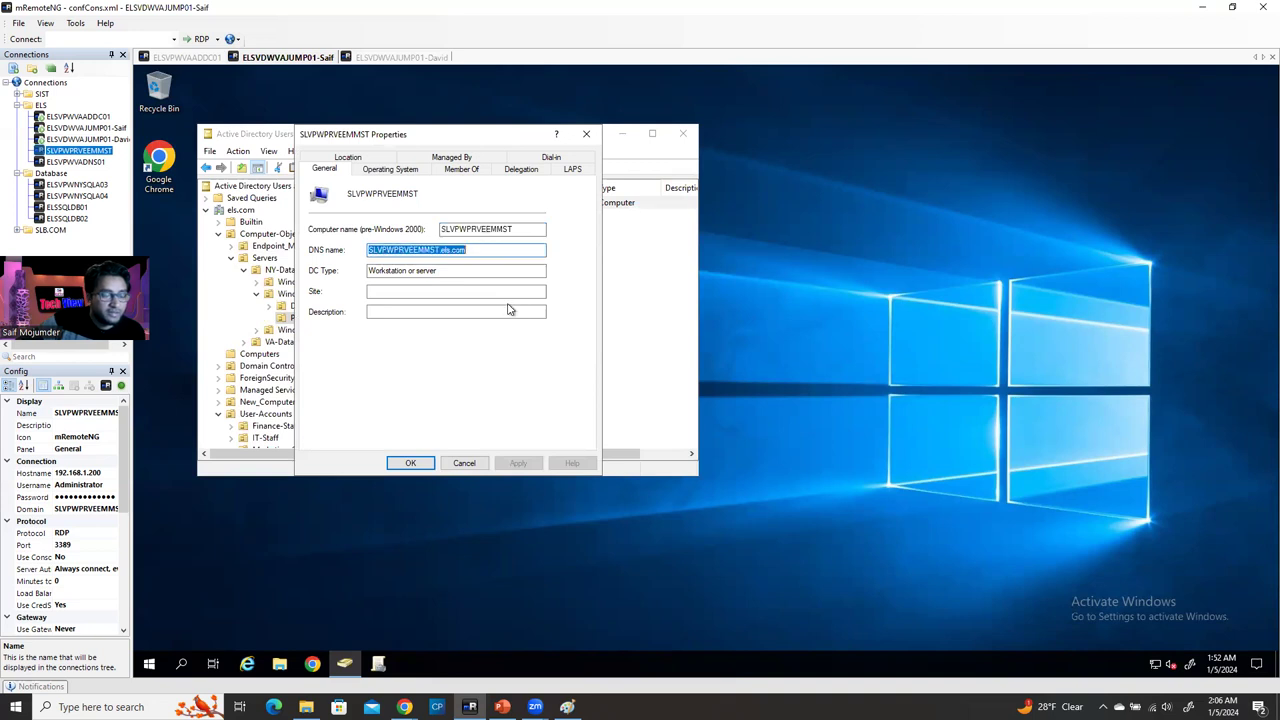
left_click(586, 134)
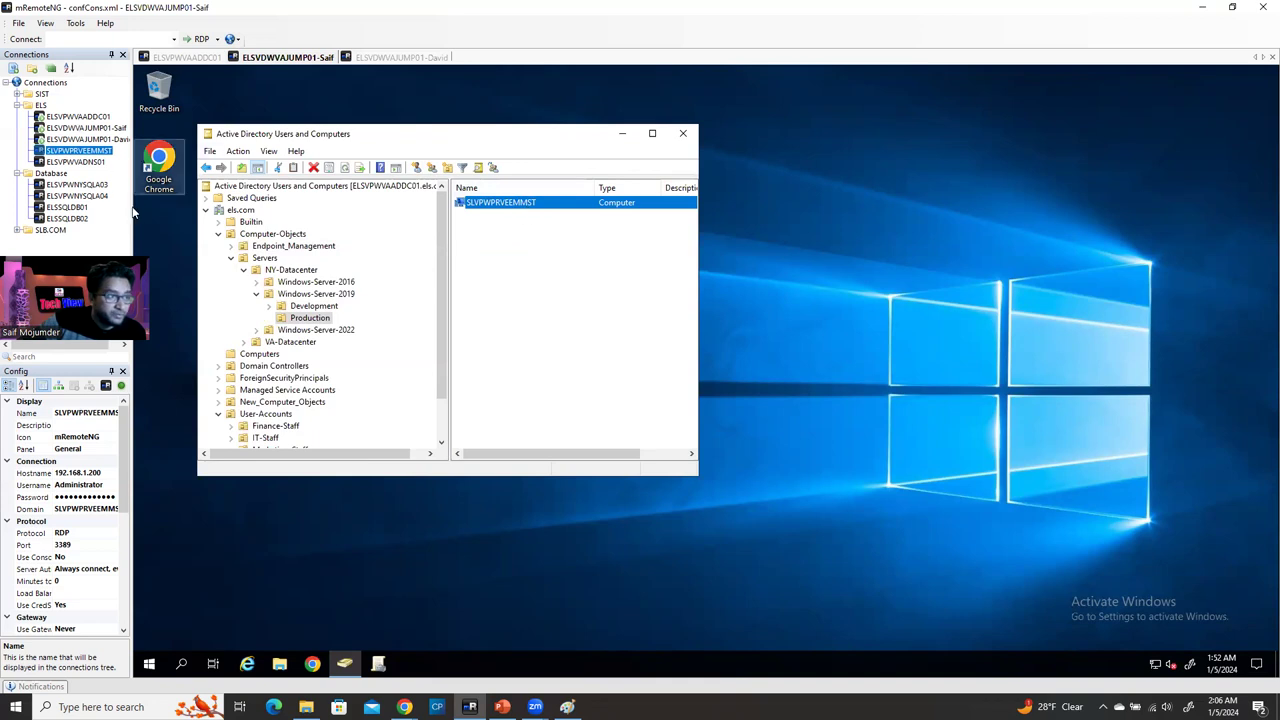
left_click(97, 162)
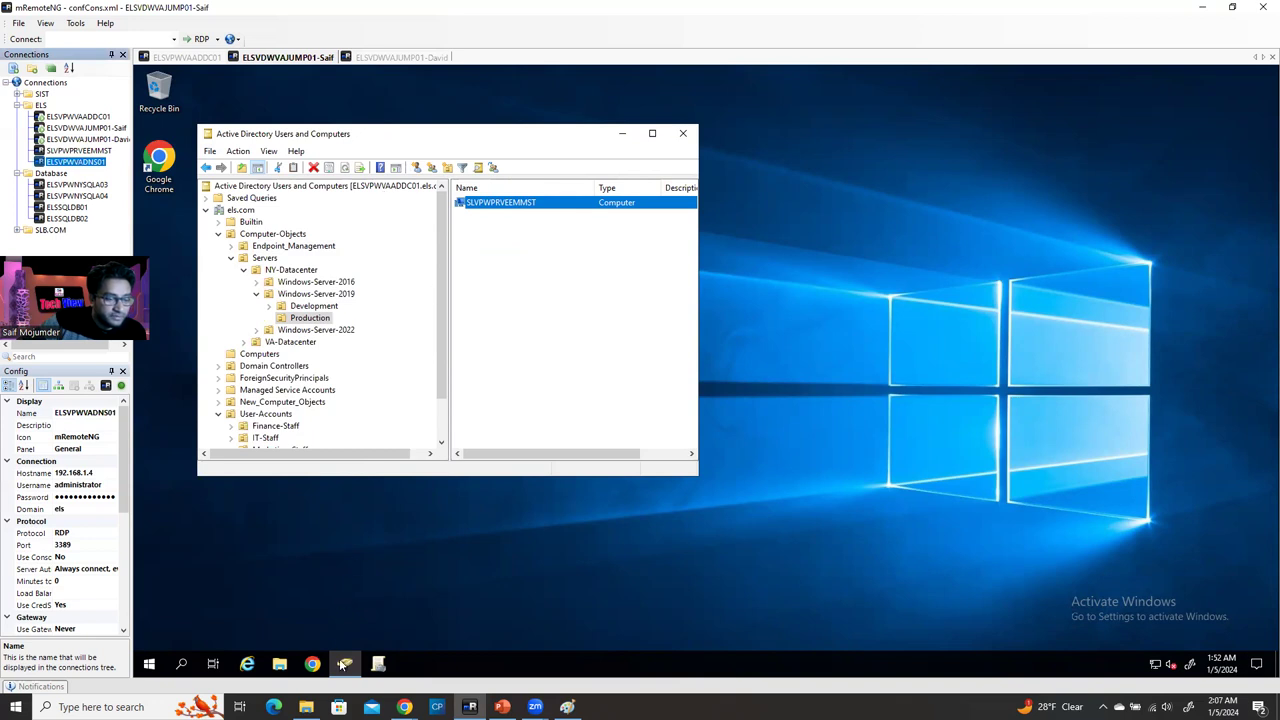
Launch Server Manager and start the DNS management console from Tools.
left_click(149, 664)
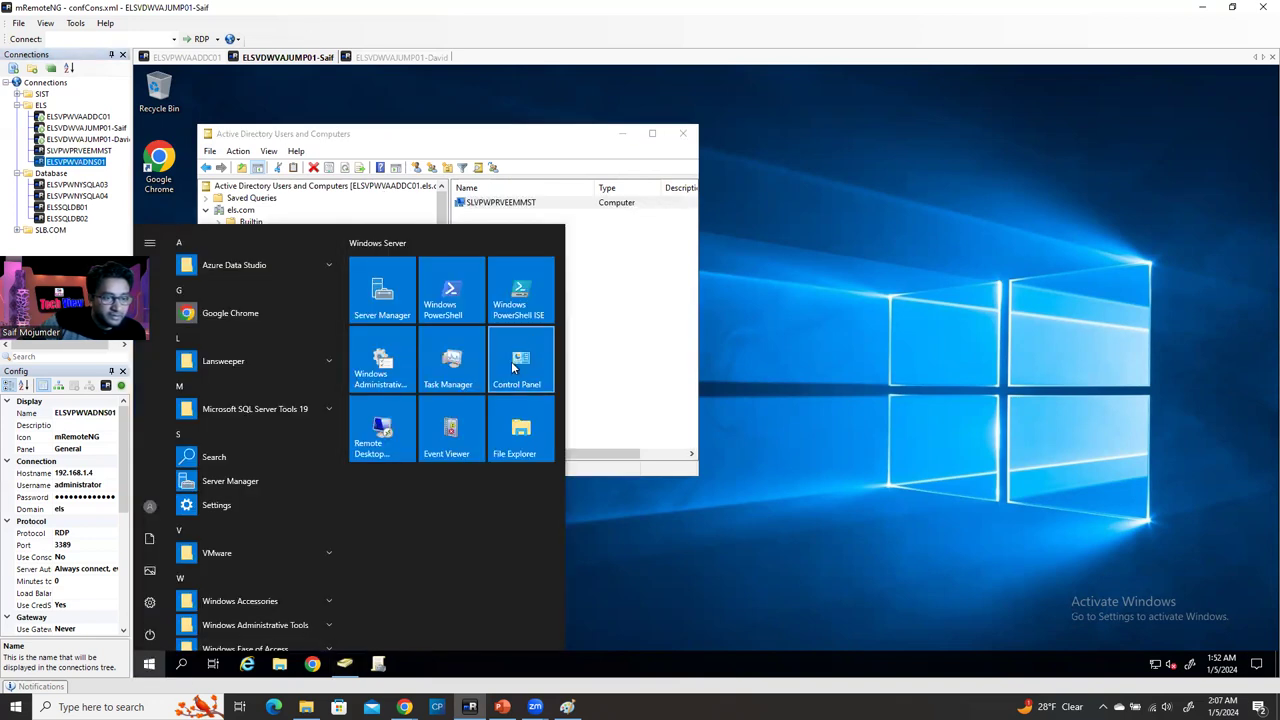
left_click(382, 292)
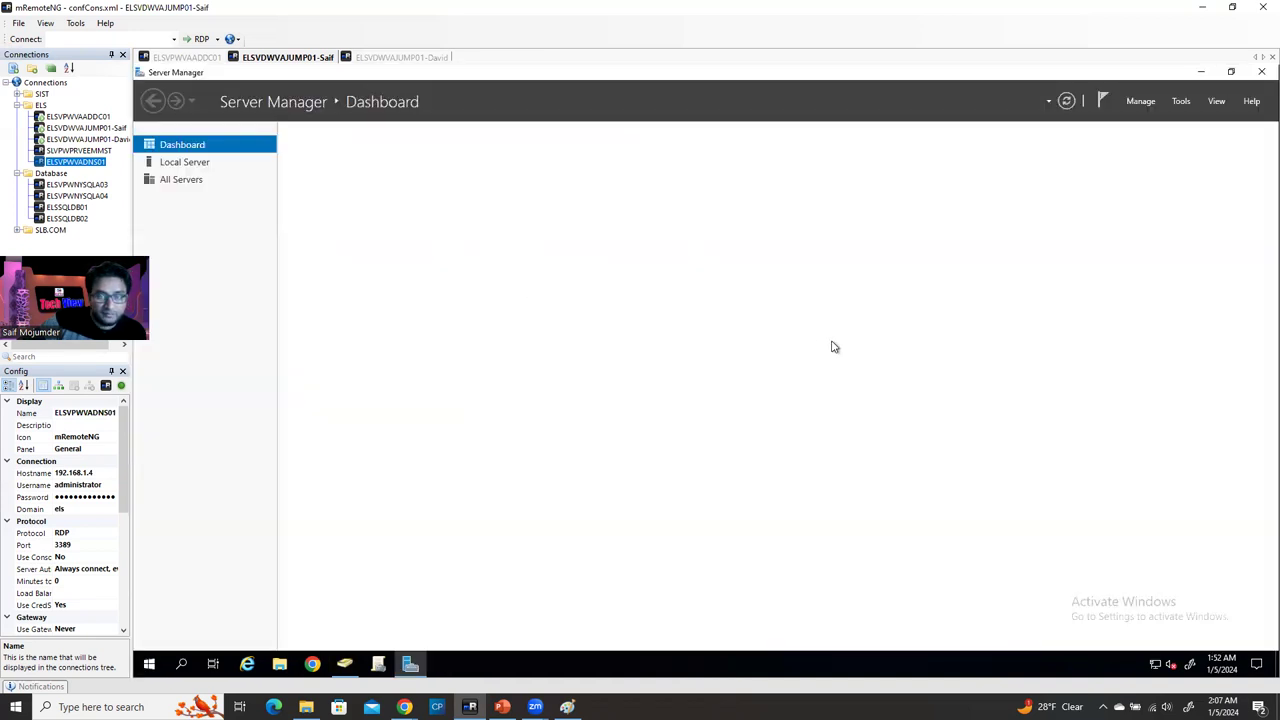
left_click(1181, 102)
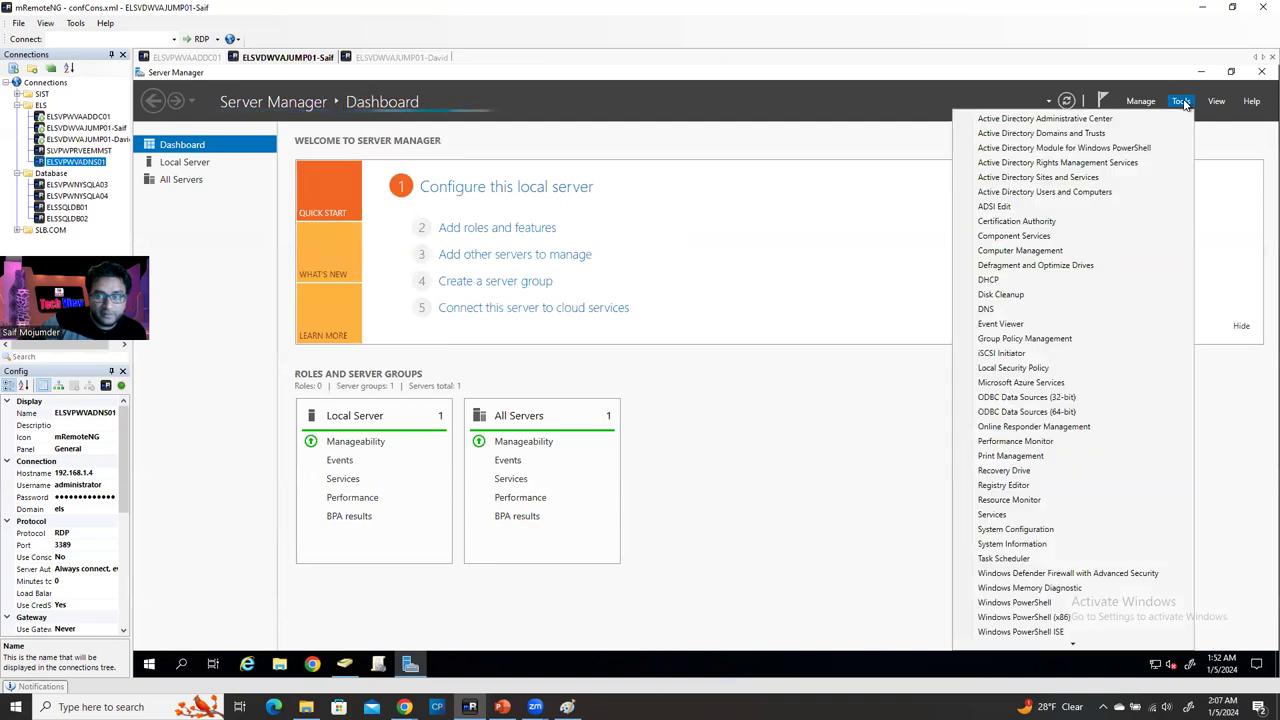
left_click(1020, 314)
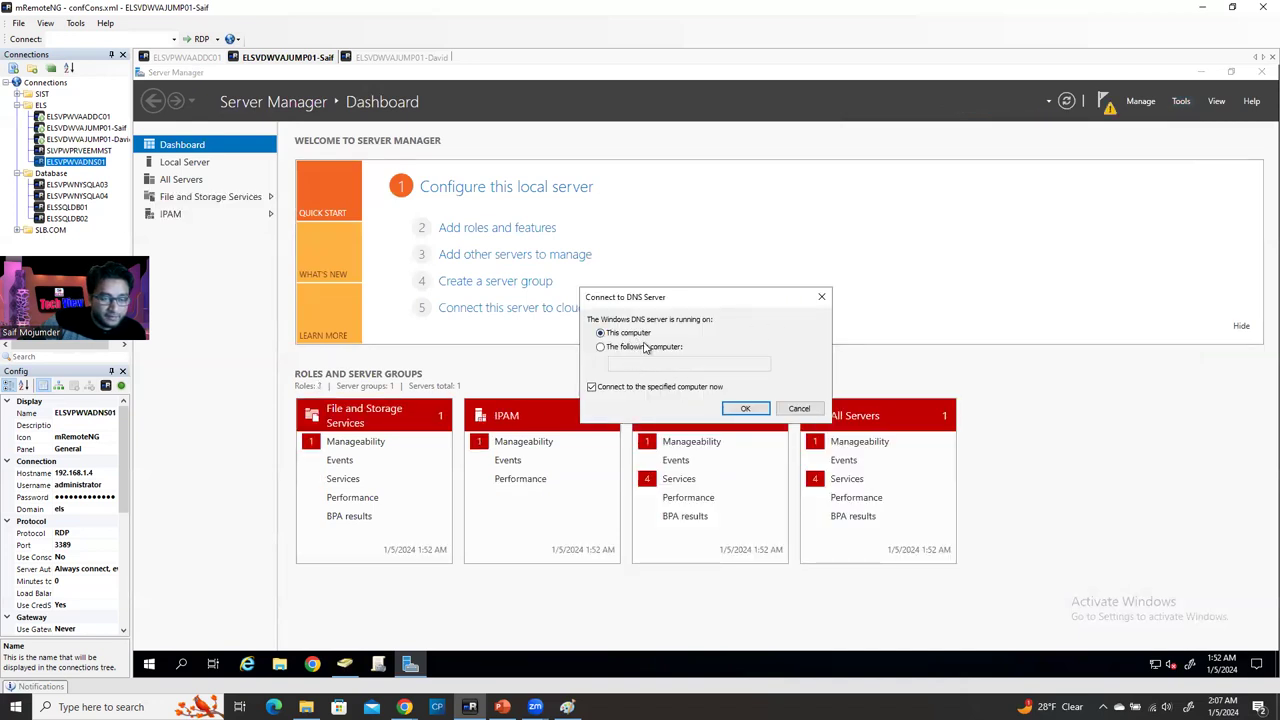
Point the DNS console at the computer ELSVPWVADNS01 and add it despite access denied.
left_click(622, 348)
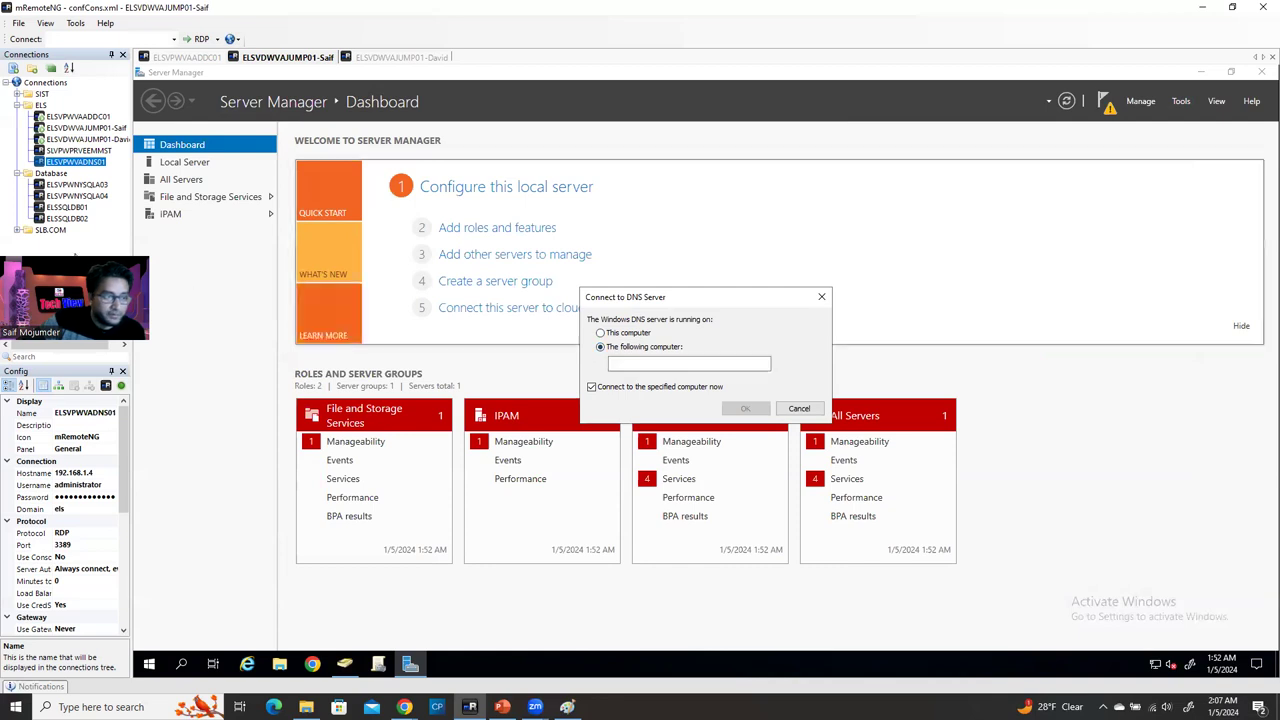
left_click(85, 412)
key("ctrl+c")
left_click(633, 364)
key("ctrl+v")
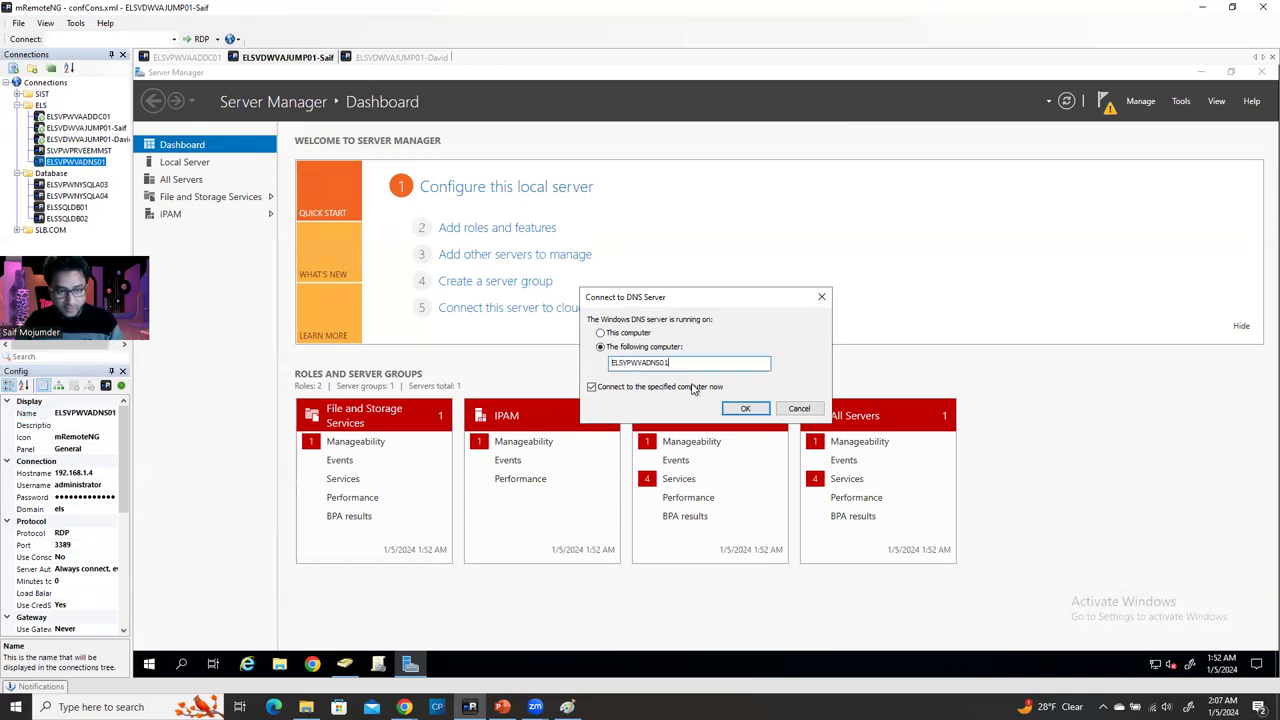
left_click(745, 409)
left_click(742, 413)
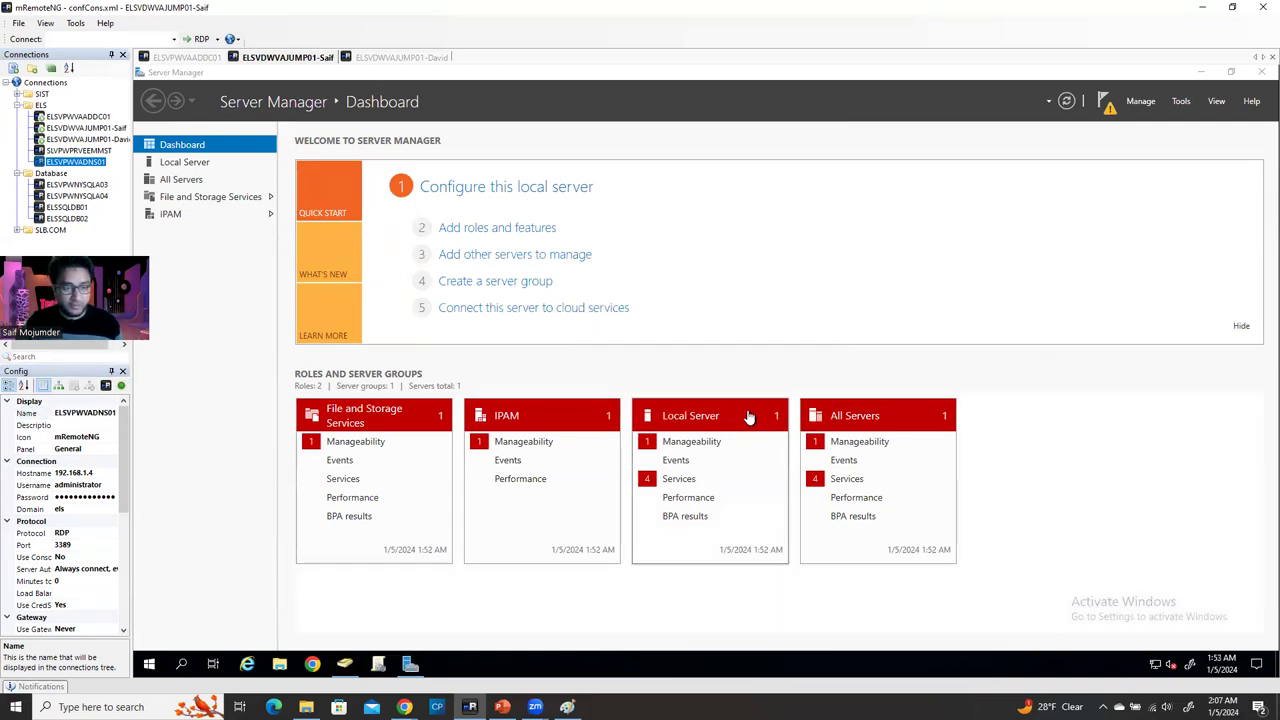
Inspect the ELSVPWVADNS01 server node's available actions, then close DNS Manager.
left_click(212, 172)
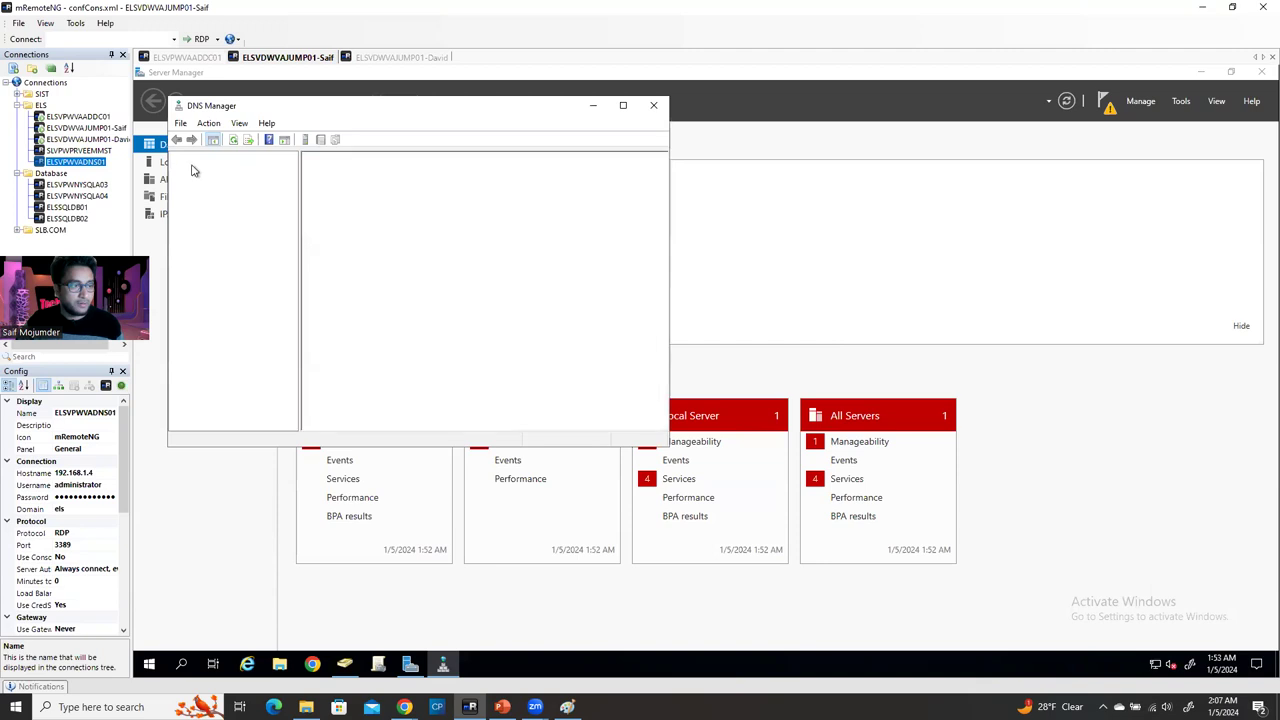
left_click(194, 159)
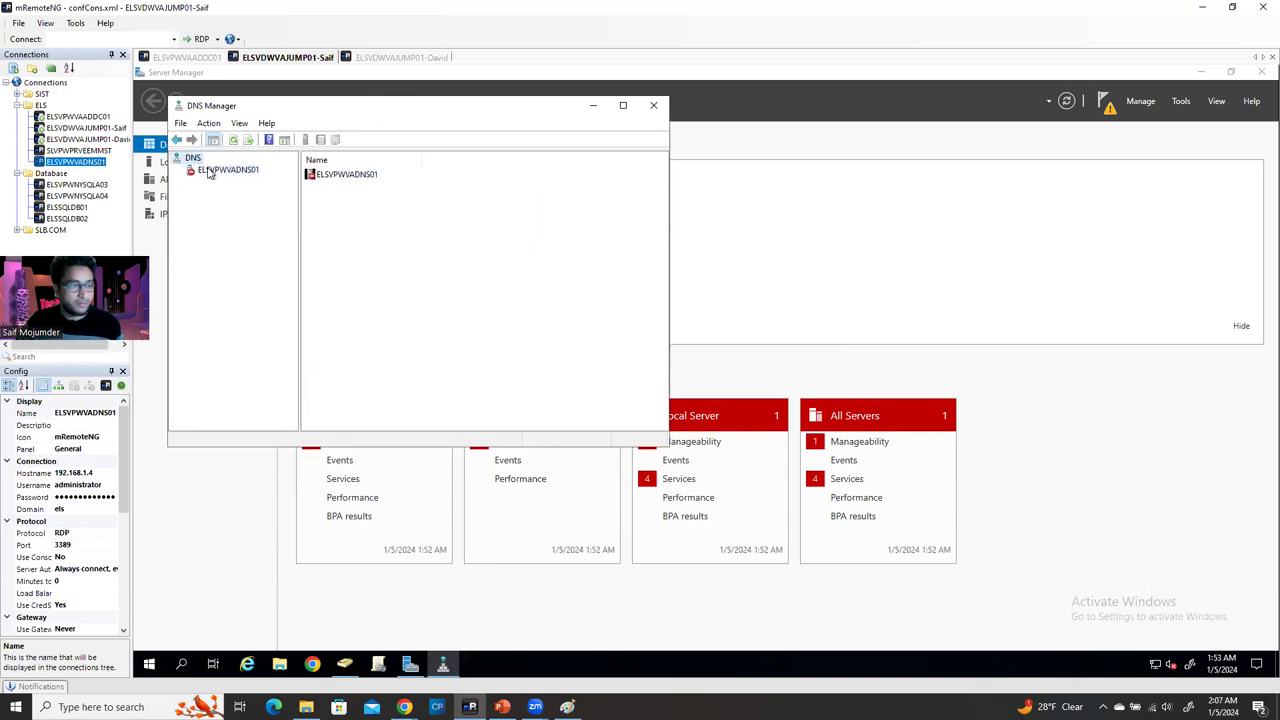
right_click(209, 171)
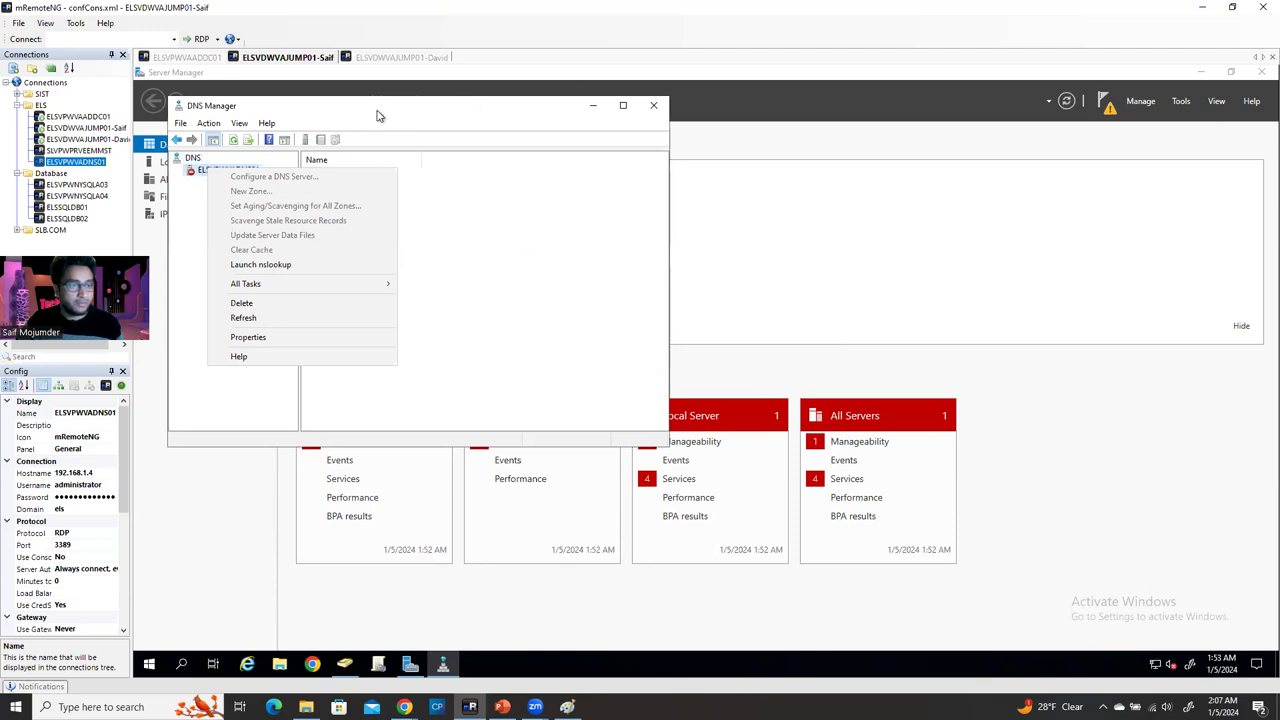
left_click(652, 106)
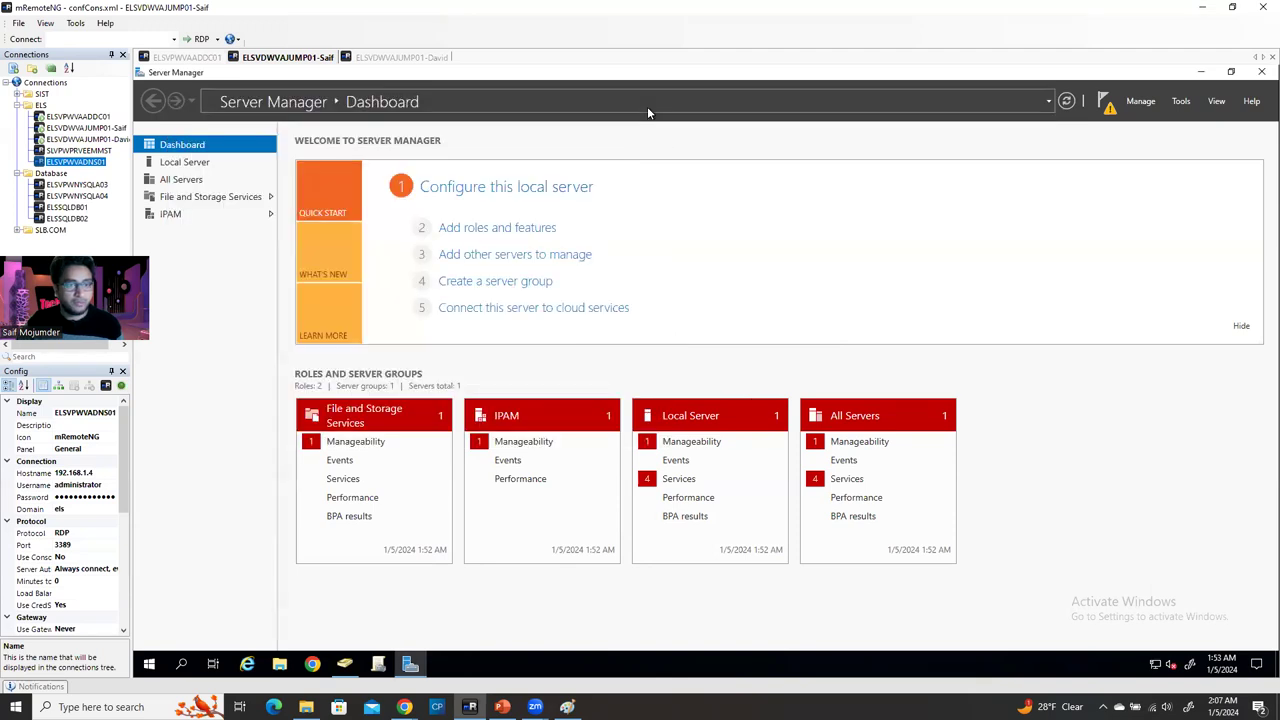
Reopen DNS Manager, reconnect to ELSVPWVADNS01 and add it despite the access-denied prompt.
left_click(1182, 102)
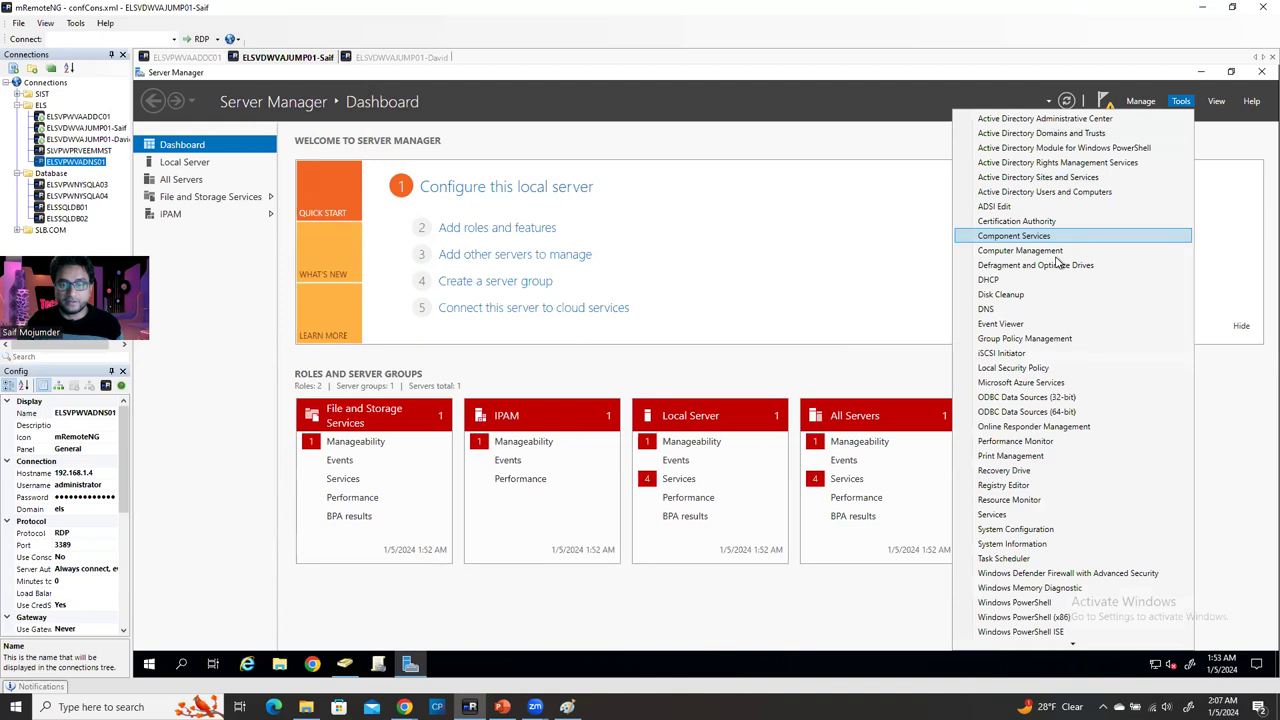
left_click(1028, 312)
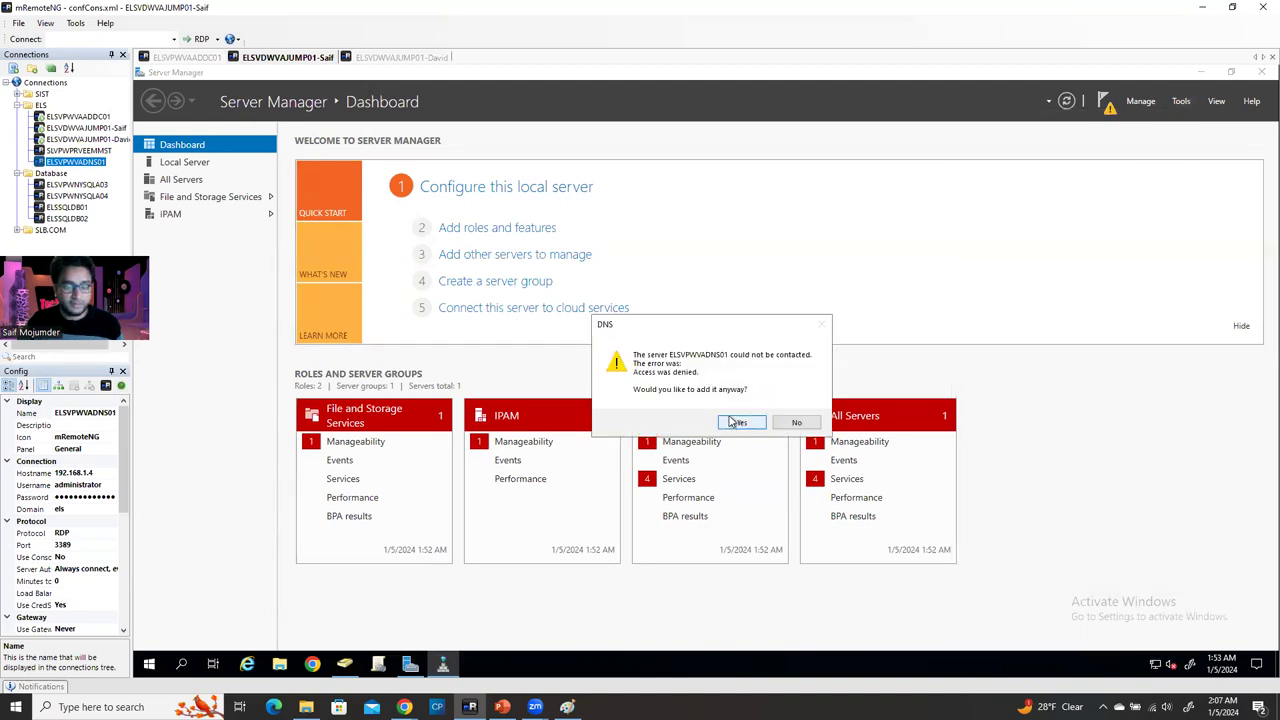
left_click(797, 422)
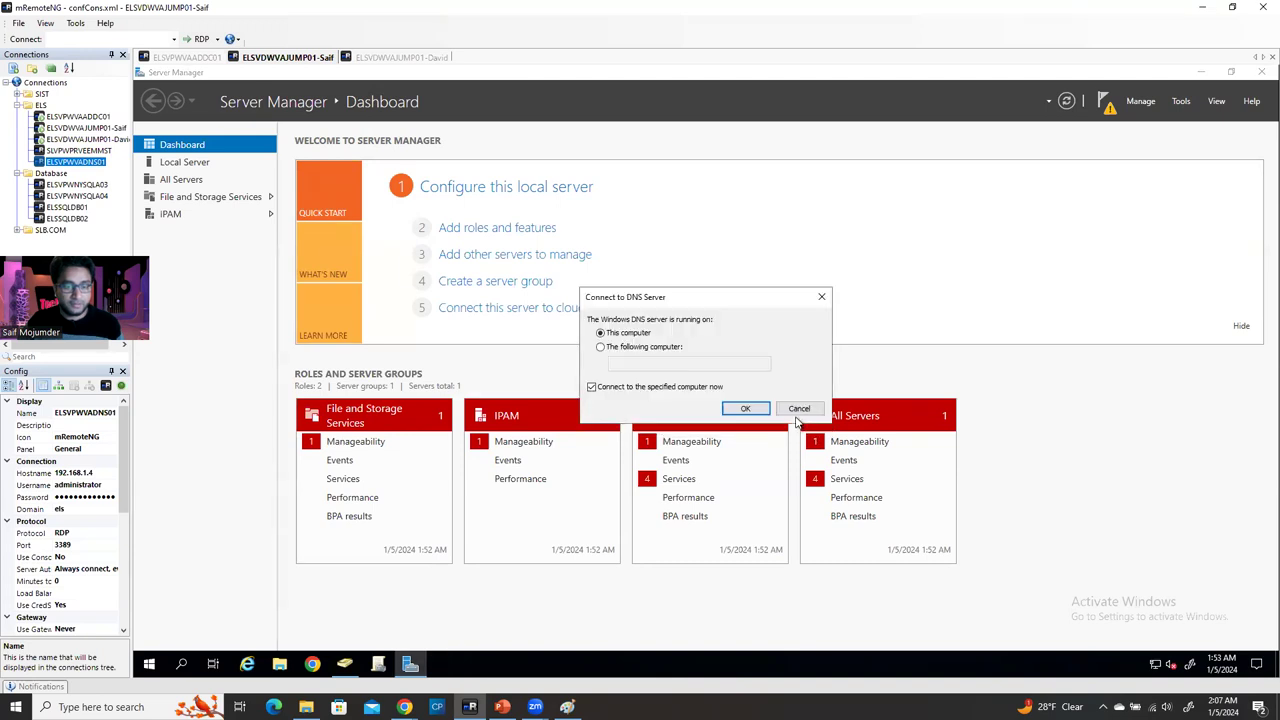
left_click(653, 347)
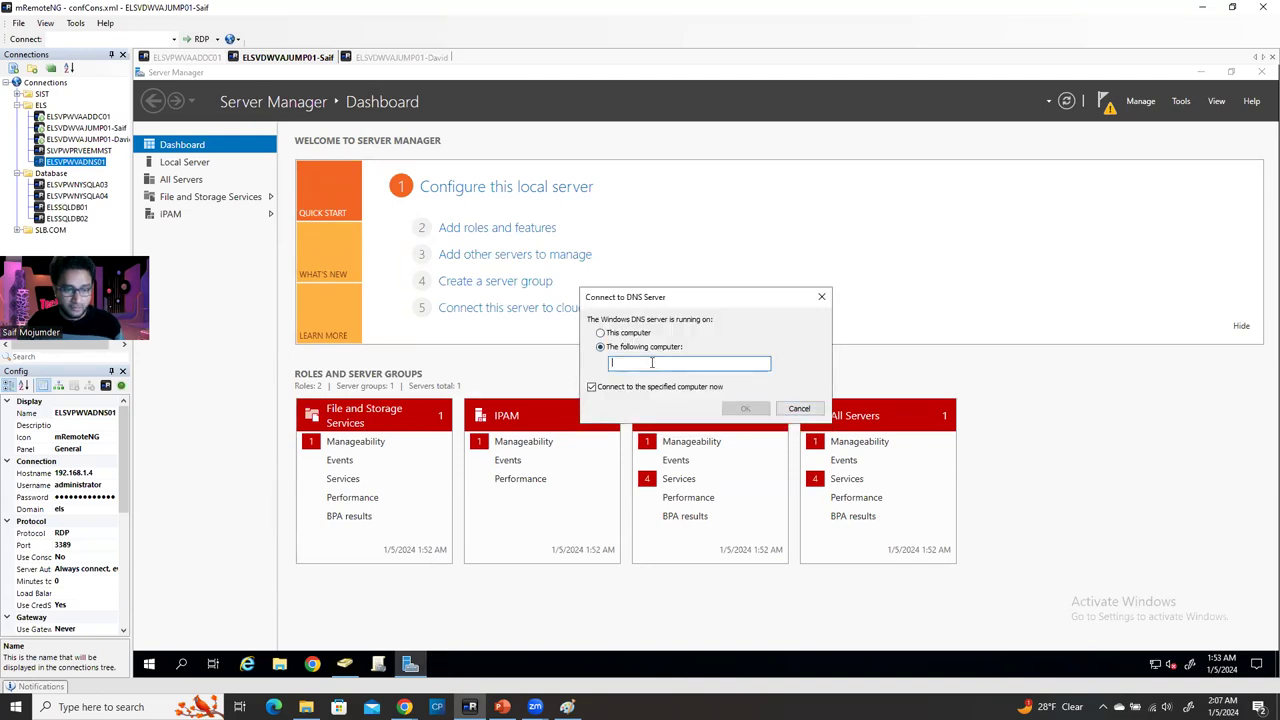
key("ctrl+v")
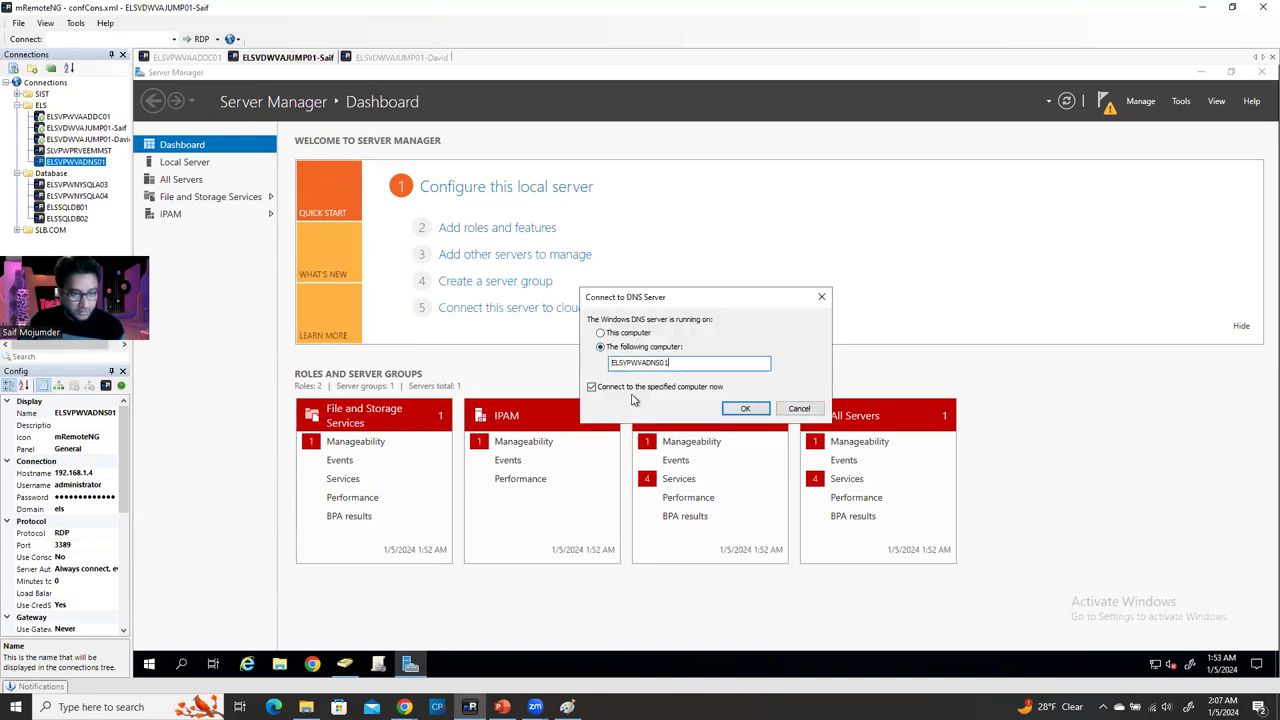
left_click(747, 411)
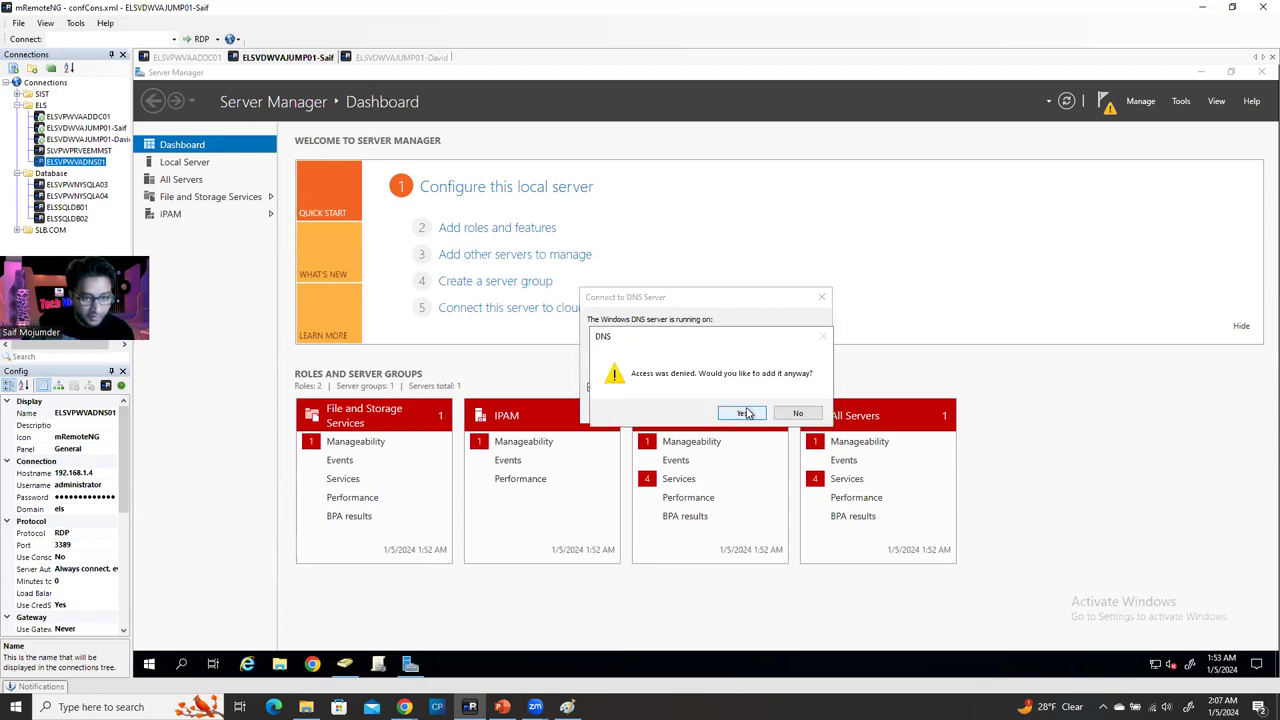
left_click(743, 413)
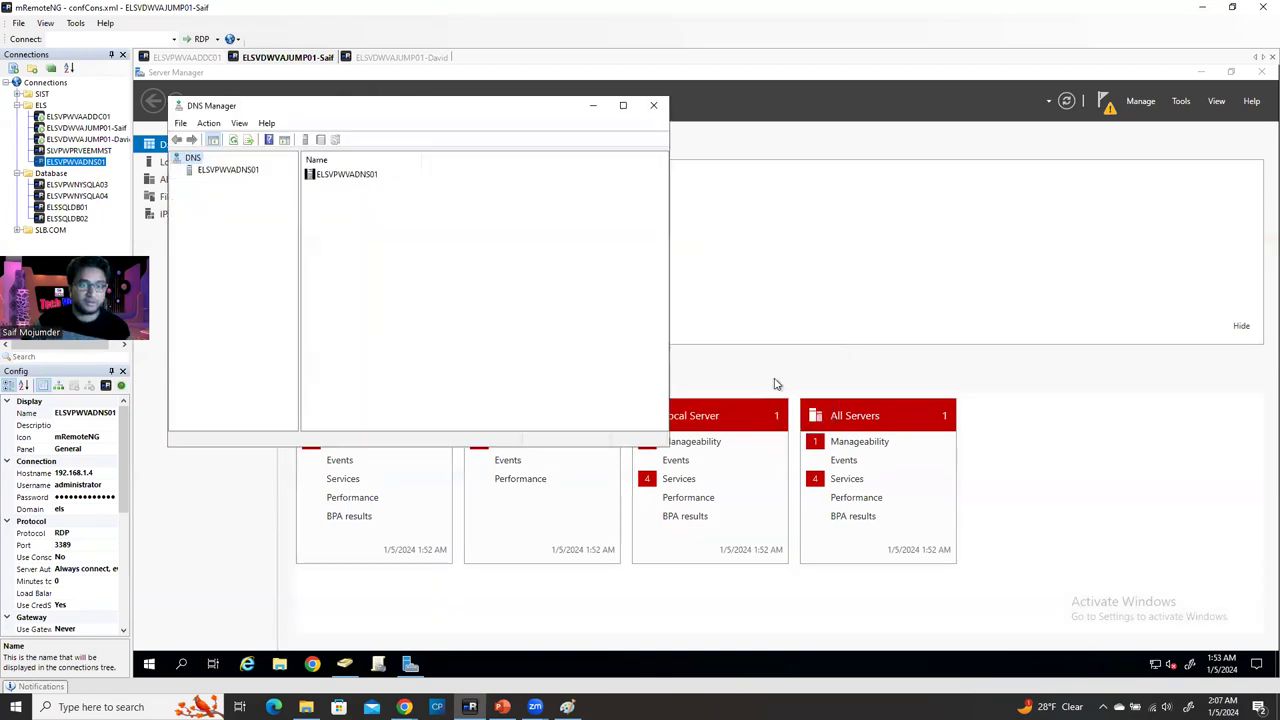
Confirm the Action menu offers no zone actions for ELSVPWVADNS01 and close DNS Manager.
left_click(228, 170)
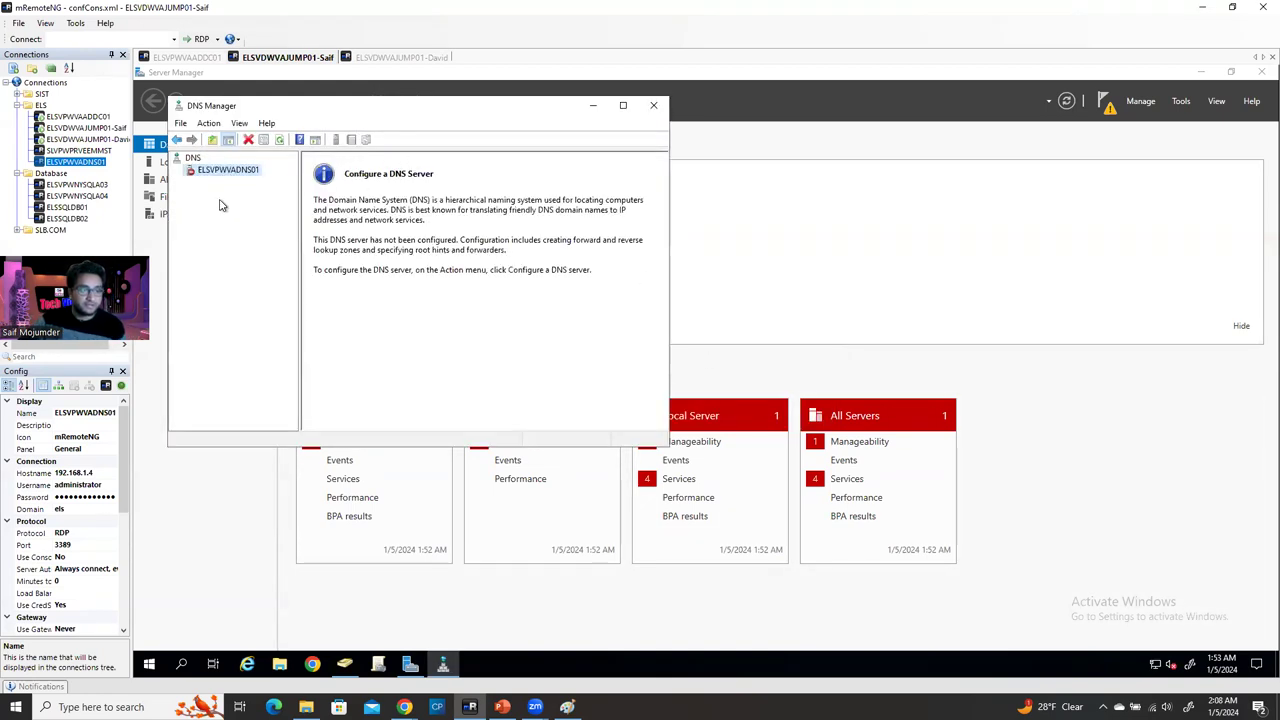
left_click(209, 123)
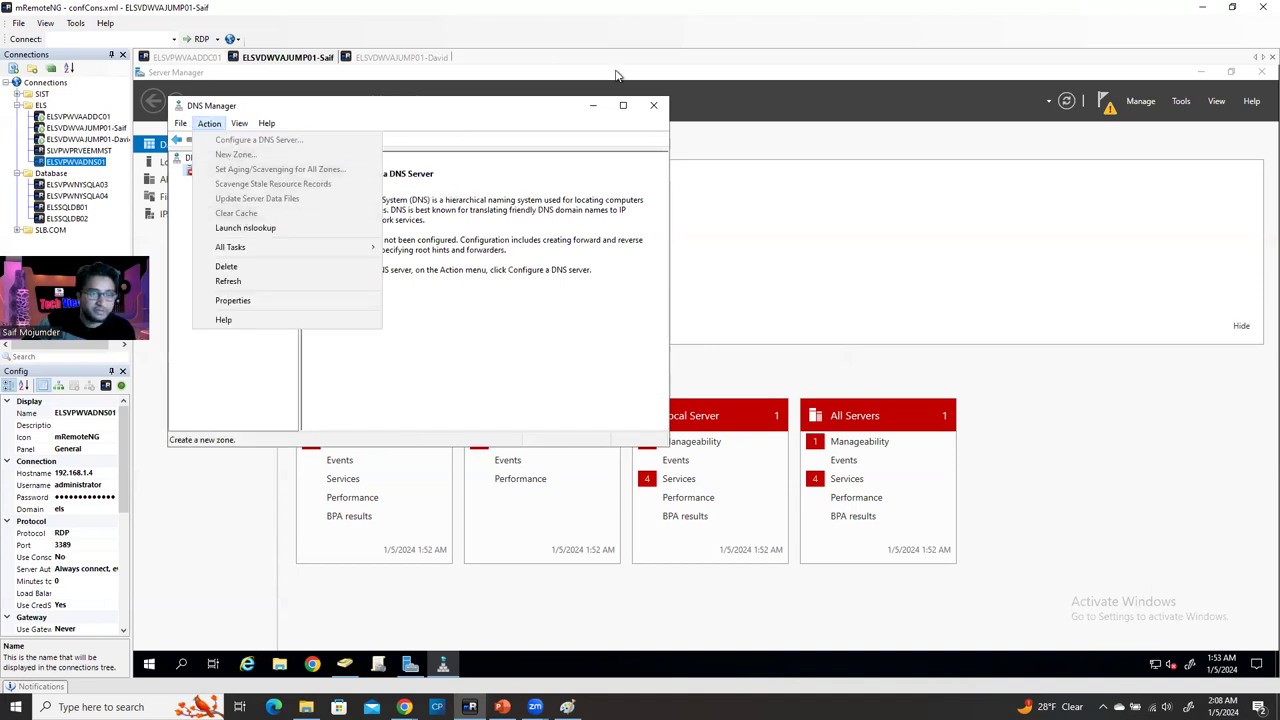
left_click(653, 106)
left_click(653, 106)
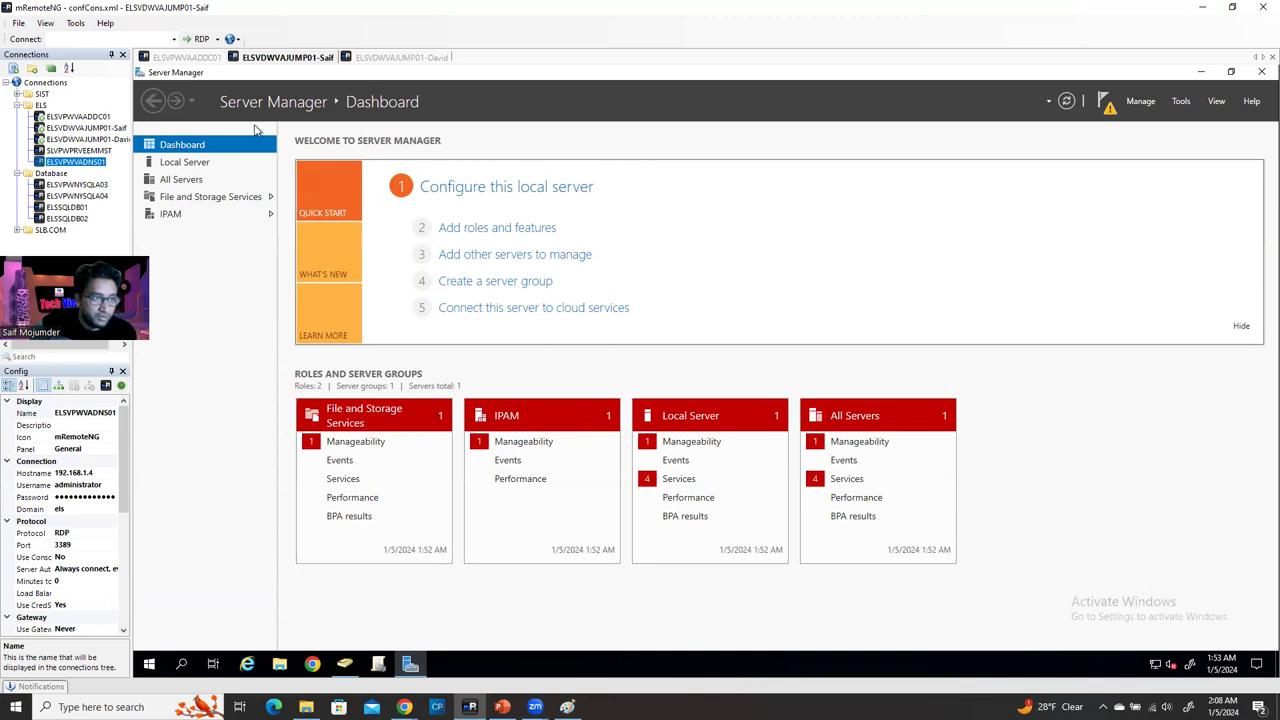
On the domain controller, start Delegation of Control on els.com and add the Server-Management group.
left_click(187, 57)
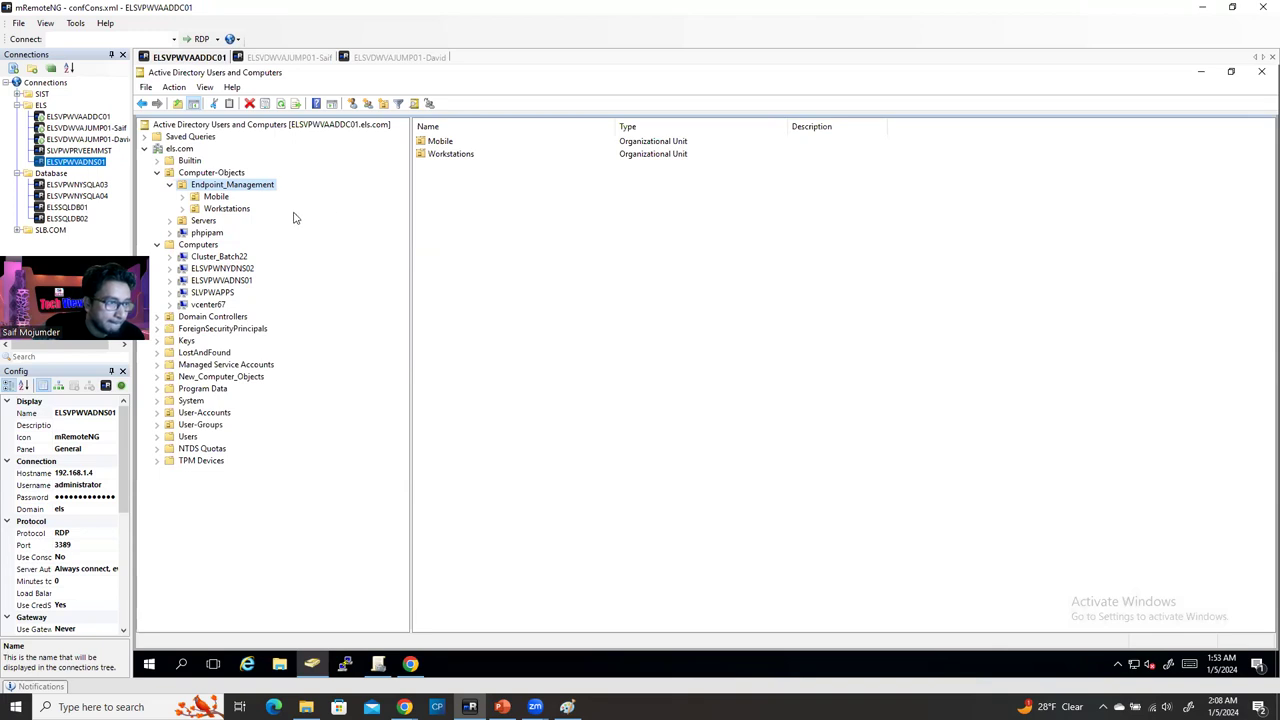
left_click(189, 150)
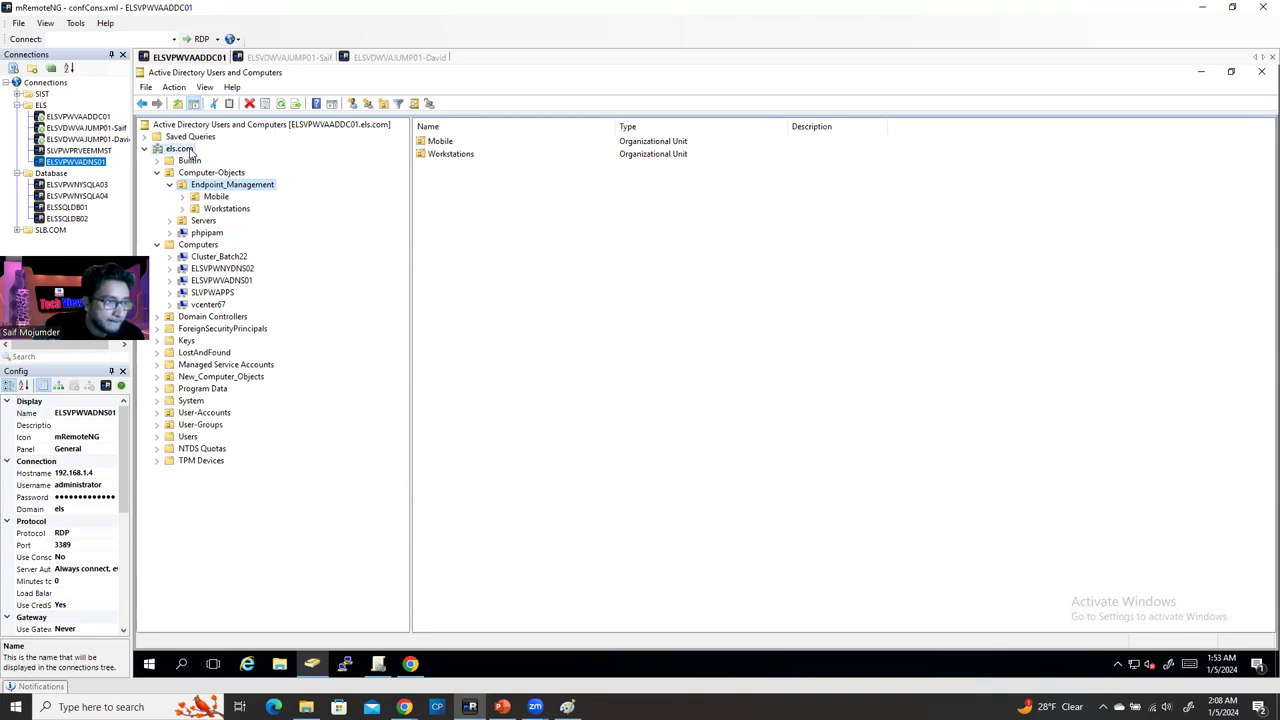
right_click(190, 151)
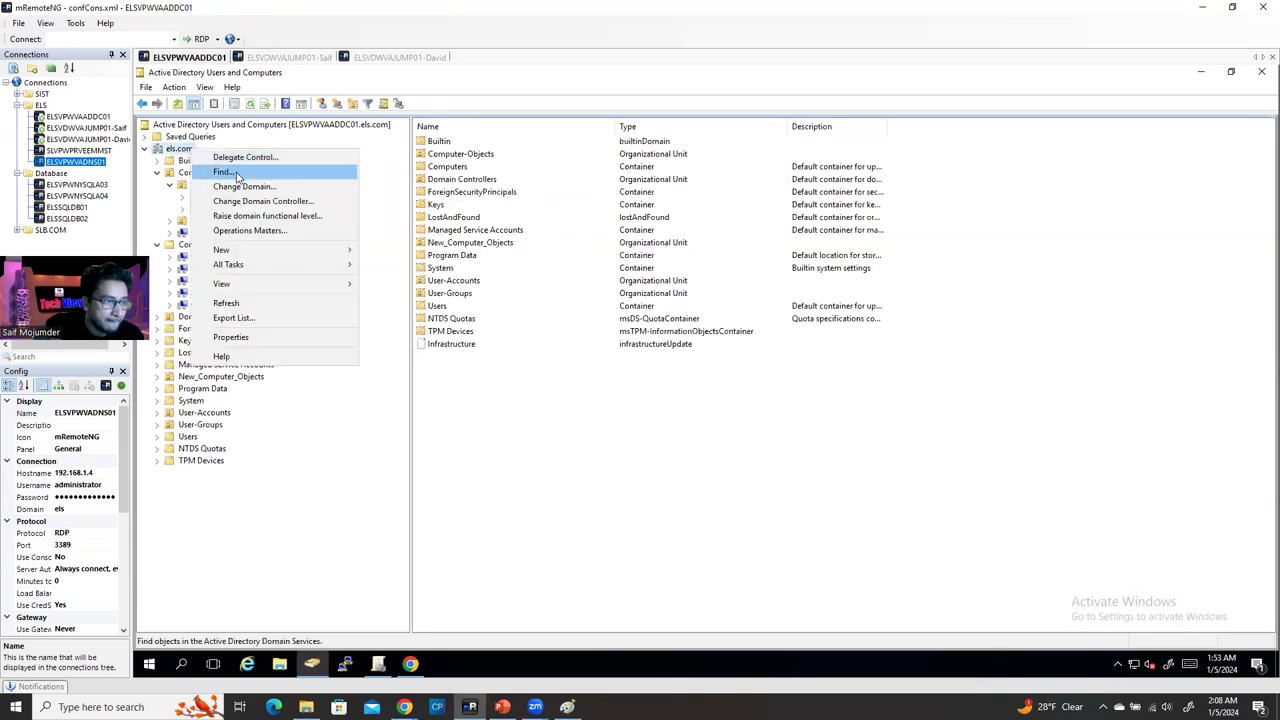
left_click(245, 157)
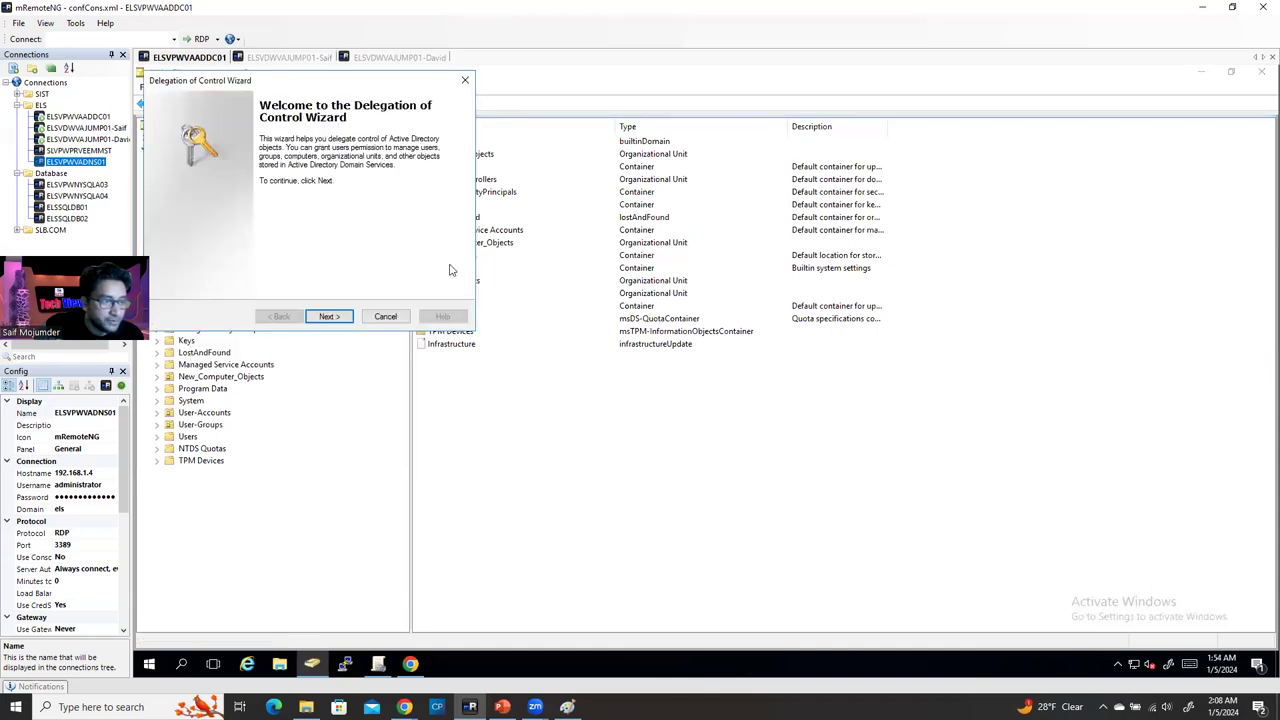
left_click(330, 318)
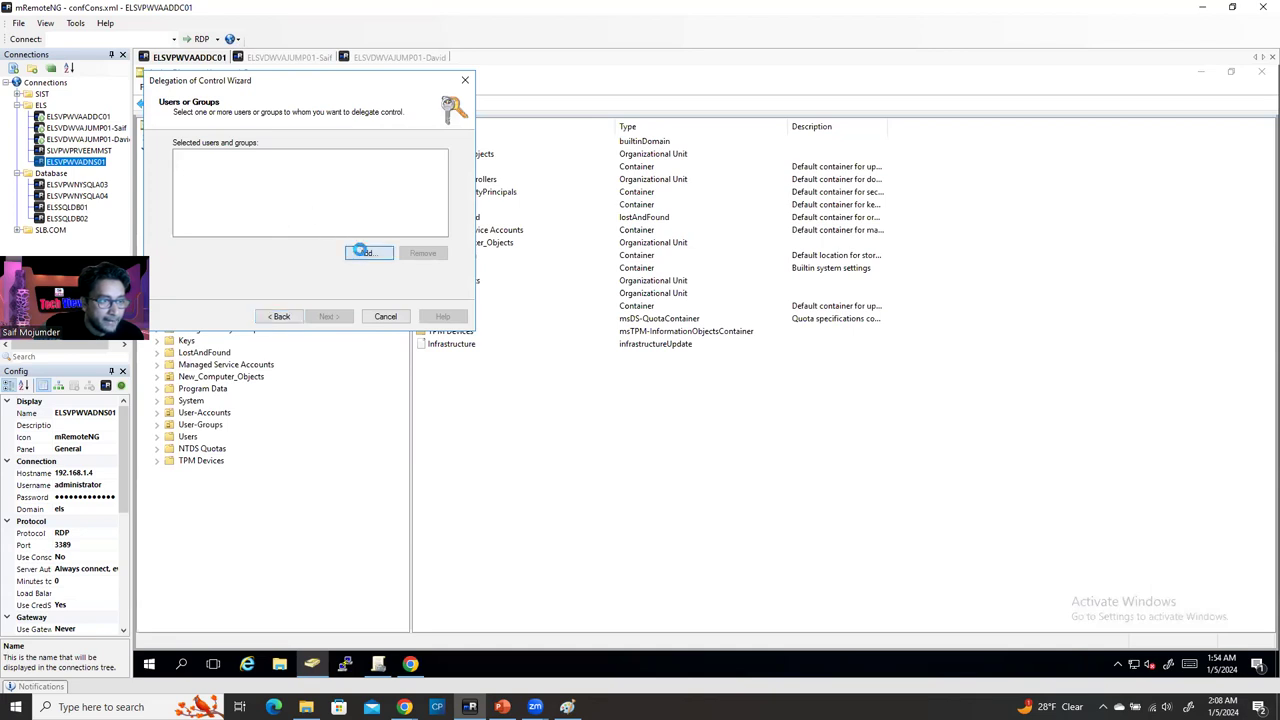
left_click(366, 253)
type("server")
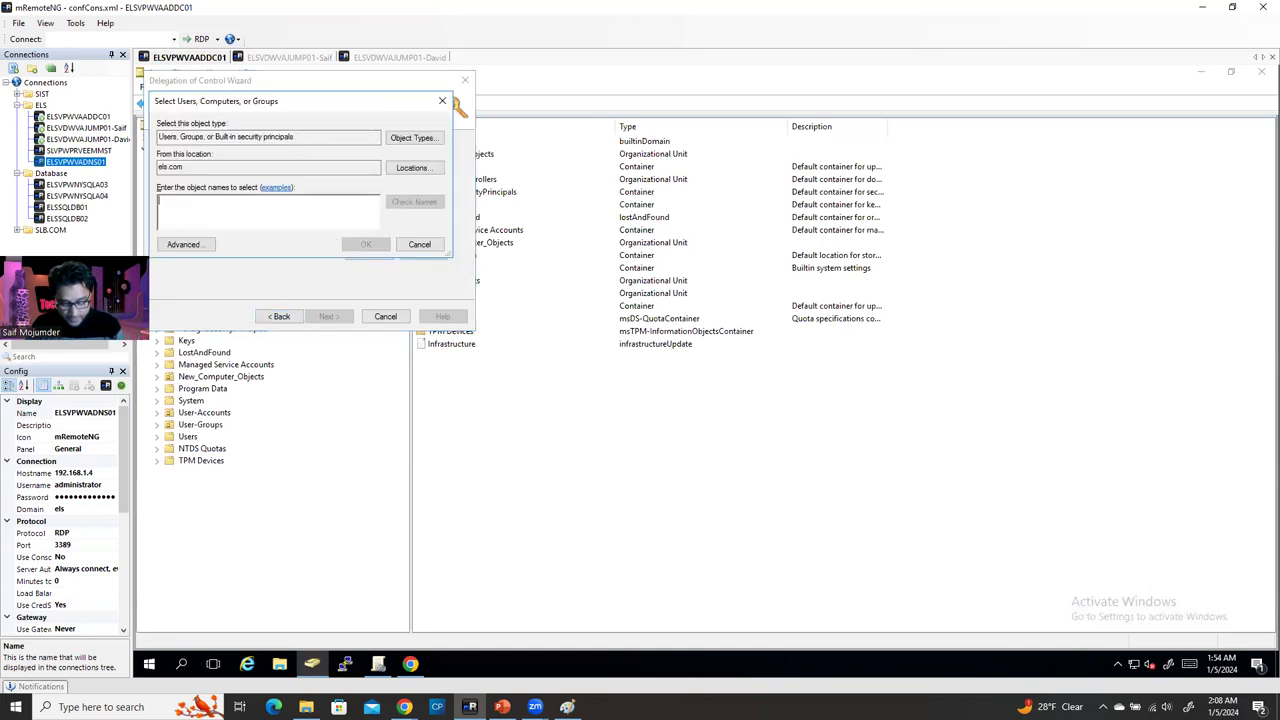
left_click(414, 201)
left_click(222, 220)
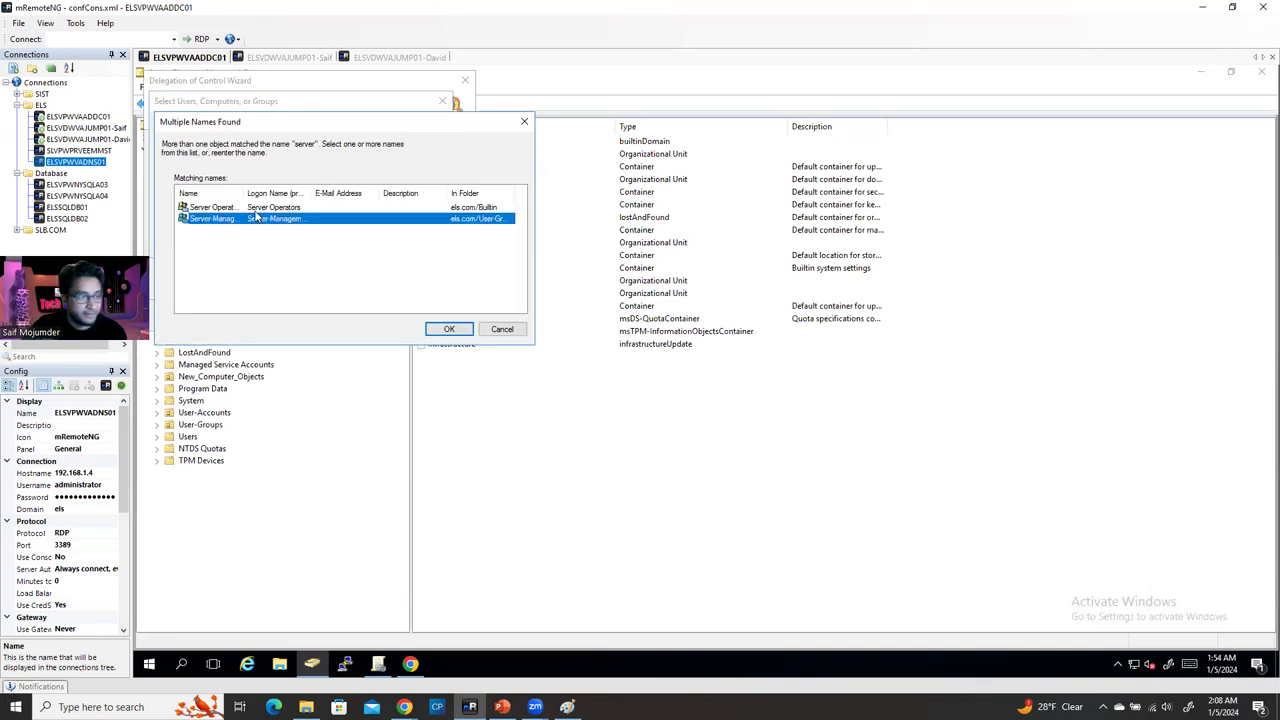
left_click_drag(313, 195, 314, 196)
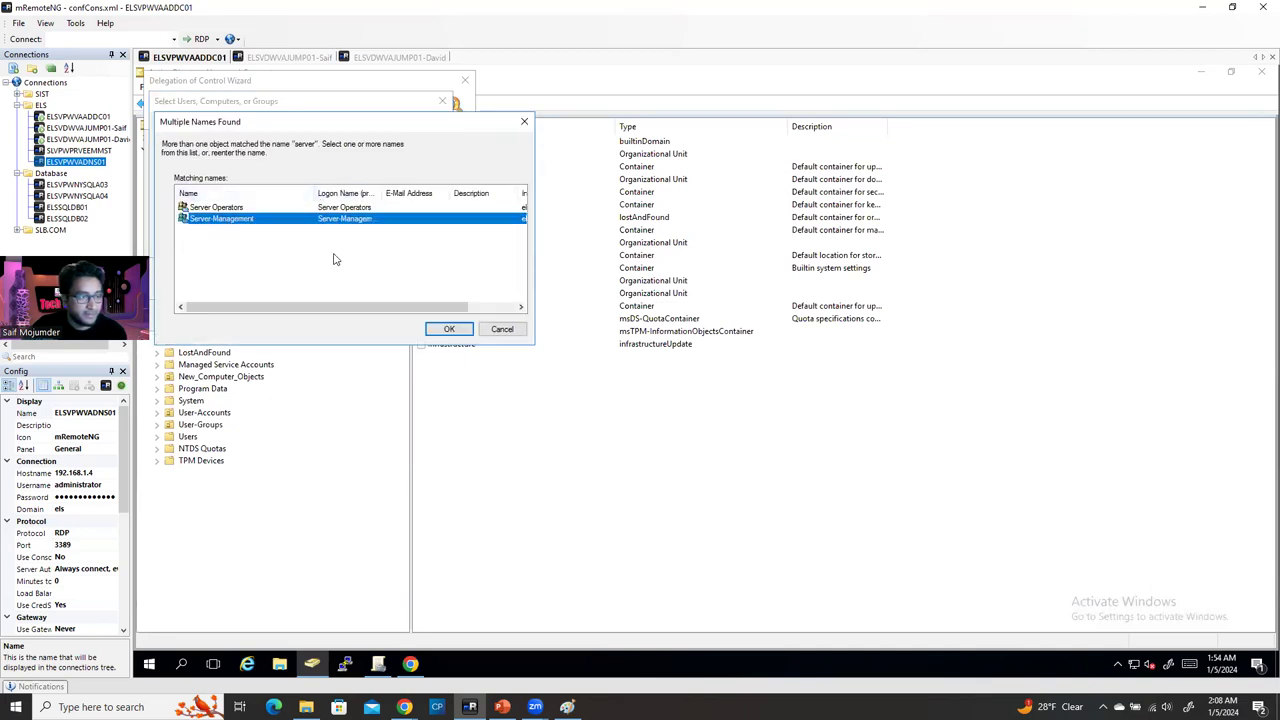
left_click(449, 329)
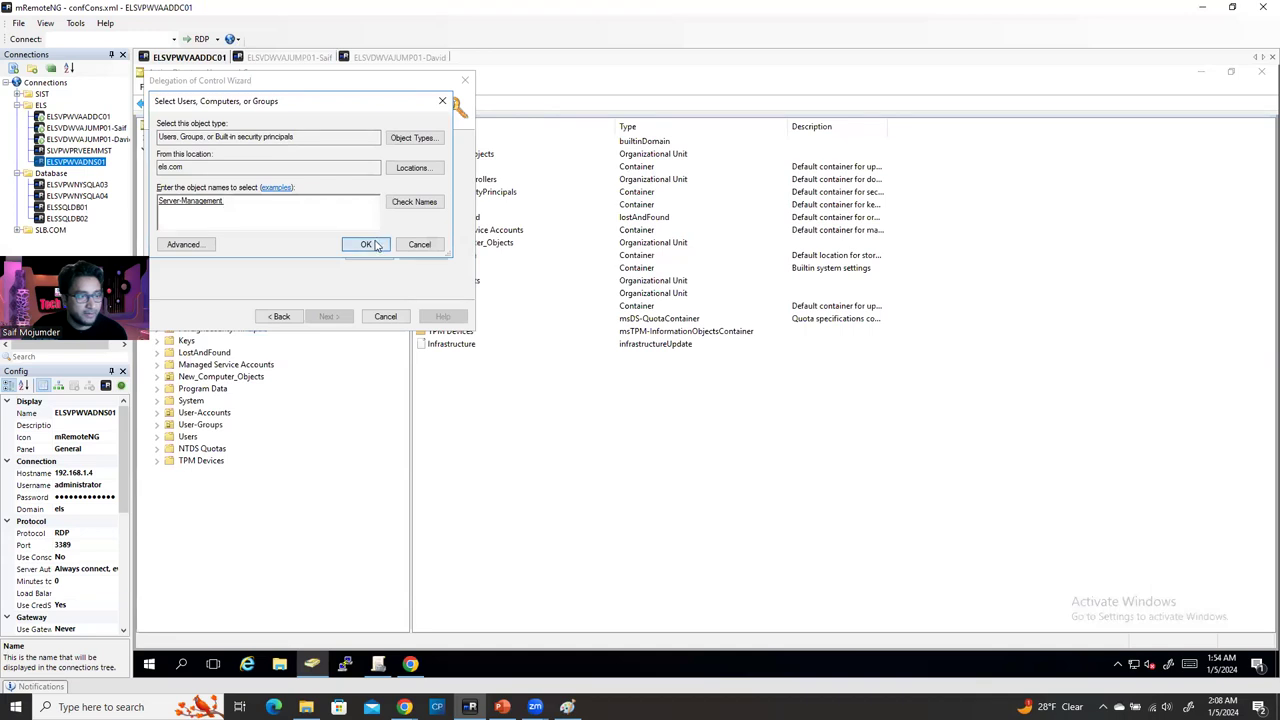
left_click(366, 244)
left_click(338, 317)
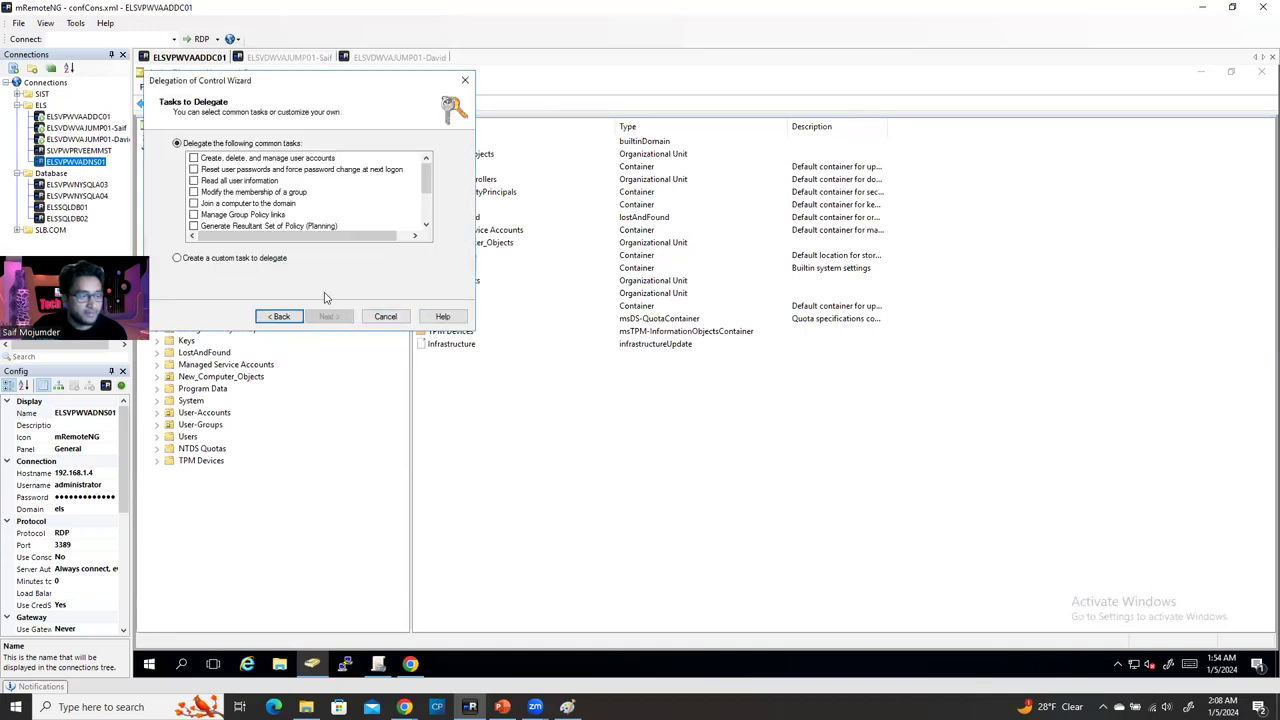
Delegate a custom task on dnsZoneScope and dnsZoneScopeContainer objects with Create All Child Objects.
left_click(427, 226)
left_click(427, 226)
left_click(427, 226)
left_click(427, 226)
left_click(427, 226)
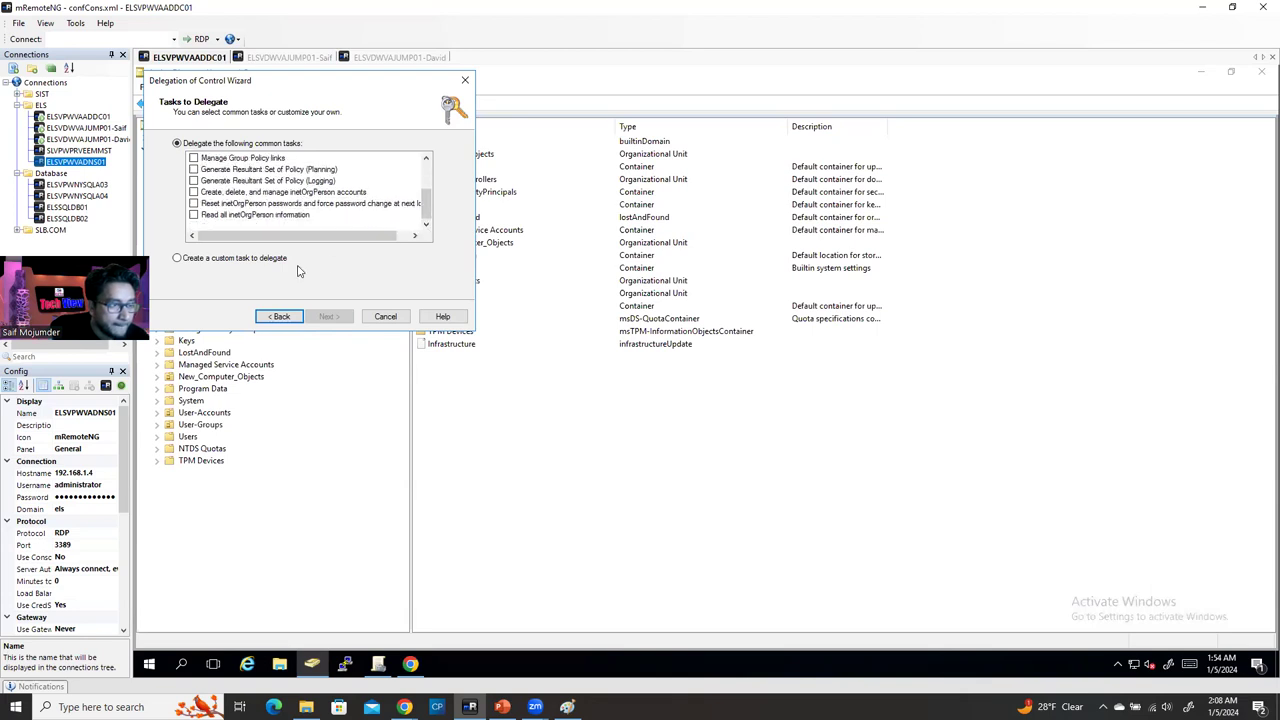
left_click(250, 259)
left_click(333, 317)
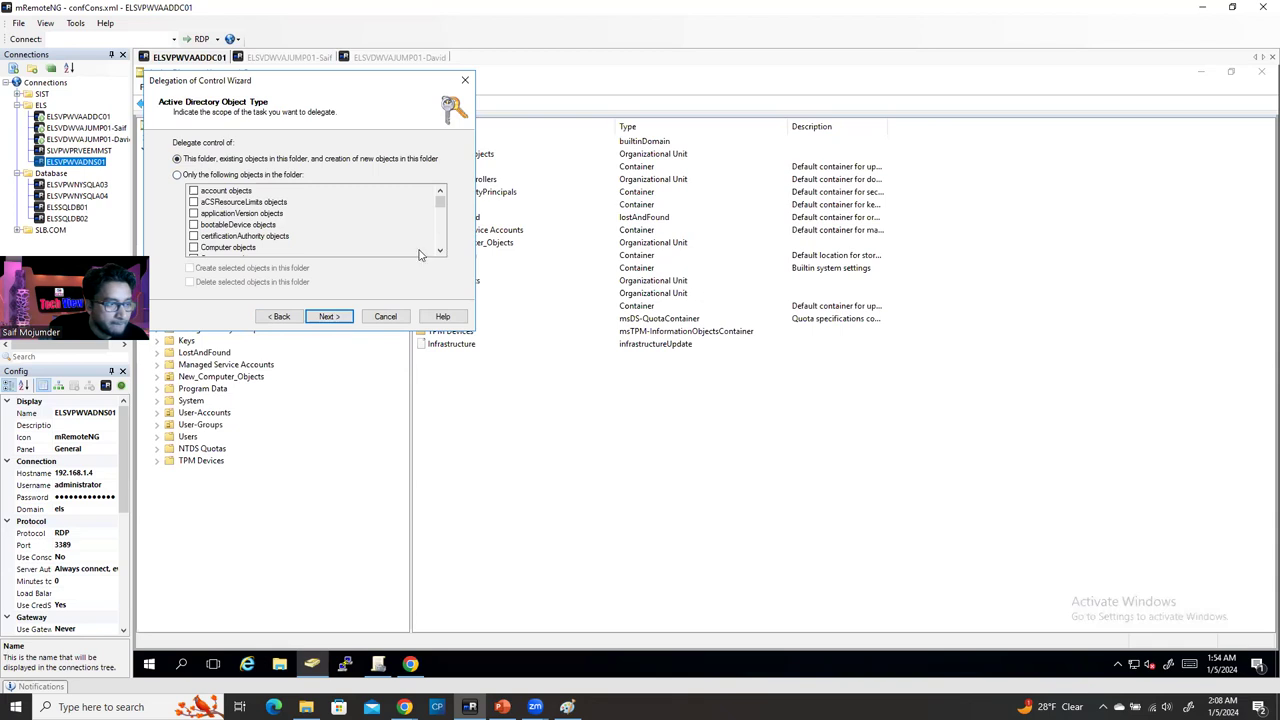
left_click(282, 177)
left_click(440, 251)
left_click(440, 251)
left_click(440, 251)
left_click(440, 251)
left_click(440, 251)
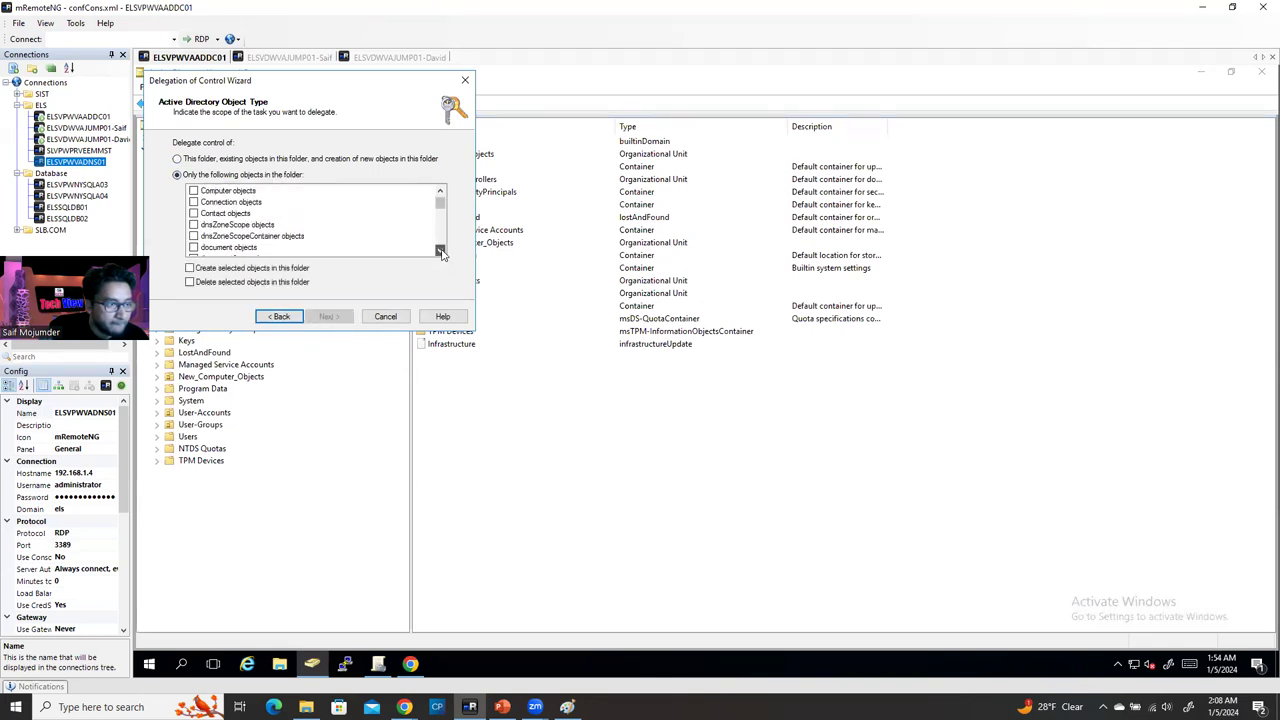
left_click(194, 225)
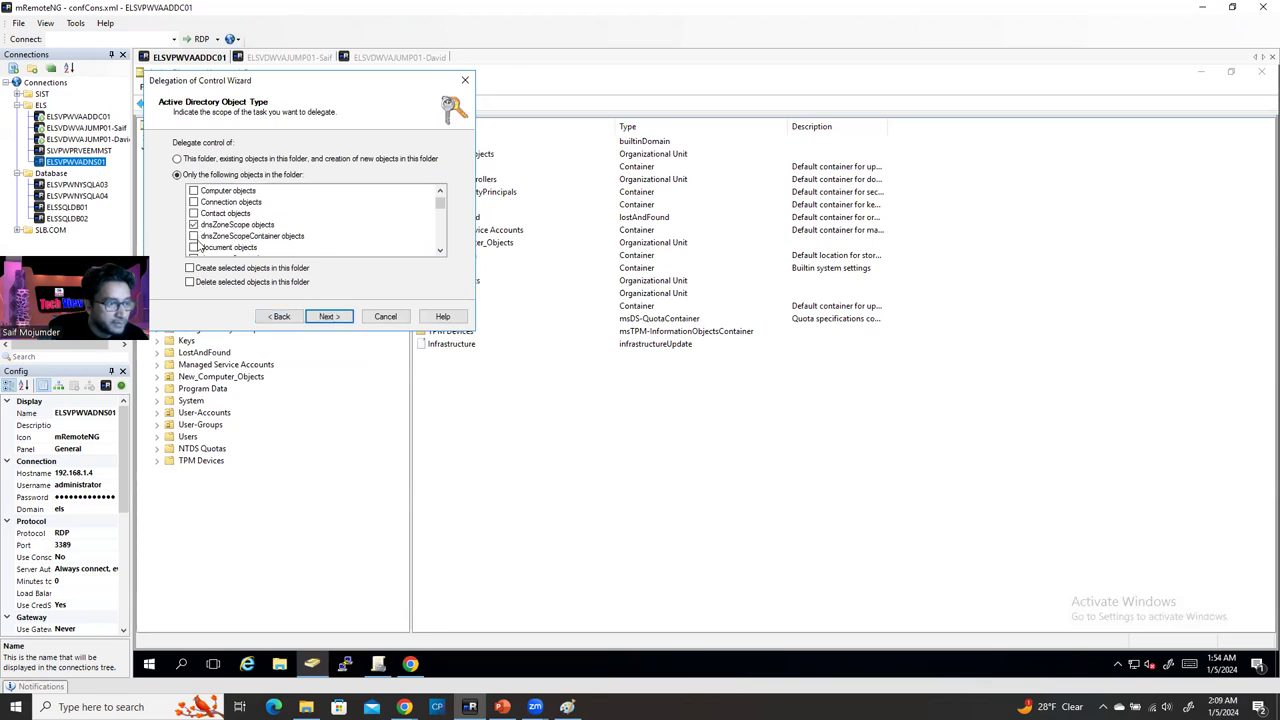
left_click(194, 236)
left_click(327, 316)
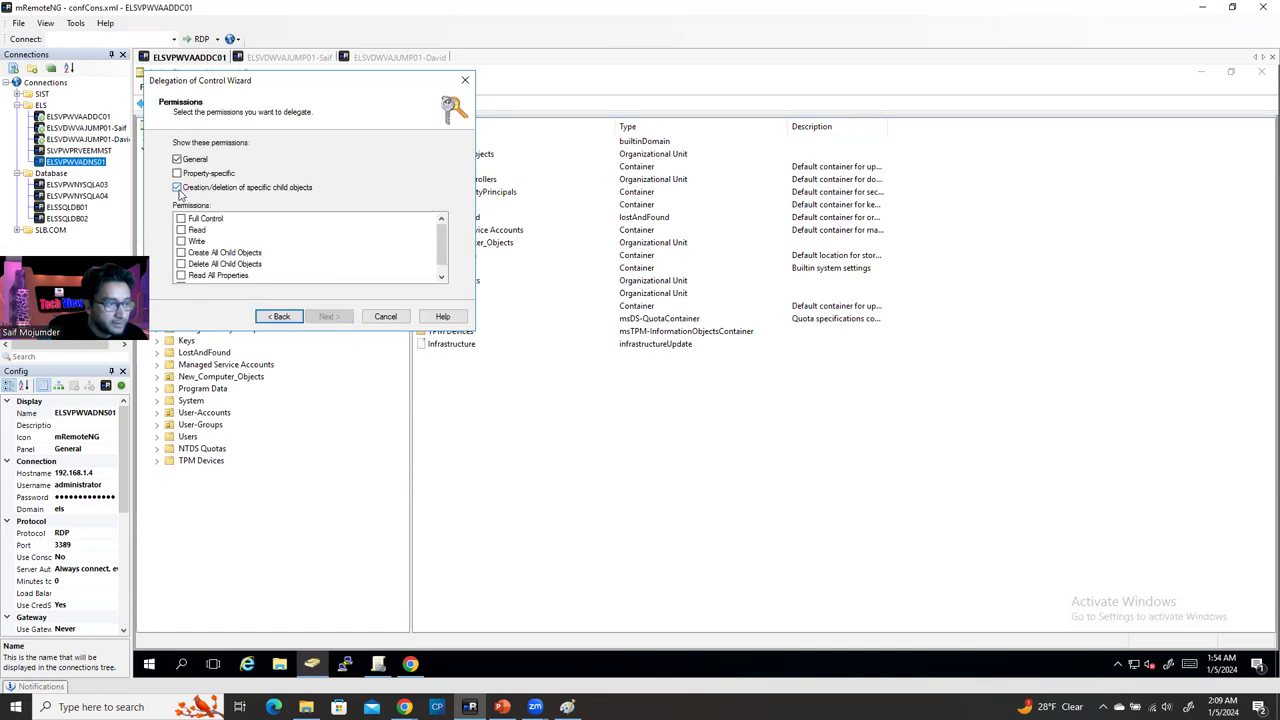
left_click(181, 253)
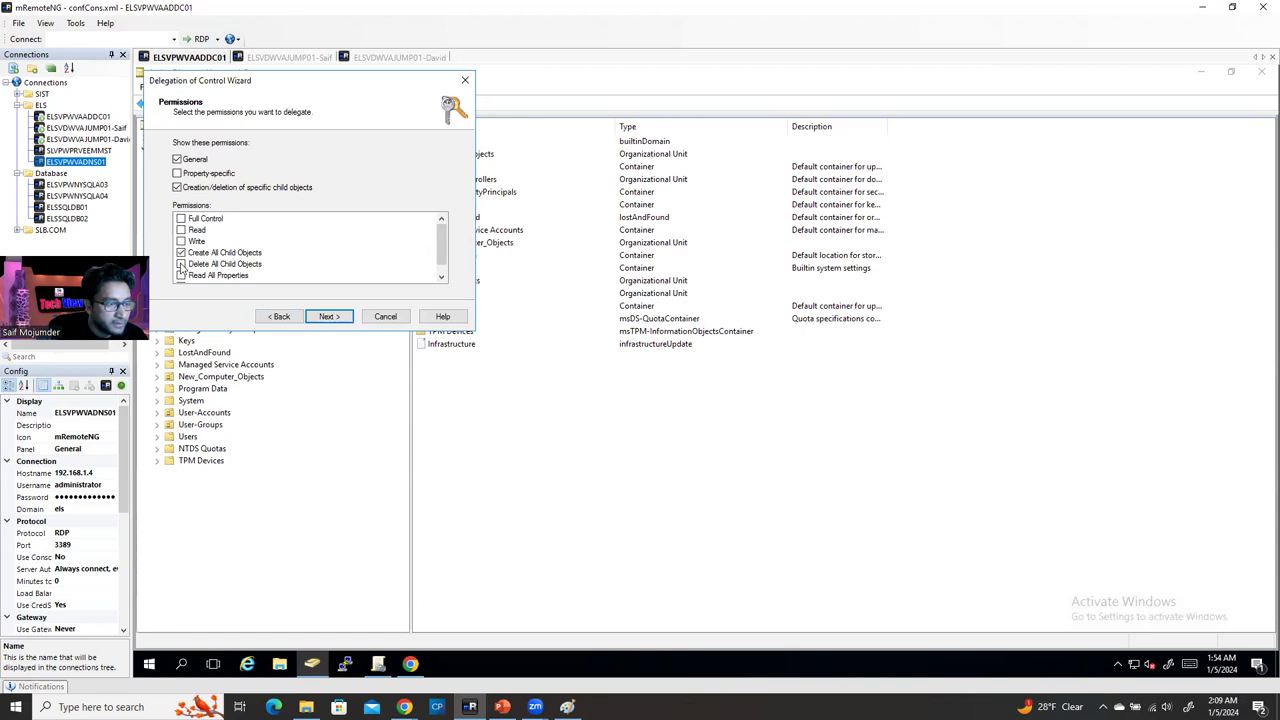
left_click(333, 317)
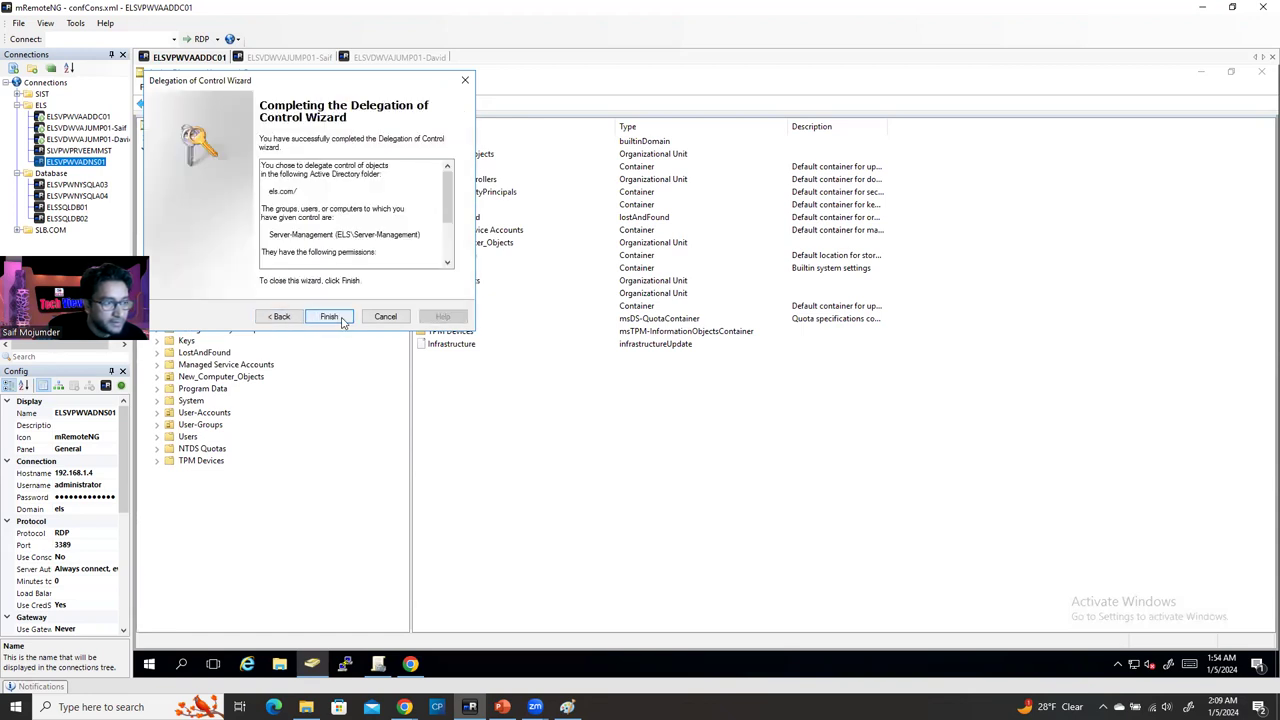
left_click(329, 316)
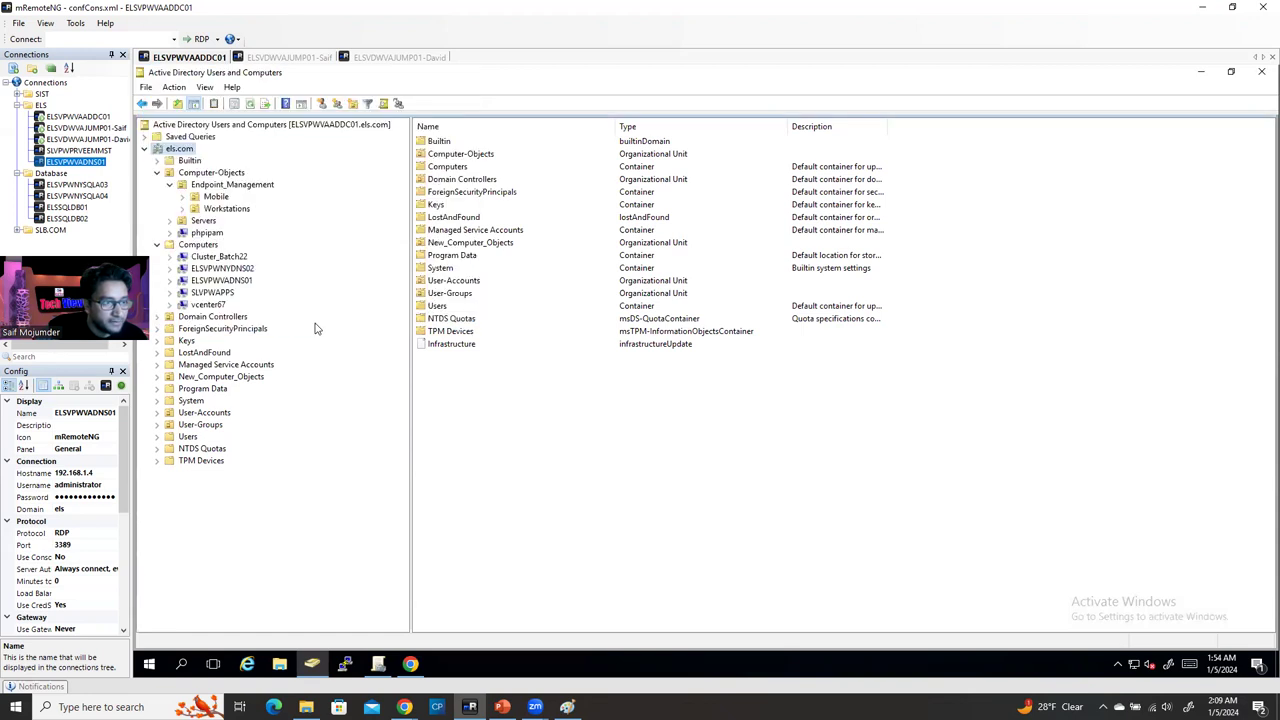
Refresh ADUC, then sign out of the jump server session and reconnect it.
left_click(251, 106)
left_click(252, 107)
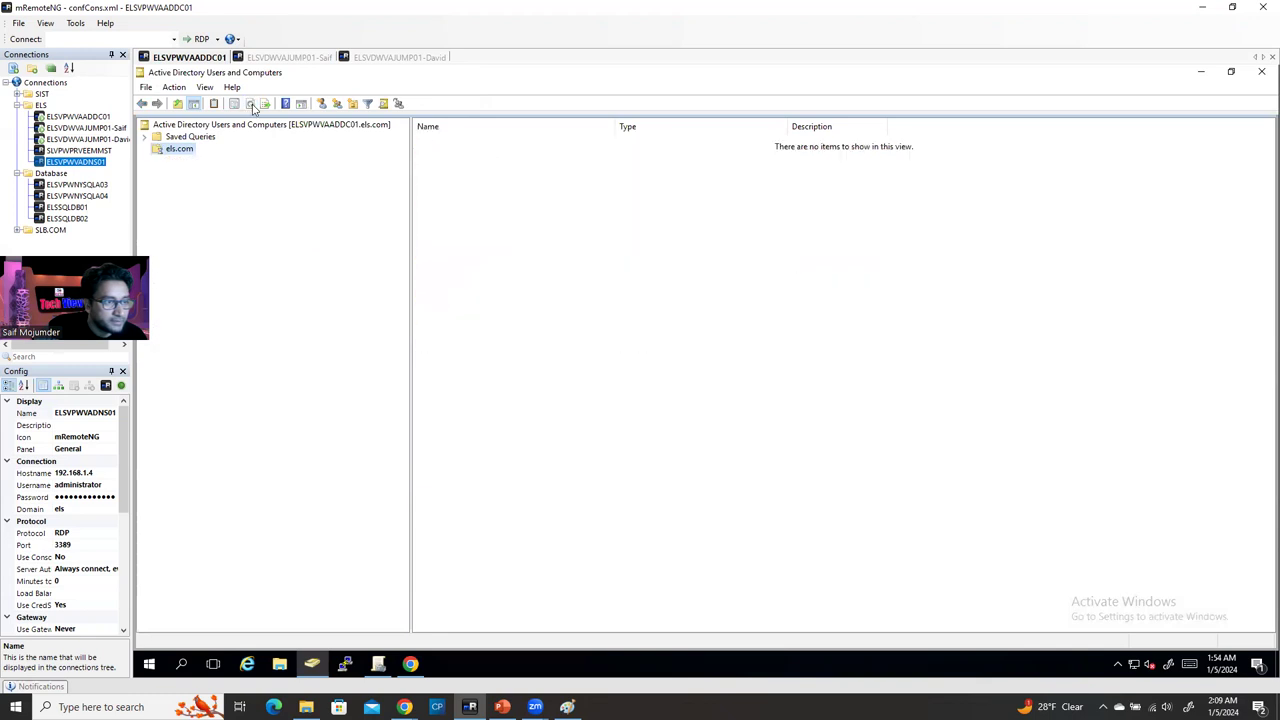
left_click(305, 59)
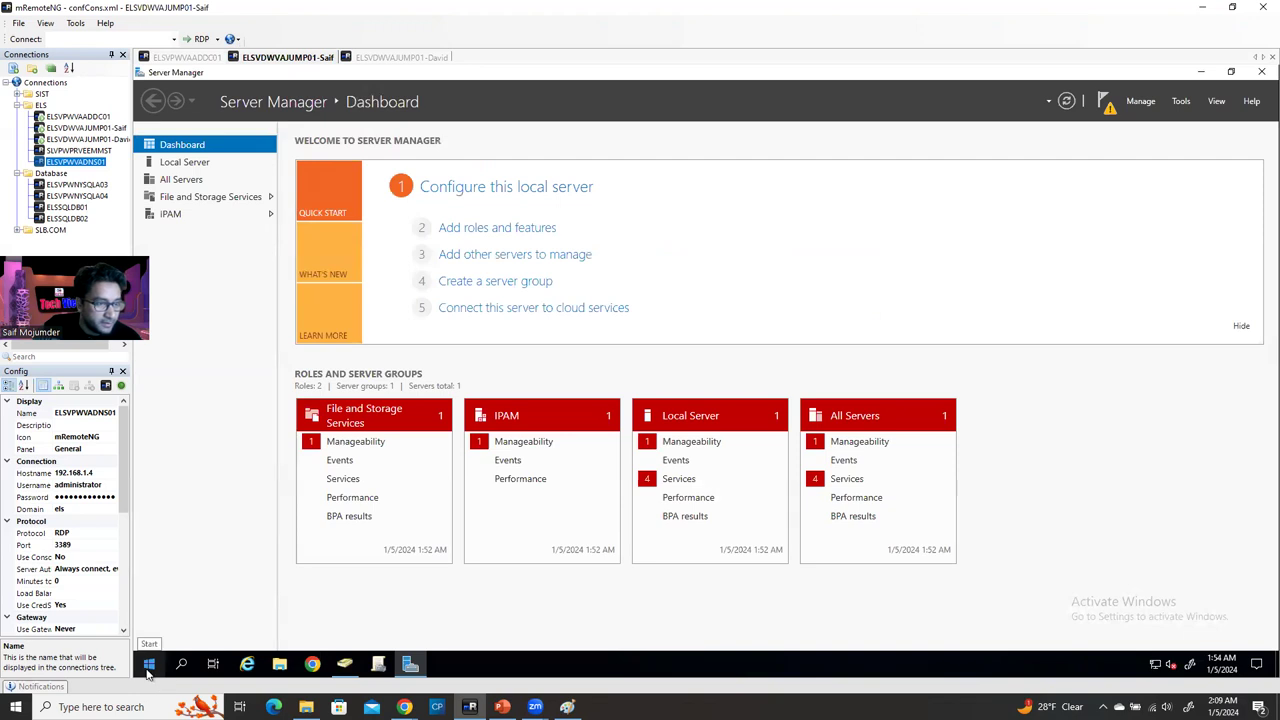
left_click(148, 665)
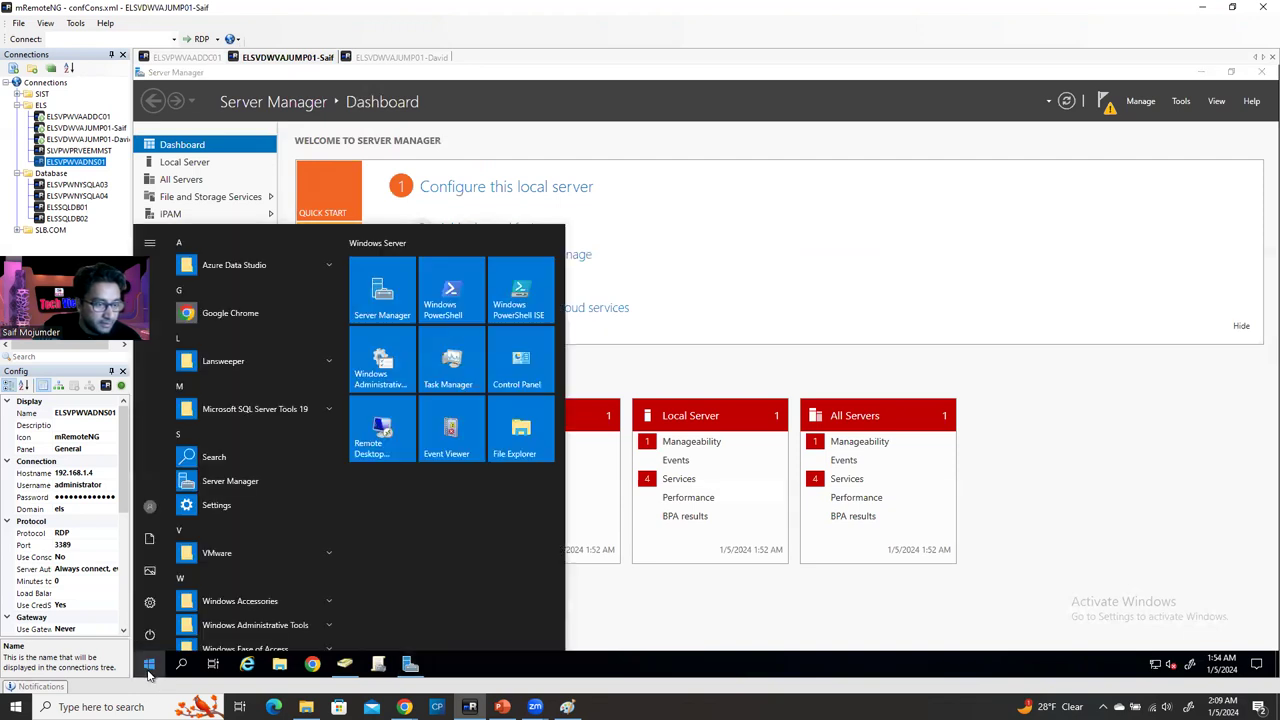
left_click(149, 506)
left_click(159, 472)
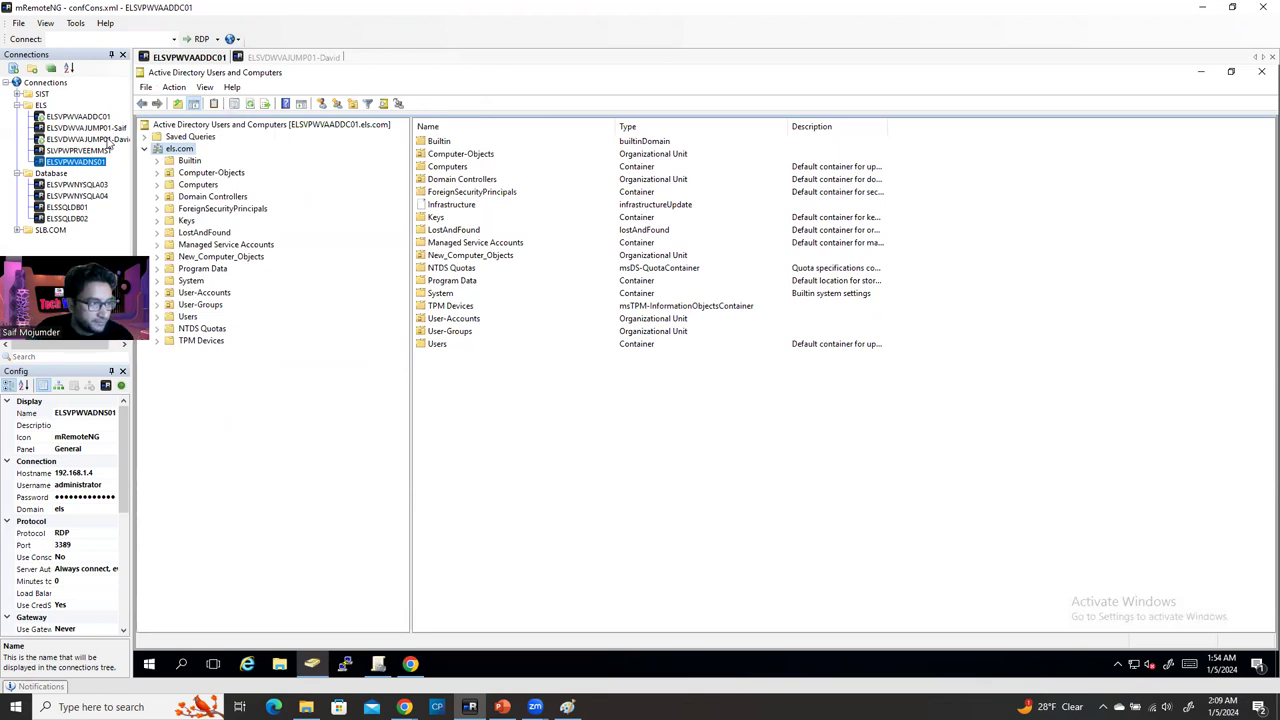
double_click(100, 129)
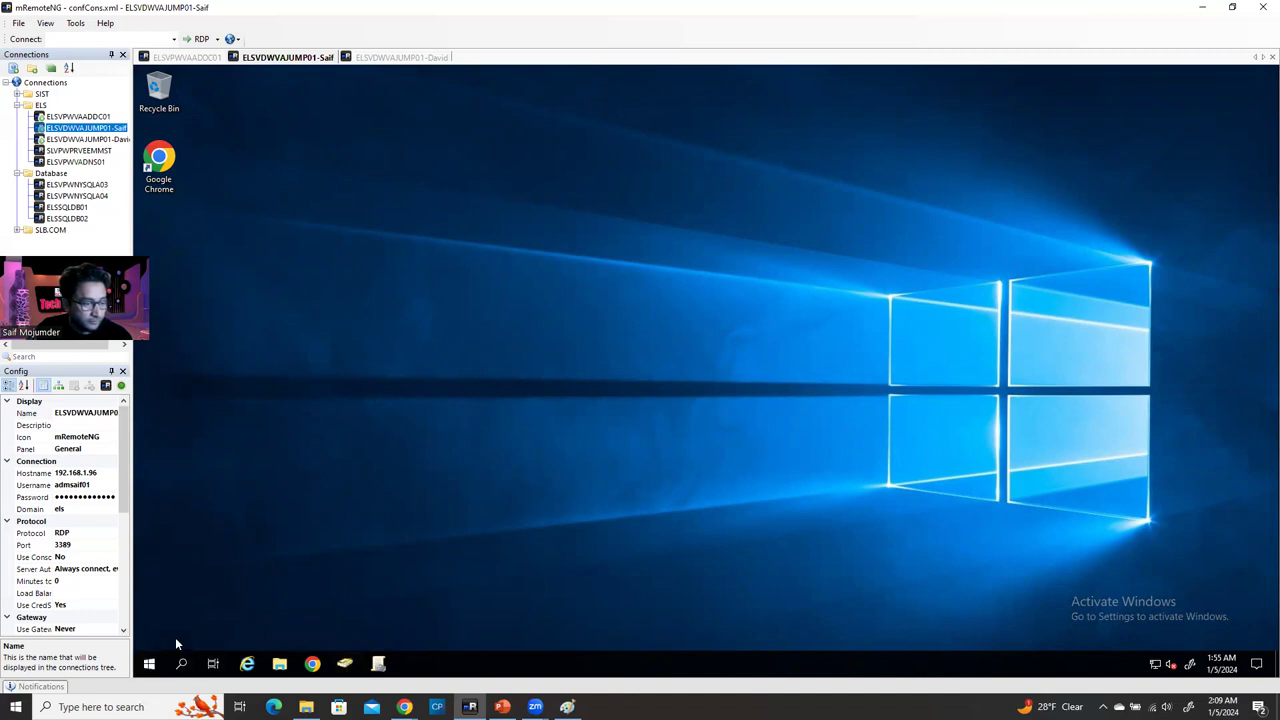
Test DNS Manager against ELSVPWVADNS01, accept the access error, check its actions, and close it.
left_click(149, 664)
left_click(392, 296)
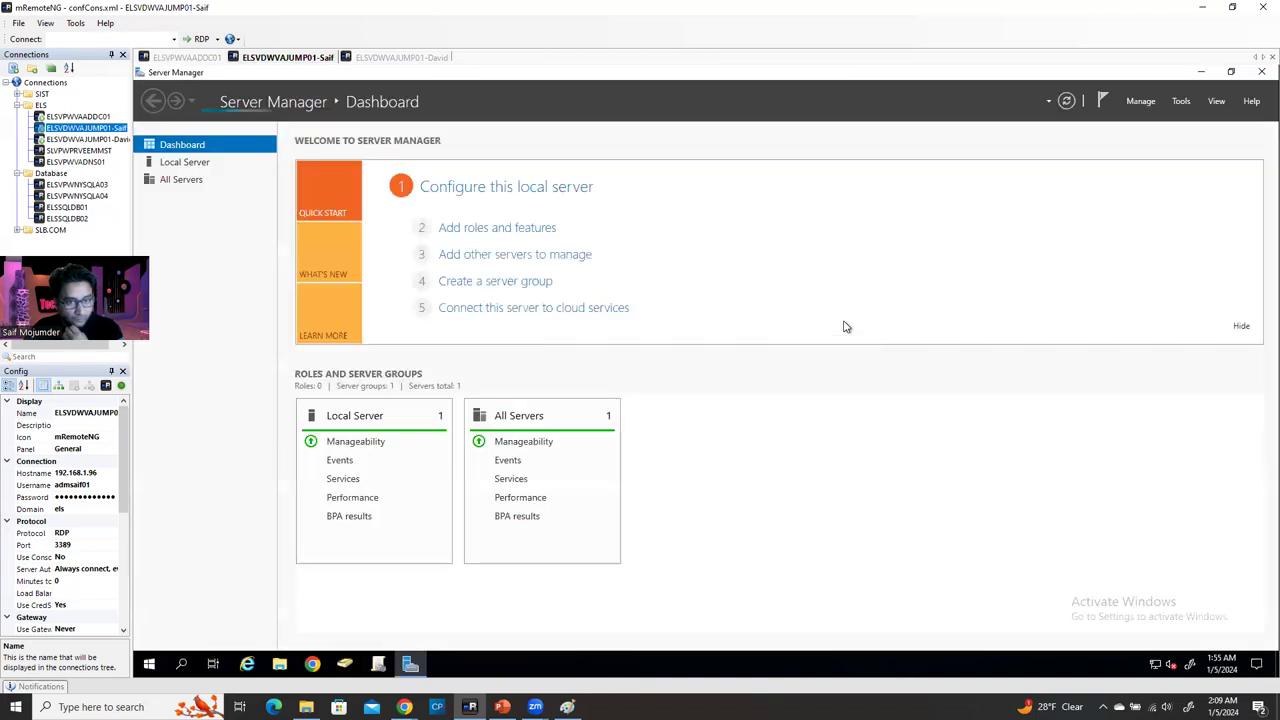
left_click(1182, 103)
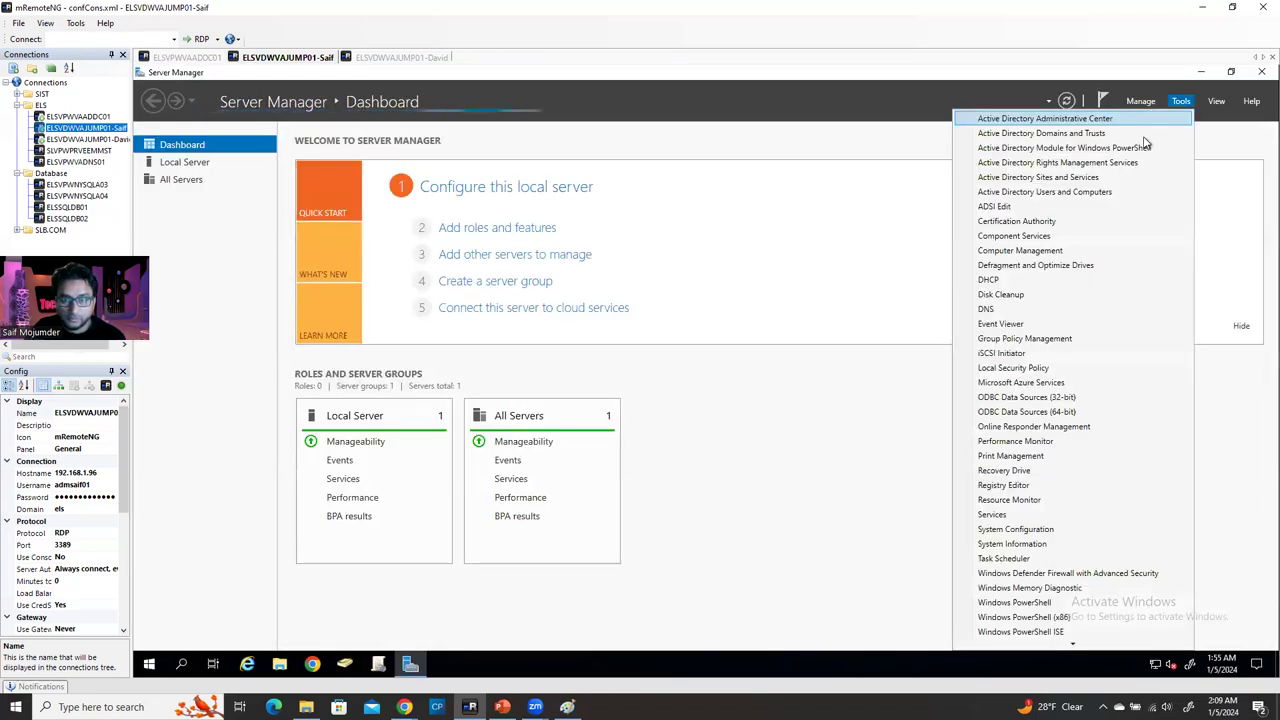
left_click(995, 309)
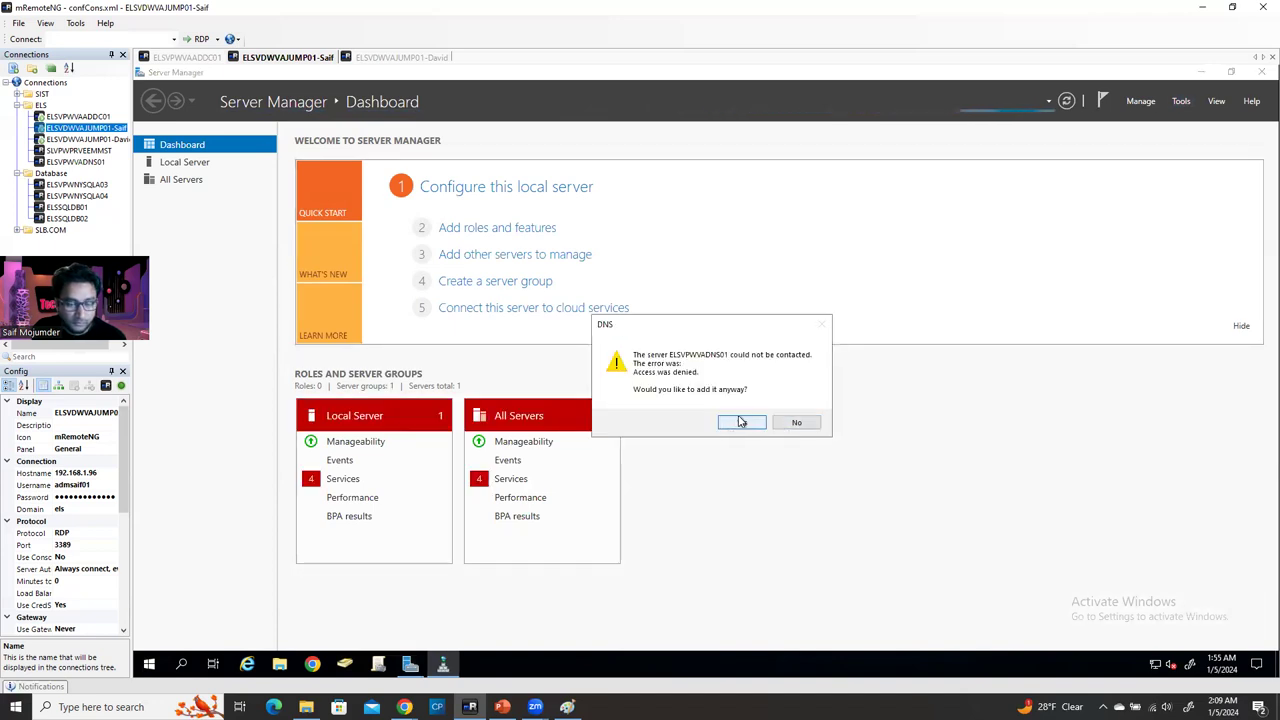
left_click(742, 422)
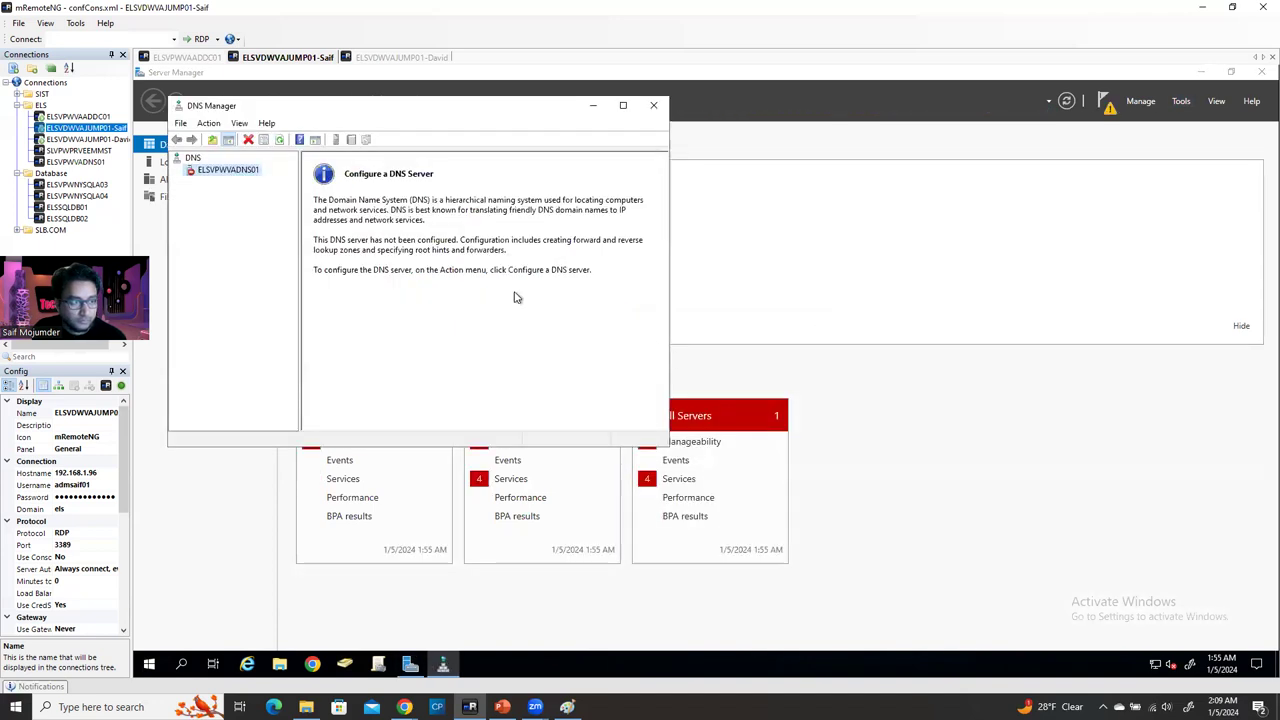
right_click(215, 171)
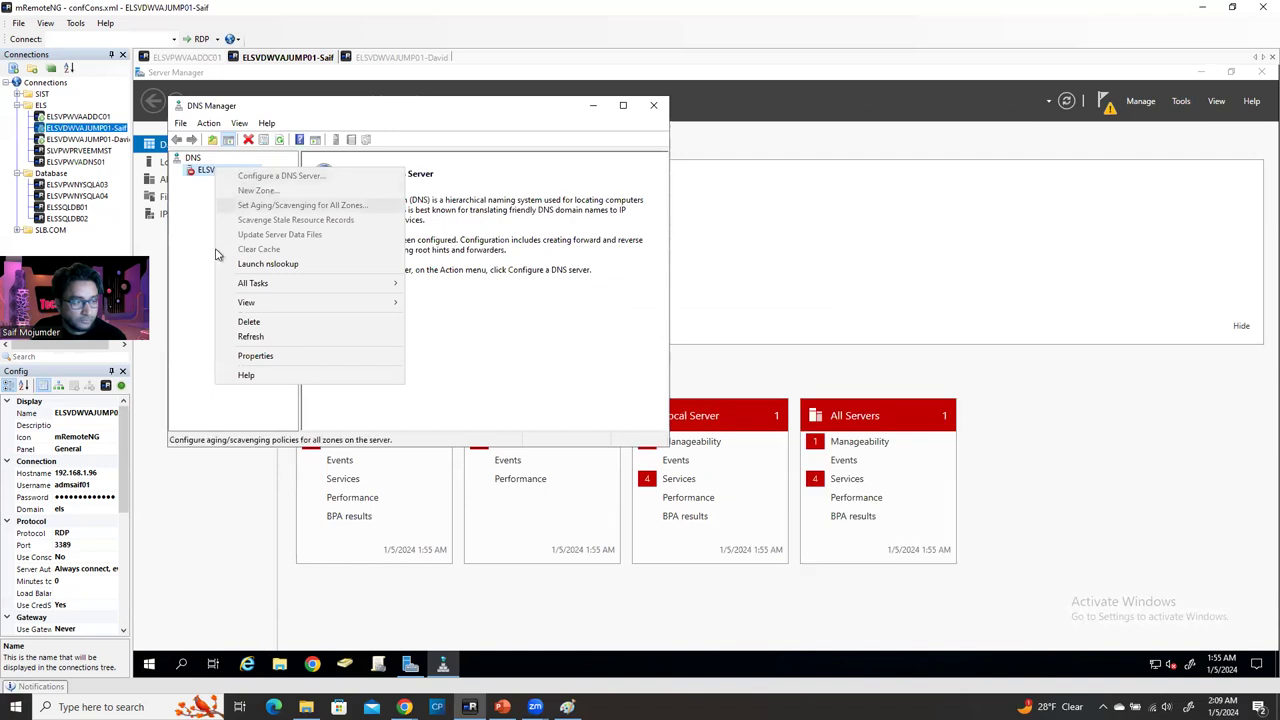
key("Escape")
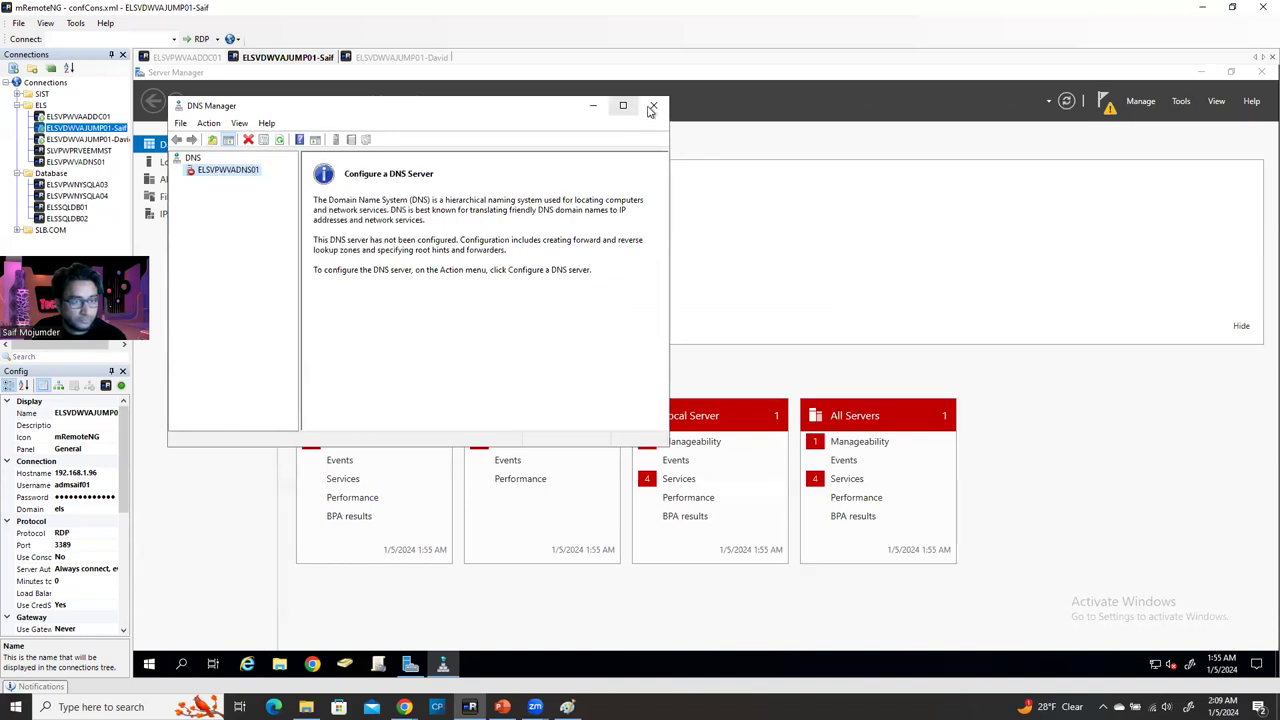
left_click(653, 105)
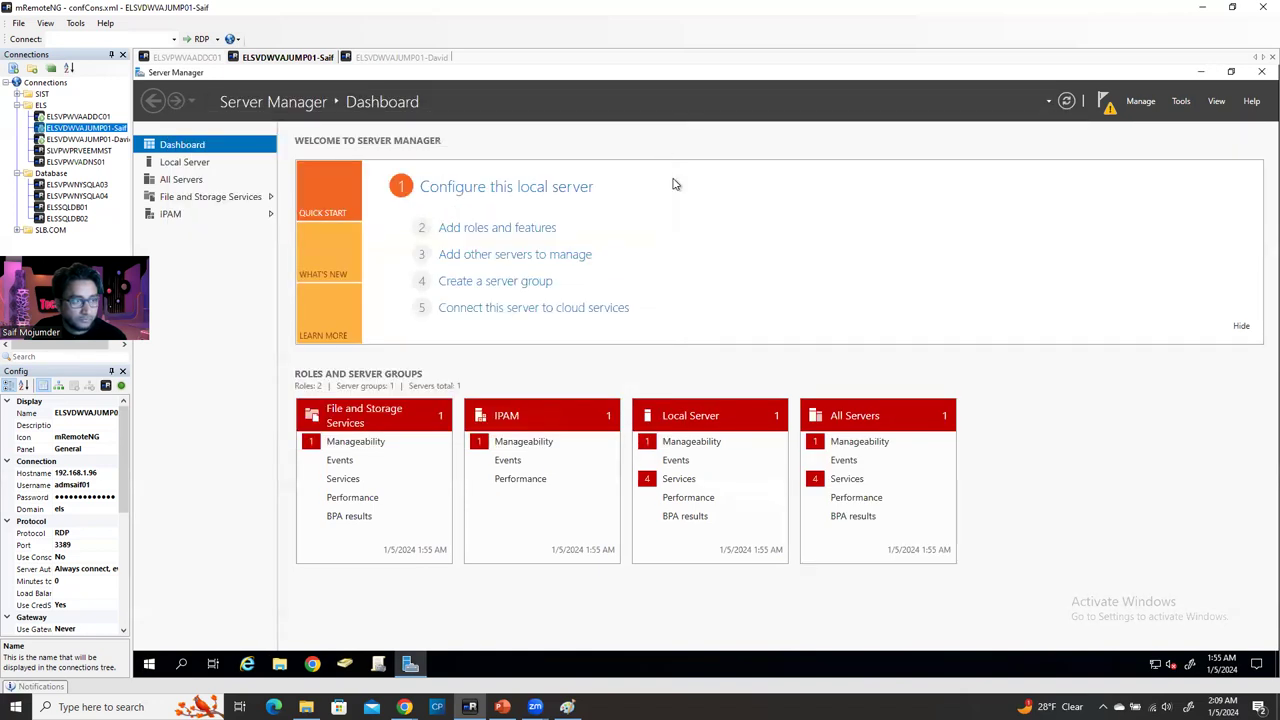
Dismiss Server Manager's Tools list and move between the two jump-server sessions.
left_click(1181, 101)
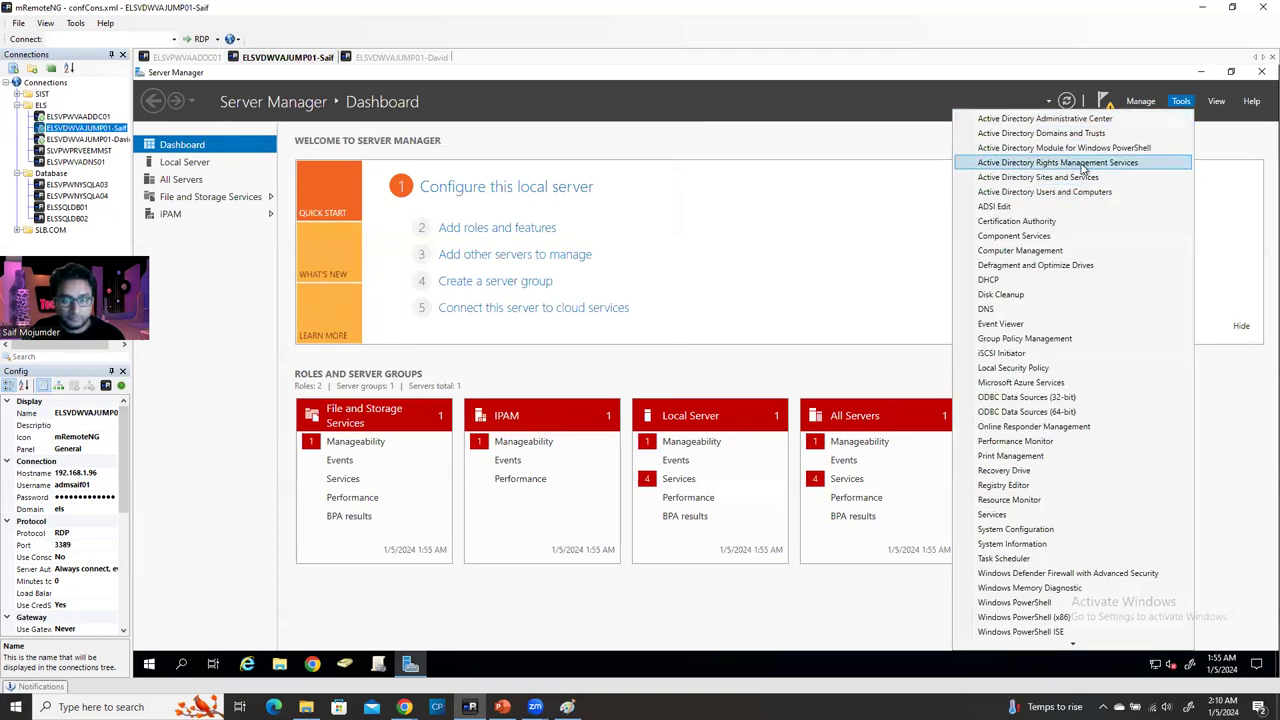
left_click(1226, 225)
left_click(400, 58)
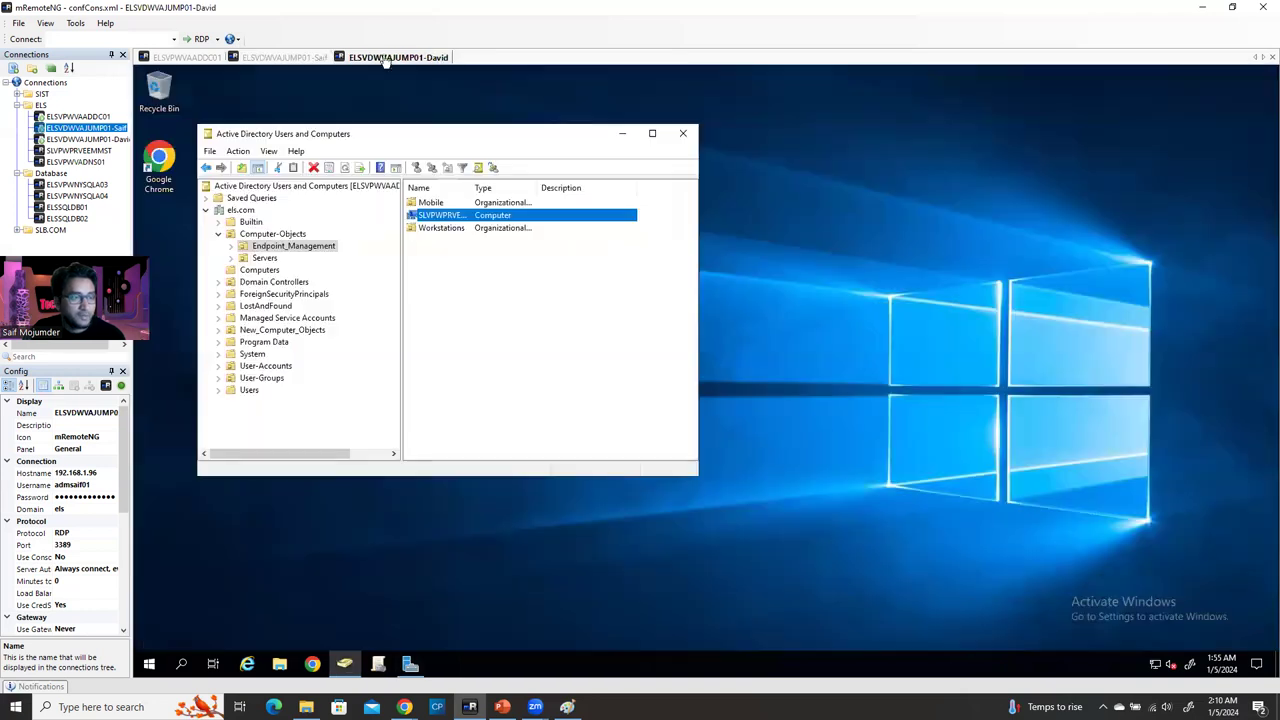
left_click(287, 58)
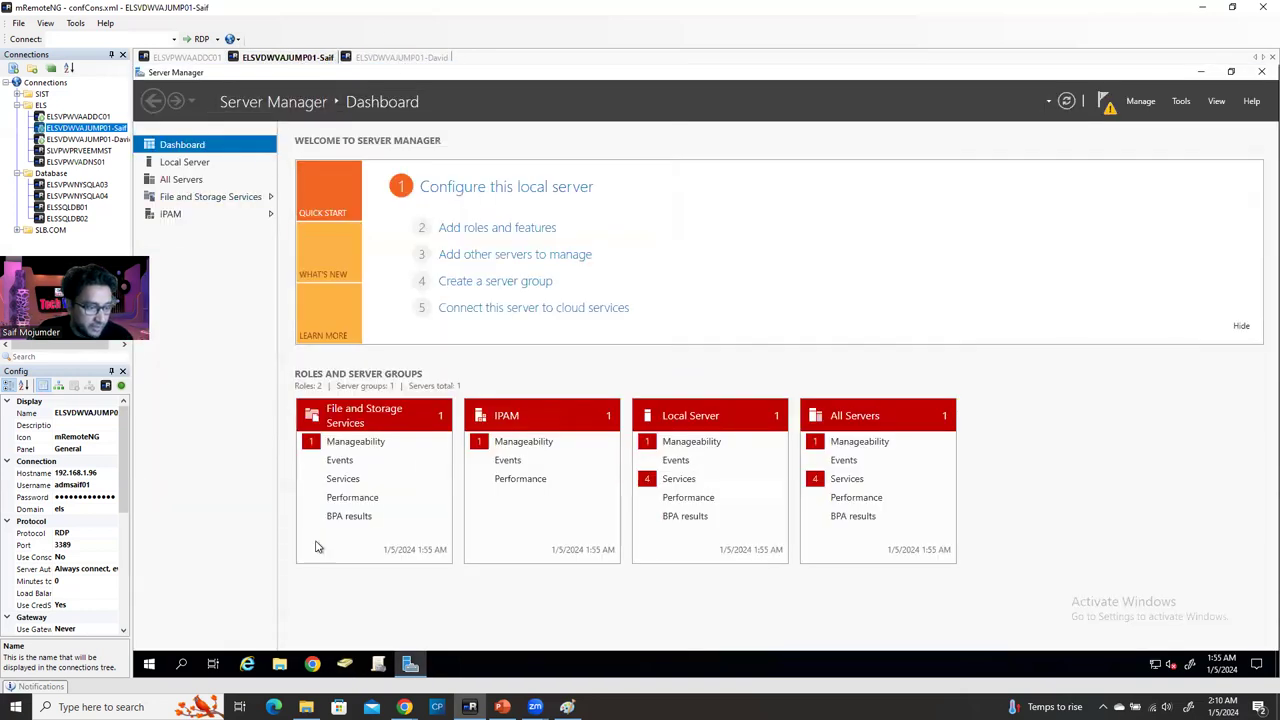
Browse the Marketing-Staff and IT-Staff OUs, then switch to the ELSVPWVAADDC01 domain controller session.
left_click(432, 284)
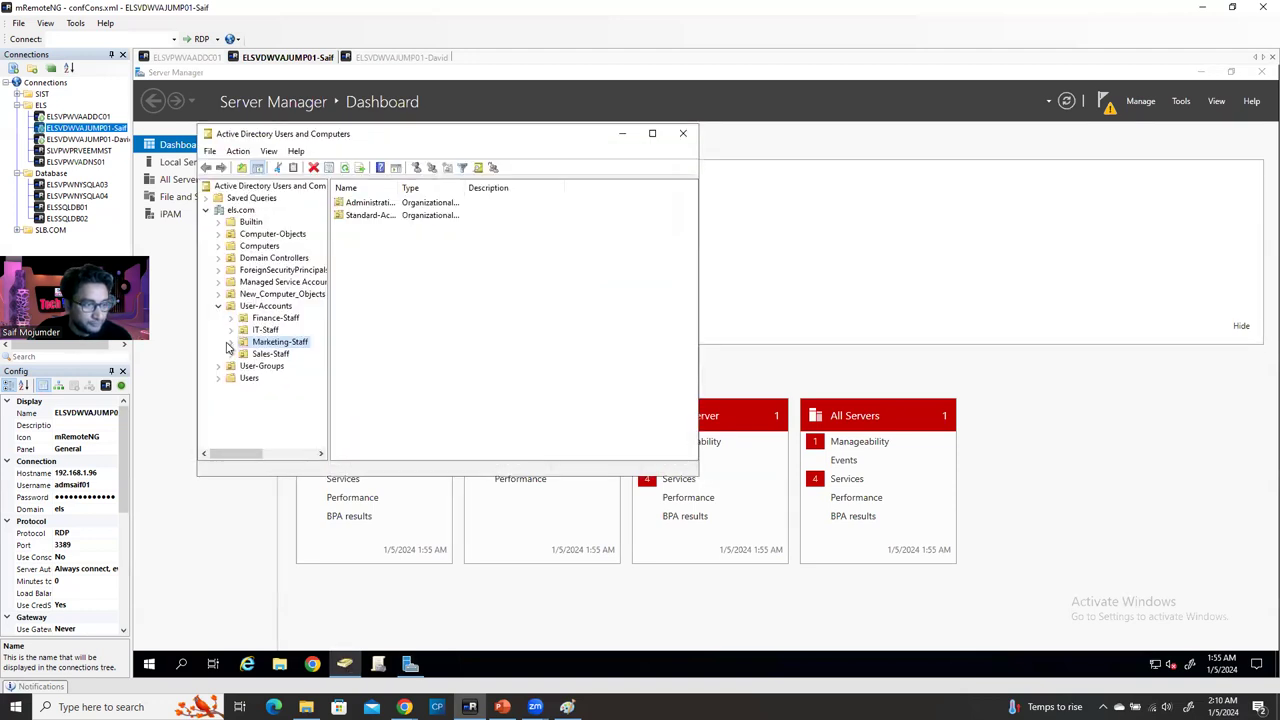
left_click(232, 343)
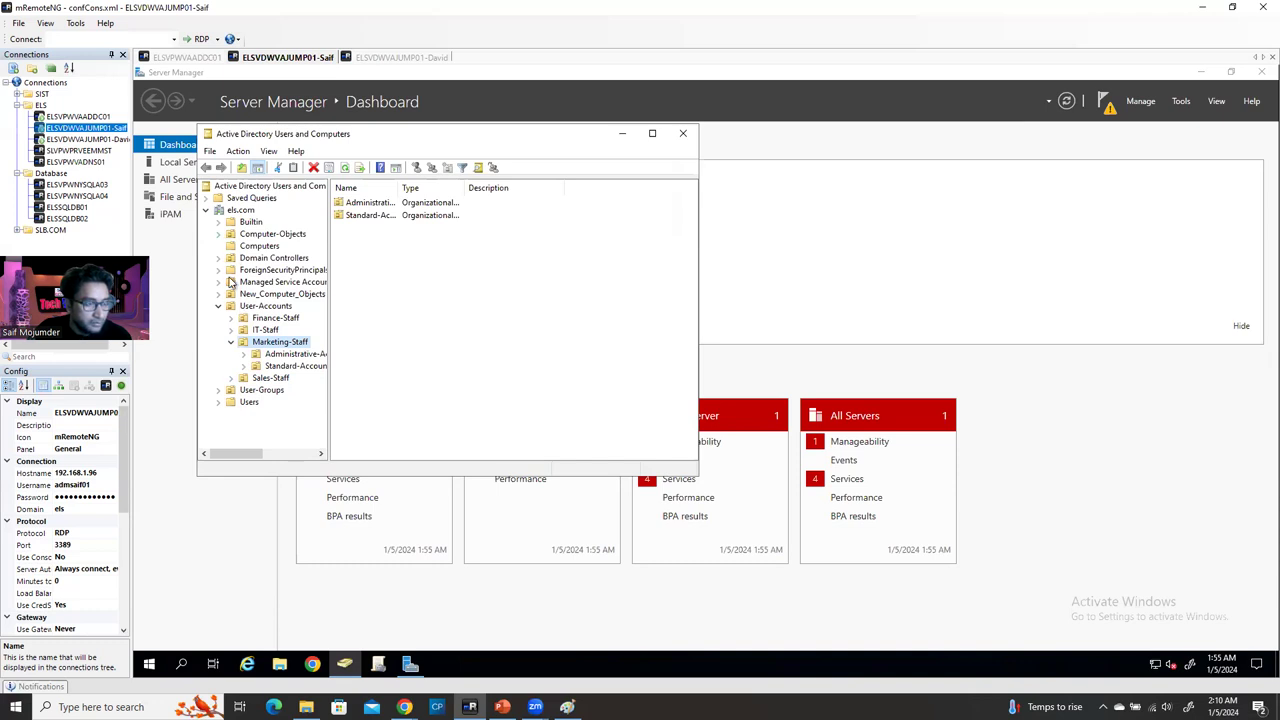
left_click(241, 331)
left_click(231, 331)
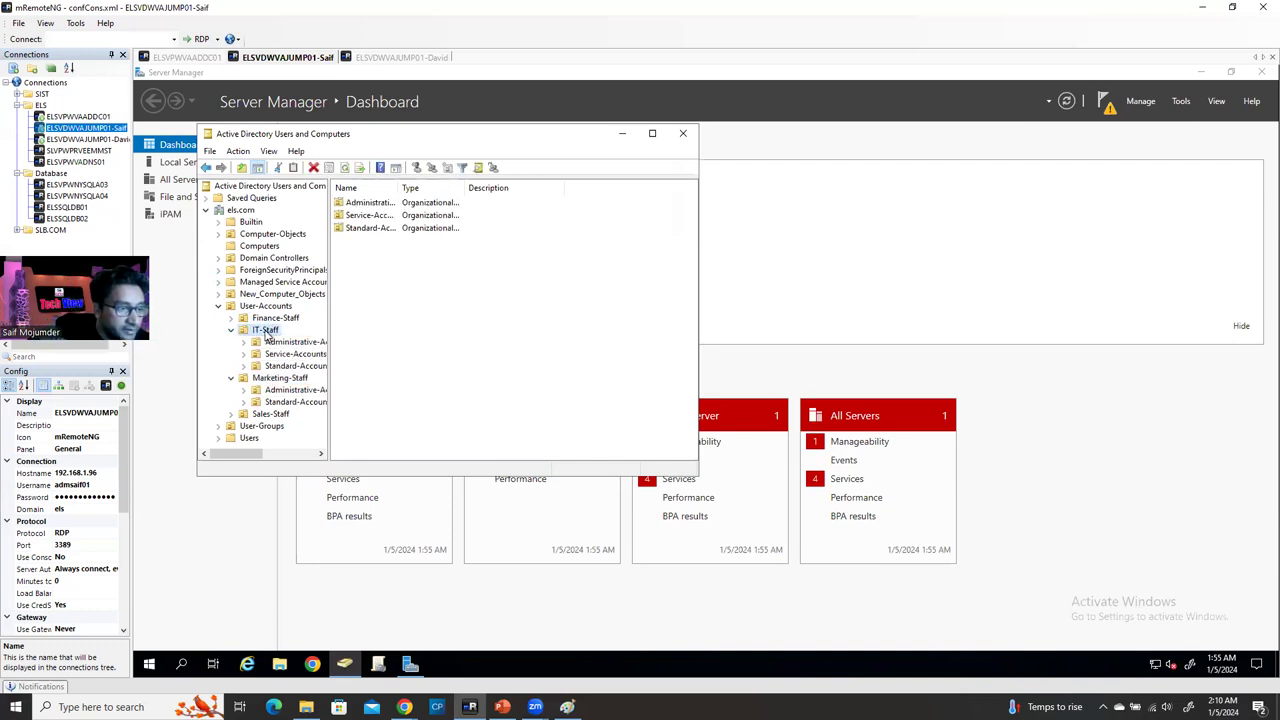
right_click(276, 331)
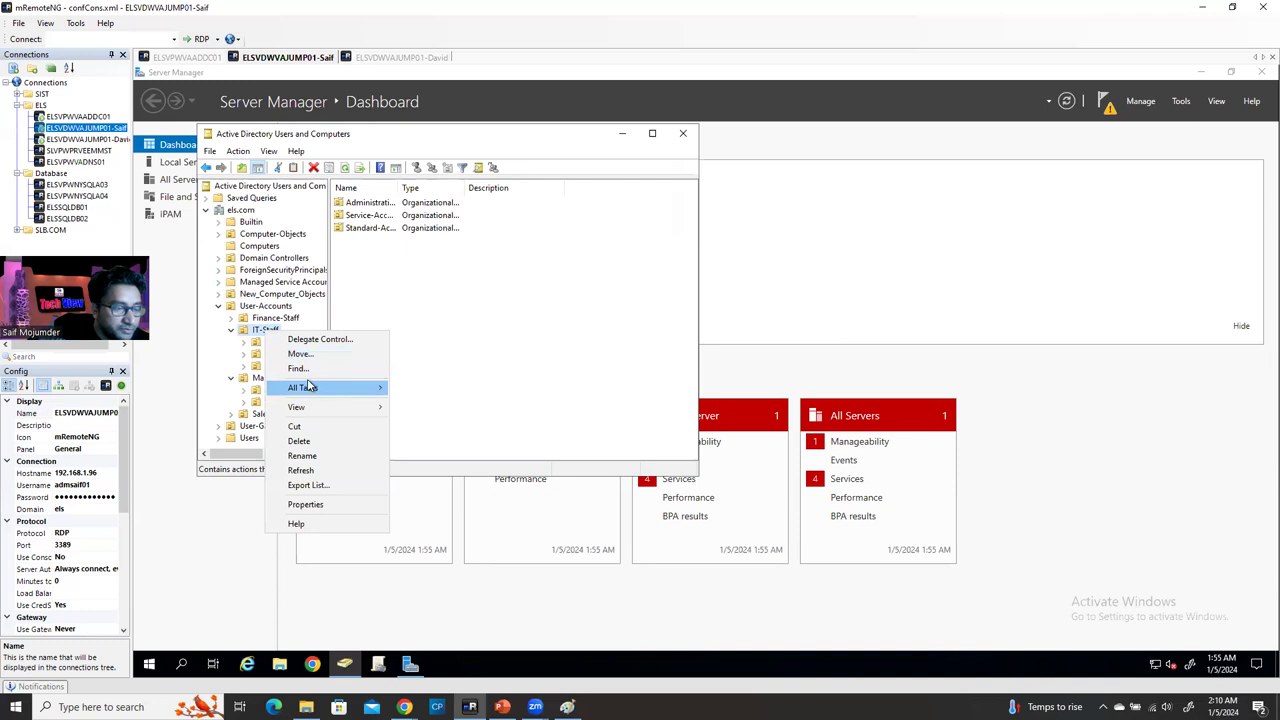
left_click(479, 298)
left_click(181, 58)
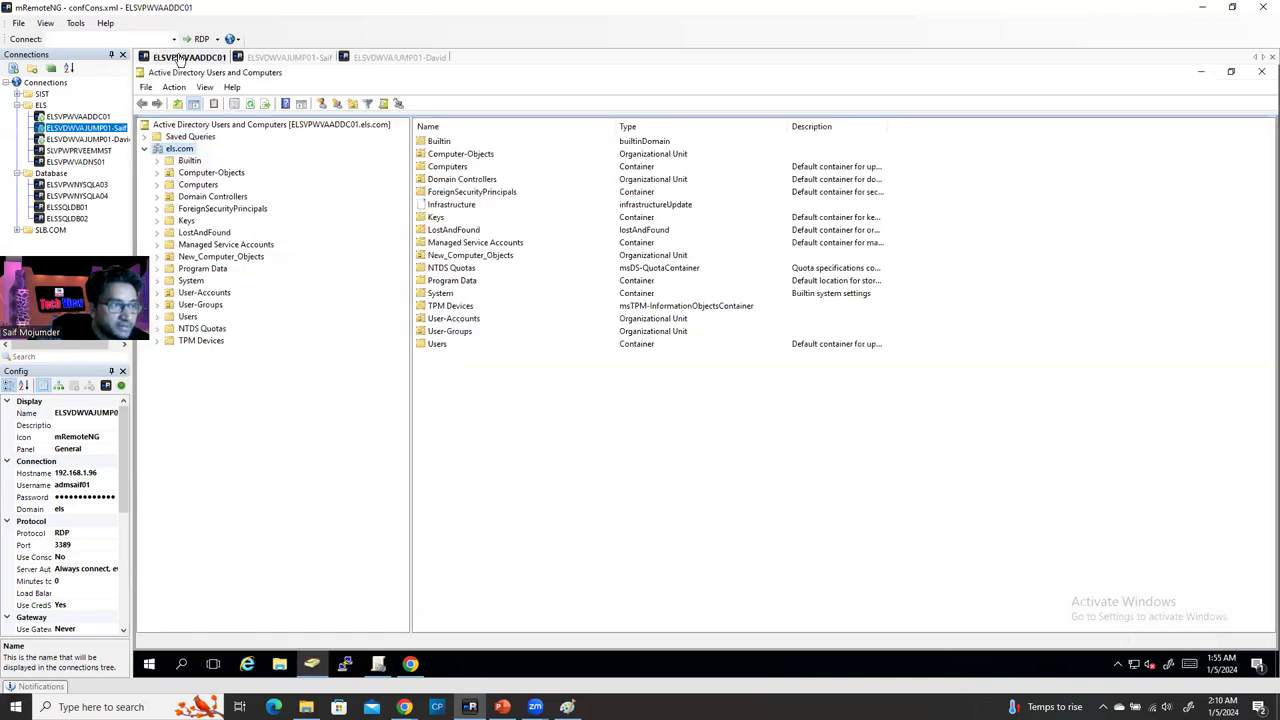
Expand User-Accounts and IT-Staff to review their child OUs, then select User-Accounts.
left_click(157, 293)
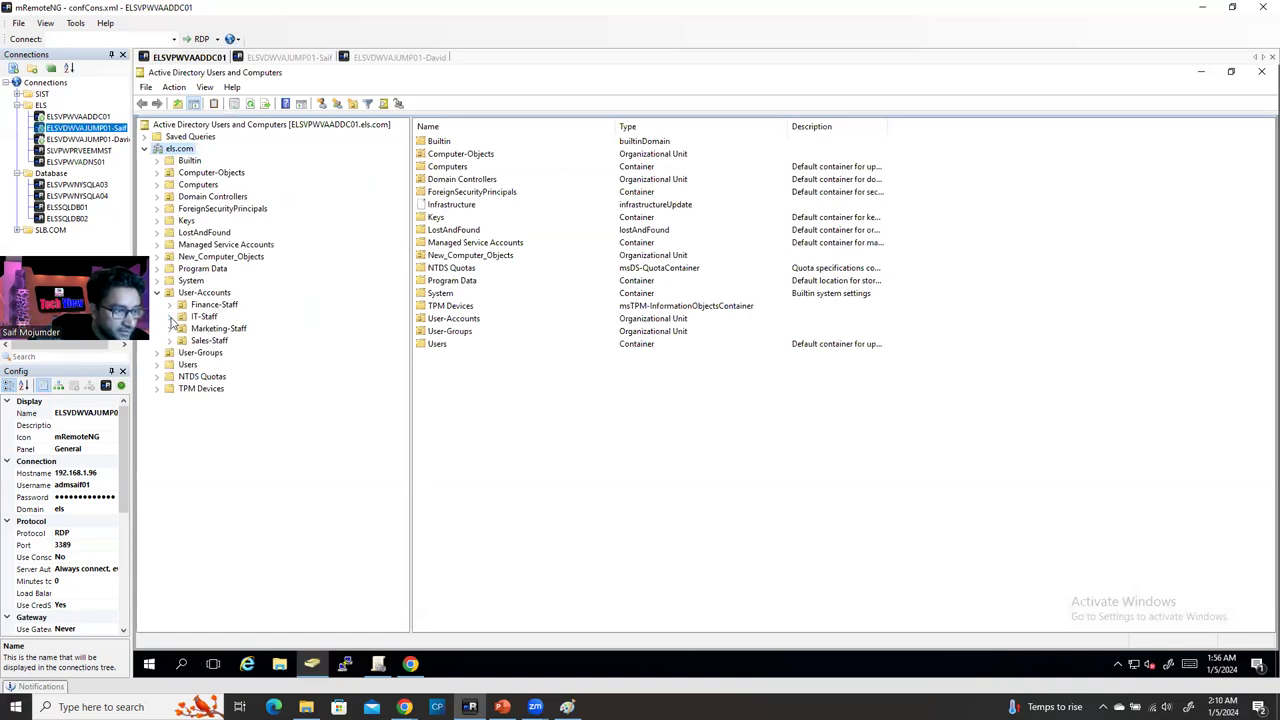
left_click(170, 317)
left_click(203, 317)
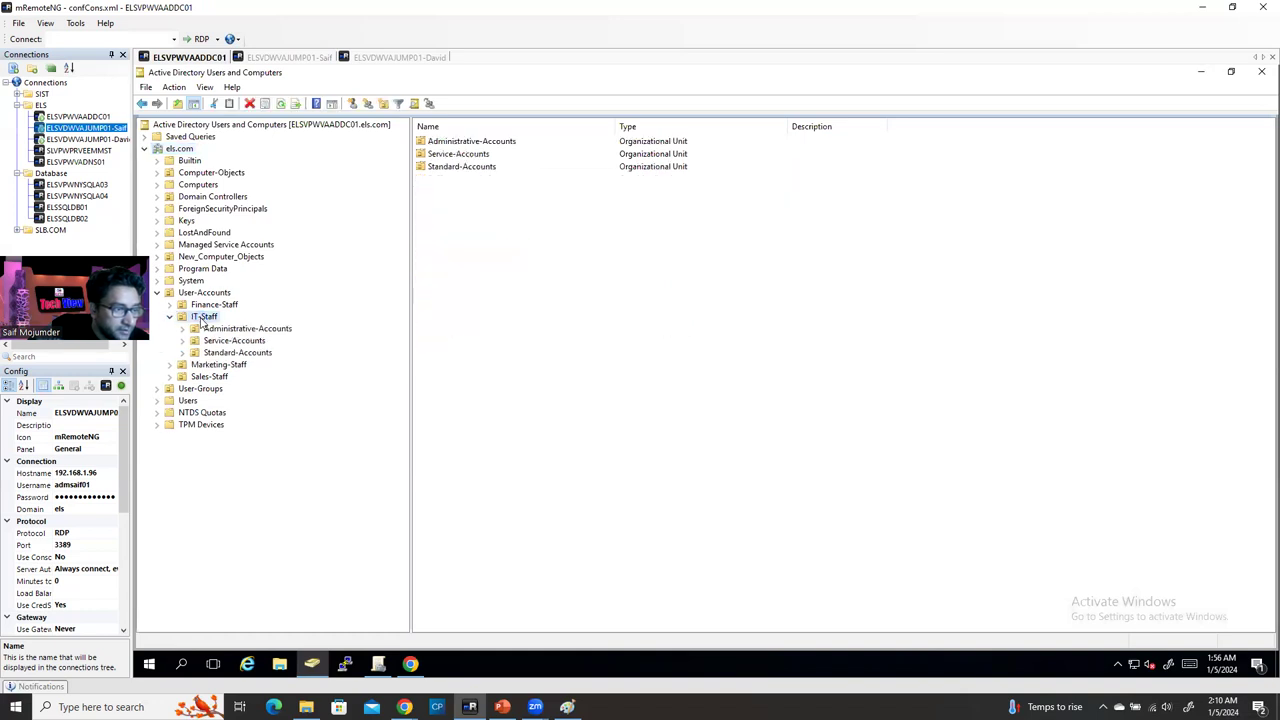
right_click(203, 318)
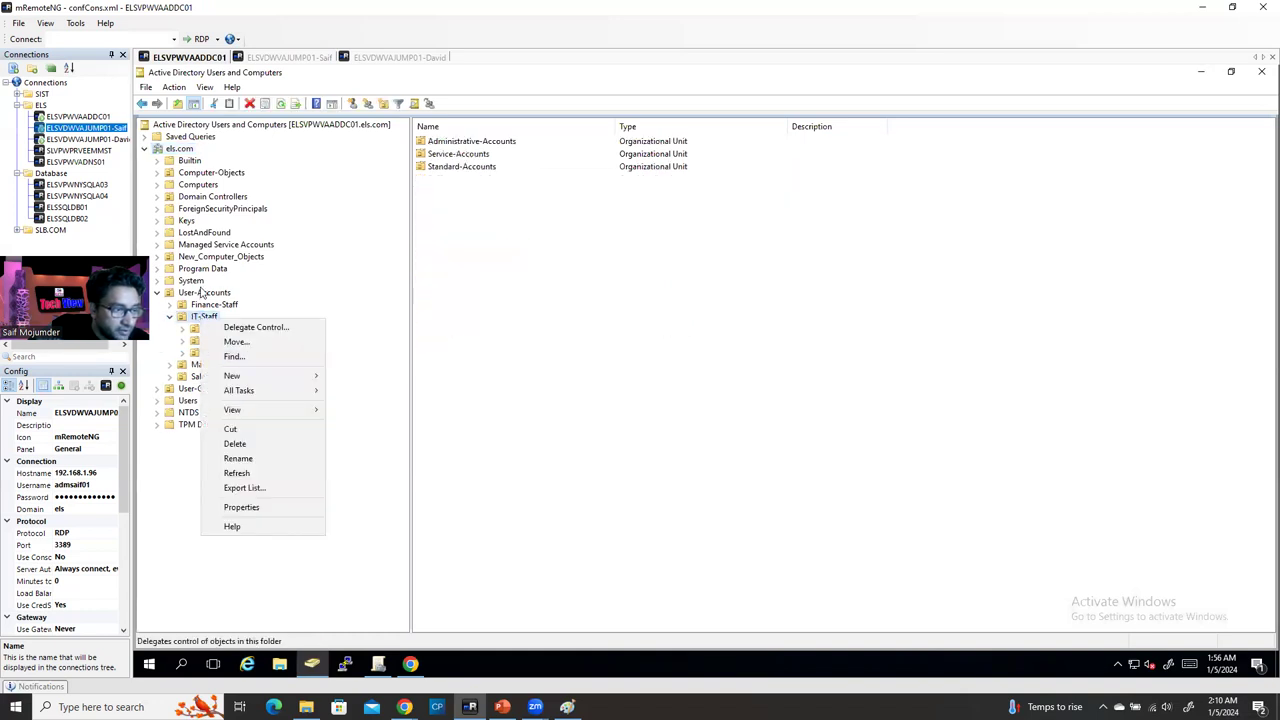
left_click(203, 293)
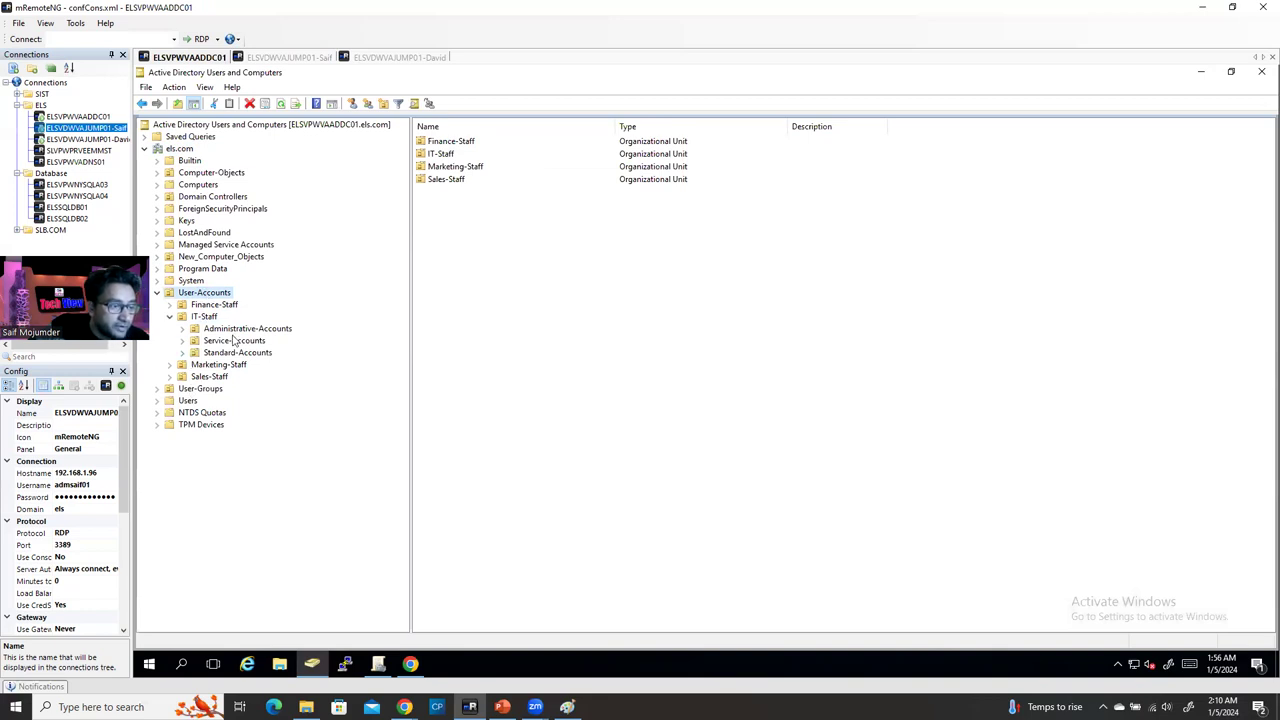
right_click(209, 298)
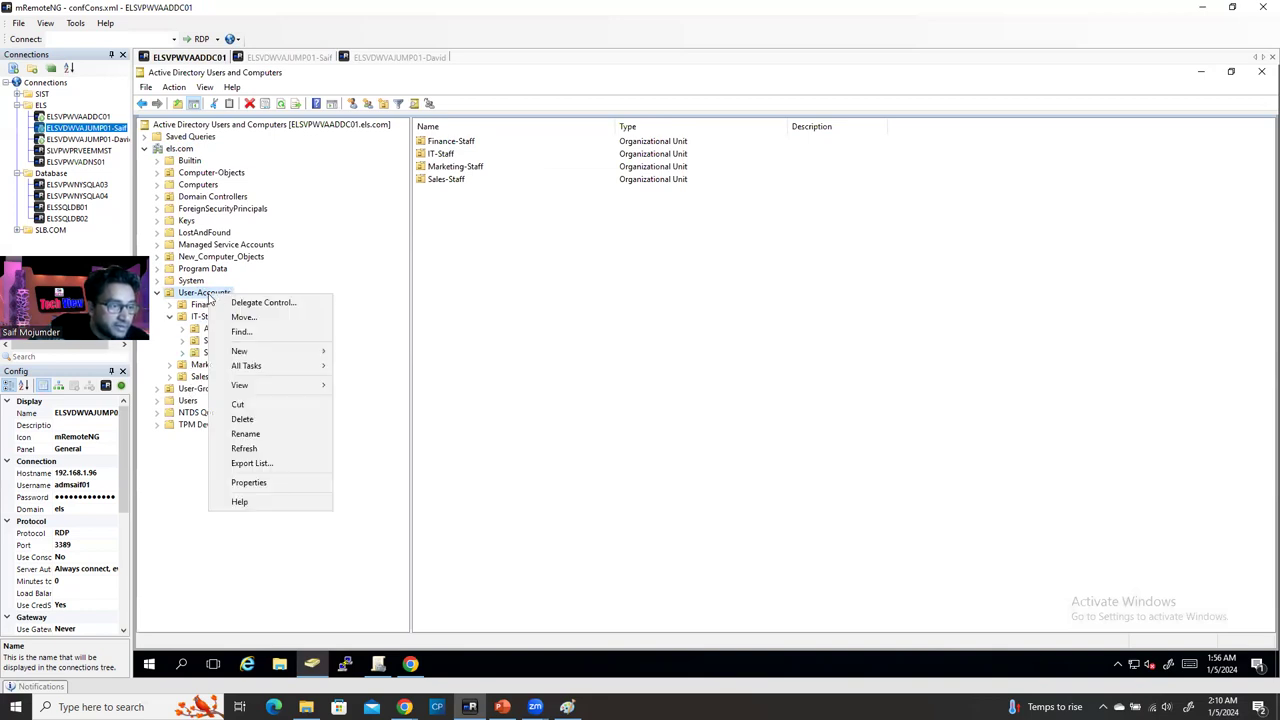
Delegate 'Create, delete, and manage user accounts' on User-Accounts to Server-Management.
mouse_move(262, 351)
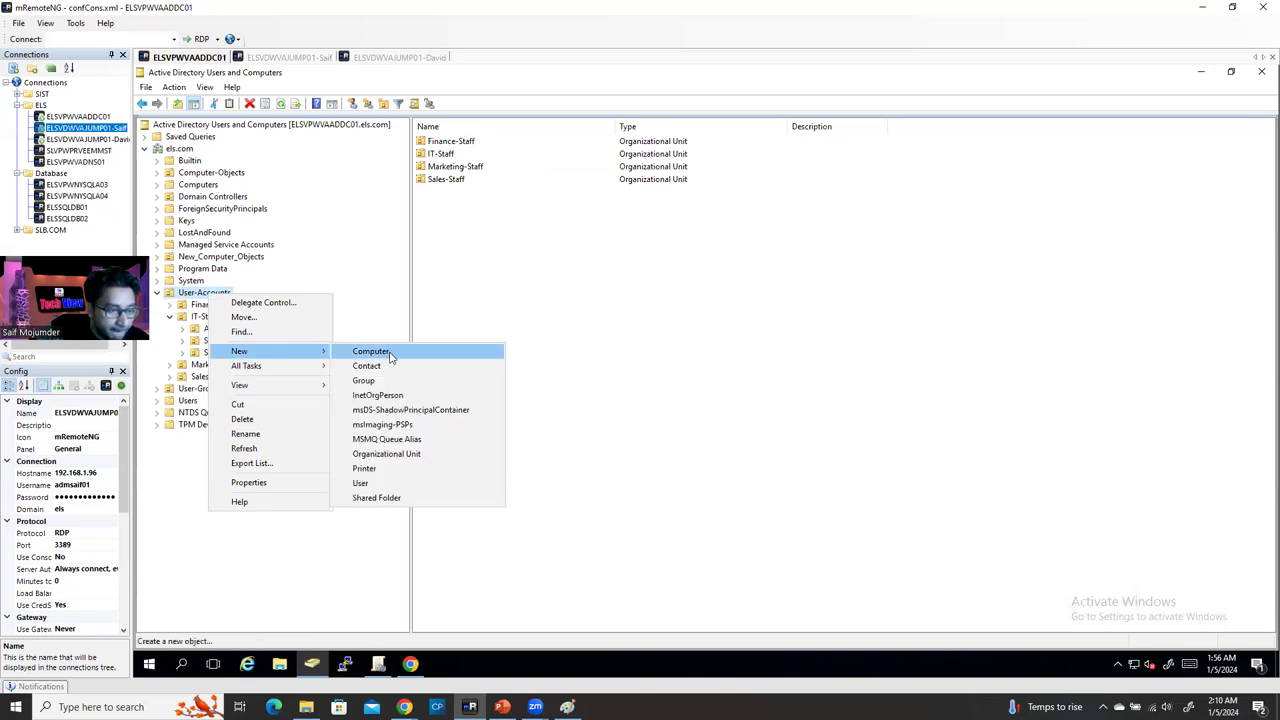
left_click(298, 302)
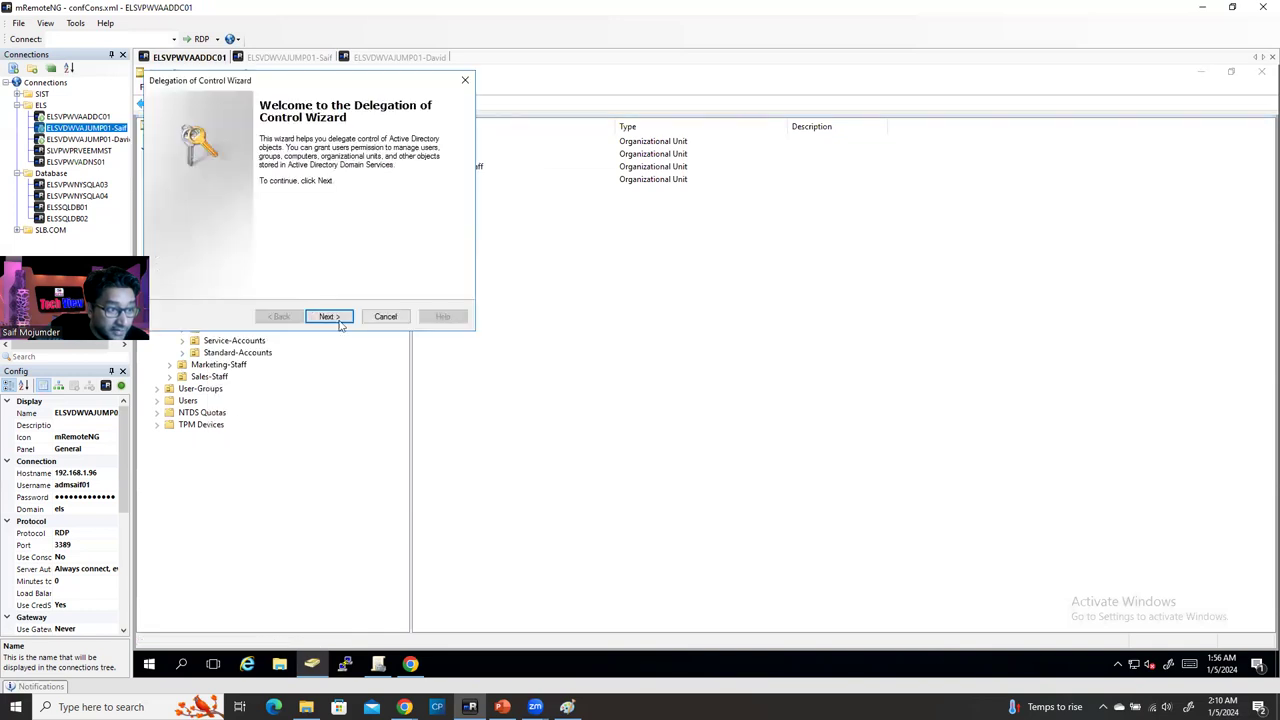
left_click(330, 316)
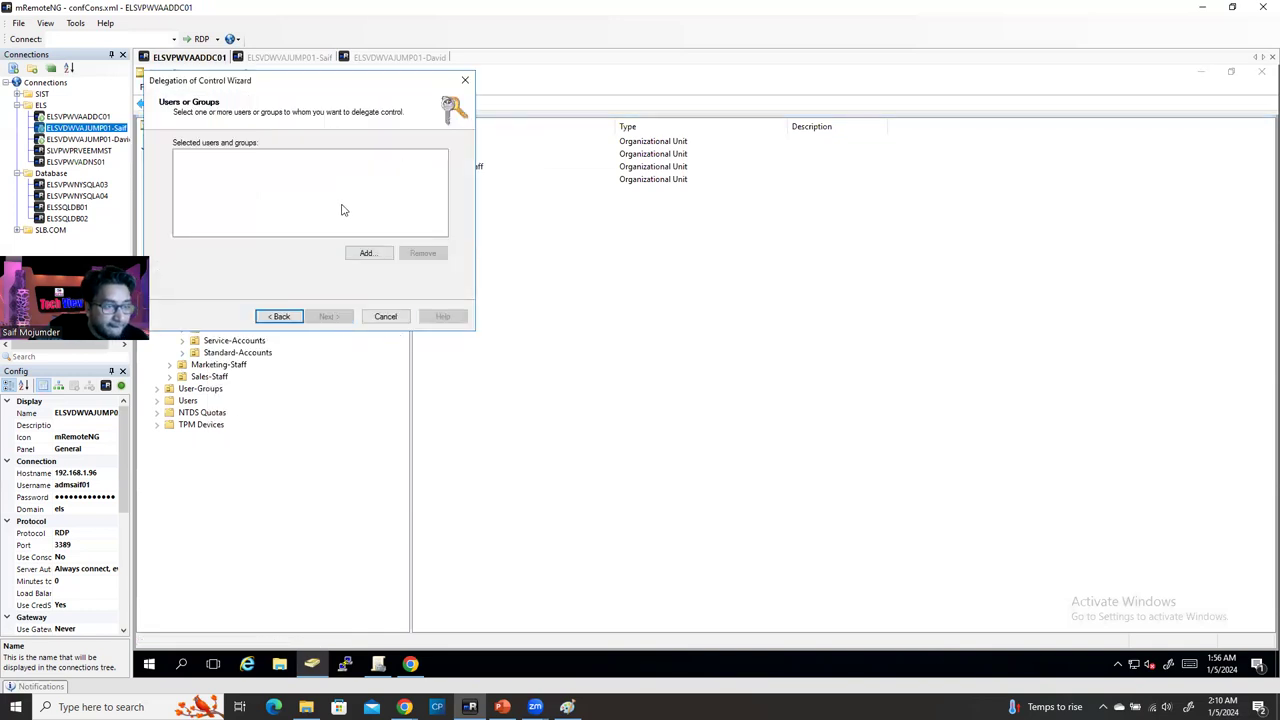
left_click(363, 251)
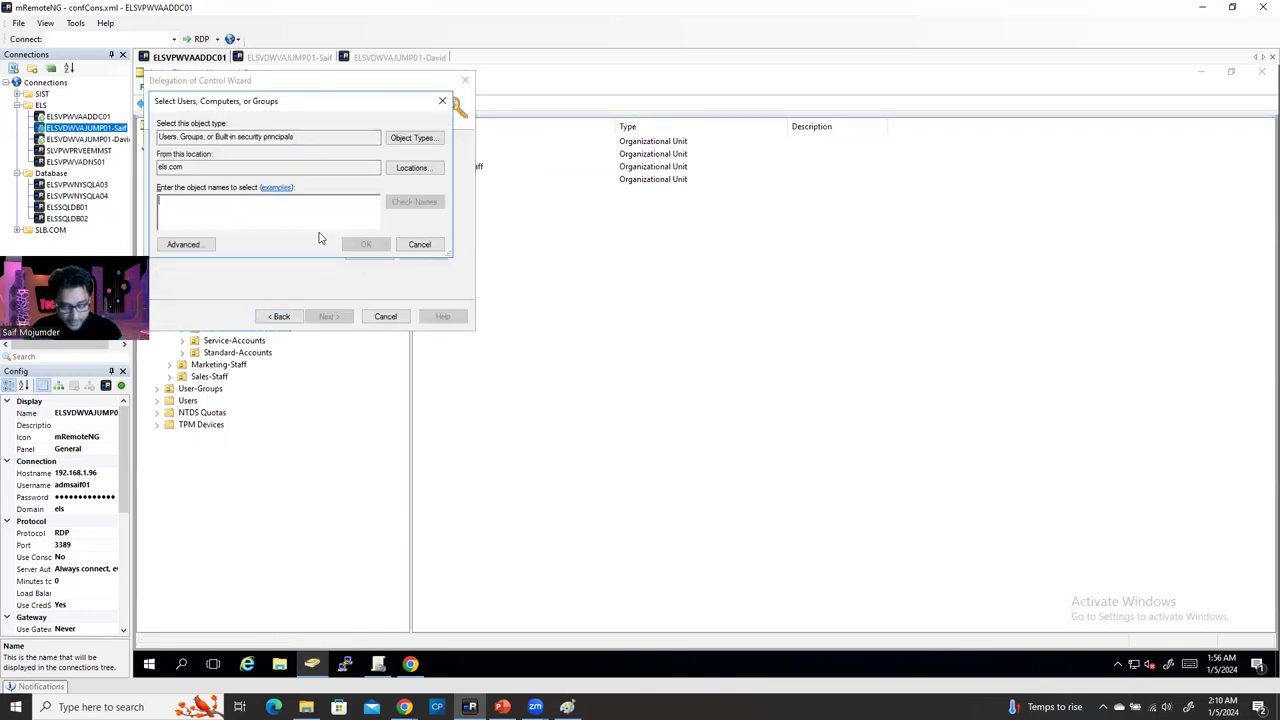
type("server")
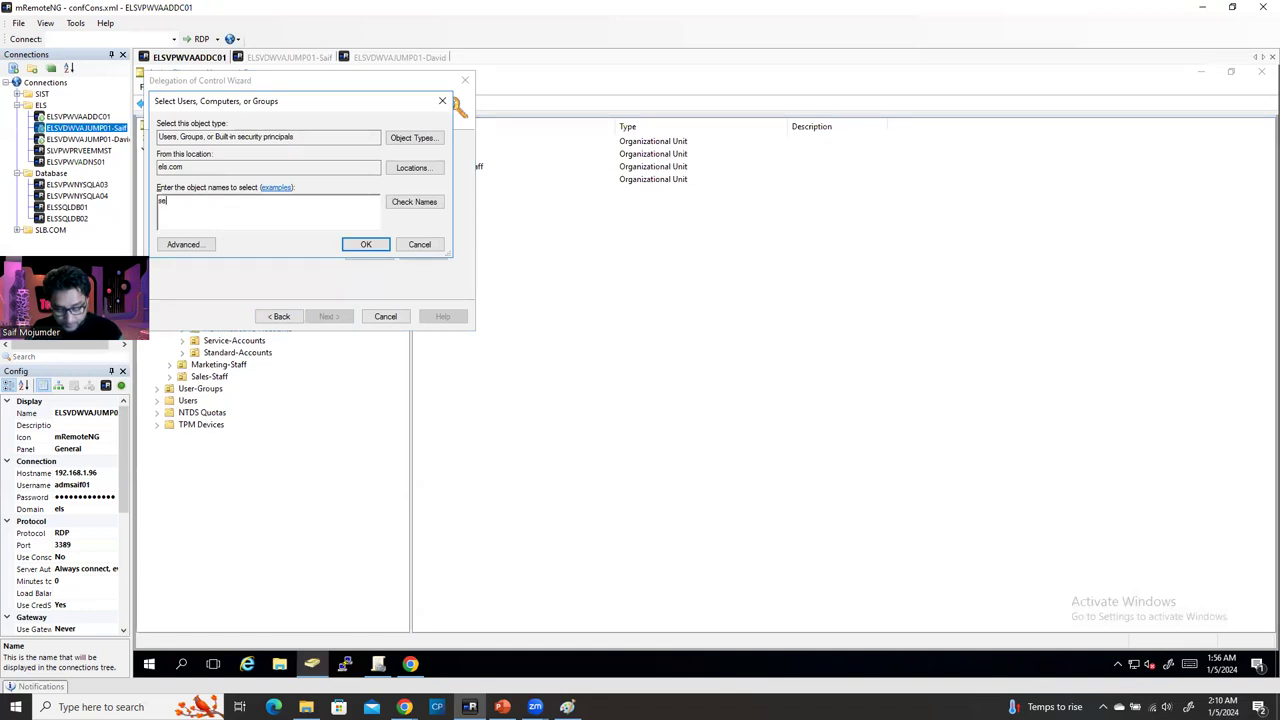
left_click(405, 203)
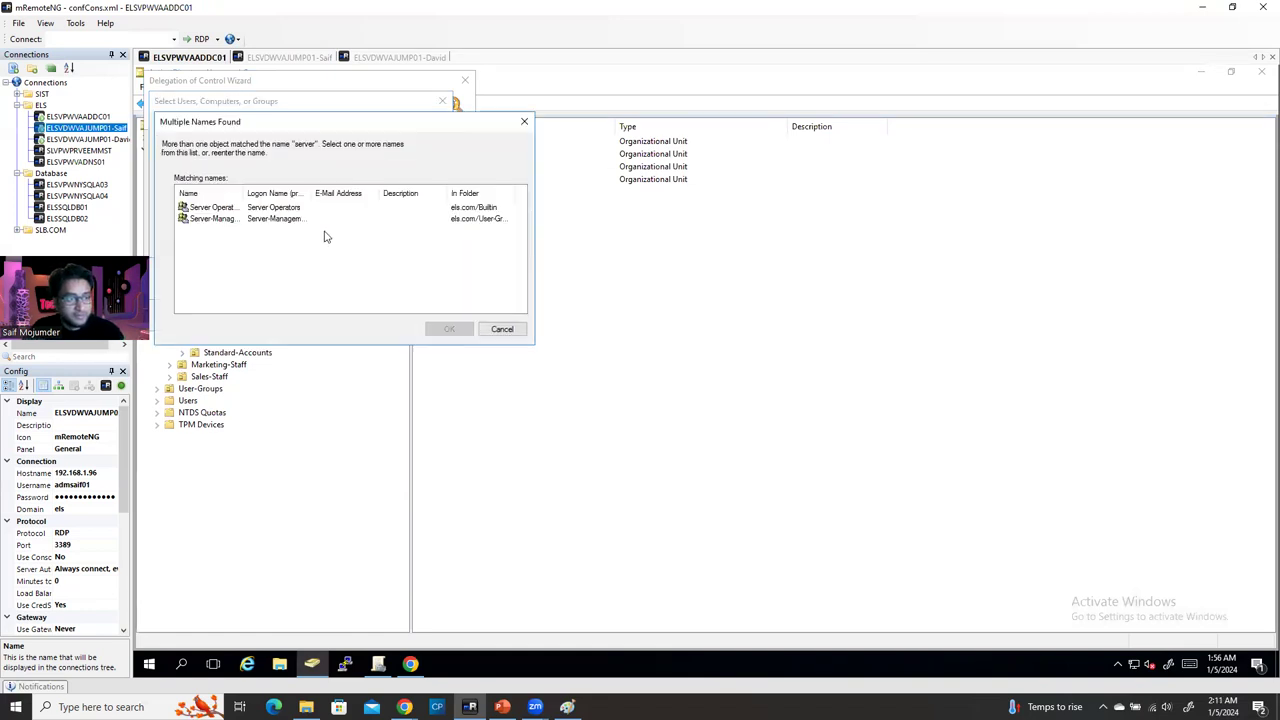
left_click(225, 220)
double_click(225, 220)
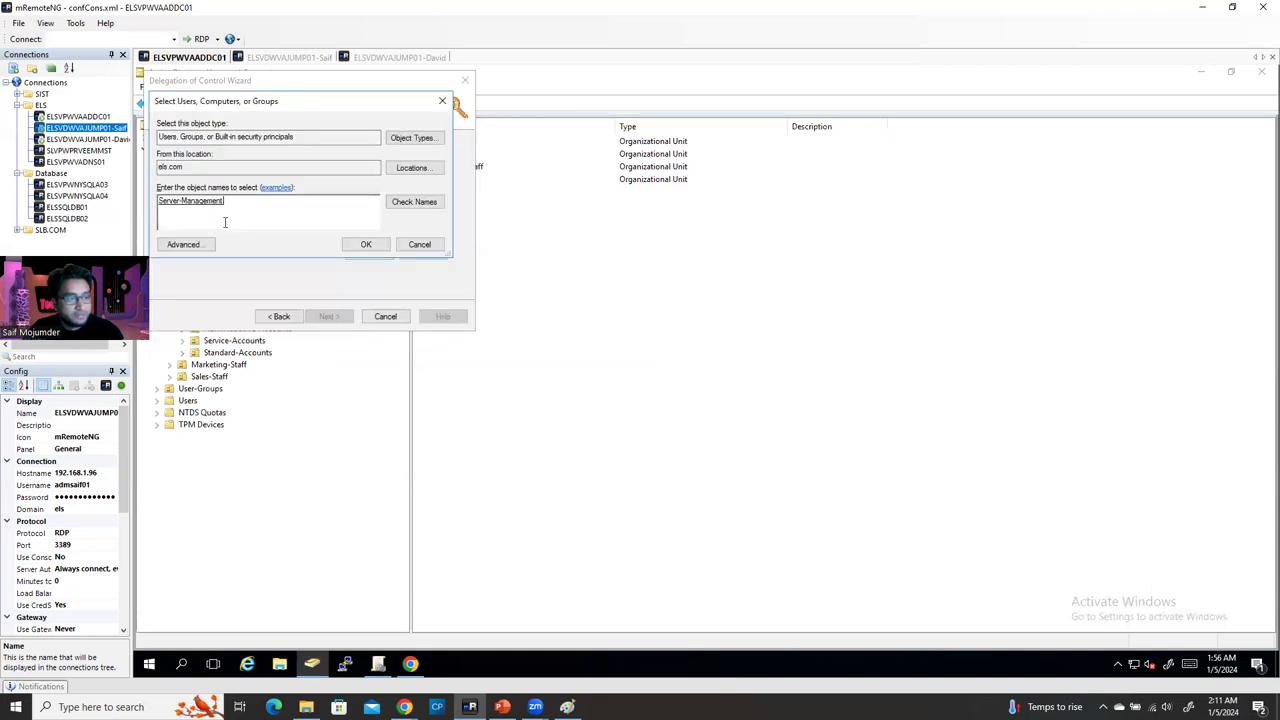
left_click(366, 244)
left_click(331, 317)
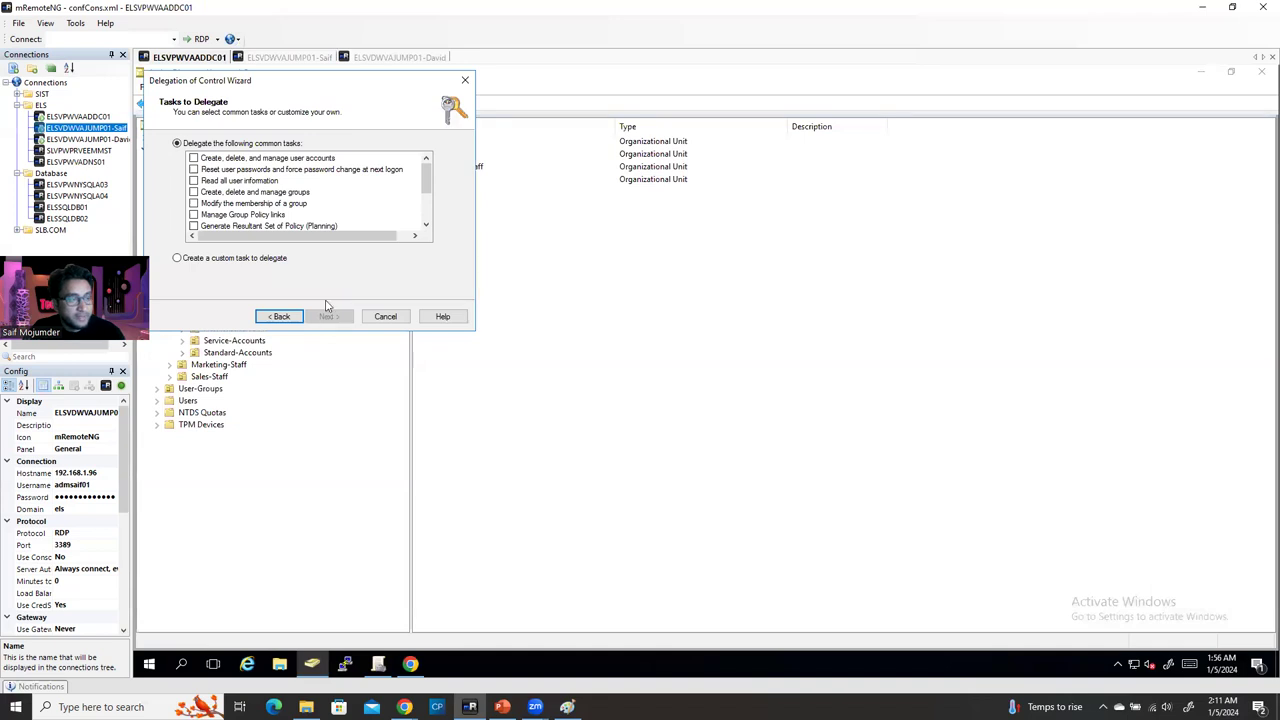
left_click(194, 159)
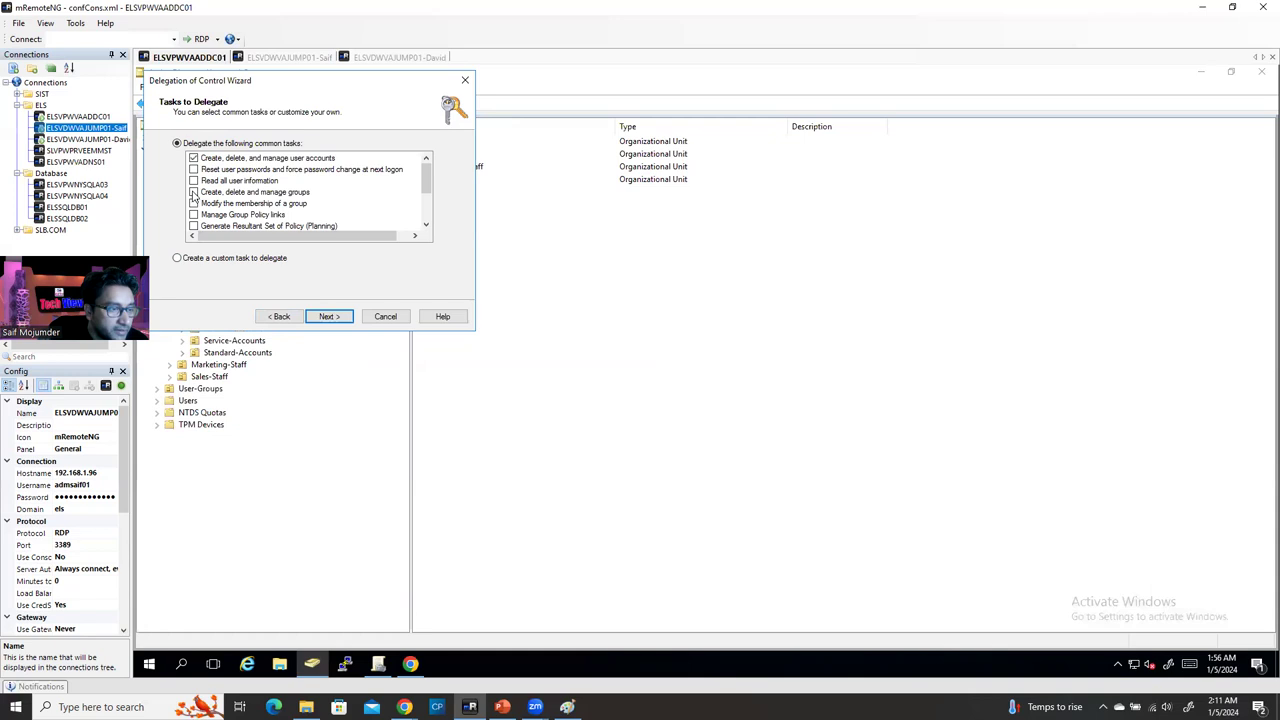
left_click(336, 316)
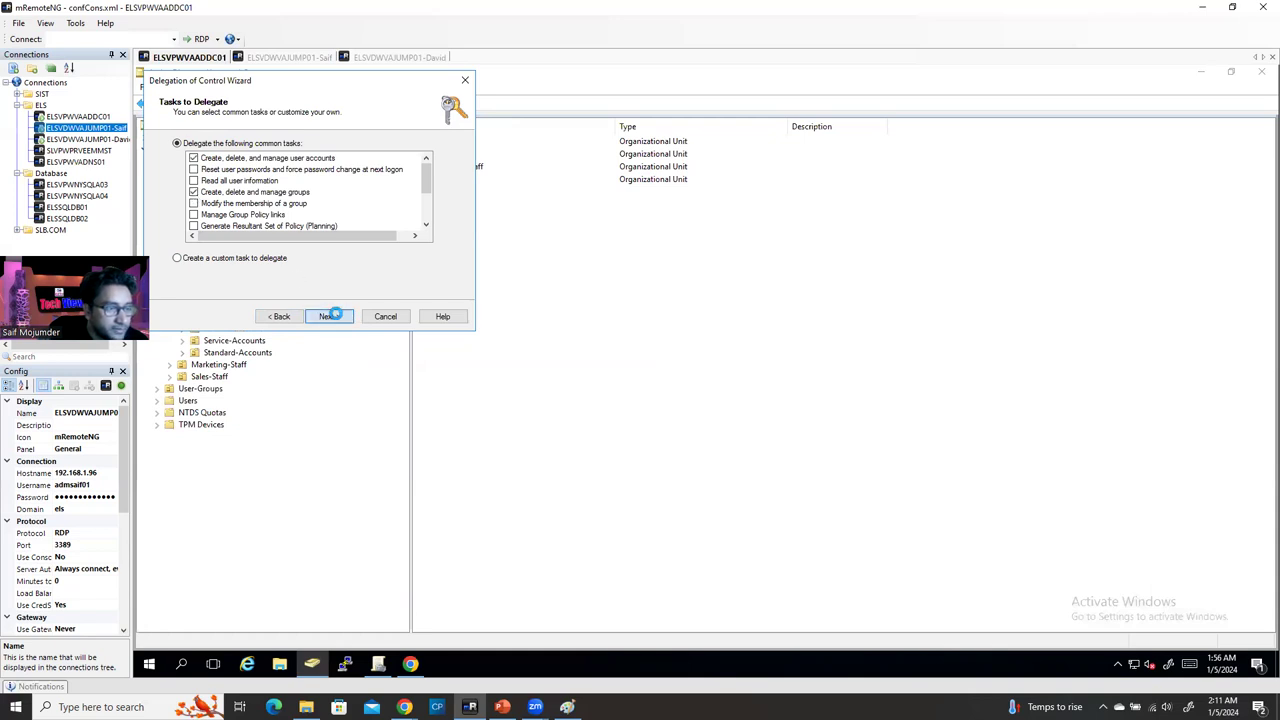
left_click(329, 316)
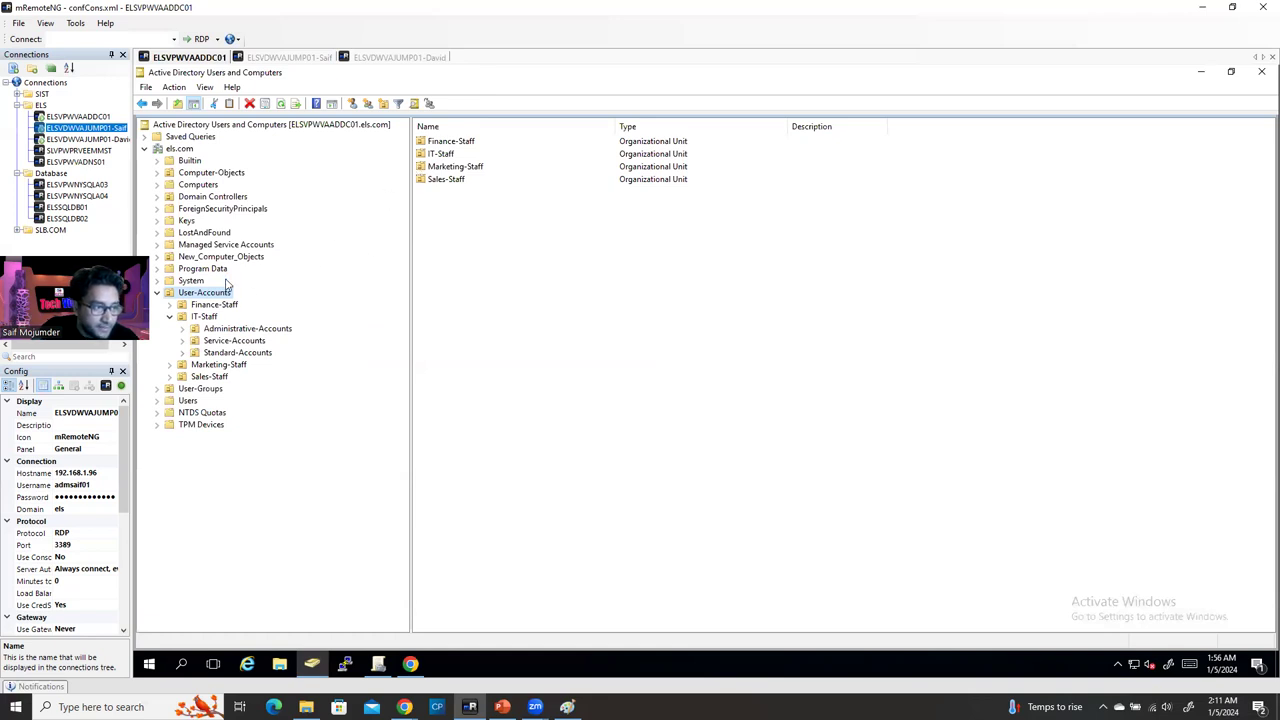
Refresh the directory views on both servers and check User-Accounts' available actions on the jump server.
left_click(281, 104)
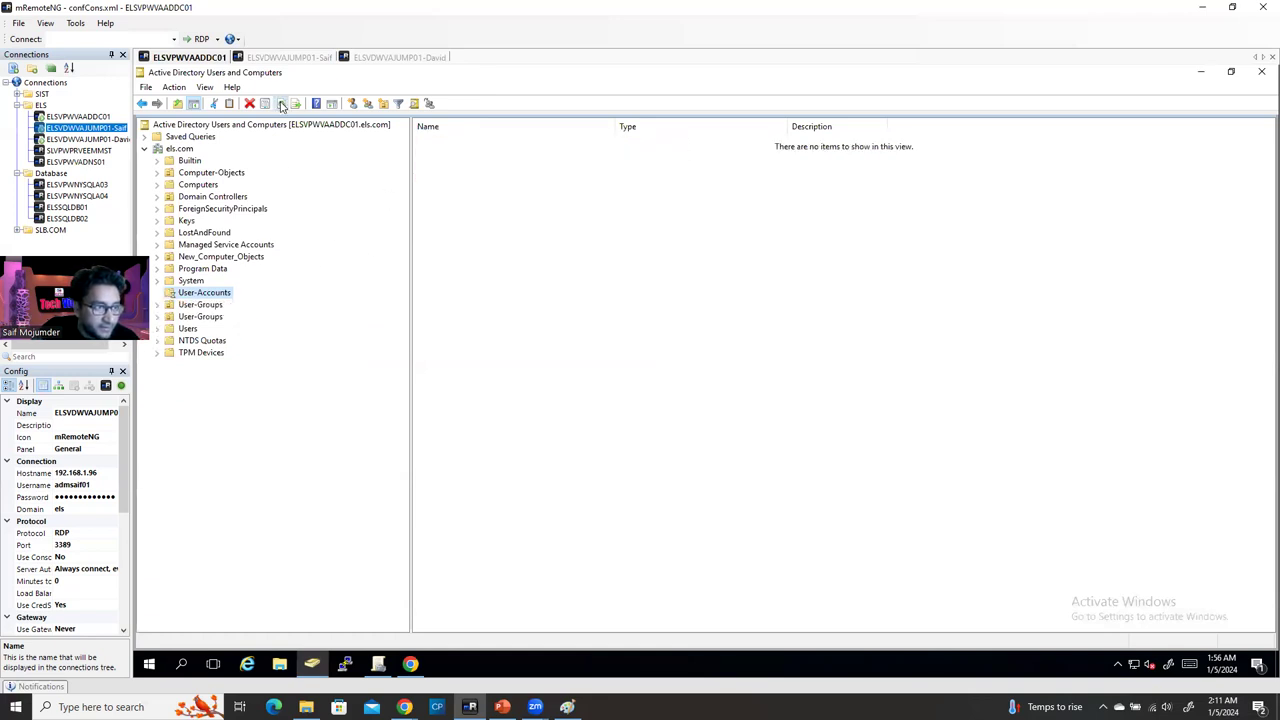
left_click(299, 58)
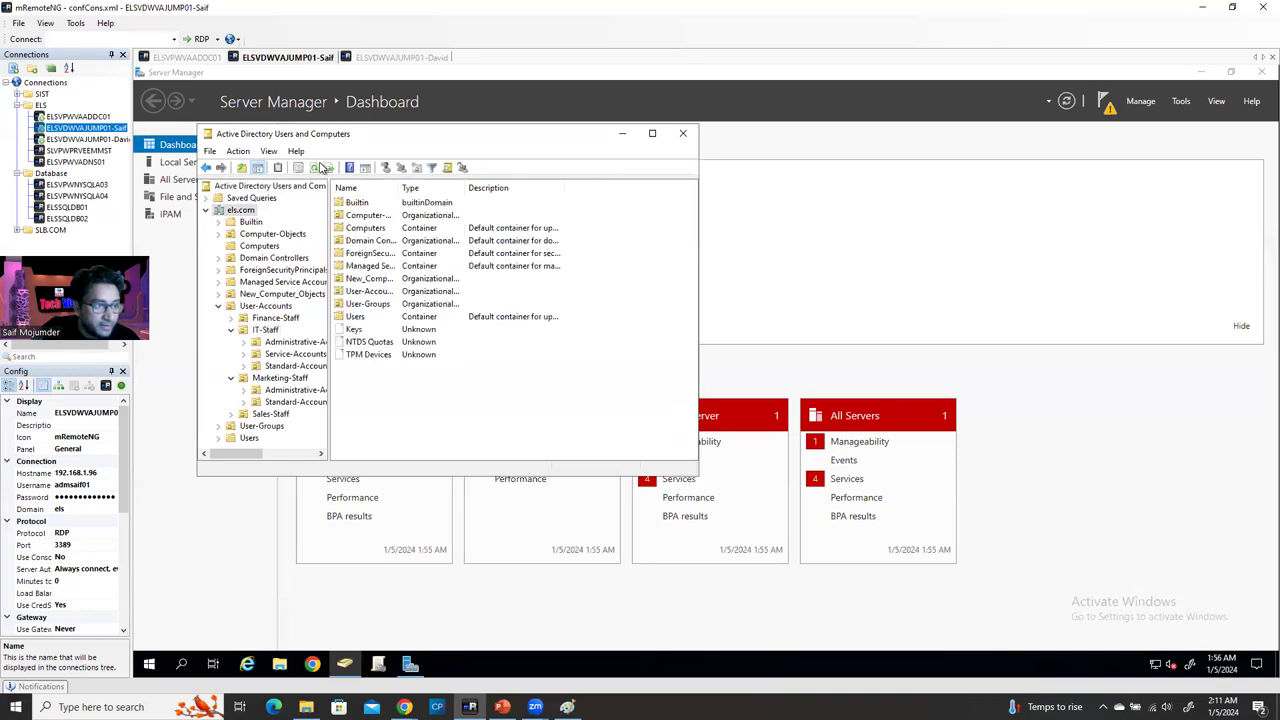
key("F5")
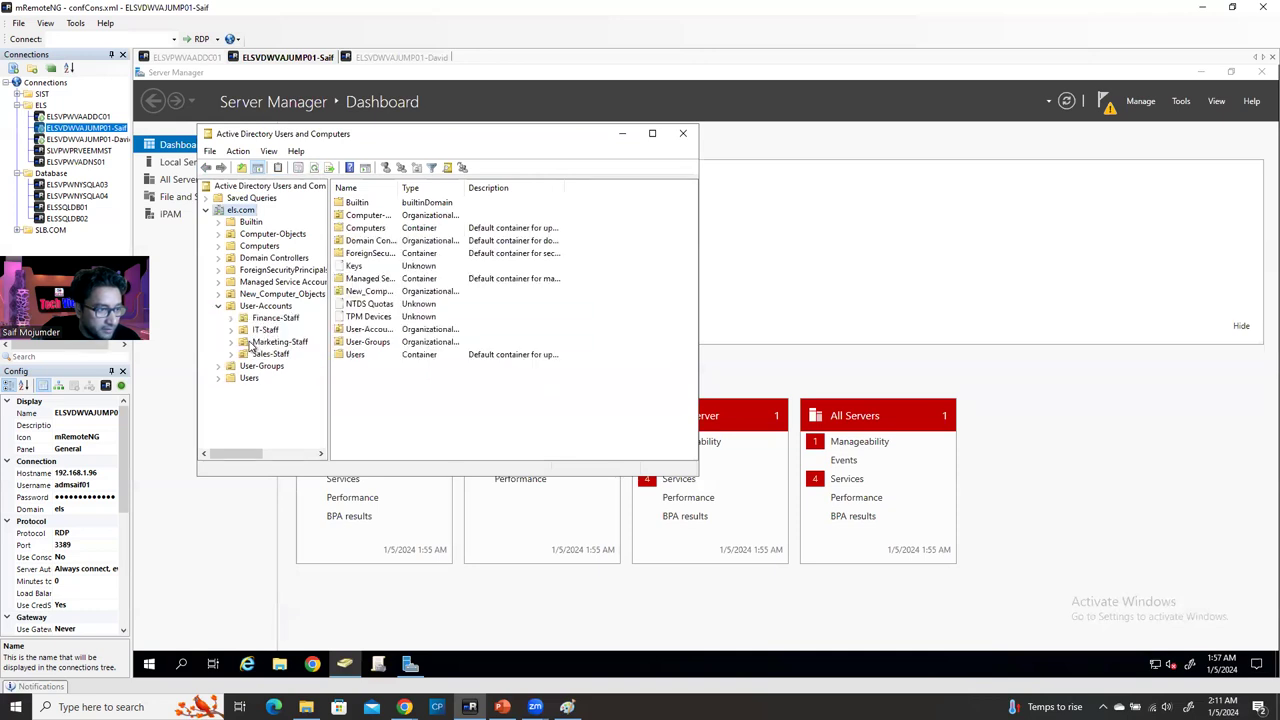
left_click(266, 307)
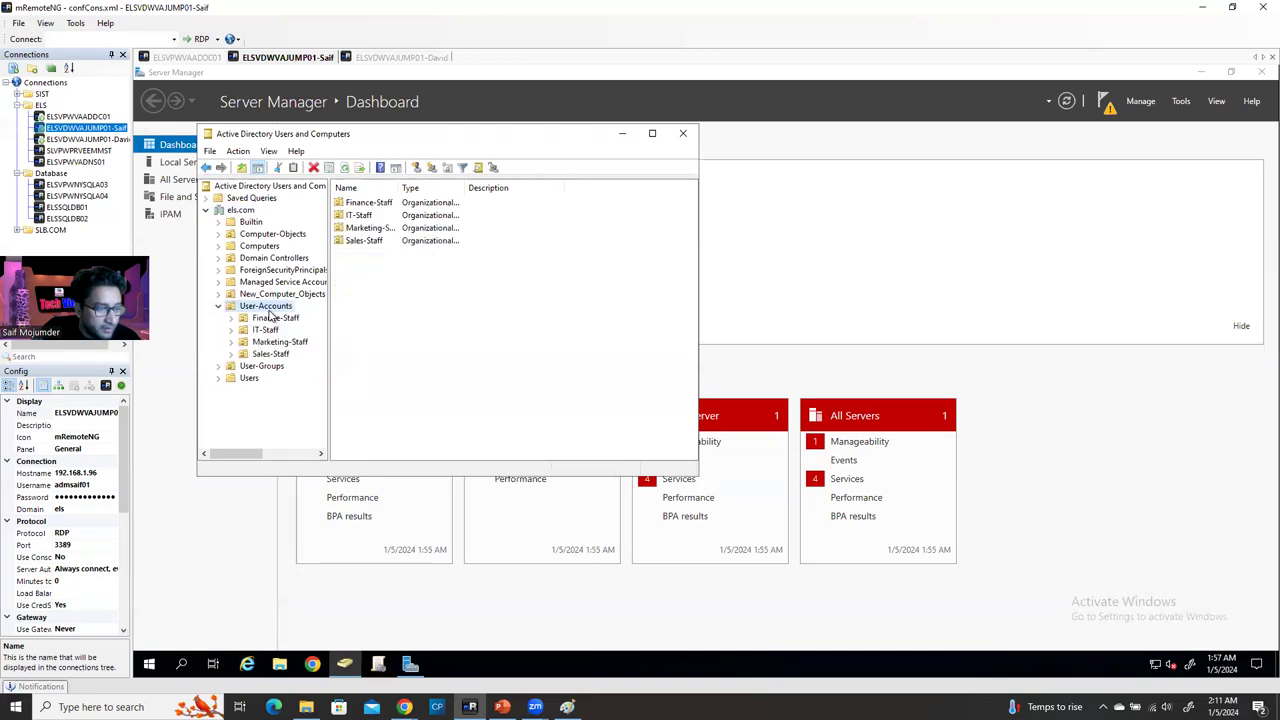
right_click(268, 311)
mouse_move(316, 370)
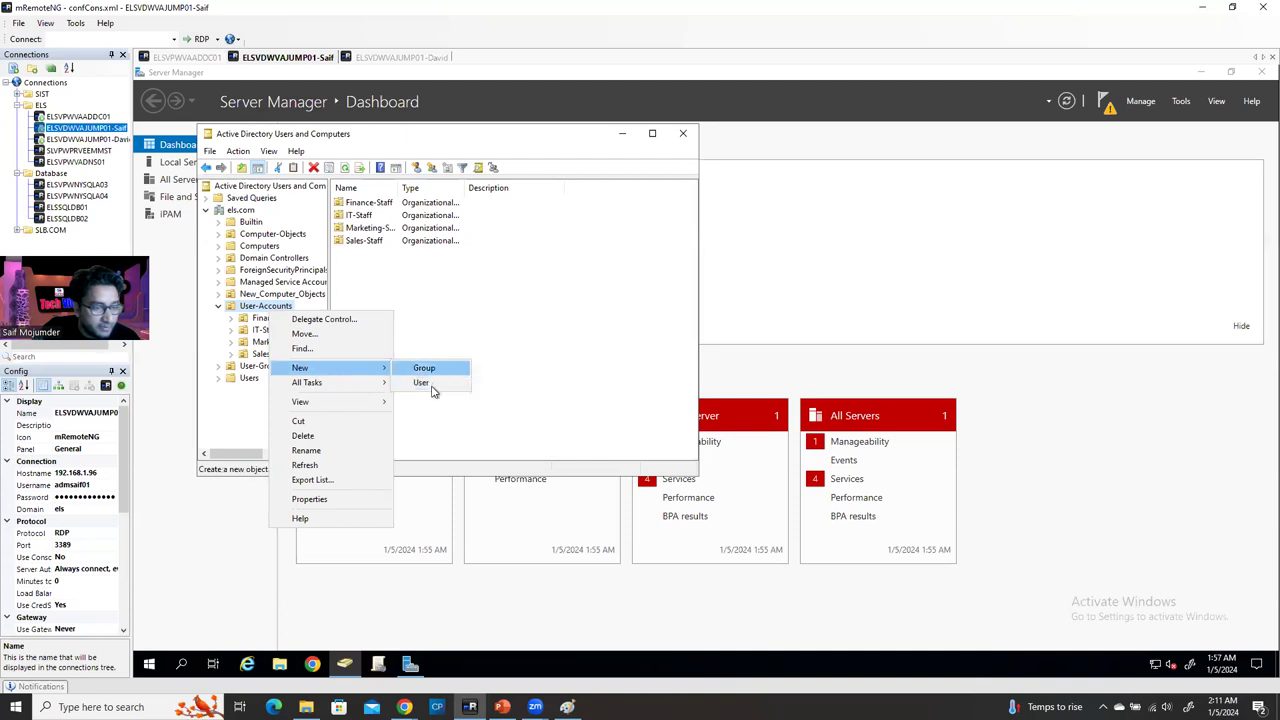
left_click(258, 321)
Browse Finance-Staff, IT-Staff's Administrative-Accounts and User-Groups, checking their available actions.
left_click(268, 318)
left_click(268, 330)
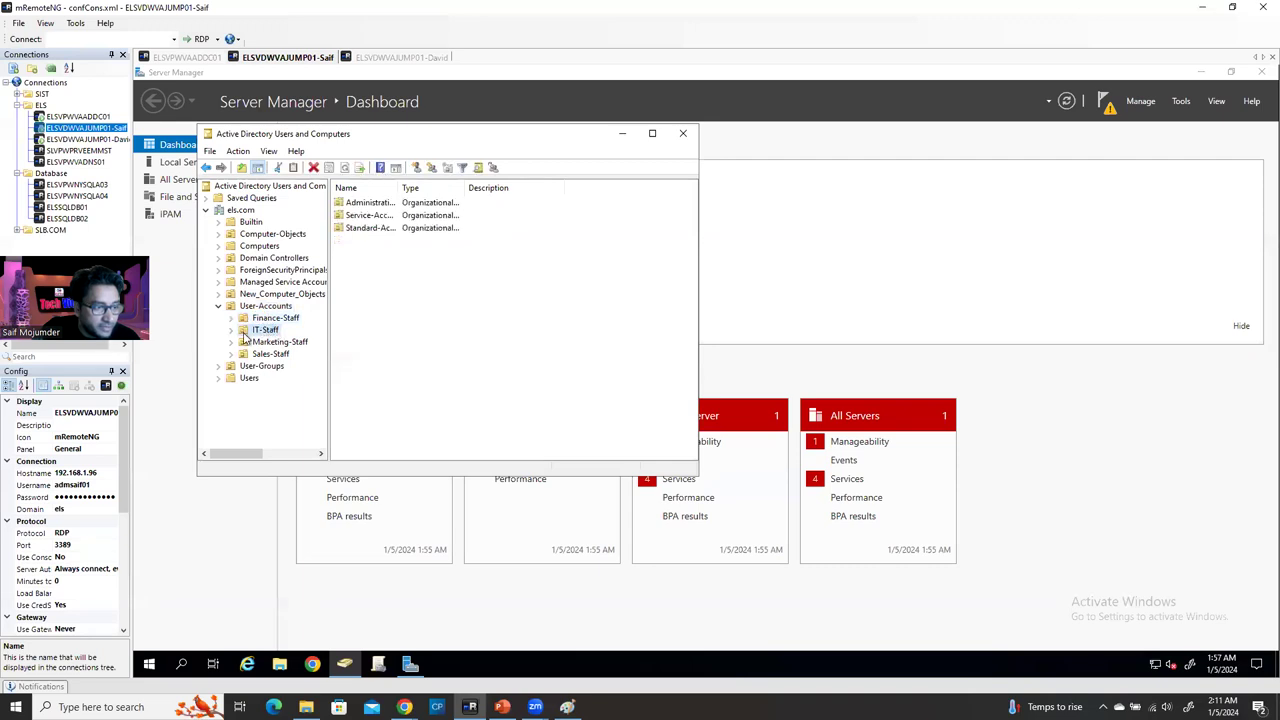
left_click(232, 330)
left_click(295, 344)
right_click(415, 318)
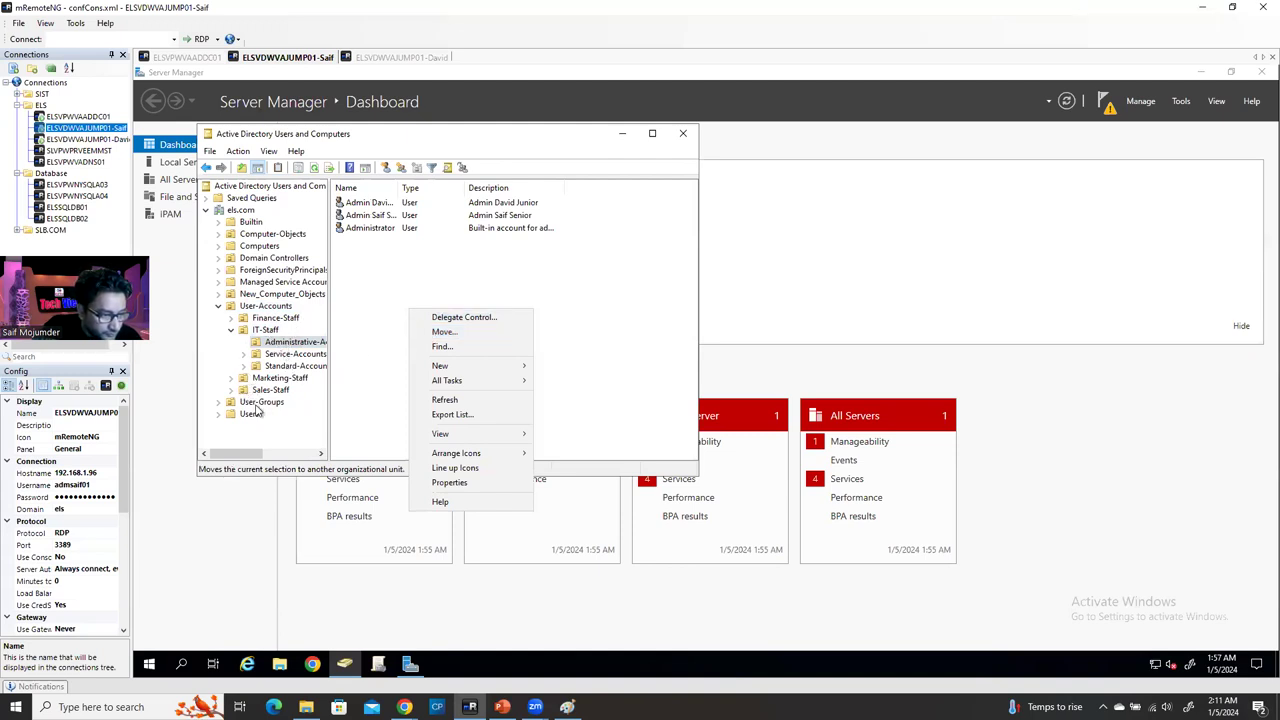
left_click(258, 403)
right_click(249, 406)
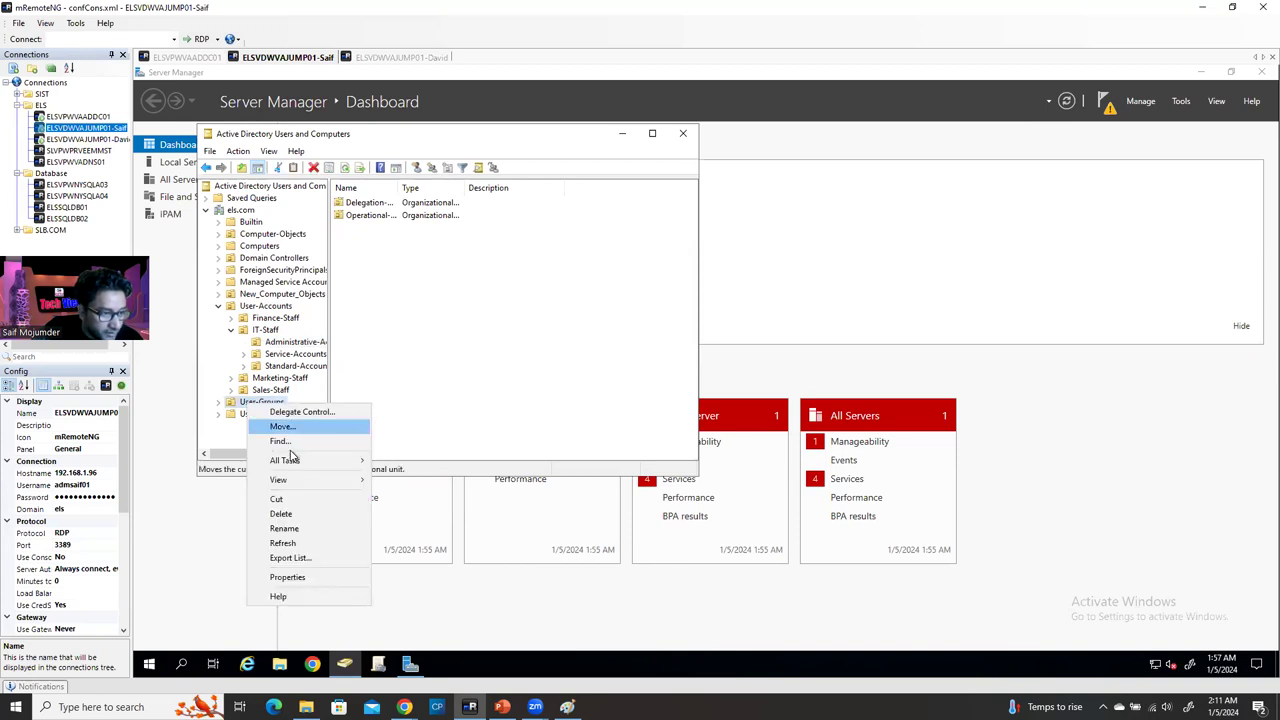
Show the New submenu from User-Accounts' empty list pane.
left_click(266, 307)
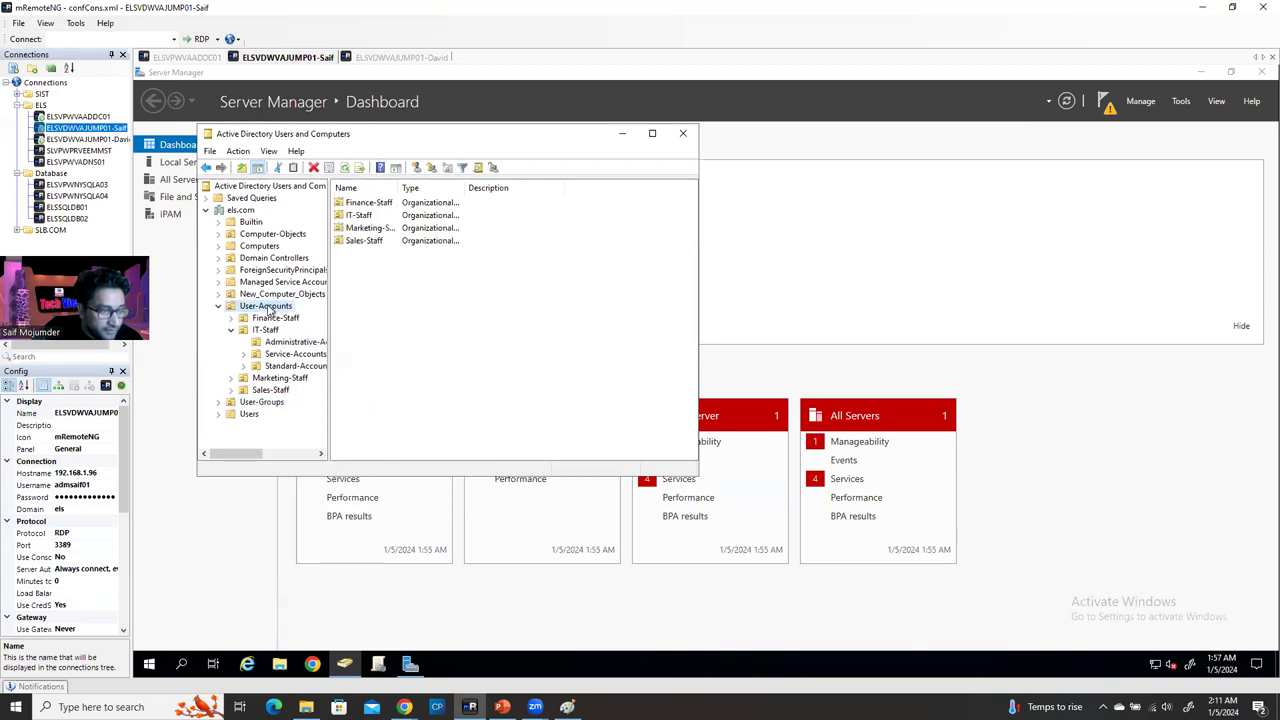
right_click(489, 296)
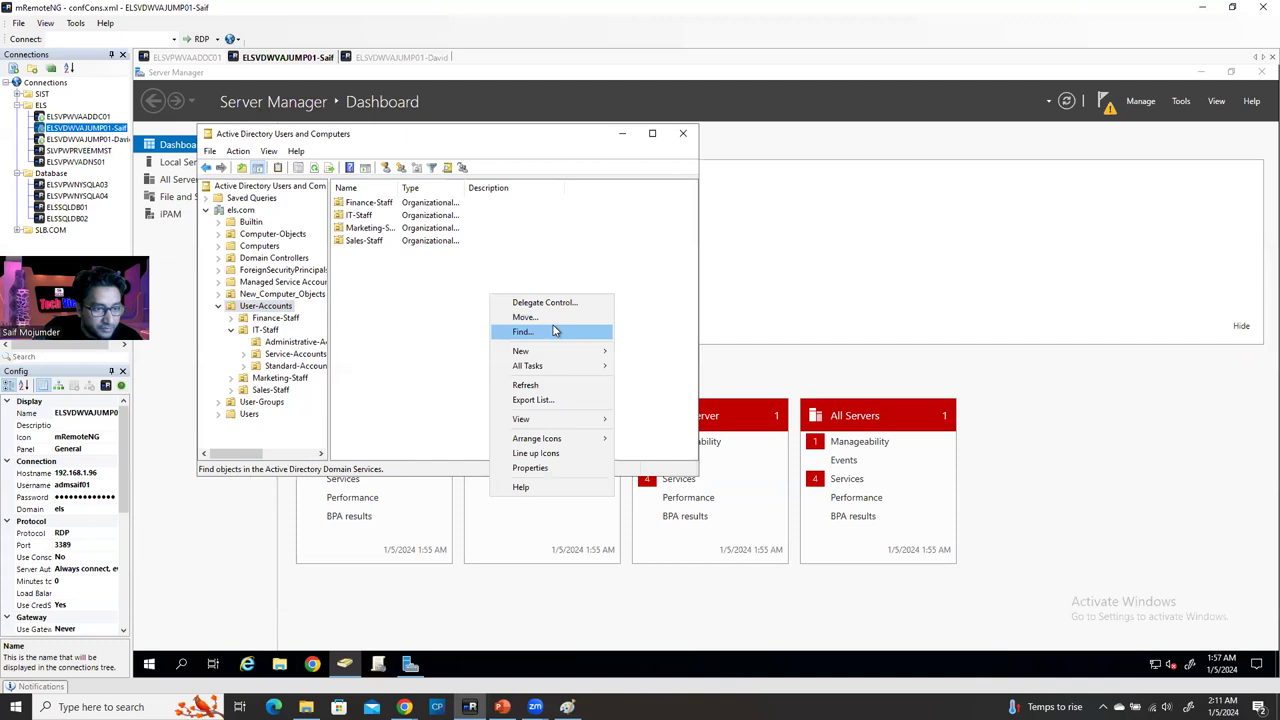
mouse_move(552, 351)
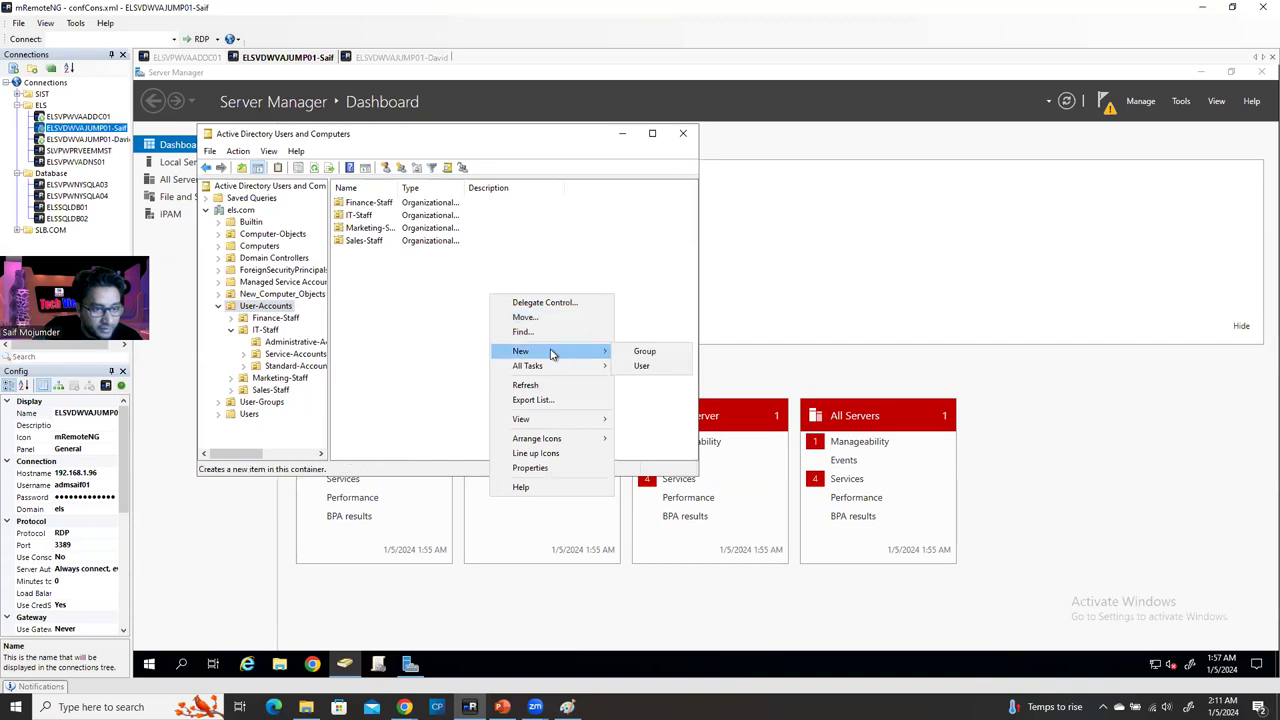
Create a test group 'asdasdas' in User-Accounts, then delete it.
left_click(658, 356)
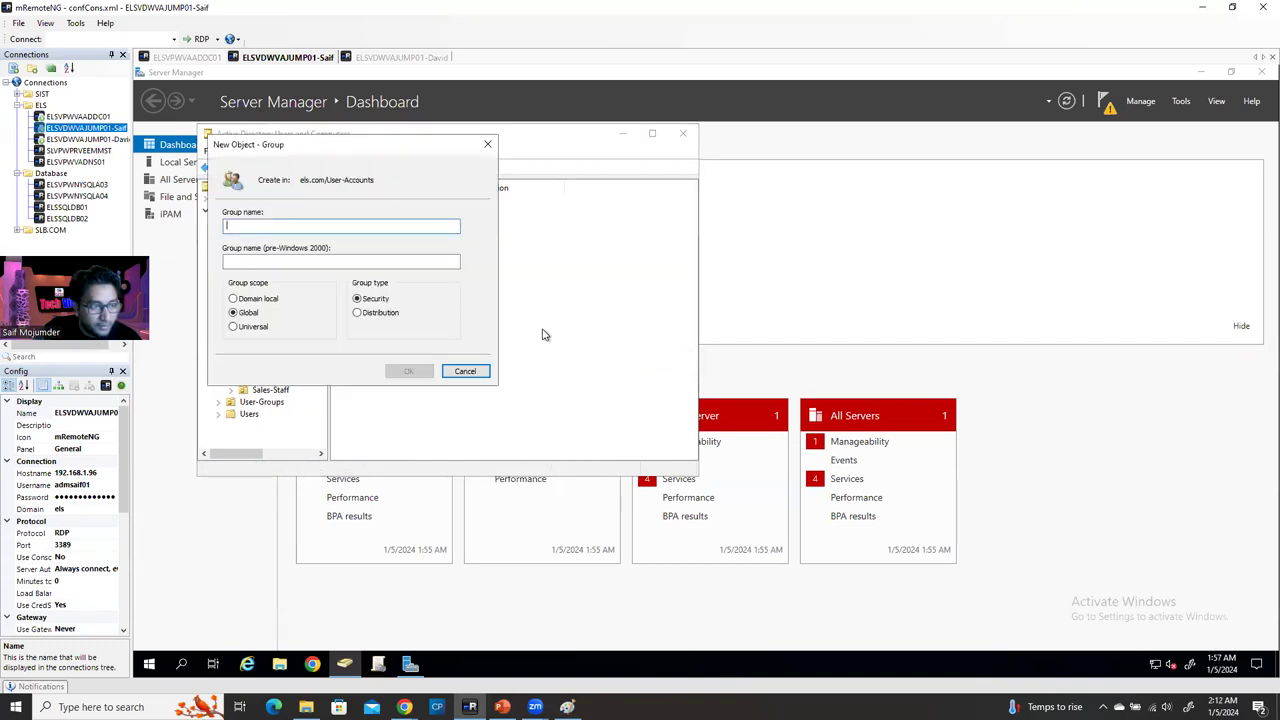
type("asdasdas")
left_click(409, 371)
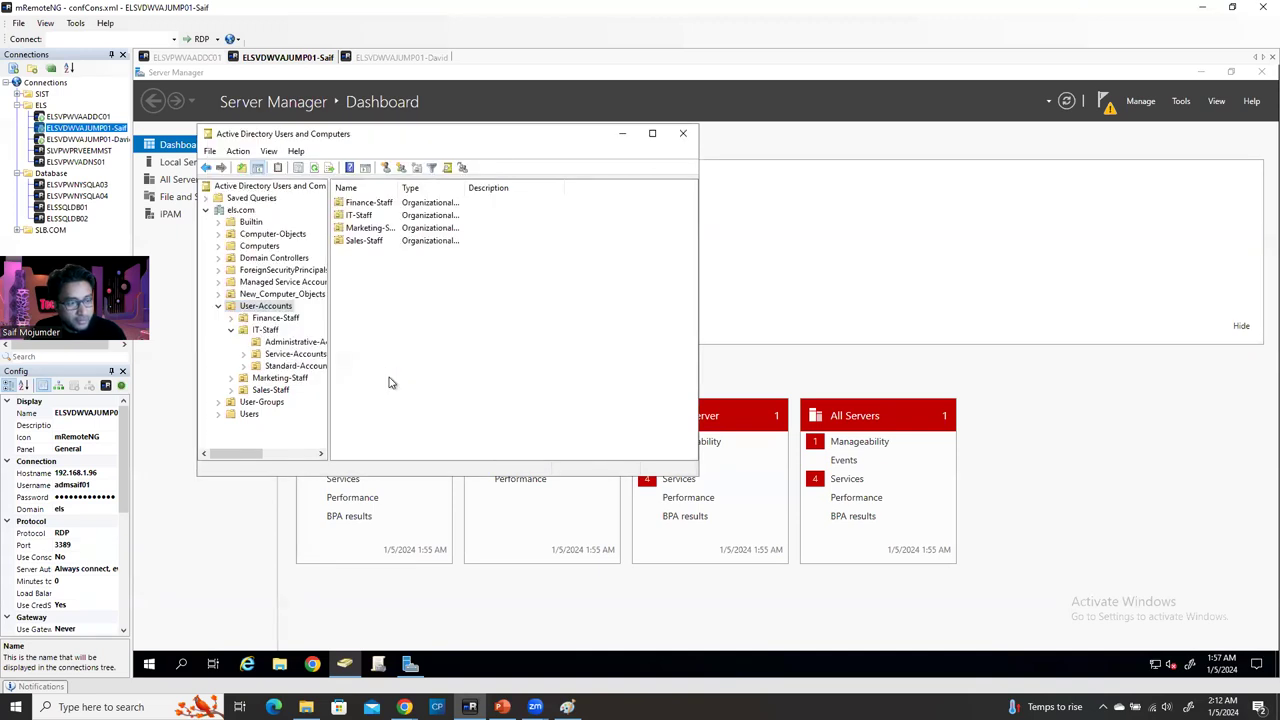
right_click(385, 207)
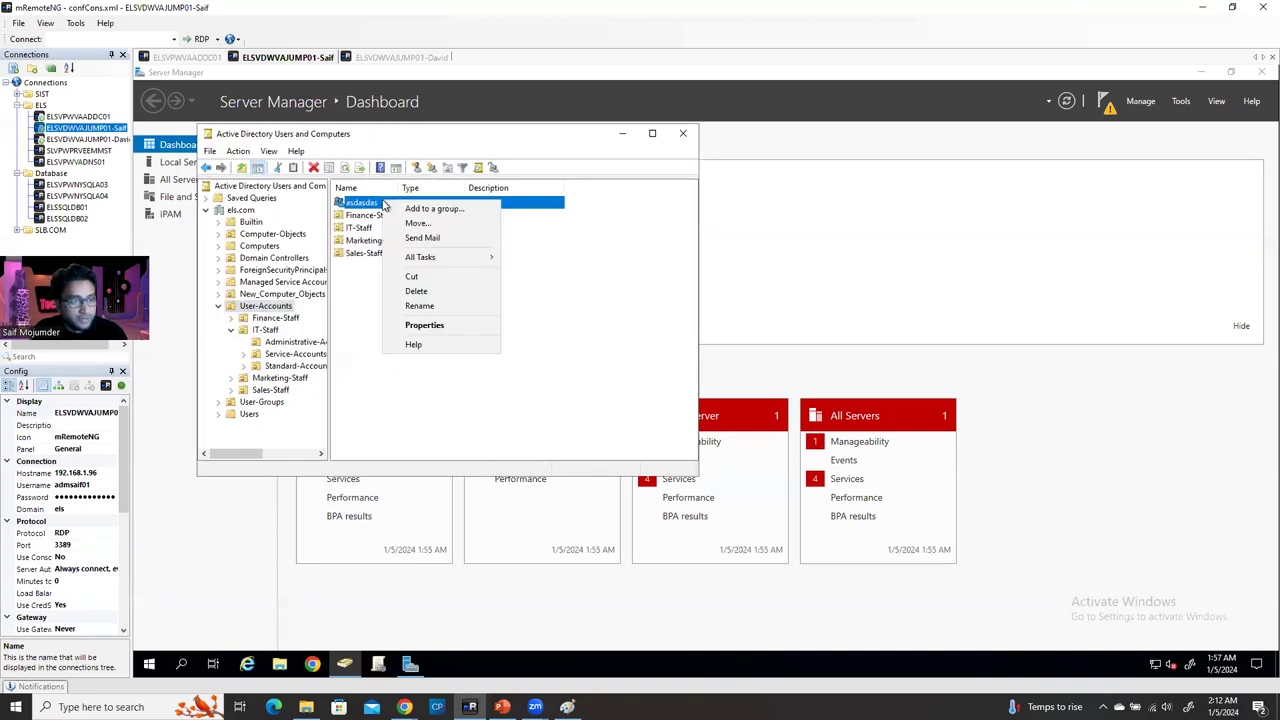
left_click(409, 292)
left_click(756, 413)
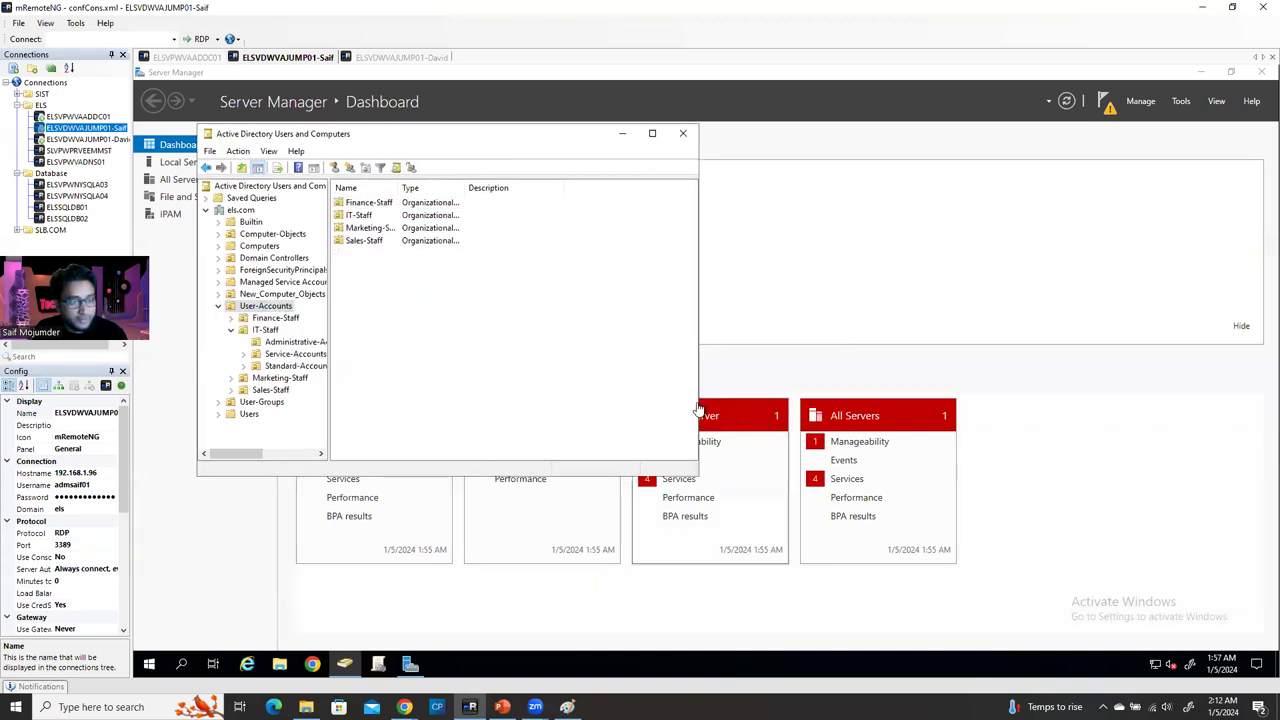
Create test user 'sadad' with logon name 's' and a password in User-Accounts.
right_click(398, 298)
mouse_move(467, 358)
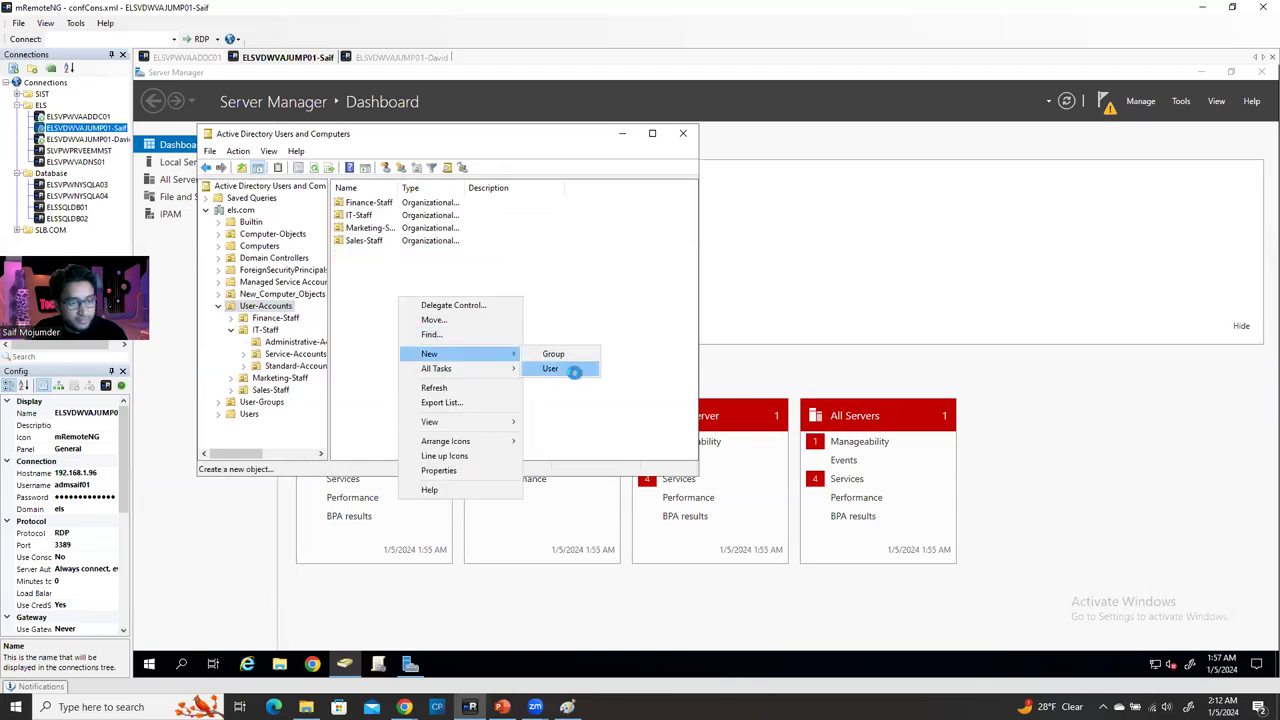
left_click(573, 372)
type("sadad")
left_click(288, 295)
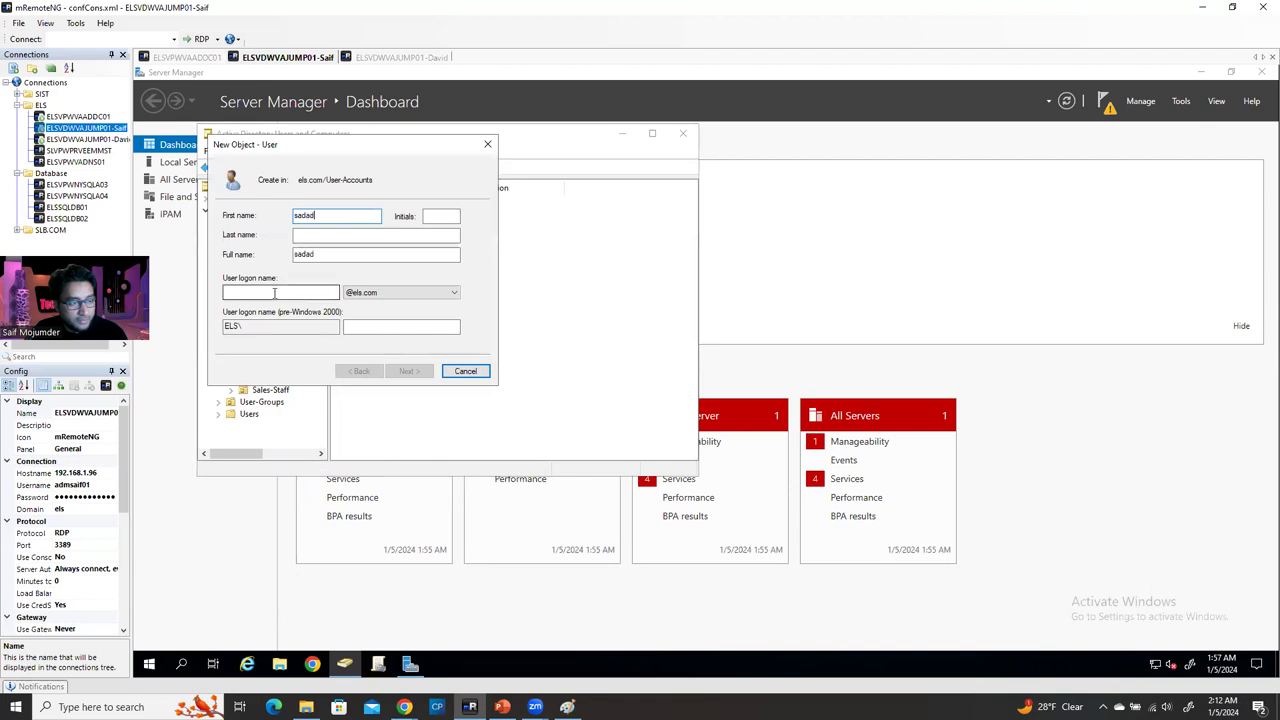
type("sad")
left_click(406, 371)
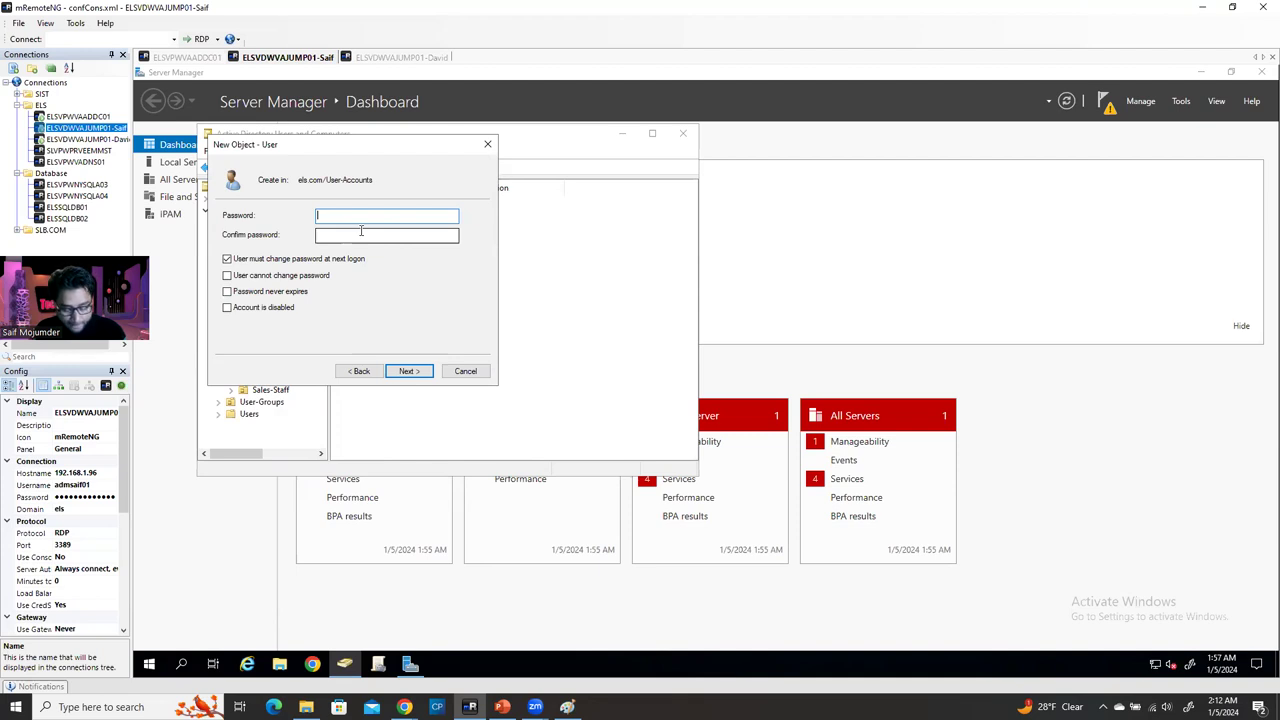
type("•••••••••••••")
key("Tab")
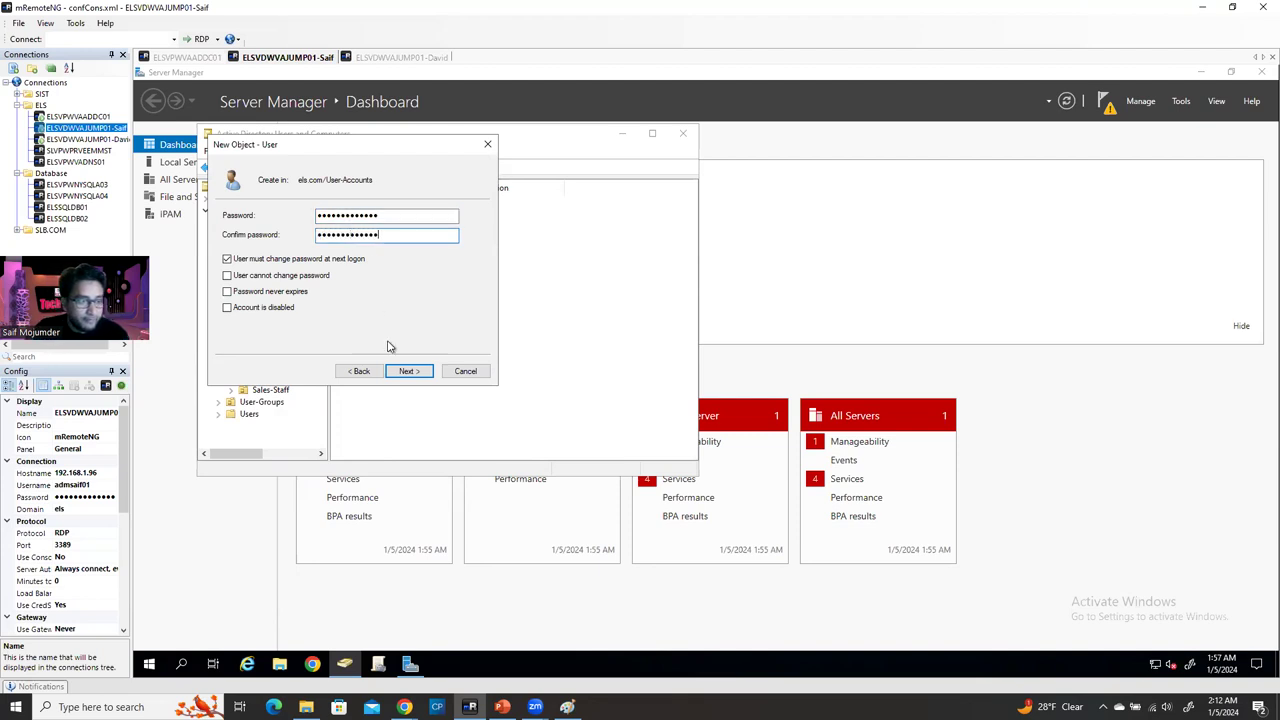
left_click(415, 375)
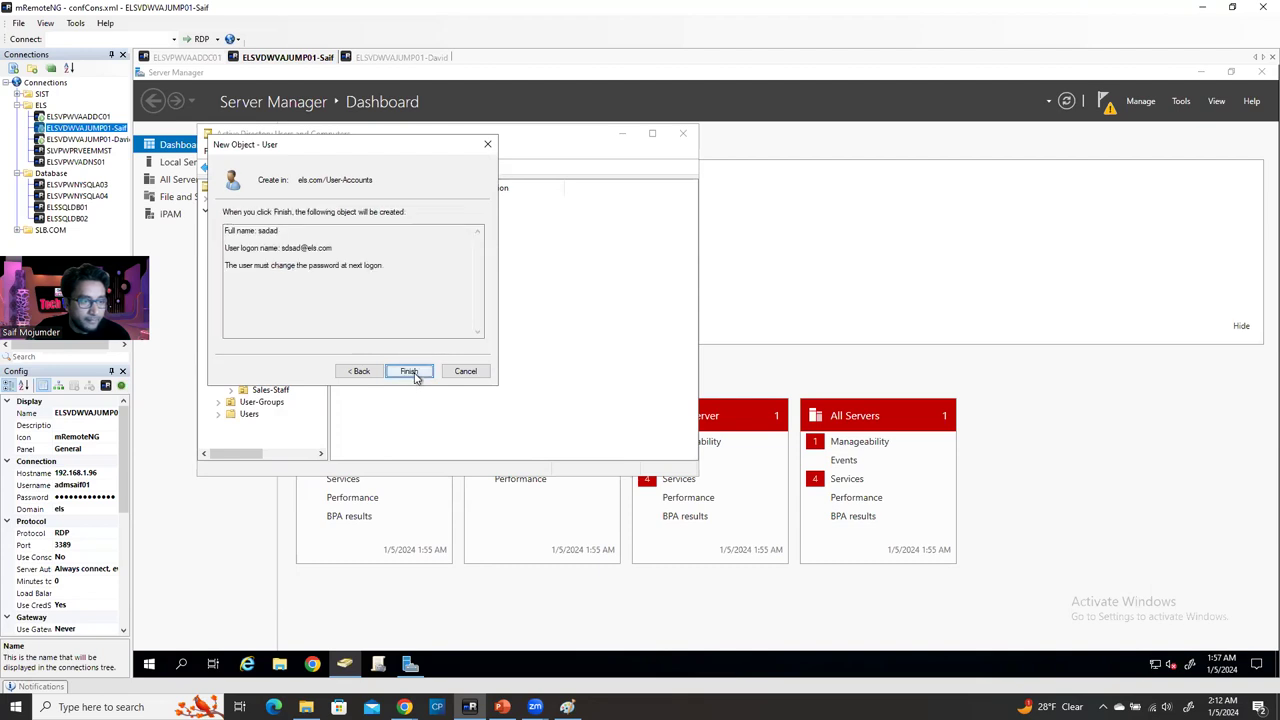
left_click(410, 371)
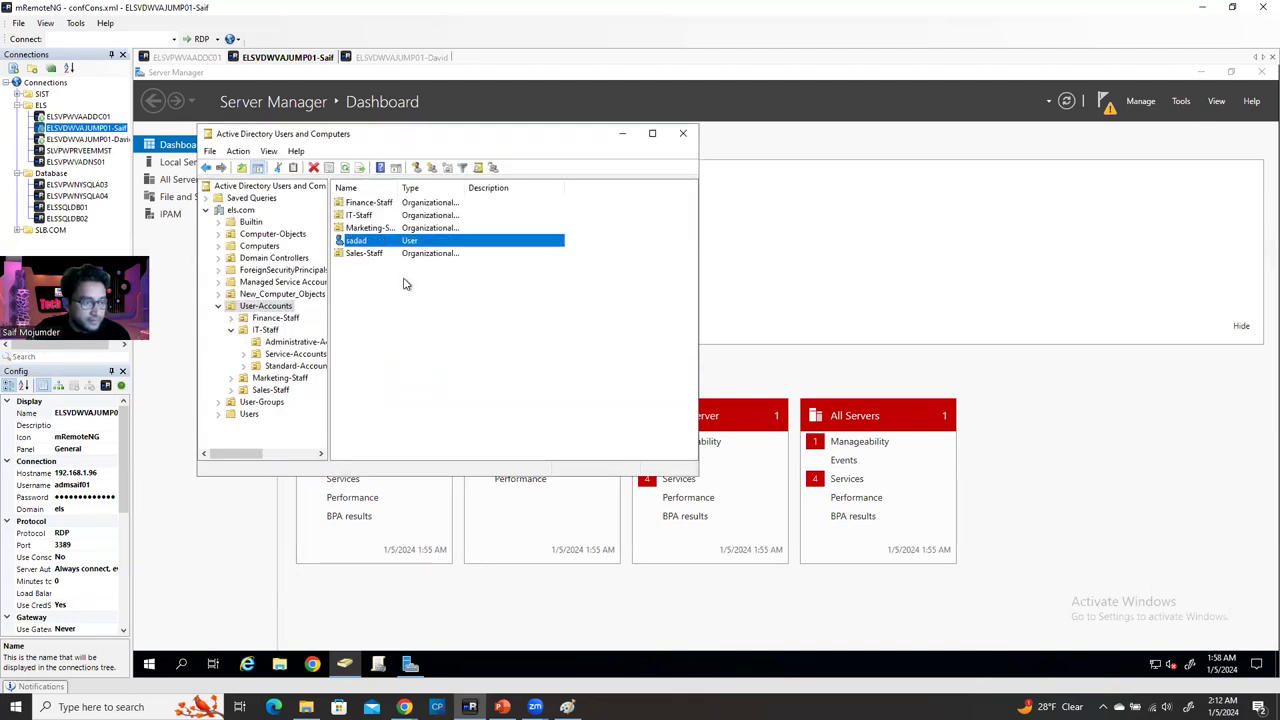
Delete the test user sadad and switch to the ELSVPWVAADDC01 session.
right_click(421, 245)
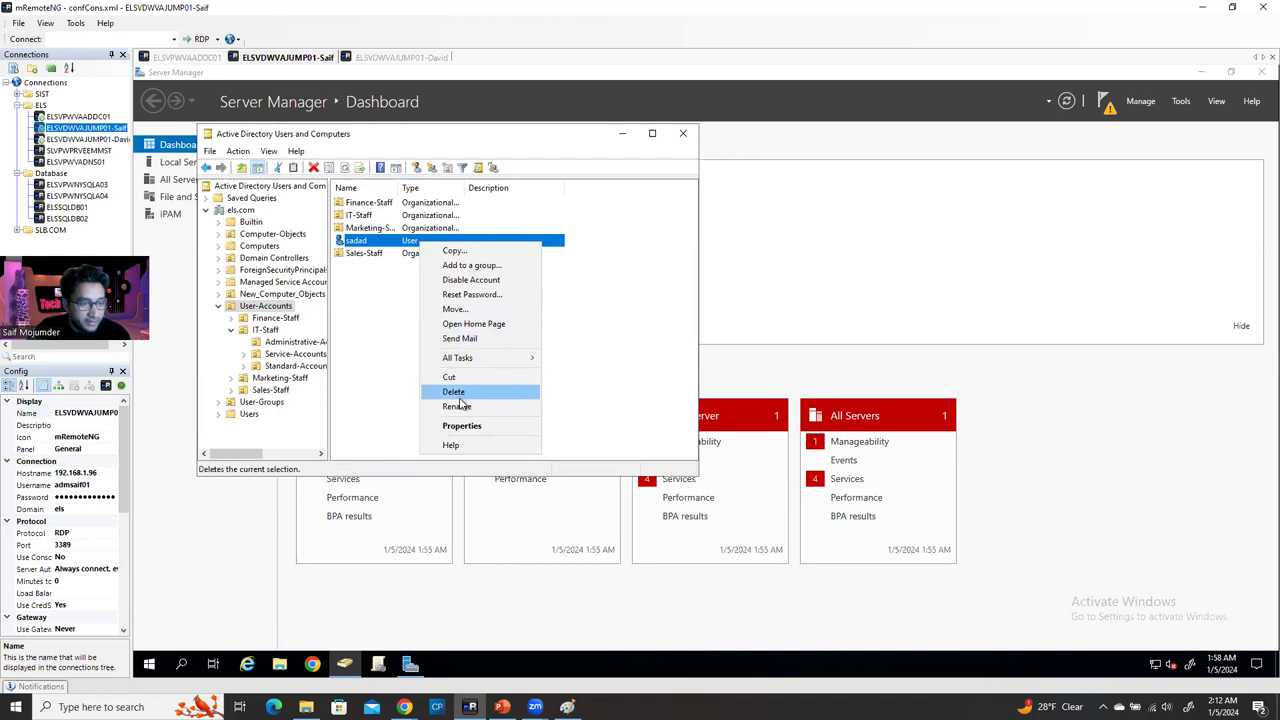
left_click(490, 396)
left_click(747, 414)
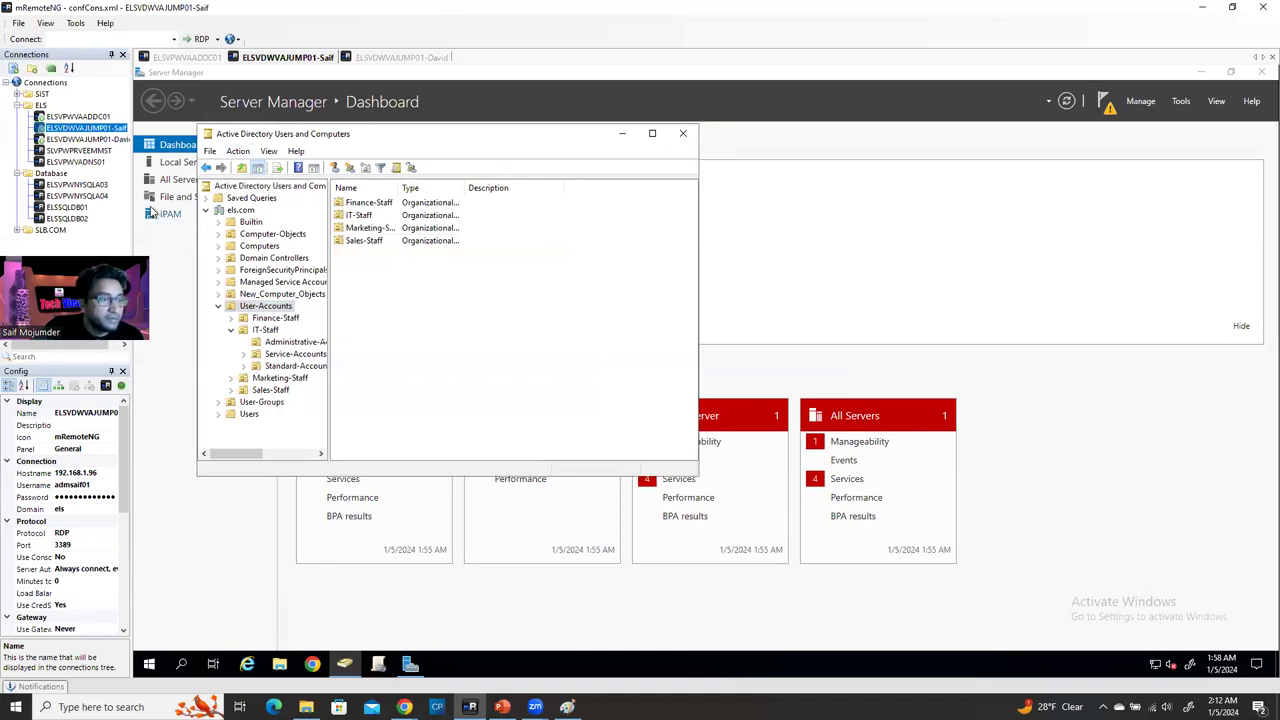
left_click(188, 60)
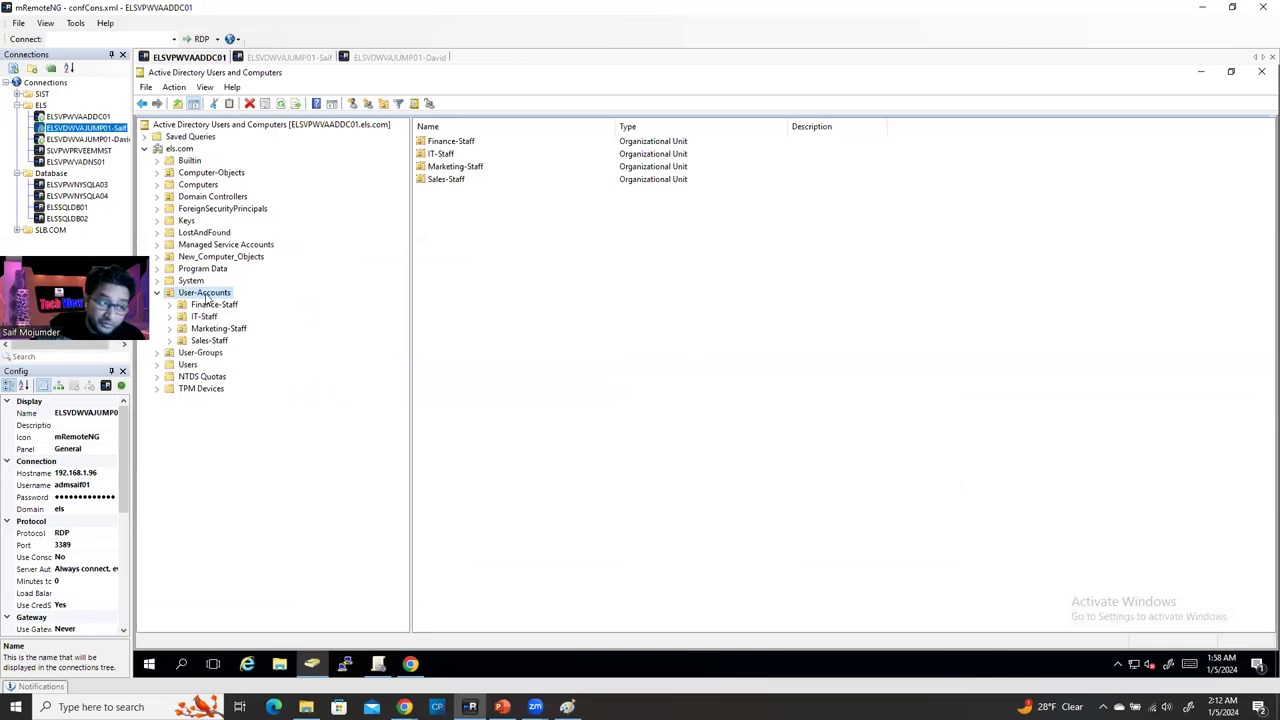
Start delegating control over User-Accounts and add the System_Admin_Junior group.
right_click(206, 297)
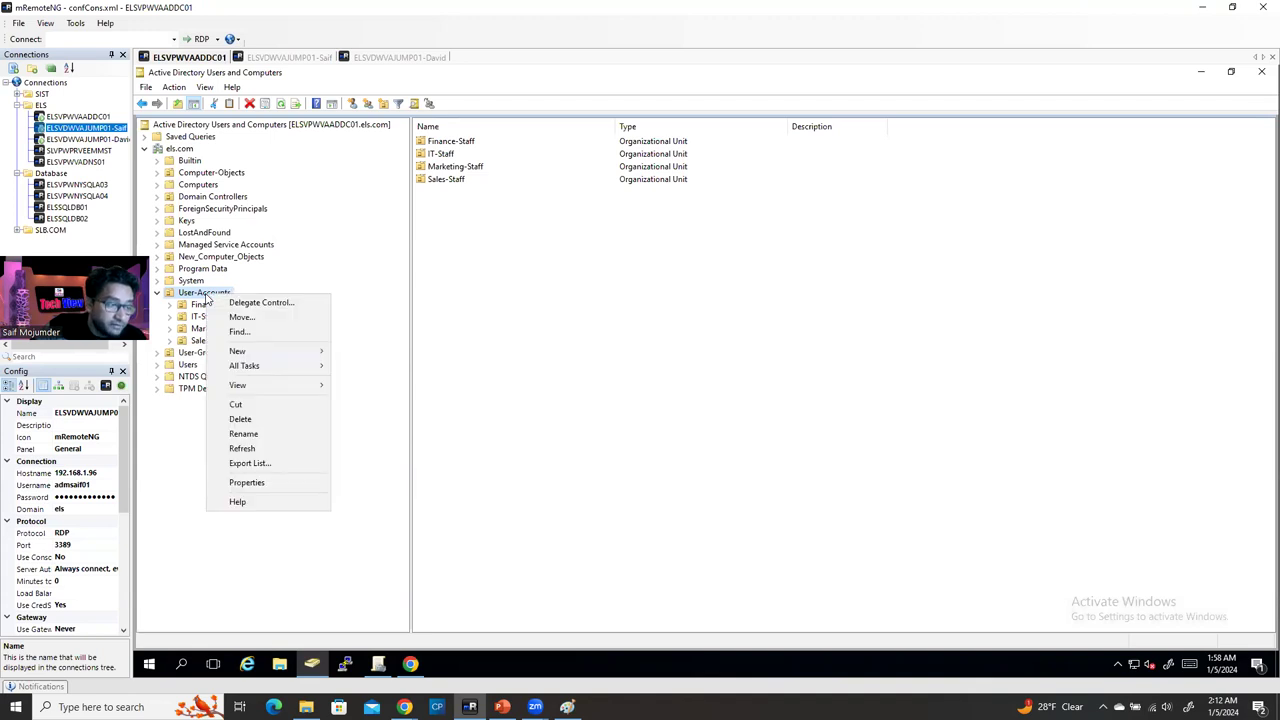
left_click(278, 302)
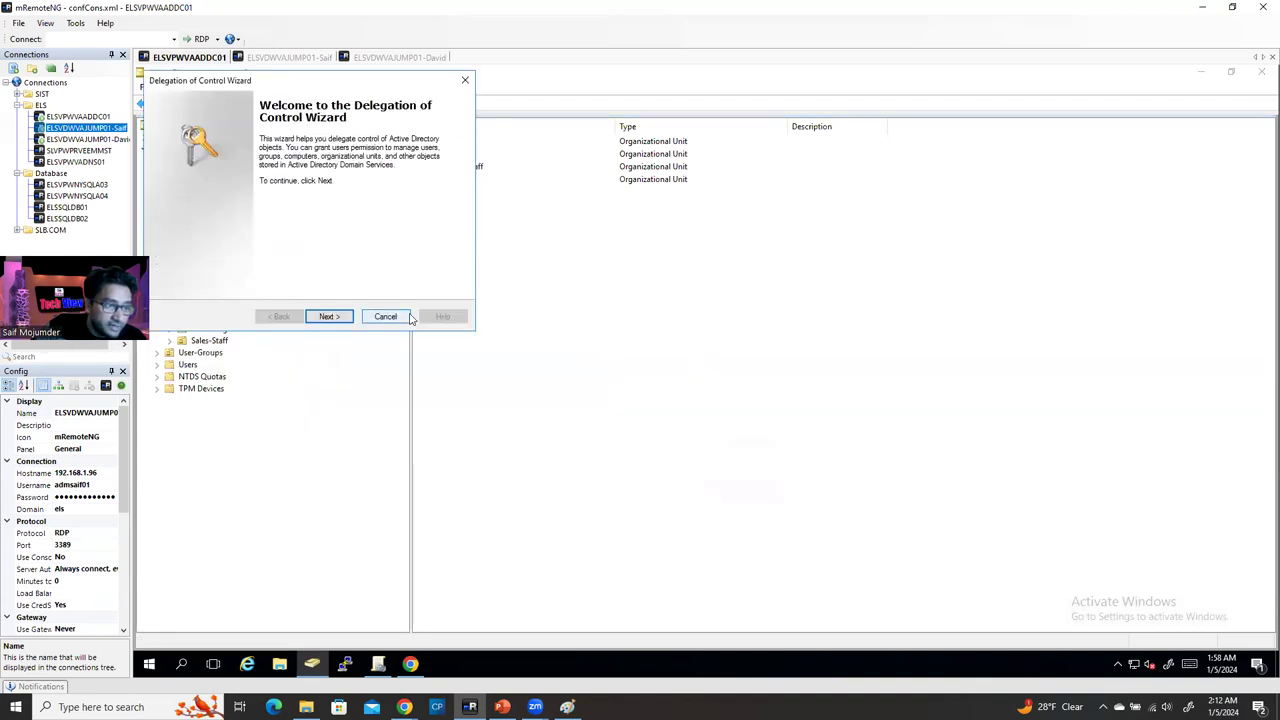
left_click(330, 316)
left_click(363, 252)
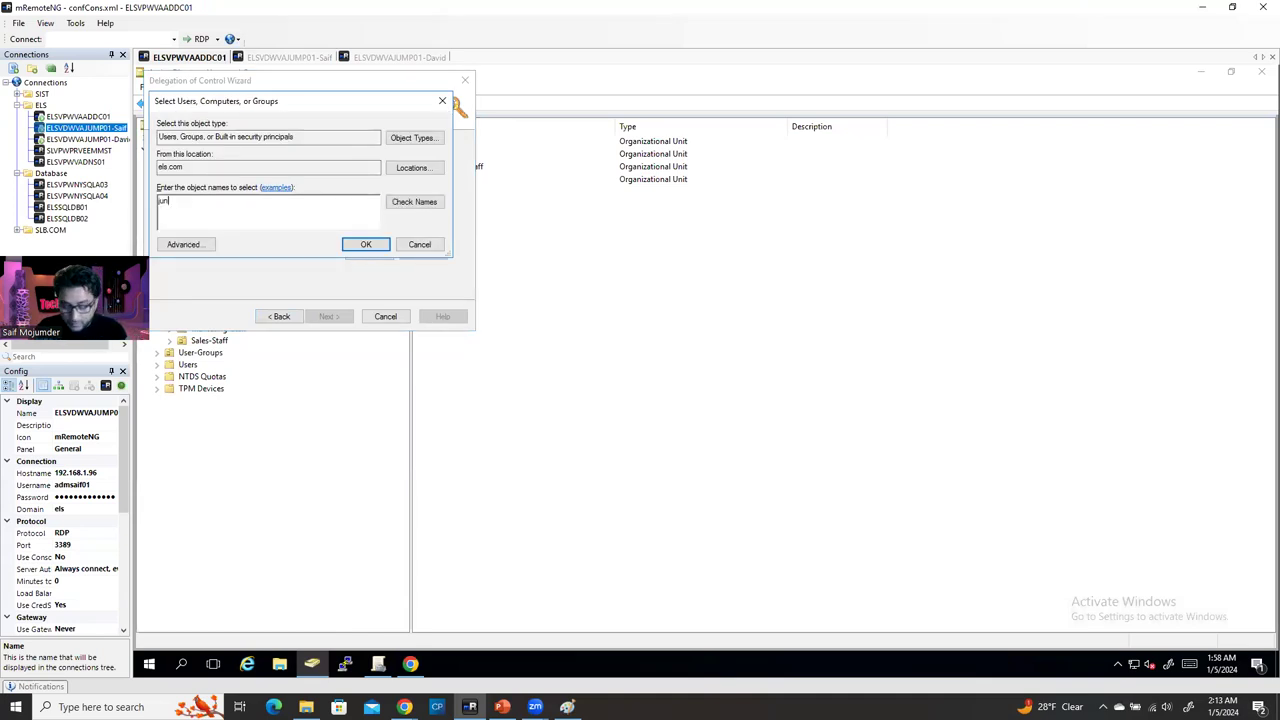
type("a")
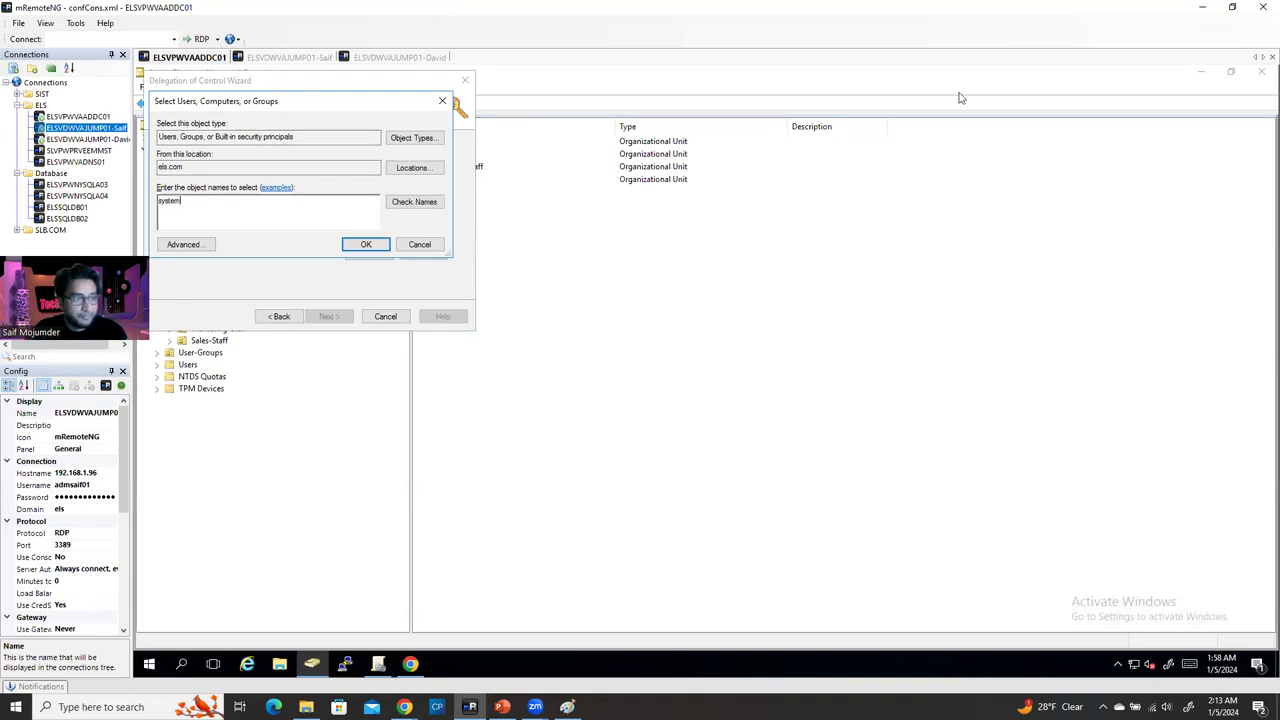
type("ystem")
left_click(414, 201)
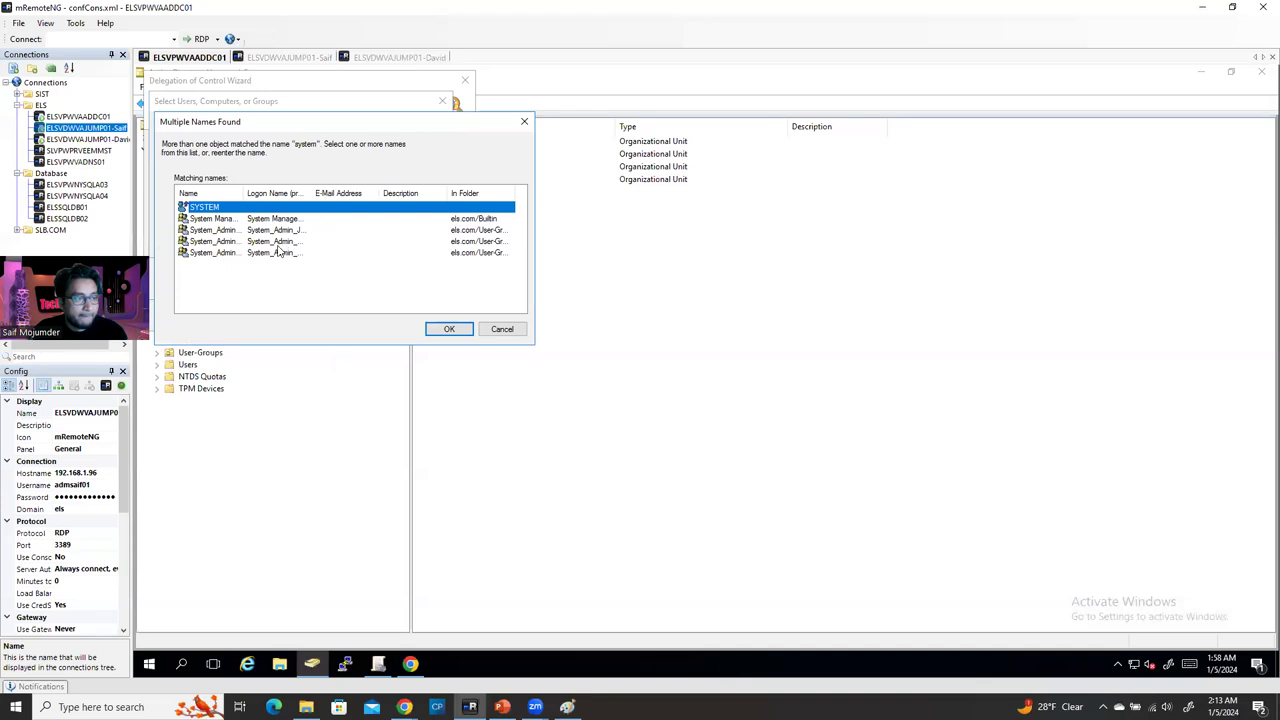
left_click_drag(312, 193, 342, 191)
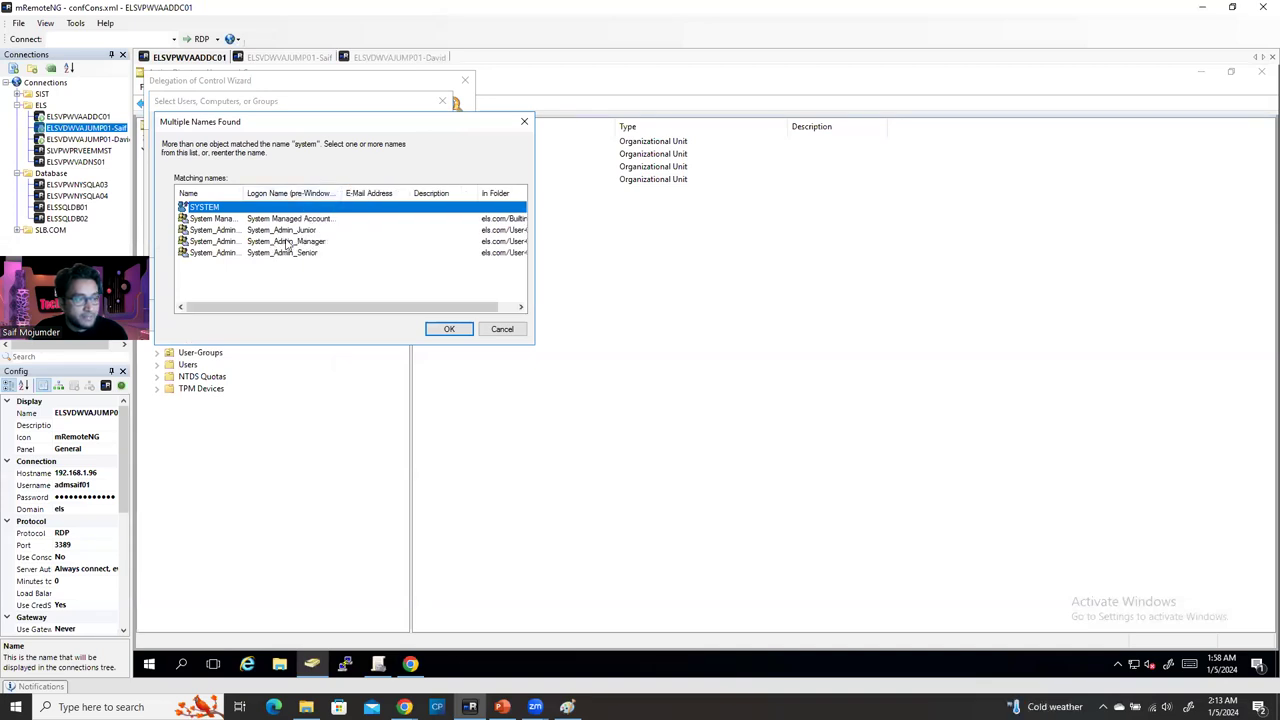
left_click(286, 231)
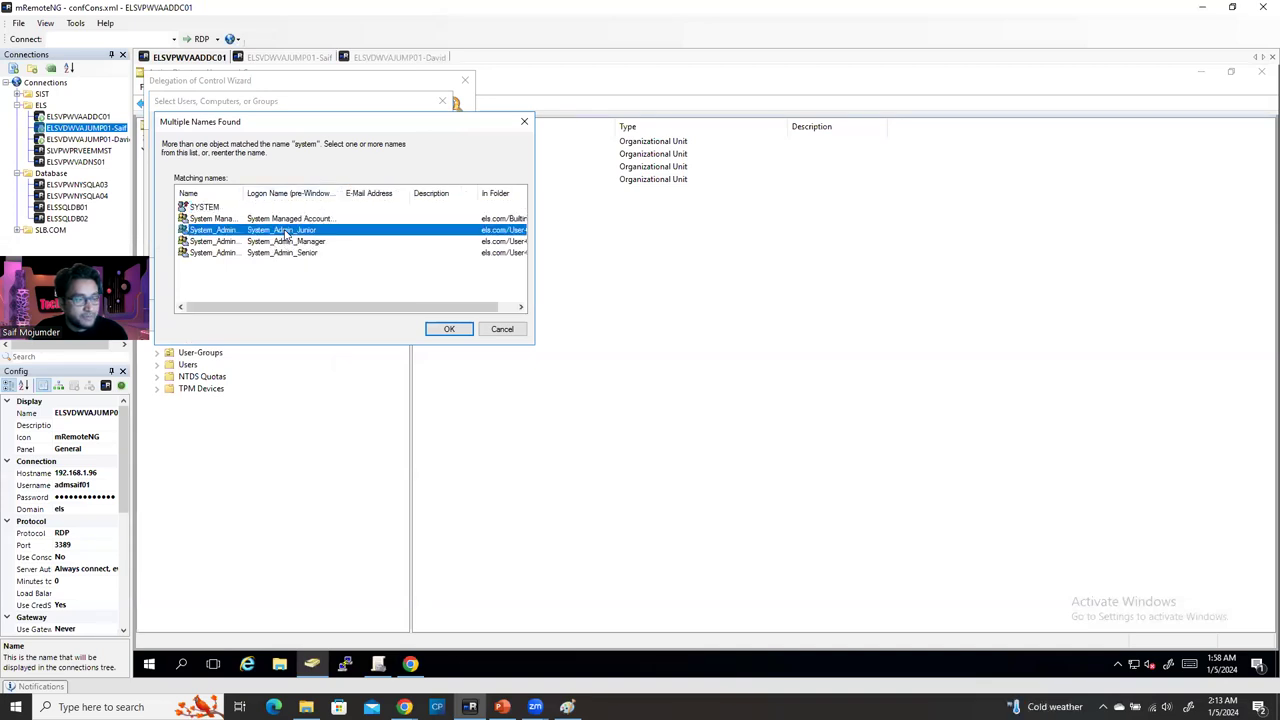
left_click(447, 330)
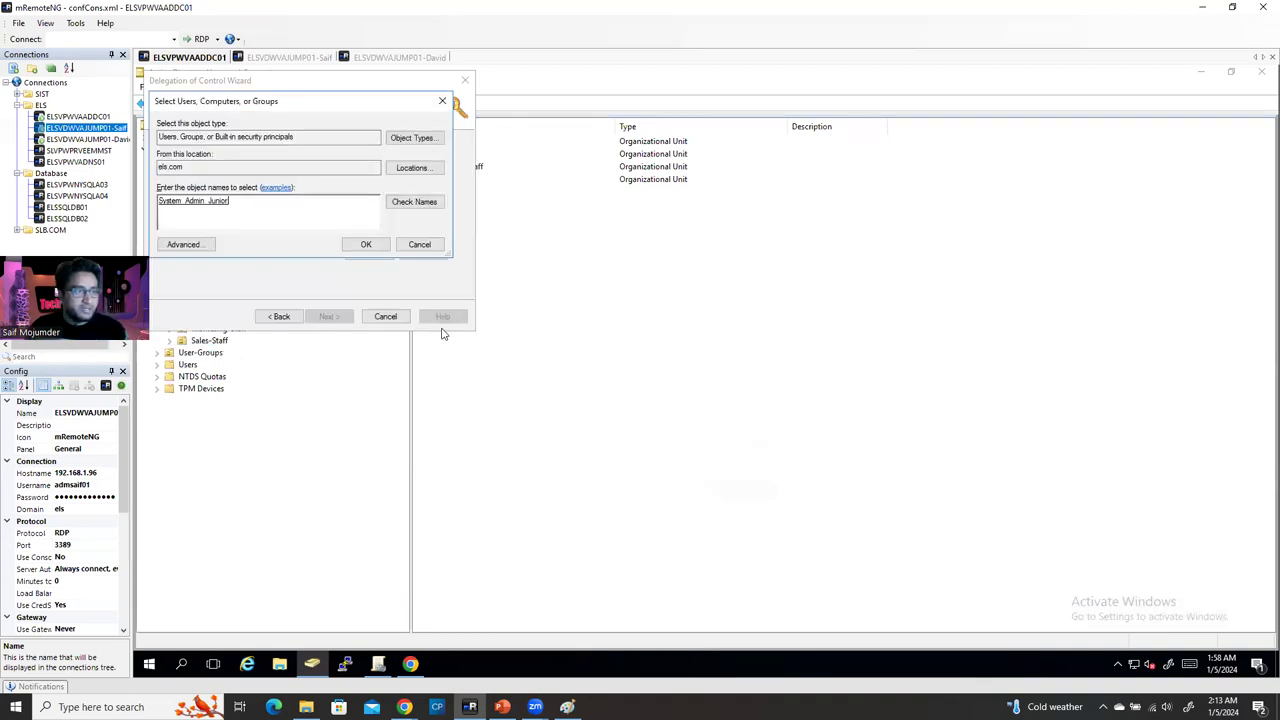
left_click(367, 245)
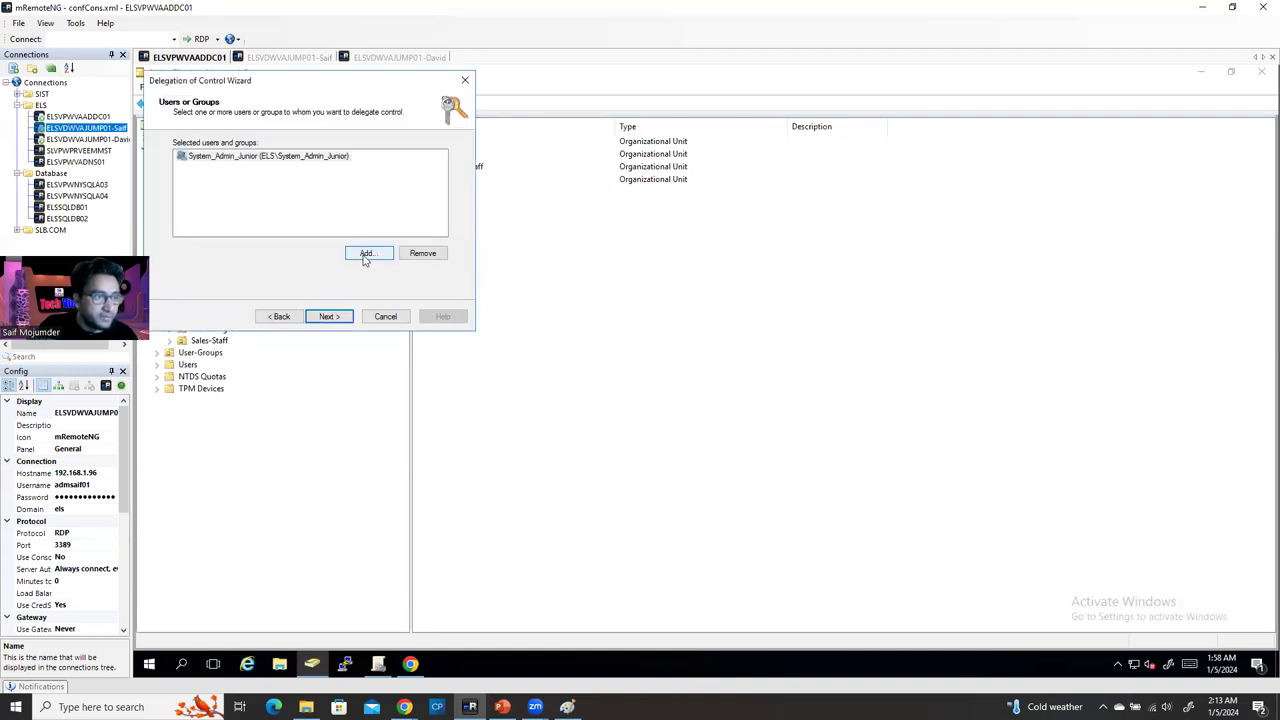
left_click(330, 317)
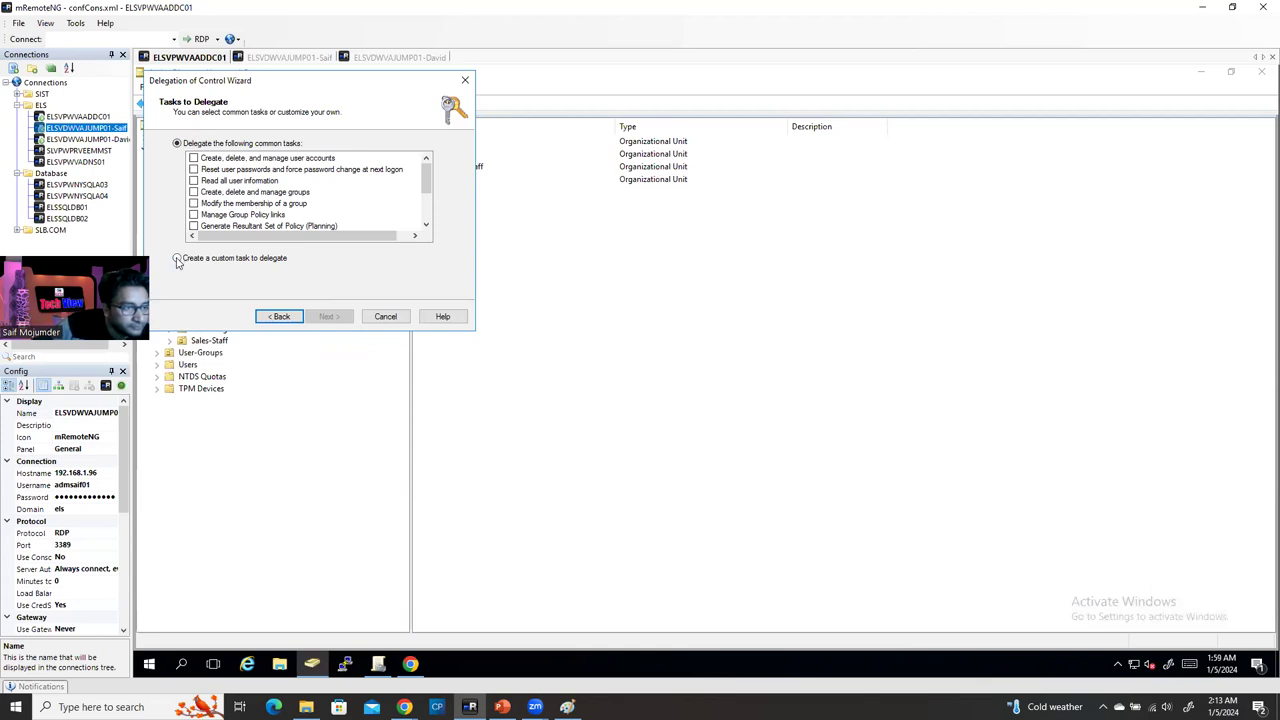
Choose a custom task limited to specific object types, including Organizational Unit objects.
left_click(177, 258)
left_click(326, 318)
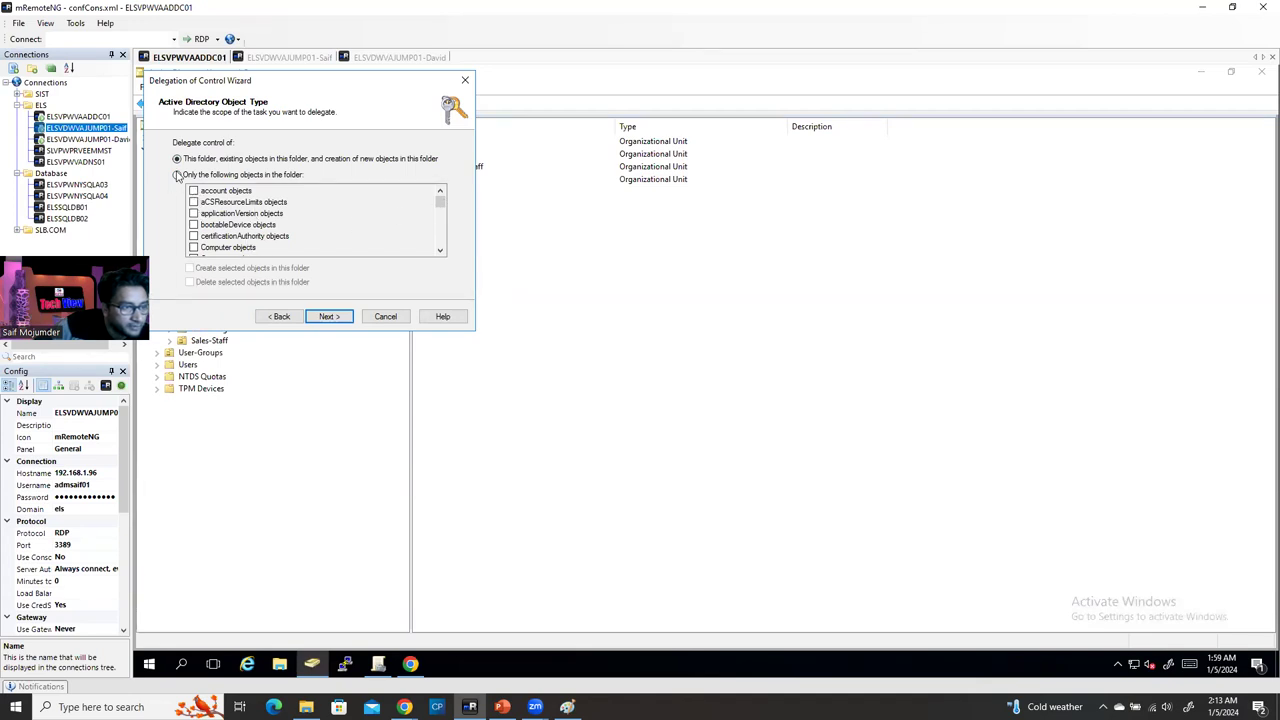
left_click(178, 175)
left_click(193, 191)
left_click(439, 251)
left_click(439, 251)
left_click(439, 251)
left_click(439, 251)
left_click(439, 251)
left_click(439, 251)
left_click(439, 251)
left_click_drag(439, 251, 440, 246)
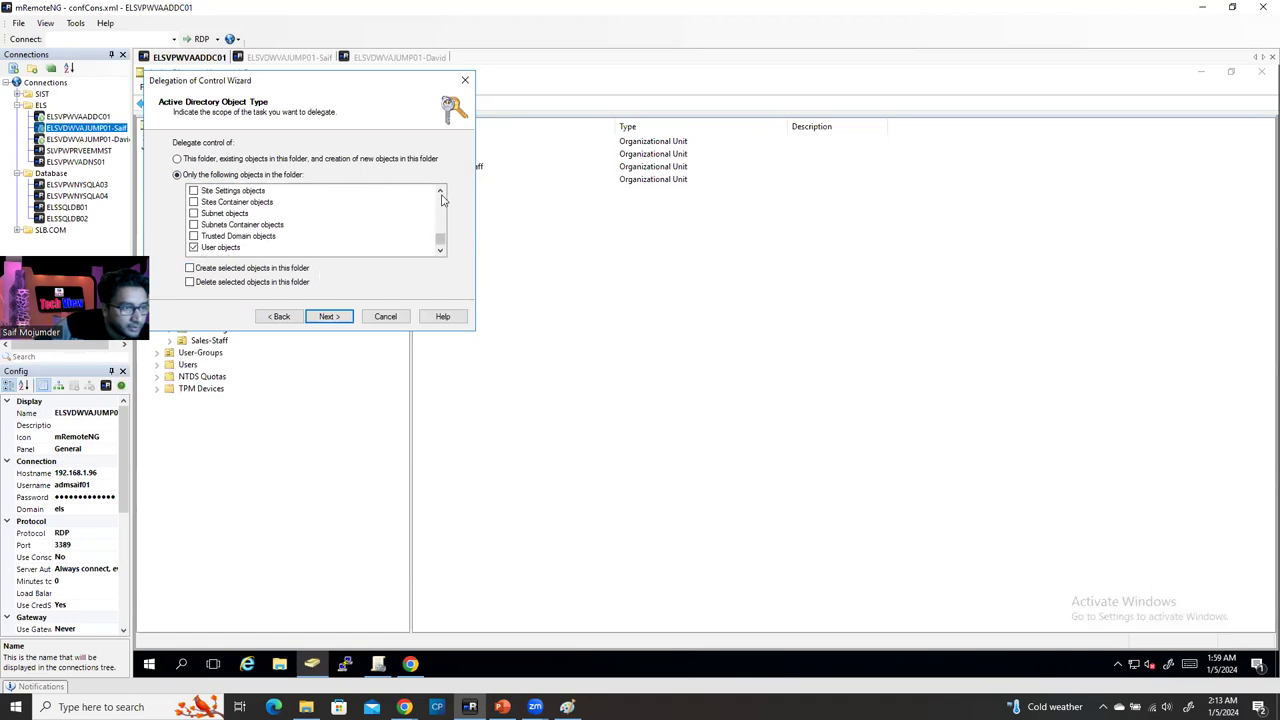
left_click_drag(442, 196, 443, 196)
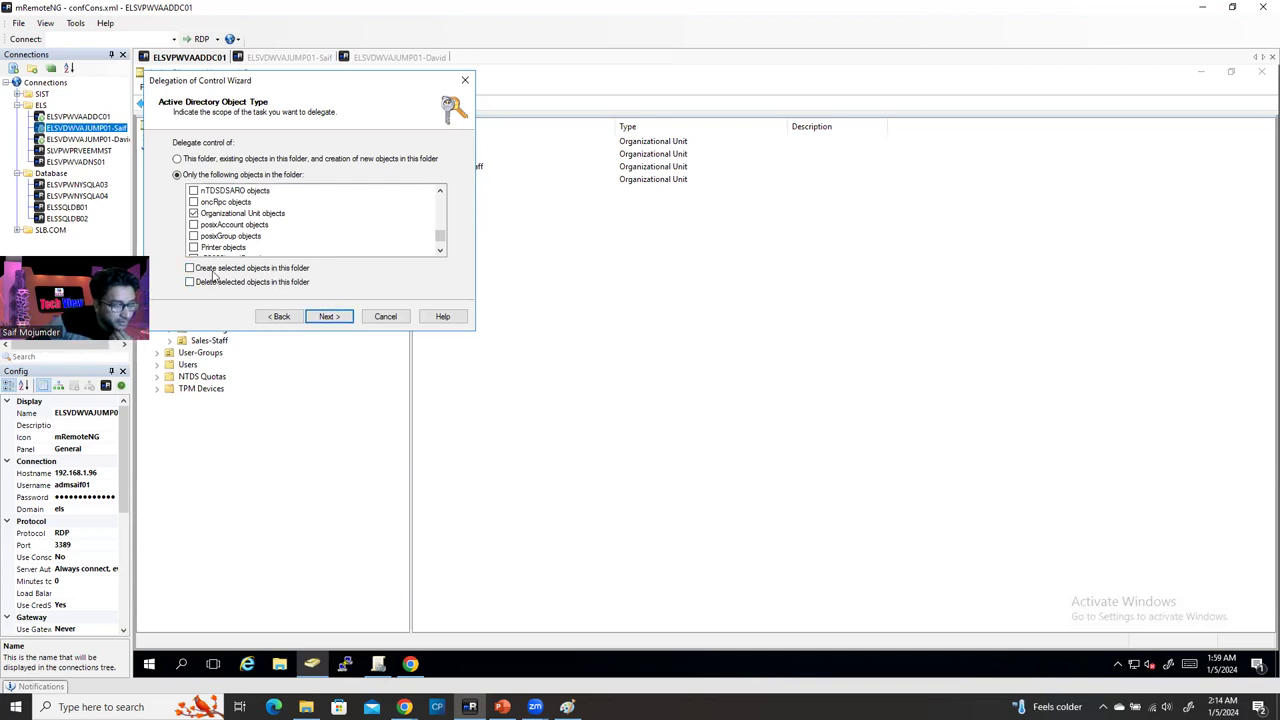
left_click(329, 316)
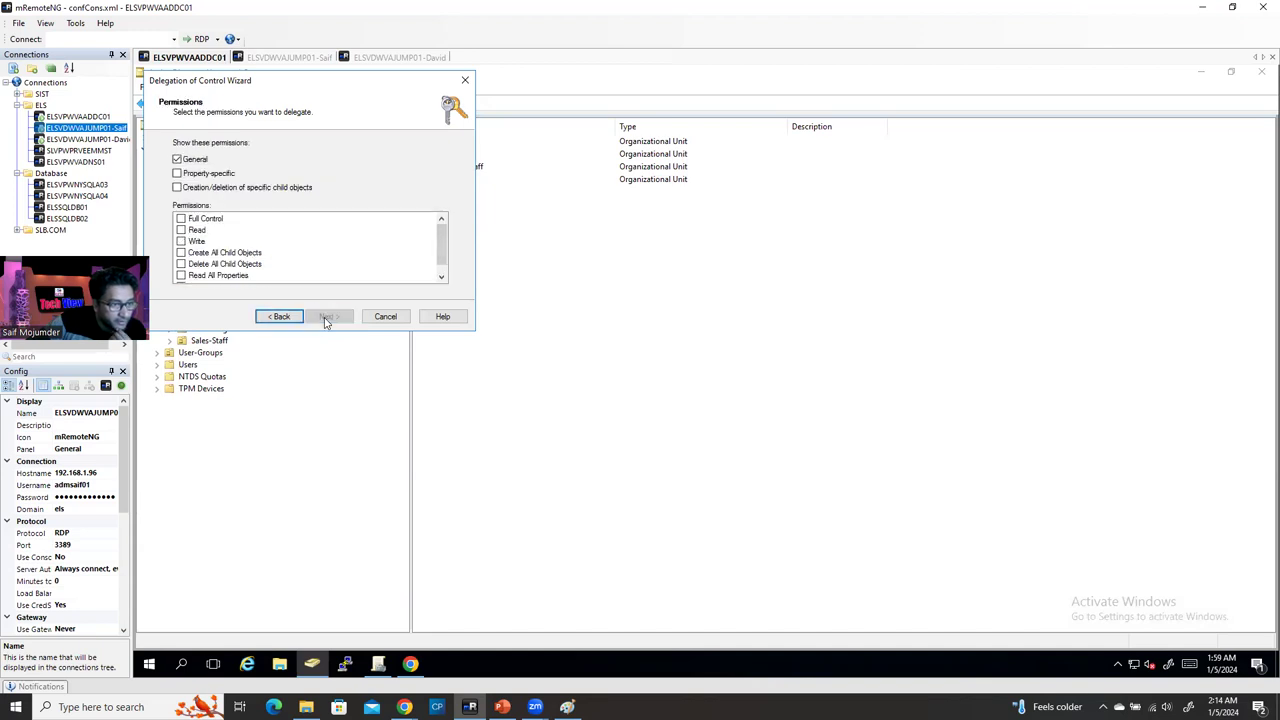
Grant Create All Child Objects alongside Read and finish the delegation wizard.
left_click(183, 253)
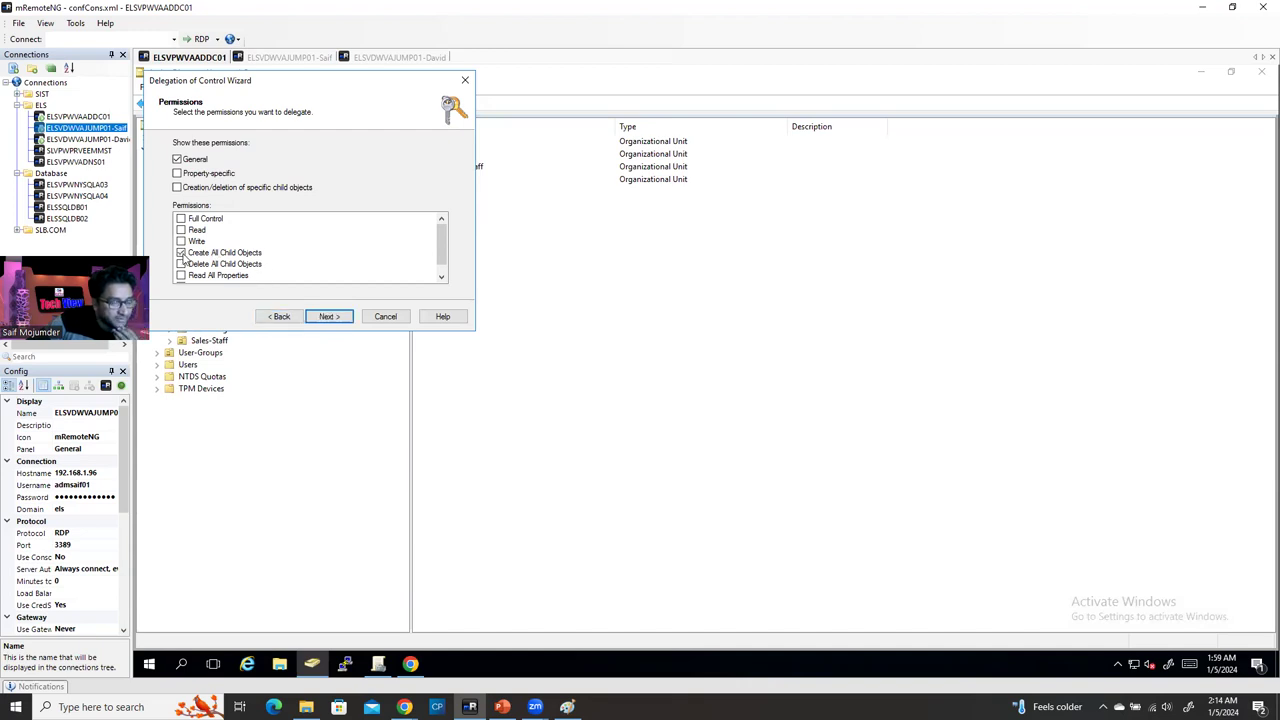
left_click(442, 278)
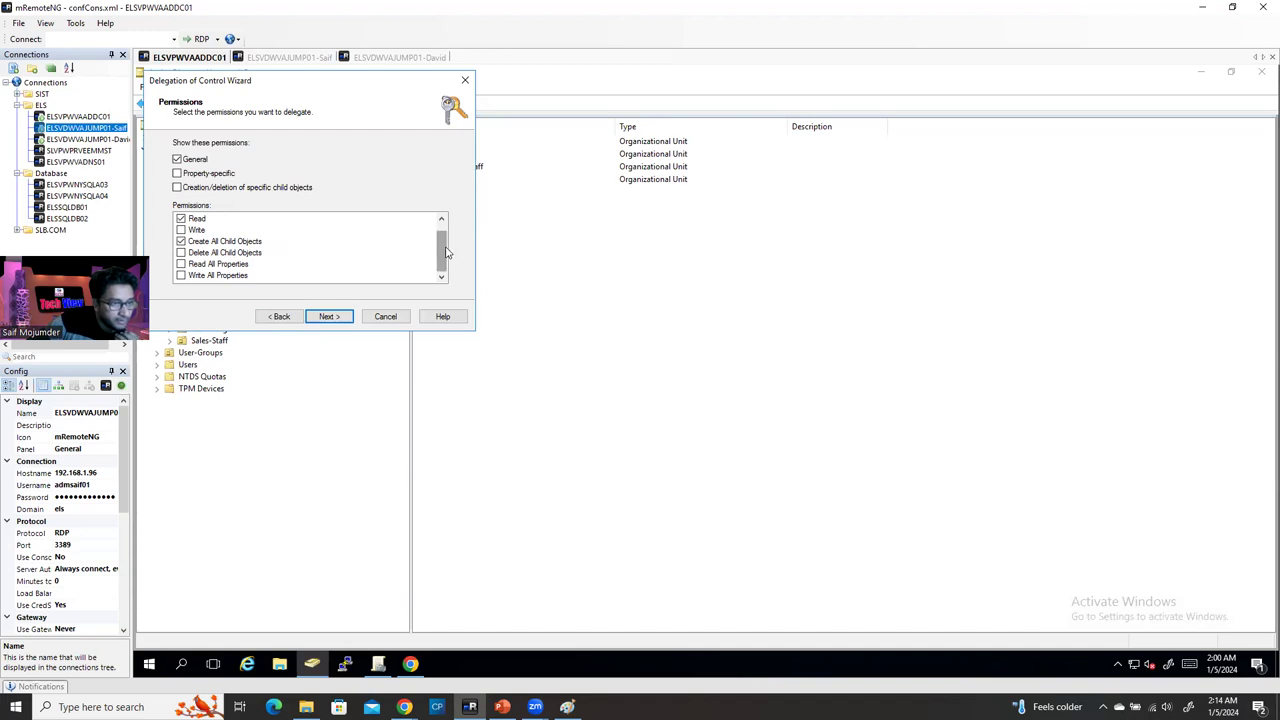
mouse_move(443, 242)
left_mouse_down()
mouse_move(448, 222)
mouse_move(449, 257)
left_mouse_up()
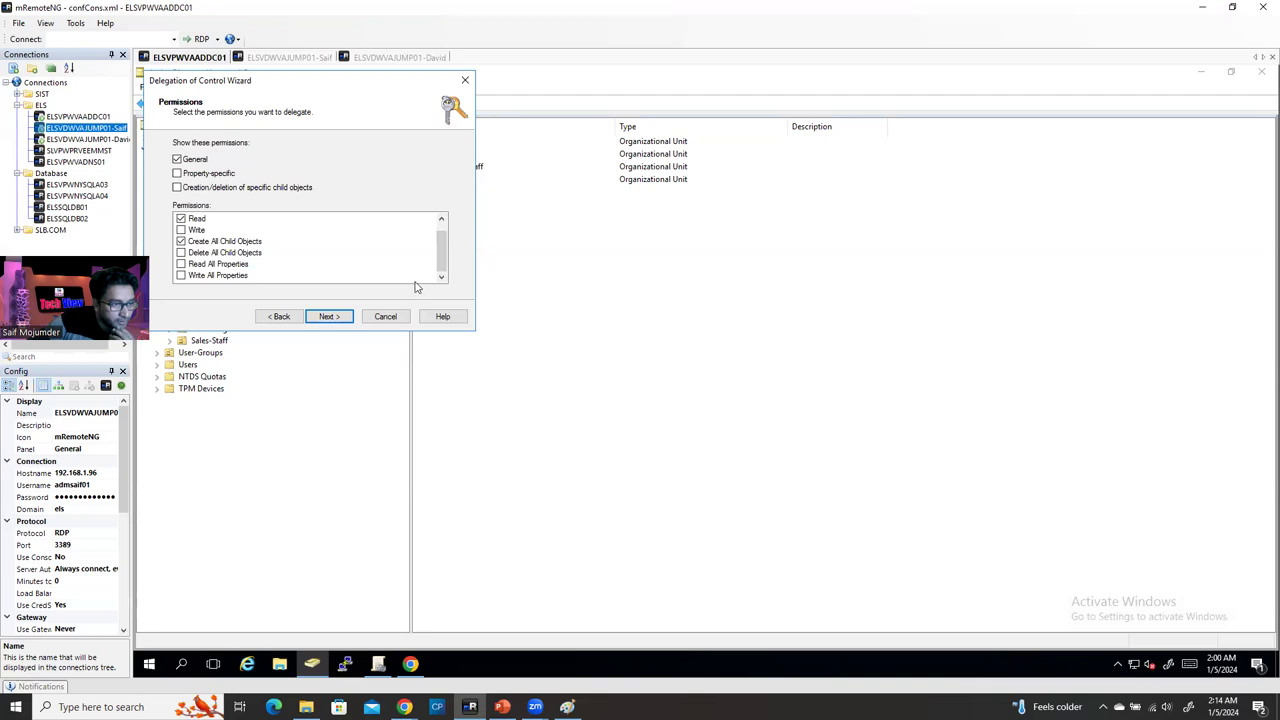
left_click(349, 318)
left_click(349, 318)
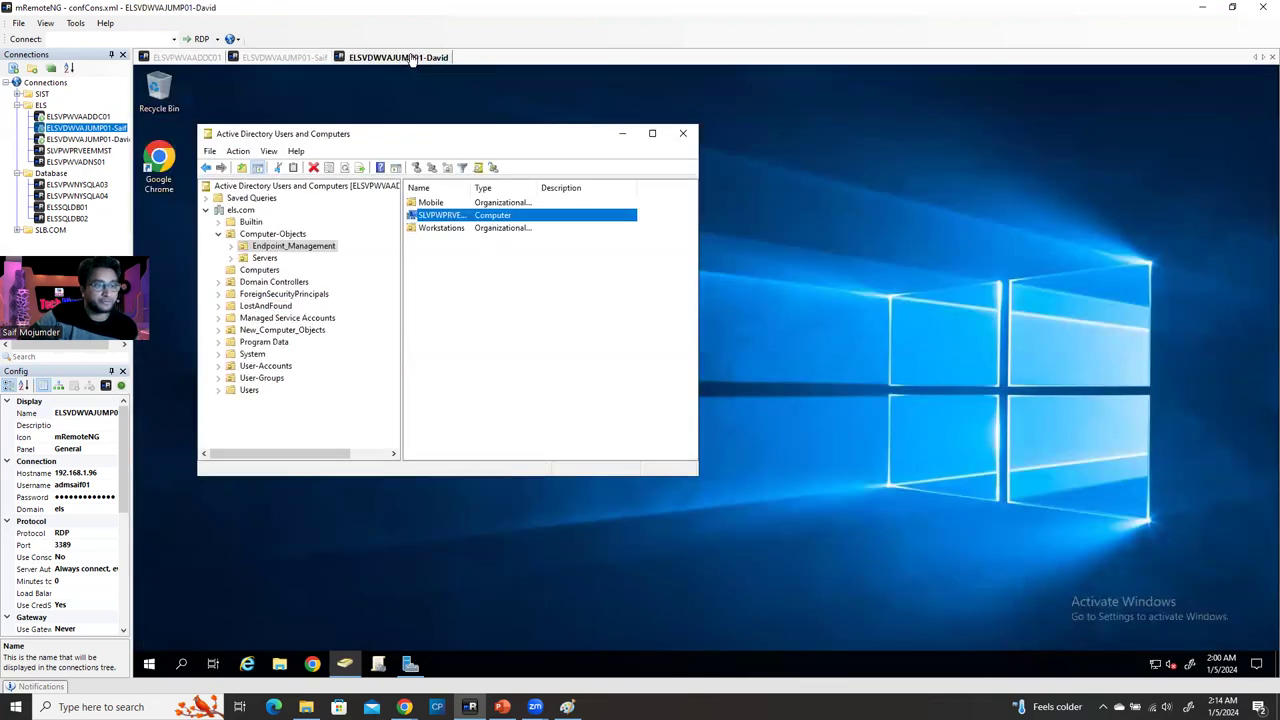
Expand els.com and User-Accounts, showing its New options: Organizational Unit and User.
double_click(240, 210)
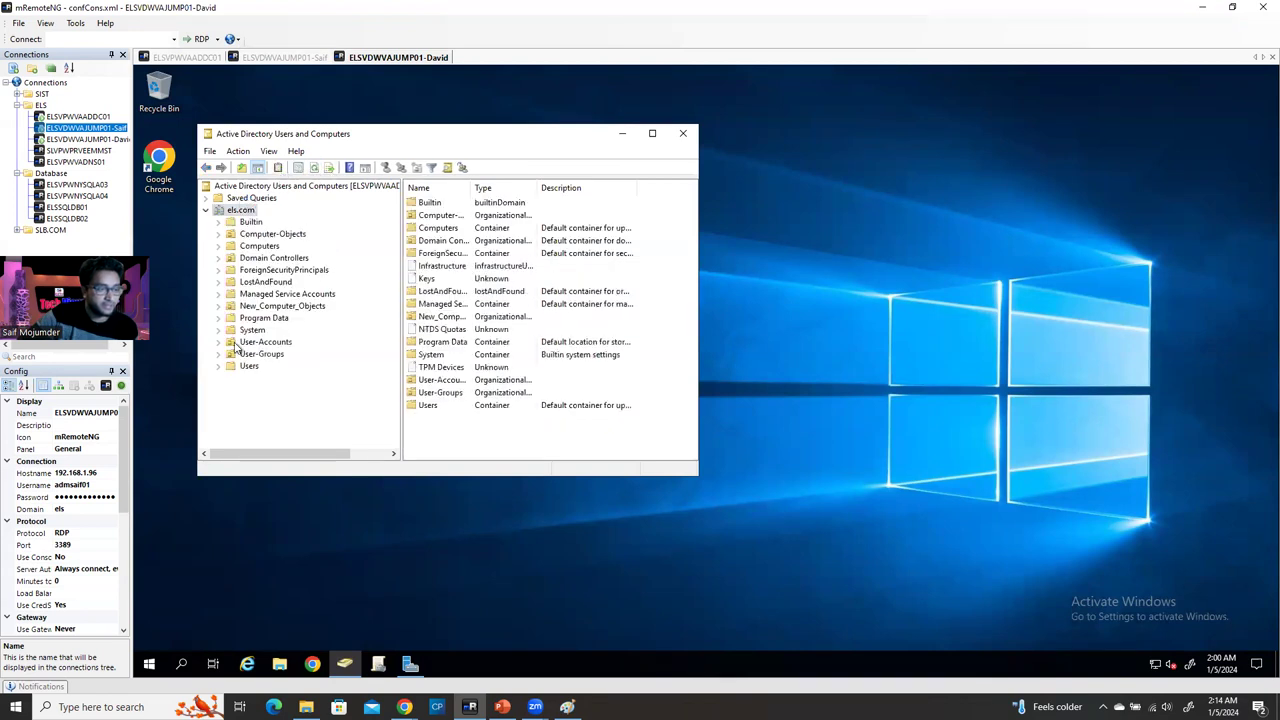
left_click(219, 342)
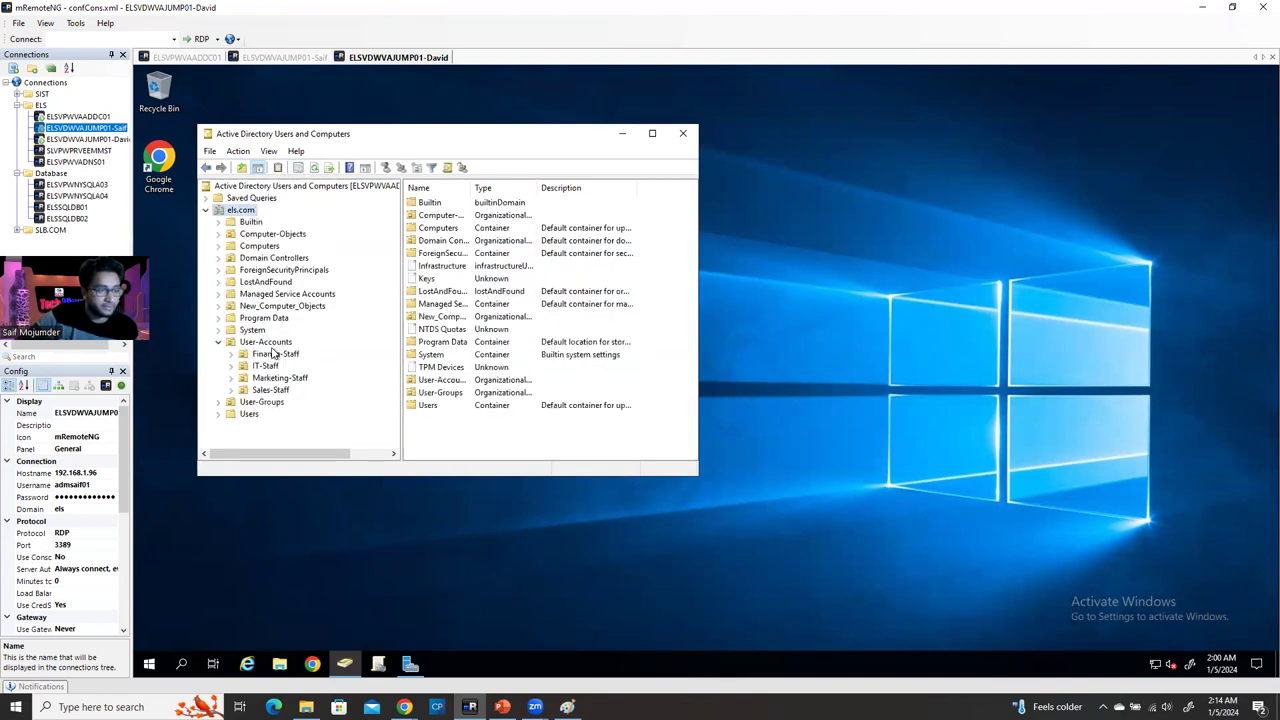
right_click(271, 343)
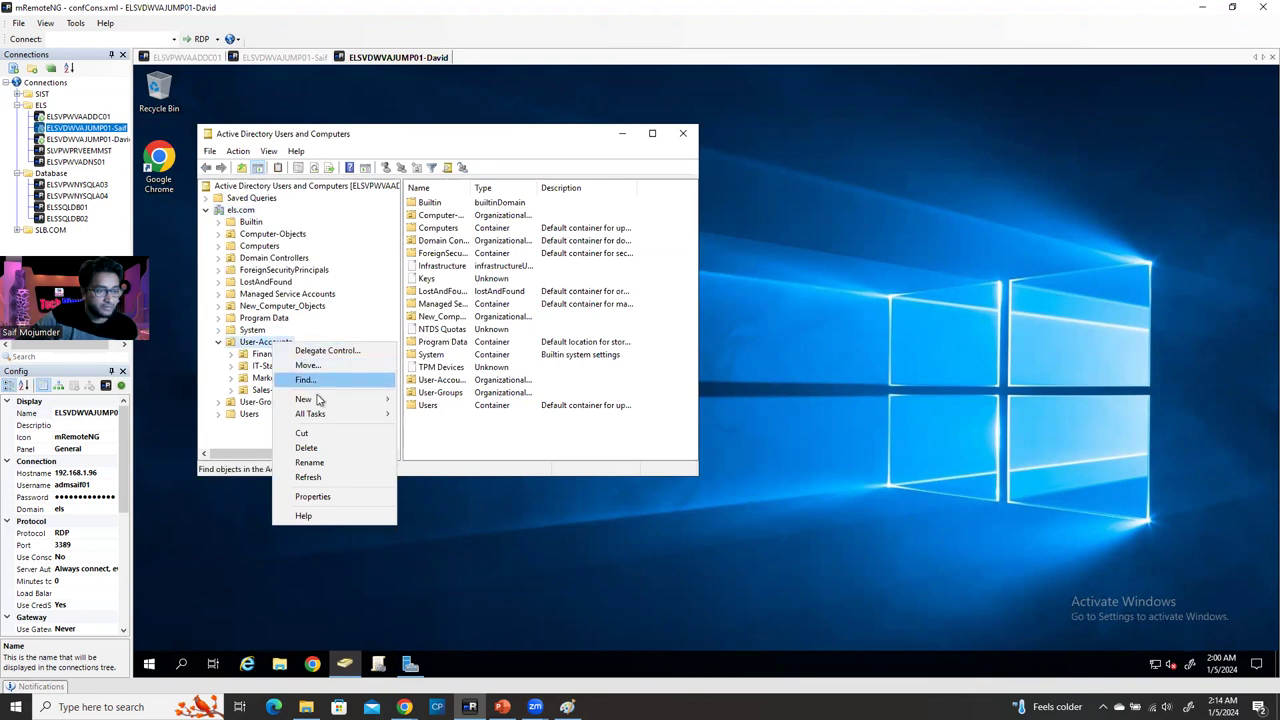
mouse_move(318, 400)
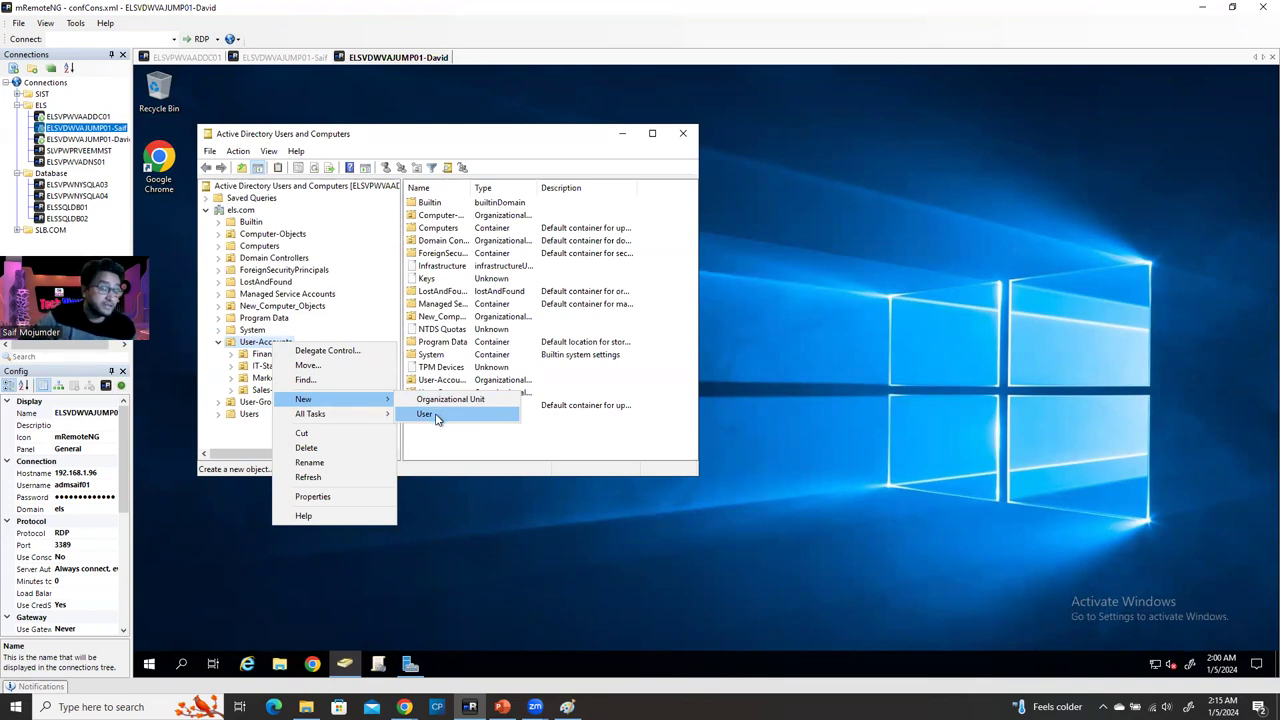
Start test user 'asddasd' with logon 'asdasd'; mismatched passwords raise an error.
left_click(436, 418)
type("asddasd")
left_click(280, 292)
type("asdasd")
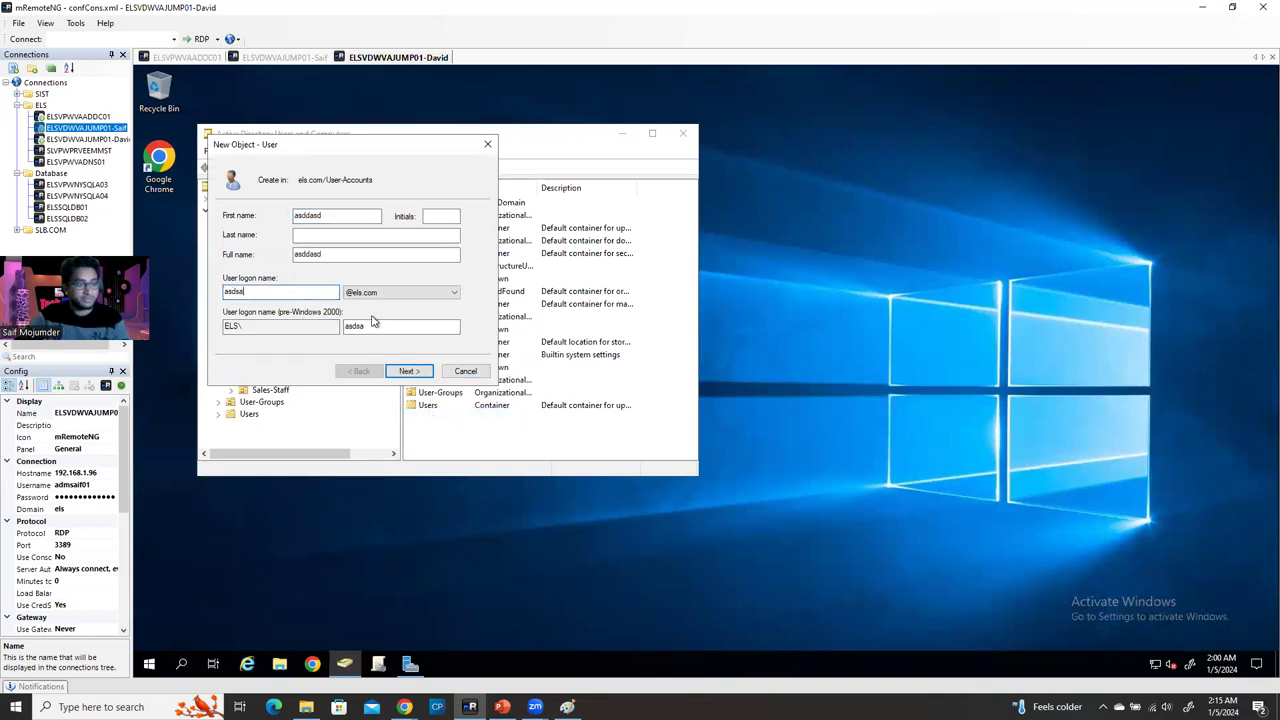
left_click(407, 371)
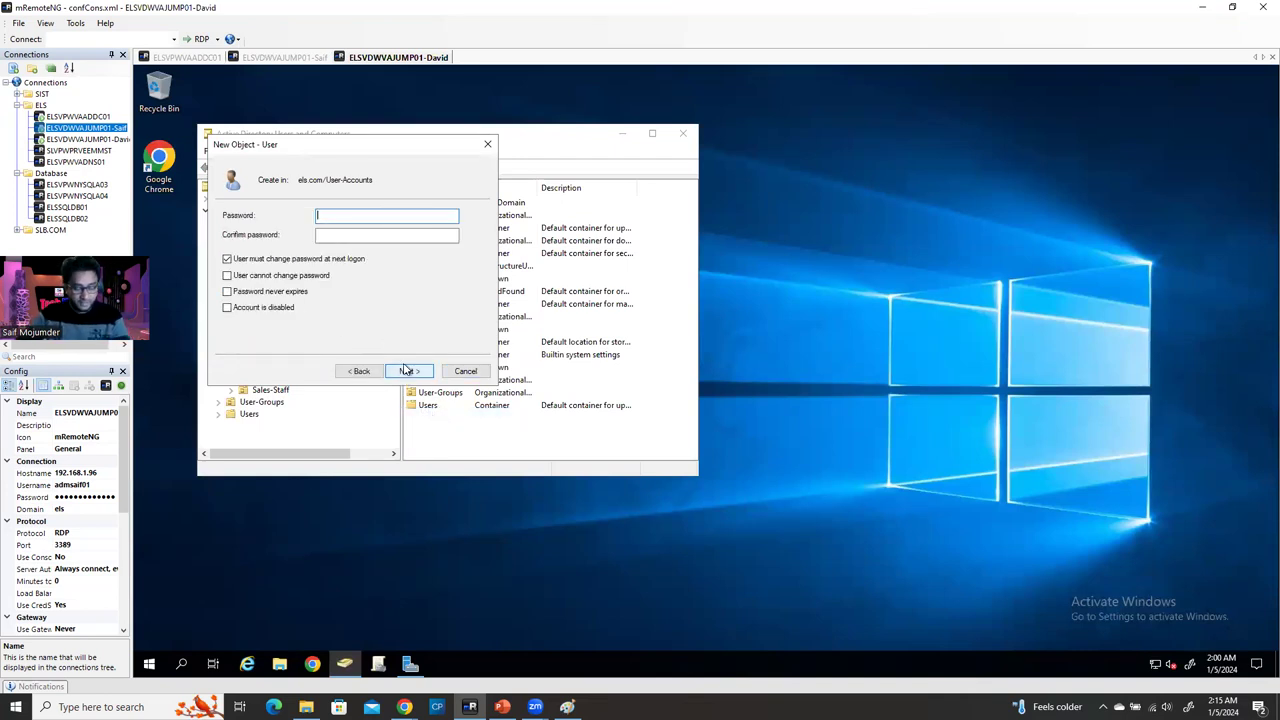
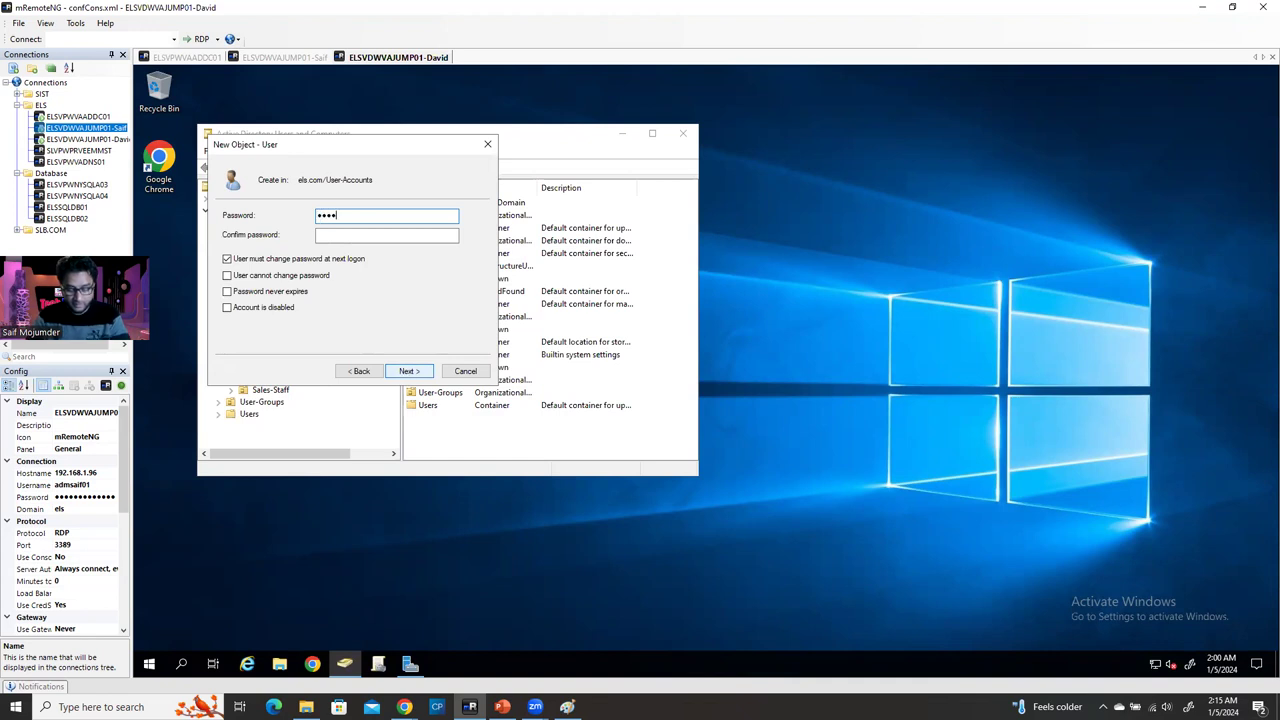
key("Tab")
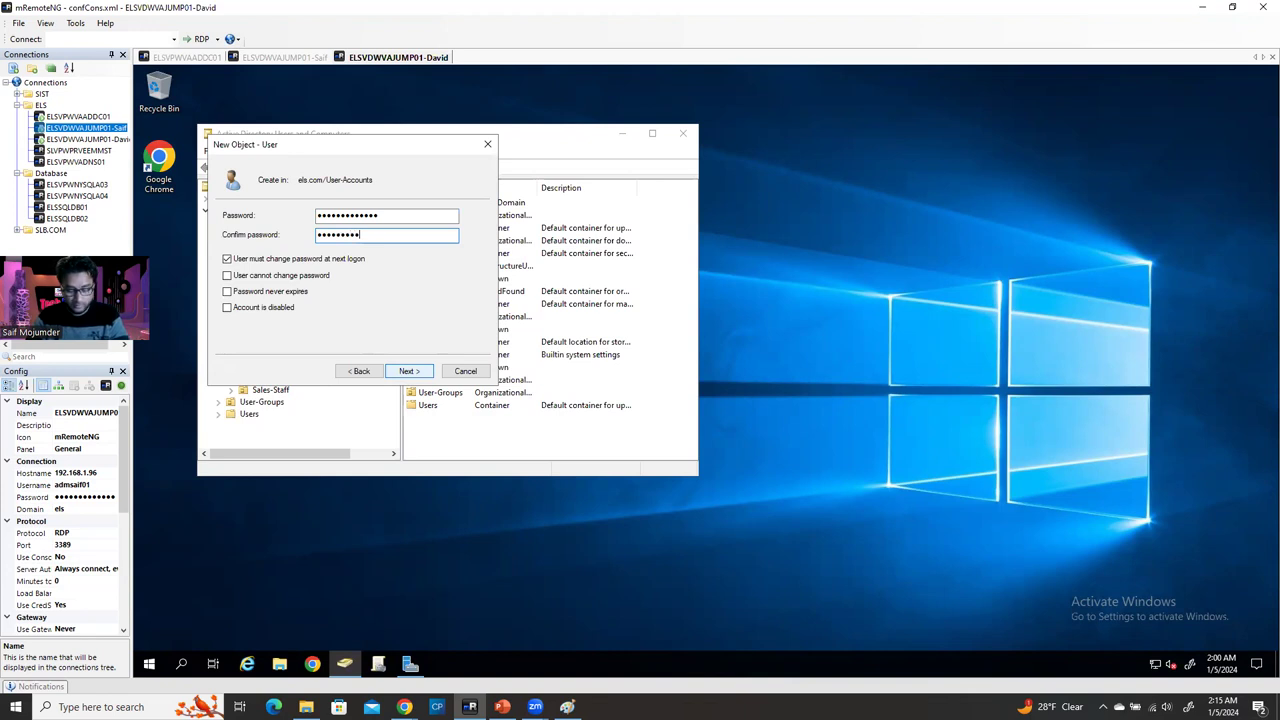
left_click(412, 372)
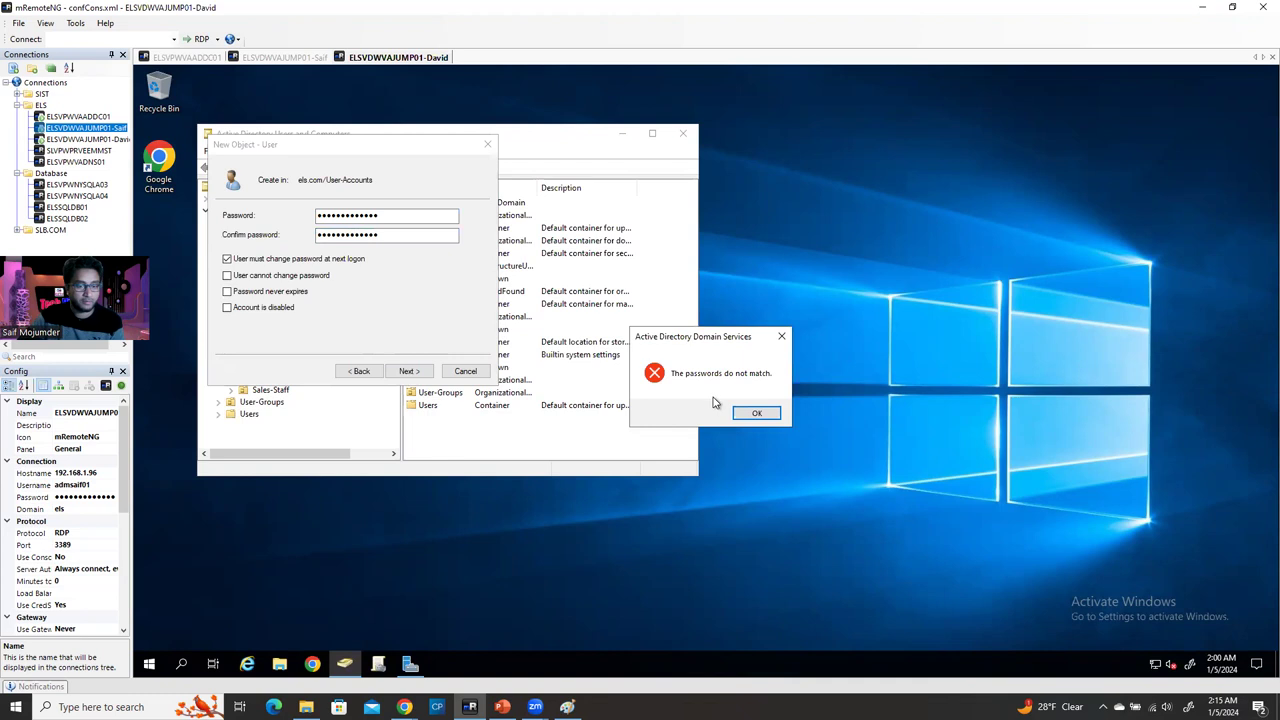
left_click(756, 413)
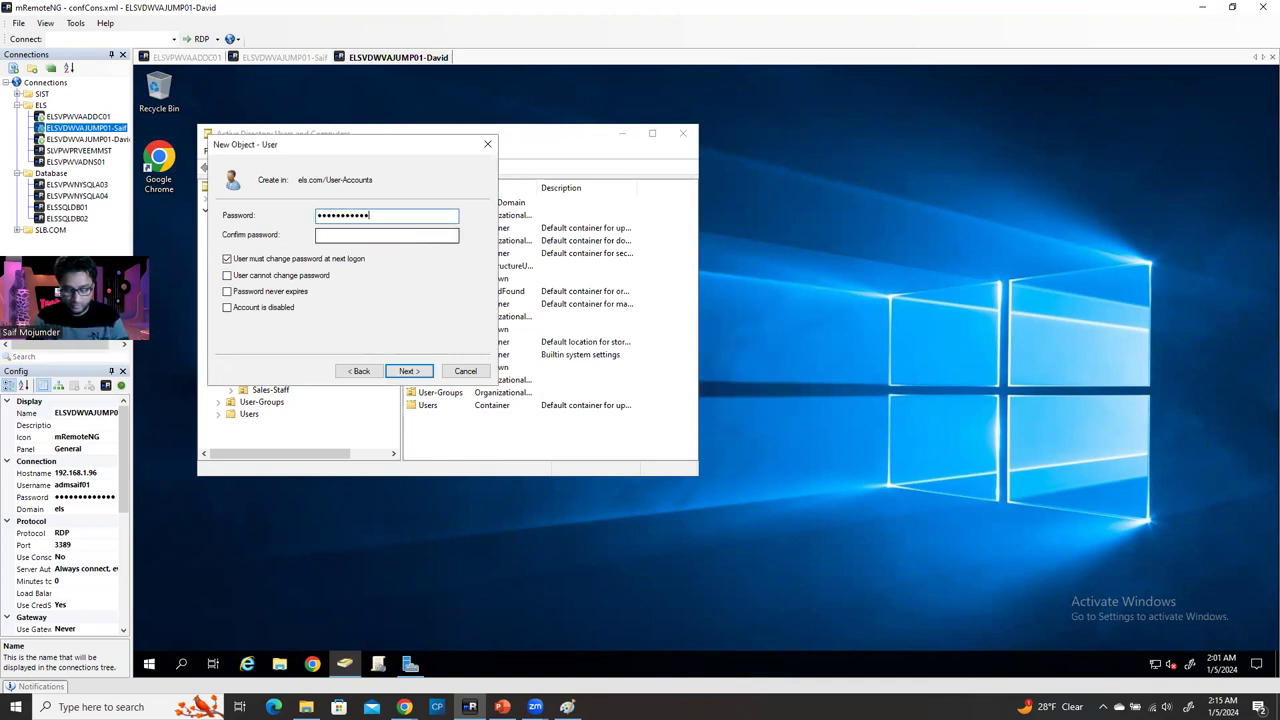
Confirm the password correctly, finish the wizard, and dismiss the insufficient-access-rights errors.
key("Tab")
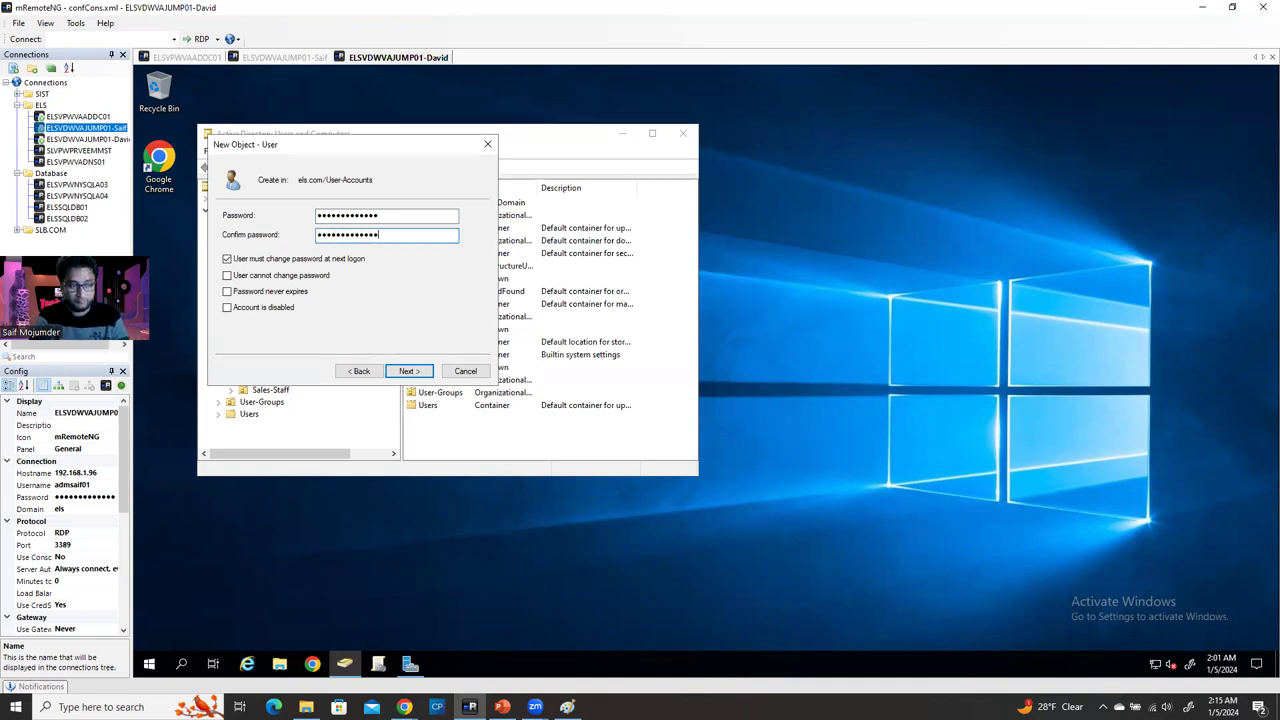
left_click(410, 371)
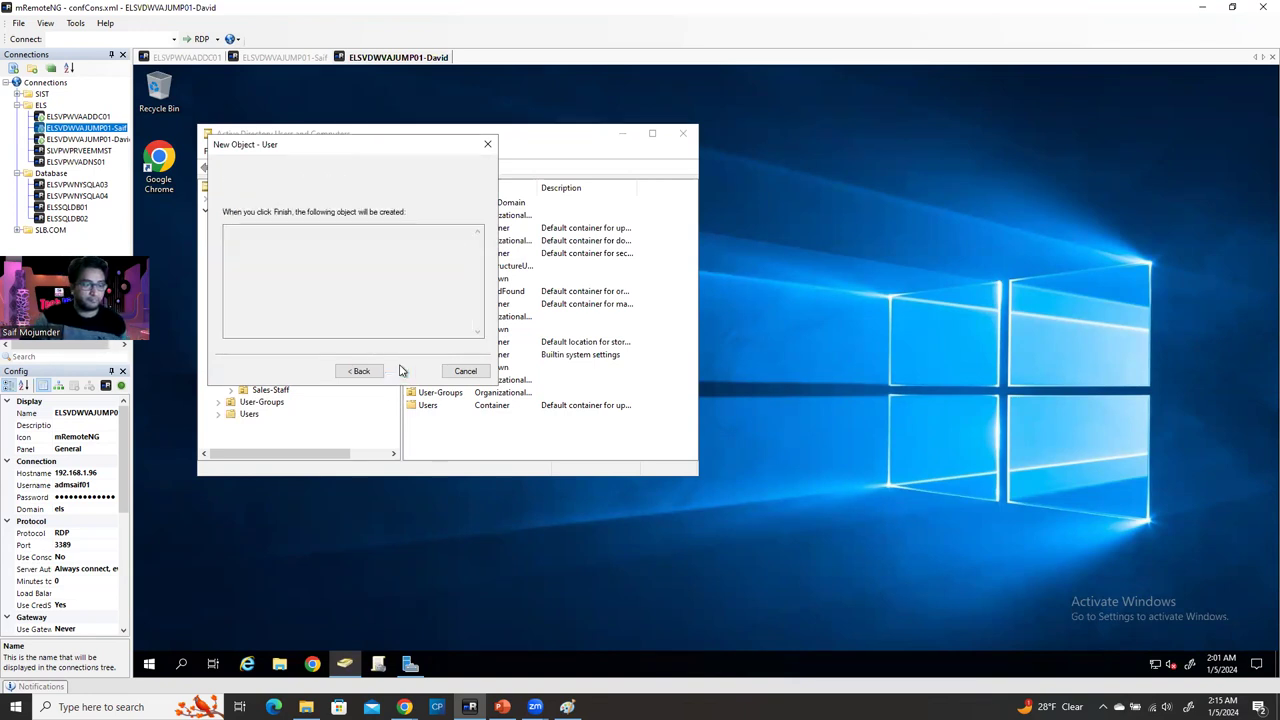
left_click(412, 372)
left_click(824, 427)
left_click(830, 437)
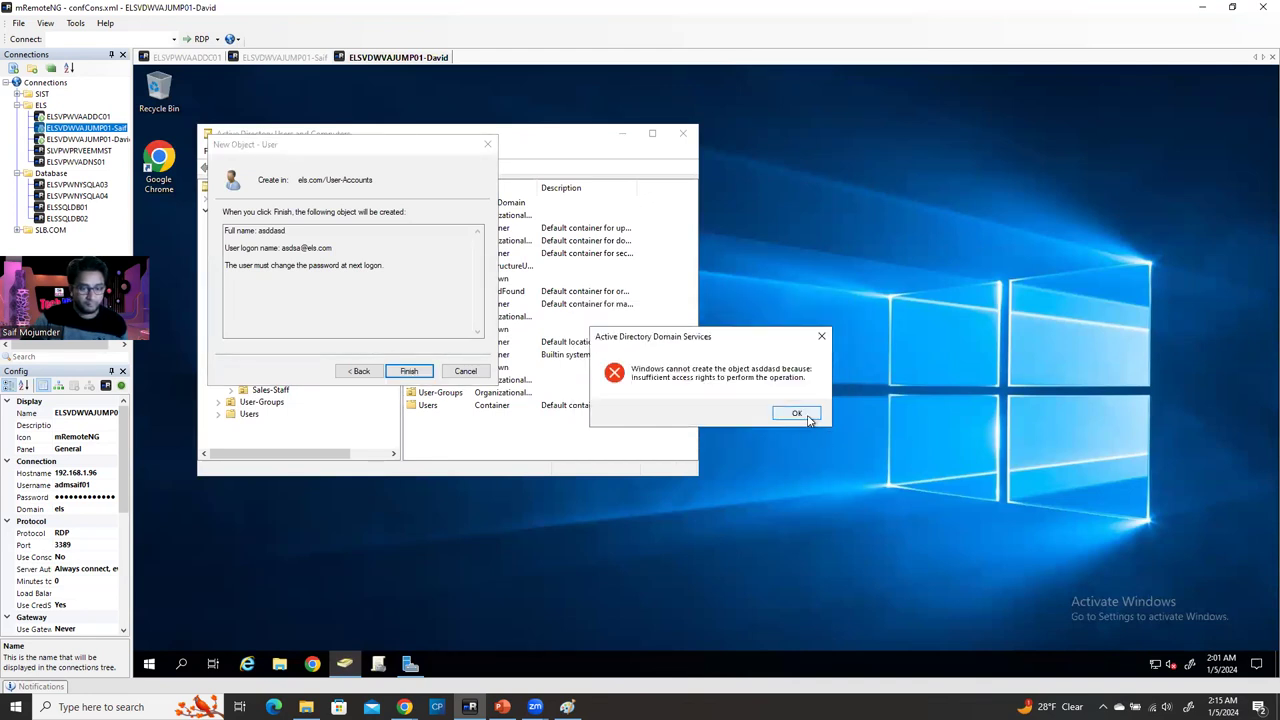
left_click(803, 414)
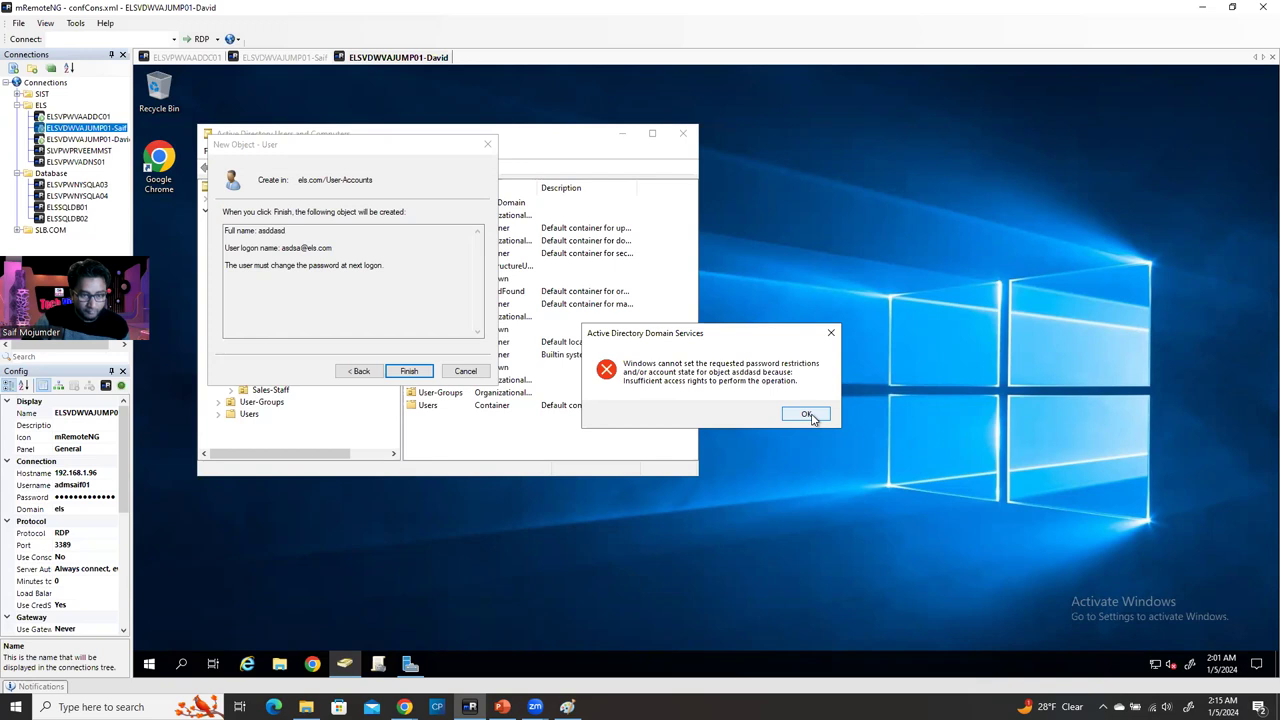
left_click(807, 414)
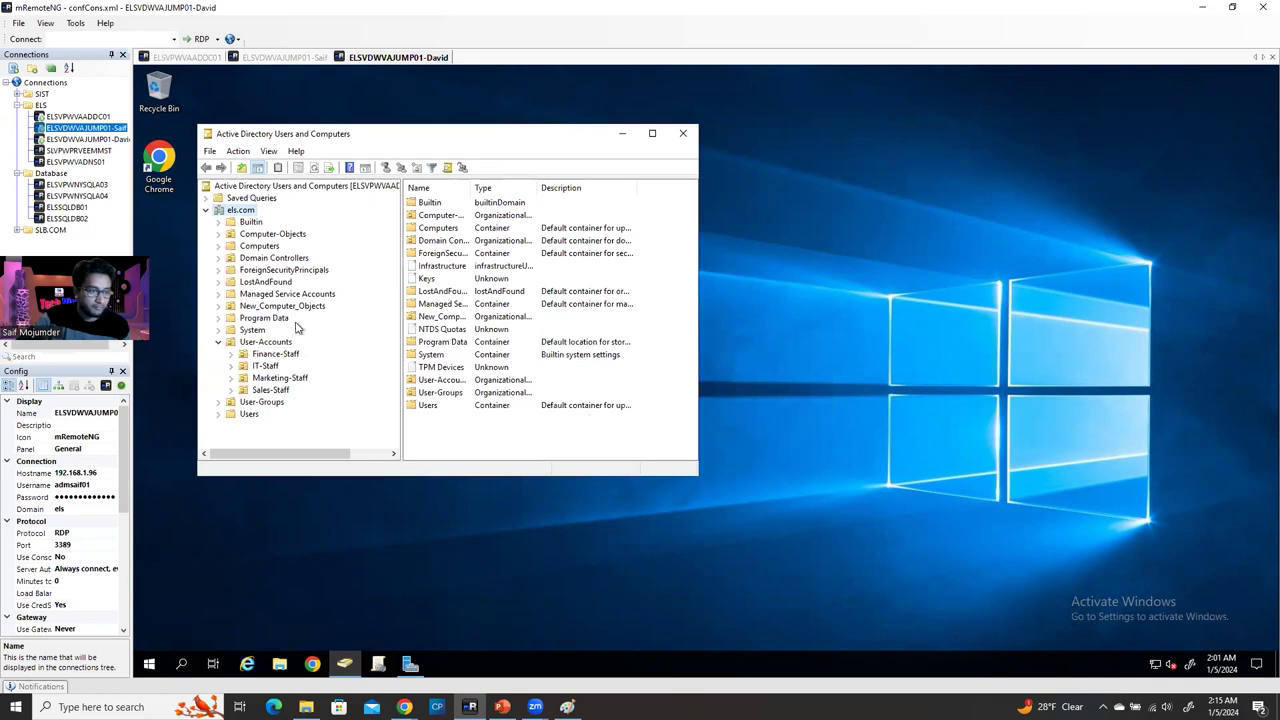
Check the available actions and New options for User-Accounts and IT-Staff.
left_click(276, 344)
right_click(280, 344)
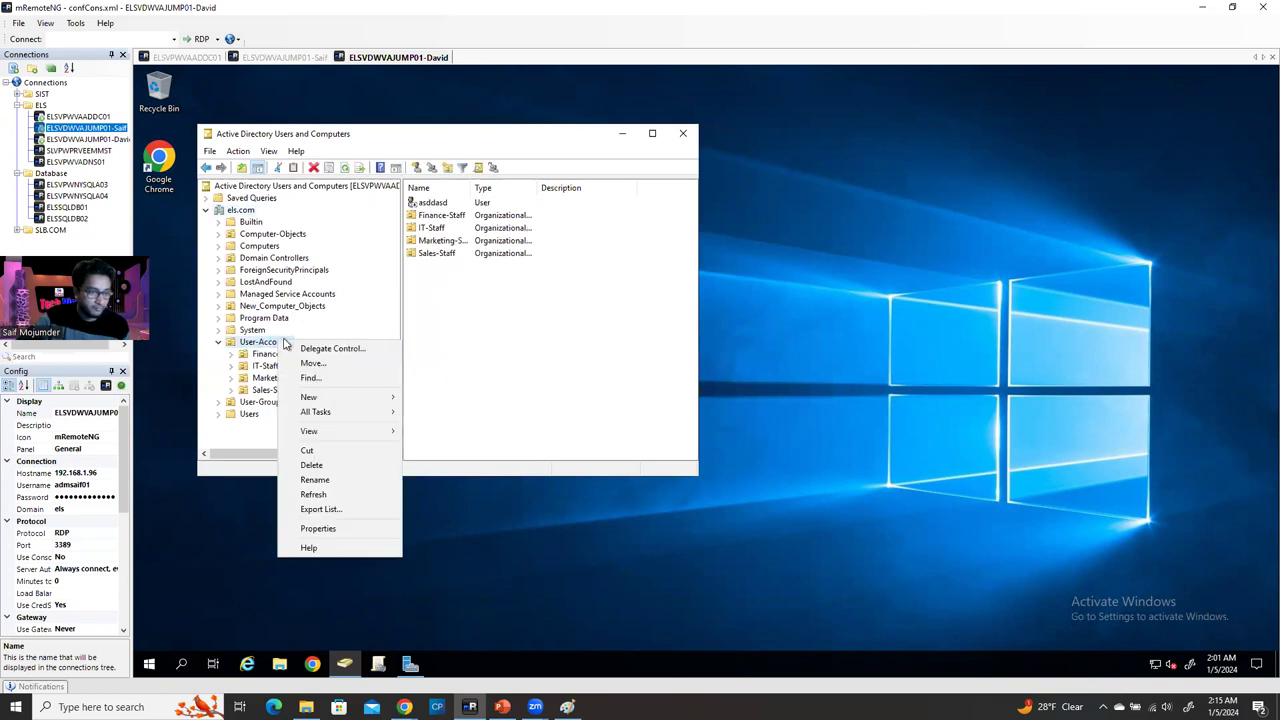
left_click(250, 367)
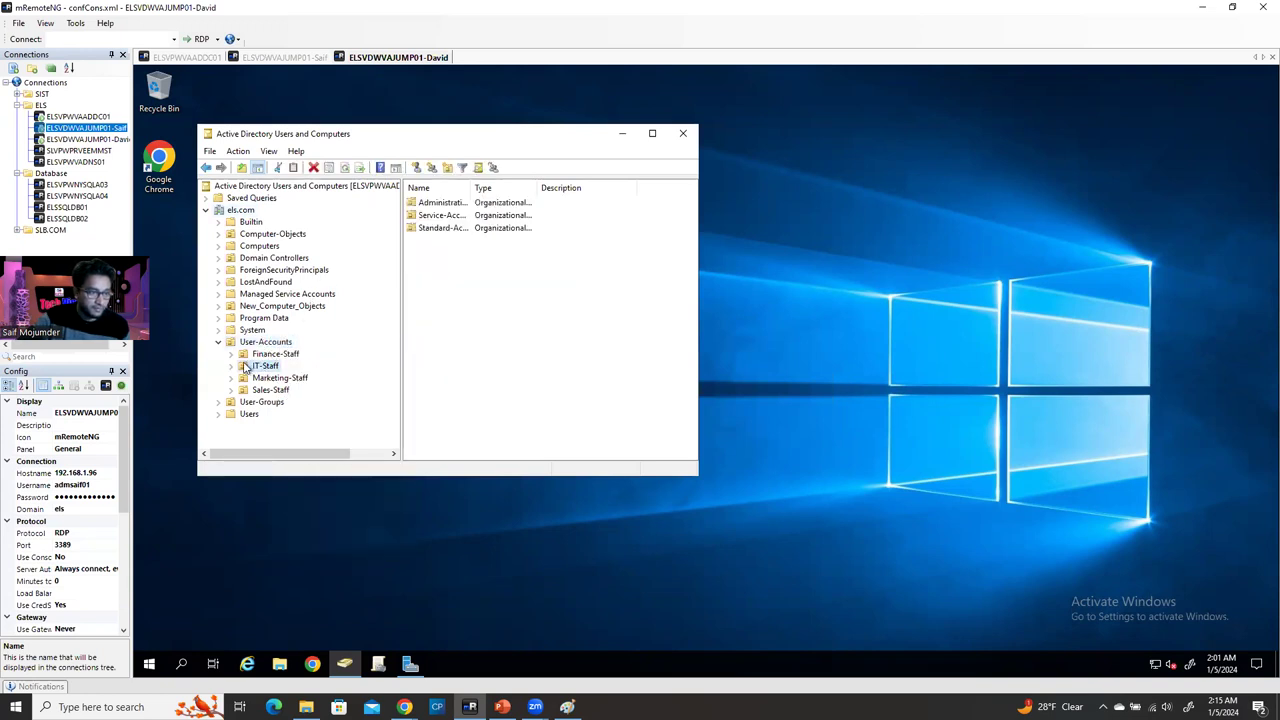
double_click(248, 367)
right_click(518, 296)
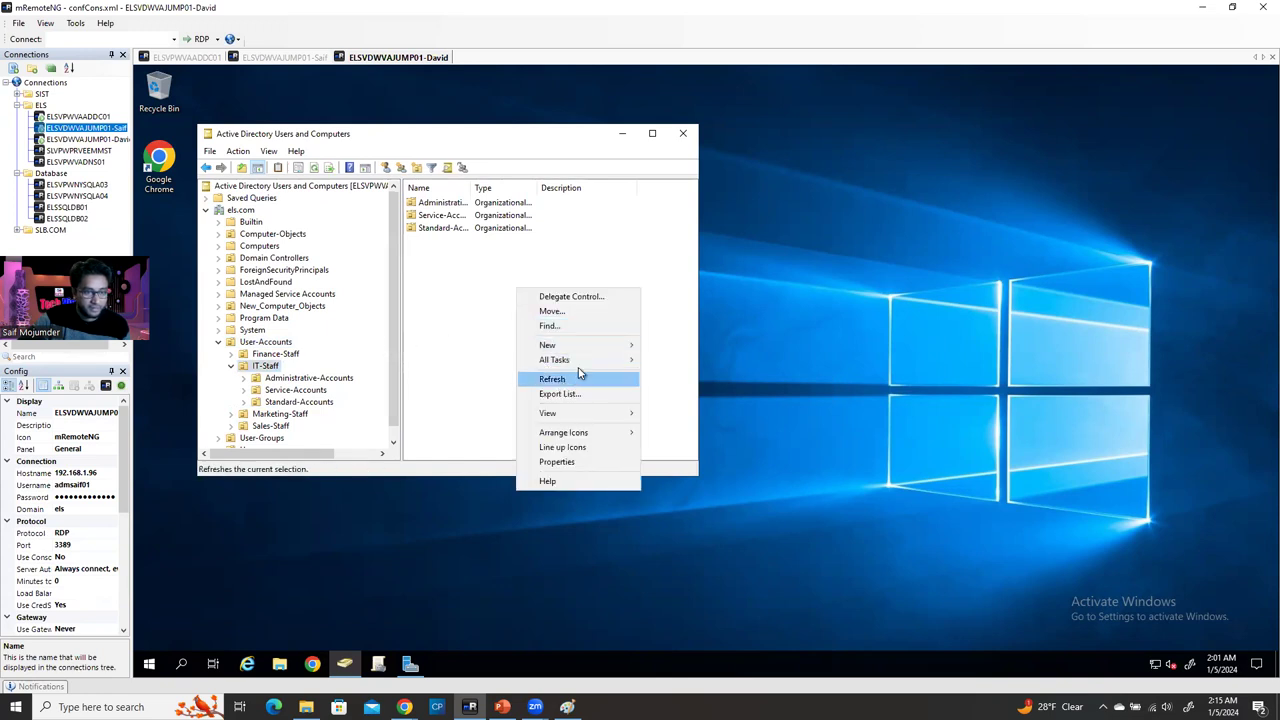
mouse_move(585, 346)
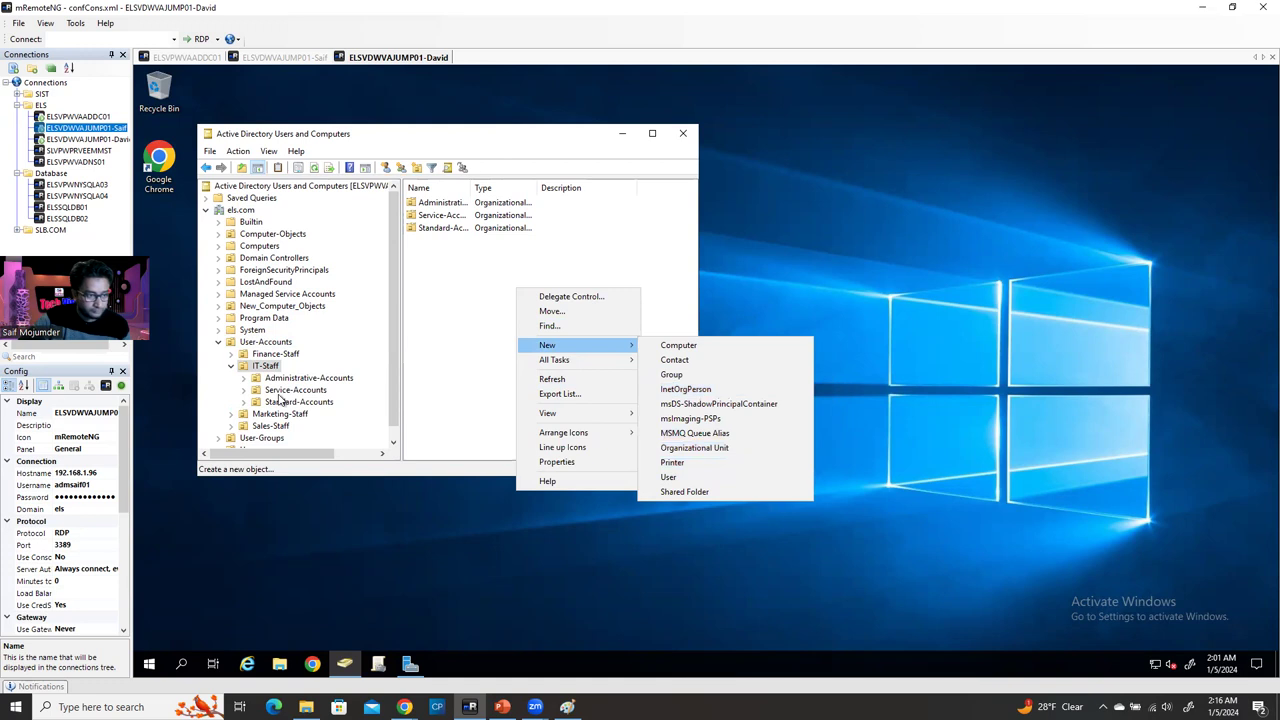
Recheck the New submenus of User-Accounts and IT-Staff, then switch to the domain controller.
left_click(285, 343)
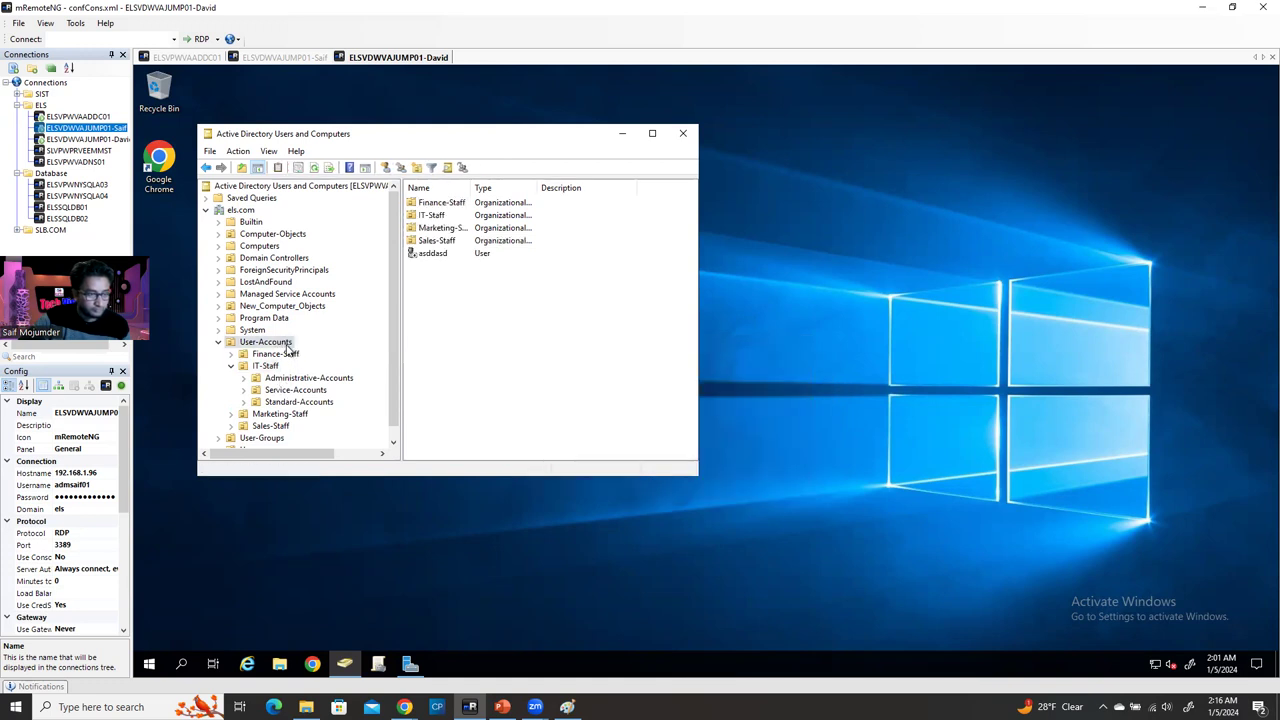
right_click(285, 343)
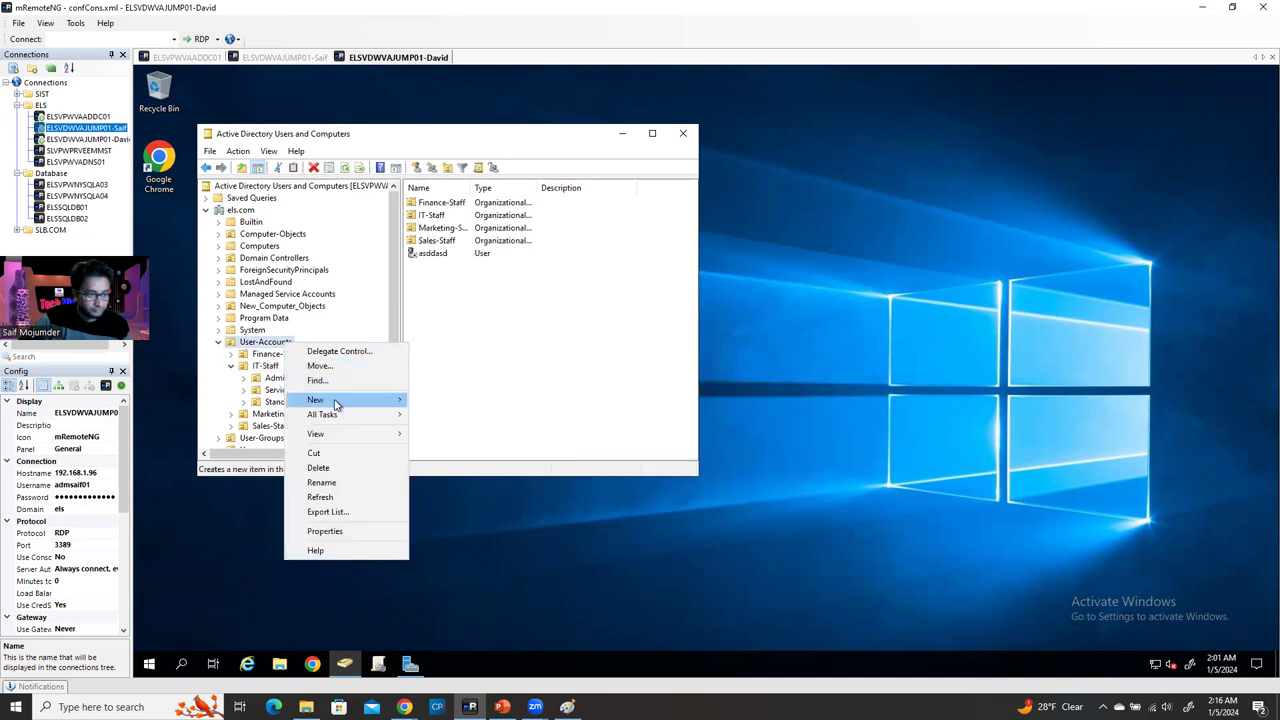
mouse_move(336, 403)
left_click(264, 368)
left_click(264, 368)
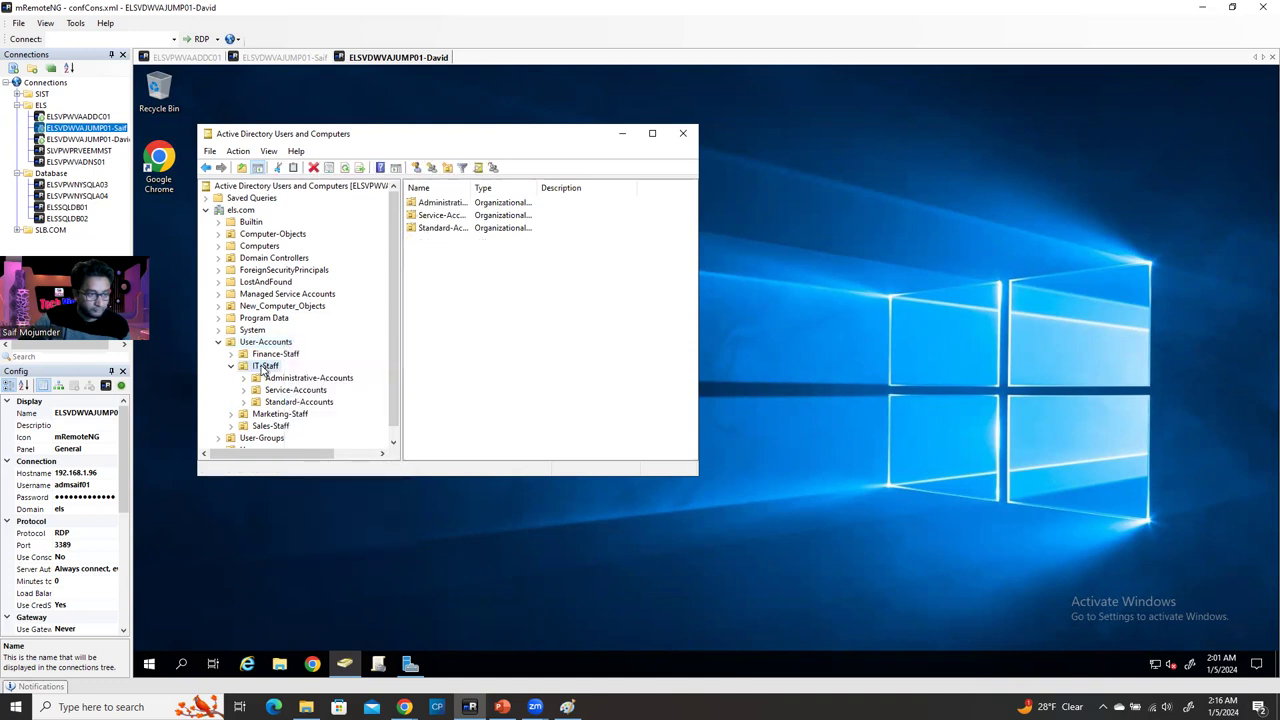
right_click(264, 368)
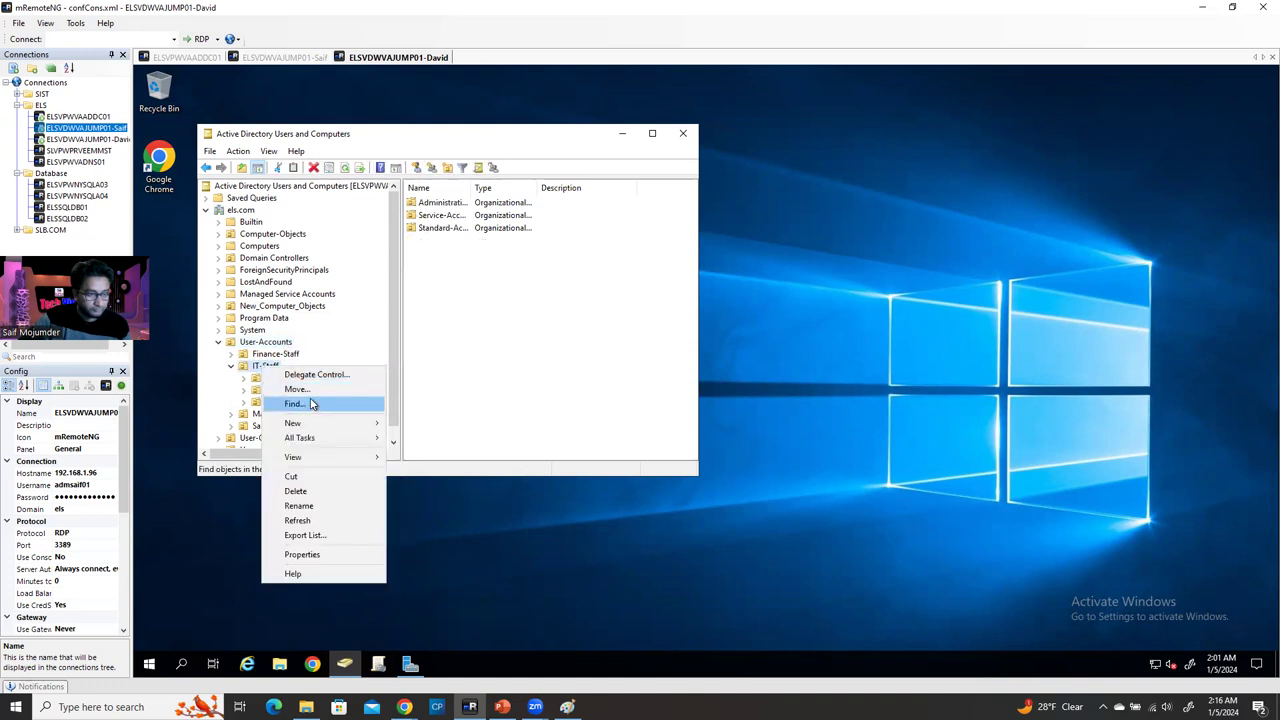
mouse_move(315, 430)
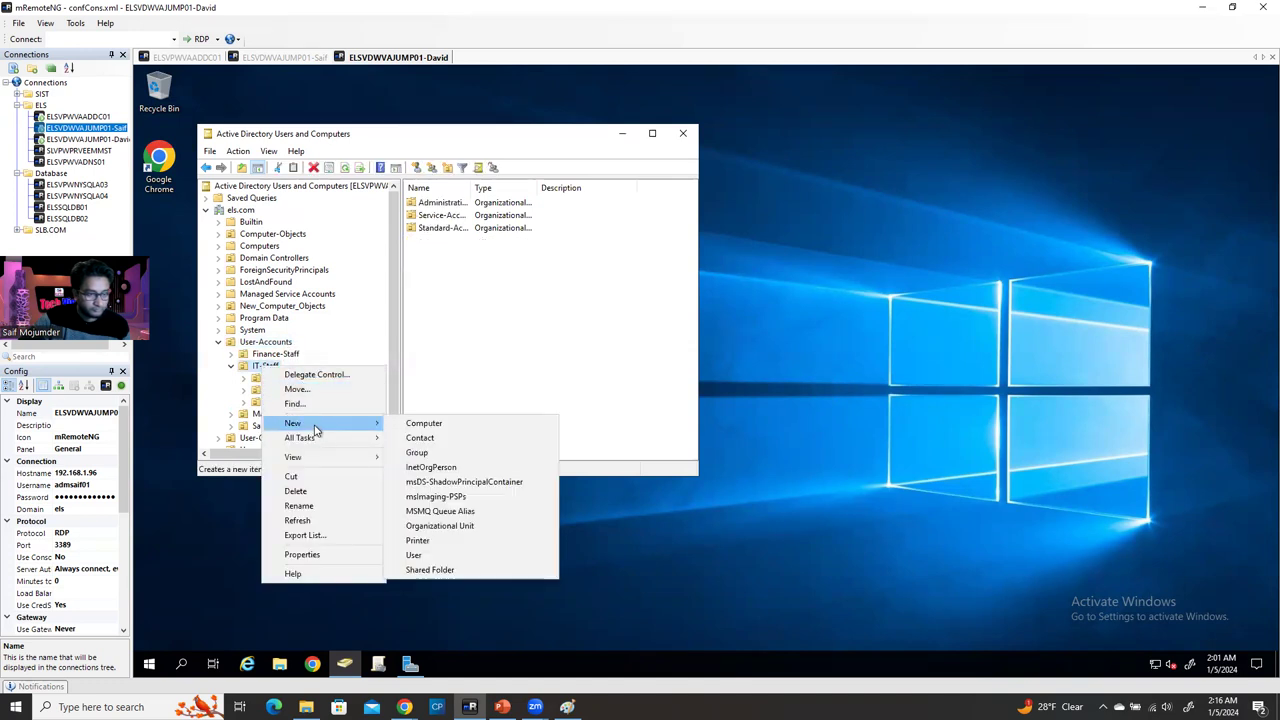
left_click(228, 395)
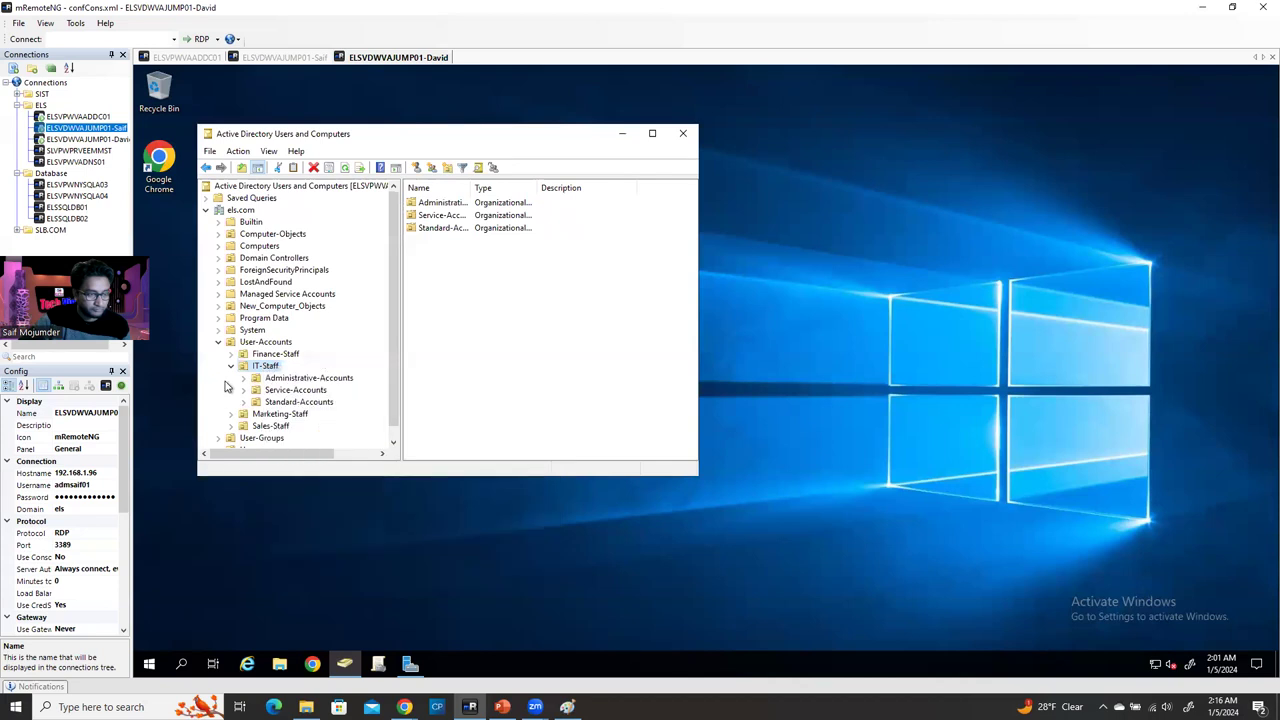
left_click(187, 58)
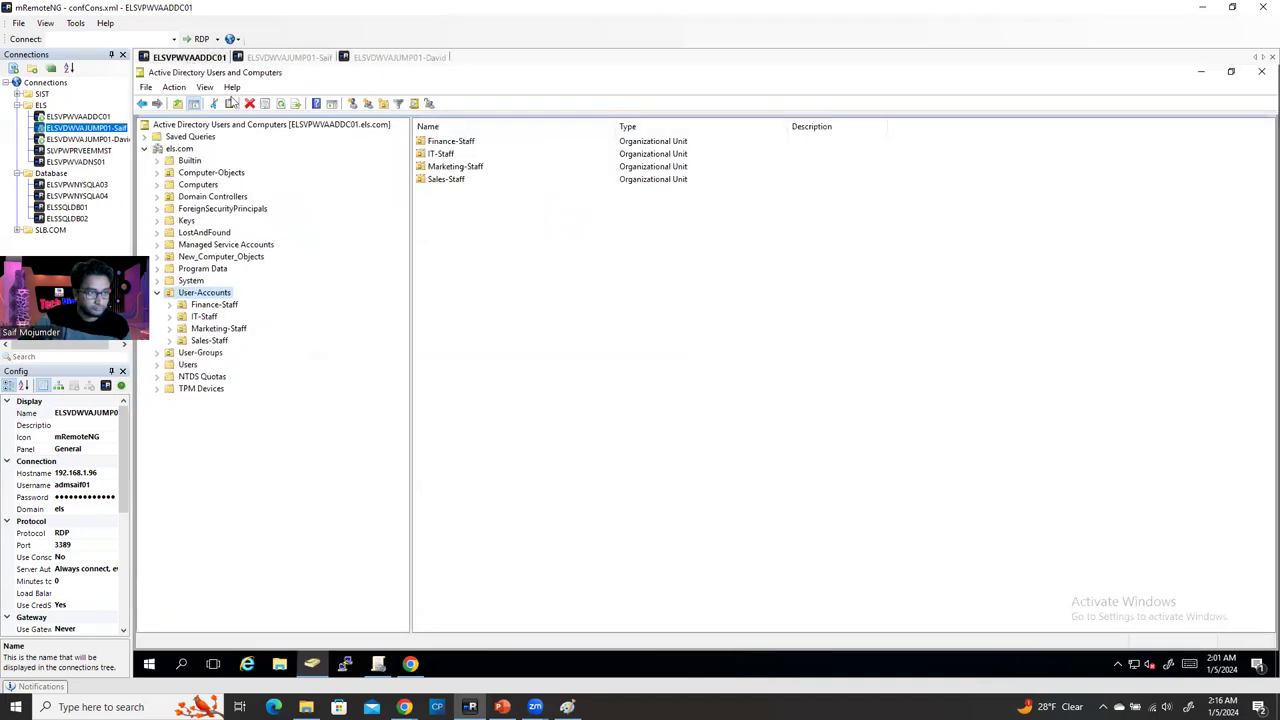
left_click(190, 334)
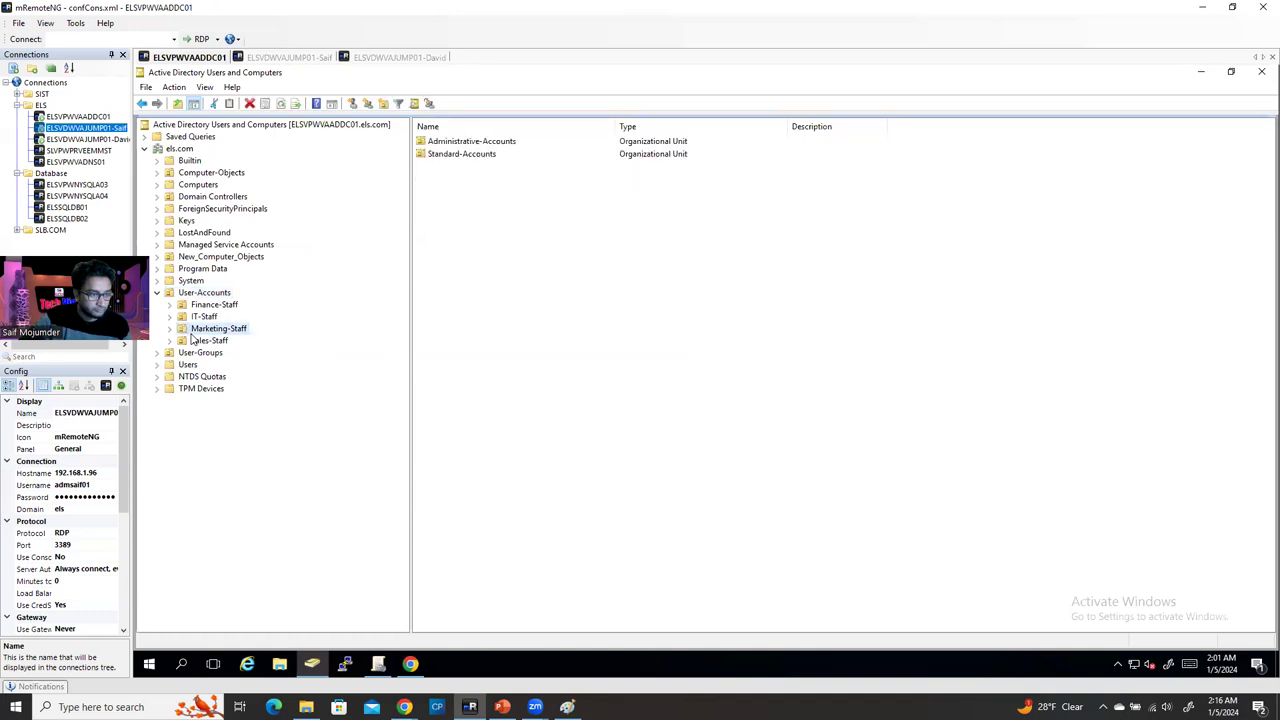
left_click(204, 317)
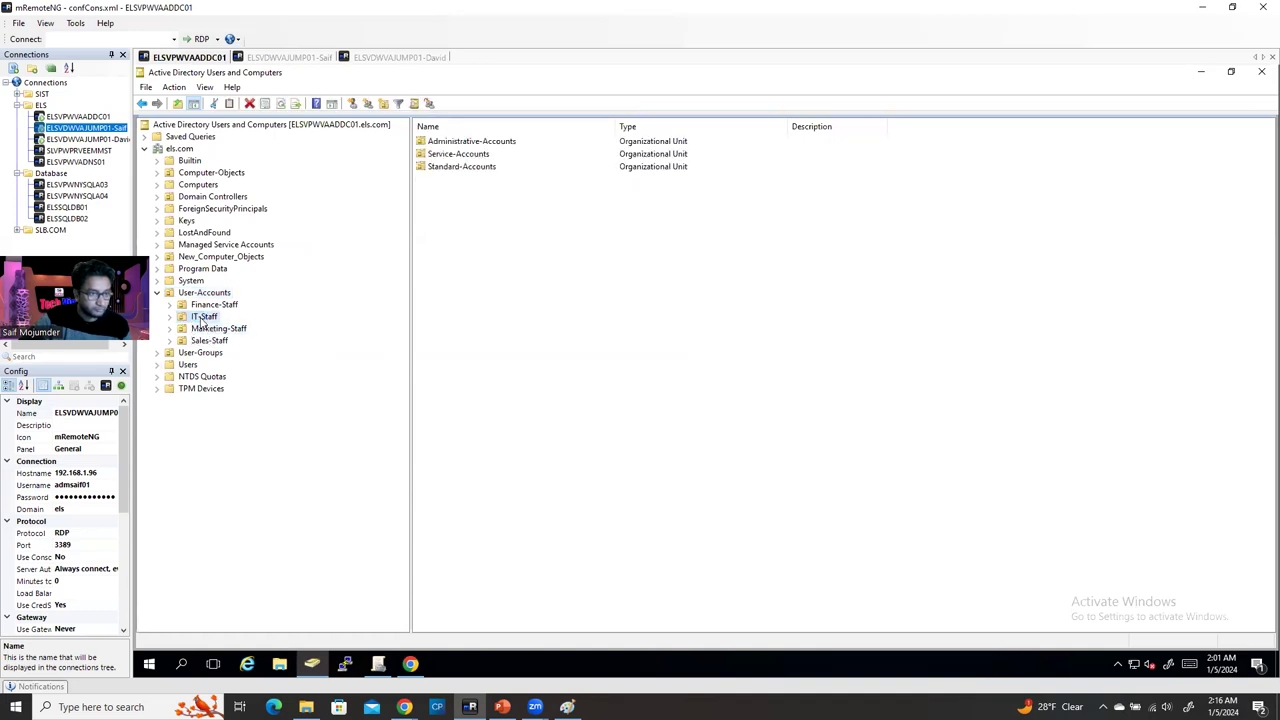
right_click(205, 318)
left_click(266, 506)
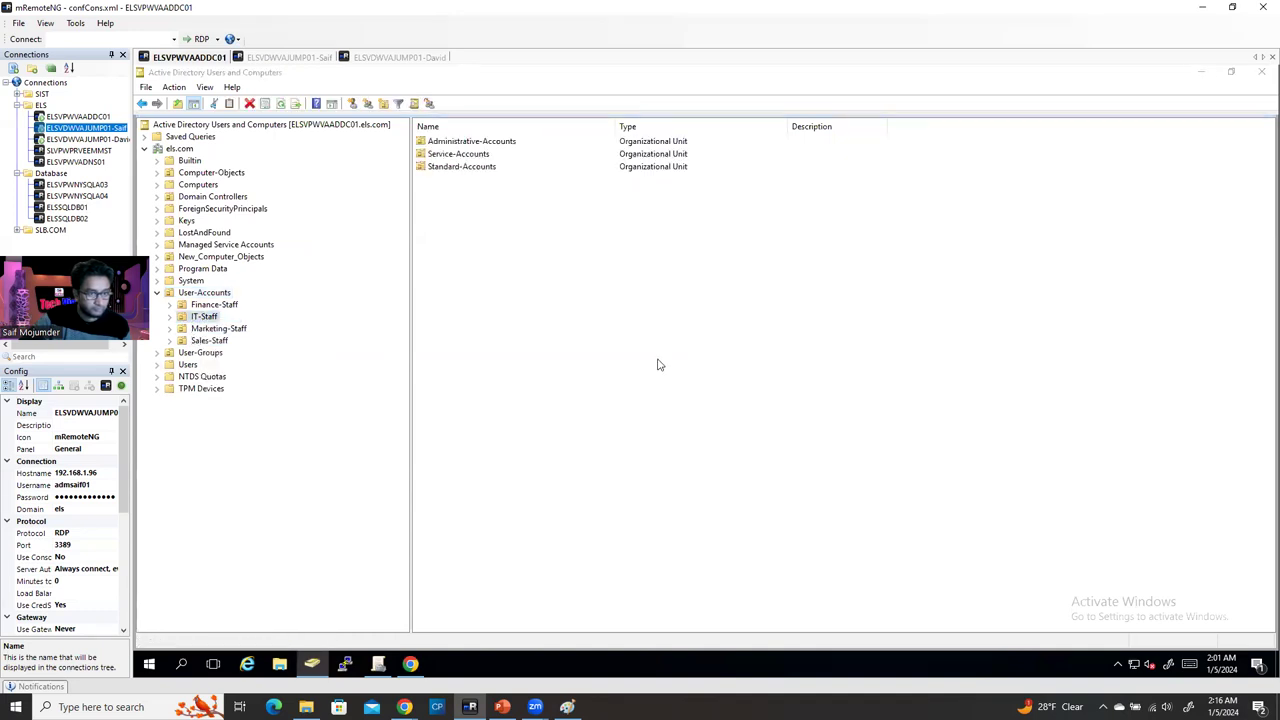
left_click(673, 231)
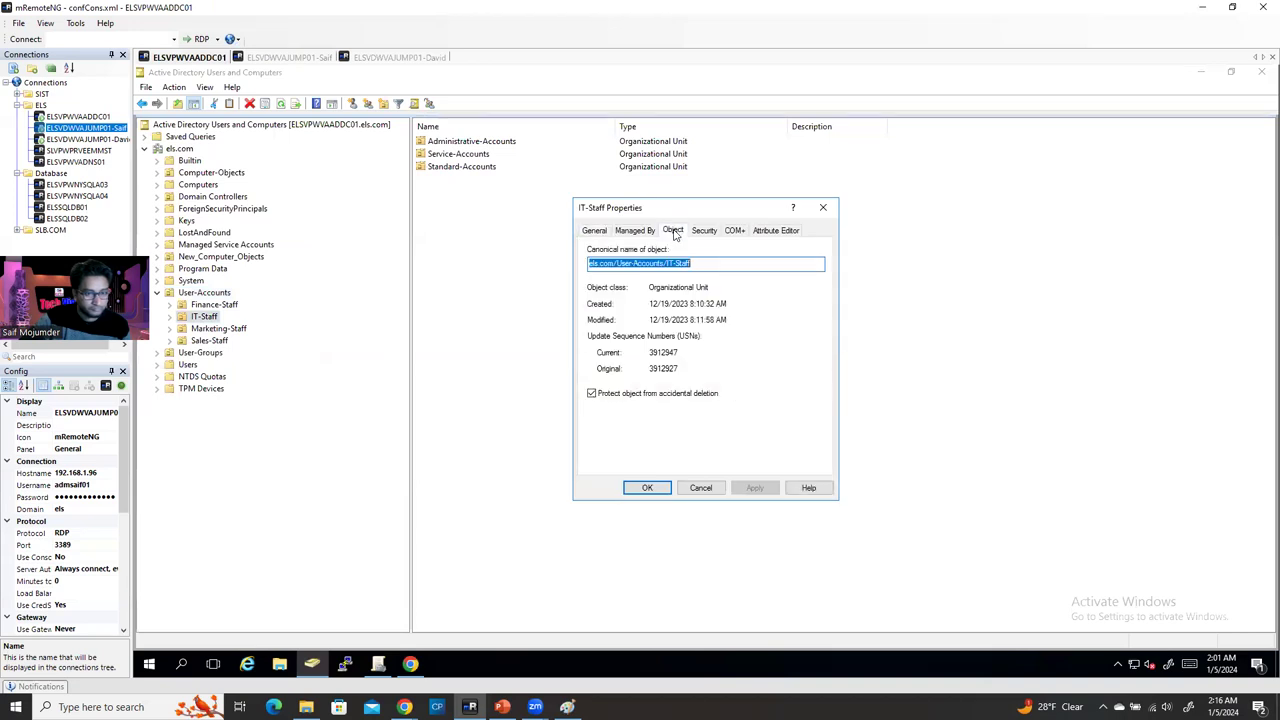
left_click(708, 233)
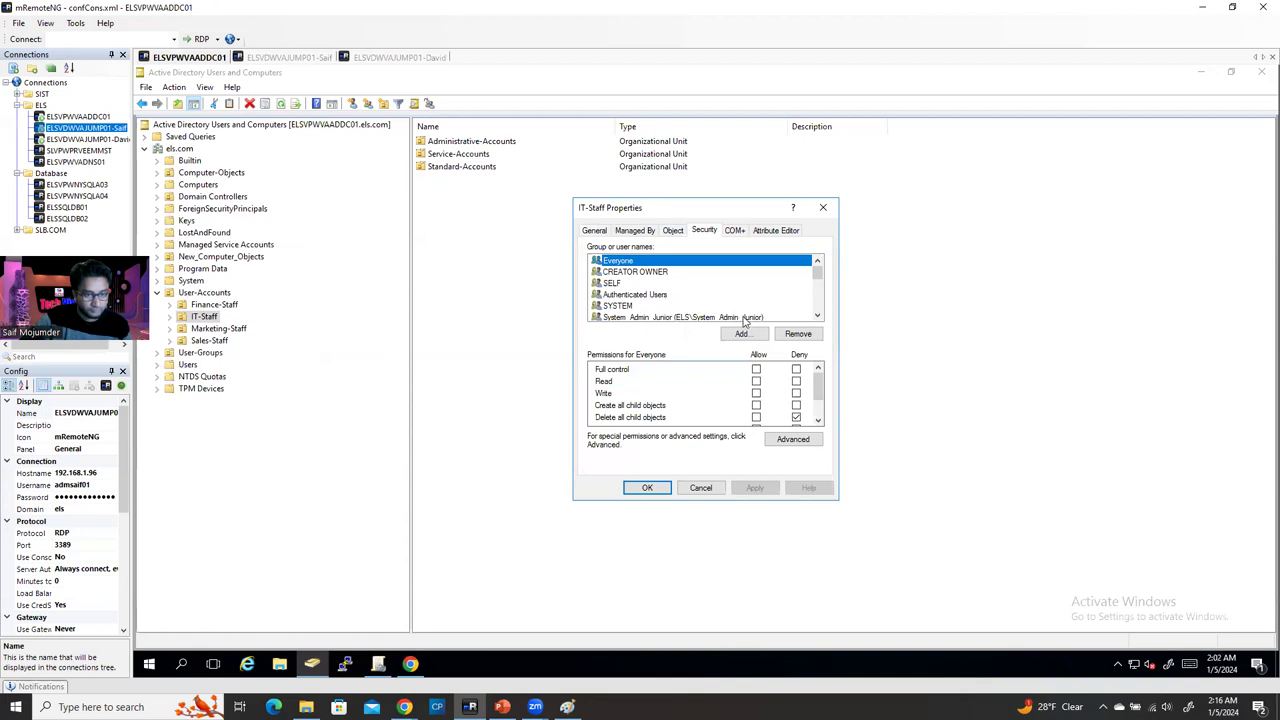
left_click(744, 318)
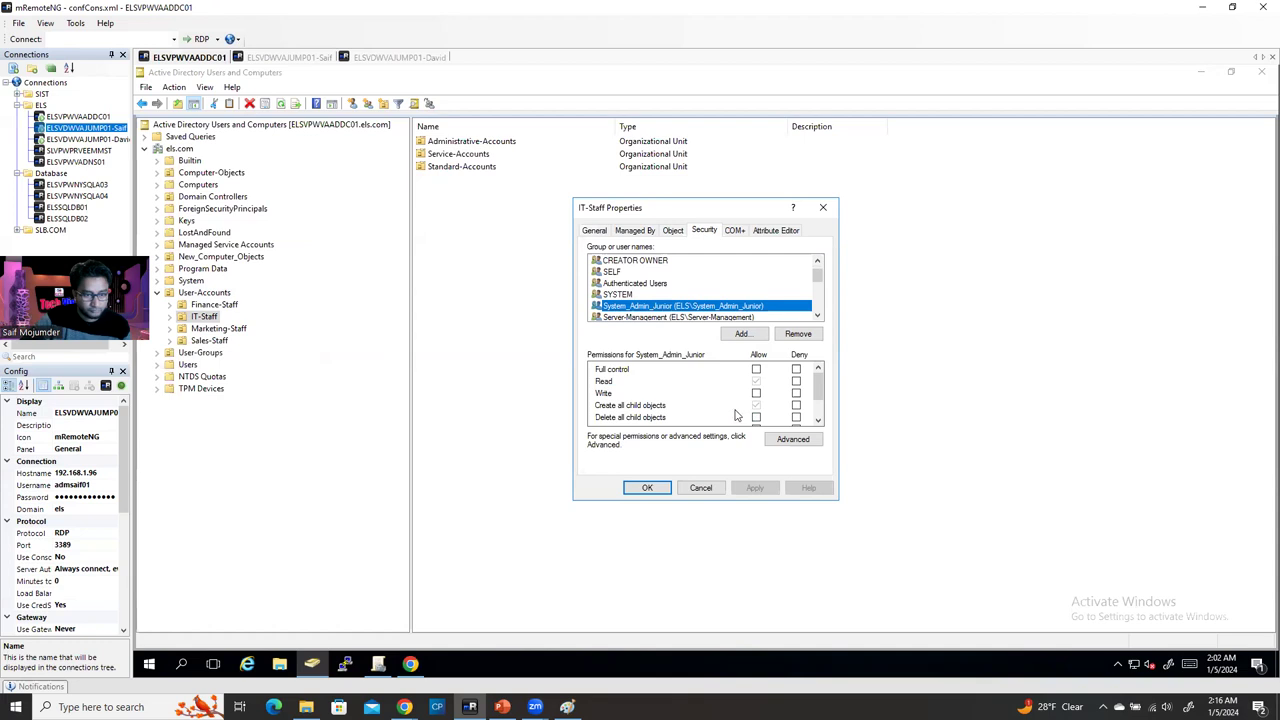
scroll(736, 415, "down", 1)
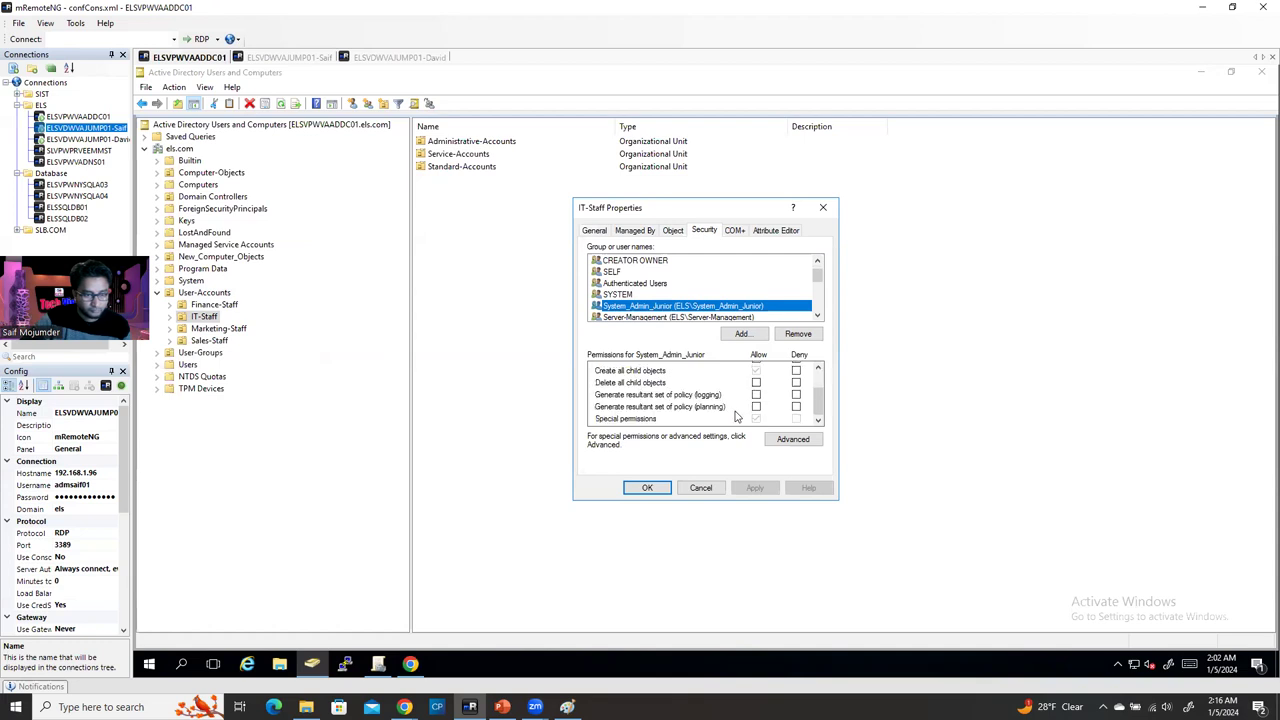
left_click(823, 207)
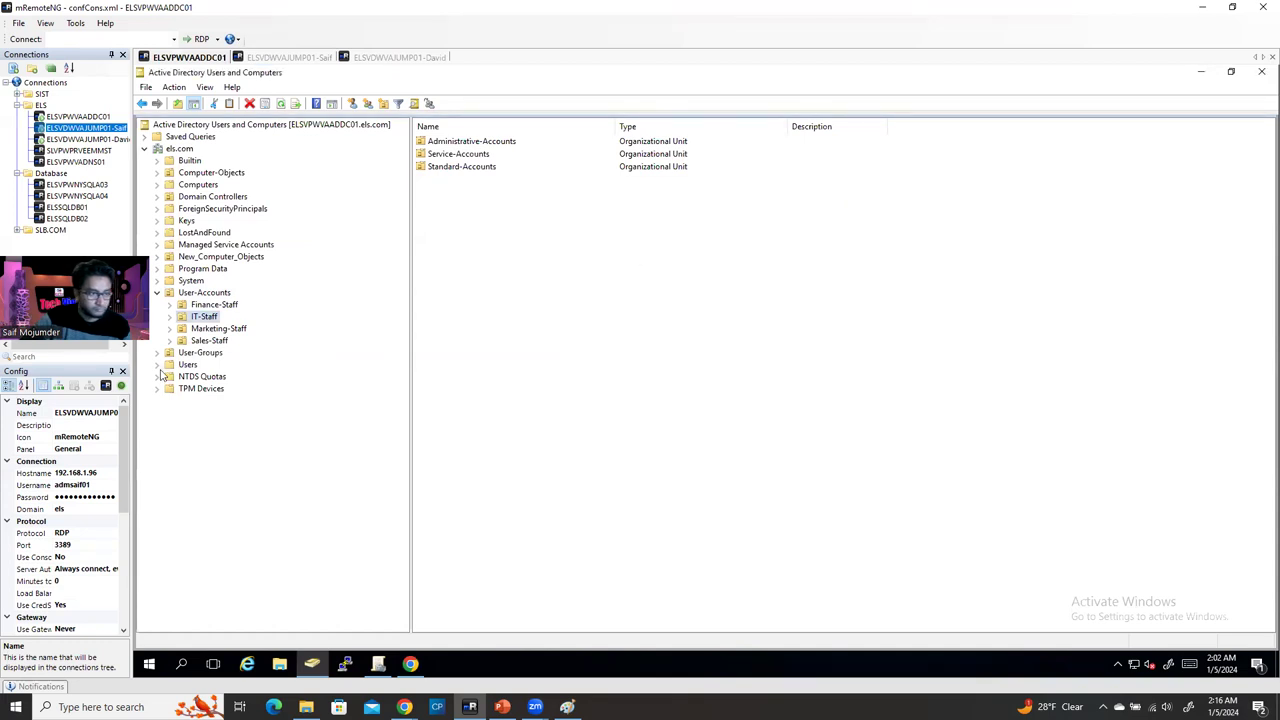
right_click(206, 319)
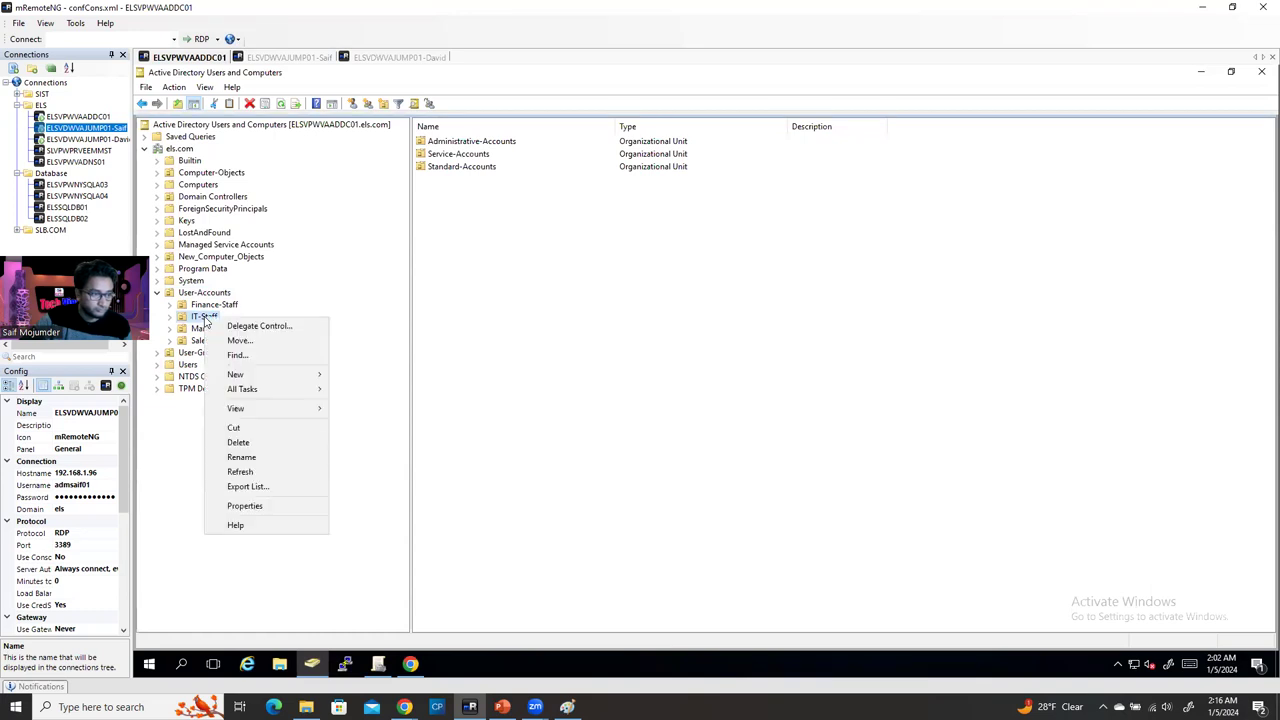
mouse_move(261, 377)
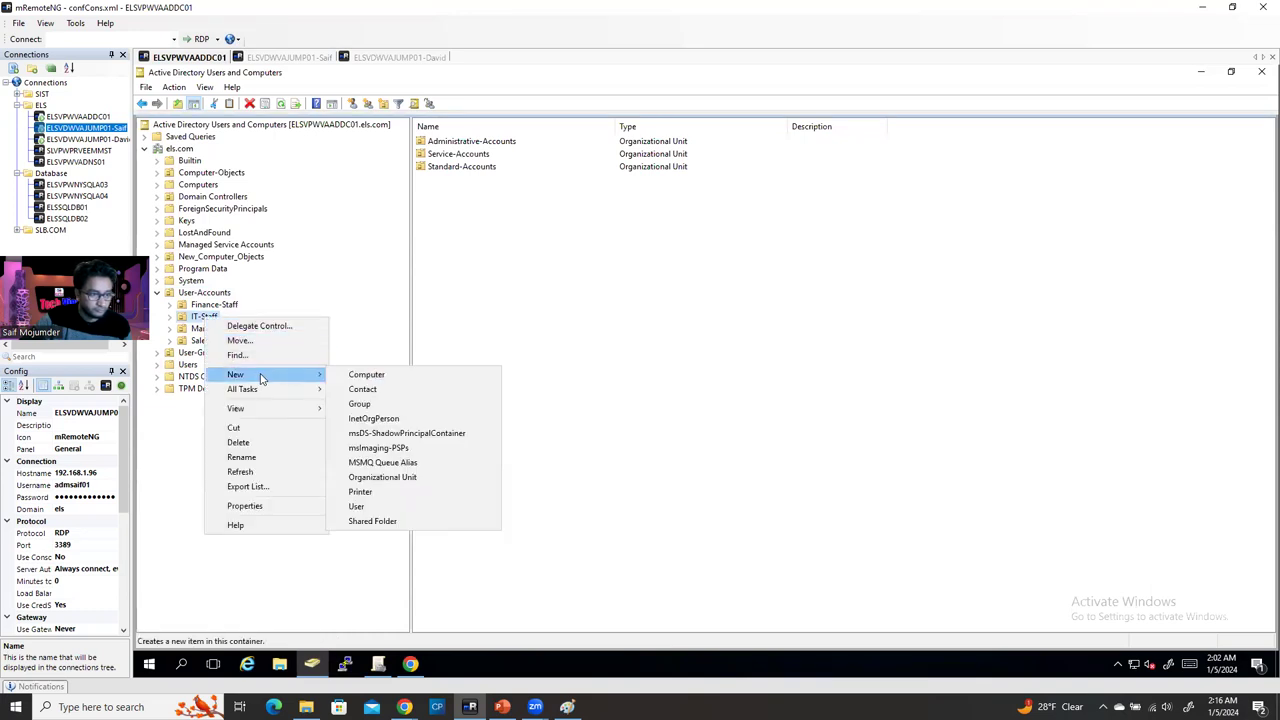
left_click(211, 294)
left_click(211, 294)
right_click(211, 294)
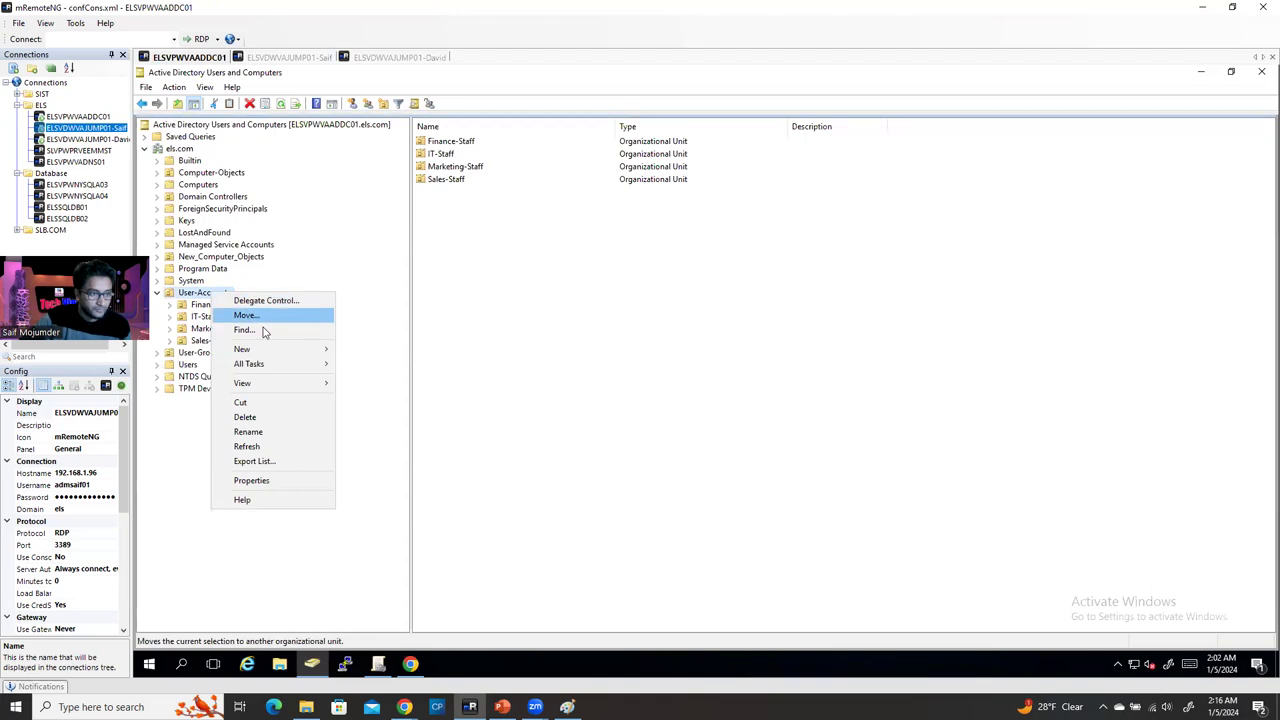
mouse_move(309, 354)
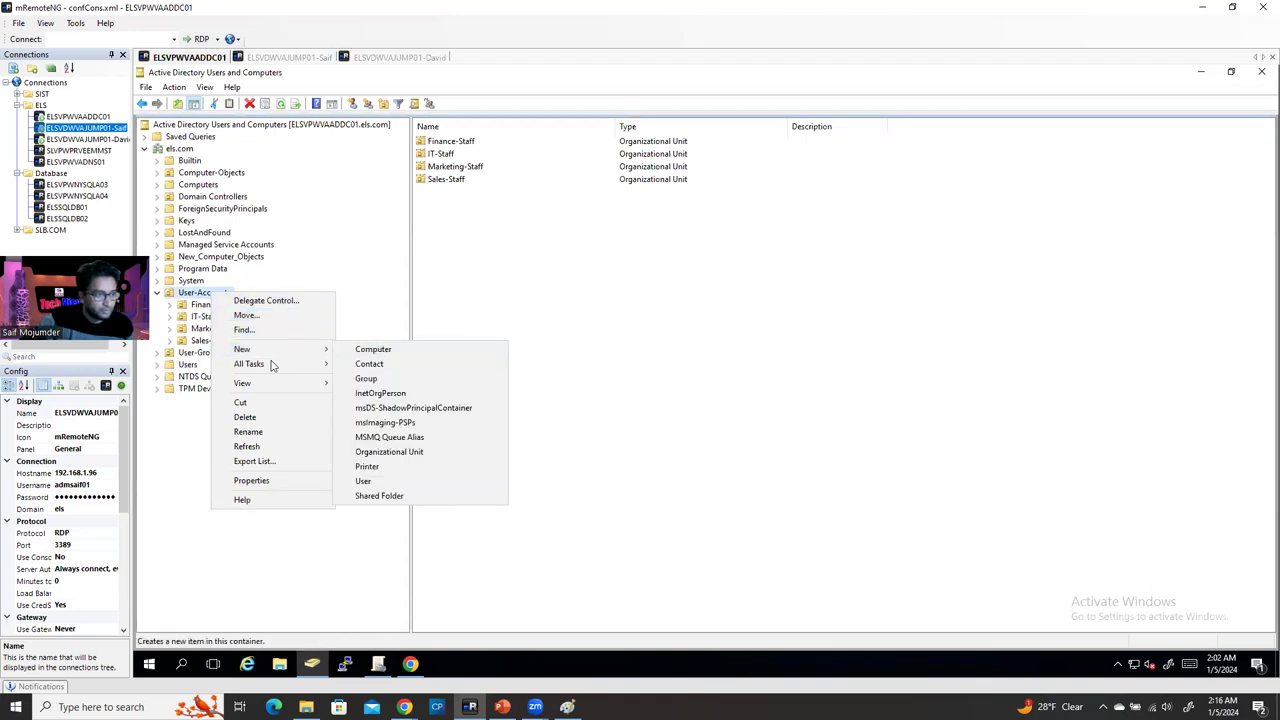
left_click(194, 443)
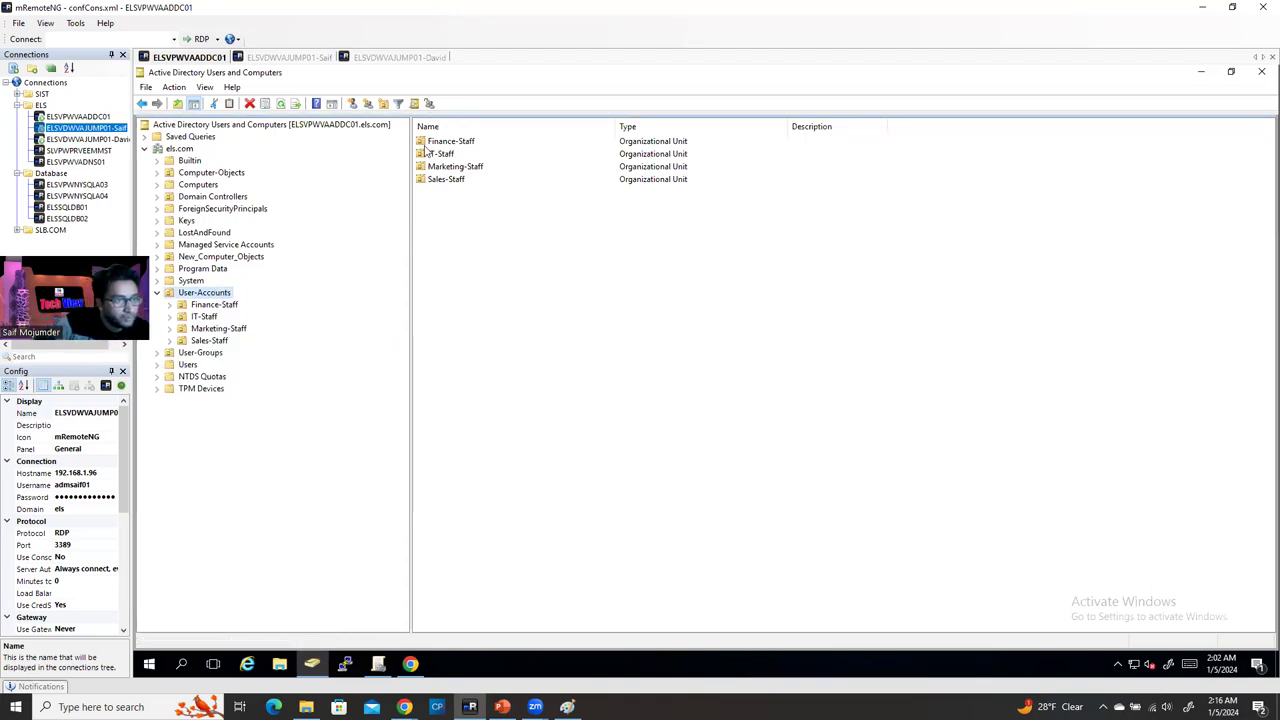
On JUMP01, create OU 'ddsaasdsad' under User-Accounts without accidental-deletion protection.
left_click(421, 59)
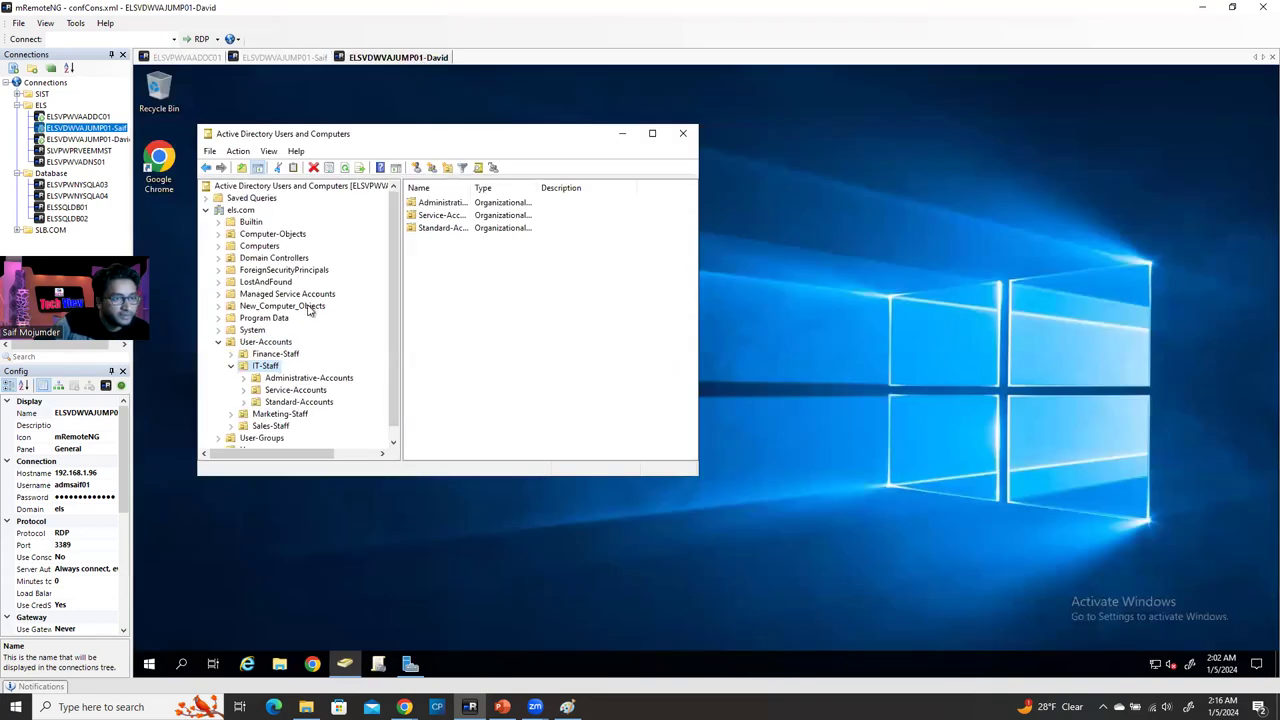
right_click(267, 367)
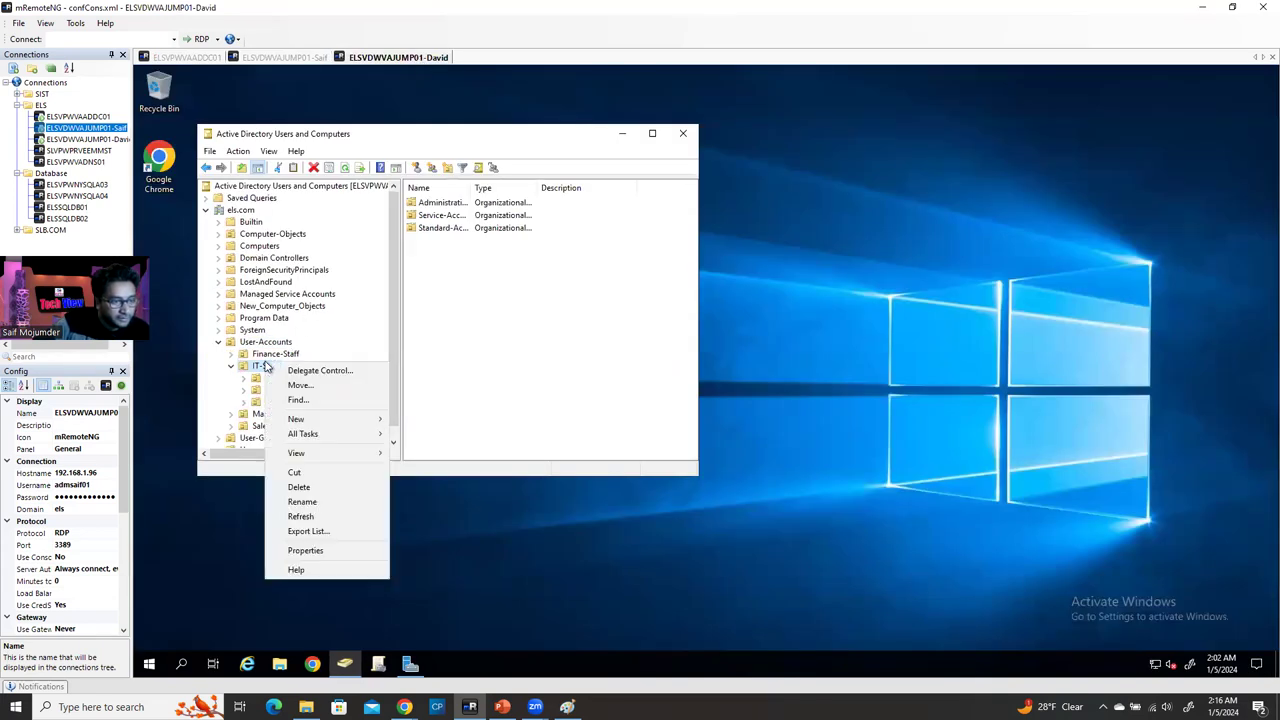
mouse_move(316, 425)
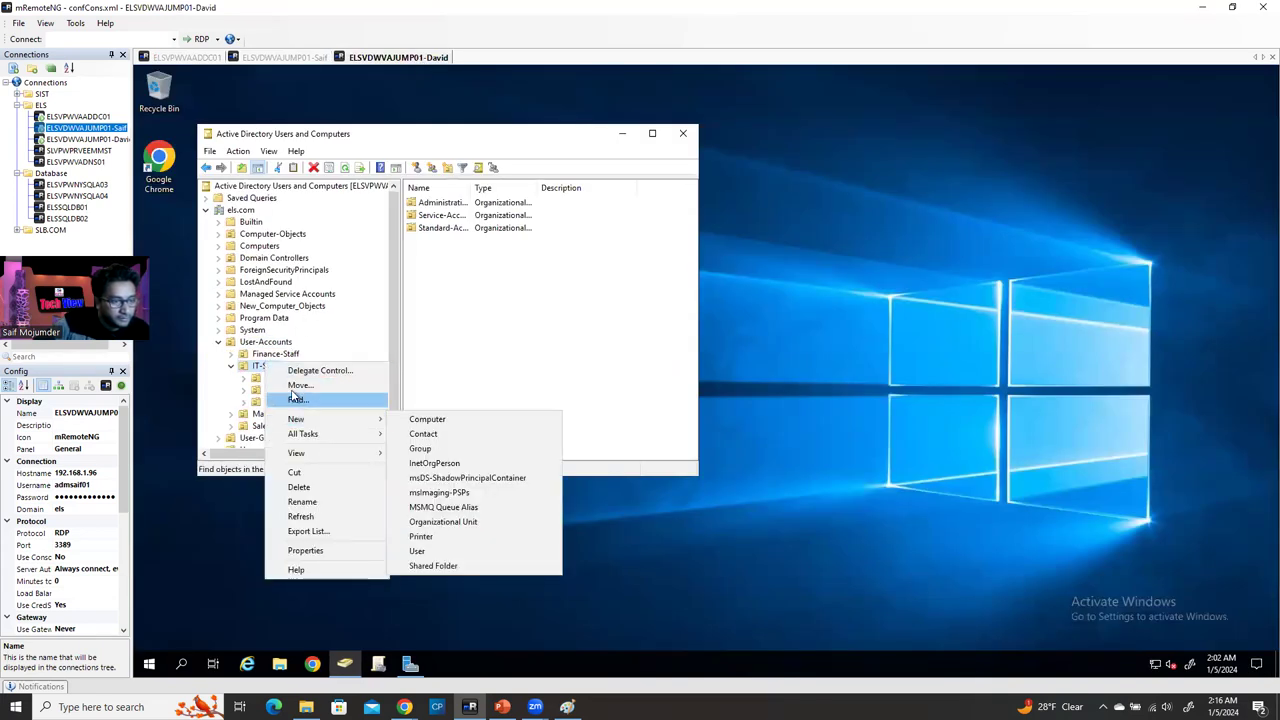
left_click(236, 381)
left_click(266, 343)
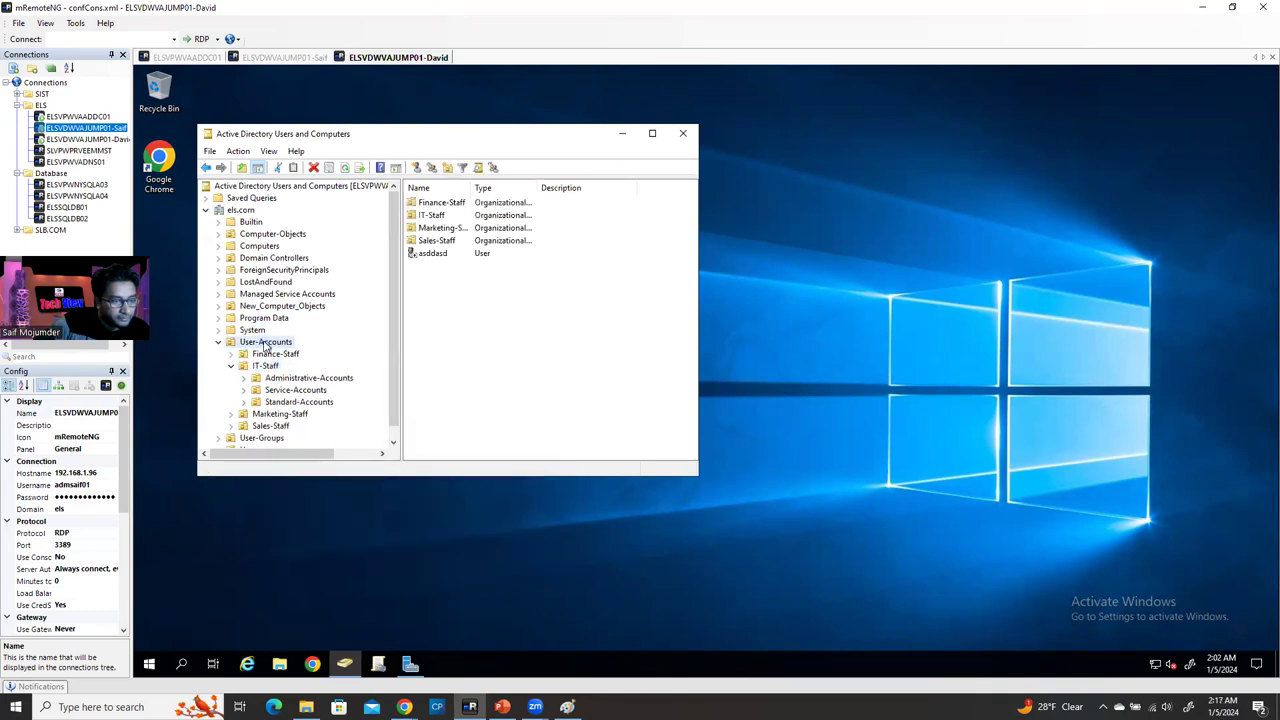
right_click(266, 345)
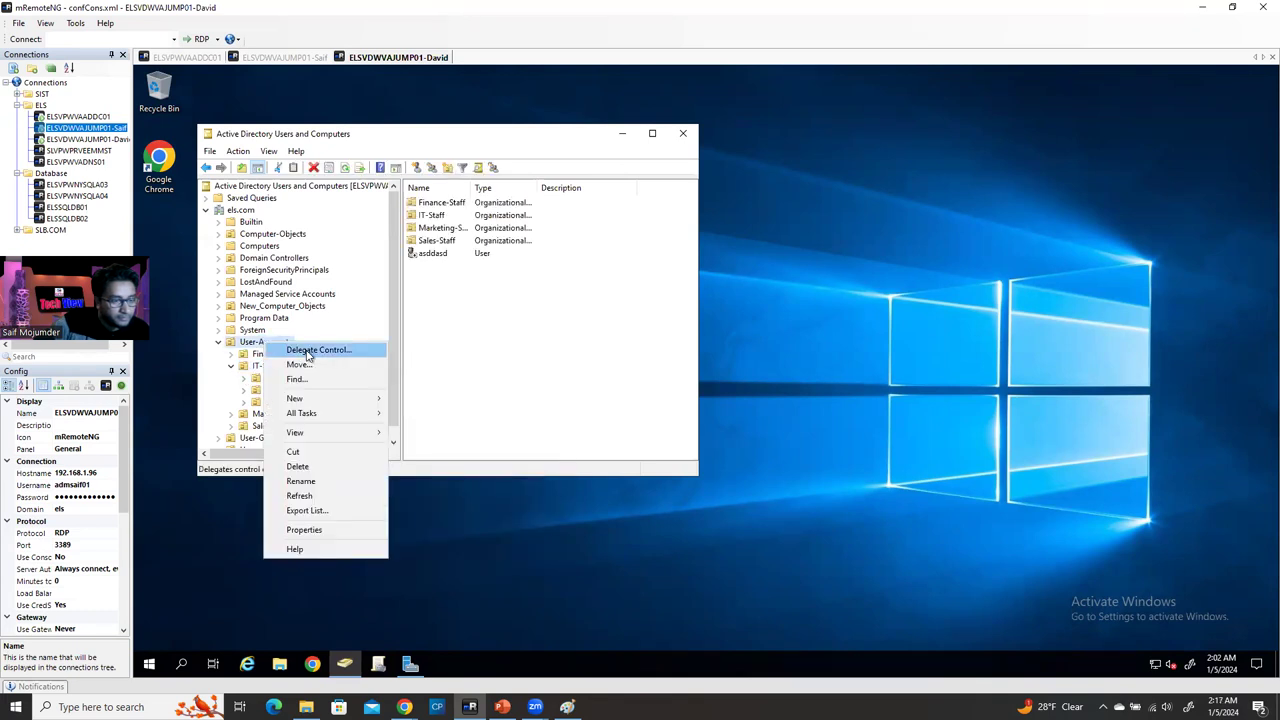
mouse_move(316, 400)
left_click(458, 398)
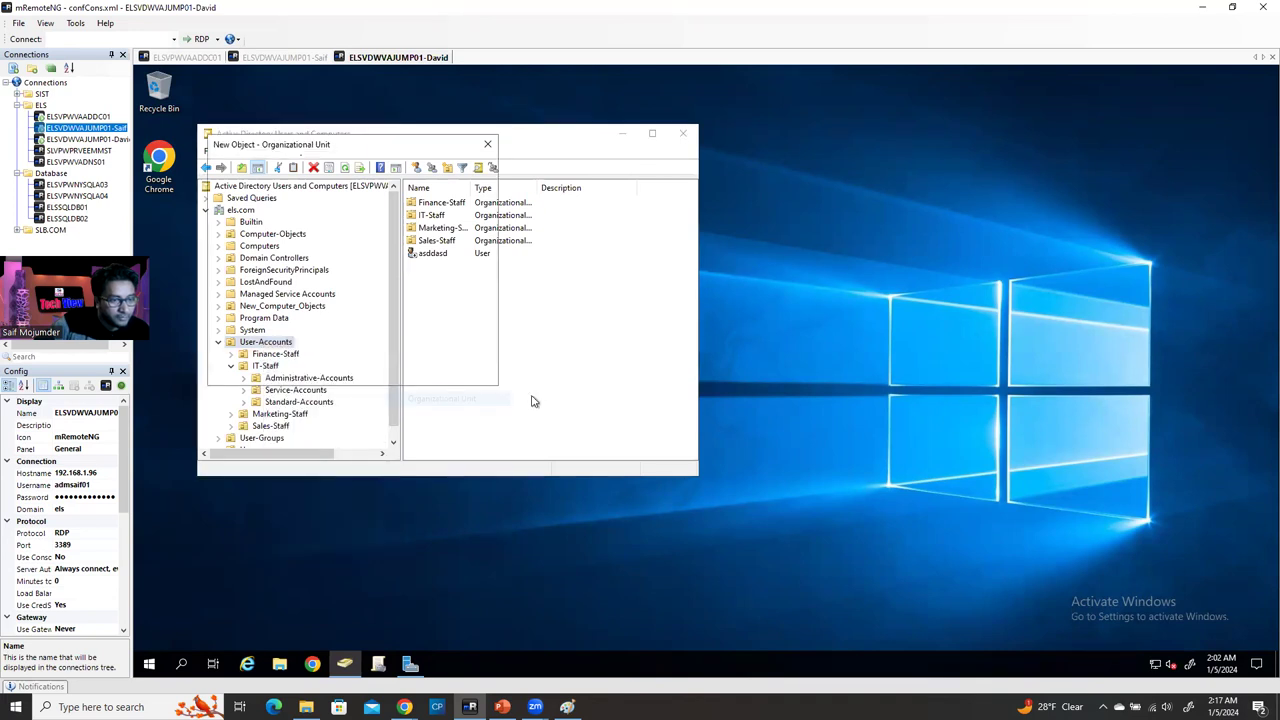
left_click(227, 245)
type("ddsaasdsad")
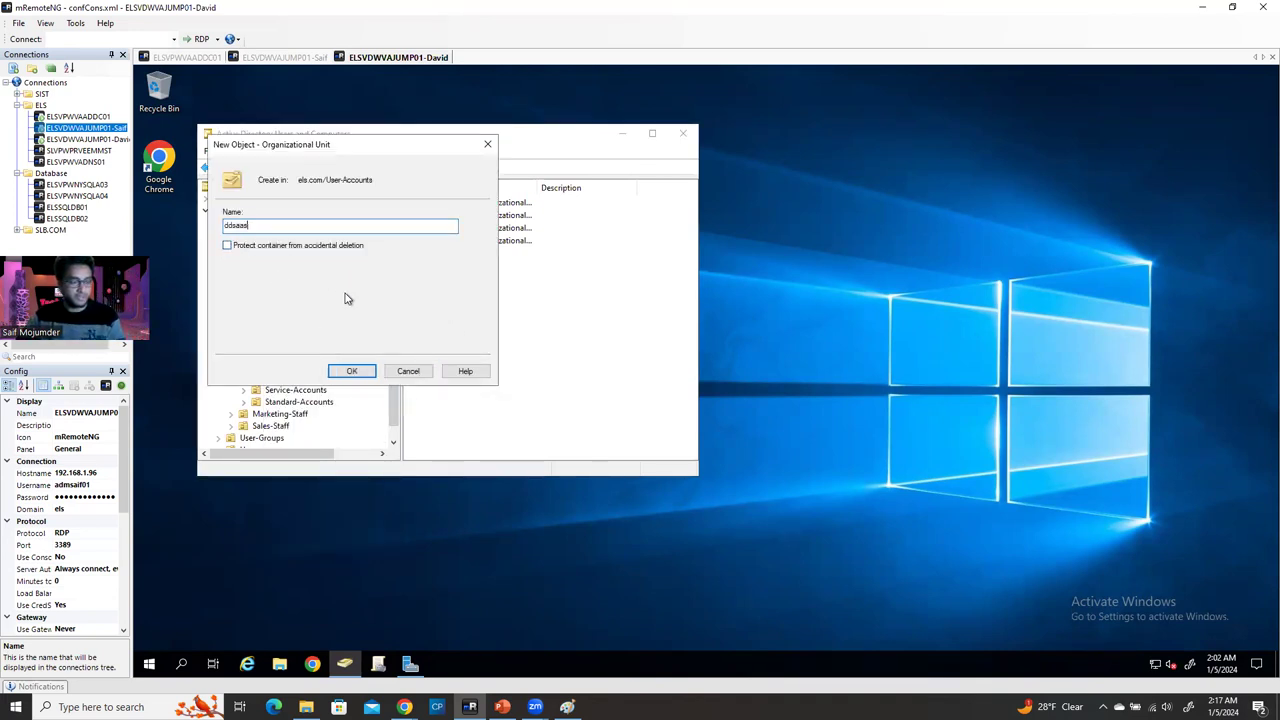
left_click(357, 372)
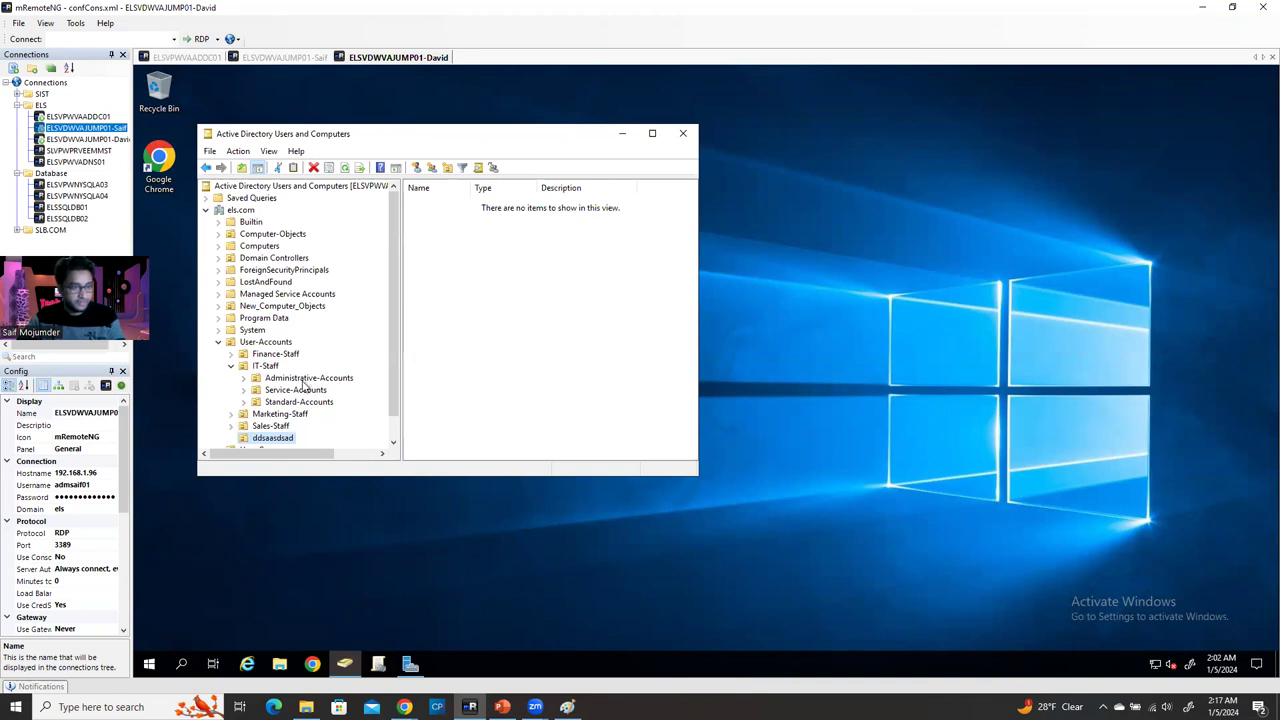
Try deleting the ddsaasdsad OU and dismiss the insufficient-privileges error.
right_click(276, 443)
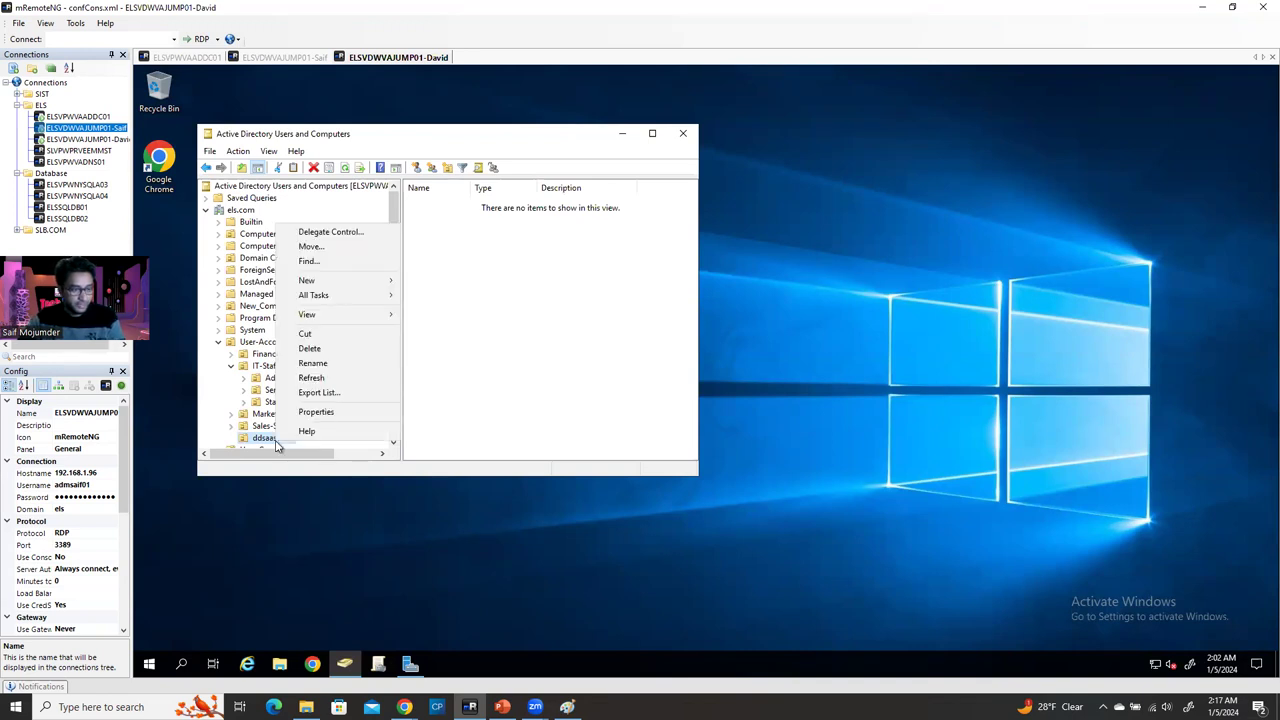
left_click(312, 349)
left_click(747, 416)
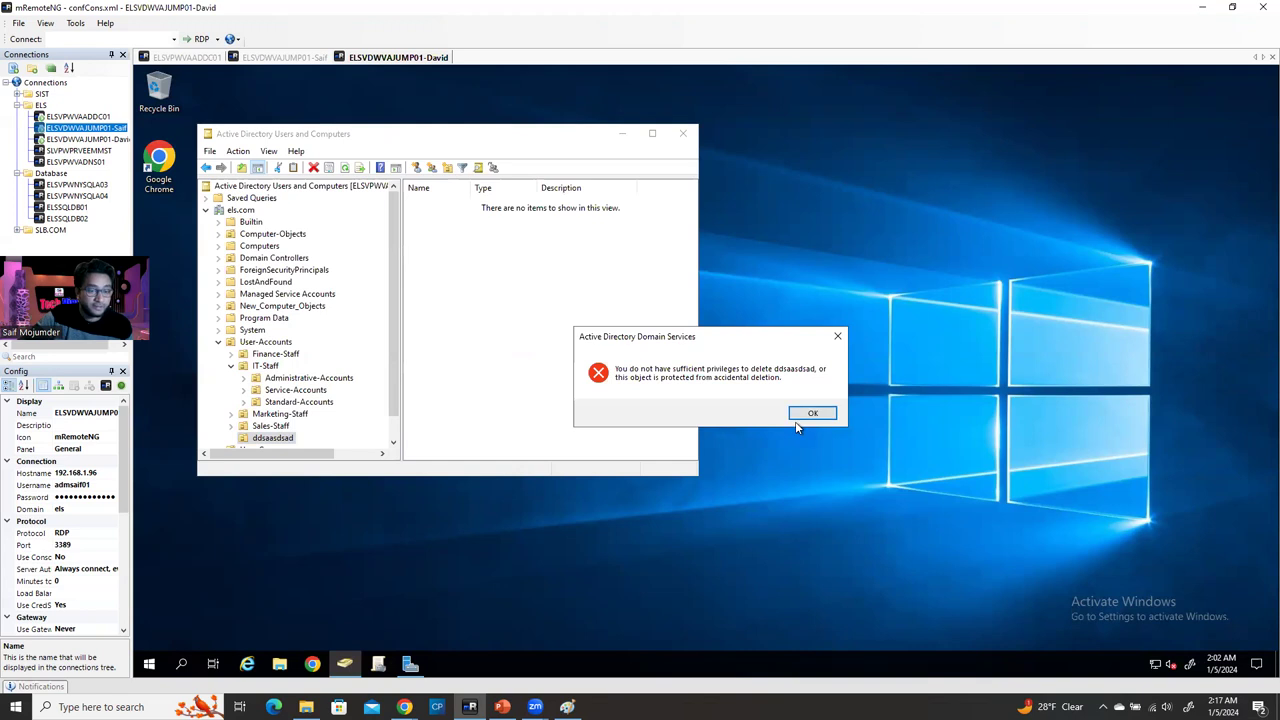
left_click(815, 414)
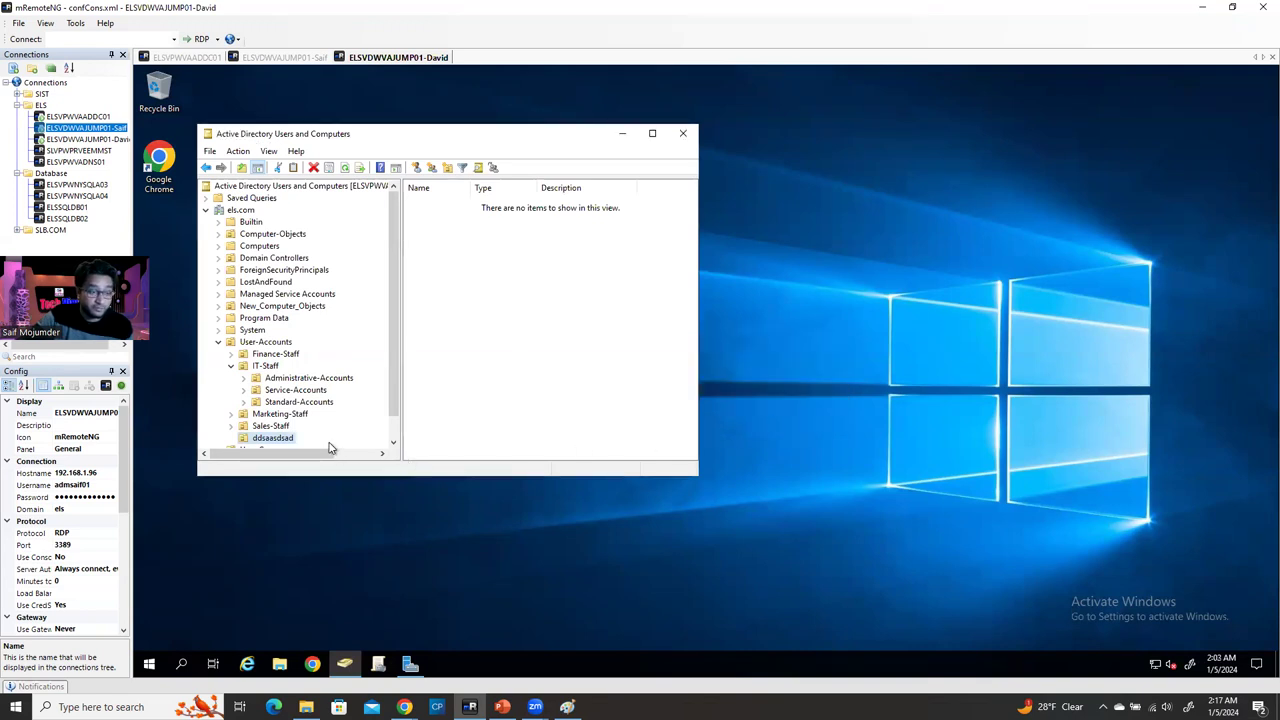
scroll(390, 410, "down", 1)
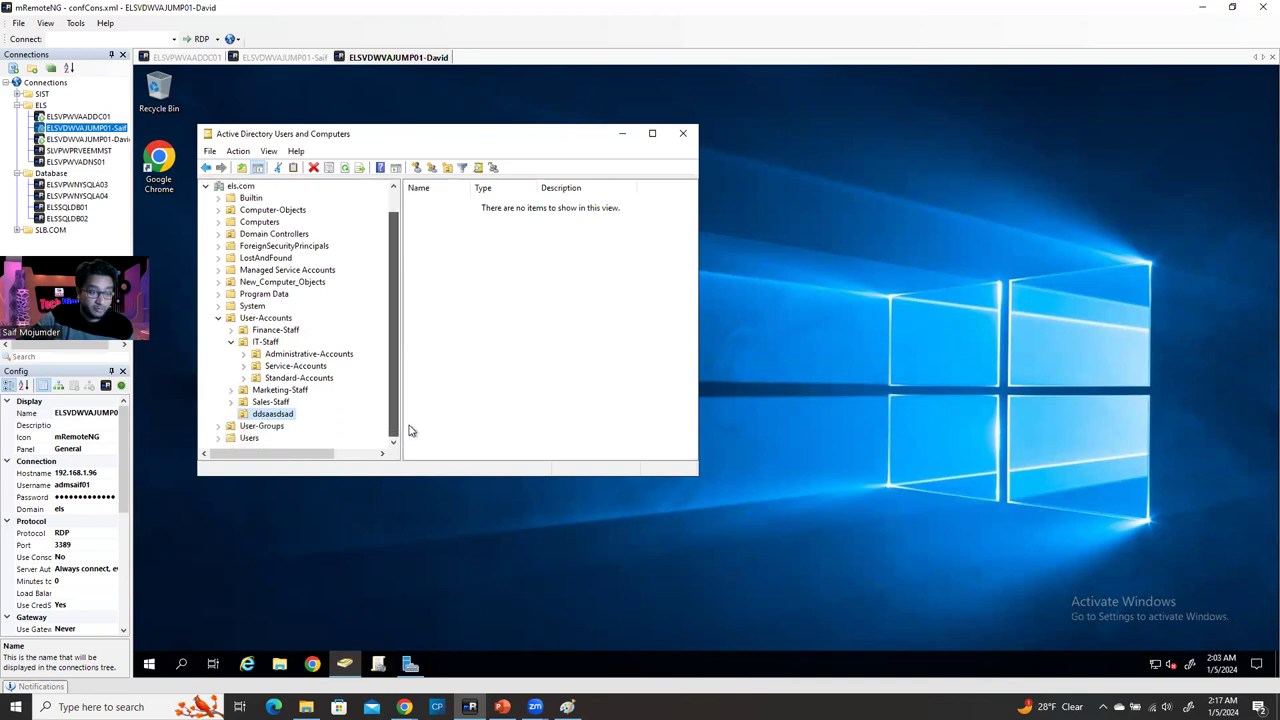
On the domain controller, open User-Accounts' advanced security settings to review System_Admin_Junior's permissions.
left_click(199, 58)
right_click(210, 294)
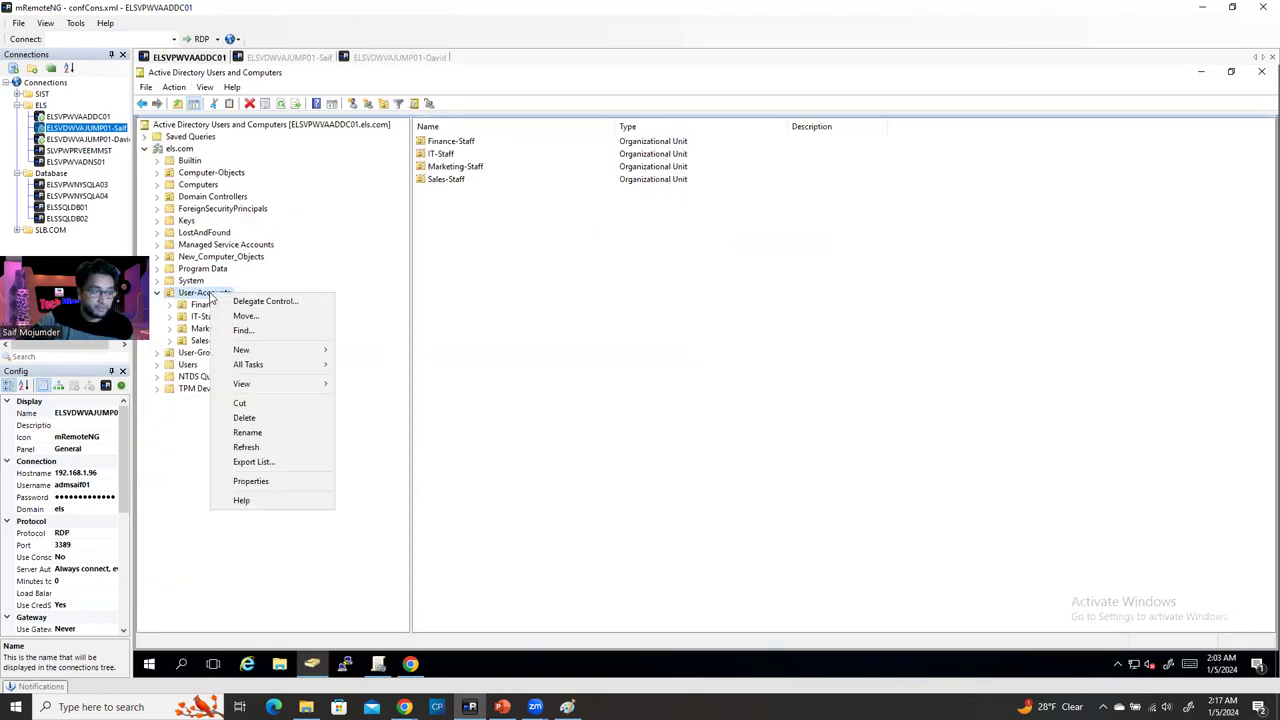
left_click(464, 446)
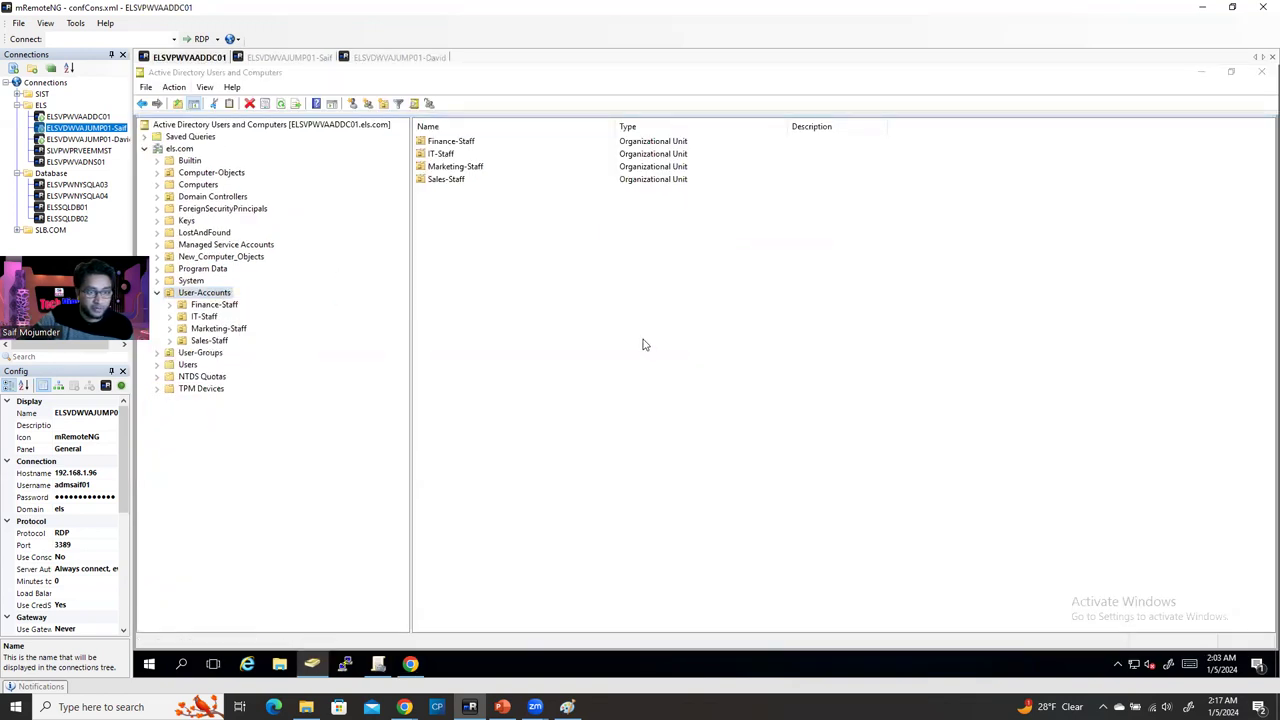
left_click(704, 230)
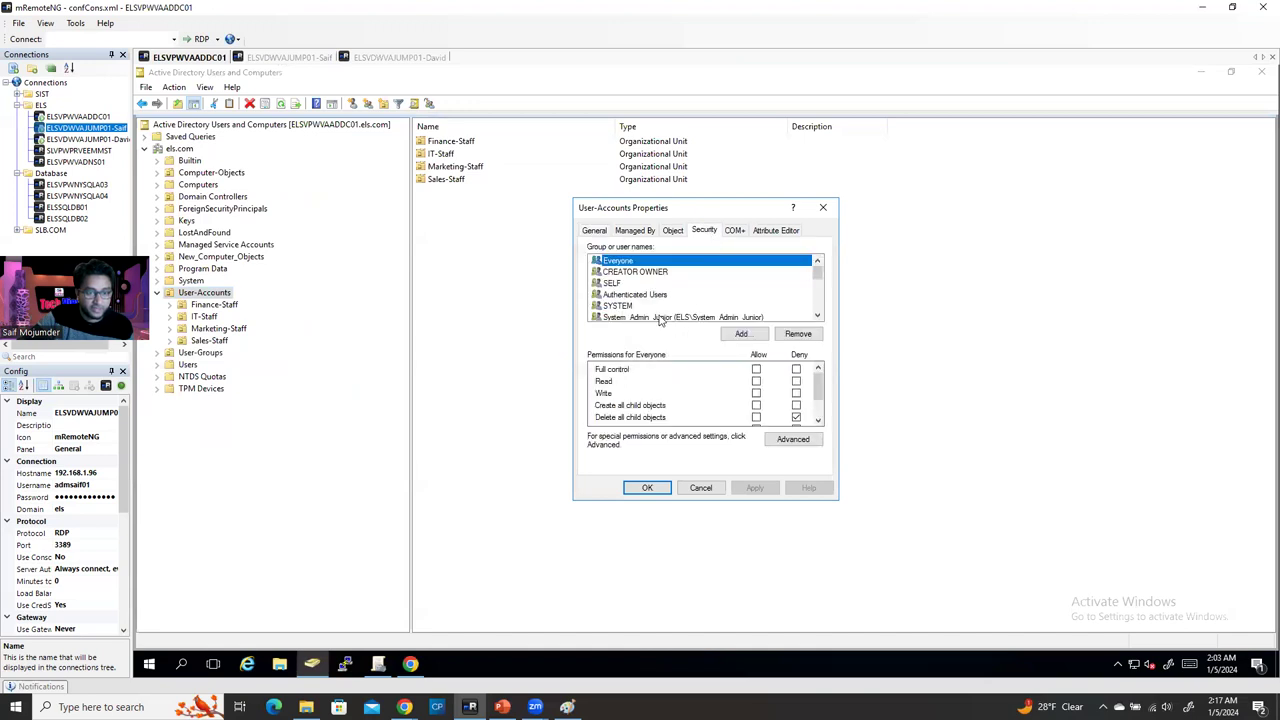
left_click(670, 317)
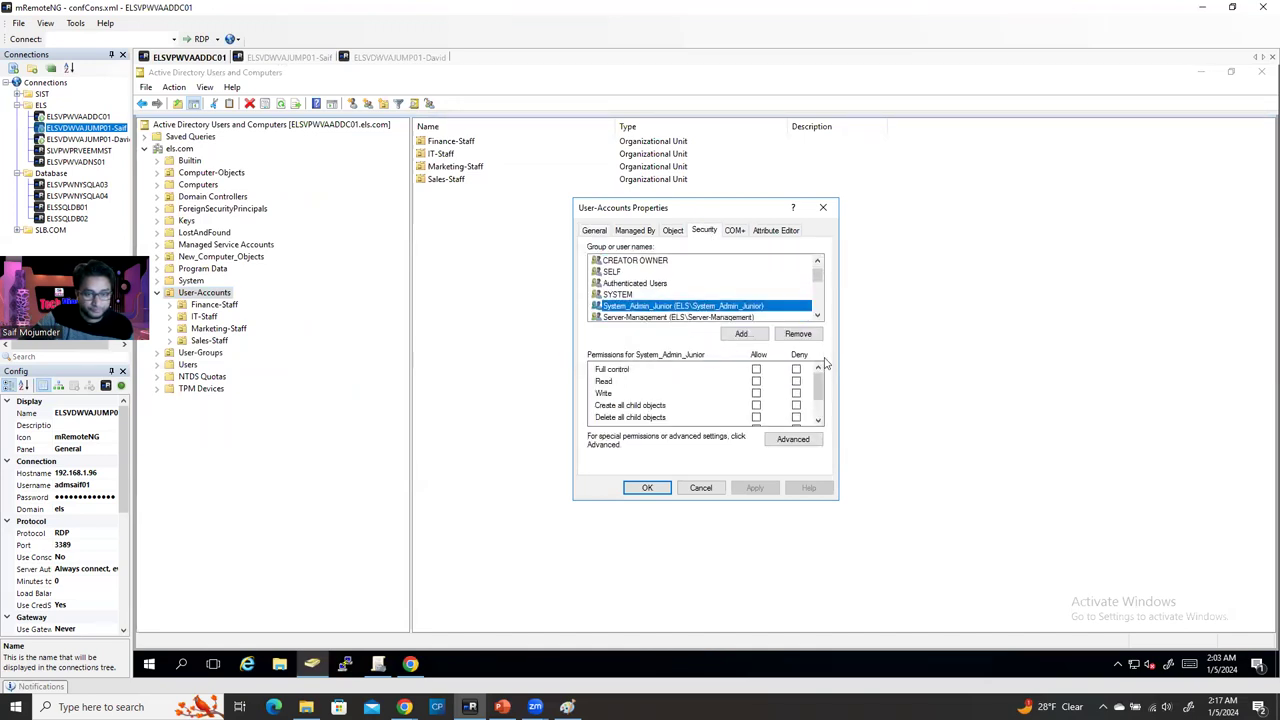
left_click_drag(818, 386, 825, 420)
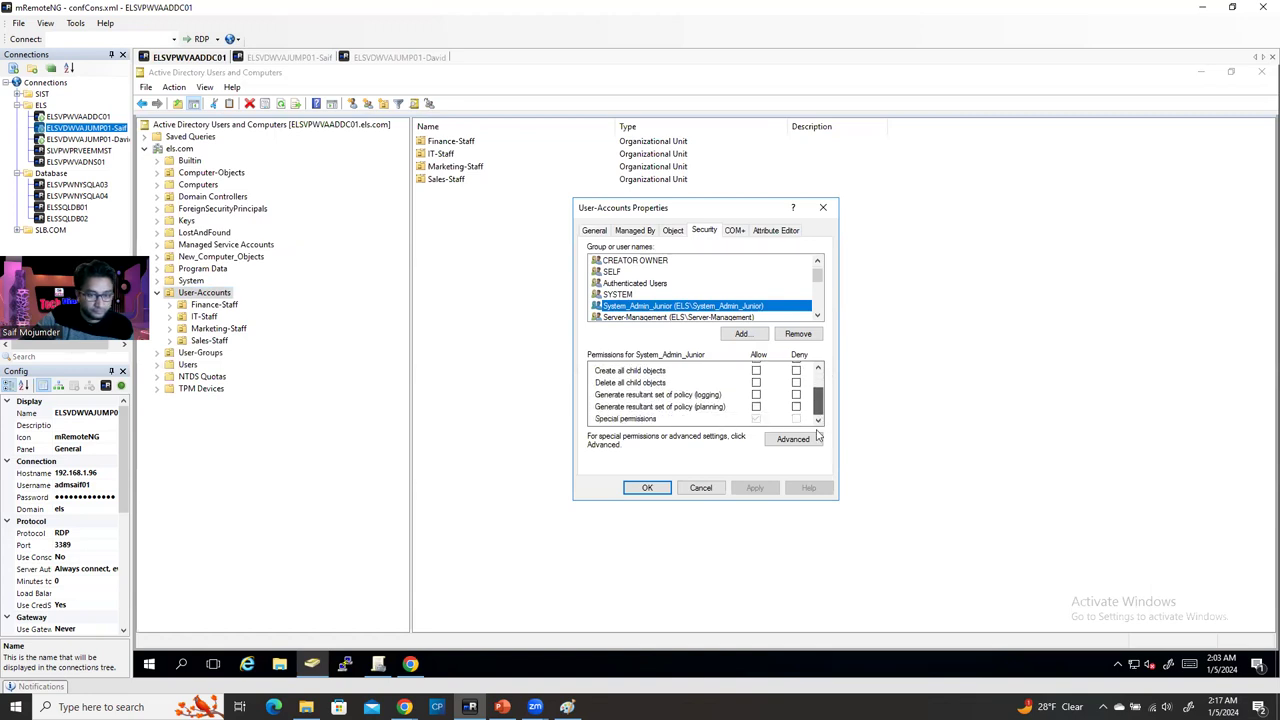
left_click(800, 440)
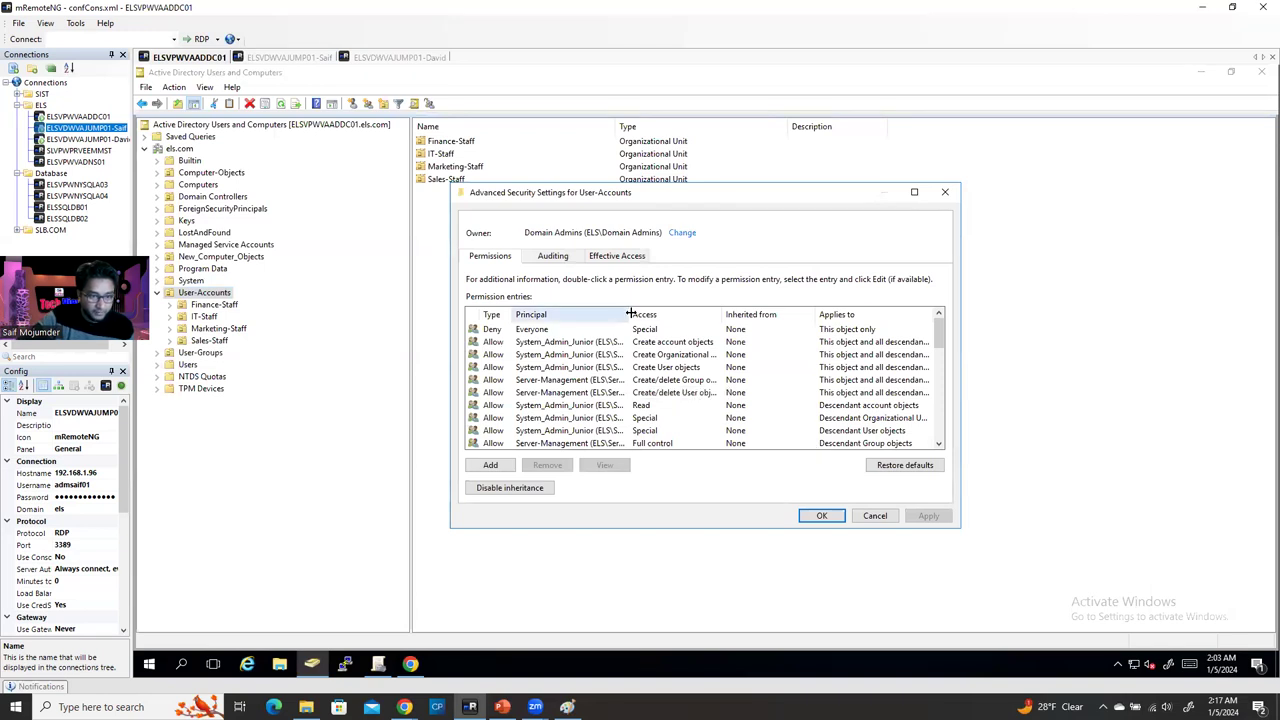
left_click_drag(731, 329, 746, 342)
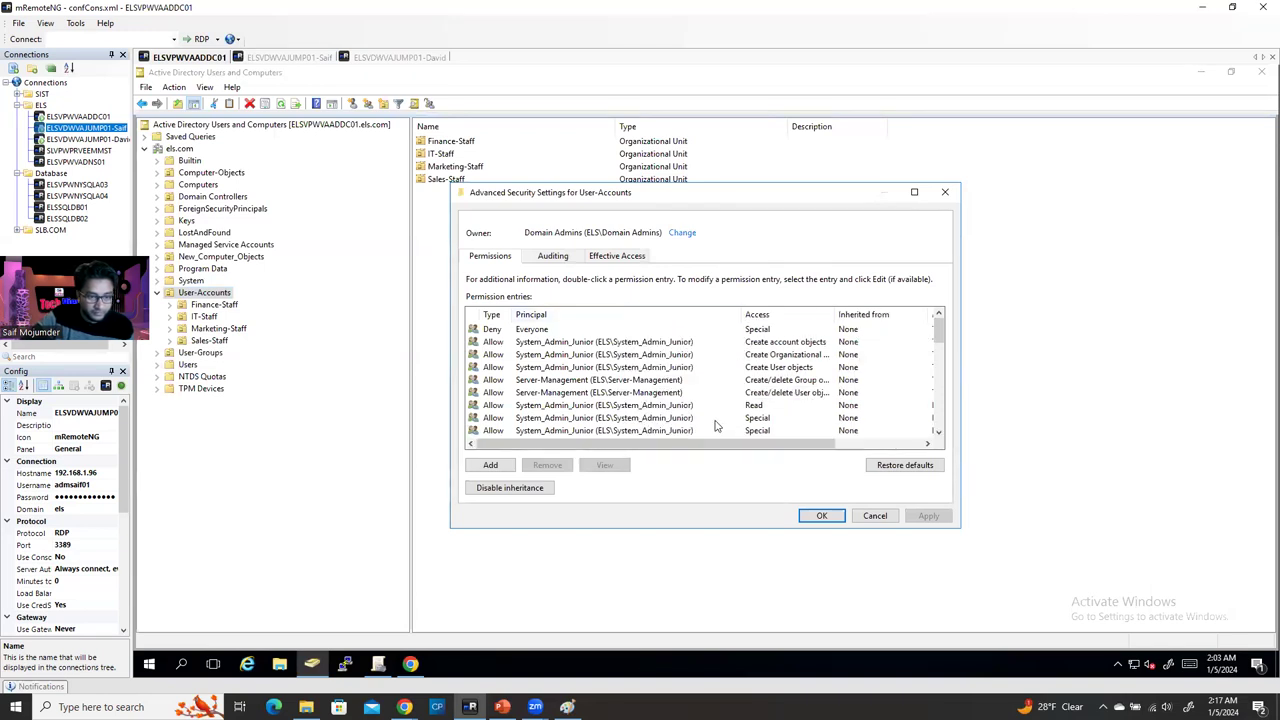
Add Delete Organizational Unit objects to System_Admin_Junior's Create OU entry, apply, and refresh.
left_click(785, 358)
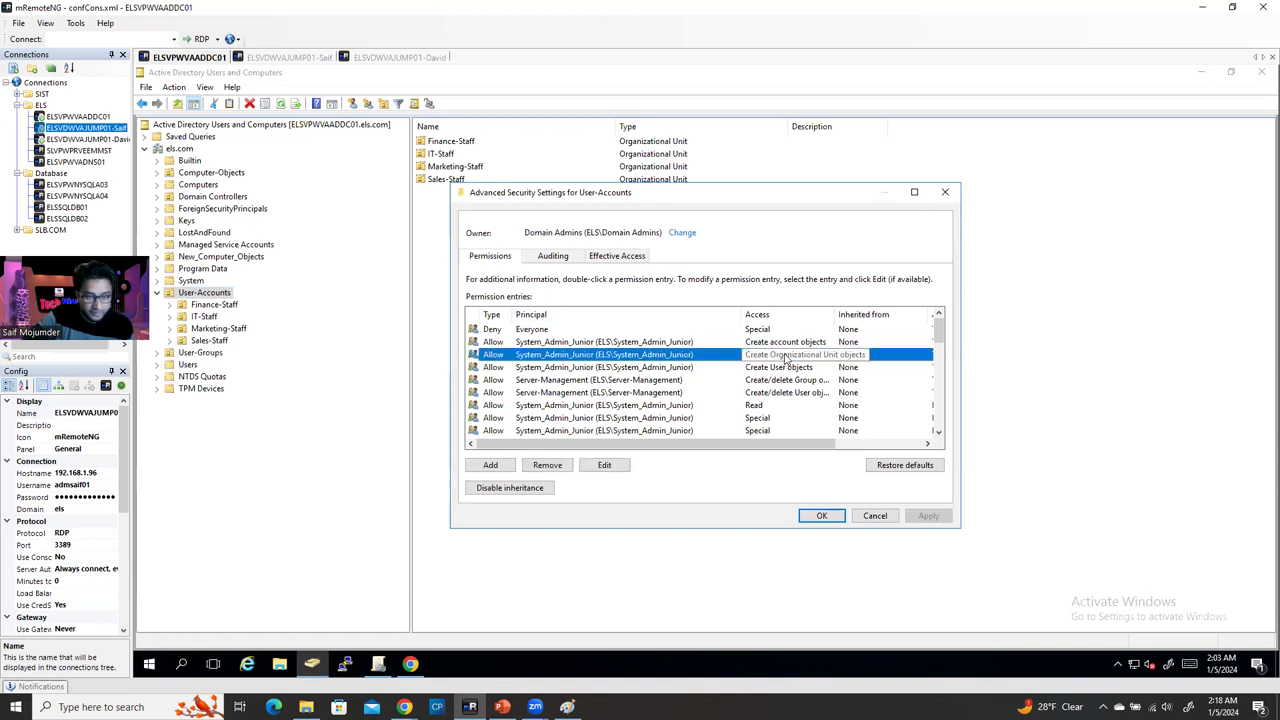
left_click(604, 465)
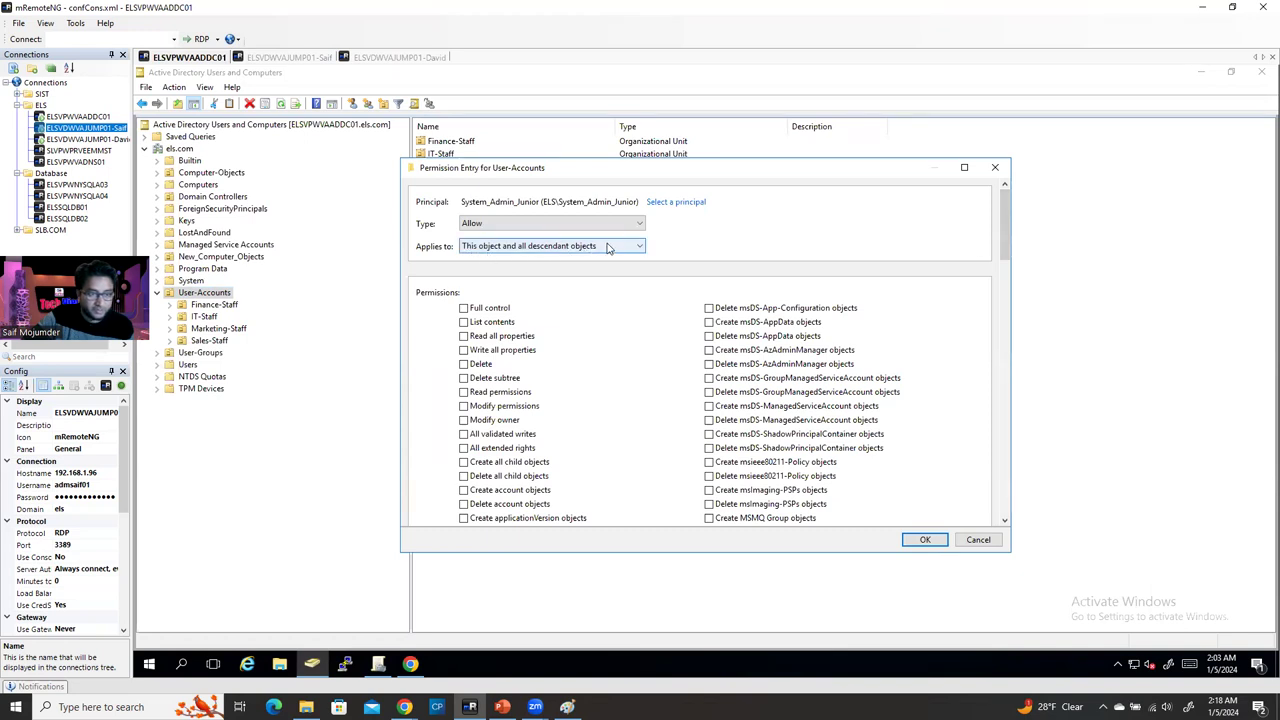
left_click_drag(1008, 254, 1051, 322)
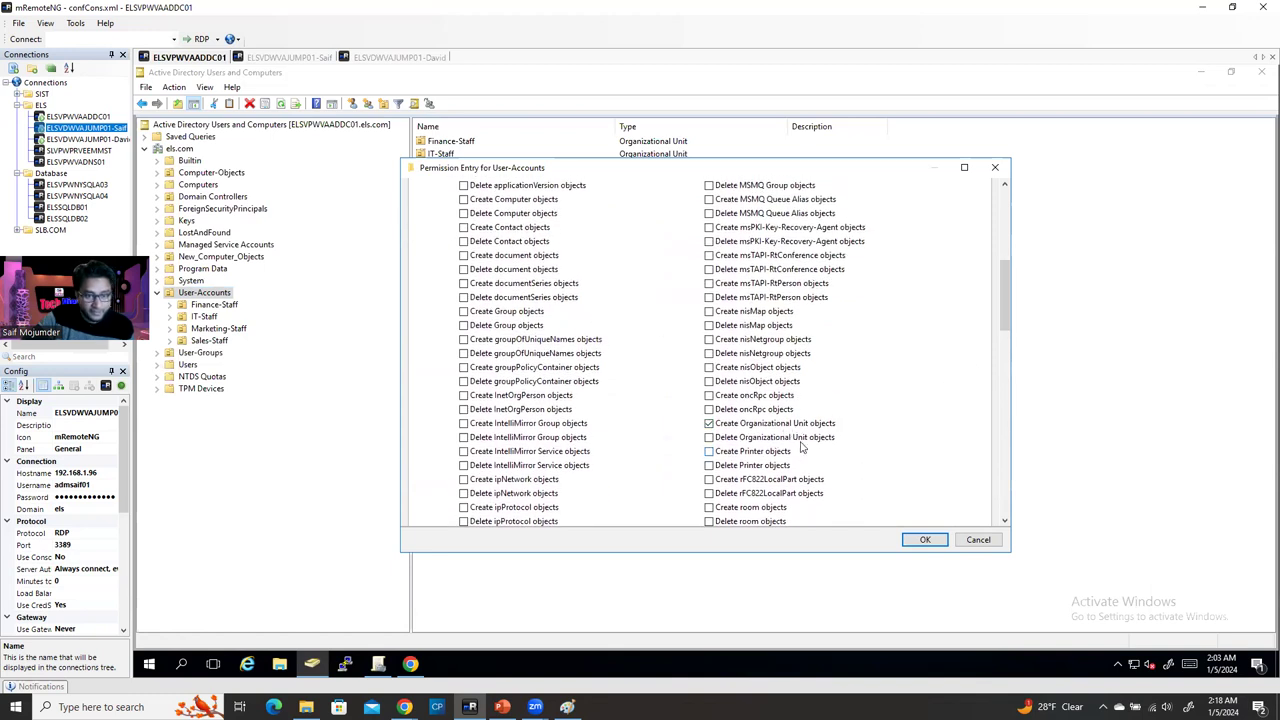
left_click(710, 438)
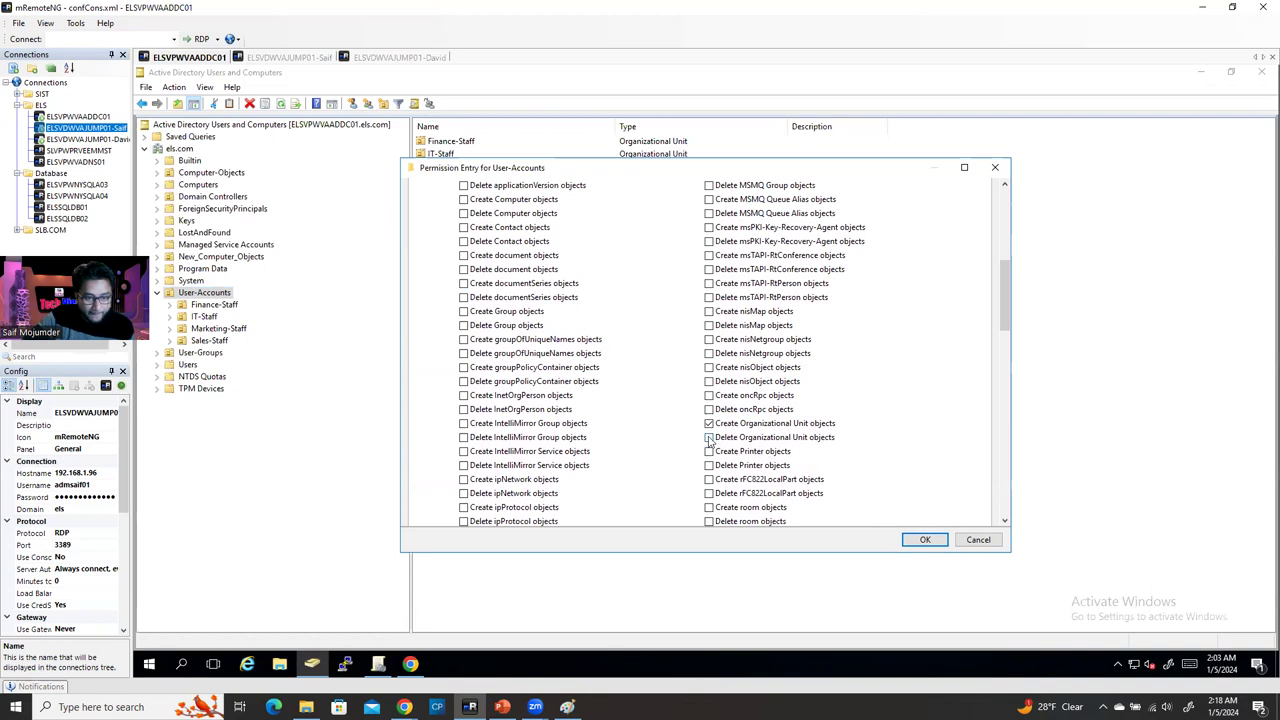
left_click(925, 540)
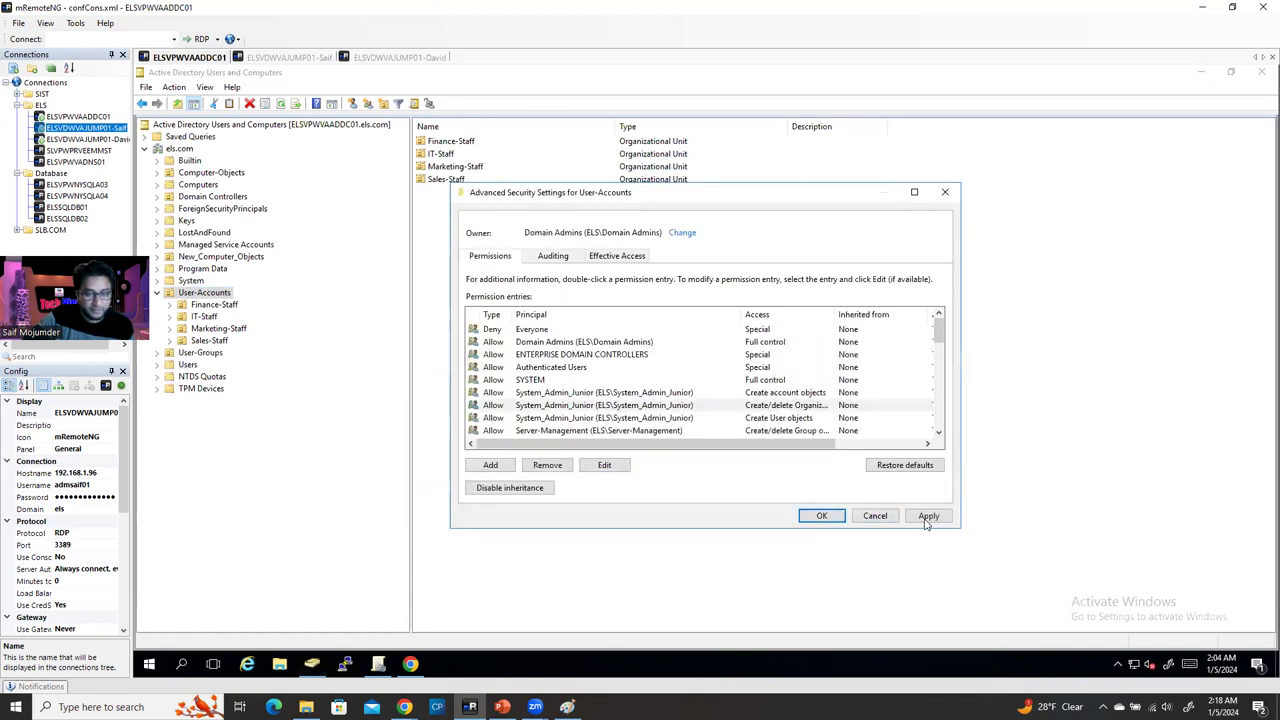
left_click(927, 517)
left_click(570, 376)
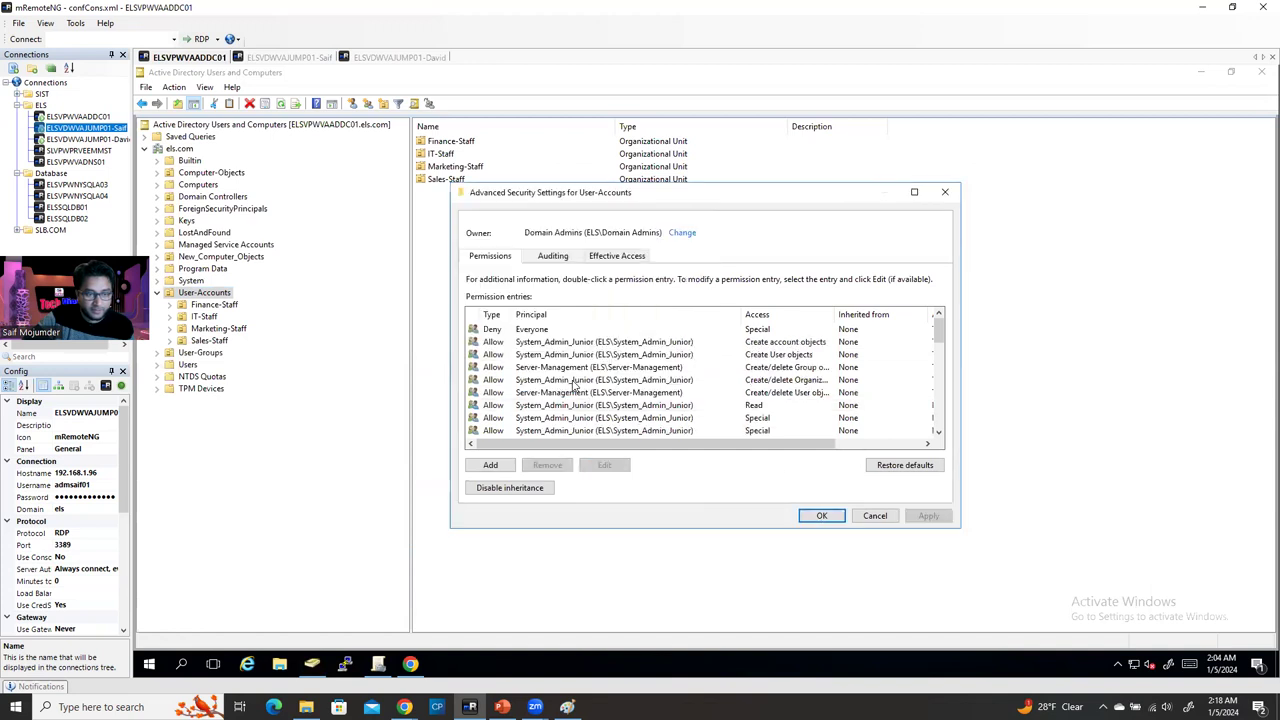
left_click(821, 515)
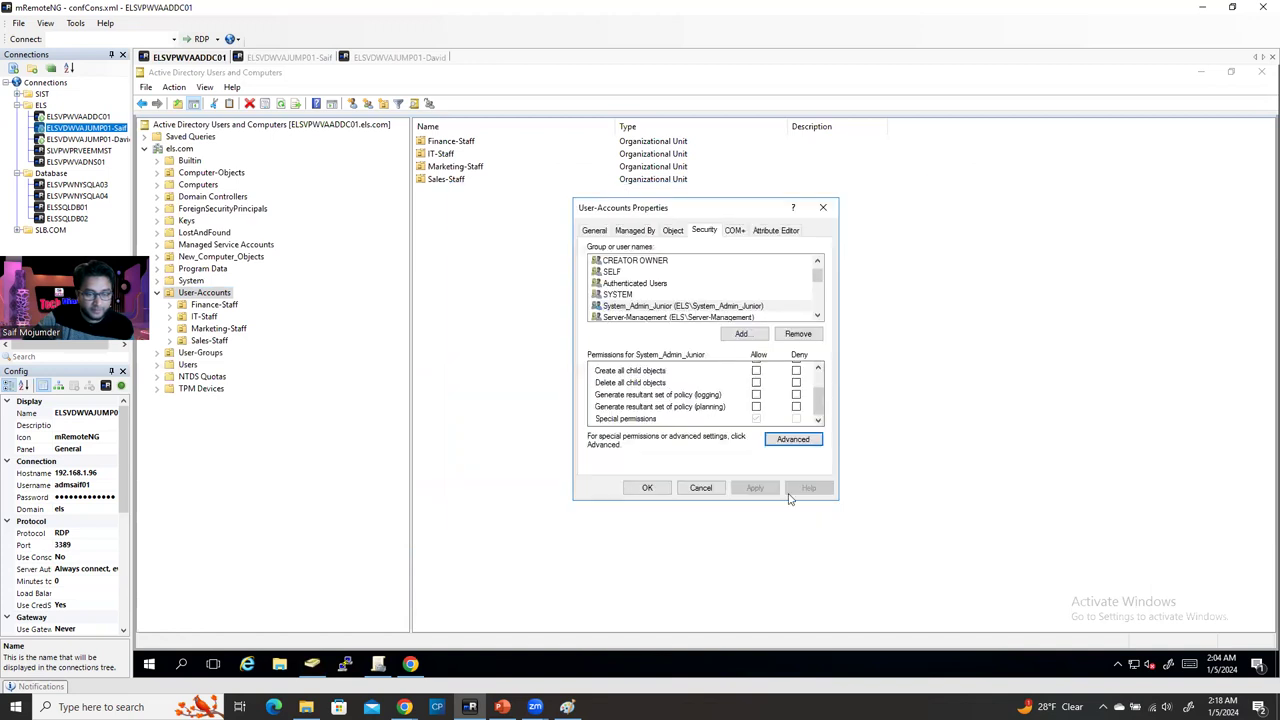
left_click(647, 488)
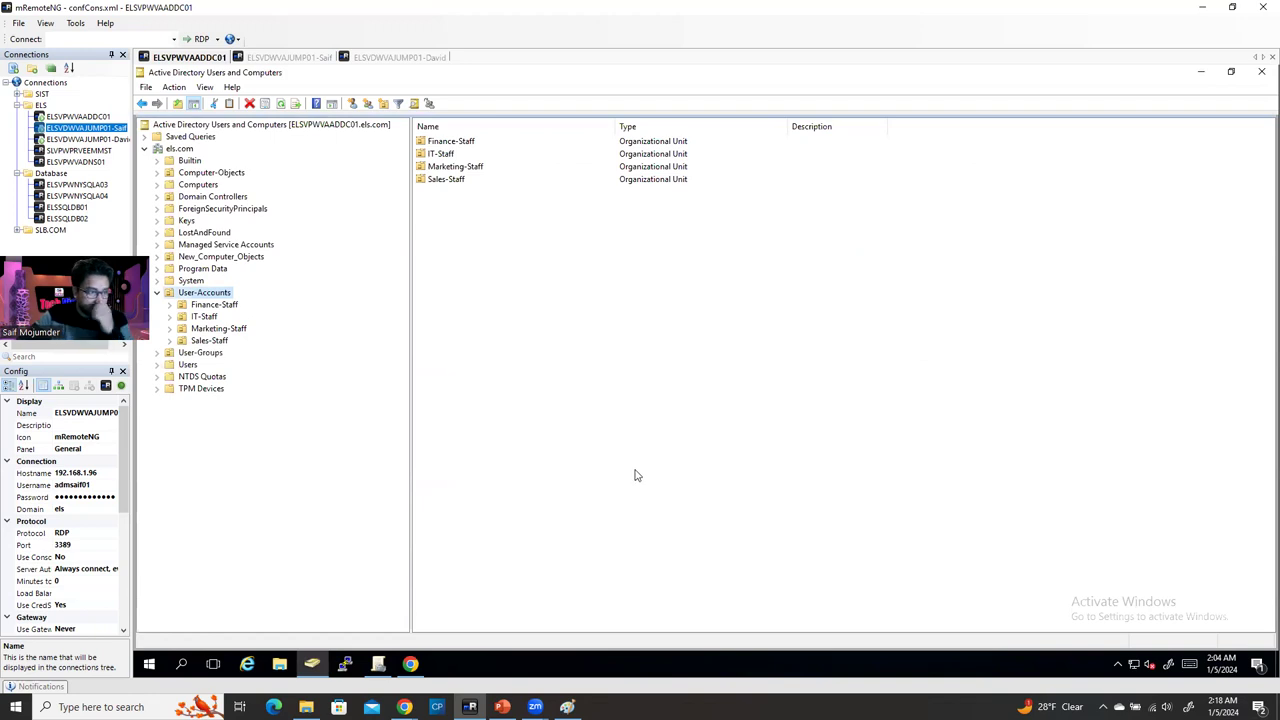
left_click(179, 148)
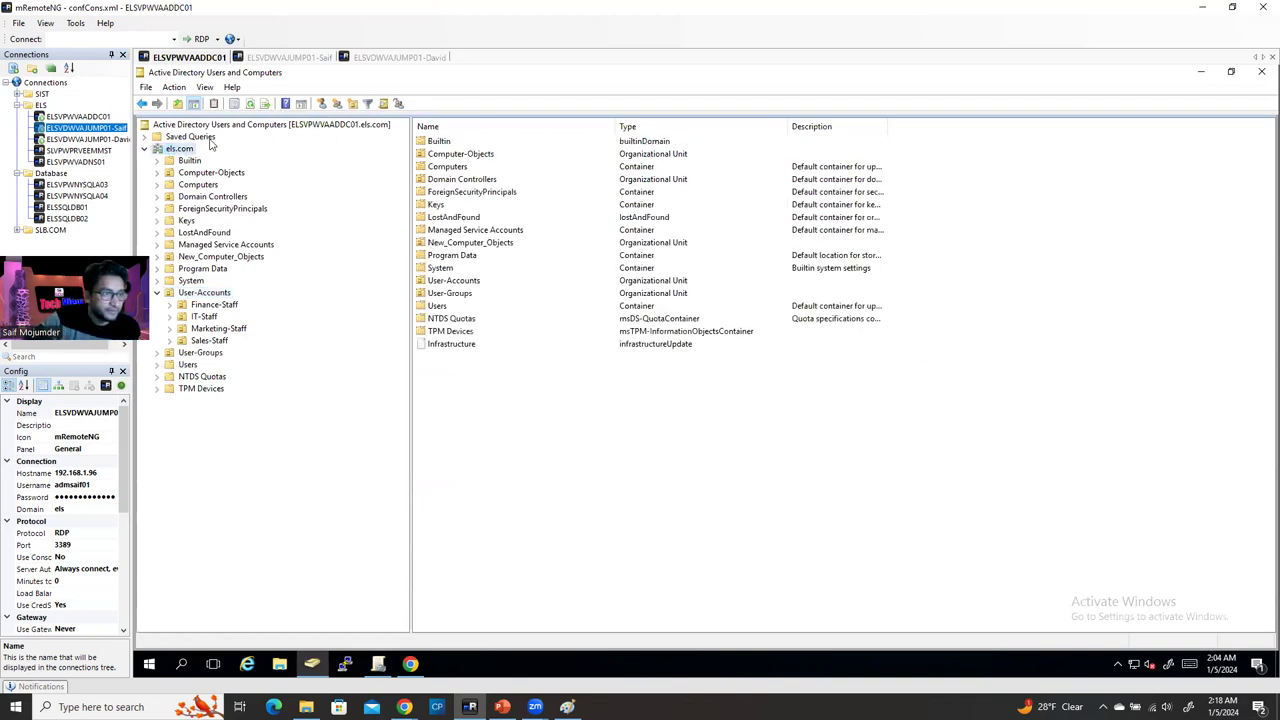
left_click(247, 105)
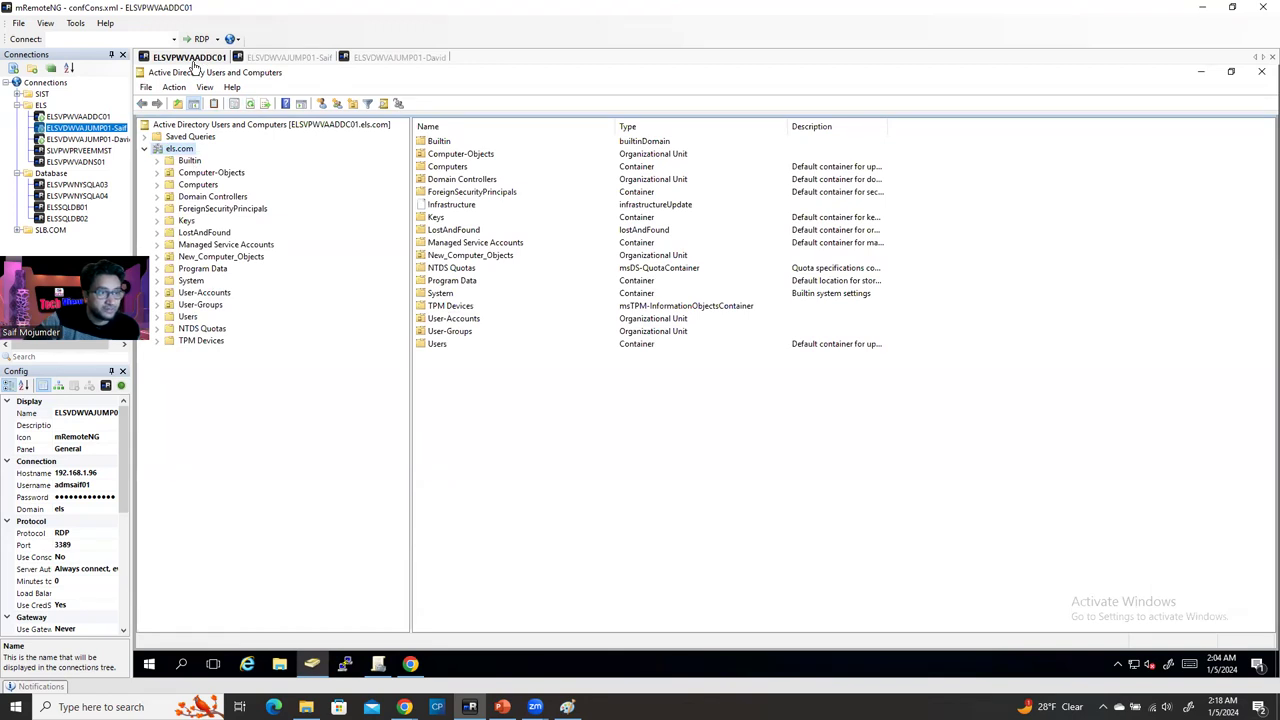
left_click(425, 58)
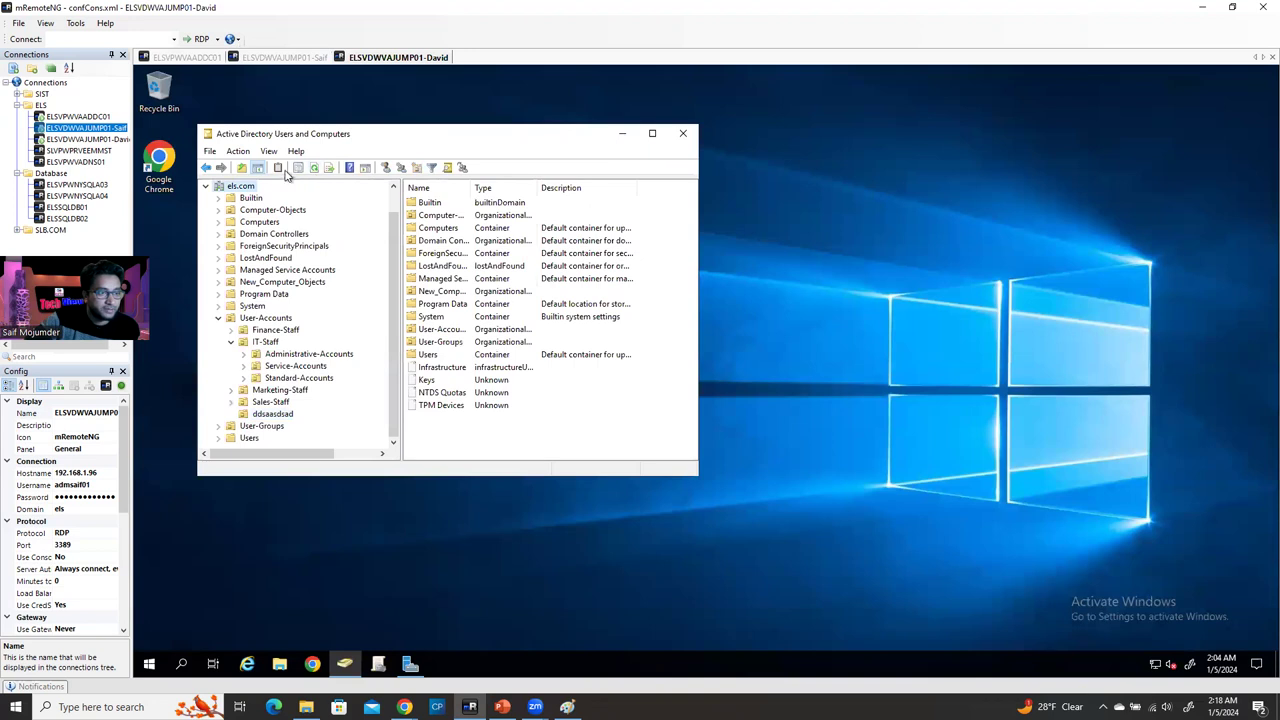
left_click(314, 168)
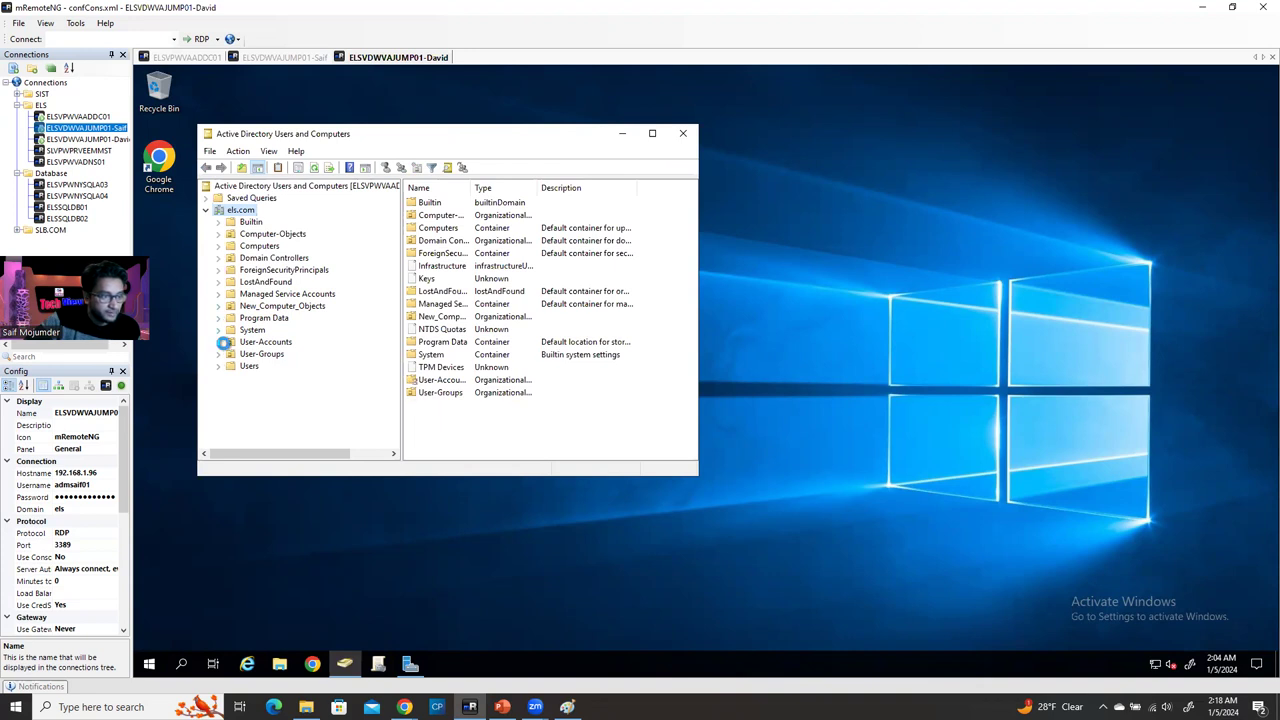
left_click(220, 343)
left_click(266, 354)
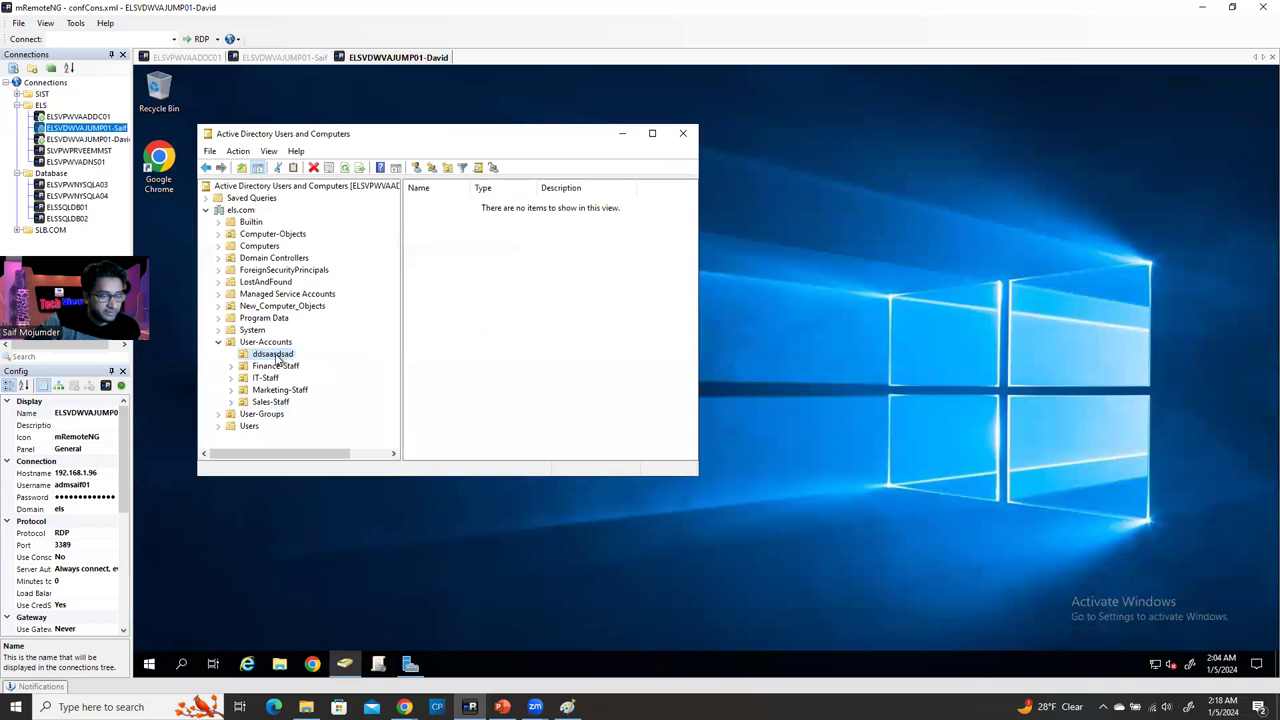
right_click(273, 359)
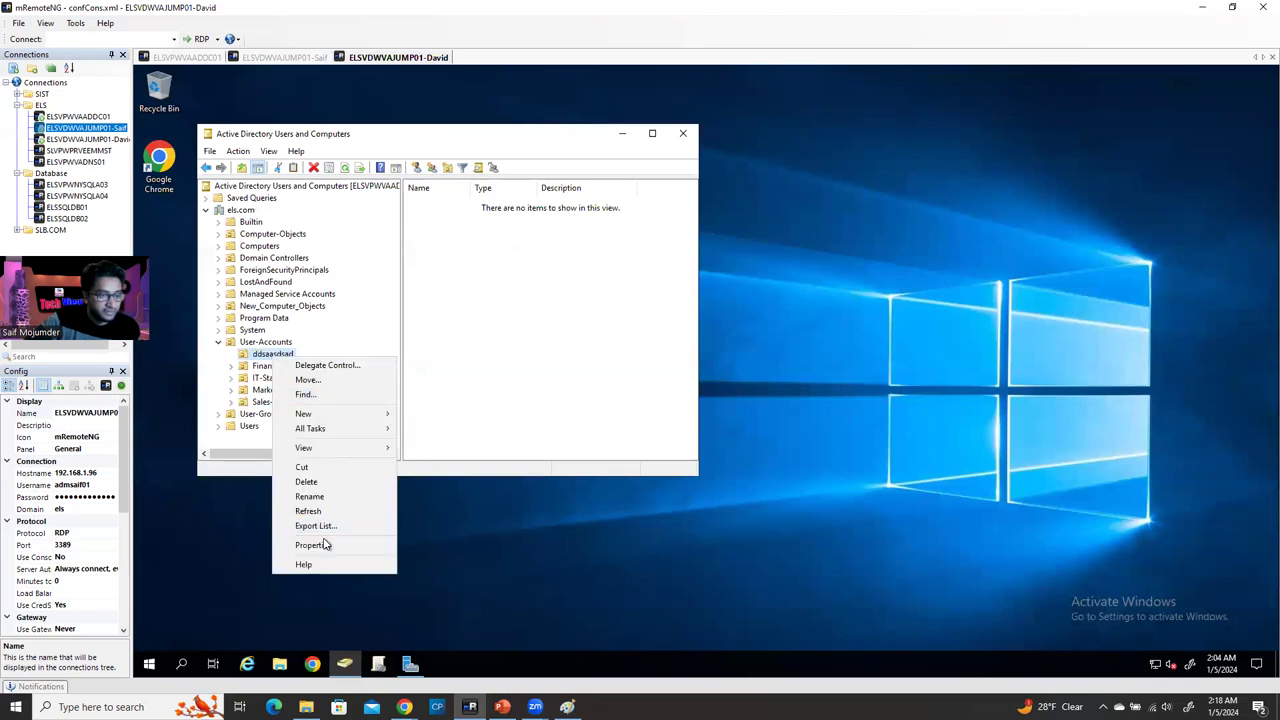
left_click(324, 484)
left_click(757, 413)
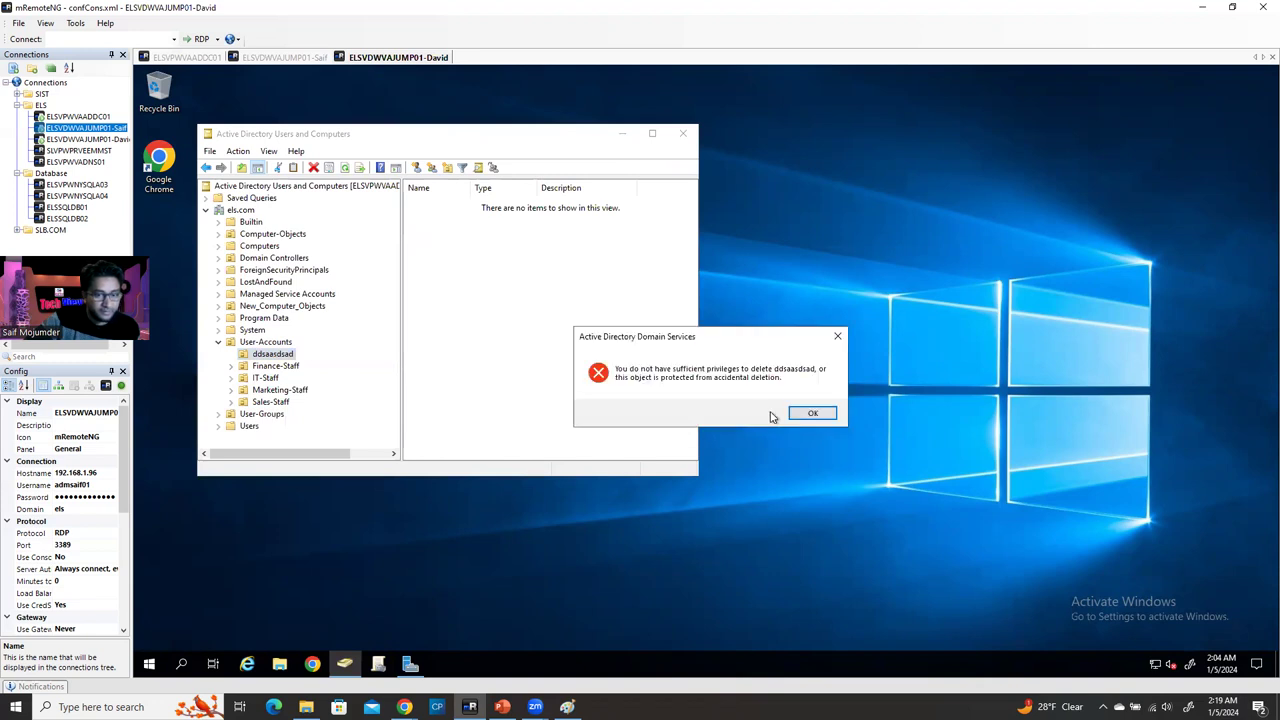
left_click(814, 414)
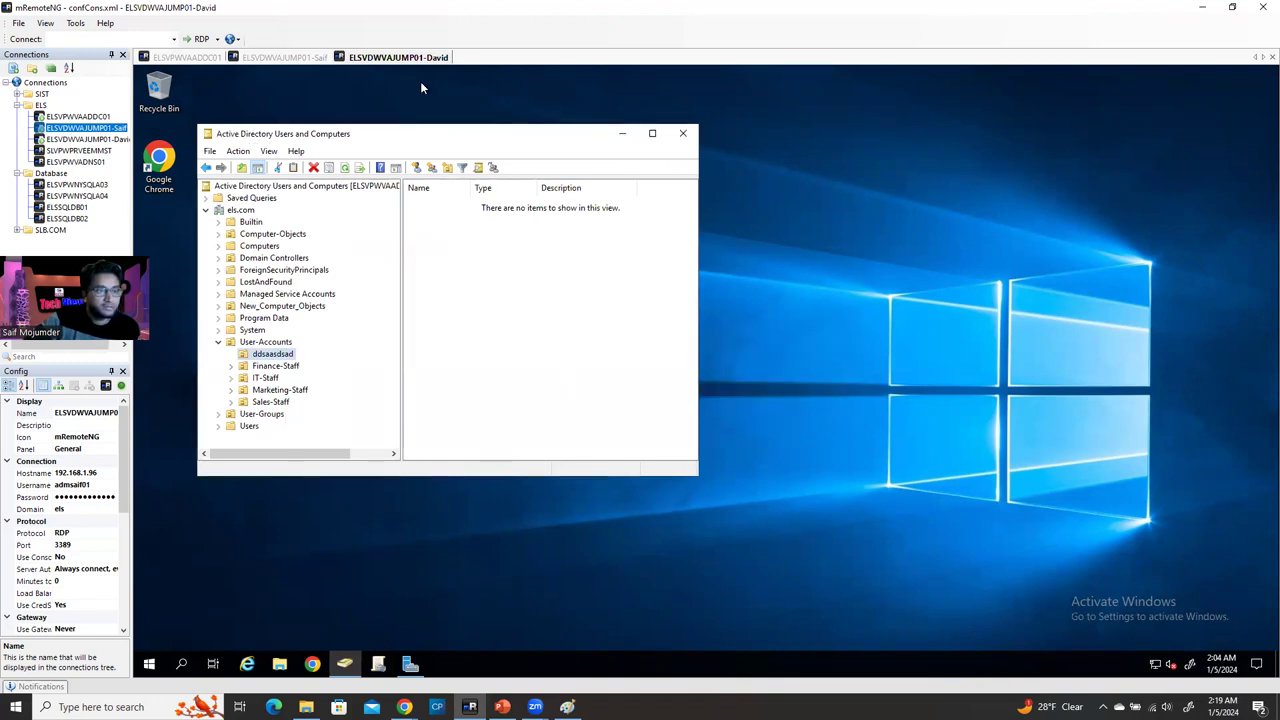
left_click(195, 57)
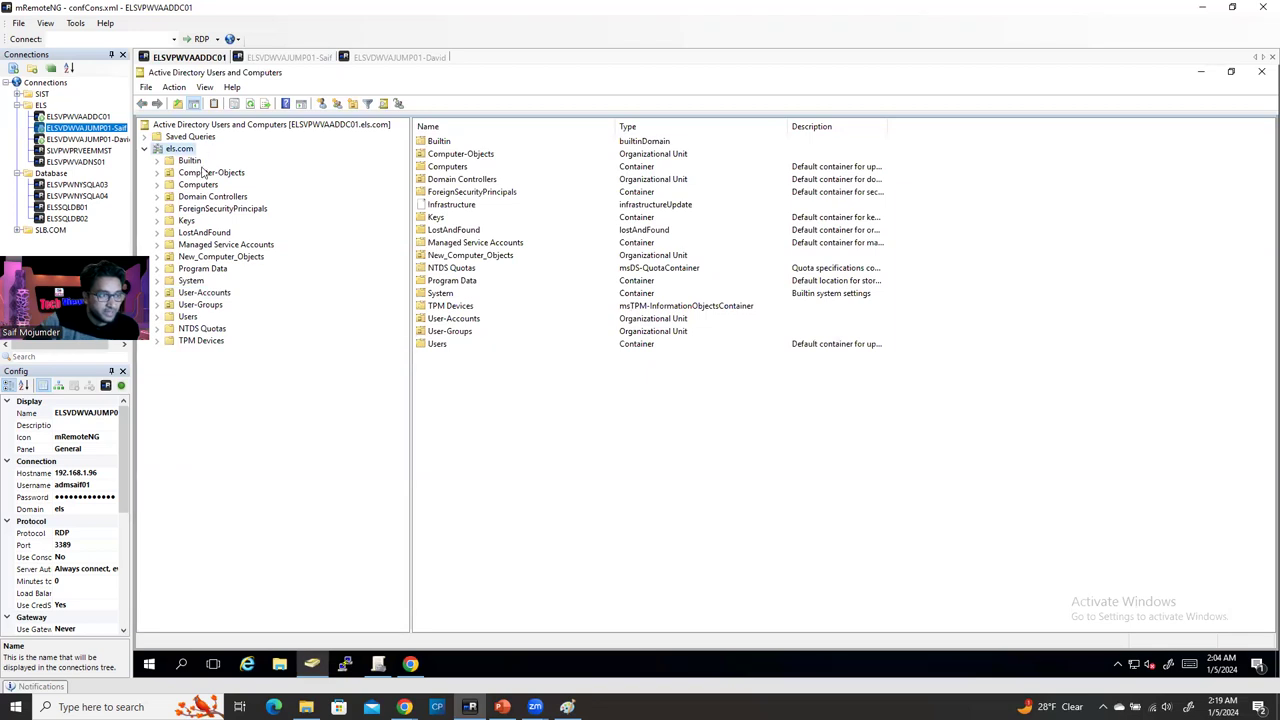
Browse the User-Accounts OU on the domain controller, then in the second jump-server session.
left_click(157, 293)
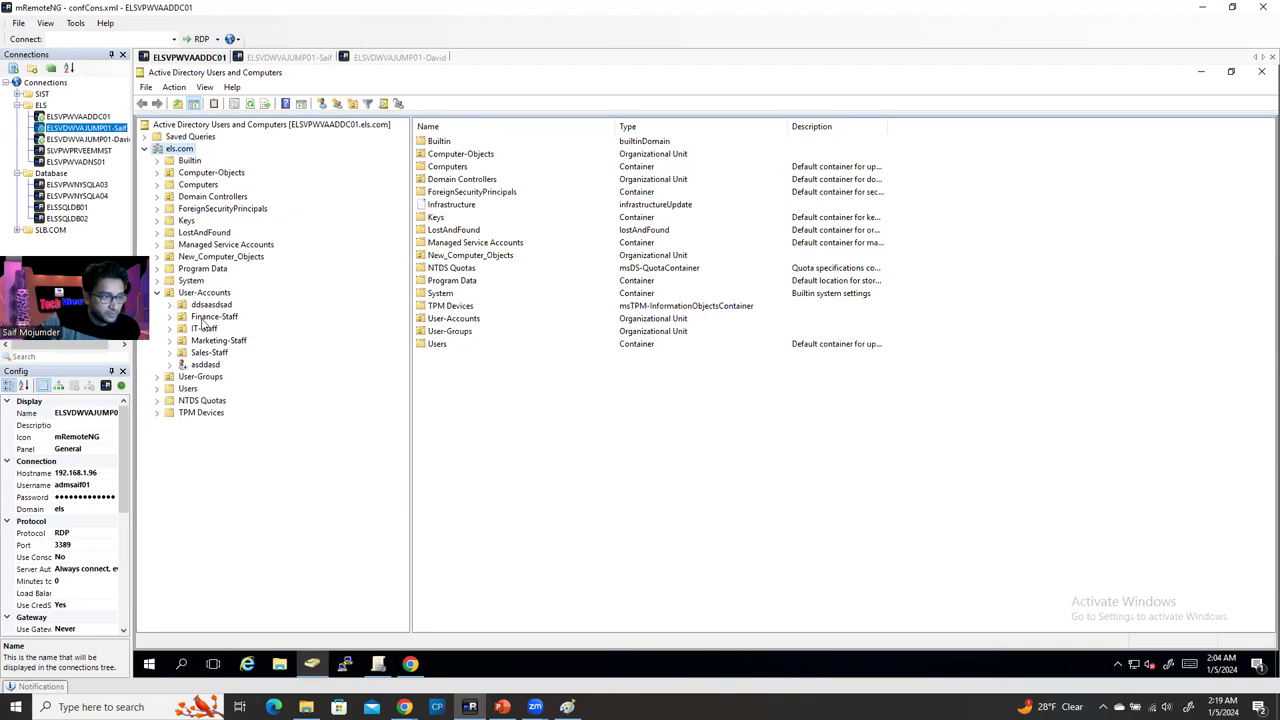
left_click(200, 293)
right_click(199, 296)
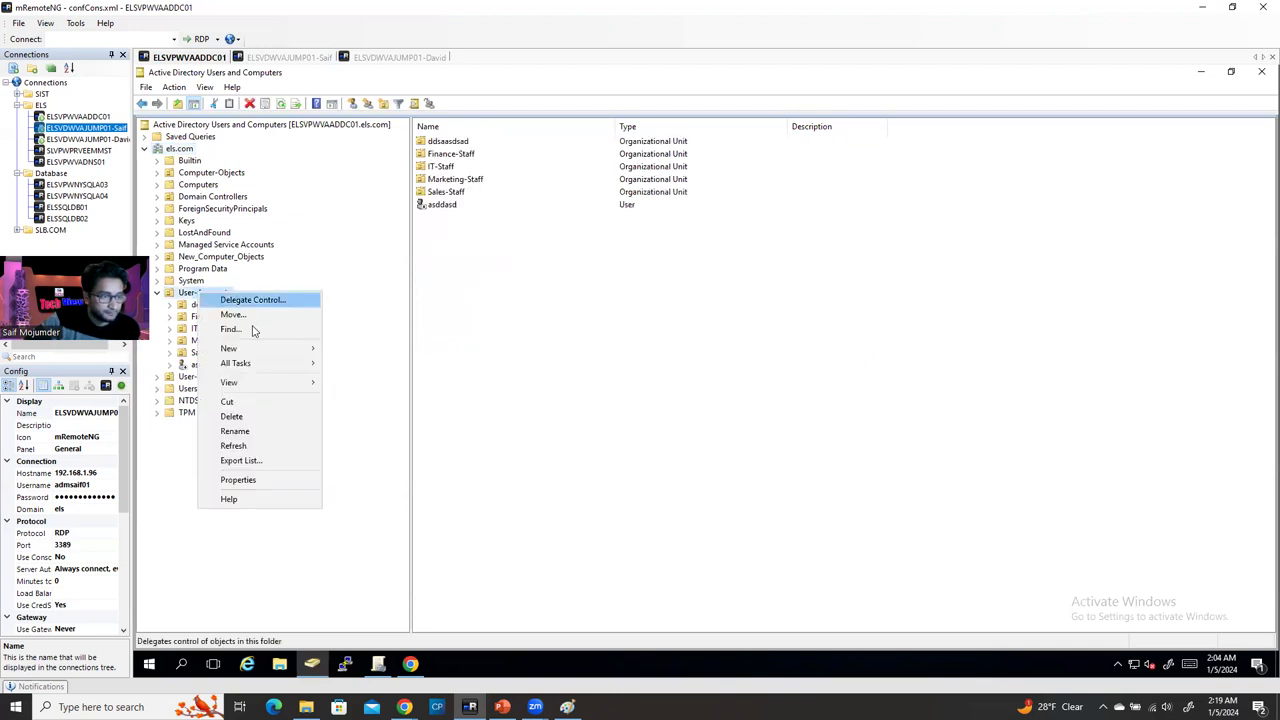
mouse_move(257, 349)
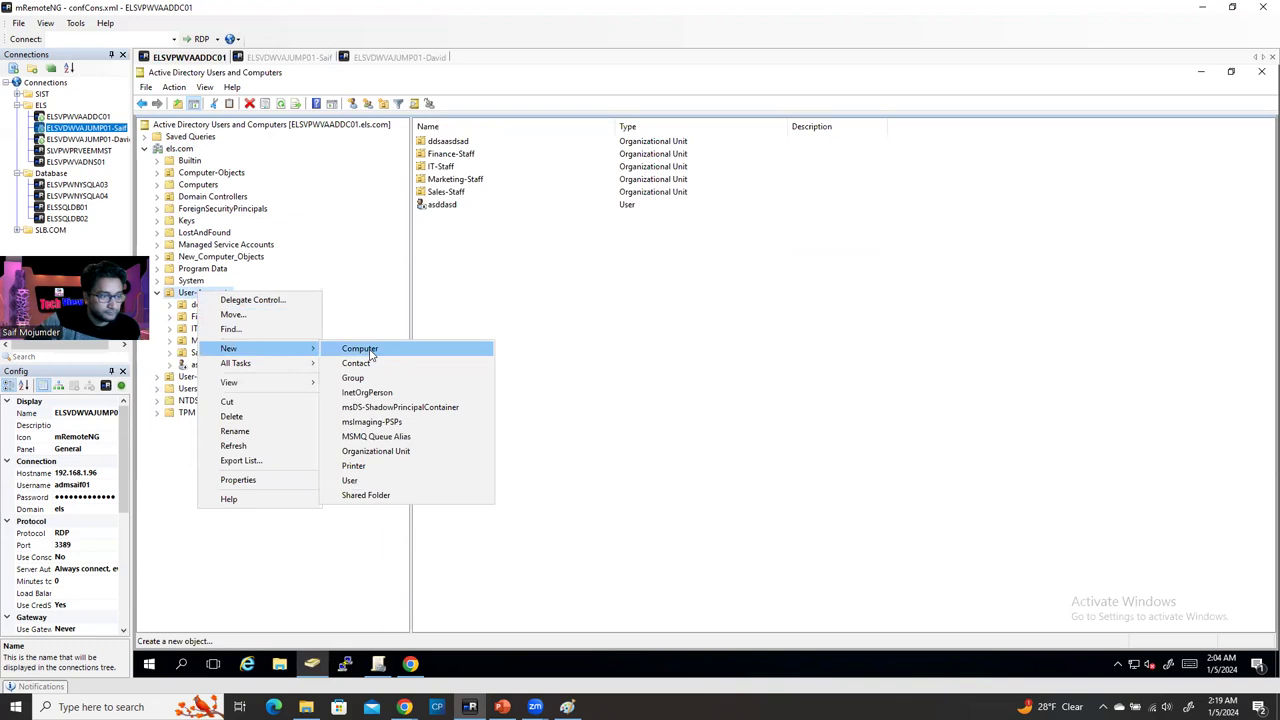
left_click(405, 58)
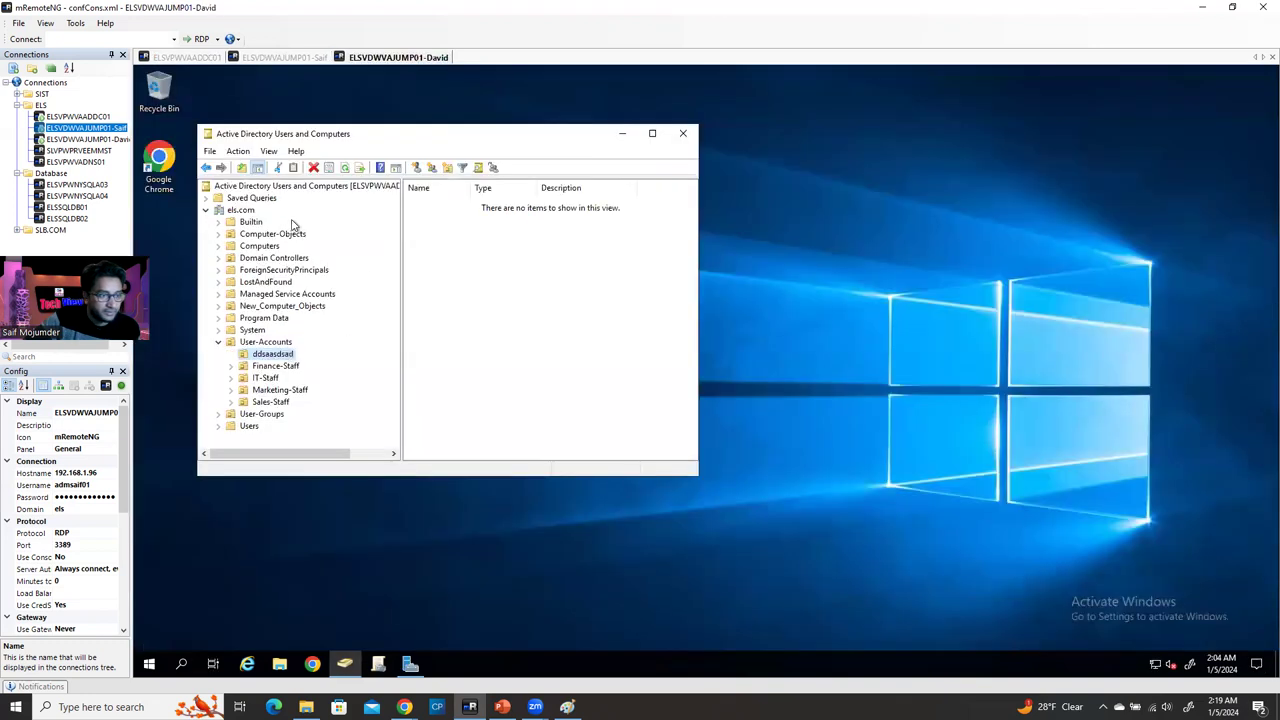
left_click(263, 343)
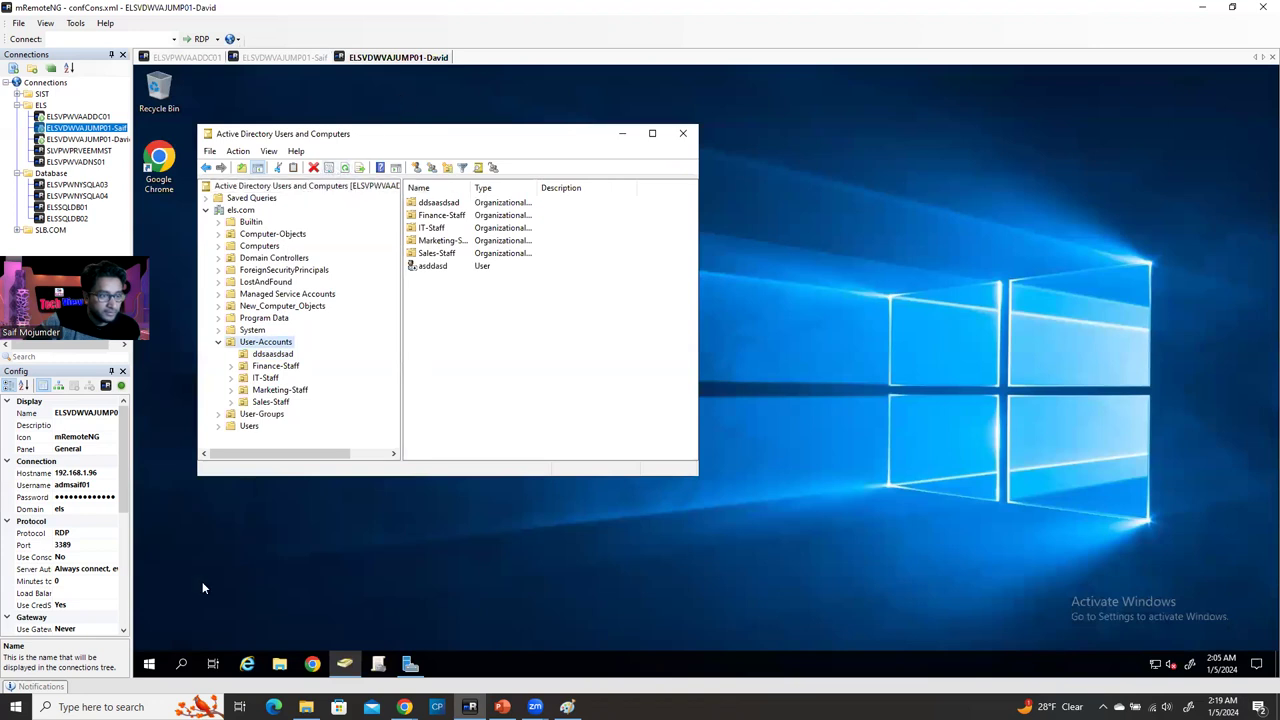
Sign out of the second jump-server session and reconnect it from the Connections tree.
left_click(149, 664)
left_click(150, 506)
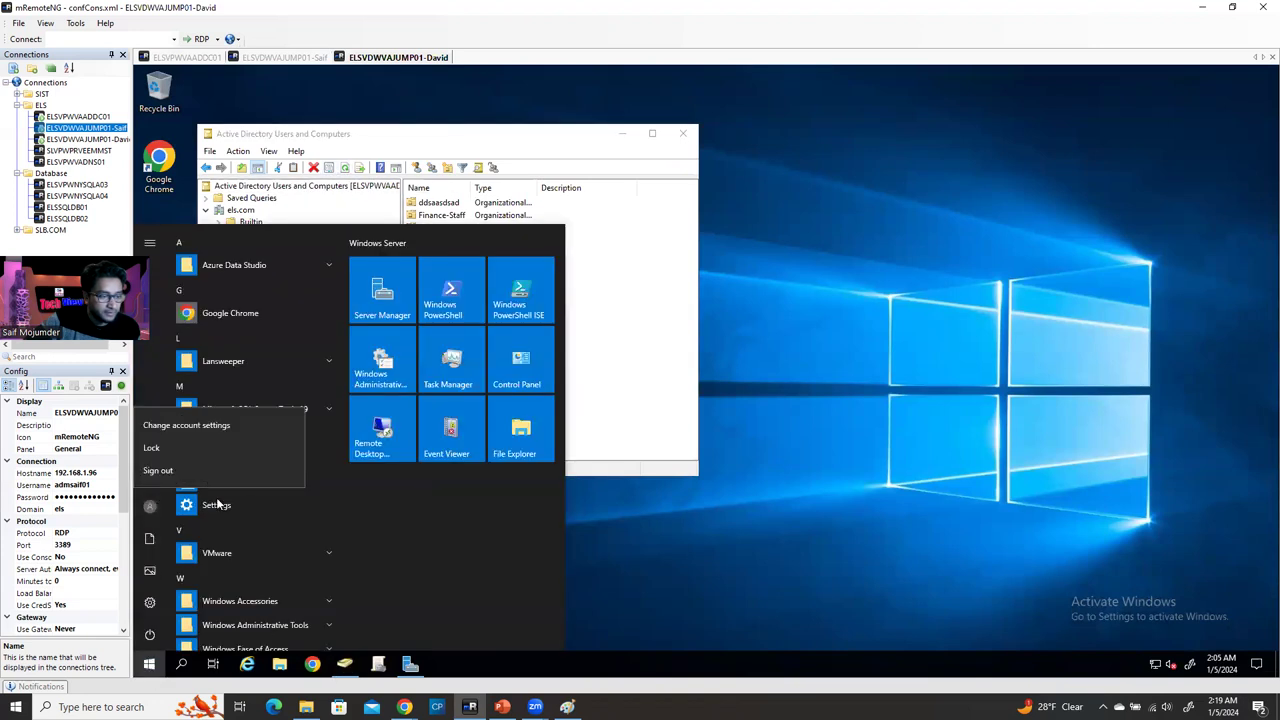
left_click(180, 470)
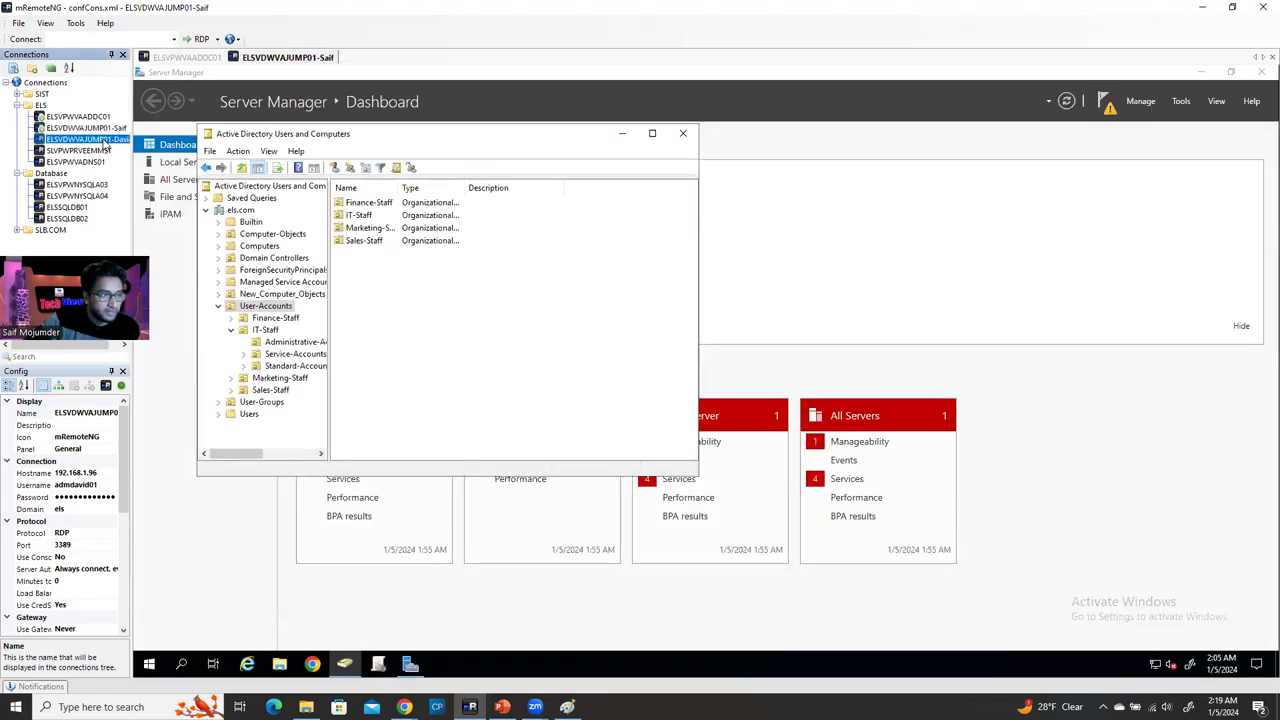
double_click(100, 139)
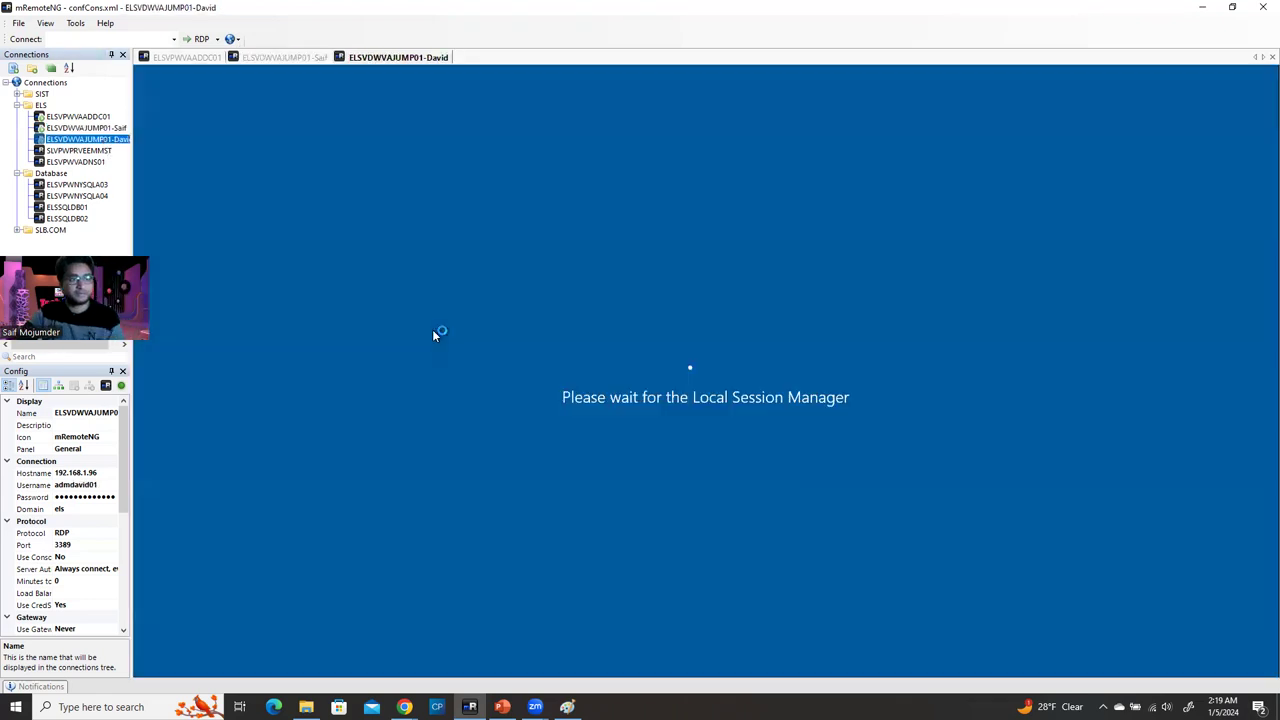
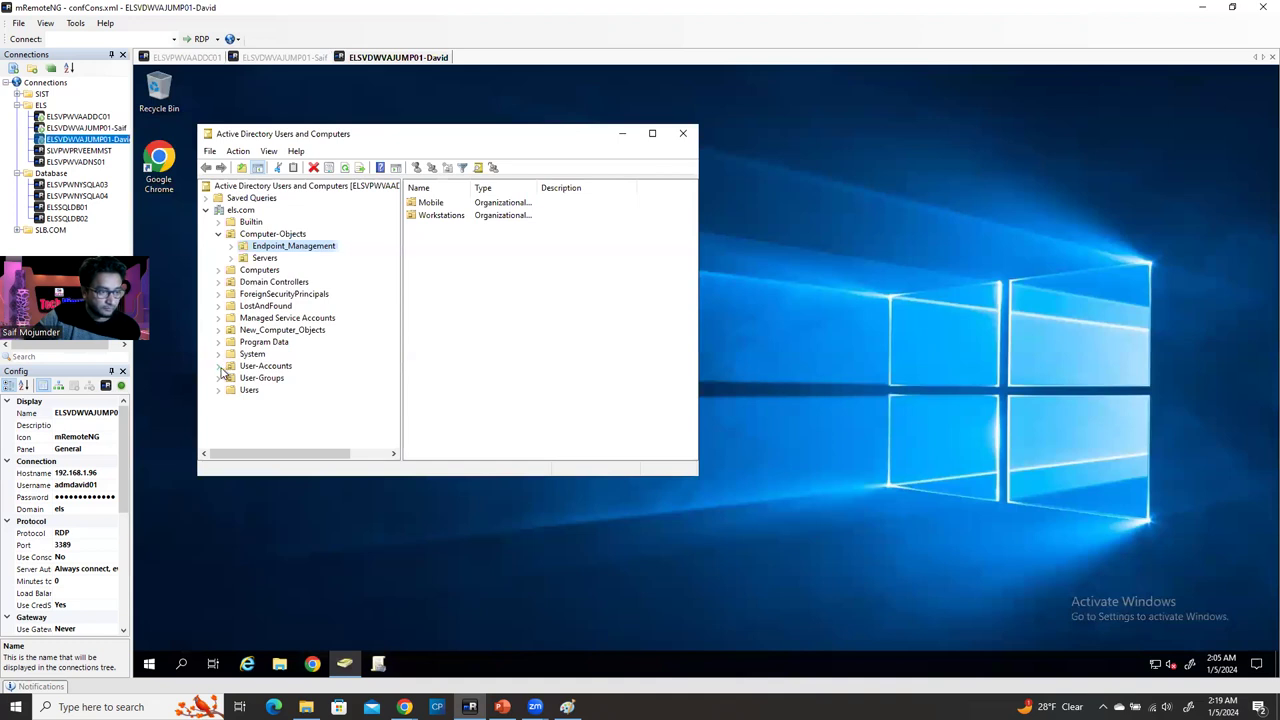
Try deleting the ddsaasdsad OU under User-Accounts; the deletion is refused for insufficient privileges.
left_click(219, 366)
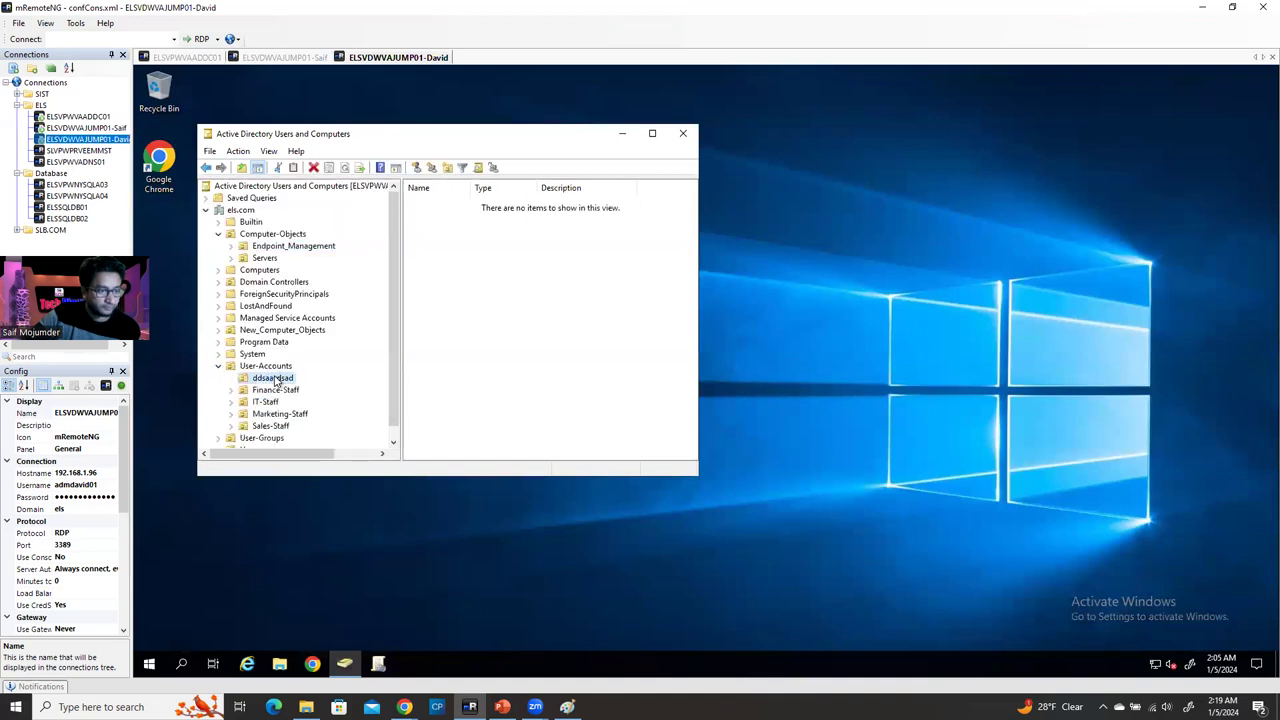
right_click(273, 380)
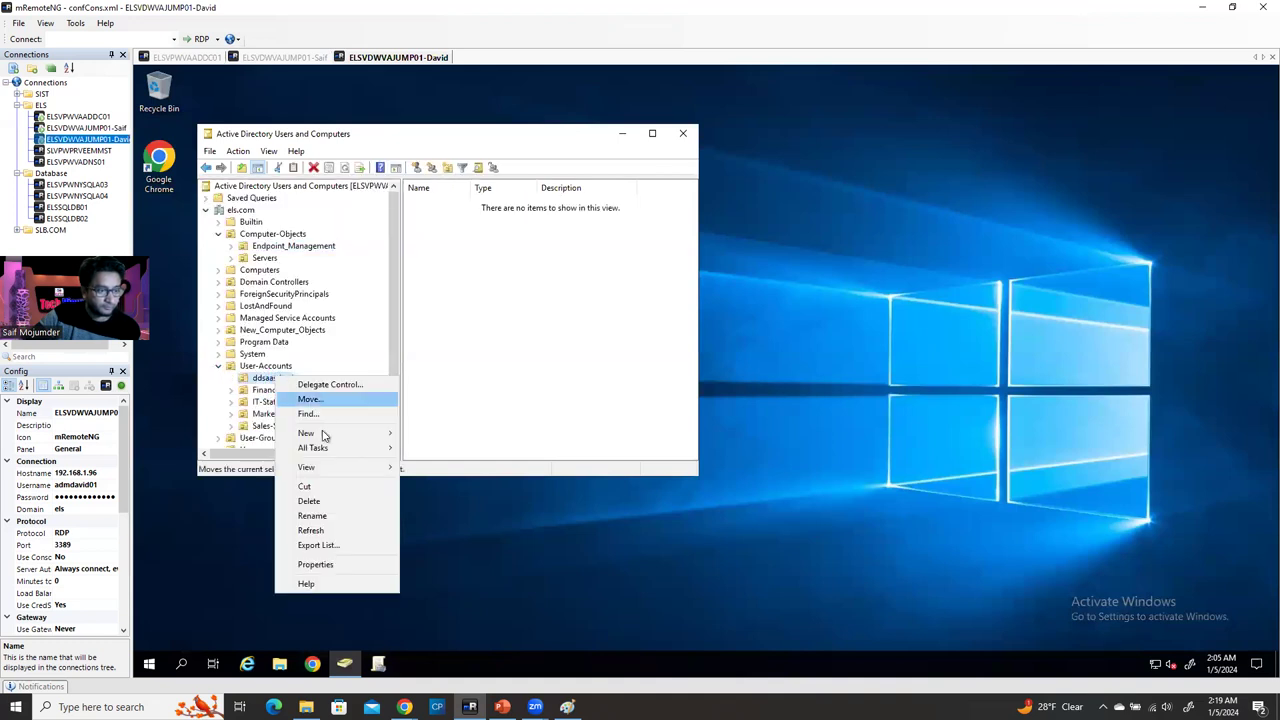
left_click(312, 501)
left_click(741, 415)
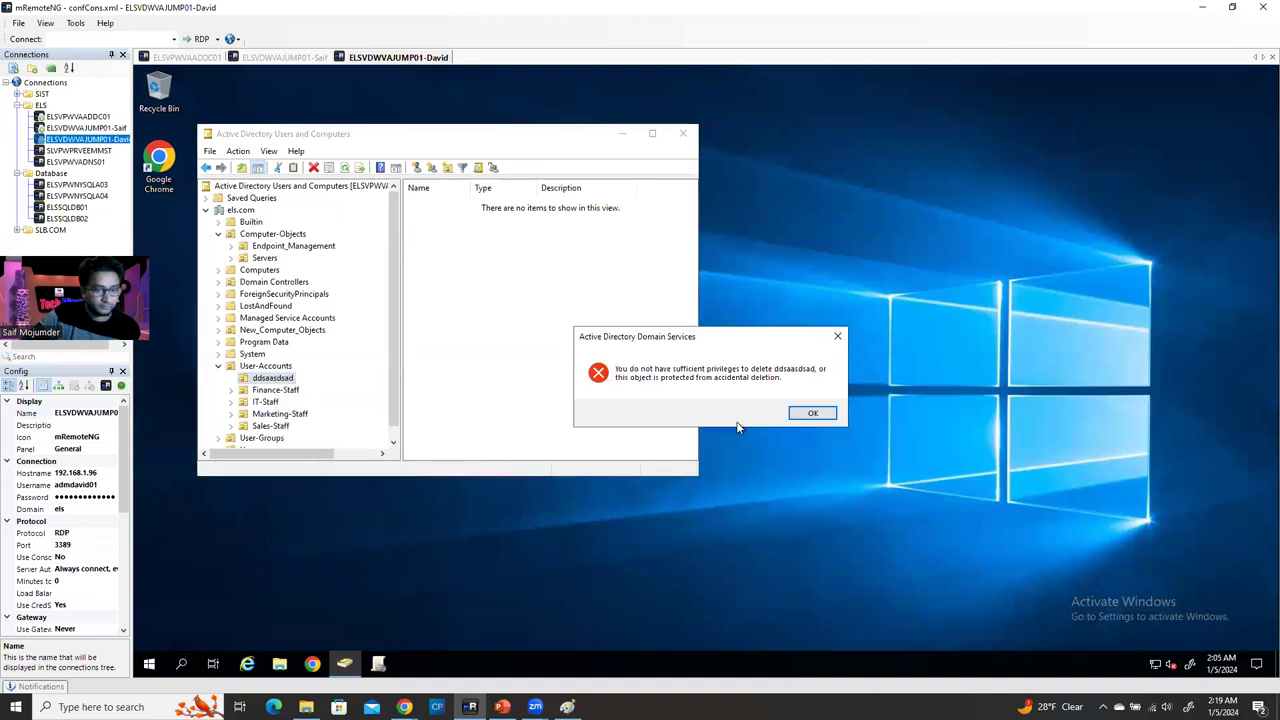
left_click(810, 413)
Switch to the ELSVPWVAADDC01 domain controller session.
right_click(275, 380)
left_click(263, 367)
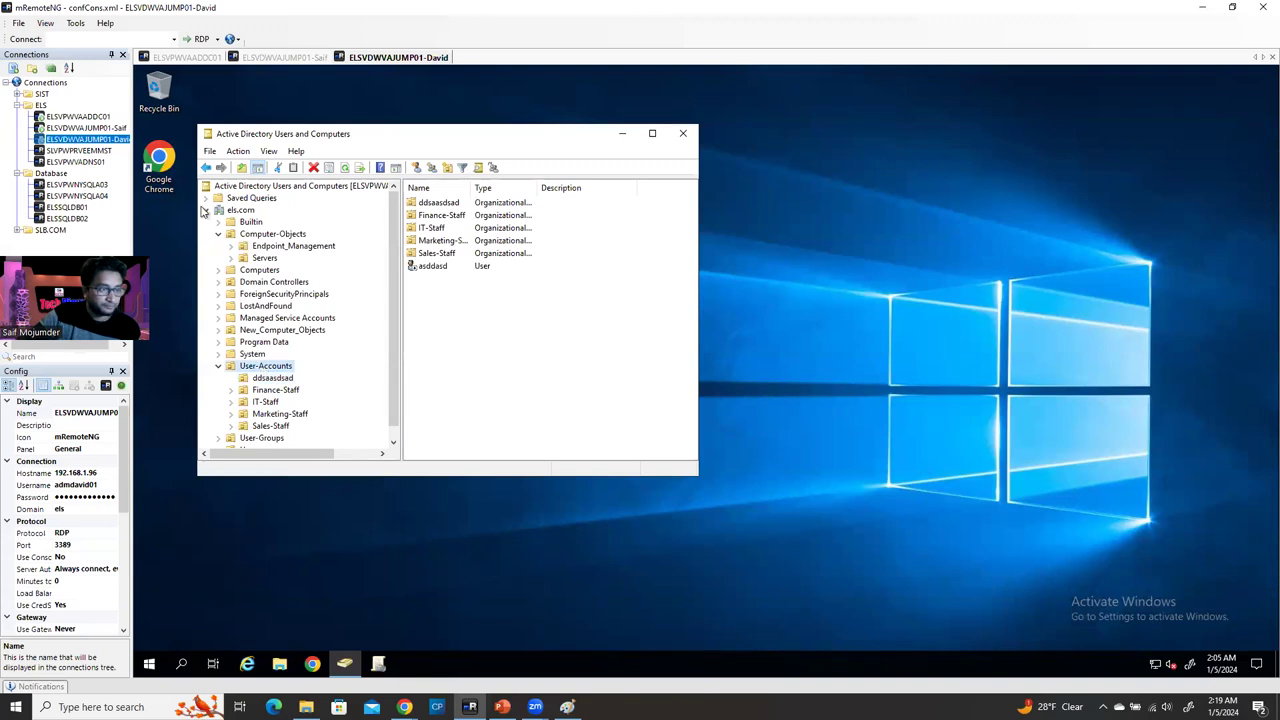
left_click(180, 57)
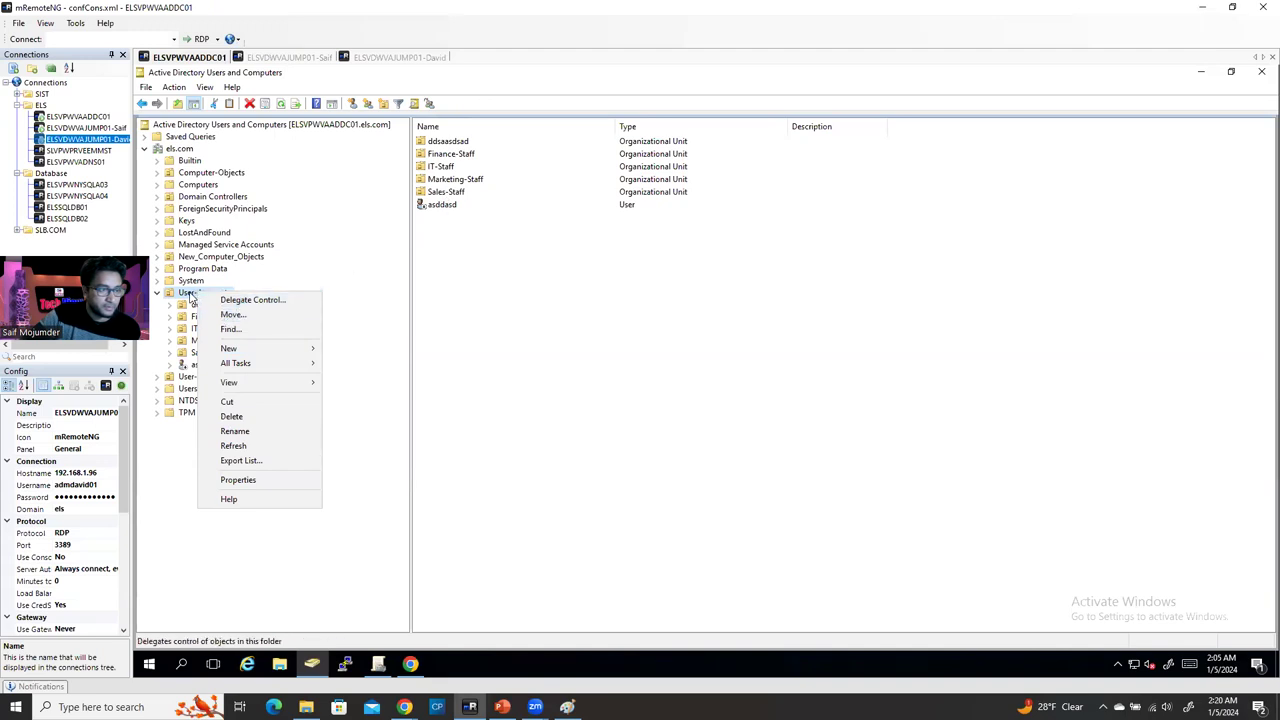
In User-Accounts security, allow System_Admin_Junior Create and Delete all child objects.
left_click(183, 292)
right_click(183, 292)
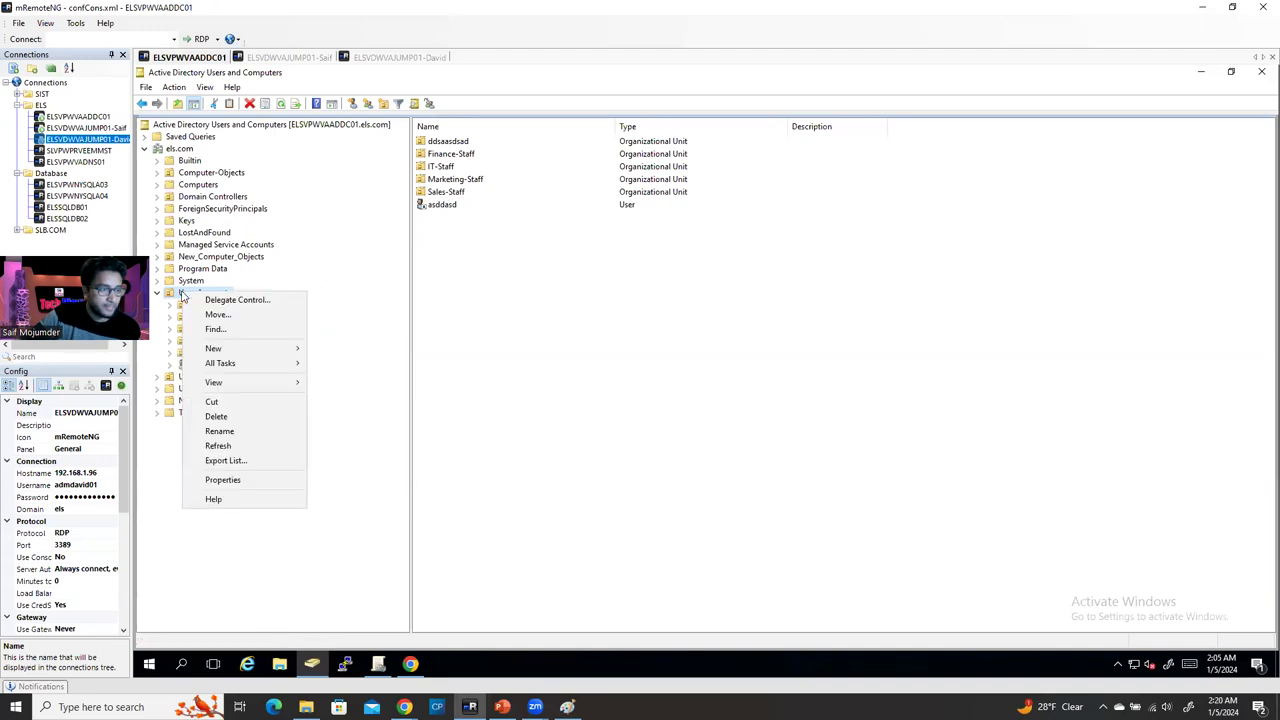
left_click(240, 485)
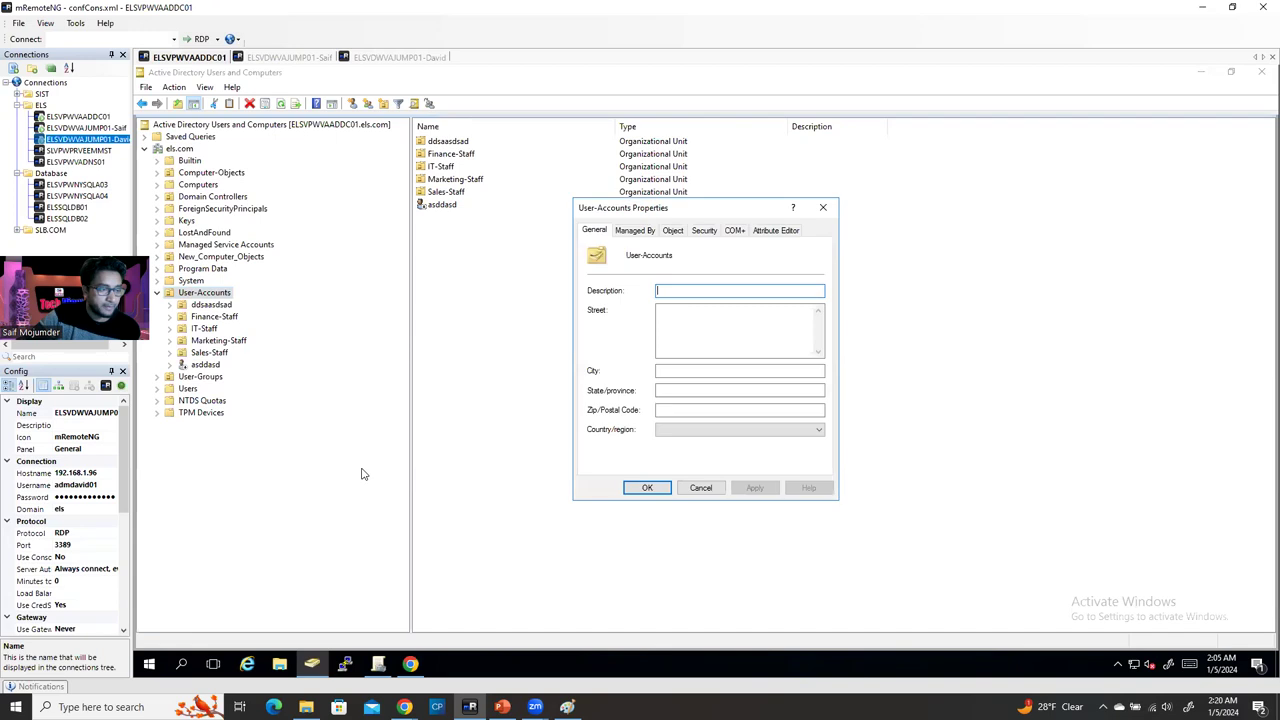
left_click(704, 231)
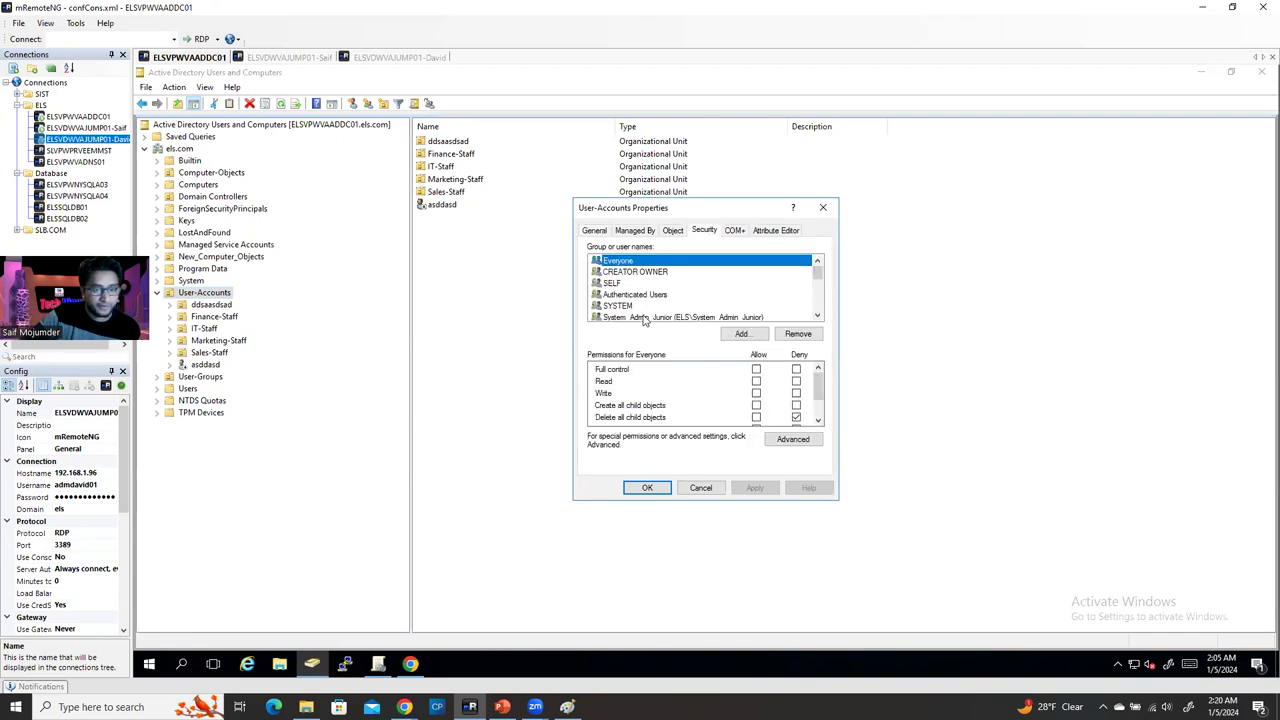
left_click(645, 318)
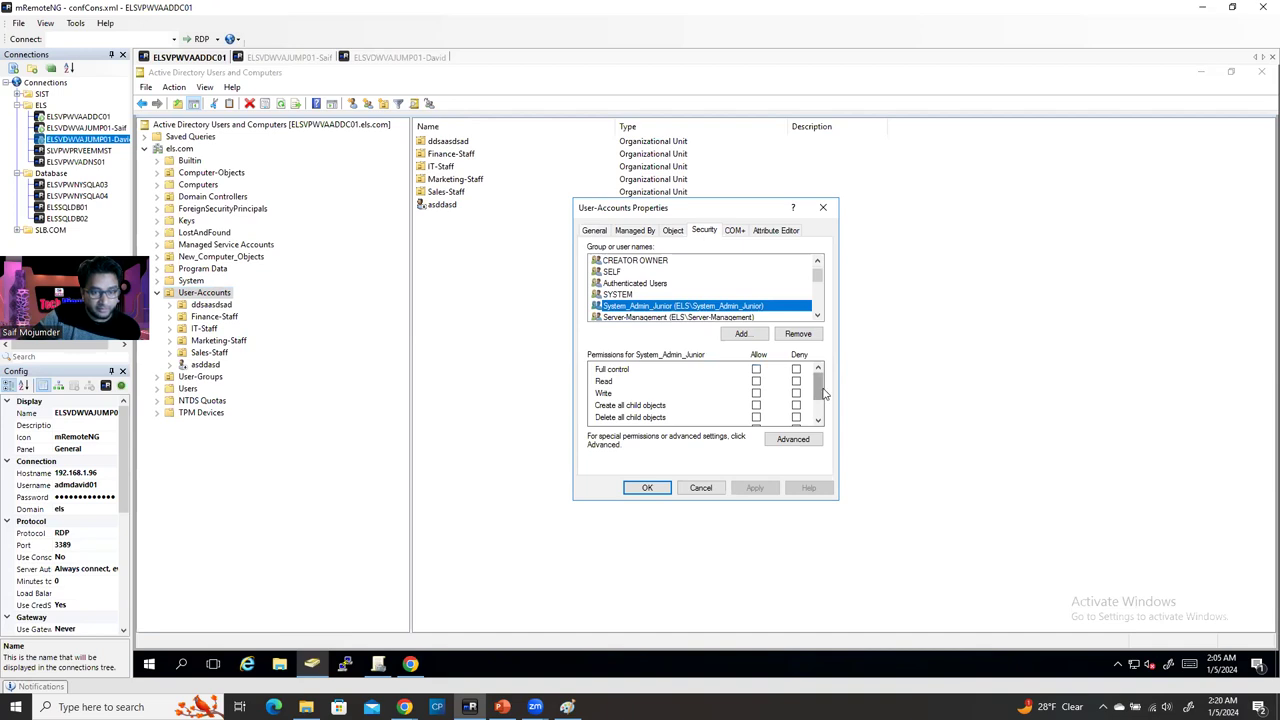
scroll(824, 395, "down", 1)
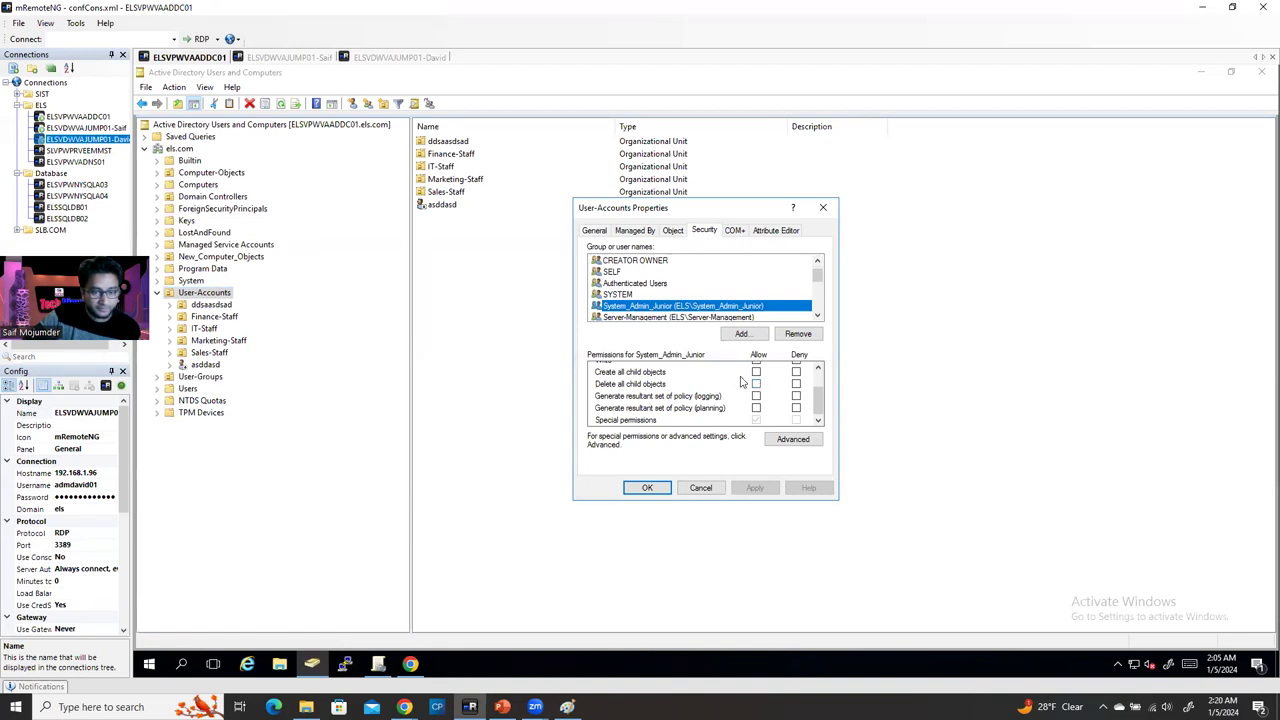
scroll(724, 308, "down", 3)
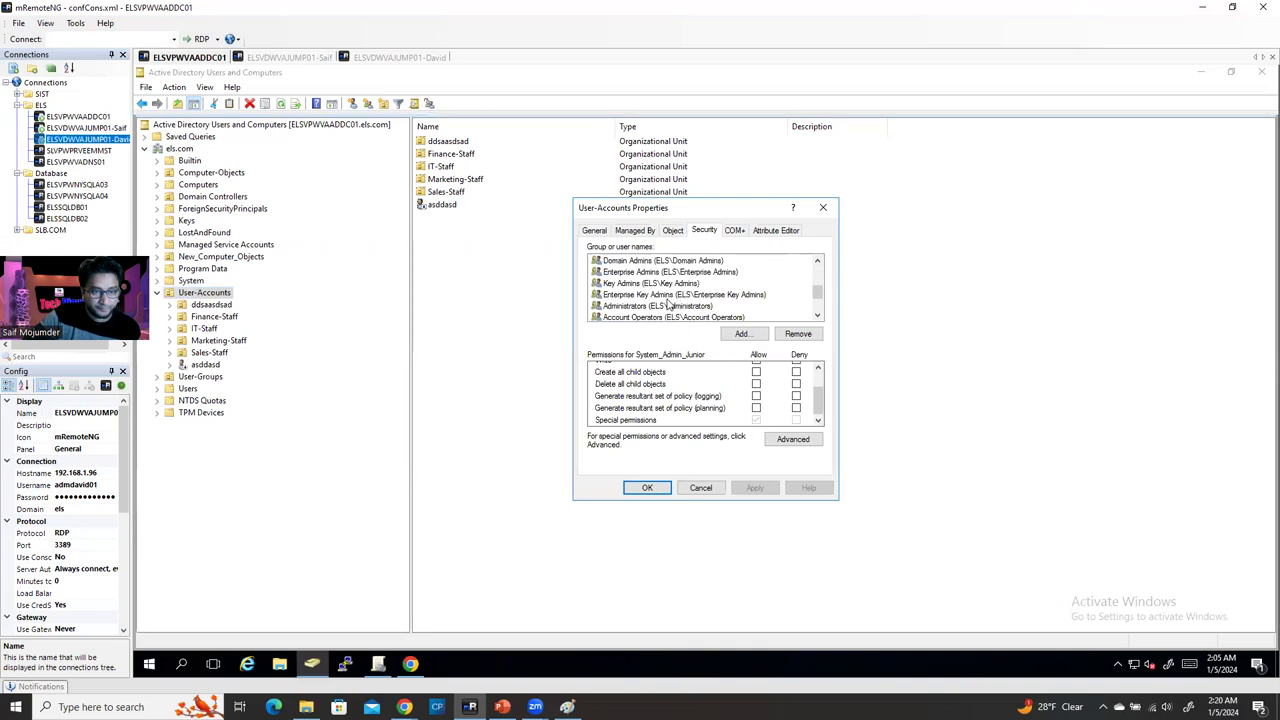
scroll(665, 305, "up", 3)
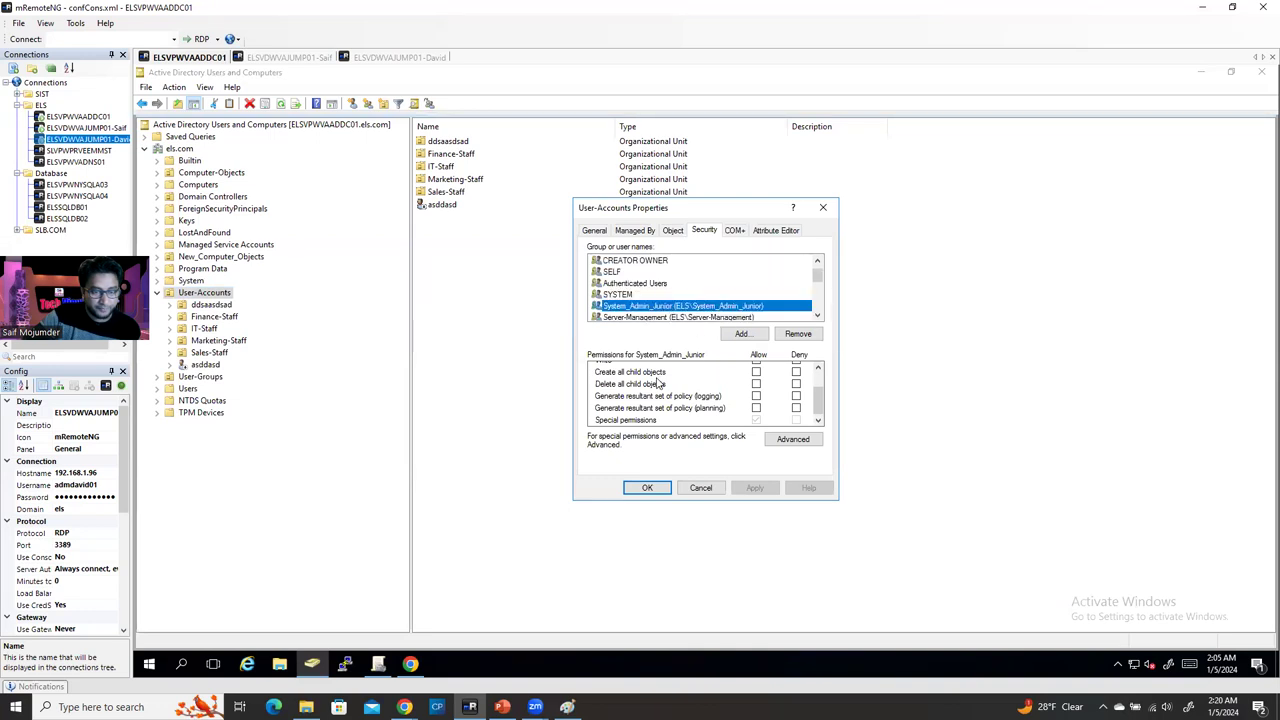
left_click(756, 384)
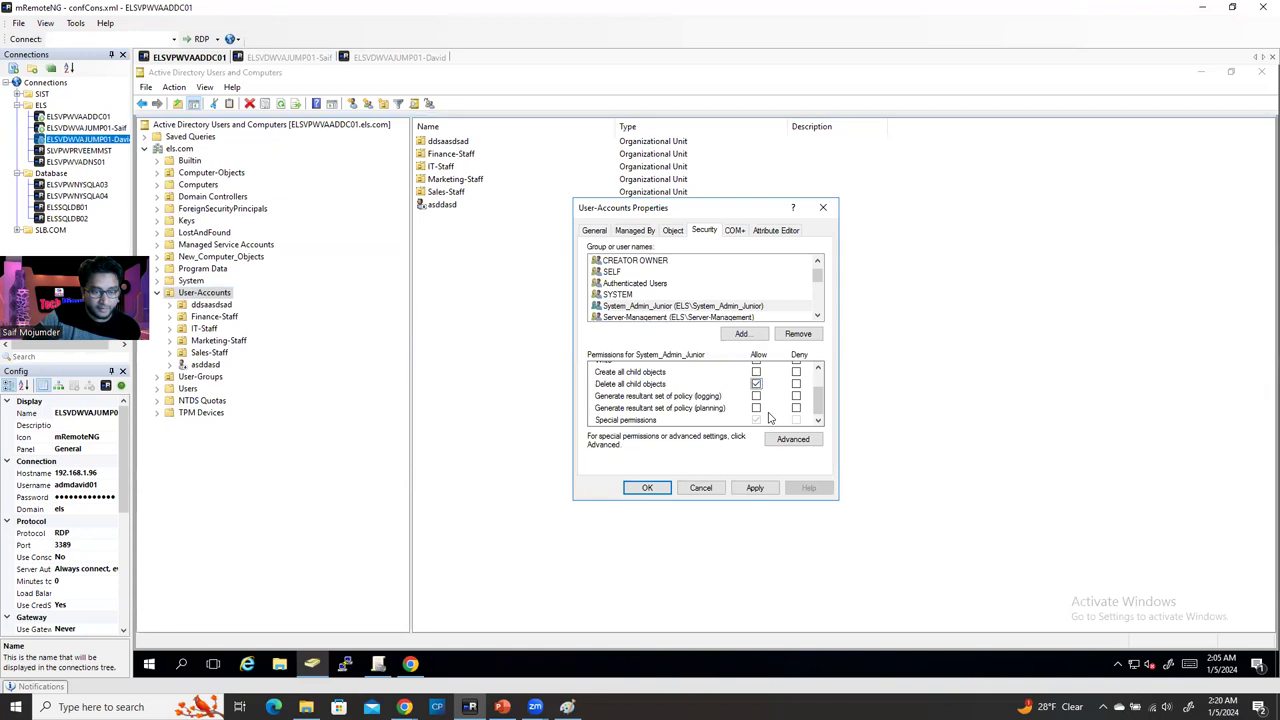
left_click(756, 372)
scroll(737, 409, "up", 1)
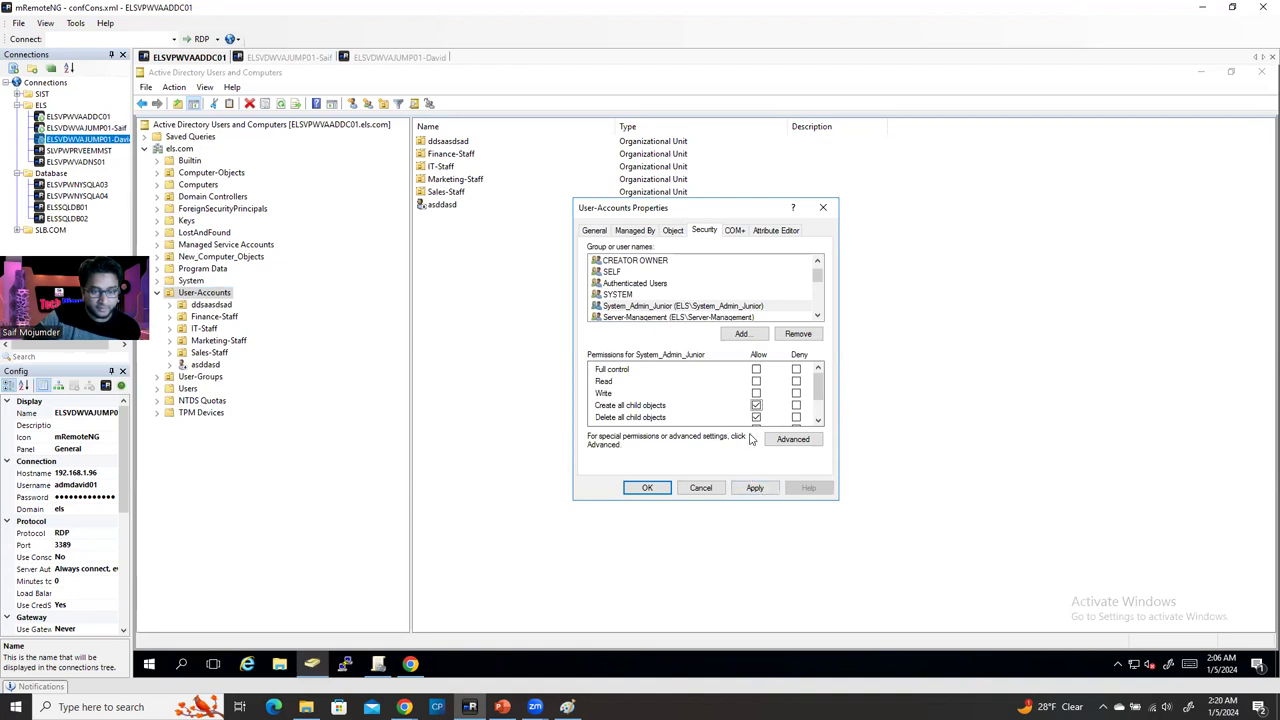
Apply and save the permissions, refresh the listing, and return to the jump-server session.
left_click(755, 487)
left_click(652, 489)
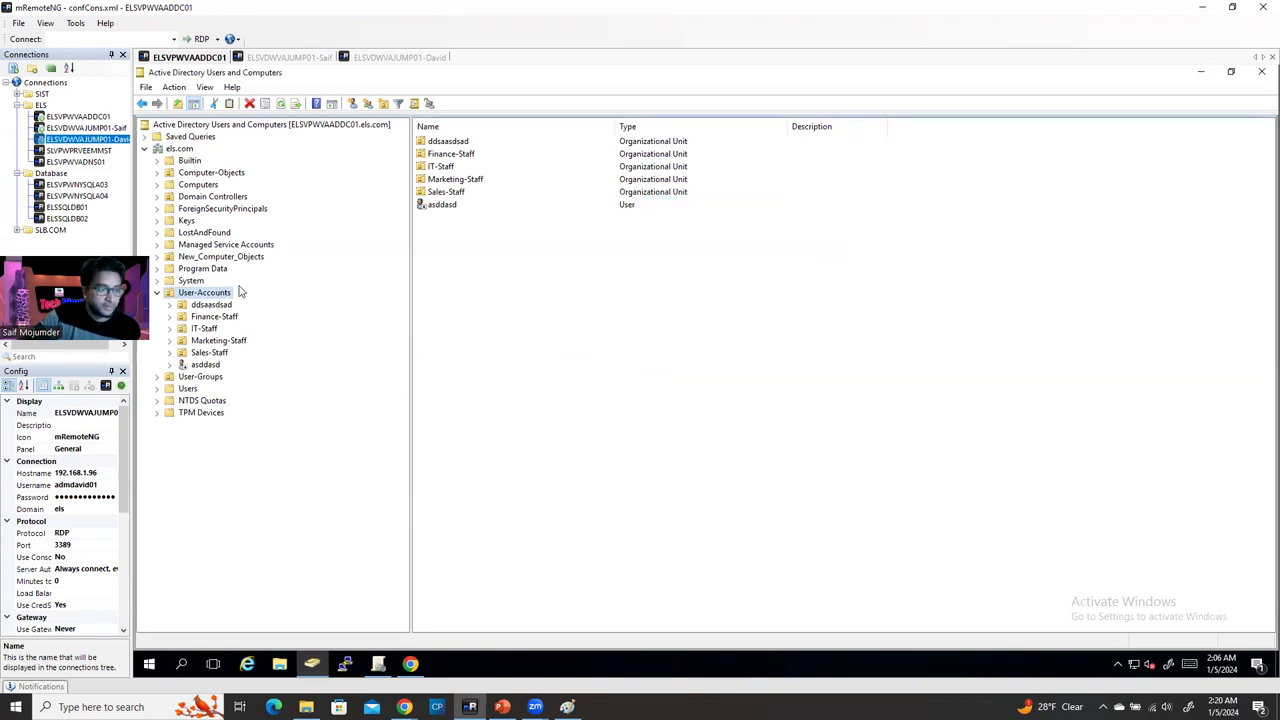
left_click(282, 104)
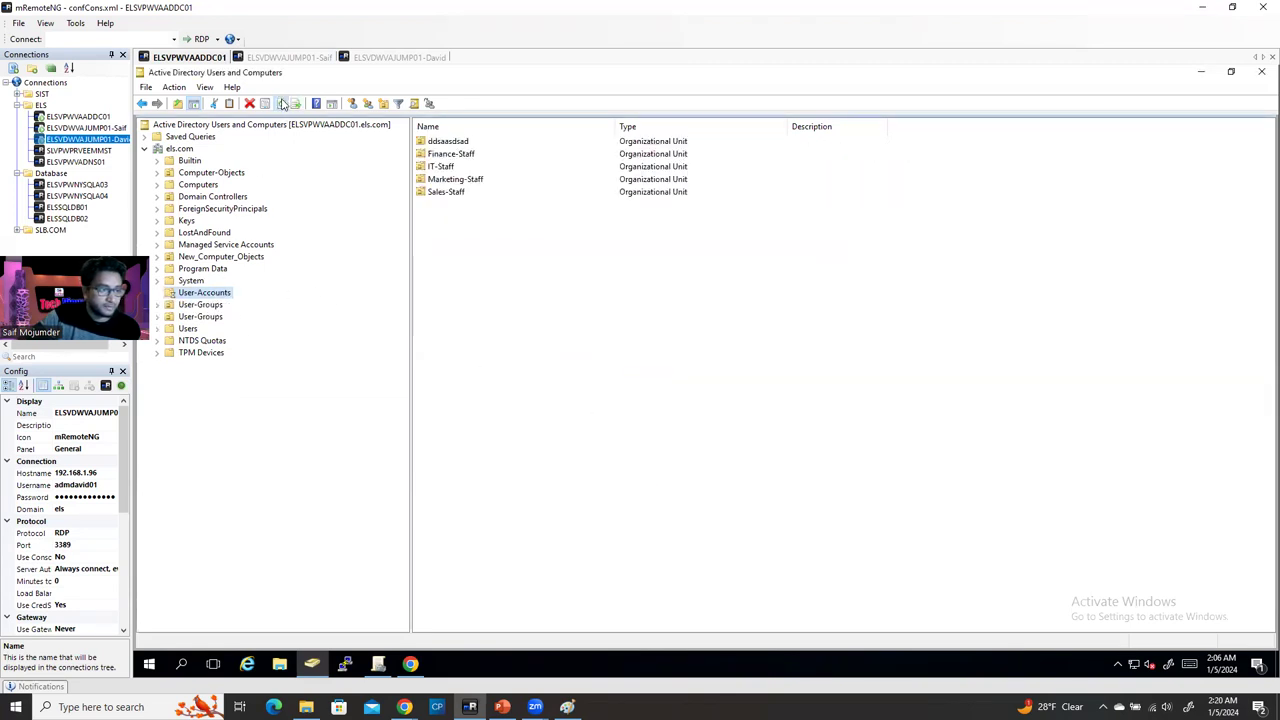
left_click(280, 58)
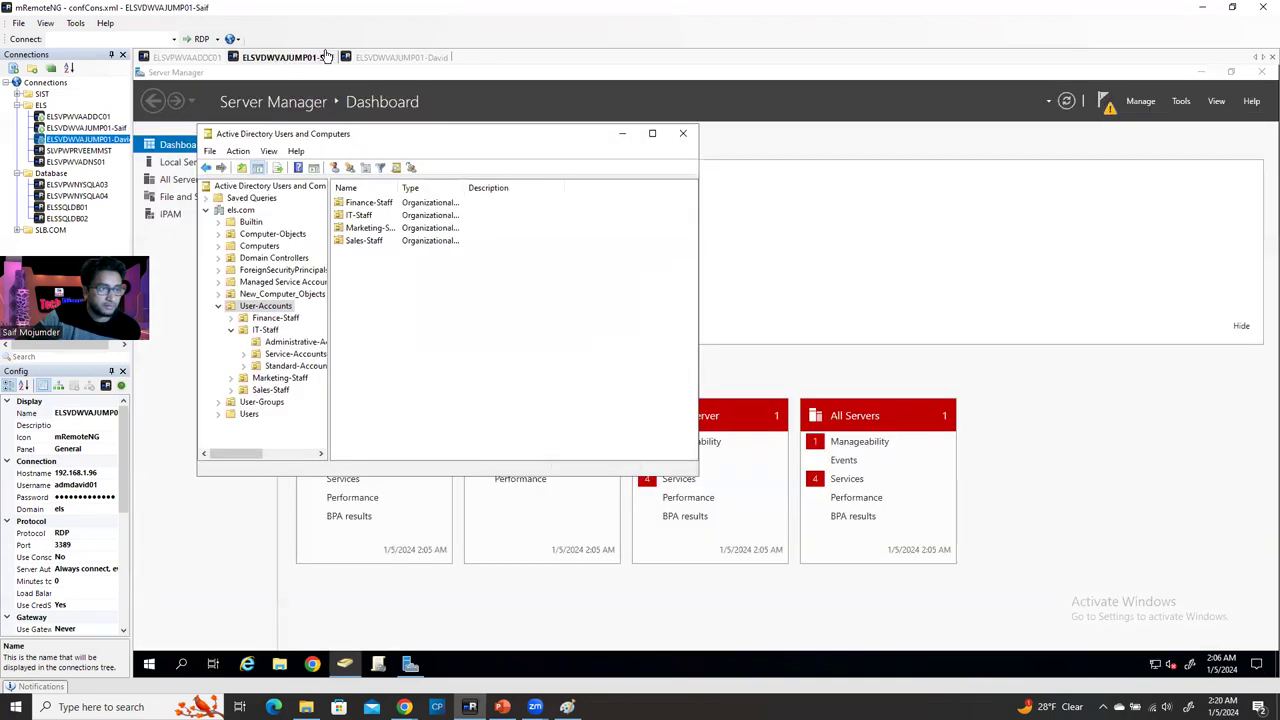
On the other jump server, refresh and retry deleting ddsaasdsad; access is still denied.
left_click(380, 58)
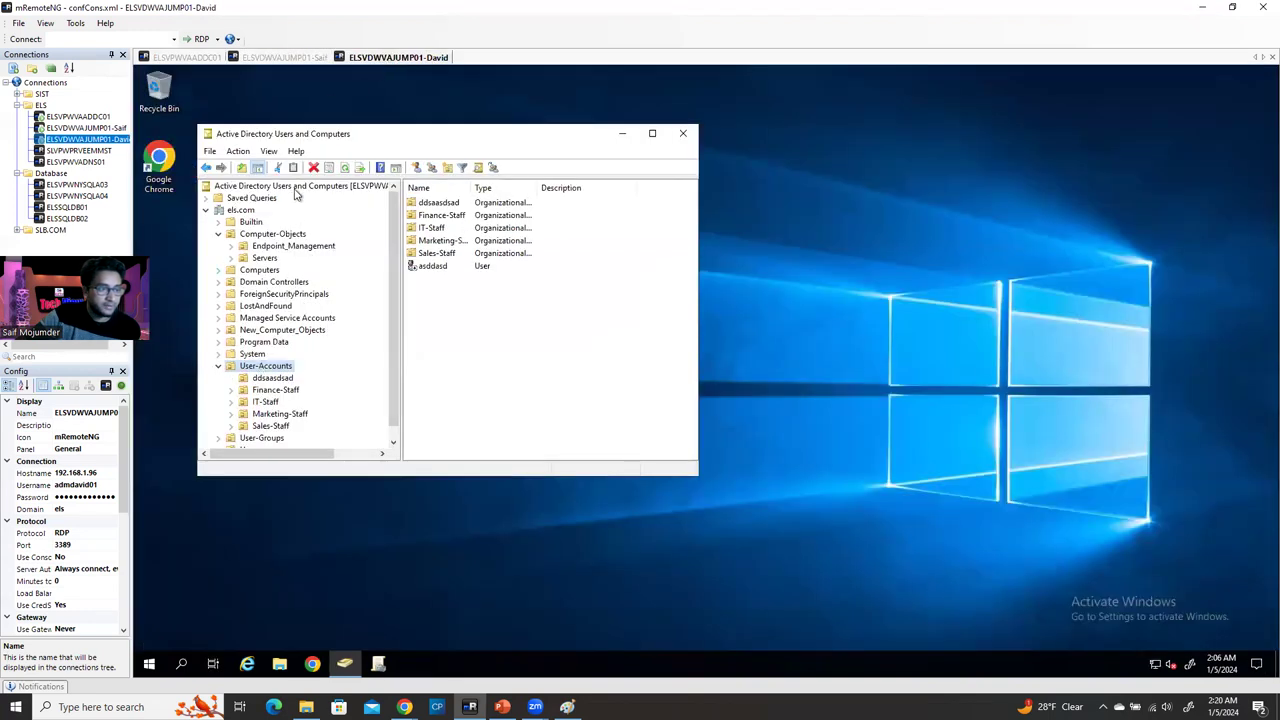
left_click(344, 167)
left_click(277, 381)
right_click(281, 385)
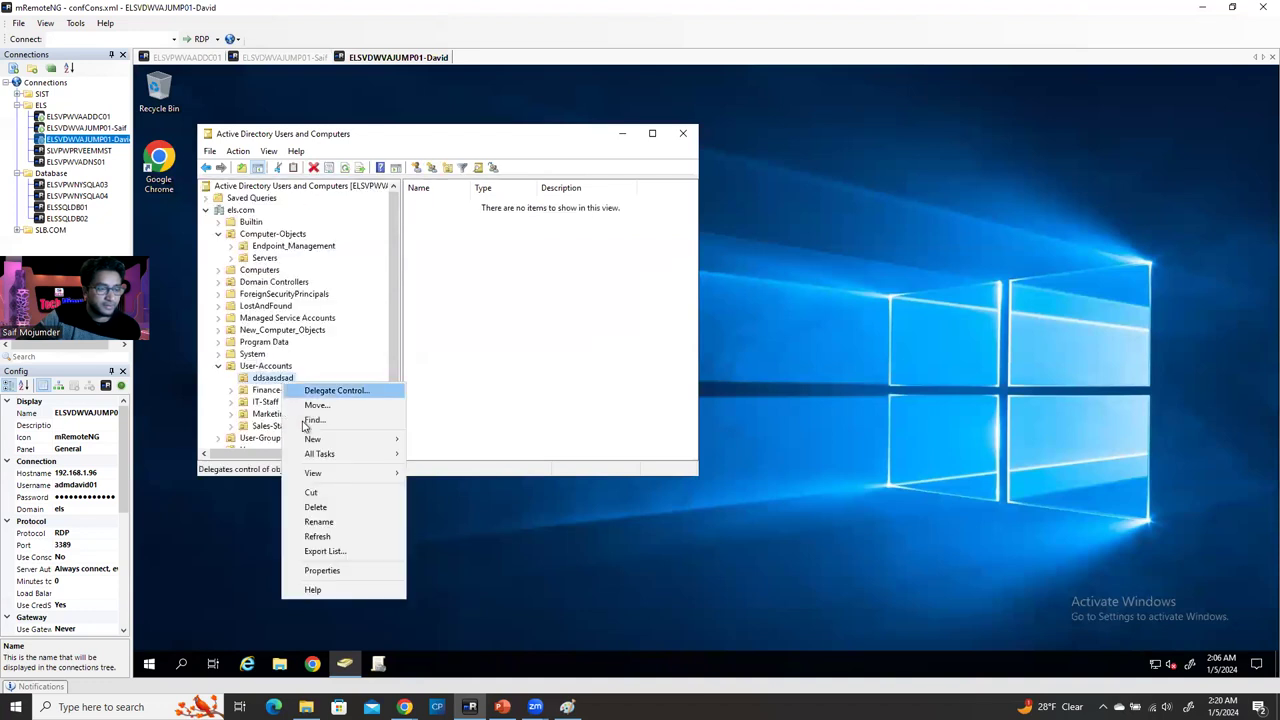
left_click(315, 507)
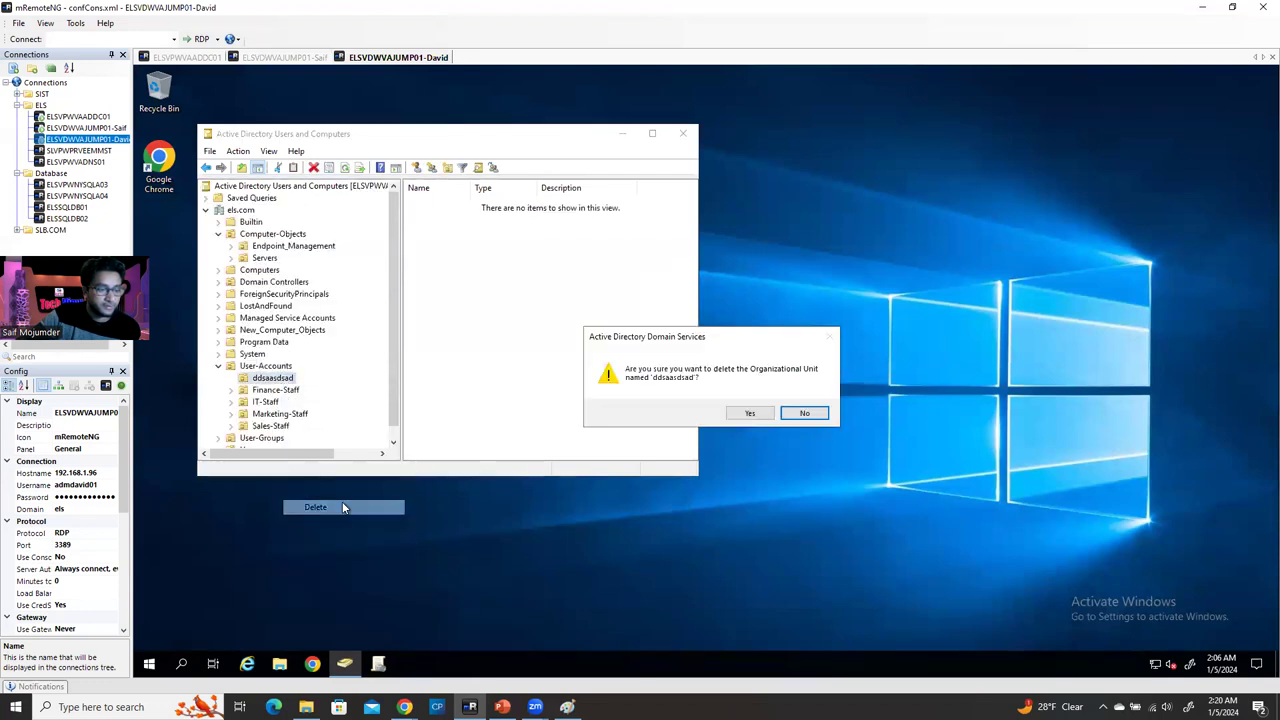
left_click(743, 413)
left_click(812, 413)
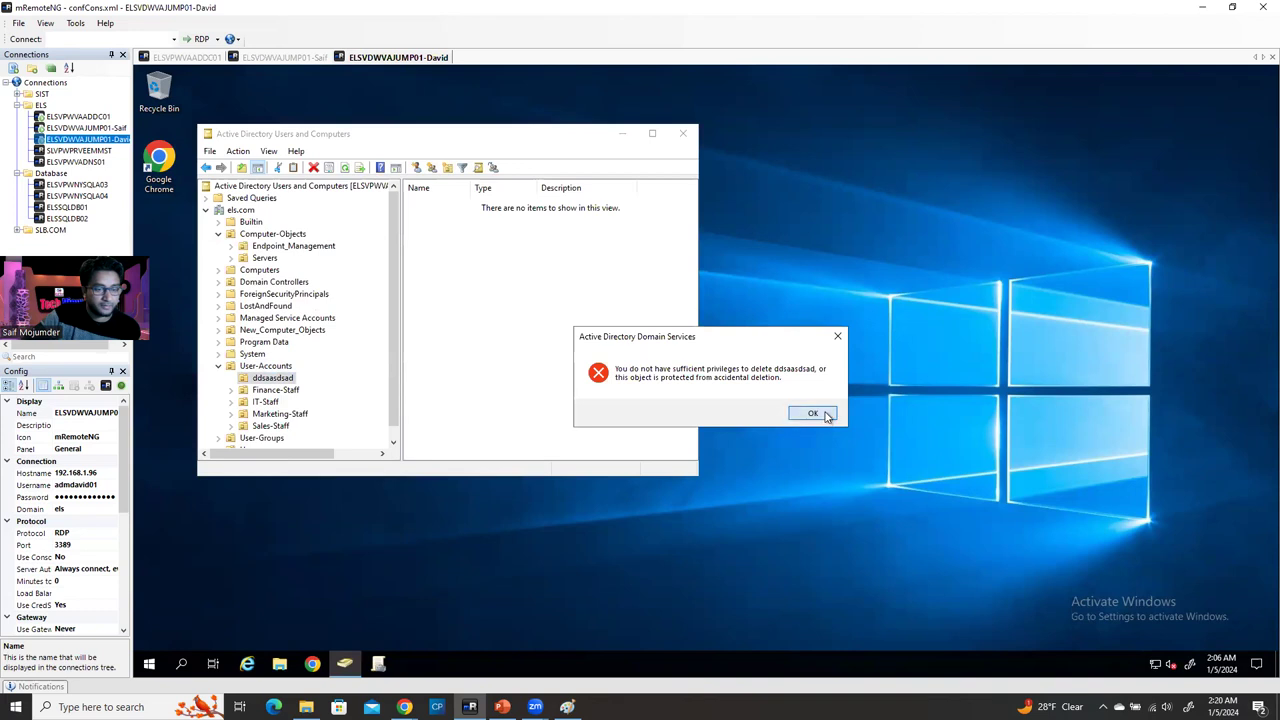
Reload the tree, try deleting ddsaasdsad once more (denied), then go to the domain controller session.
left_click(344, 168)
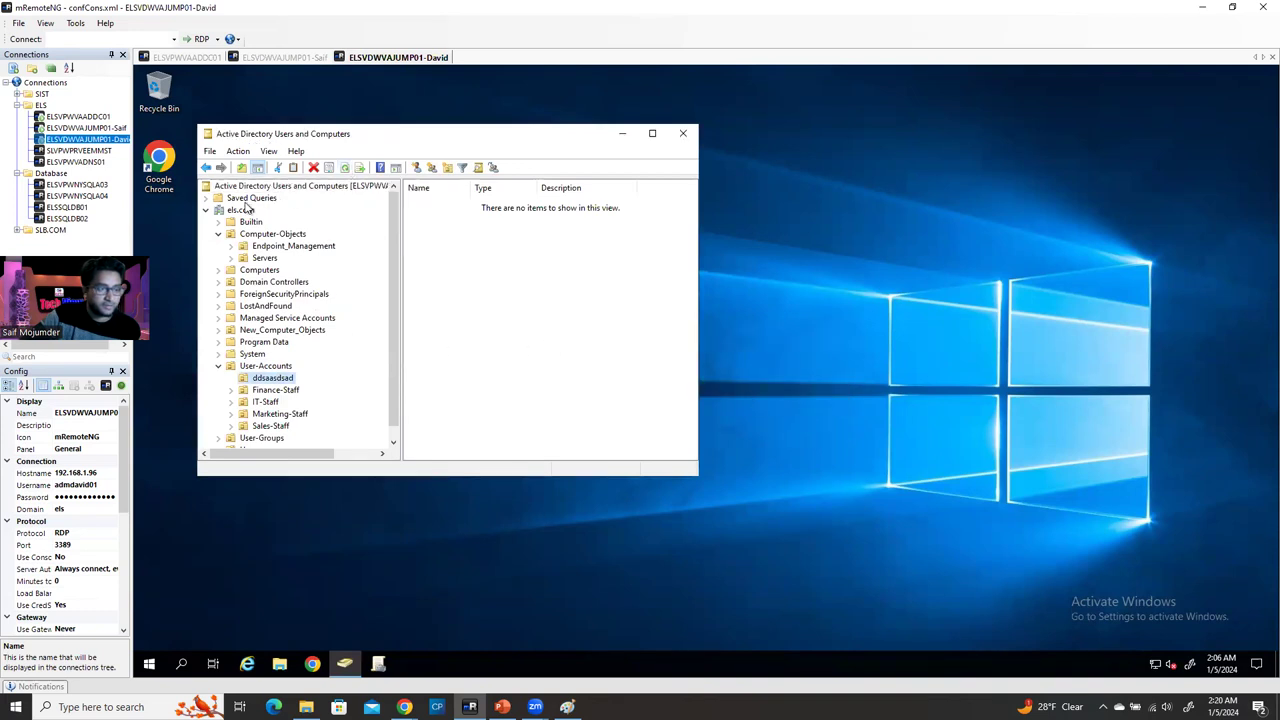
left_click(316, 169)
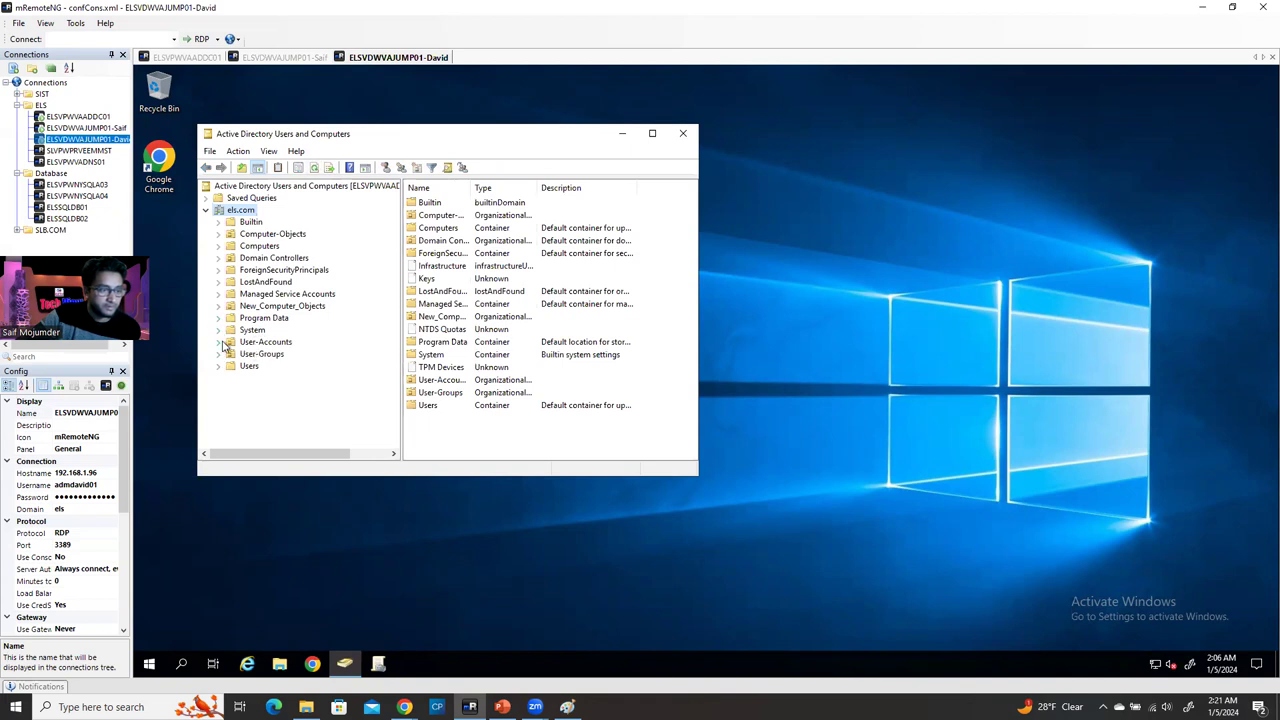
left_click(219, 343)
left_click(270, 356)
right_click(270, 357)
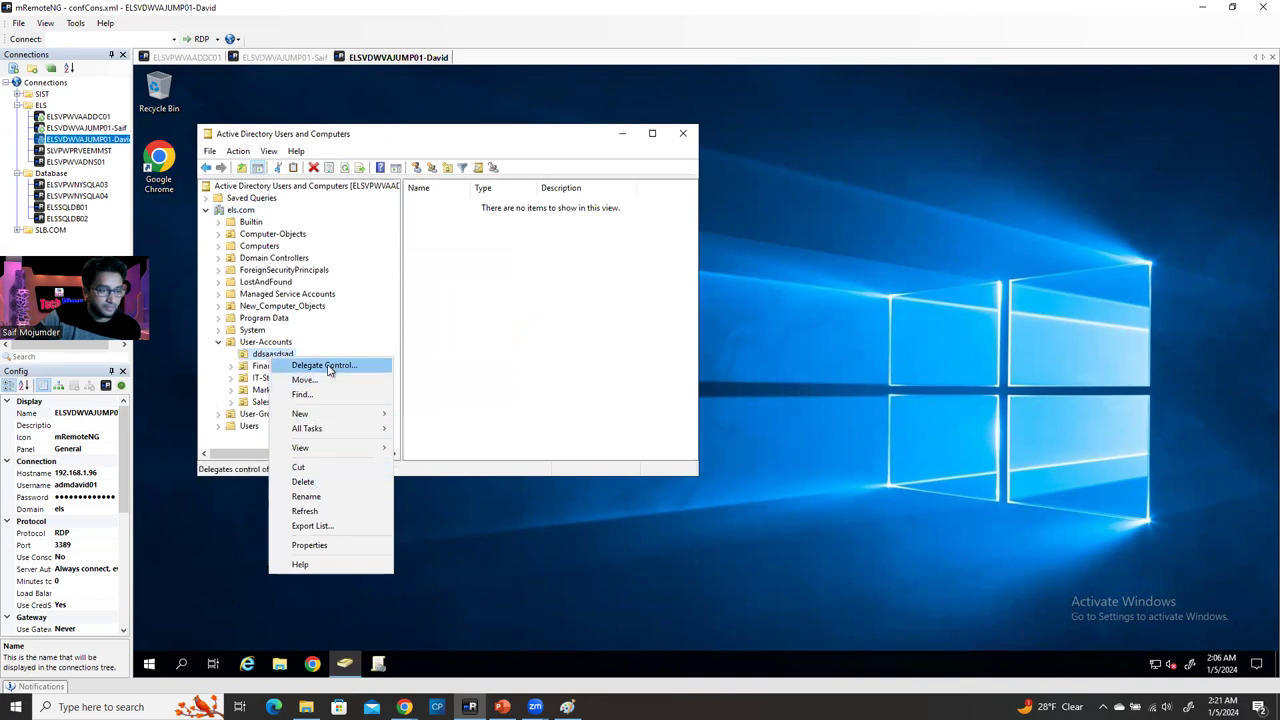
left_click(326, 483)
left_click(748, 414)
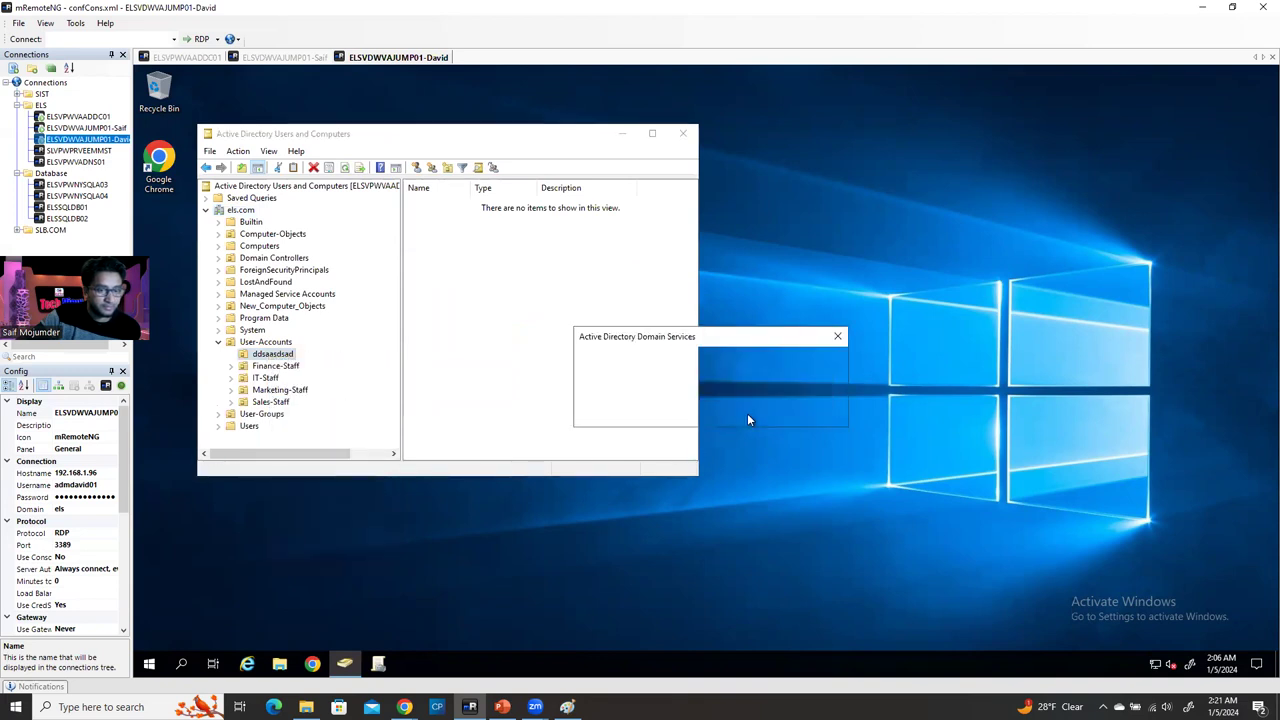
left_click(806, 415)
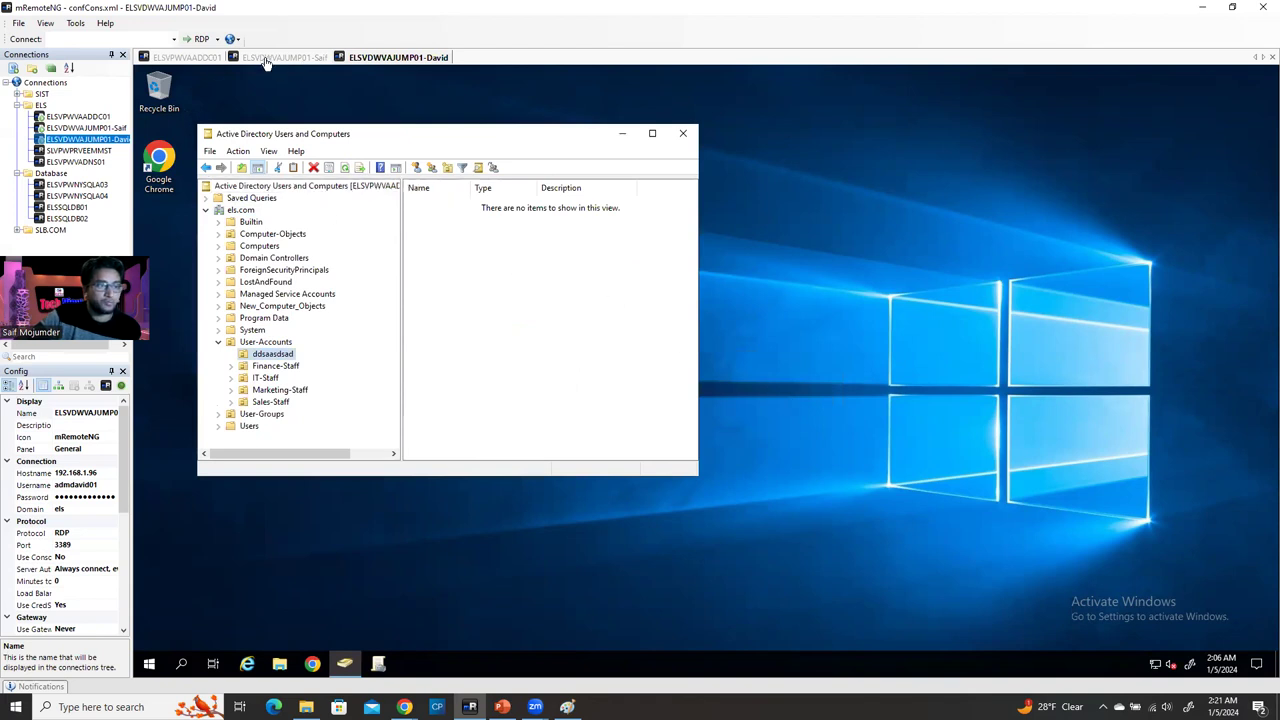
left_click(185, 57)
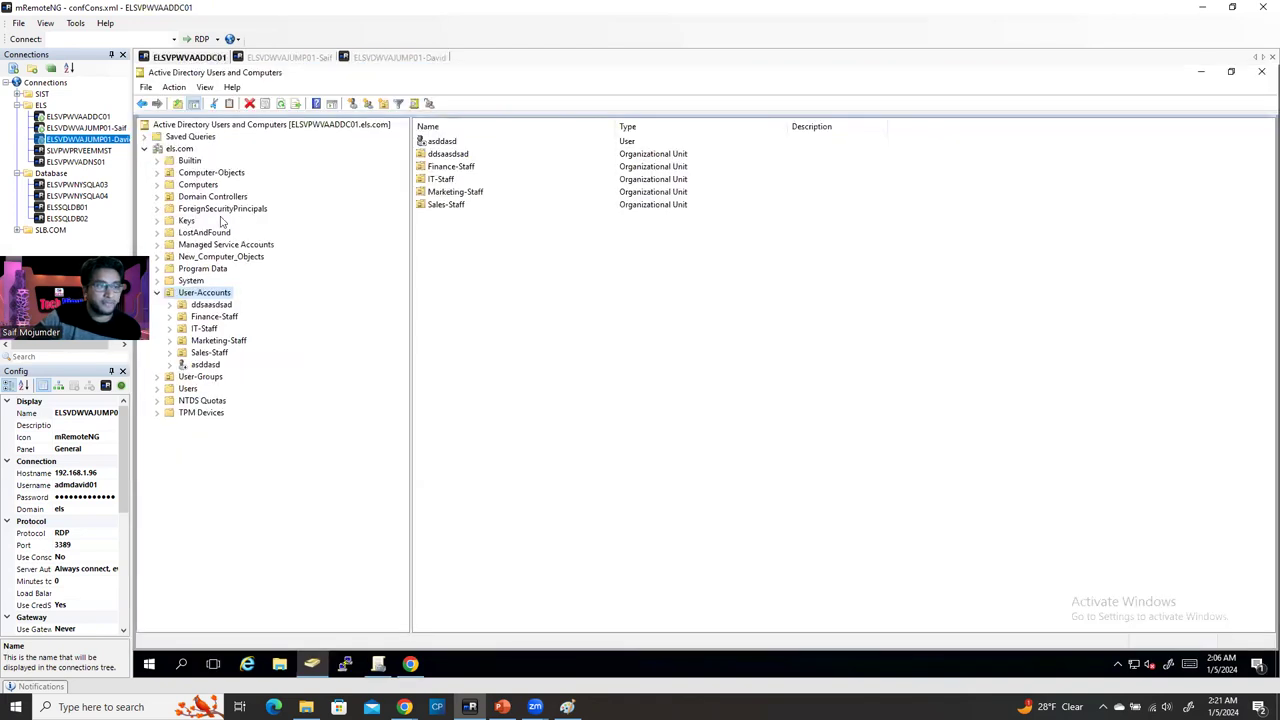
Open the User-Accounts OU security permissions and select System_Admin_Junior.
right_click(213, 296)
left_click(284, 485)
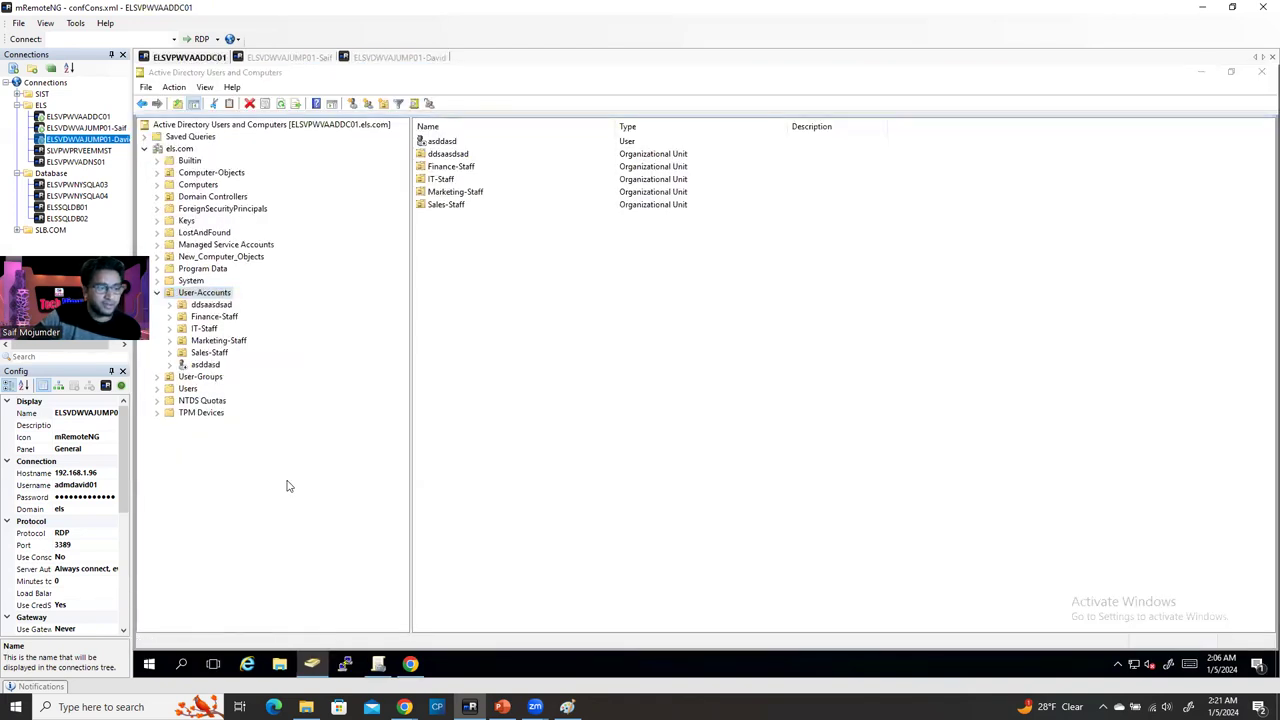
left_click(705, 230)
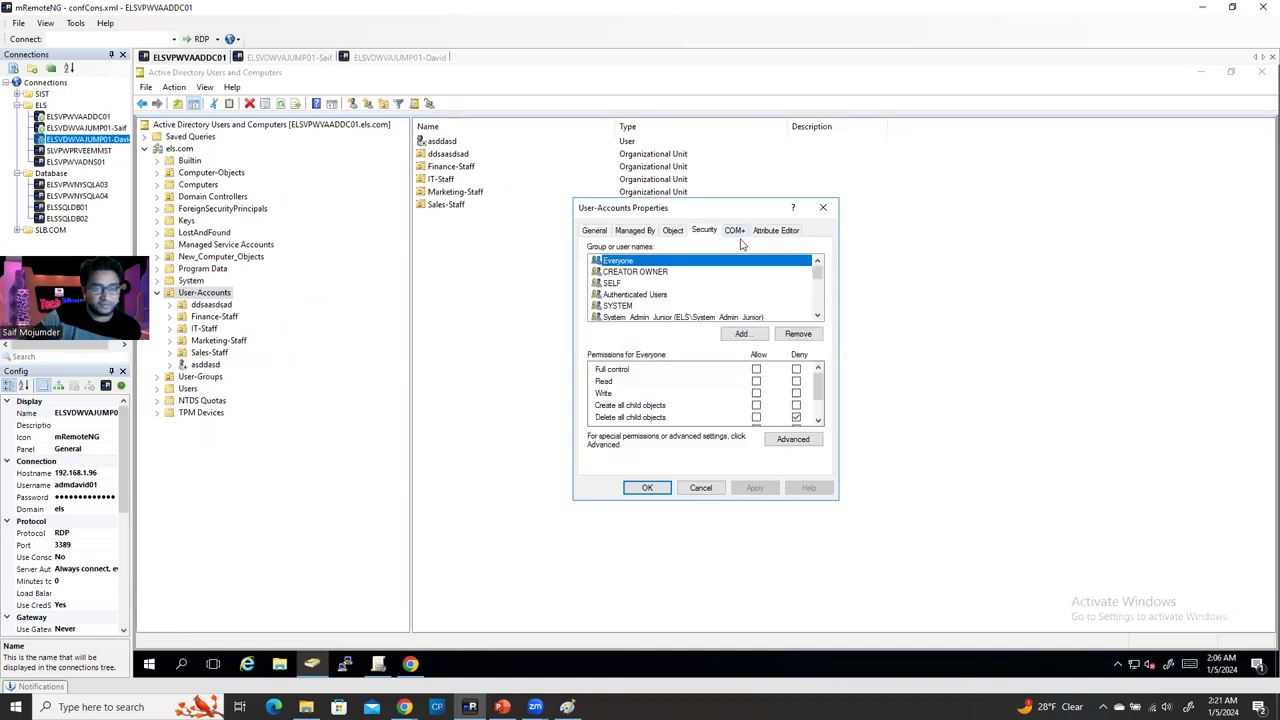
left_click(724, 317)
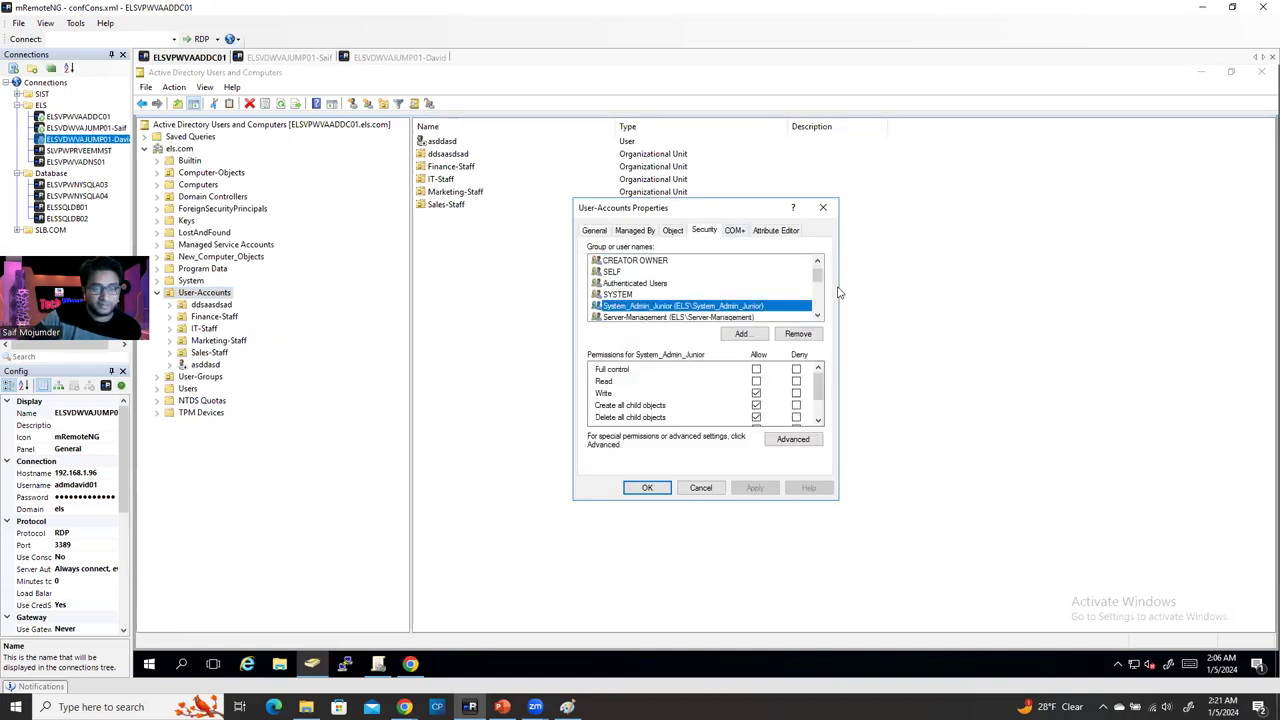
left_click(818, 317)
left_click(818, 317)
left_click(818, 317)
left_click(818, 317)
left_click(818, 317)
left_click(818, 317)
left_click(818, 317)
left_click(818, 317)
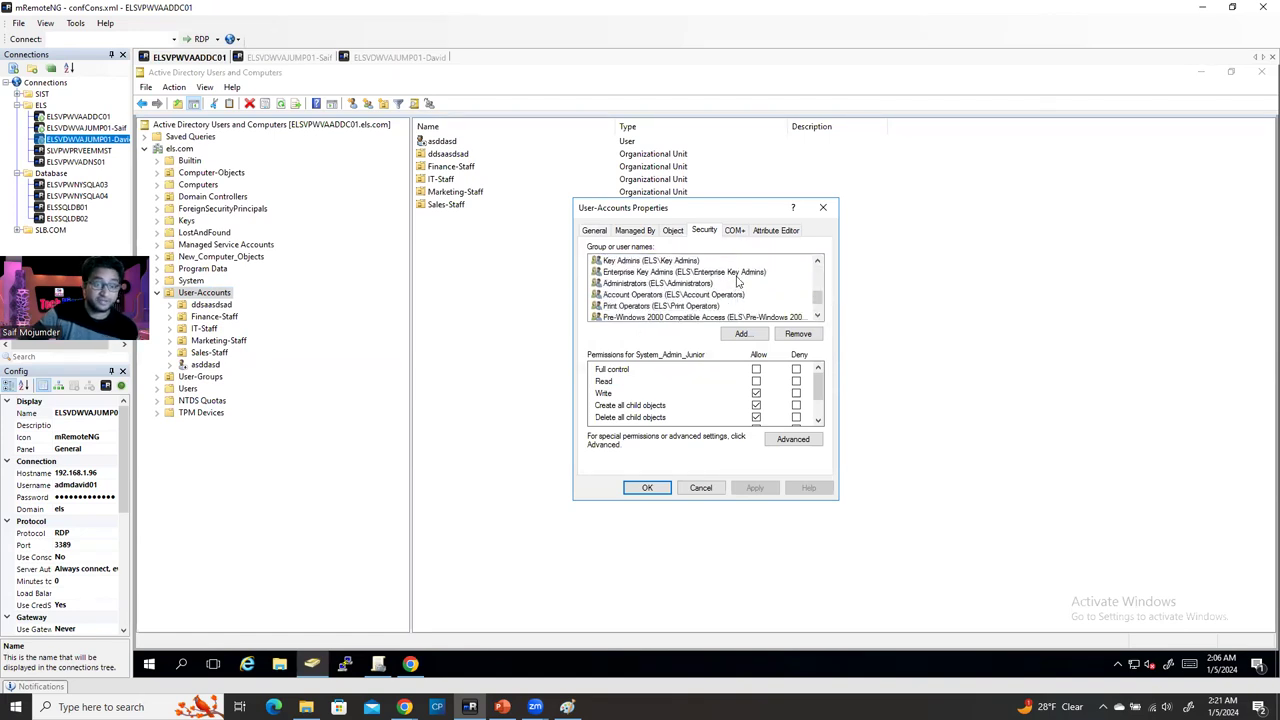
Clear Allow for Write, Create all child objects and Delete all child objects.
left_click(756, 393)
left_click(756, 405)
left_click(756, 417)
left_click(756, 417)
scroll(819, 419, "down", 1)
In Advanced Security, edit System_Admin_Junior's Create/delete Organizational Unit objects entry to Full control.
left_click(795, 440)
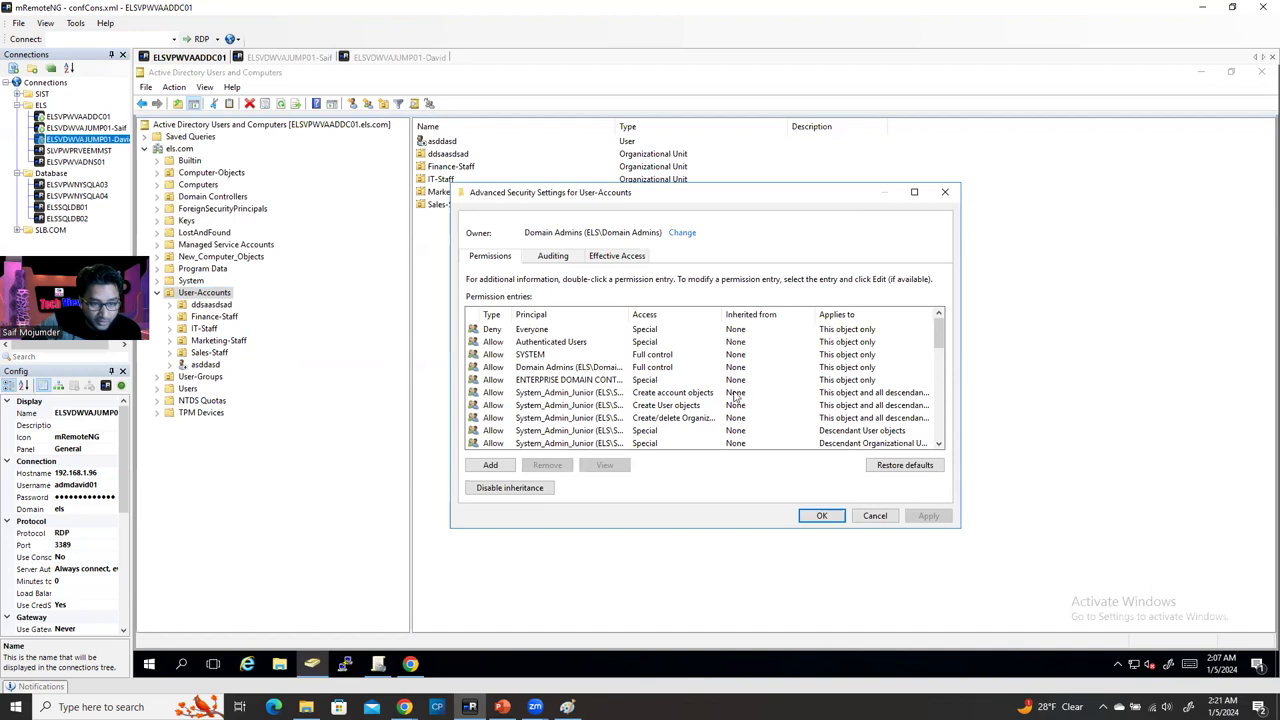
left_click(690, 393)
left_click_drag(628, 314, 736, 314)
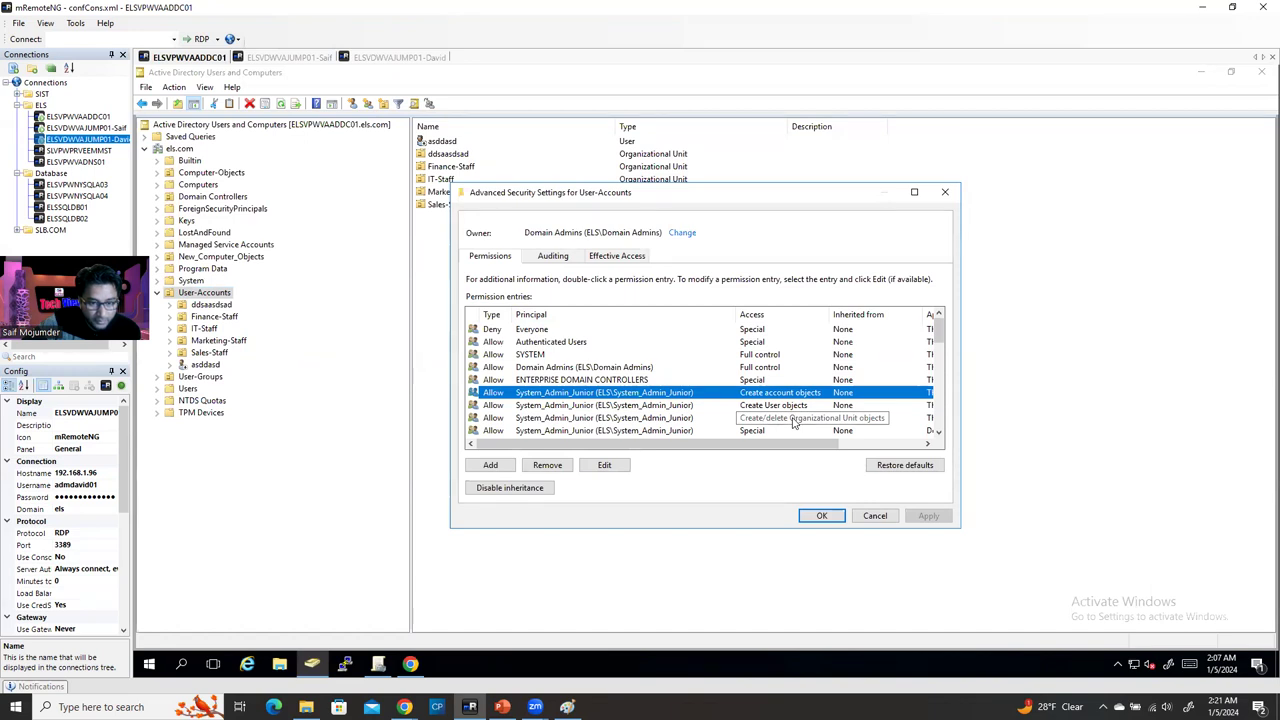
left_click(793, 418)
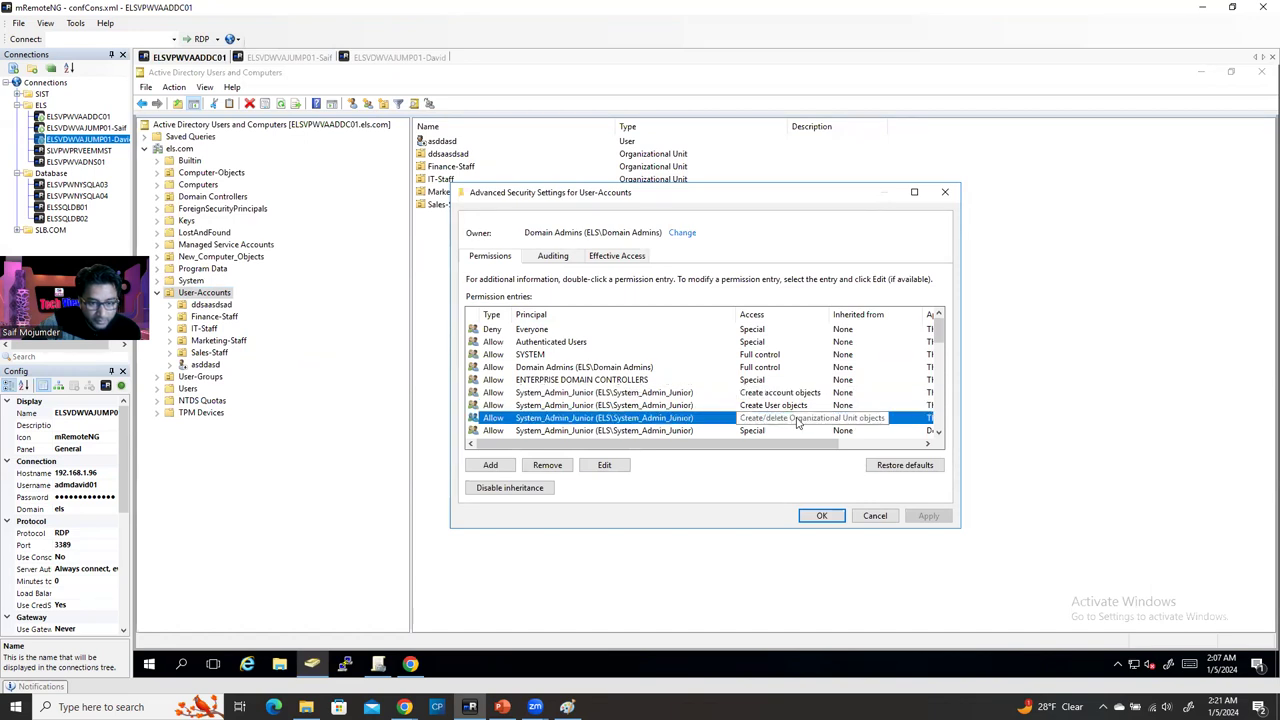
left_click(607, 466)
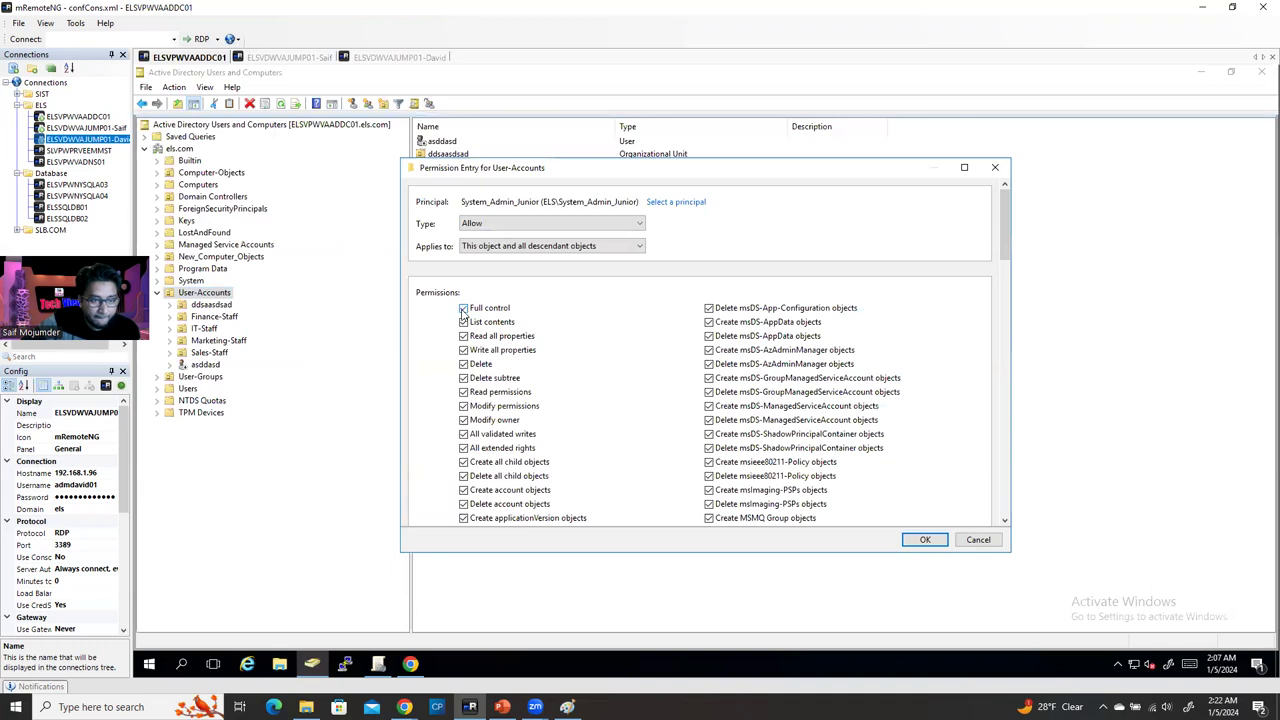
left_click(910, 542)
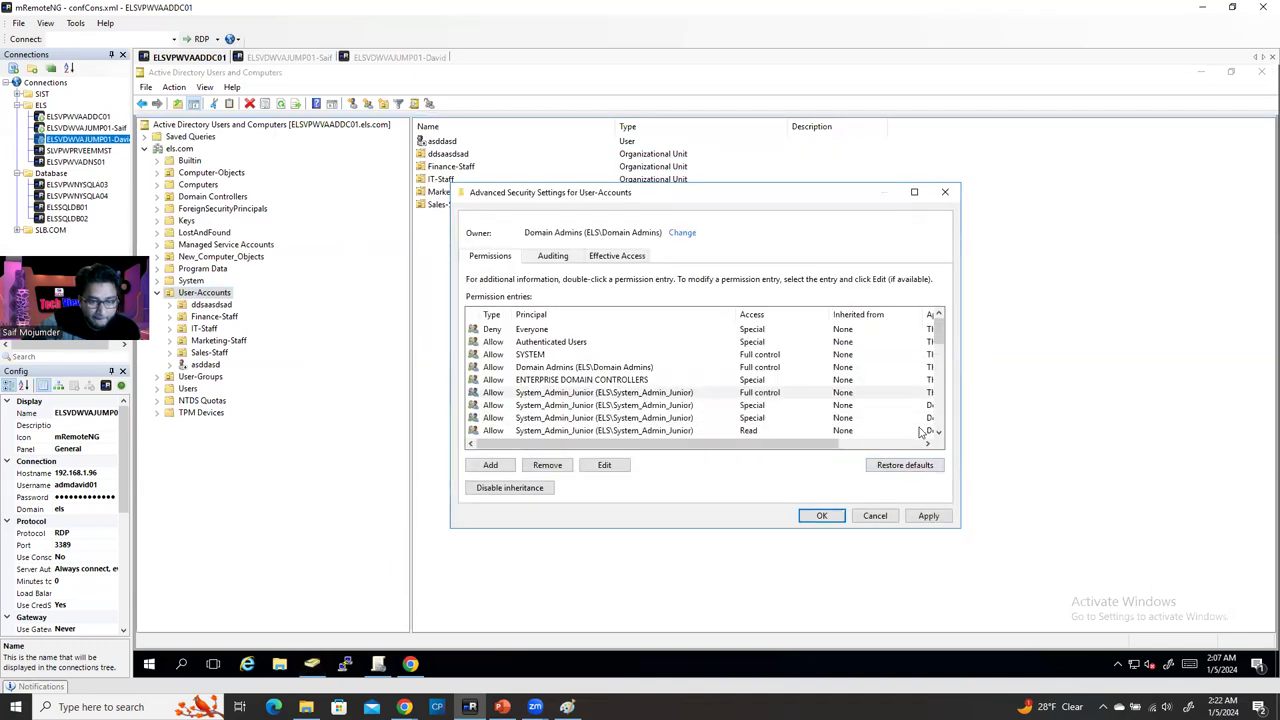
Edit System_Admin_Junior's Special entry for descendant Organizational Unit objects to Full control.
left_click(677, 431)
left_click_drag(735, 447, 855, 447)
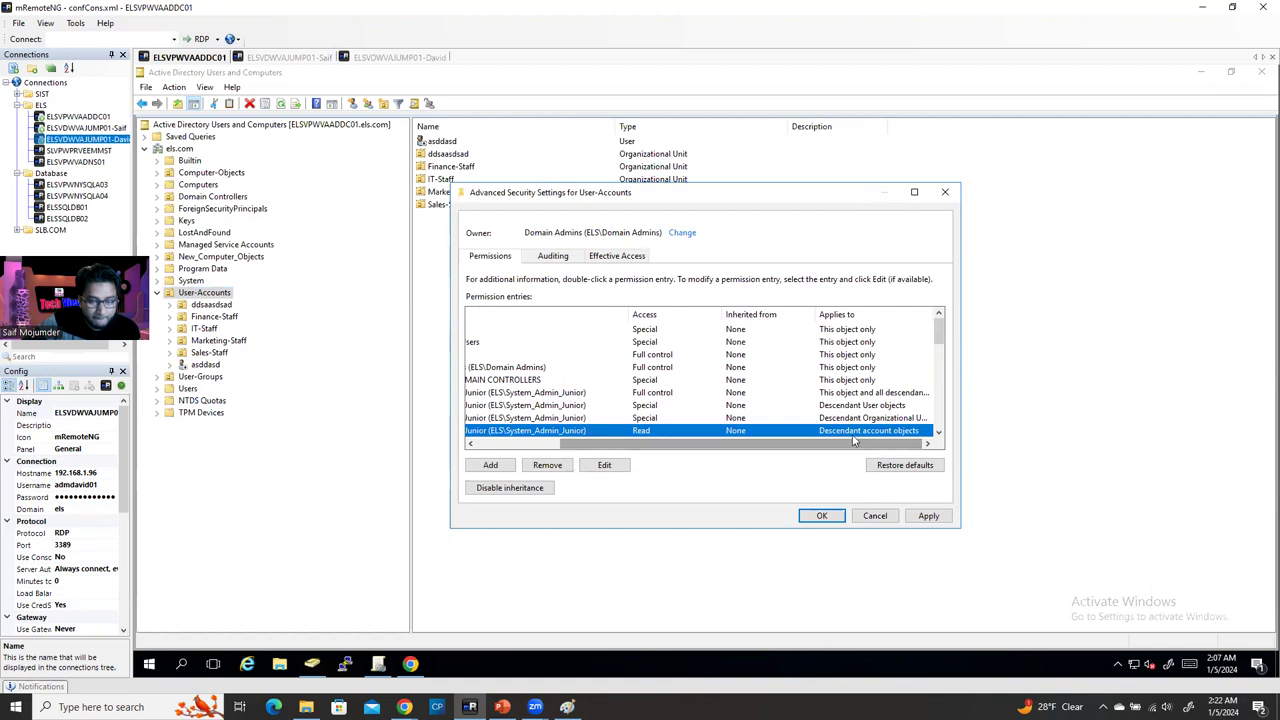
left_click_drag(690, 447, 560, 447)
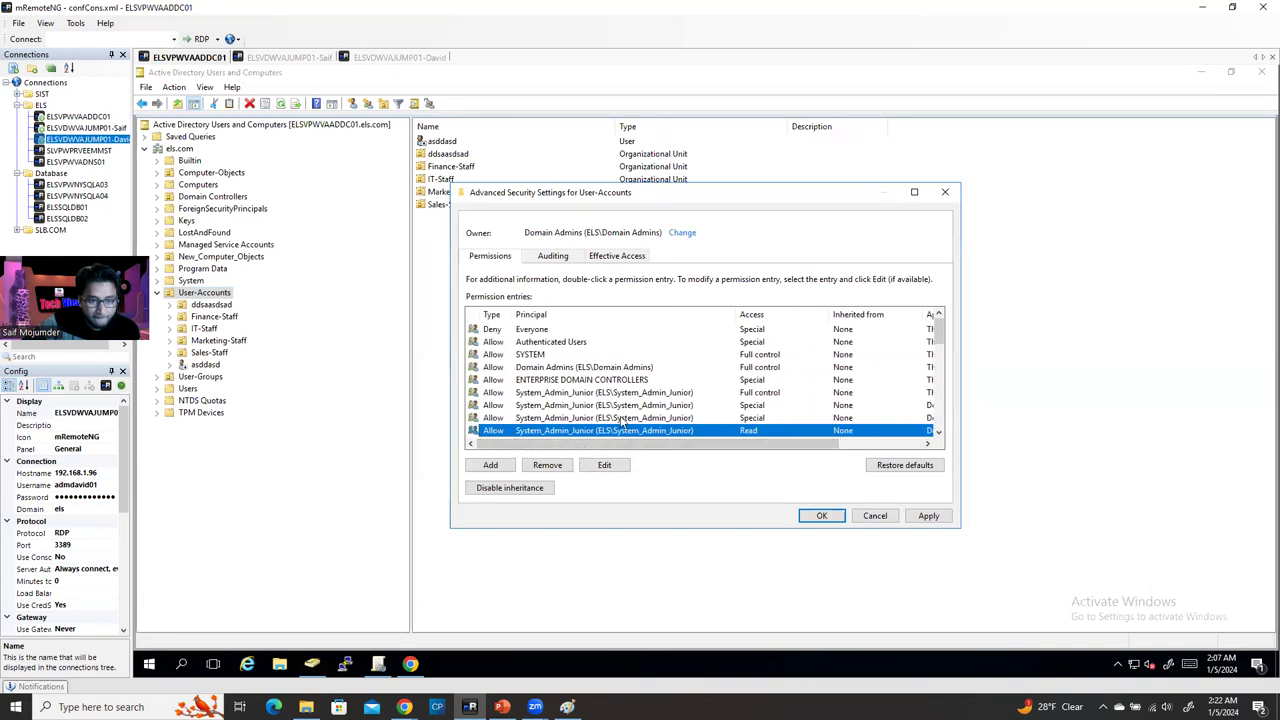
left_click(621, 419)
left_click_drag(650, 447, 890, 424)
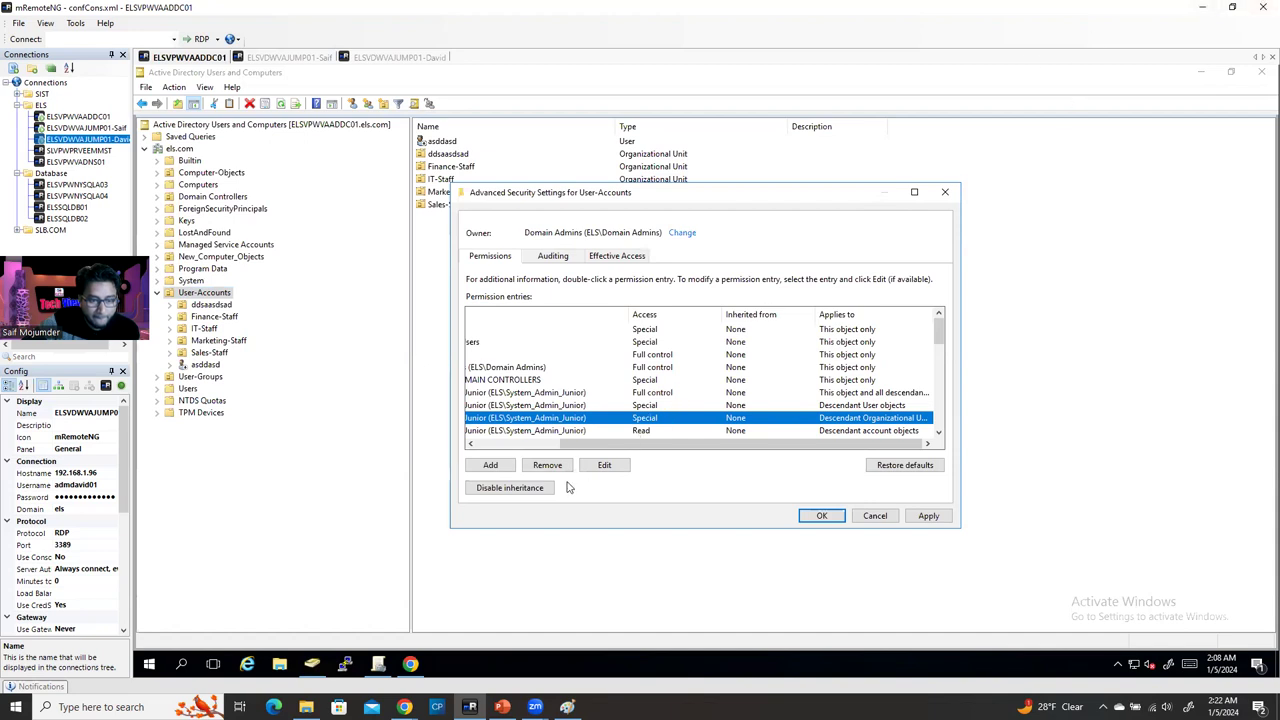
left_click(604, 465)
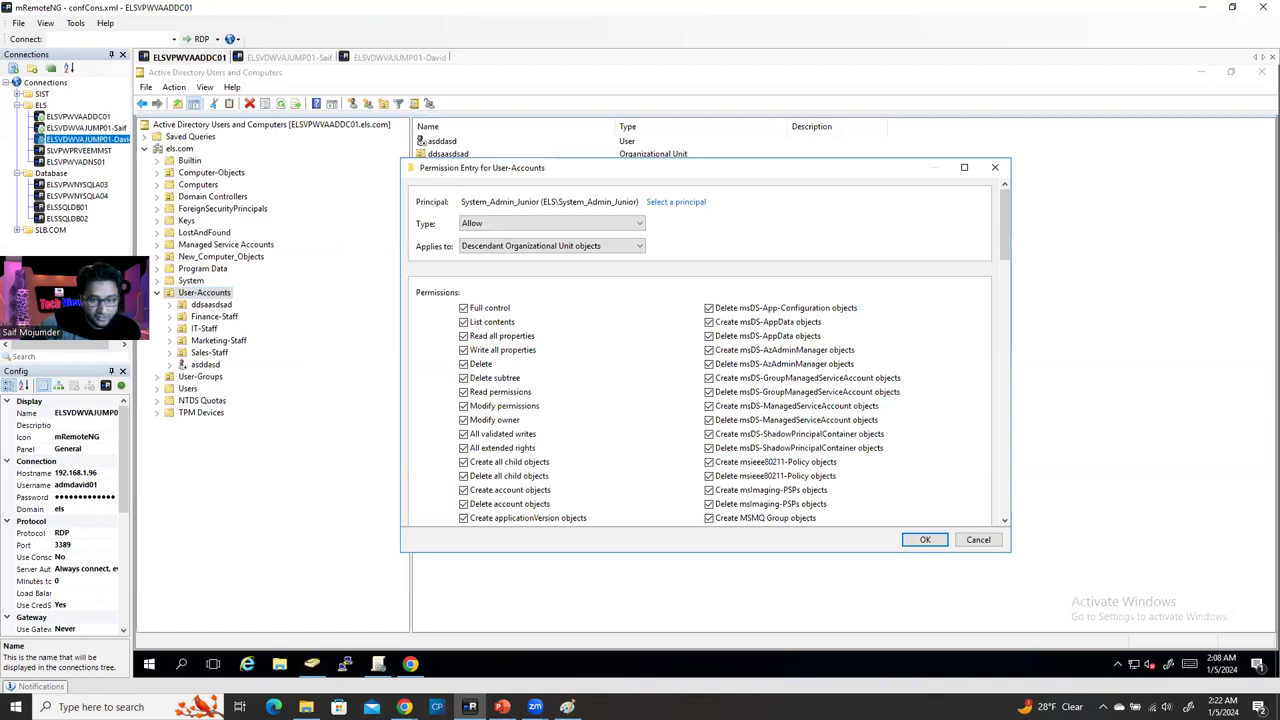
left_click(925, 540)
Apply and close the Advanced Security Settings and User-Accounts properties.
left_click(928, 516)
left_click(821, 516)
left_click(752, 494)
left_click(655, 490)
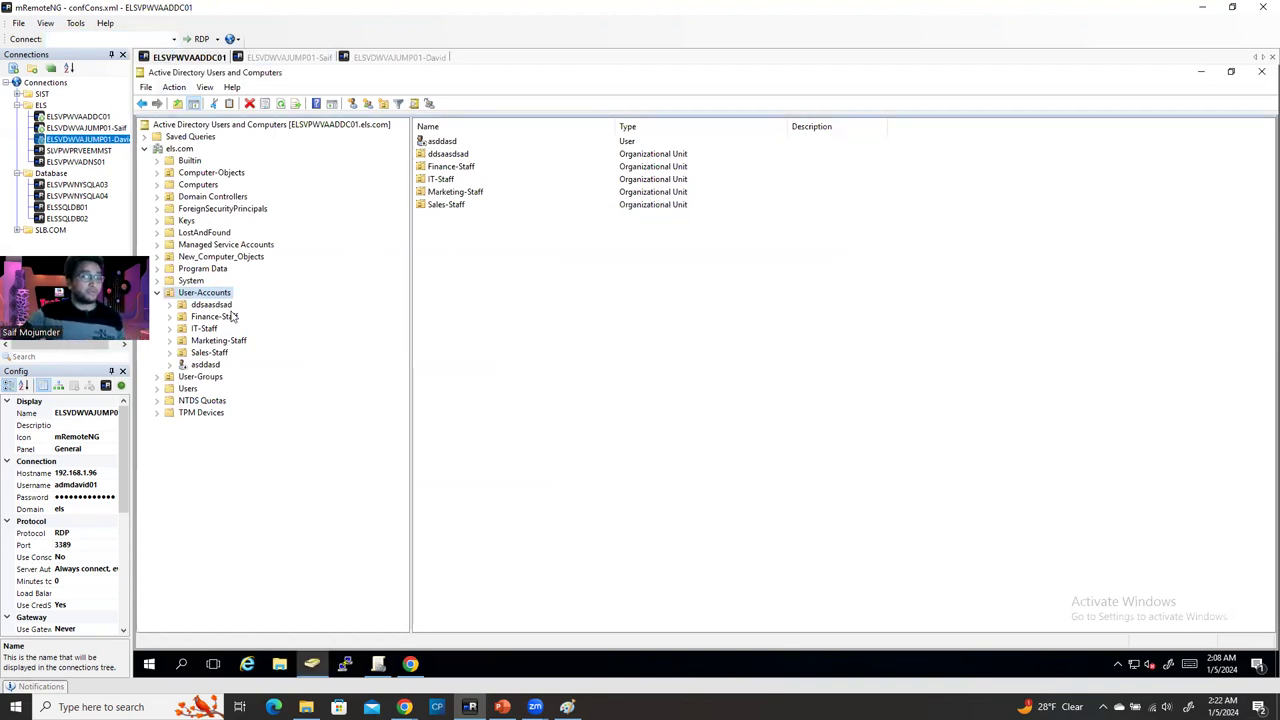
Refresh els.com on the domain controller, then refresh ADUC in the ELSVDWVAJUMP01 session.
left_click(180, 148)
left_click(251, 105)
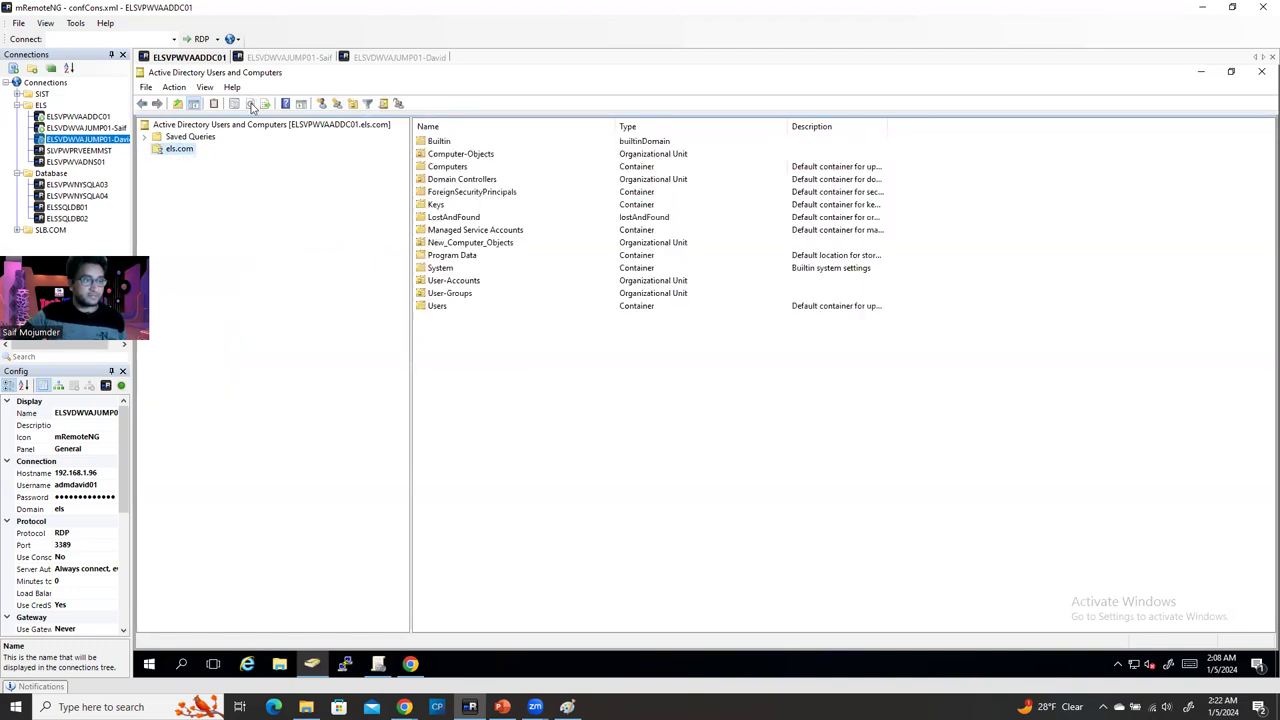
left_click(392, 58)
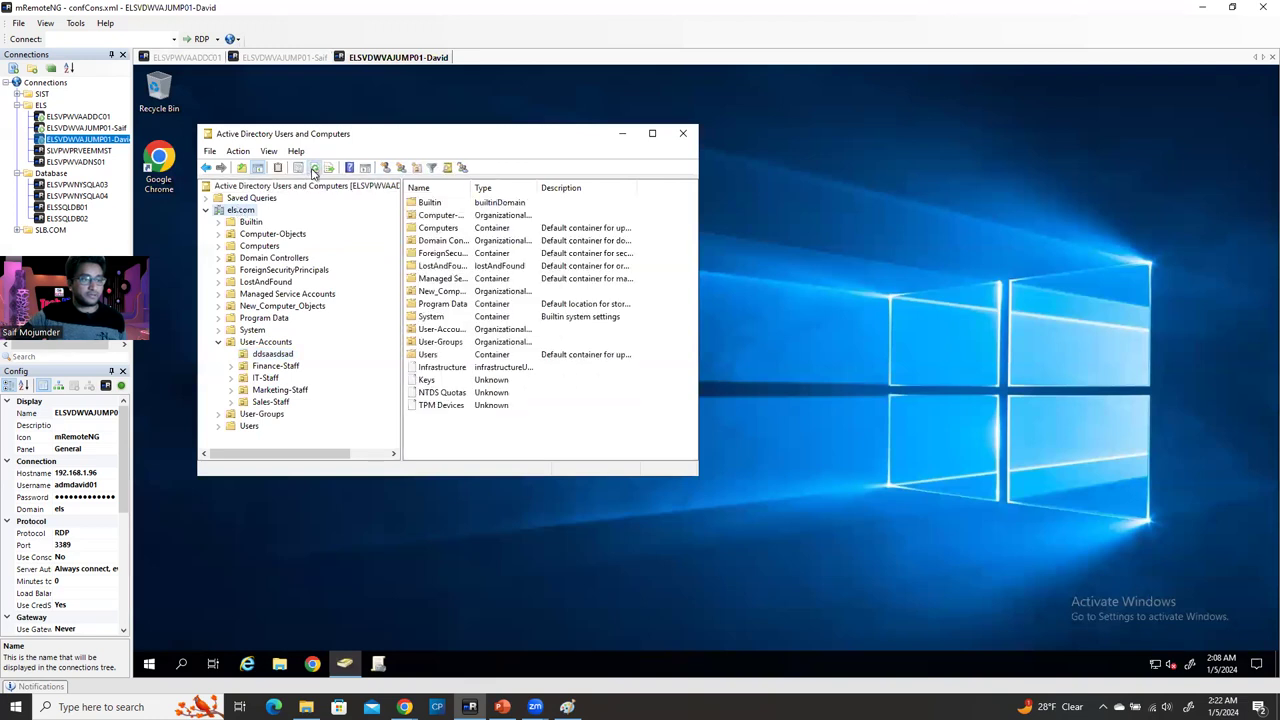
left_click(314, 167)
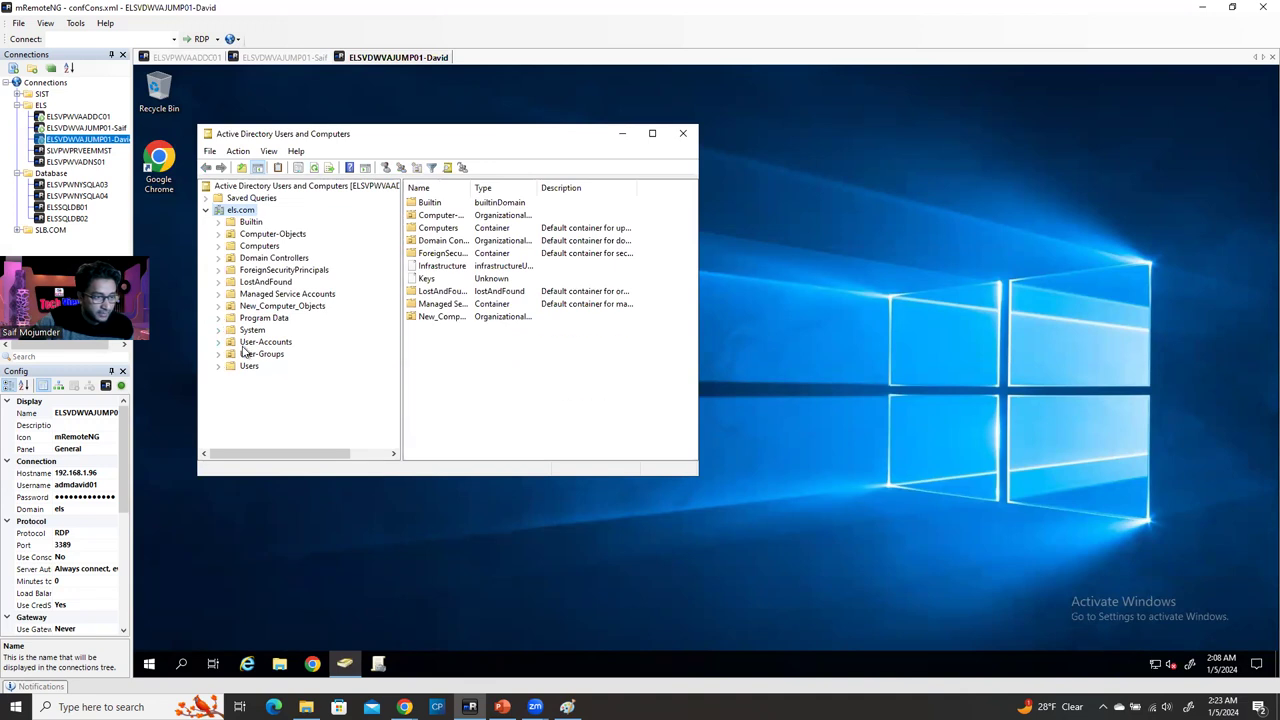
Create a test OU 'zczcxzcx' under User-Accounts with accidental-deletion protection off.
left_click(219, 342)
right_click(265, 342)
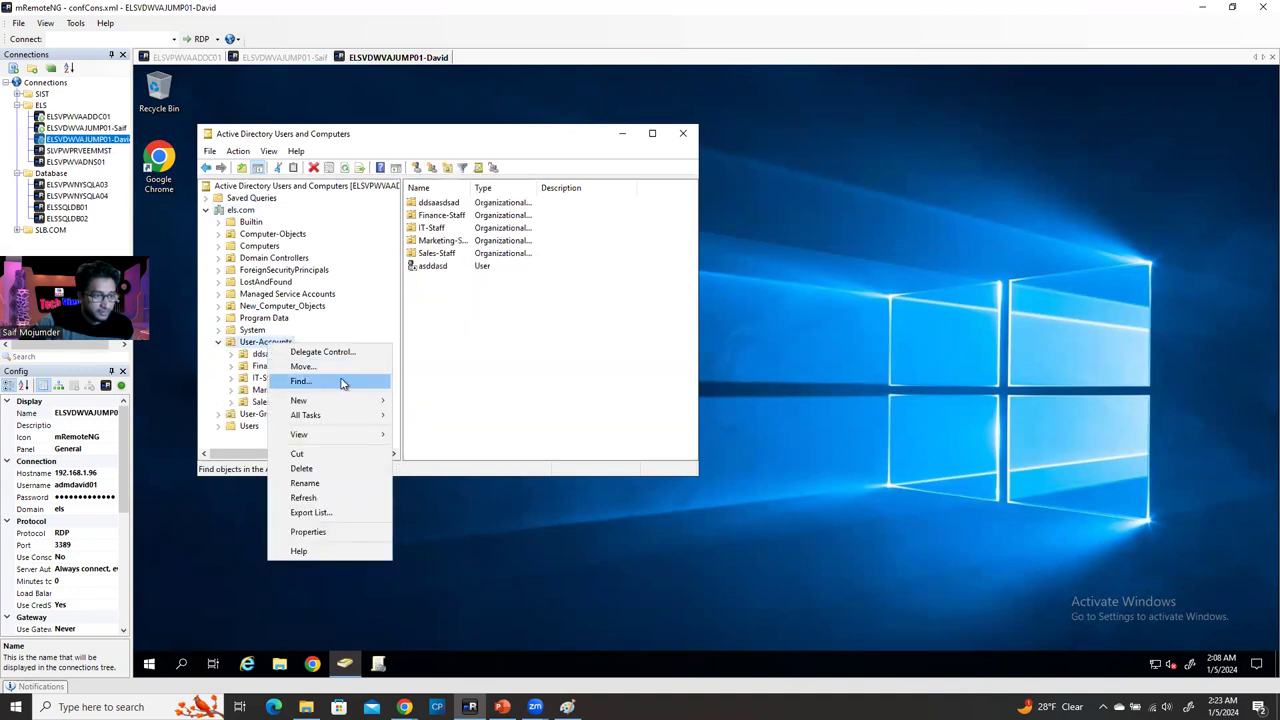
mouse_move(341, 402)
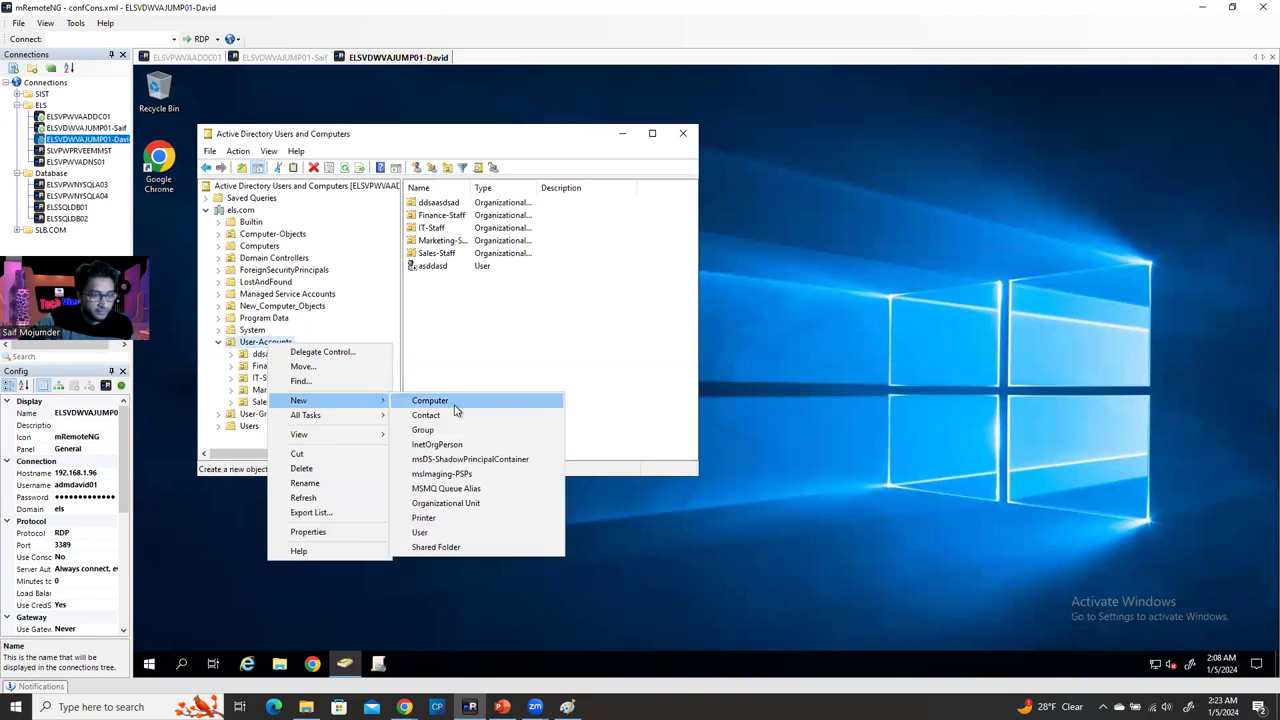
left_click(469, 504)
type("zczcxzcx")
left_click(227, 245)
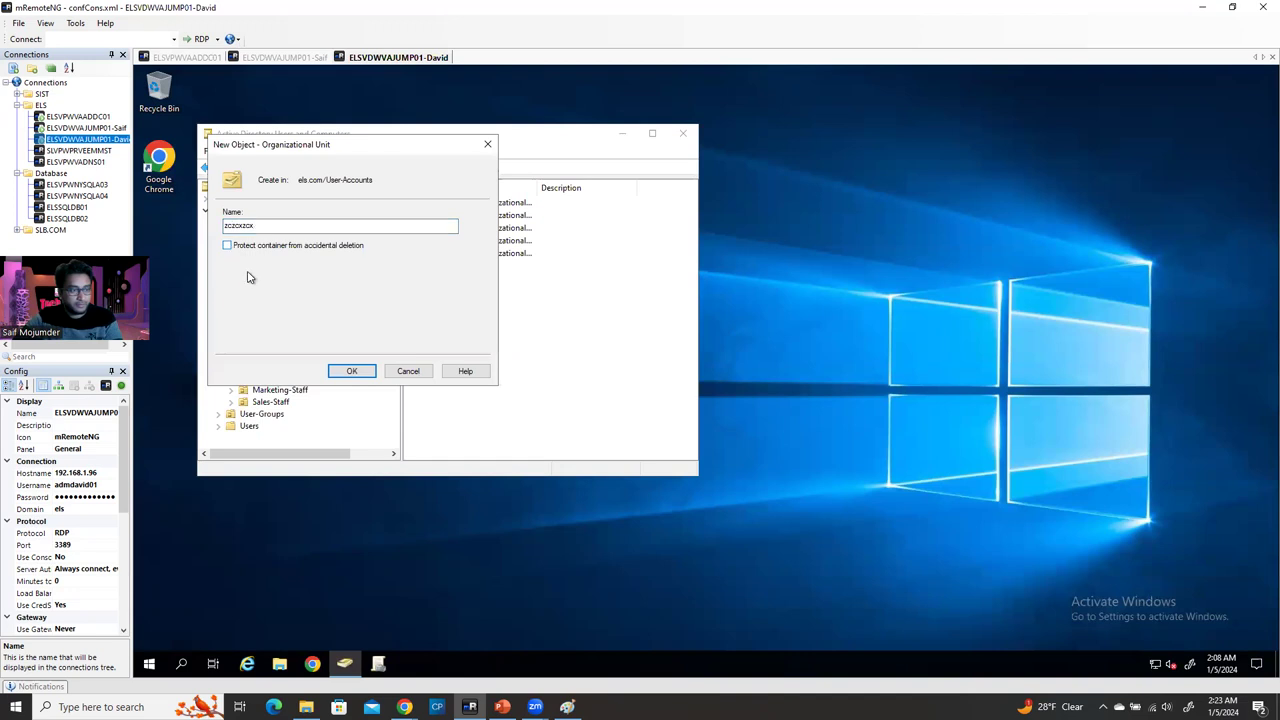
left_click(345, 371)
Delete the zczcxzcx test OU and the ddsaasdsad OU.
right_click(273, 405)
left_click(260, 418)
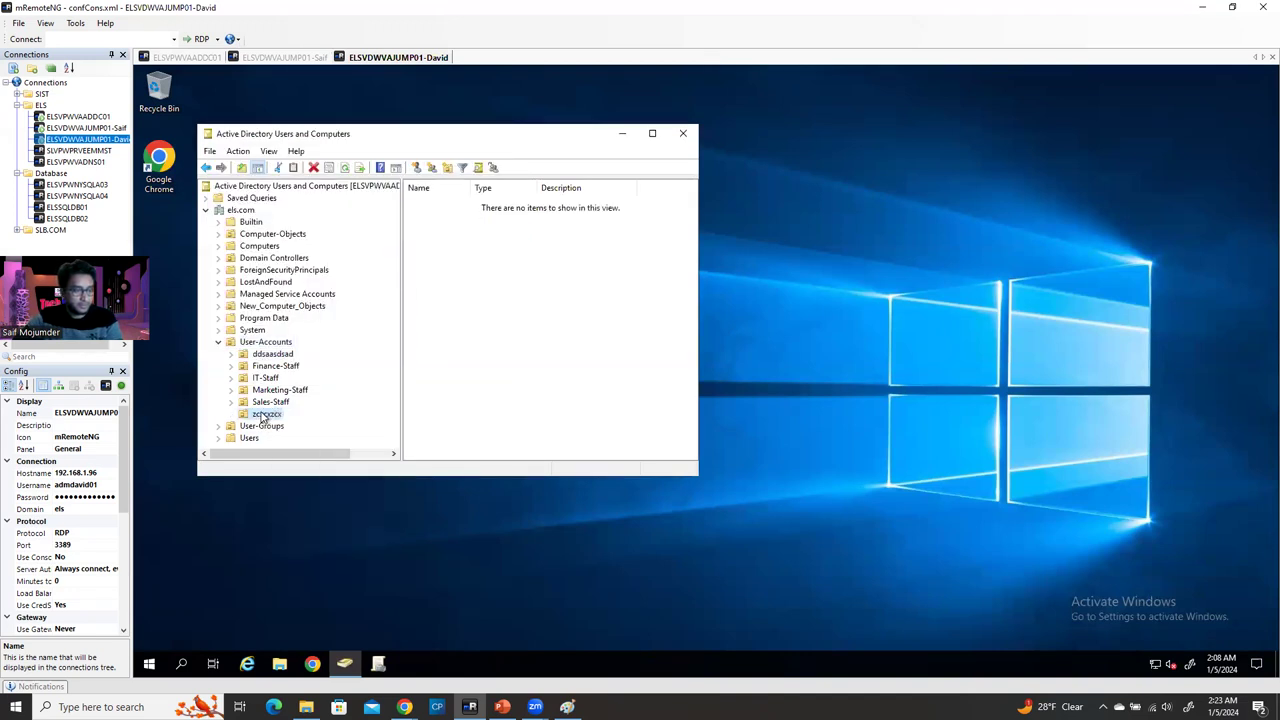
right_click(262, 418)
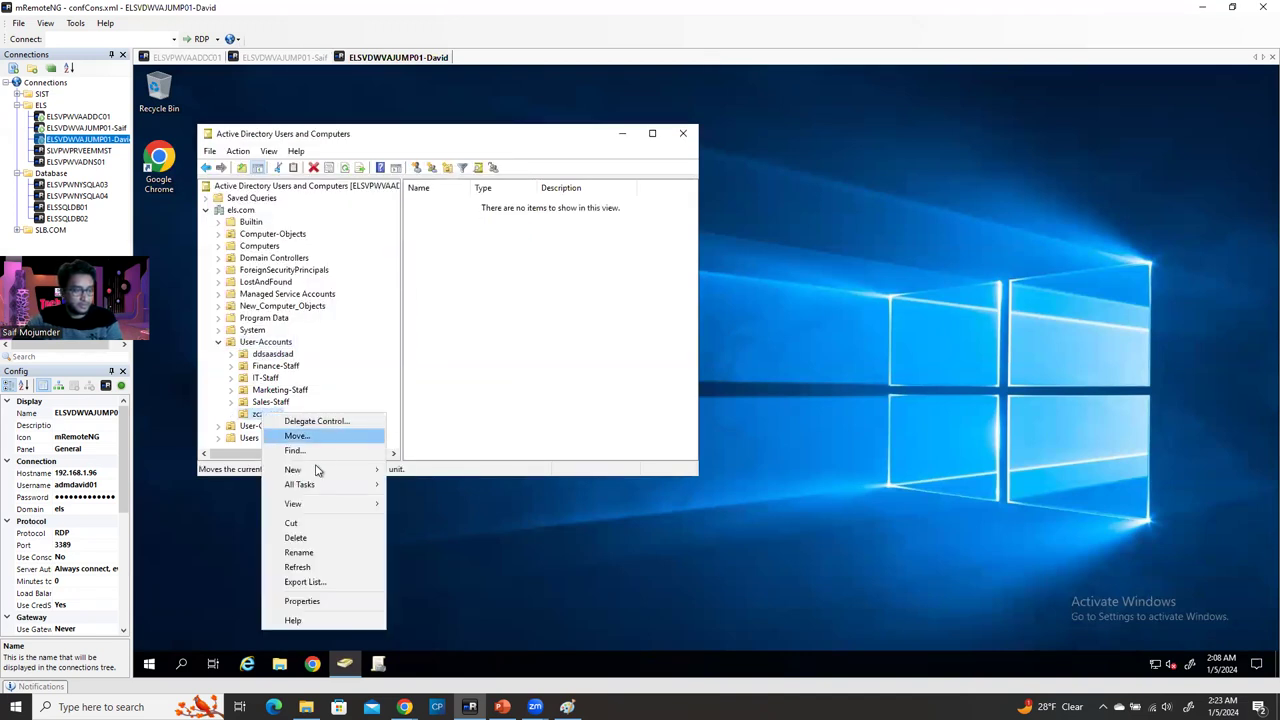
left_click(297, 538)
left_click(740, 418)
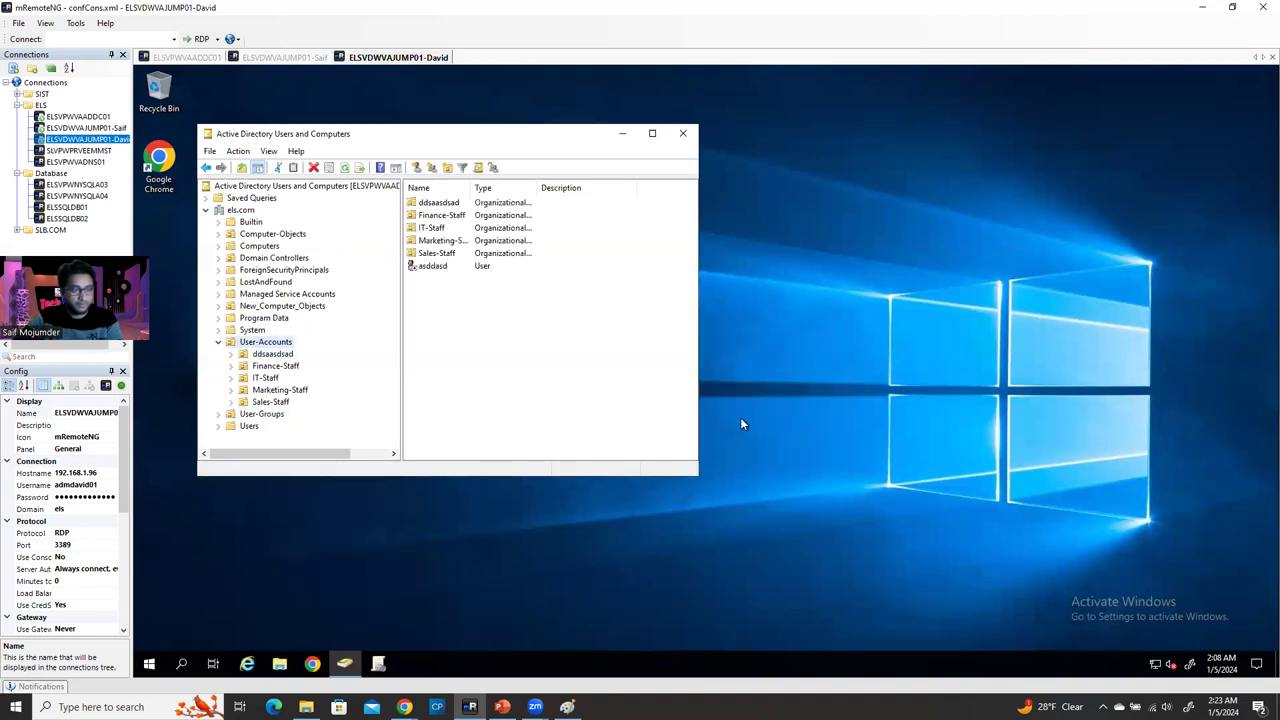
left_click(275, 354)
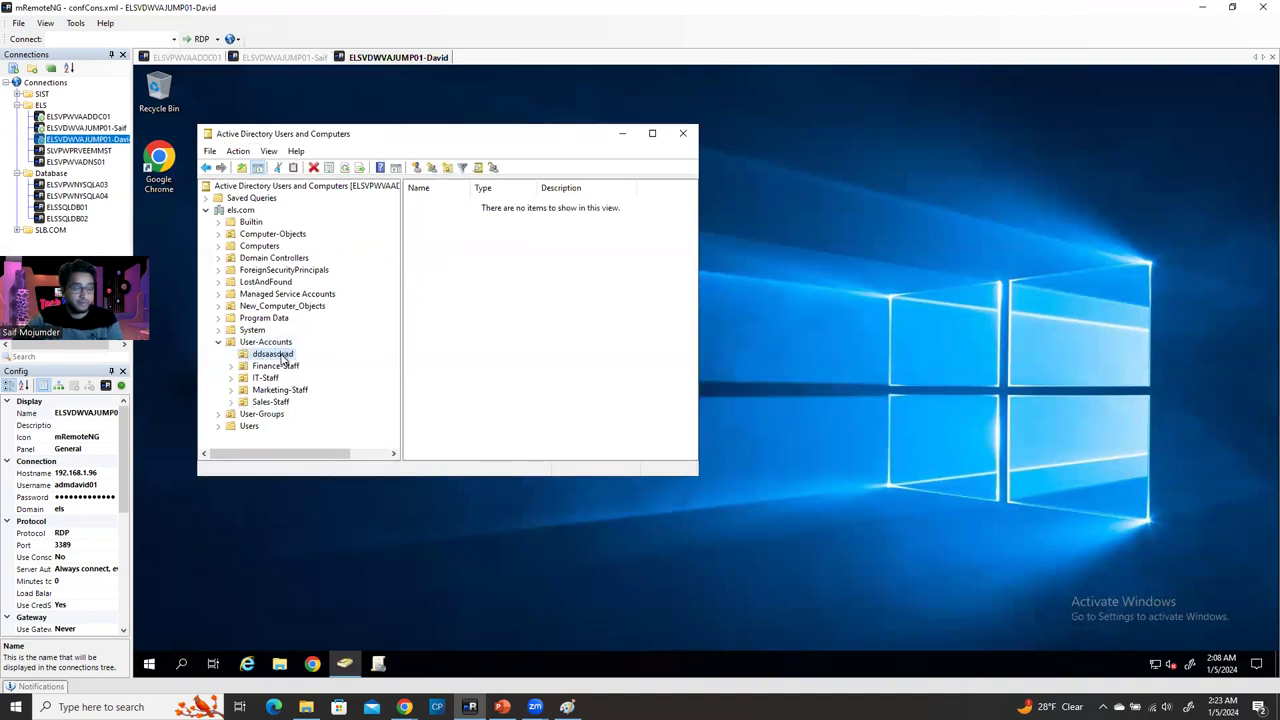
right_click(283, 361)
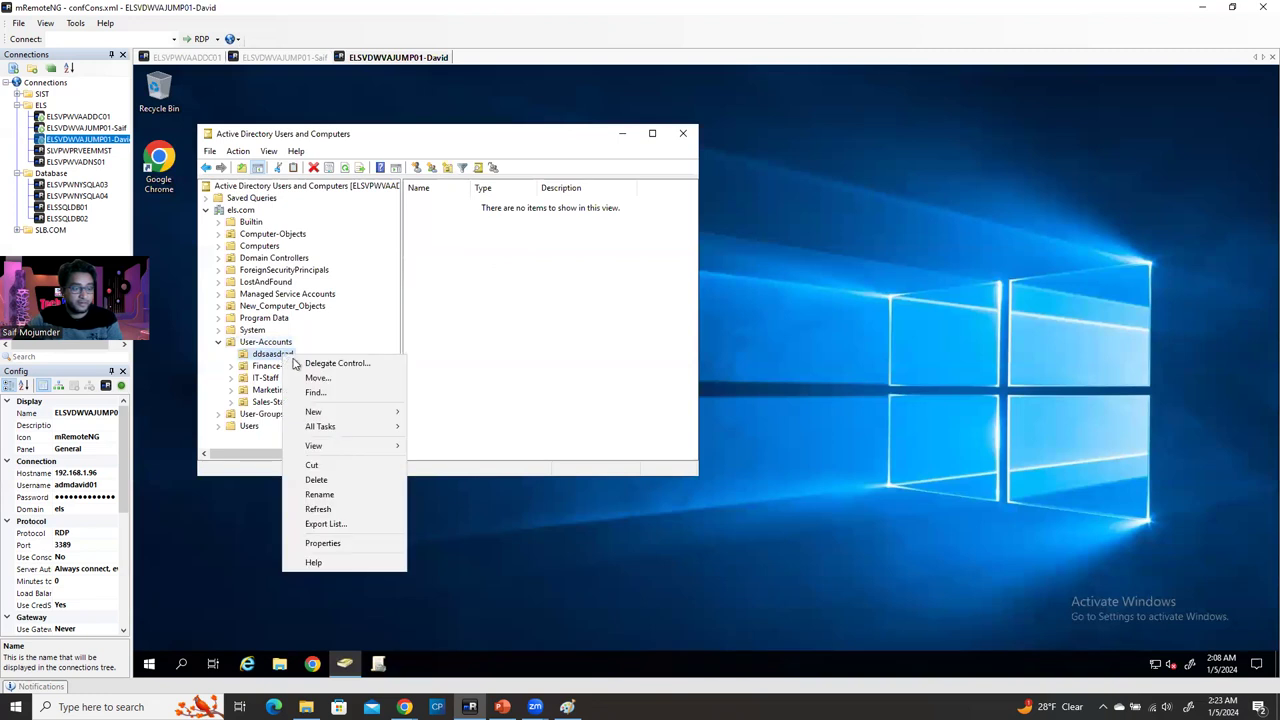
left_click(364, 481)
left_click(738, 416)
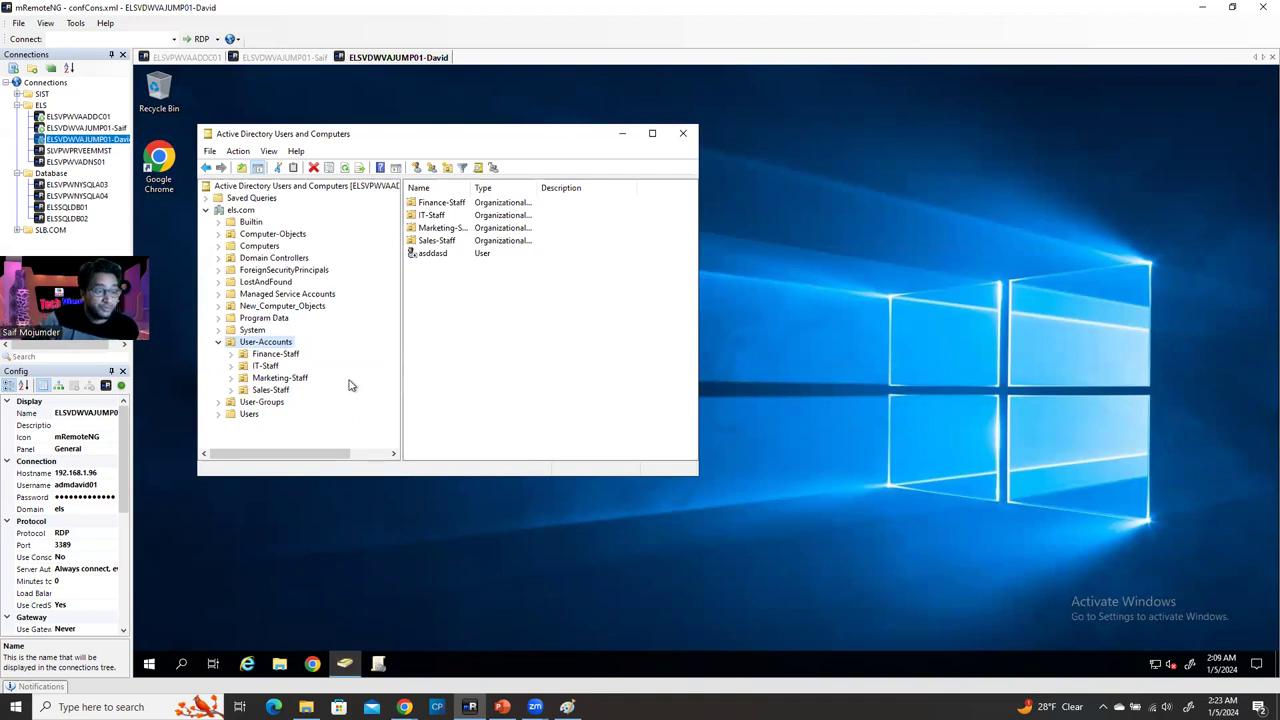
Try Delegate Control on User-Groups and dismiss the insufficient-permission error.
left_click(260, 403)
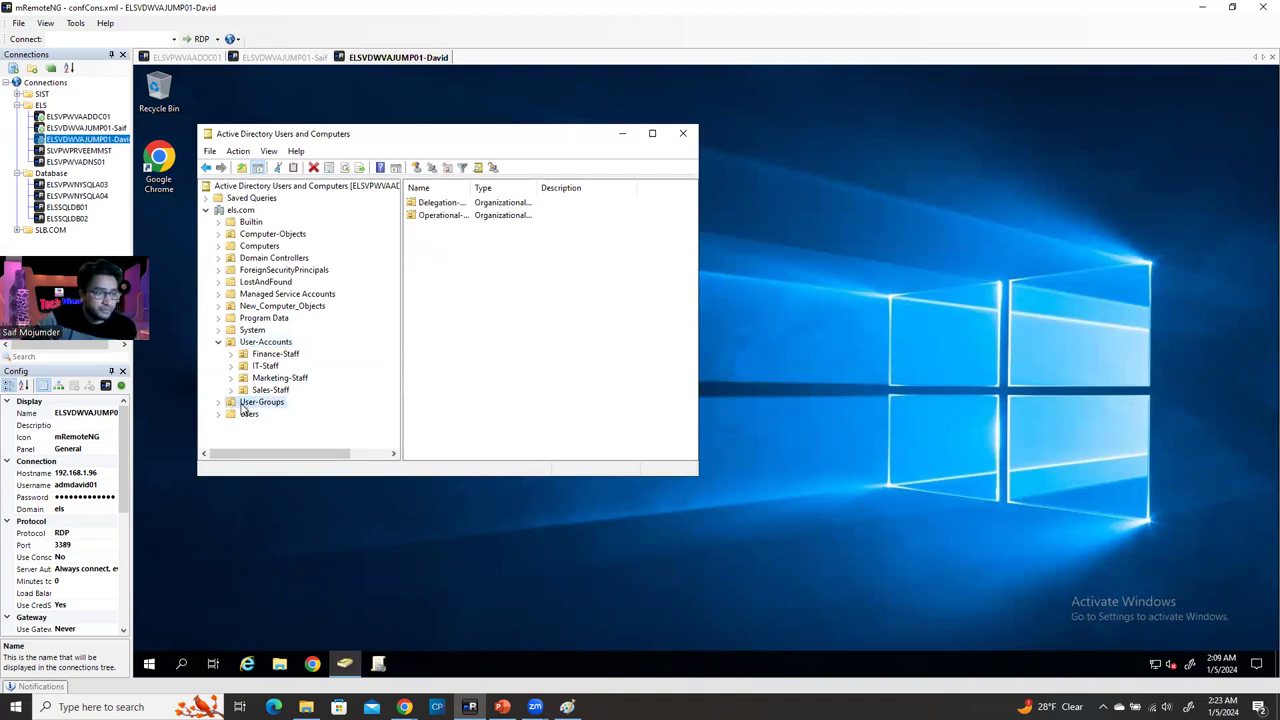
right_click(241, 405)
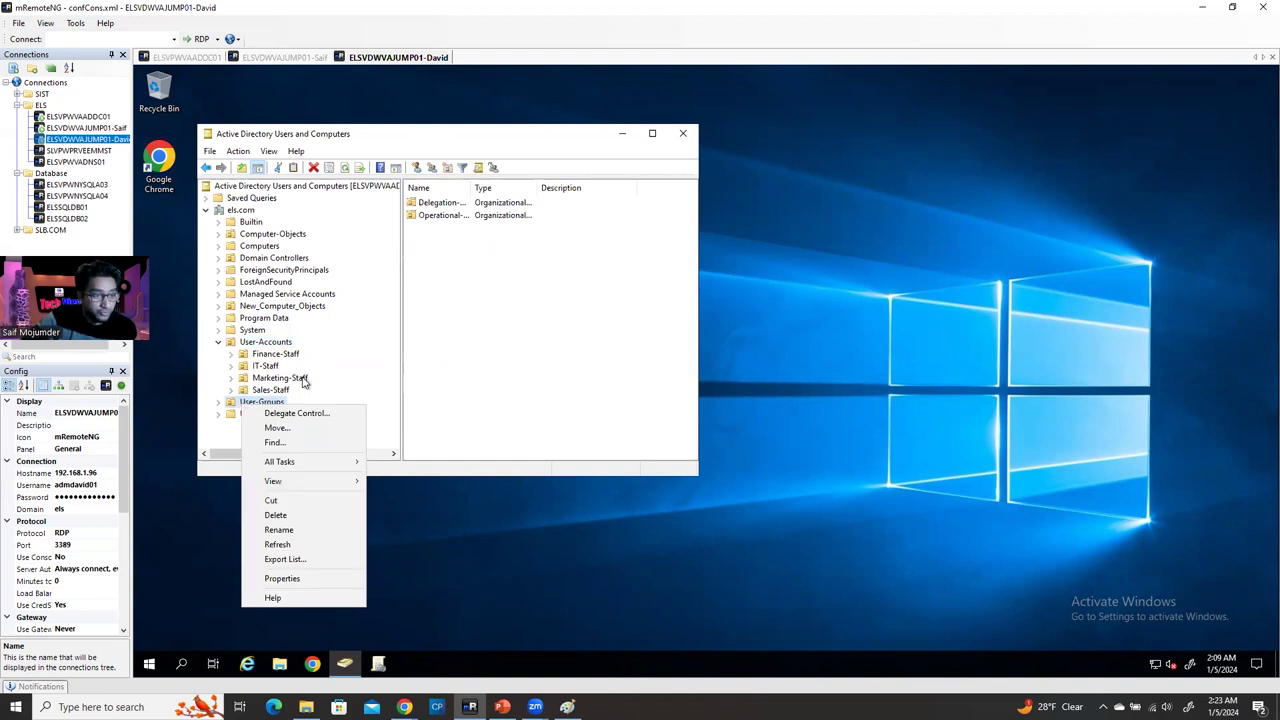
left_click(297, 414)
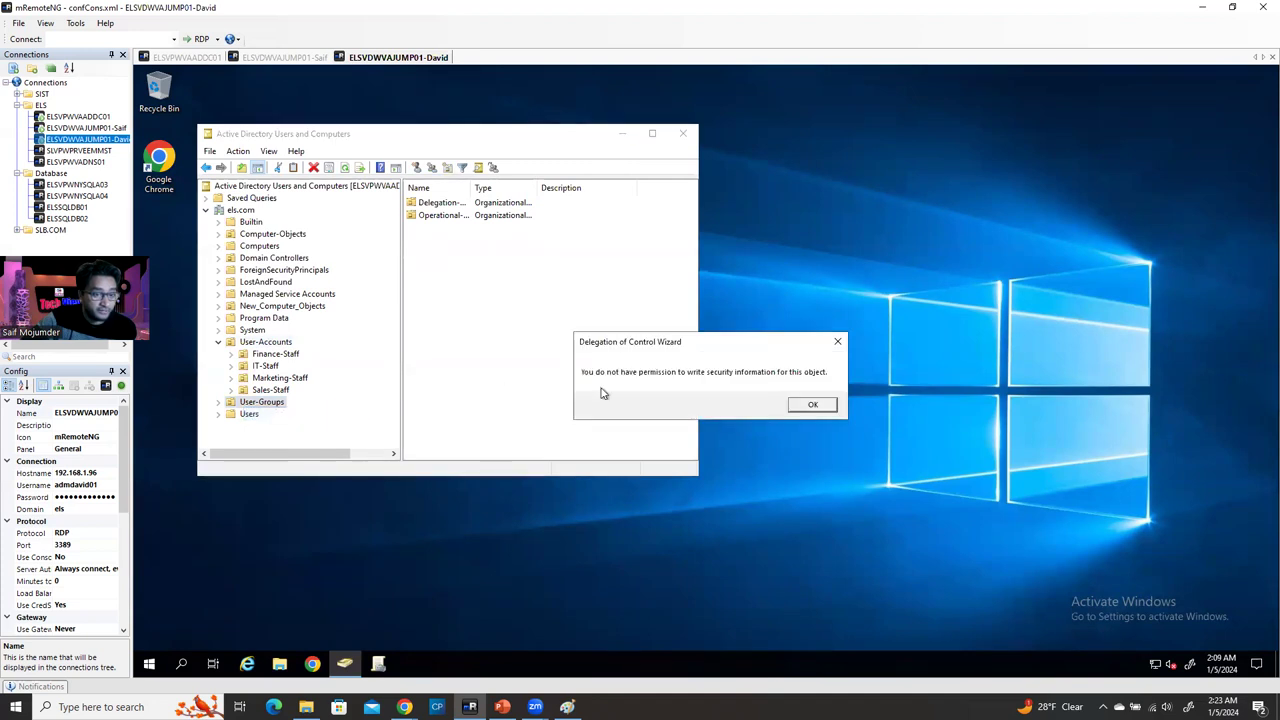
left_click(810, 405)
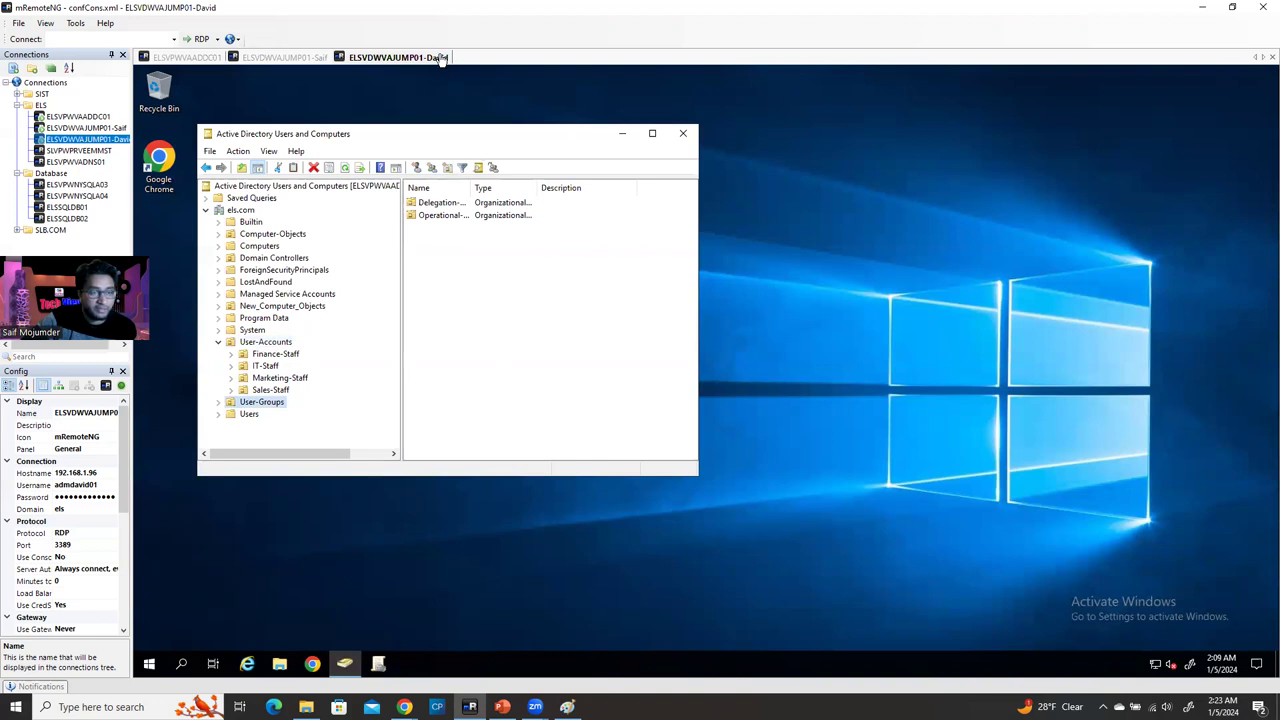
left_click(208, 58)
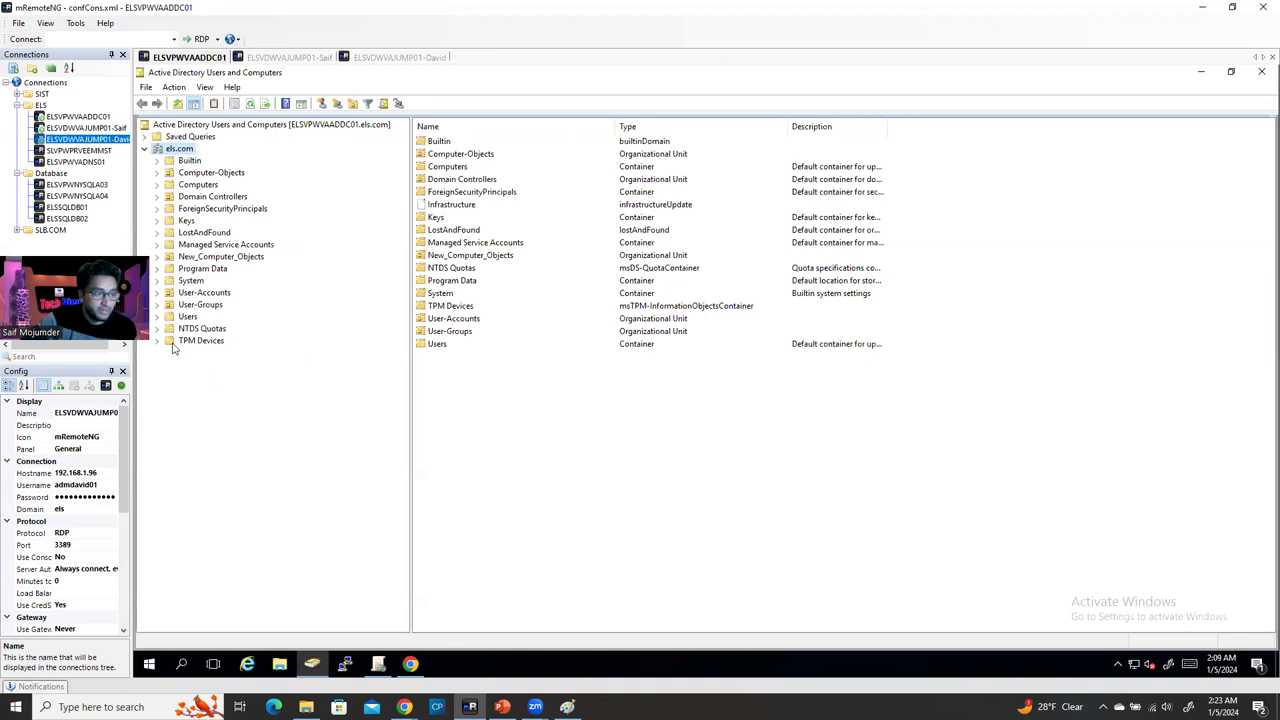
left_click(158, 316)
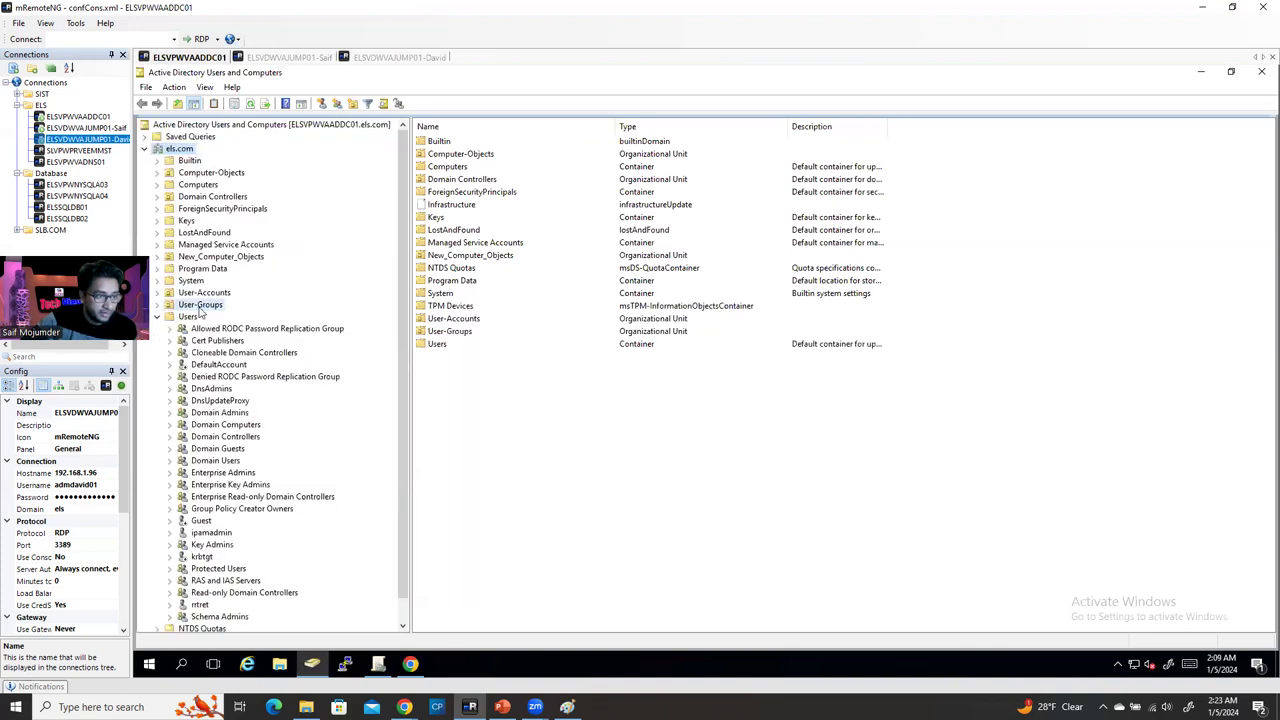
left_click(200, 304)
right_click(208, 305)
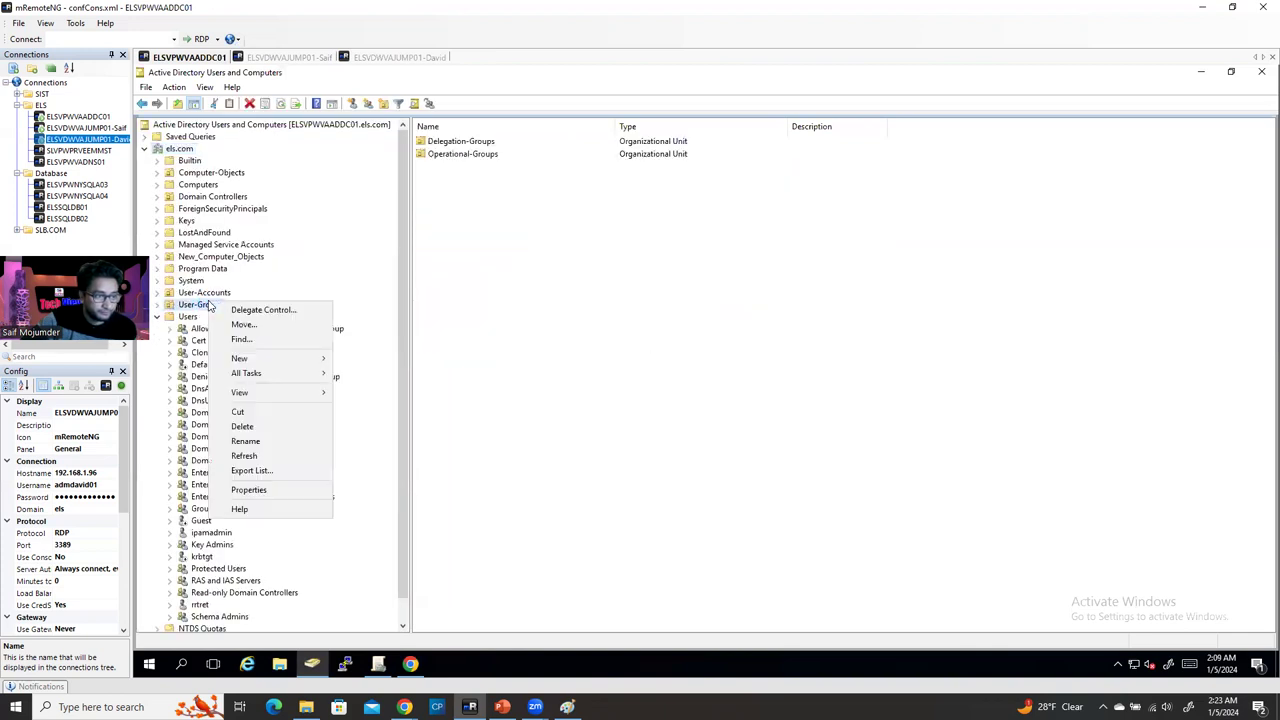
left_click(249, 489)
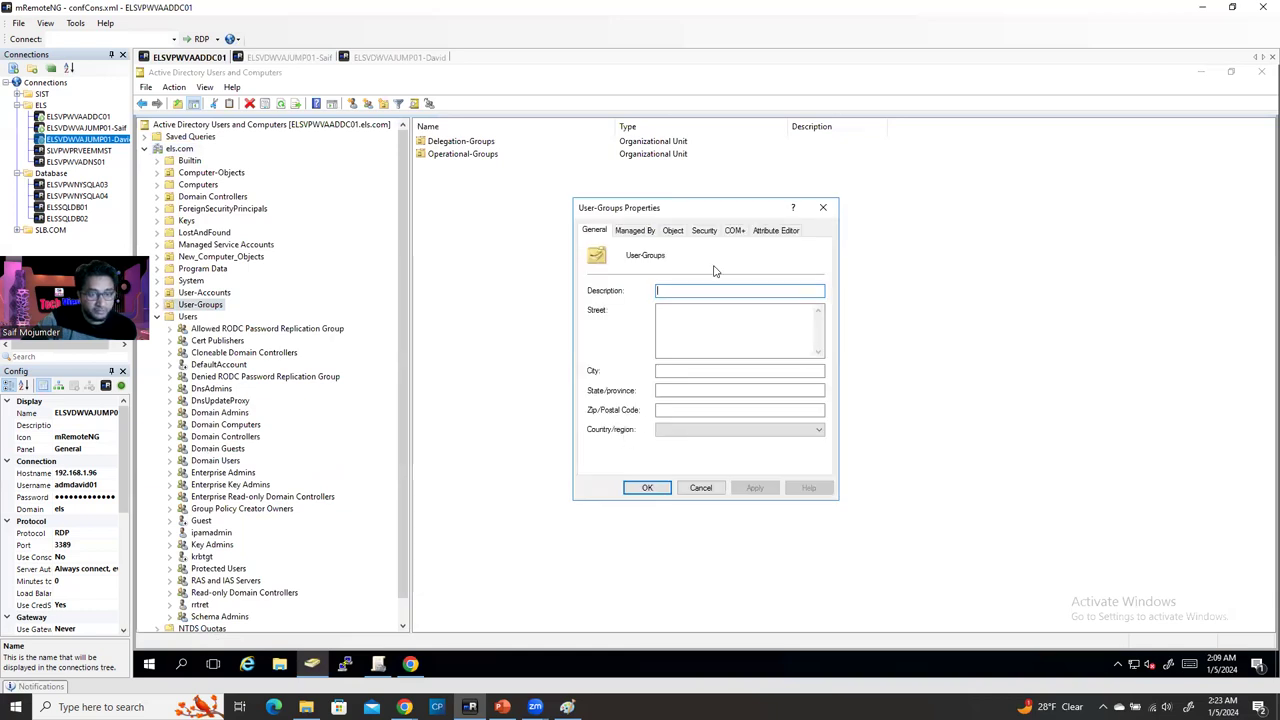
left_click(823, 210)
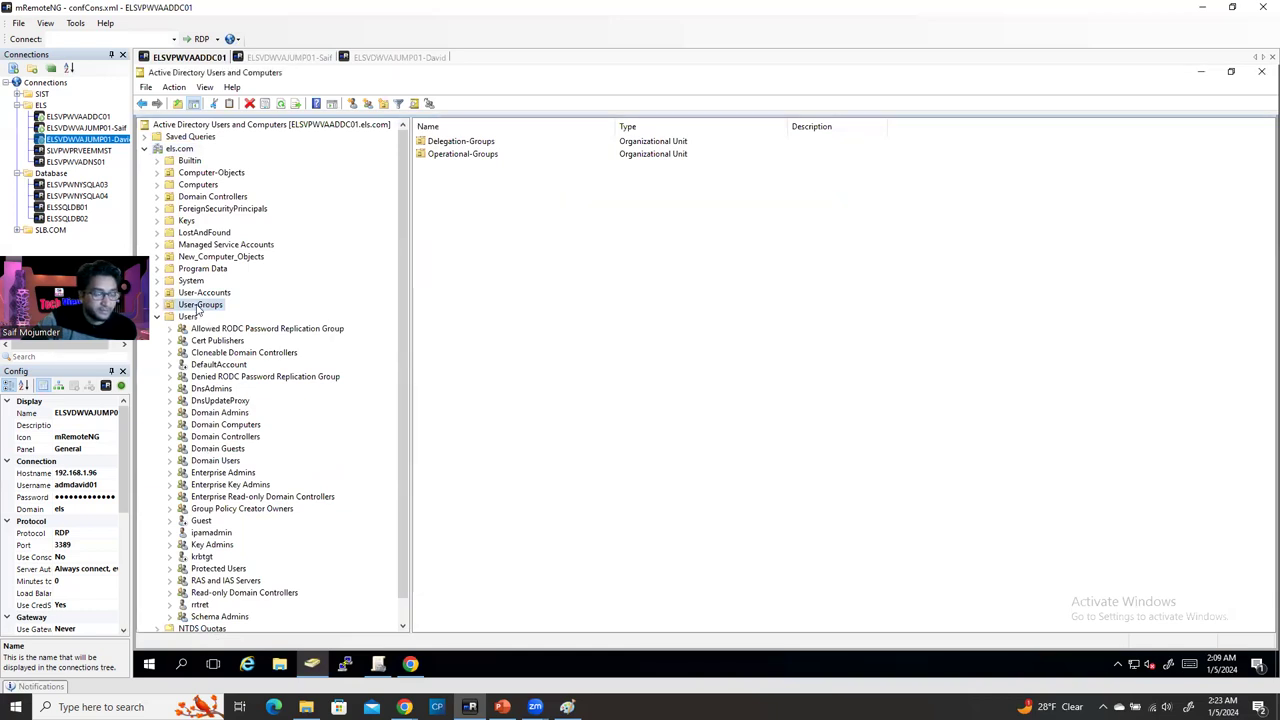
right_click(199, 309)
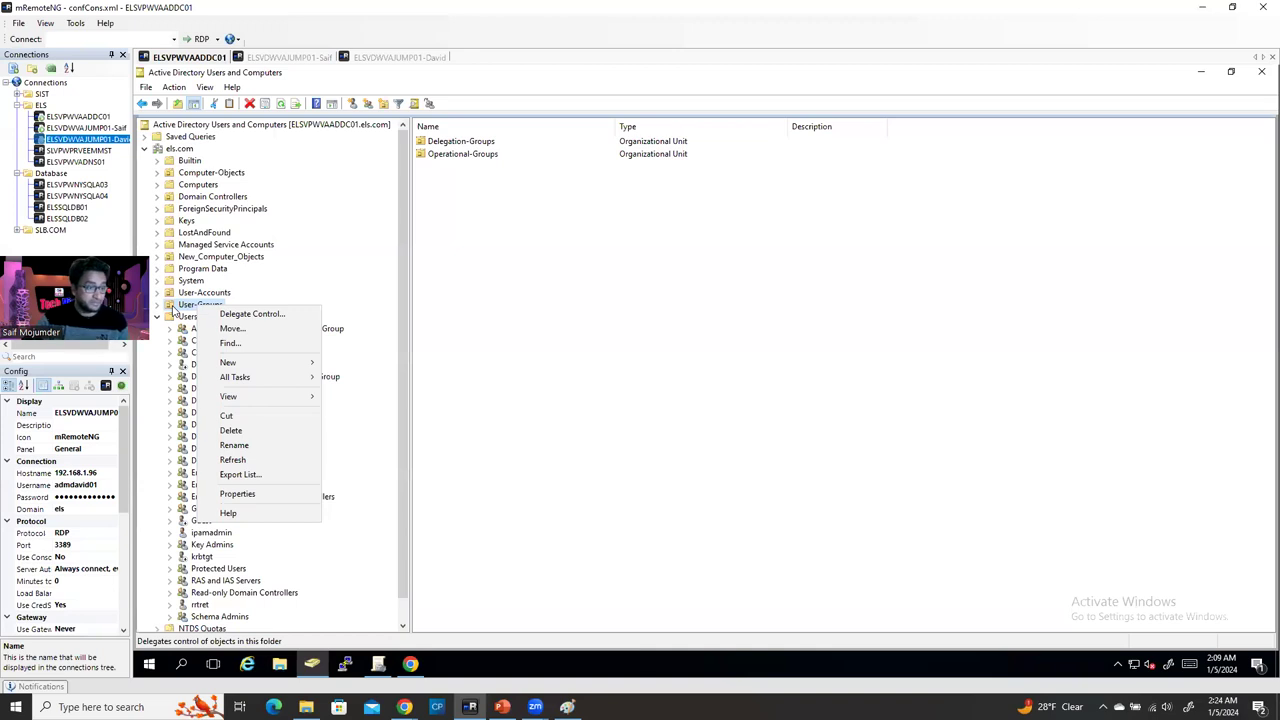
left_click(265, 494)
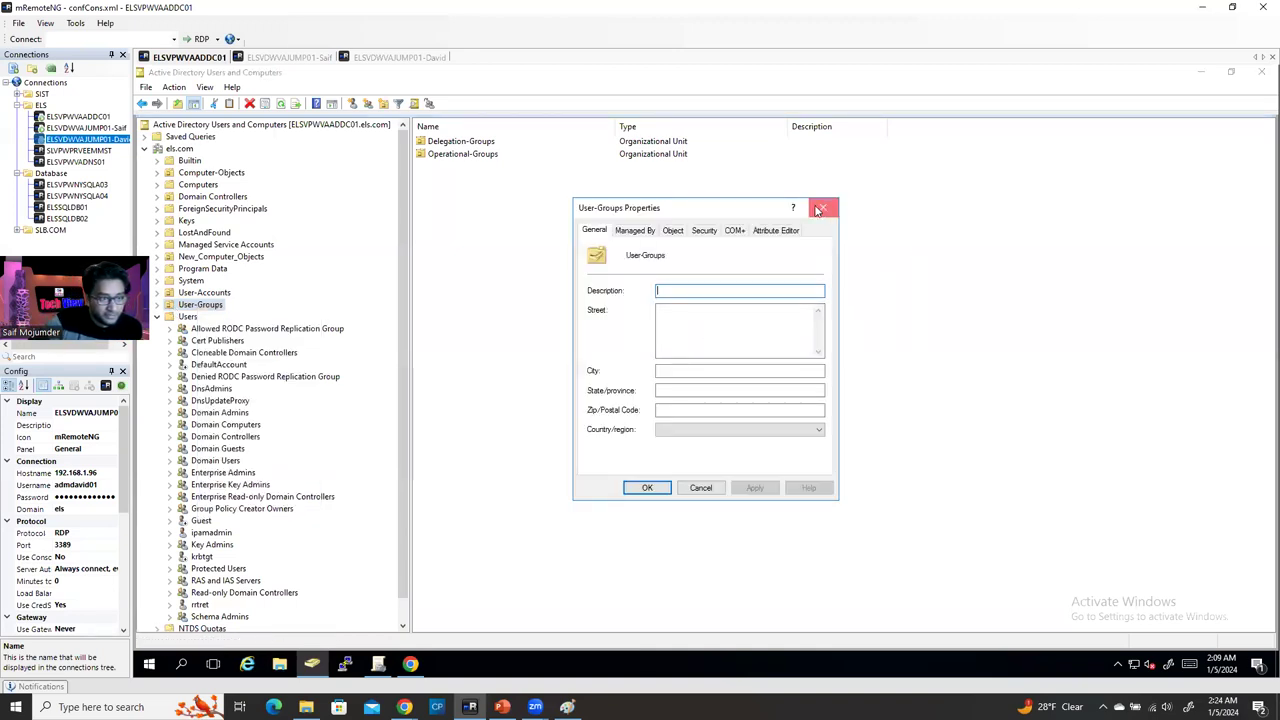
left_click(823, 207)
Start the Delegation of Control Wizard on User-Groups, adding the Server-Management group as delegate.
right_click(213, 309)
left_click(246, 321)
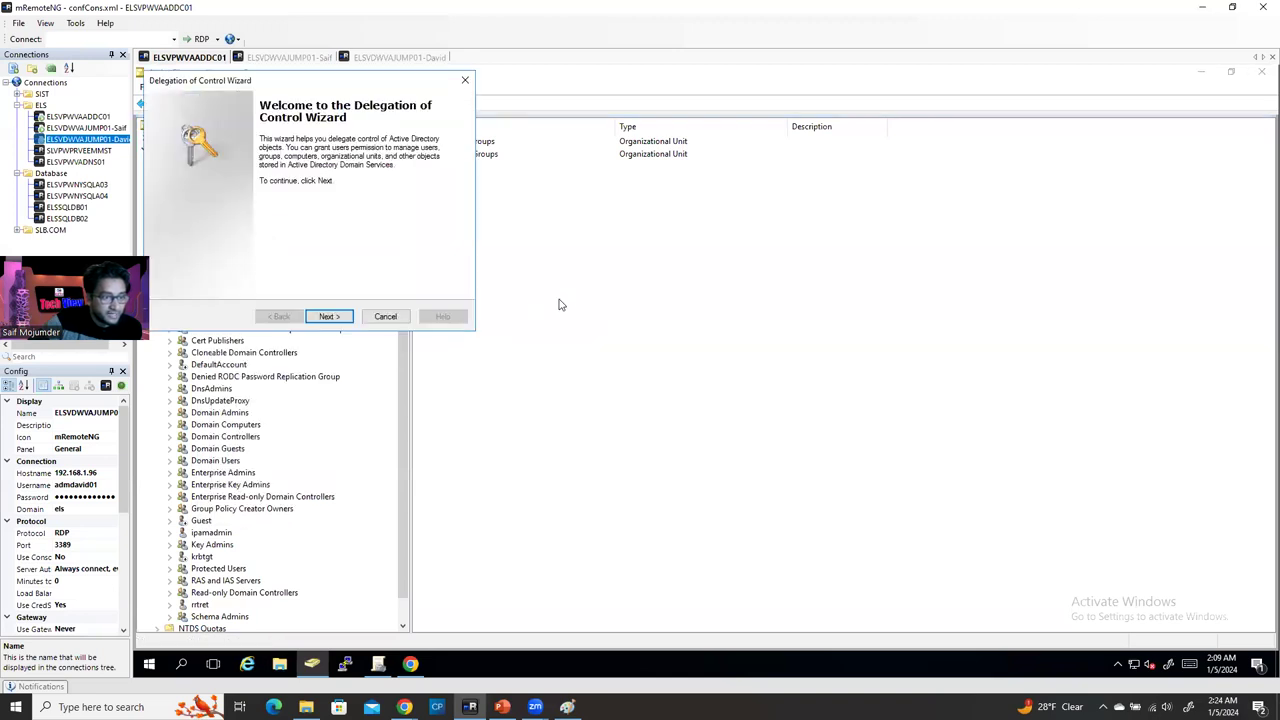
key("Return")
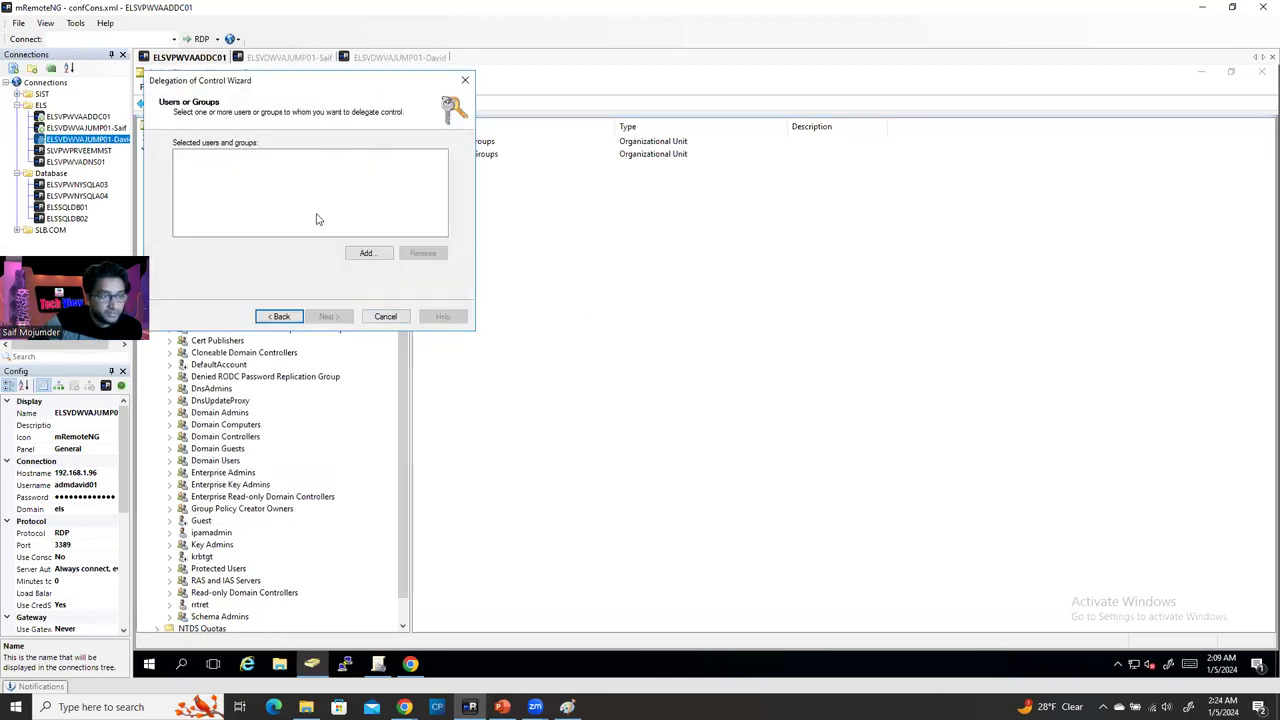
left_click(365, 252)
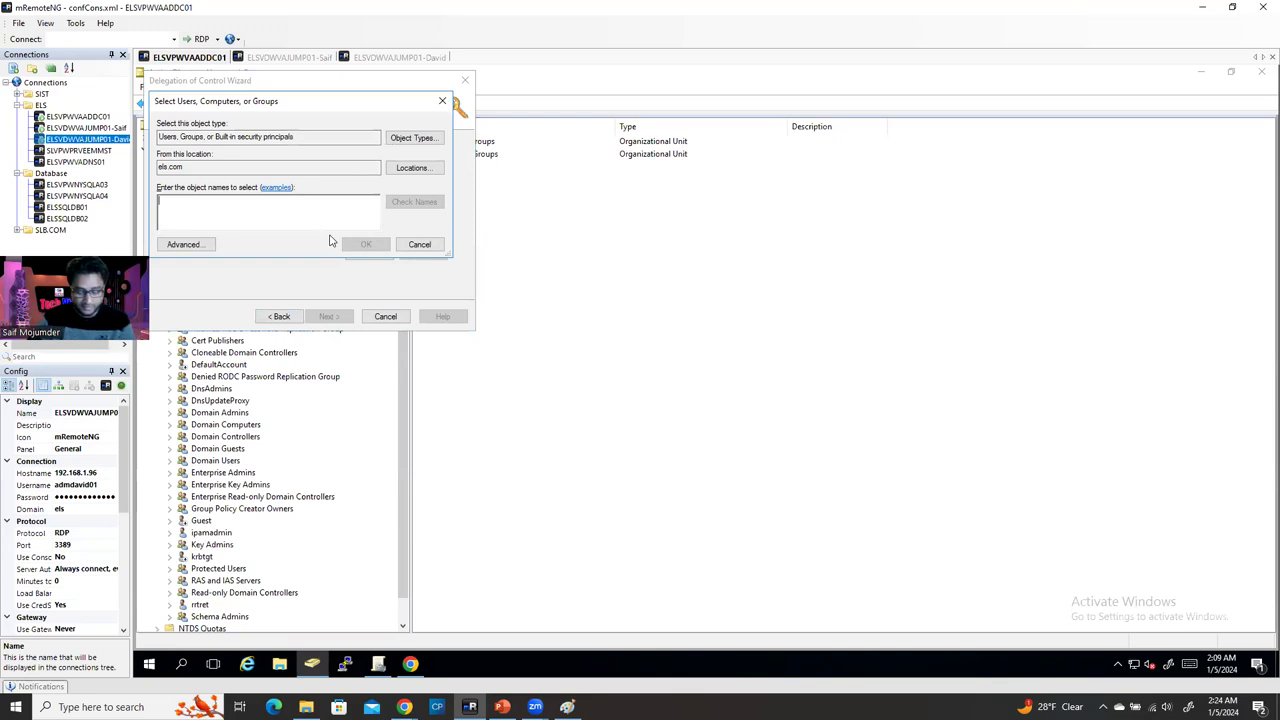
type("server")
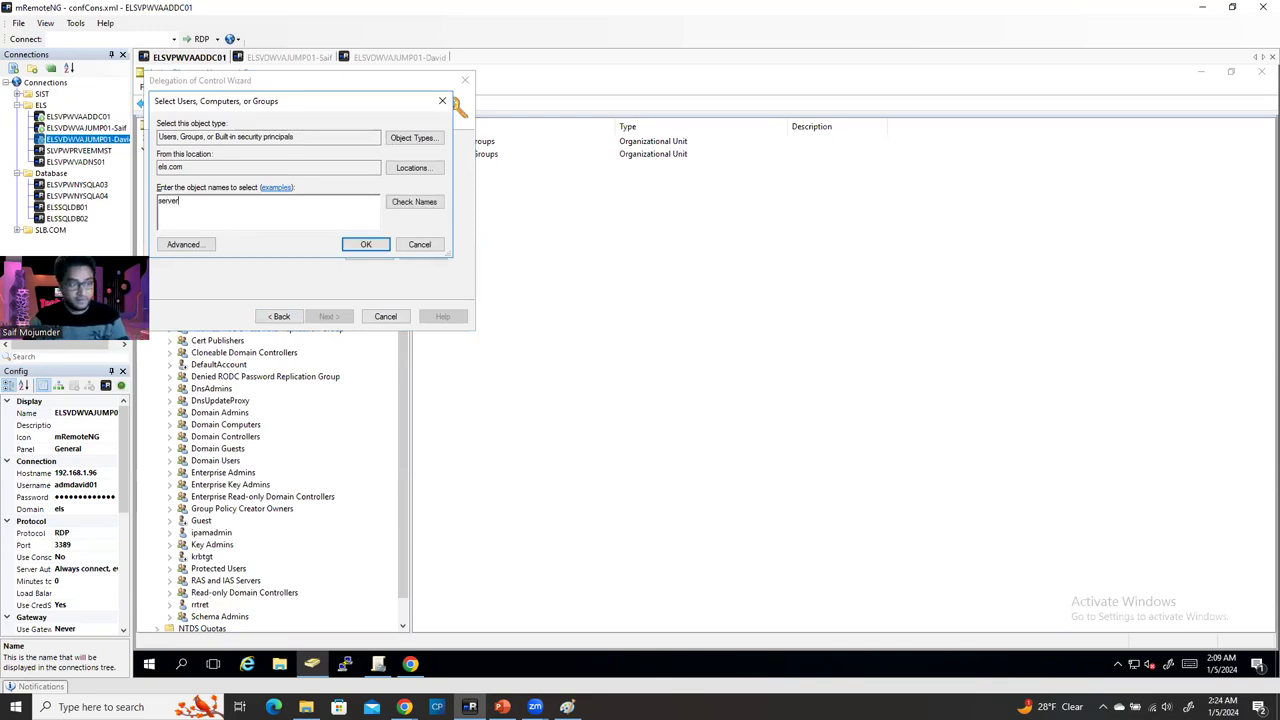
left_click(412, 203)
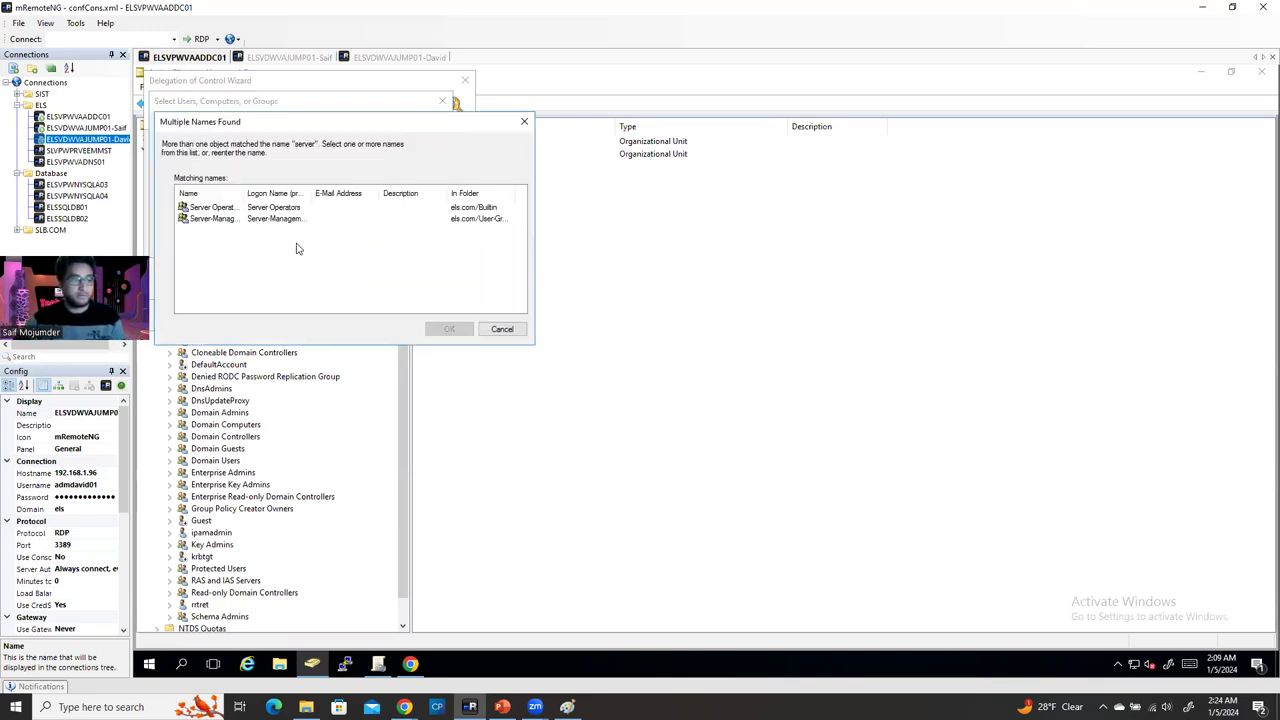
double_click(214, 220)
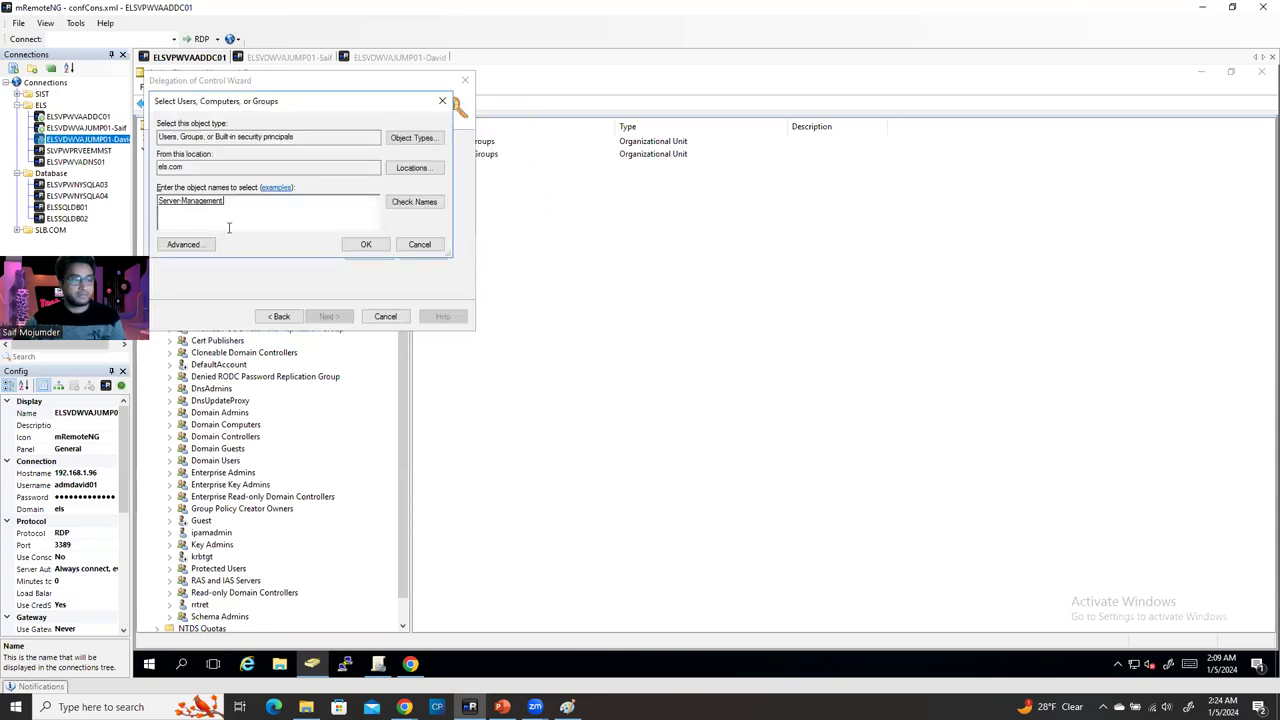
left_click(364, 245)
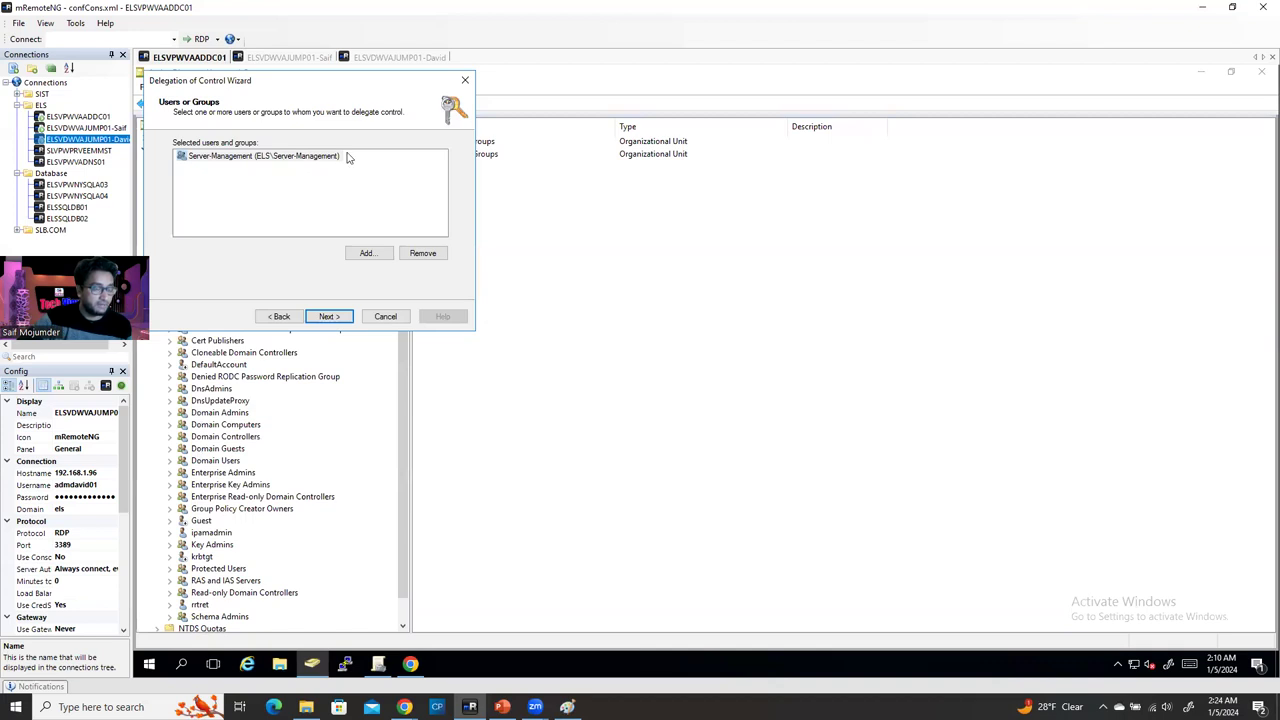
left_click(330, 317)
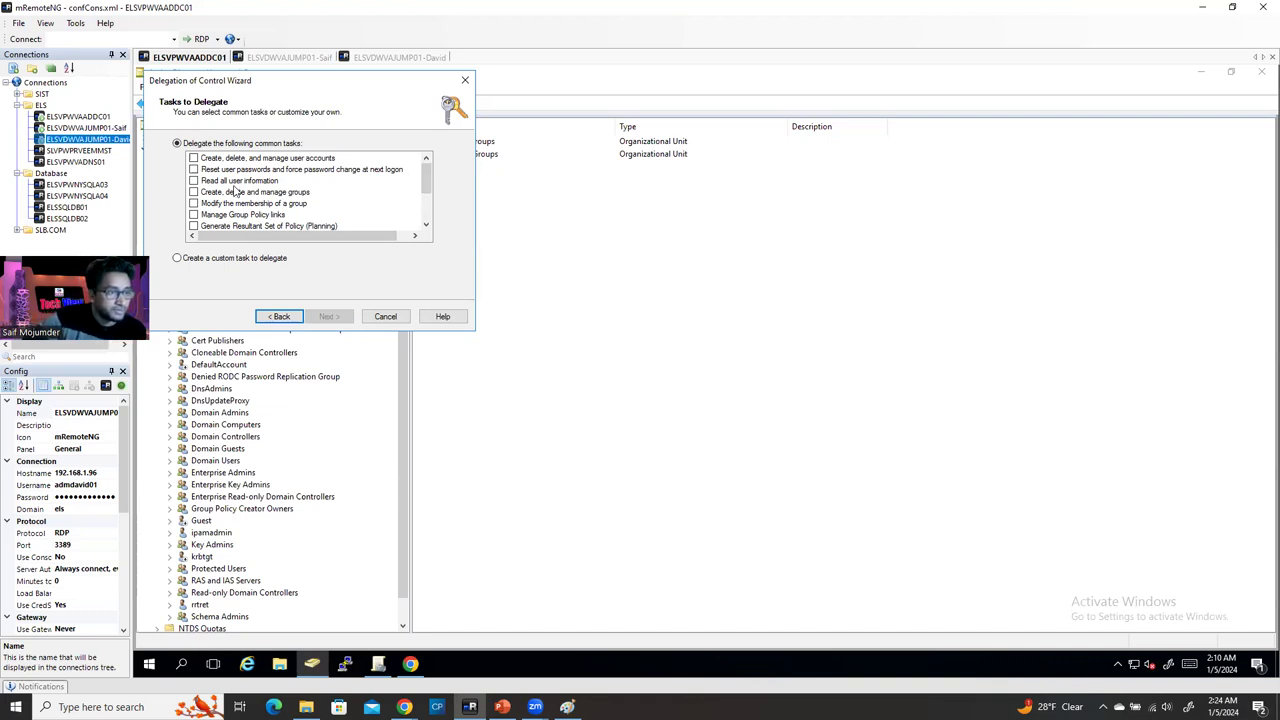
After reviewing the common tasks, choose 'Create a custom task to delegate' and continue to object types.
left_click(194, 192)
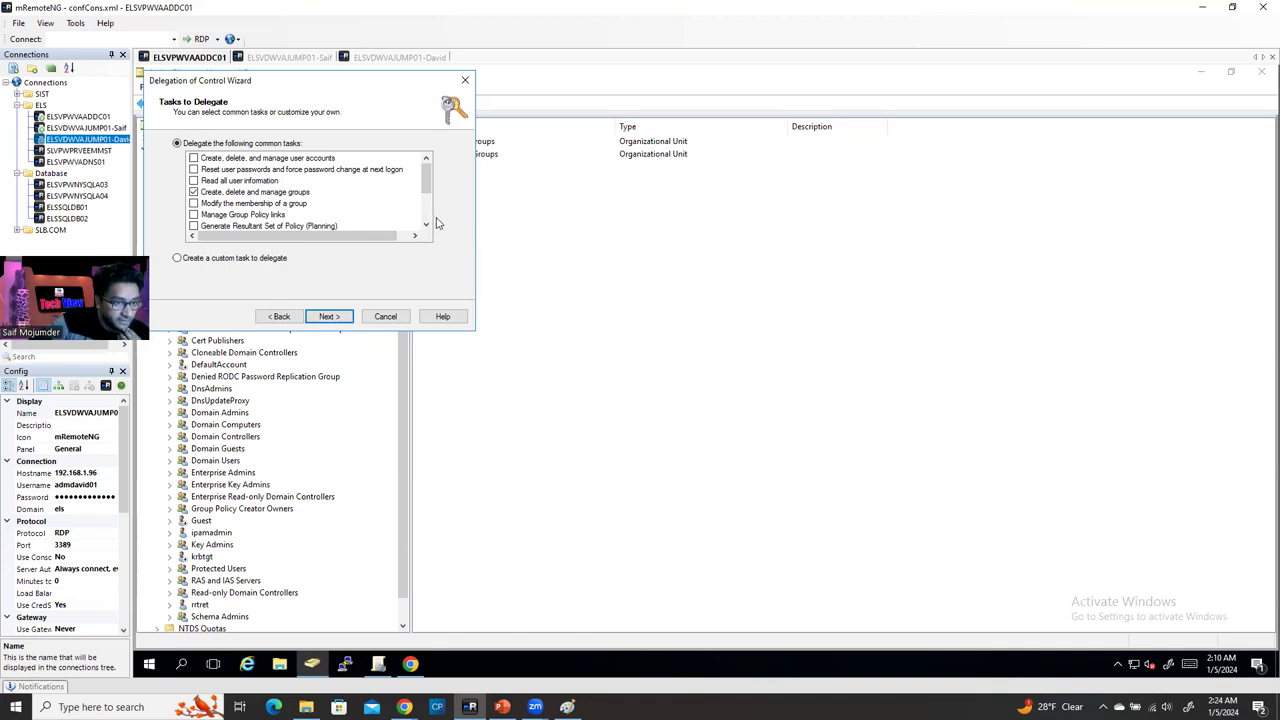
scroll(436, 220, "down", 3)
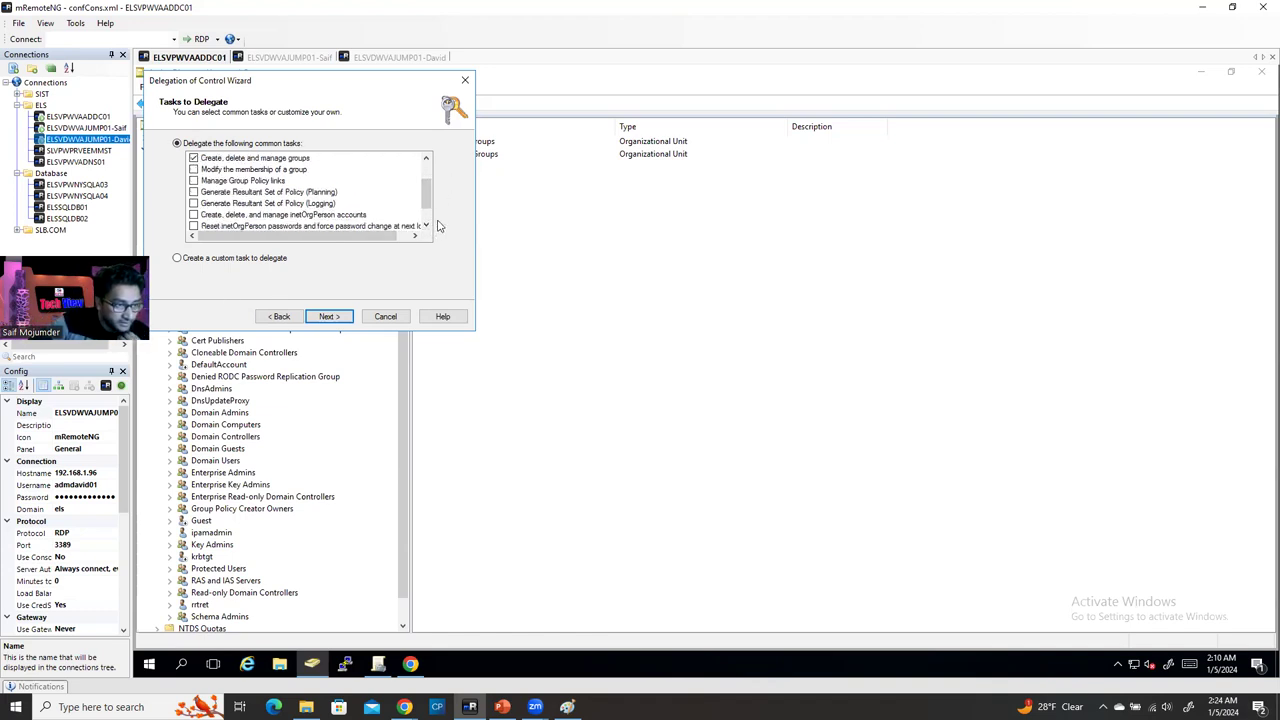
left_click_drag(432, 205, 431, 180)
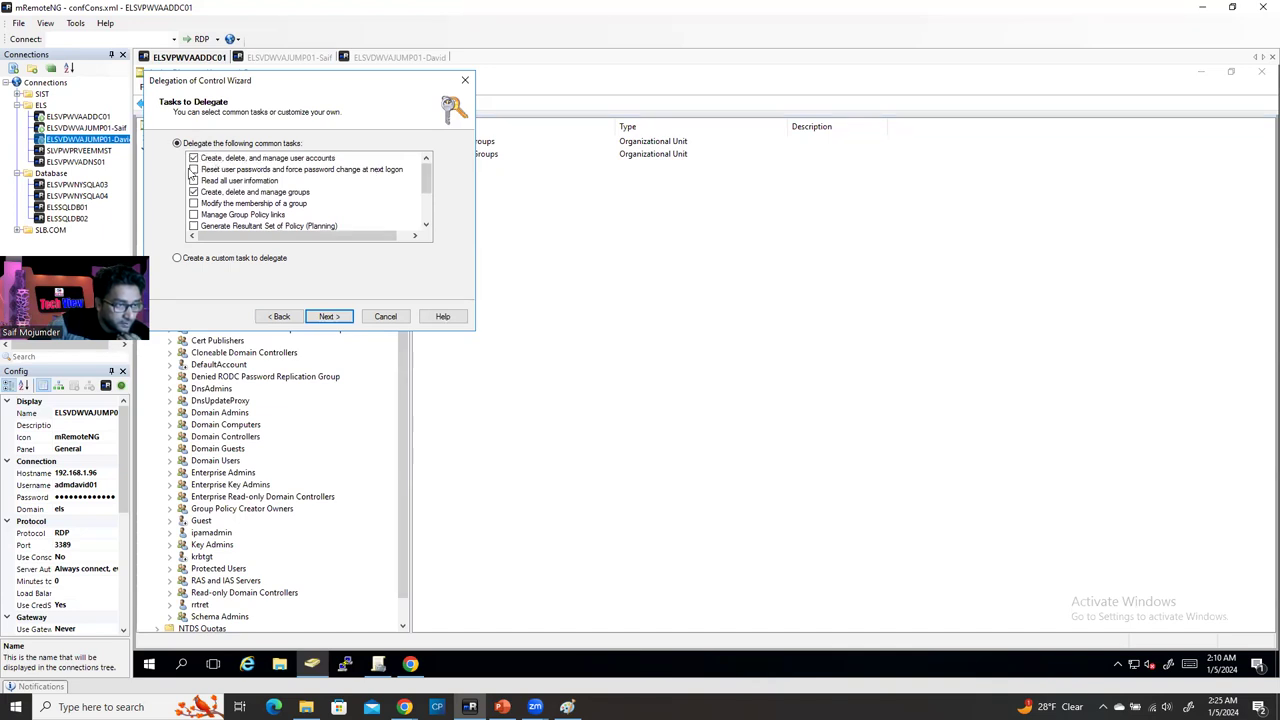
left_click_drag(427, 178, 437, 225)
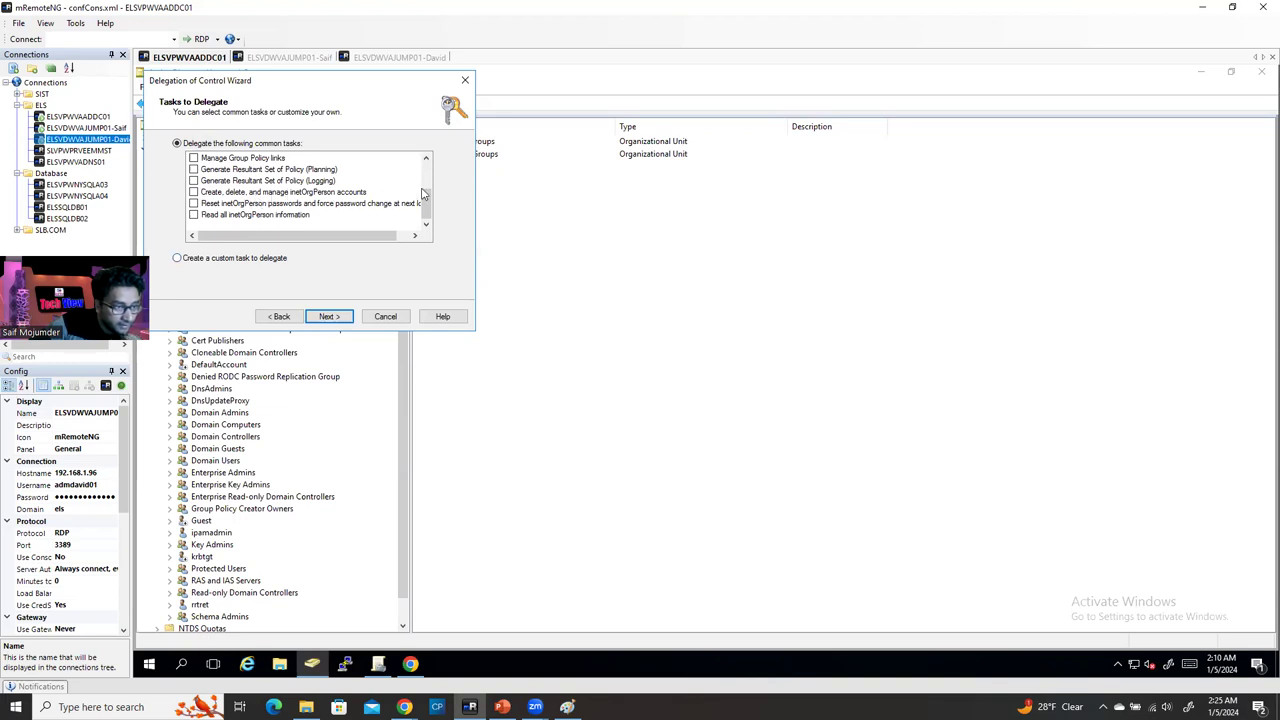
left_click_drag(426, 198, 426, 185)
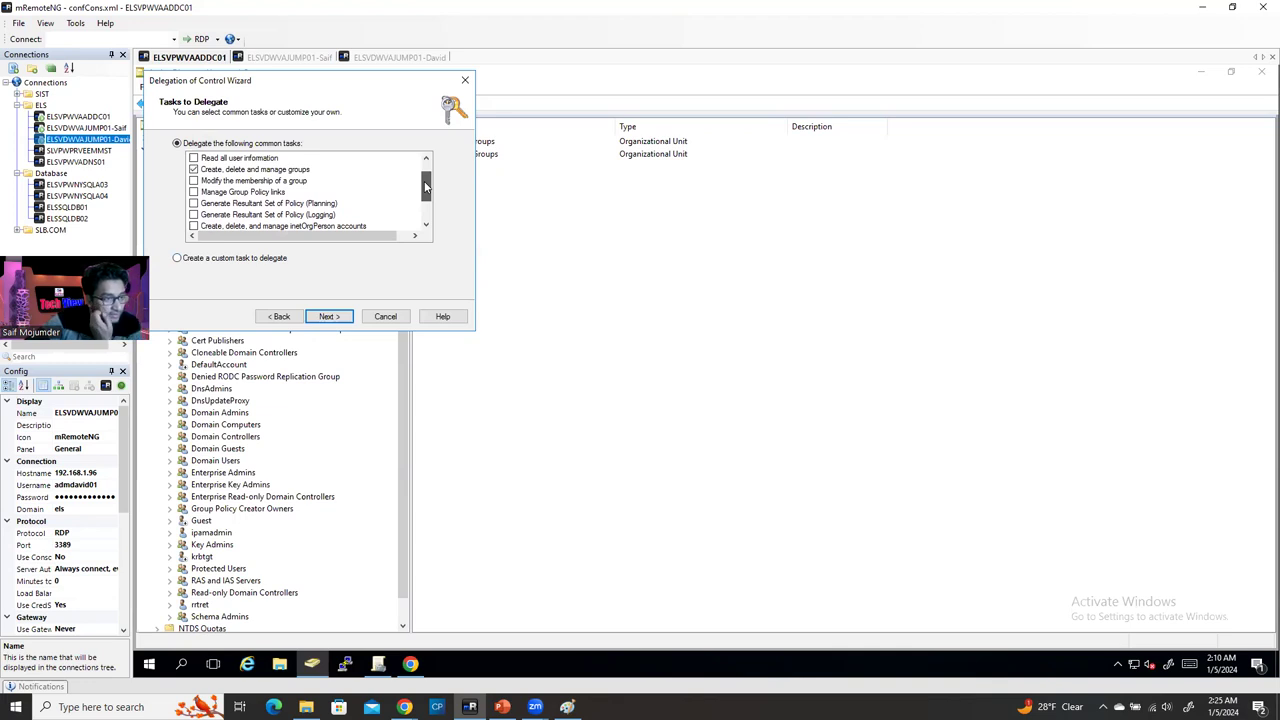
left_click(177, 260)
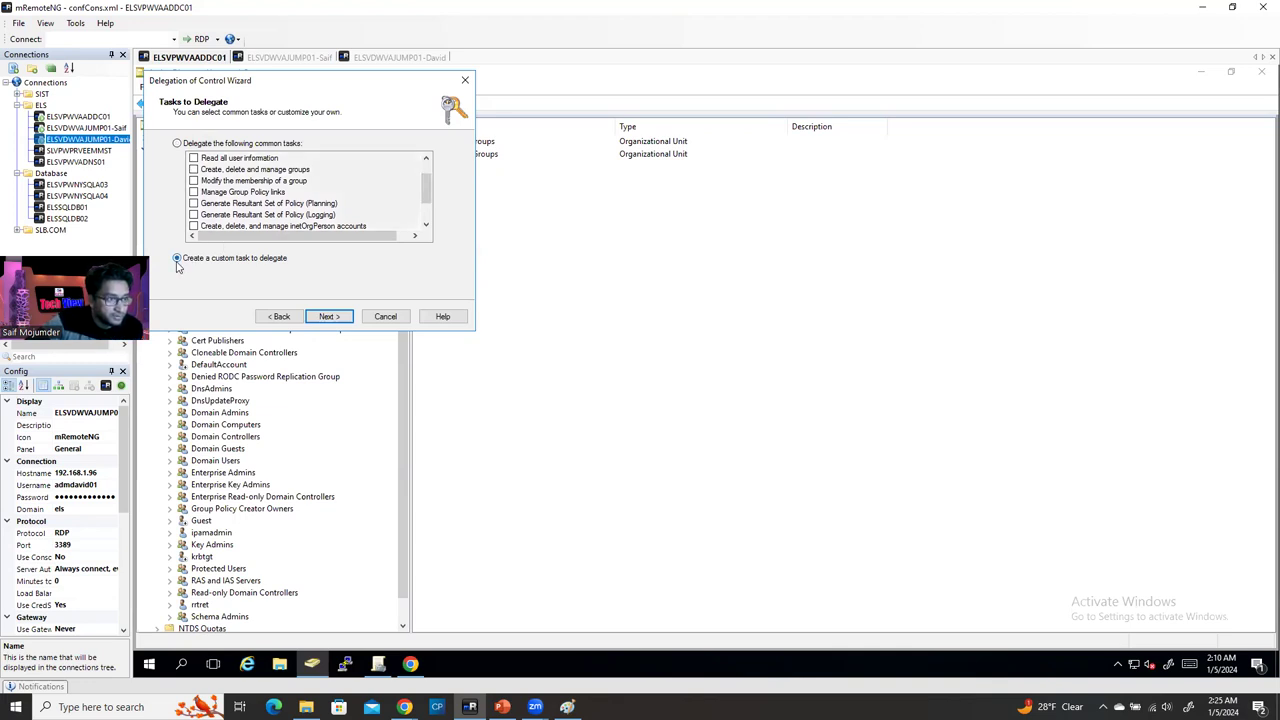
left_click(330, 317)
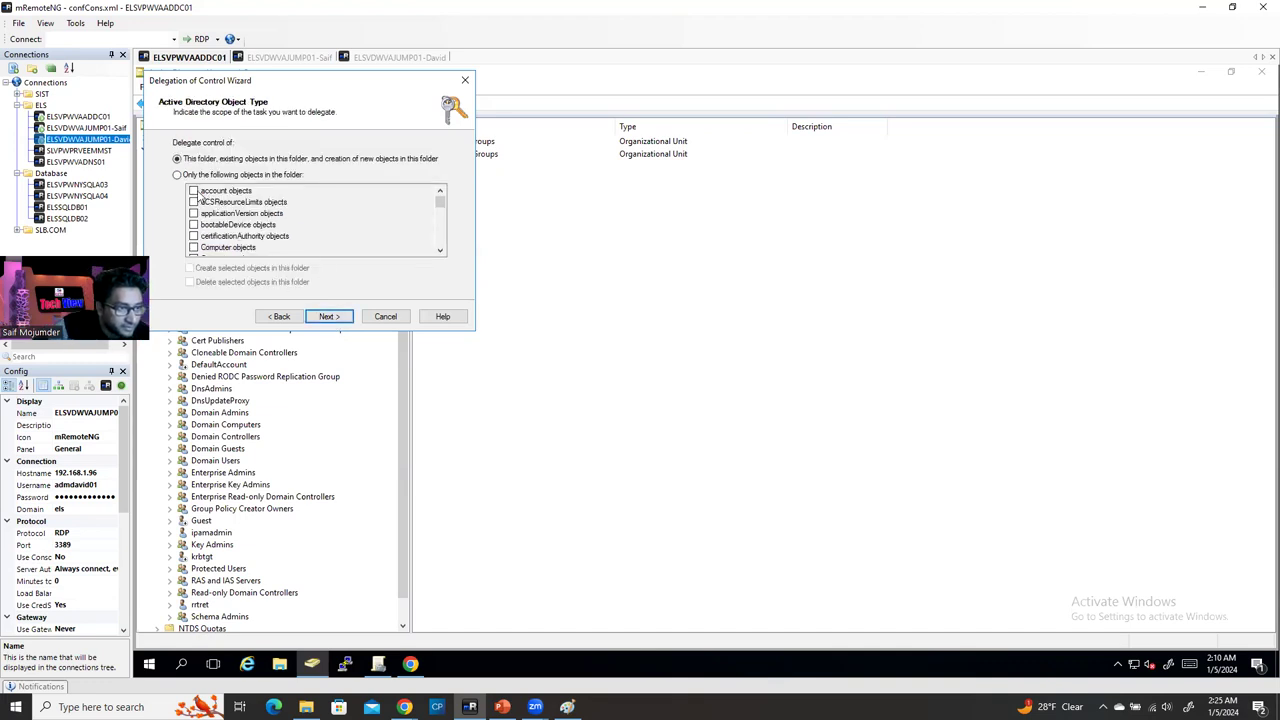
Restrict the delegation to specific object types and scroll through the object type list.
left_click(177, 175)
left_click(194, 192)
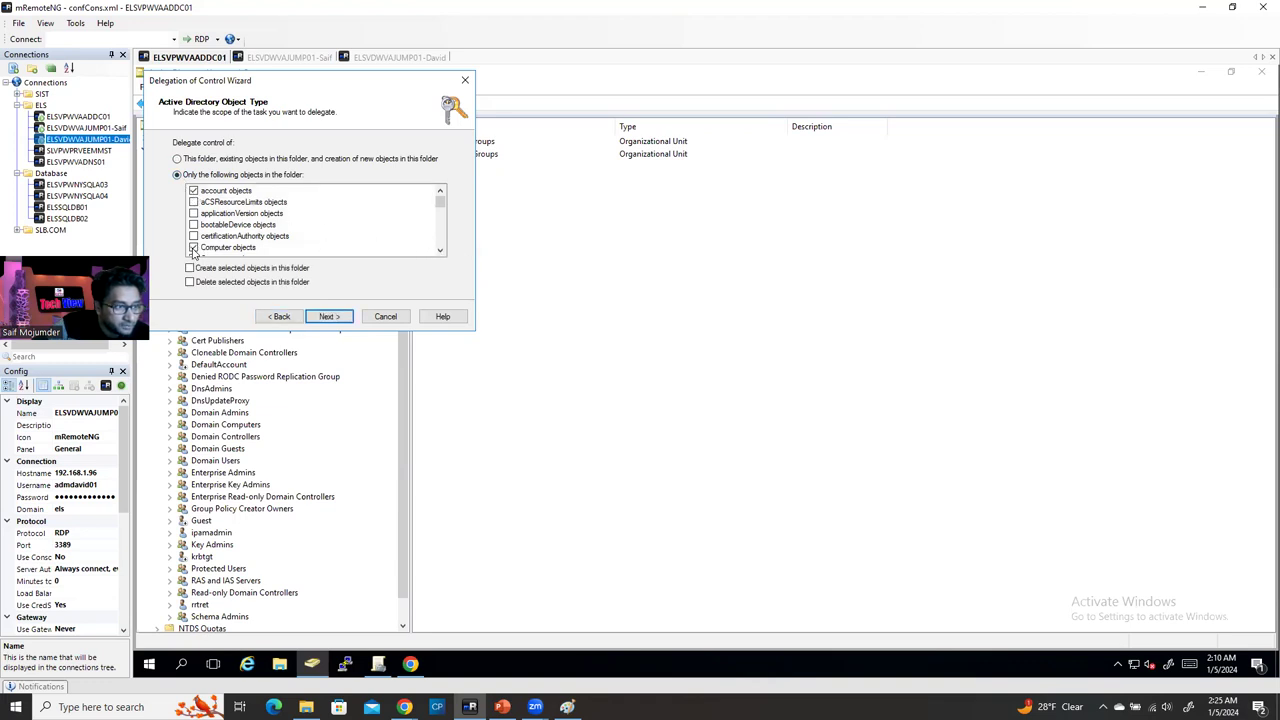
left_click(440, 251)
left_click(440, 251)
left_click(440, 251)
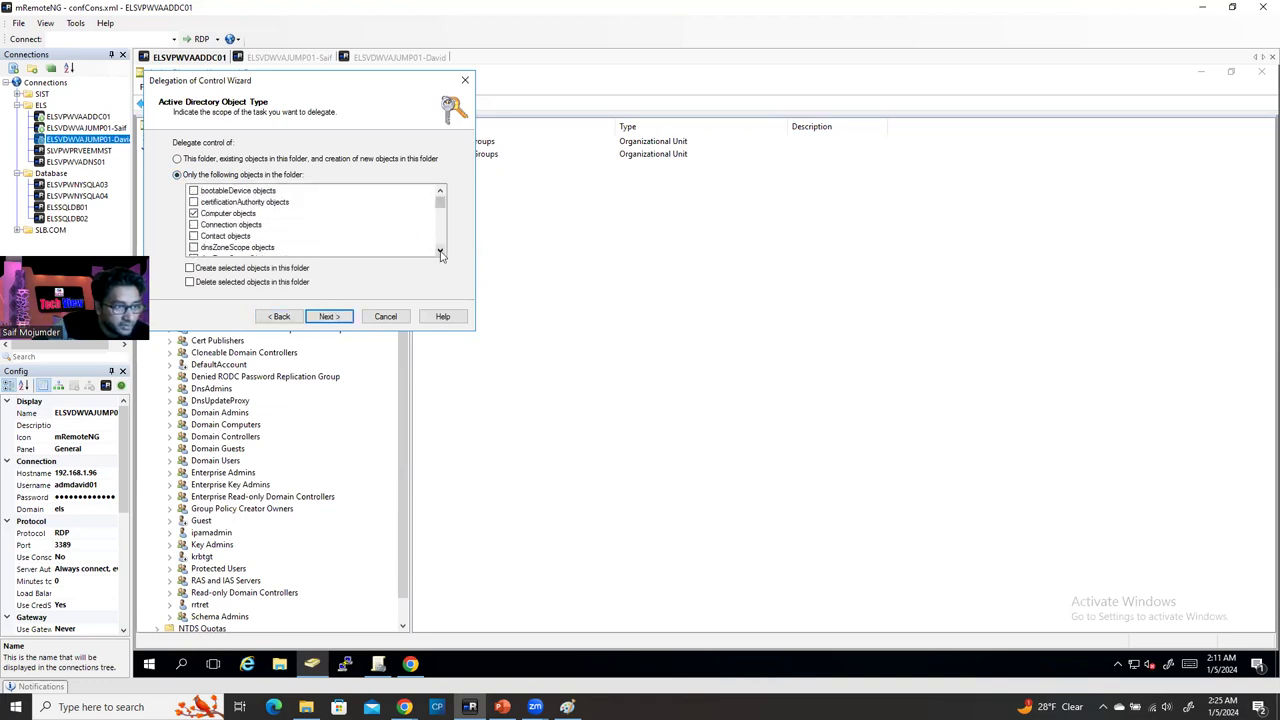
left_click(440, 251)
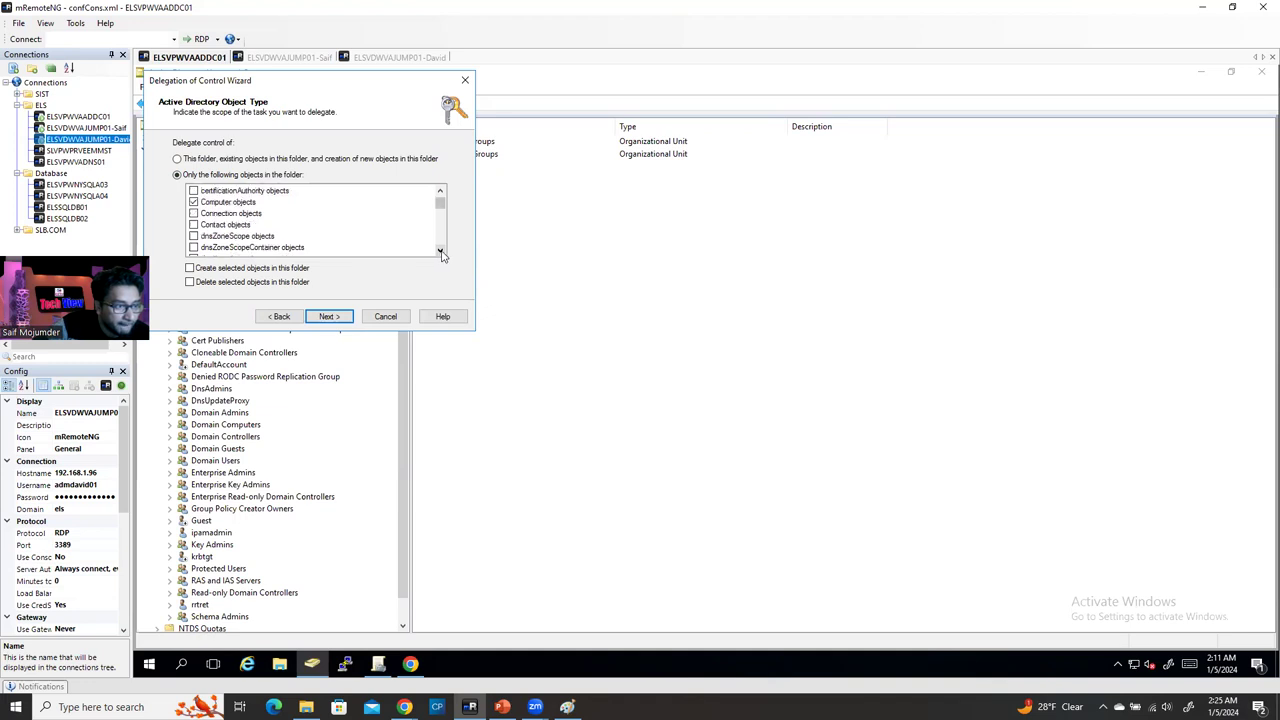
left_click(440, 251)
left_click(440, 251)
left_click(440, 251)
left_click(440, 251)
left_click(440, 251)
left_click(440, 251)
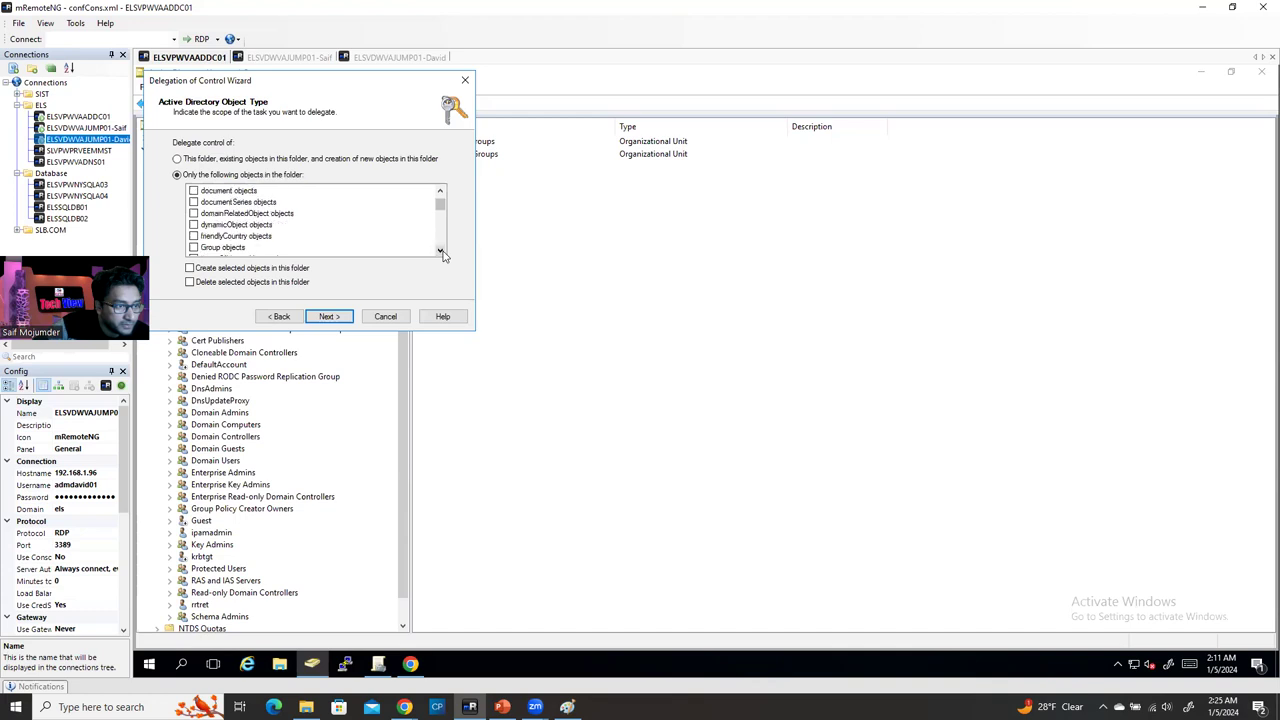
left_click(440, 251)
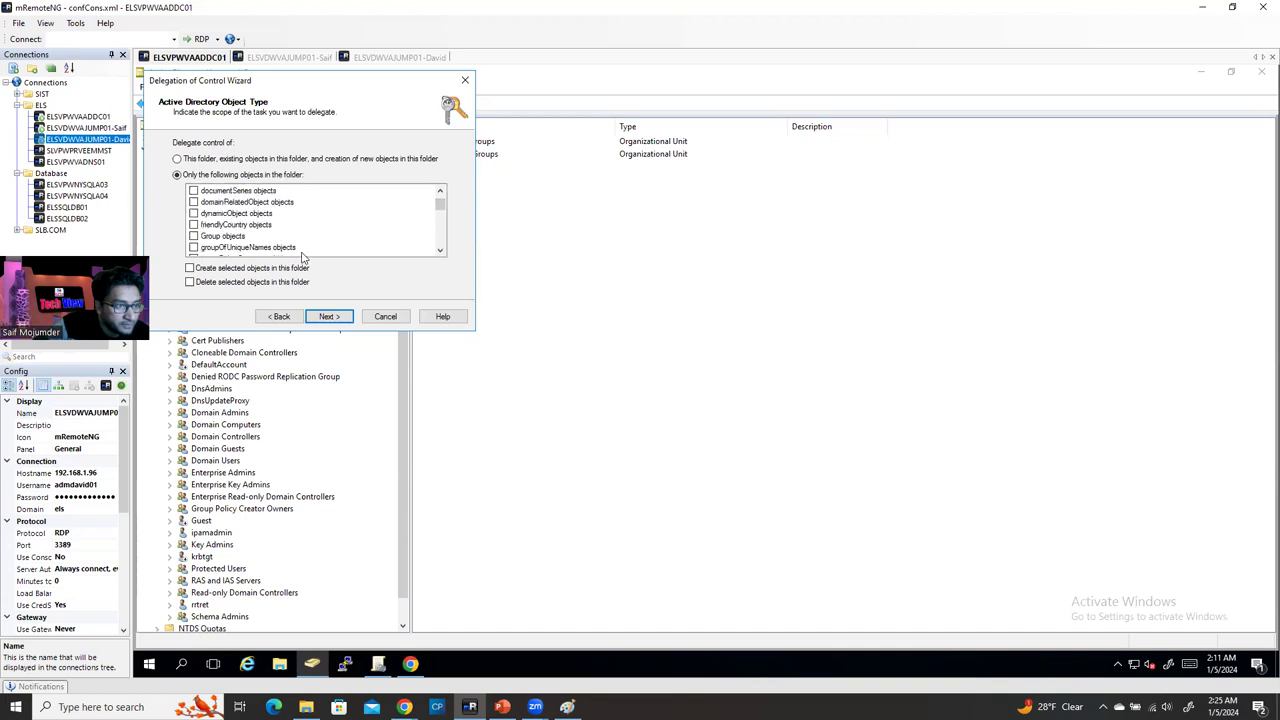
left_click(440, 251)
left_click(440, 251)
left_click(440, 251)
left_click(440, 251)
left_click(440, 251)
left_click(440, 251)
left_click(440, 251)
left_click(440, 251)
left_click(440, 251)
left_click(440, 251)
left_click(440, 251)
left_click(440, 251)
left_click(440, 251)
left_click(440, 251)
left_click(440, 251)
left_click(440, 251)
left_click(440, 251)
left_click(440, 251)
left_click(440, 251)
left_click(440, 251)
left_click(440, 251)
left_click(440, 251)
left_click(440, 251)
left_click(440, 251)
left_click(440, 251)
left_click(440, 251)
left_click(440, 251)
left_click(440, 251)
left_click(440, 251)
left_click(440, 251)
left_click(440, 251)
left_click(440, 251)
left_click(440, 251)
left_click(440, 251)
left_click(440, 251)
left_click(440, 251)
left_click(440, 251)
left_click(440, 251)
left_click(440, 251)
left_click(440, 251)
left_click(440, 251)
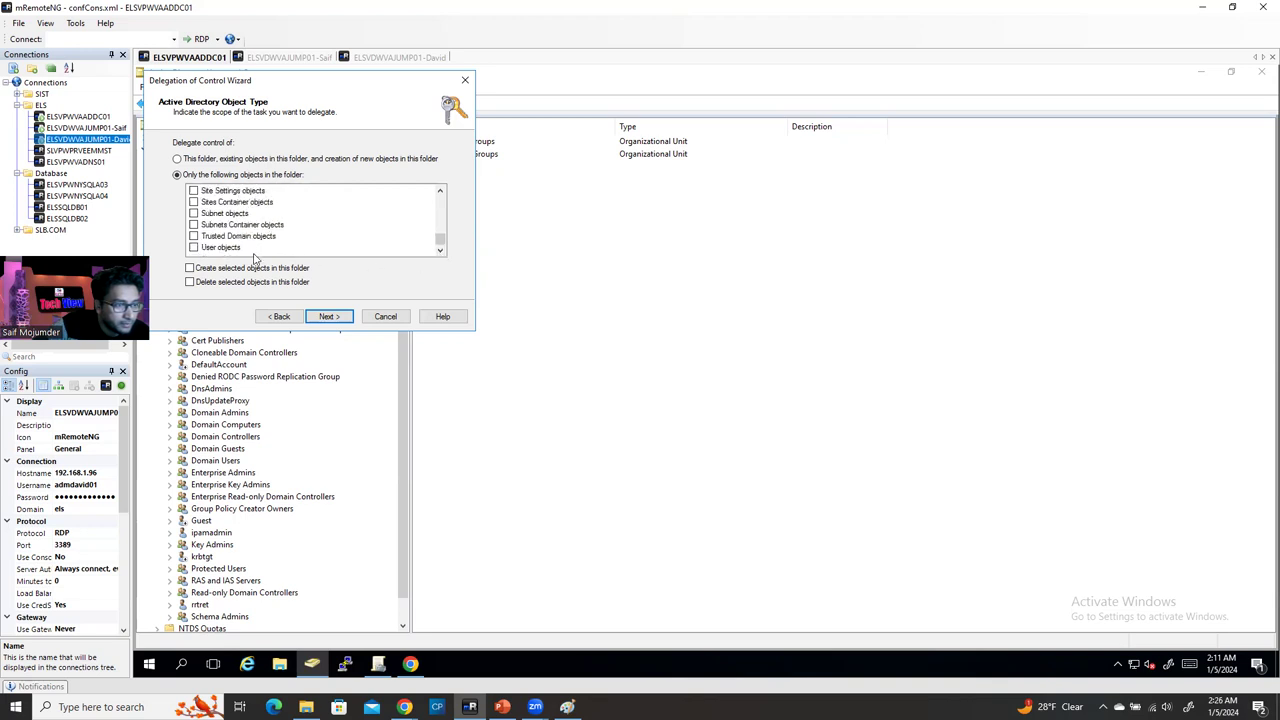
Tick Organizational Unit objects and advance to the Permissions page.
left_click(440, 193)
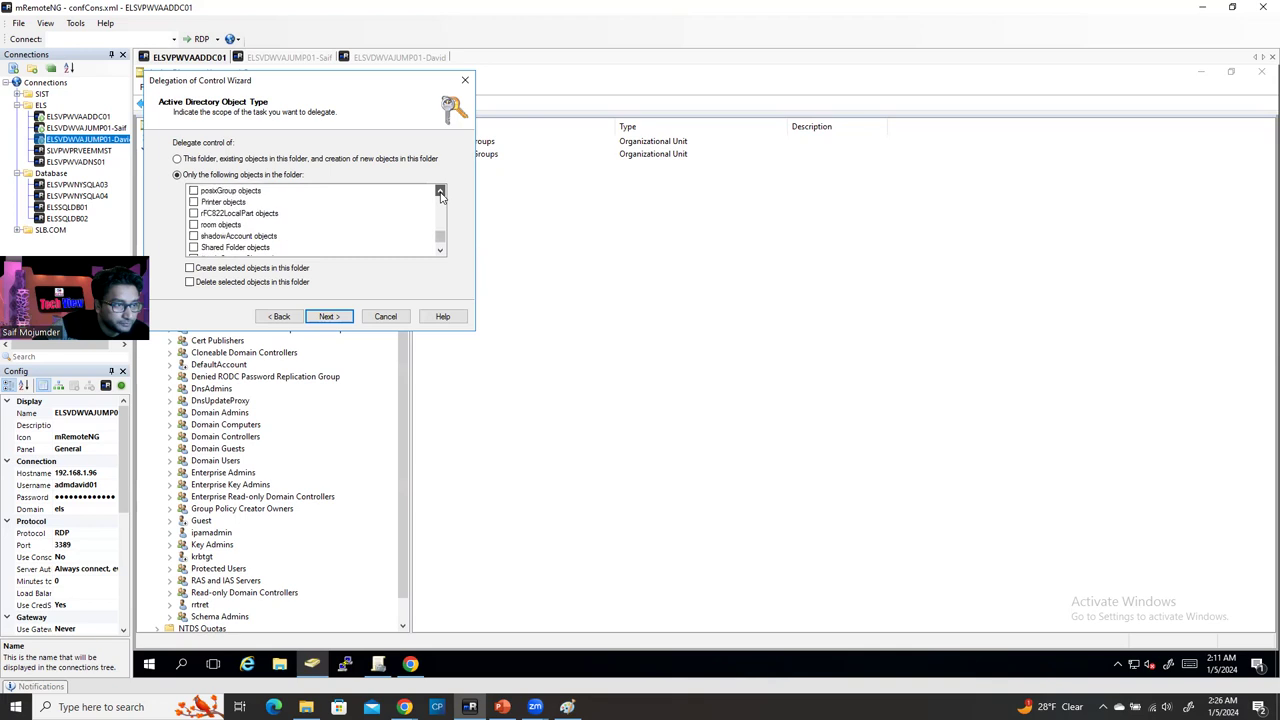
left_click_drag(440, 195, 441, 193)
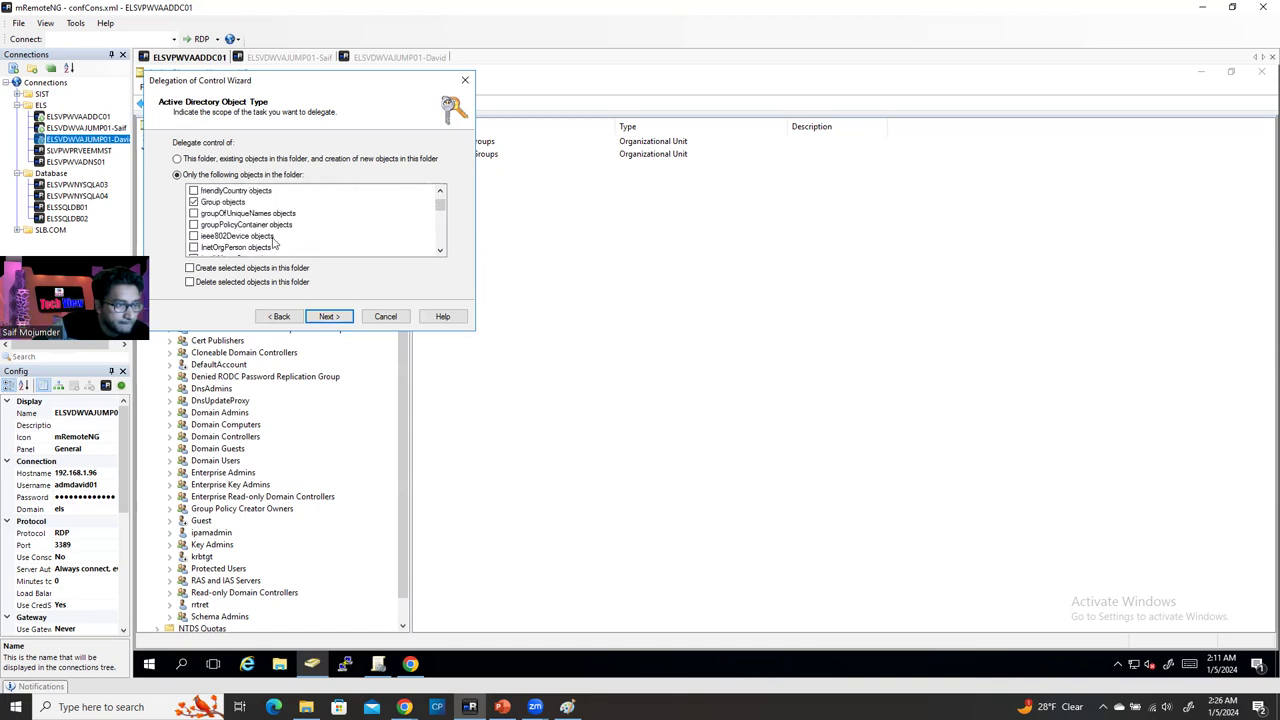
scroll(271, 243, "down", 2)
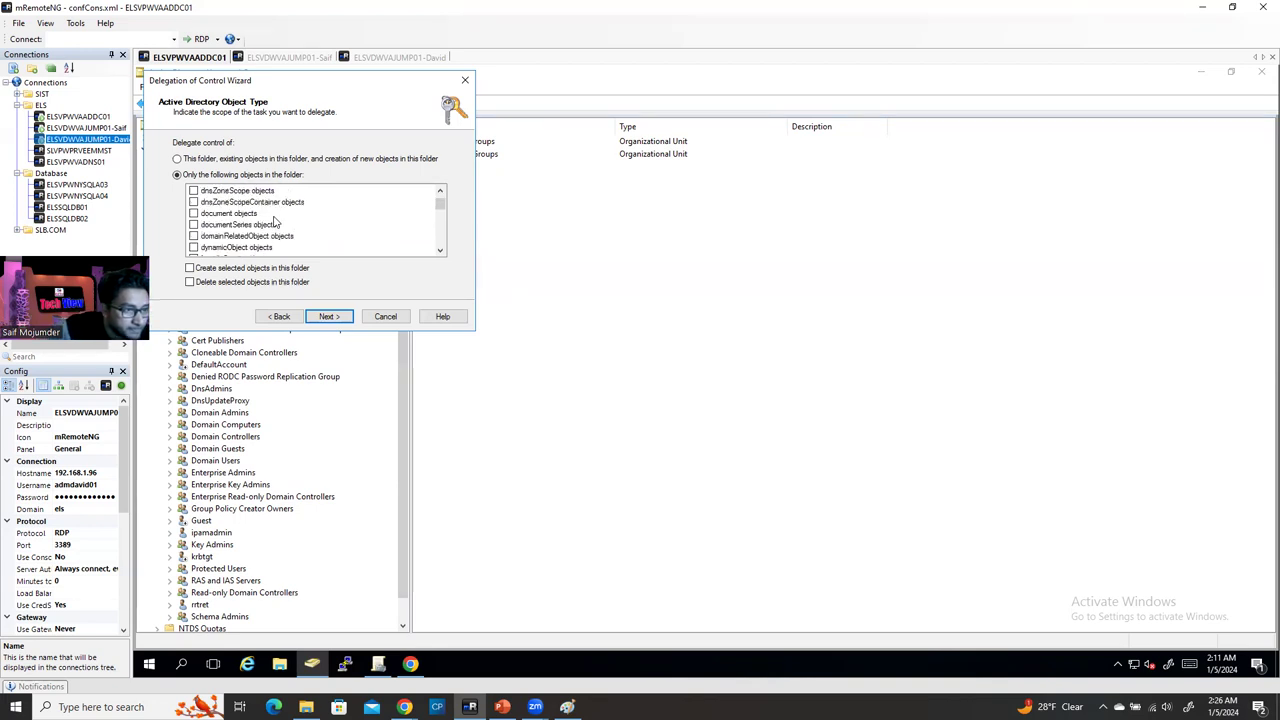
scroll(278, 225, "down", 6)
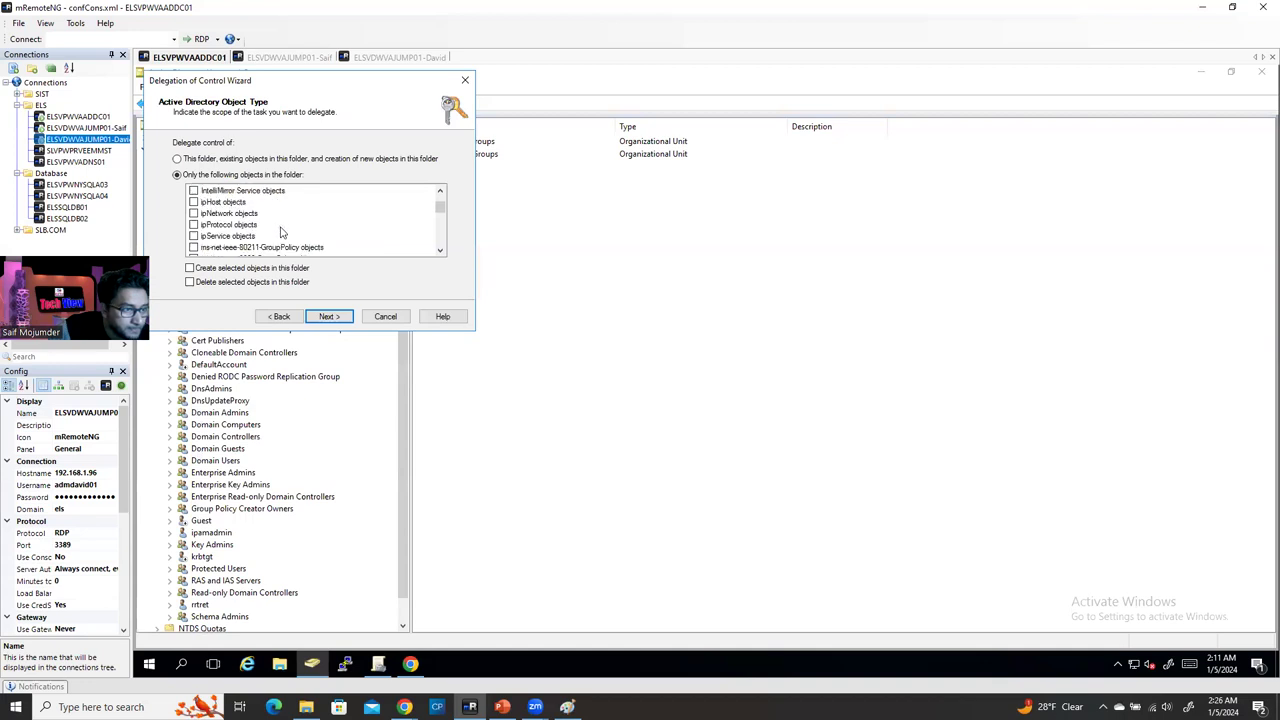
scroll(281, 232, "down", 1)
scroll(283, 241, "down", 4)
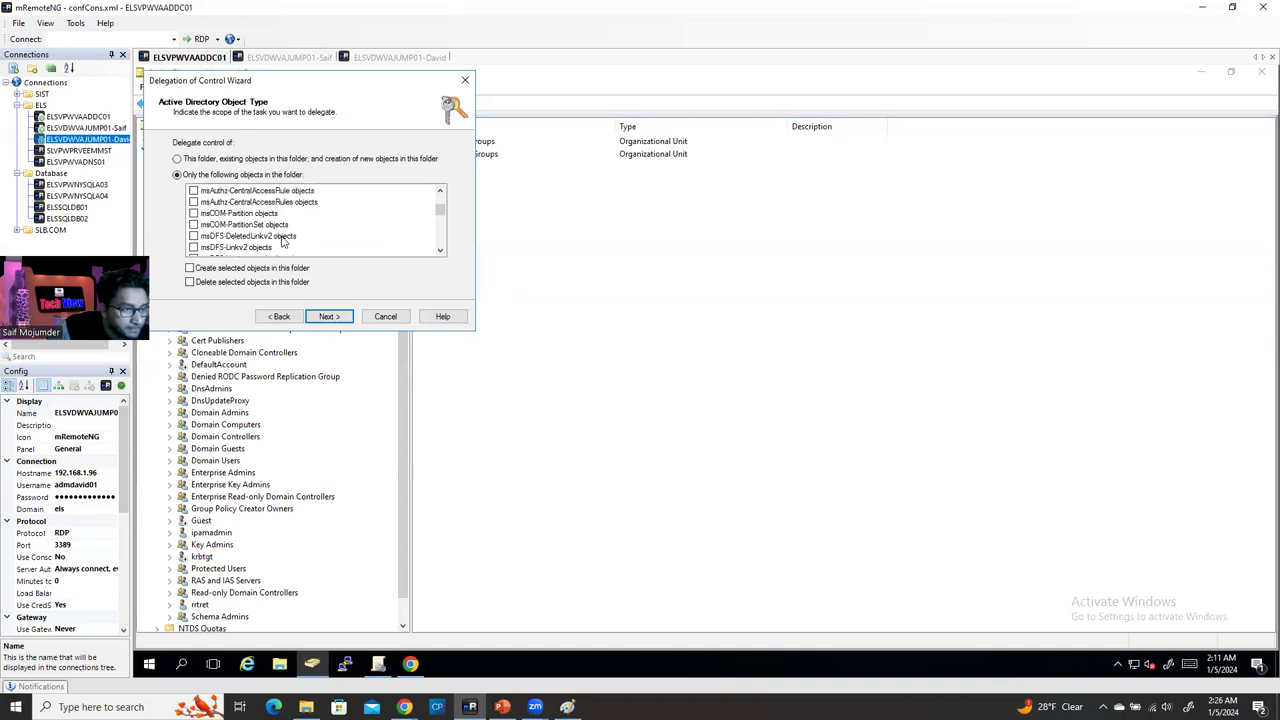
scroll(283, 245, "down", 7)
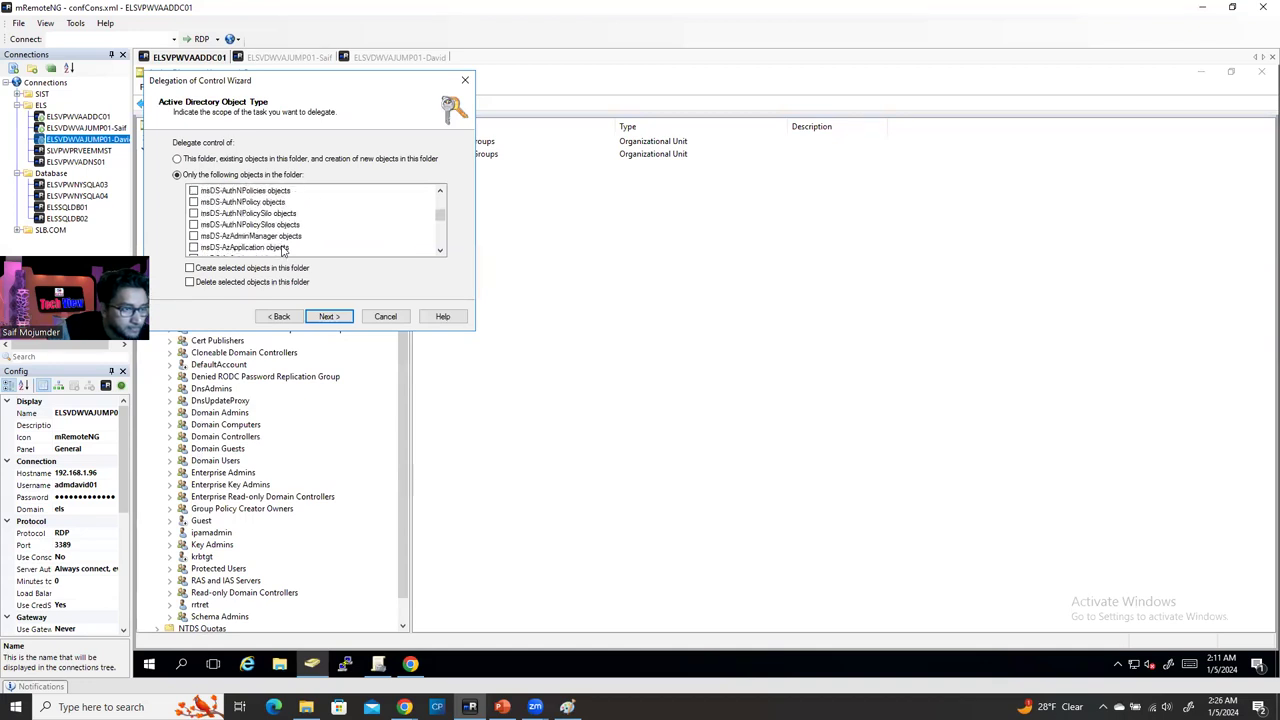
scroll(283, 250, "down", 8)
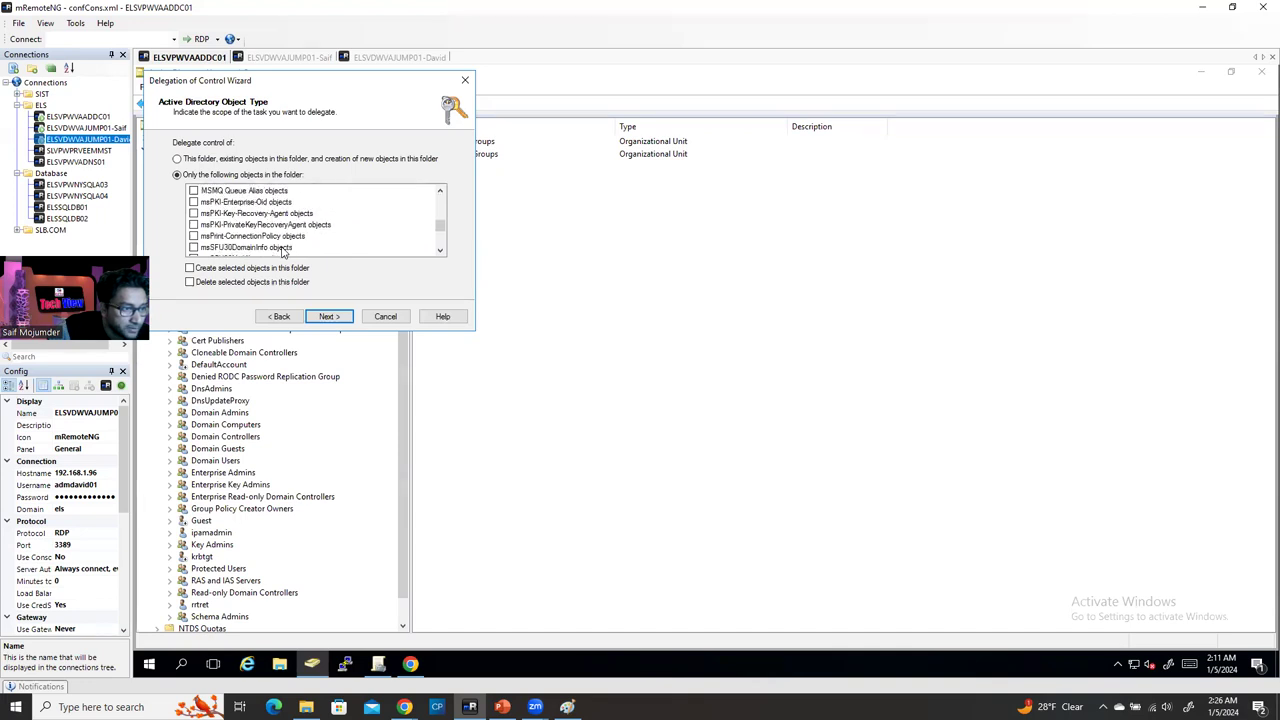
scroll(283, 250, "down", 4)
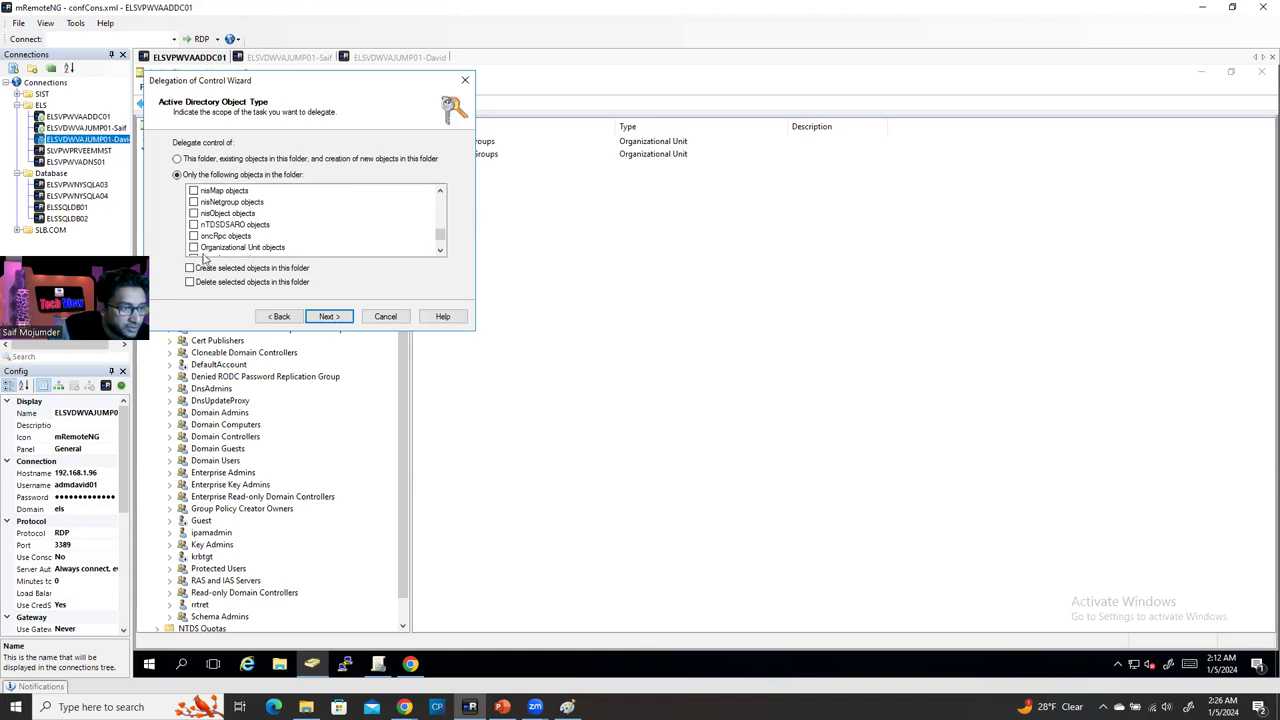
scroll(316, 236, "down", 1)
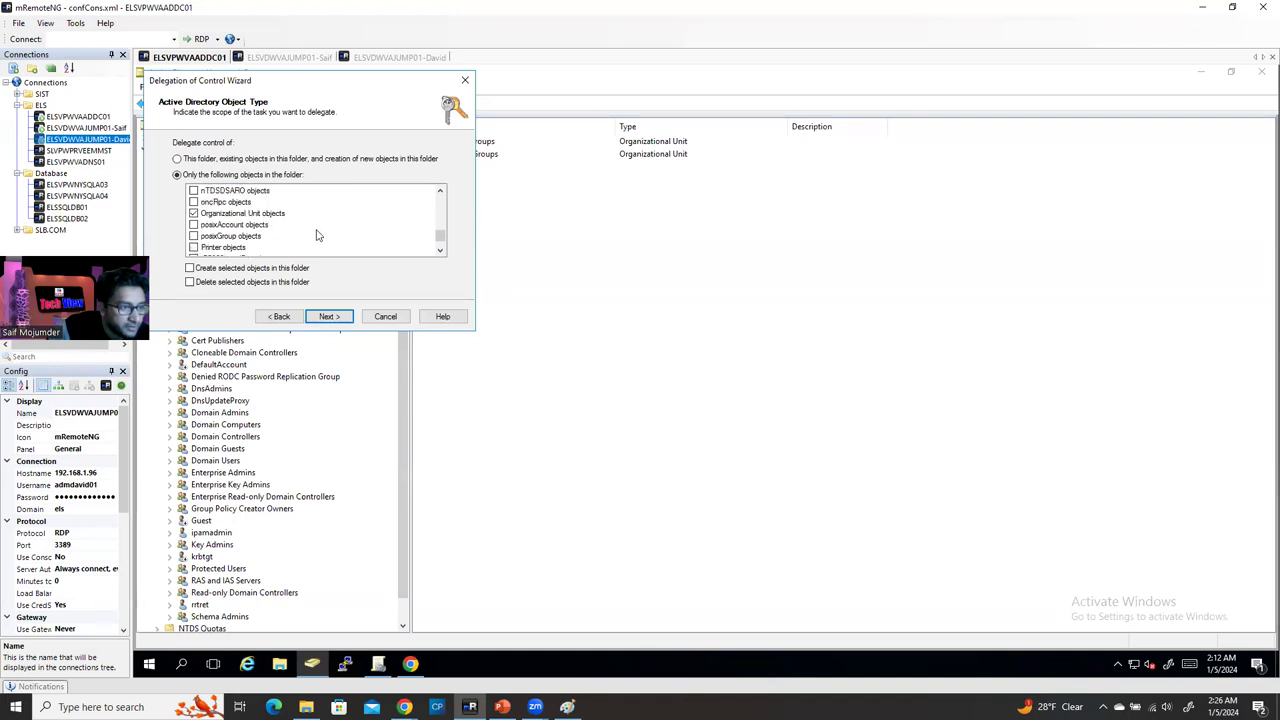
left_click(331, 315)
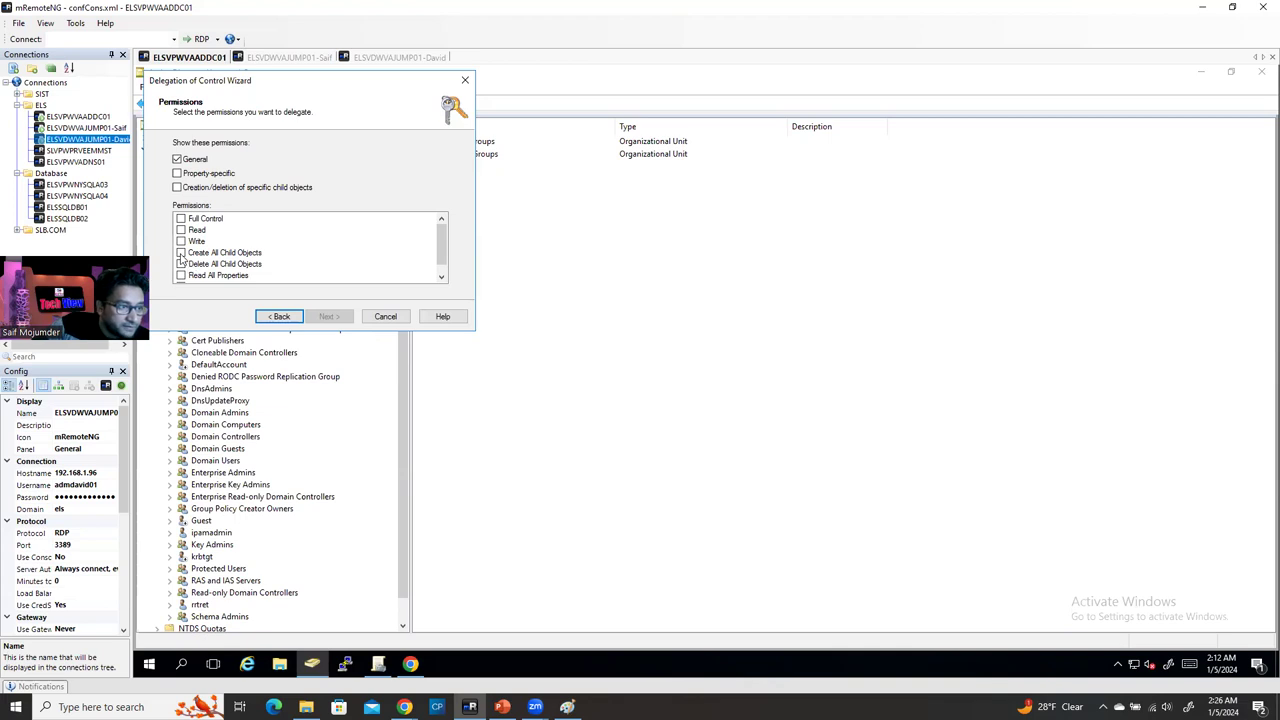
Grant Create All Child Objects and Delete All Child Objects, then finish the wizard.
left_click(181, 253)
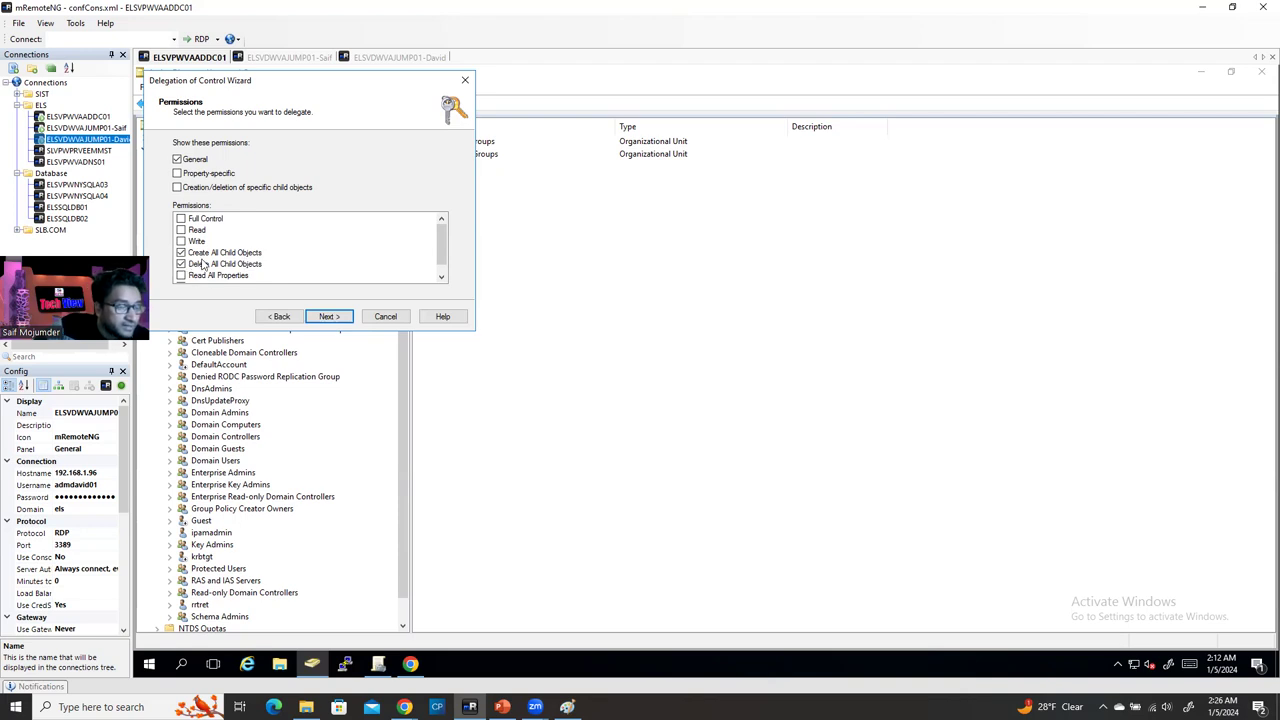
left_click(177, 188)
scroll(266, 272, "down", 1)
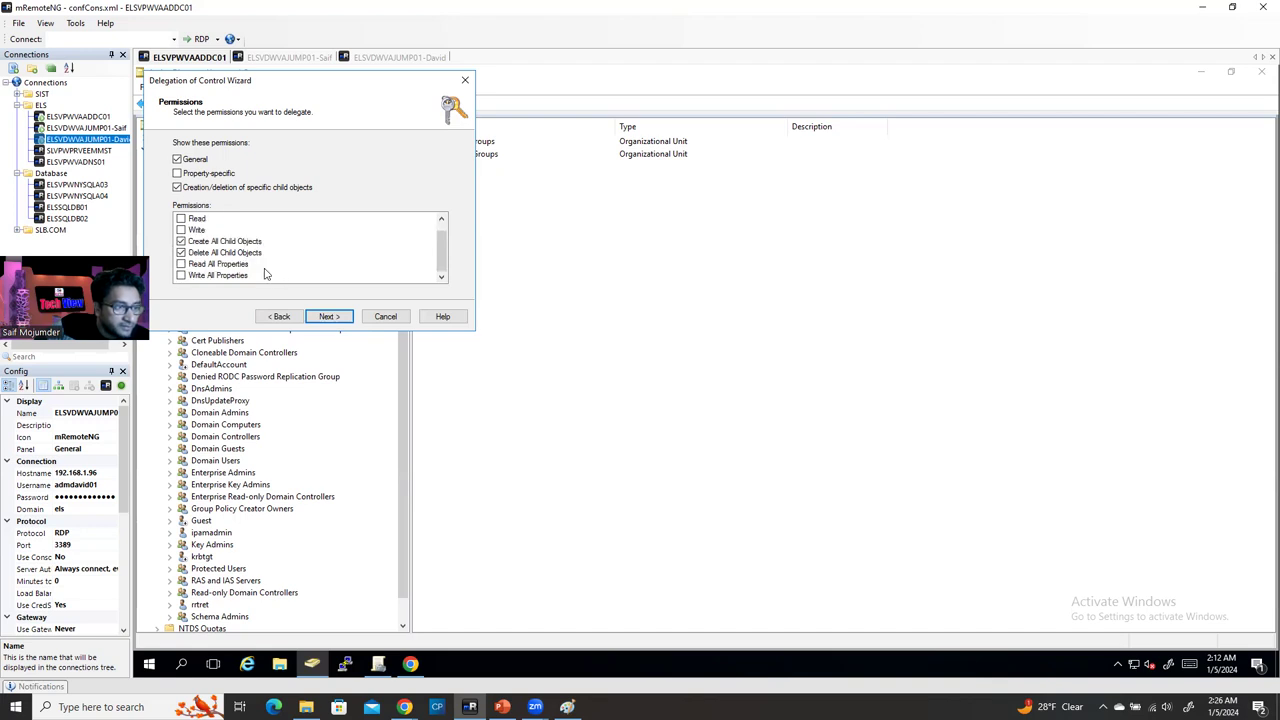
left_click(325, 318)
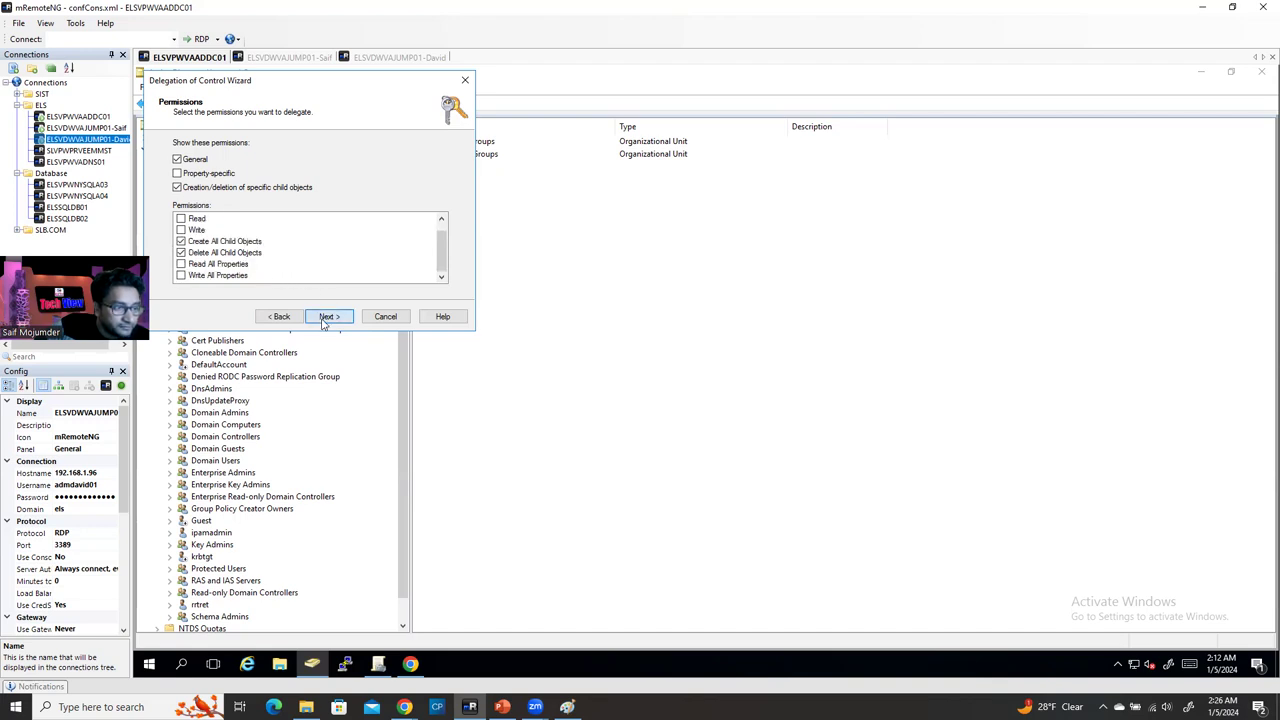
left_click(329, 317)
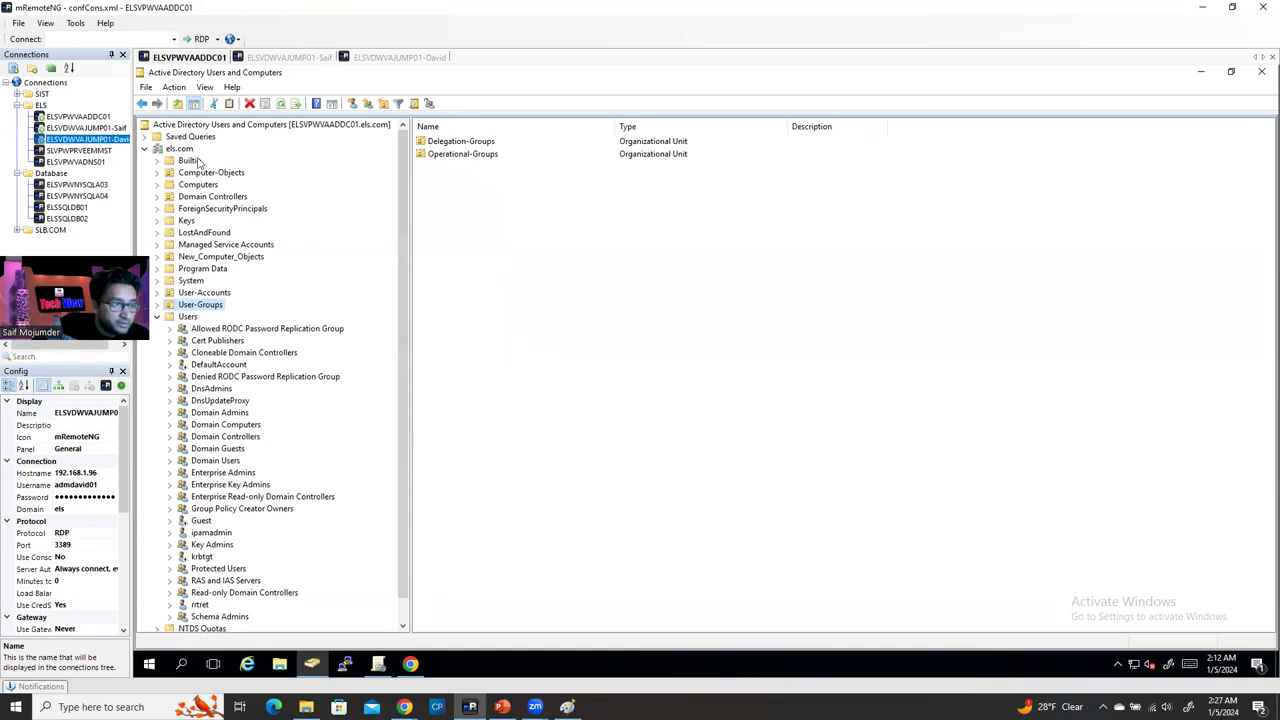
Refresh the els.com domain listing and switch to the first ELSVDWVAJUMP01 session.
left_click(182, 150)
left_click(251, 105)
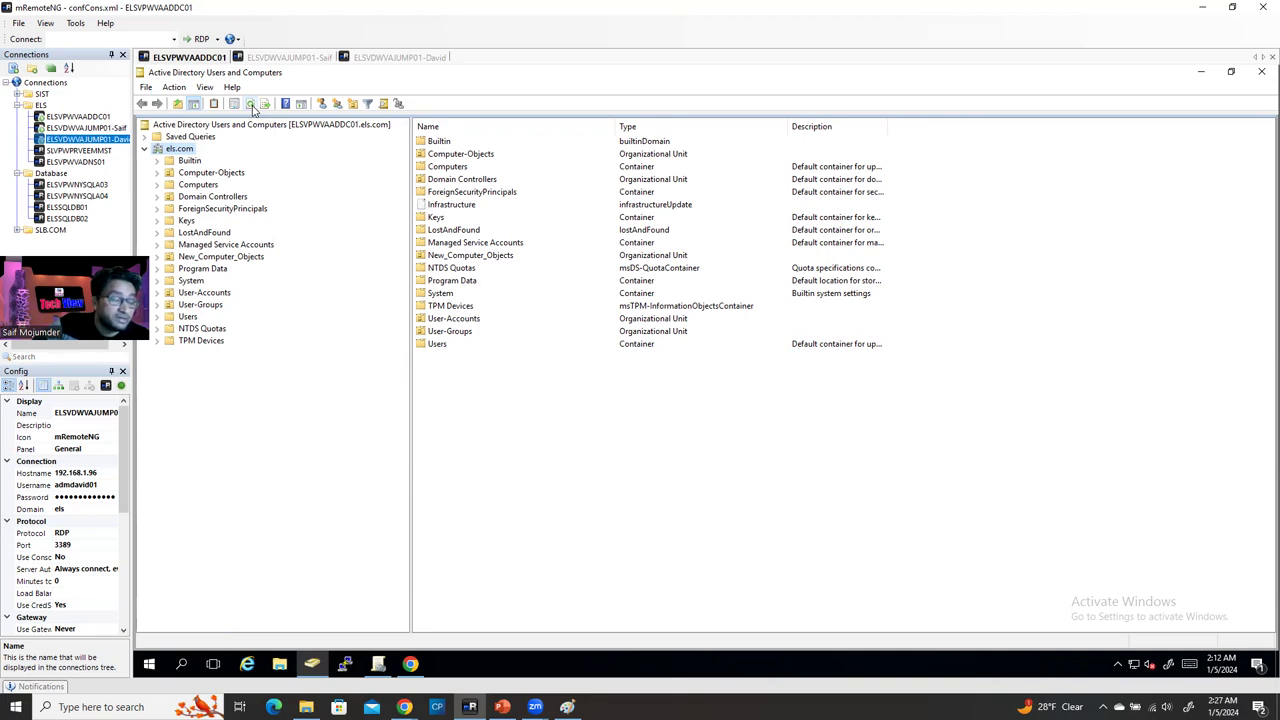
left_click(250, 104)
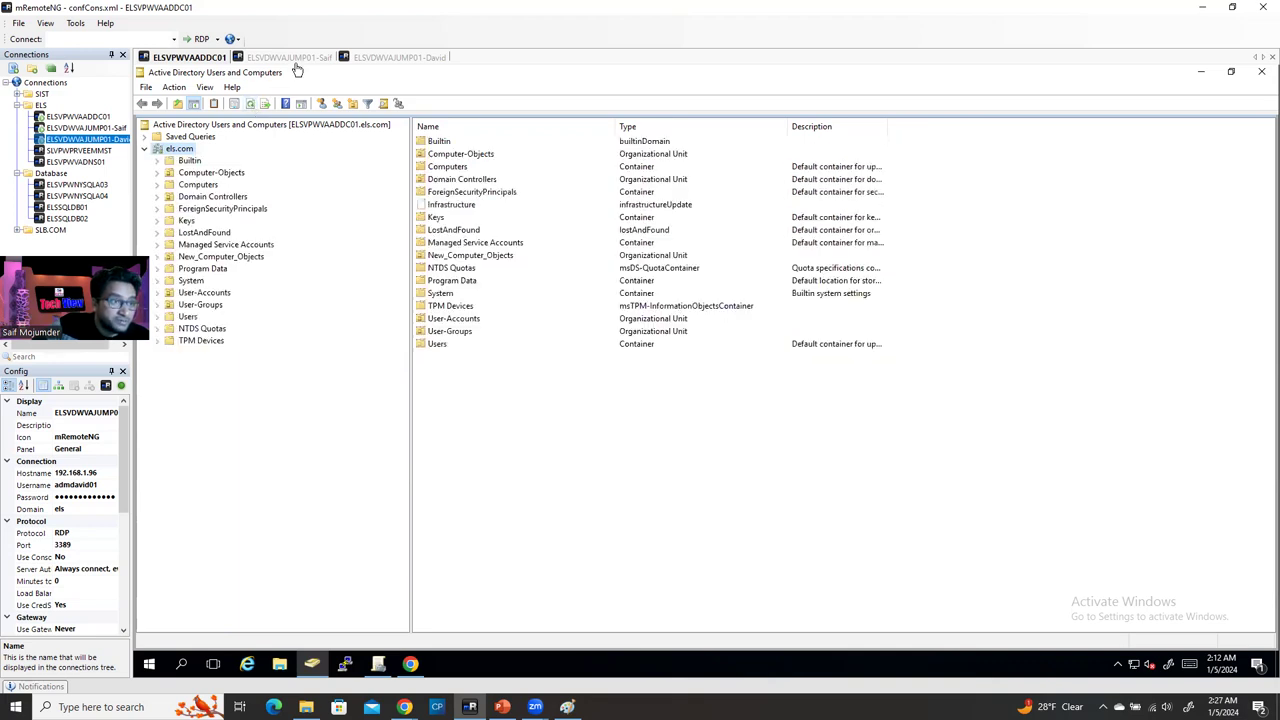
left_click(293, 60)
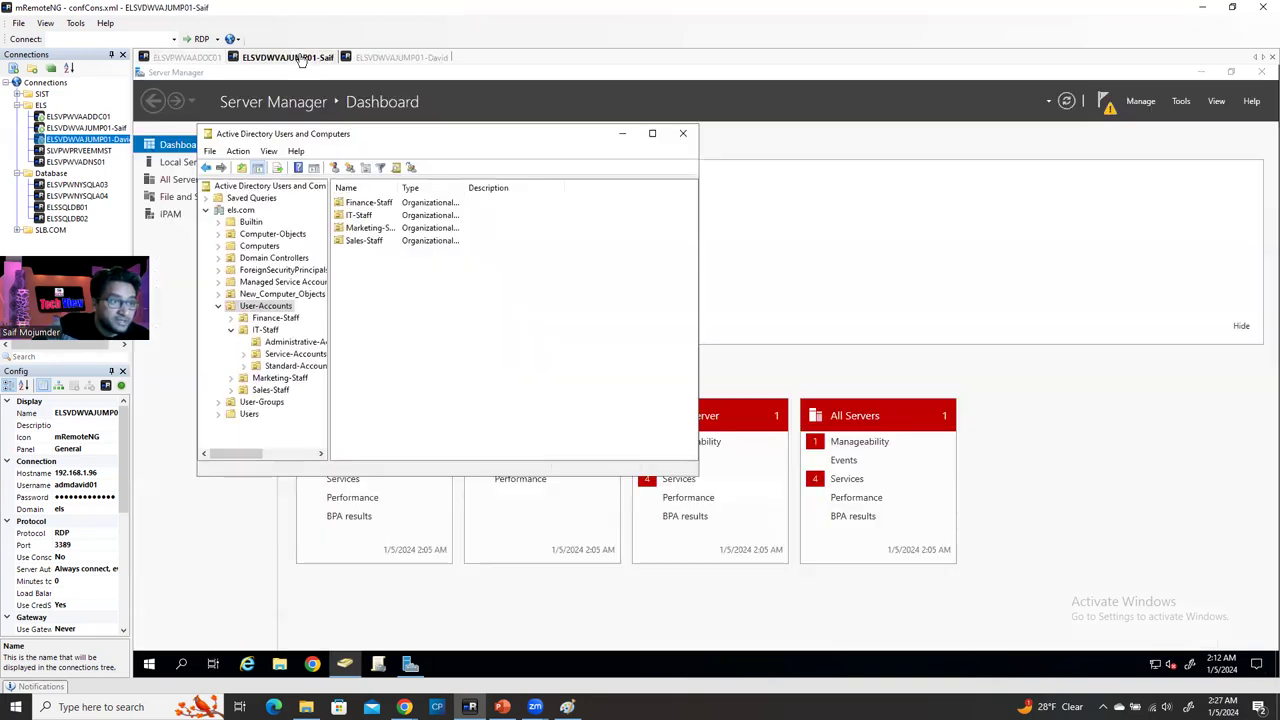
Refresh els.com on the jump server, review User-Groups' context actions, then return to ELSVPWVAADDC01.
left_click(242, 212)
left_click(315, 168)
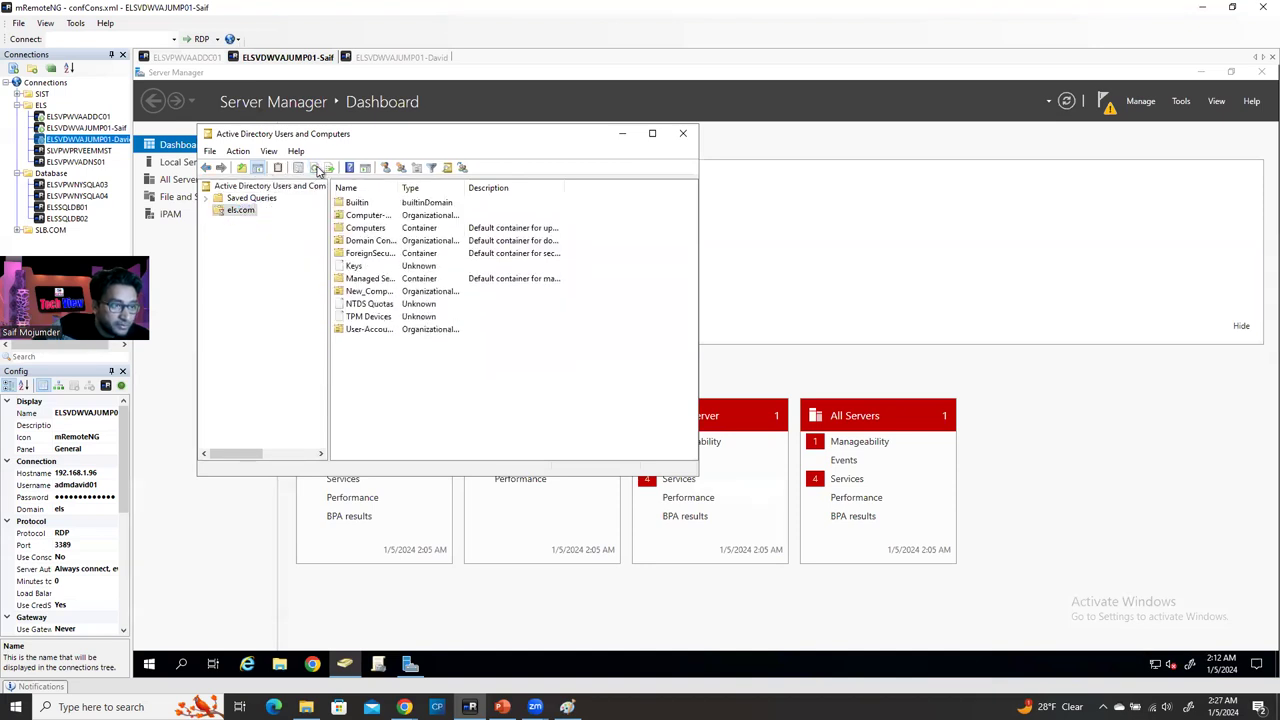
left_click(218, 318)
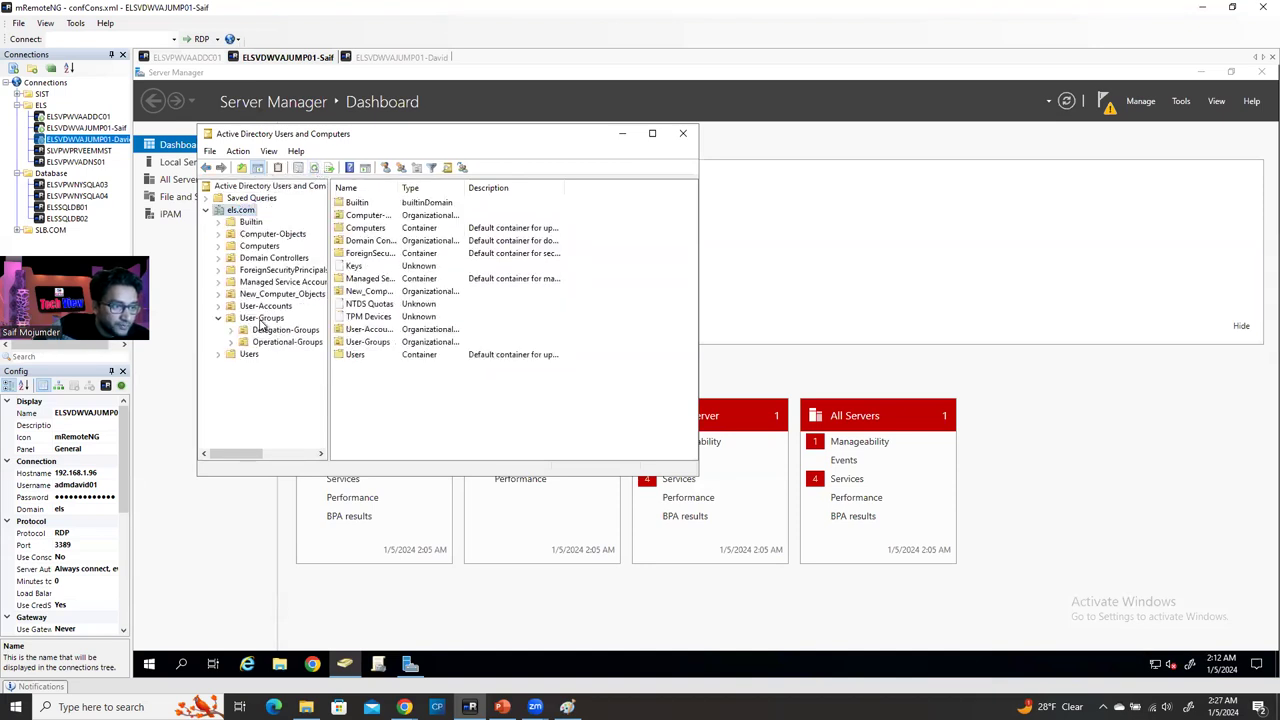
right_click(258, 318)
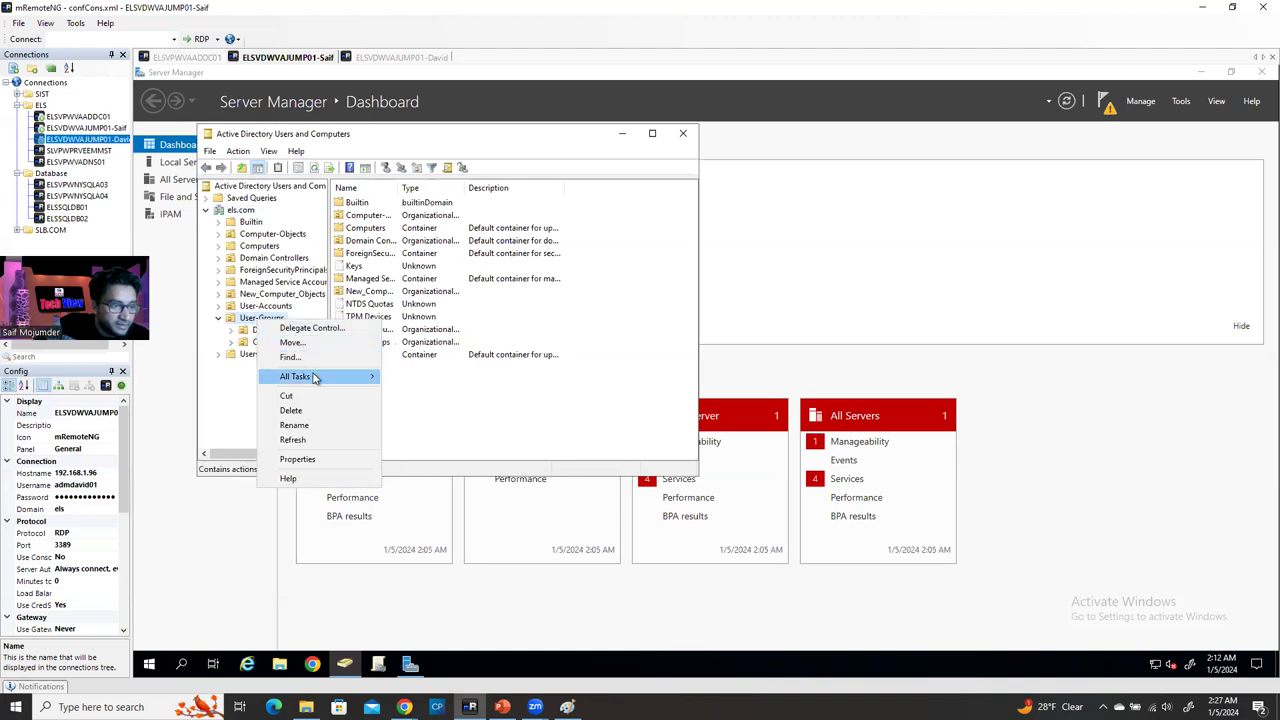
left_click(250, 320)
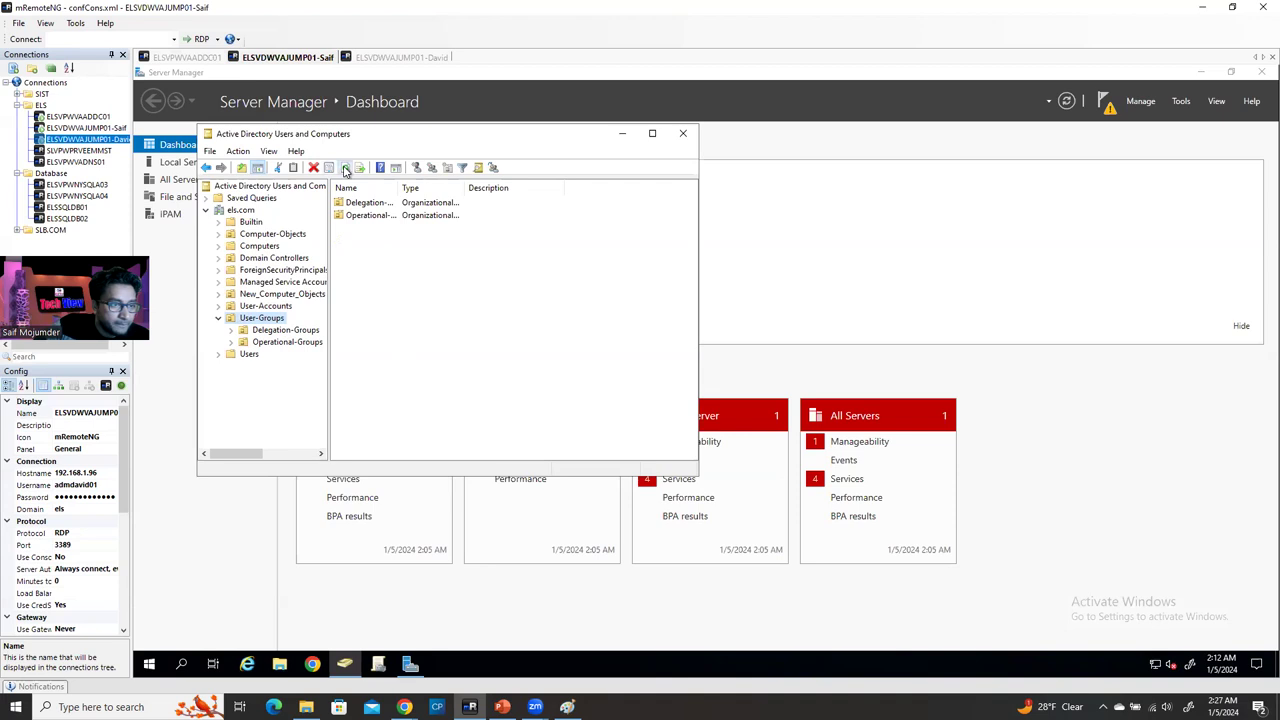
right_click(258, 322)
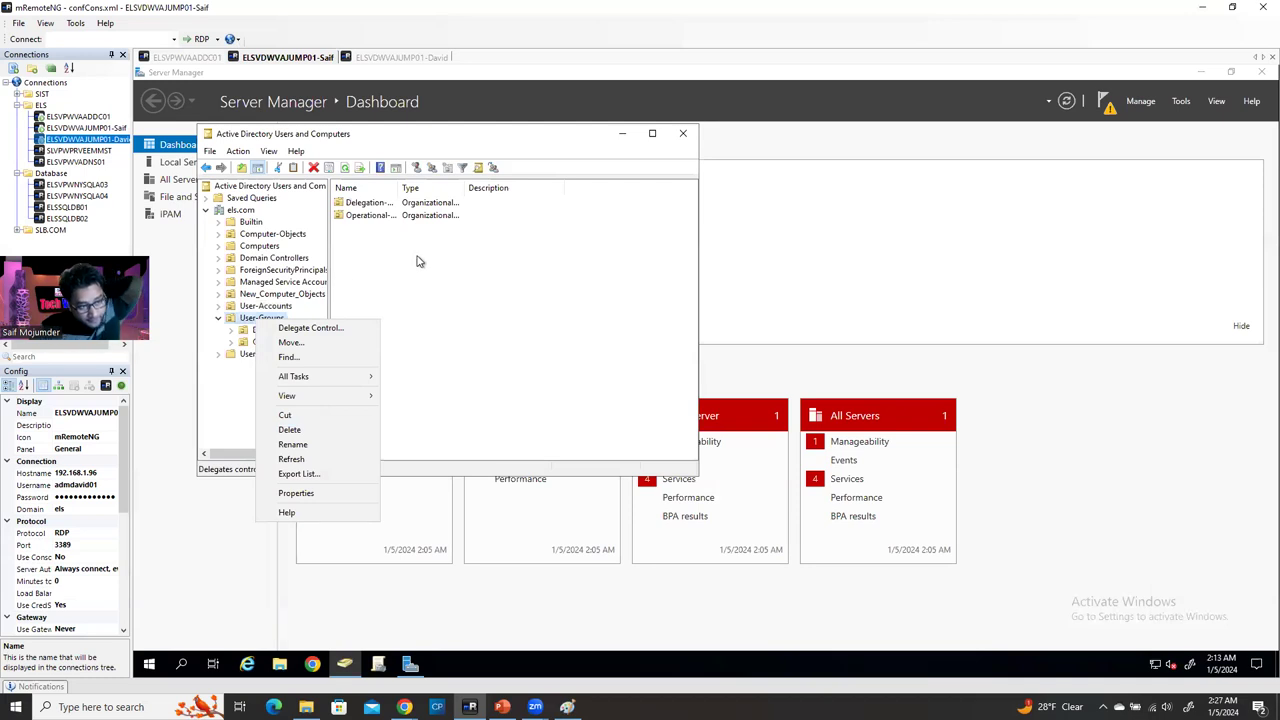
left_click(200, 58)
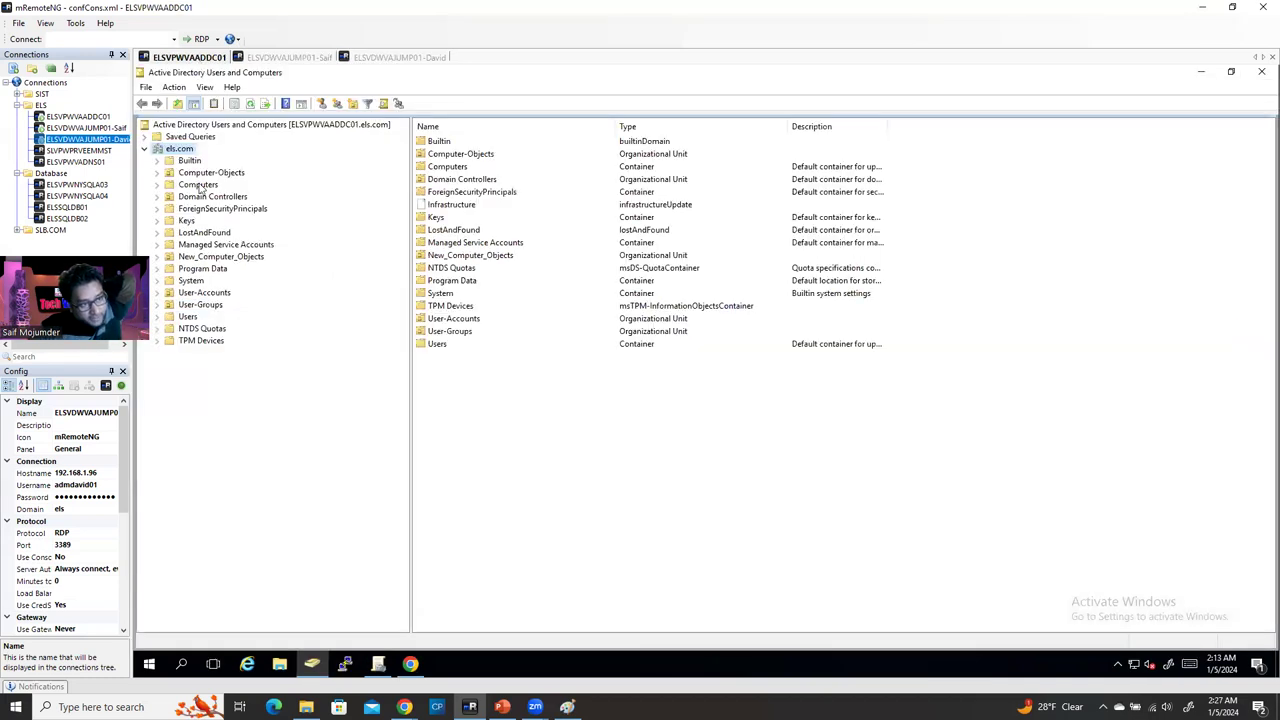
Check Server-Management's permissions in User-Groups' Advanced Security settings, then return to ELSVDWVAJUMP01.
double_click(199, 306)
left_click(200, 305)
right_click(200, 305)
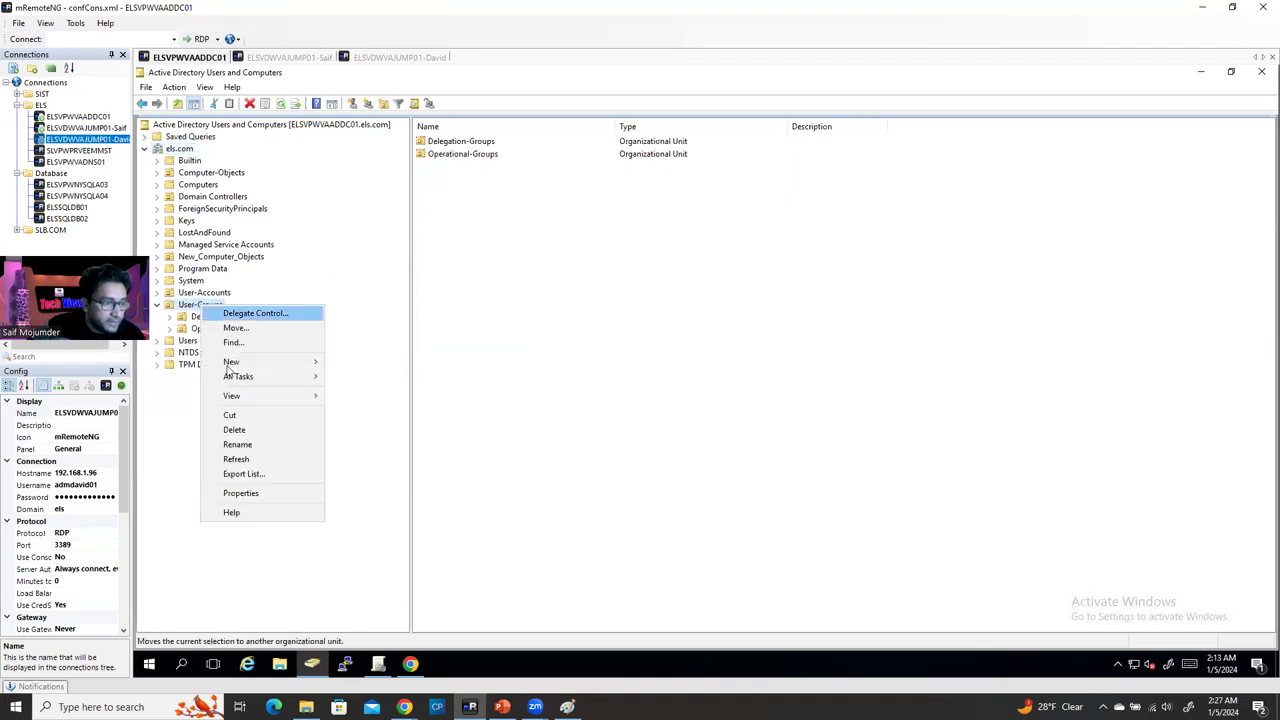
left_click(243, 493)
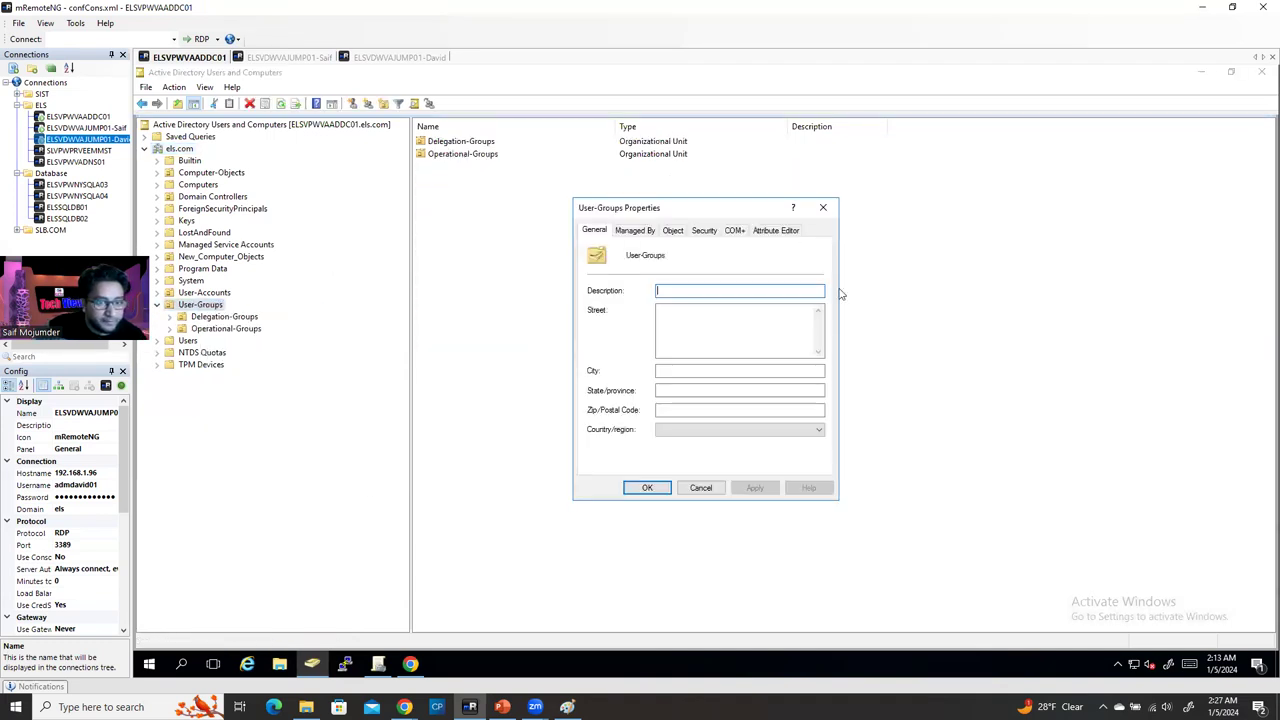
left_click(704, 230)
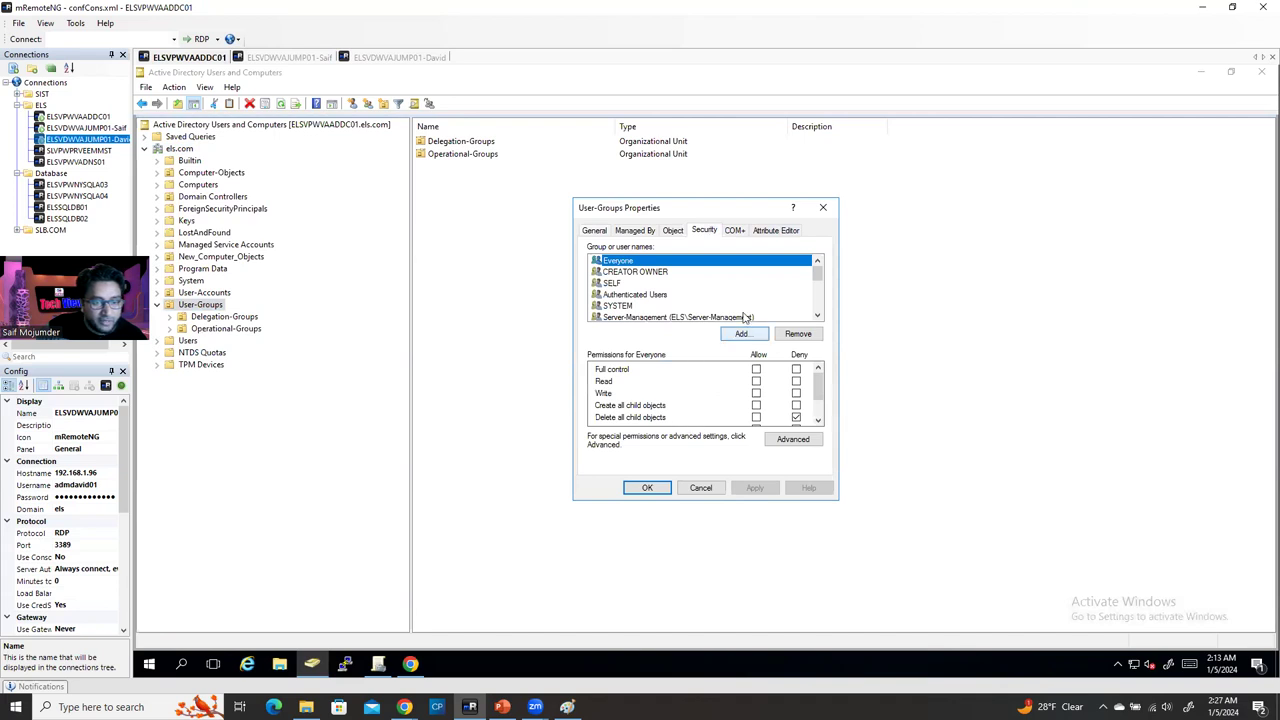
left_click(700, 317)
left_click(818, 421)
left_click(818, 421)
left_click(818, 421)
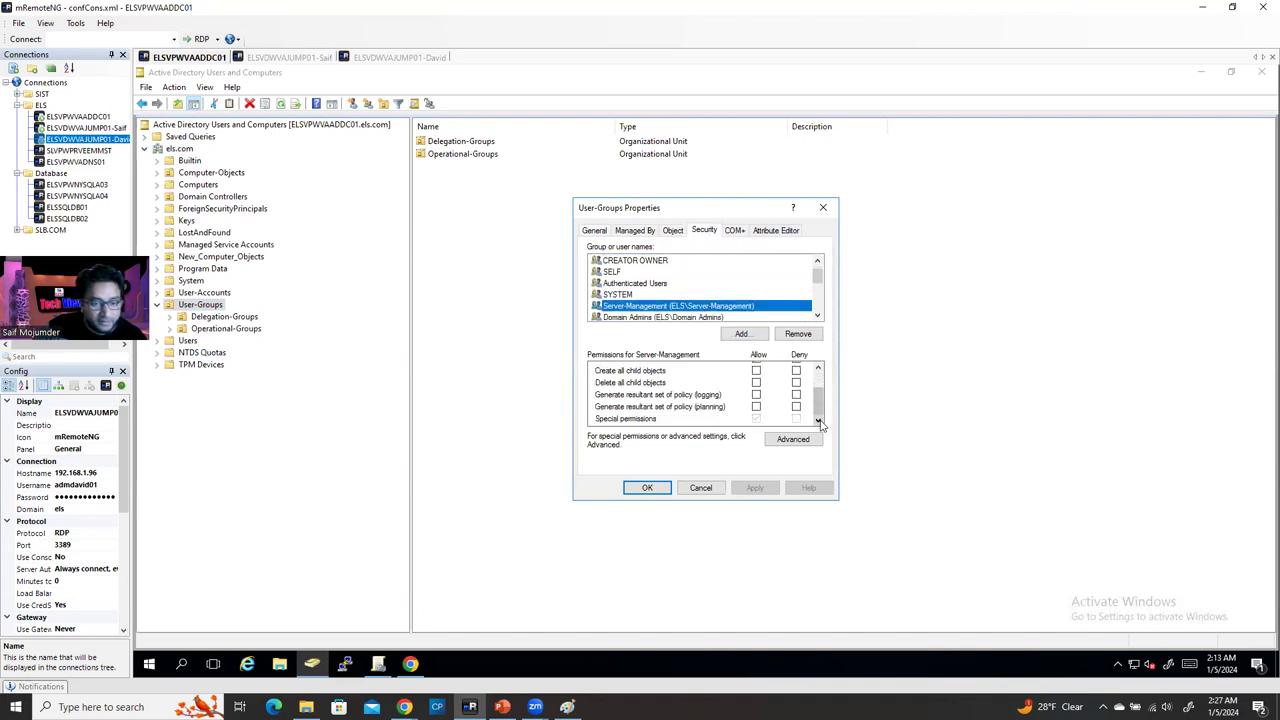
left_click(790, 440)
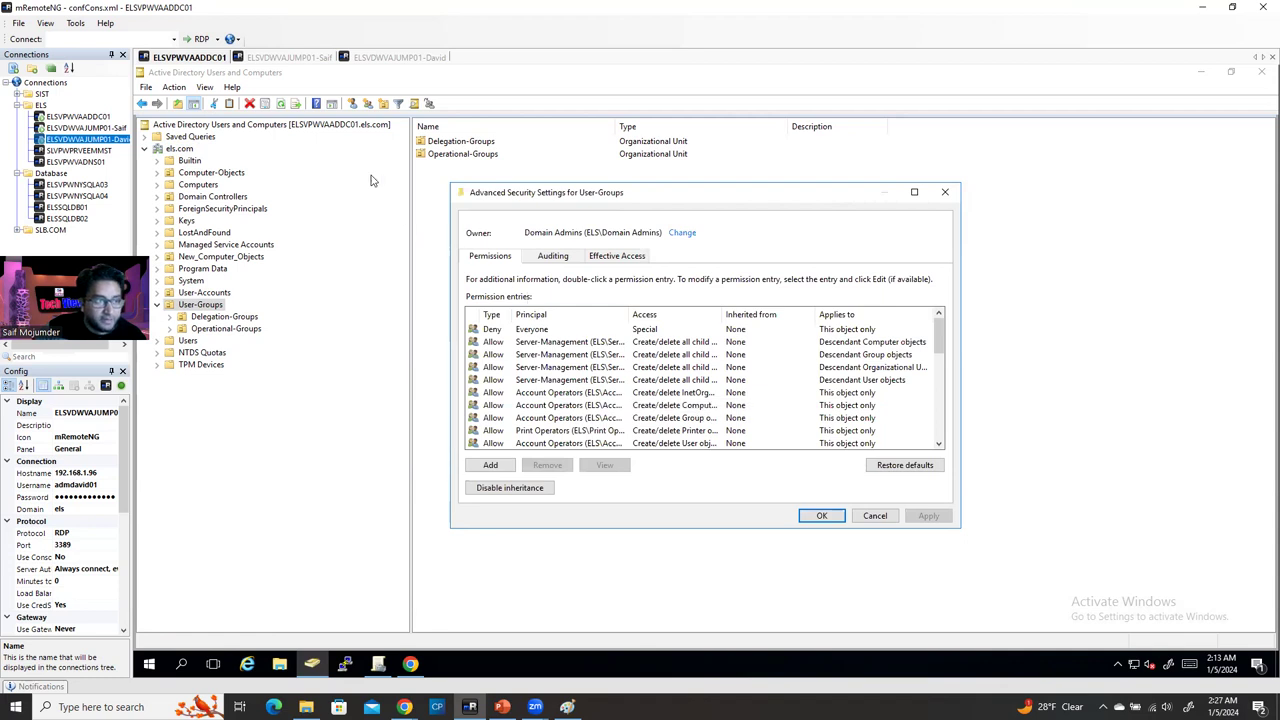
left_click(300, 58)
left_click(448, 315)
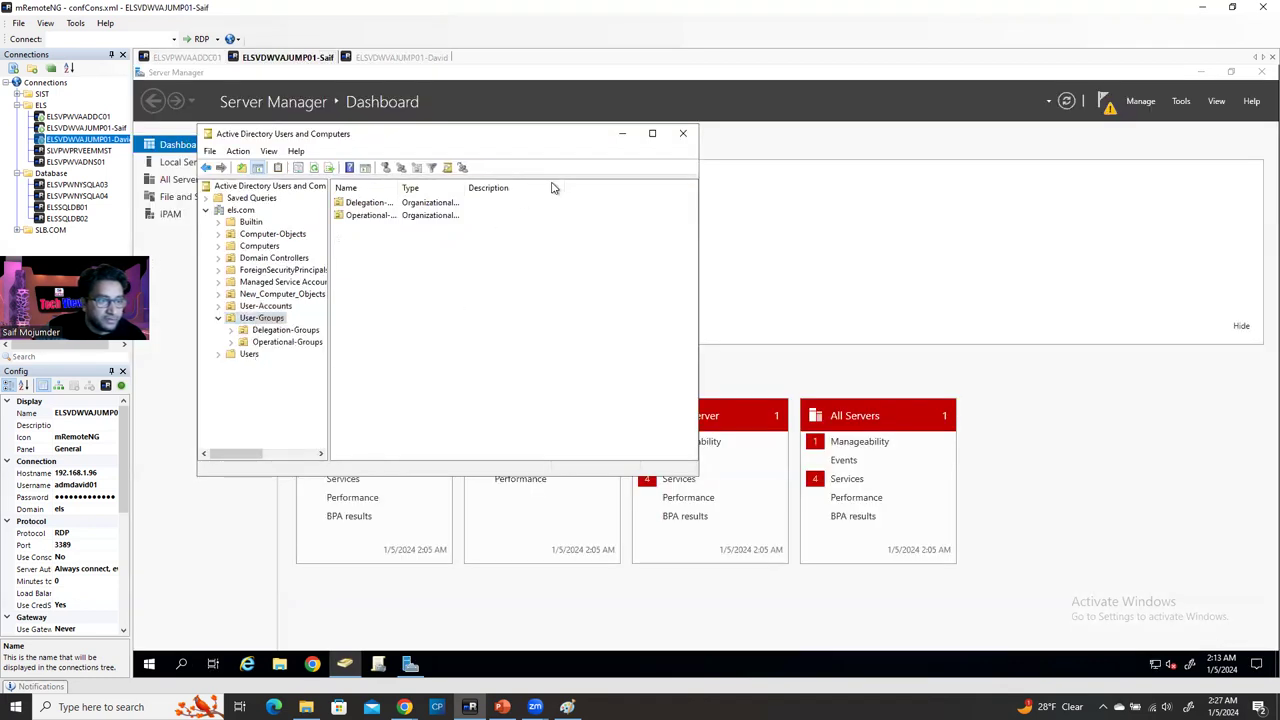
Maximize the AD console, refresh els.com and review the User-Accounts context menu.
left_click(652, 133)
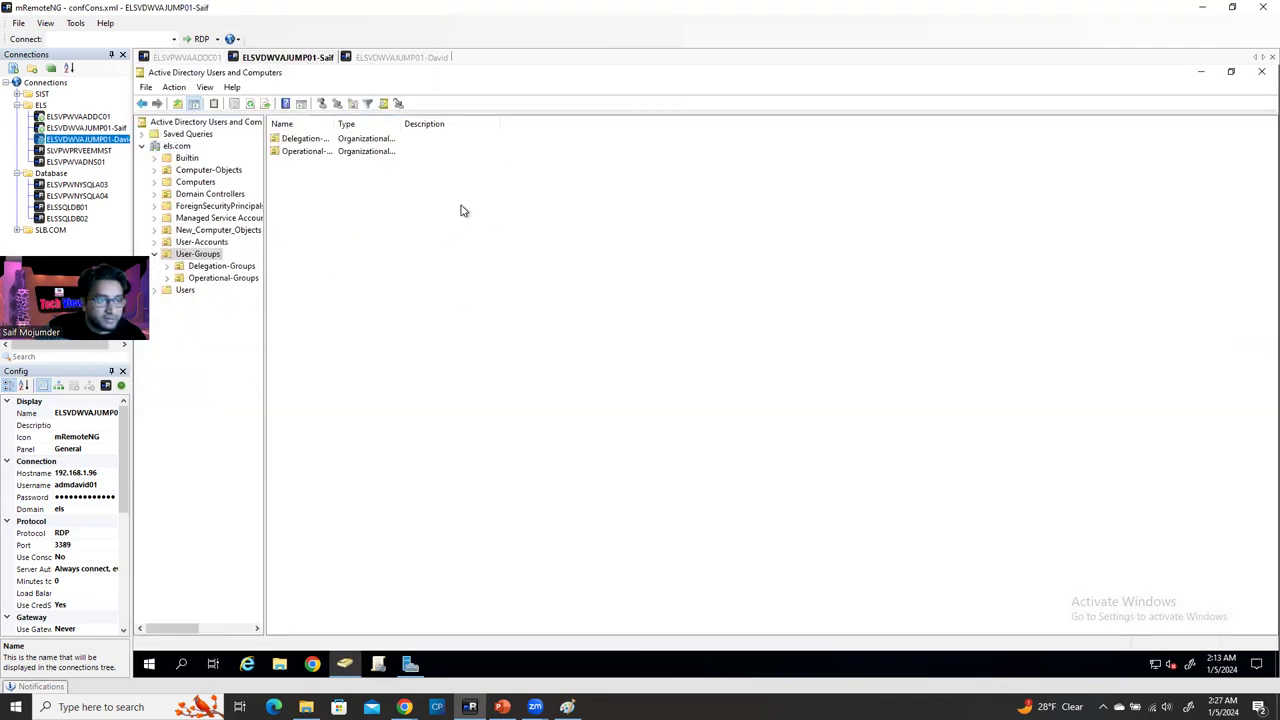
left_click(177, 146)
left_click(251, 104)
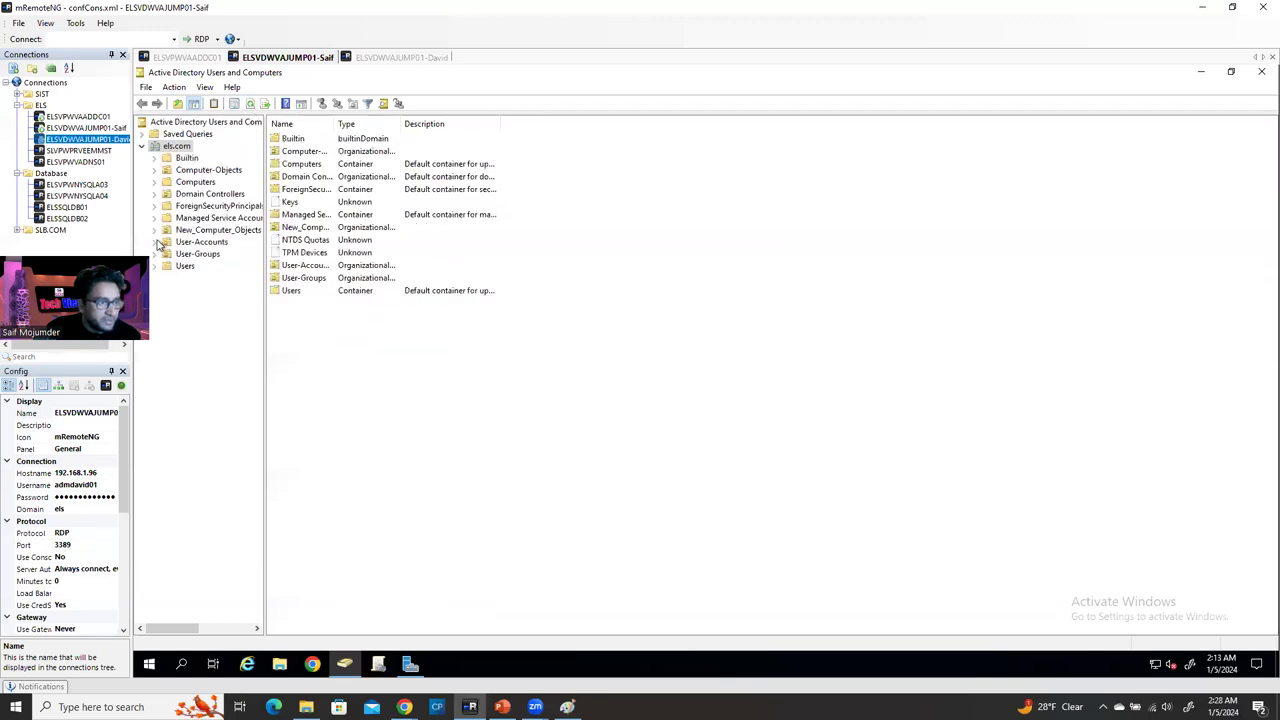
left_click(156, 243)
left_click(192, 243)
right_click(190, 249)
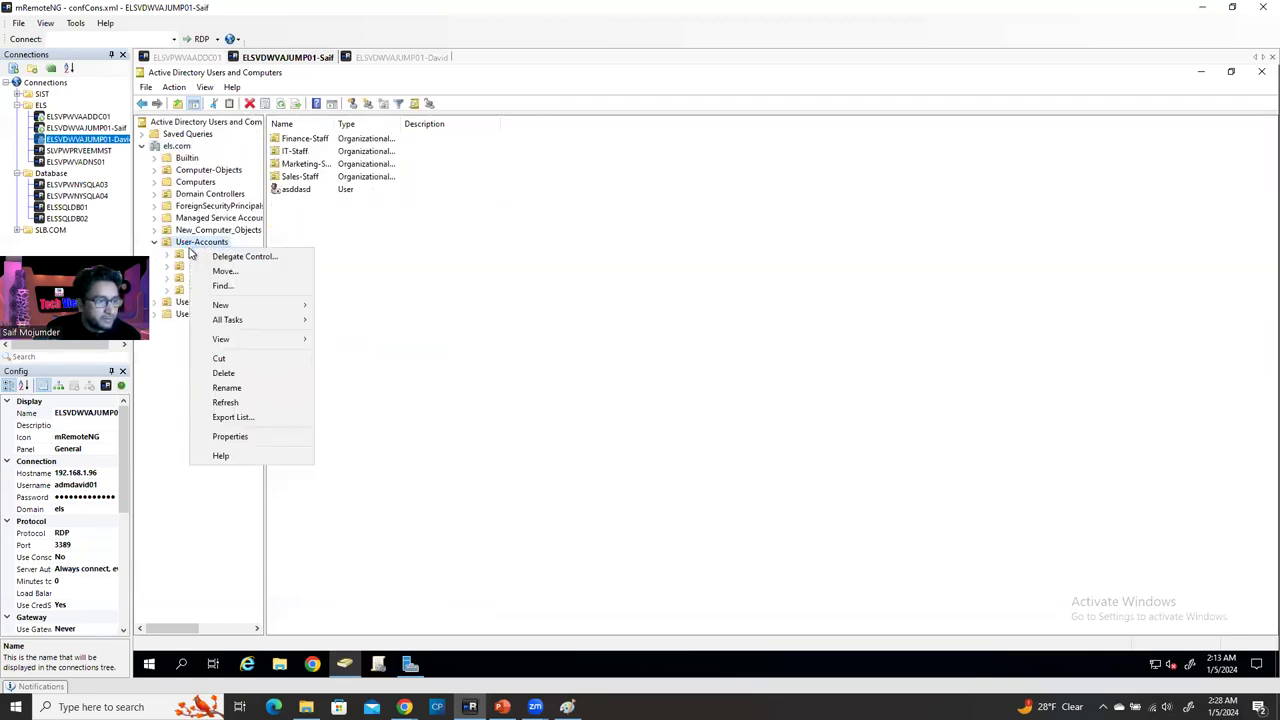
mouse_move(232, 307)
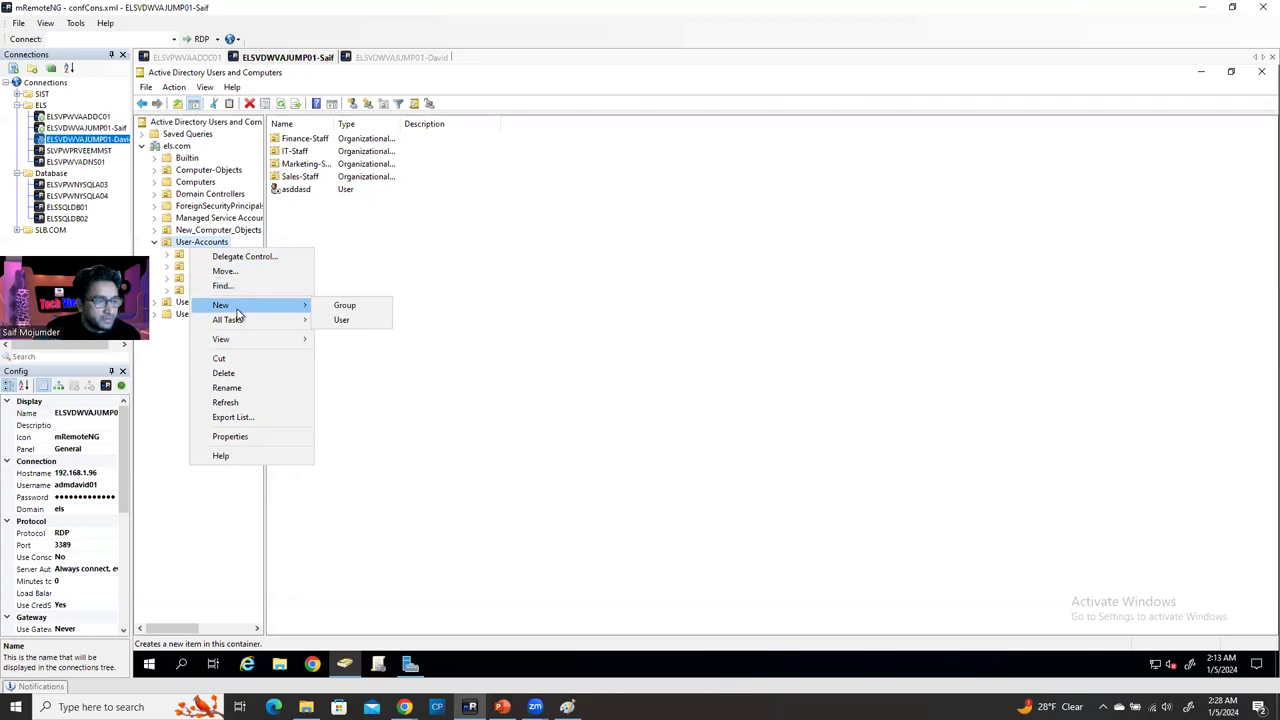
left_click(176, 374)
Review the User-Groups context menu, then open the remote Windows Start menu.
left_click(195, 303)
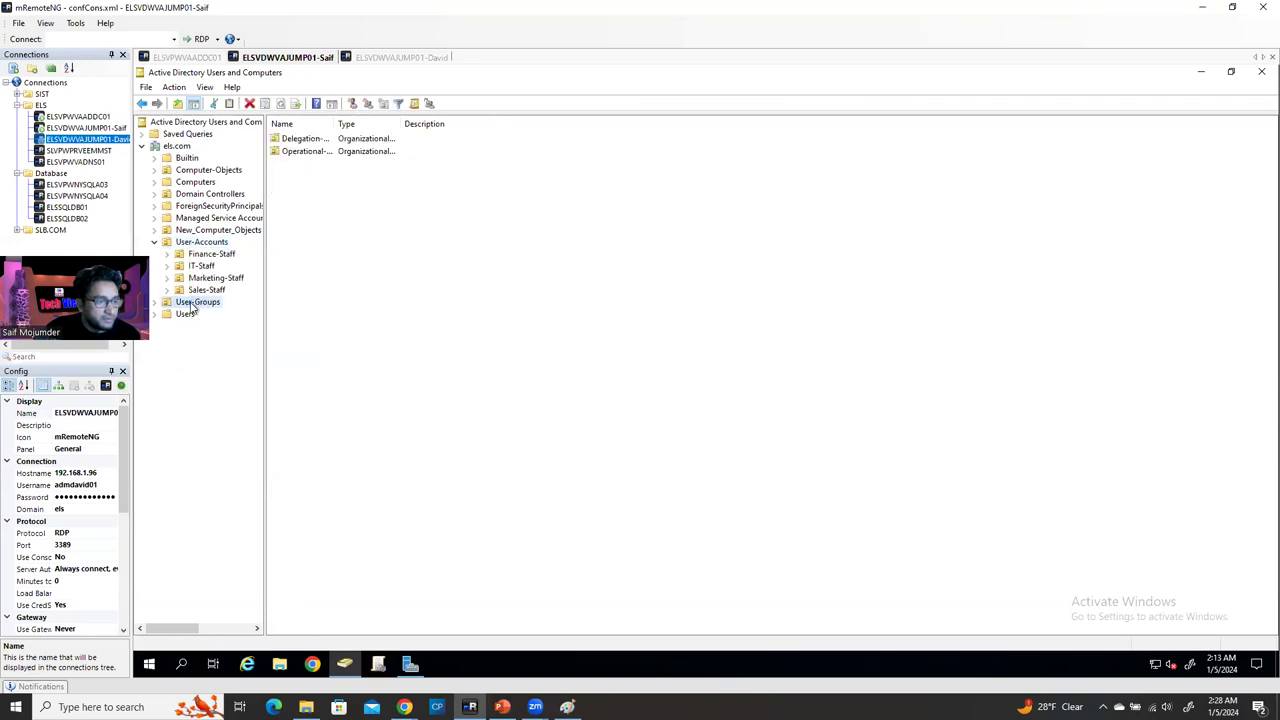
right_click(193, 308)
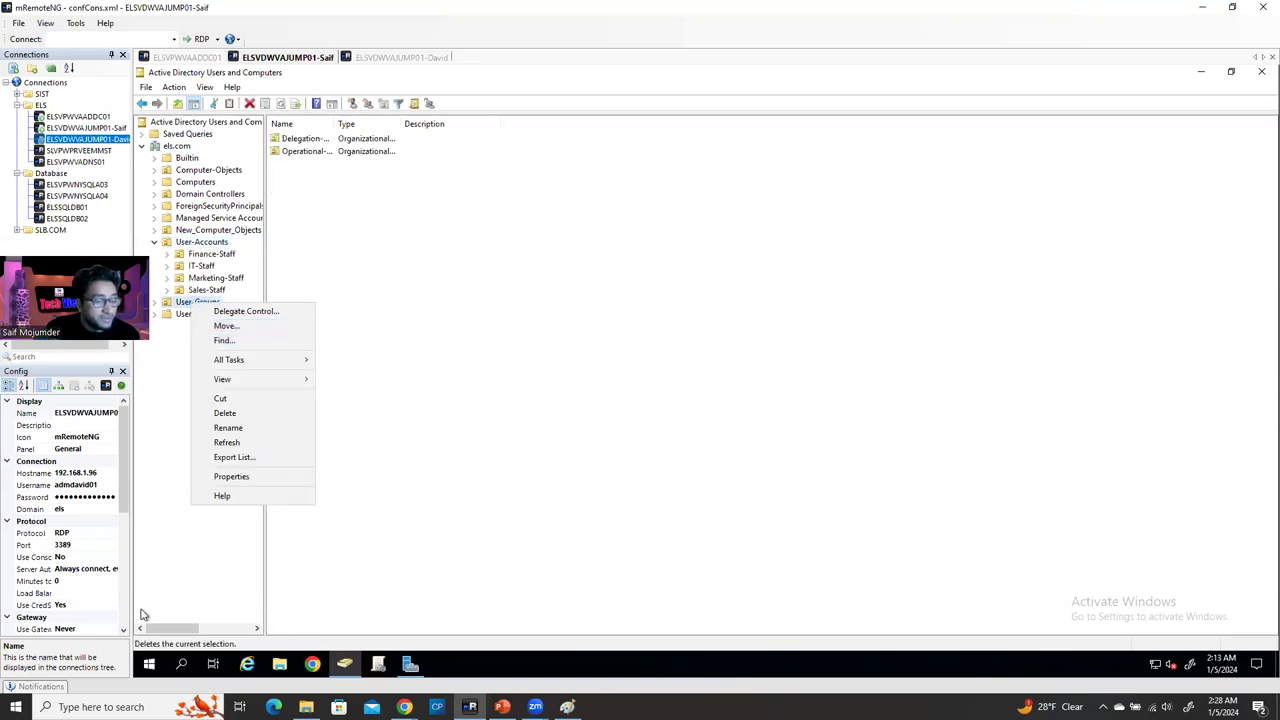
left_click(149, 664)
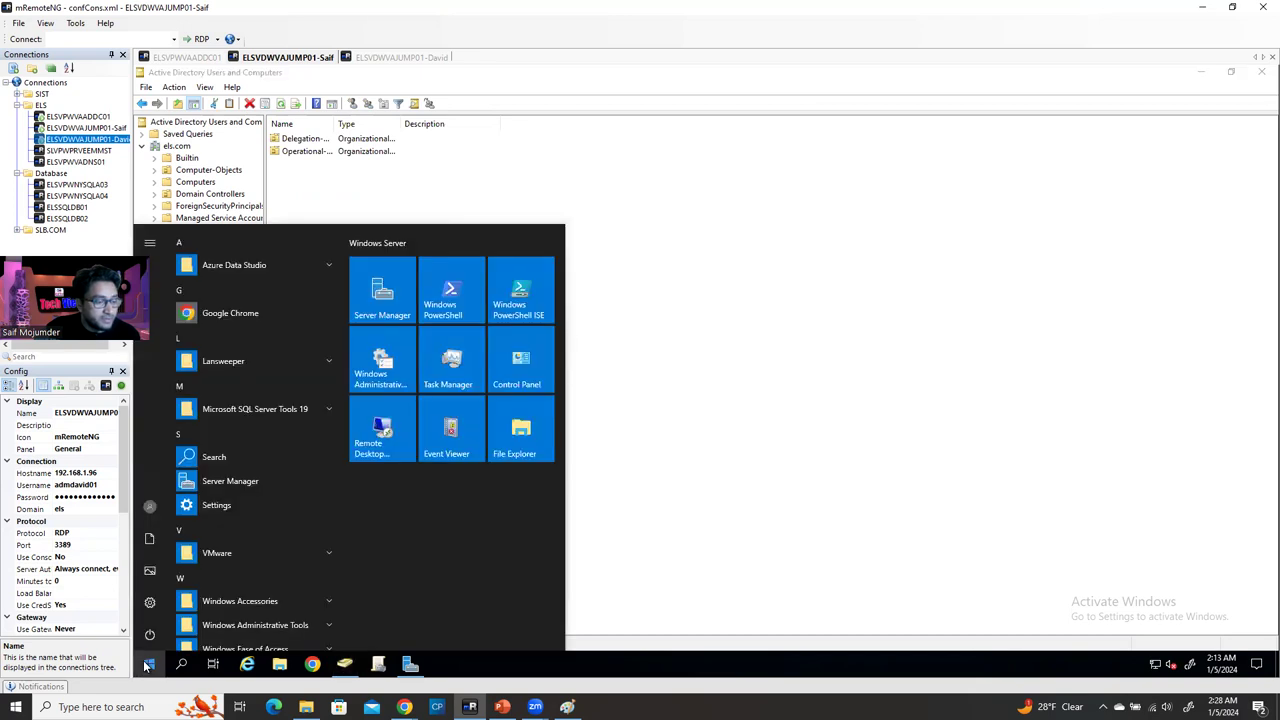
Sign out of this jump-server session and connect to the other ELSVDWVAJUMP01 connection.
left_click(150, 507)
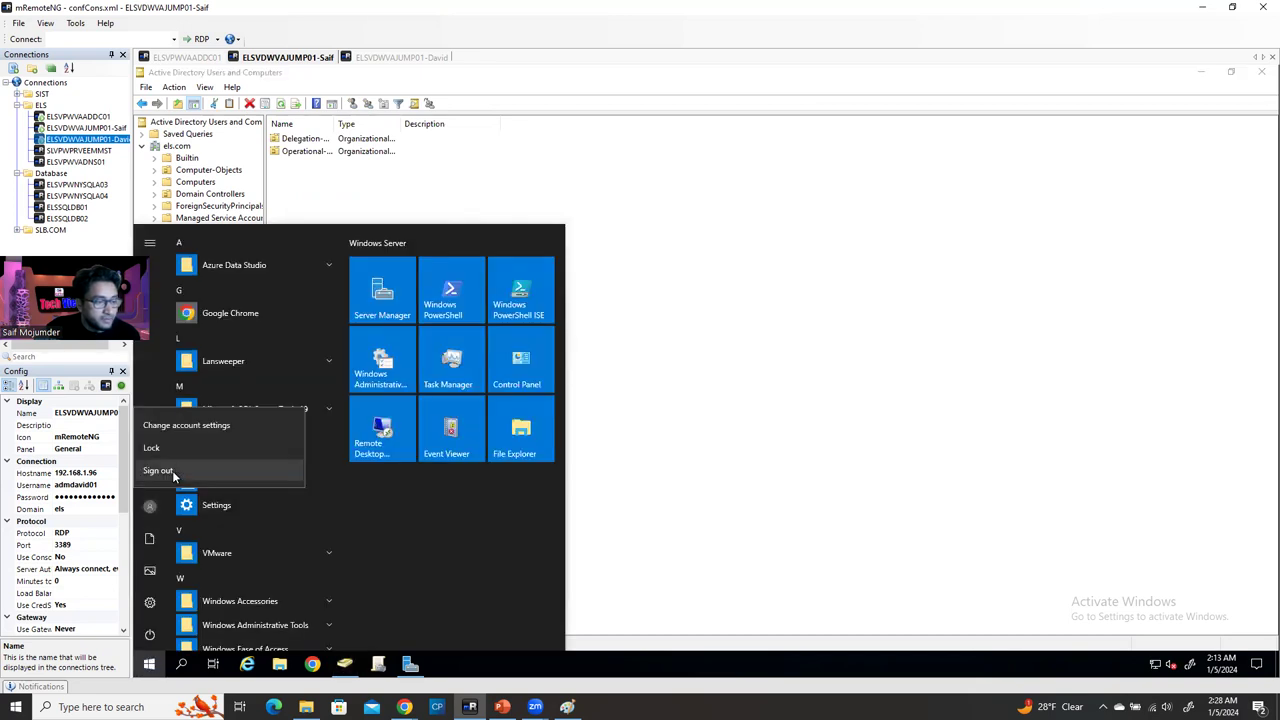
left_click(174, 474)
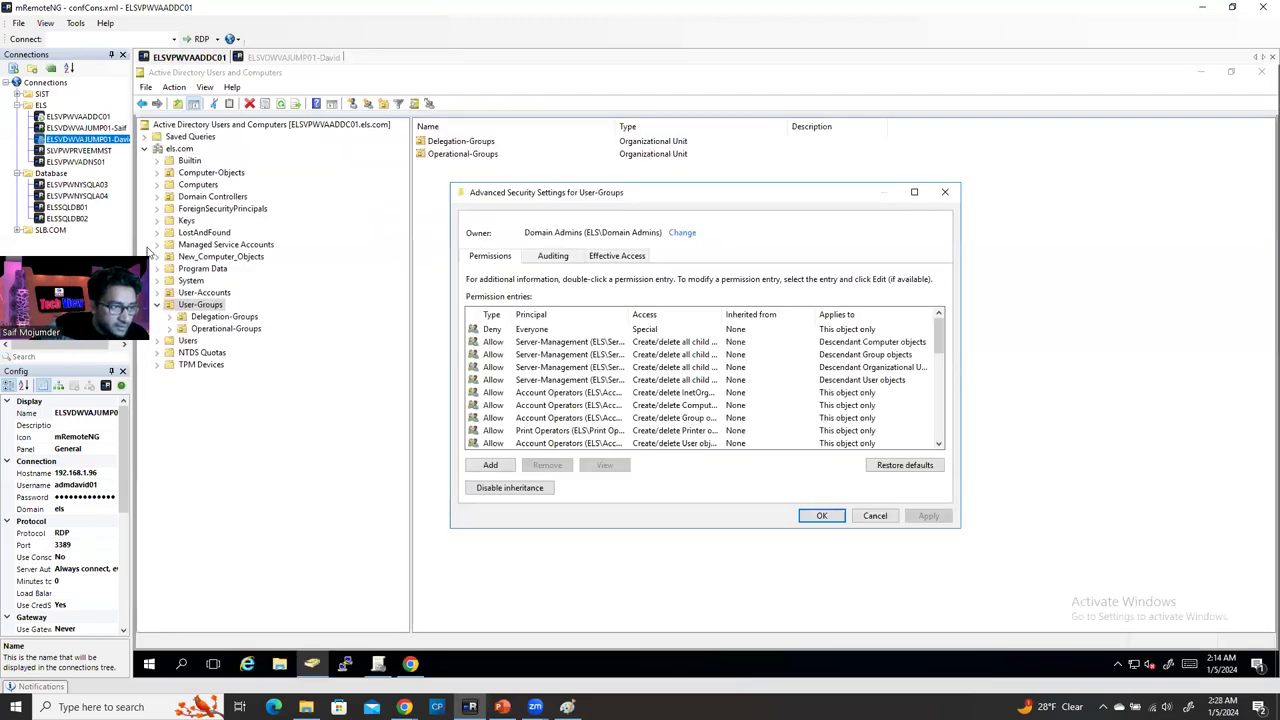
left_click(90, 128)
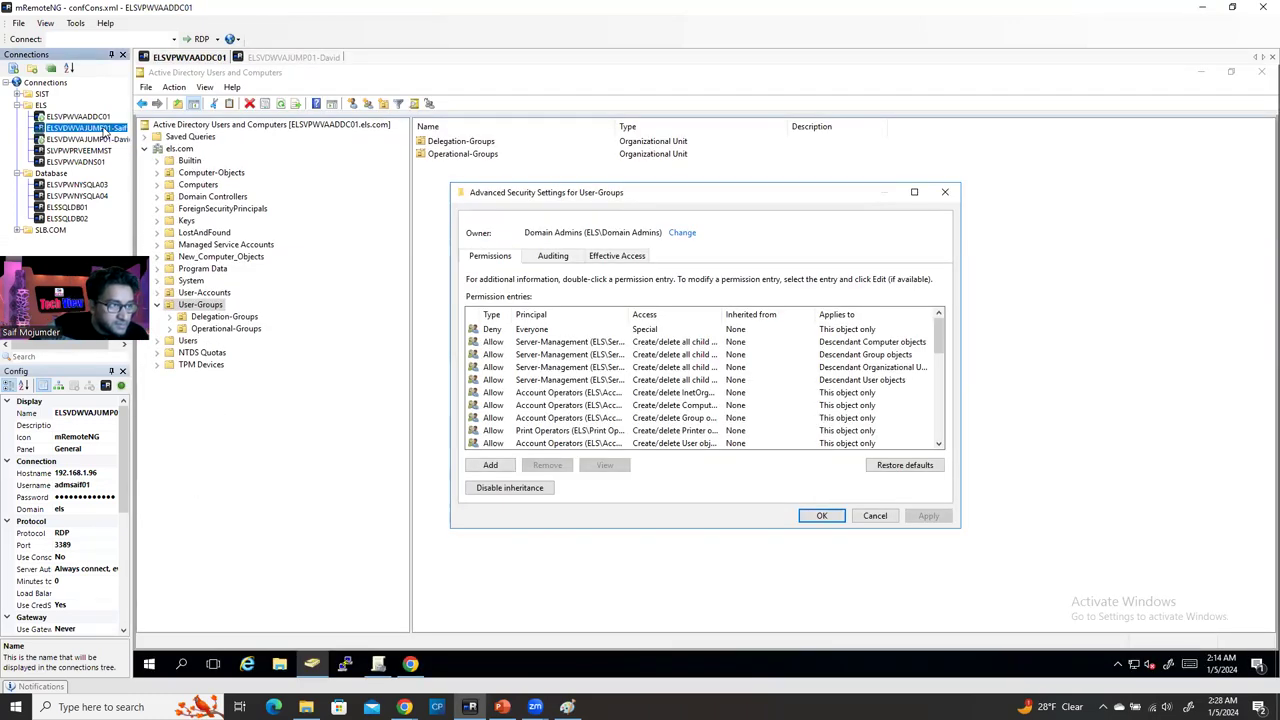
double_click(104, 130)
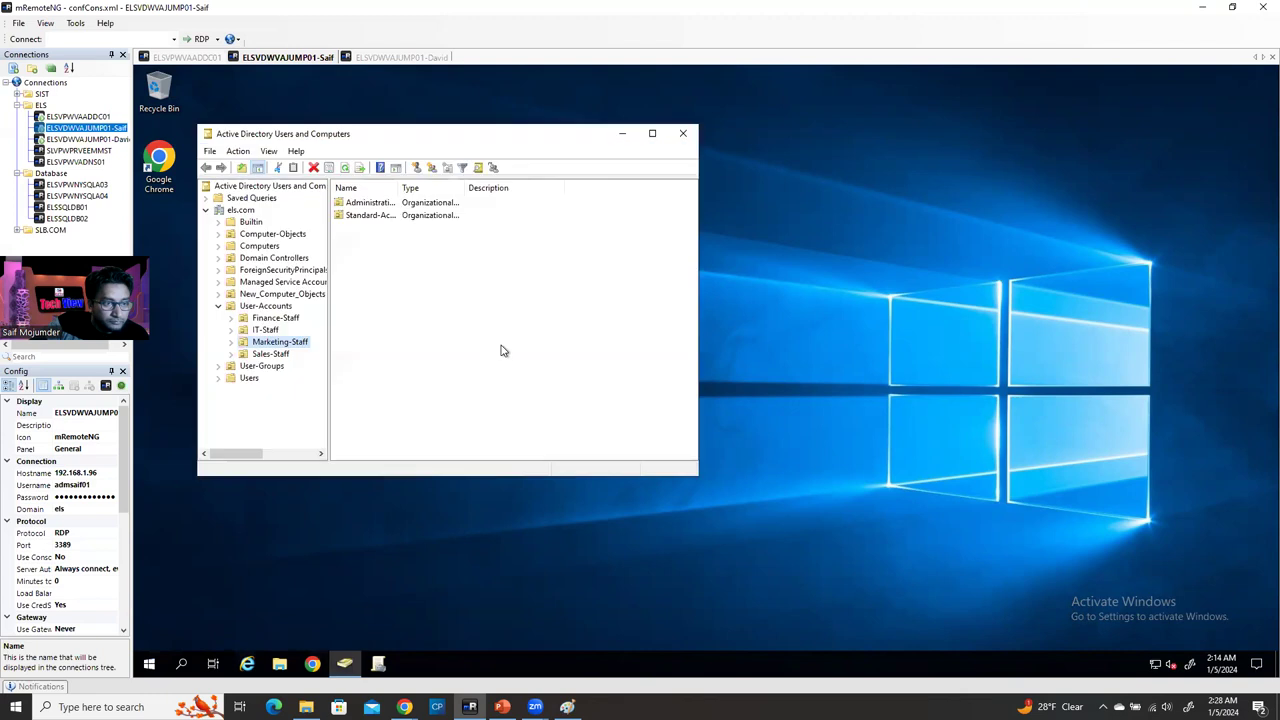
Expand User-Groups and review the actions available on User-Groups and Delegation-Groups.
left_click(219, 366)
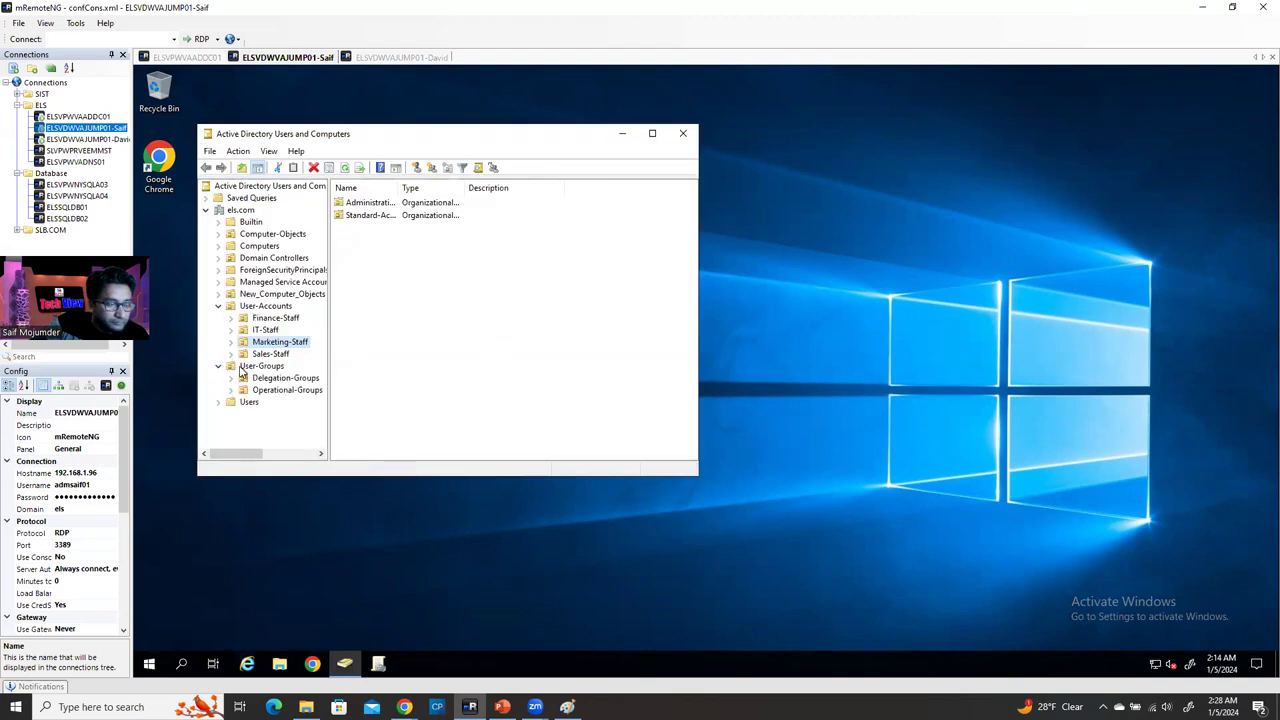
right_click(241, 370)
key("Escape")
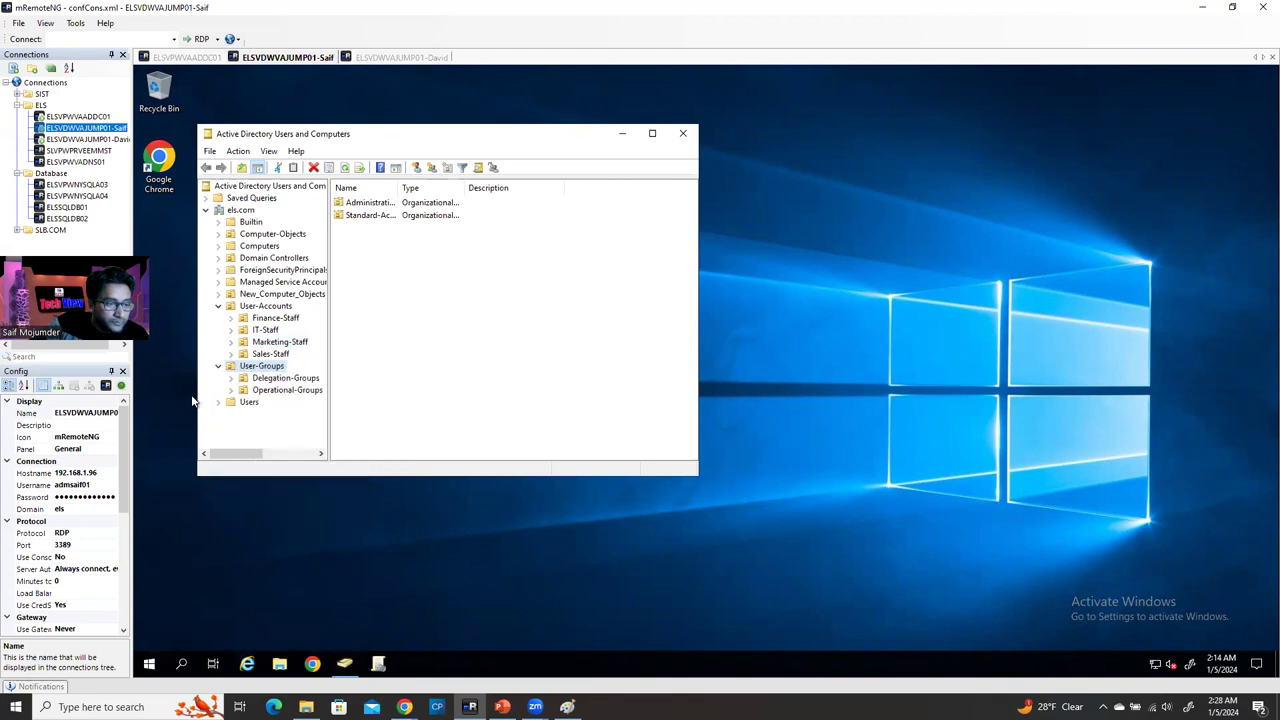
left_click(245, 378)
right_click(246, 380)
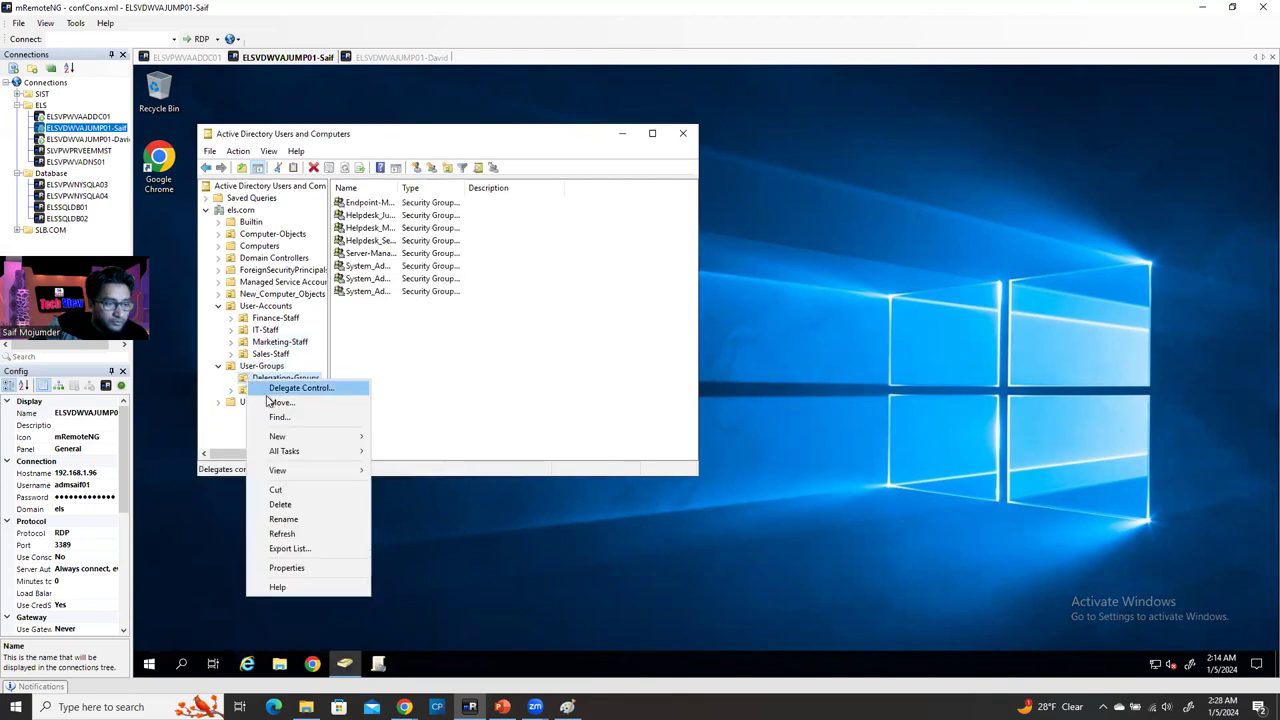
mouse_move(305, 441)
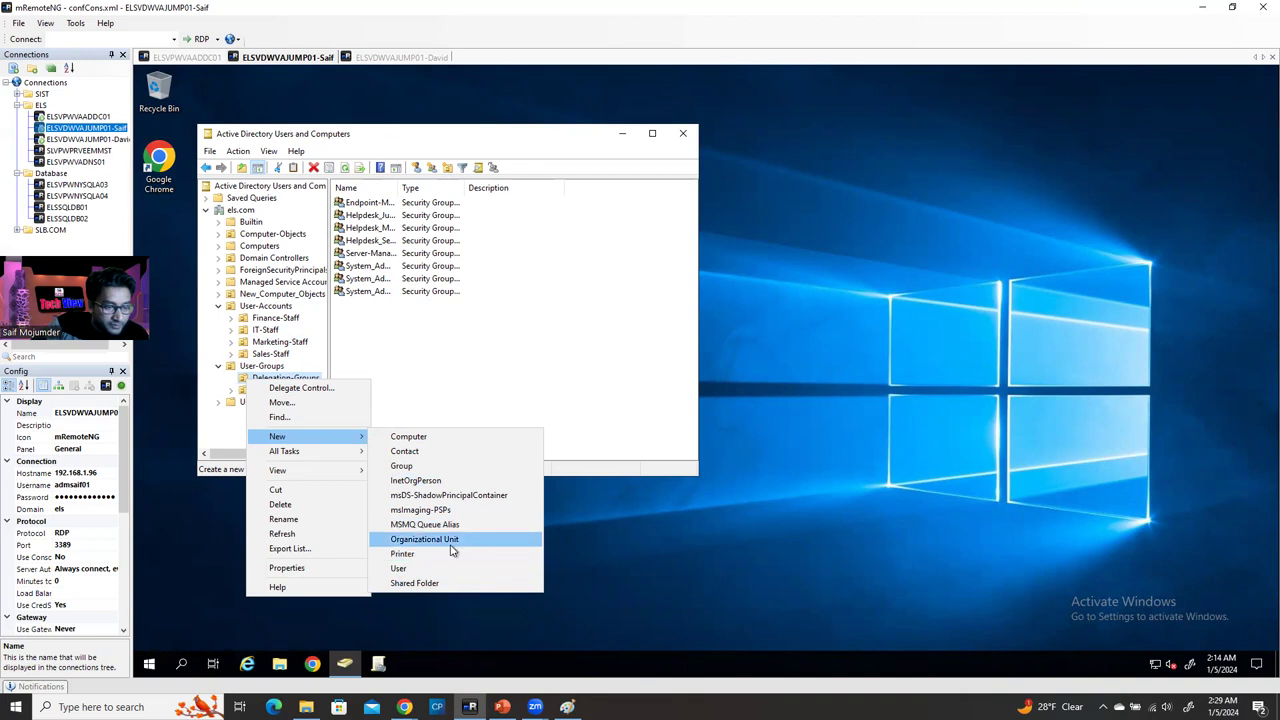
left_click(234, 395)
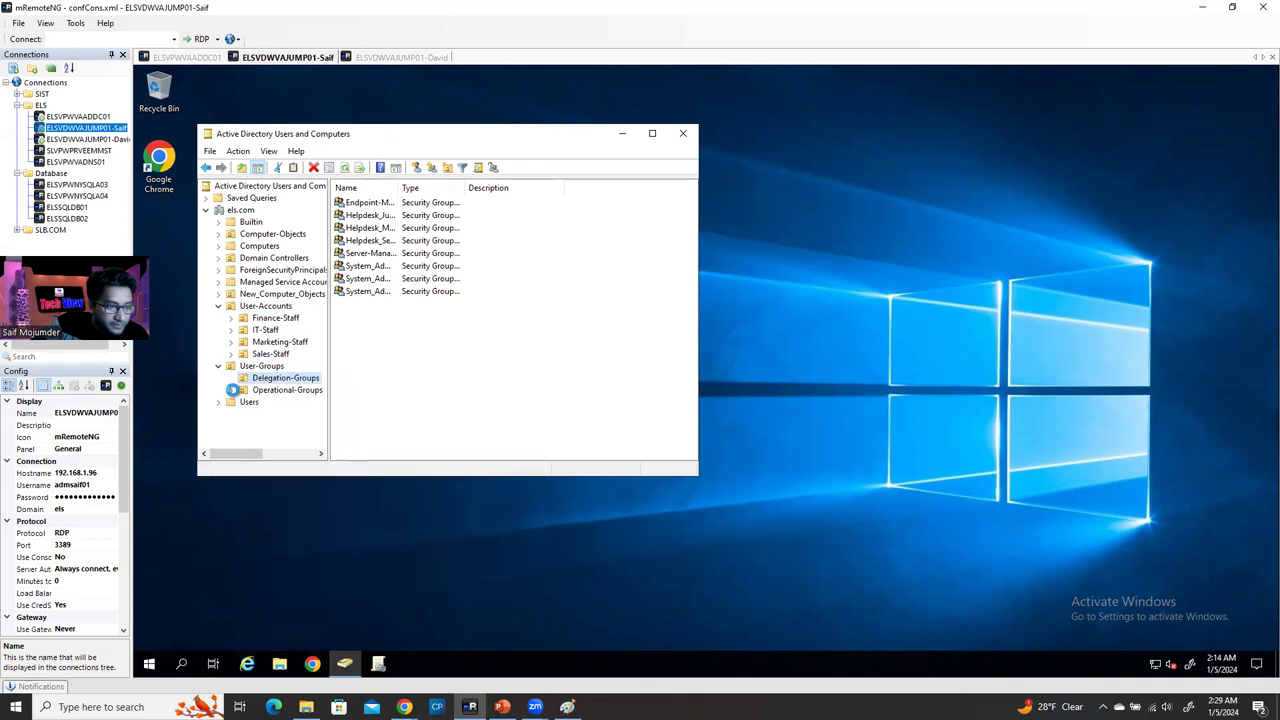
Create a test computer 'asds' in Operational-Groups, then delete it.
right_click(274, 390)
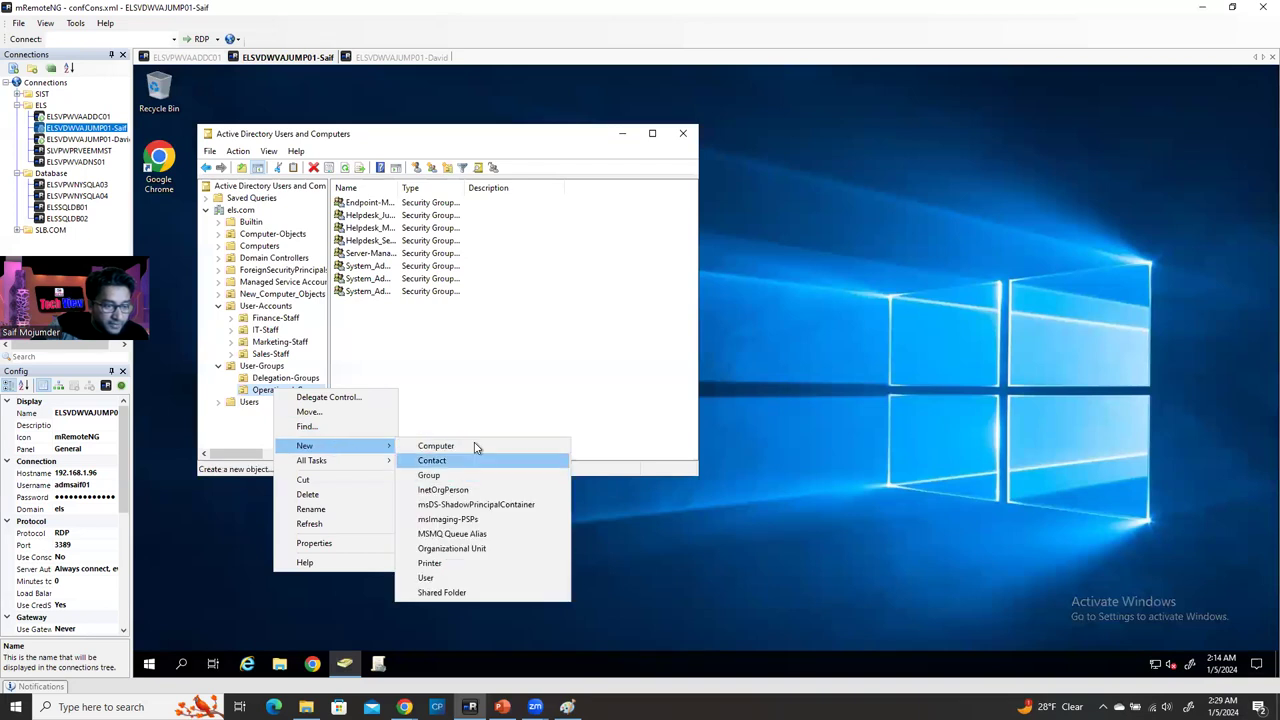
left_click(468, 453)
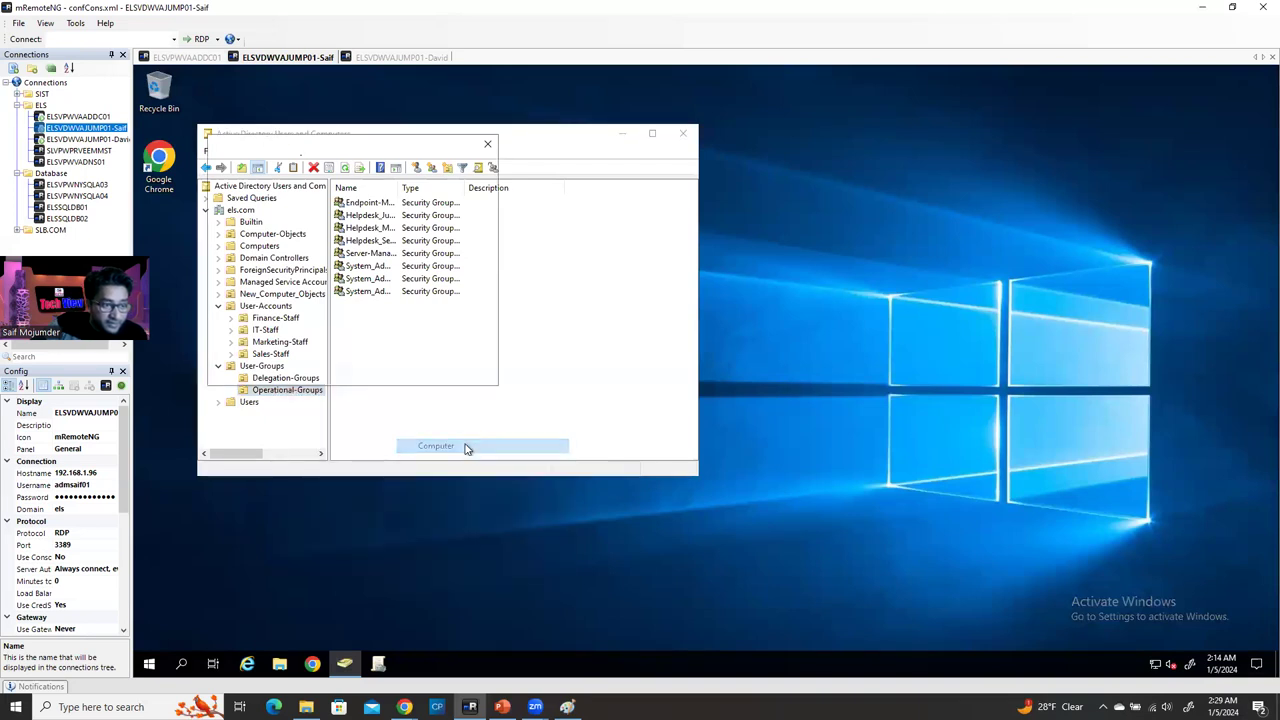
type("asds")
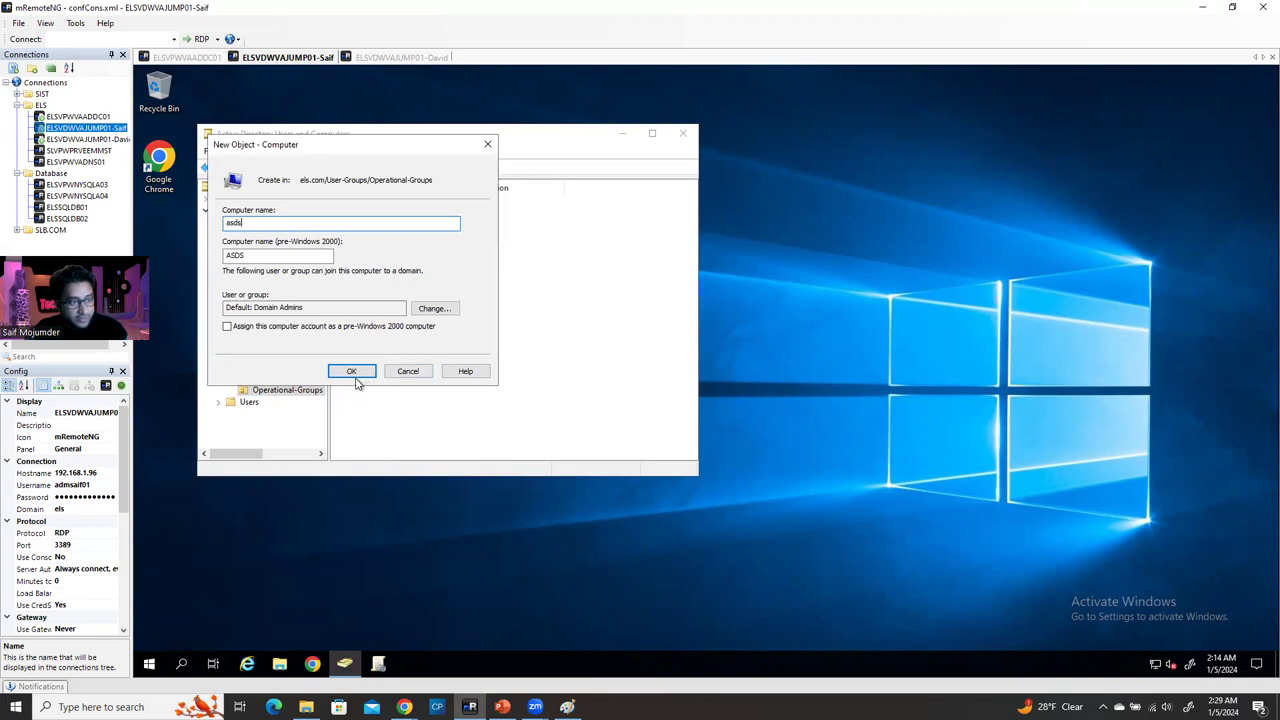
left_click(352, 371)
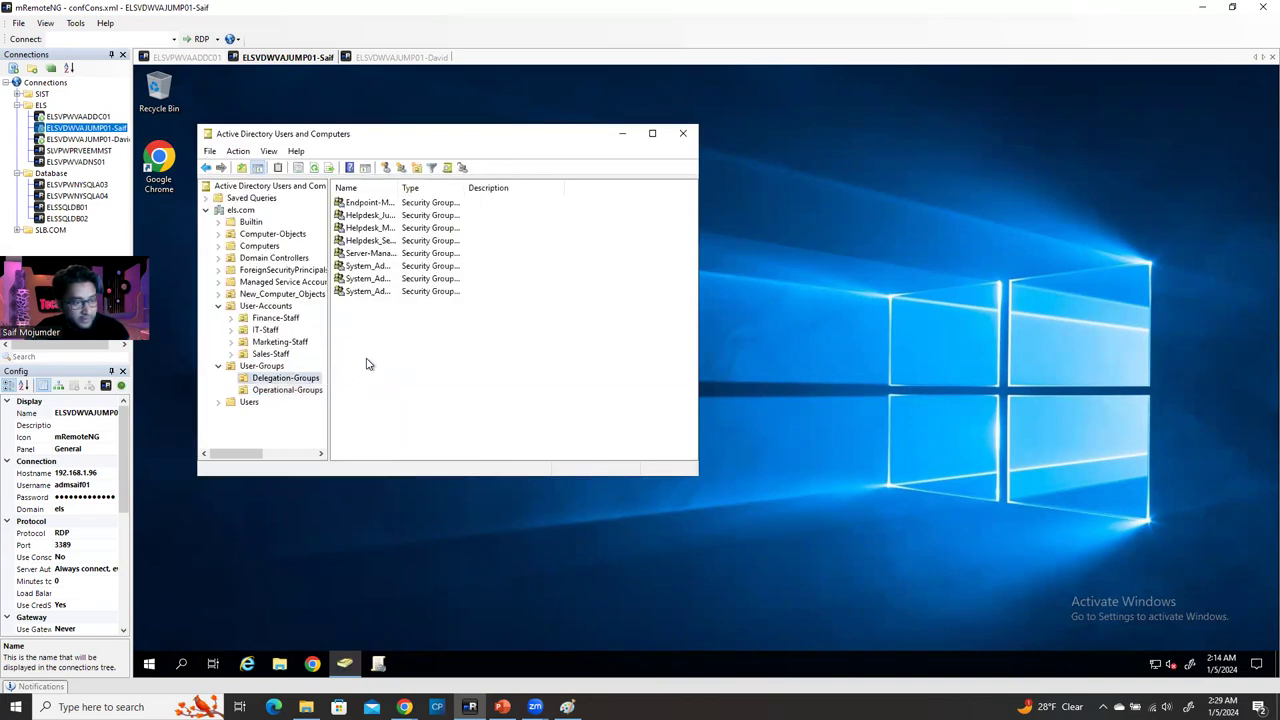
left_click(293, 390)
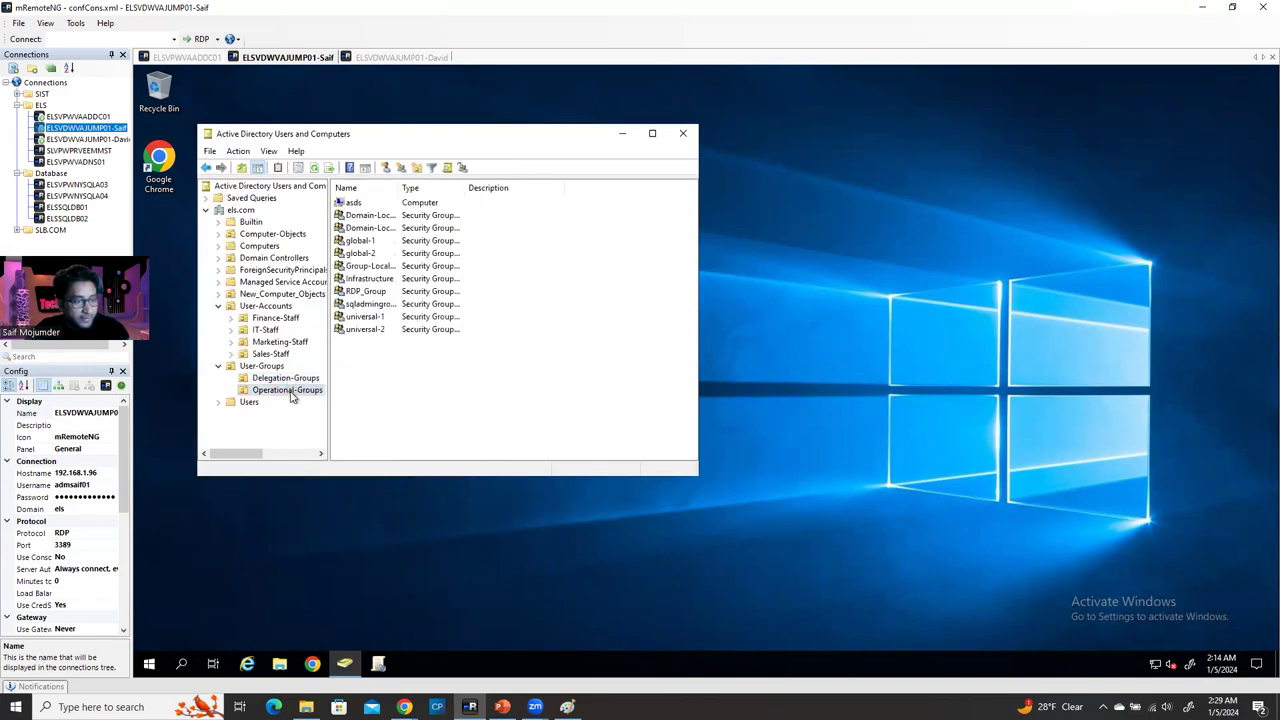
left_click(353, 205)
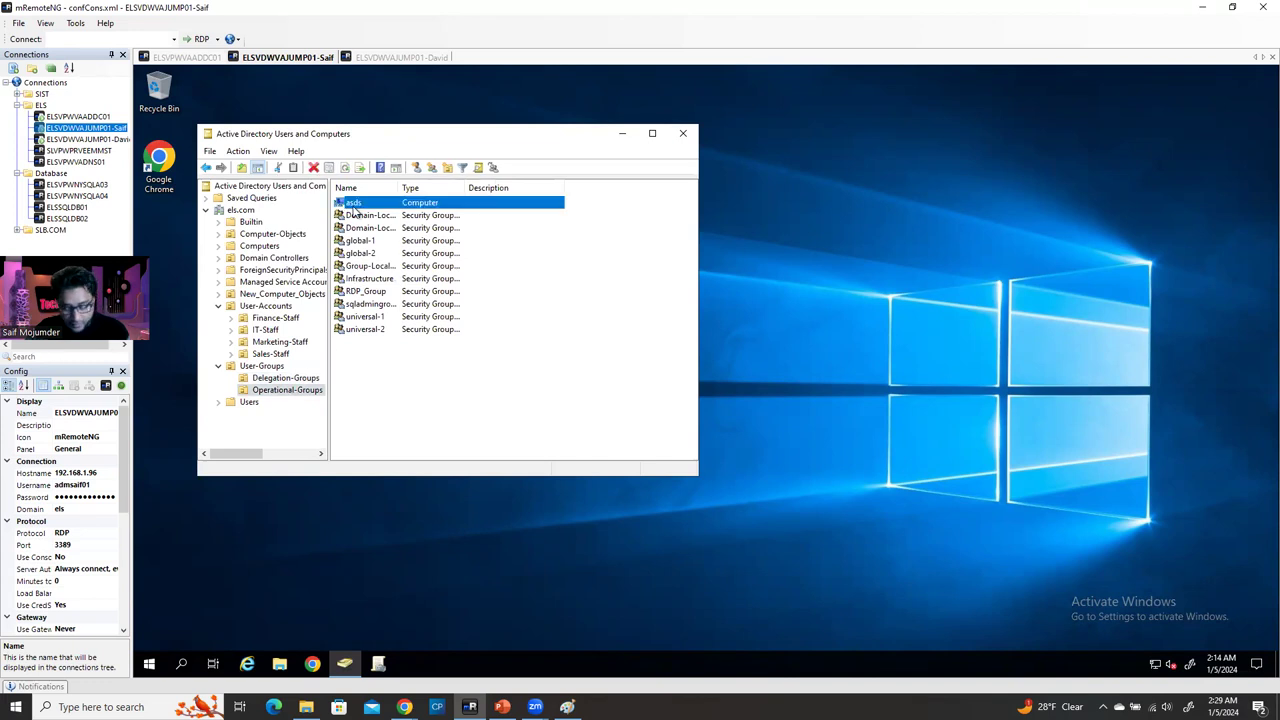
key("Delete")
left_click(742, 414)
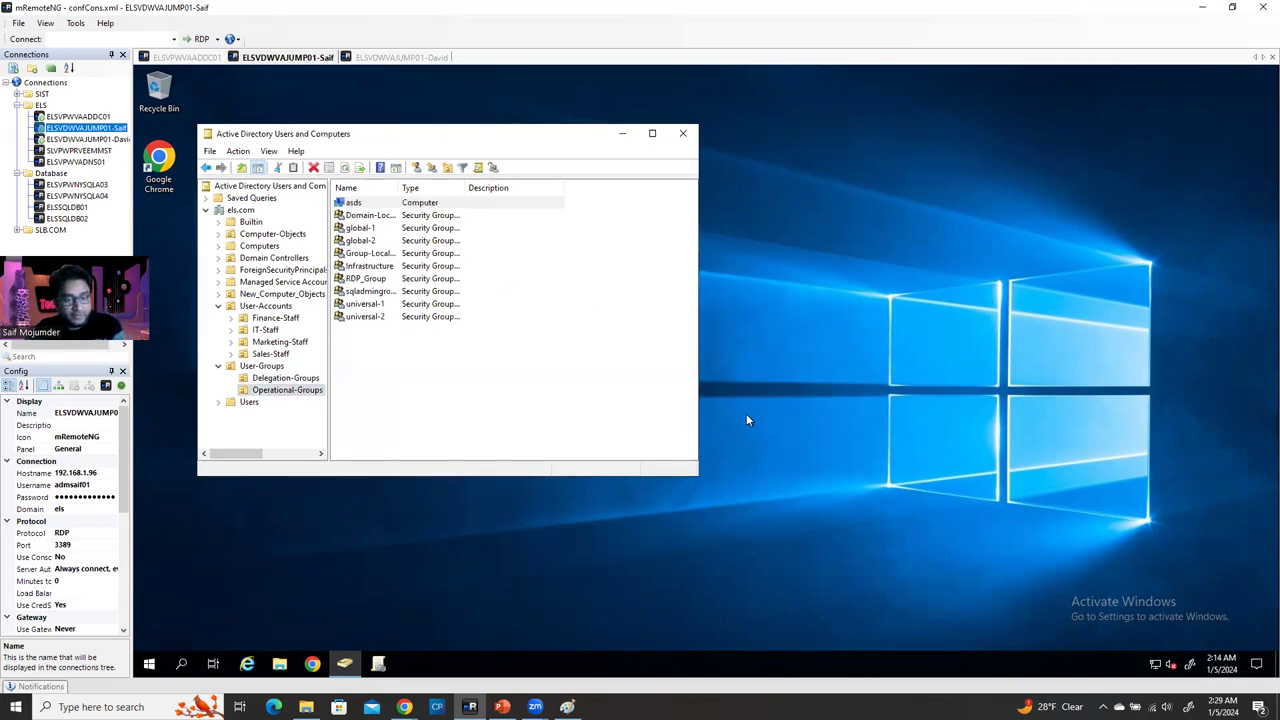
Create a test organizational unit in Operational-Groups, then delete it.
right_click(457, 366)
mouse_move(490, 423)
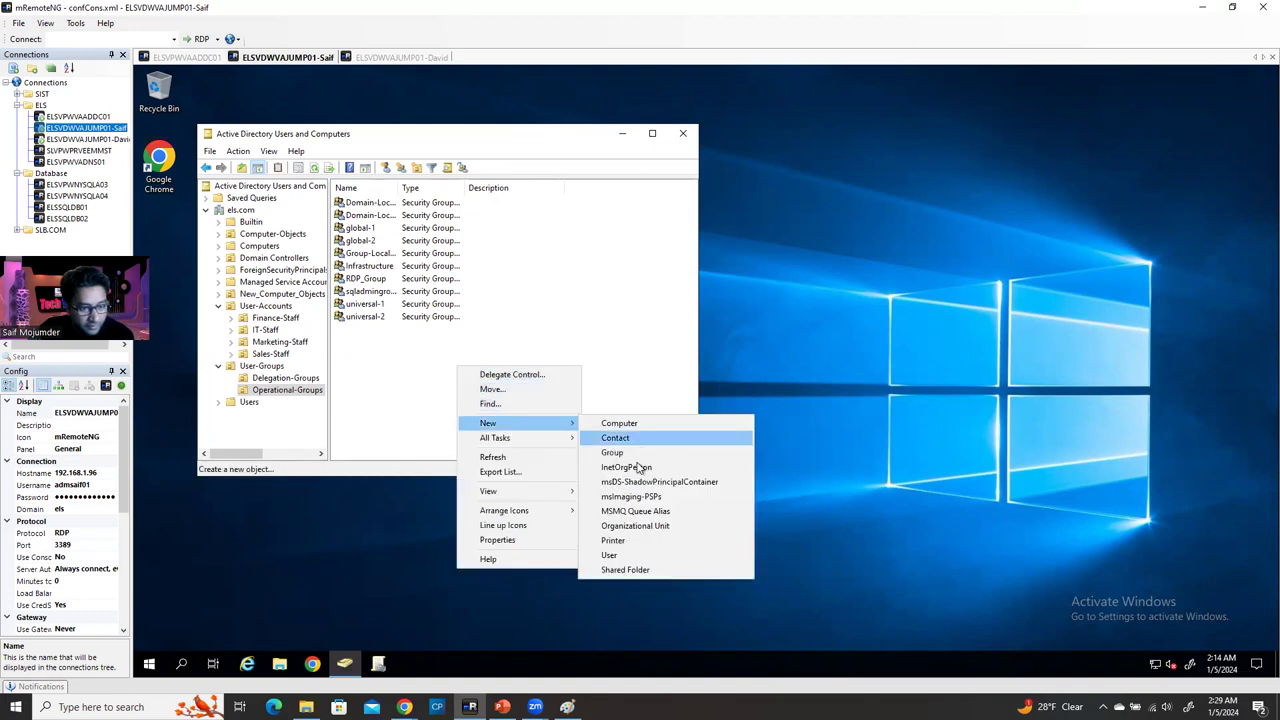
left_click(640, 526)
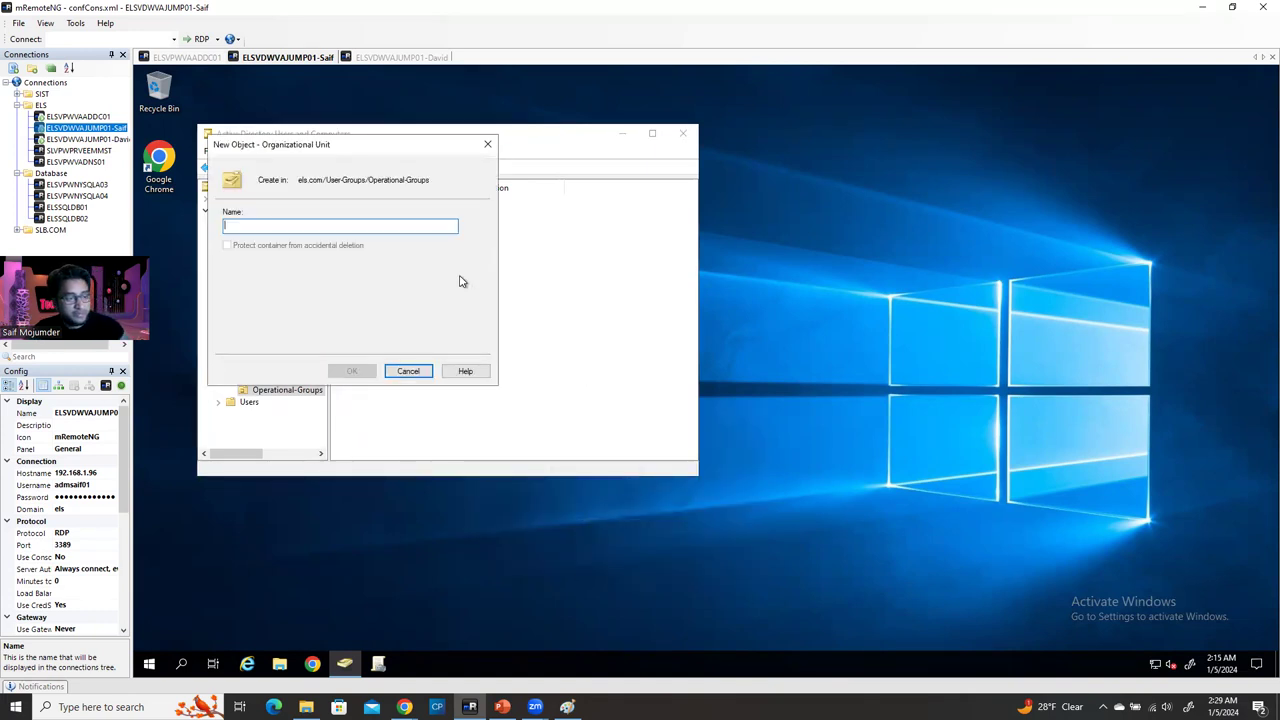
type("dsadsdsad")
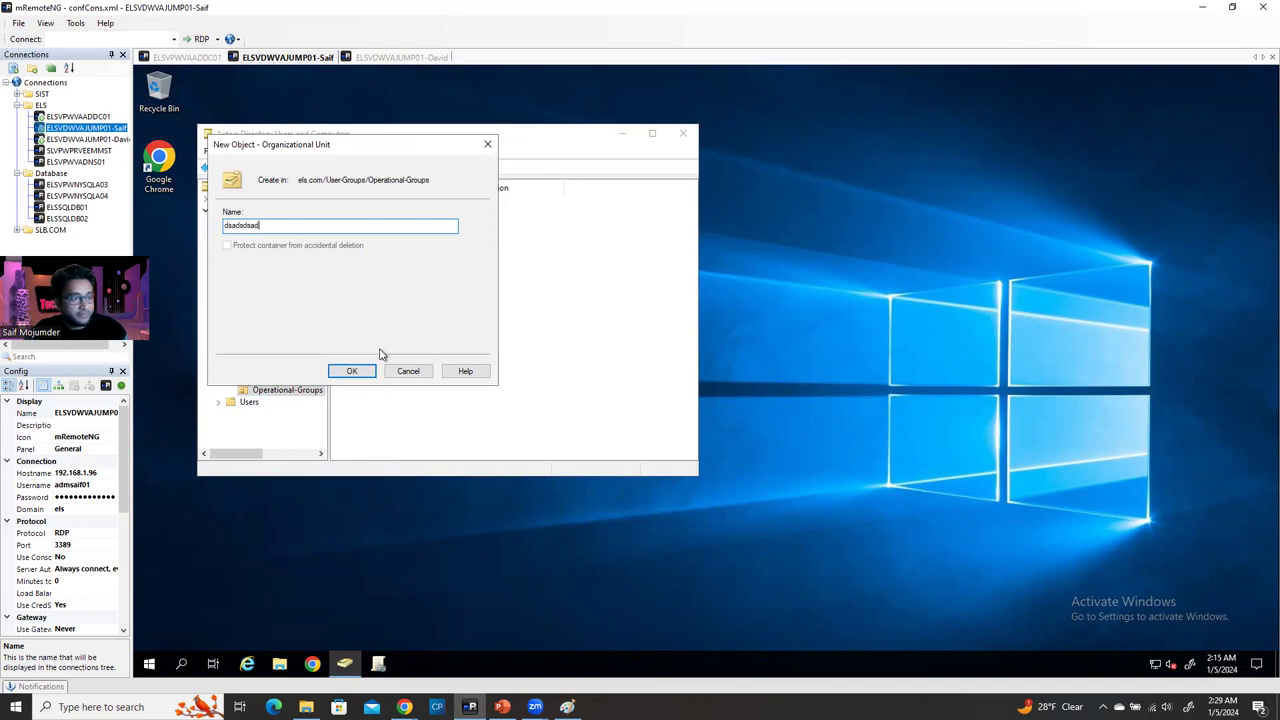
left_click(352, 372)
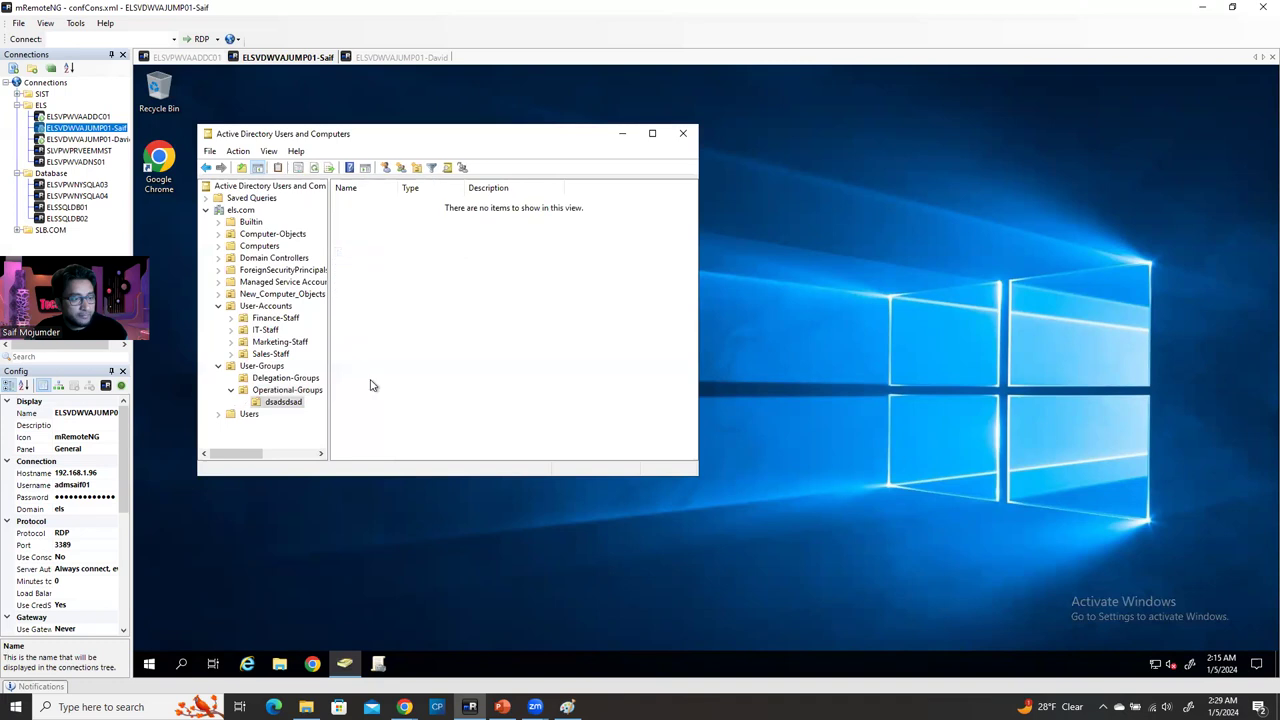
right_click(297, 411)
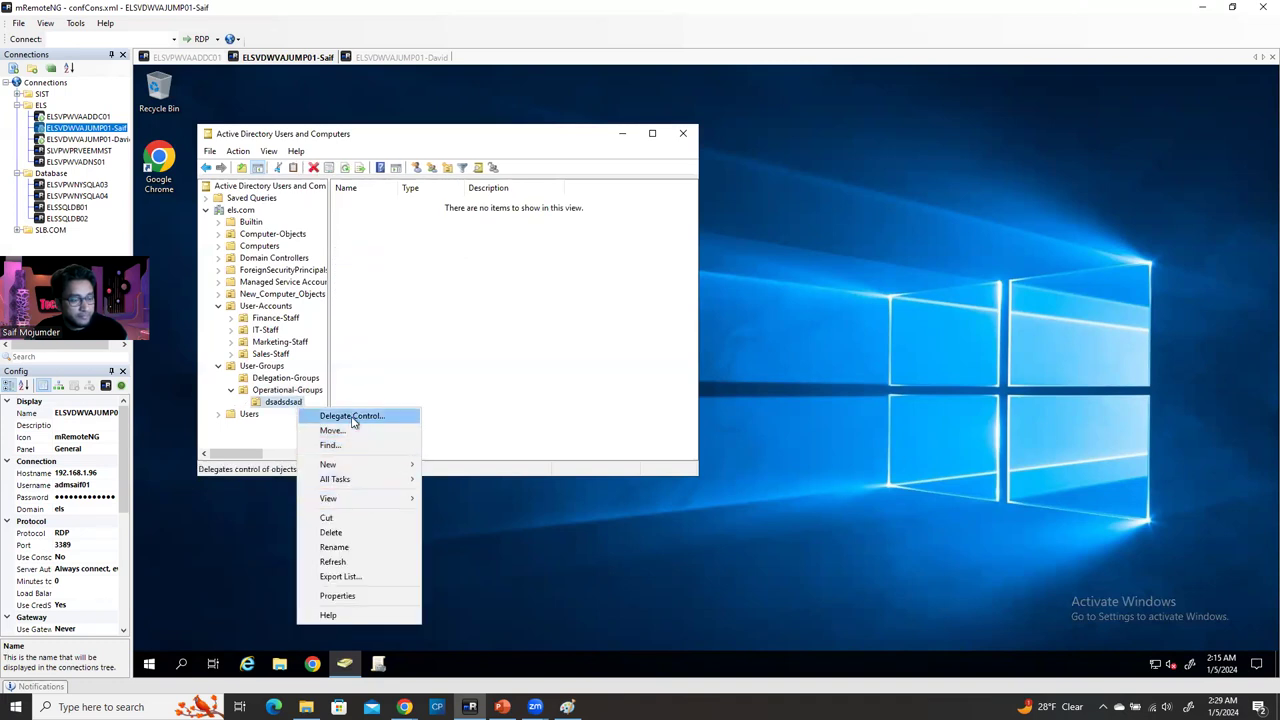
left_click(335, 532)
left_click(752, 413)
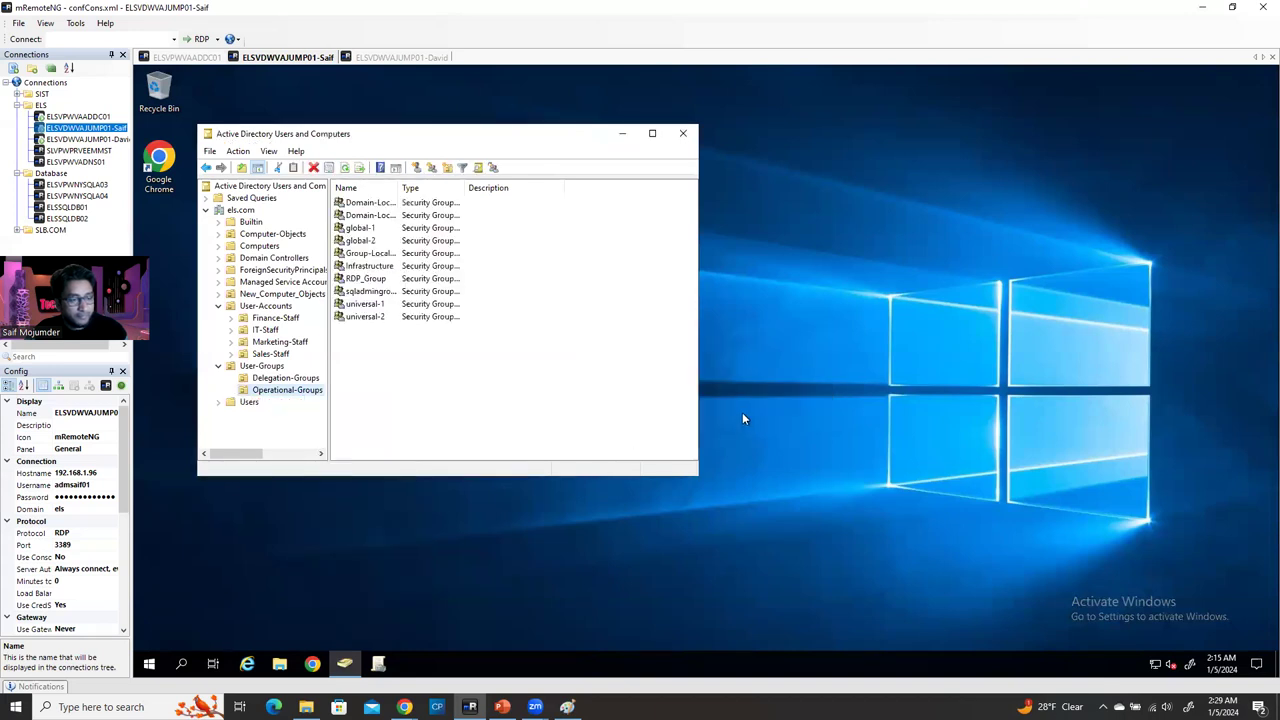
Create a test group in Operational-Groups, delete it, and close the AD console.
right_click(423, 369)
mouse_move(487, 427)
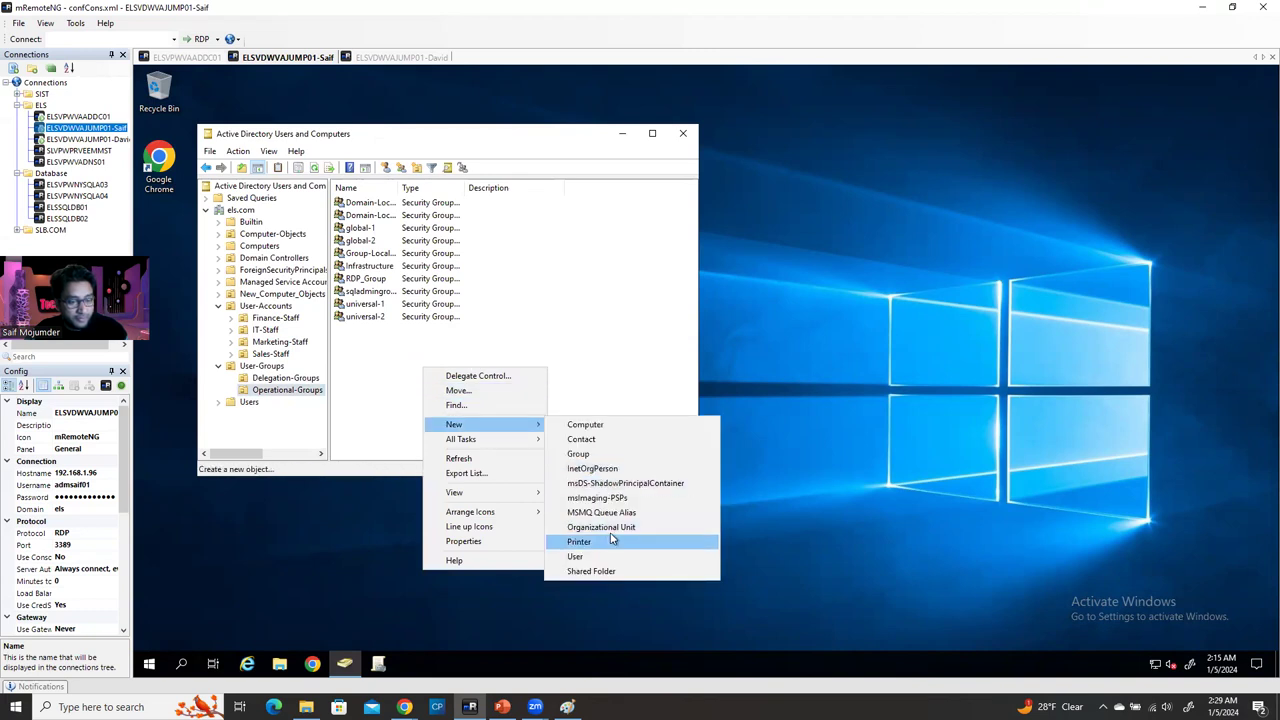
left_click(579, 454)
type("global-3")
left_click(411, 371)
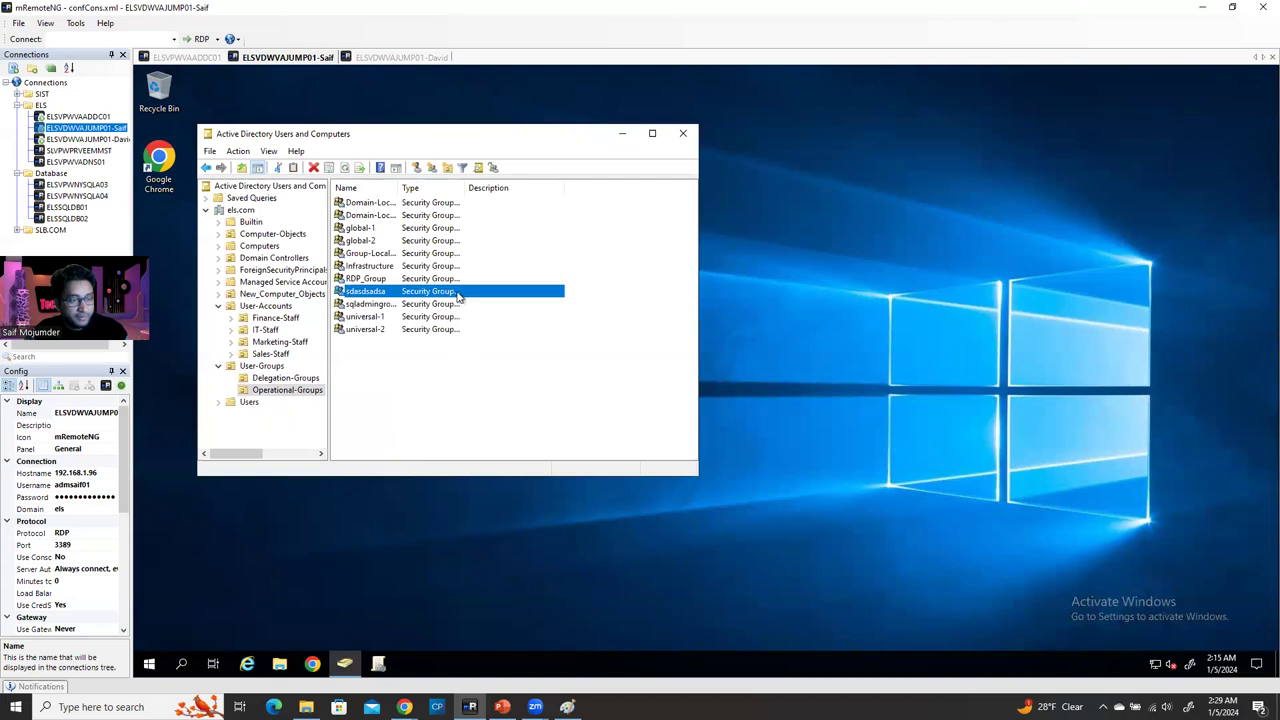
right_click(385, 297)
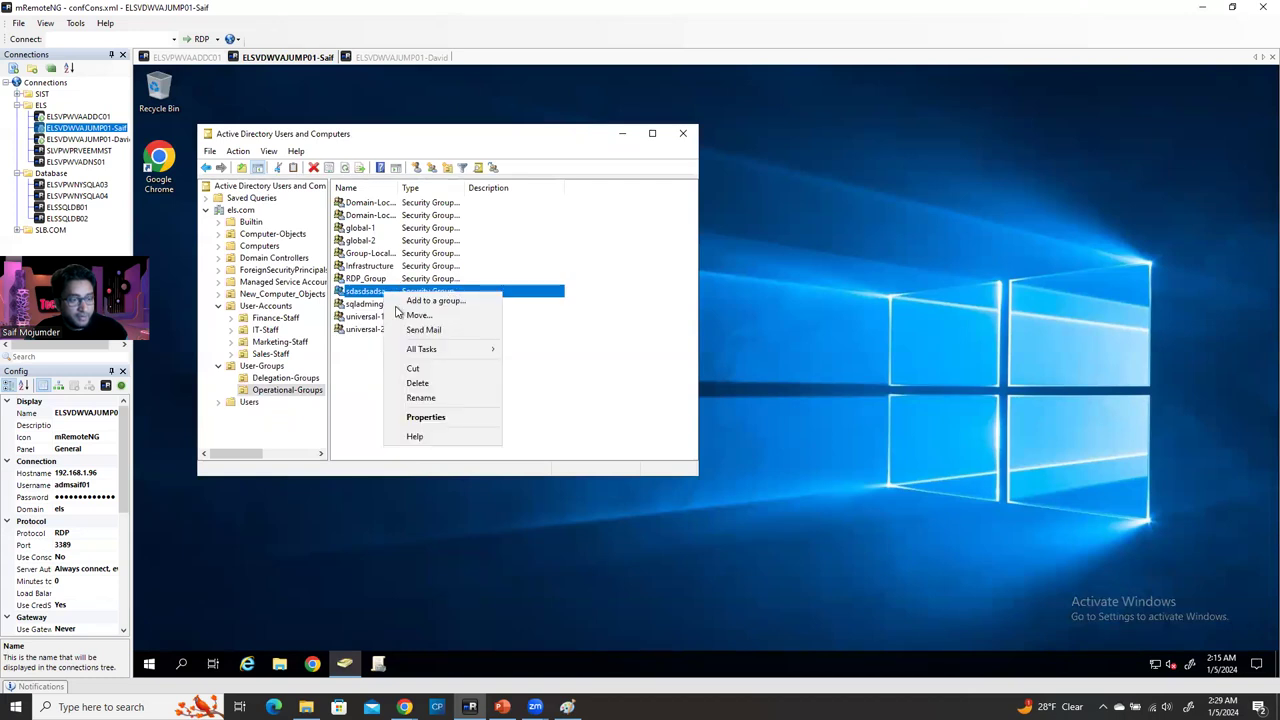
left_click(410, 383)
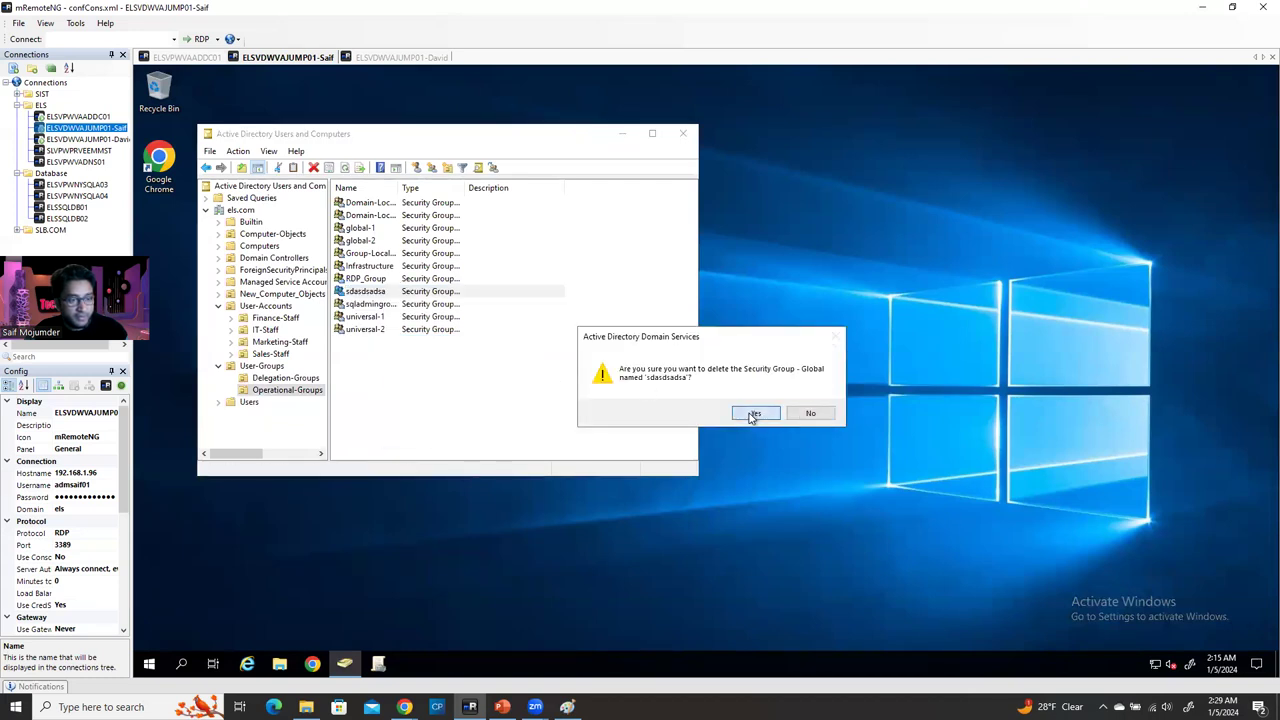
left_click(754, 412)
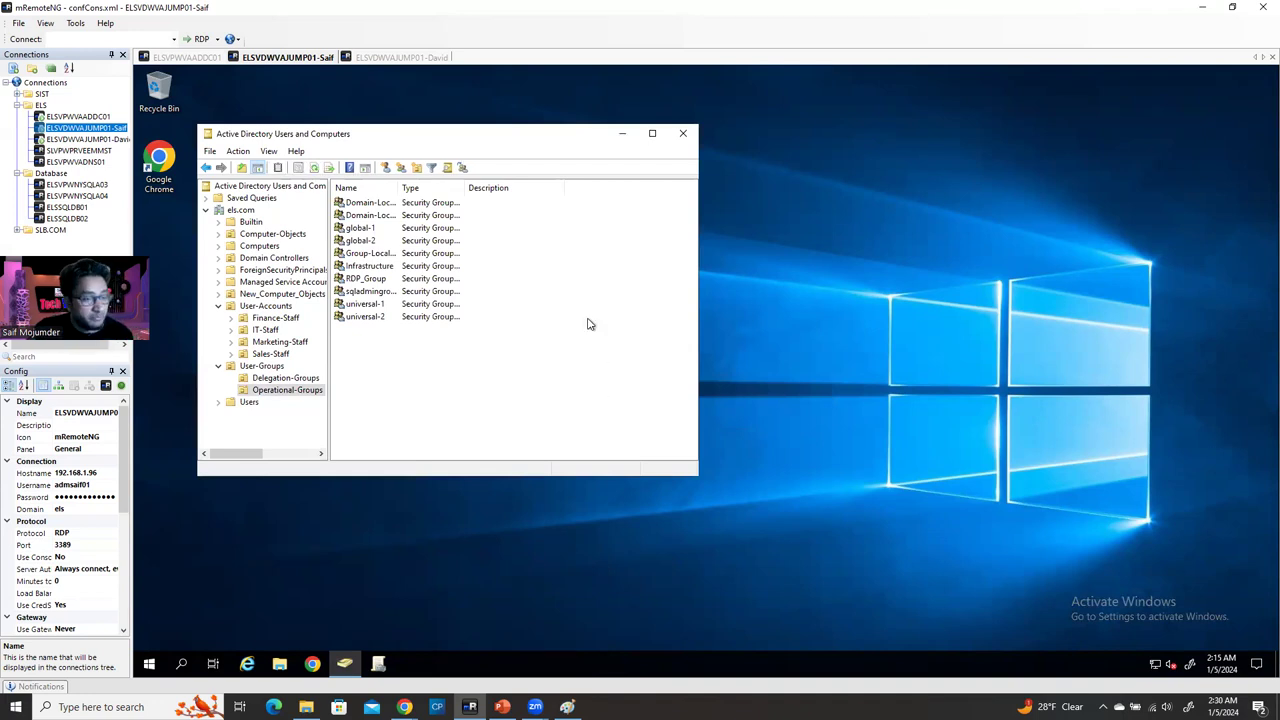
left_click(683, 133)
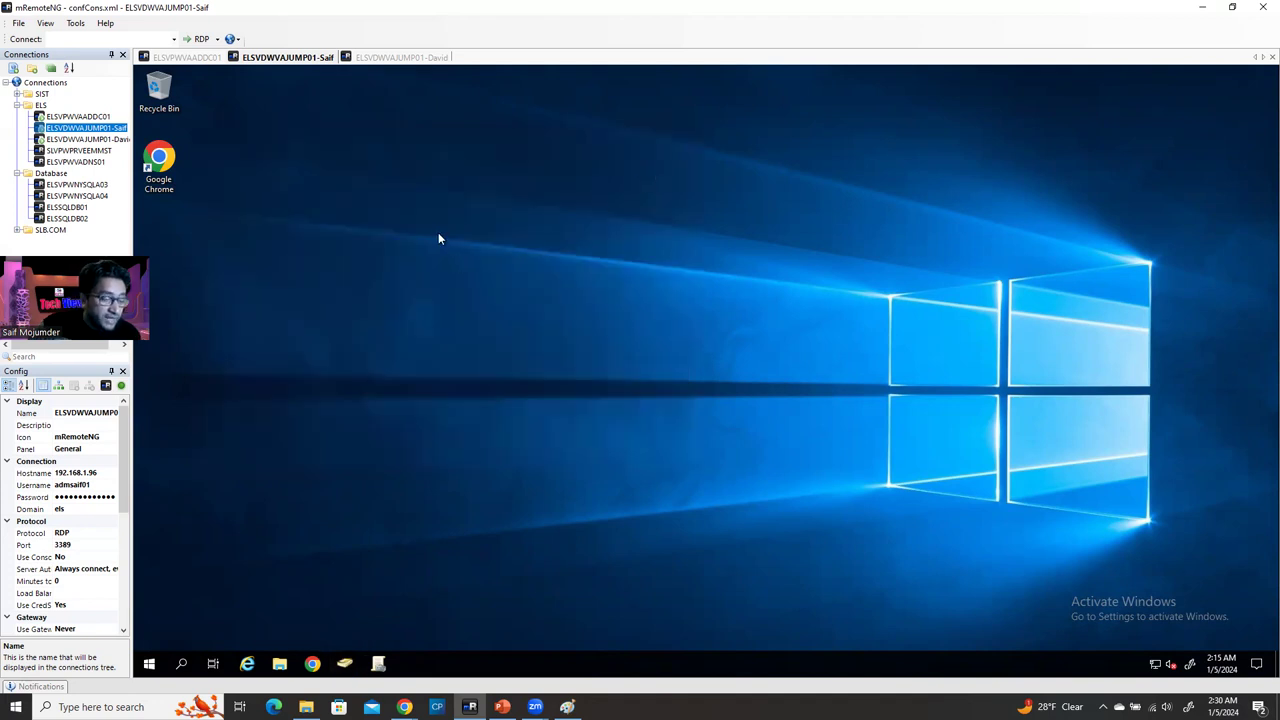
Launch Group Policy Management on the first jump server and bring it up in the second session.
left_click(378, 663)
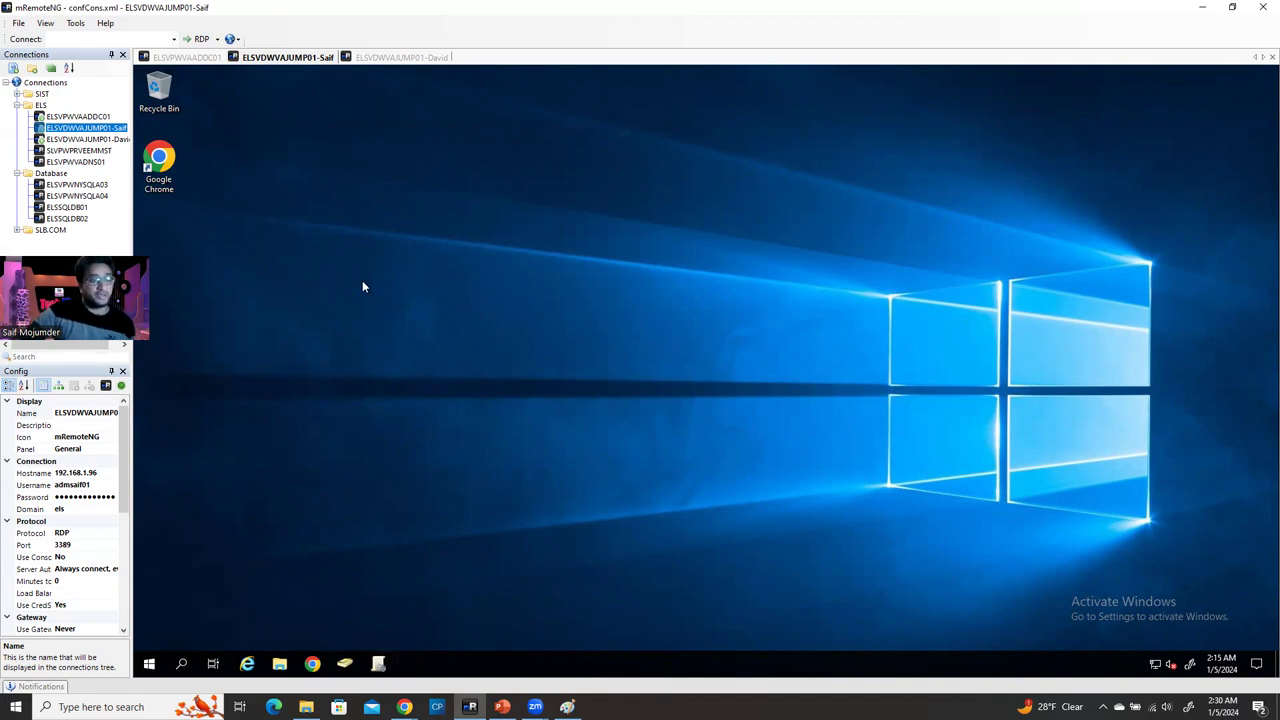
left_click(227, 226)
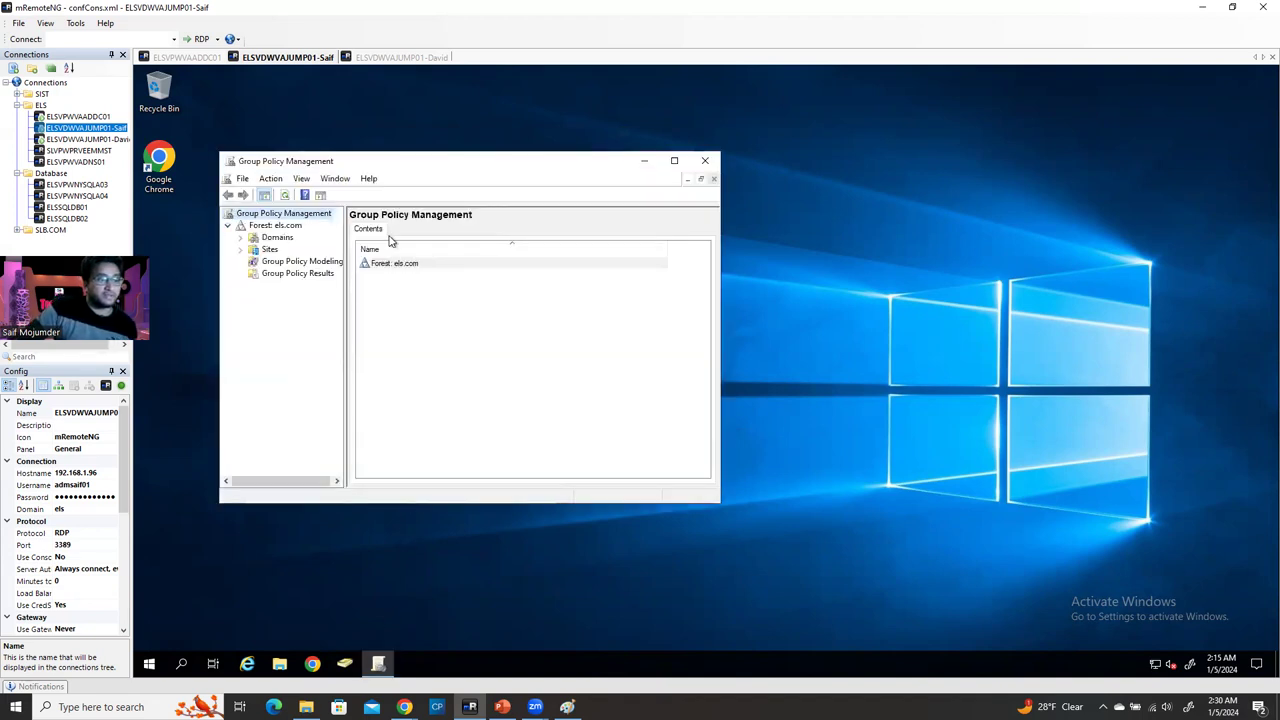
left_click(376, 56)
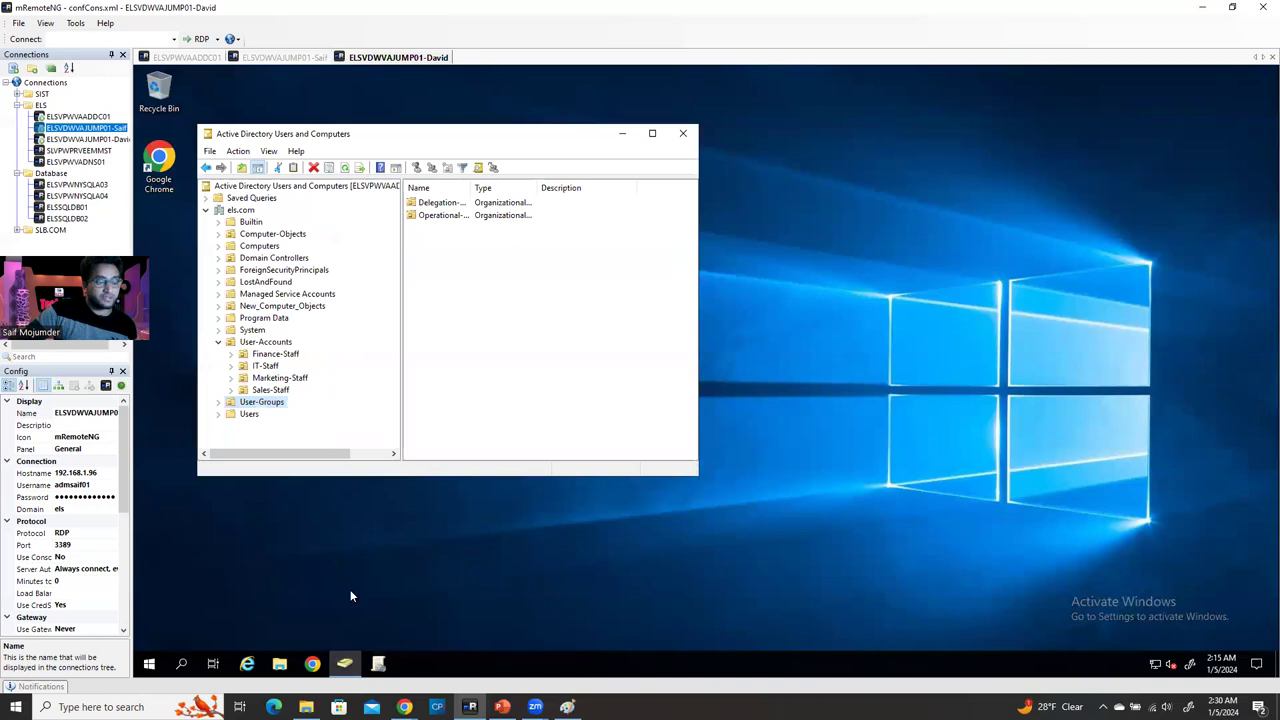
left_click(378, 663)
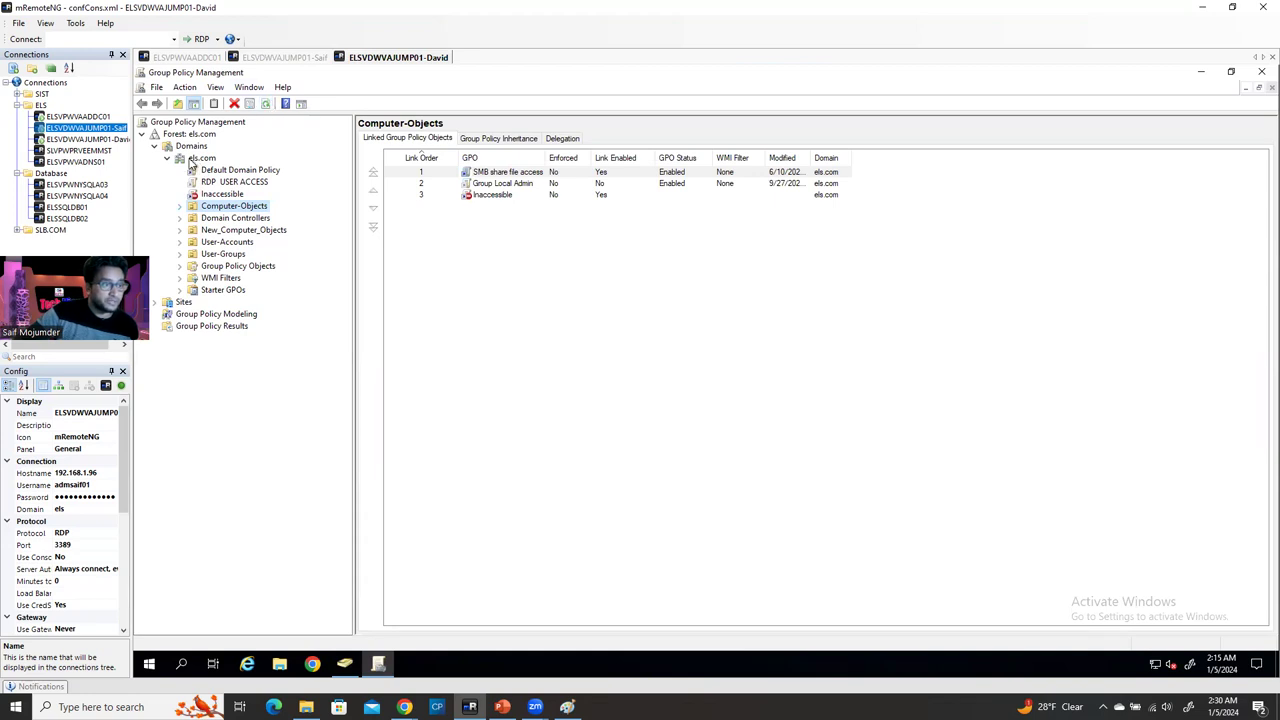
Select els.com and expand Group Policy Objects to list its nine GPOs.
left_click(197, 159)
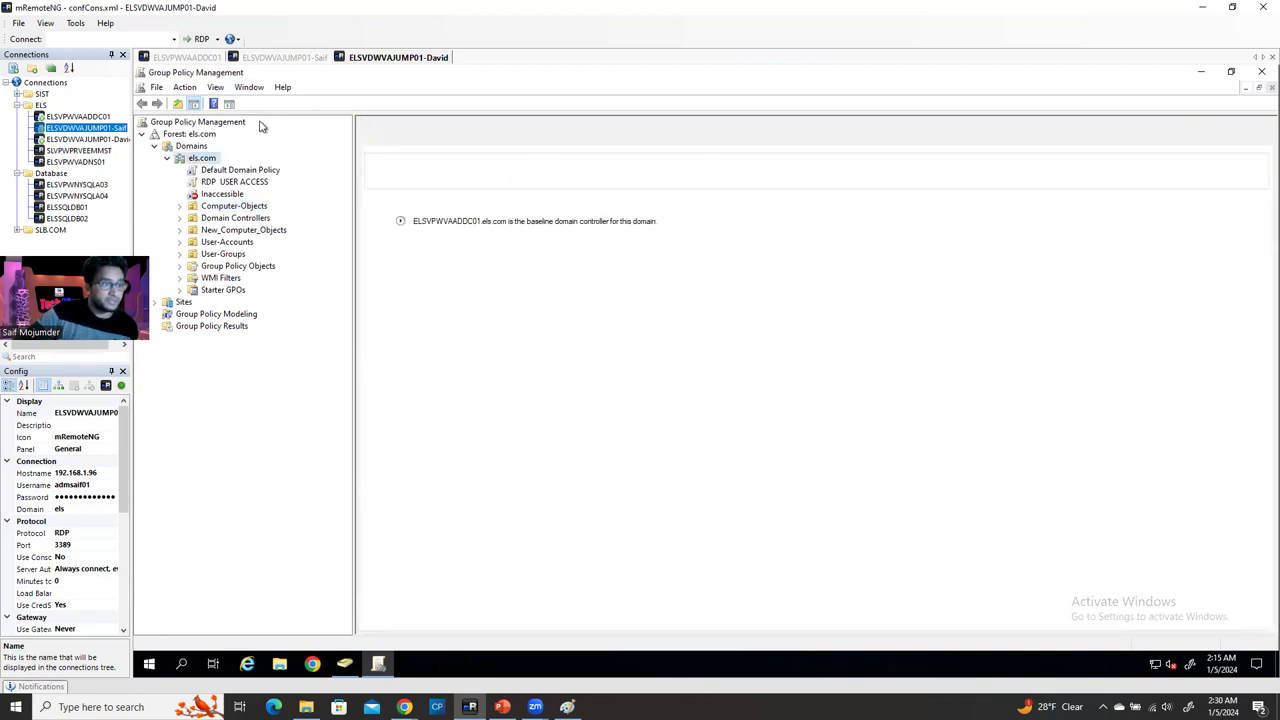
right_click(212, 174)
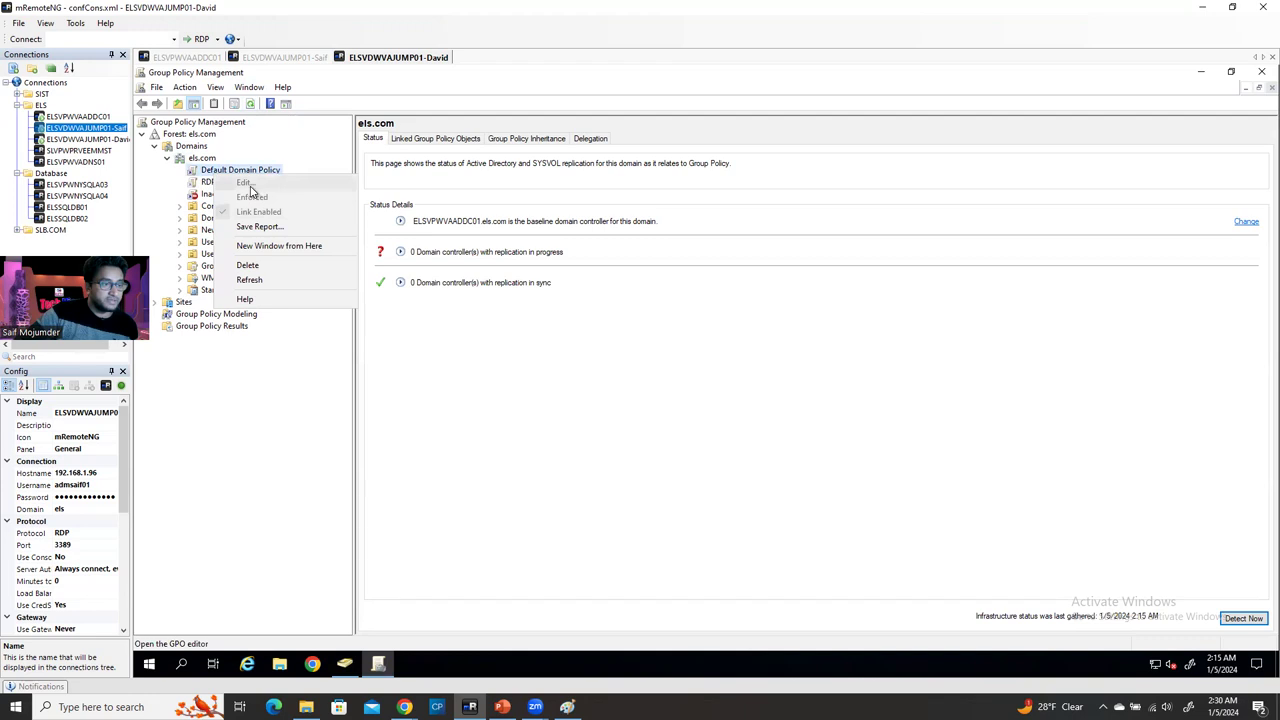
left_click(222, 392)
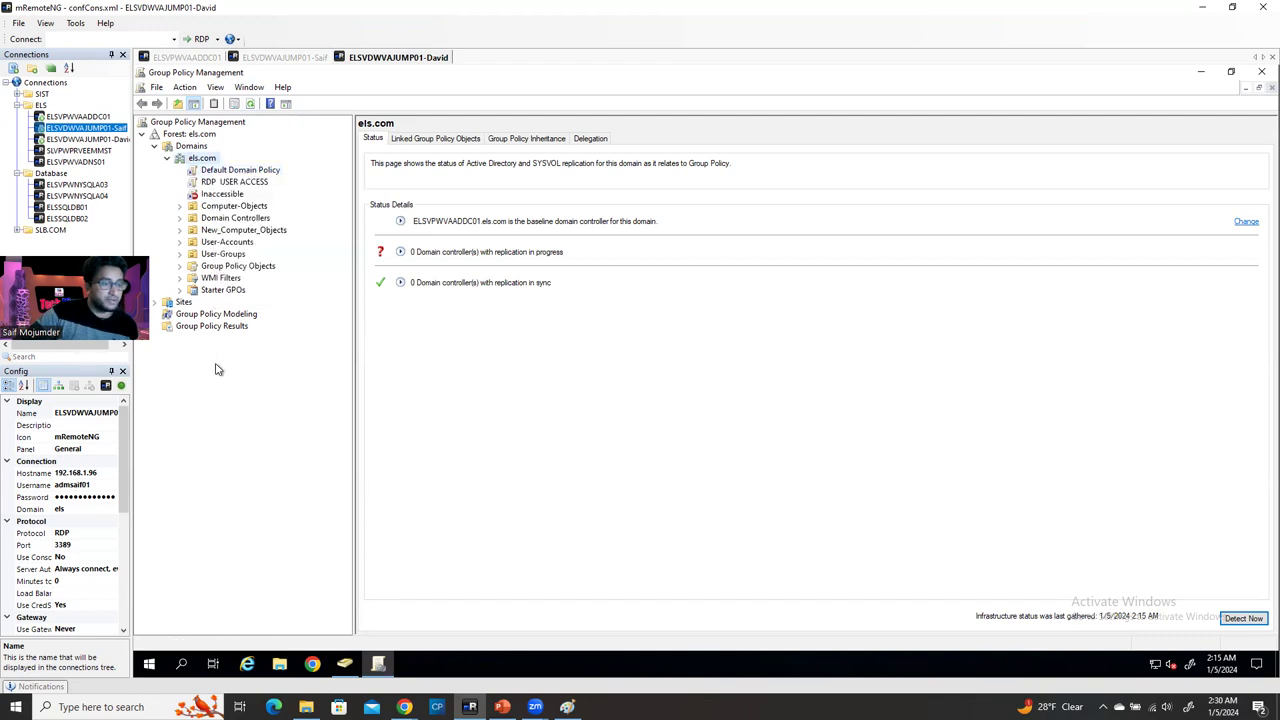
left_click(179, 266)
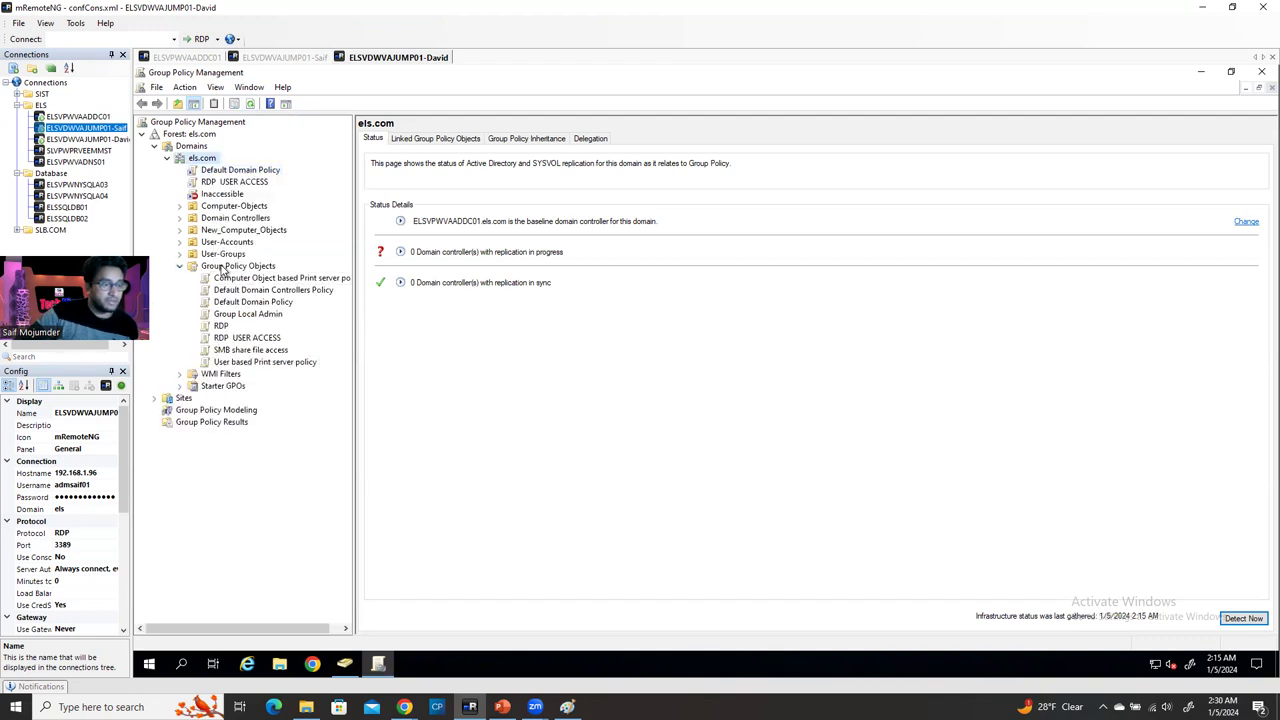
right_click(224, 268)
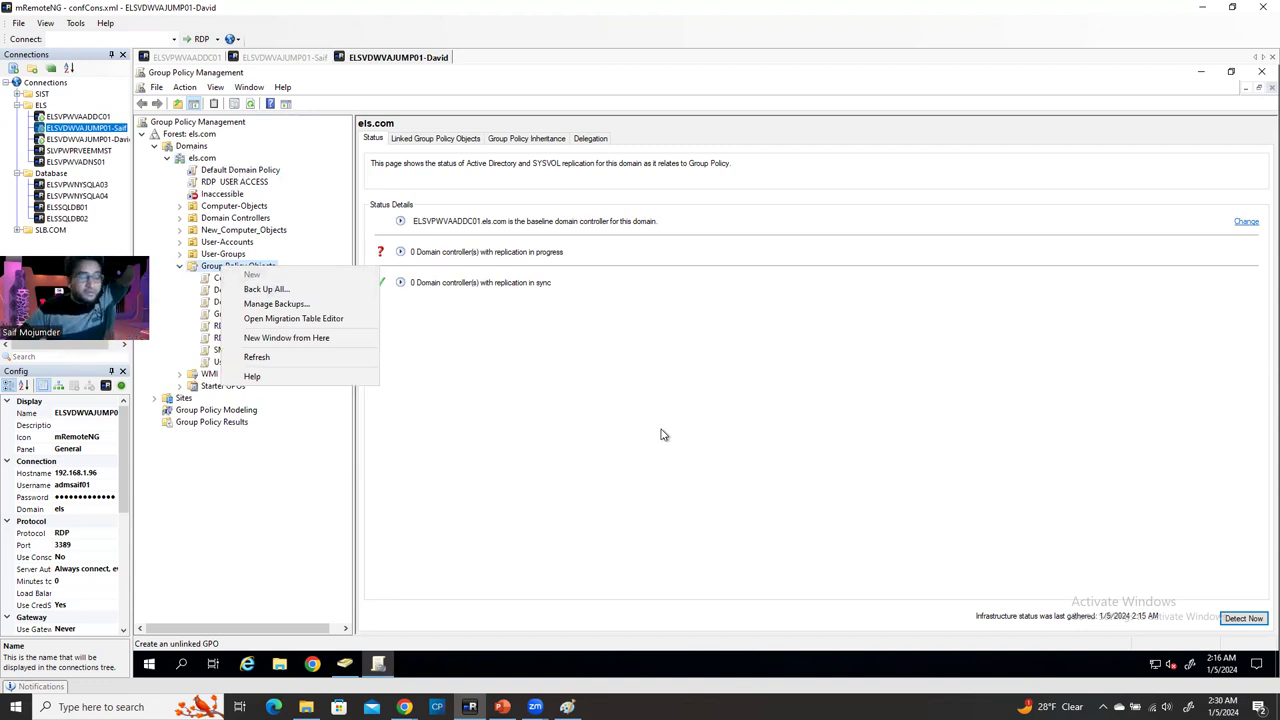
left_click(695, 421)
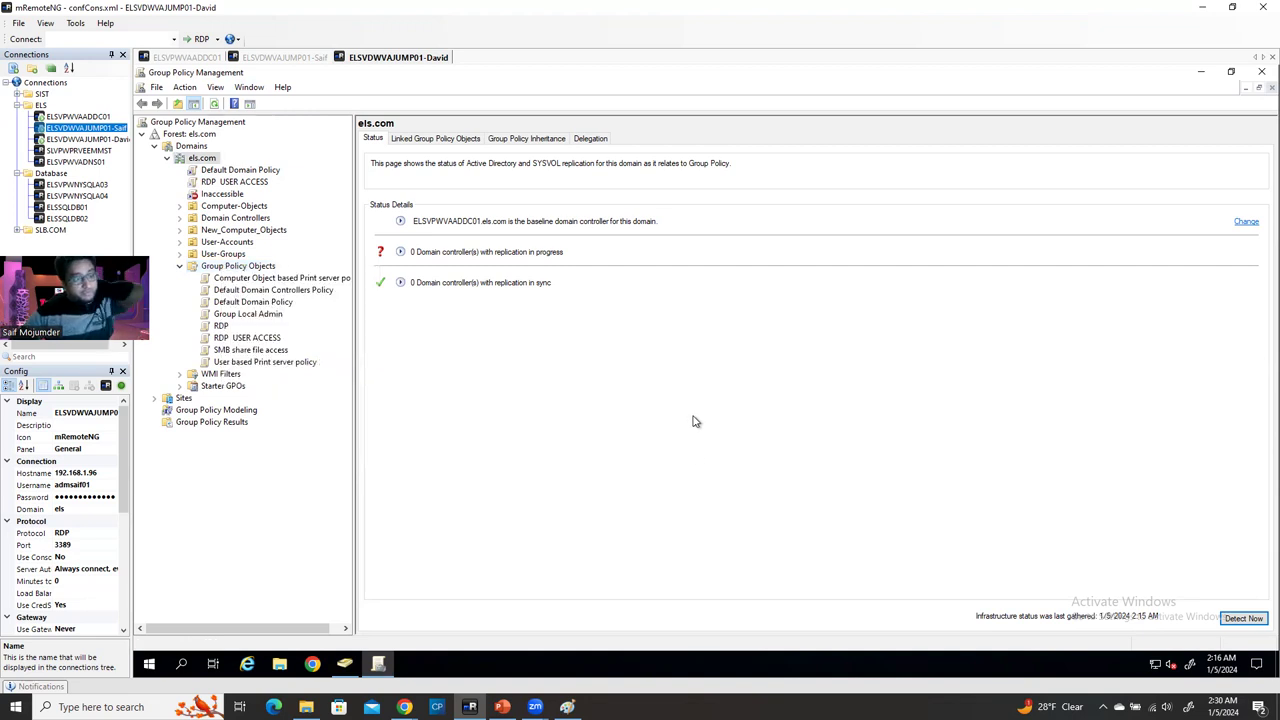
Expand Computer-Objects, then review linked GPOs and context-menu options for Endpoint_Management and Servers.
left_click(180, 207)
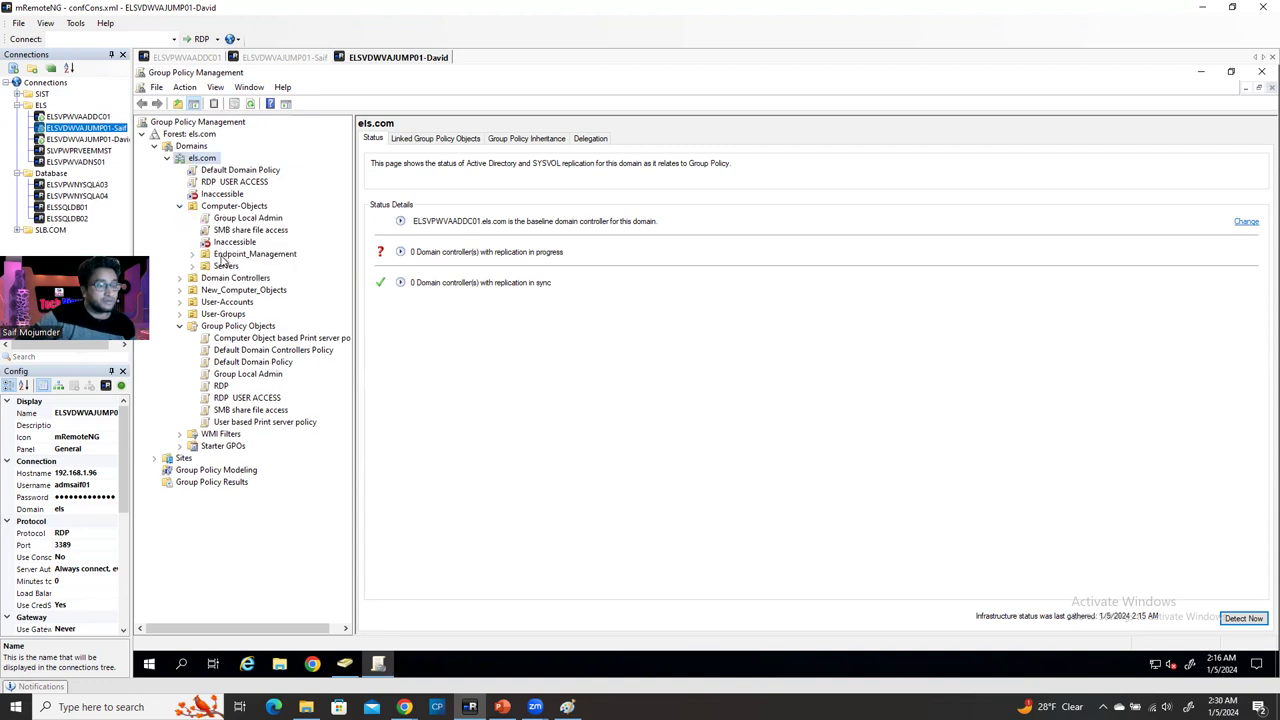
left_click(193, 255)
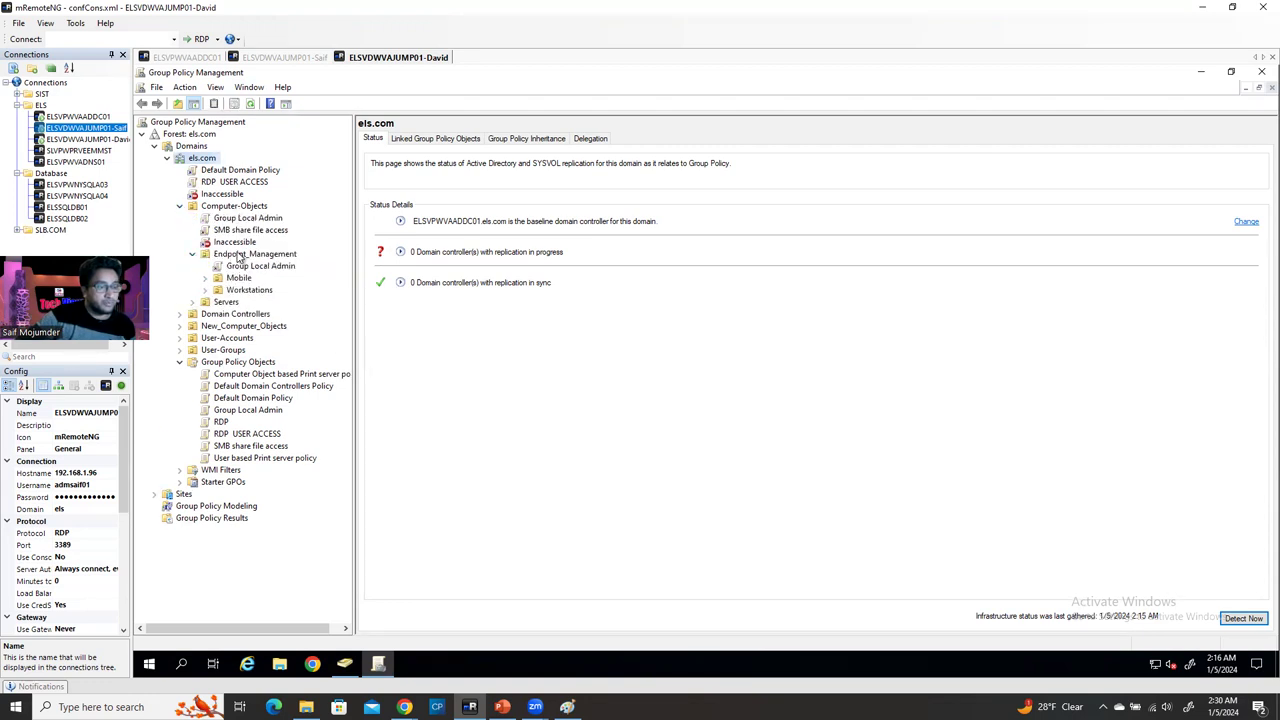
left_click(239, 256)
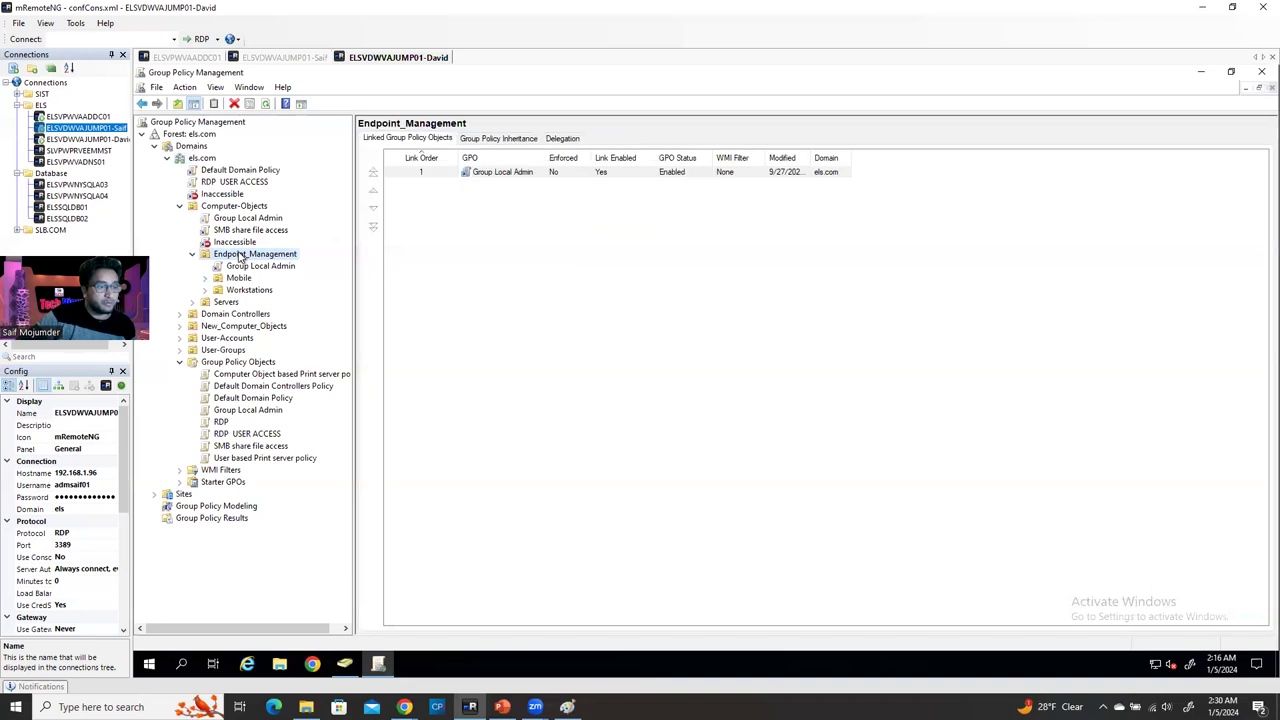
left_click(193, 302)
left_click(226, 303)
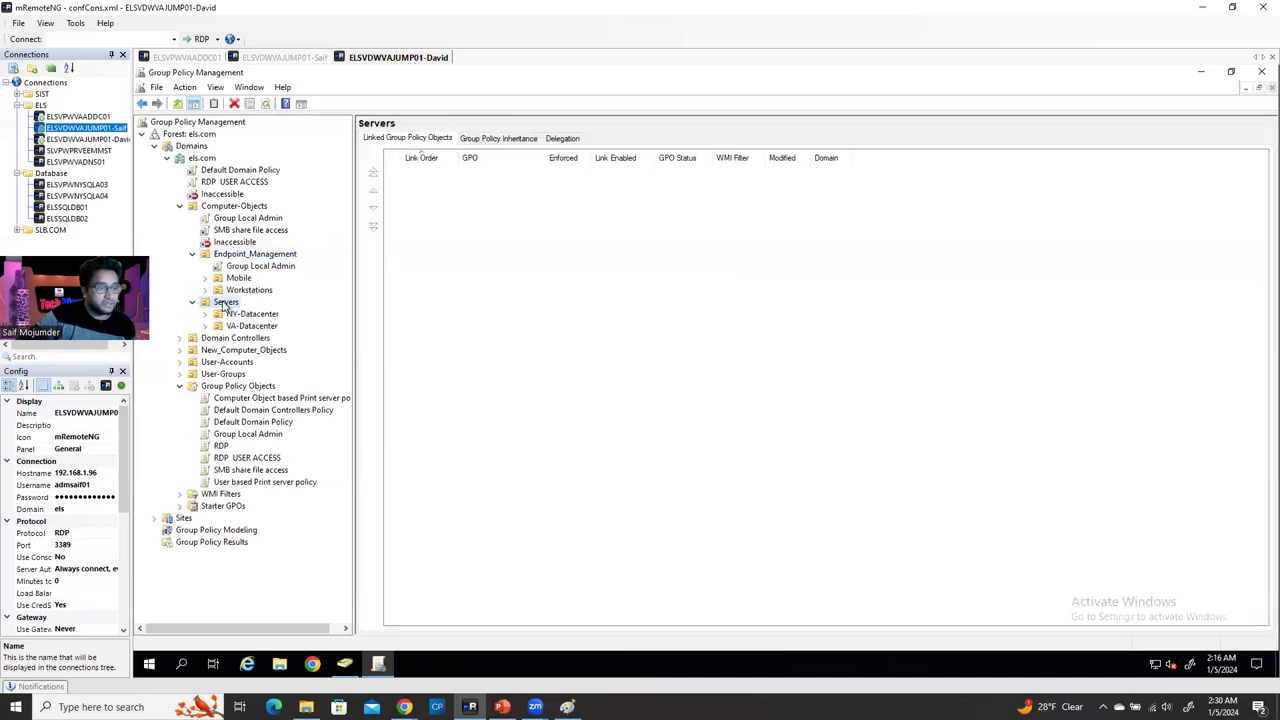
right_click(222, 303)
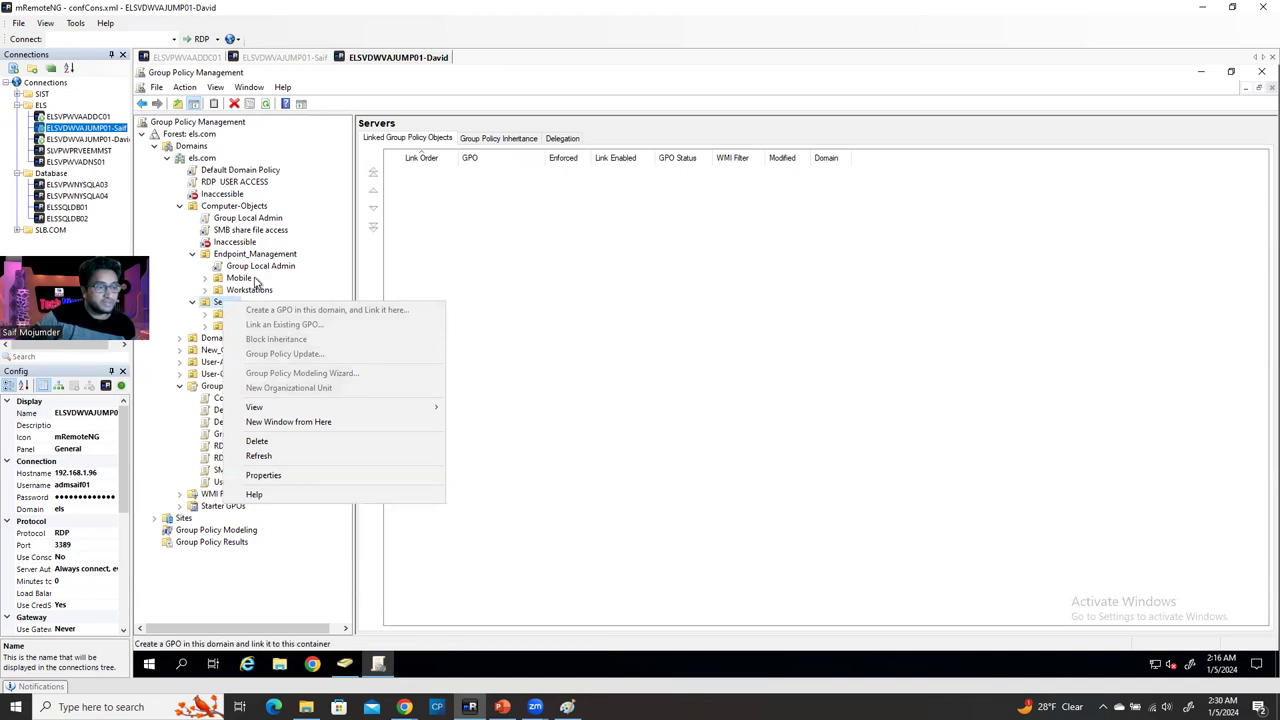
right_click(240, 256)
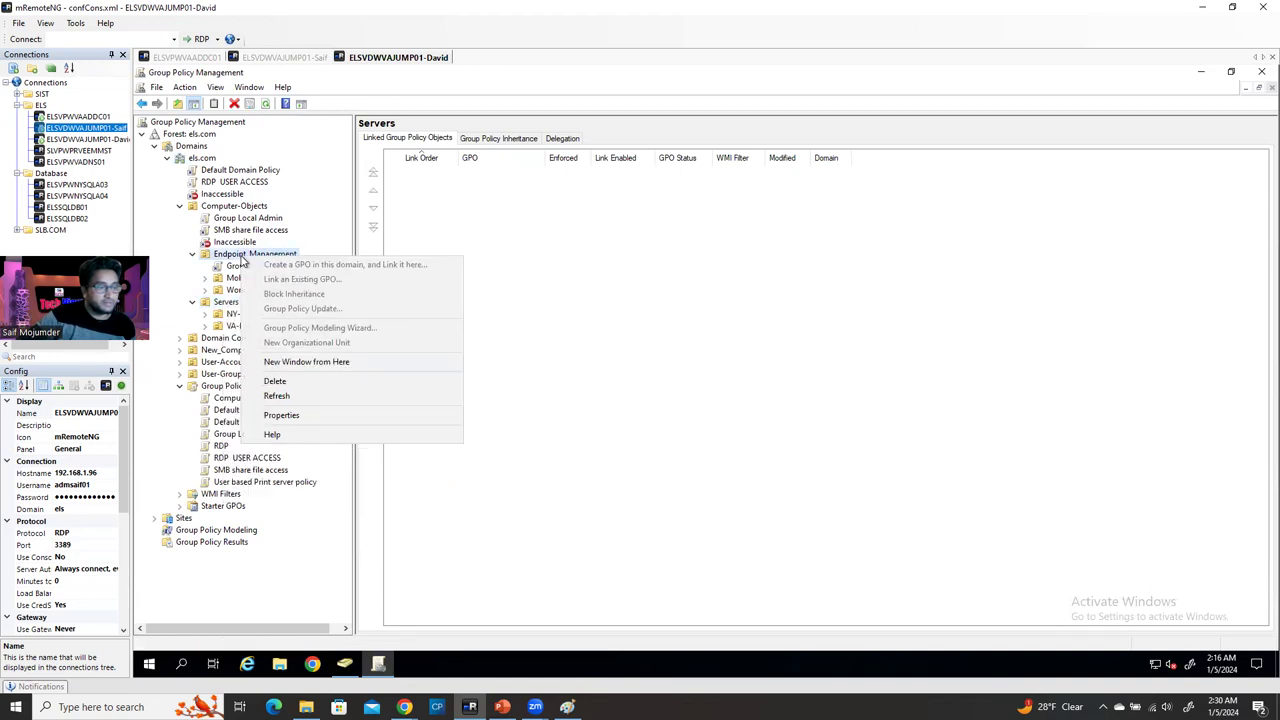
left_click(735, 293)
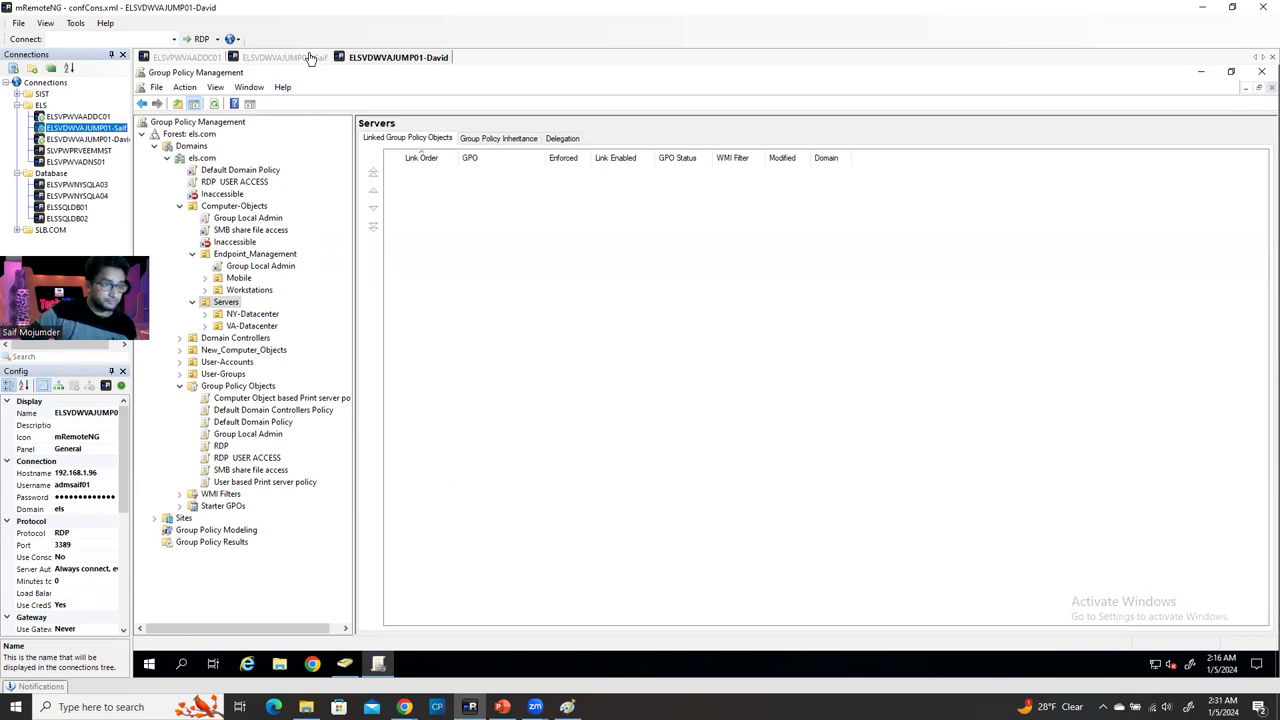
Check linked GPOs on VA-Datacenter and NY-Datacenter, then go to the first jump-server session.
left_click(237, 329)
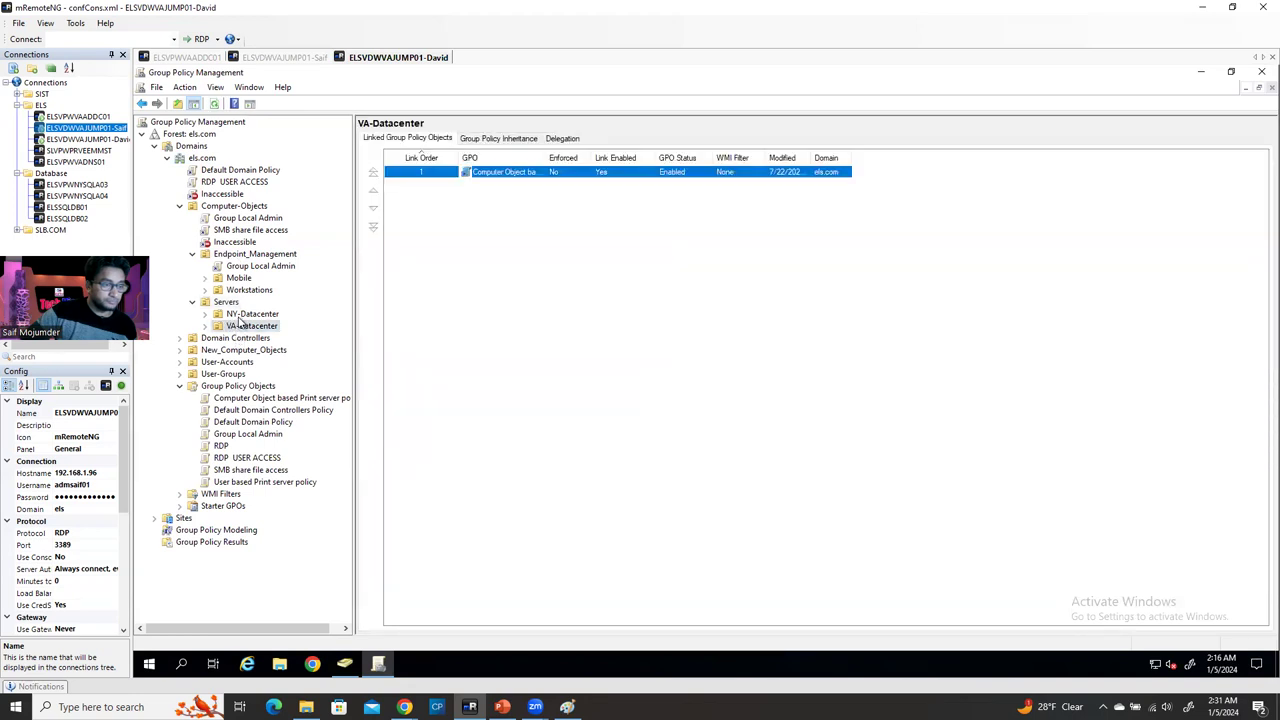
left_click(241, 315)
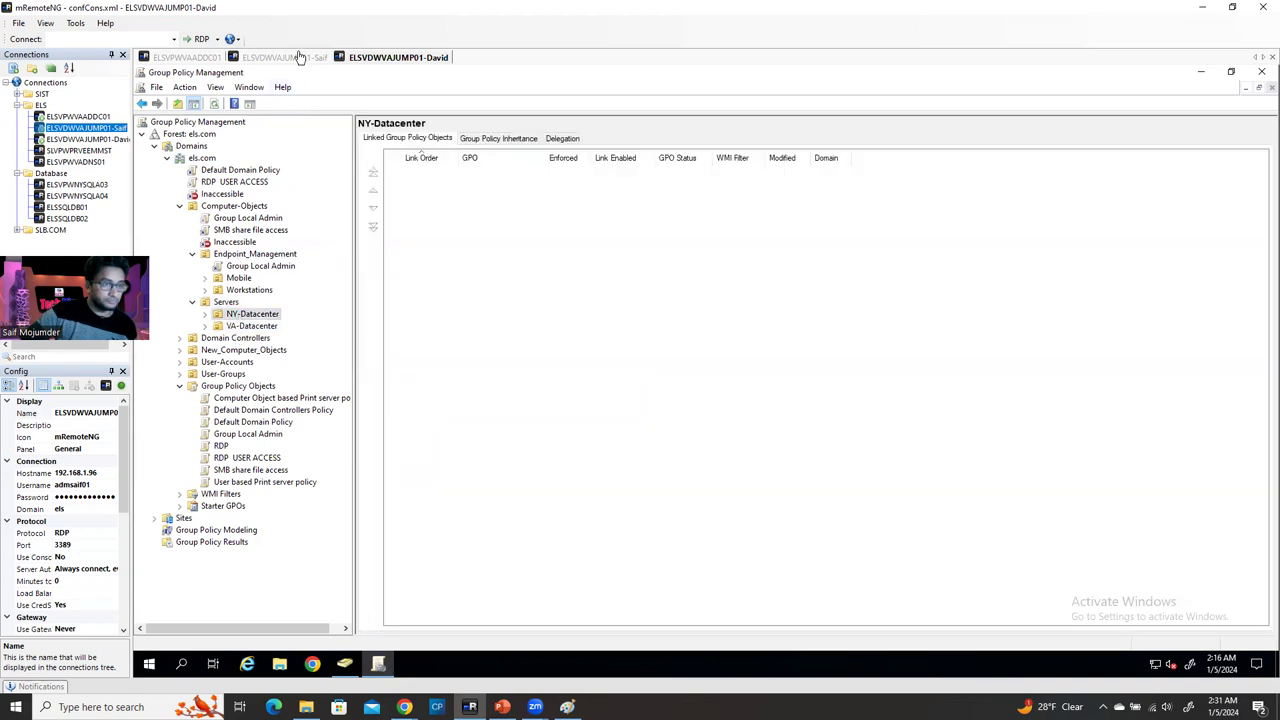
left_click(299, 57)
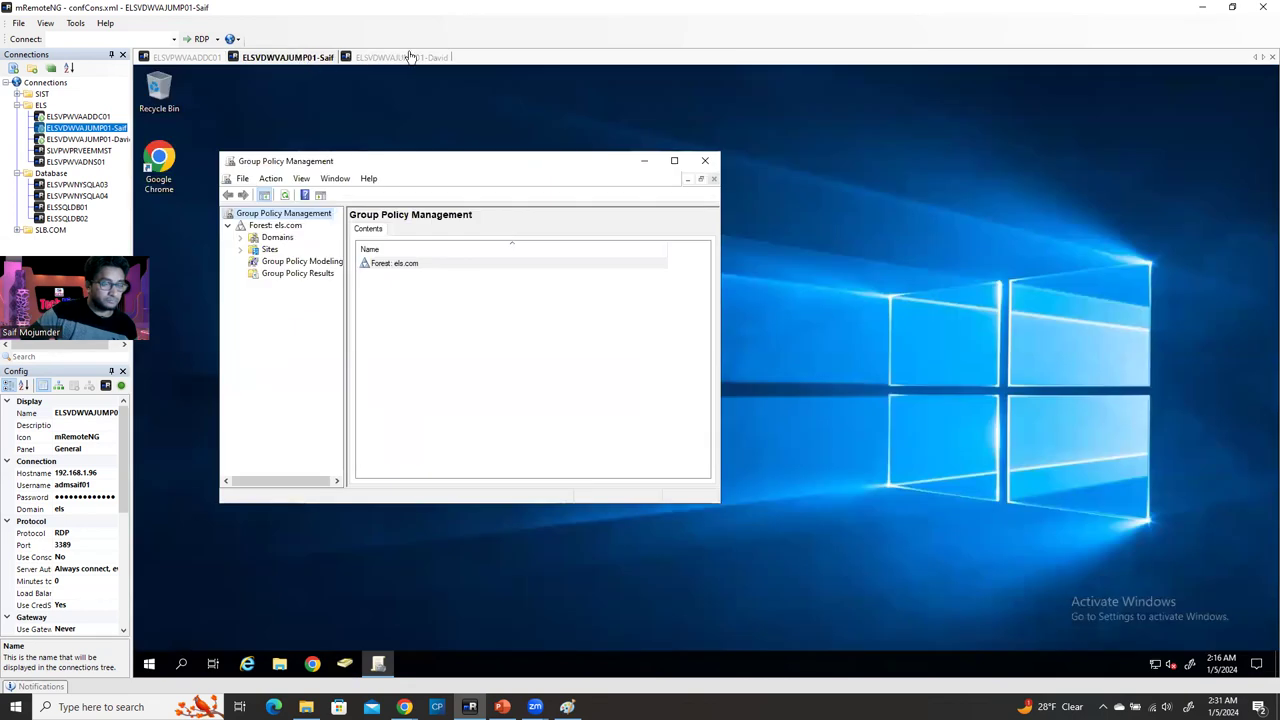
Cycle through the sessions, bringing Group Policy Management forward on the domain controller.
left_click(405, 57)
left_click(196, 57)
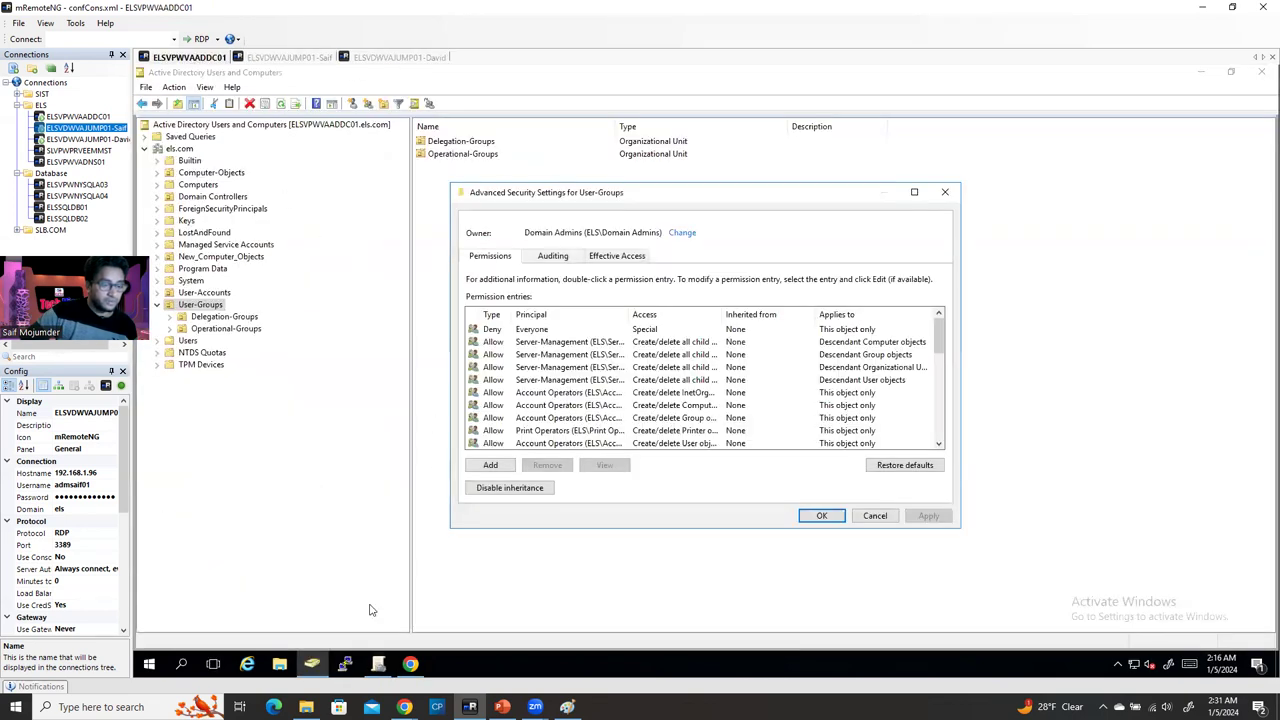
left_click(378, 664)
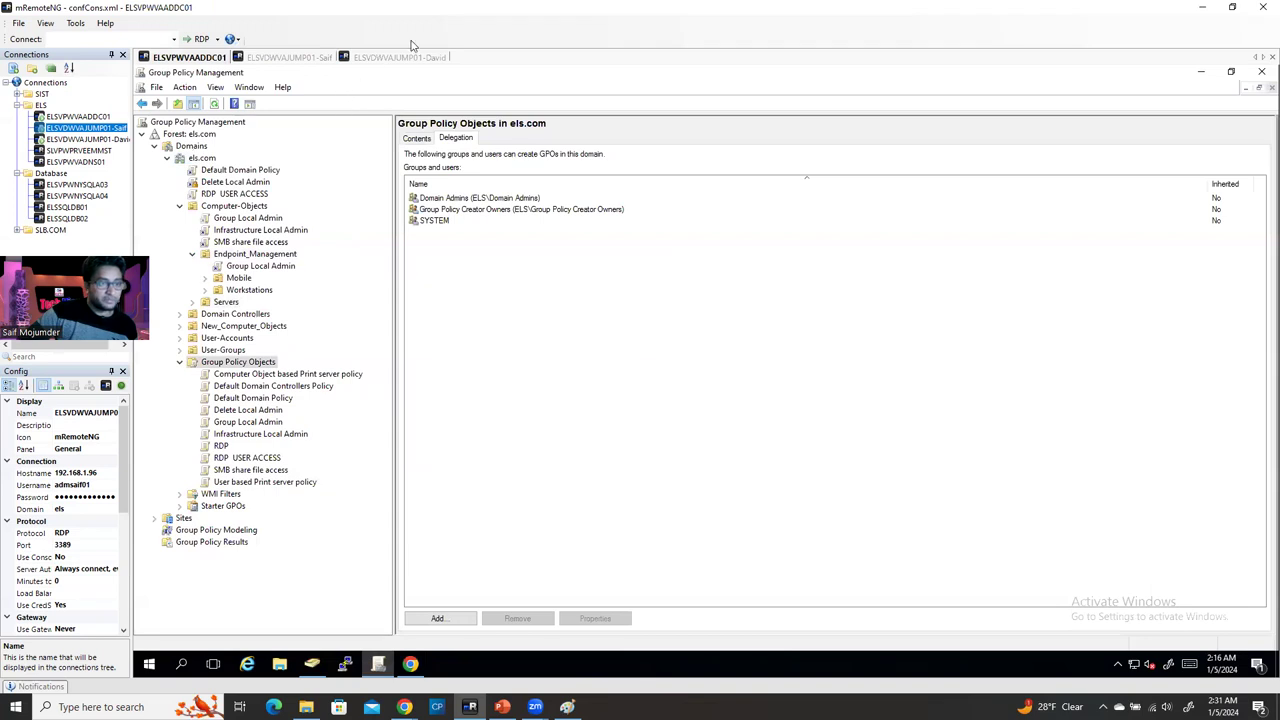
left_click(314, 57)
On the jump server, expand els.com down to Computer-Objects and Servers, widening the tree pane.
left_click(229, 226)
left_click(229, 226)
left_click(241, 238)
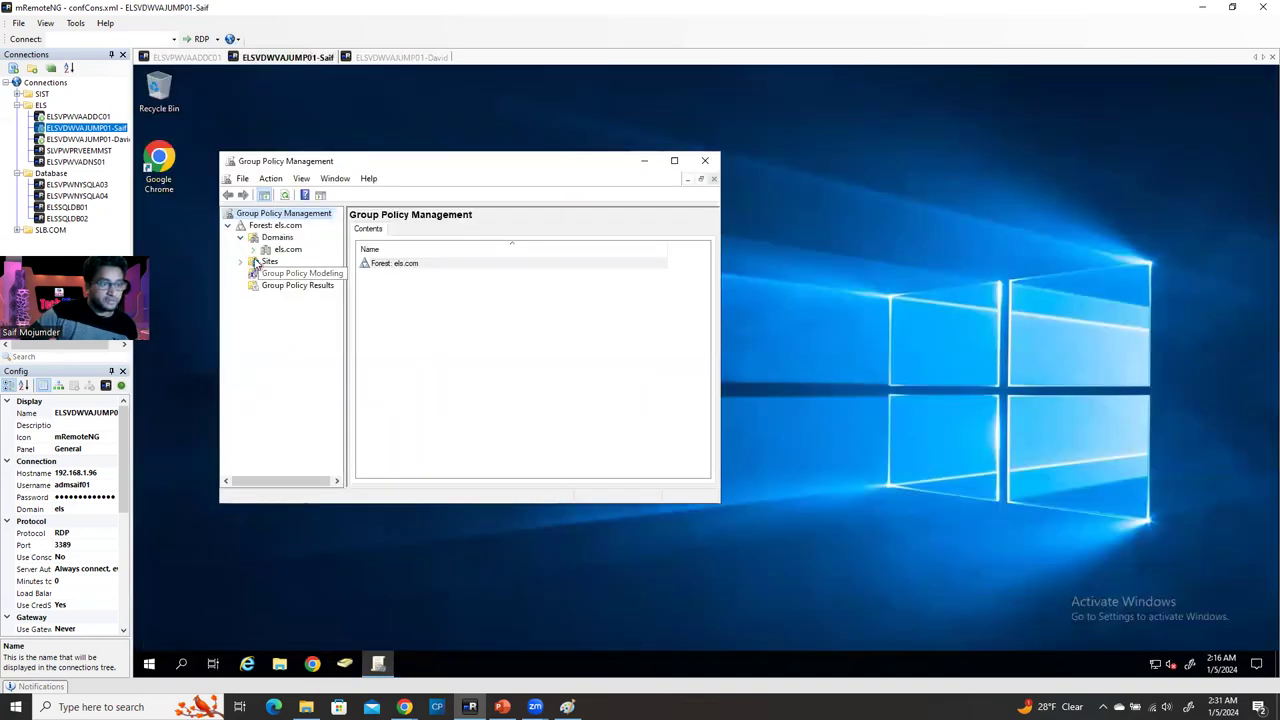
left_click(254, 250)
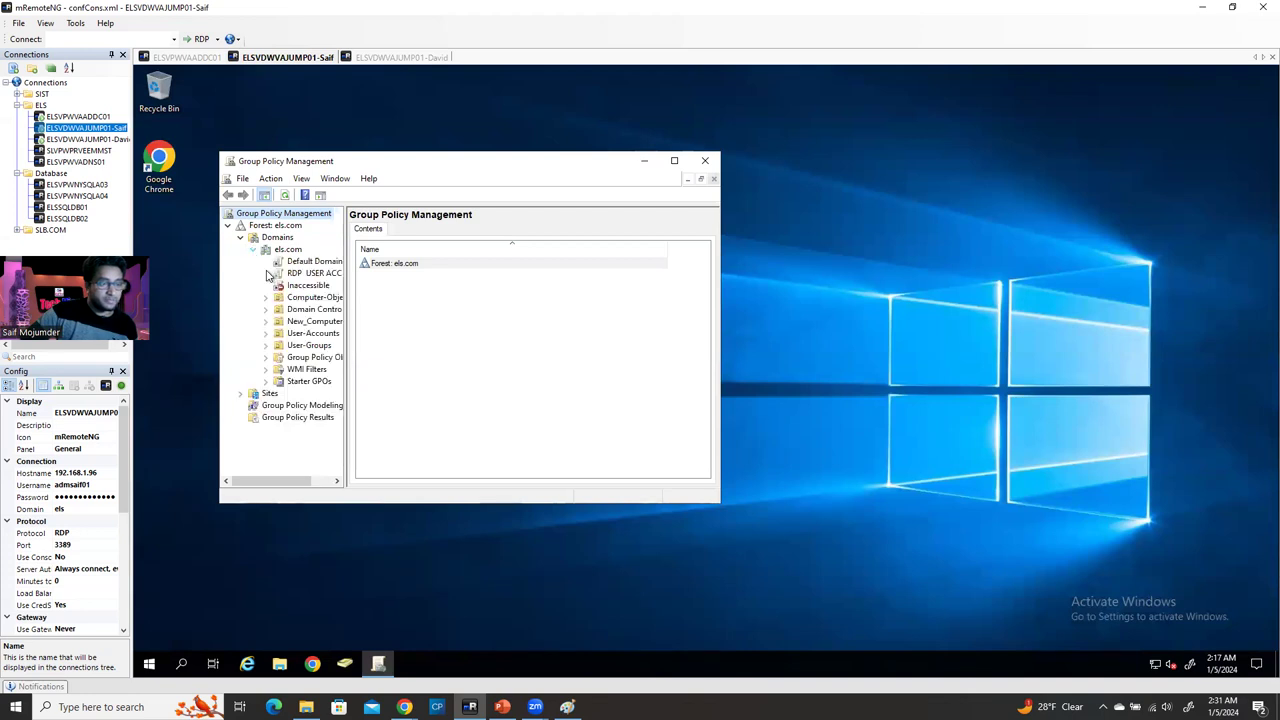
left_click_drag(347, 355, 527, 355)
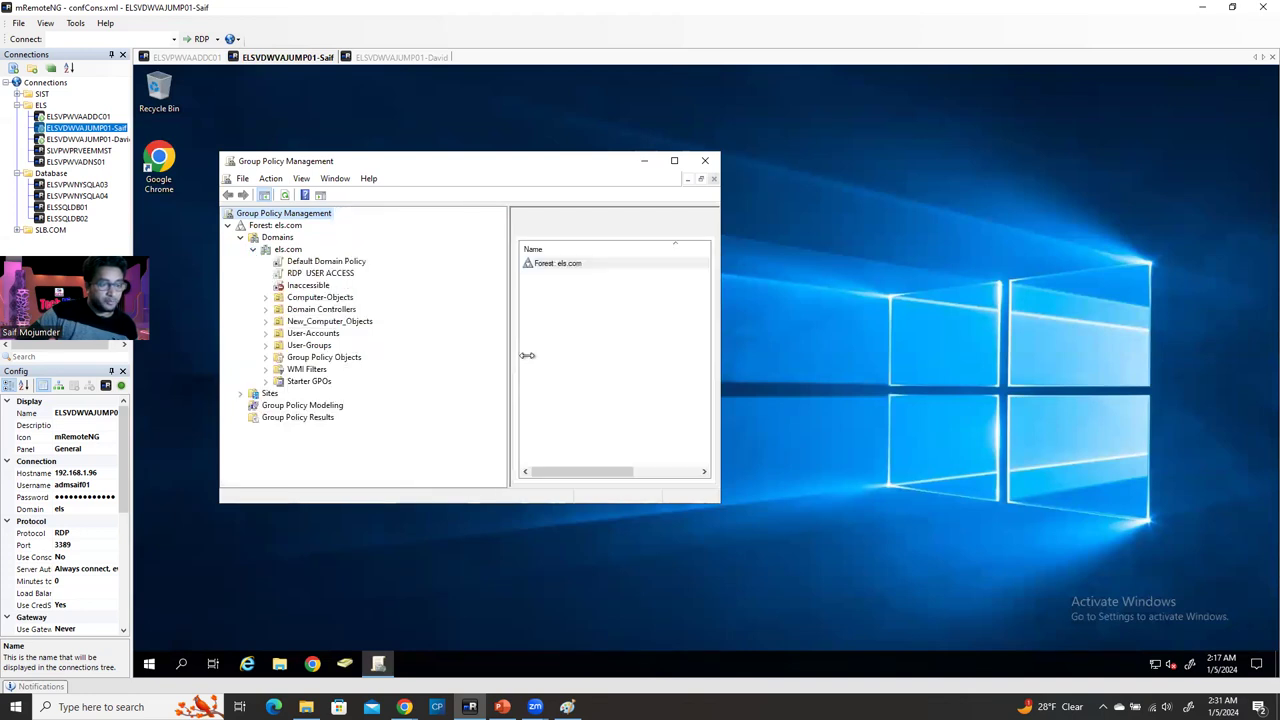
left_click(266, 298)
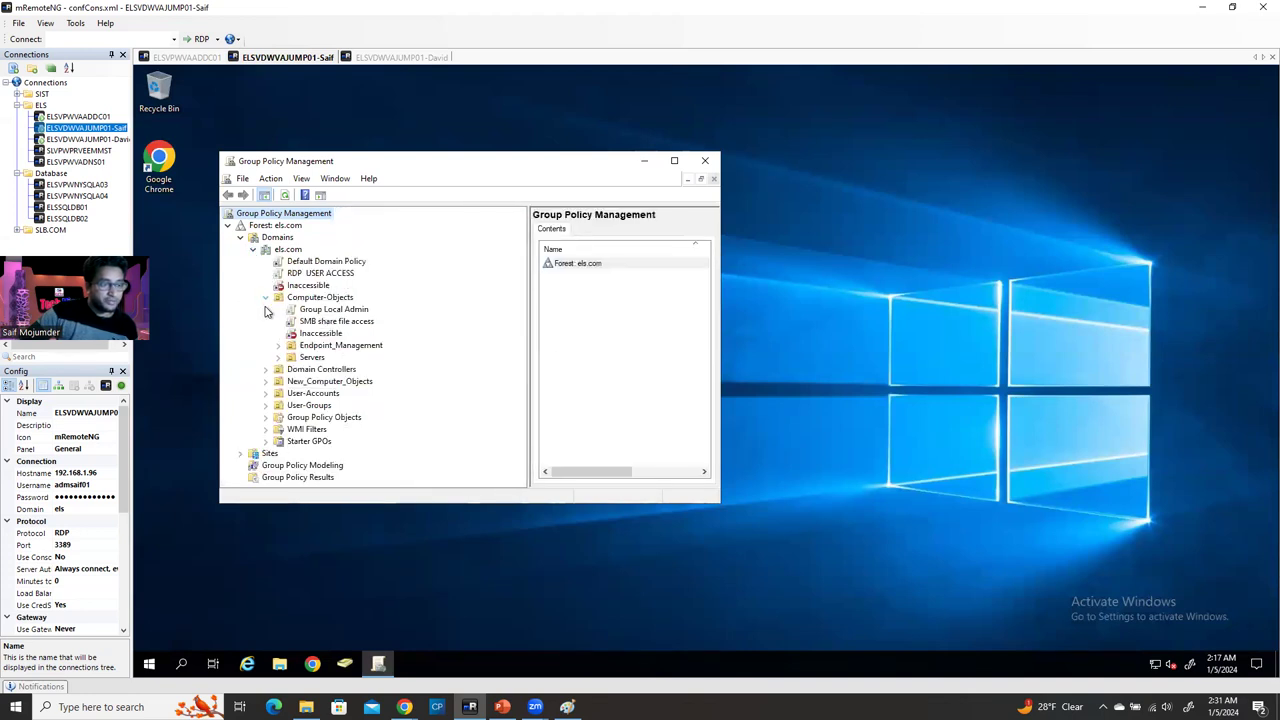
left_click(278, 358)
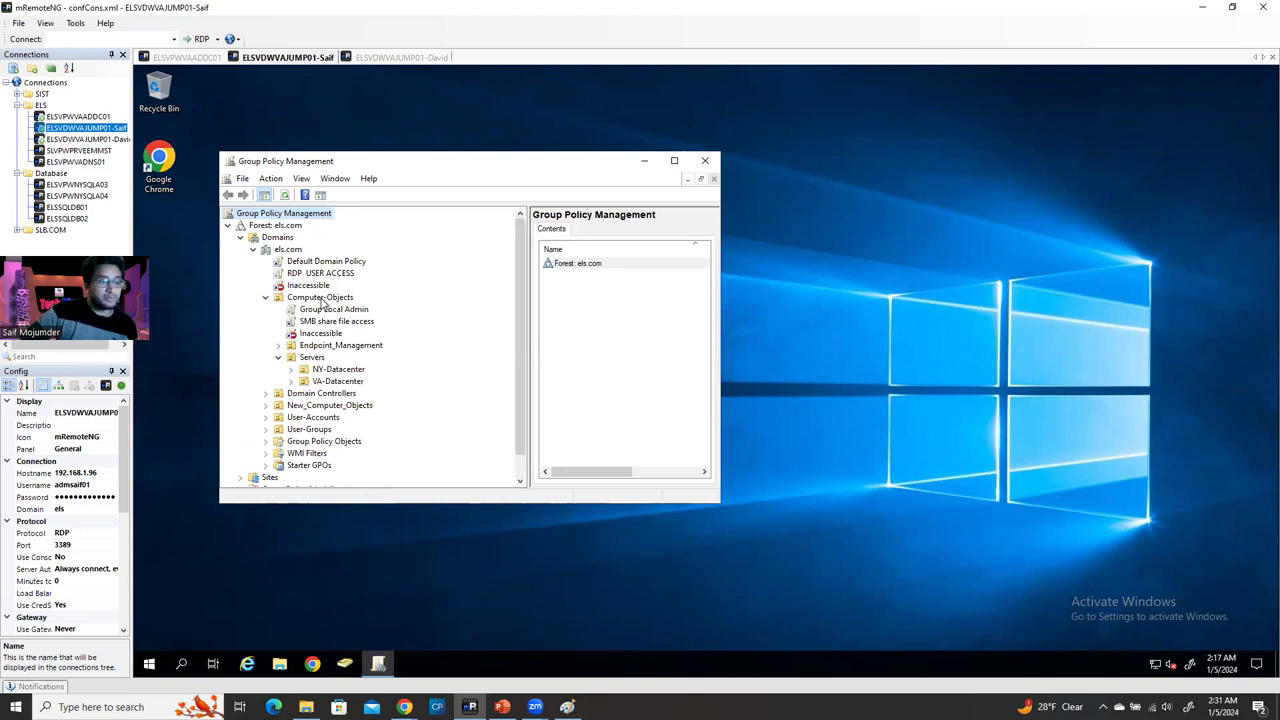
Check the linking options for Computer-Objects and Servers, then return to the domain controller session.
left_click(321, 298)
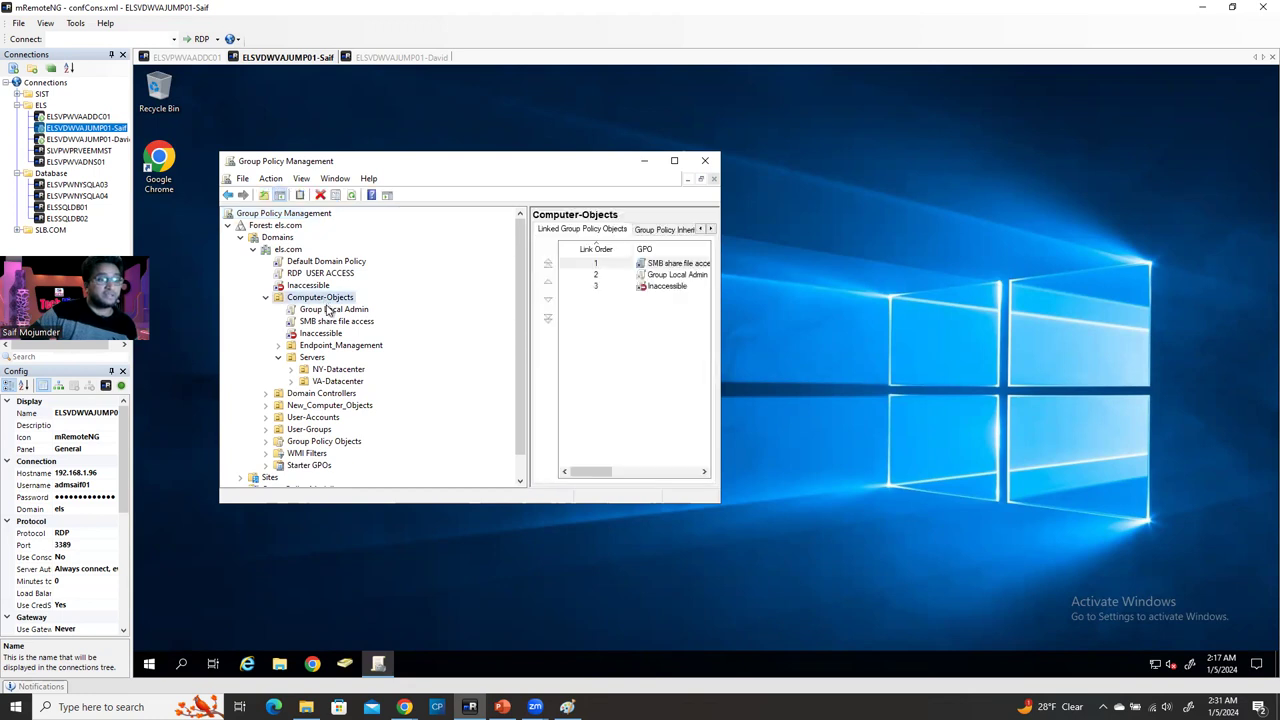
right_click(323, 300)
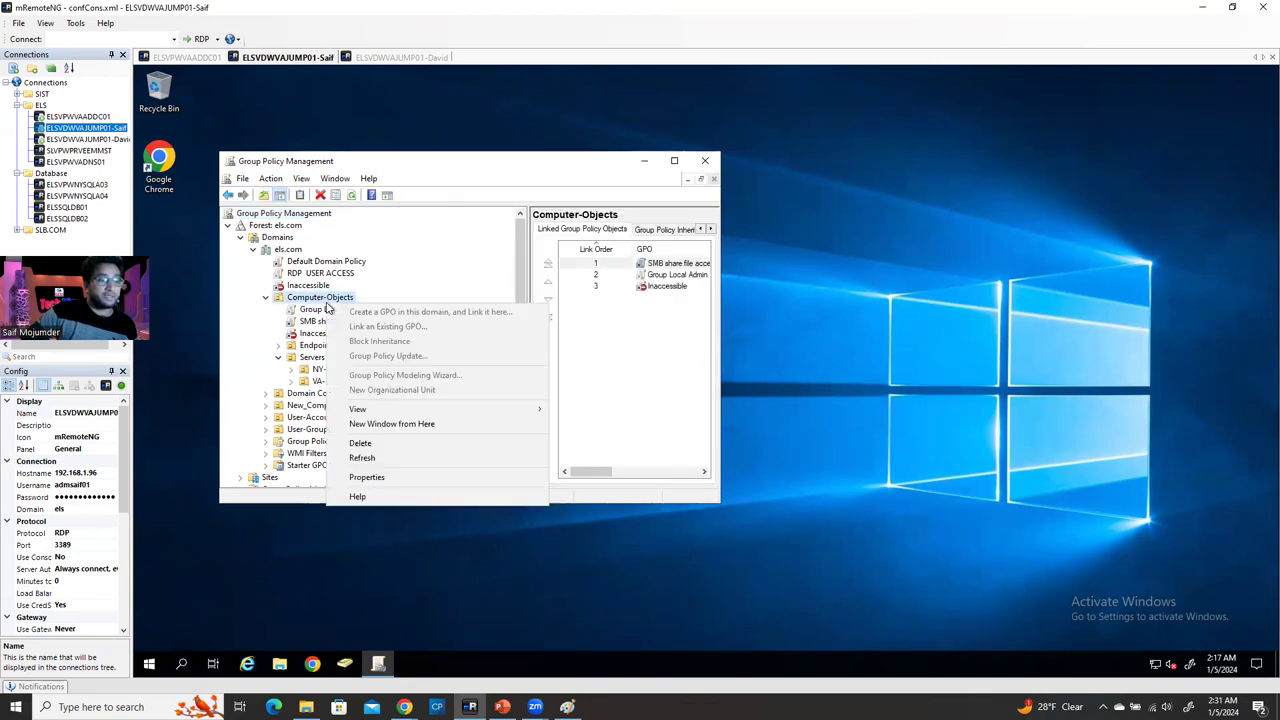
left_click(303, 358)
right_click(303, 358)
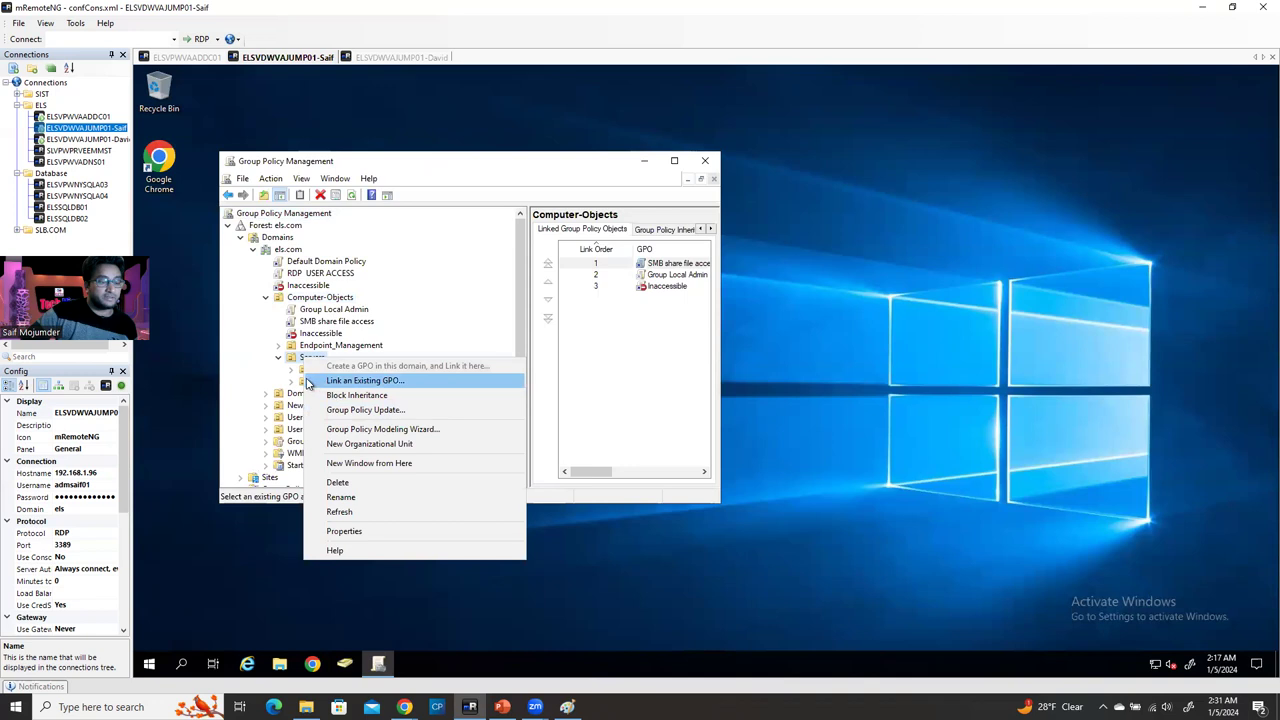
left_click(262, 374)
right_click(311, 359)
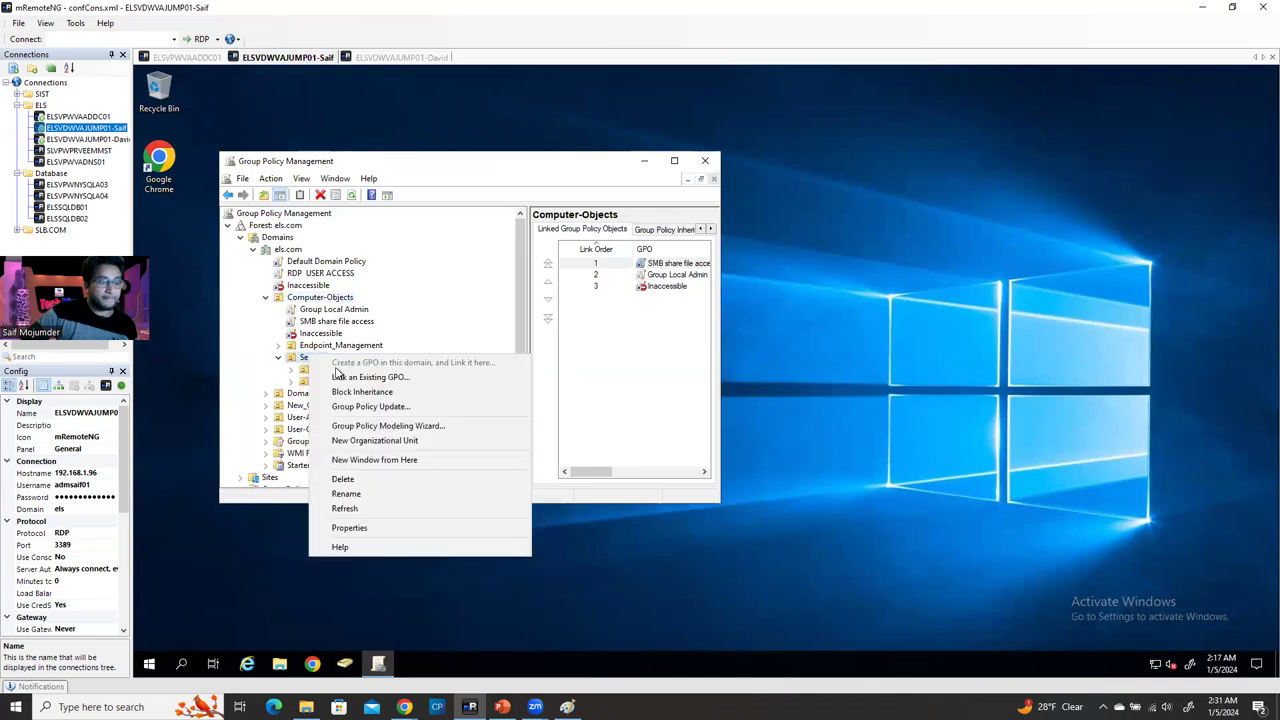
left_click(614, 318)
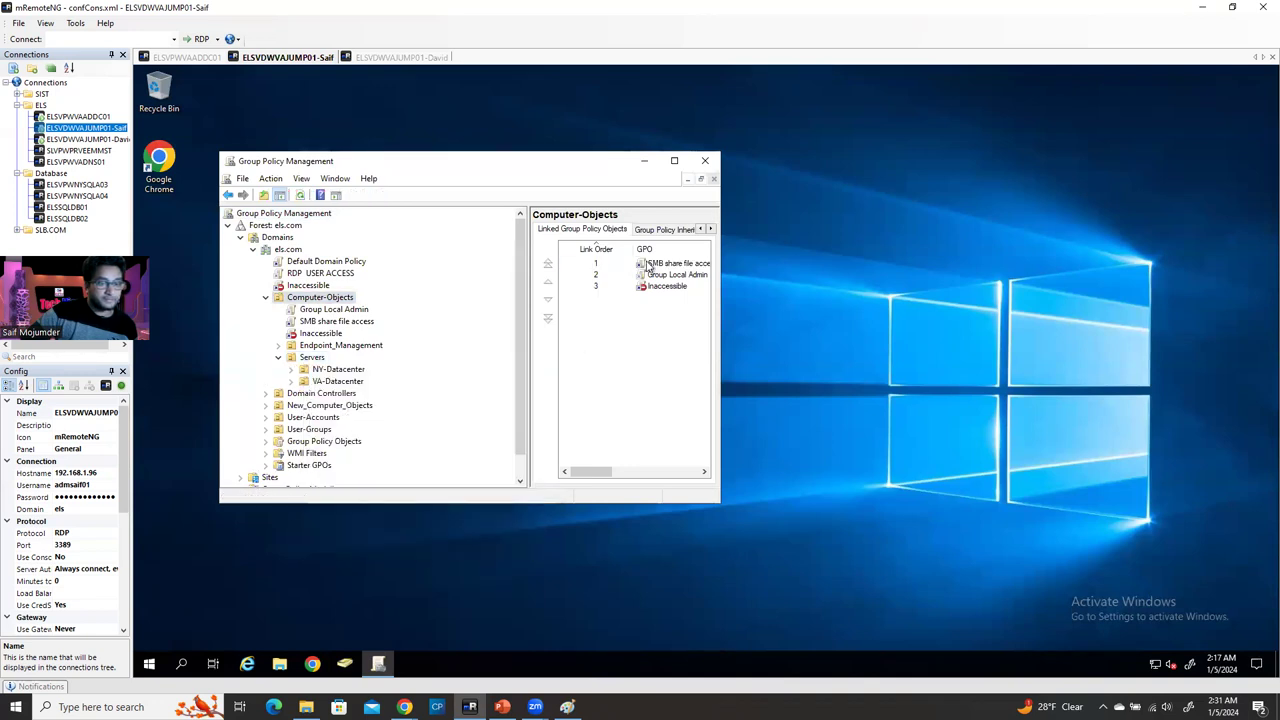
left_click(205, 58)
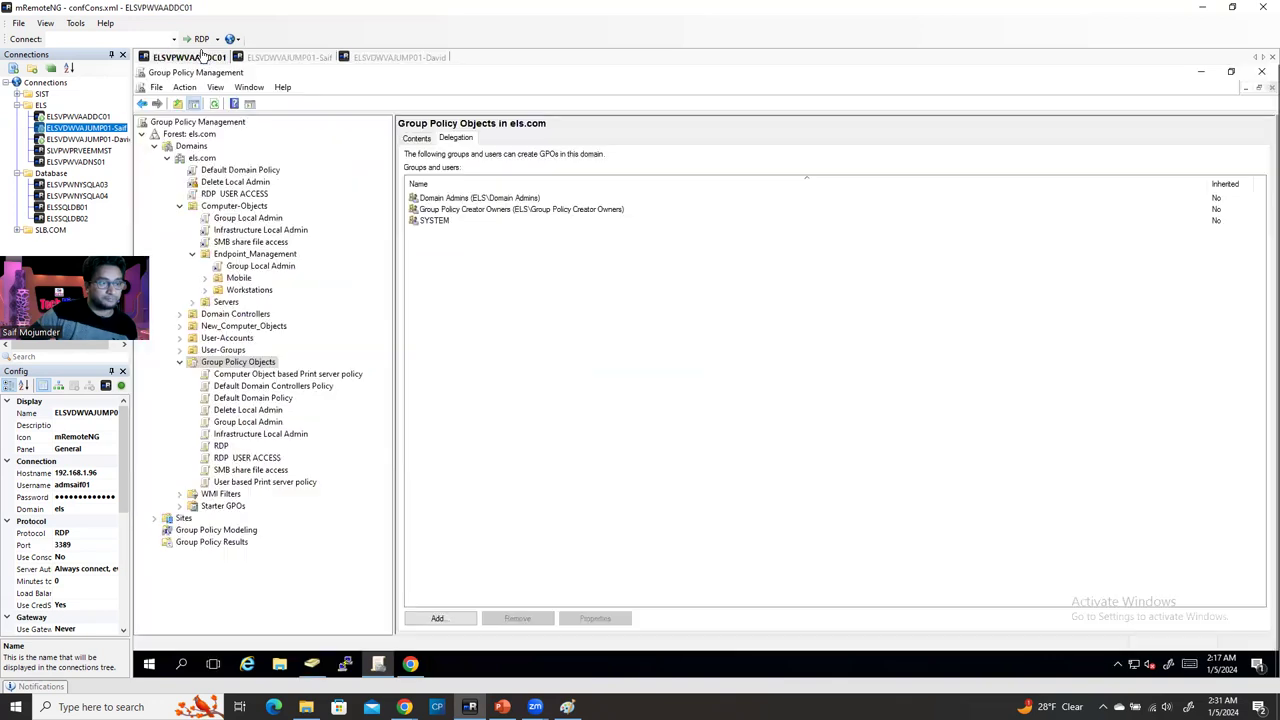
Try removing Server-Management's Link GPOs delegation on Servers, then open its full security permissions.
left_click(244, 254)
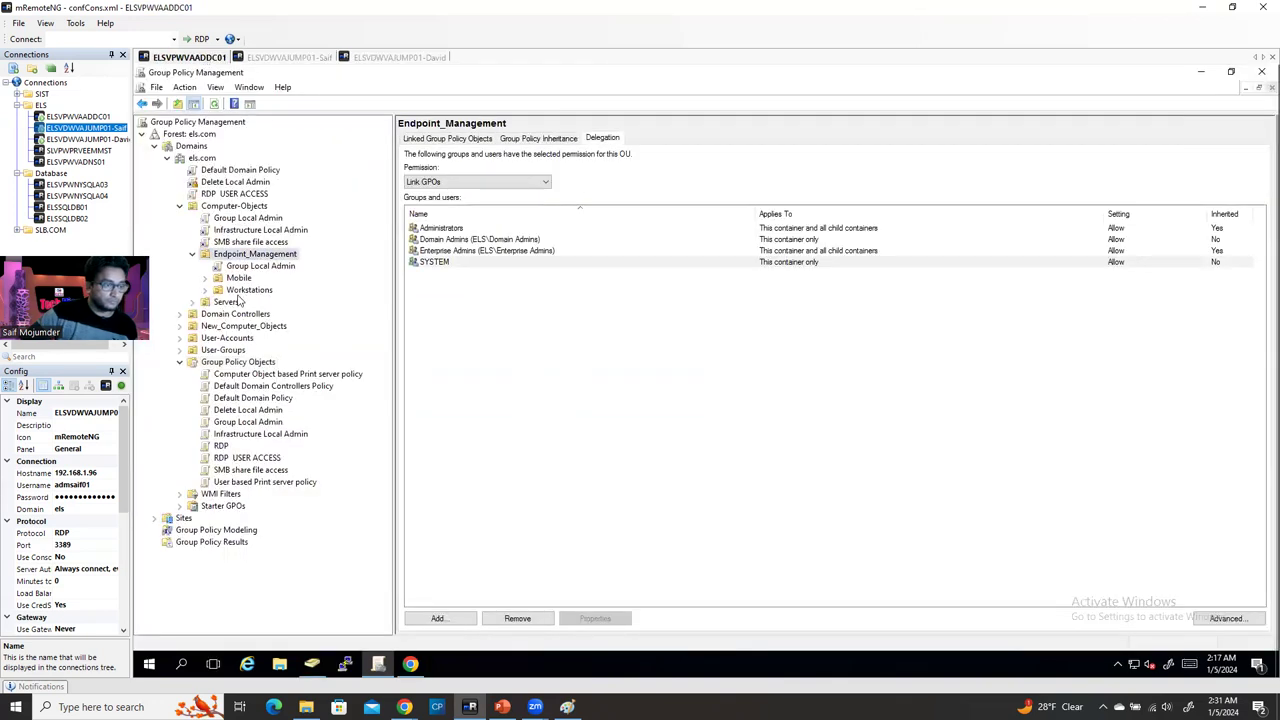
double_click(236, 301)
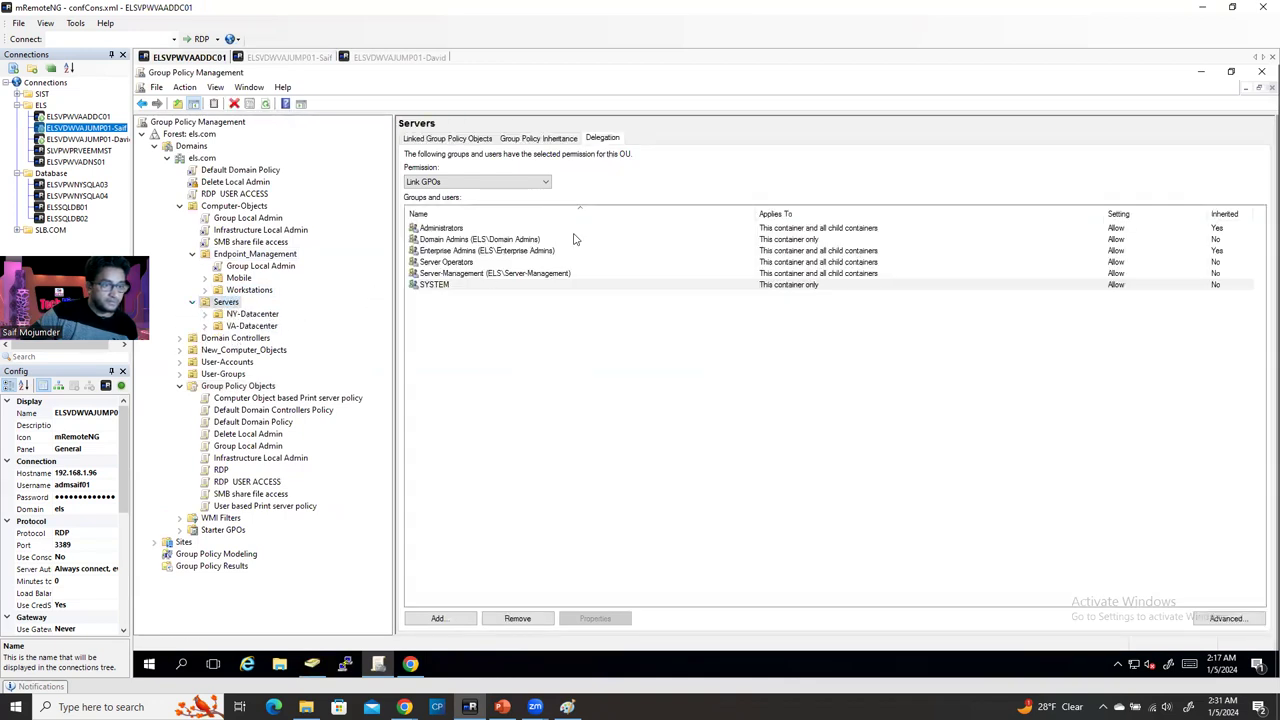
left_click(476, 286)
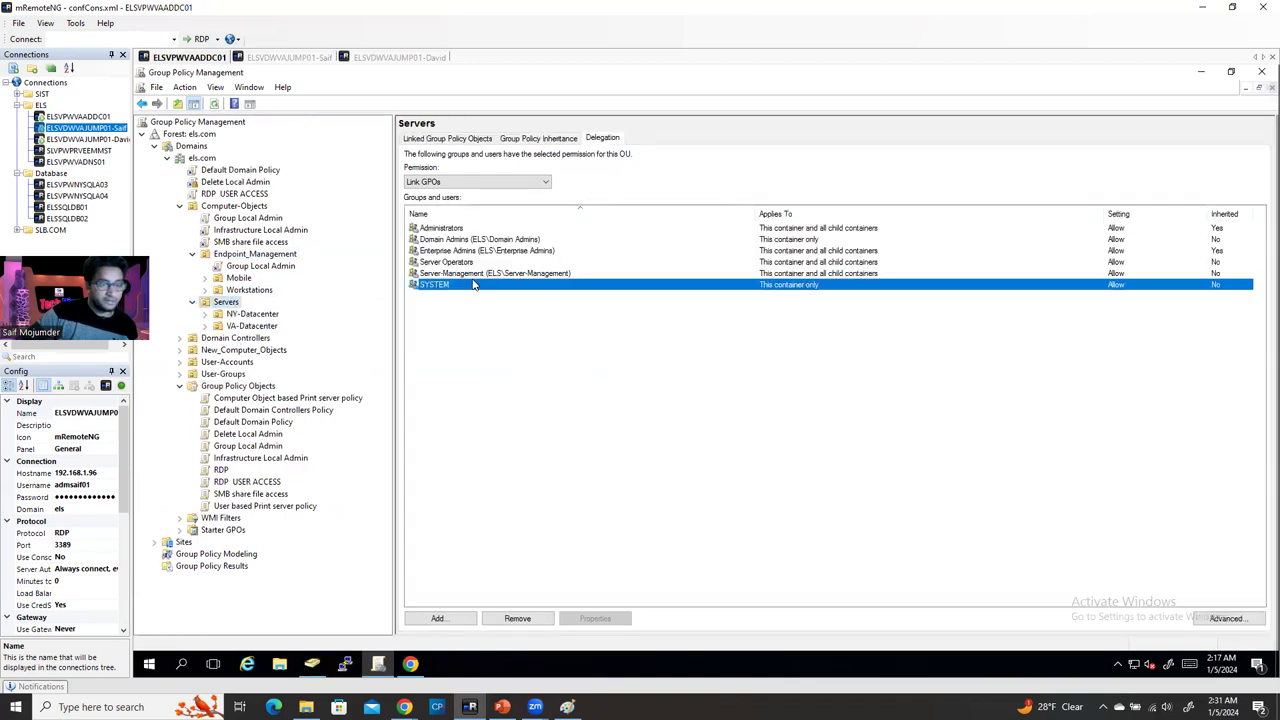
left_click(476, 274)
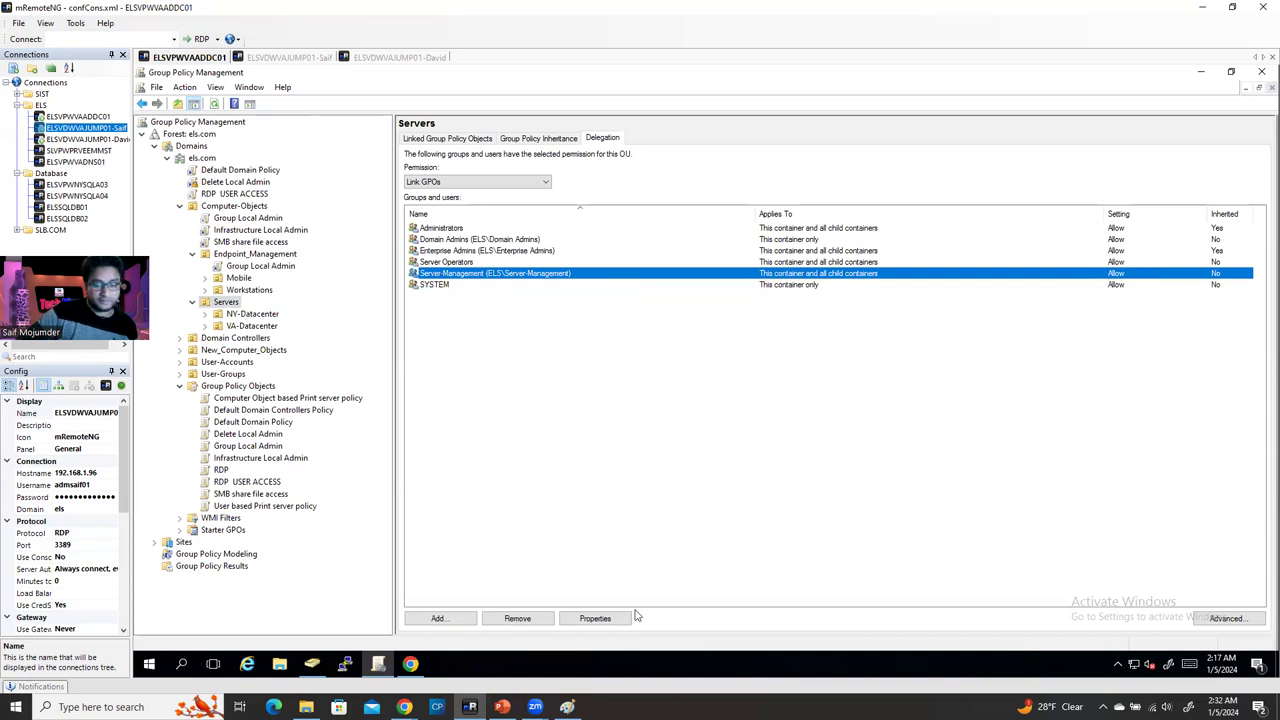
left_click(522, 616)
left_click(720, 393)
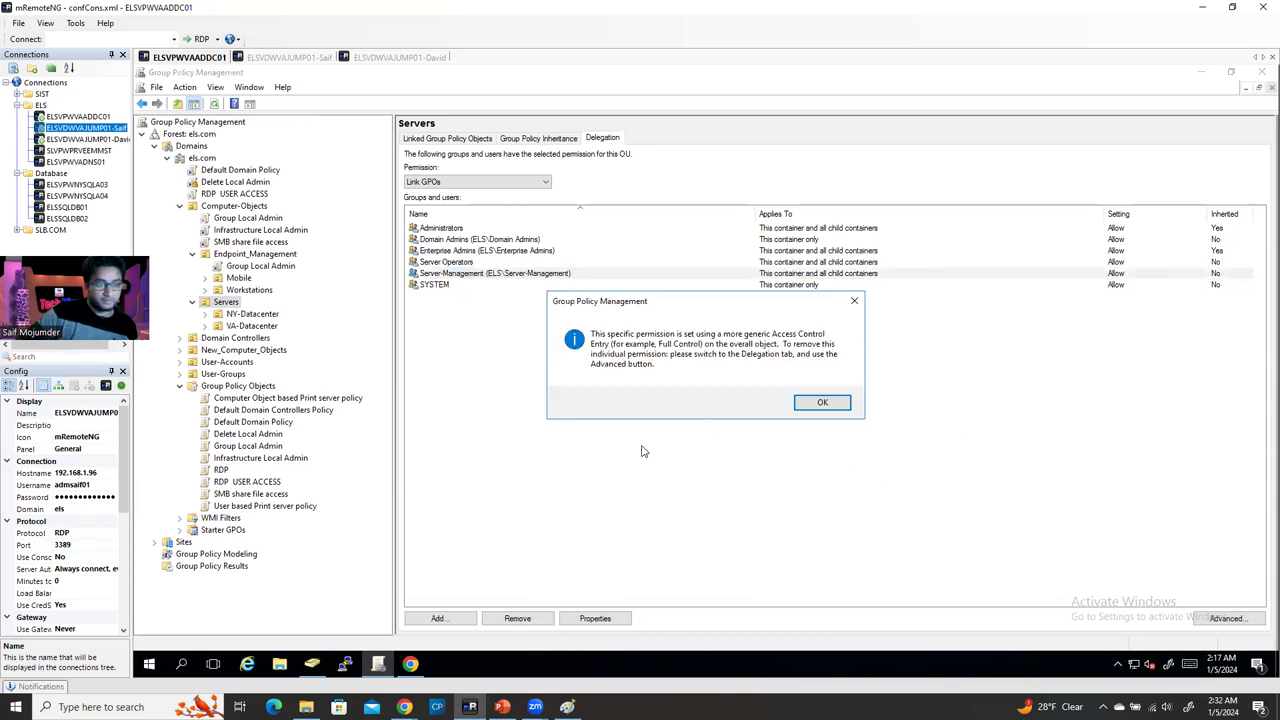
left_click(818, 402)
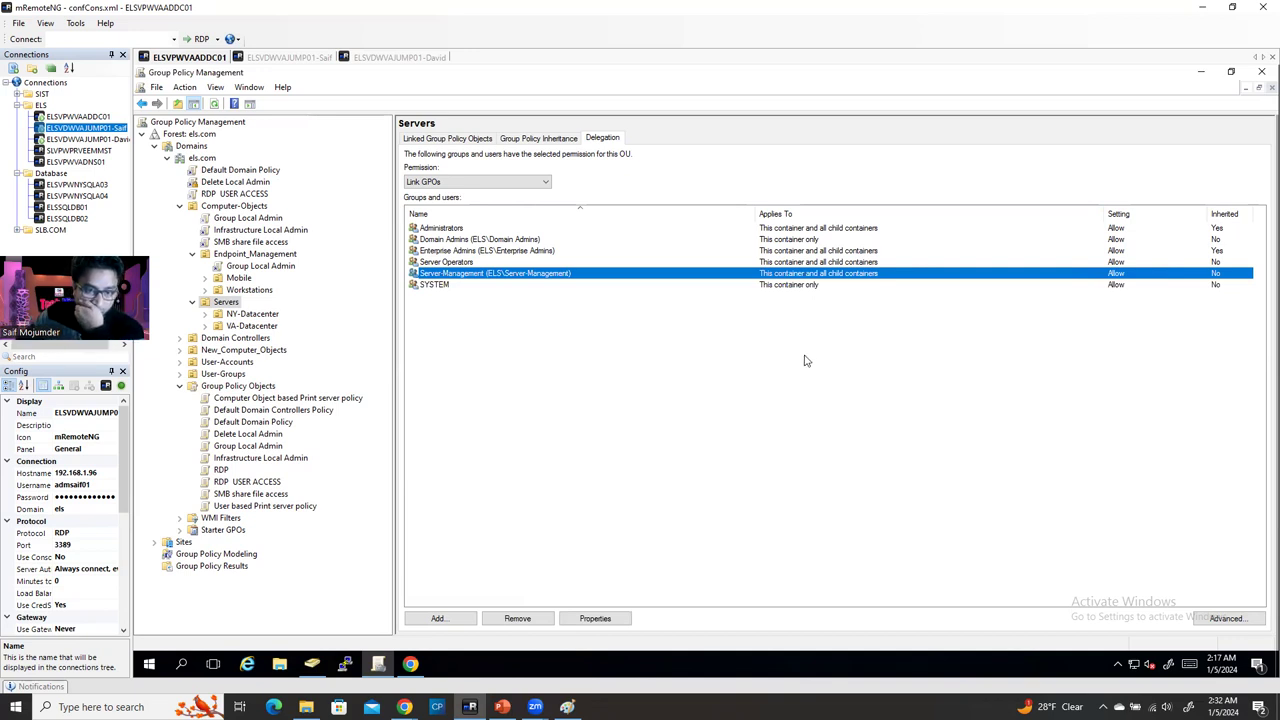
left_click(1226, 619)
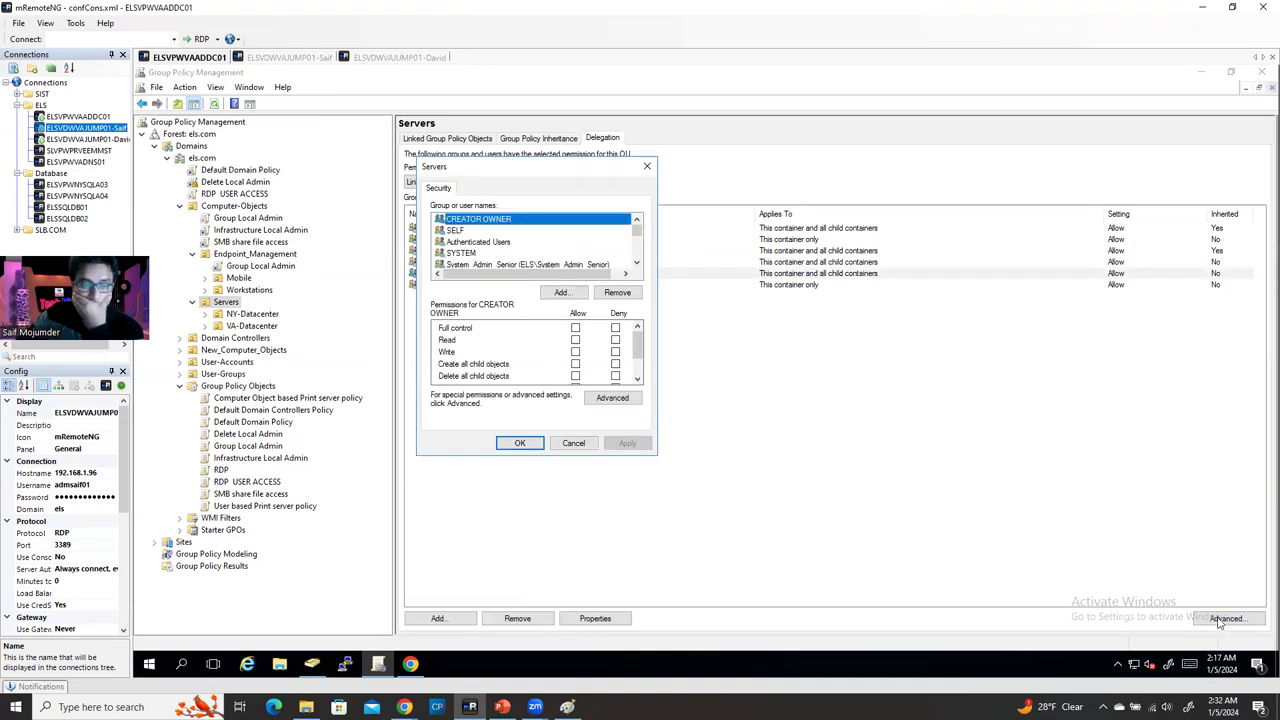
left_click(510, 265)
scroll(565, 262, "down", 2)
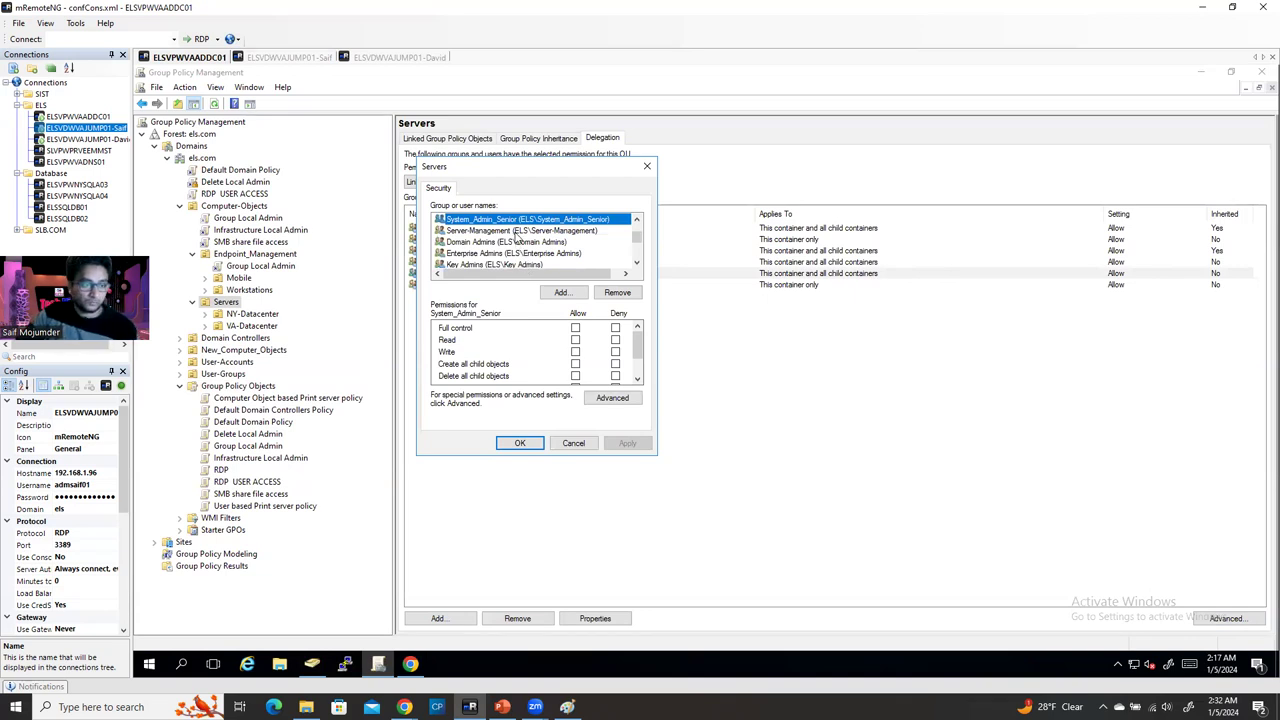
left_click(516, 231)
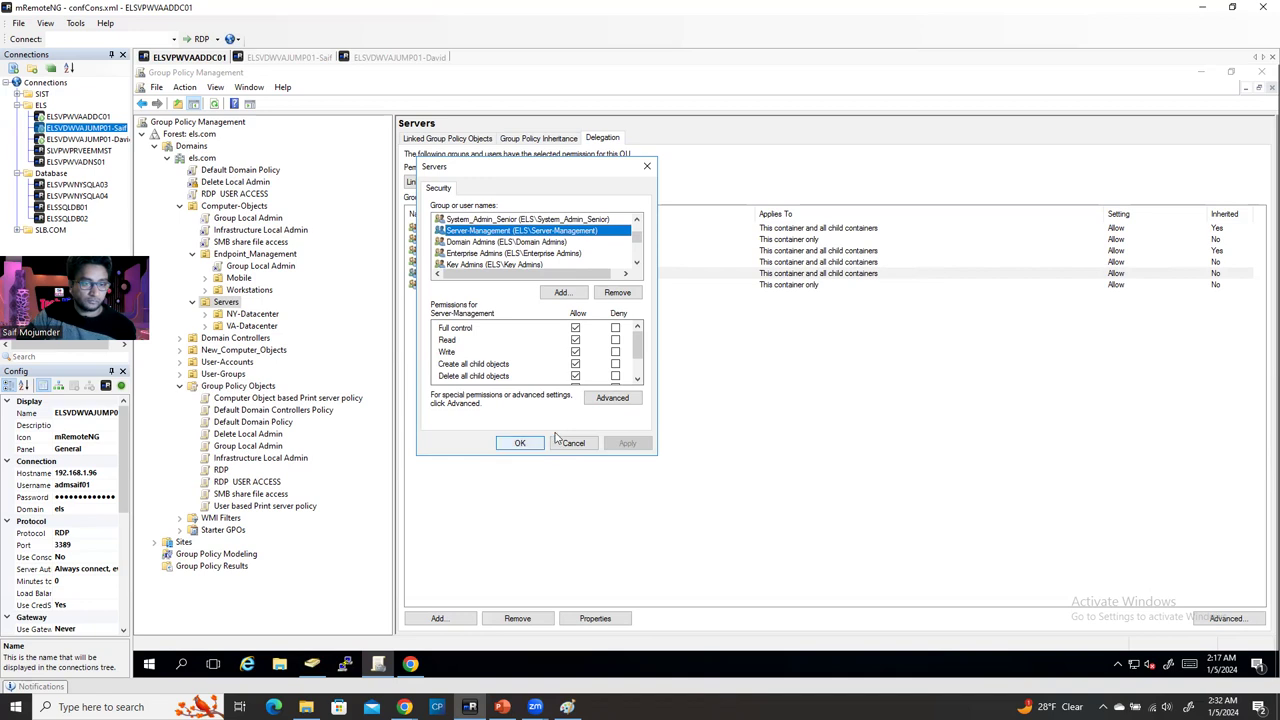
left_click(618, 292)
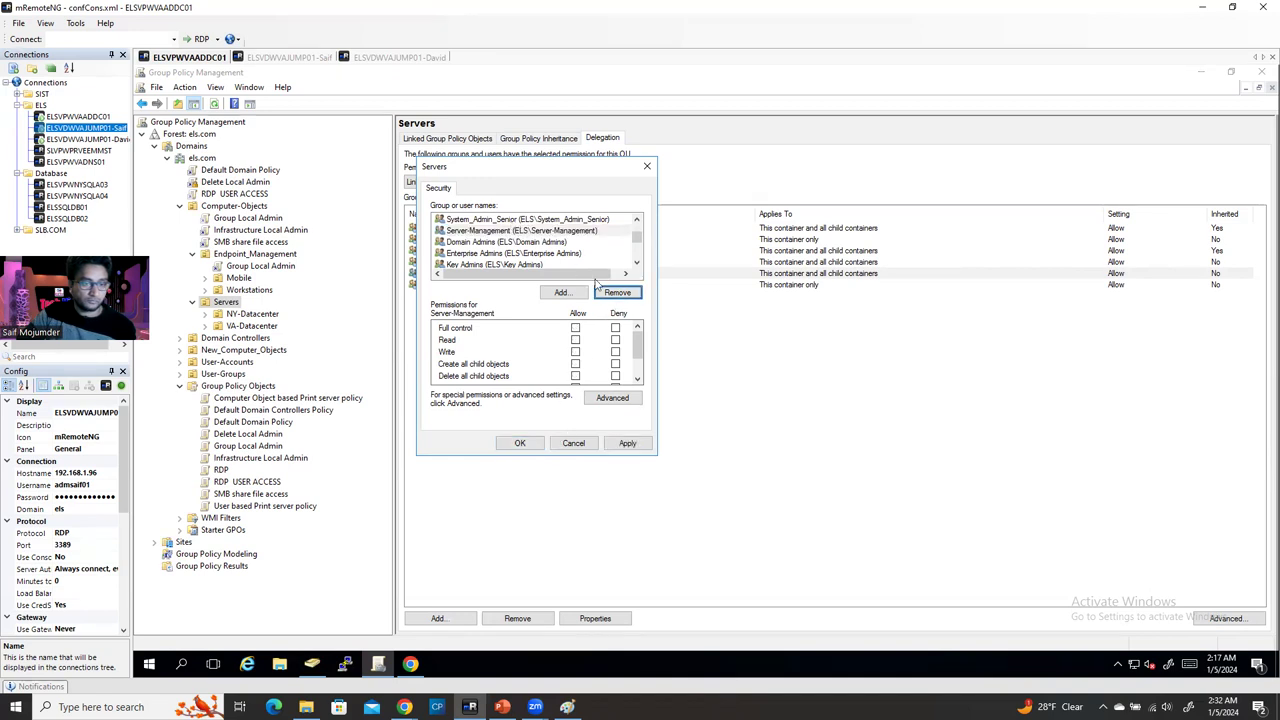
left_click(618, 292)
left_click(654, 366)
left_click(533, 219)
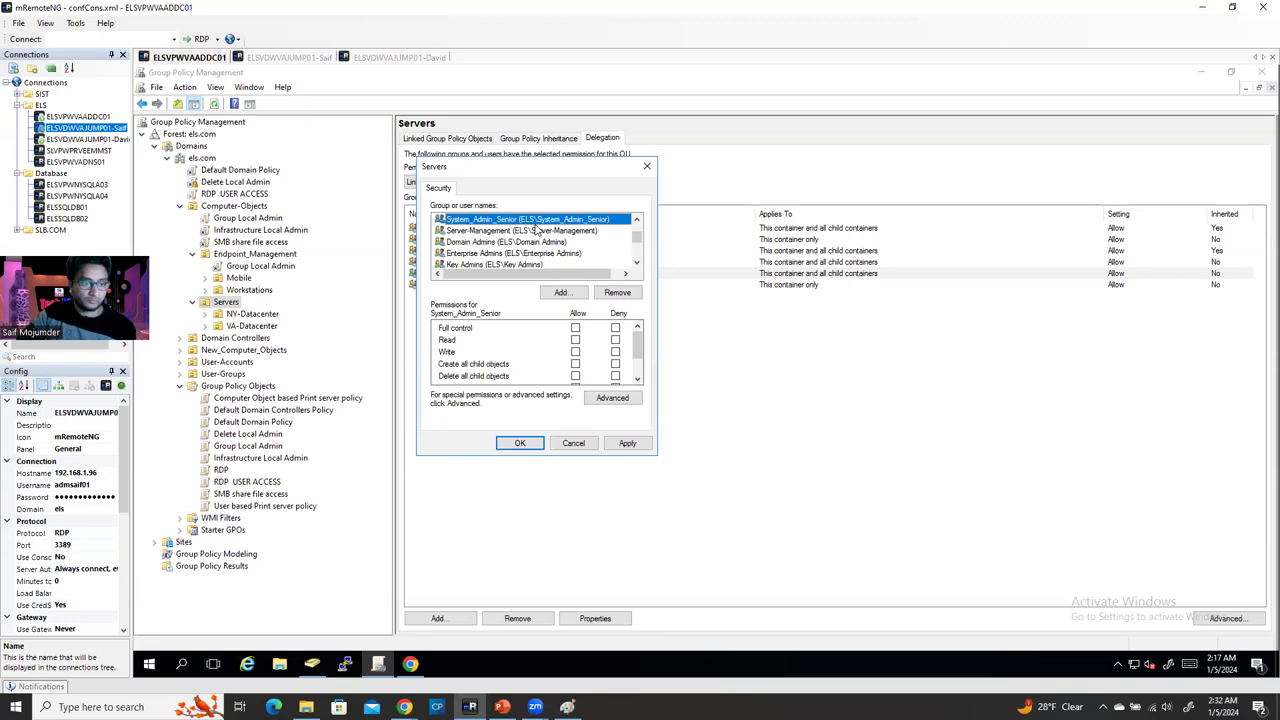
left_click(617, 292)
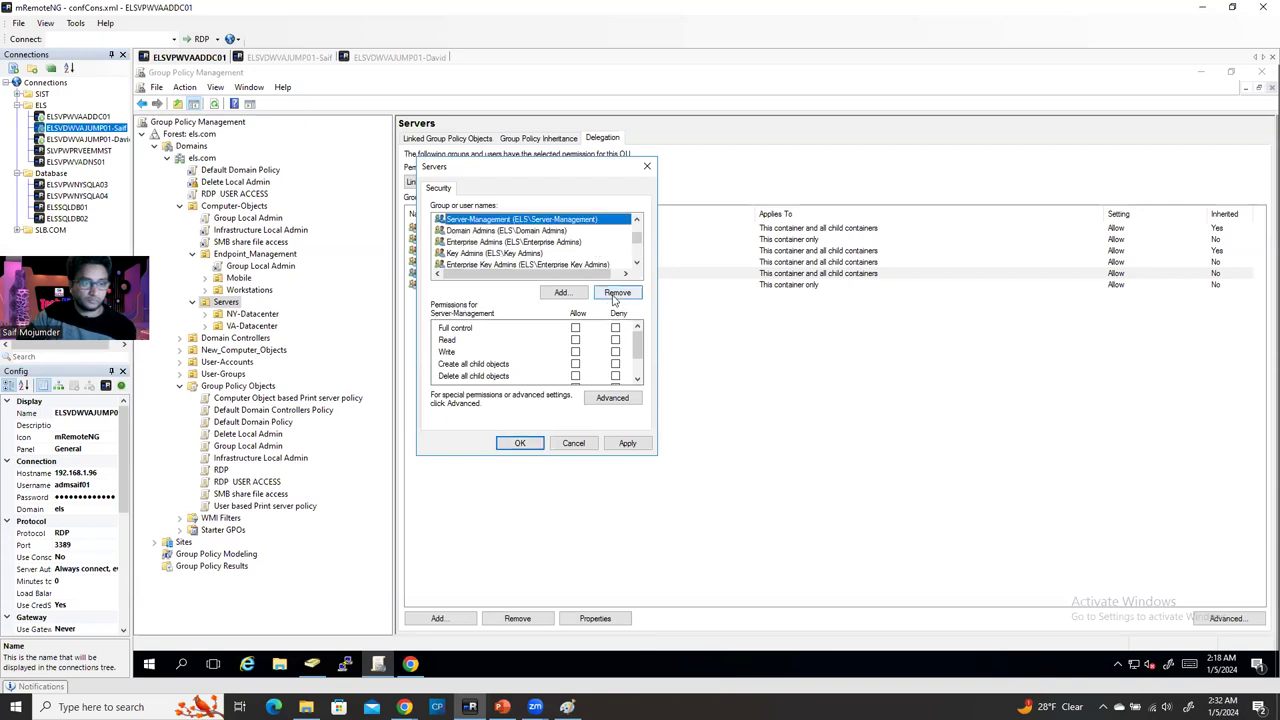
left_click(617, 292)
left_click(659, 366)
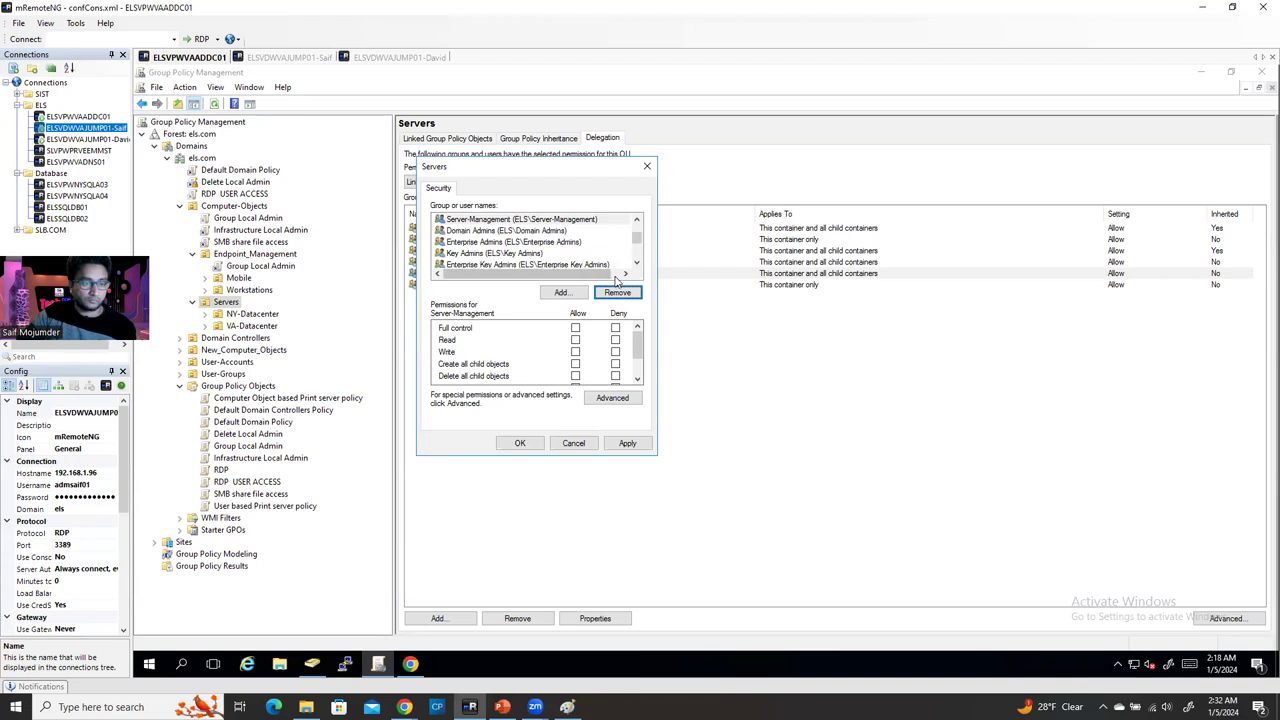
scroll(588, 264, "up", 2)
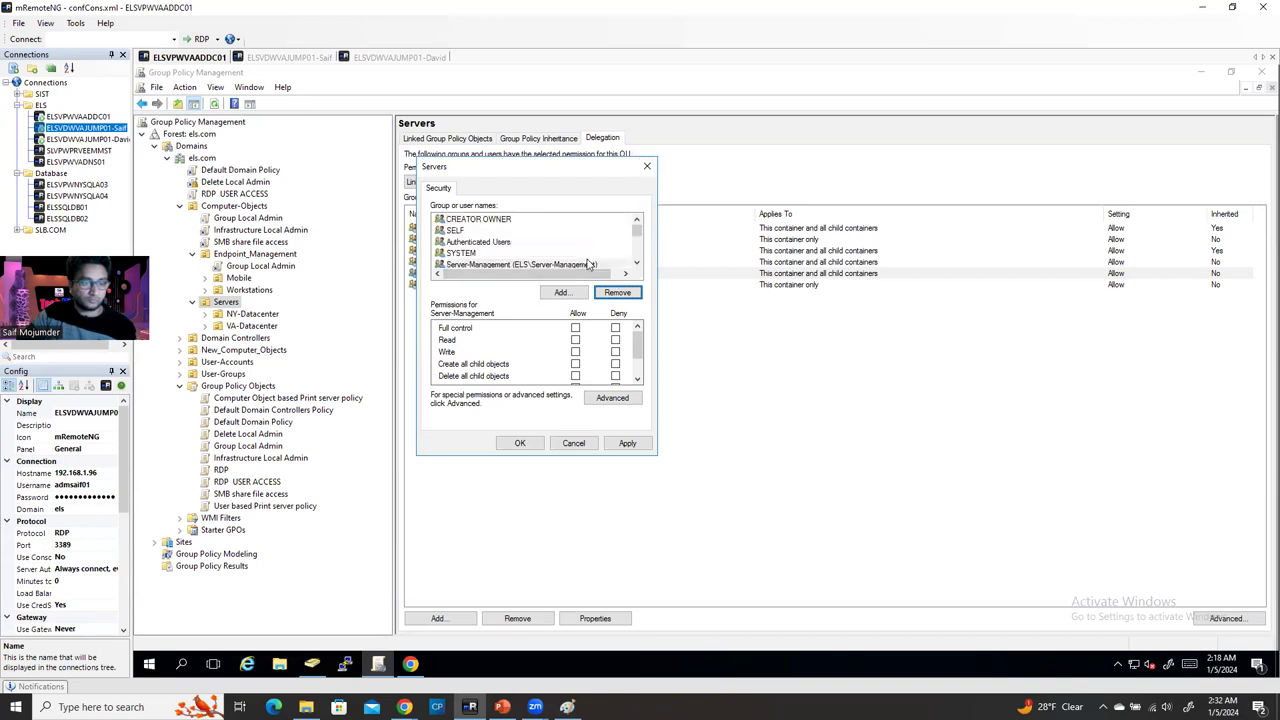
left_click(647, 167)
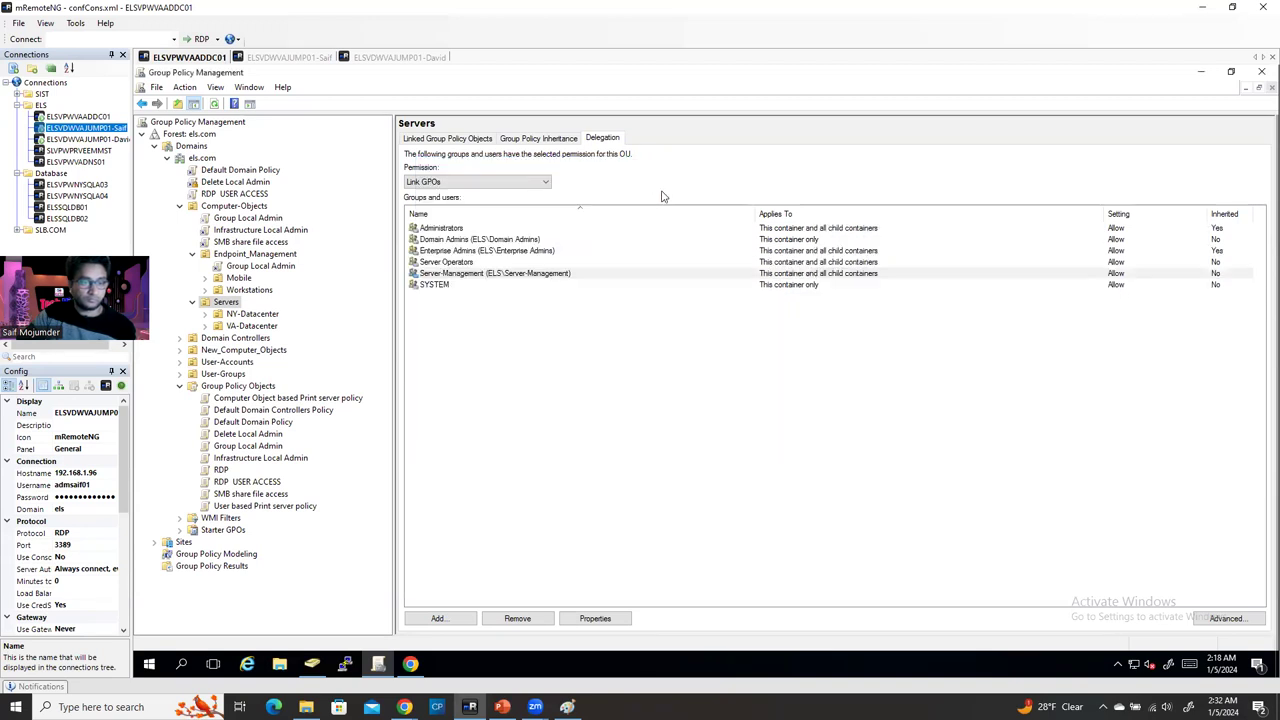
left_click(535, 276)
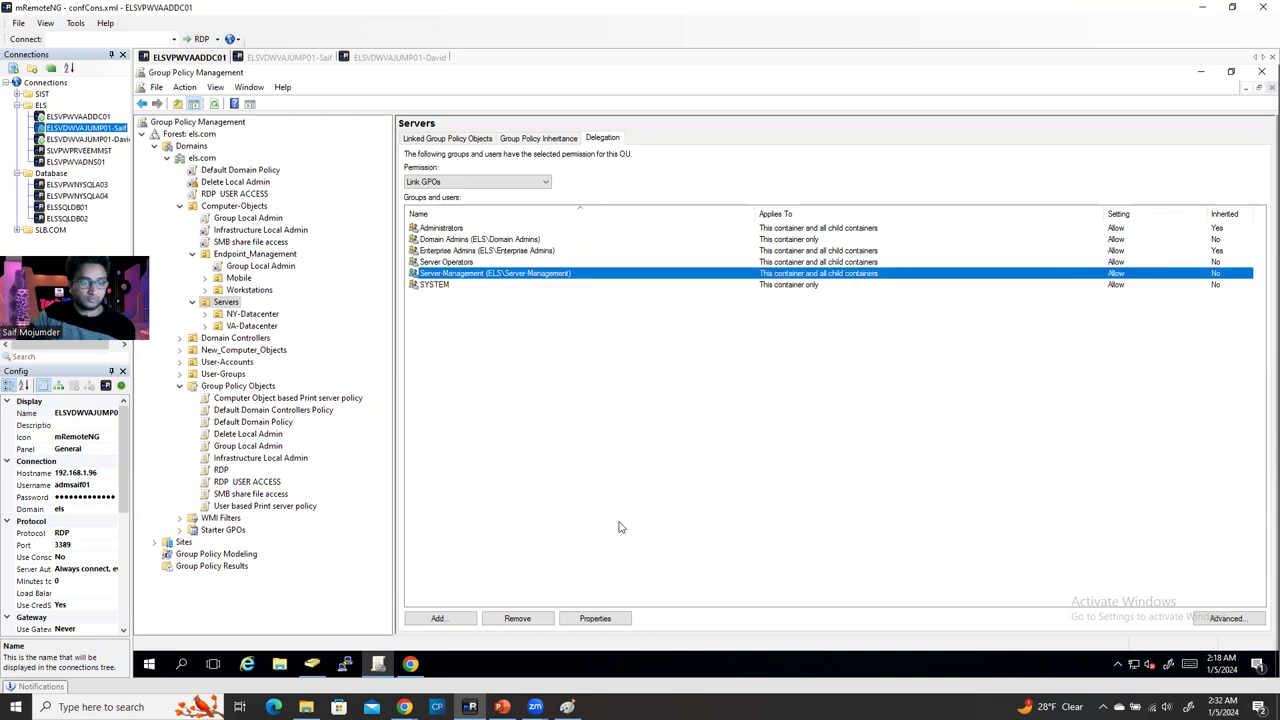
left_click(519, 618)
left_click(718, 393)
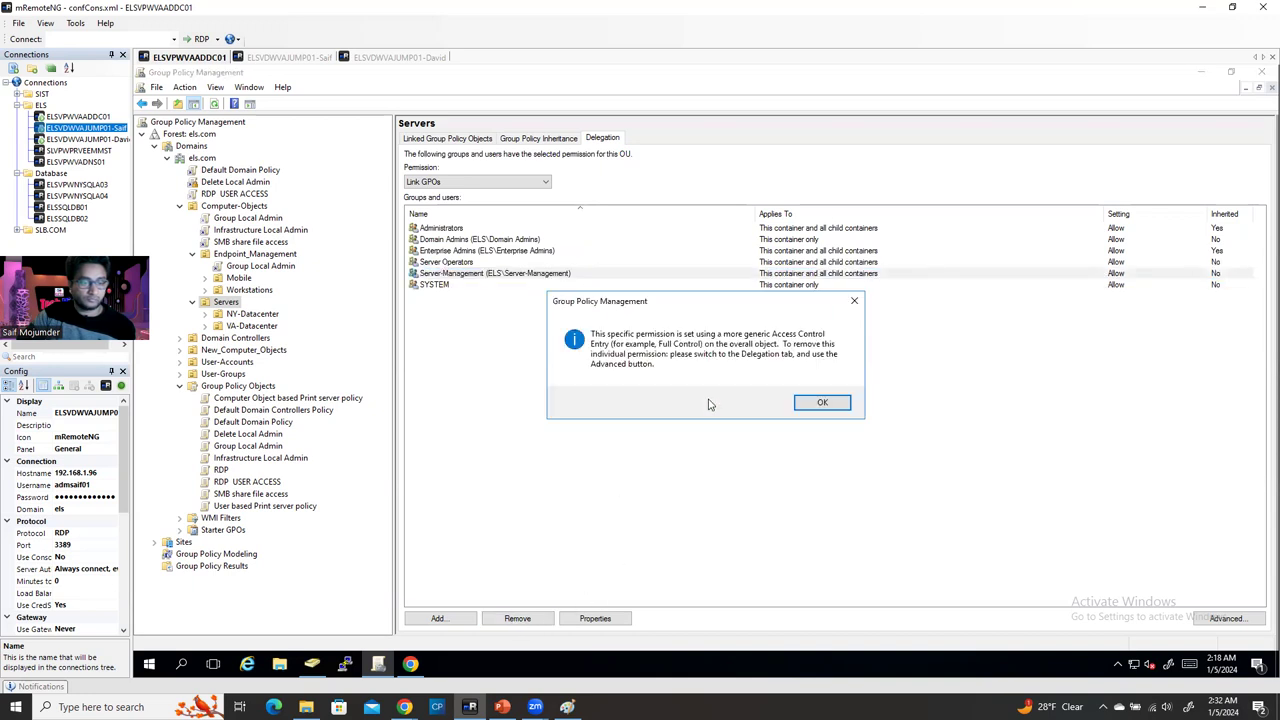
left_click(810, 400)
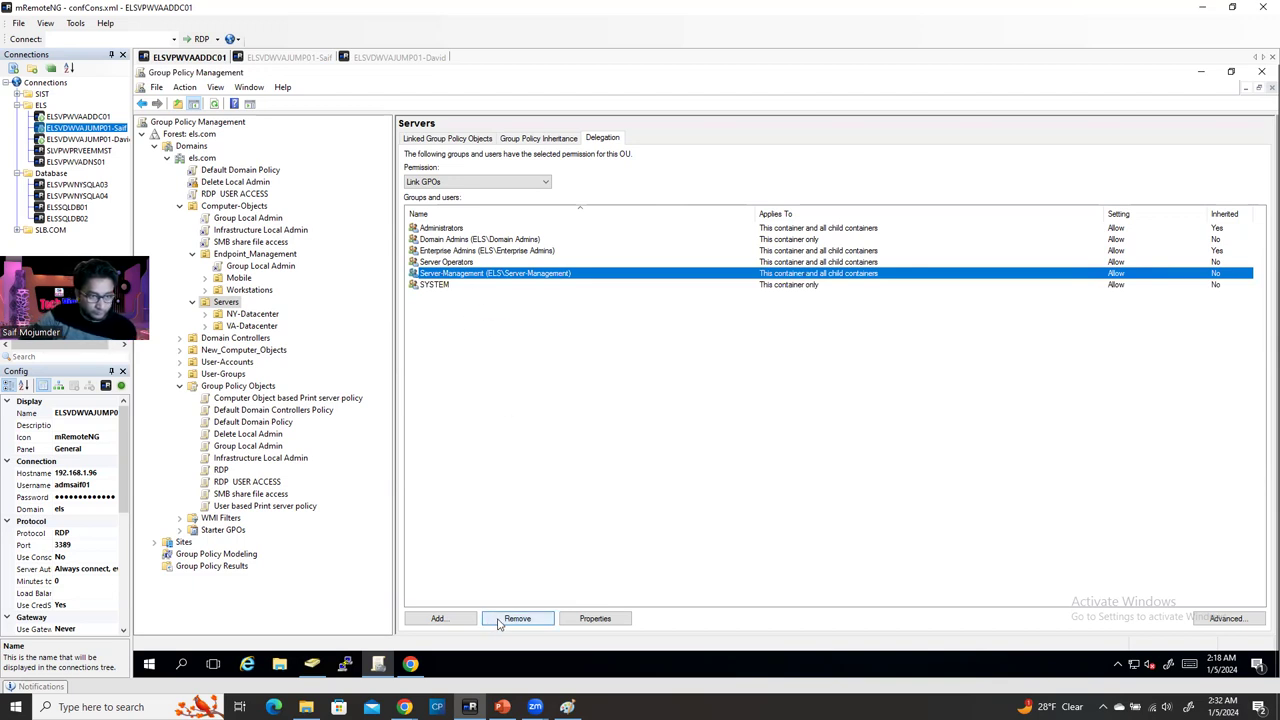
Open Advanced Security Settings for Servers and show System_Admin_Senior's detailed permission entries.
left_click(1228, 619)
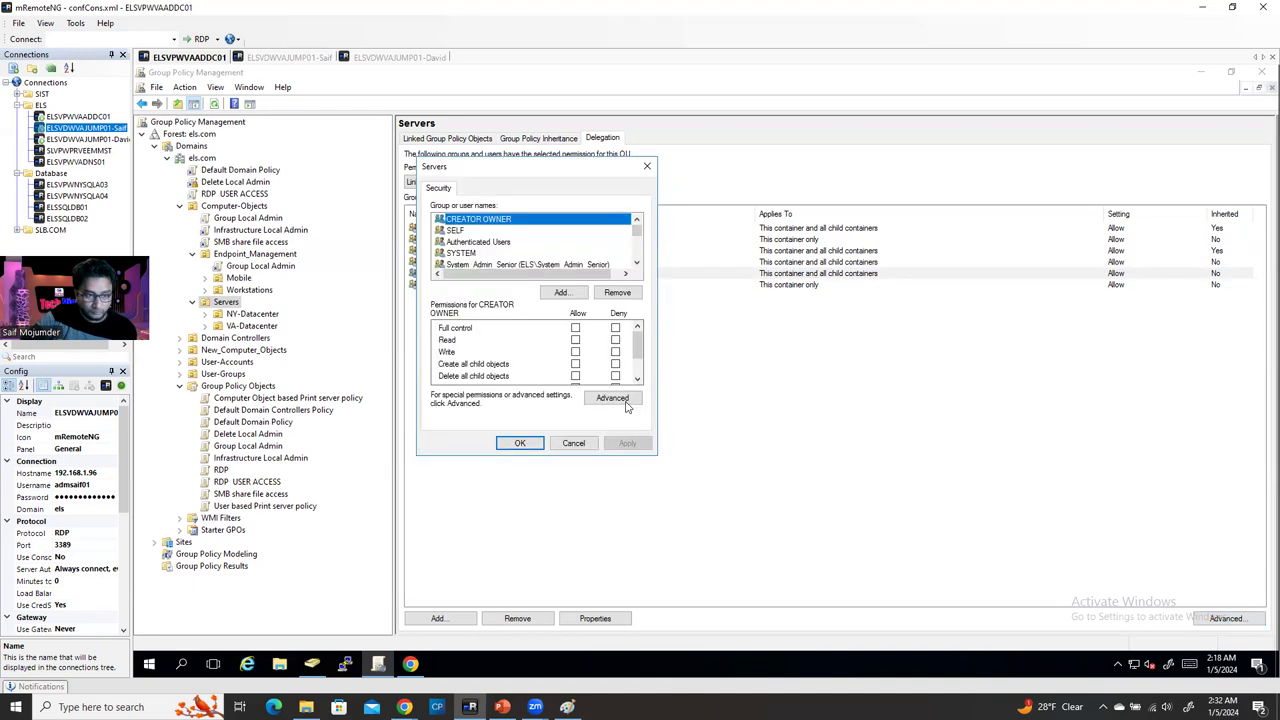
left_click(637, 384)
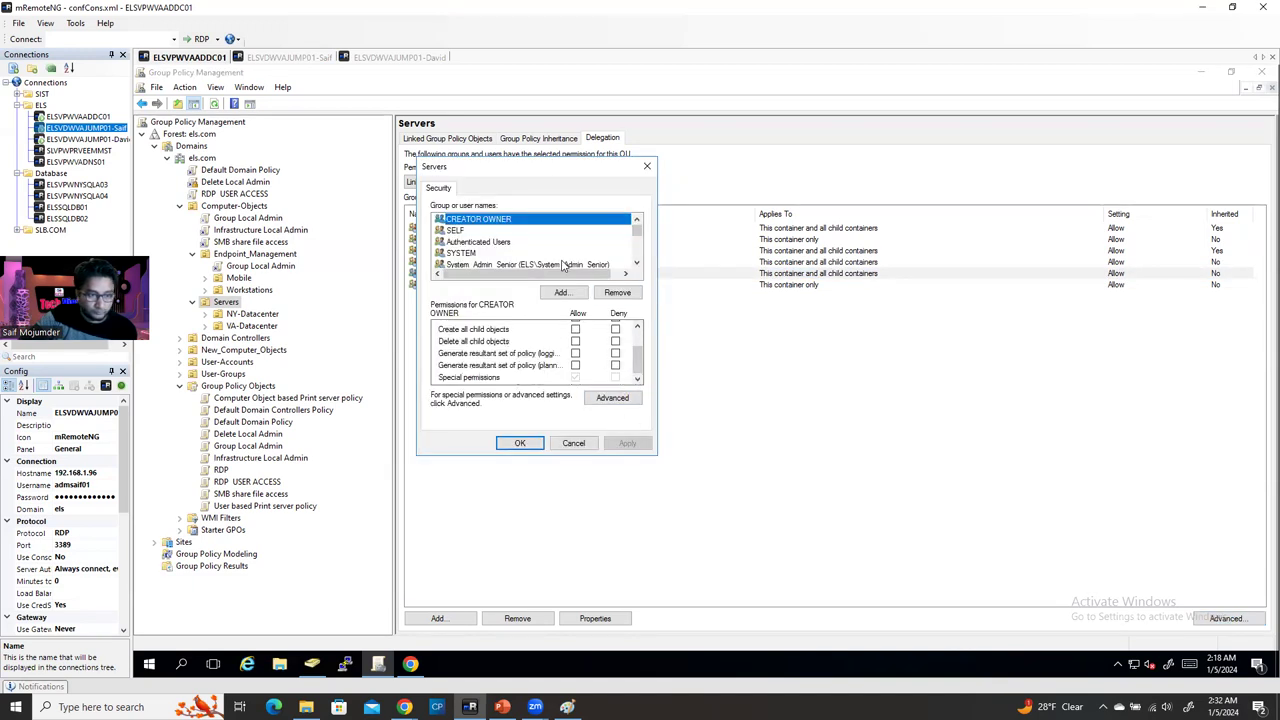
left_click(564, 265)
left_click(612, 398)
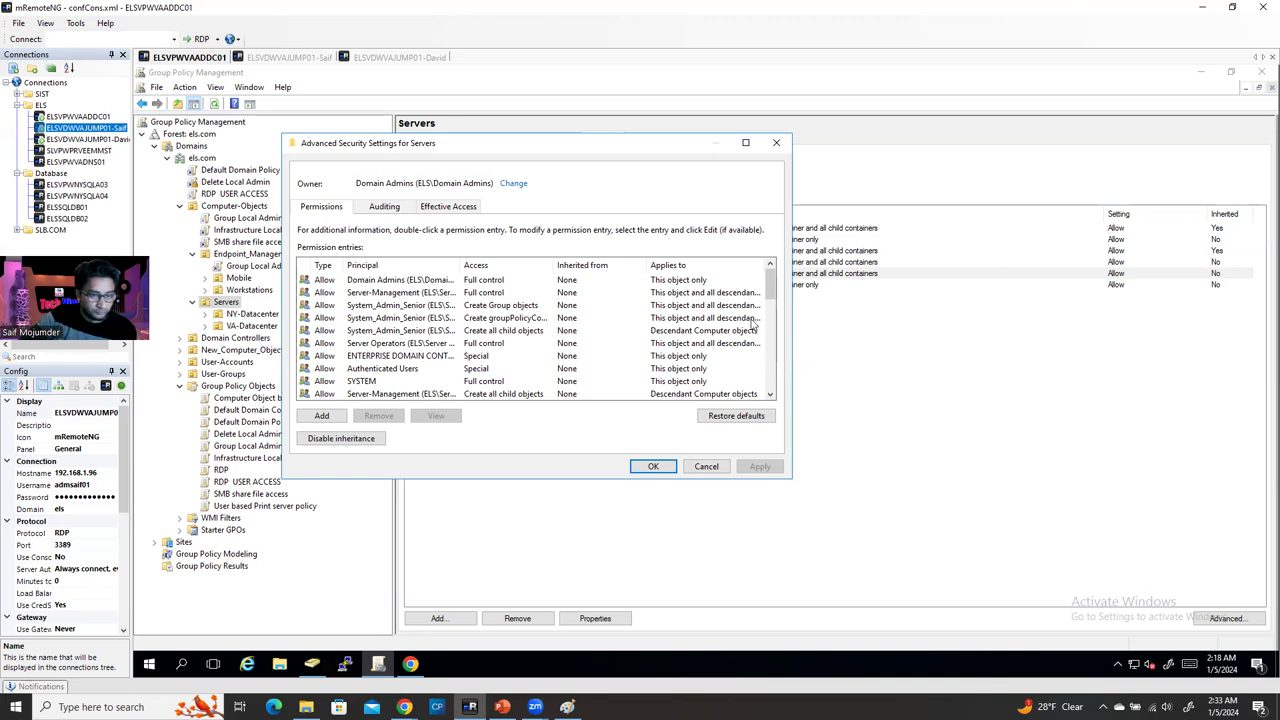
left_click(600, 318)
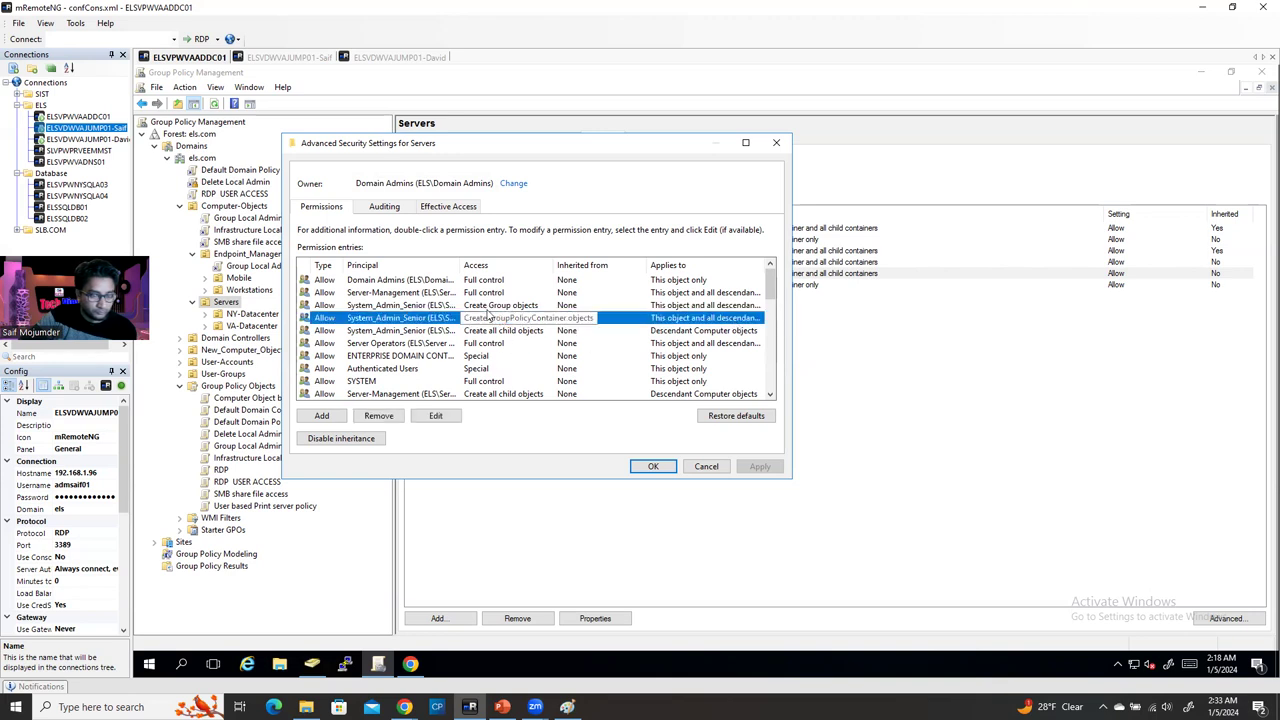
left_click_drag(460, 265, 632, 265)
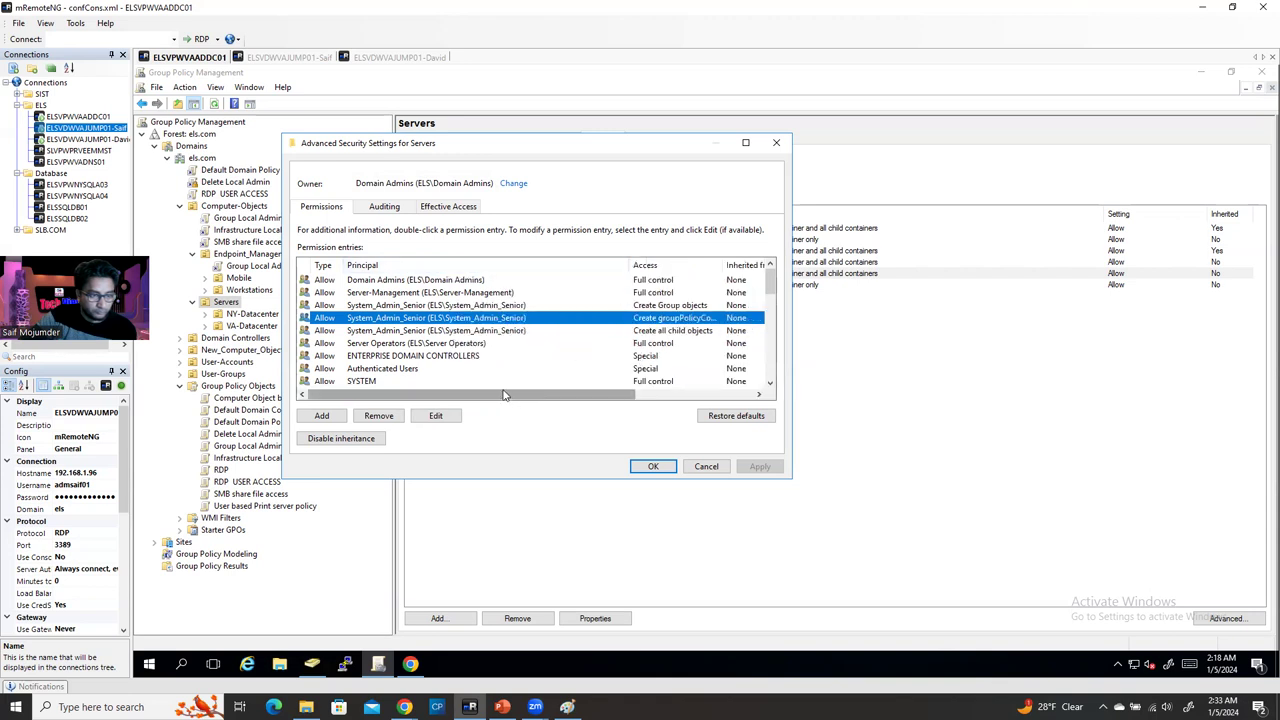
Delete System_Admin_Senior's Create all child objects, groupPolicyContainer and Group objects entries.
left_click(507, 334)
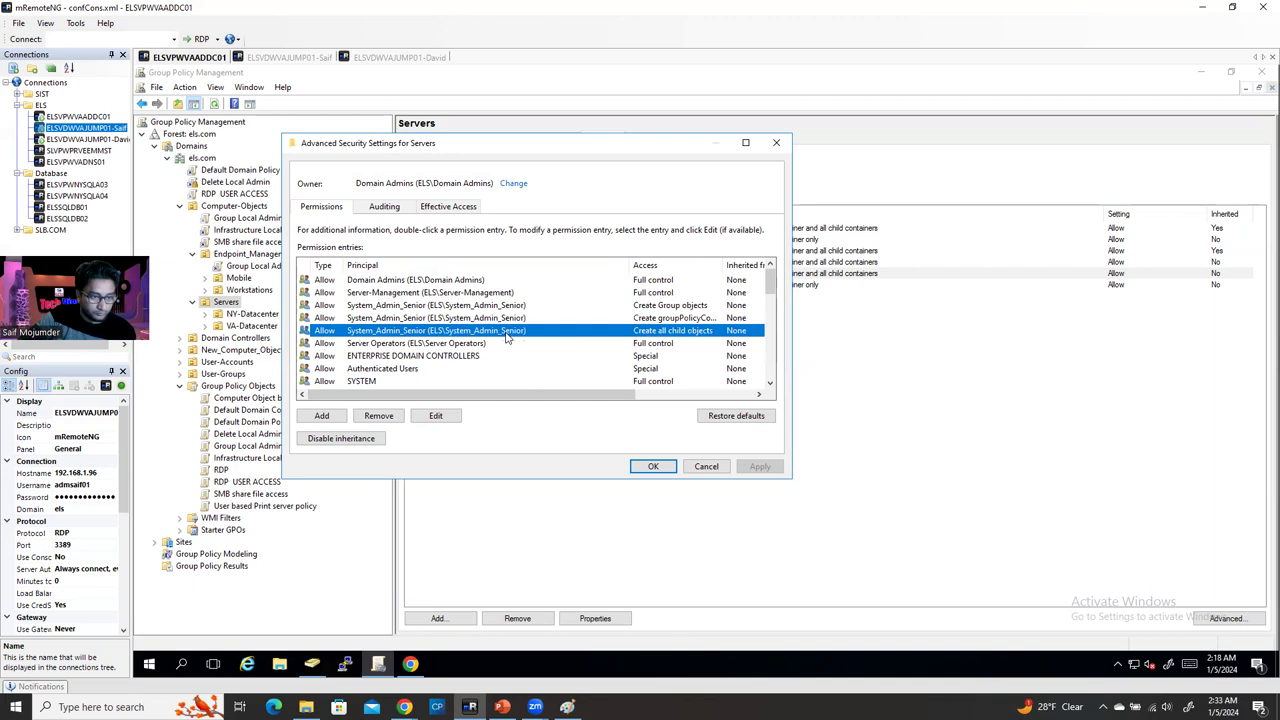
left_click(387, 418)
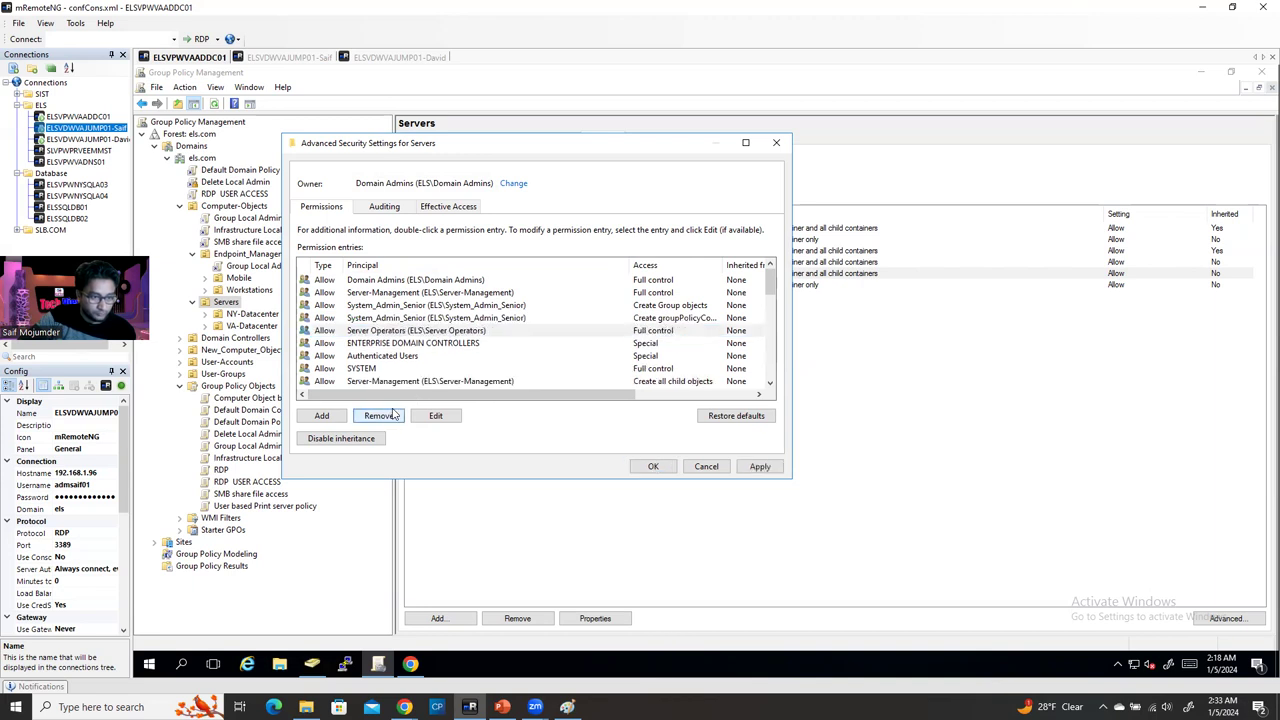
left_click(500, 320)
left_click(376, 417)
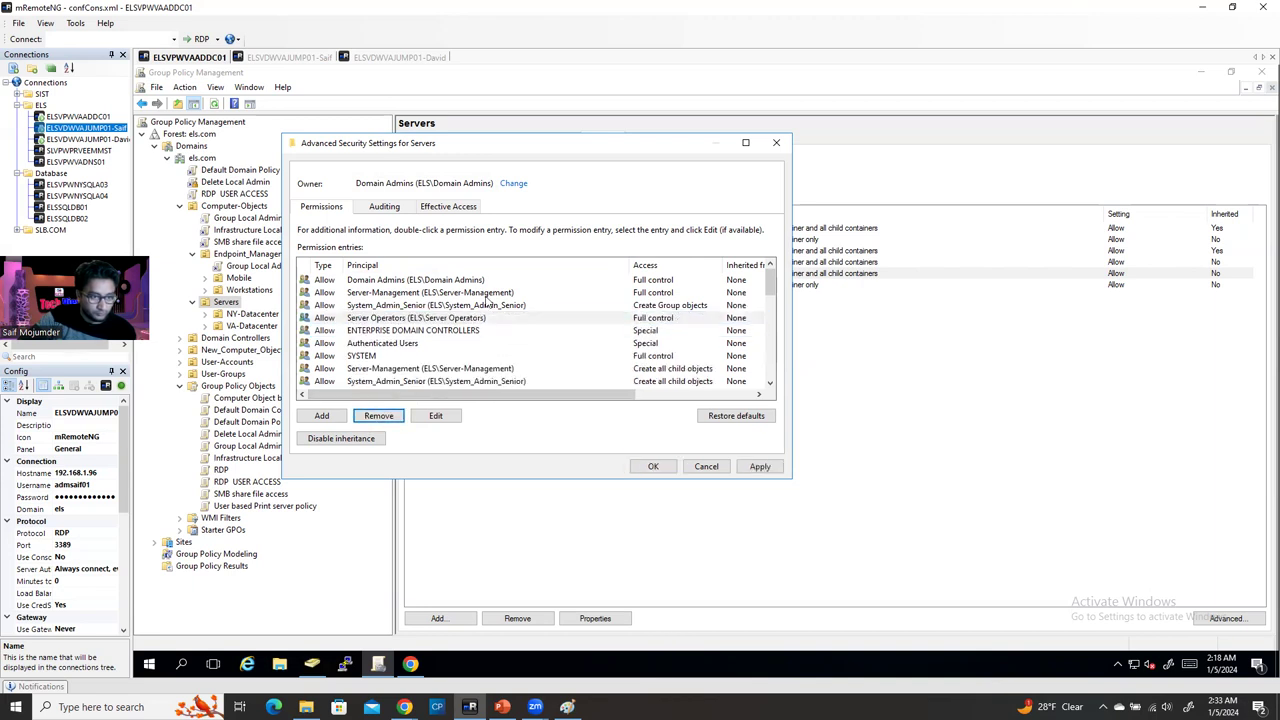
left_click(488, 307)
left_click(380, 416)
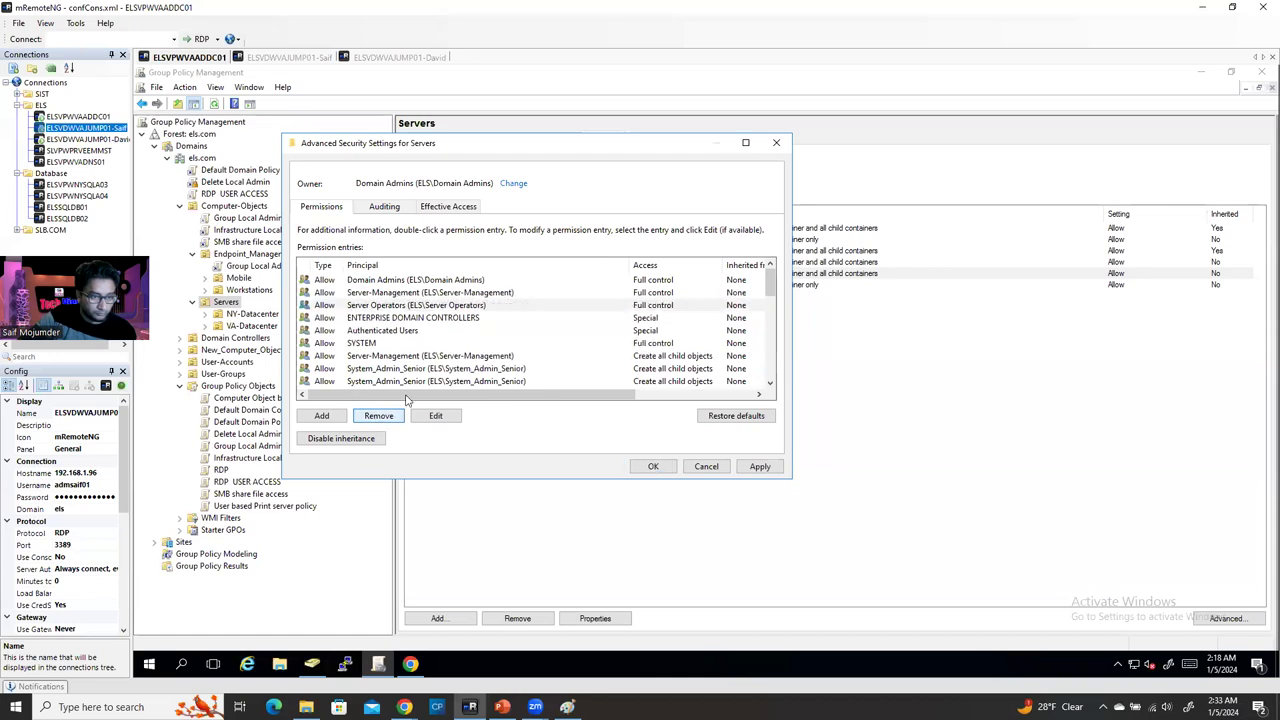
Remove the Server-Management Full control entry and the remaining System_Admin_Senior and Server-Management entries.
left_click(469, 294)
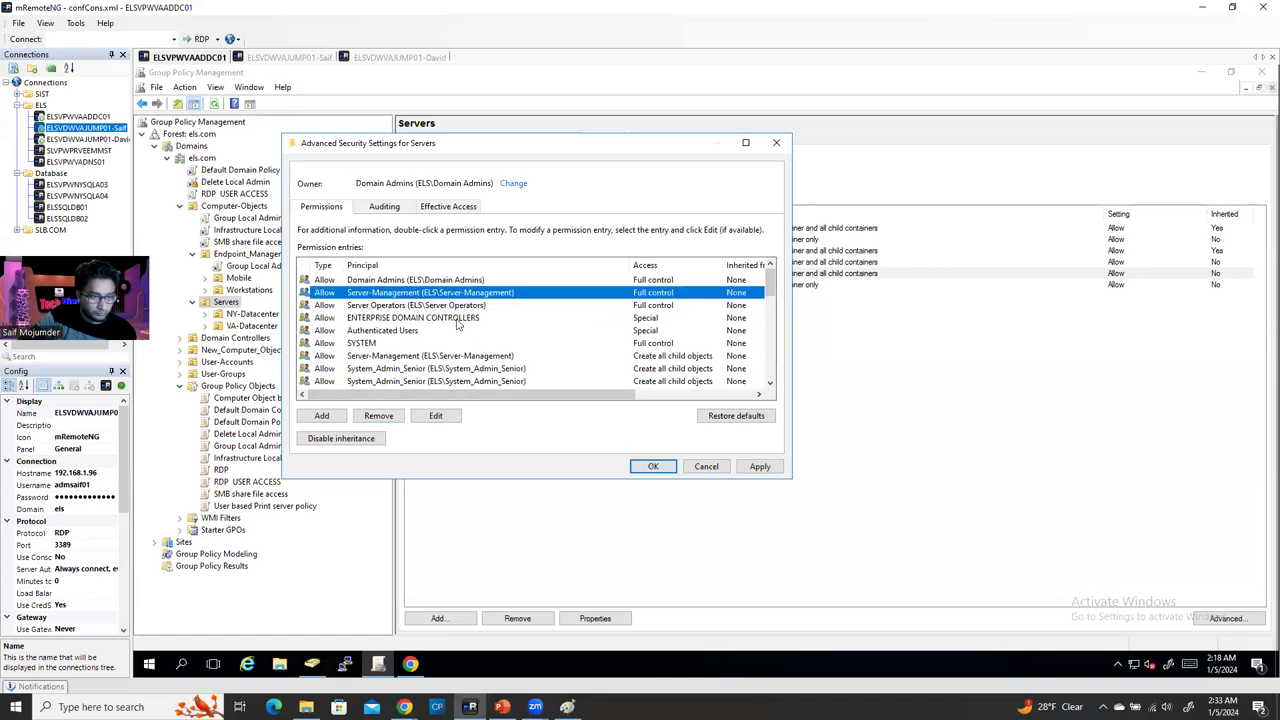
left_click(380, 417)
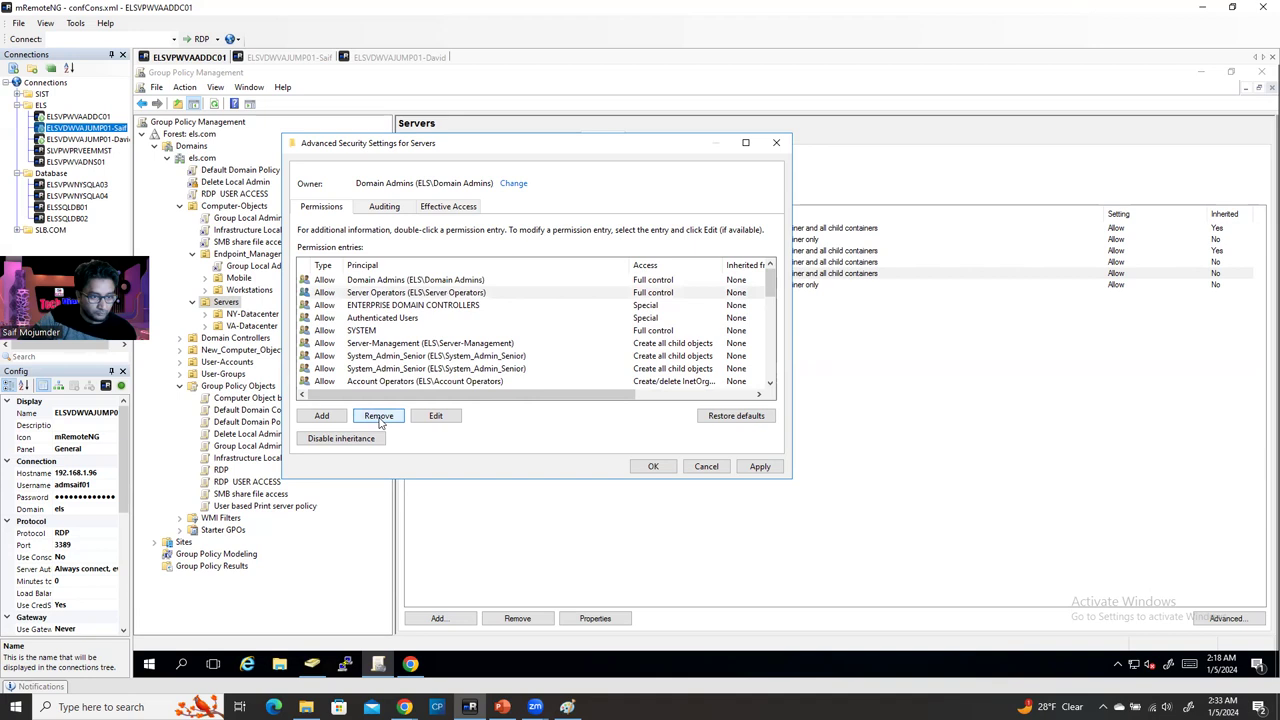
left_click(512, 358)
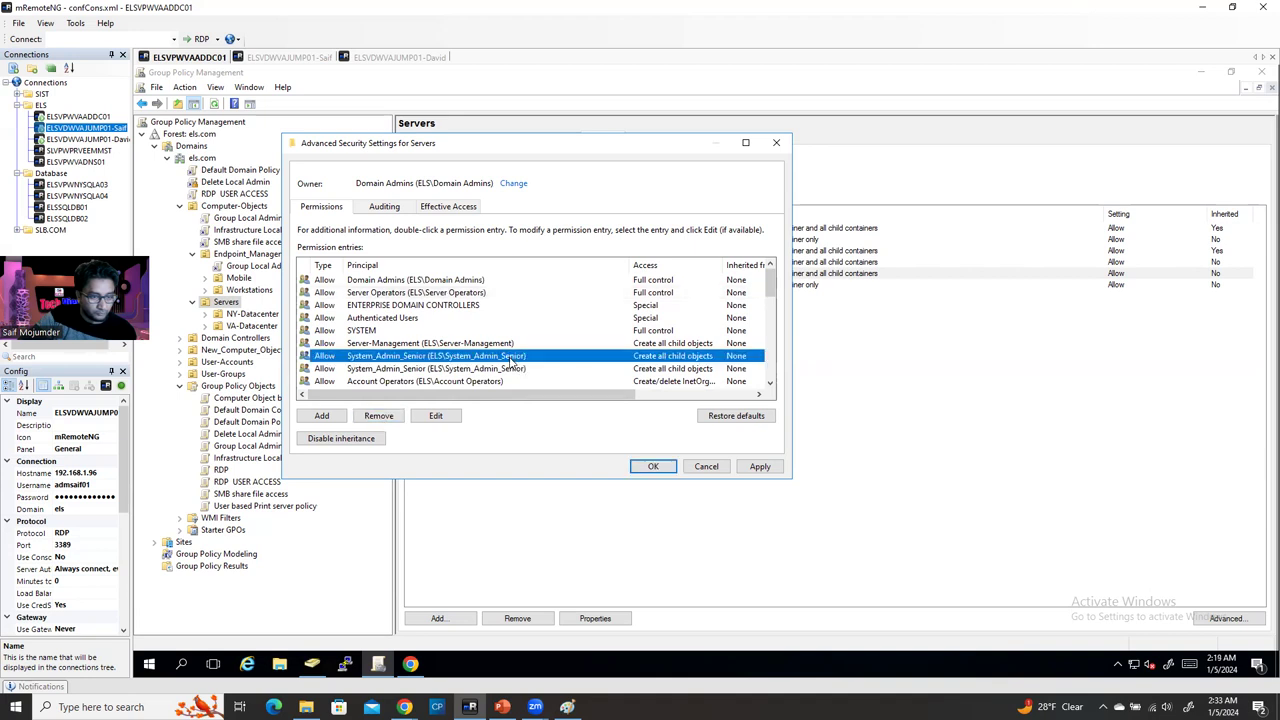
left_click(379, 419)
left_click(470, 356)
left_click(379, 416)
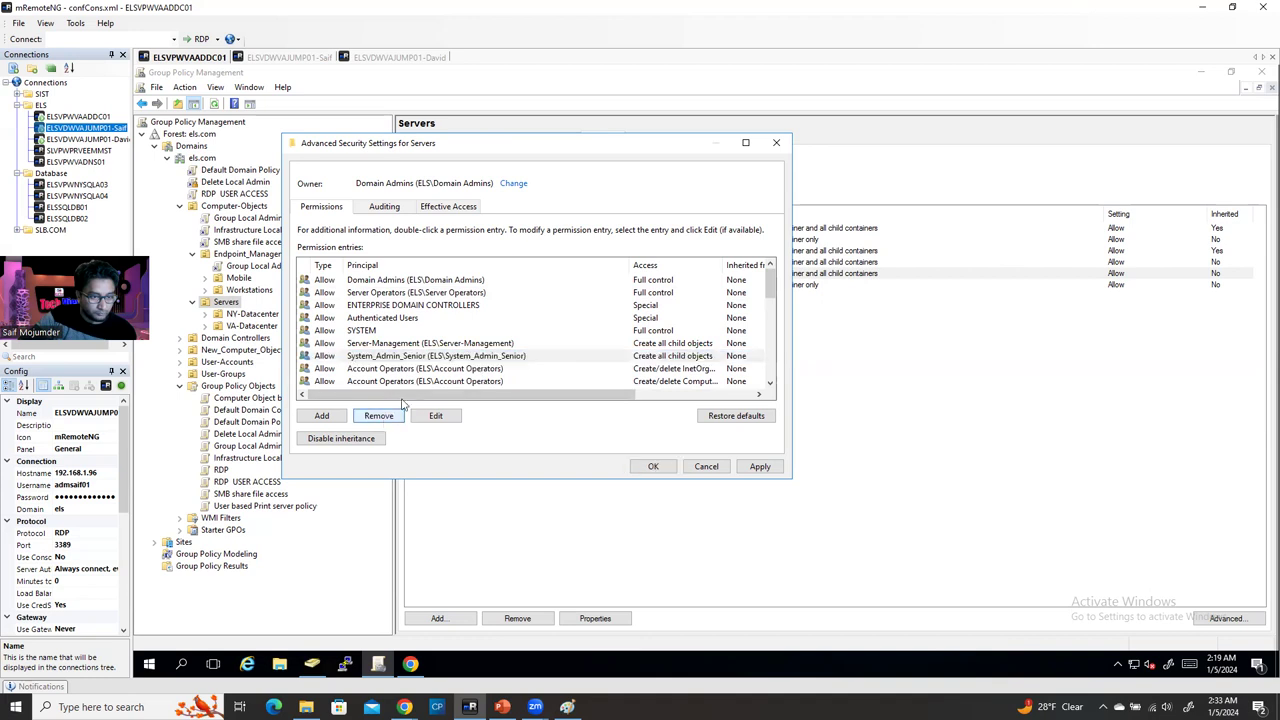
left_click(381, 418)
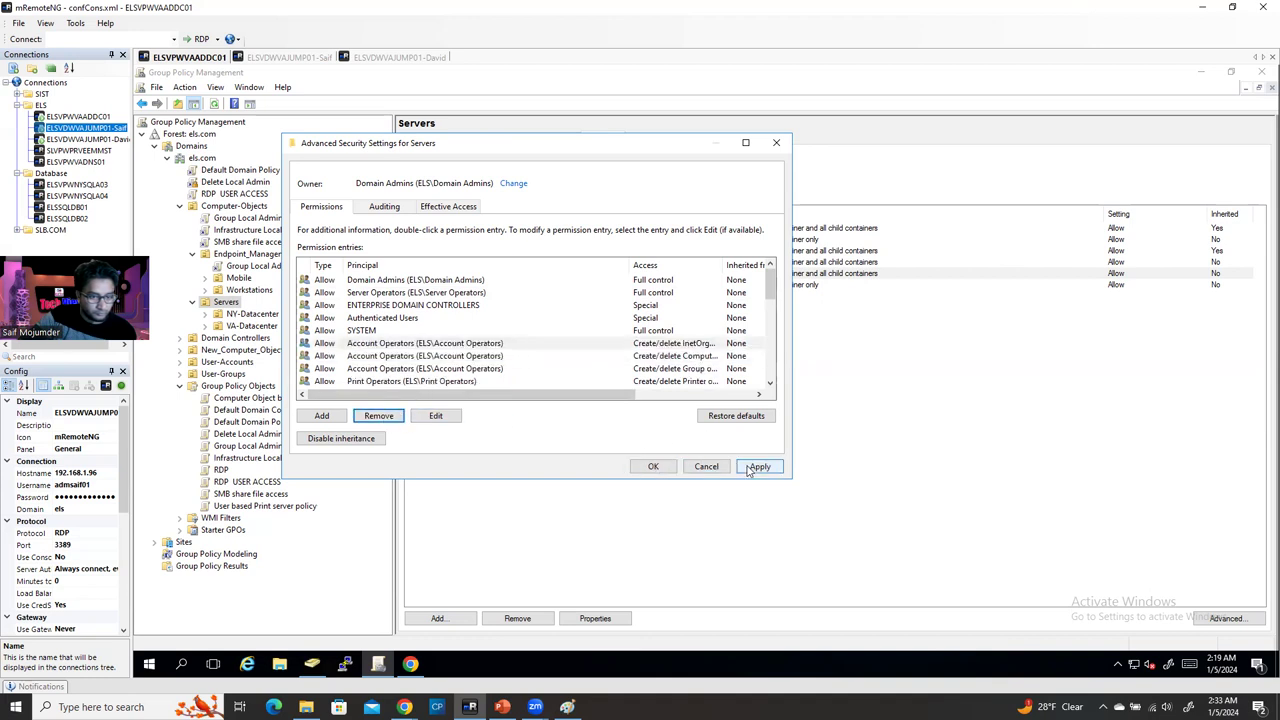
Apply the permission removals and close Advanced Security Settings.
scroll(695, 362, "down", 2)
scroll(622, 390, "down", 2)
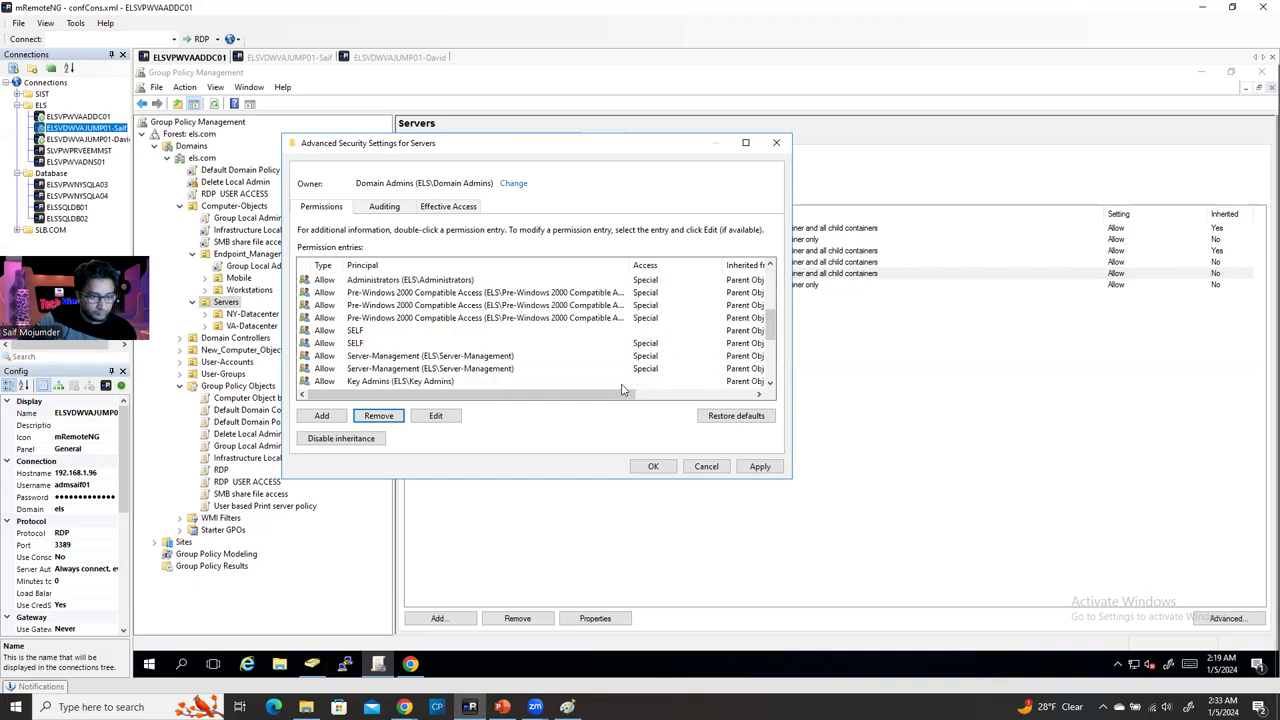
left_click(756, 469)
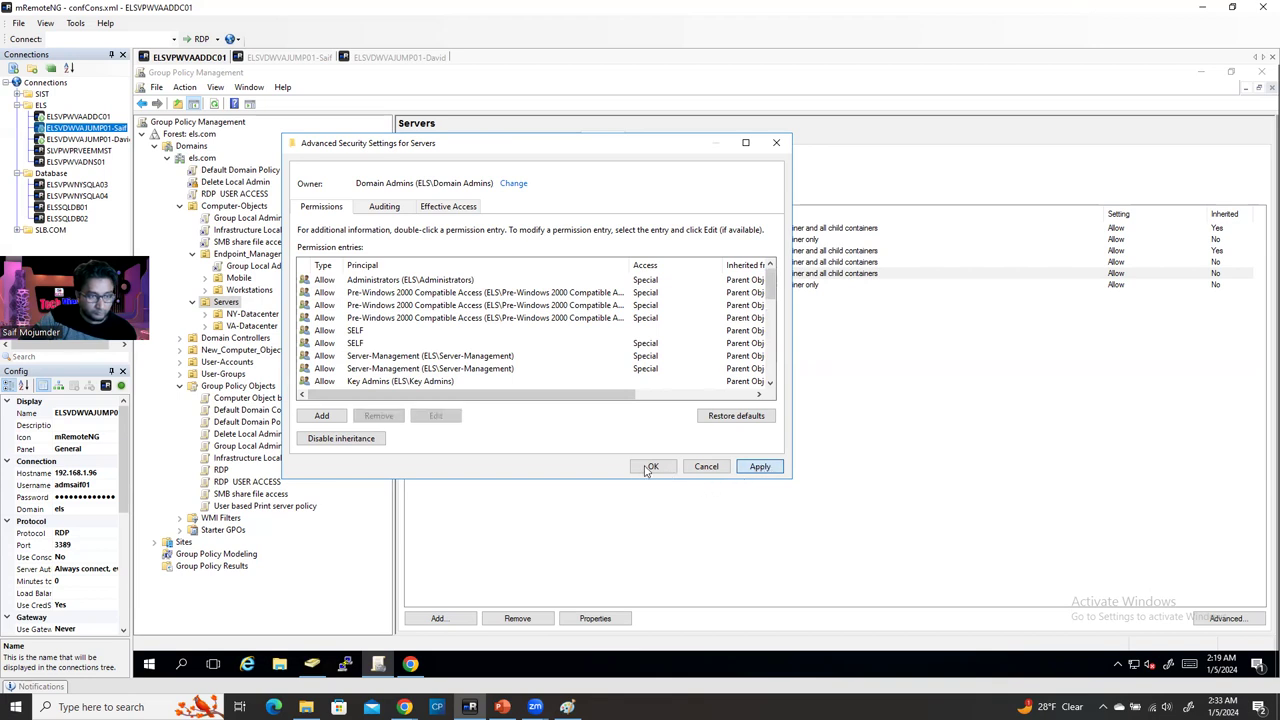
left_click(700, 467)
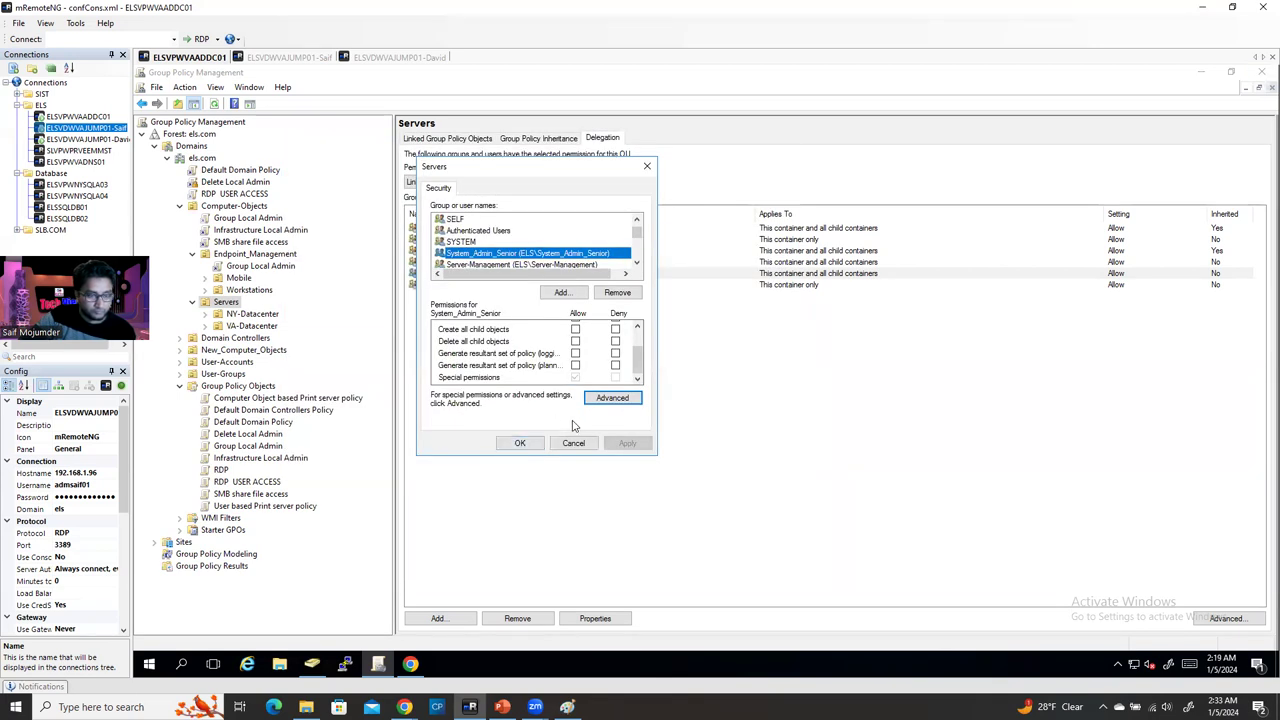
Close the Servers security dialog and refresh GPMC on the jump server, expanding Endpoint_Management and Workstations.
left_click(521, 443)
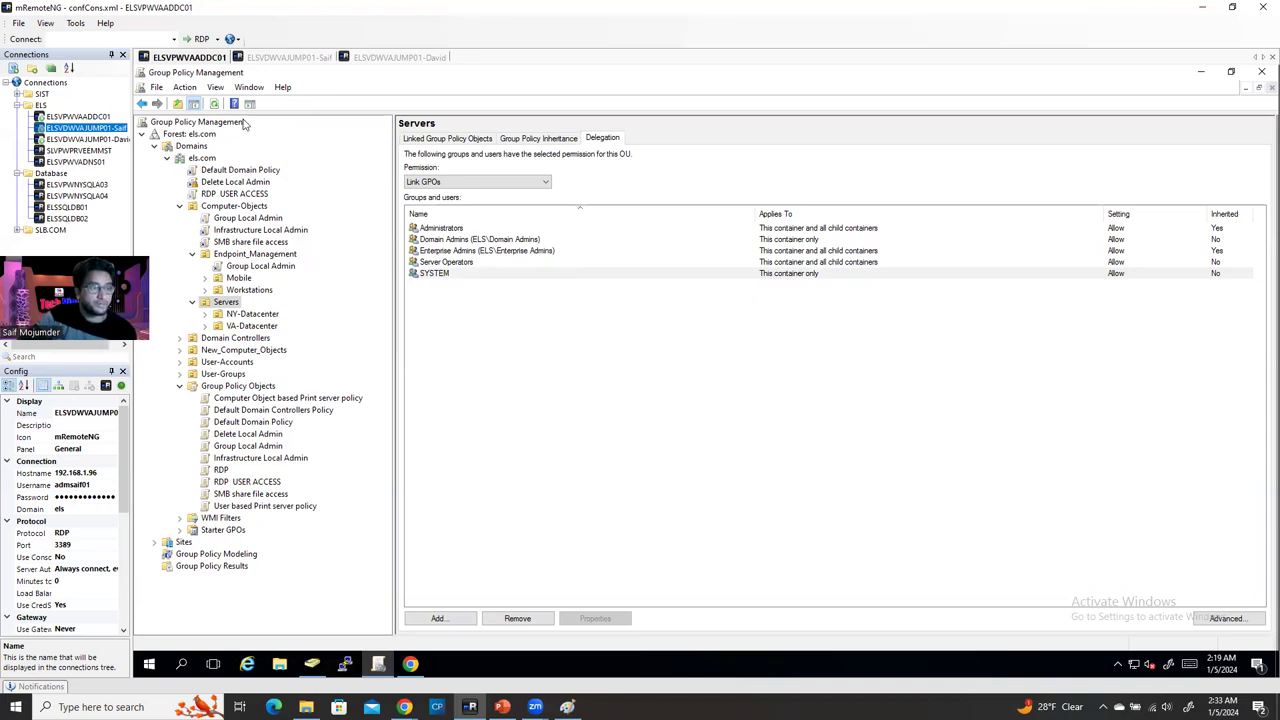
left_click(303, 59)
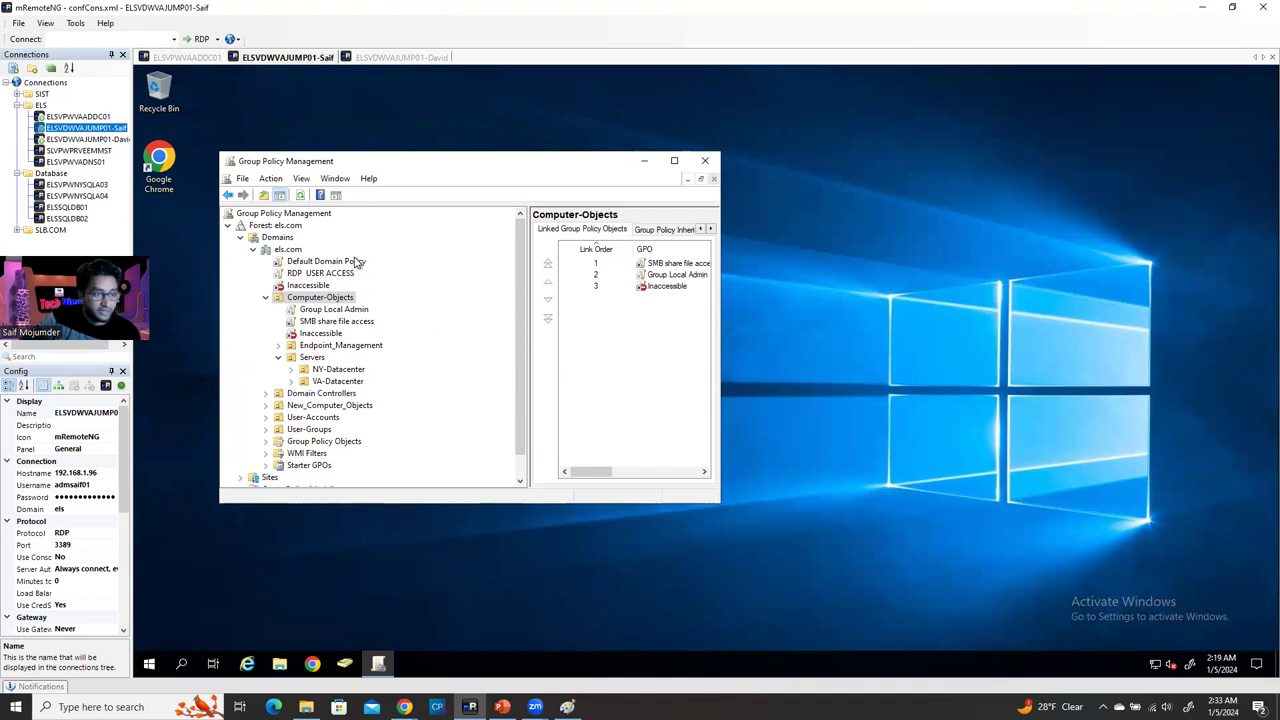
left_click(301, 196)
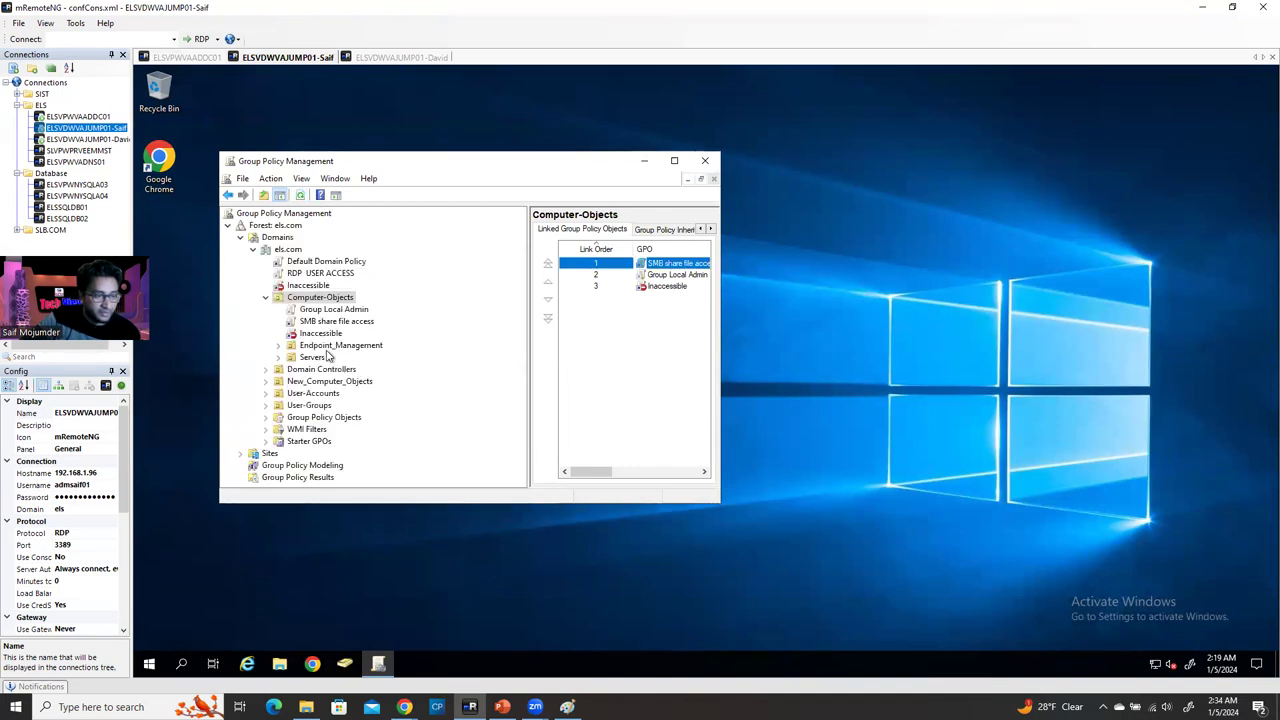
left_click(280, 346)
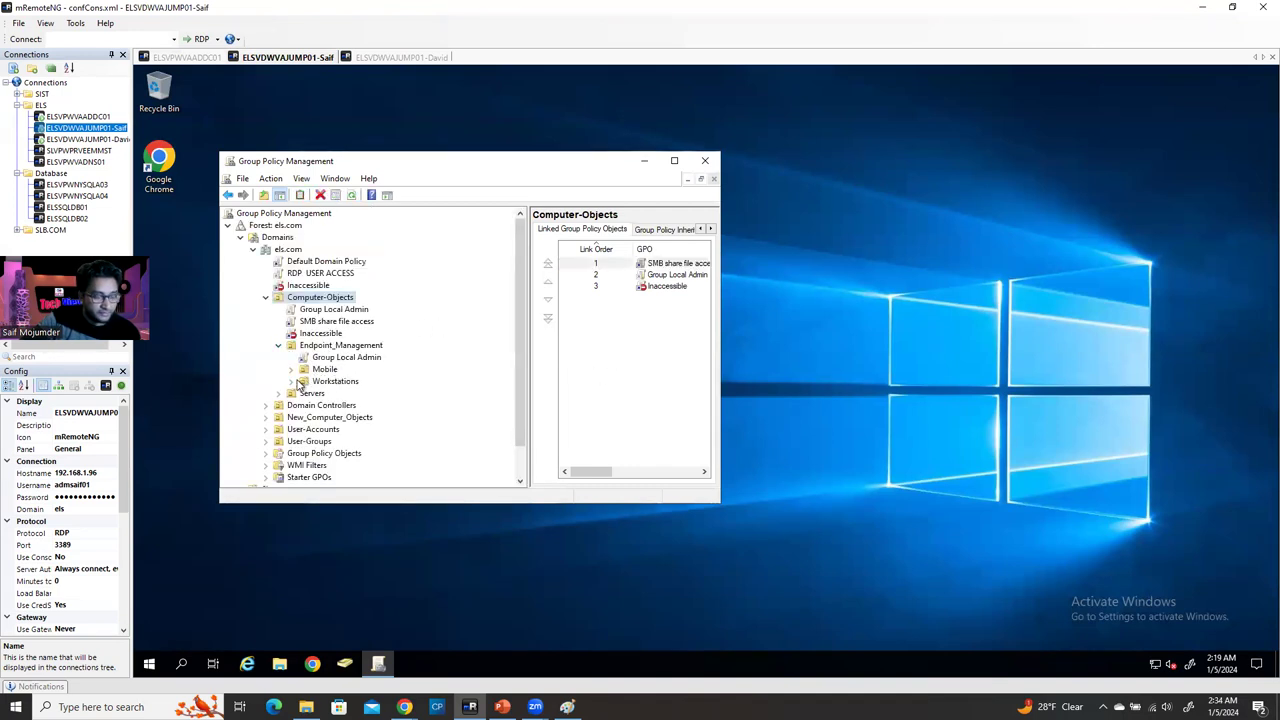
left_click(291, 381)
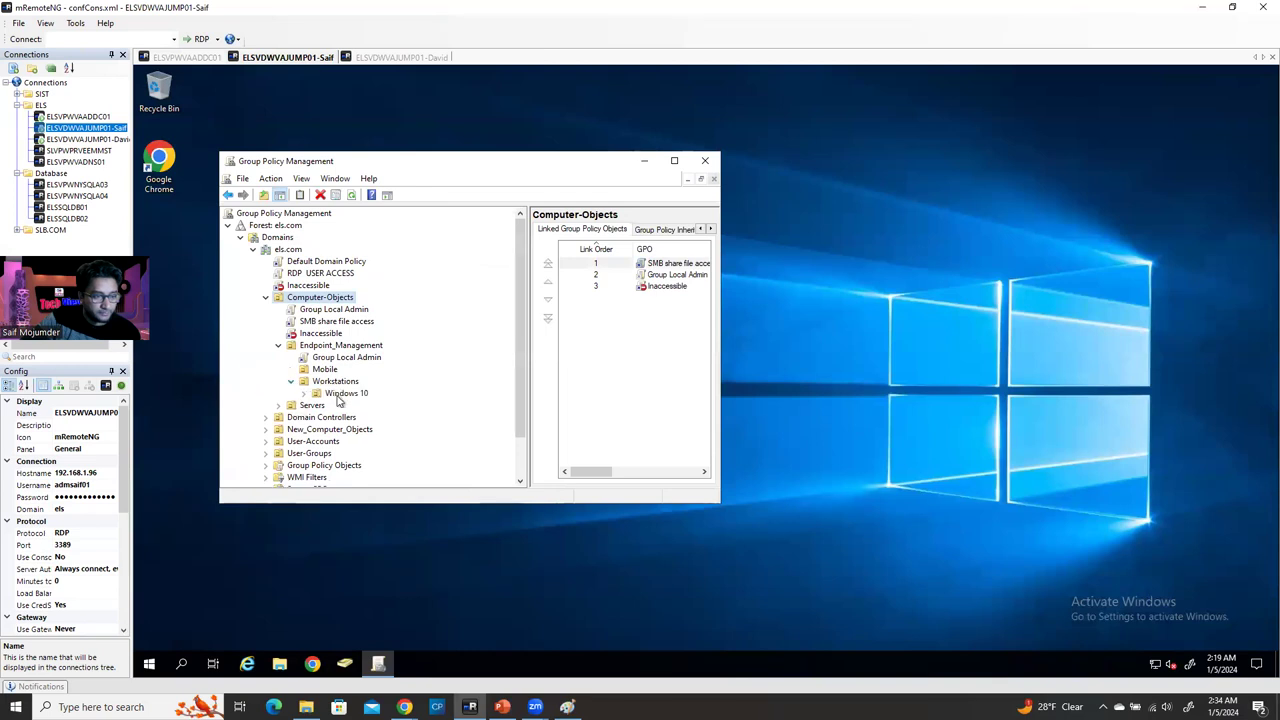
left_click(330, 345)
left_click(351, 194)
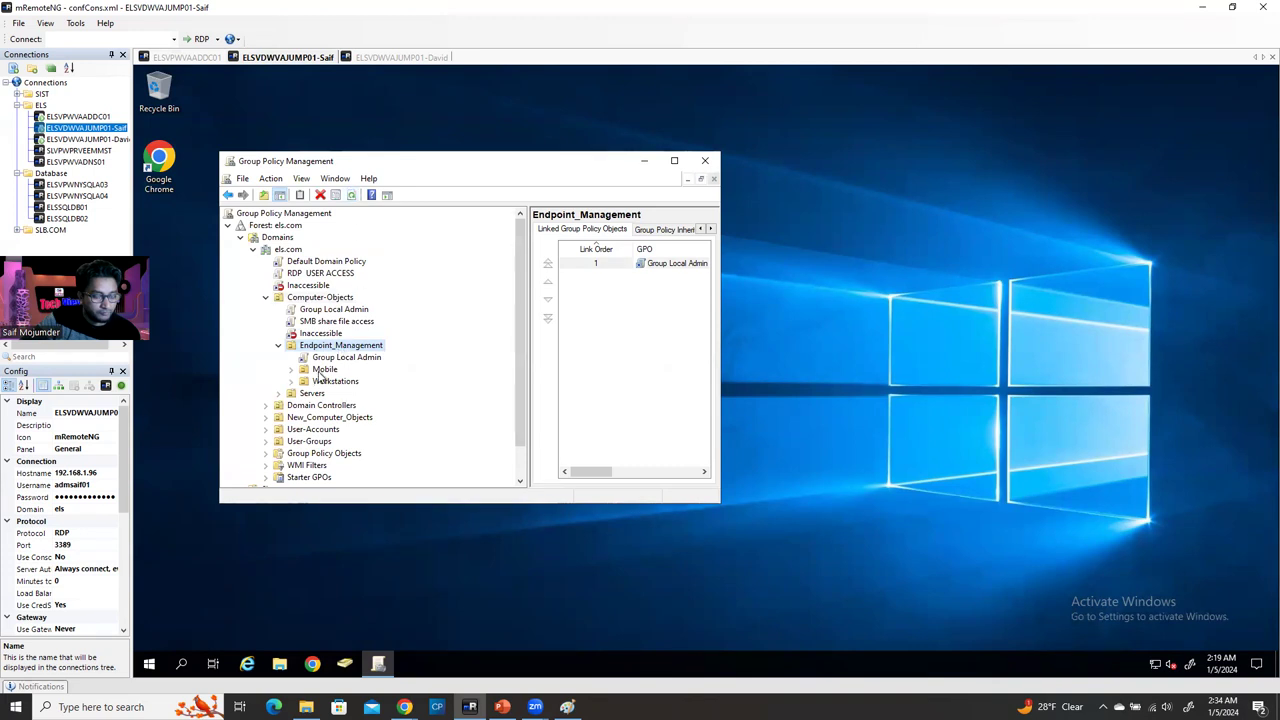
Browse Mobile, Workstations and Domain Controllers, then check the allowed actions on the Servers OU.
left_click(324, 369)
left_click(330, 381)
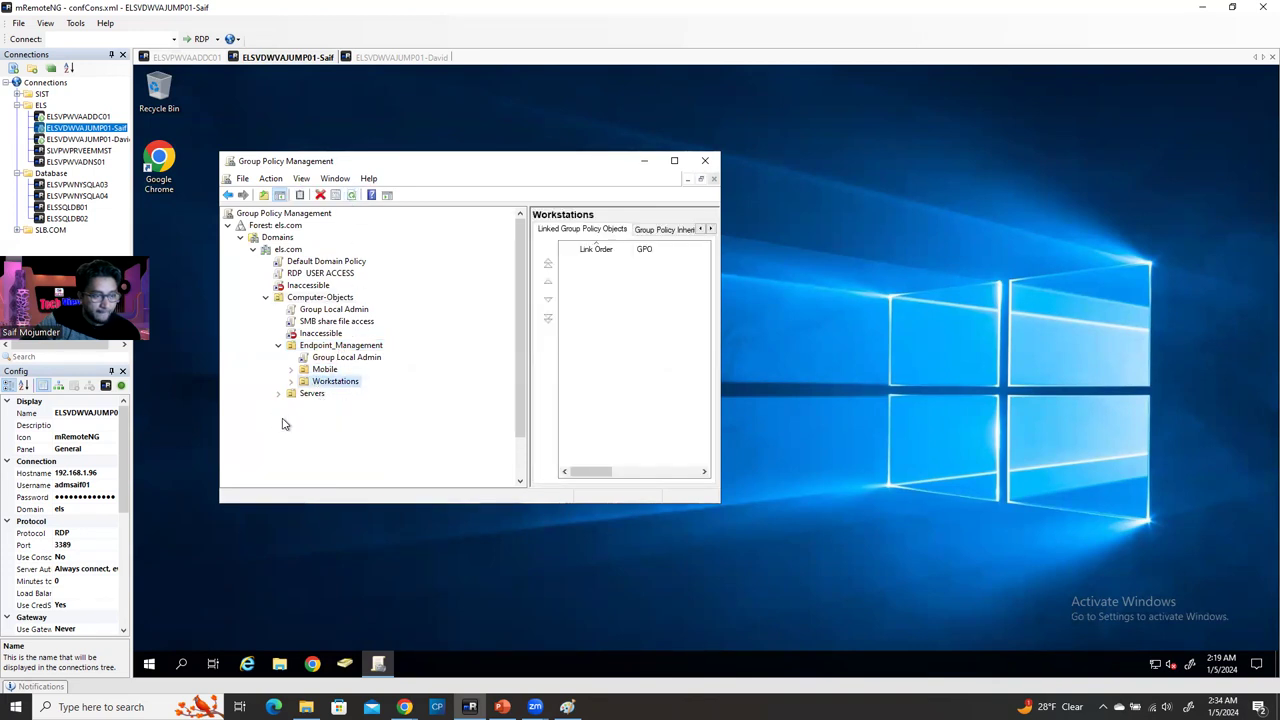
left_click(266, 405)
left_click(279, 394)
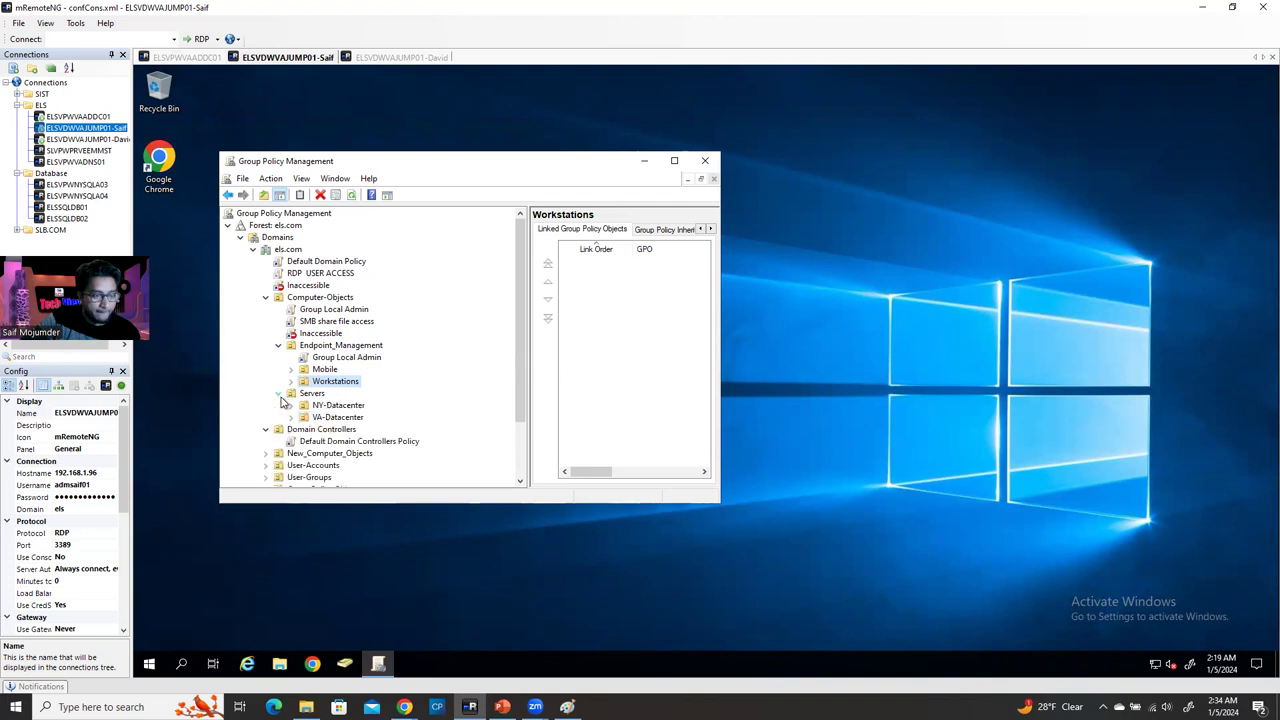
left_click(314, 395)
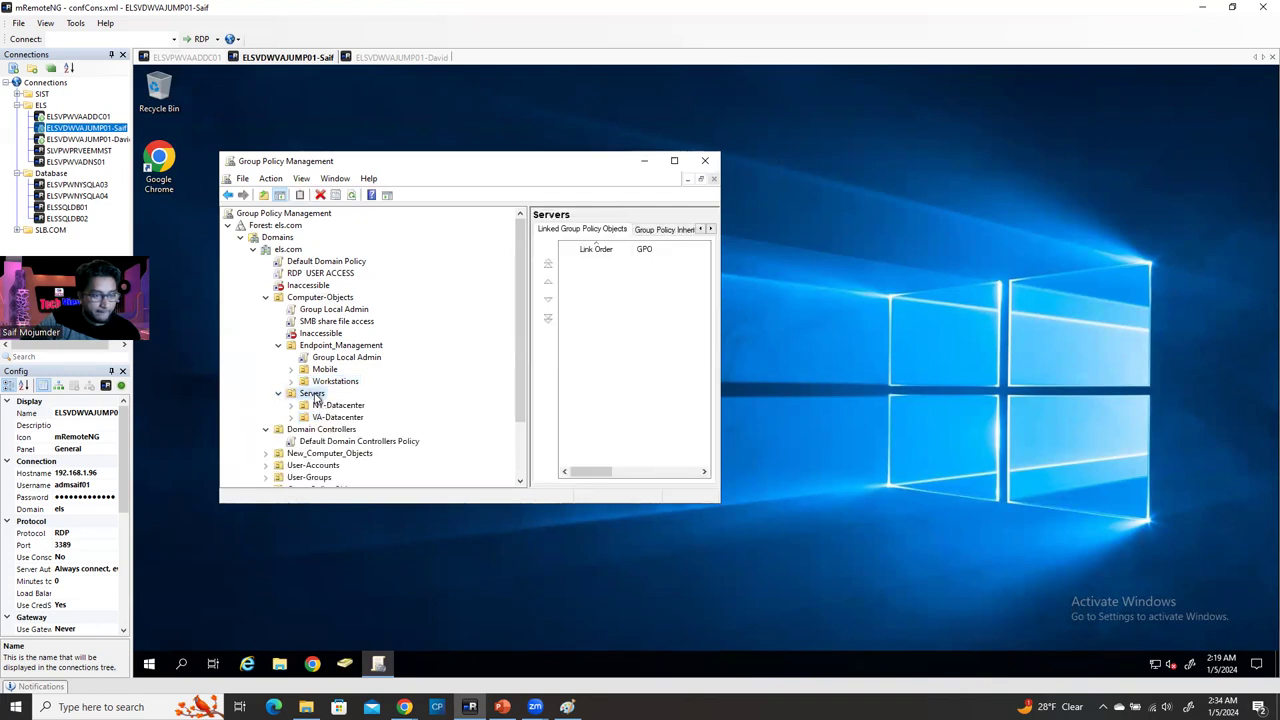
right_click(314, 396)
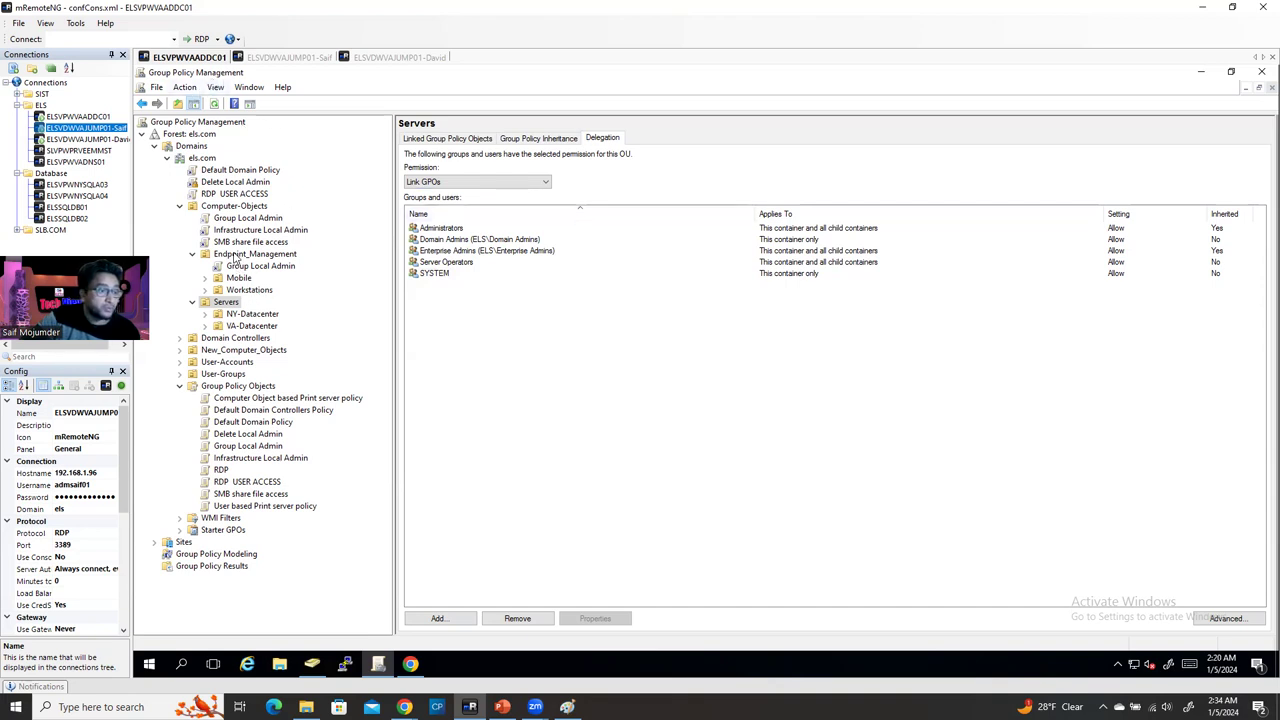
Add 'end' → Endpoint-Management to Endpoint_Management's Link GPOs delegation, scoped to this container and all child containers.
left_click(234, 257)
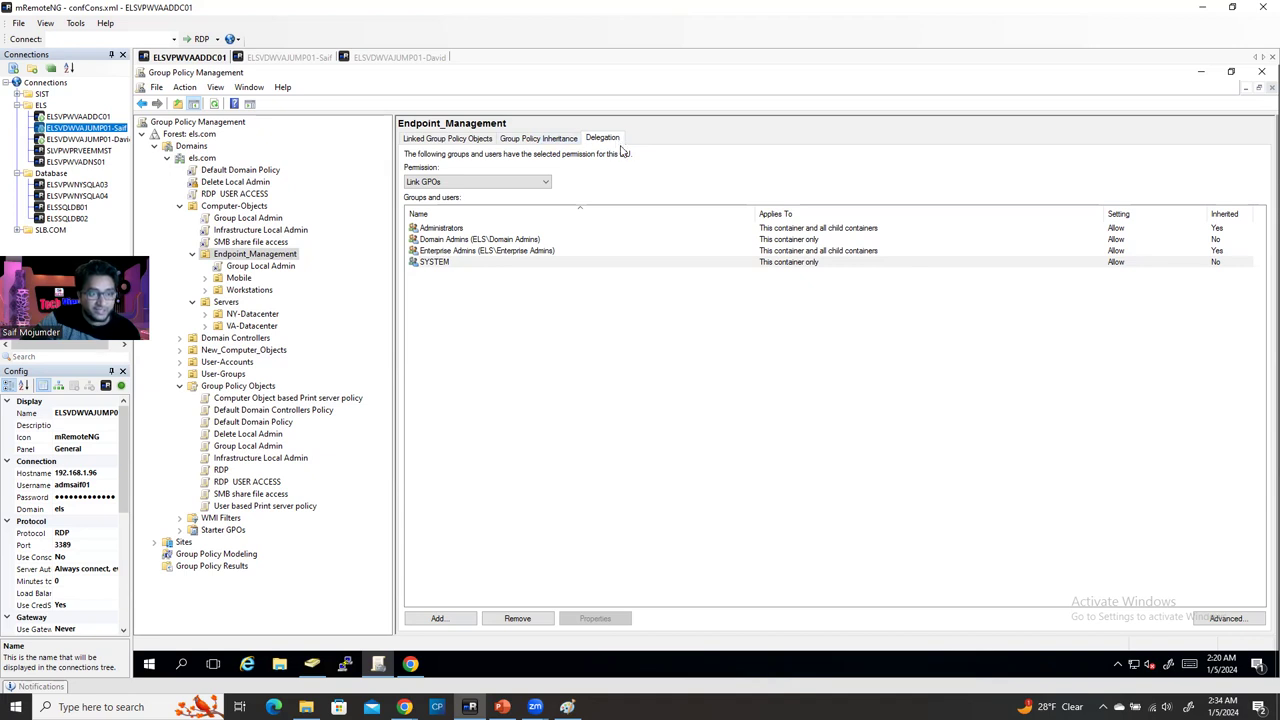
left_click(439, 619)
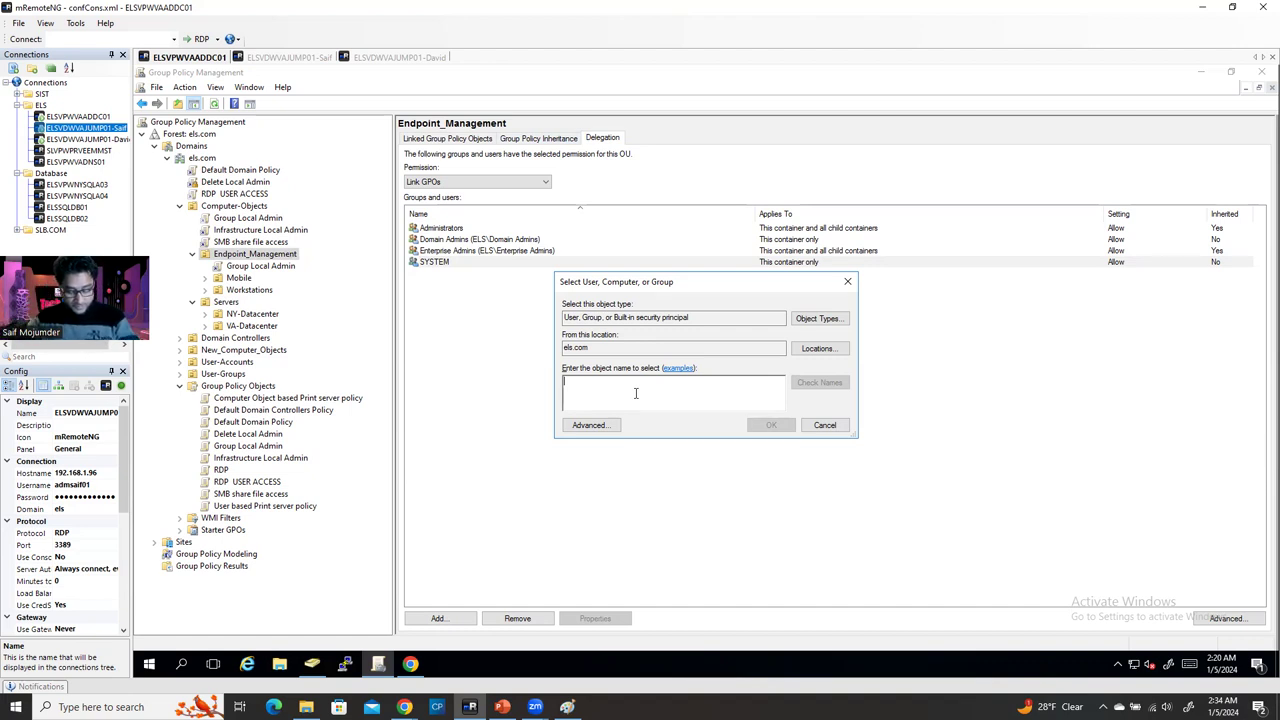
type("e")
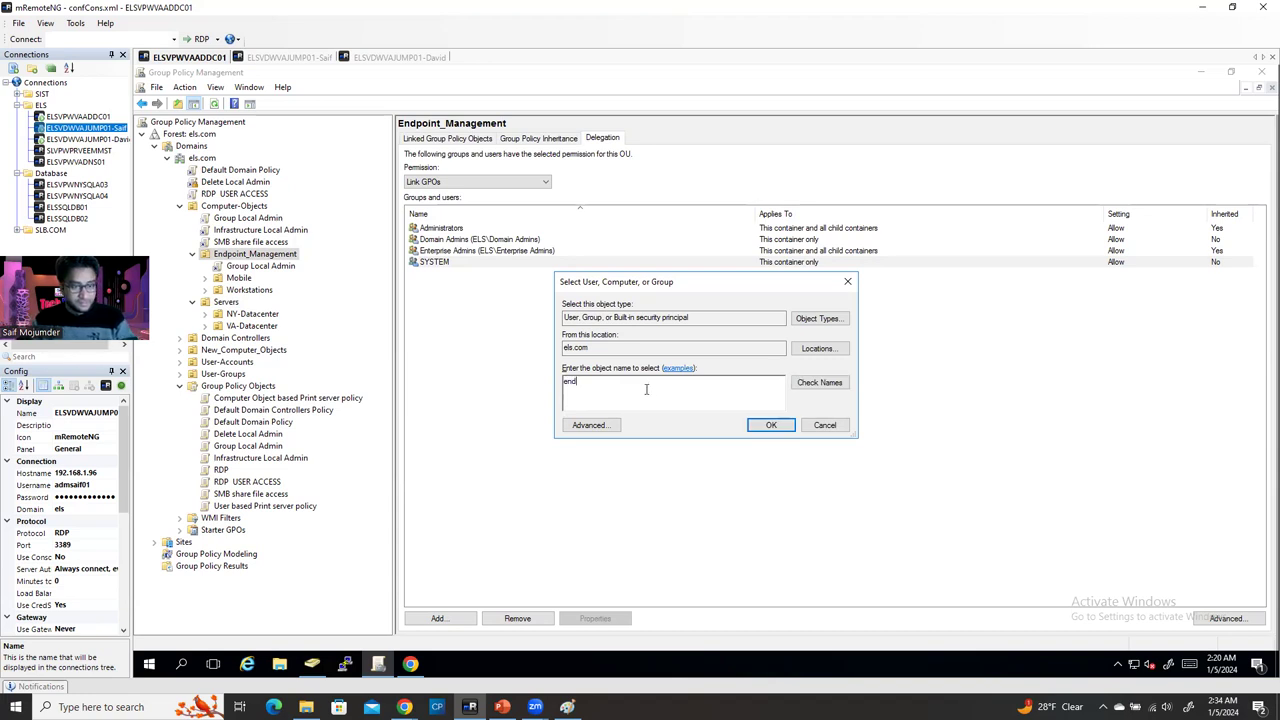
type("nd")
left_click(819, 382)
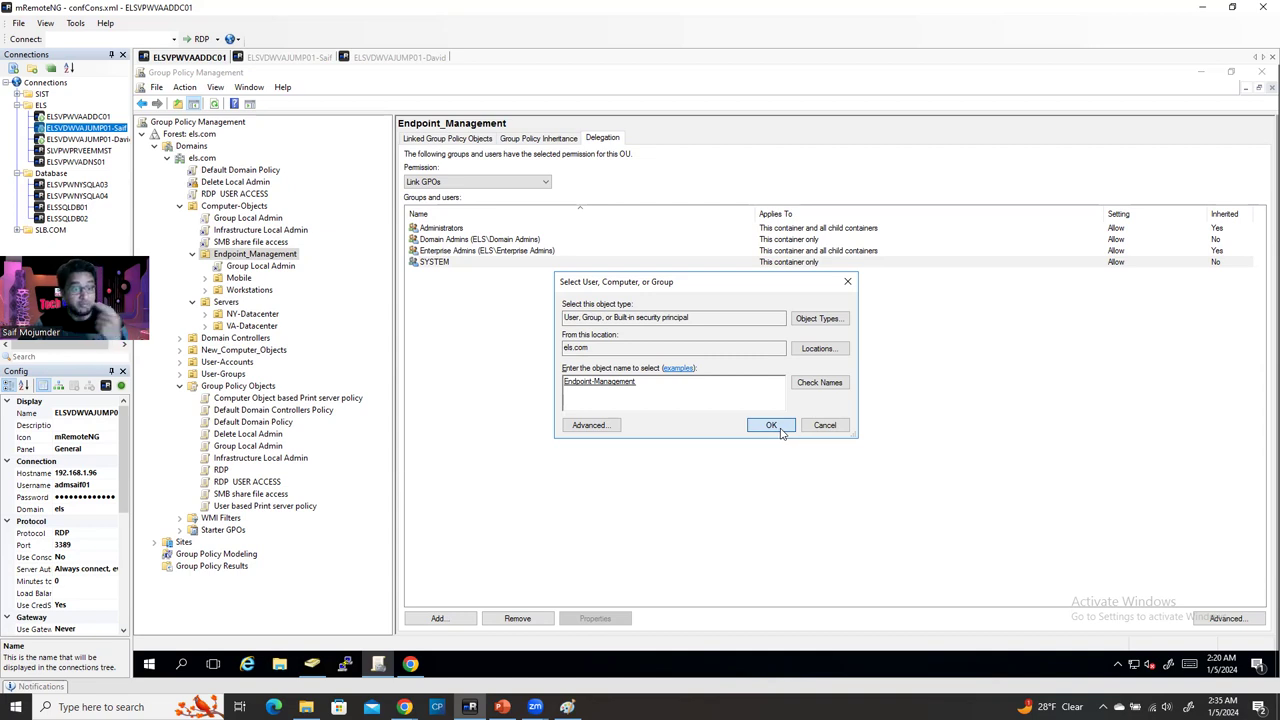
left_click(772, 425)
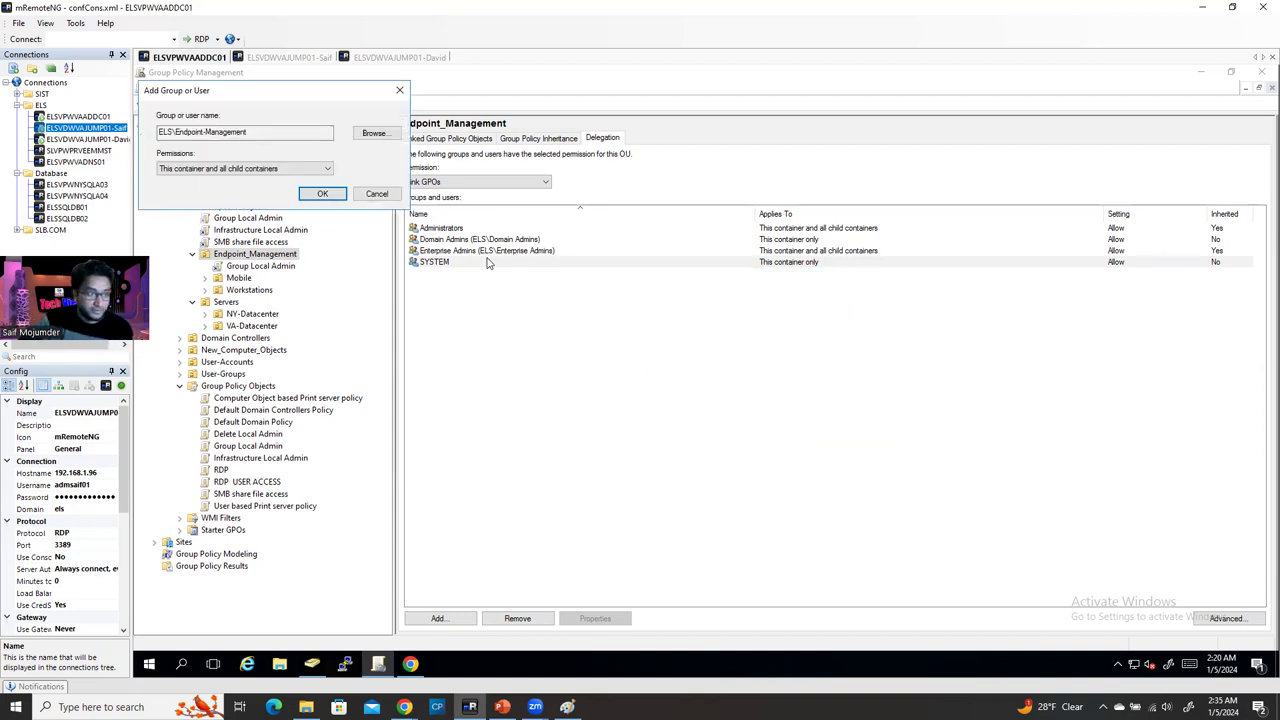
left_click(240, 170)
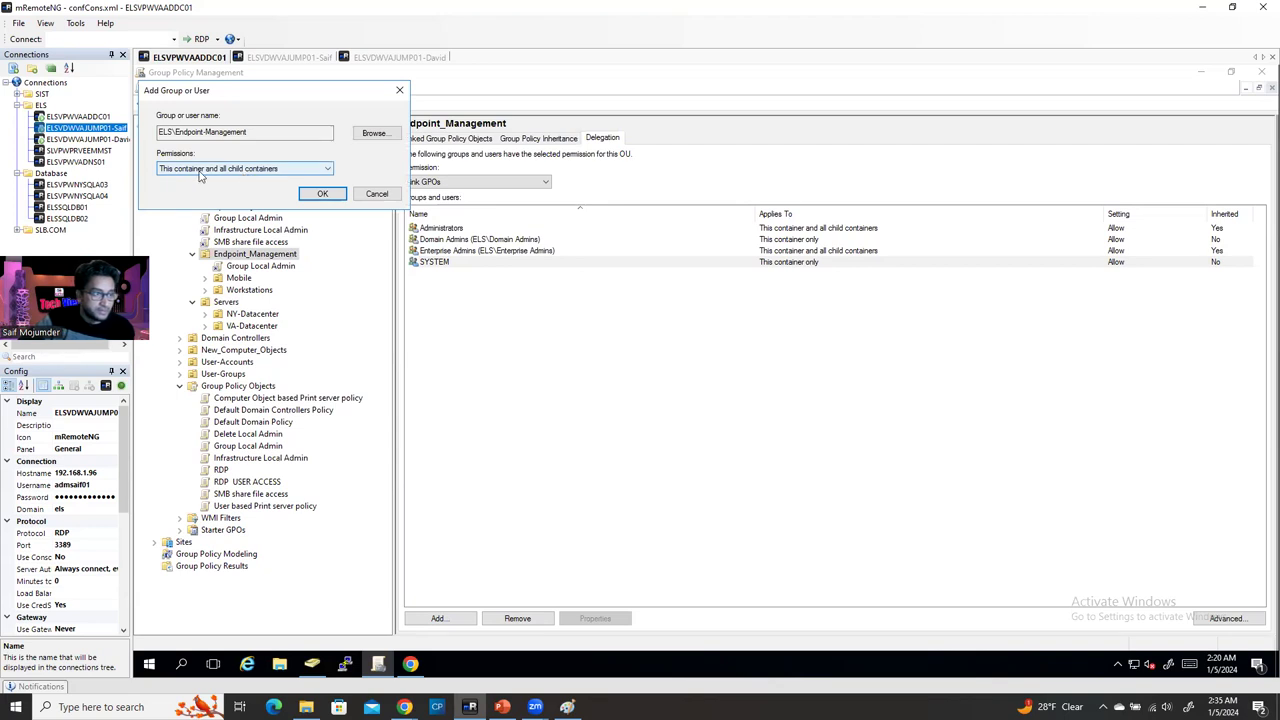
left_click(322, 195)
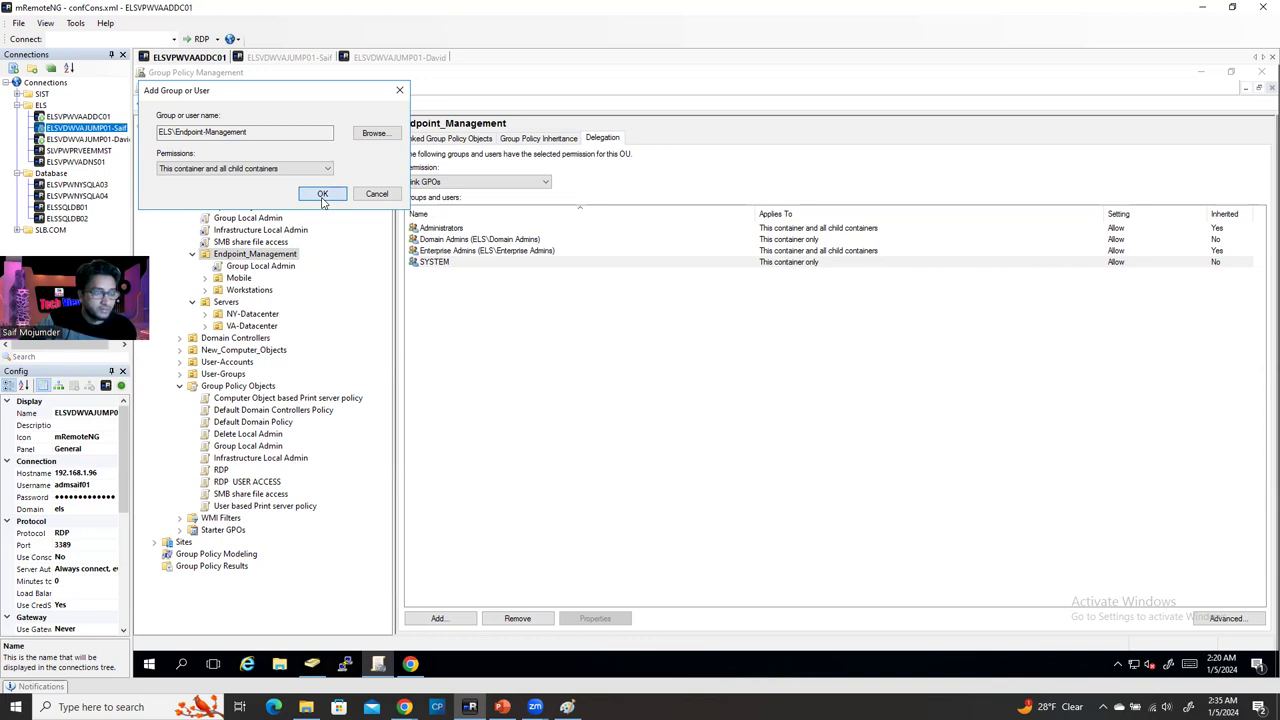
left_click(312, 172)
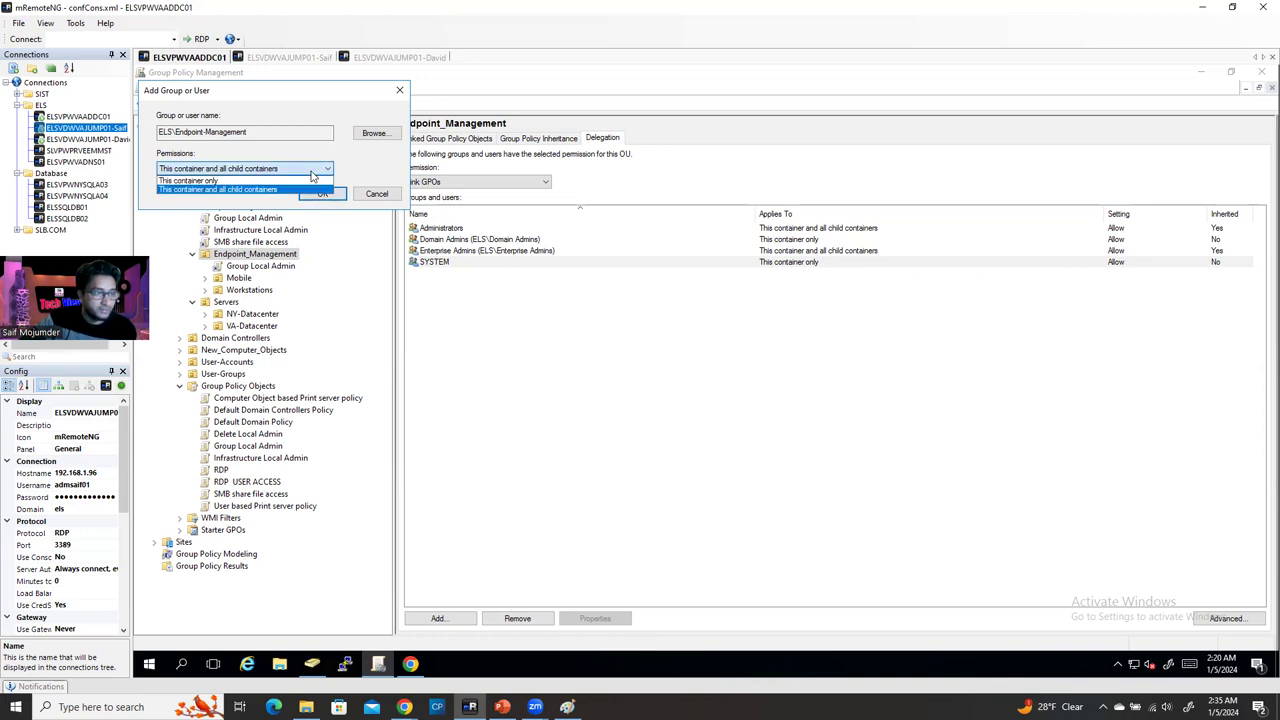
left_click(318, 190)
left_click(322, 194)
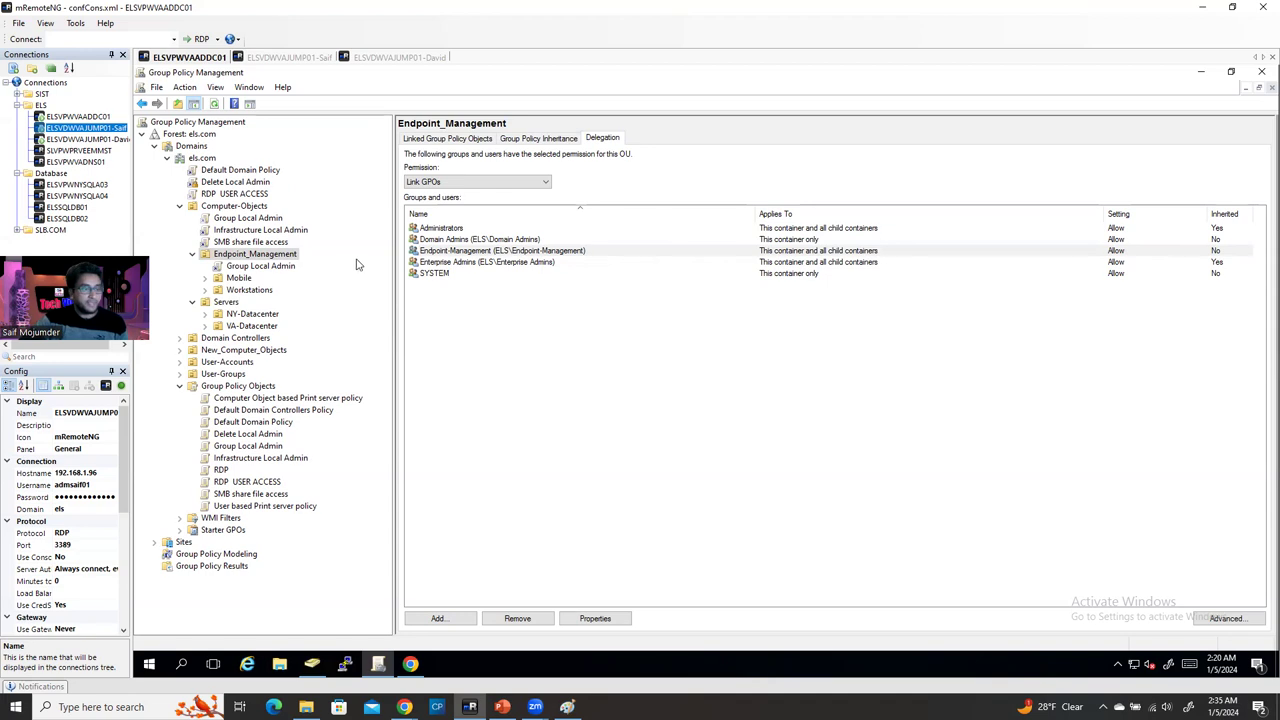
left_click(226, 302)
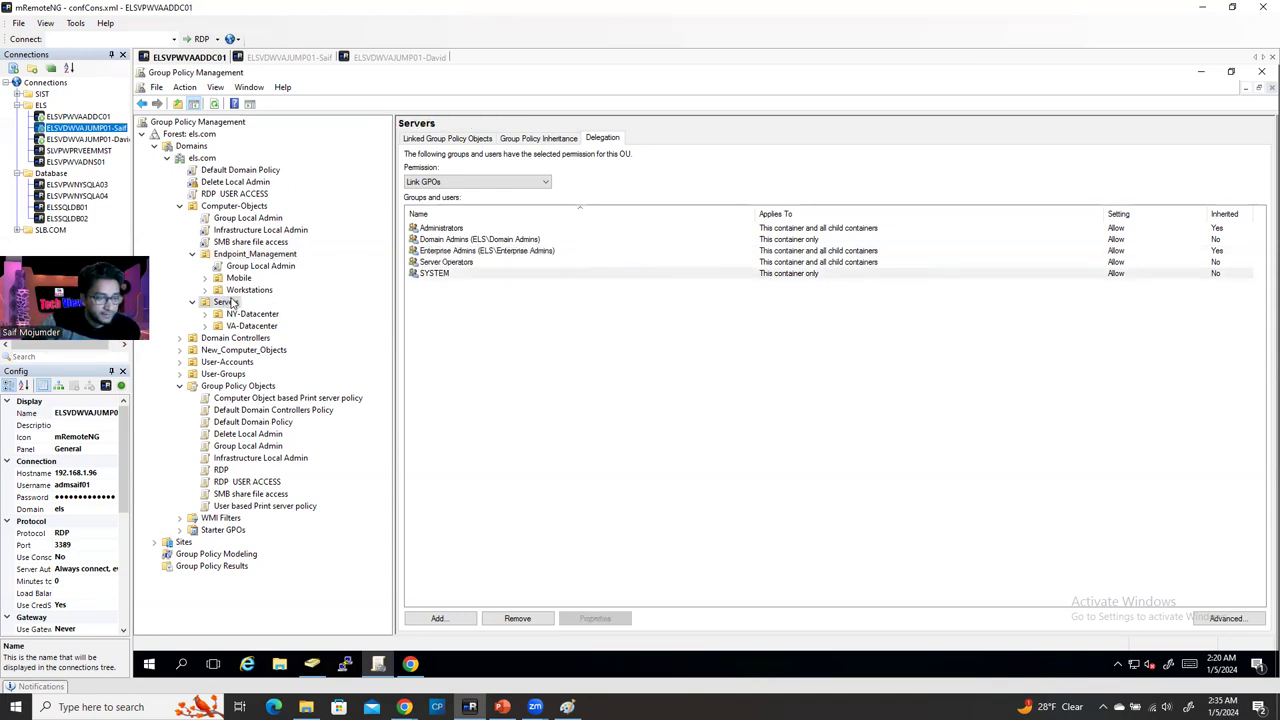
Look up 'ser', pick Server-Management and add it to Servers' Link GPOs delegation, then select els.com.
right_click(230, 303)
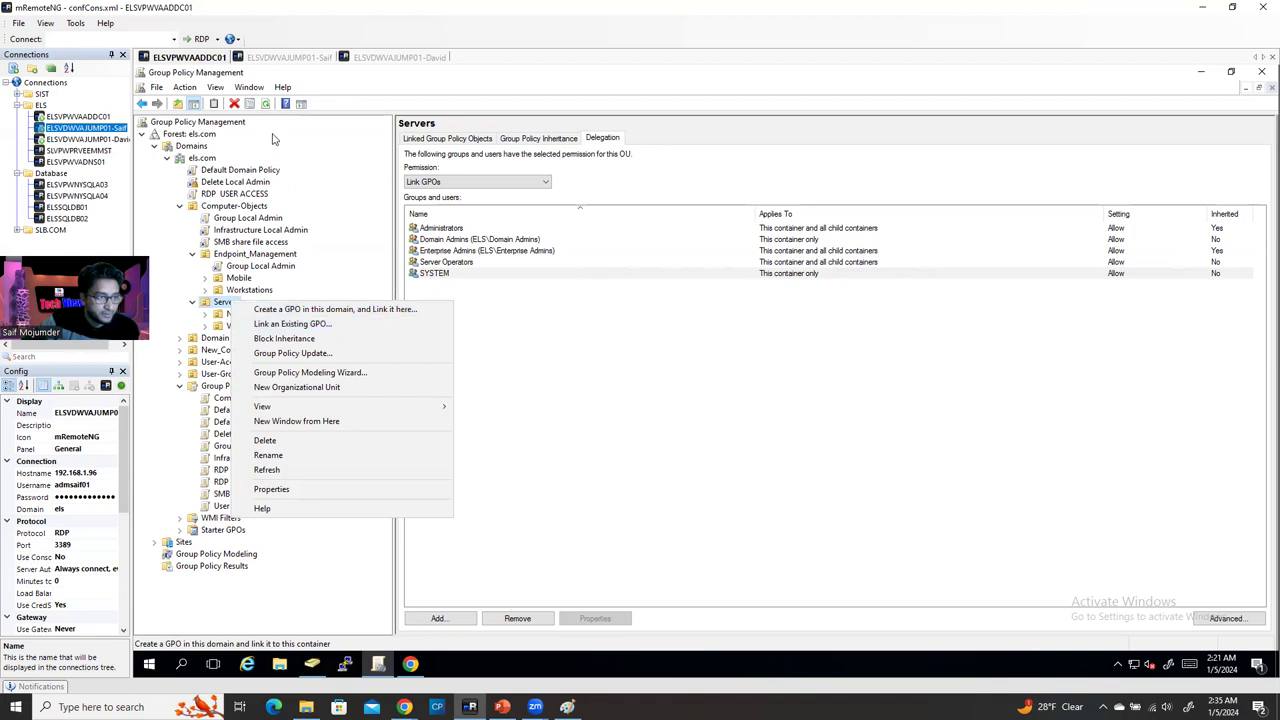
left_click(609, 147)
left_click(437, 618)
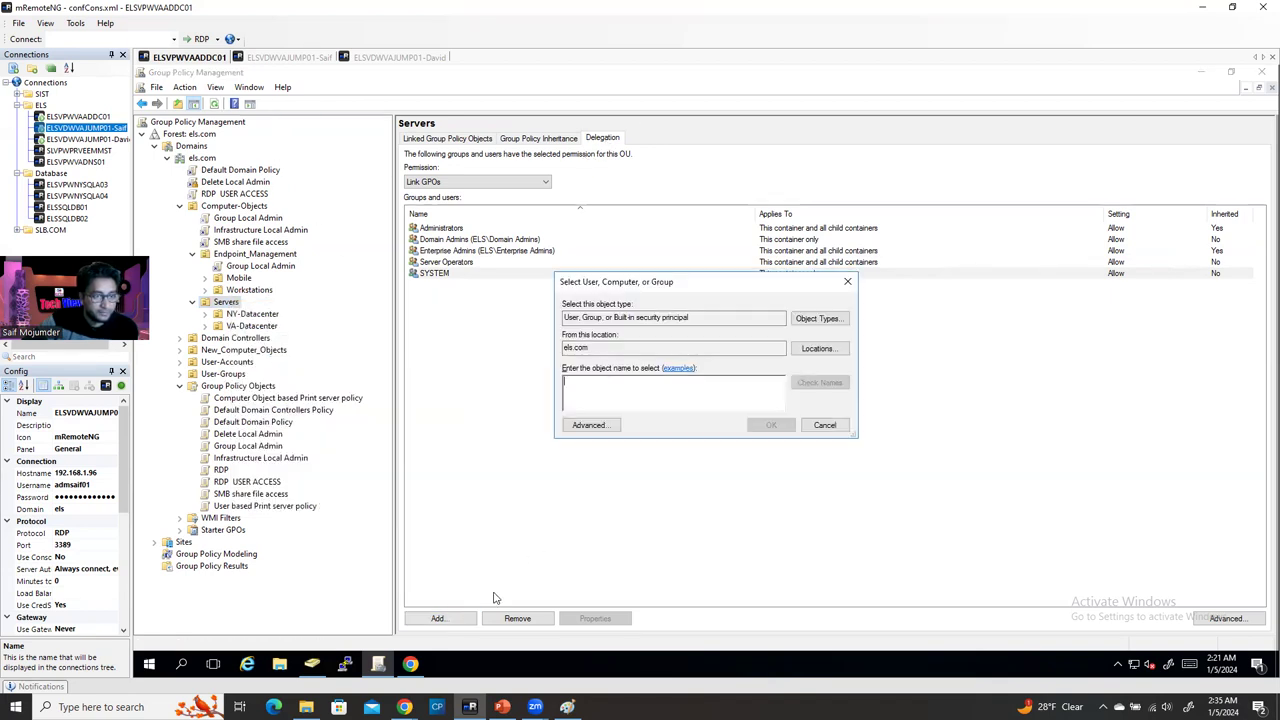
type("ser")
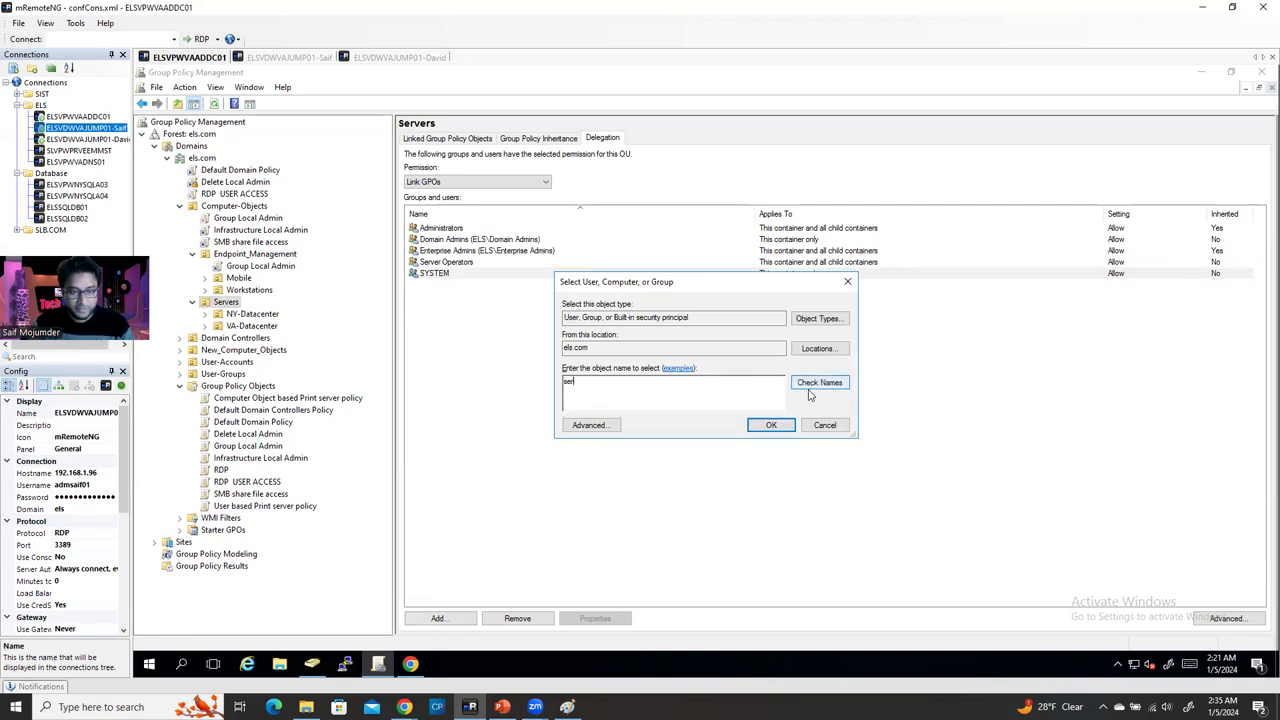
left_click(819, 383)
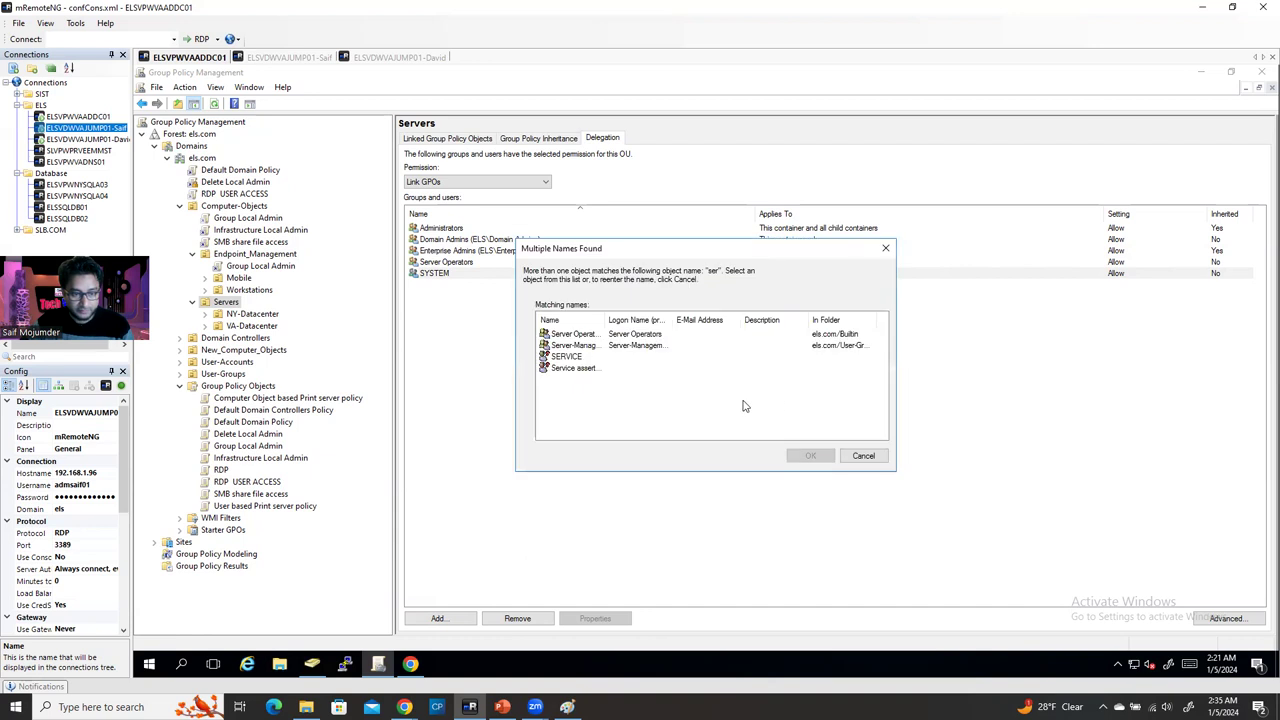
double_click(591, 346)
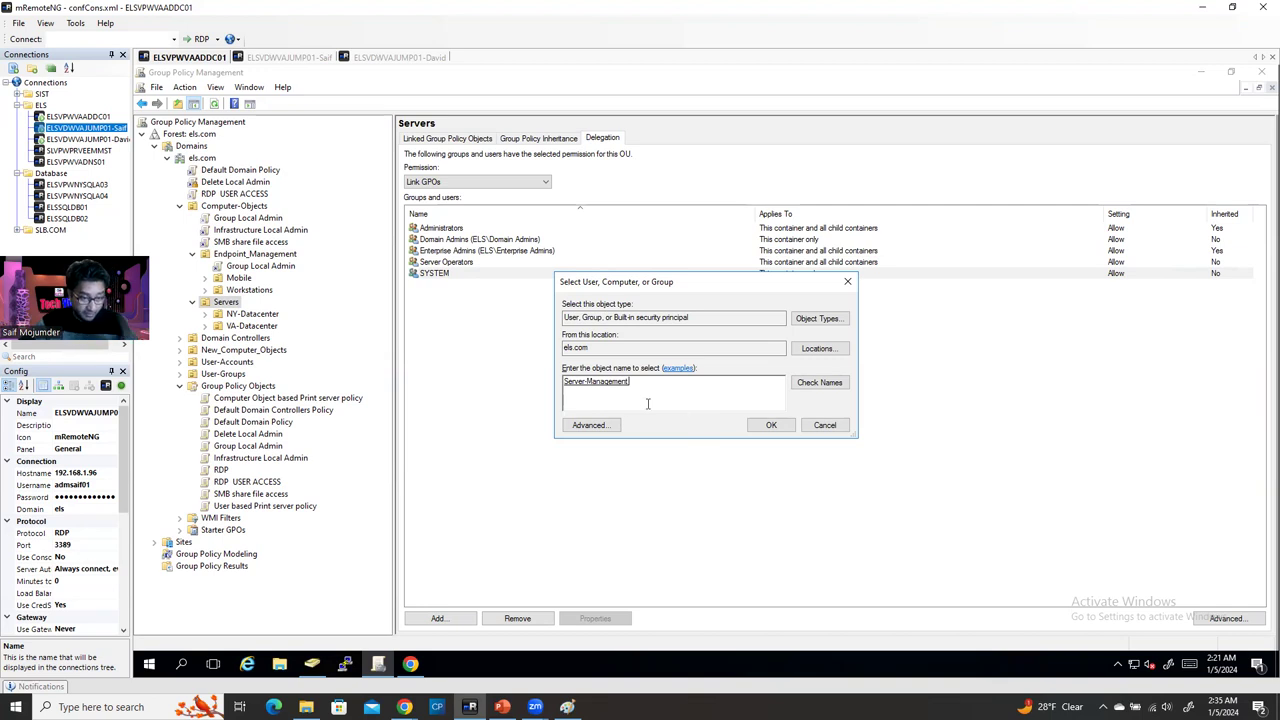
left_click(772, 426)
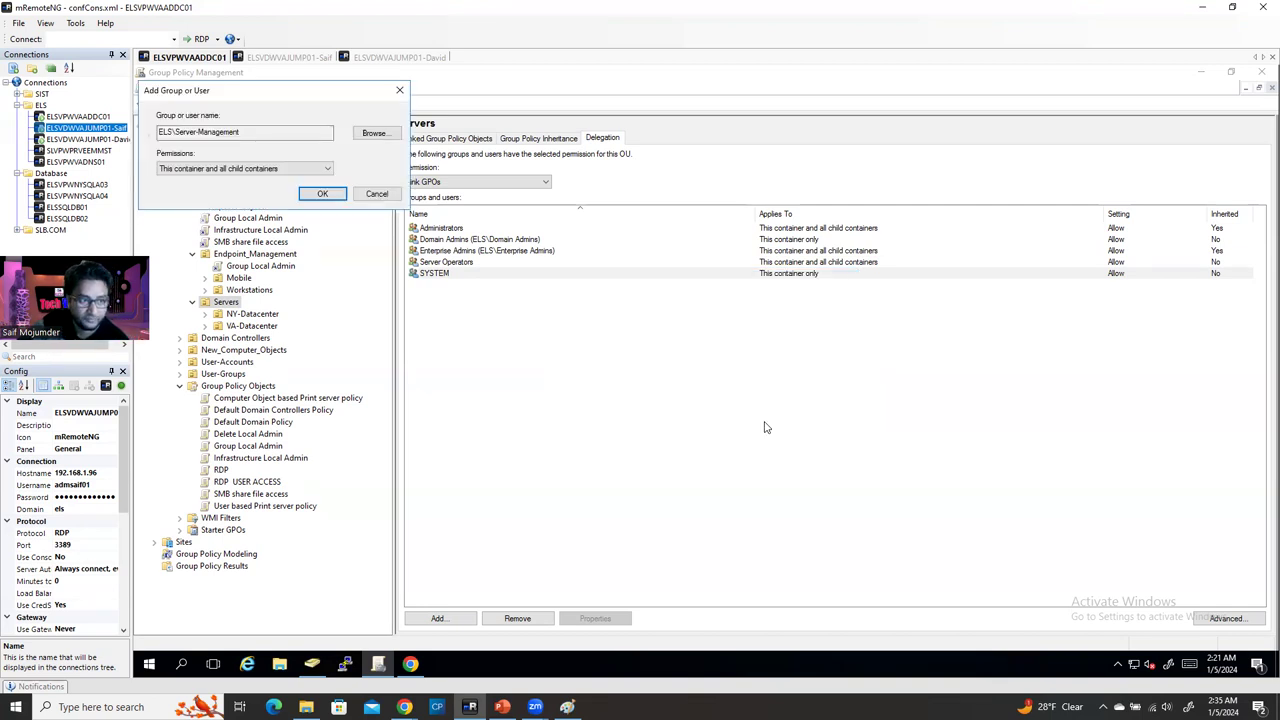
left_click(320, 194)
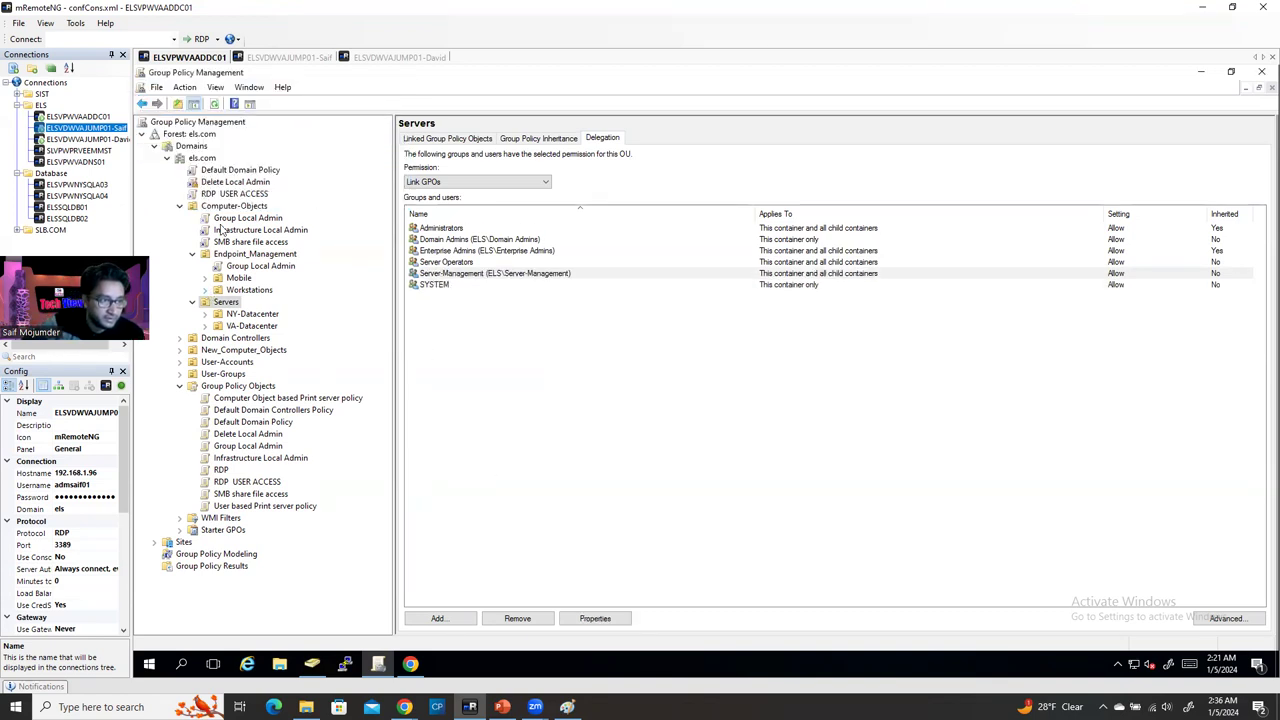
left_click(200, 159)
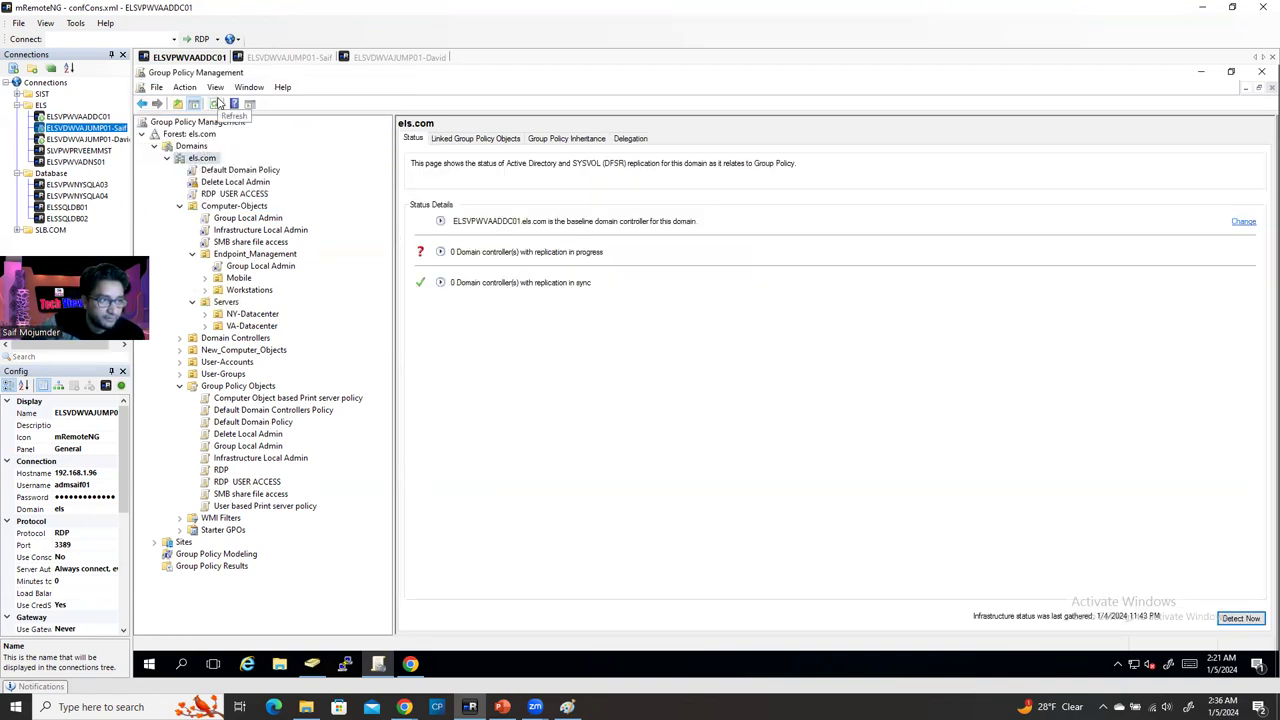
Refresh GPMC and verify in Saif's session that Servers offers Link an Existing GPO, then open David's session.
left_click(218, 104)
left_click(290, 57)
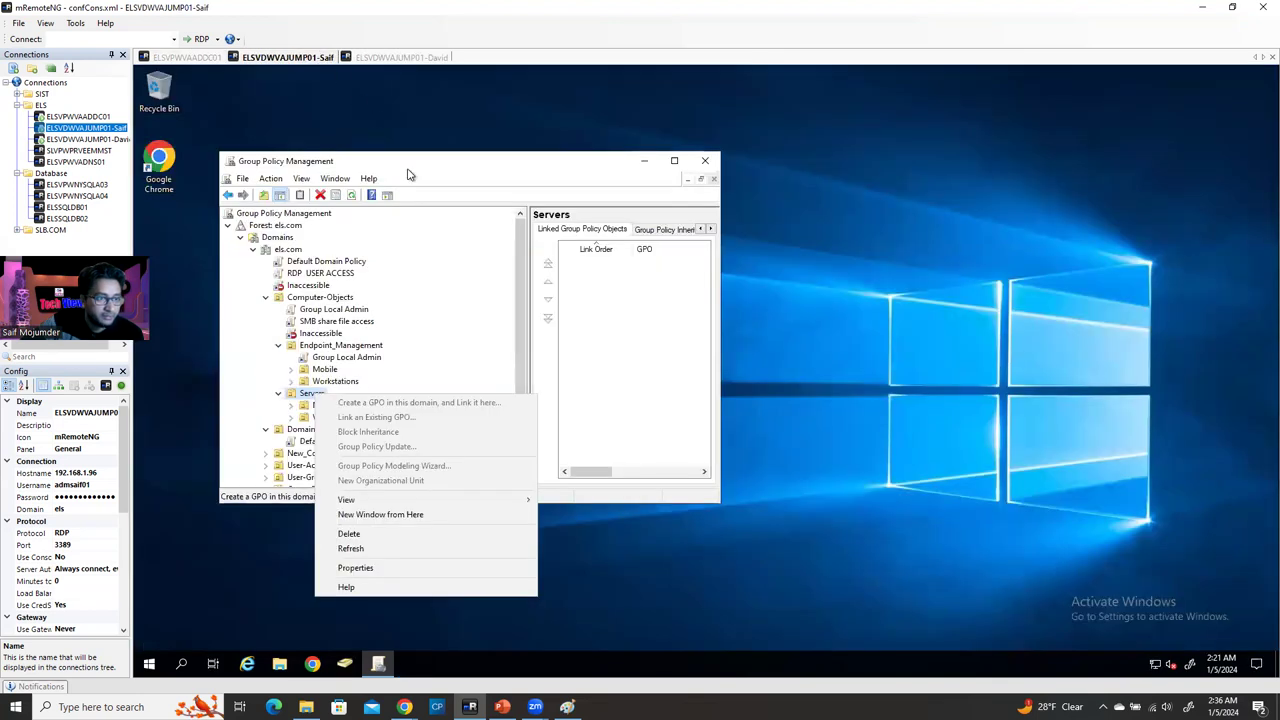
left_click(353, 196)
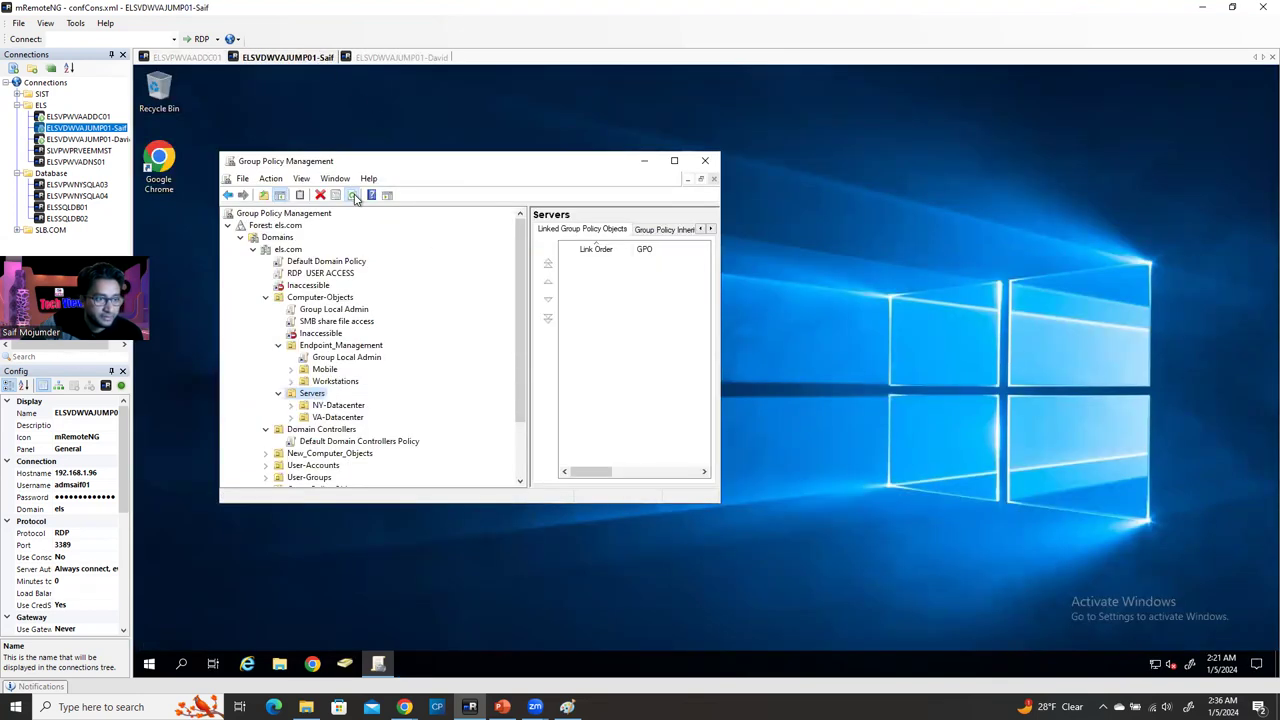
right_click(311, 395)
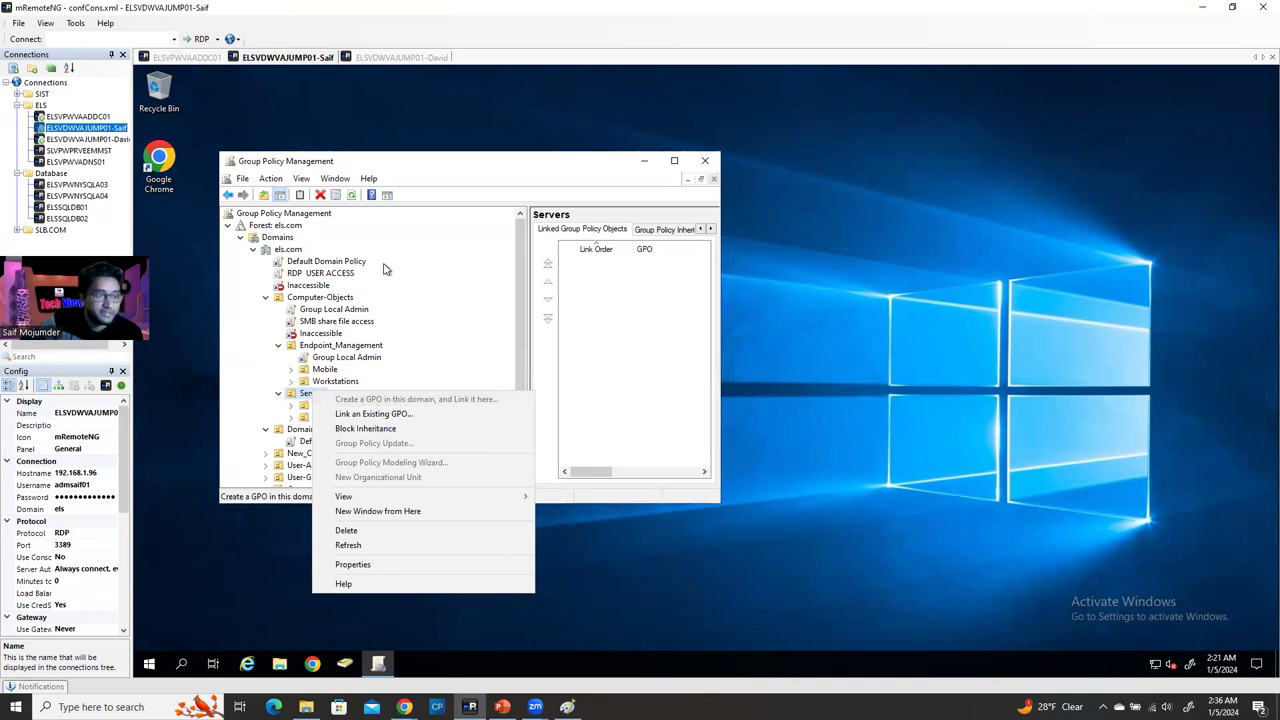
left_click(395, 58)
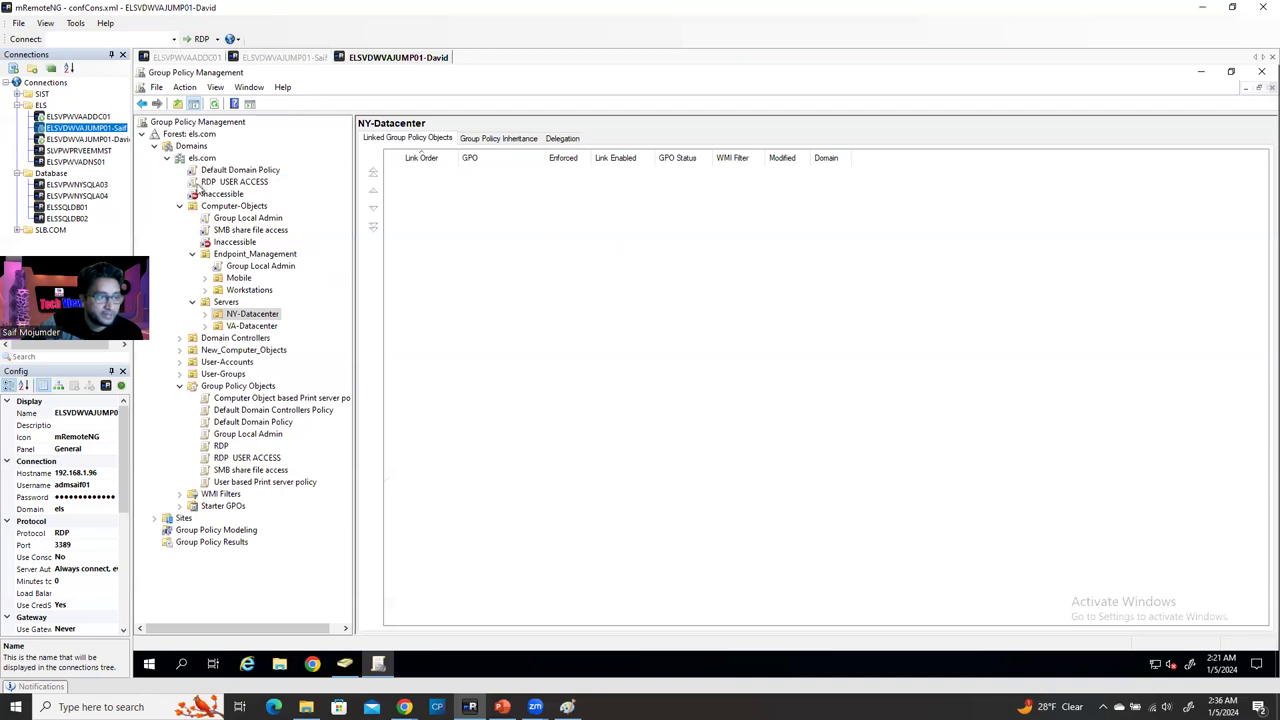
In David's console, compare the Servers and Endpoint_Management menus for linking GPOs, then return to Saif.
left_click(192, 159)
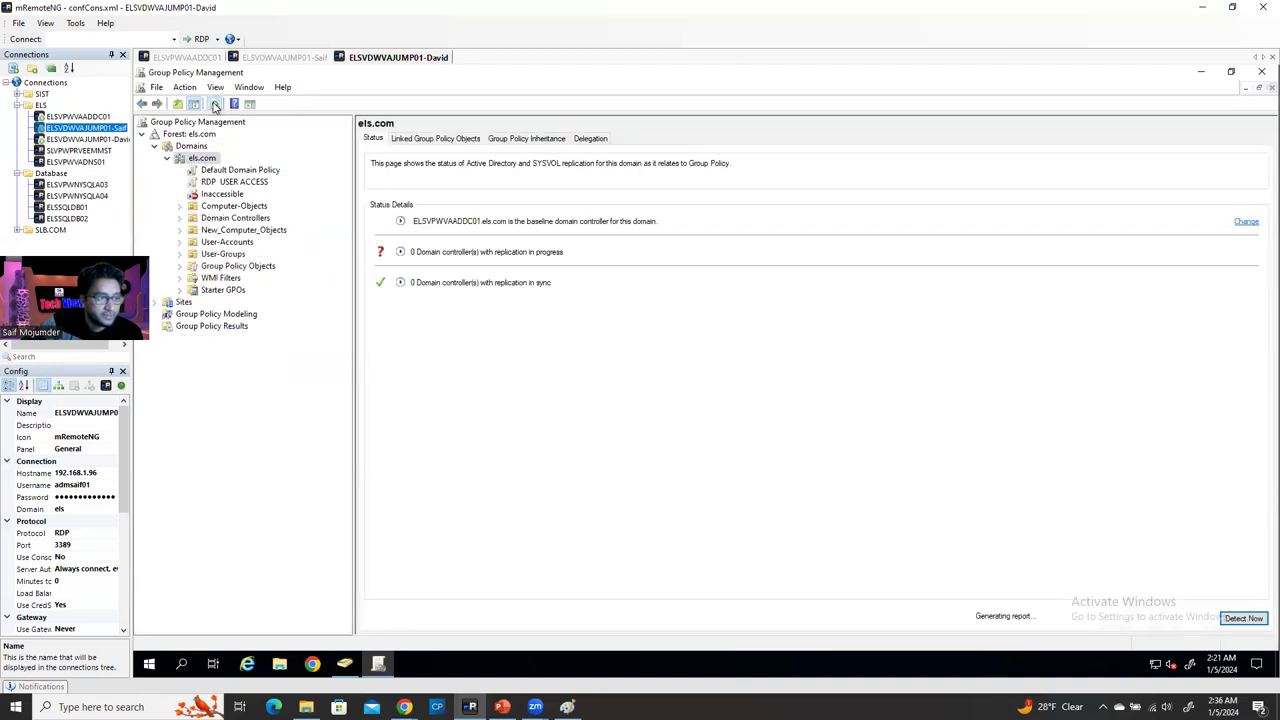
left_click(179, 207)
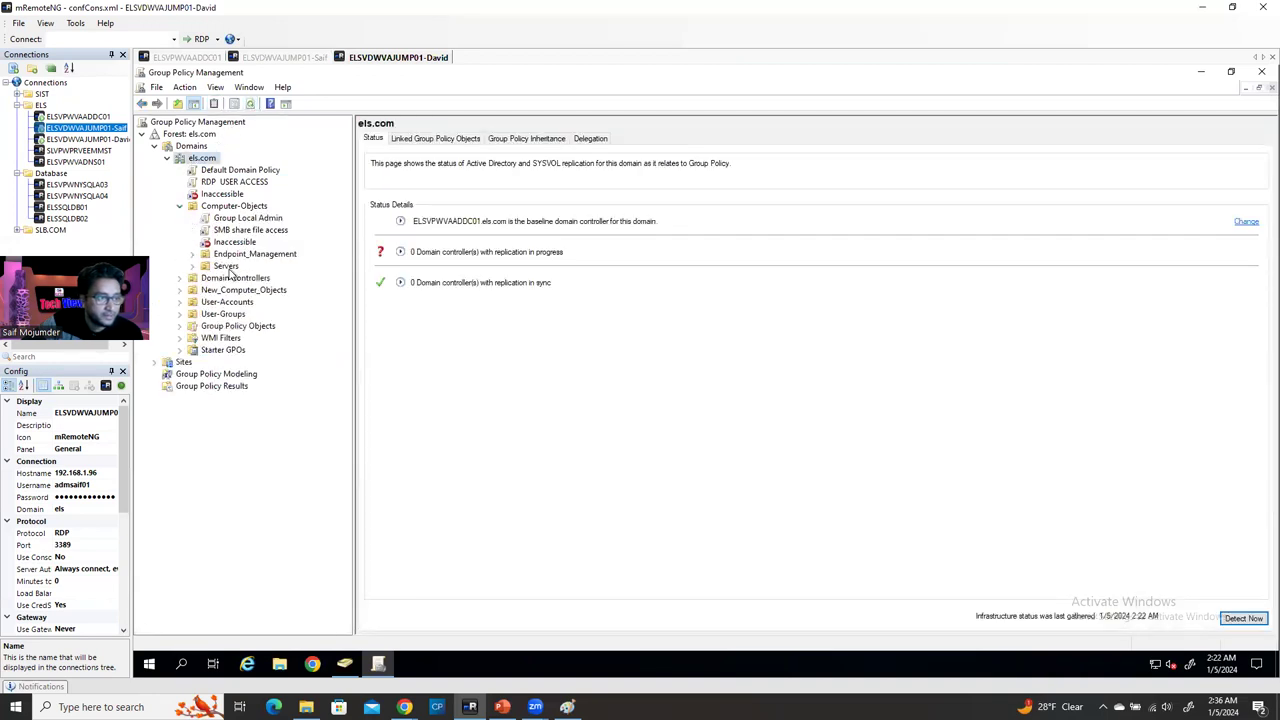
left_click(233, 206)
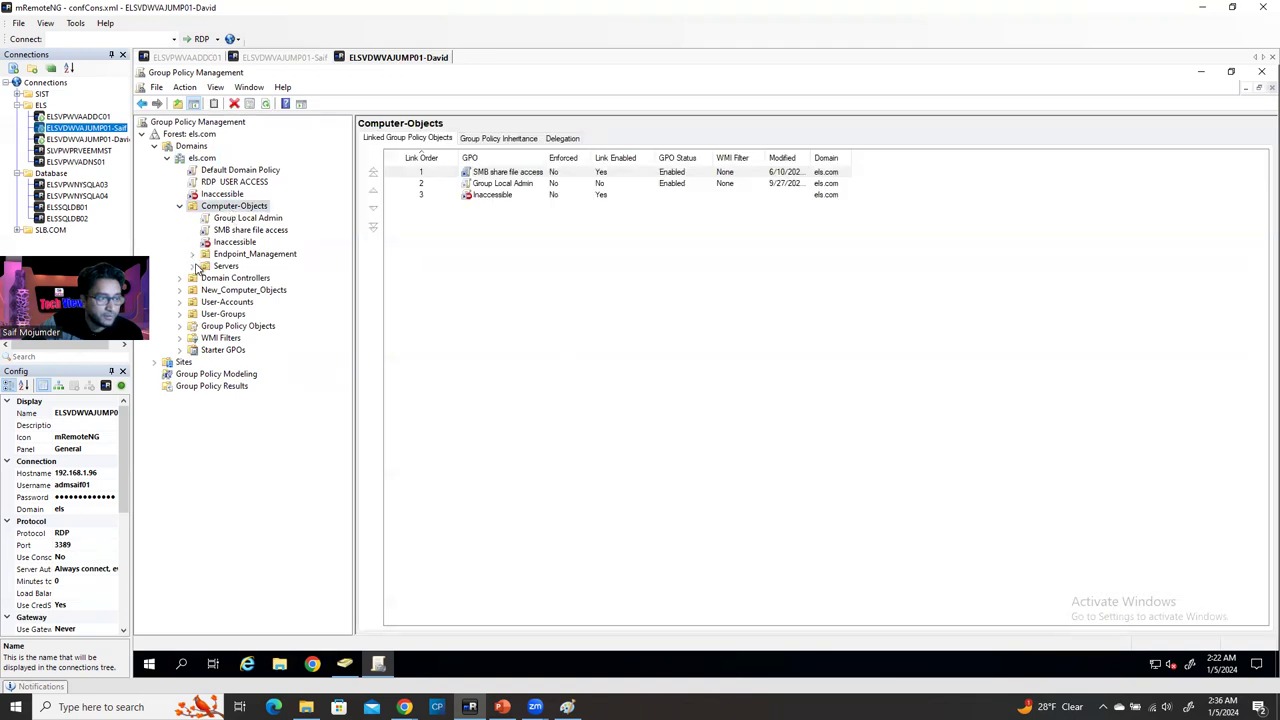
left_click(192, 254)
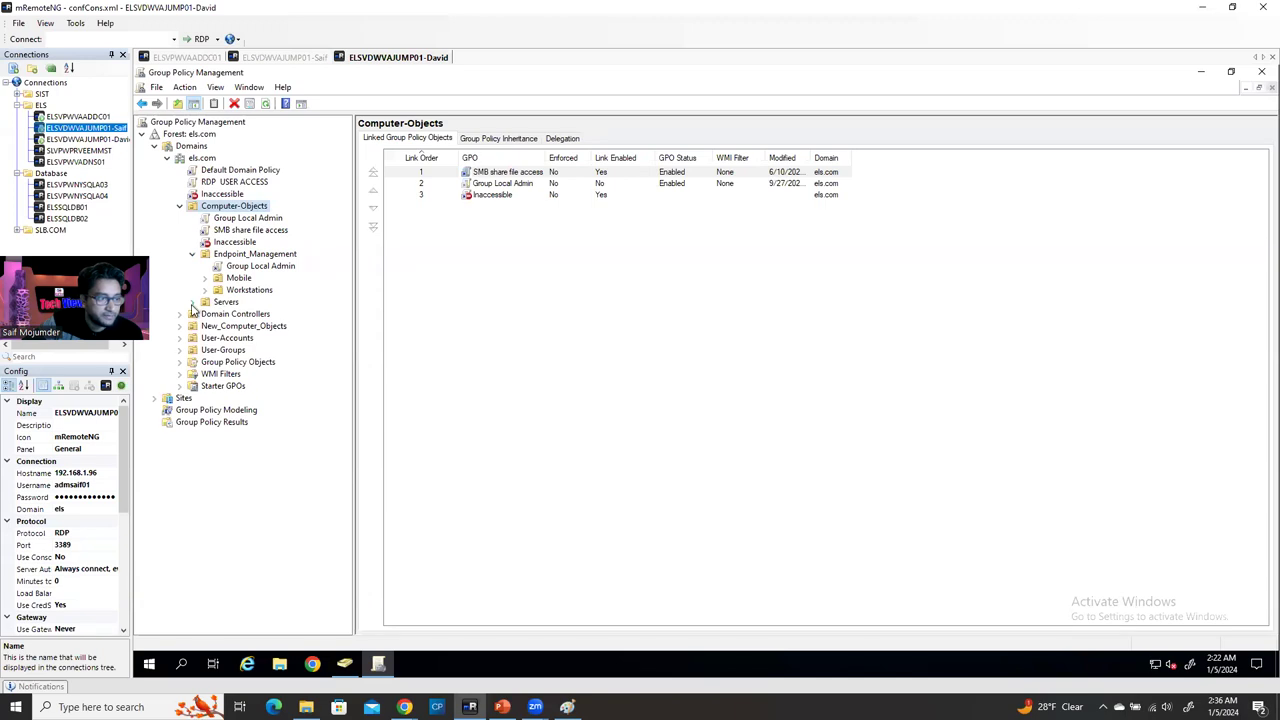
left_click(194, 304)
right_click(228, 309)
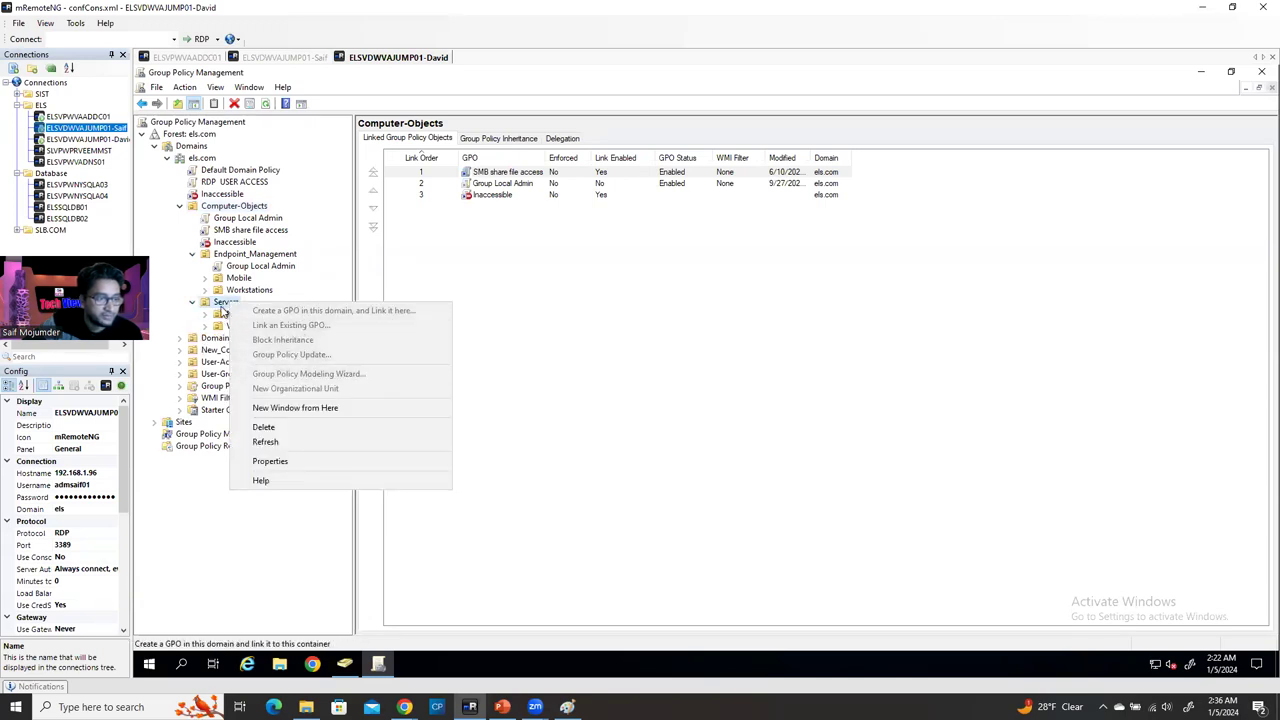
left_click(245, 256)
right_click(262, 256)
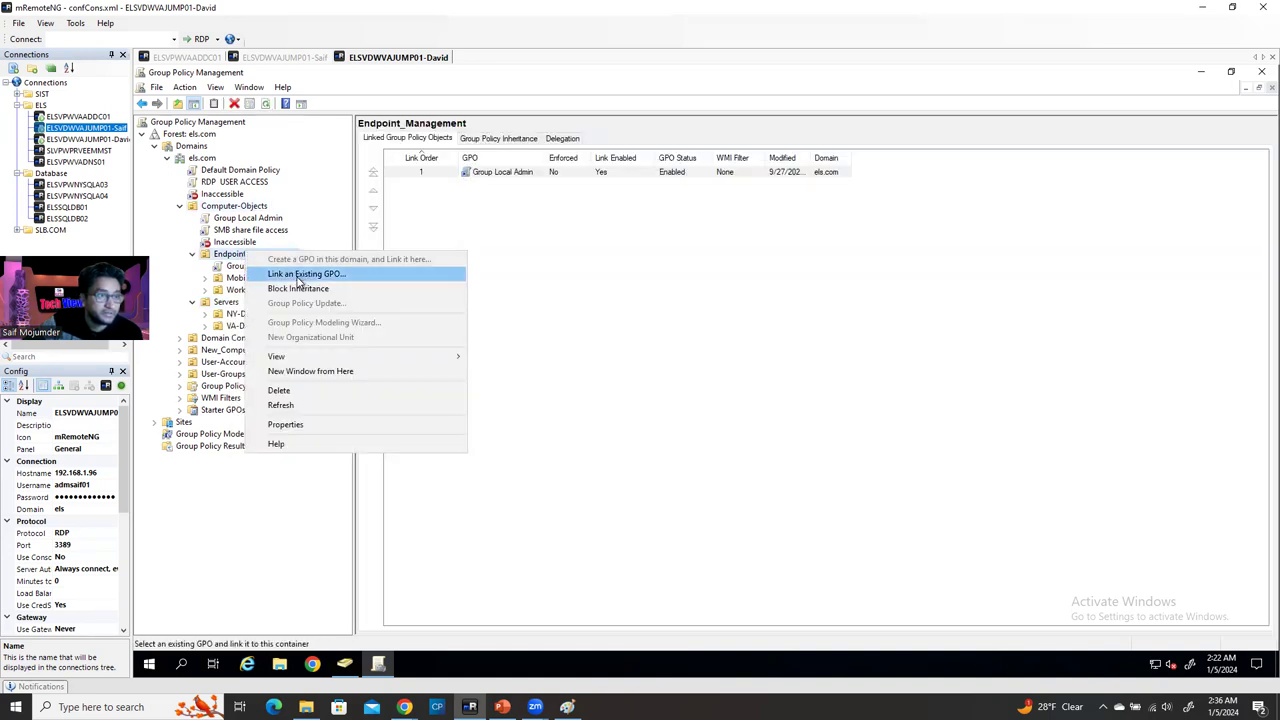
left_click(272, 57)
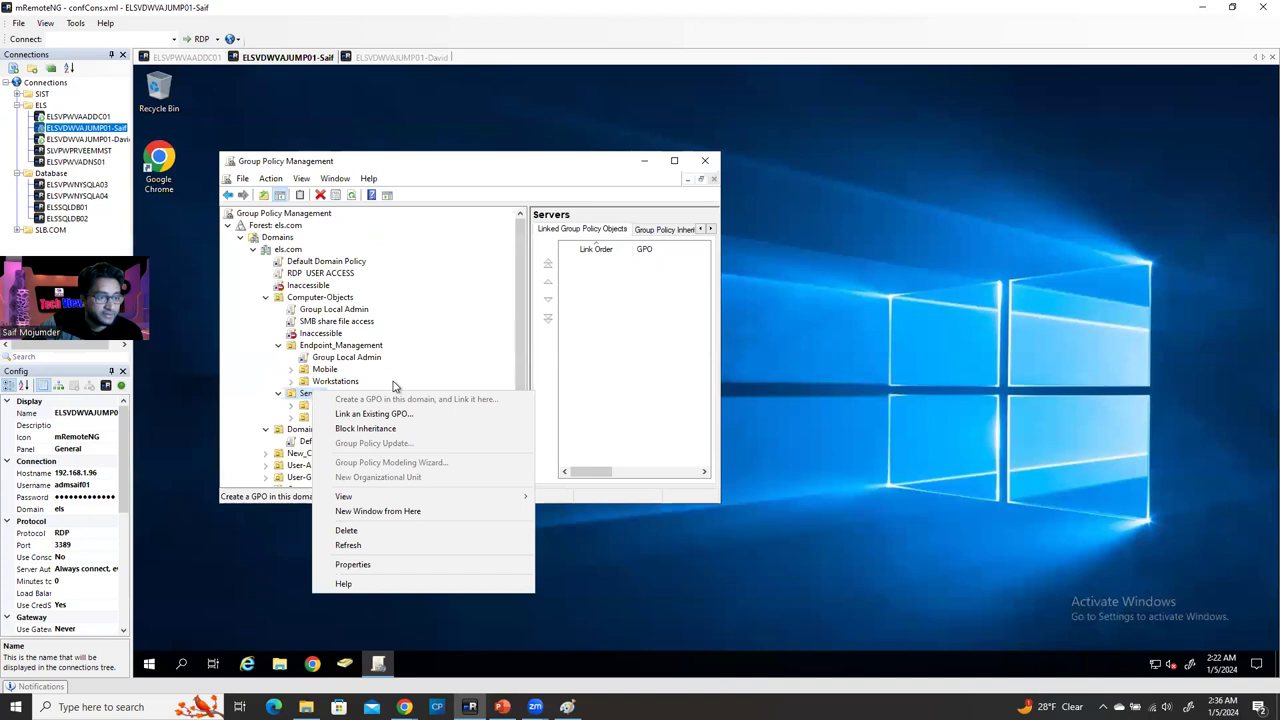
Confirm Link an Existing GPO is greyed out for Endpoint_Management in Saif's session, then return to ELSVPWVAADDC01.
left_click(323, 346)
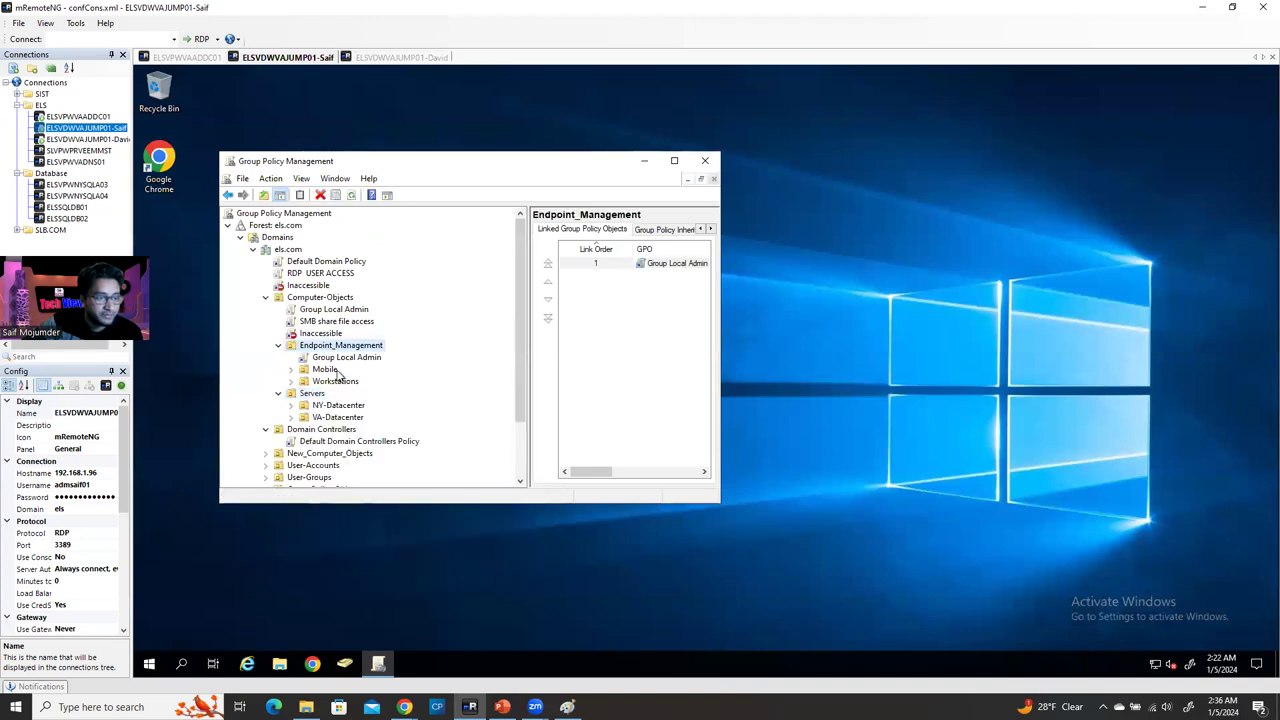
right_click(322, 346)
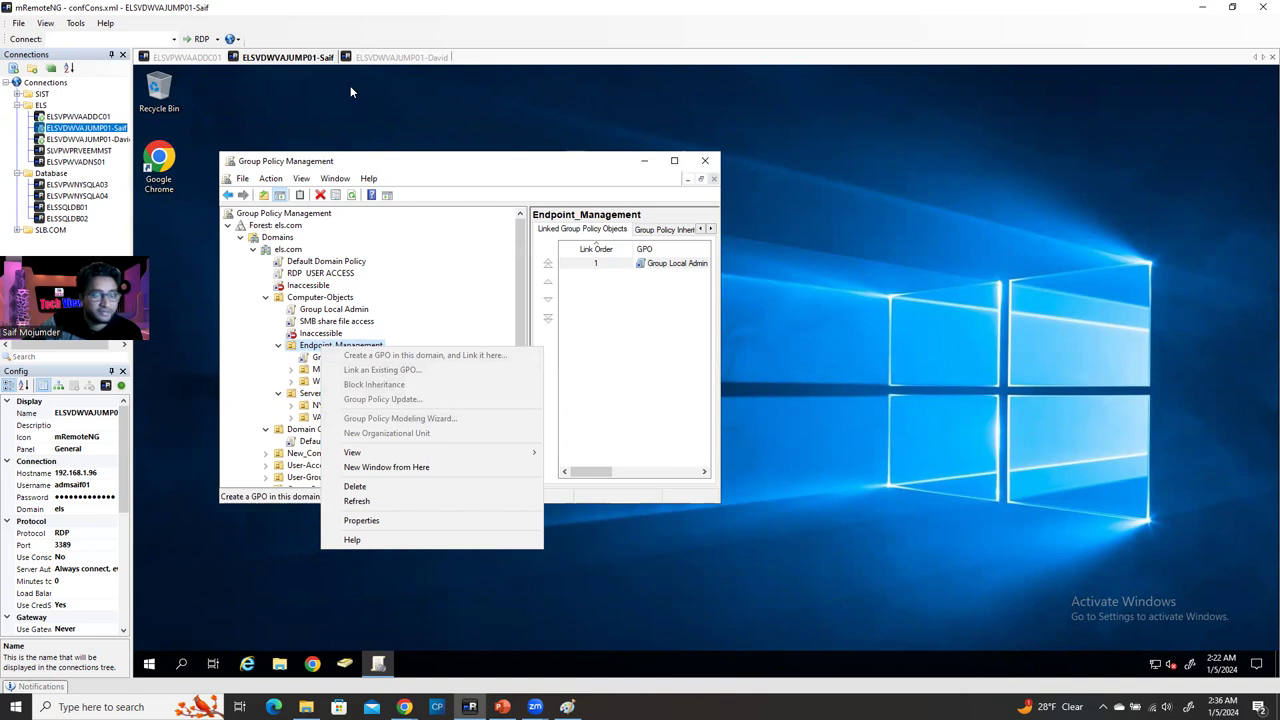
left_click(612, 352)
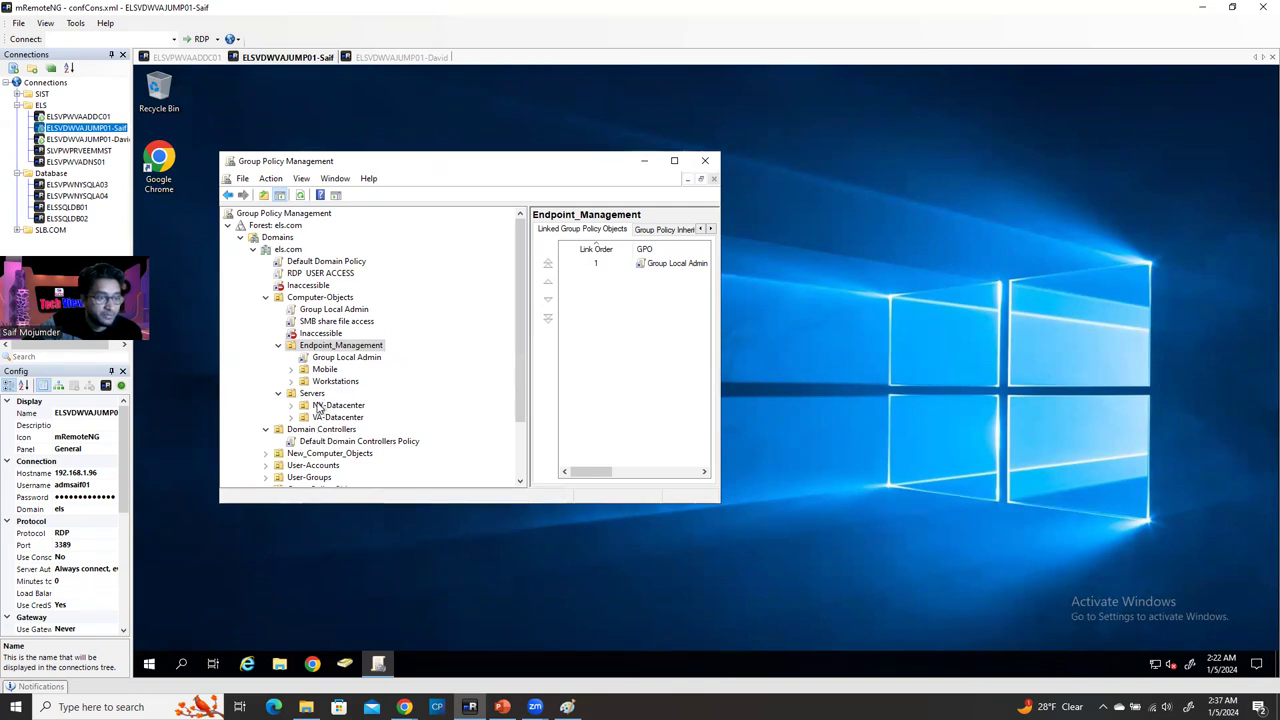
left_click(210, 57)
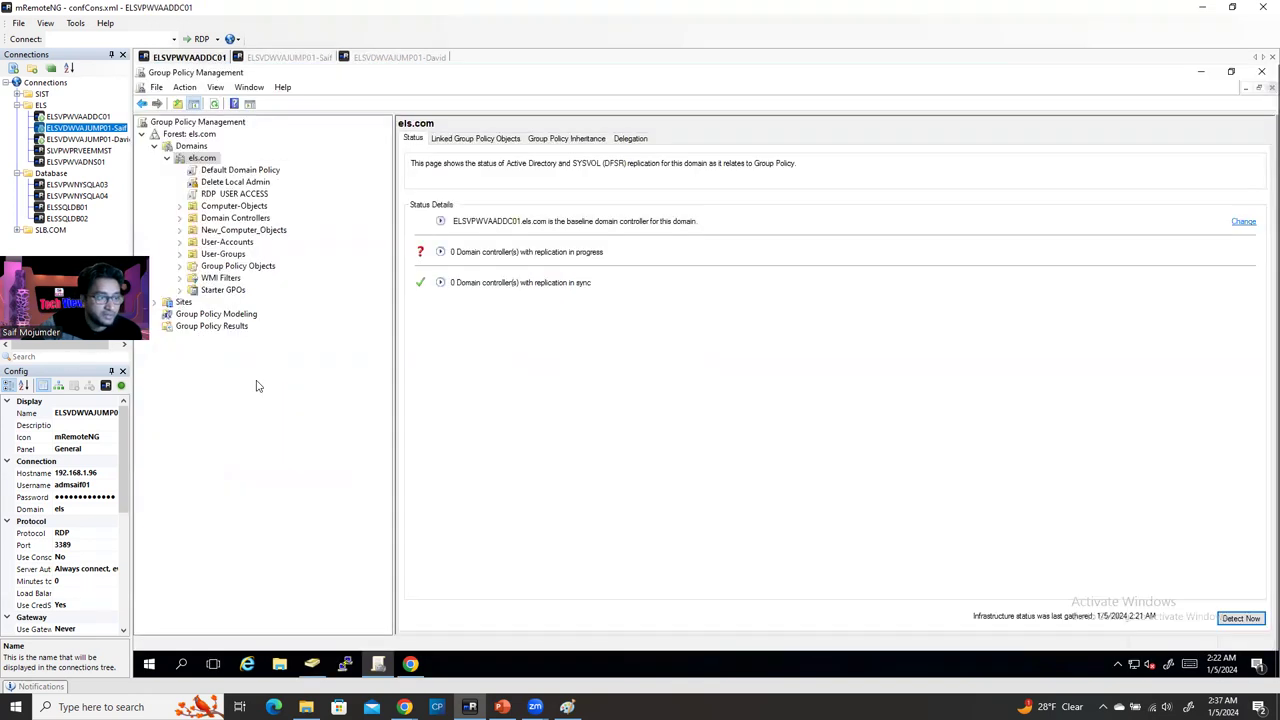
Expand Group Policy Objects in els.com and select it to show its Delegation list of GPO creators.
left_click(181, 266)
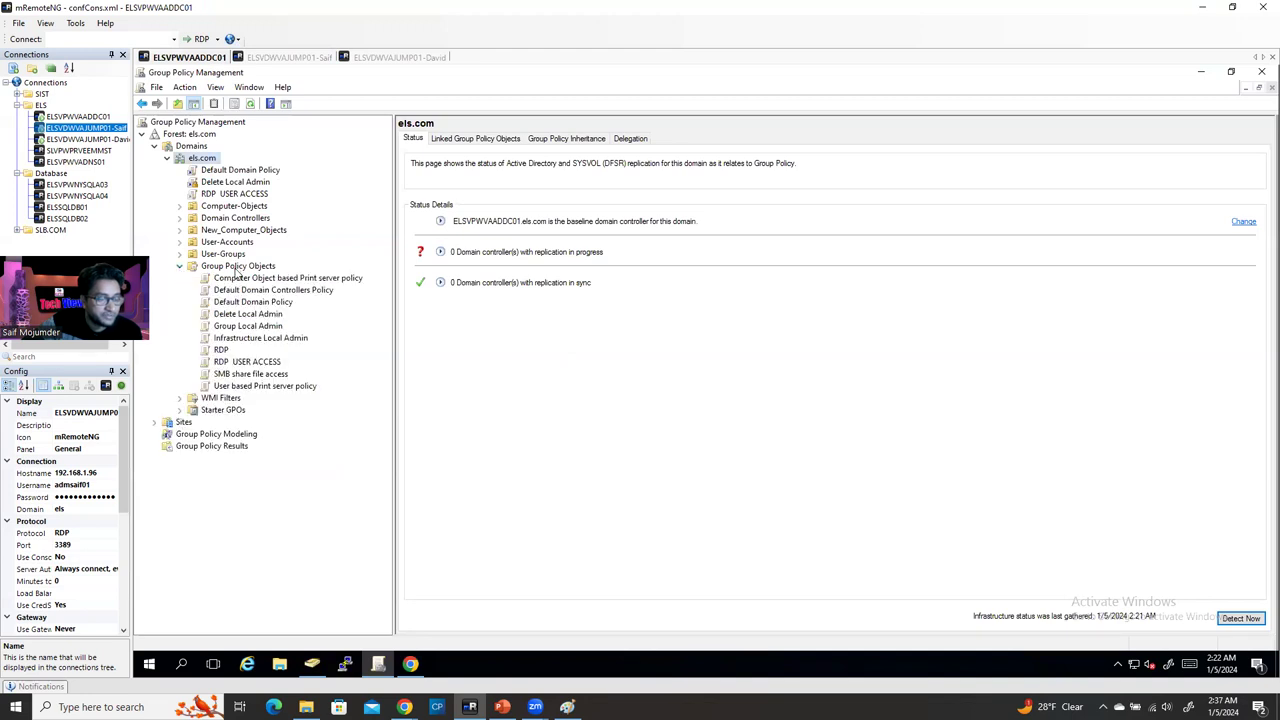
left_click(238, 267)
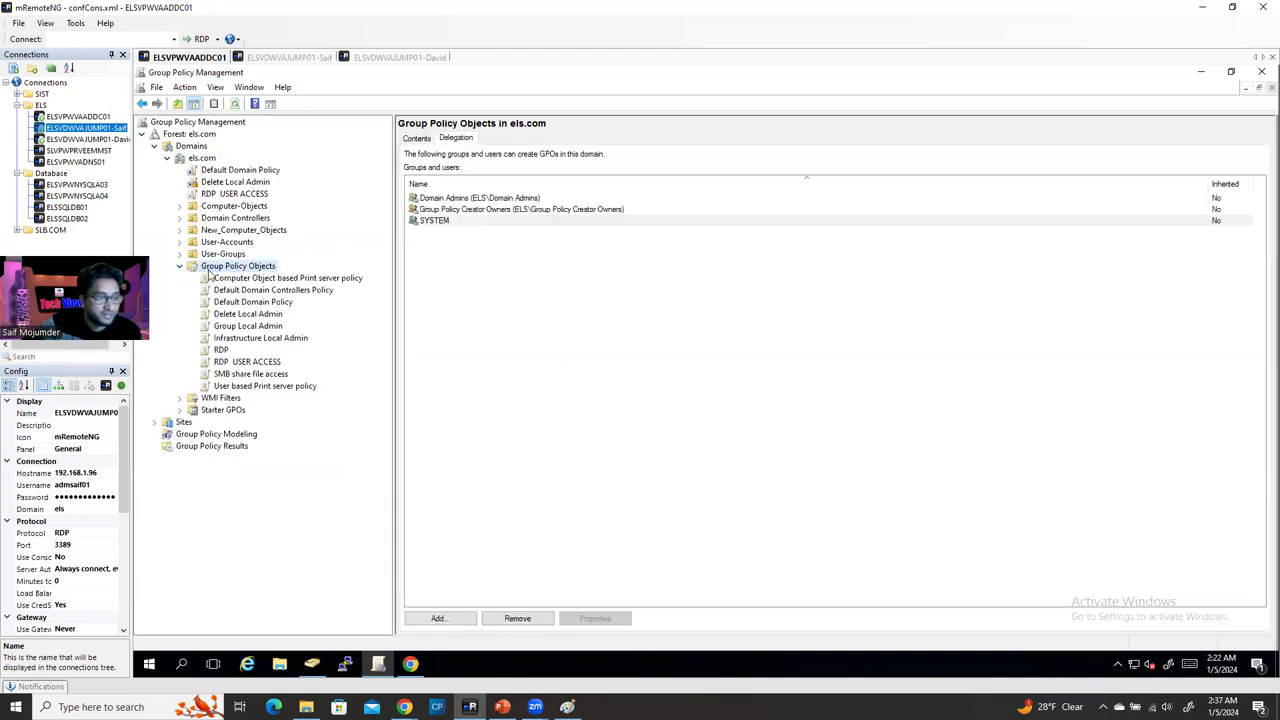
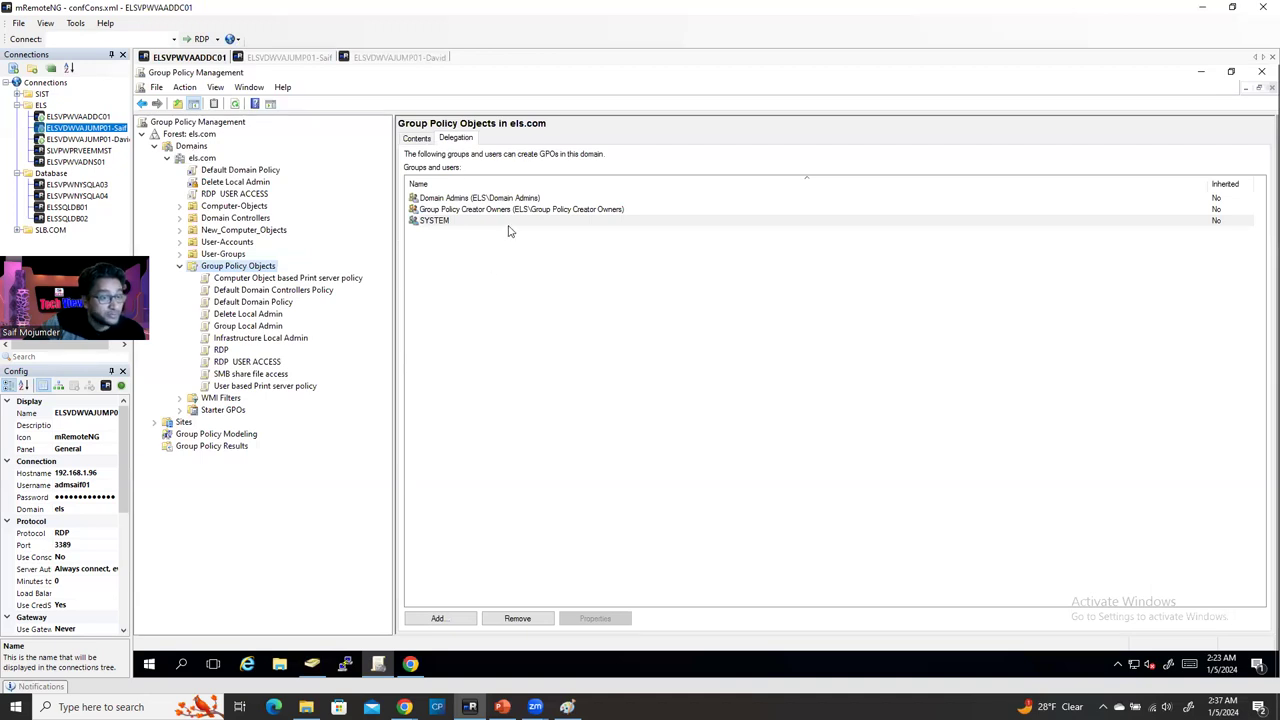
Add Server-Management as a member of the Group Policy Creator Owners group.
left_click(442, 210)
right_click(446, 211)
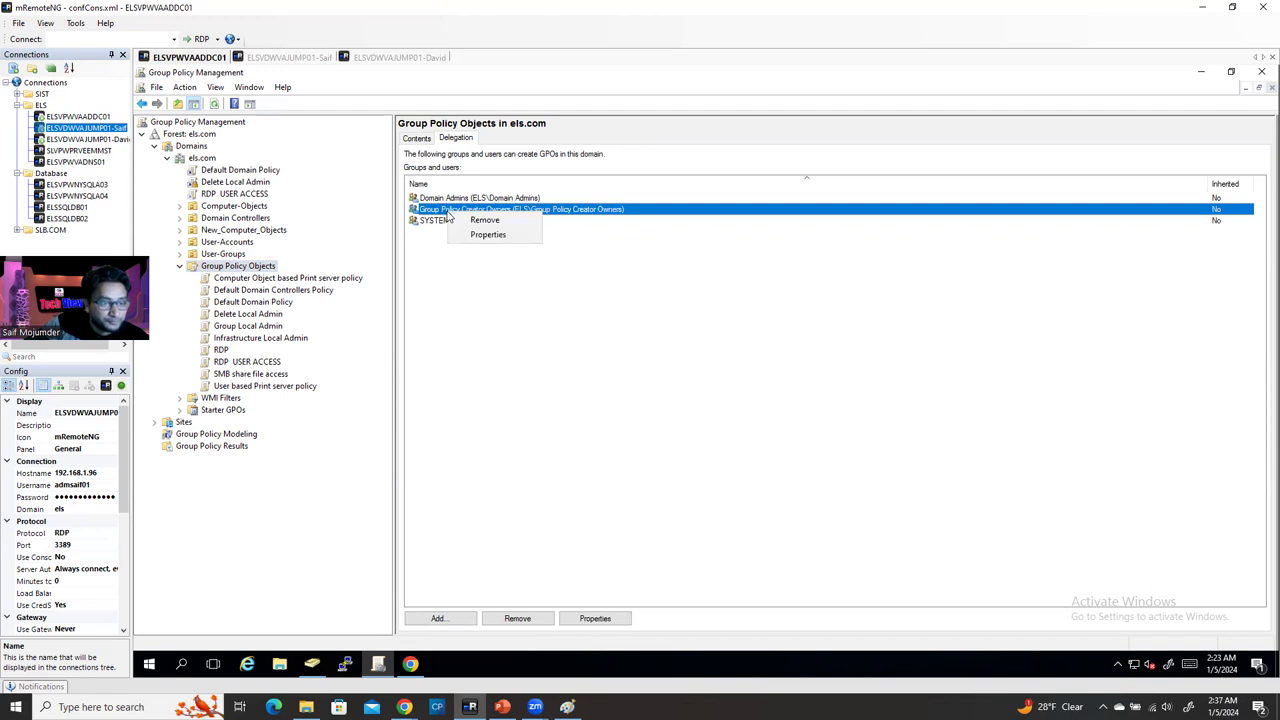
left_click(486, 235)
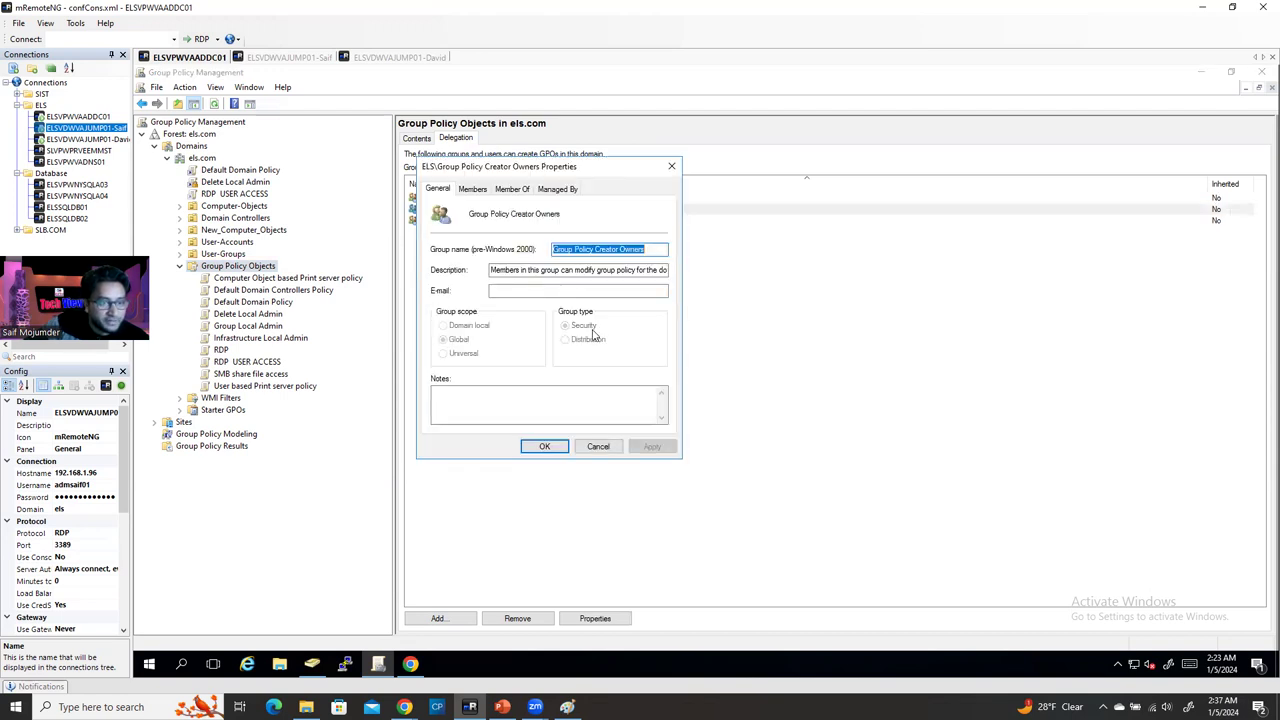
left_click(474, 189)
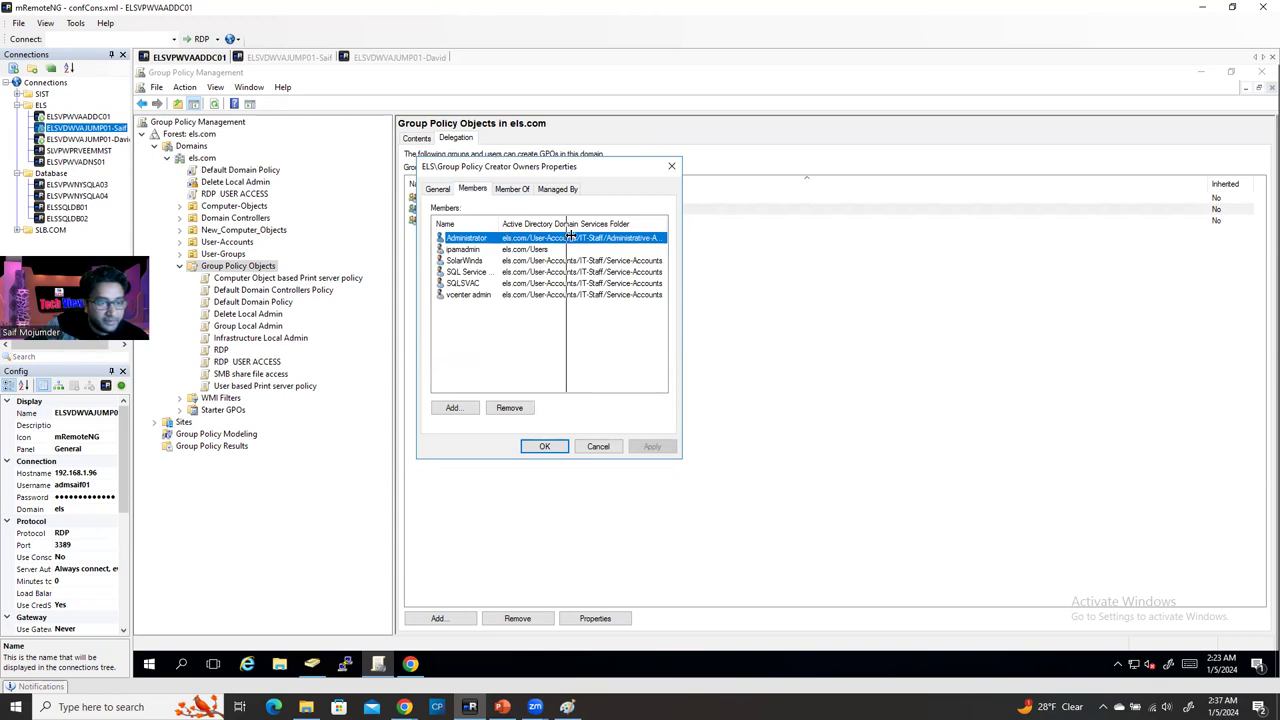
left_click_drag(567, 236, 588, 236)
left_click(455, 408)
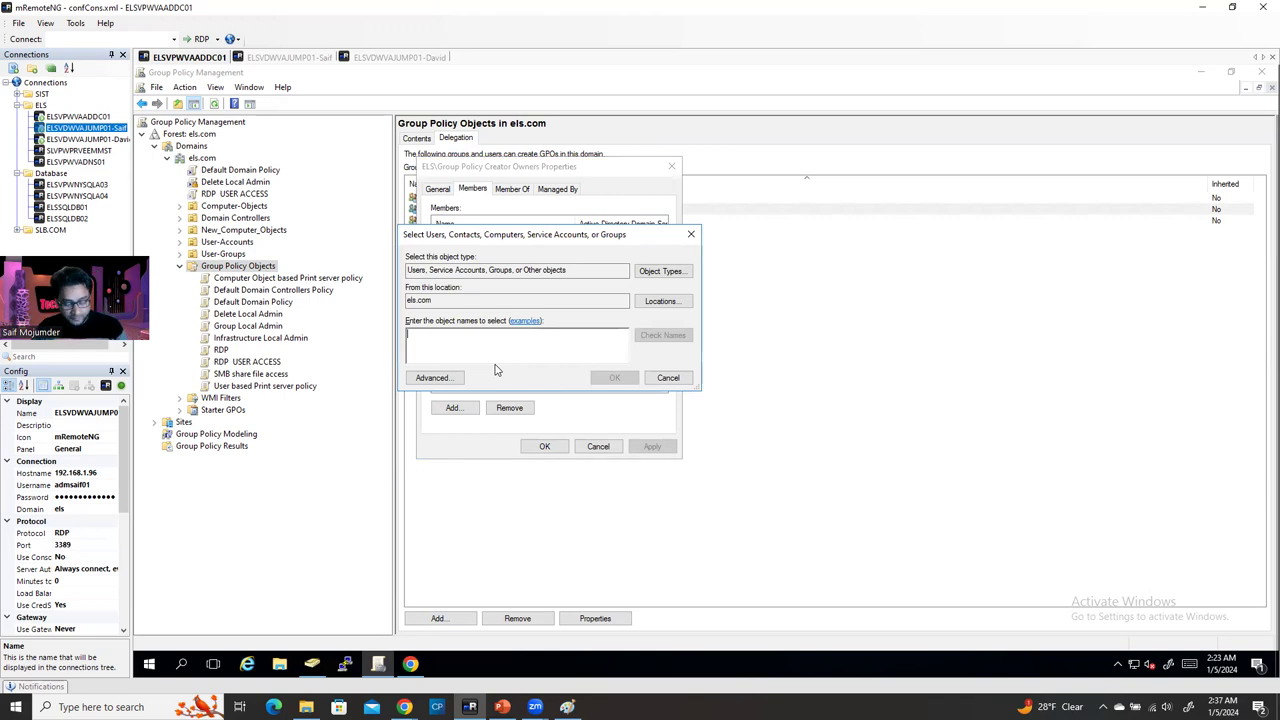
type("server")
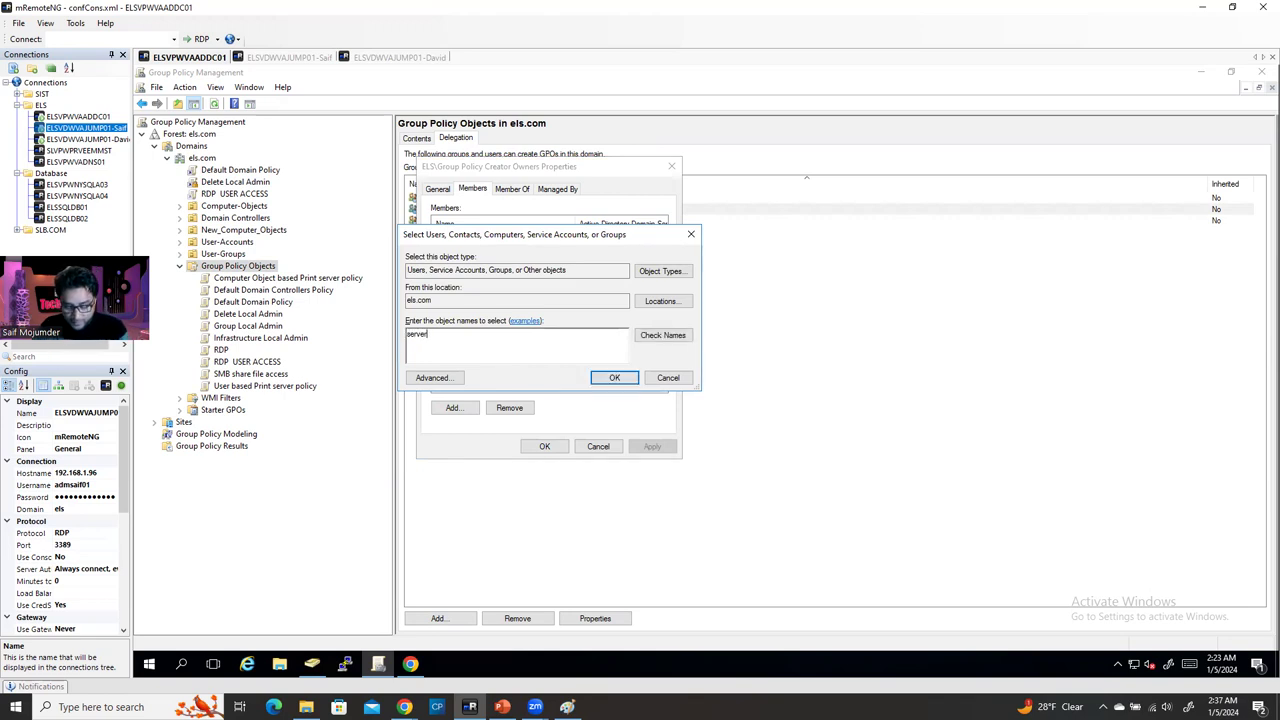
left_click(660, 335)
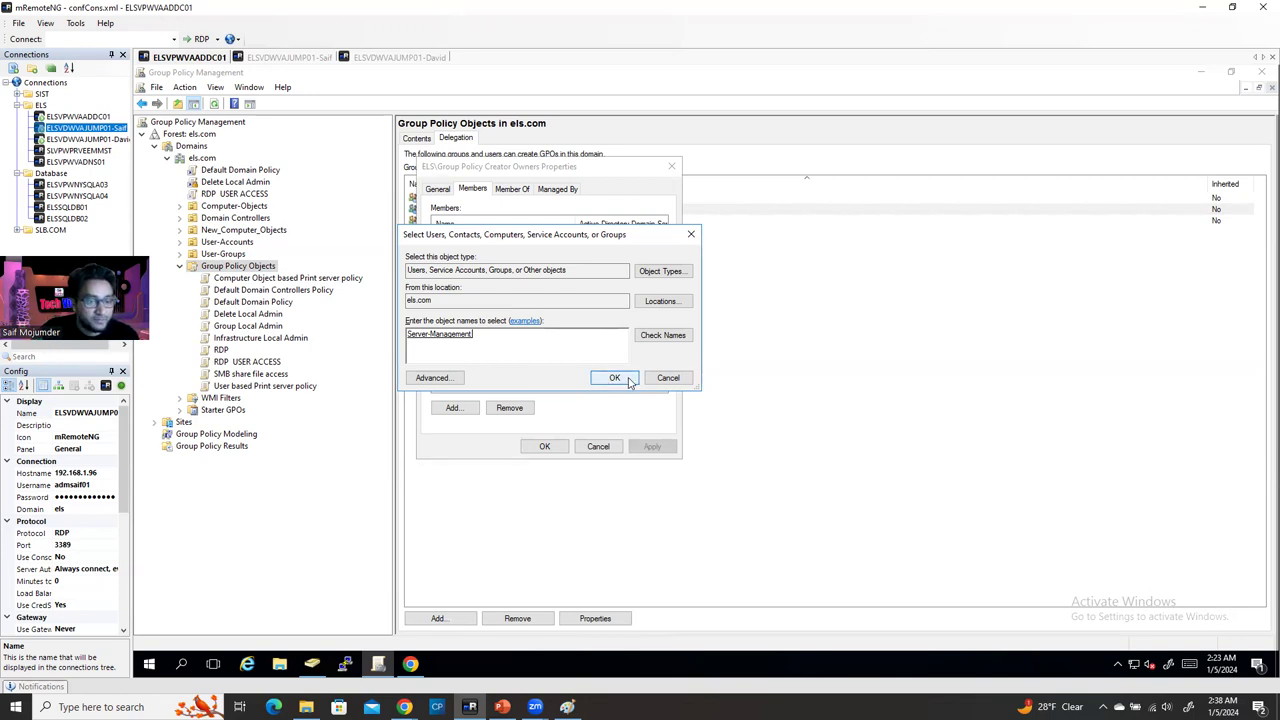
left_click(614, 377)
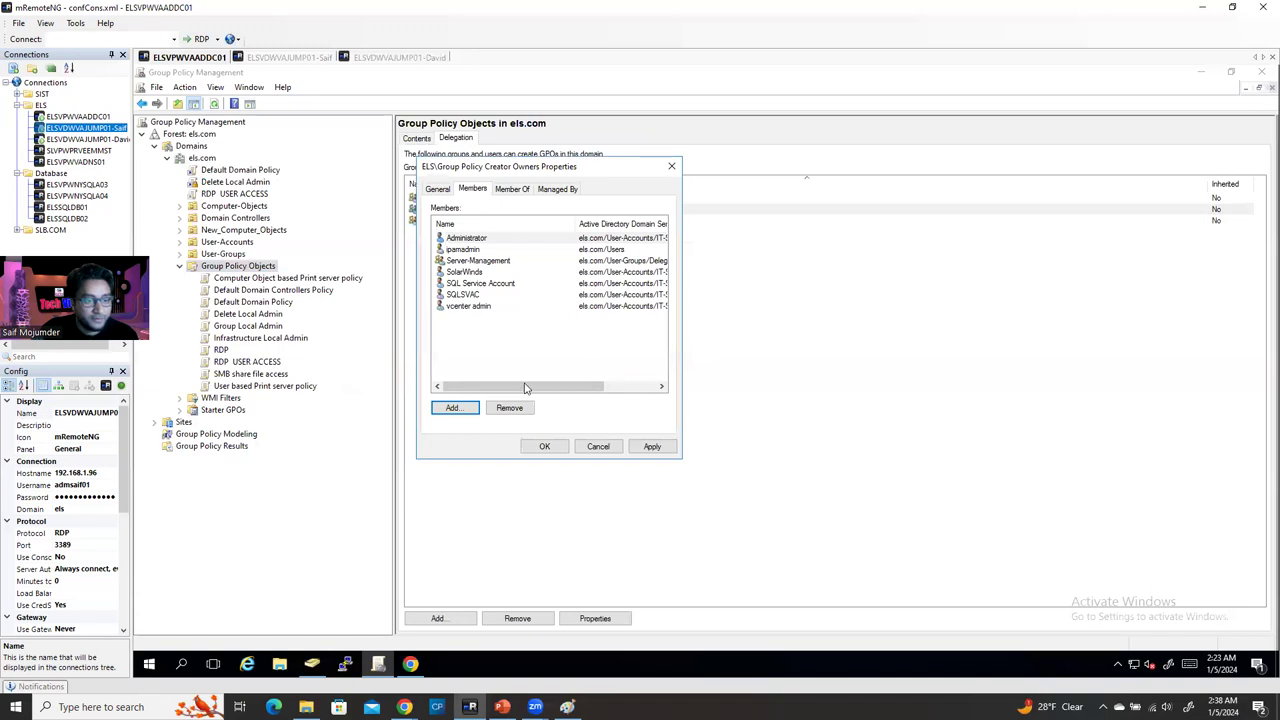
left_click(652, 446)
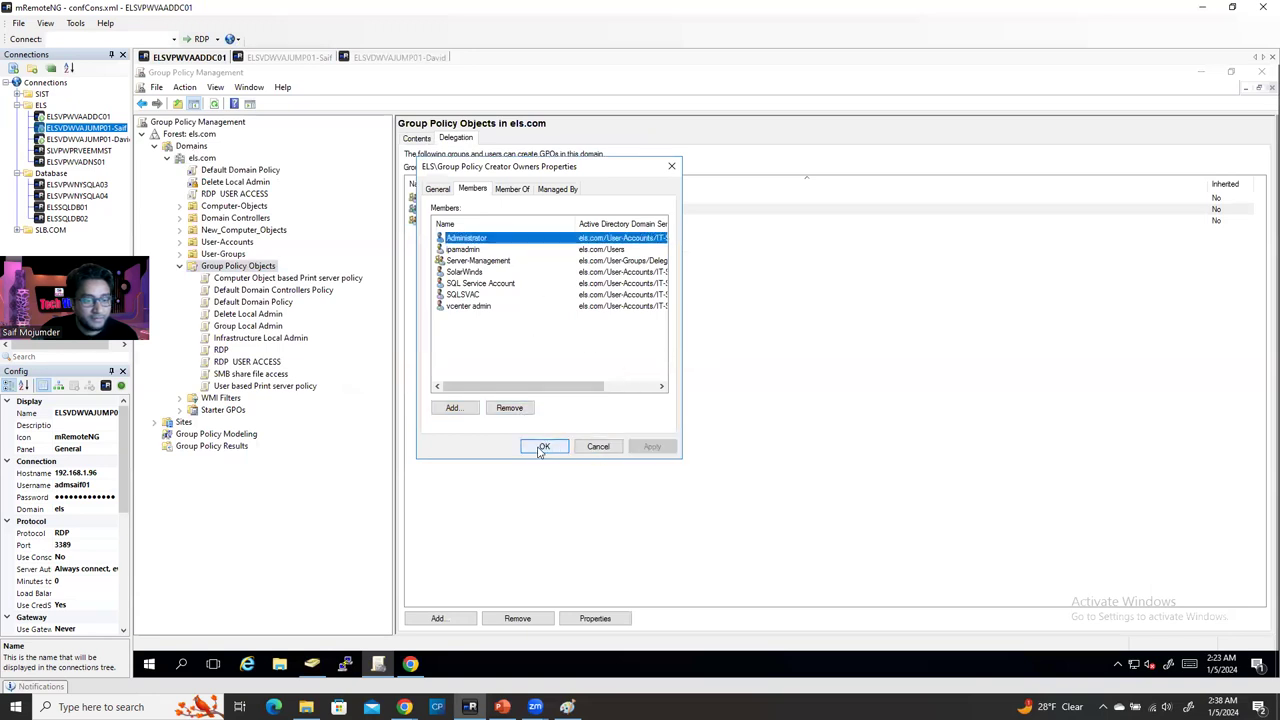
left_click(544, 446)
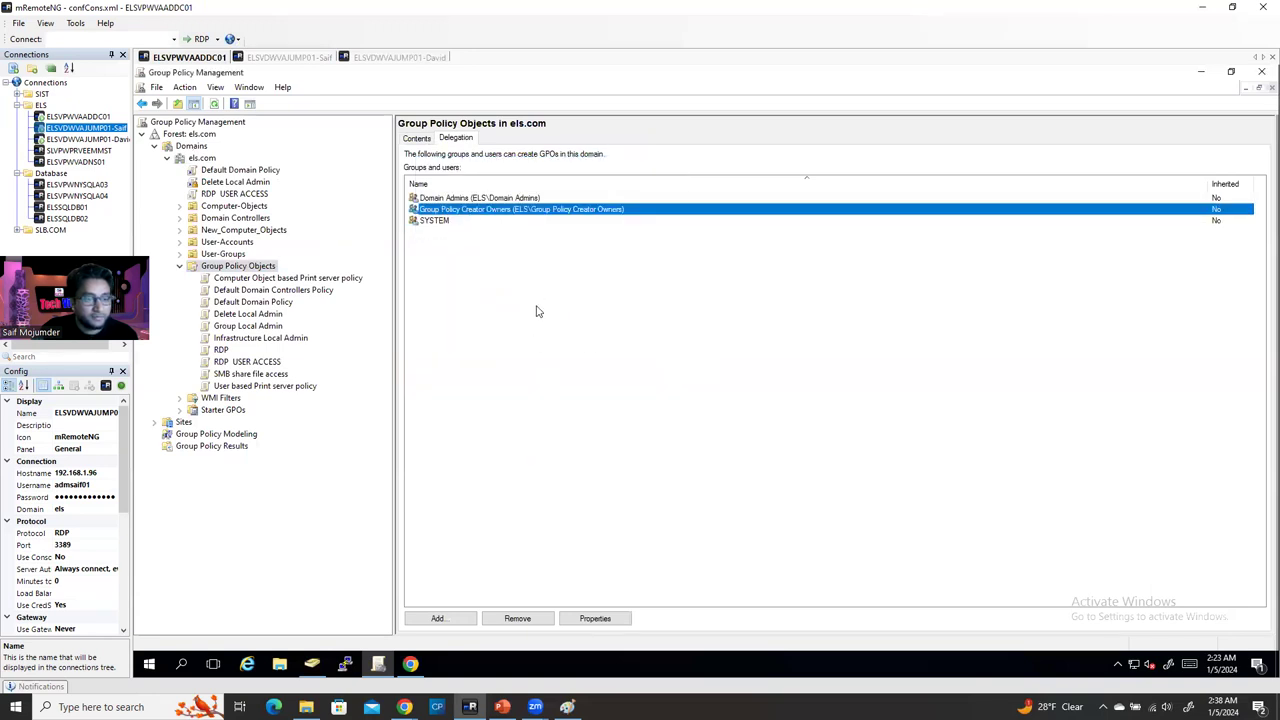
Refresh the els.com domain view and switch to the JUMP01 session.
left_click(201, 158)
left_click(214, 104)
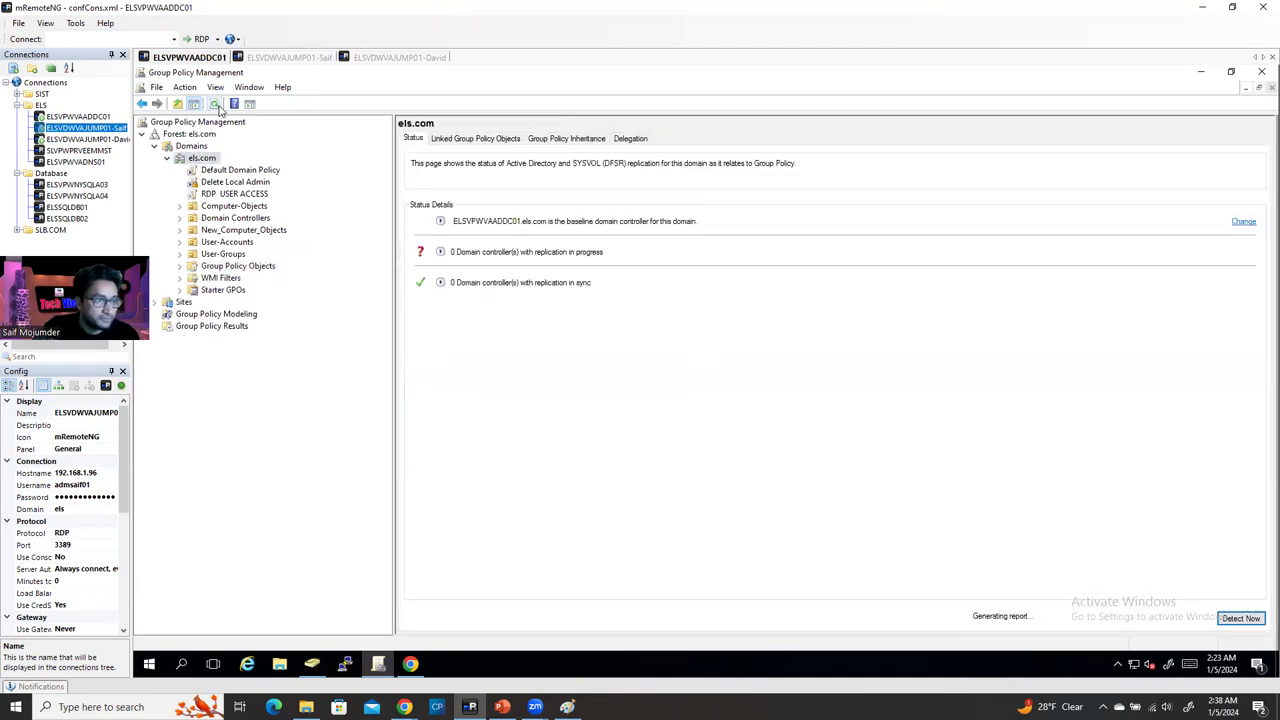
left_click(309, 56)
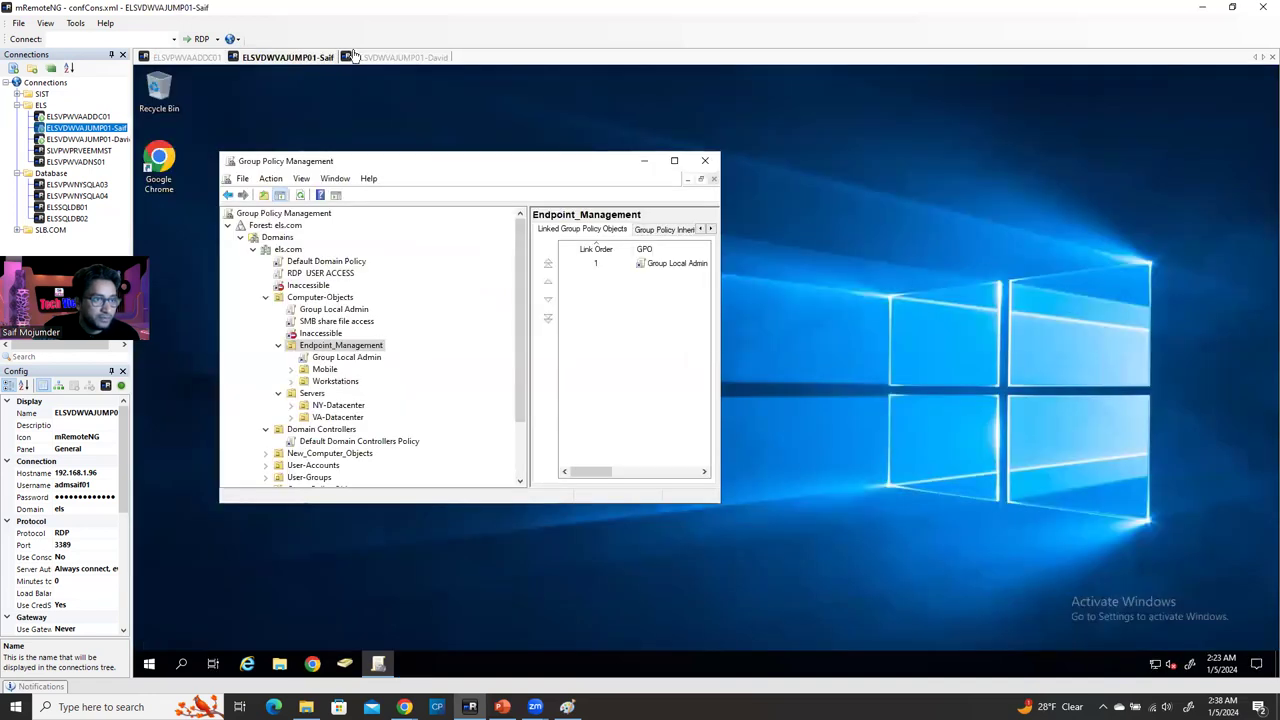
Check which GPO actions the Servers OU offers on JUMP01, then refresh els.com.
left_click(314, 395)
right_click(314, 399)
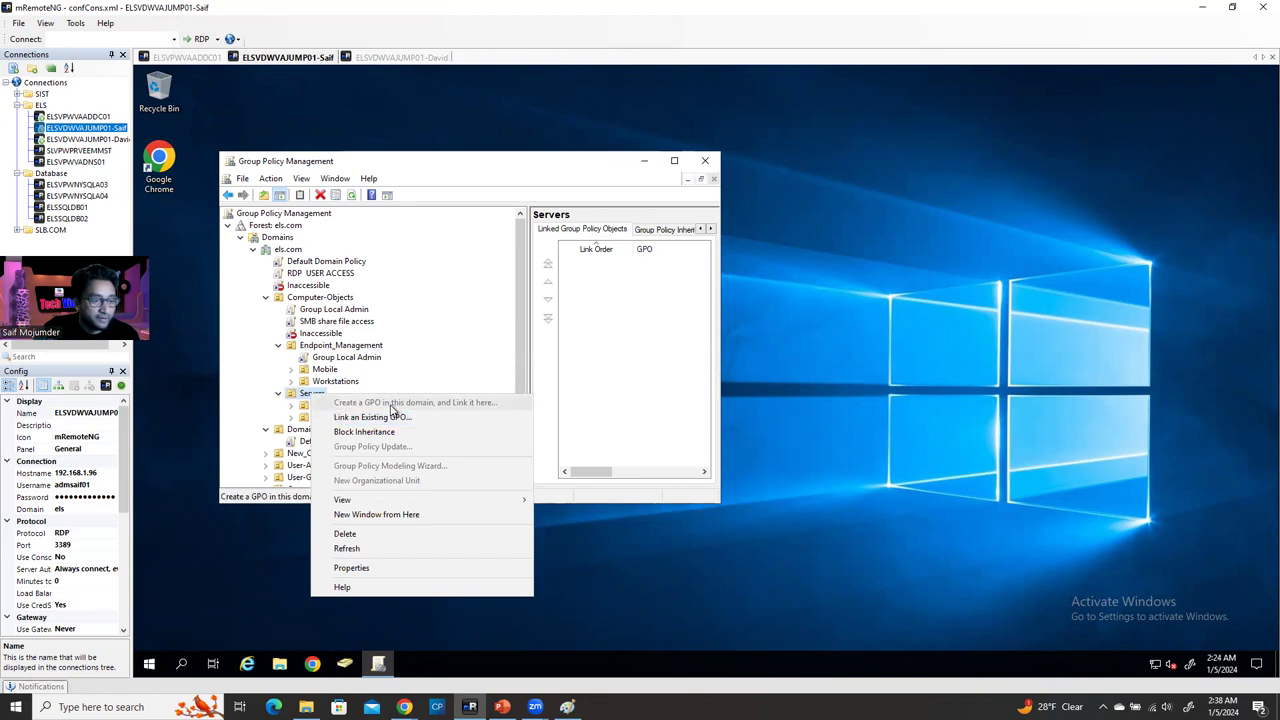
left_click(274, 395)
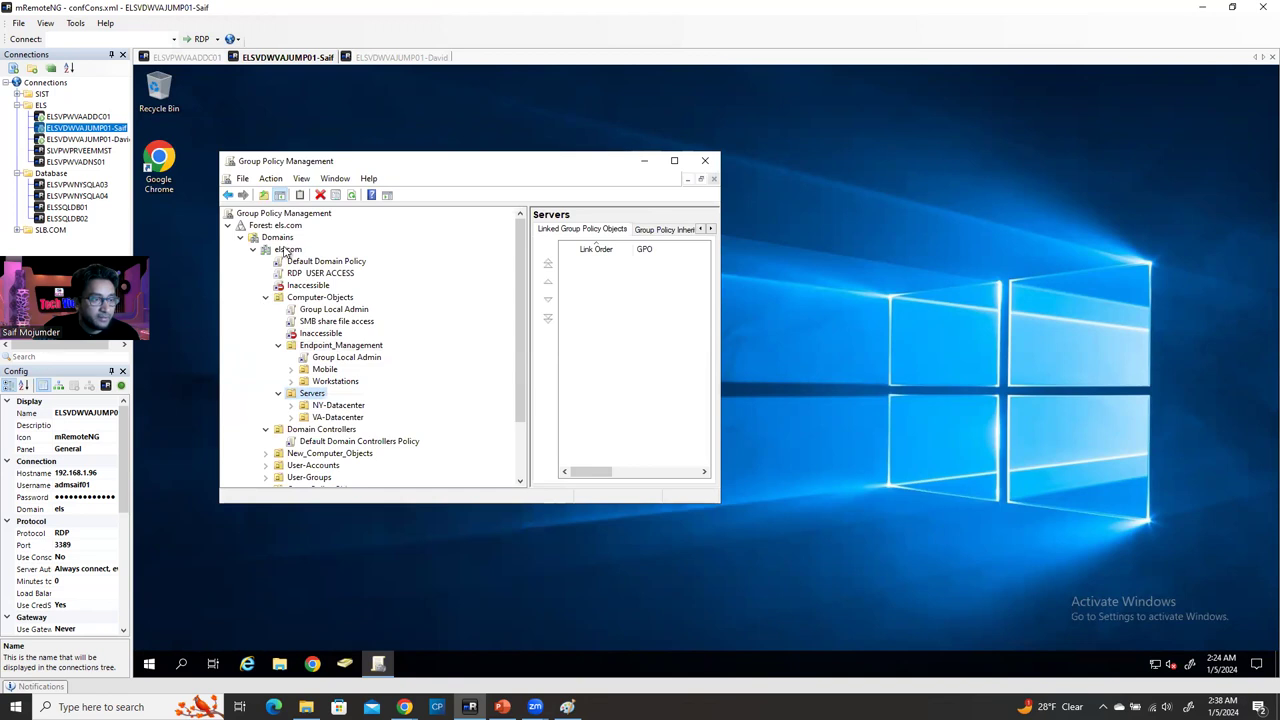
left_click(287, 250)
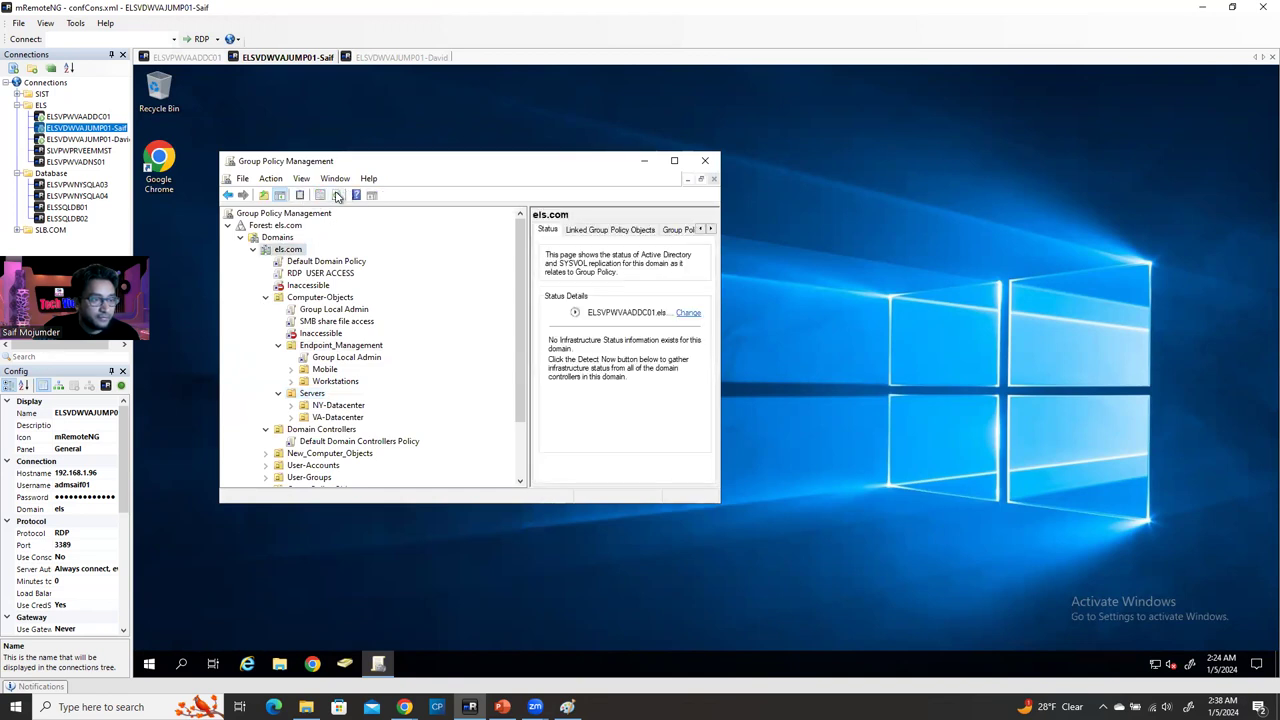
left_click(333, 195)
Check whether Group Policy Objects offers creating a new GPO, then refresh the tree.
left_click(266, 358)
right_click(328, 359)
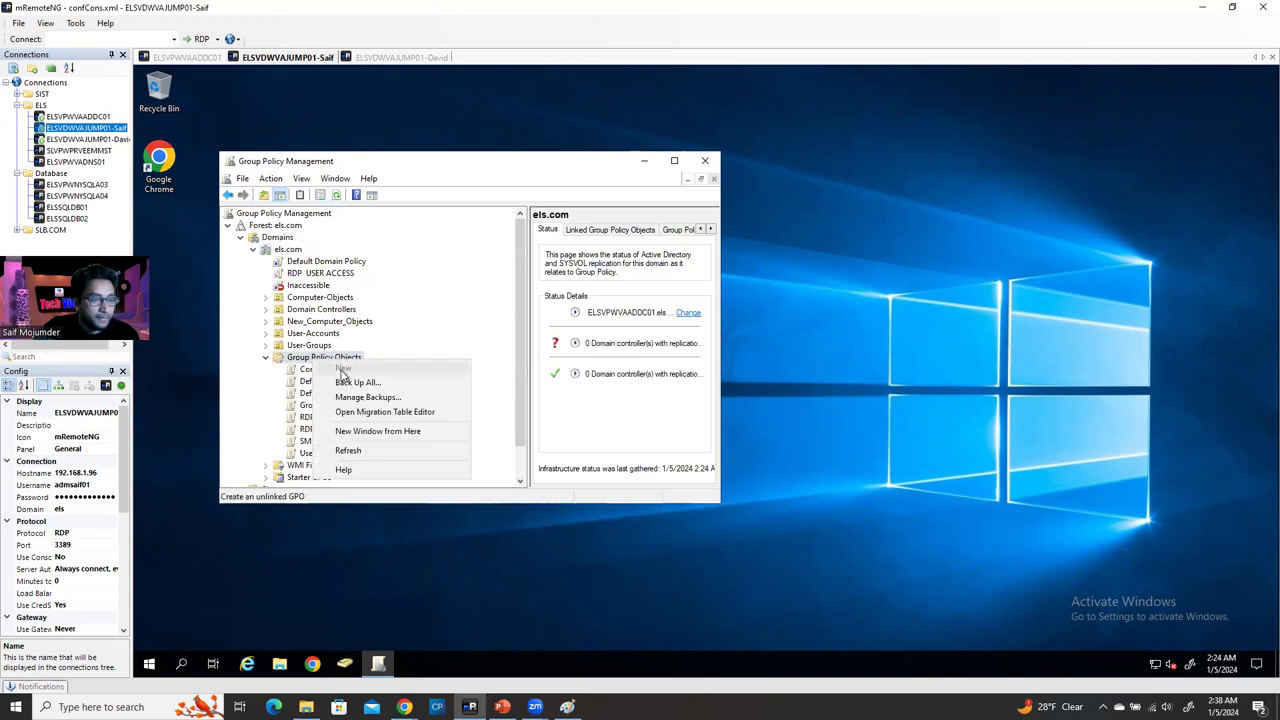
left_click(334, 370)
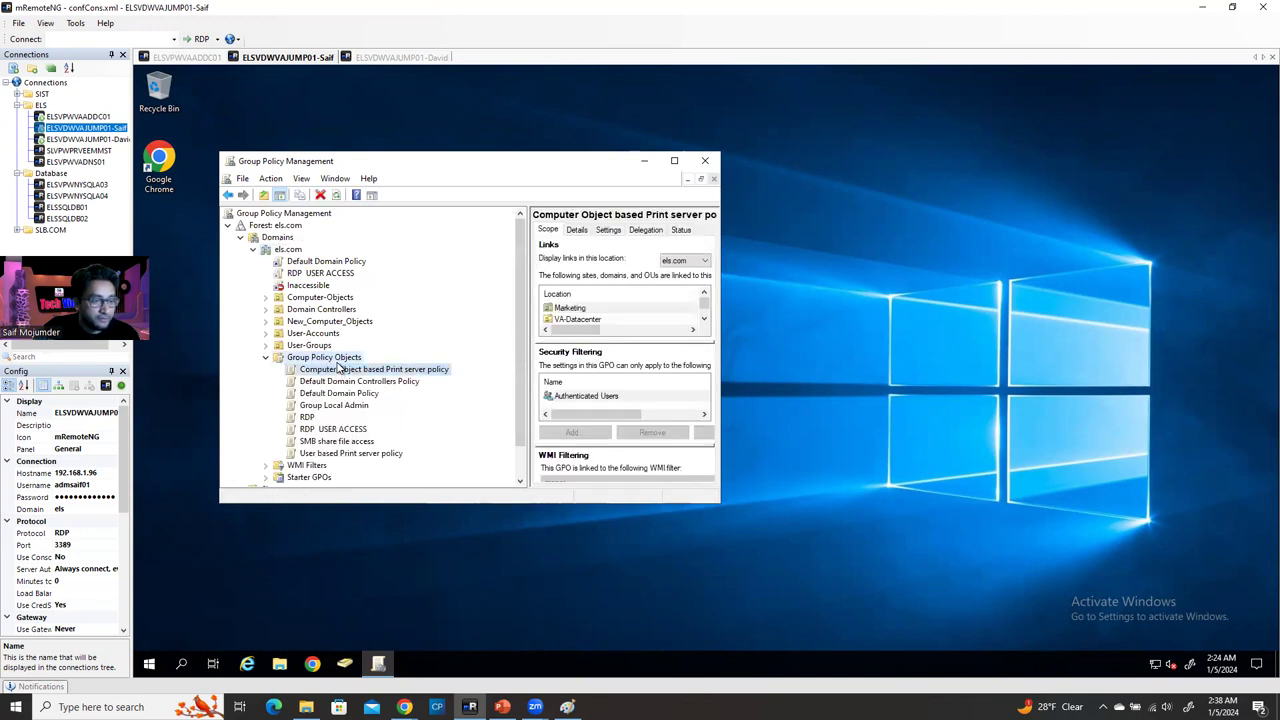
left_click(338, 361)
right_click(338, 364)
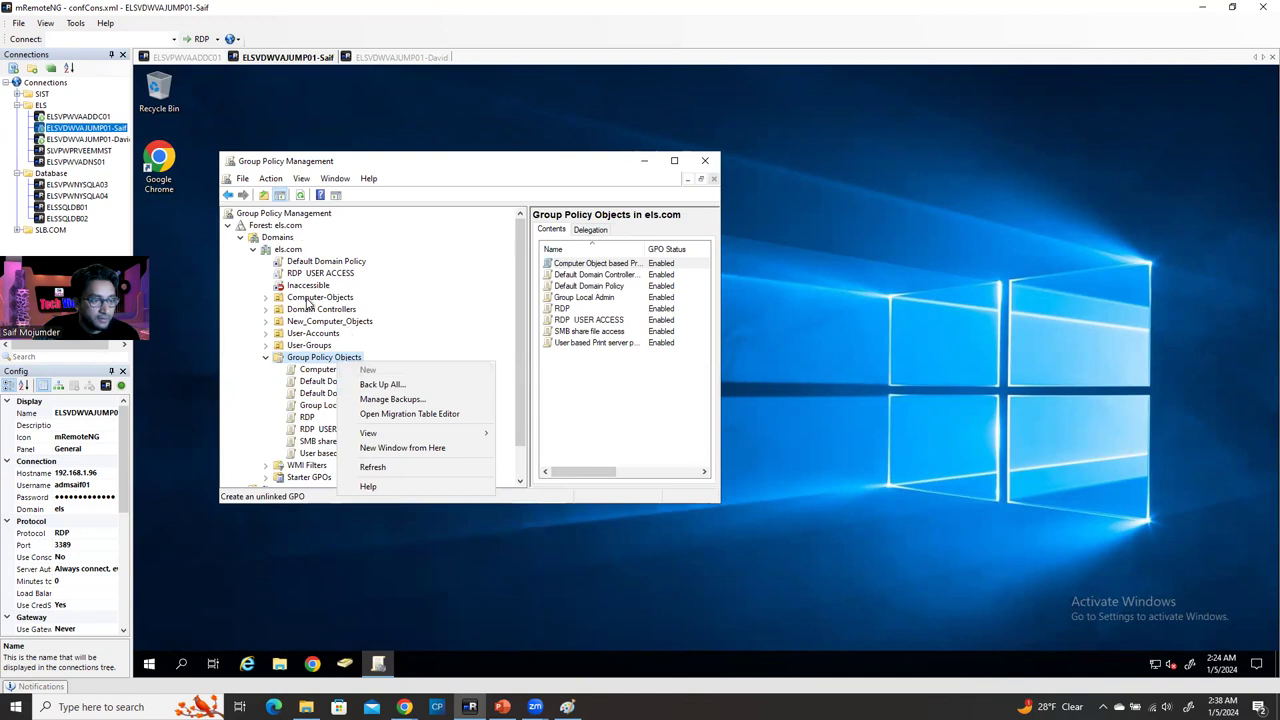
left_click(337, 212)
left_click(293, 249)
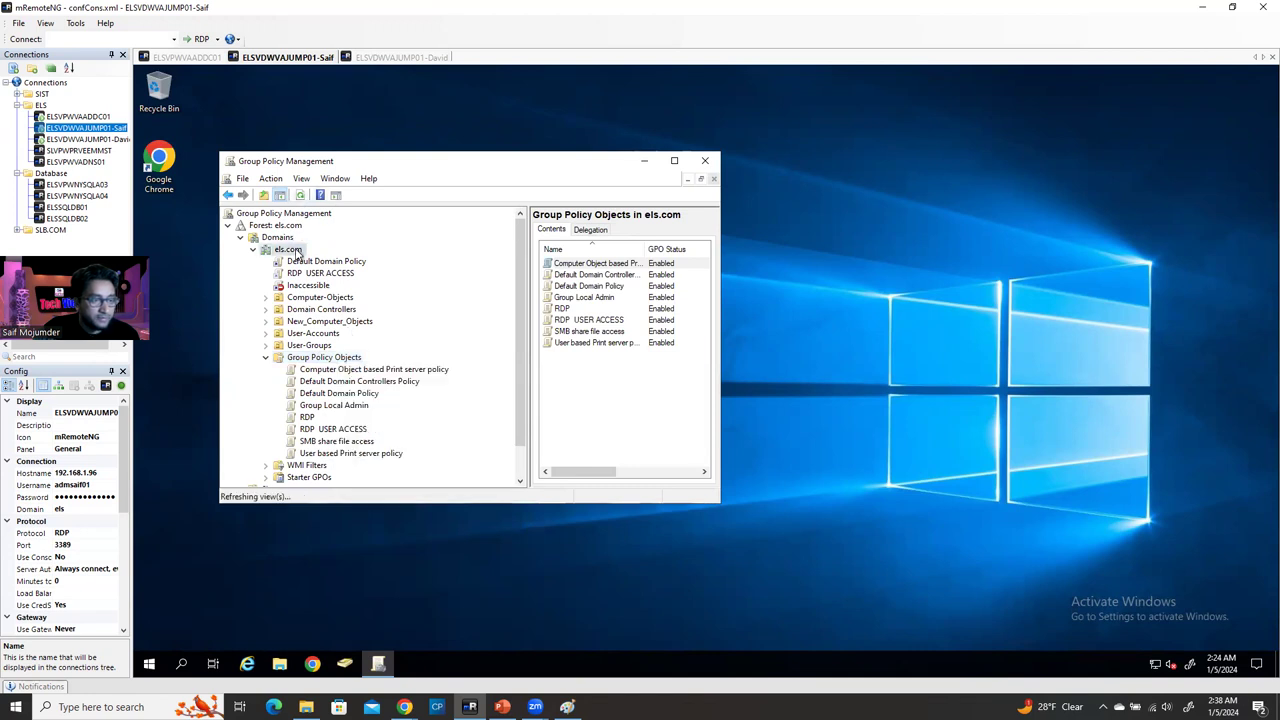
left_click(337, 196)
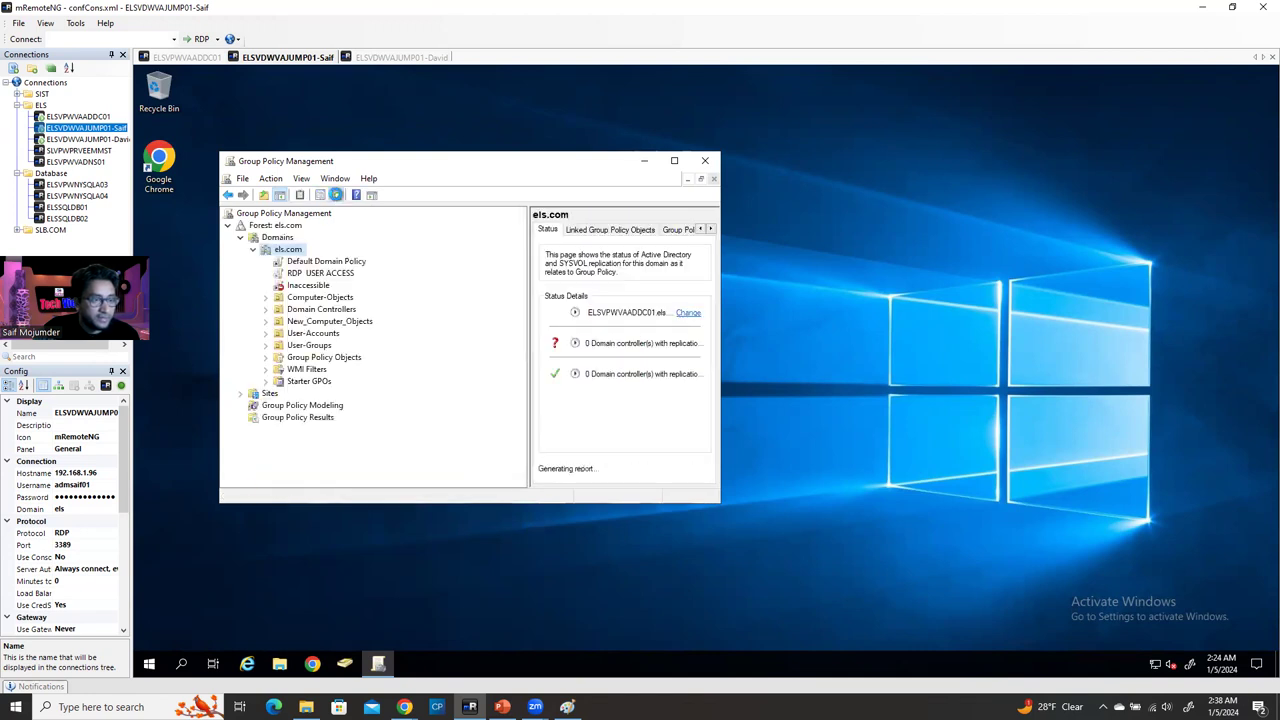
Expand Computer-Objects and open its Group Local Admin GPO link, dismissing the warning.
left_click(265, 297)
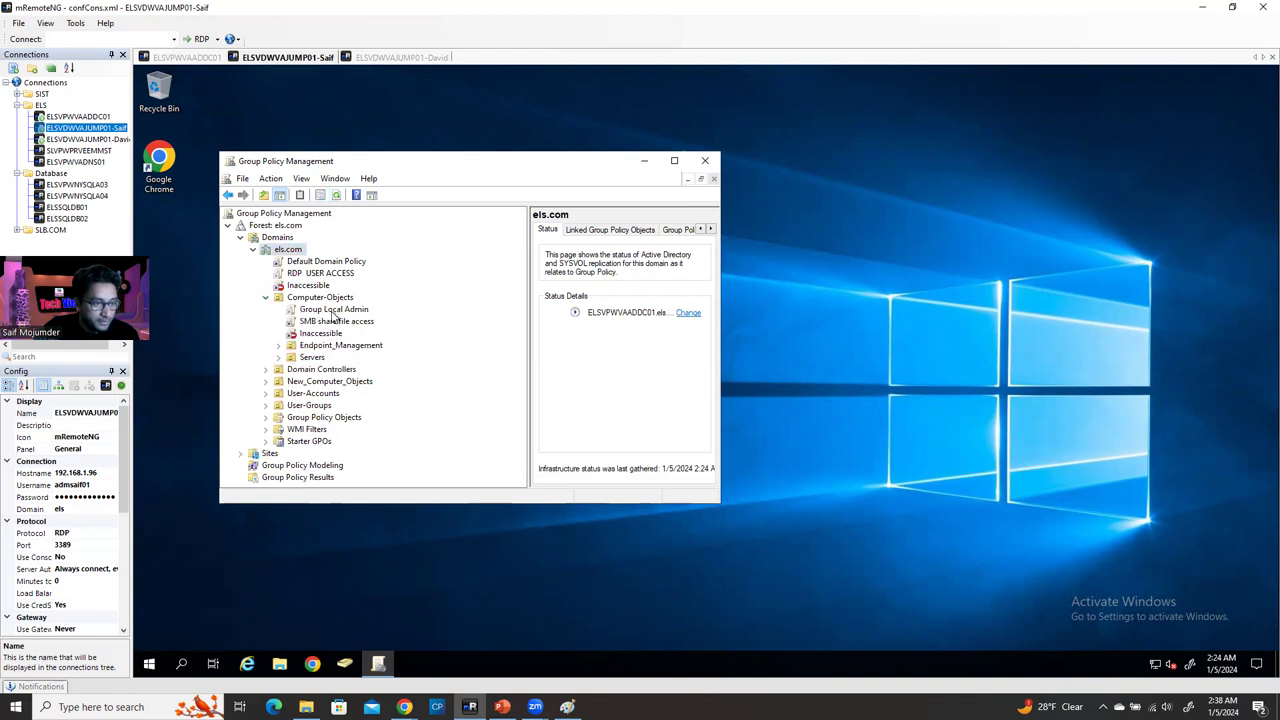
left_click(330, 298)
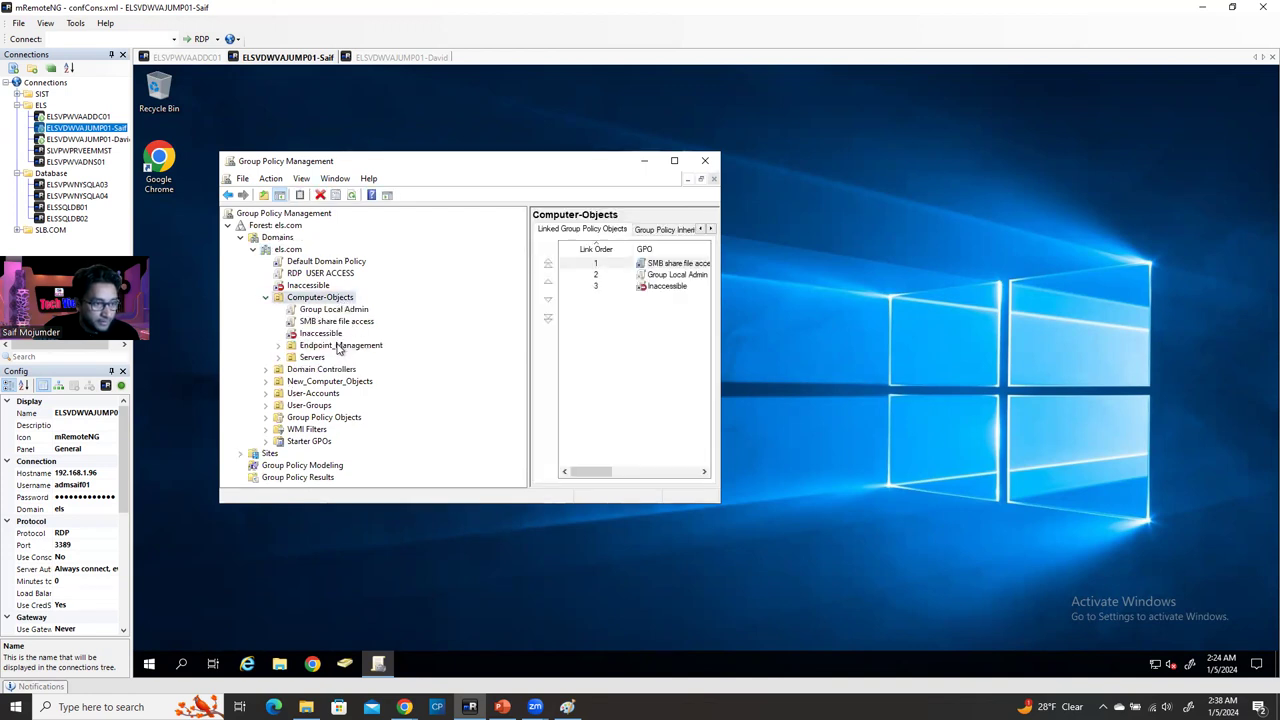
left_click(331, 313)
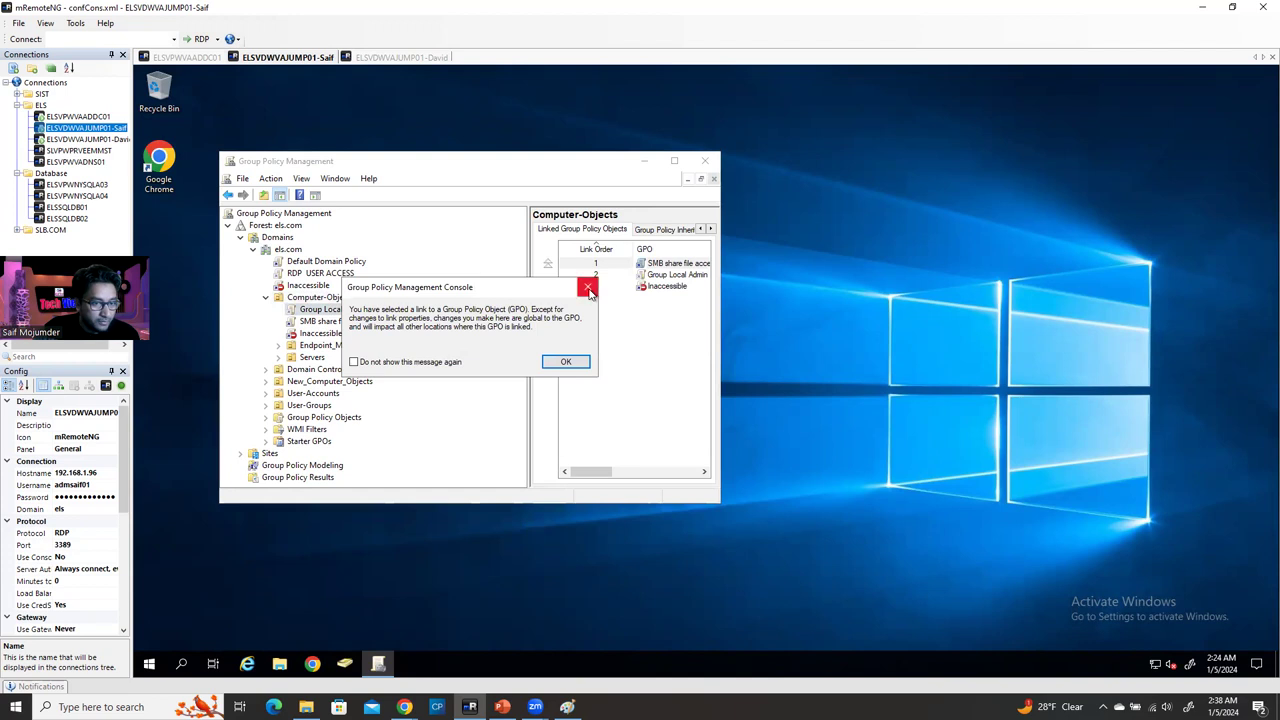
left_click(587, 287)
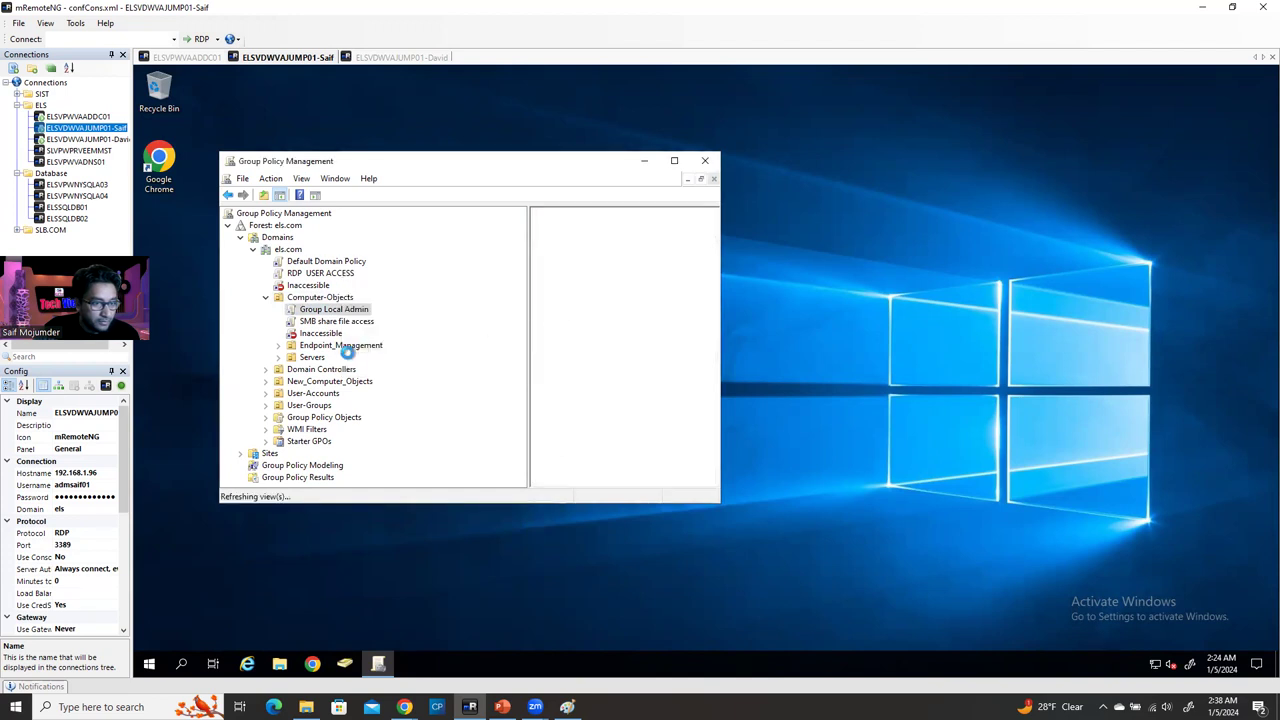
Recheck Group Policy Objects for GPO creation, then return to the domain controller session.
left_click(268, 417)
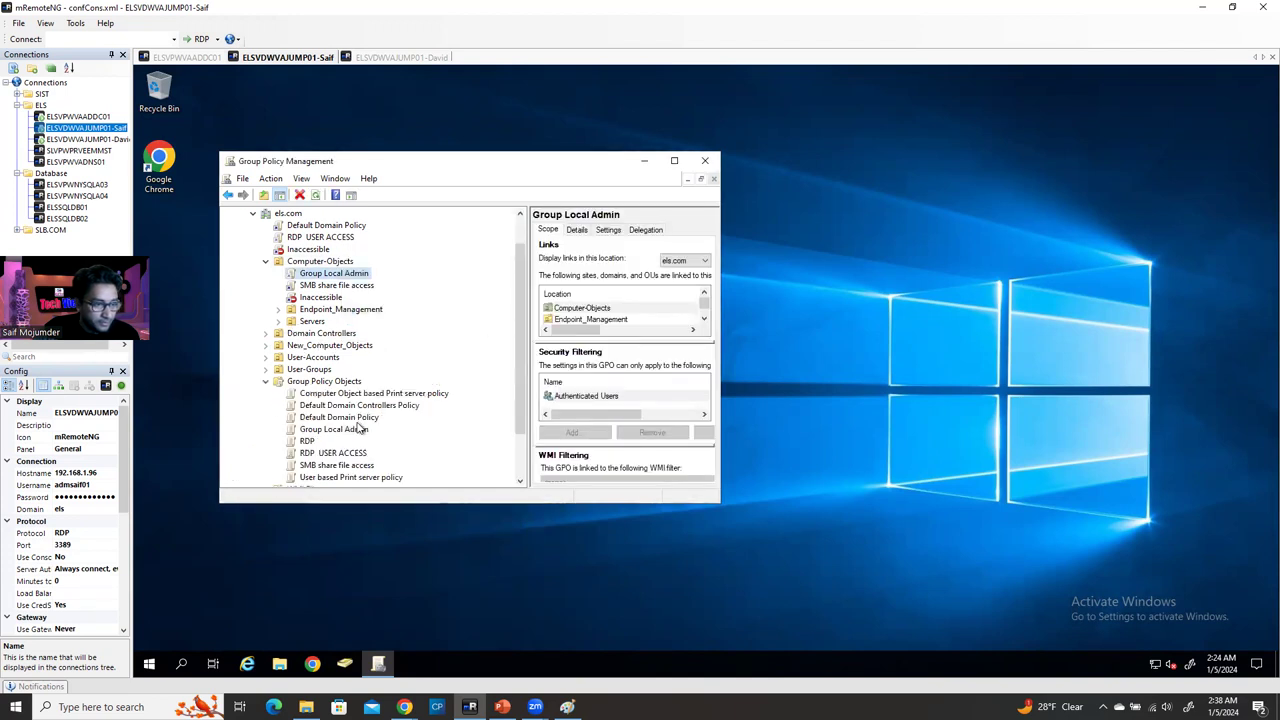
left_click(322, 382)
right_click(321, 383)
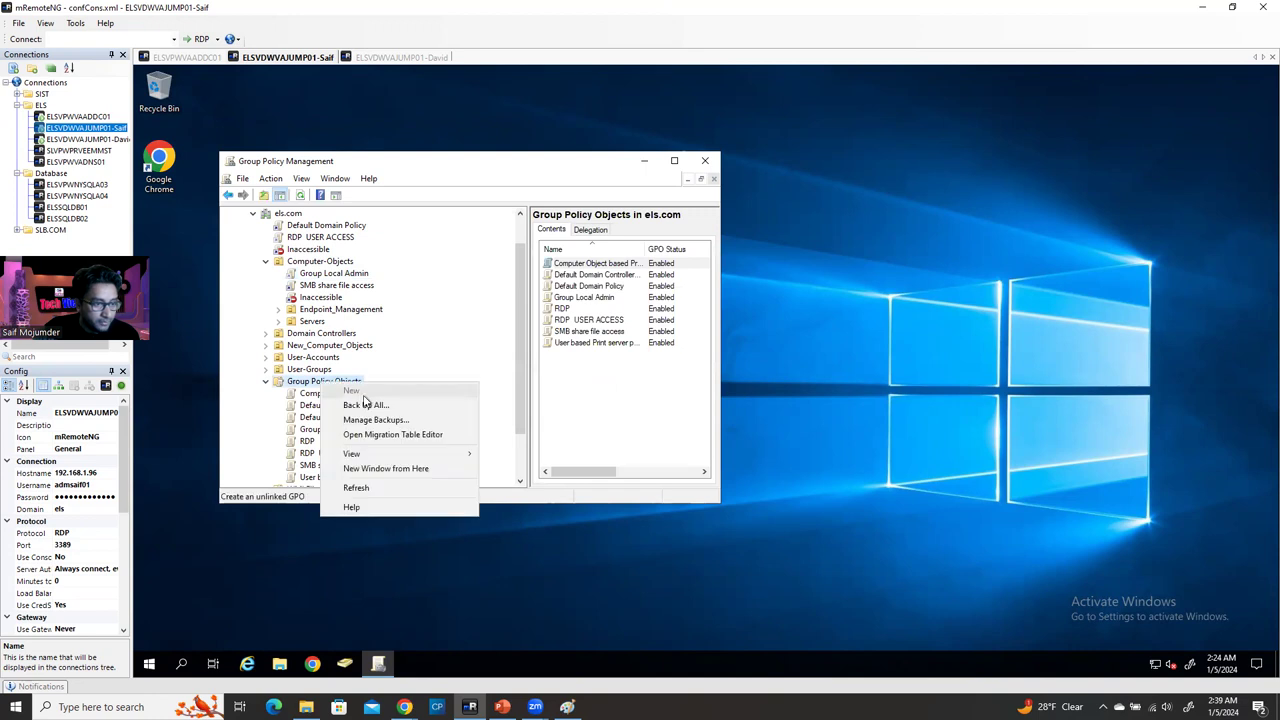
left_click(200, 57)
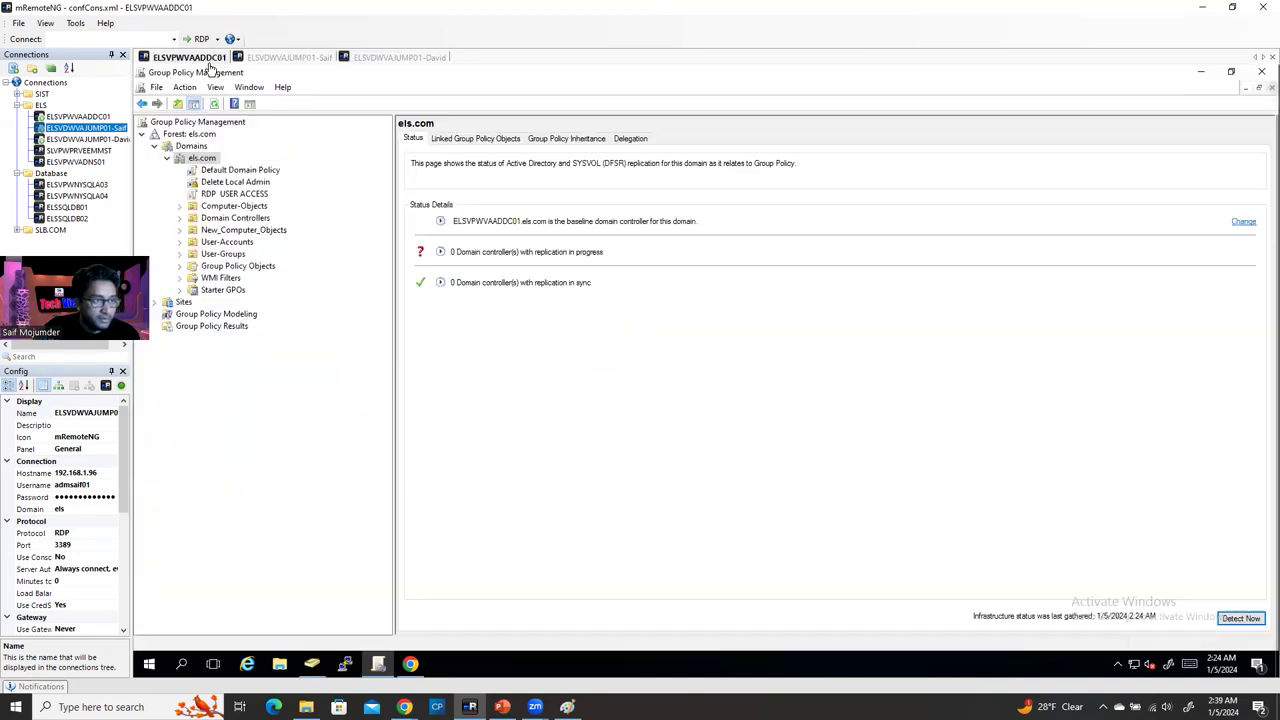
Add Server-Management as a GPO creator on the Group Policy Objects Delegation tab.
left_click(180, 267)
left_click(232, 266)
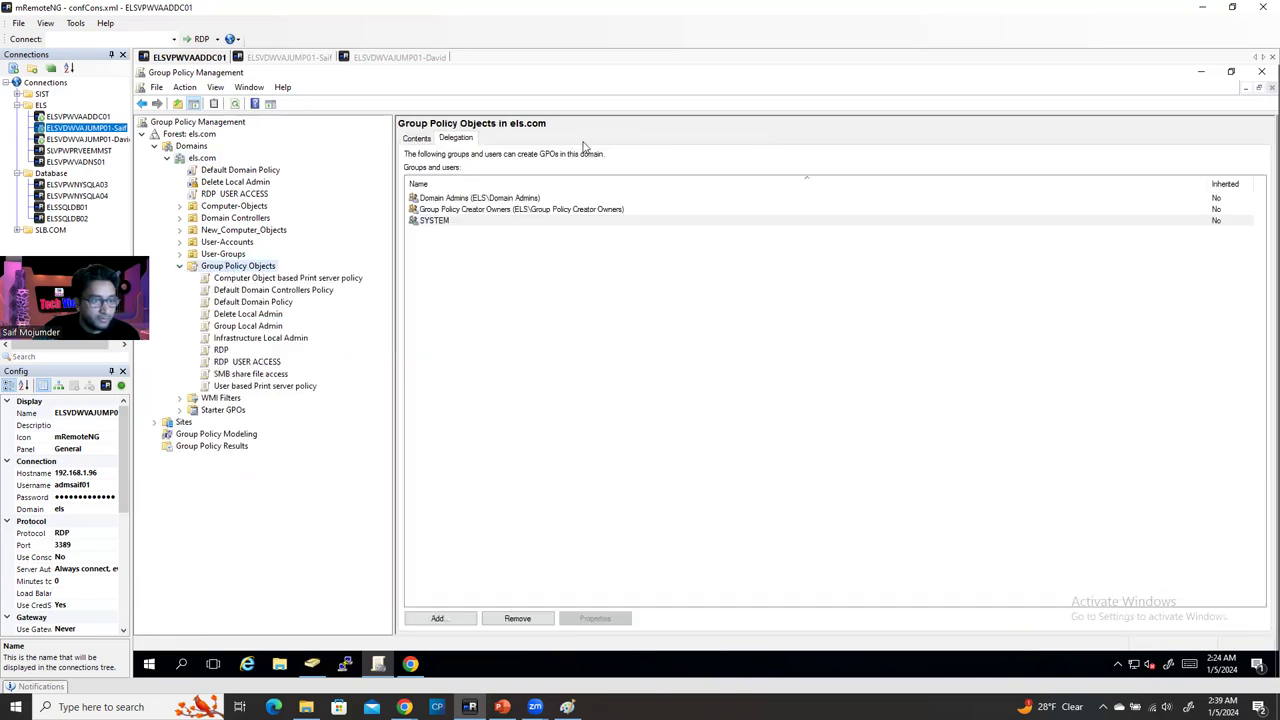
left_click(501, 262)
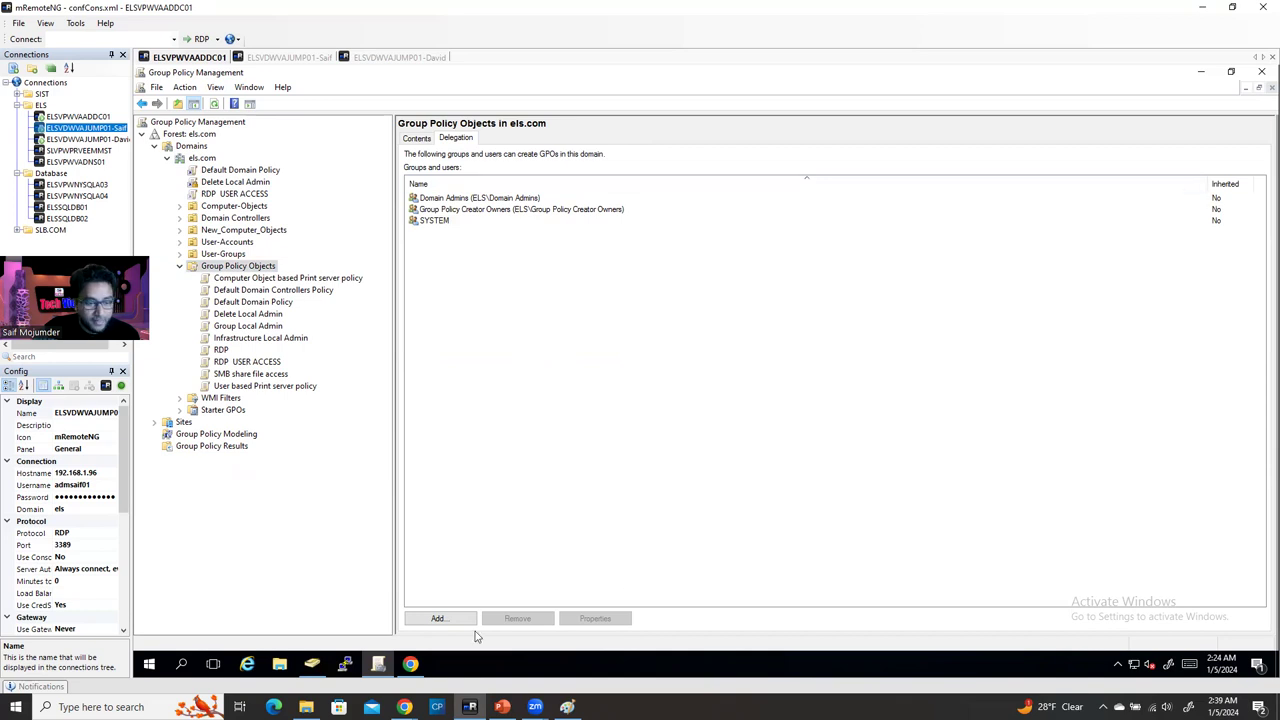
left_click(438, 618)
type("serv")
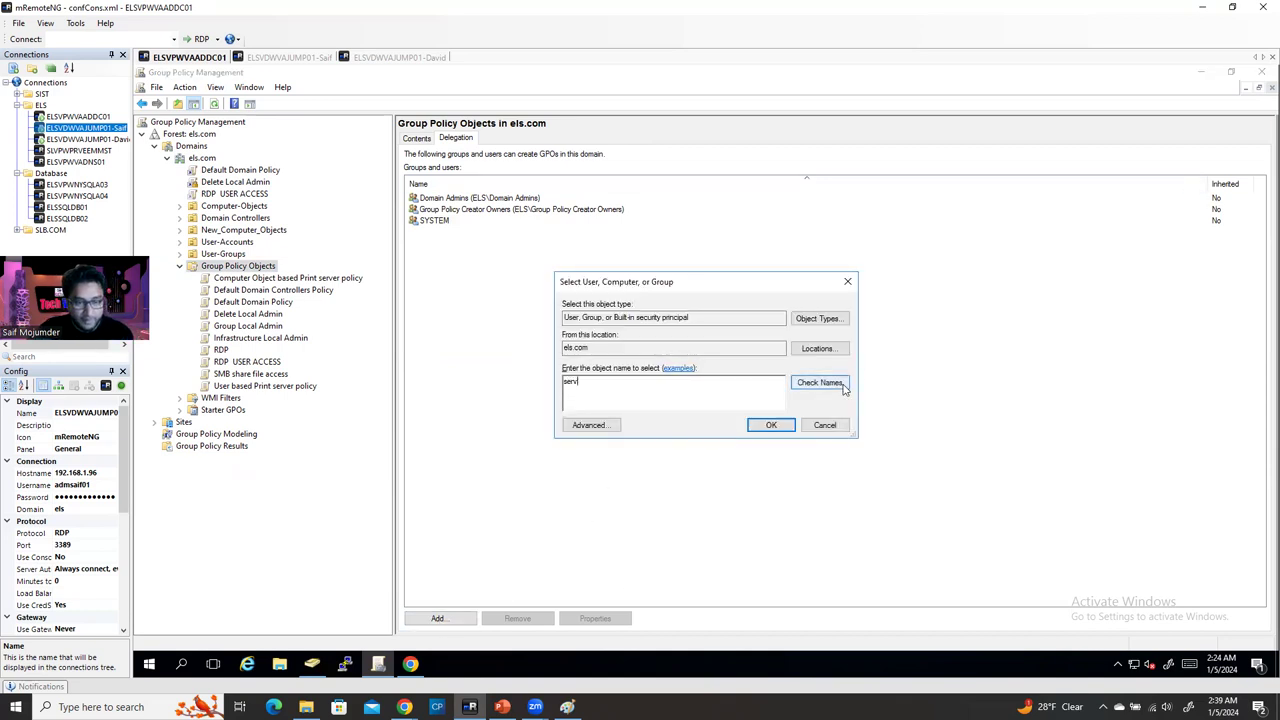
left_click(820, 382)
double_click(583, 346)
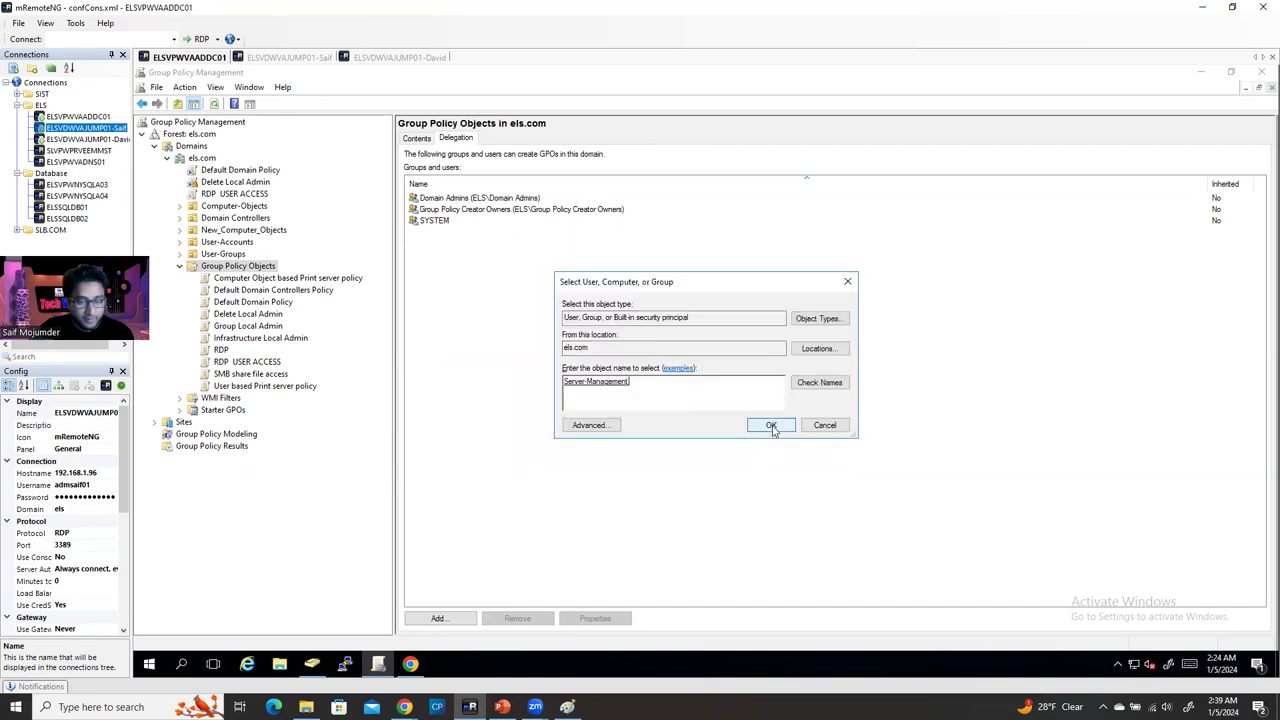
left_click(578, 424)
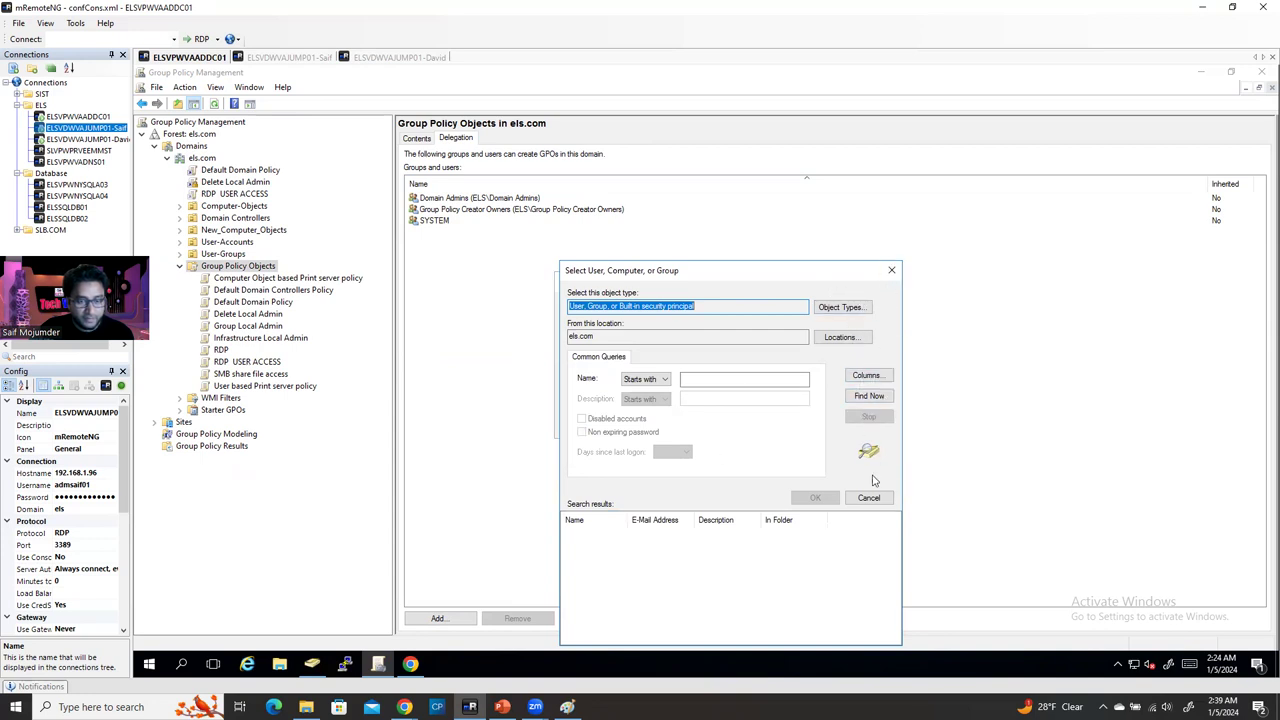
left_click(868, 497)
left_click(771, 425)
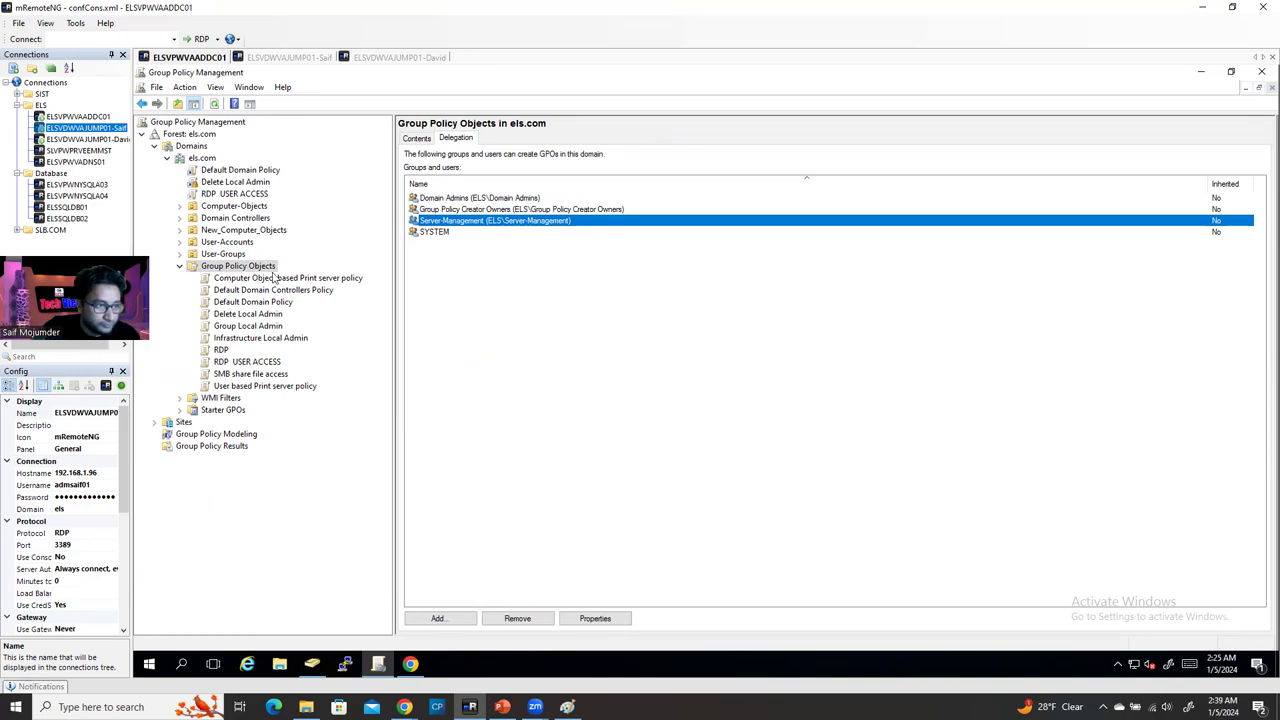
Refresh the els.com status page and switch to the jump server session.
left_click(203, 158)
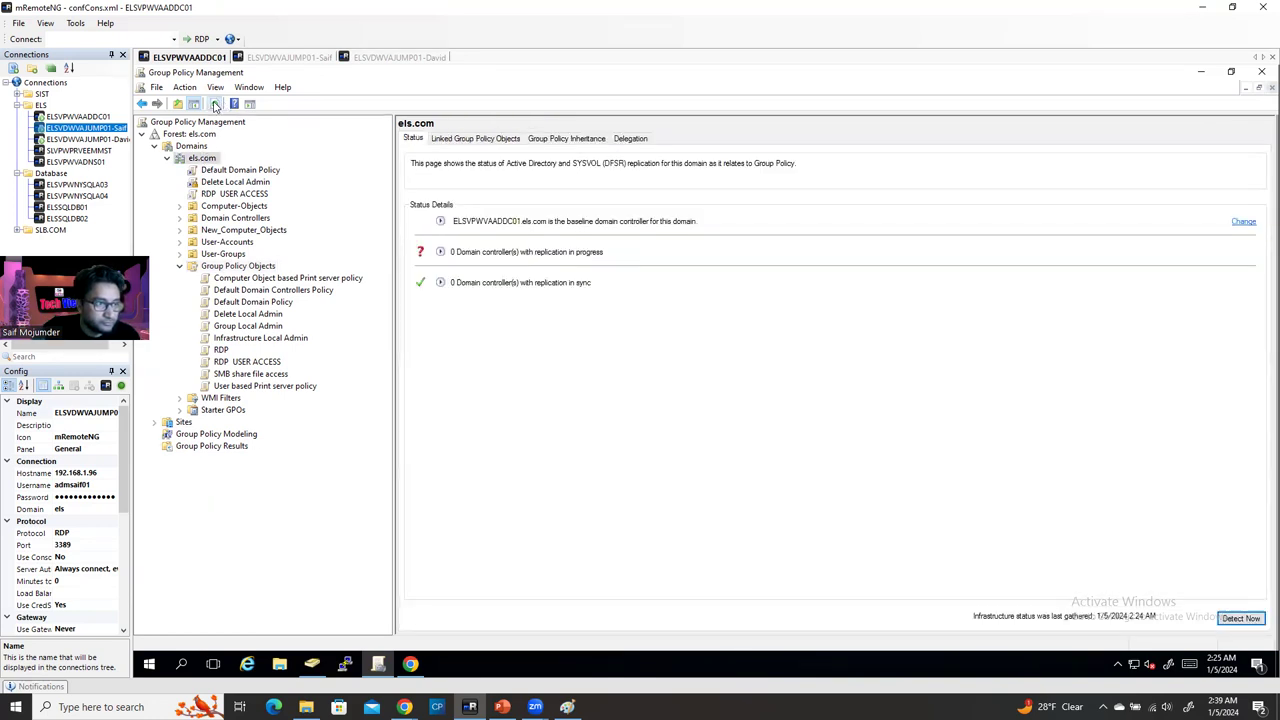
left_click(215, 105)
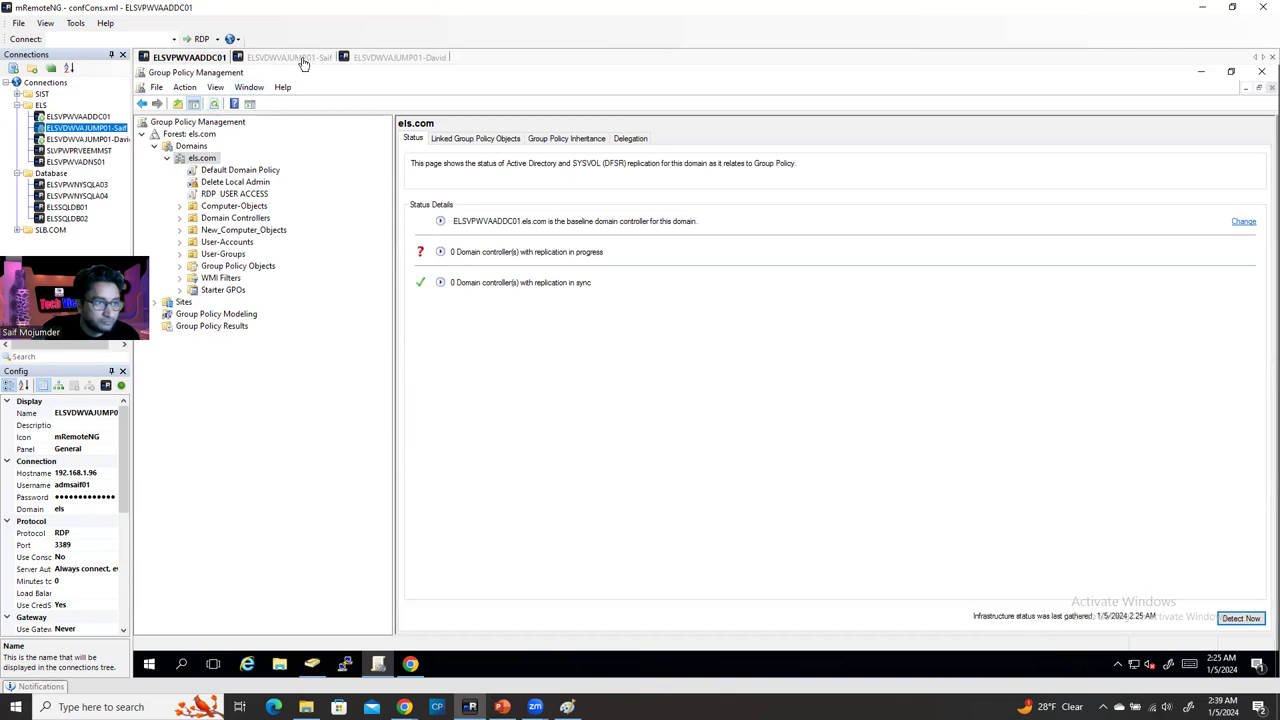
left_click(300, 57)
Refresh the tree and create the unlinked GPO dfsdfsdf under Group Policy Objects.
left_click(394, 567)
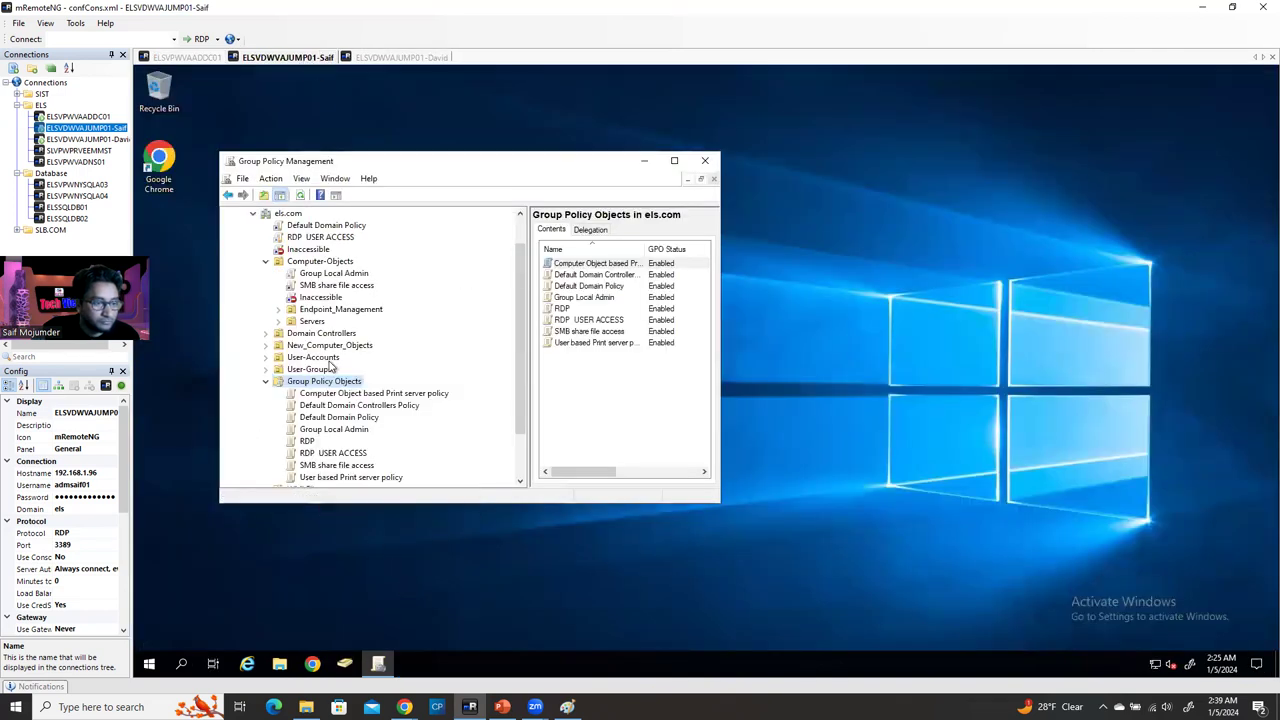
left_click(302, 196)
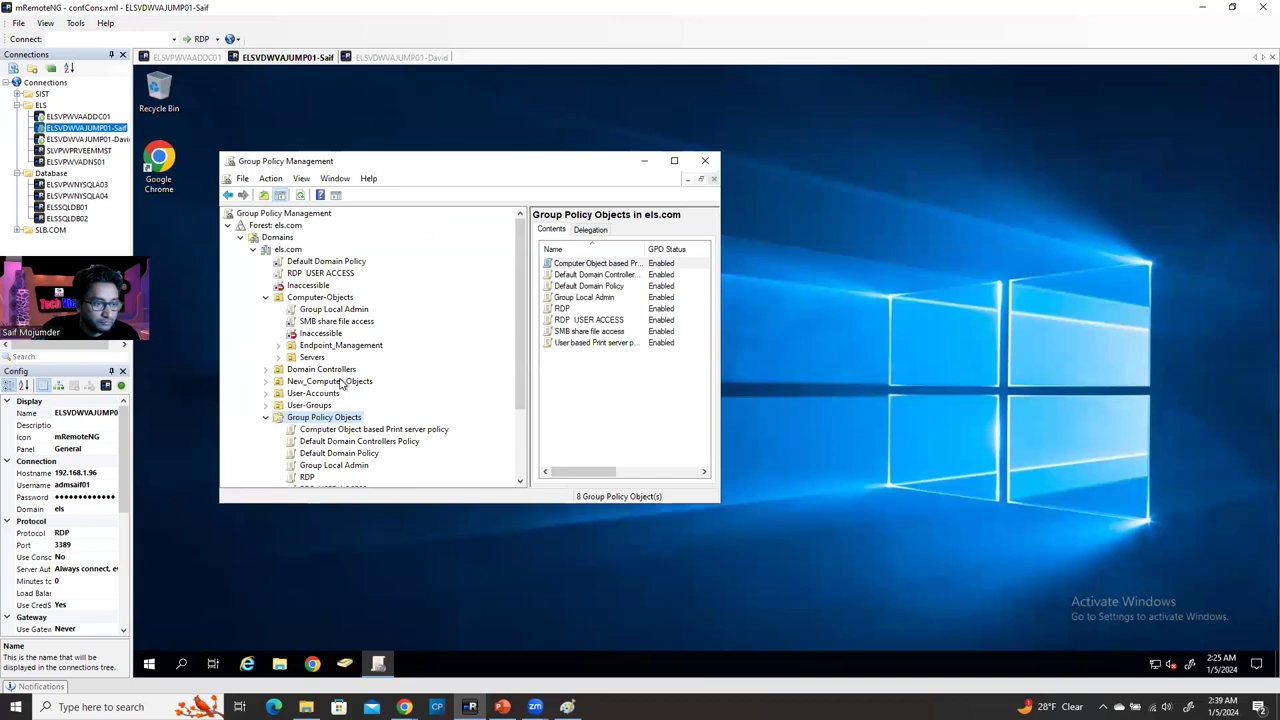
right_click(344, 419)
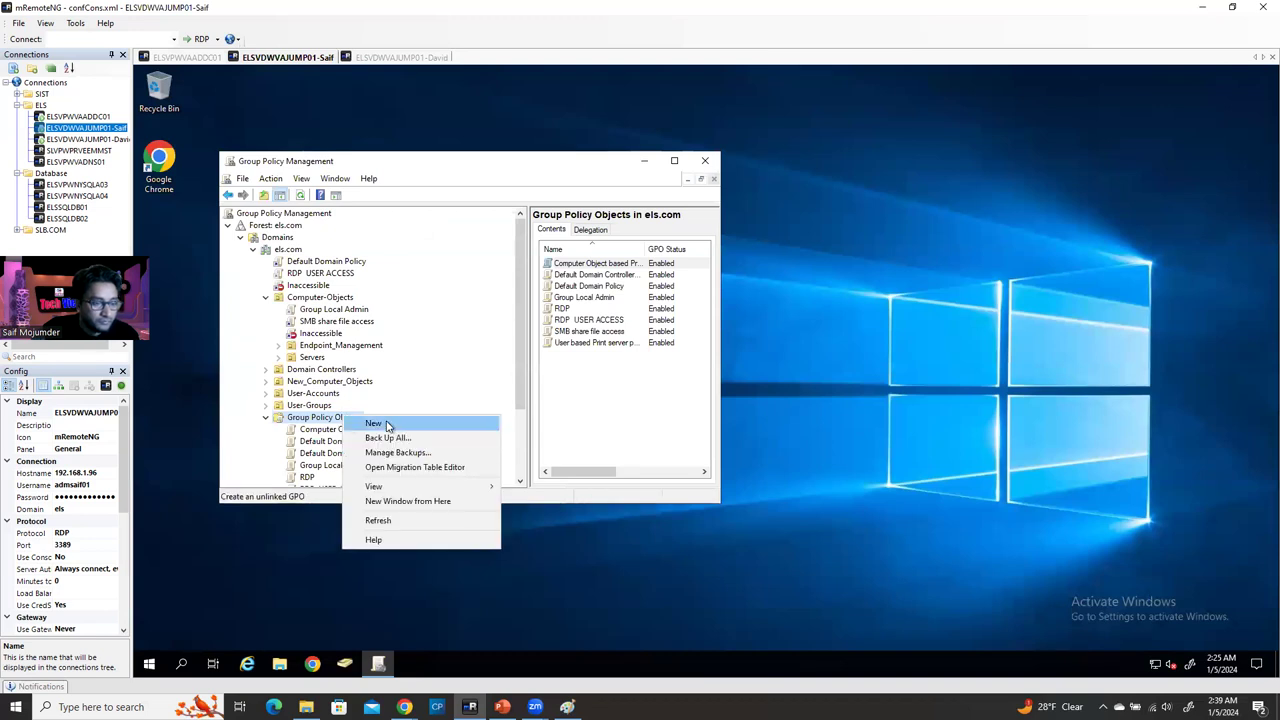
left_click(388, 426)
type("dfsdfsdf")
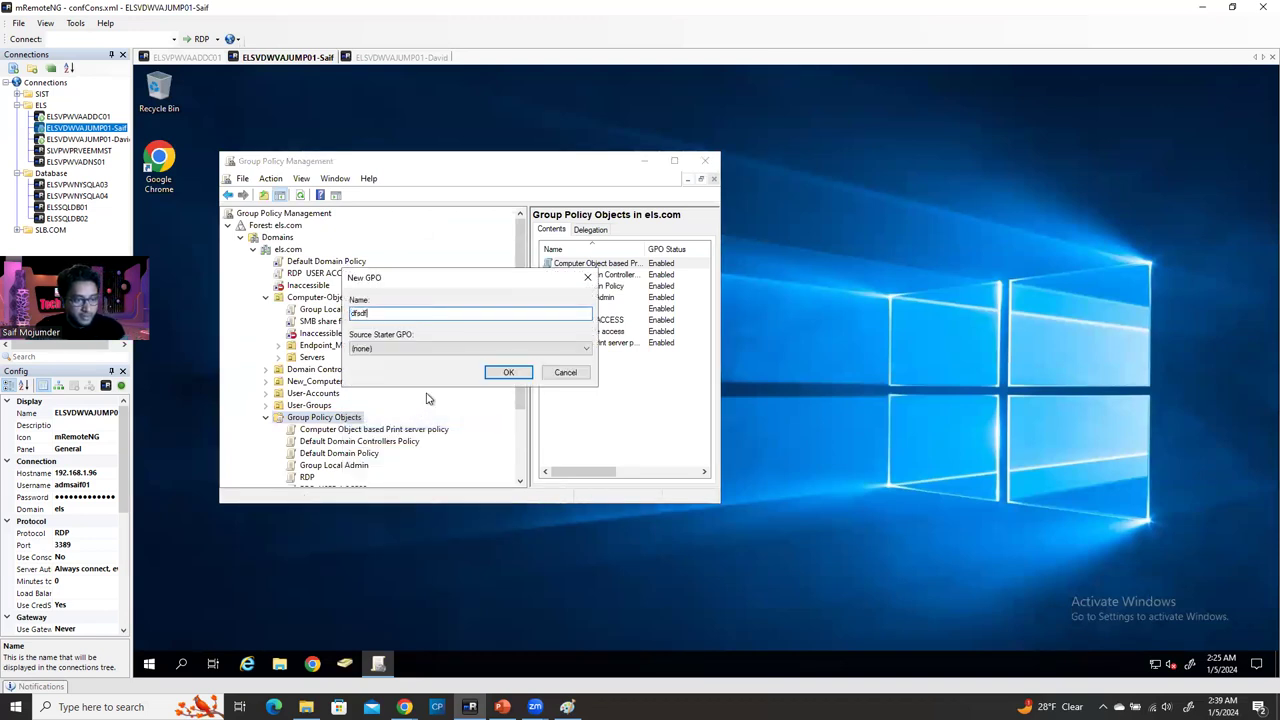
left_click(507, 371)
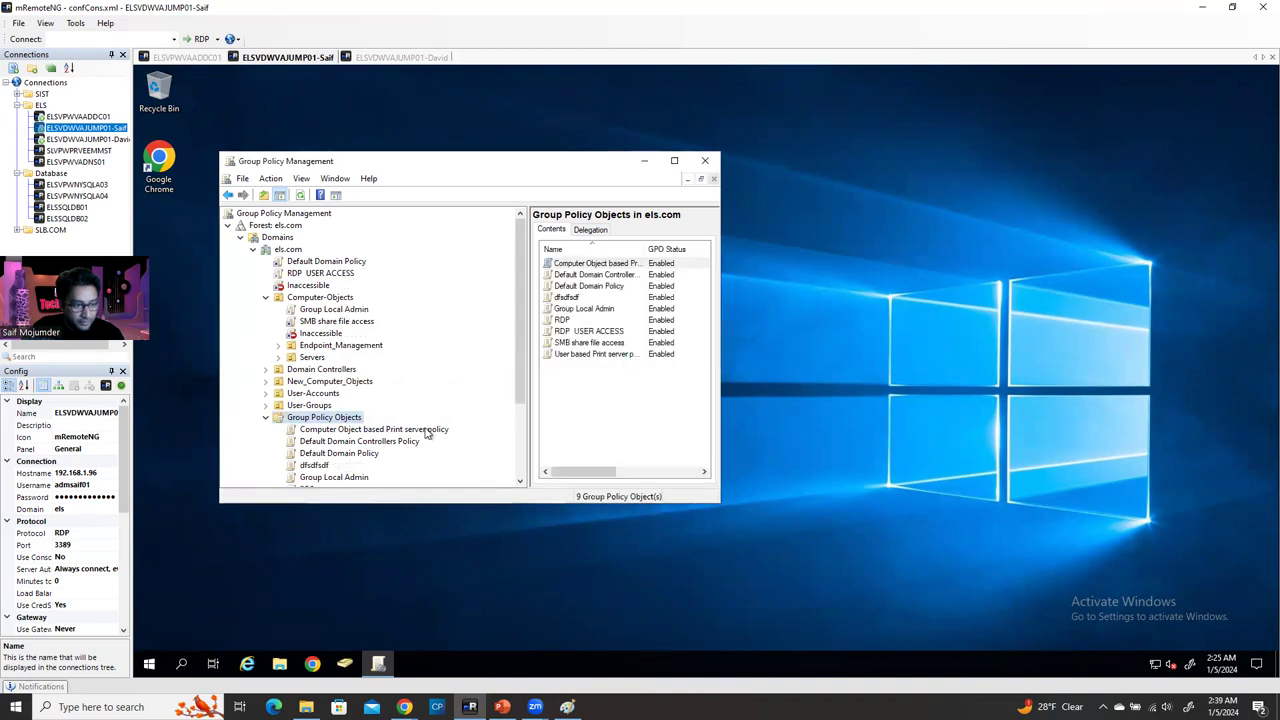
left_click(315, 465)
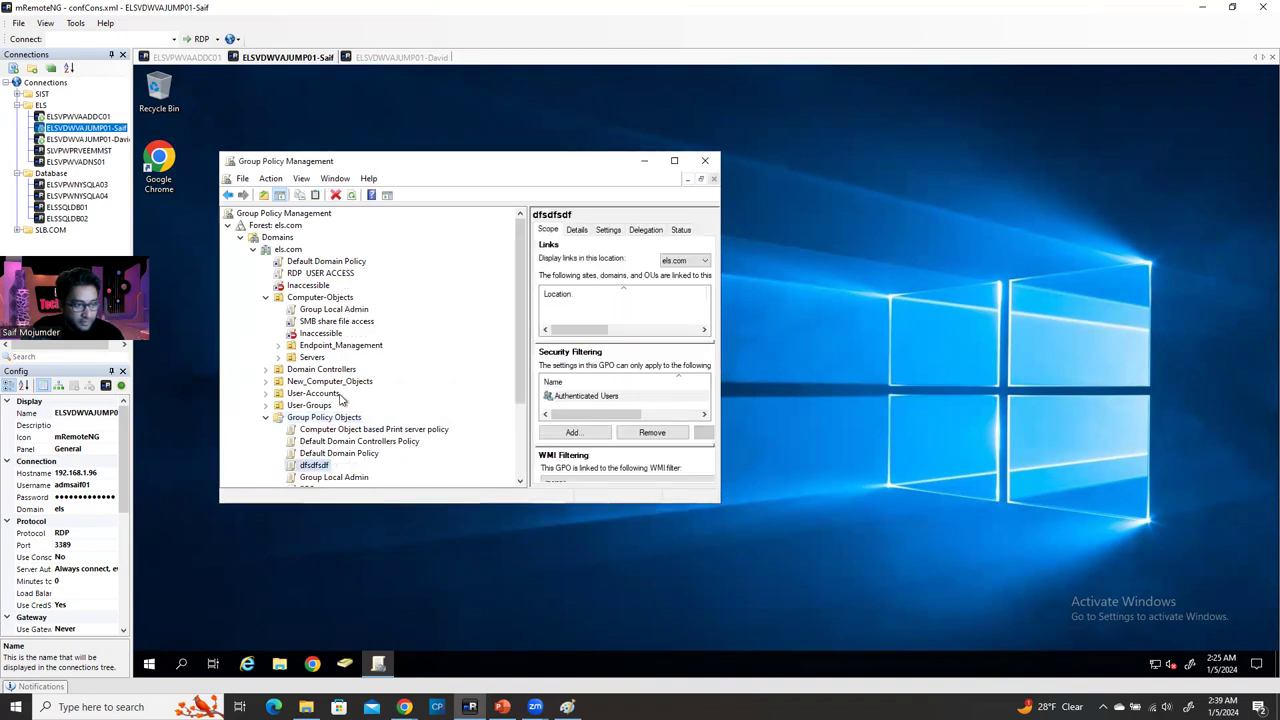
Create a new GPO, dsfdsfdsf, linked to the Servers OU.
left_click(311, 357)
right_click(312, 357)
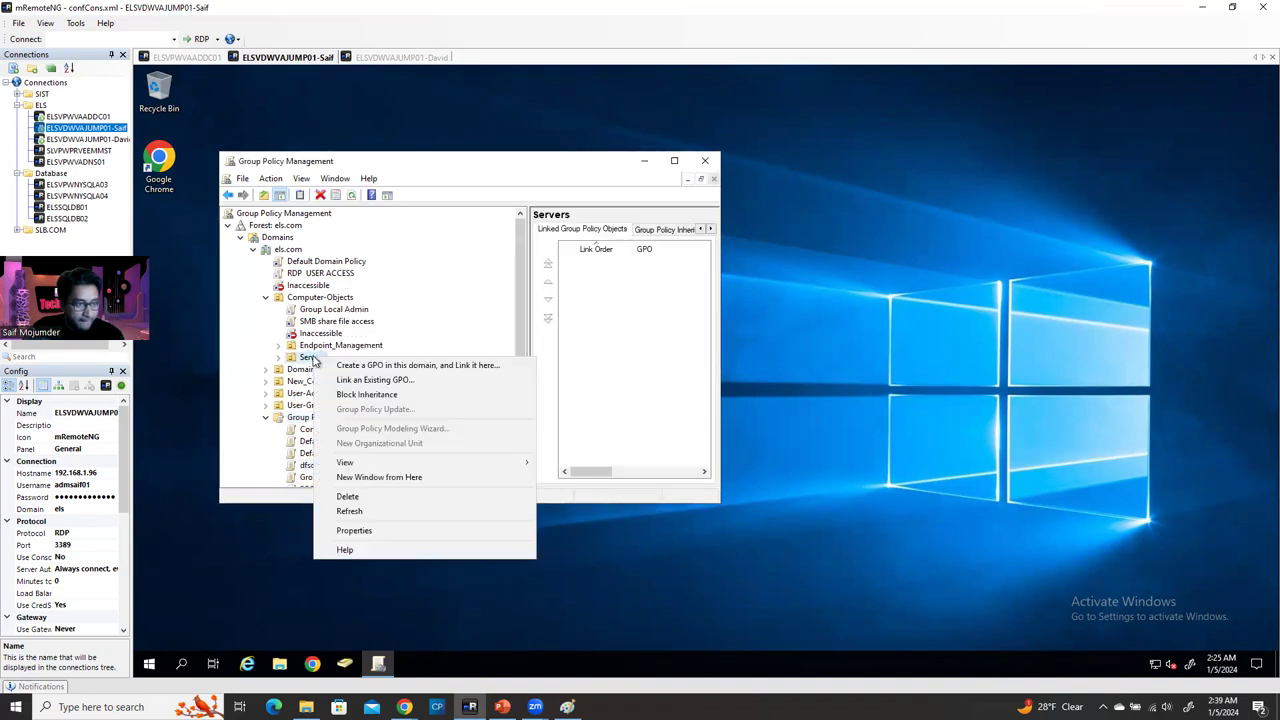
left_click(374, 366)
type("sdfsdfsdf")
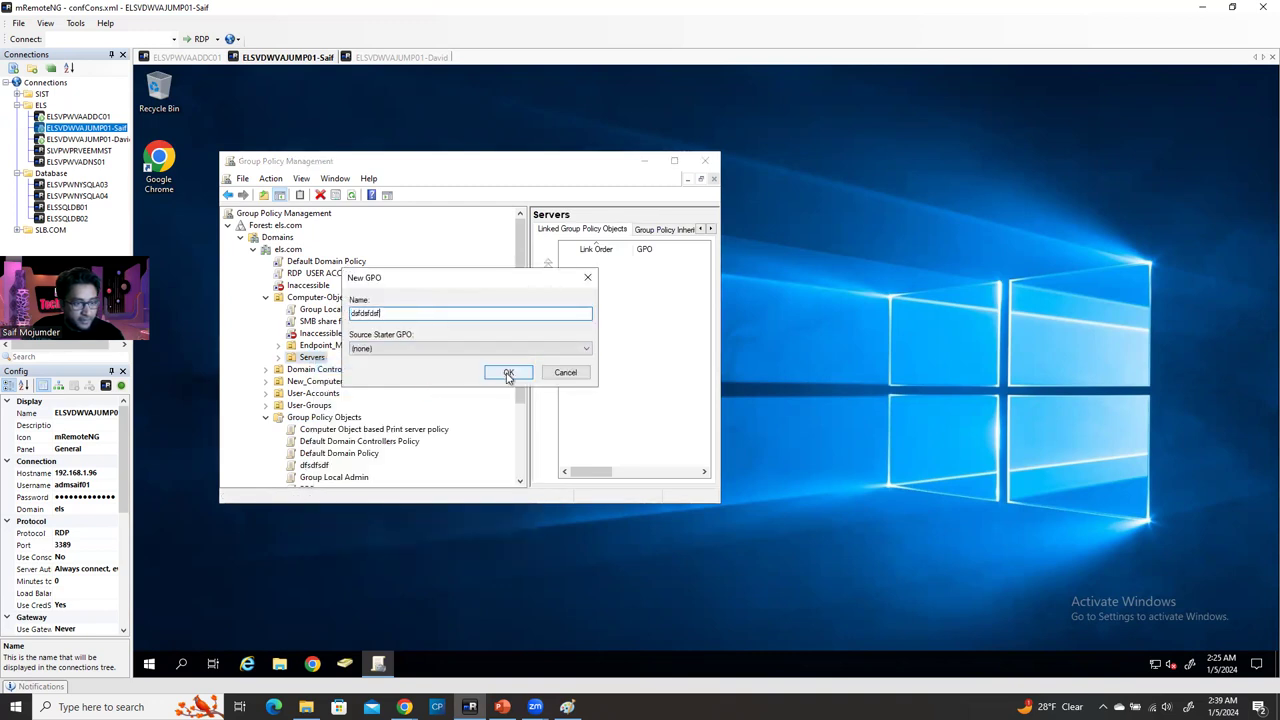
left_click(505, 371)
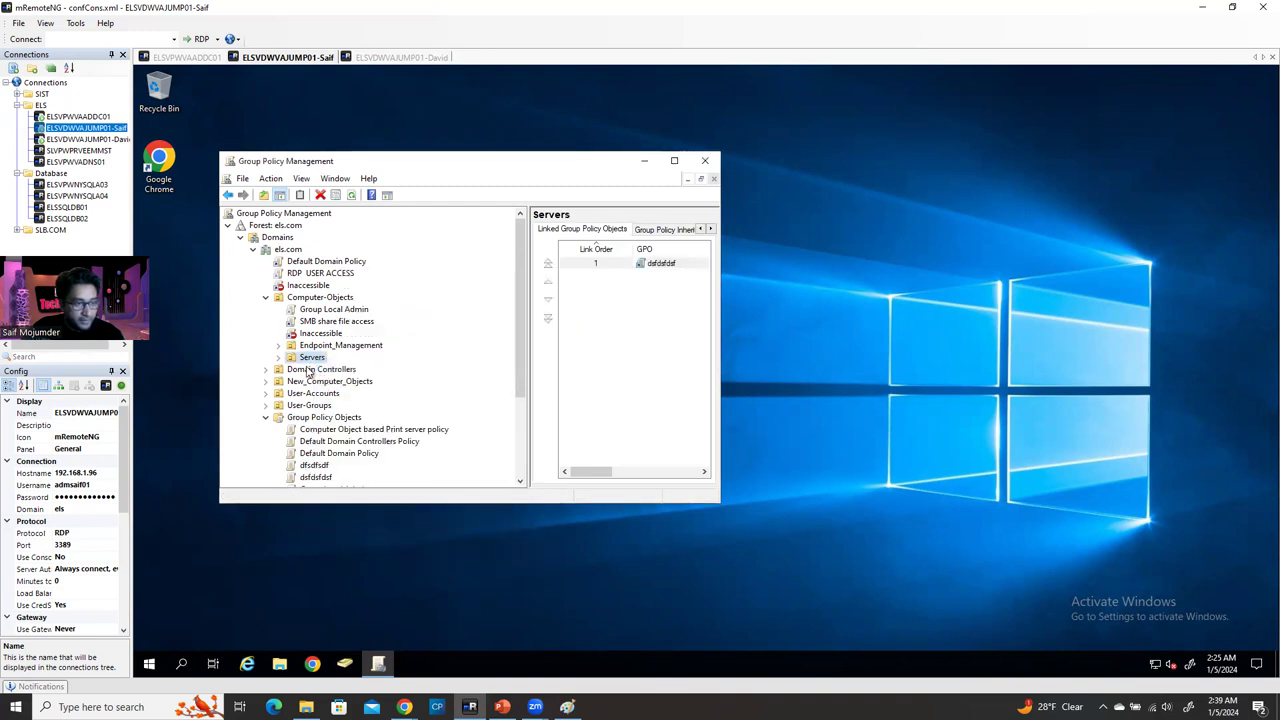
left_click(320, 465)
Delete the dfsdfsdf and dsfdsfdsf GPOs, confirming each deletion with Yes.
right_click(326, 467)
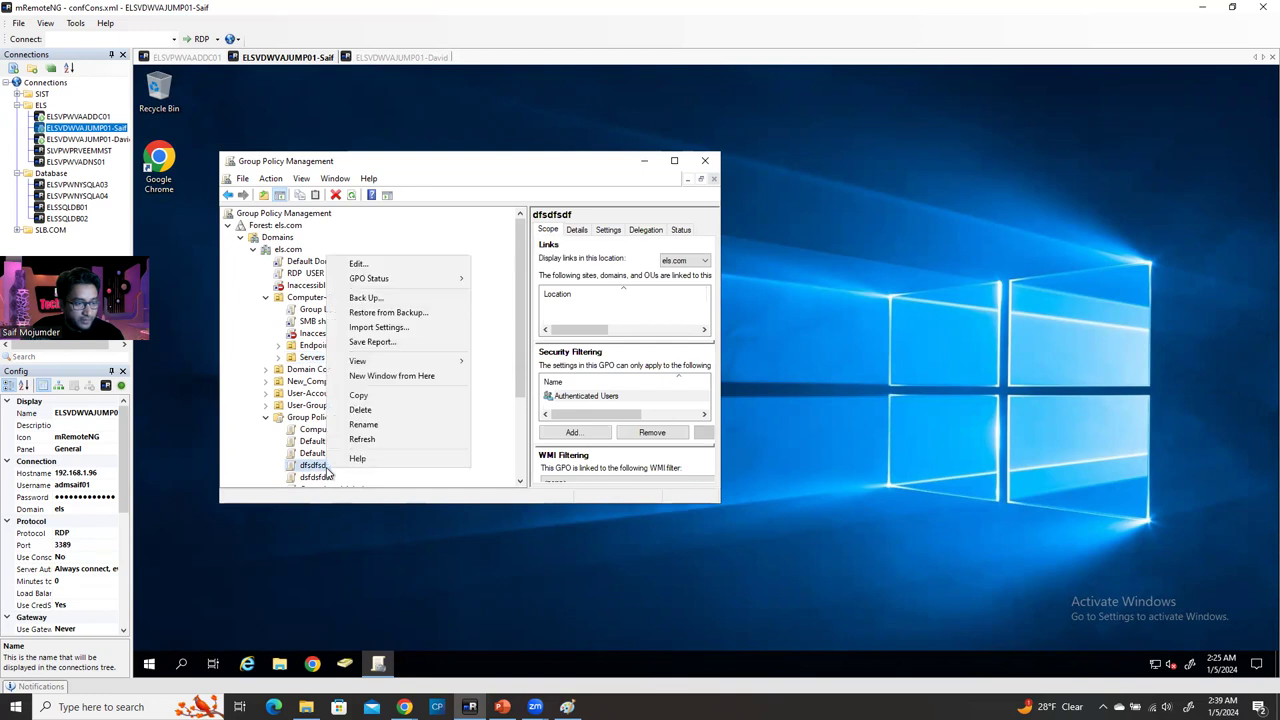
left_click(362, 410)
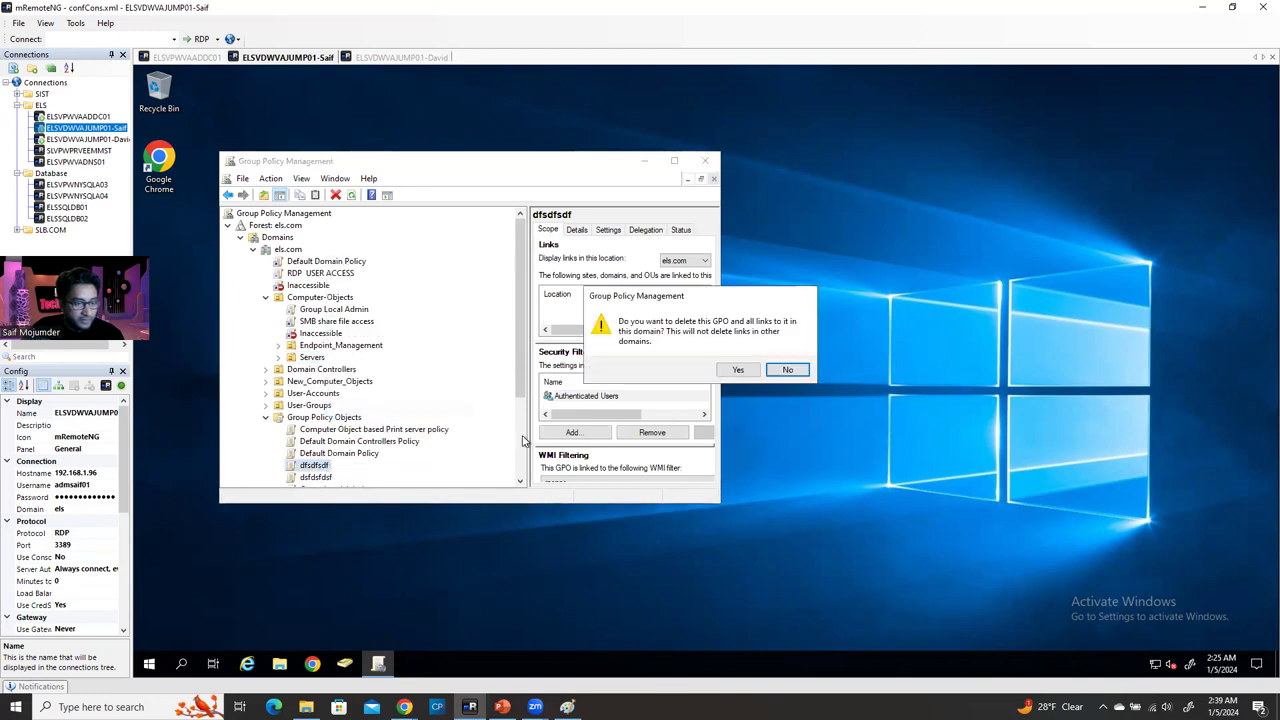
left_click(741, 370)
left_click(320, 468)
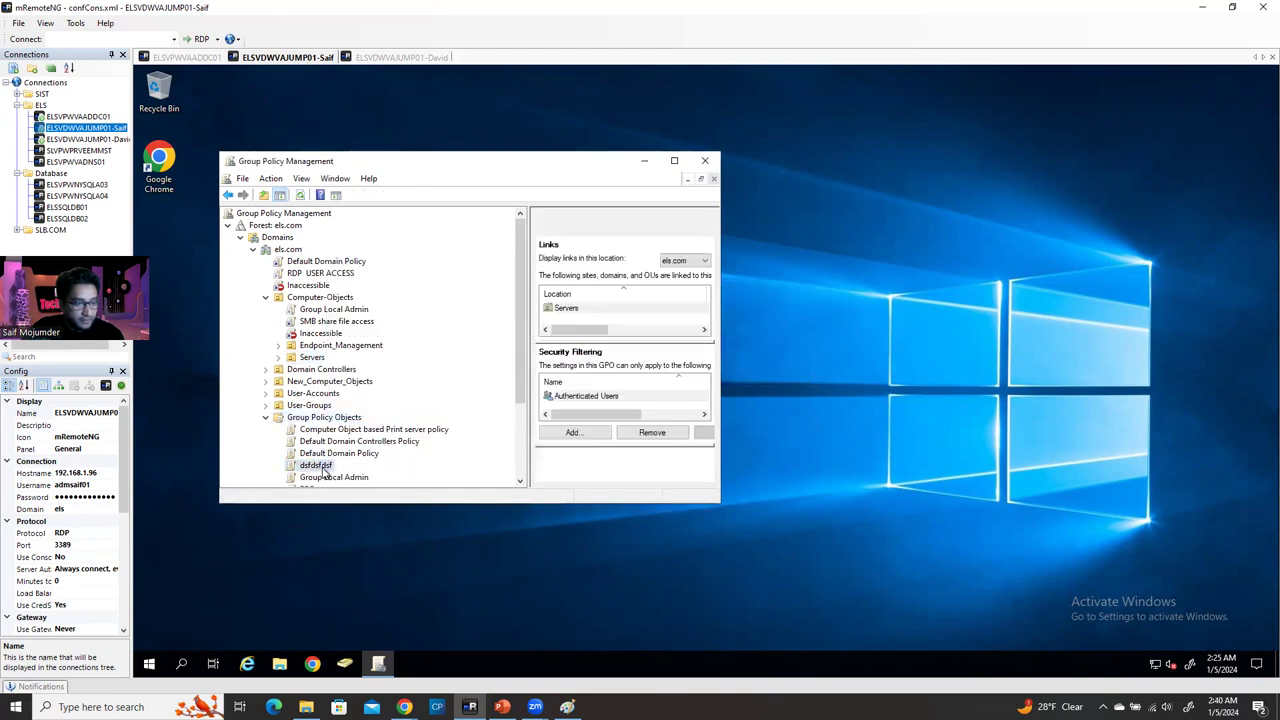
right_click(326, 468)
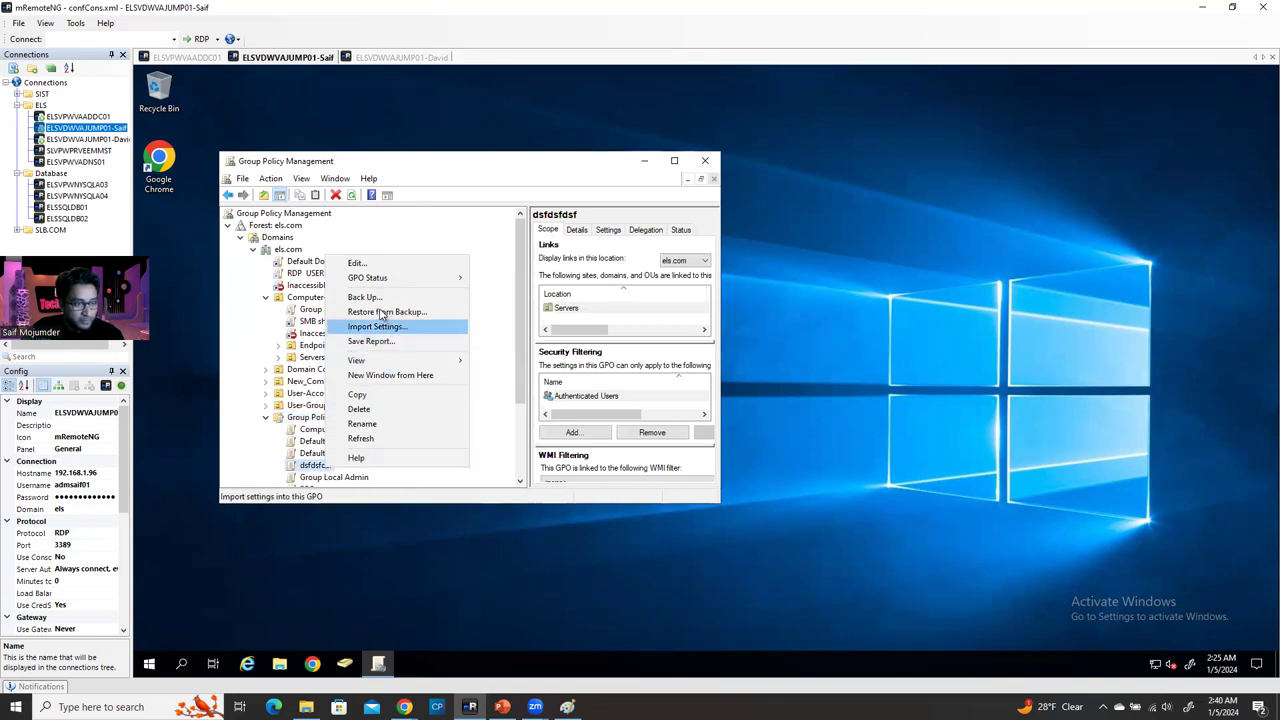
left_click(421, 408)
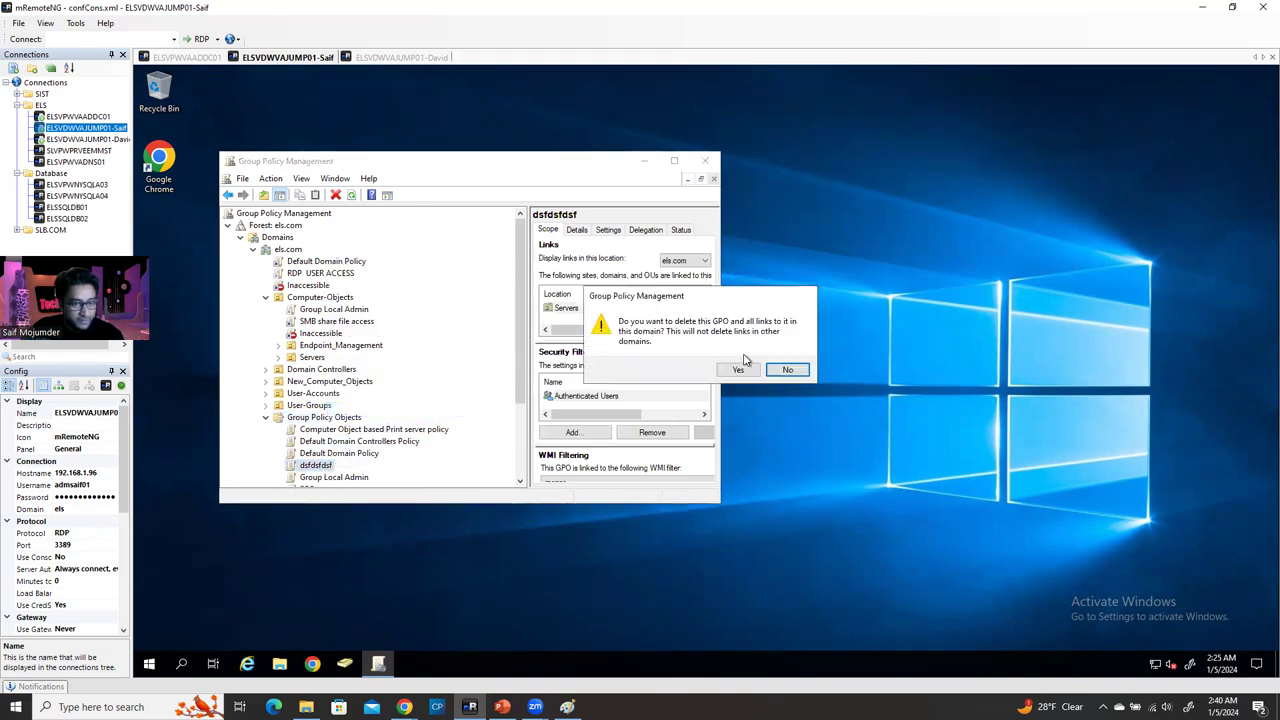
left_click(732, 373)
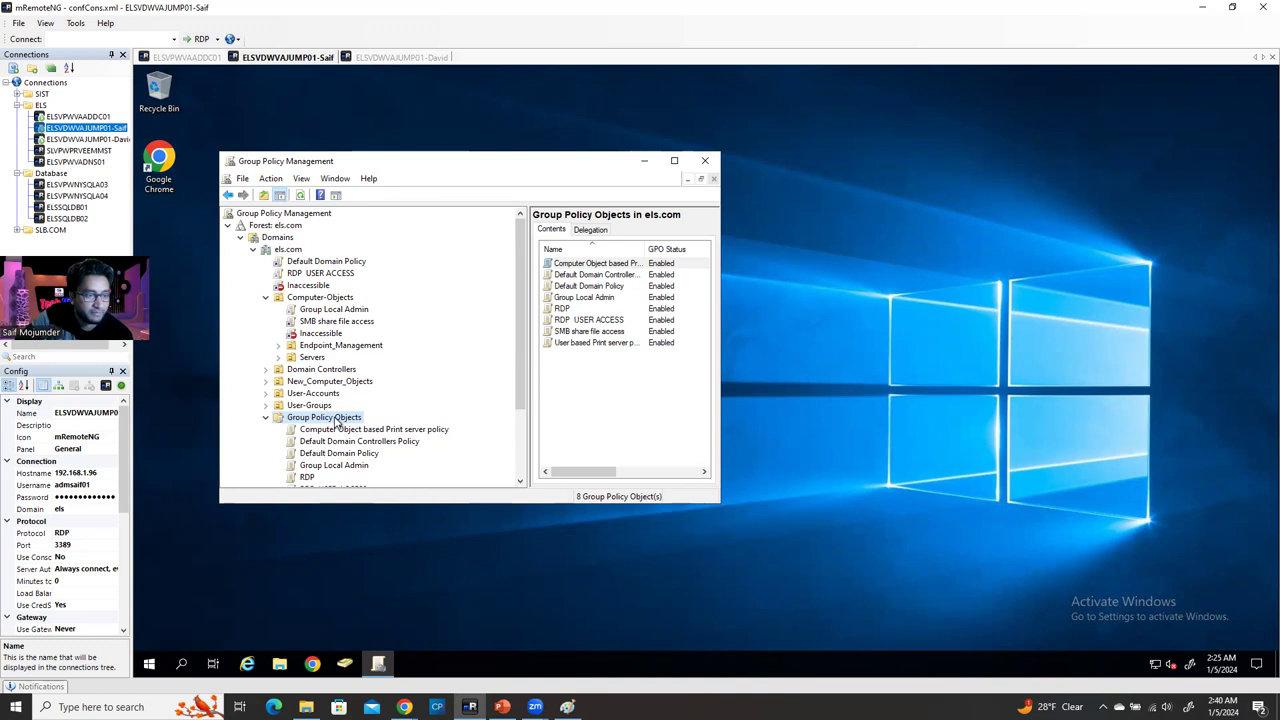
Inspect the actions on Group Policy Objects and the Servers OU, and open the Group Local Admin link.
right_click(336, 422)
left_click(312, 360)
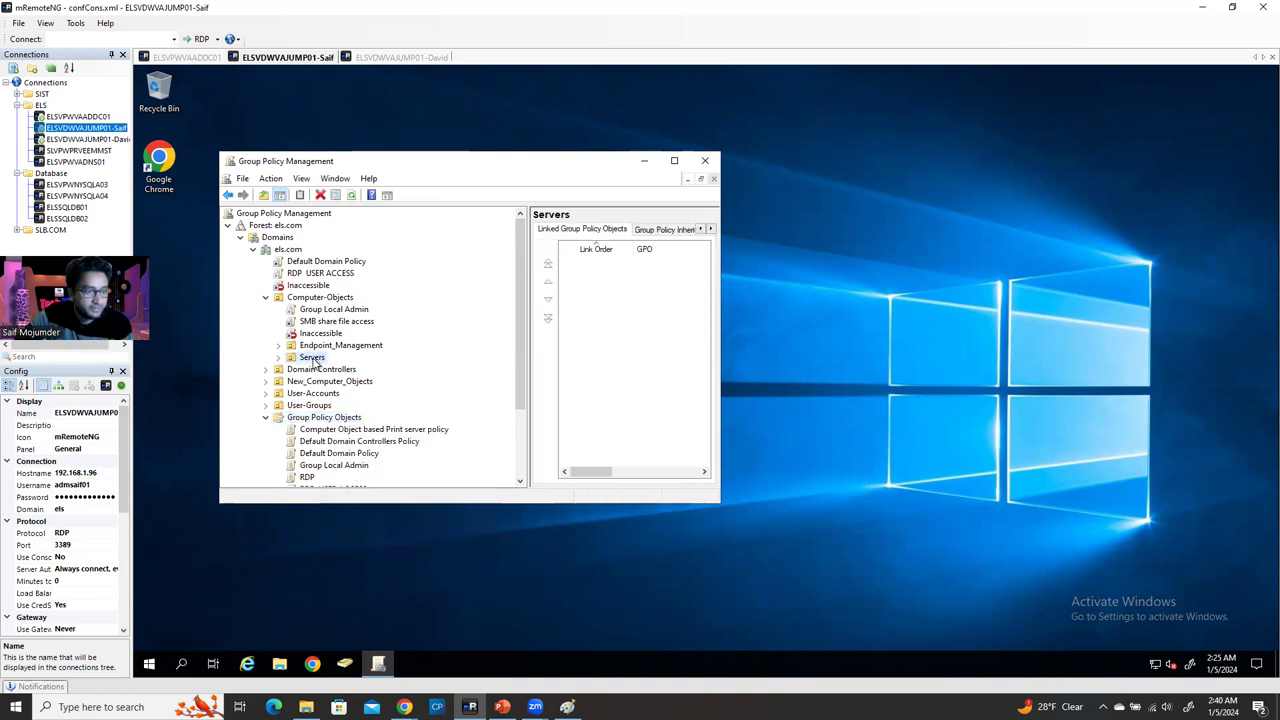
right_click(313, 360)
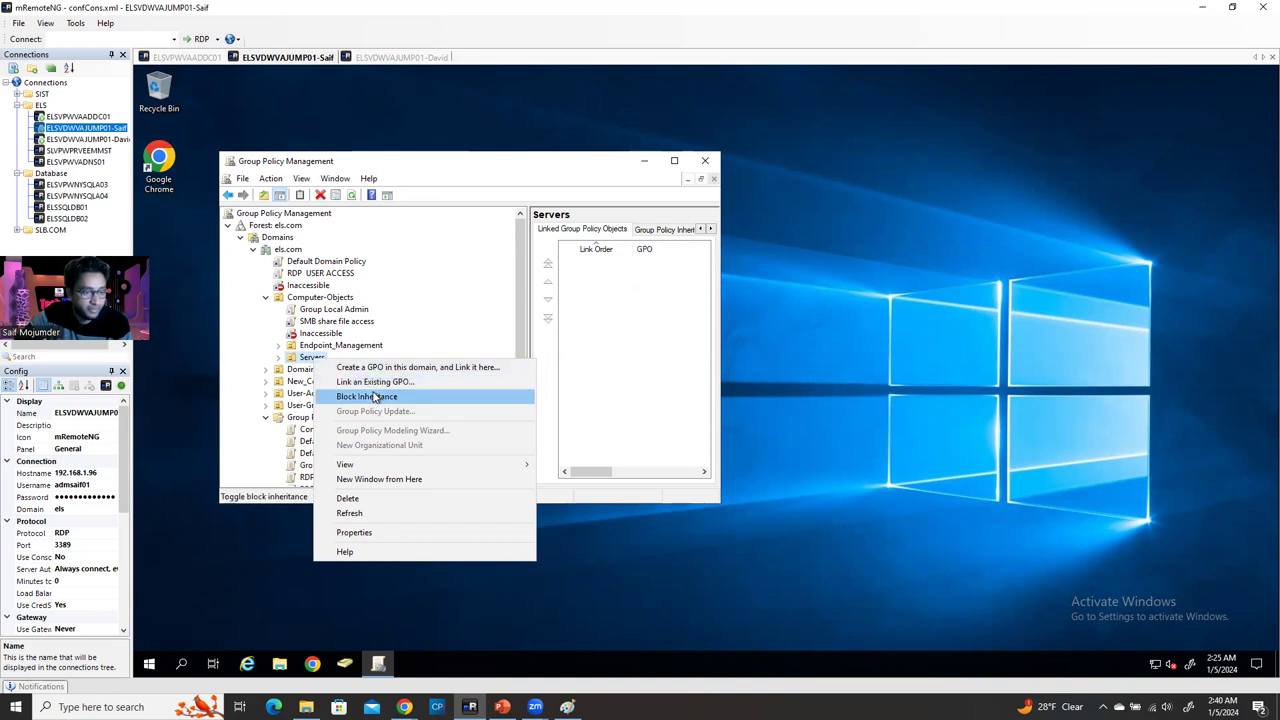
left_click(300, 421)
right_click(302, 419)
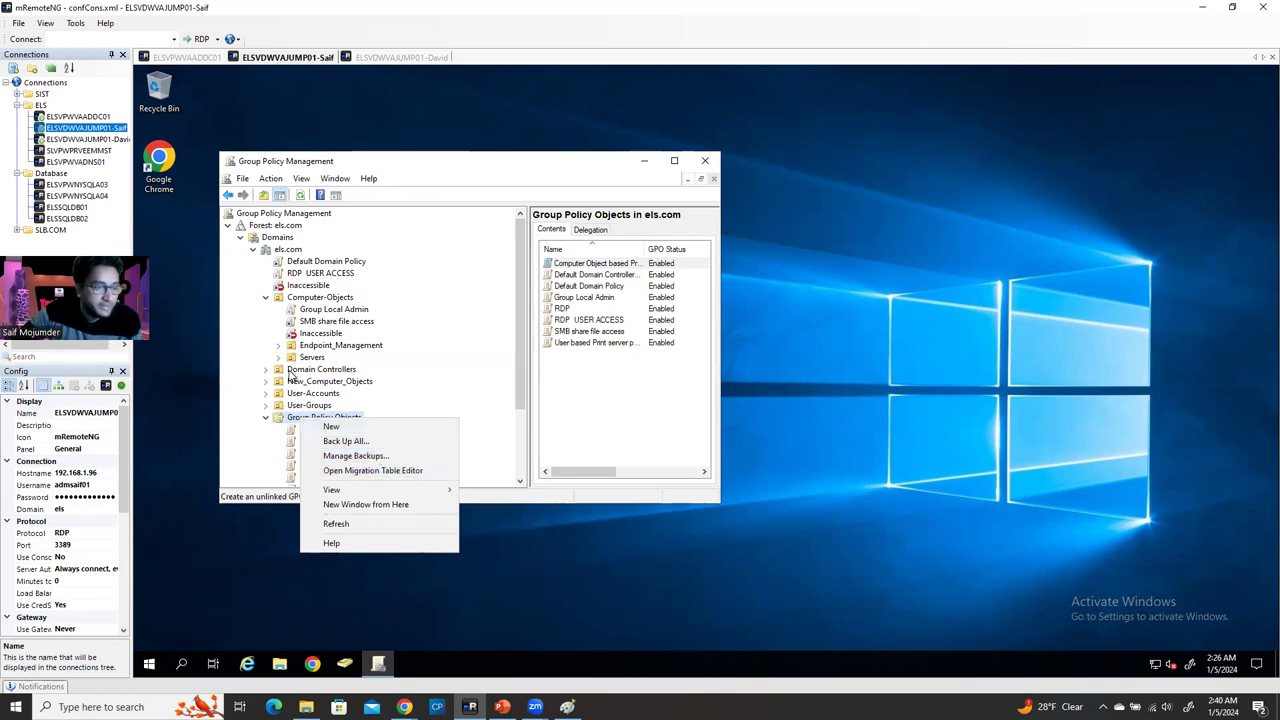
left_click(324, 313)
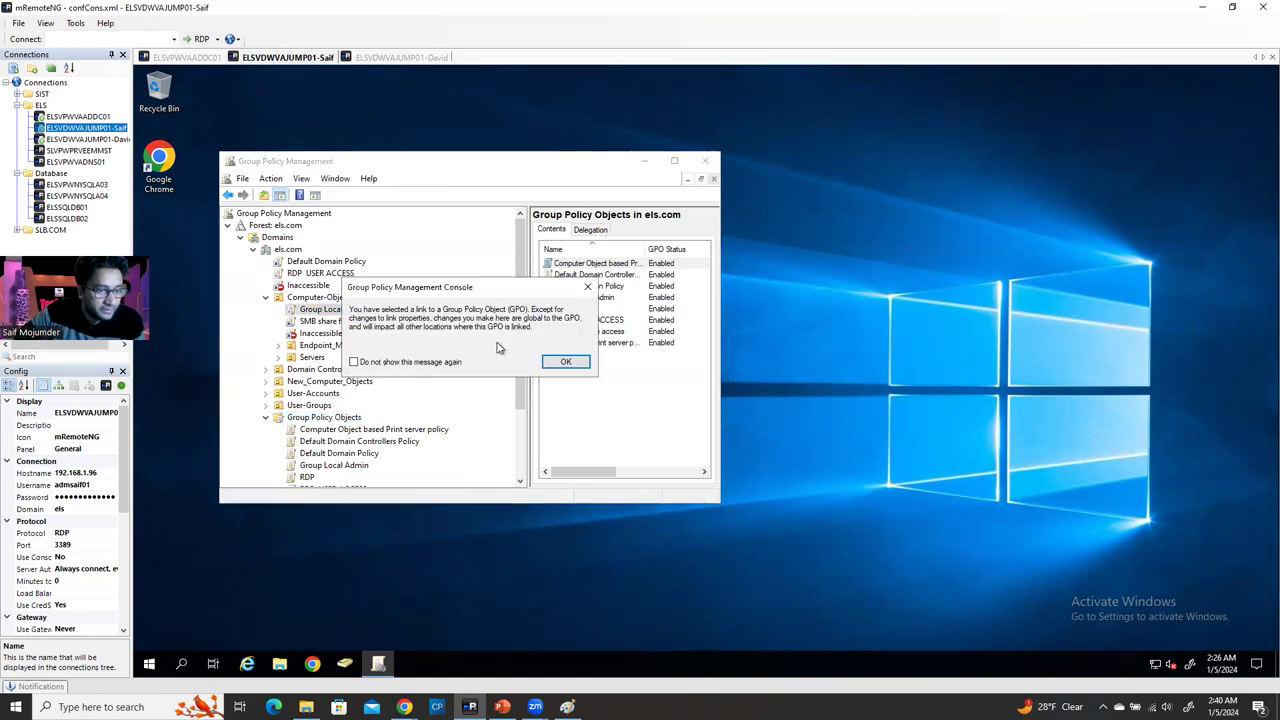
left_click(565, 361)
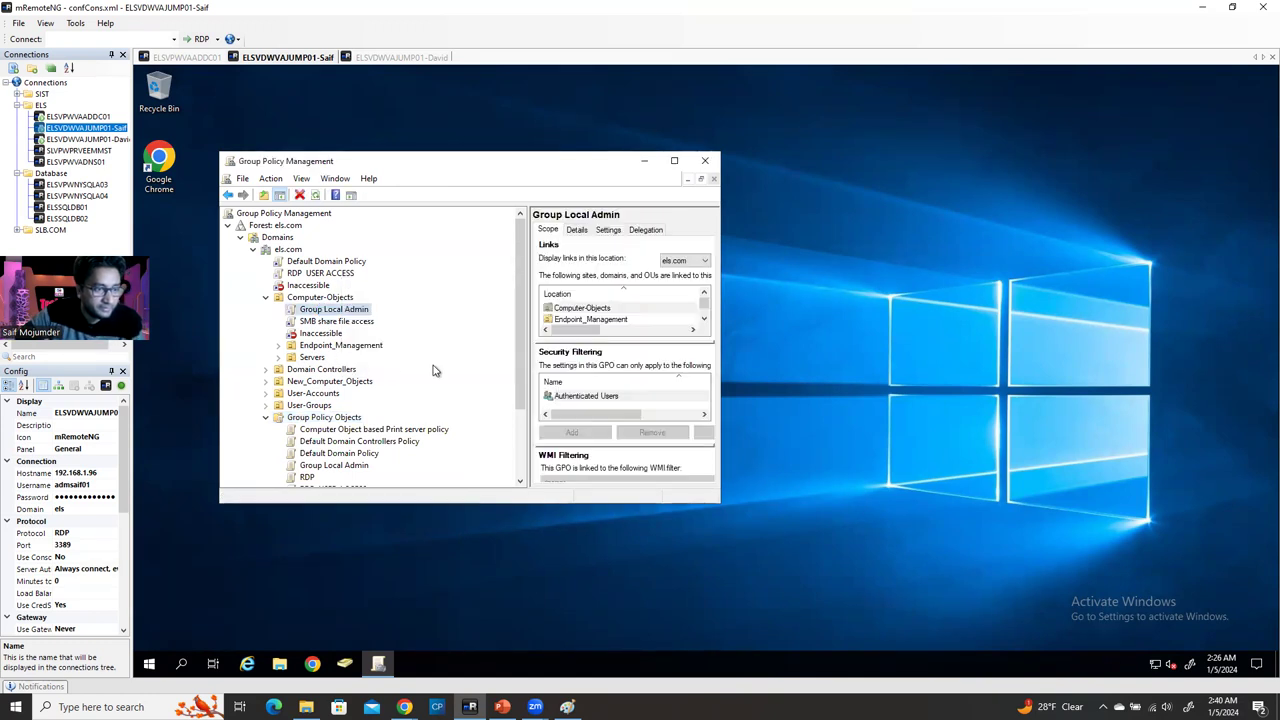
Create a default-named GPO linked to NY-Datacenter under Servers, then view all GPOs.
left_click(278, 359)
left_click(290, 370)
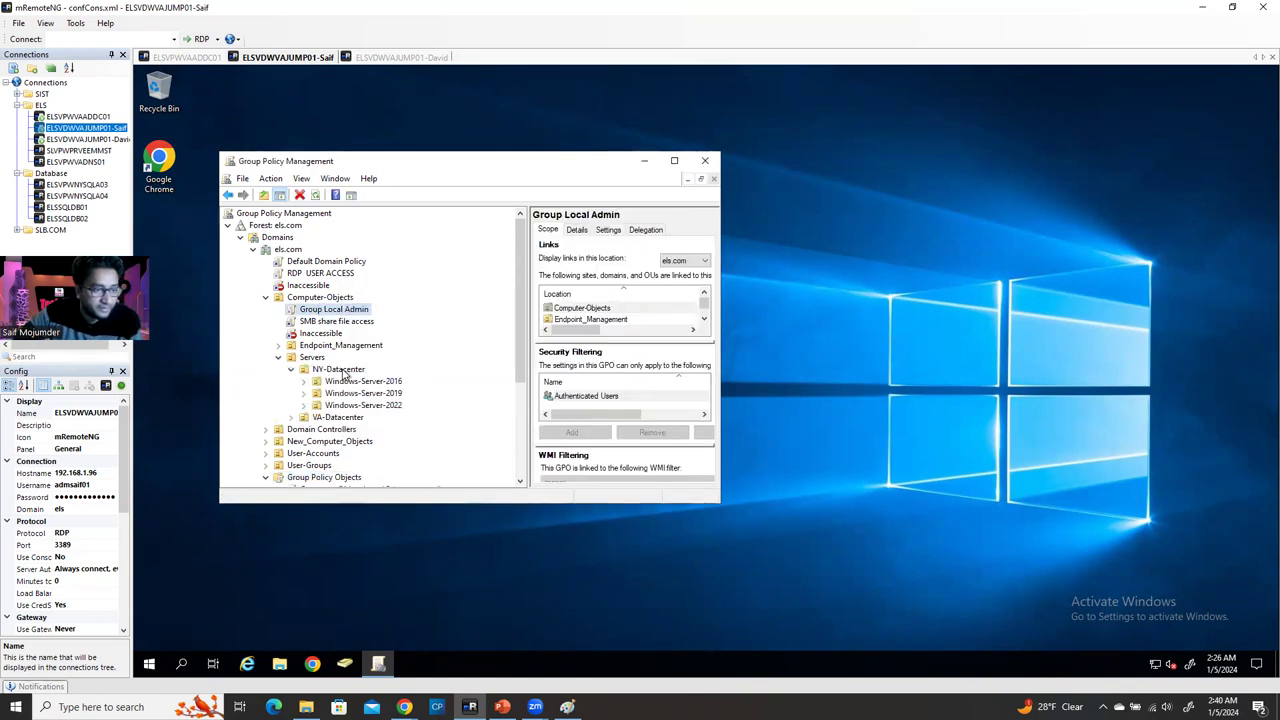
right_click(343, 372)
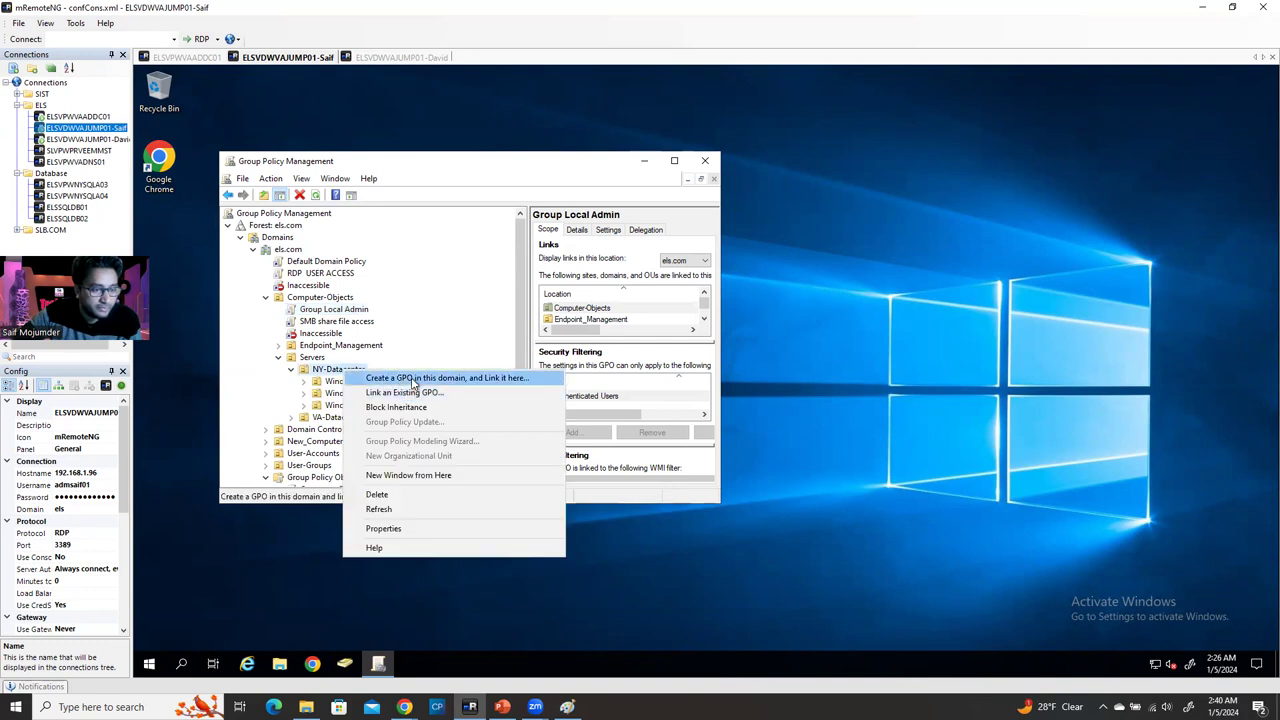
left_click(413, 379)
left_click(512, 374)
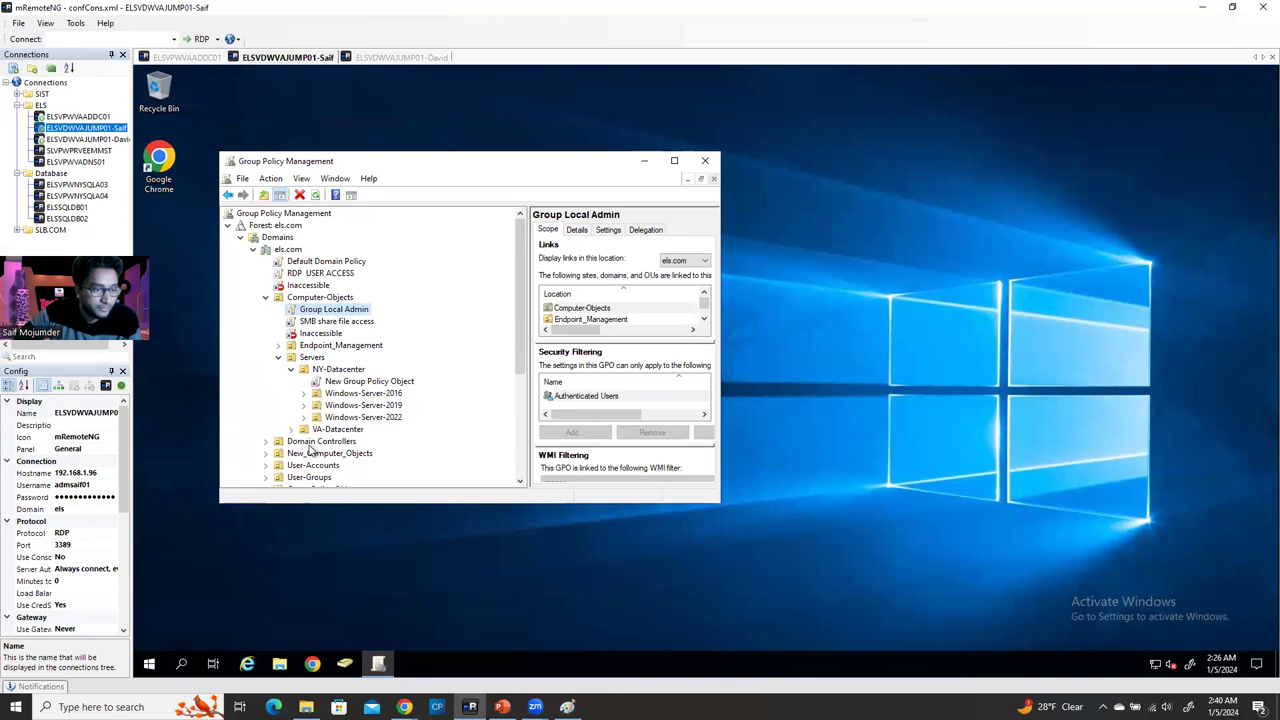
scroll(312, 452, "down", 2)
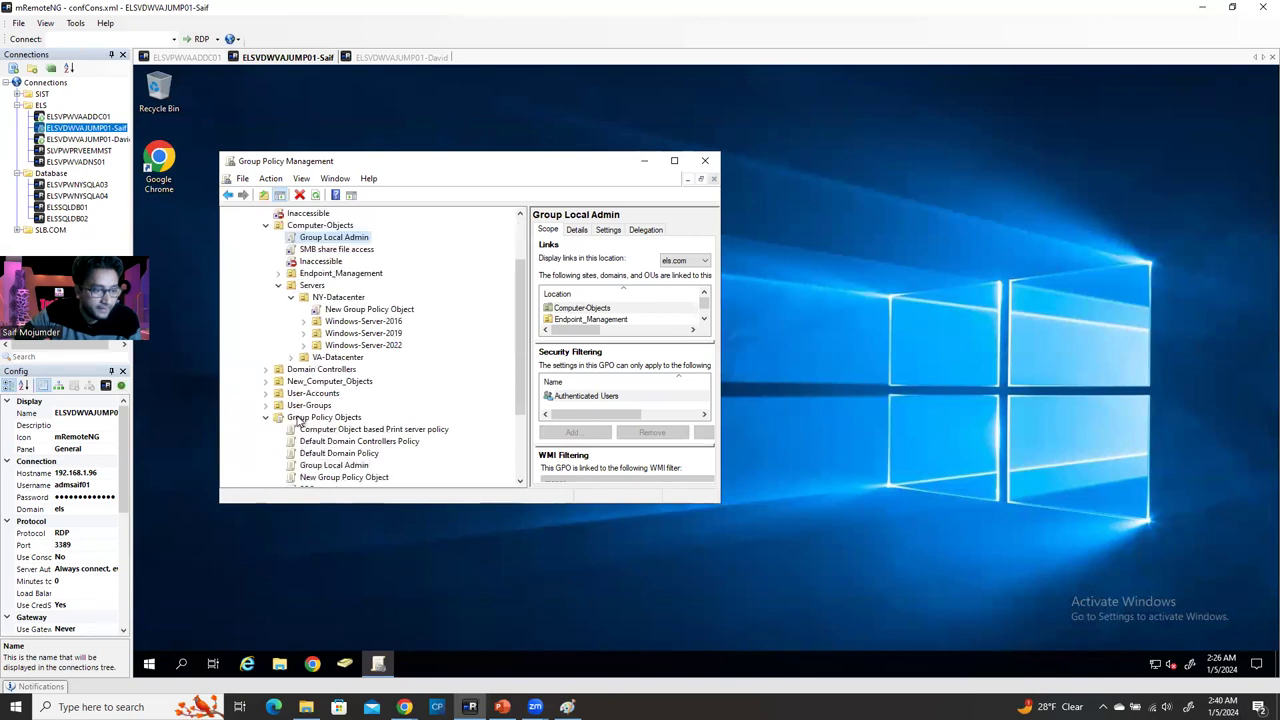
left_click(322, 417)
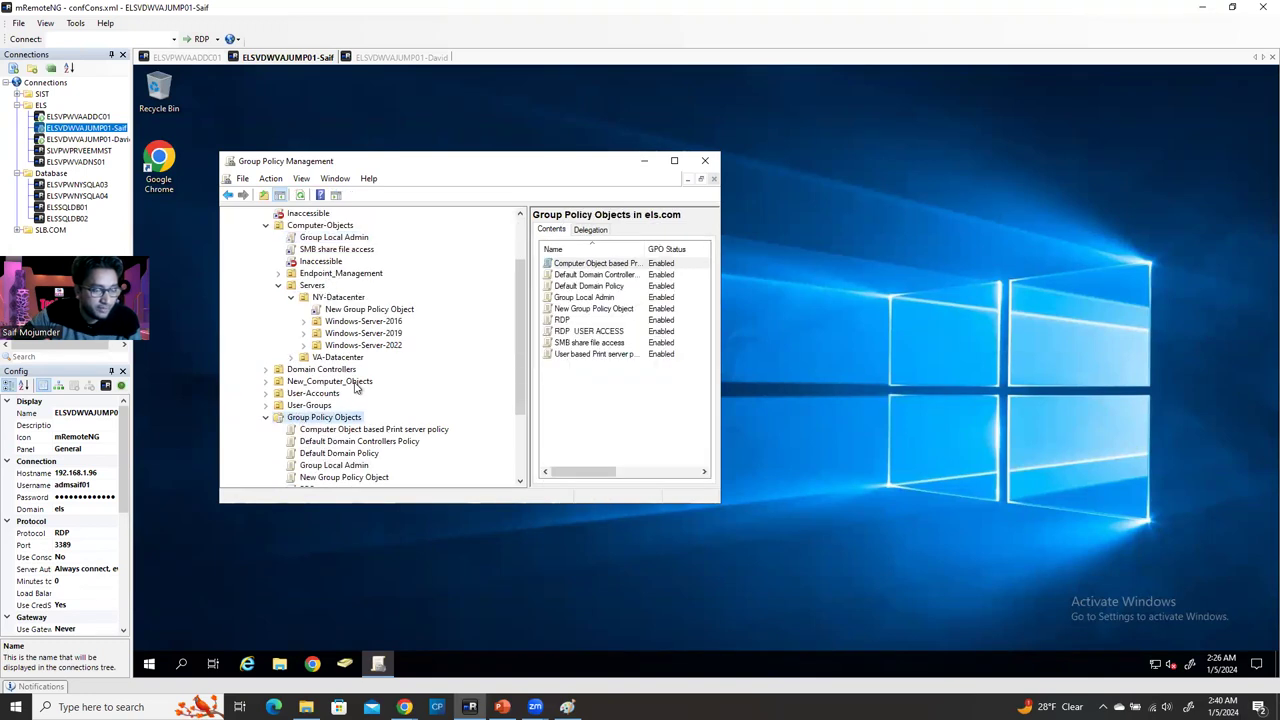
scroll(320, 411, "down", 3)
left_click(346, 370)
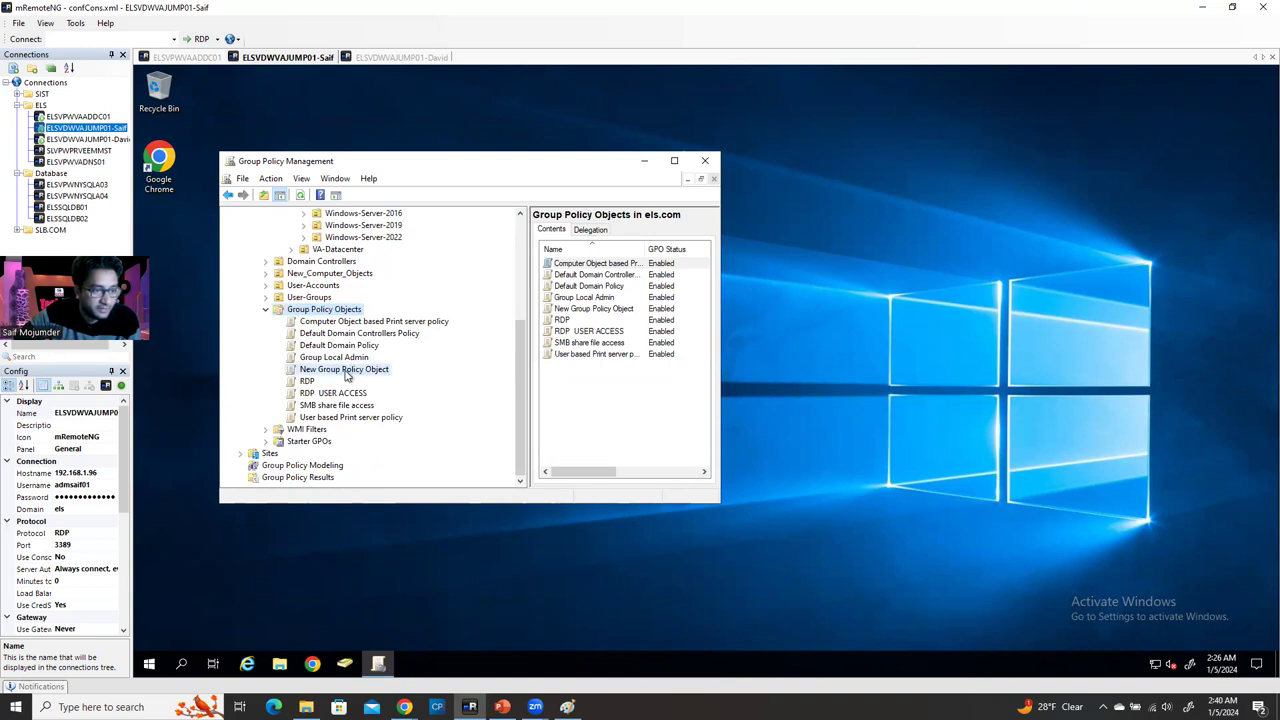
right_click(346, 370)
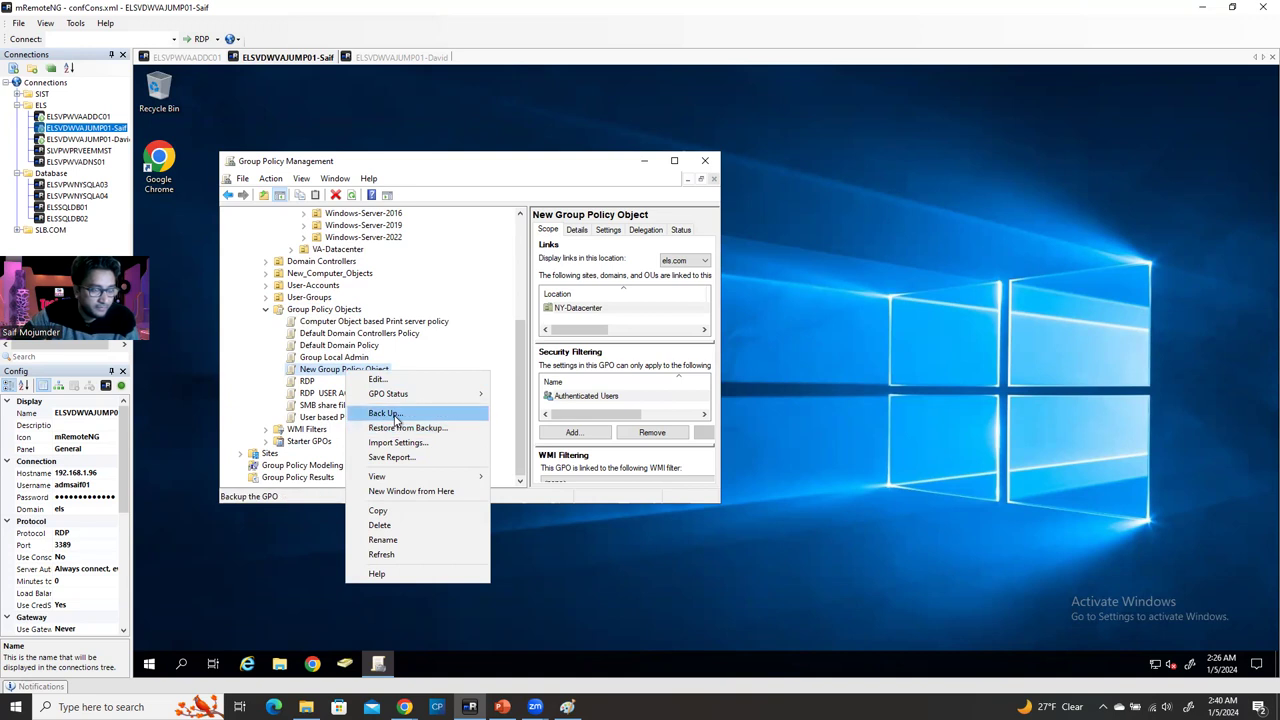
left_click(322, 358)
right_click(322, 360)
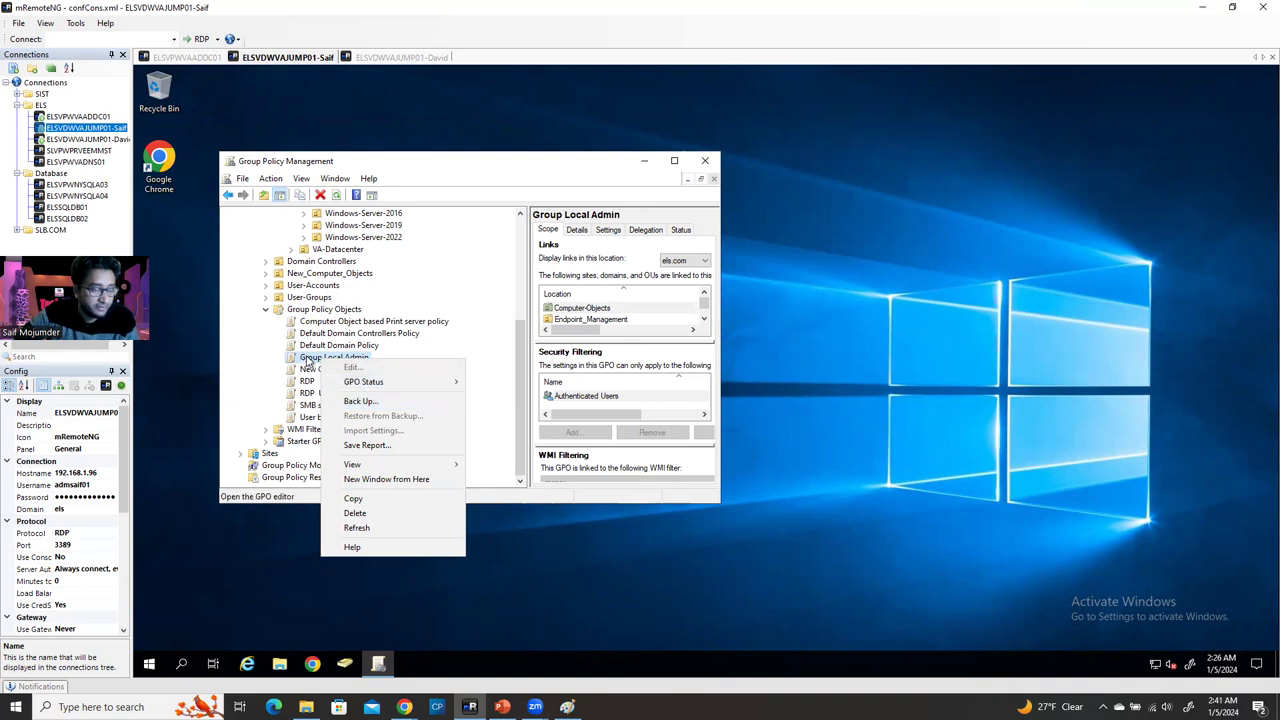
left_click(253, 373)
left_click(312, 370)
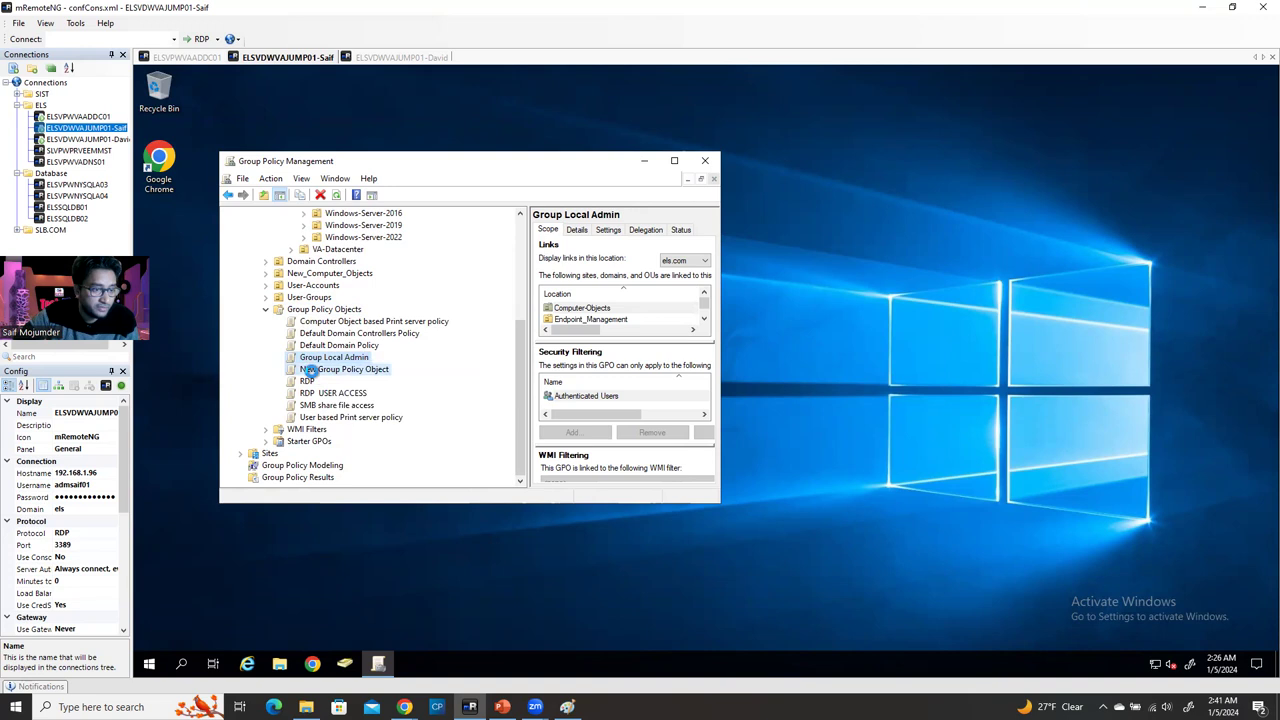
left_click(318, 346)
right_click(318, 346)
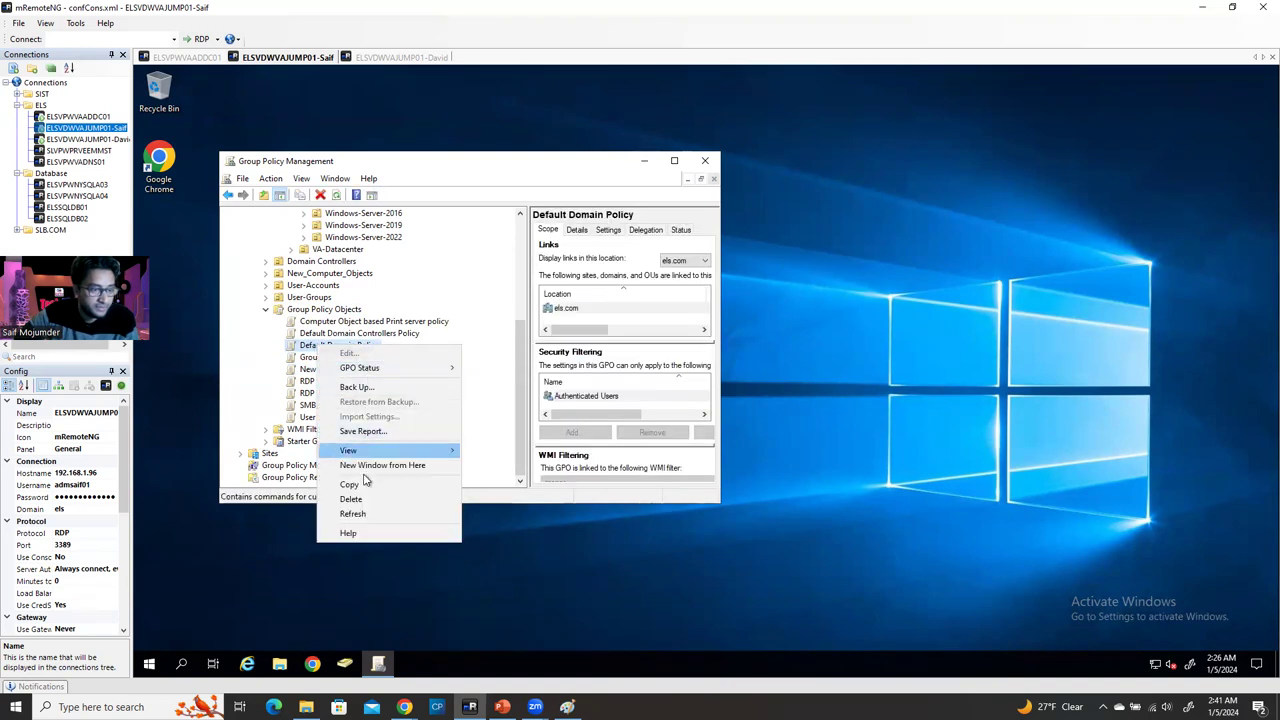
left_click(311, 343)
left_click(318, 333)
left_click(322, 321)
right_click(326, 323)
left_click(315, 345)
left_click(320, 345)
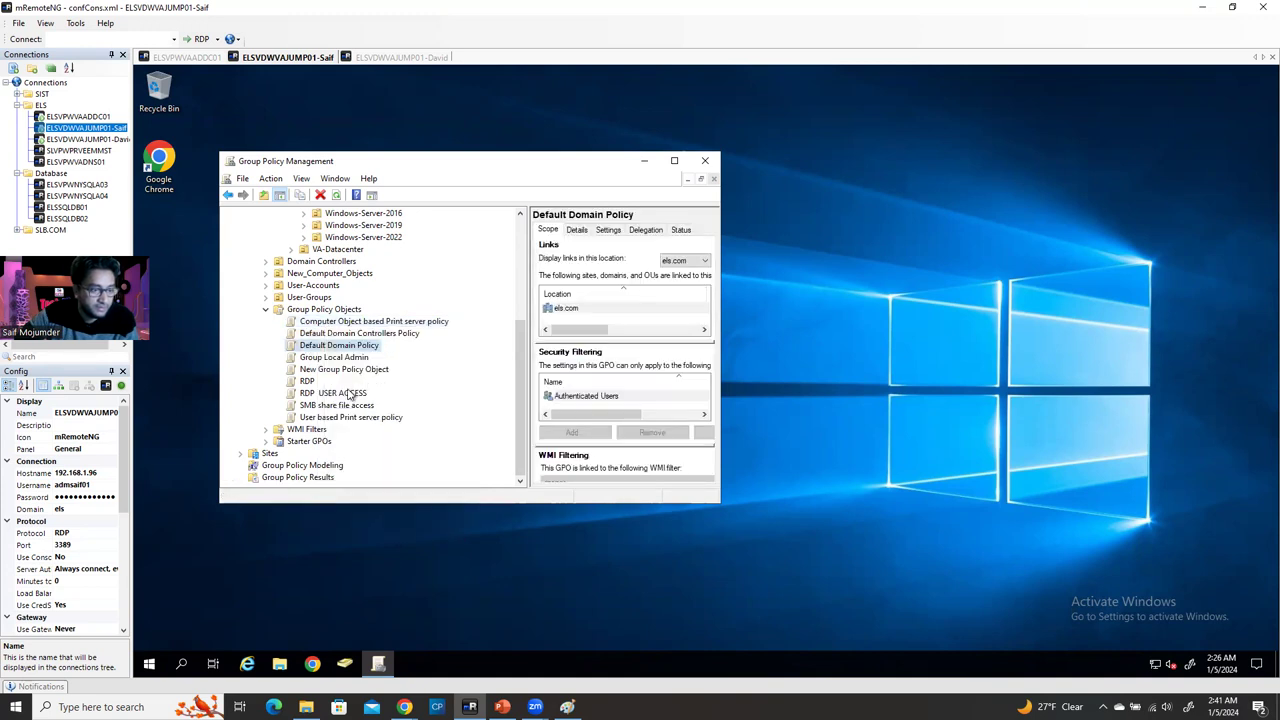
left_click(343, 358)
right_click(344, 361)
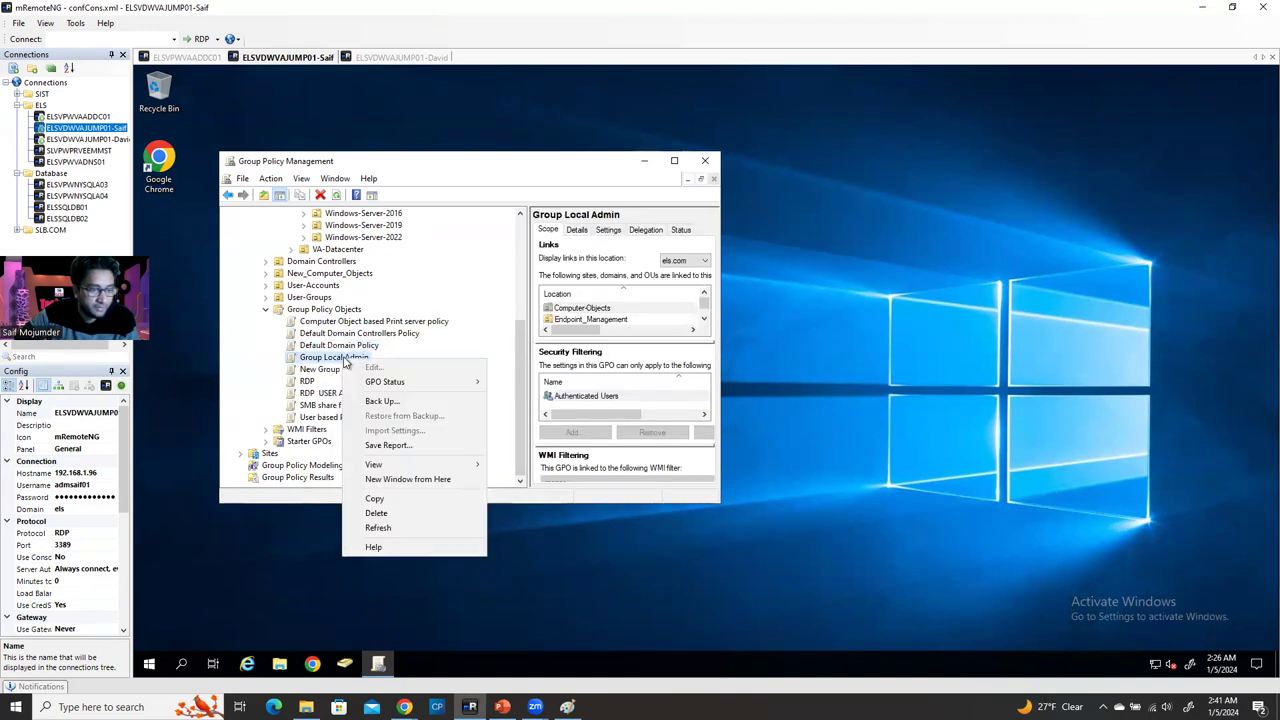
left_click(393, 516)
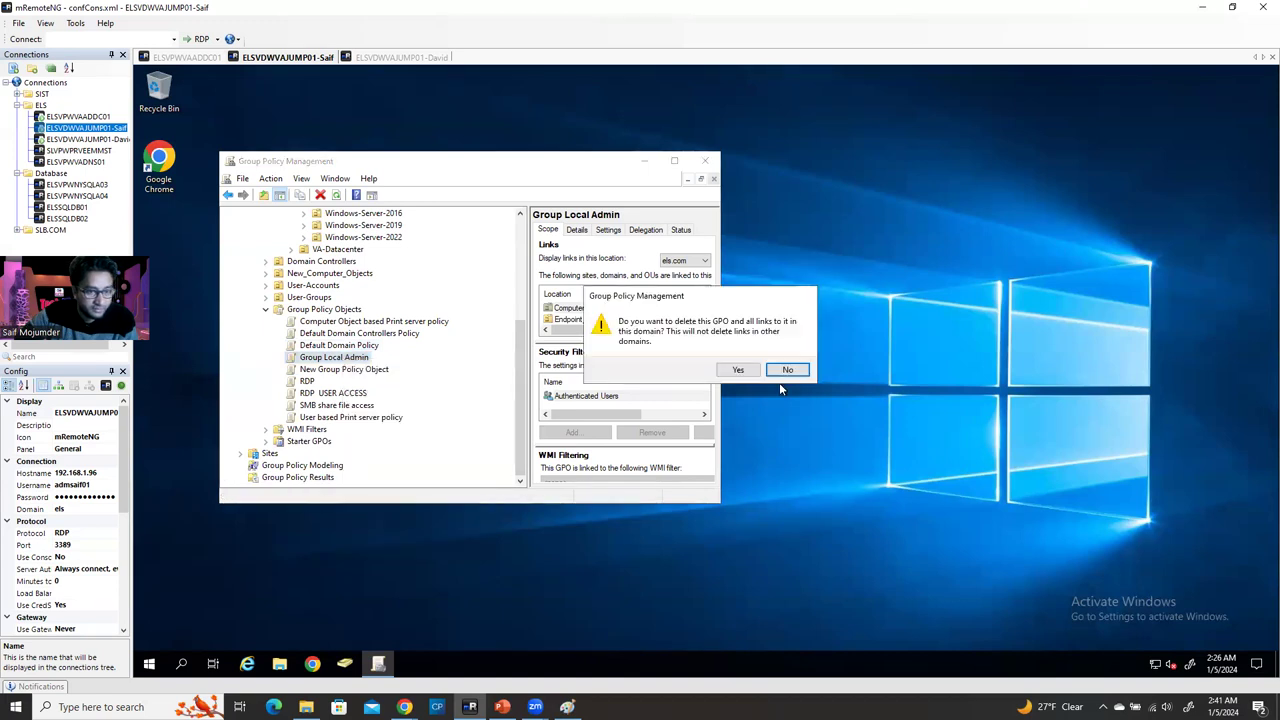
left_click(738, 370)
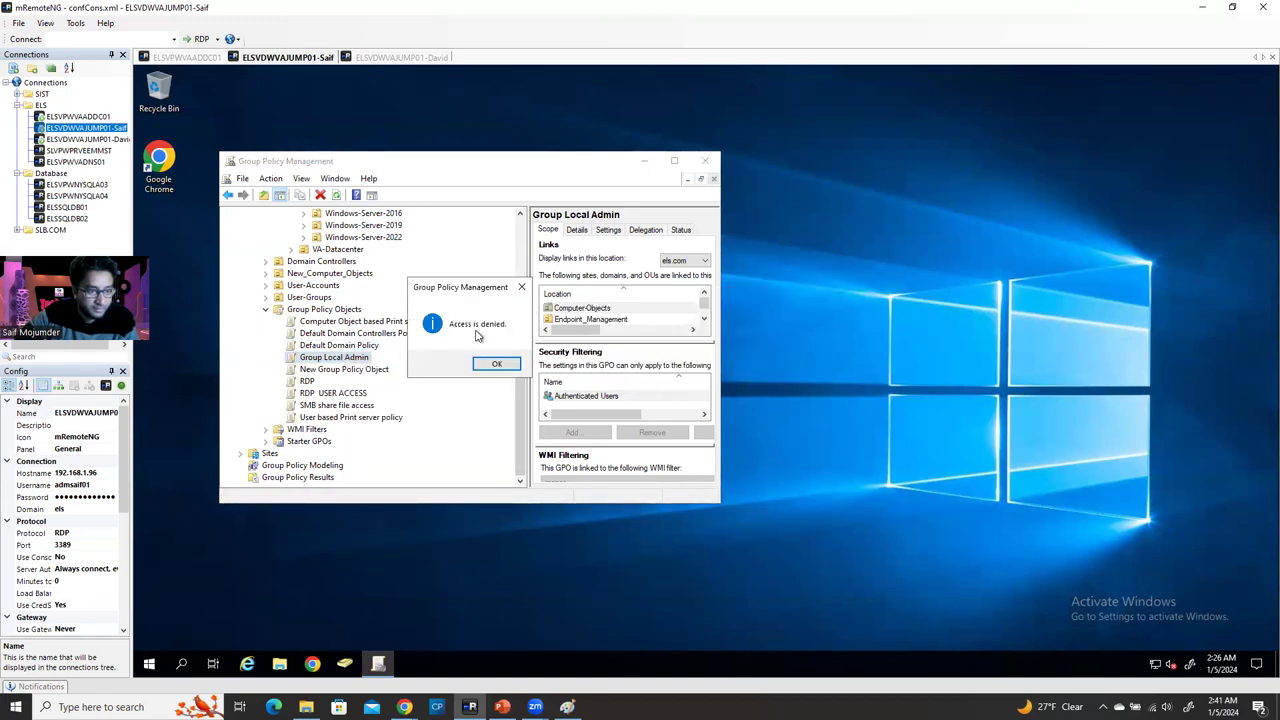
left_click(498, 364)
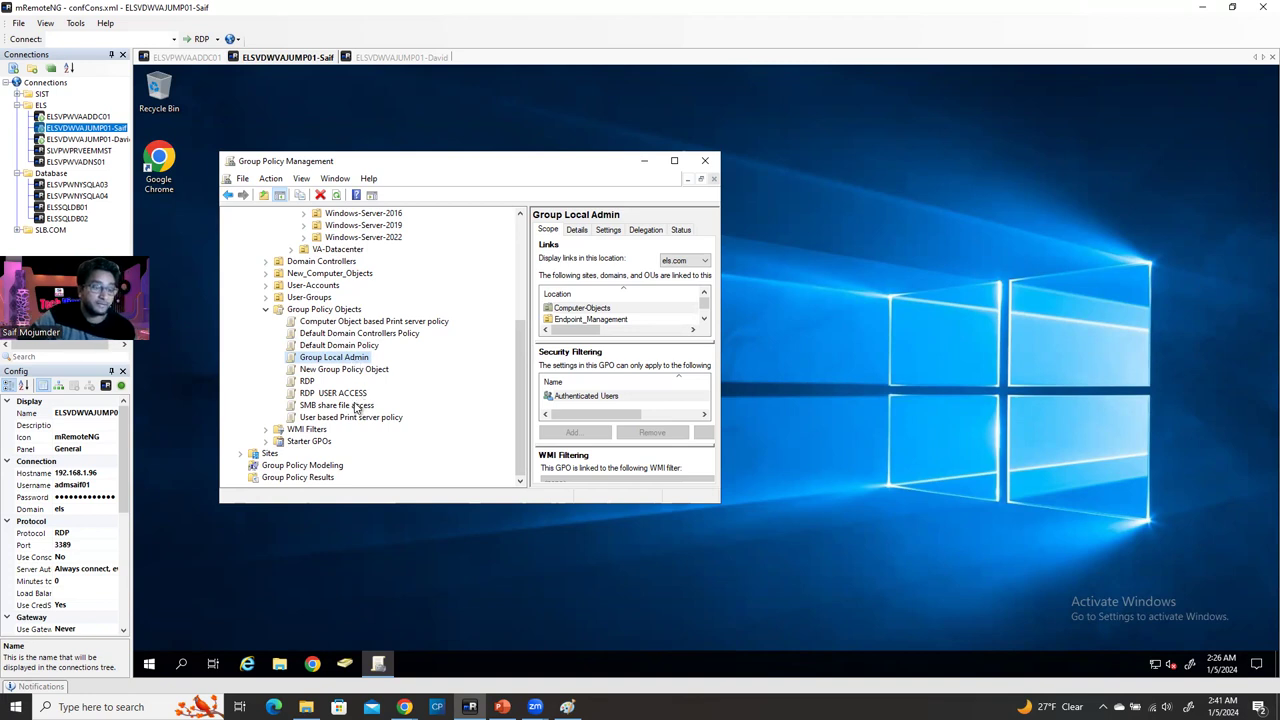
left_click(350, 374)
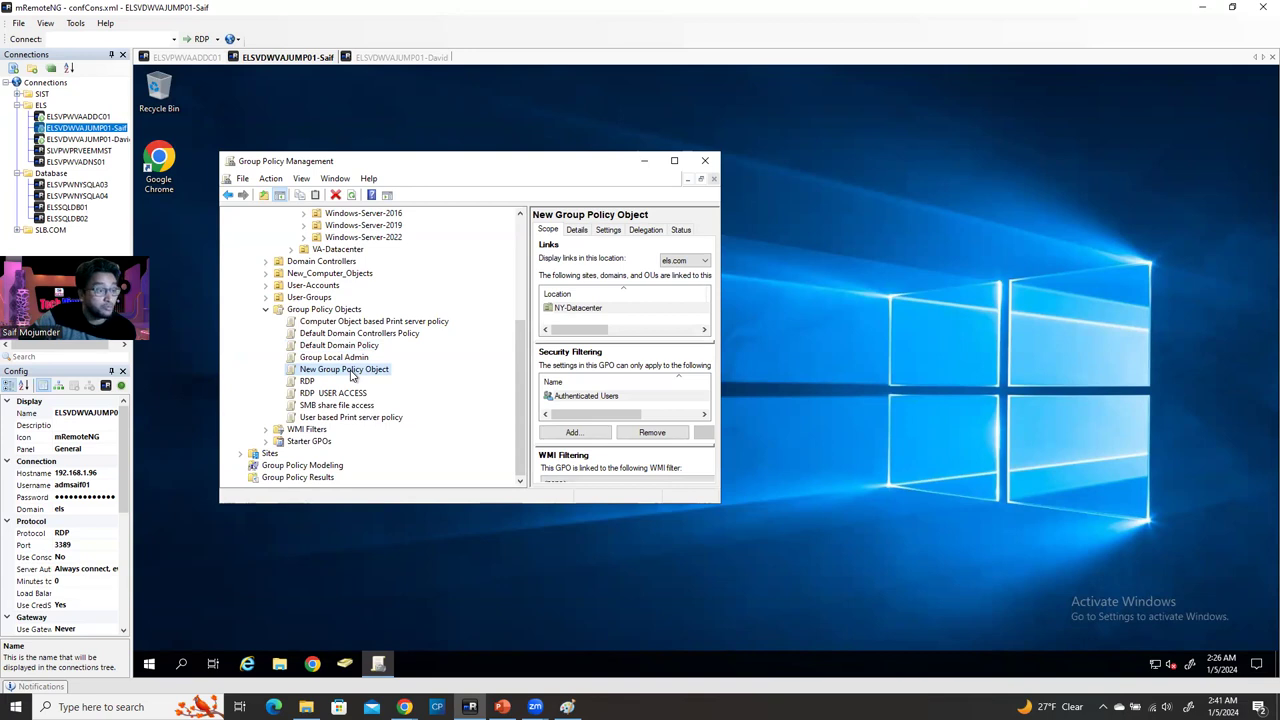
Delete the New Group Policy Object GPO.
right_click(351, 375)
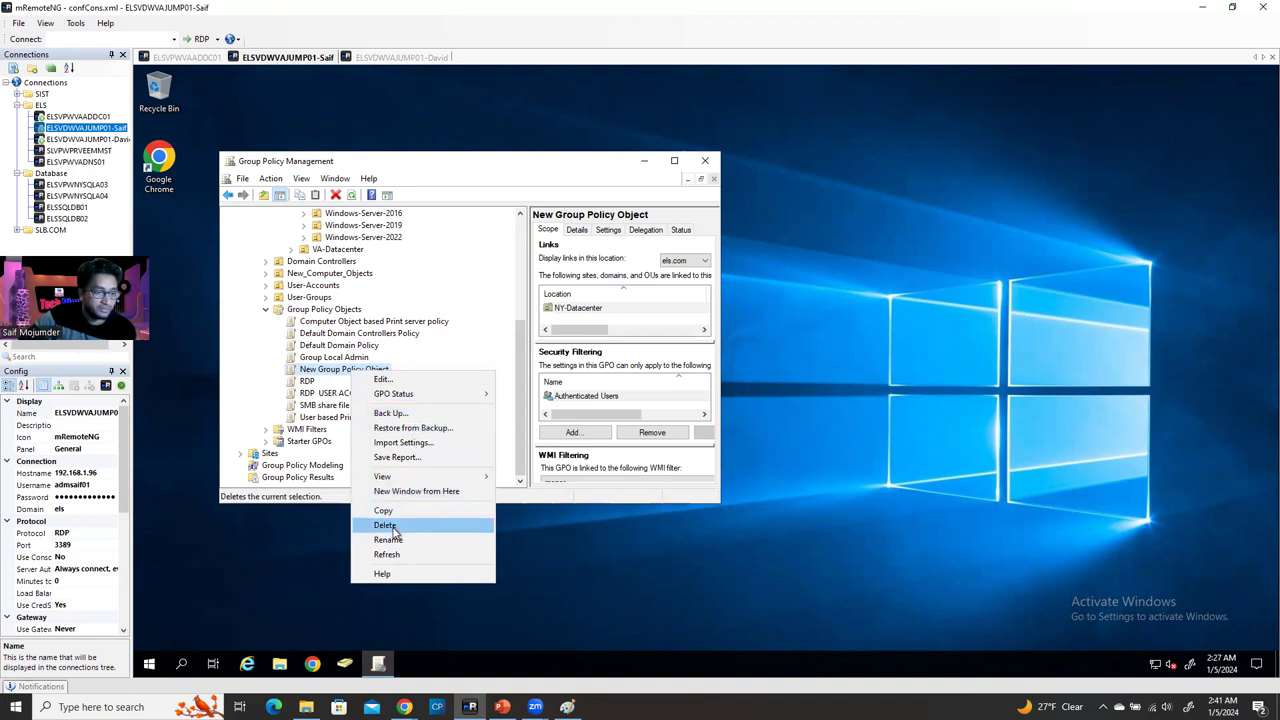
left_click(385, 526)
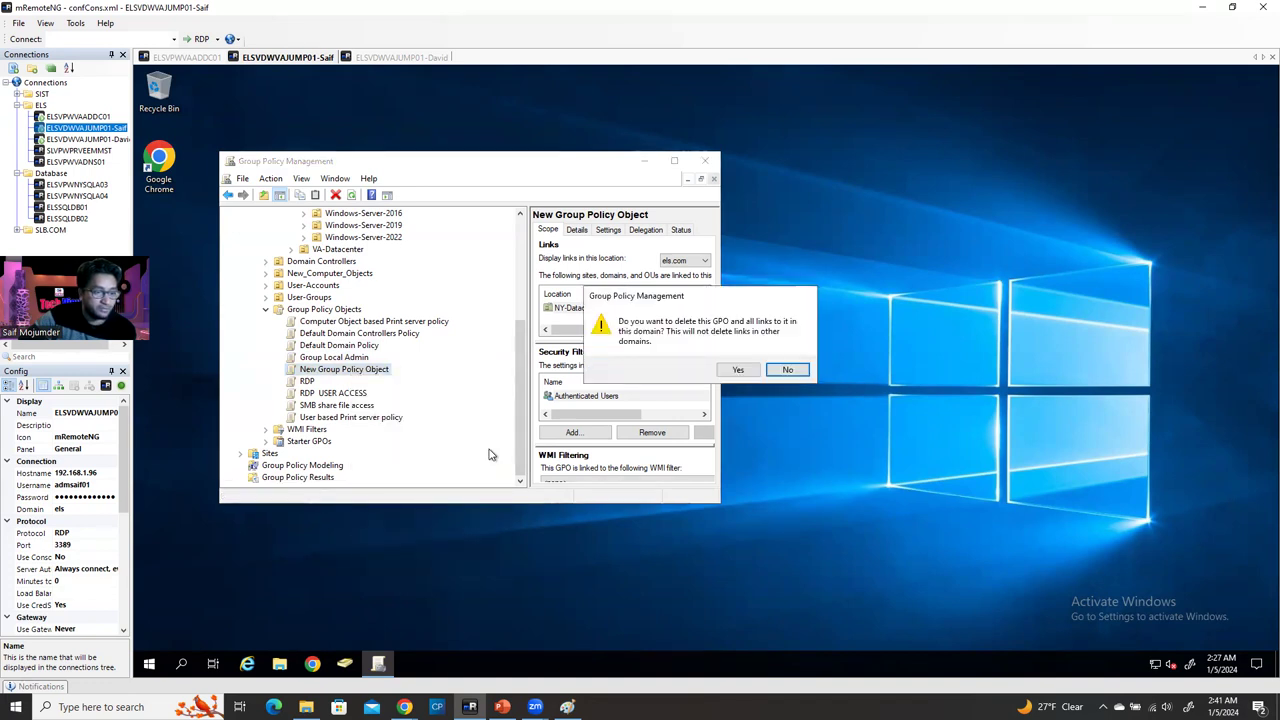
left_click(739, 371)
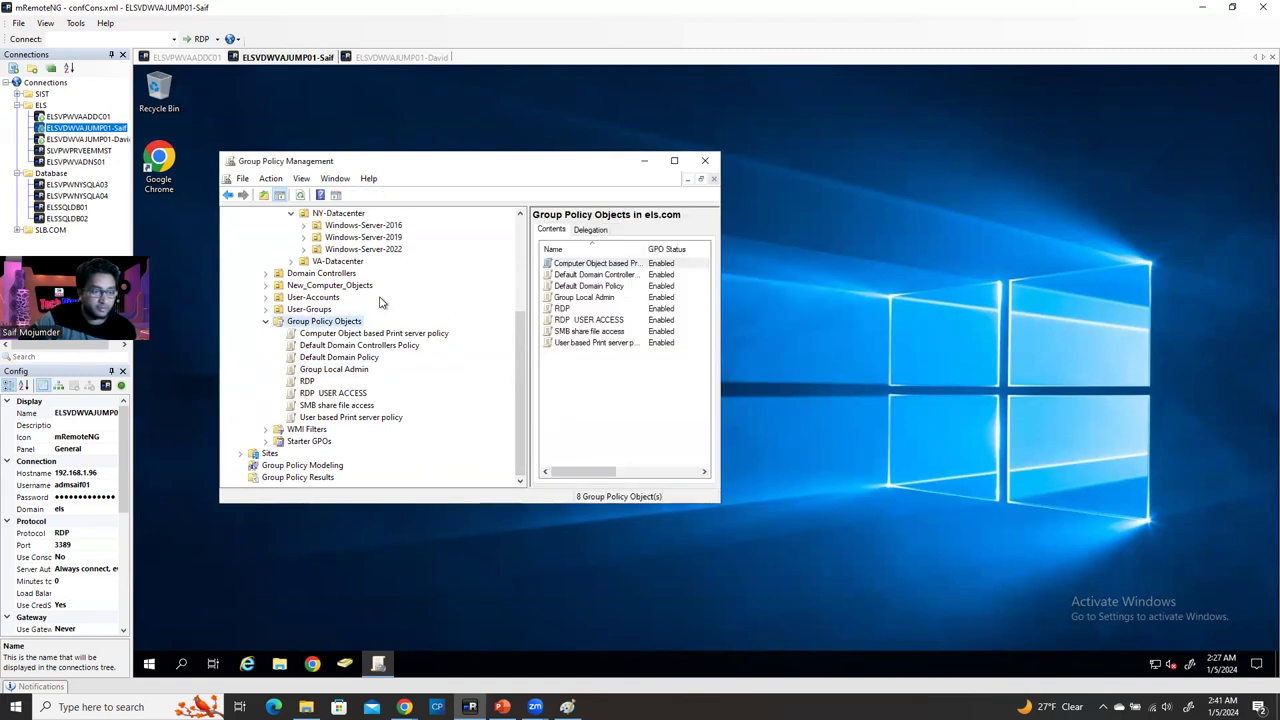
Create a new unlinked GPO named erwerwerwe.
right_click(354, 327)
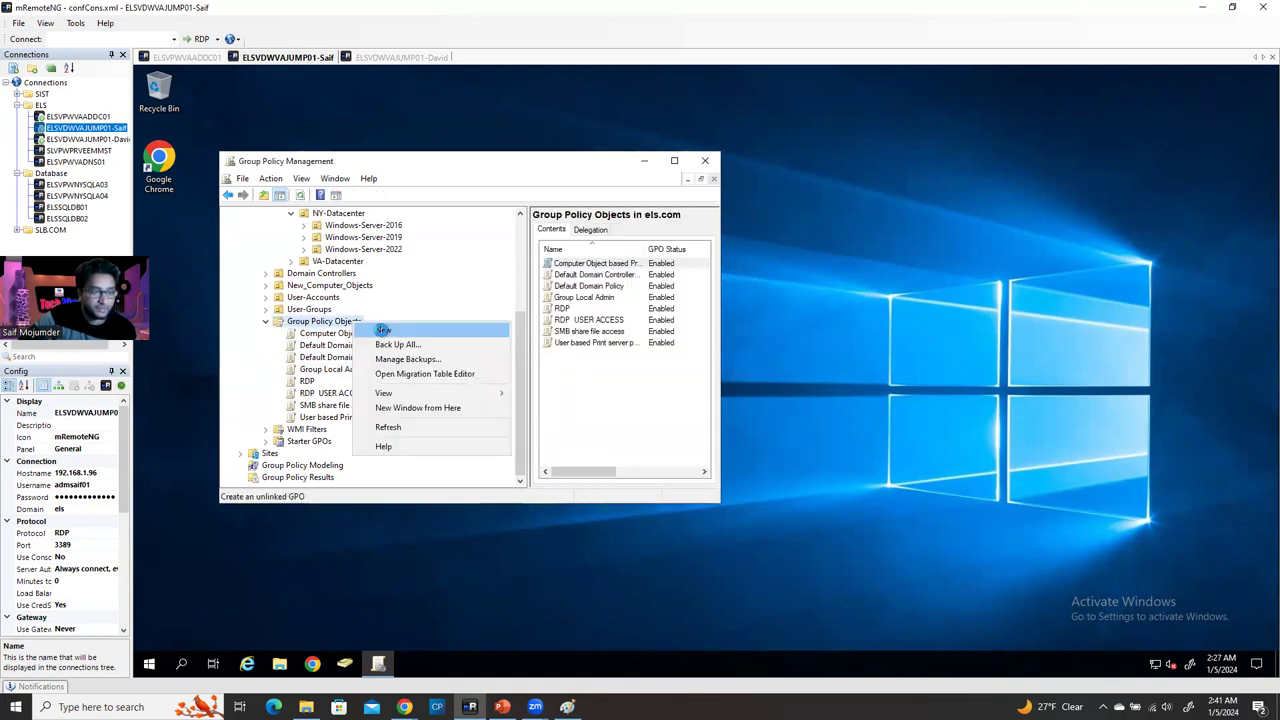
left_click(378, 333)
type("erwerwerwe")
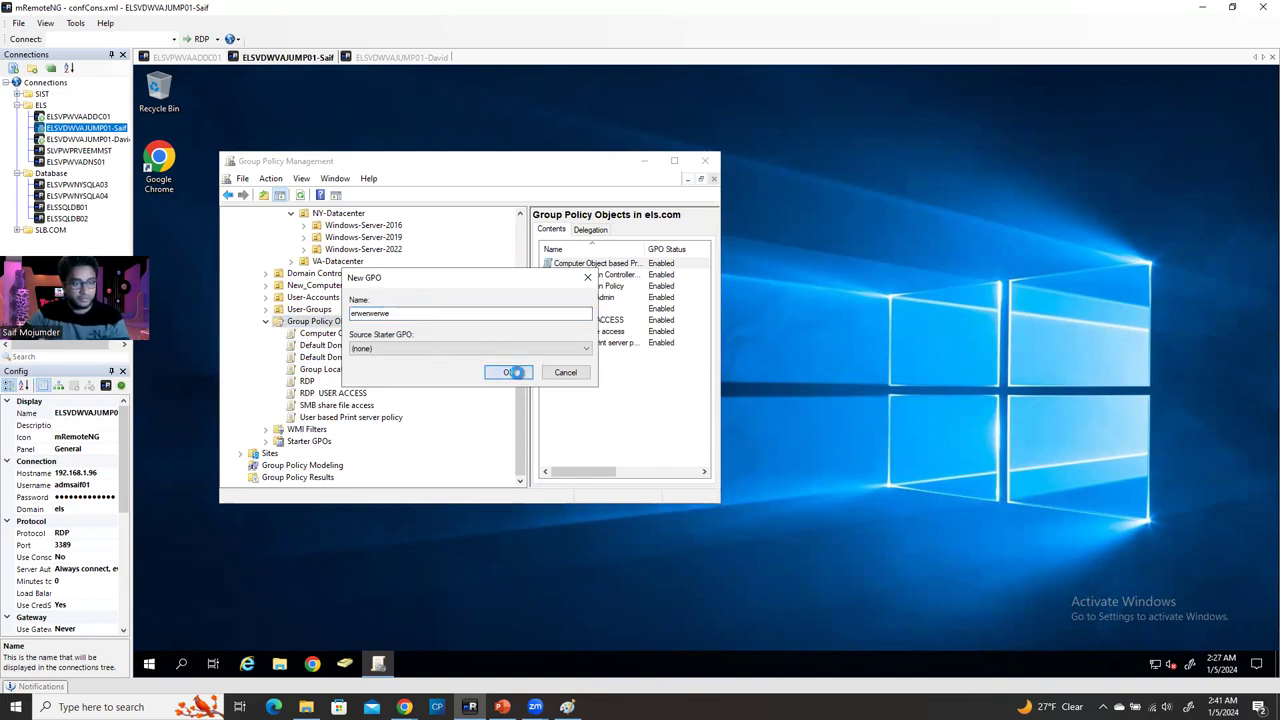
left_click(508, 372)
Start deleting erwerwerwe but answer No, keeping the GPO.
left_click(321, 370)
right_click(321, 370)
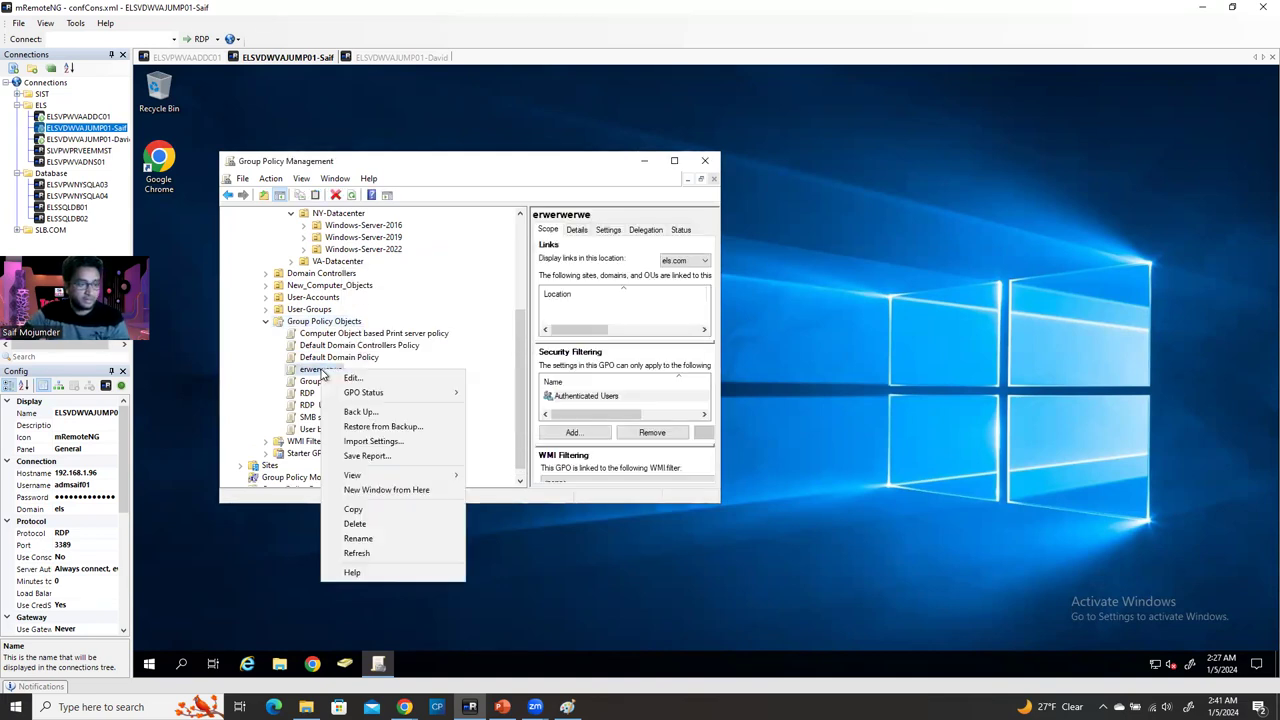
left_click(358, 524)
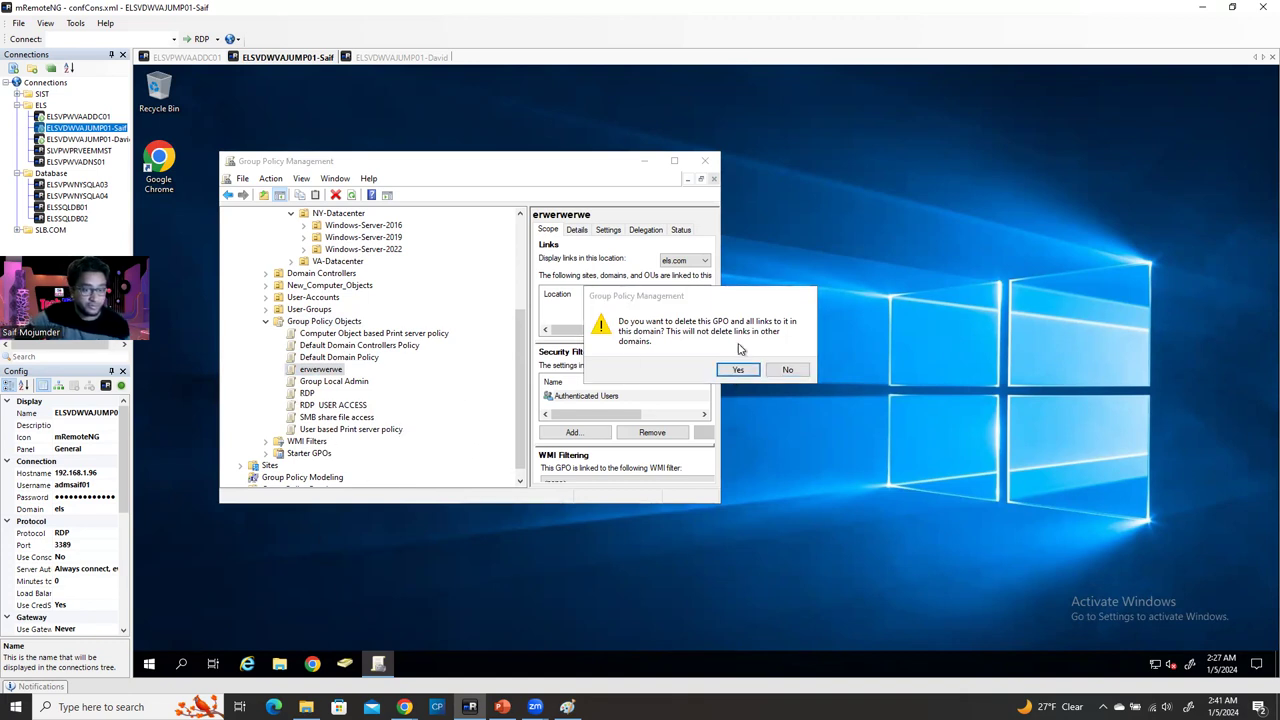
left_click(788, 371)
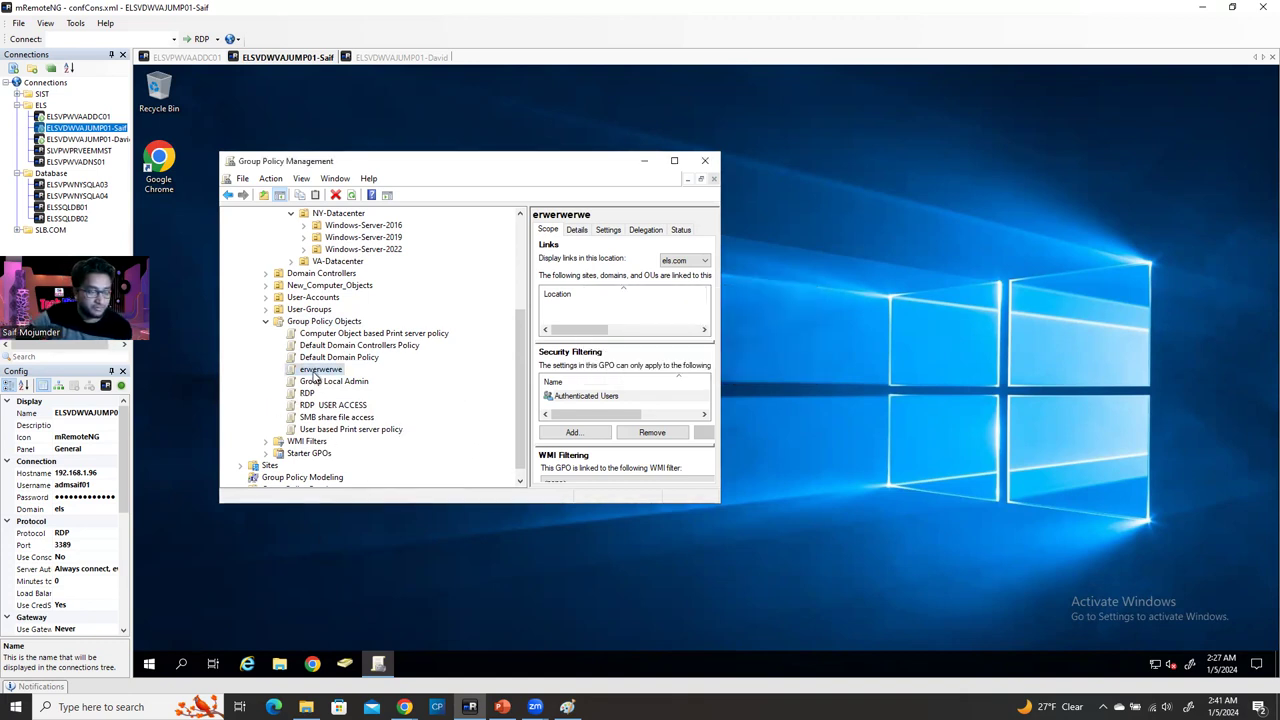
scroll(380, 294, "up", 2)
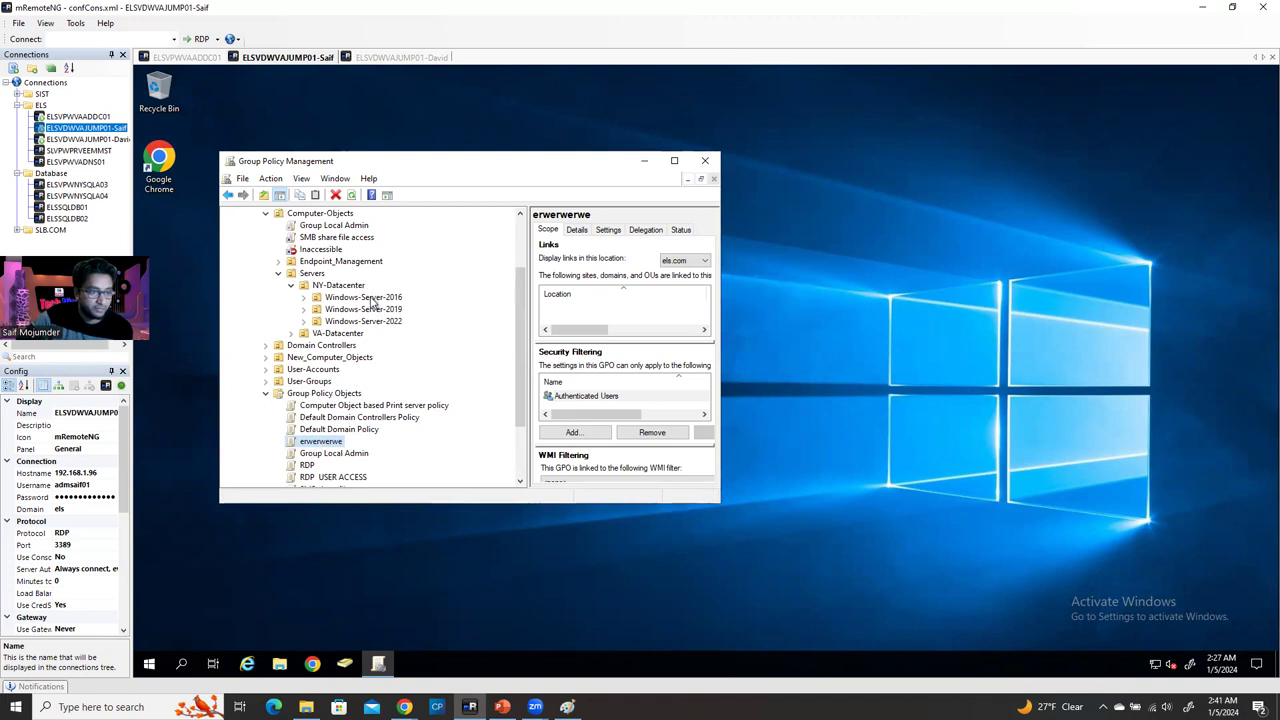
Link the existing erwerwerwe GPO to the Windows-Server-2016 OU.
left_click(370, 299)
right_click(370, 299)
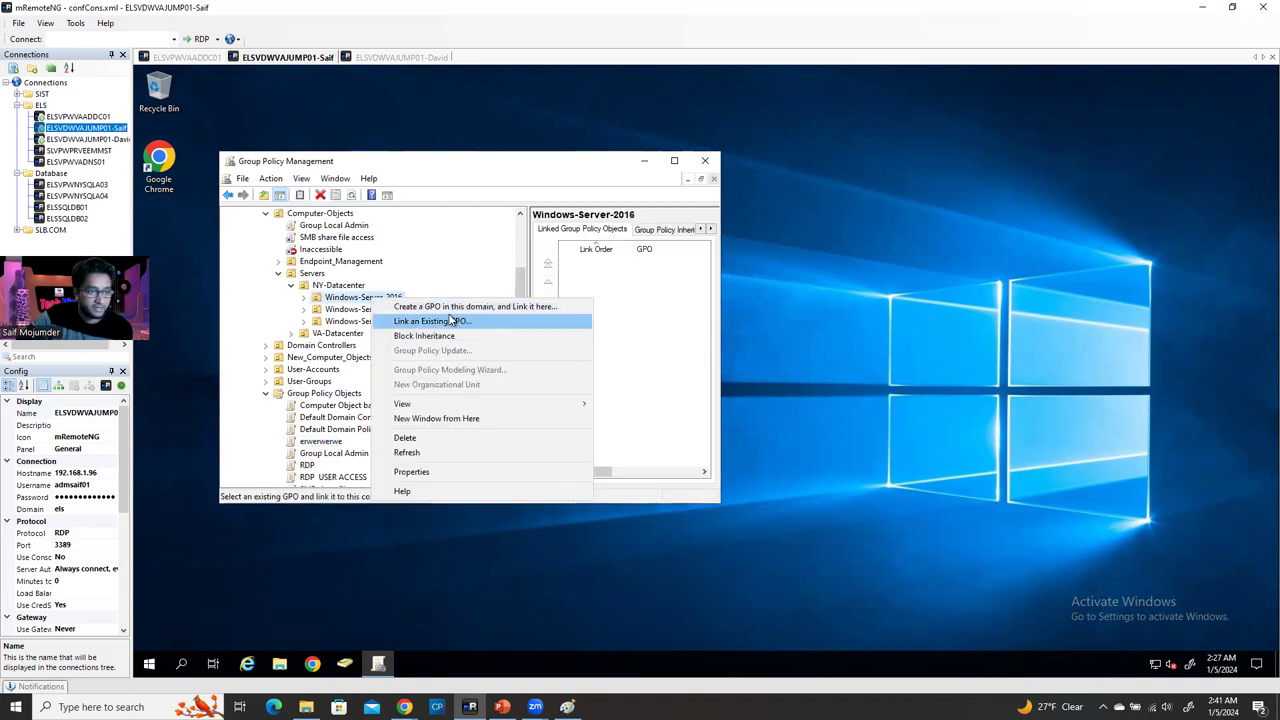
left_click(447, 321)
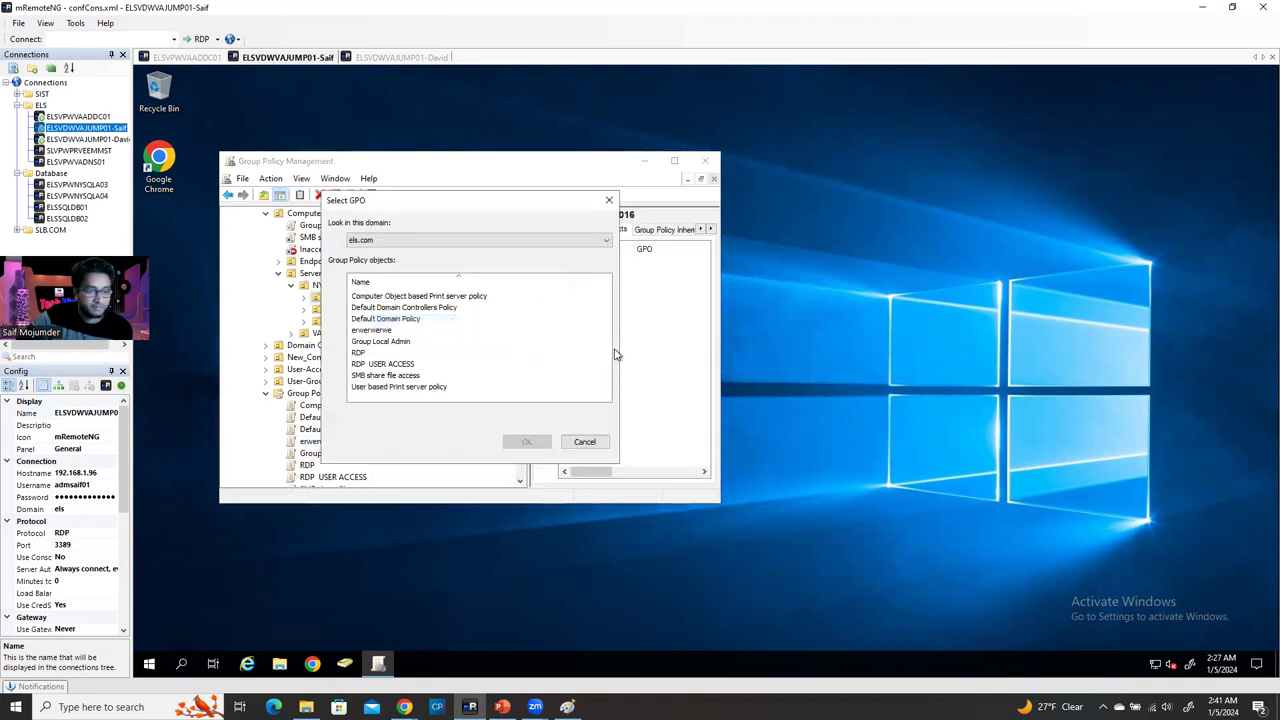
left_click(393, 331)
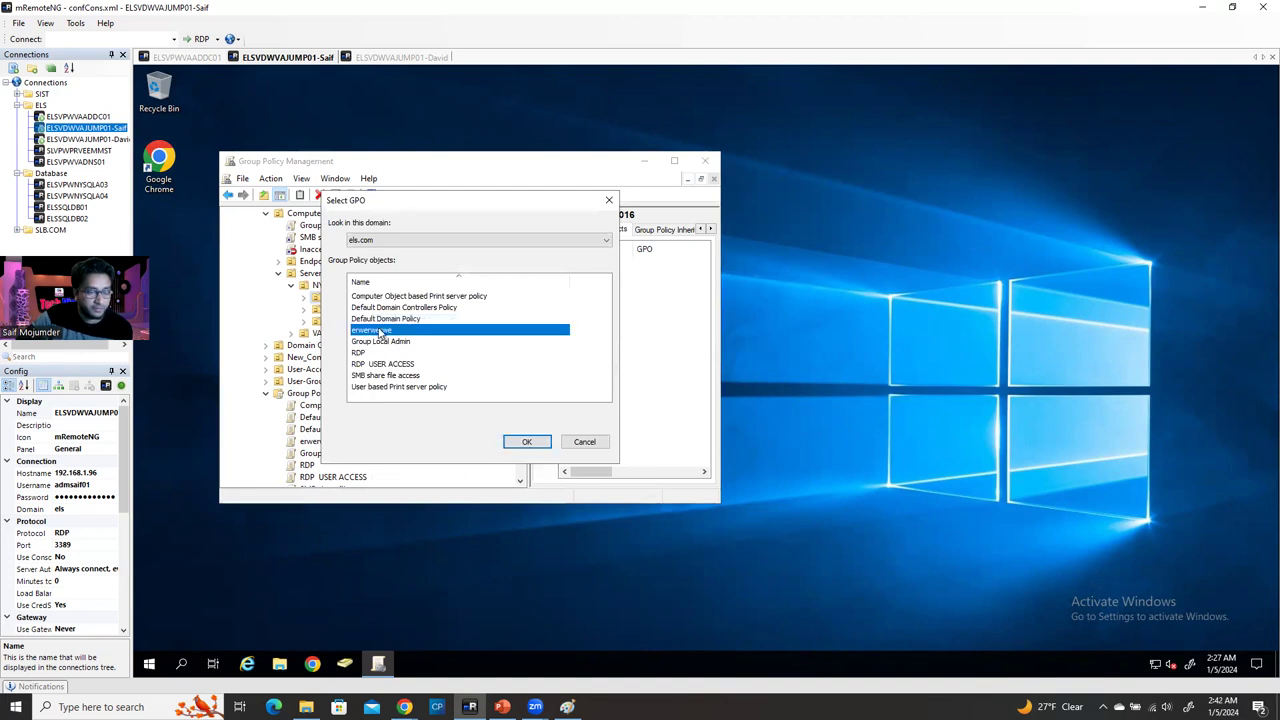
left_click(524, 441)
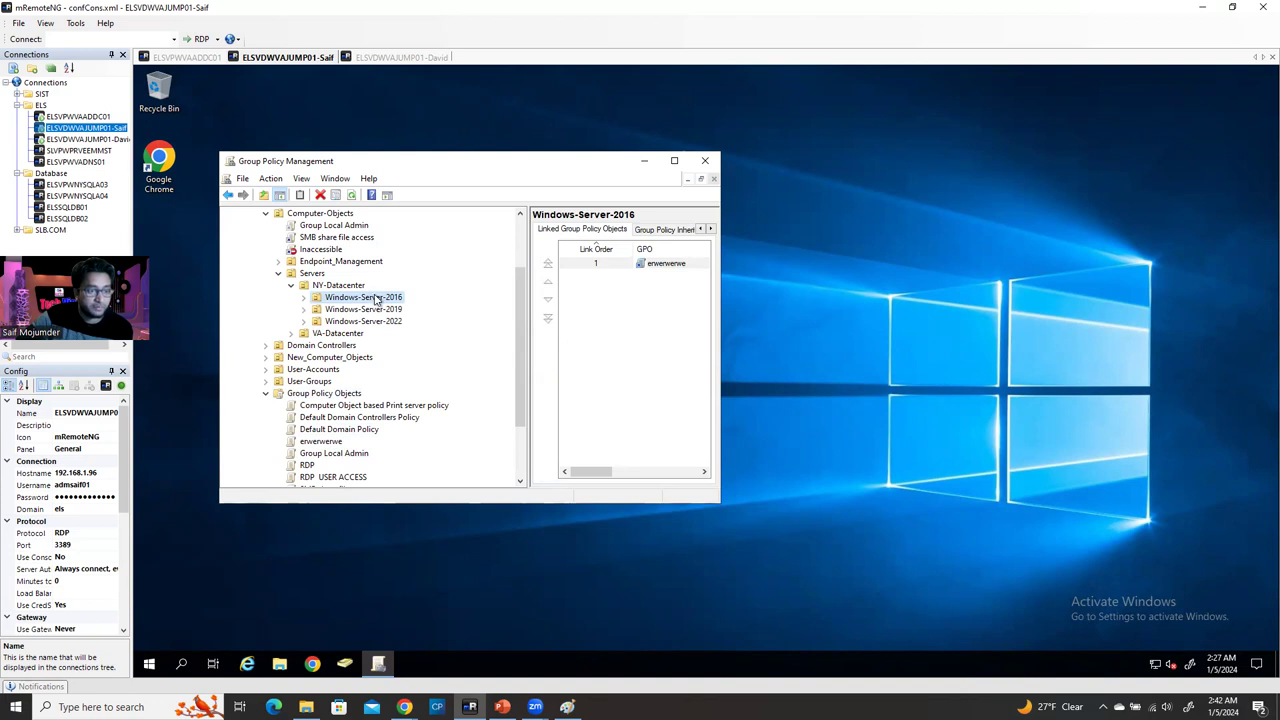
Link the Default Domain Controllers Policy to Windows-Server-2016 as well.
right_click(375, 298)
left_click(435, 318)
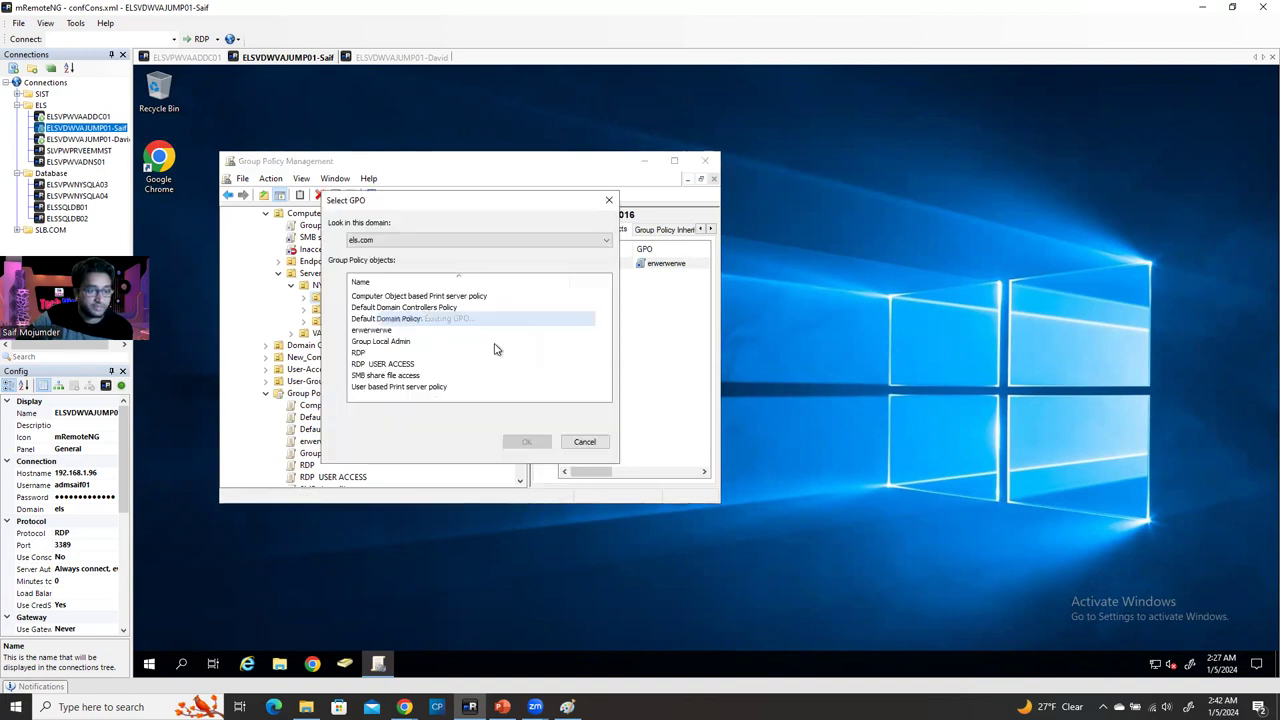
left_click(383, 318)
left_click(388, 307)
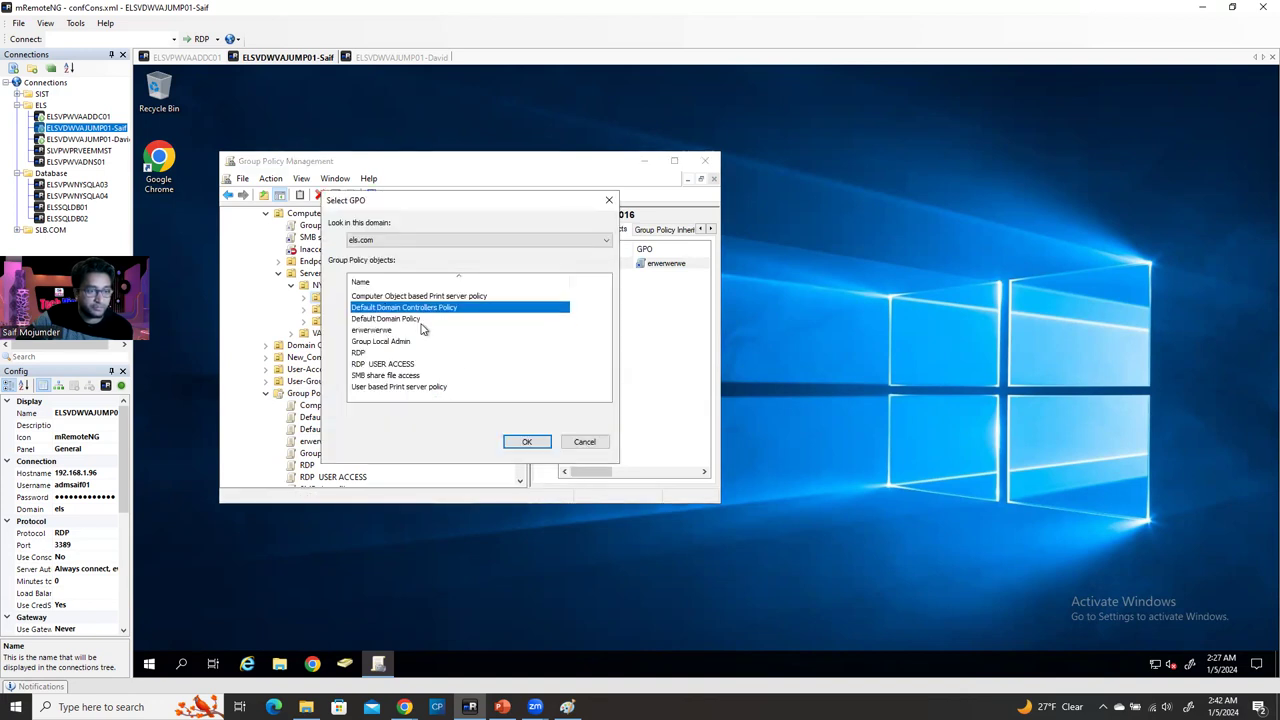
left_click(526, 441)
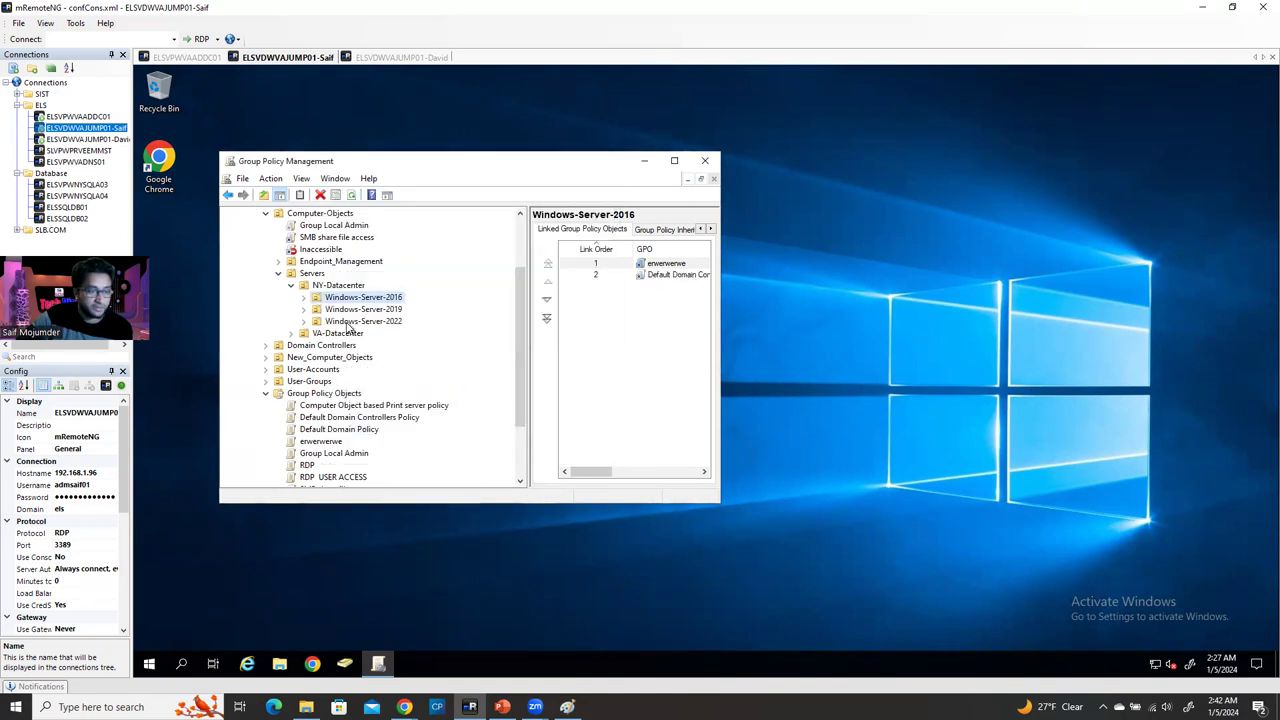
View Group Policy Inheritance for NY-Datacenter and Windows-Server-2016, then select Windows-Server-2016's erwerwerwe link.
left_click(340, 287)
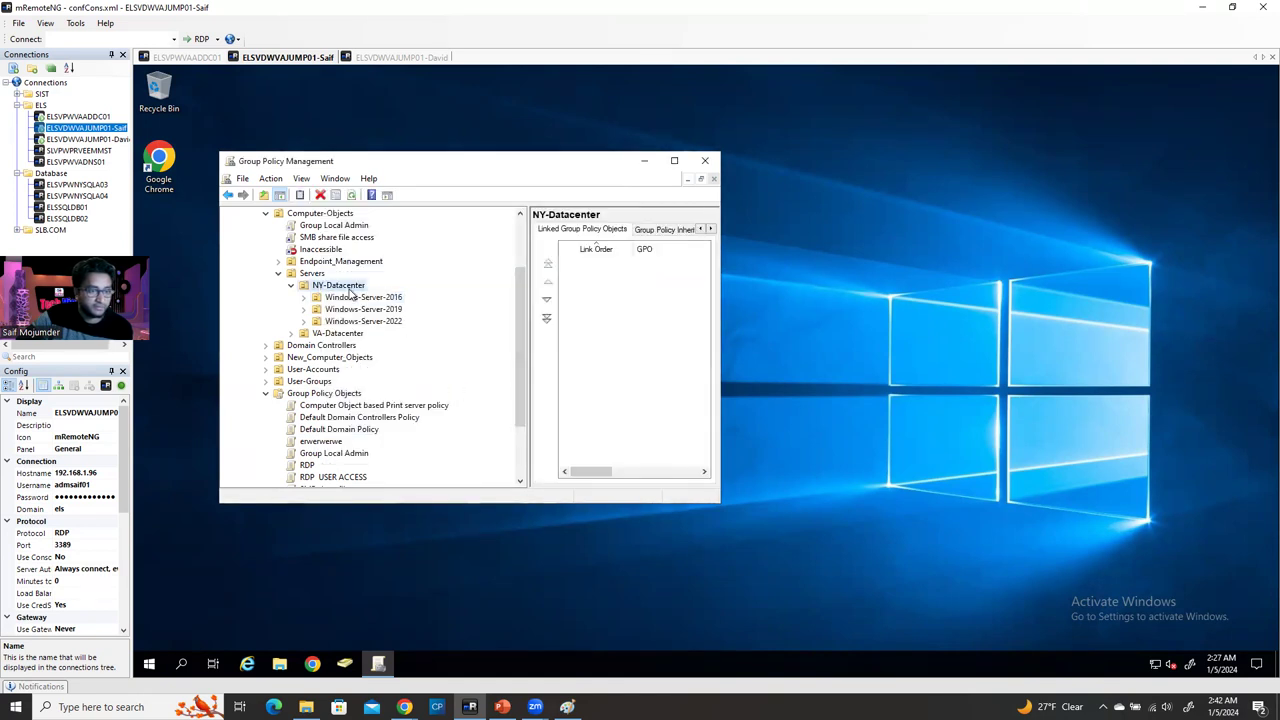
left_click(639, 231)
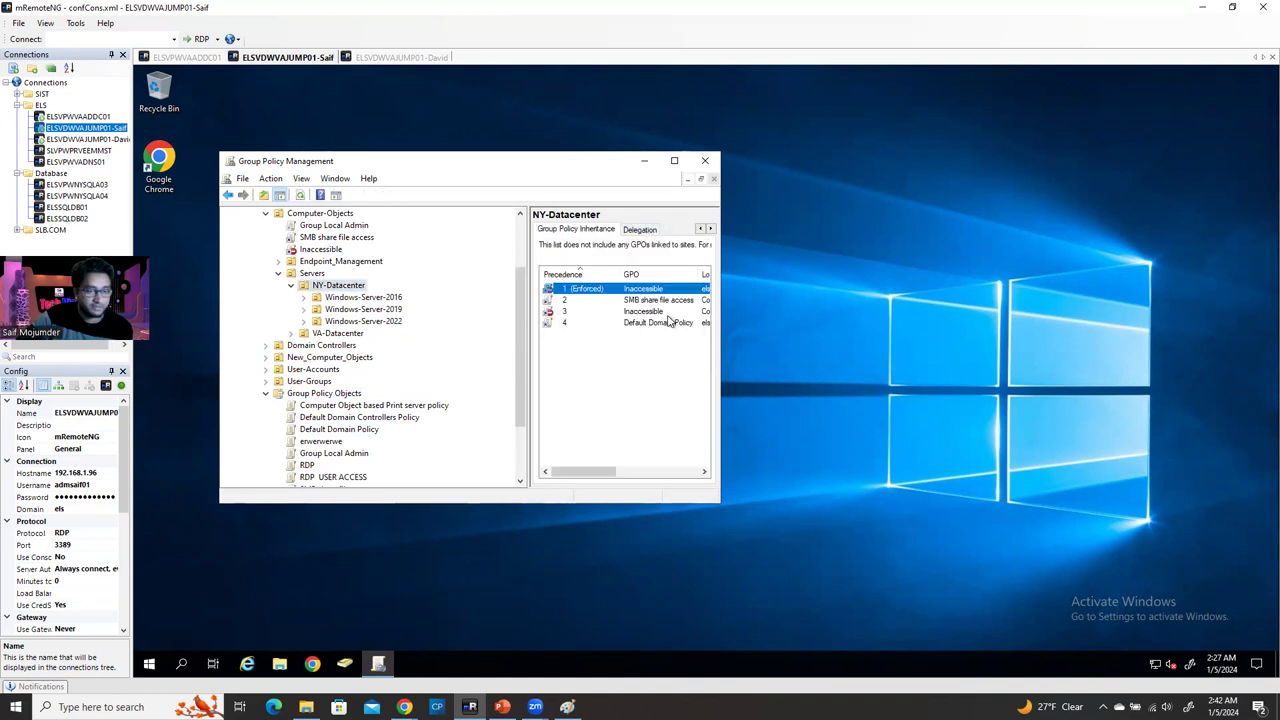
left_click(646, 312)
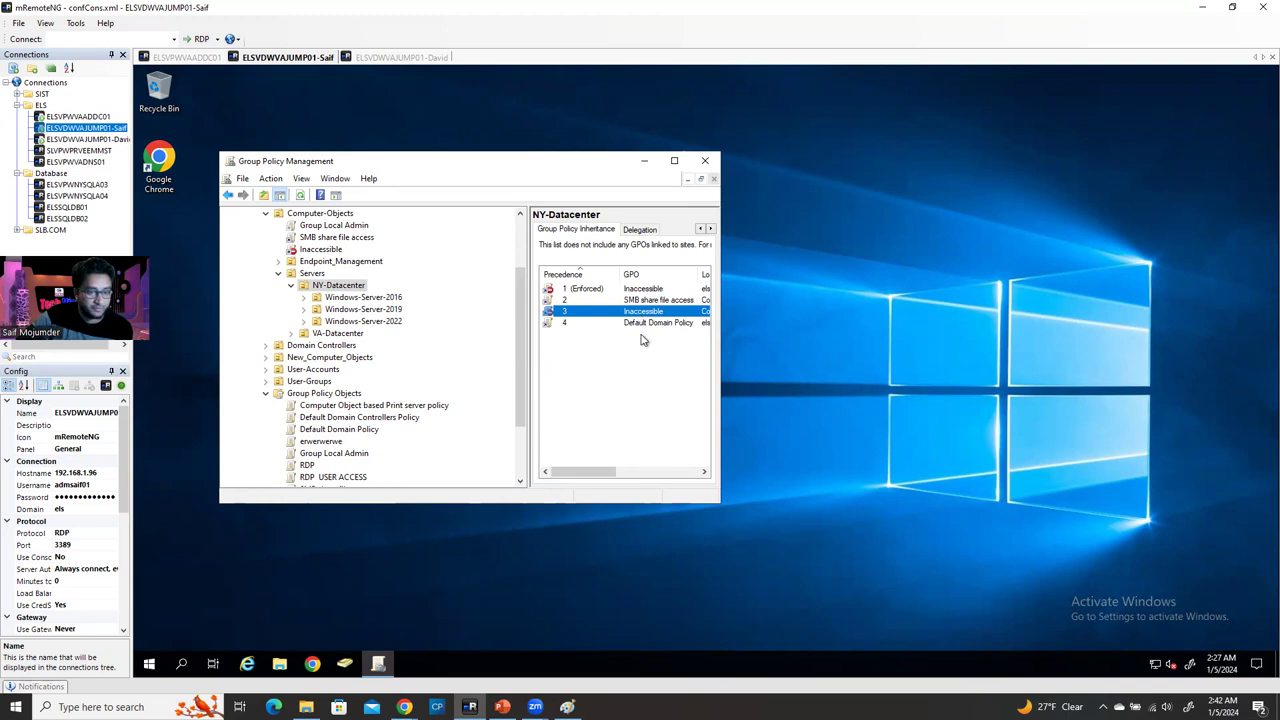
left_click(352, 298)
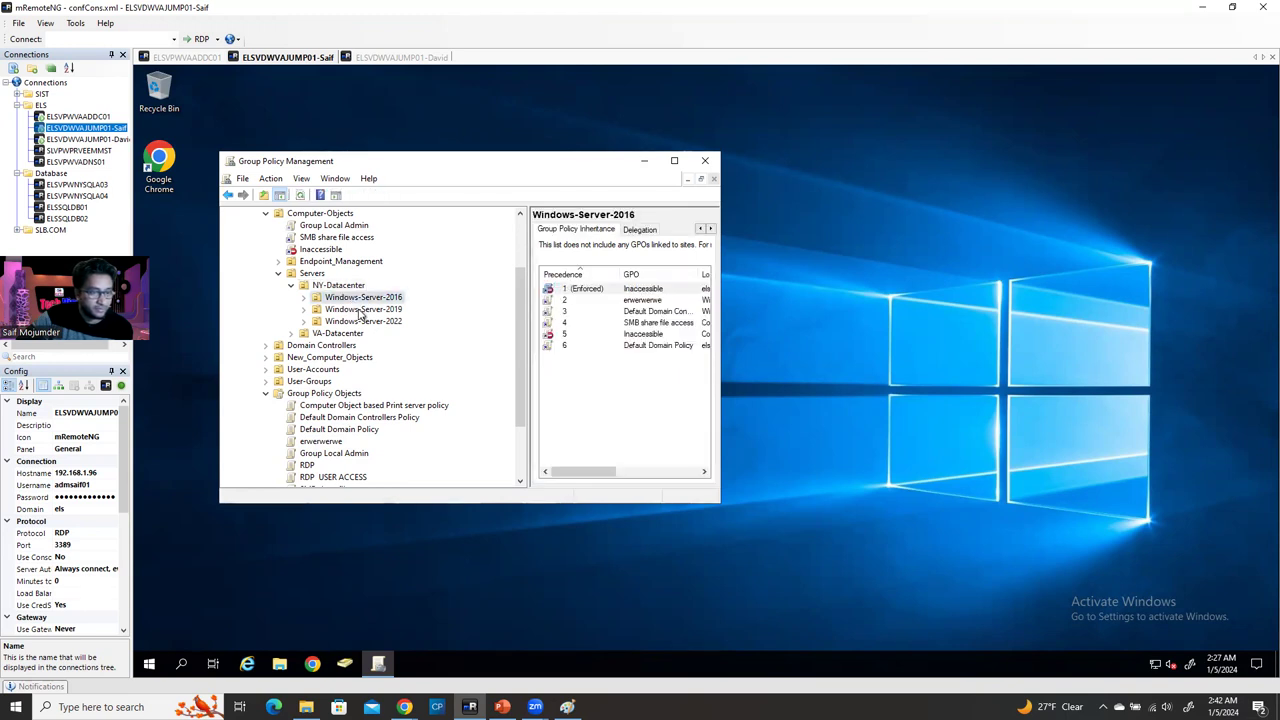
left_click(643, 301)
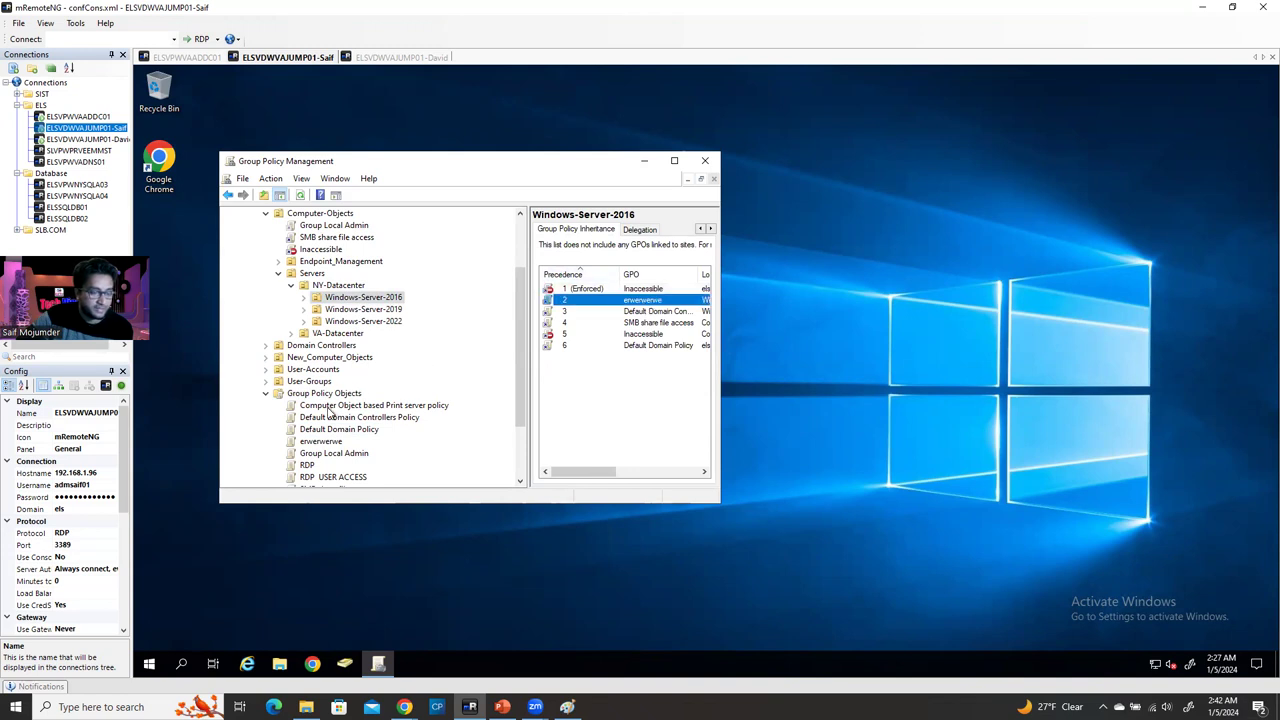
left_click(304, 299)
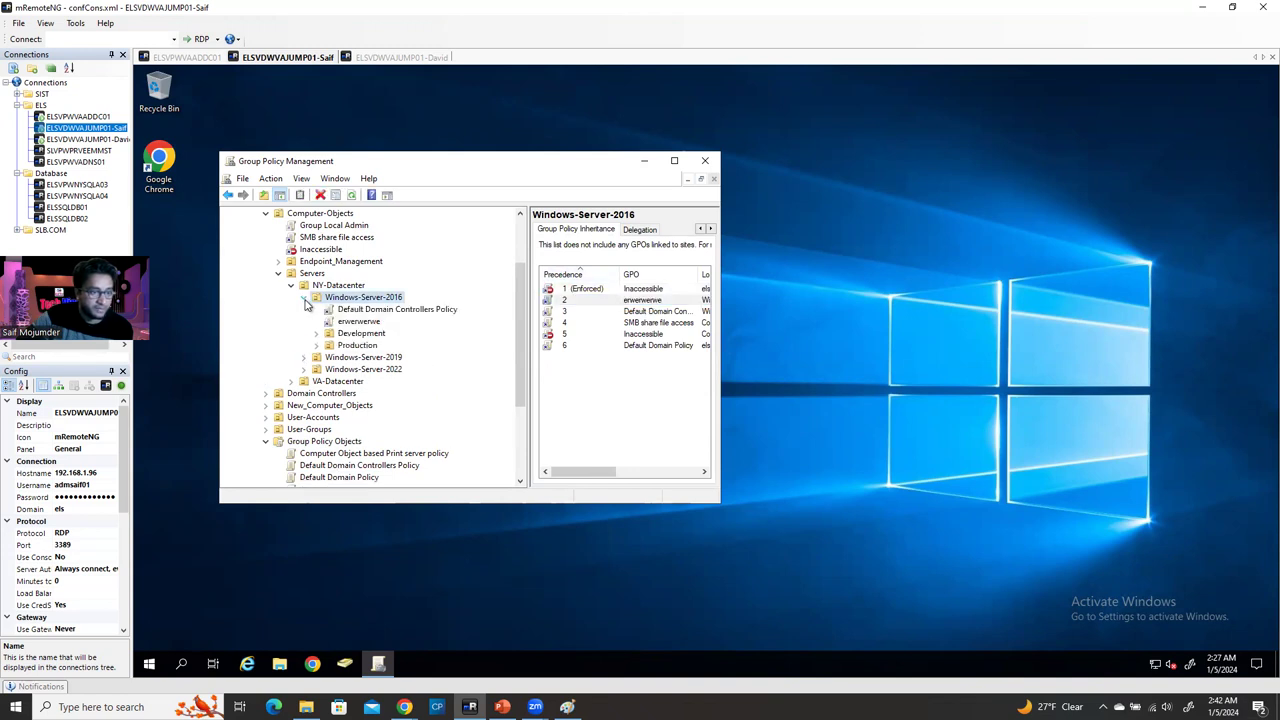
left_click(350, 322)
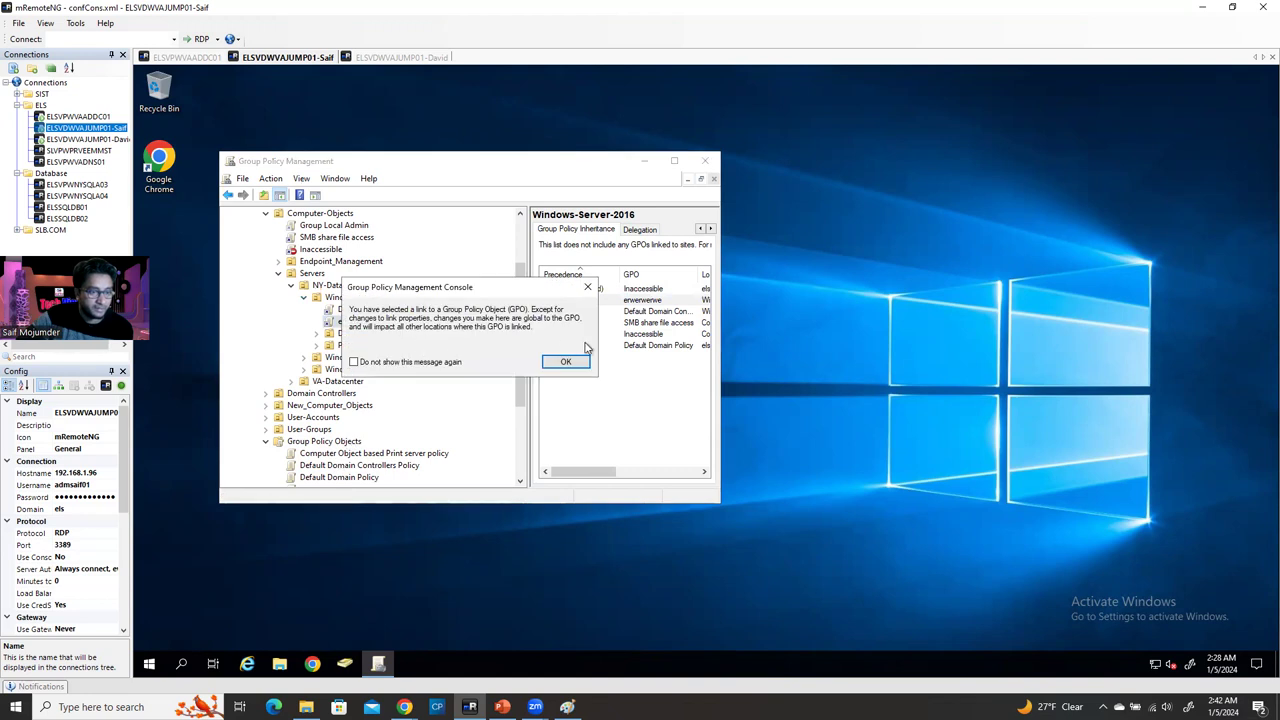
Dismiss the link-editing notice and close the erwerwerwe link's actions without changes.
left_click(565, 364)
right_click(356, 323)
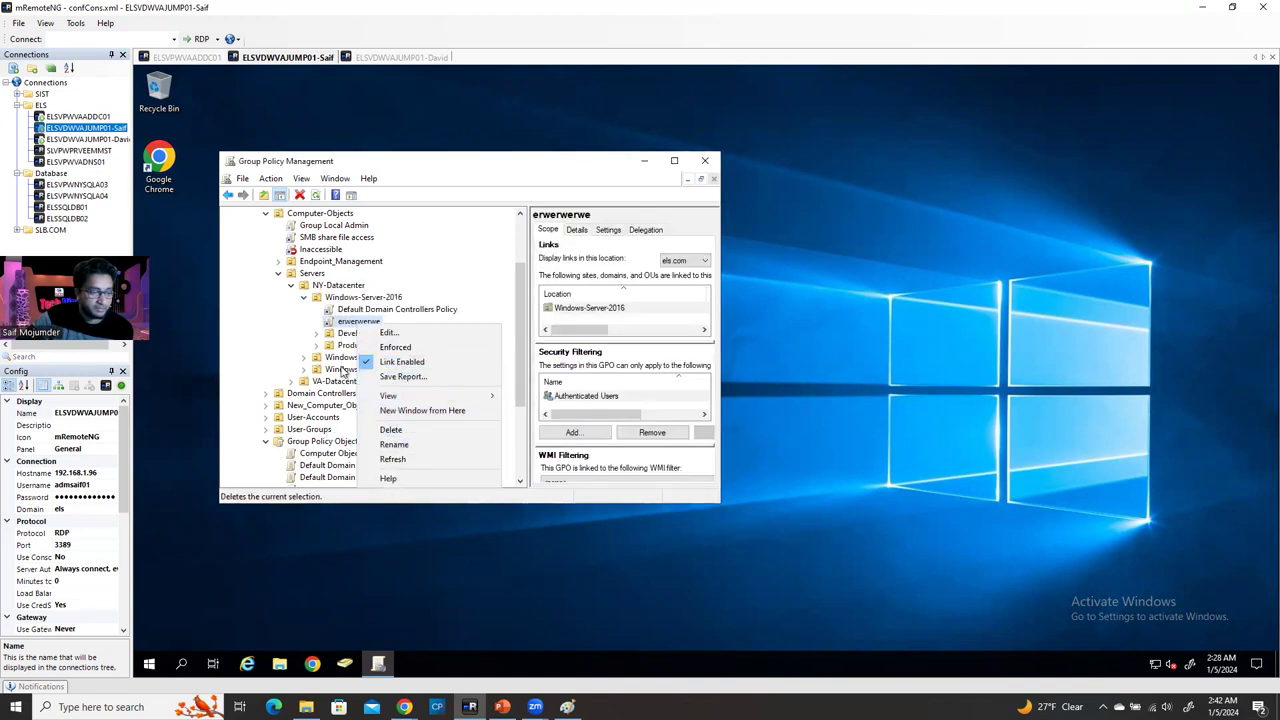
left_click(213, 426)
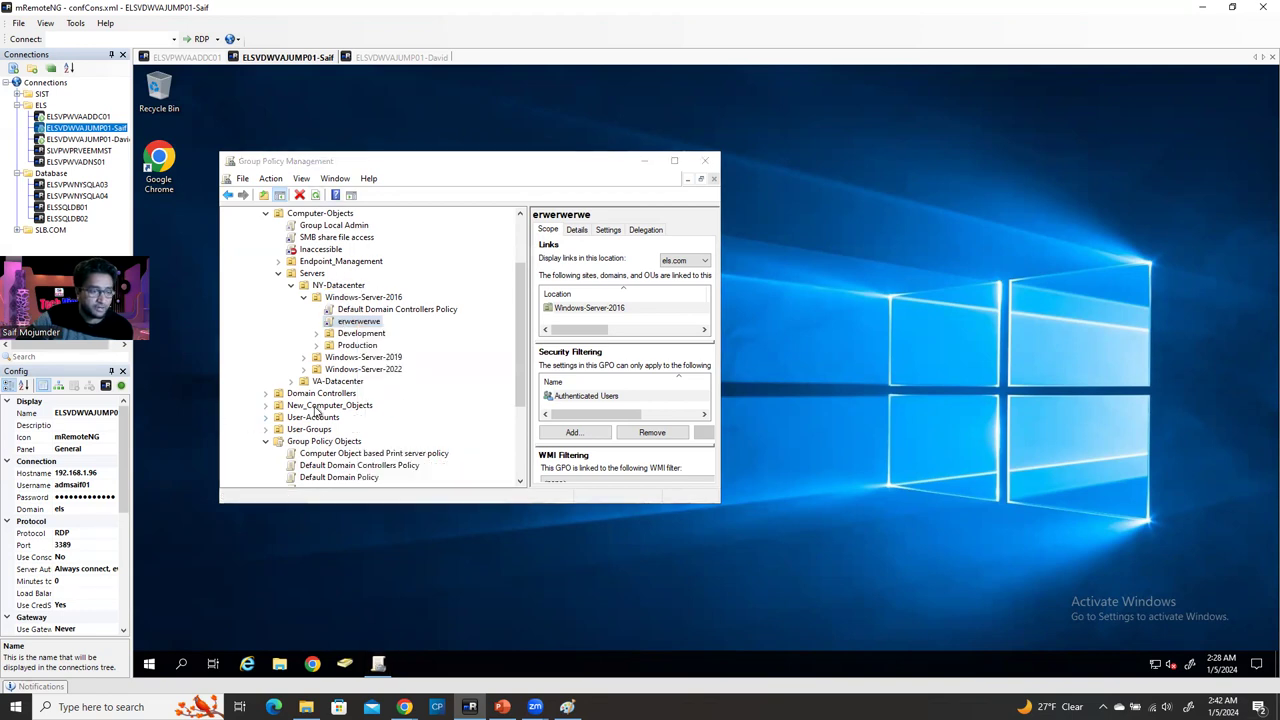
left_click(350, 452)
scroll(355, 430, "down", 4)
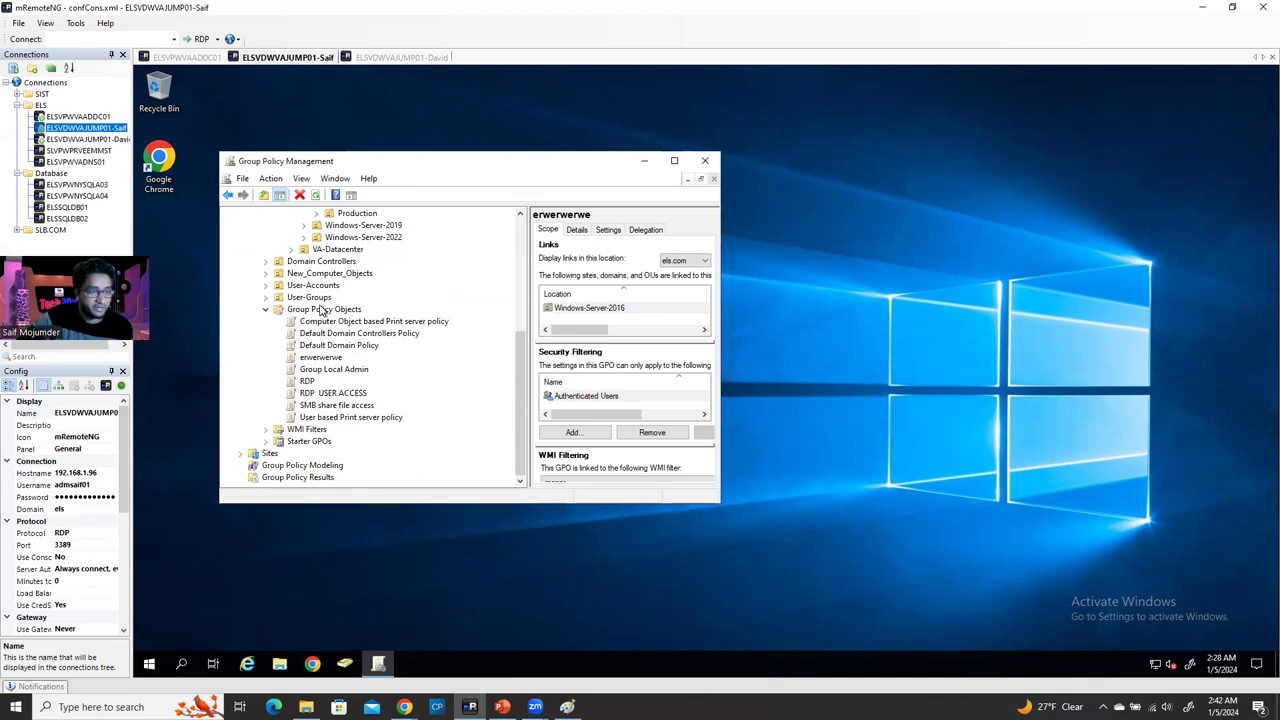
Delete the erwerwerwe GPO from the Group Policy Objects list.
left_click(311, 311)
left_click(325, 359)
right_click(325, 358)
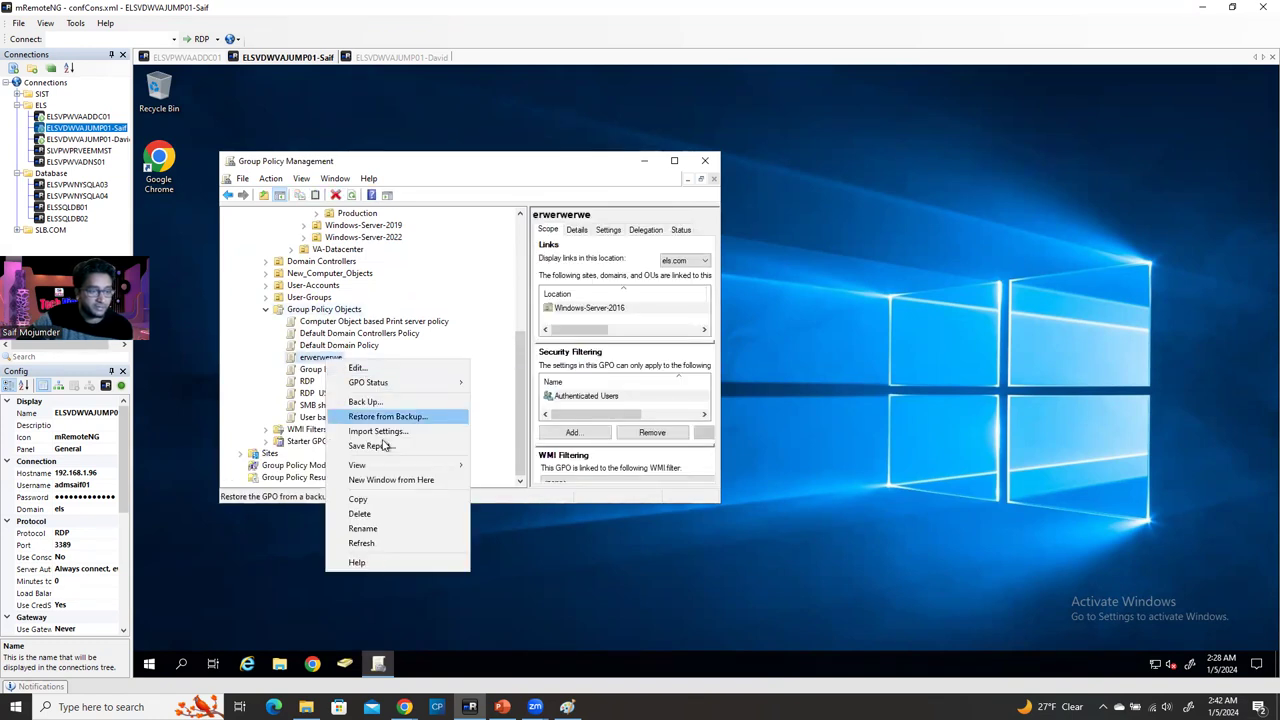
left_click(376, 513)
left_click(737, 369)
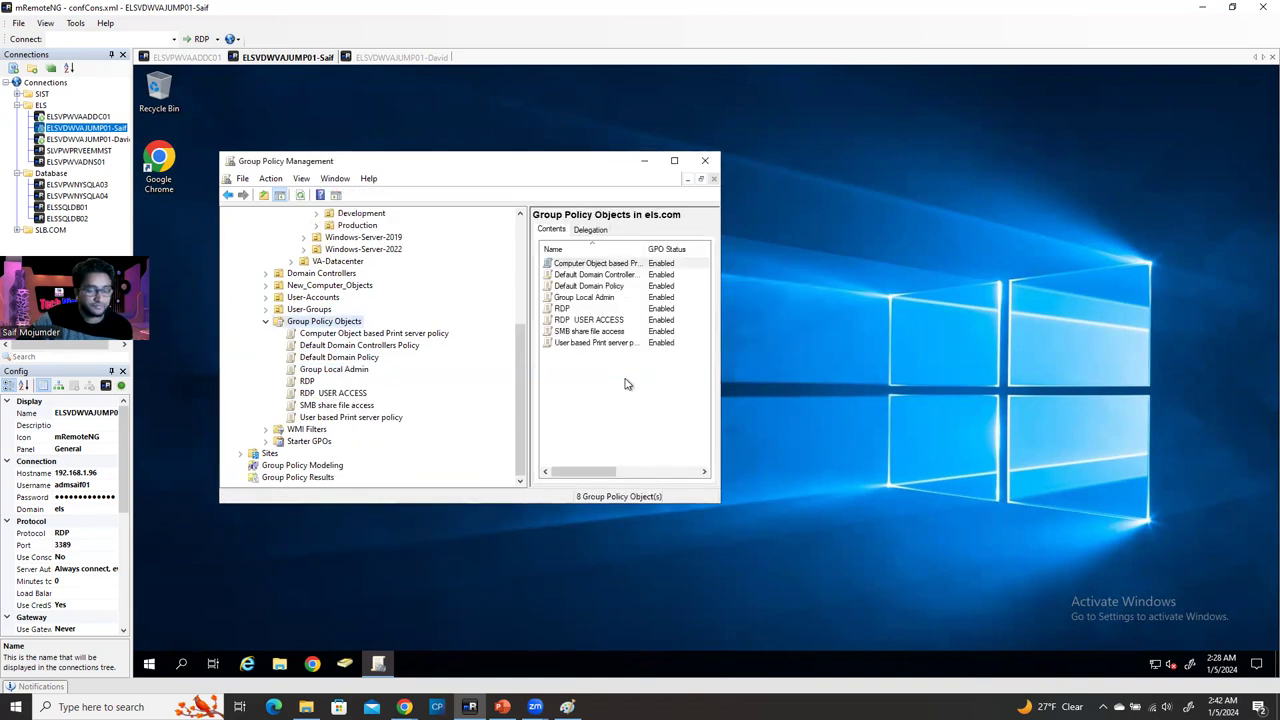
On ELSVPWVAADDC01, show the els.com GPO-creation delegation and User-Accounts Link GPOs delegation, including System_Admin_Junior.
left_click(190, 57)
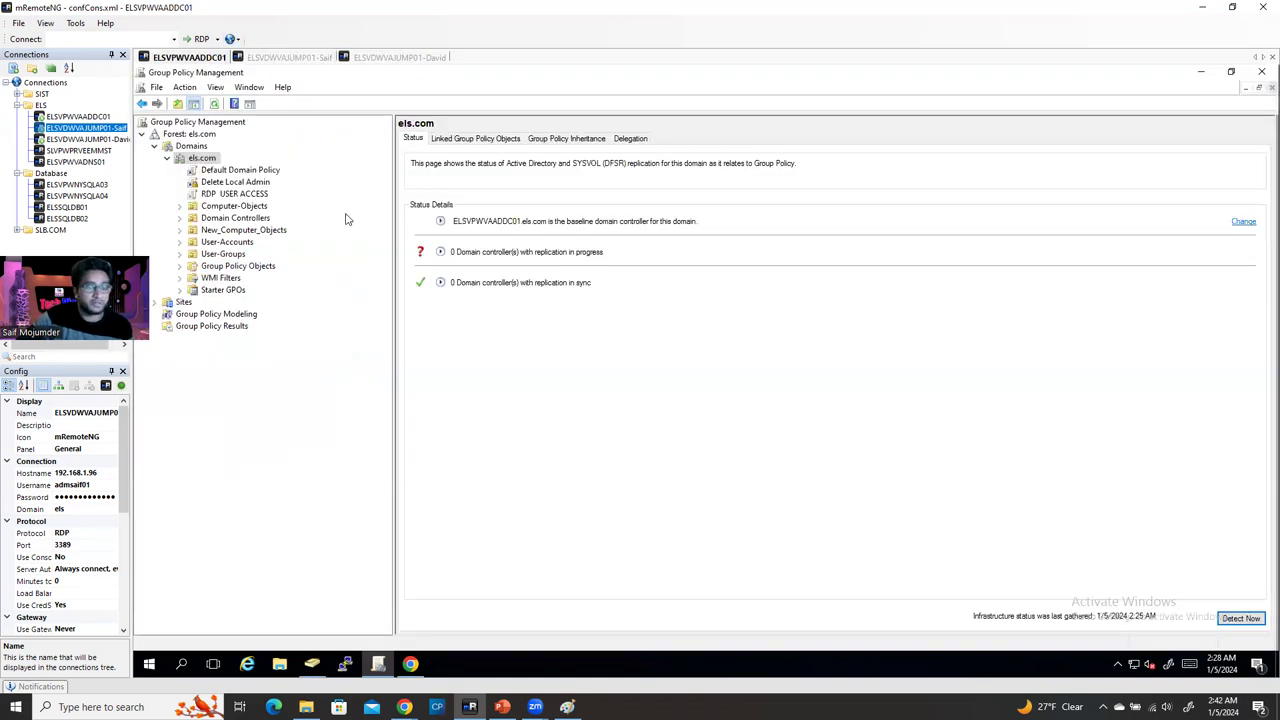
left_click(180, 267)
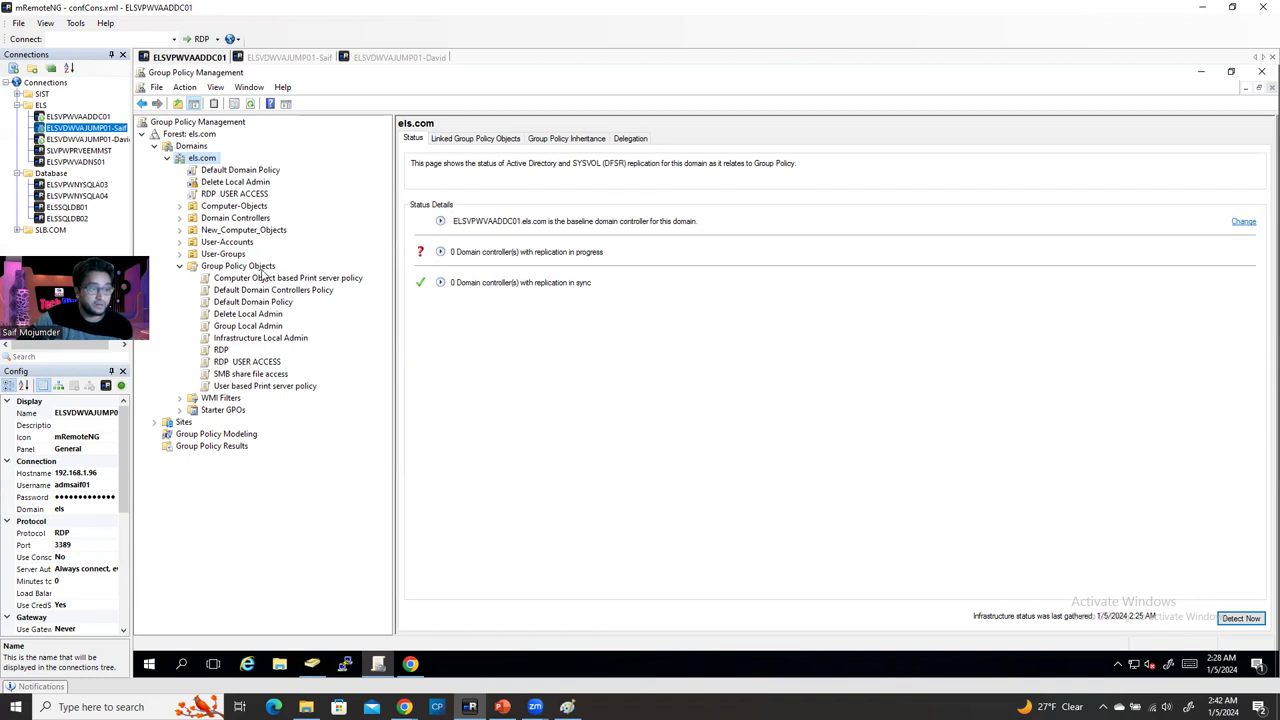
left_click(260, 268)
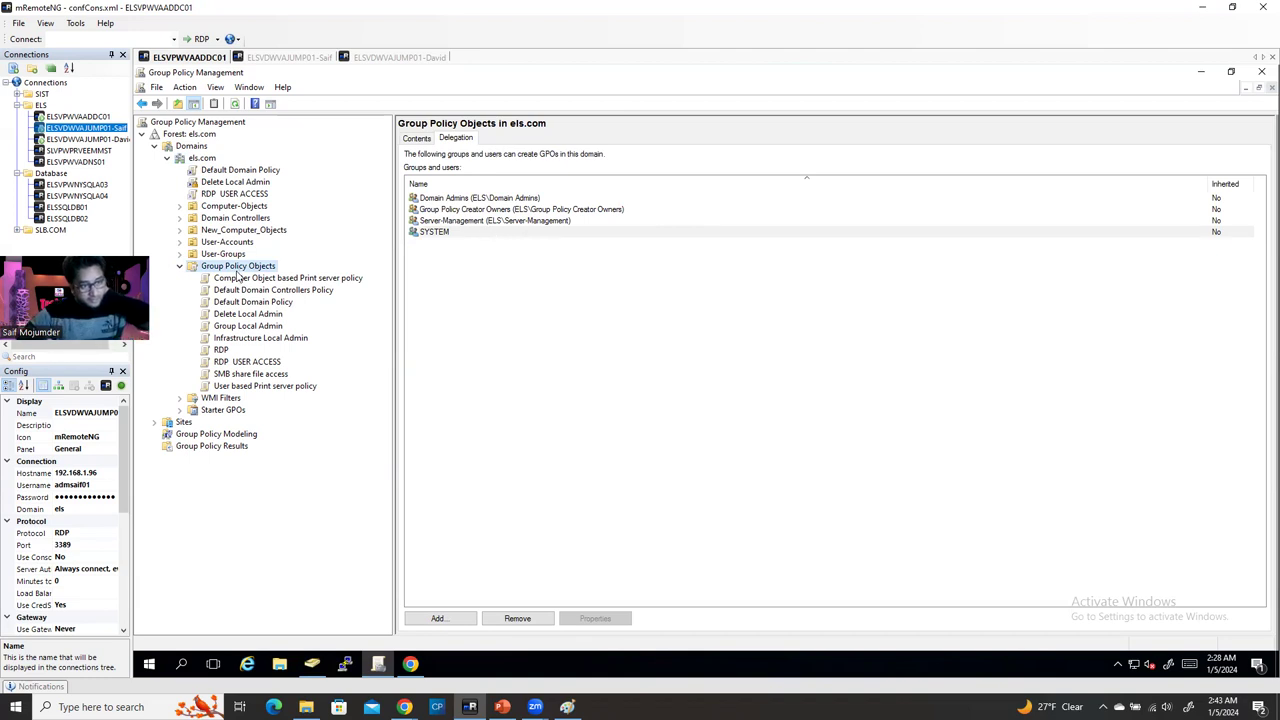
left_click(226, 242)
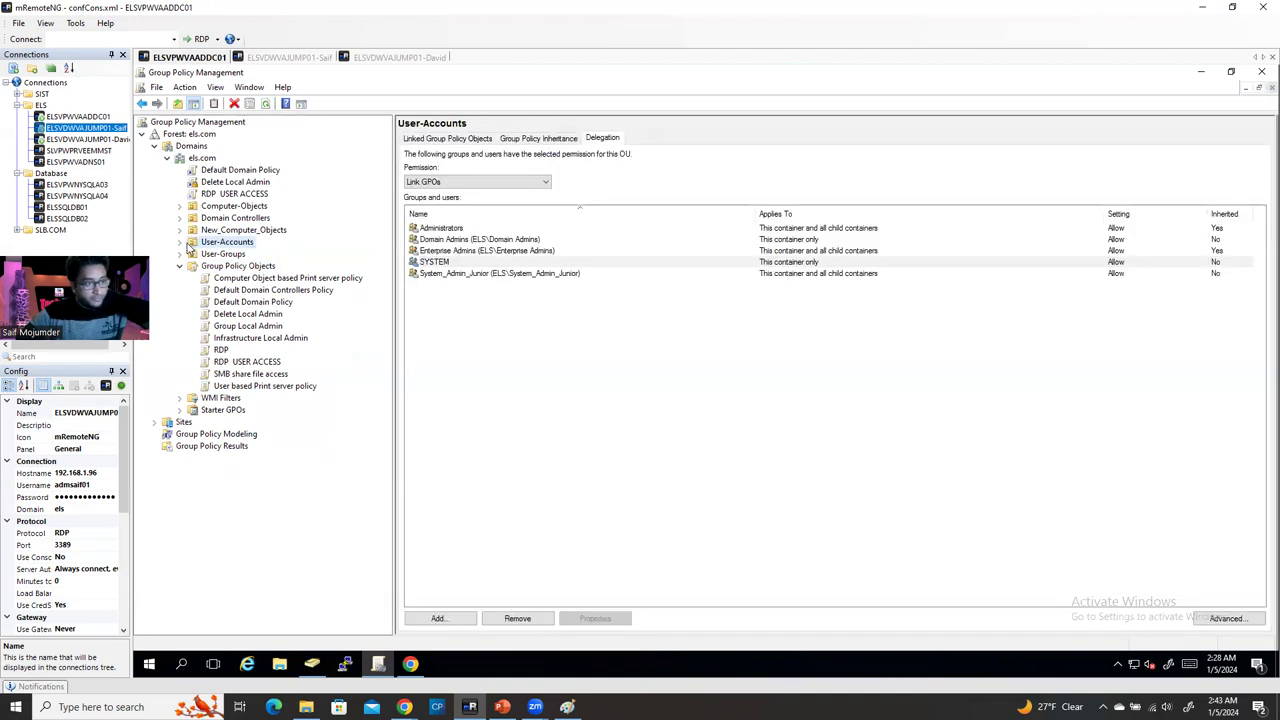
left_click(183, 245)
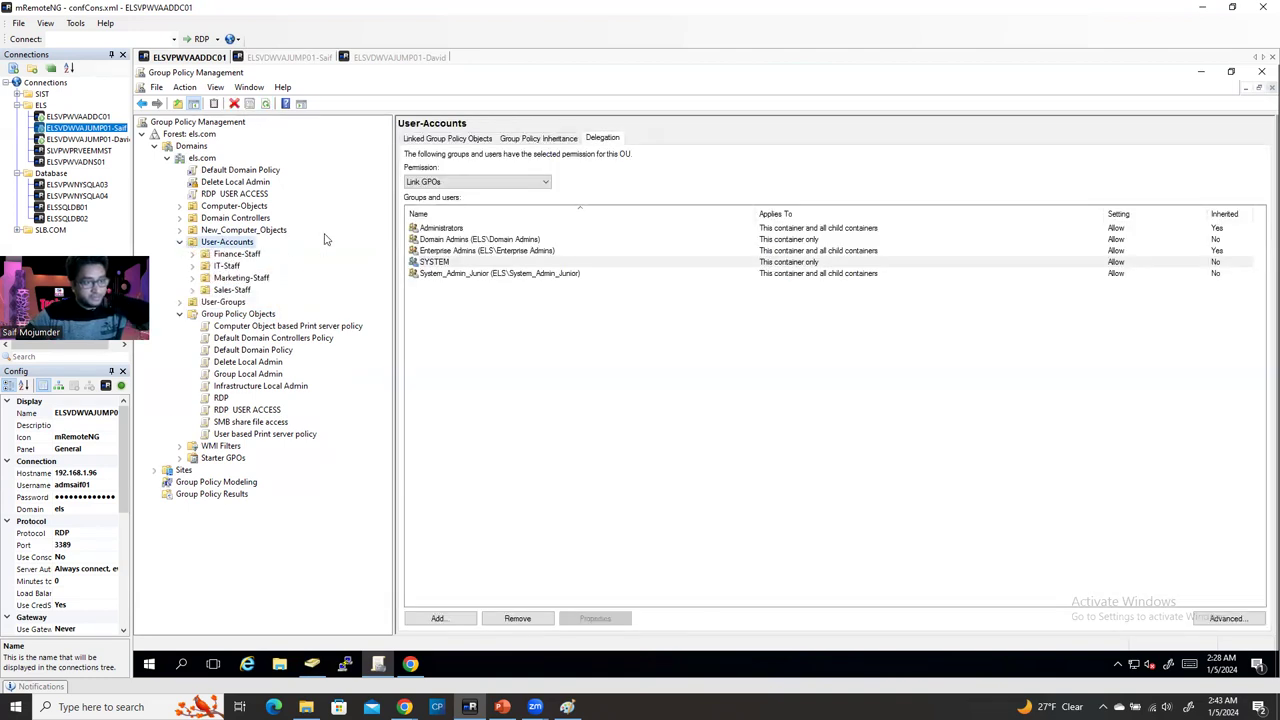